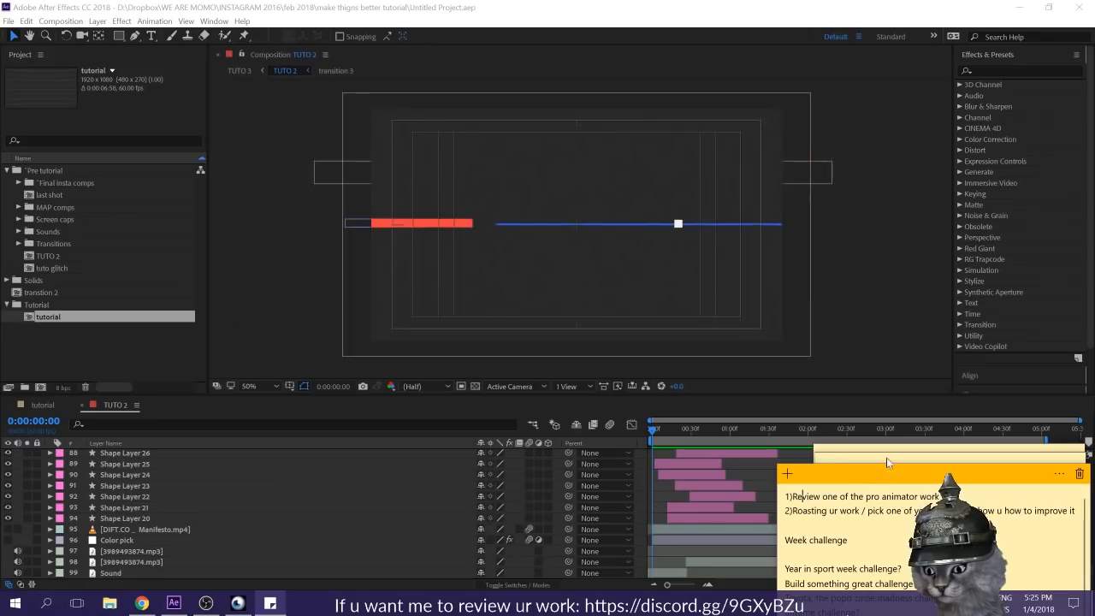
{"action": "left_click", "coordinate": [892, 447]}
{"action": "left_click_drag", "start_coordinate": [885, 455], "coordinate": [885, 105]}
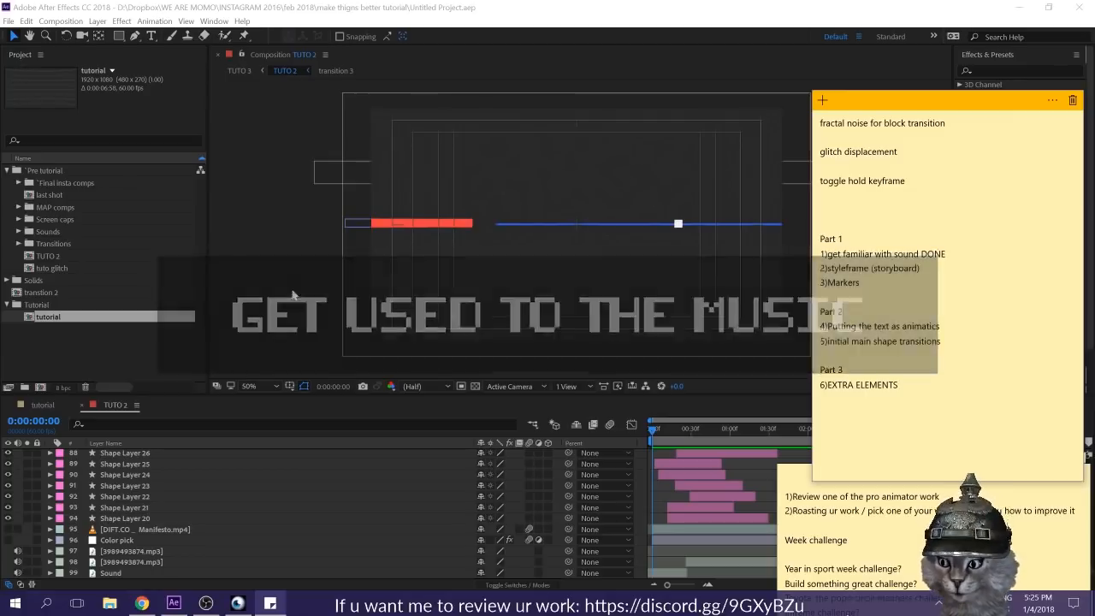
Step: Open the tutorial composition and preview its soundtrack from the beginning
{"action": "left_click", "coordinate": [41, 404]}
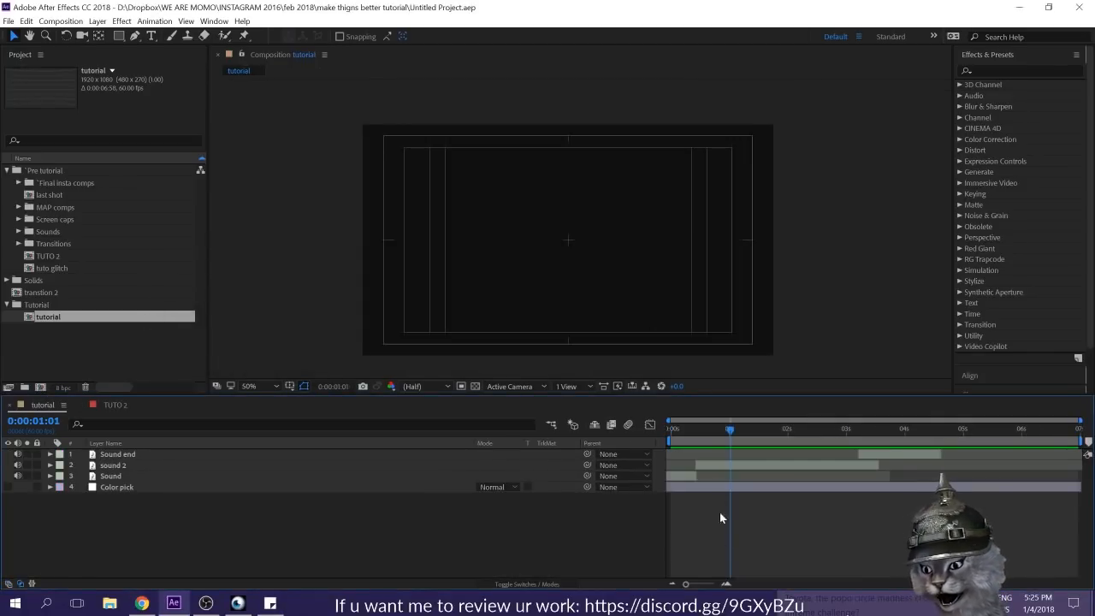
{"action": "left_click", "coordinate": [100, 477]}
{"action": "left_click", "coordinate": [501, 522]}
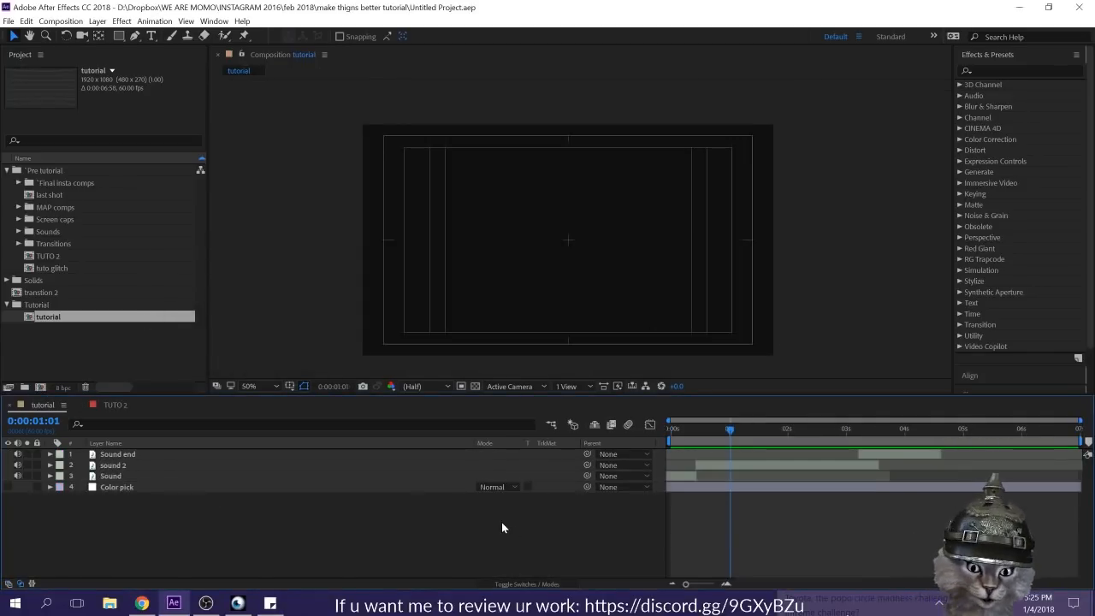
{"action": "key", "text": "space"}
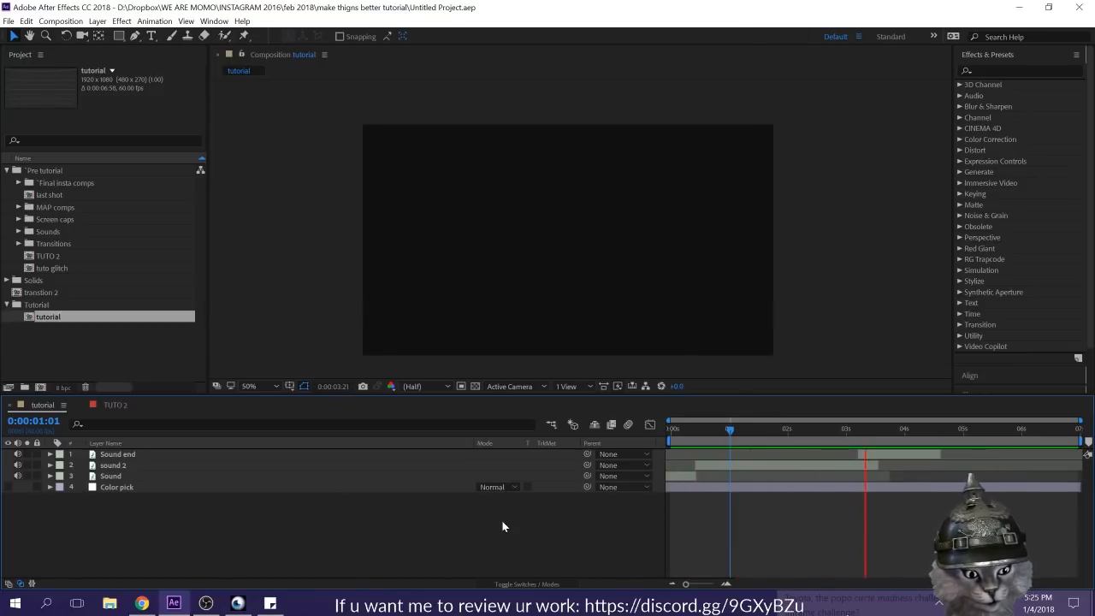
{"action": "key", "text": "space"}
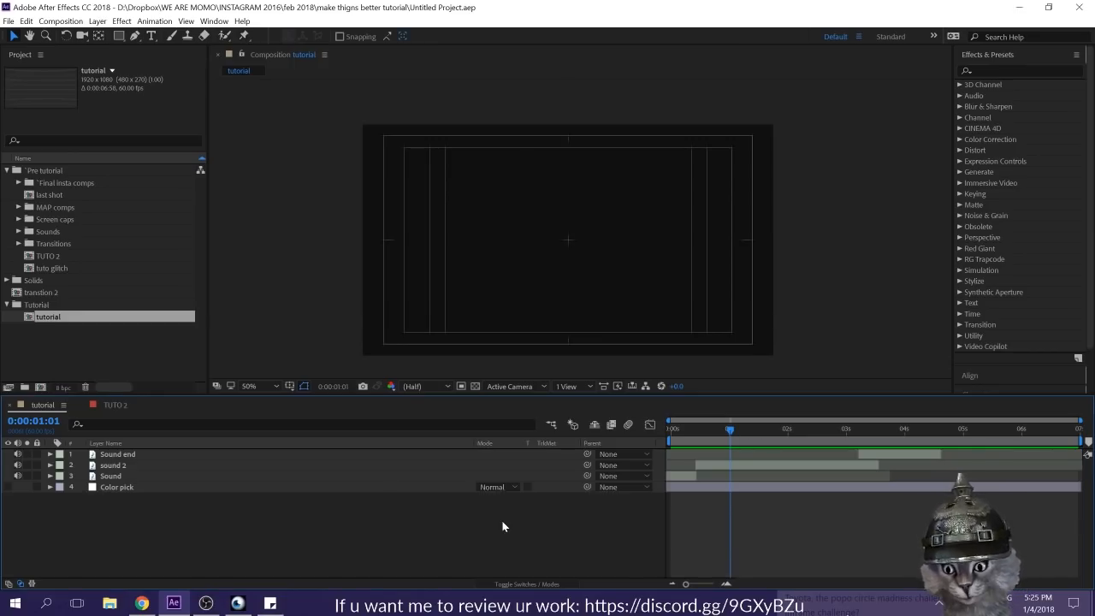
Step: Open the TUTO 2 composition and scrub through its timeline to review the finished animation
{"action": "left_click", "coordinate": [104, 407]}
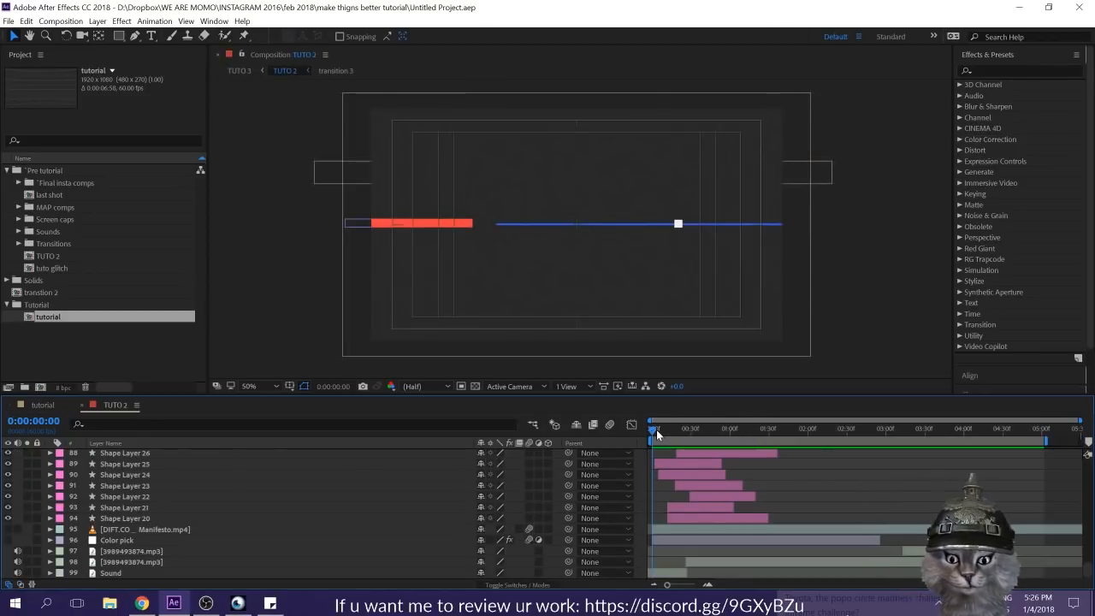
{"action": "left_click_drag", "start_coordinate": [657, 436], "coordinate": [995, 471]}
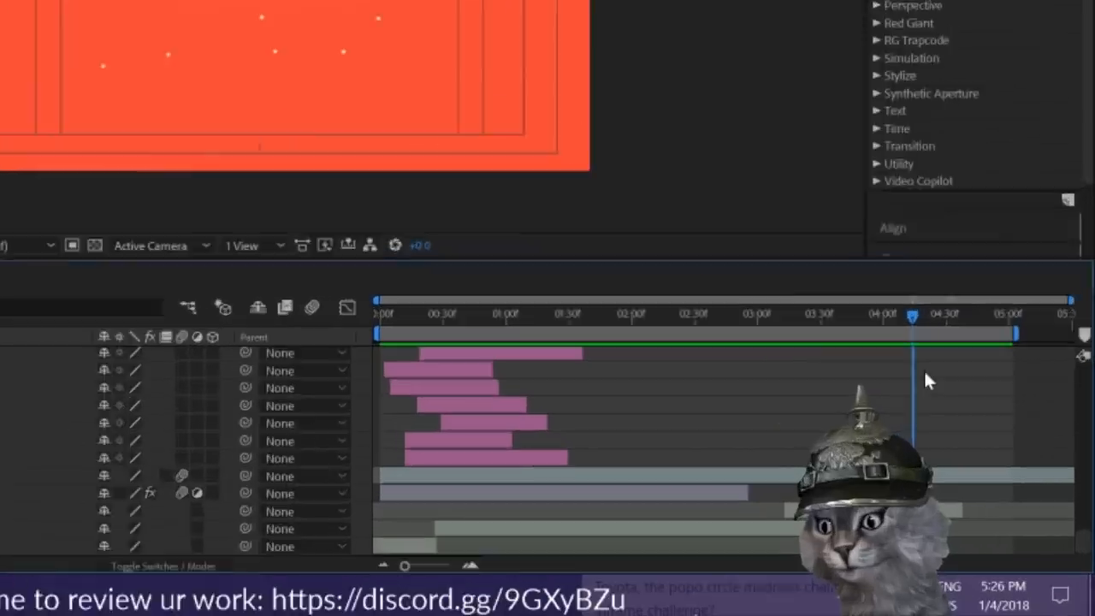
{"action": "left_click_drag", "start_coordinate": [925, 380], "coordinate": [974, 374]}
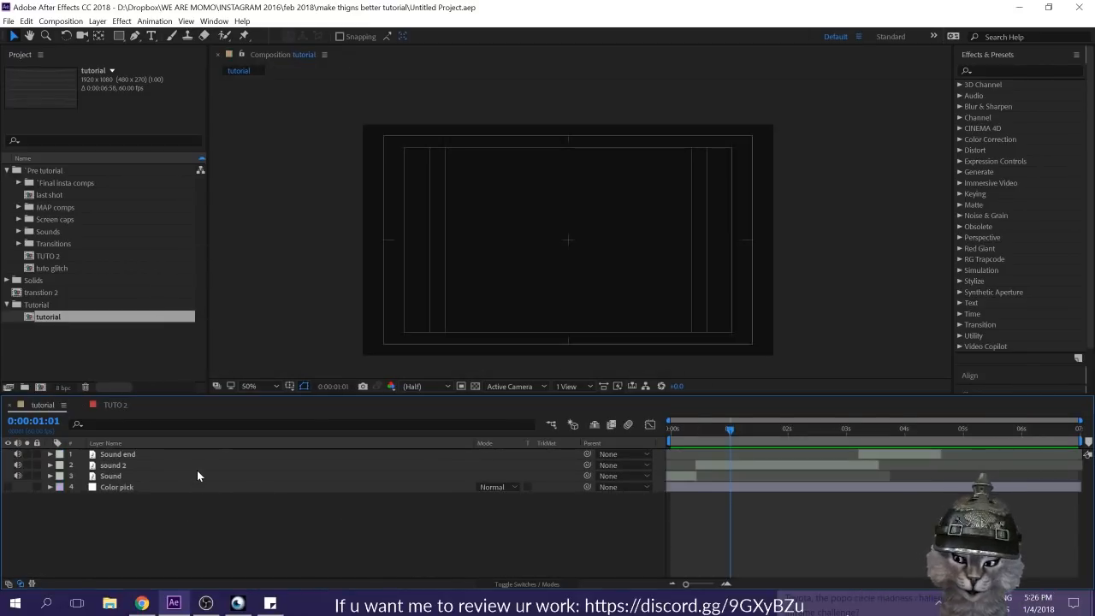
{"action": "left_click", "coordinate": [195, 475]}
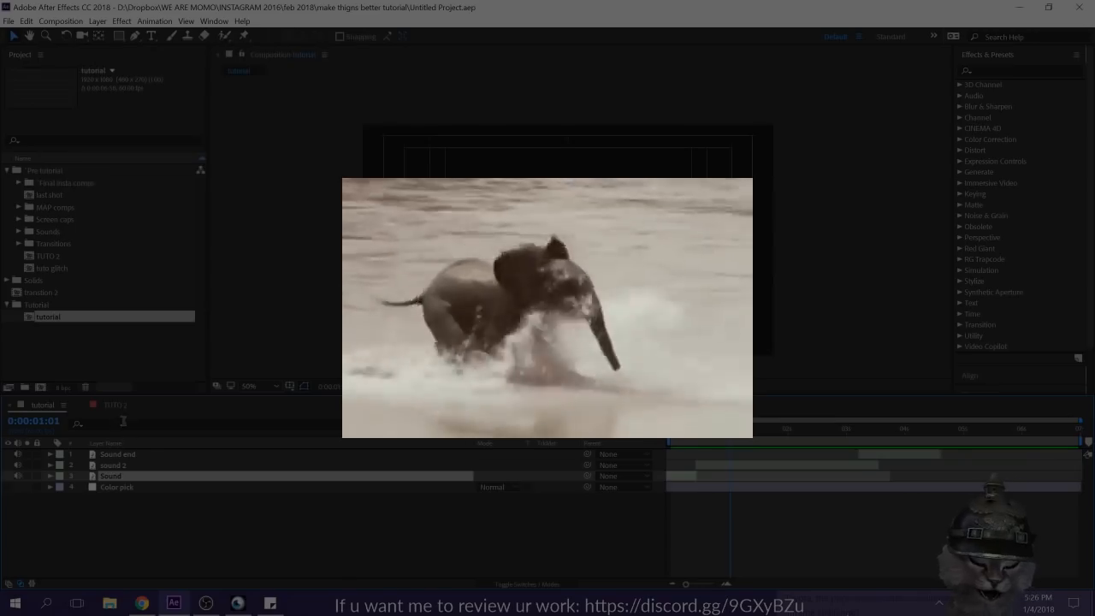
{"action": "left_click", "coordinate": [125, 454], "text": "shift"}
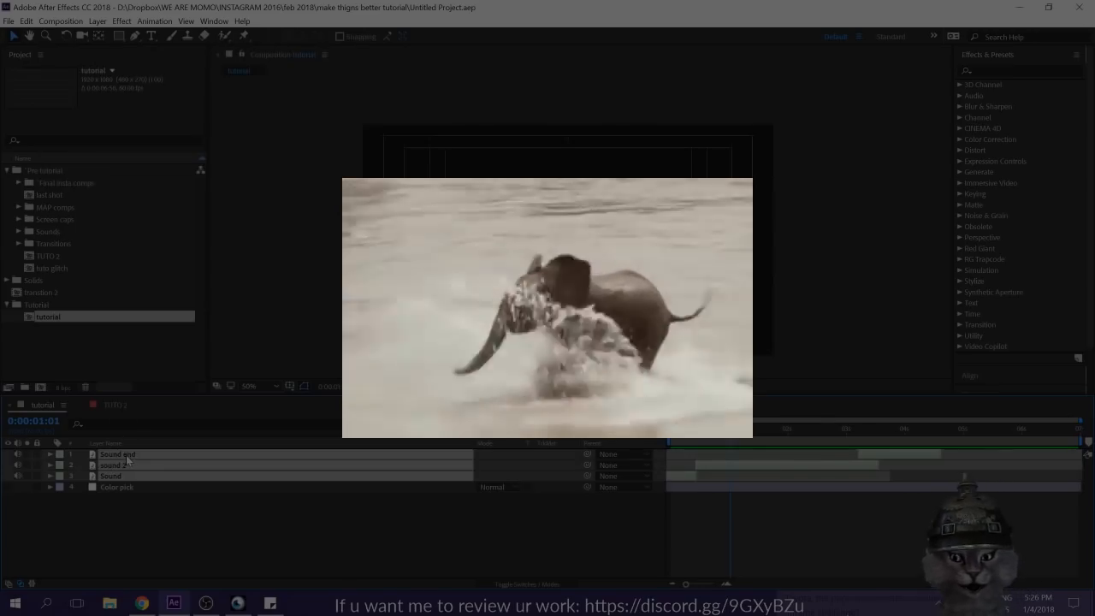
{"action": "left_click", "coordinate": [162, 546]}
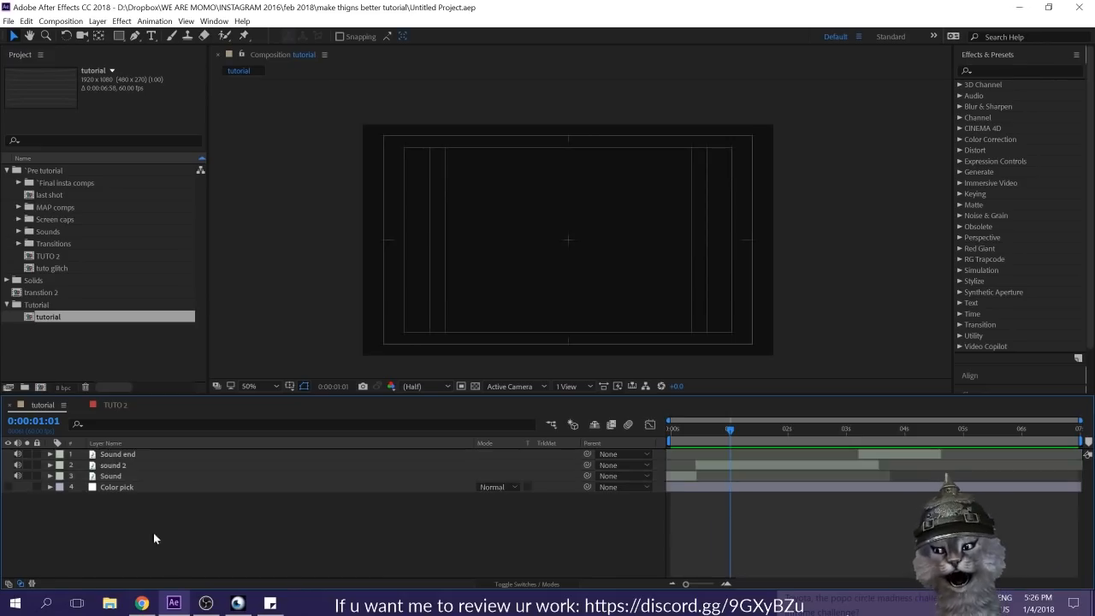
Step: Reveal the Sound layer's audio waveform in the tutorial composition and solo that layer
{"action": "left_click", "coordinate": [235, 478]}
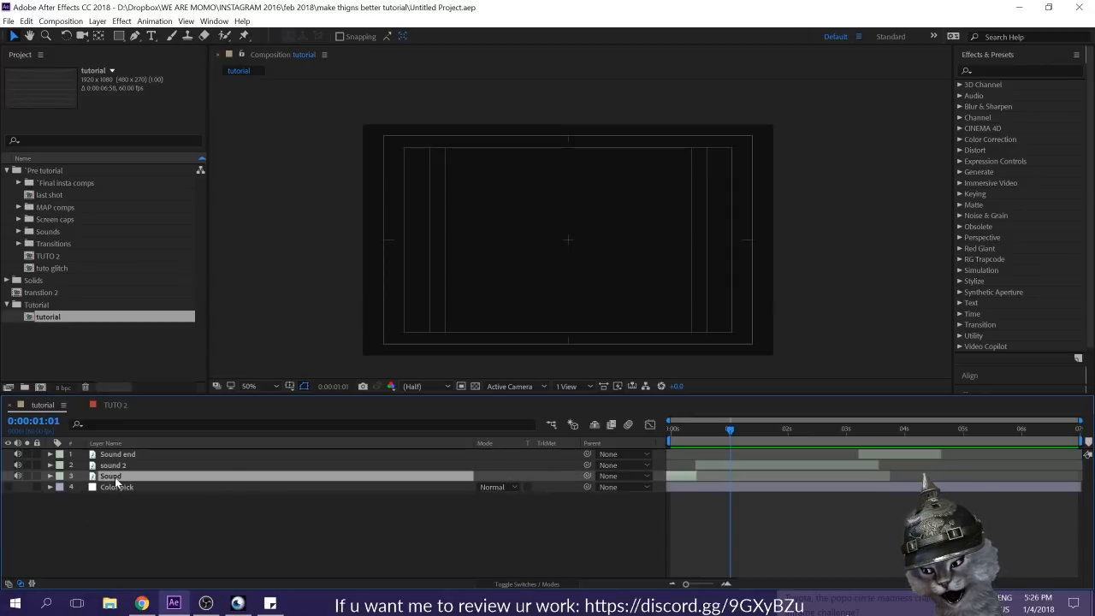
{"action": "key", "text": "l"}
{"action": "key", "text": "l"}
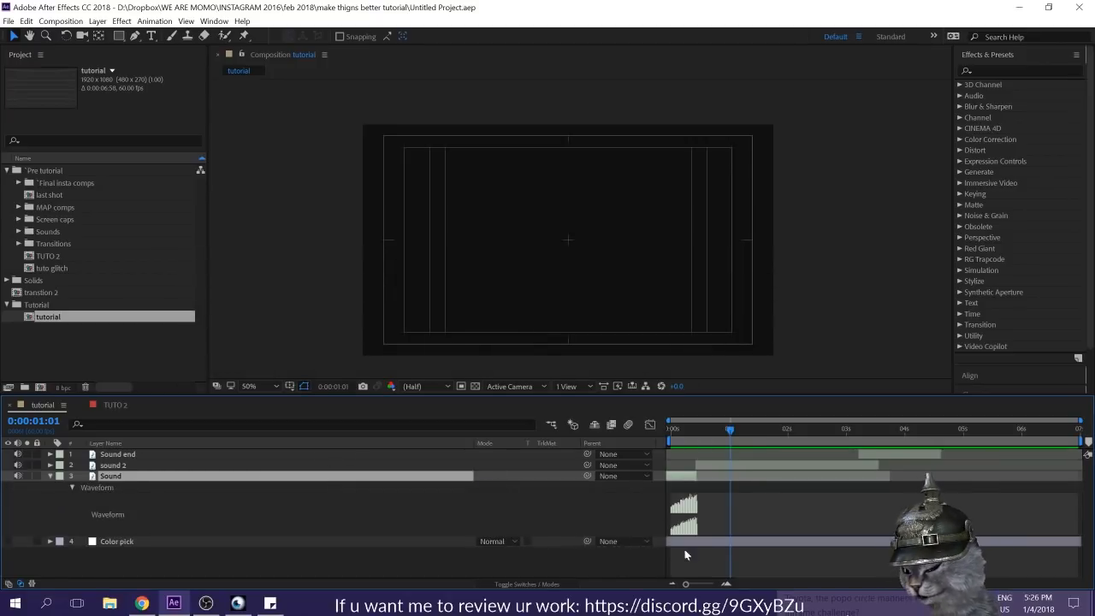
{"action": "left_click_drag", "start_coordinate": [688, 586], "coordinate": [704, 590]}
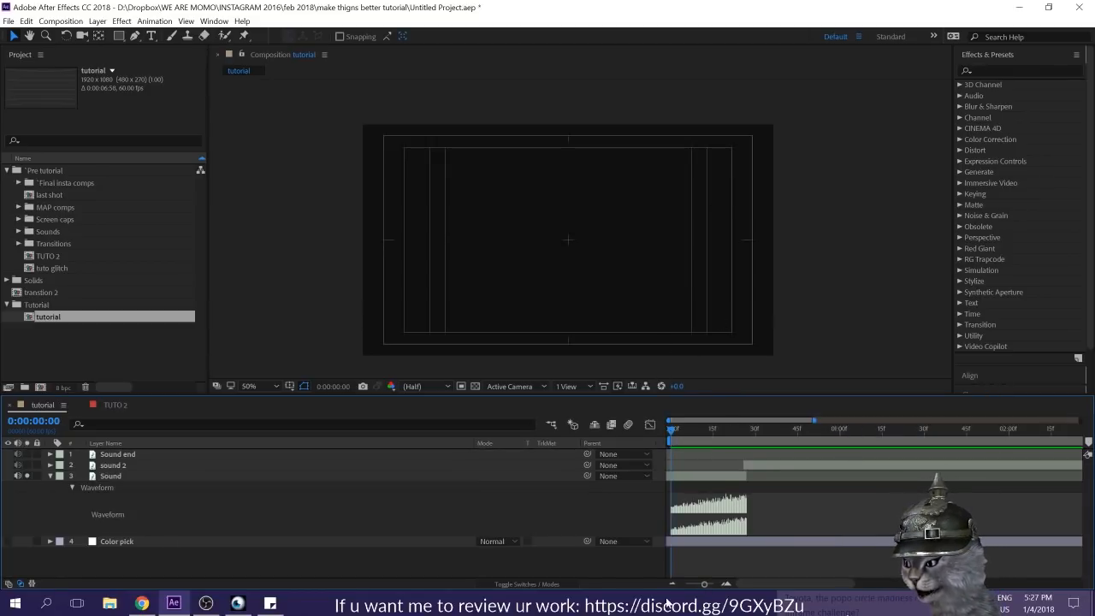
Step: Preview the soloed Sound layer from the start of the composition
{"action": "key", "text": "space"}
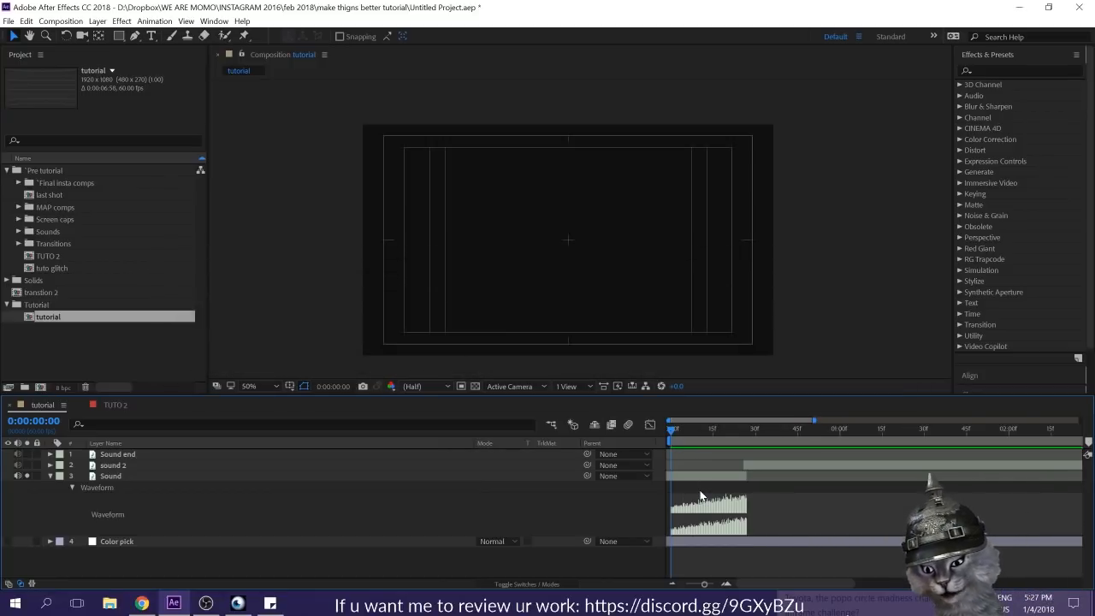
{"action": "key", "text": "space"}
{"action": "key", "text": "space"}
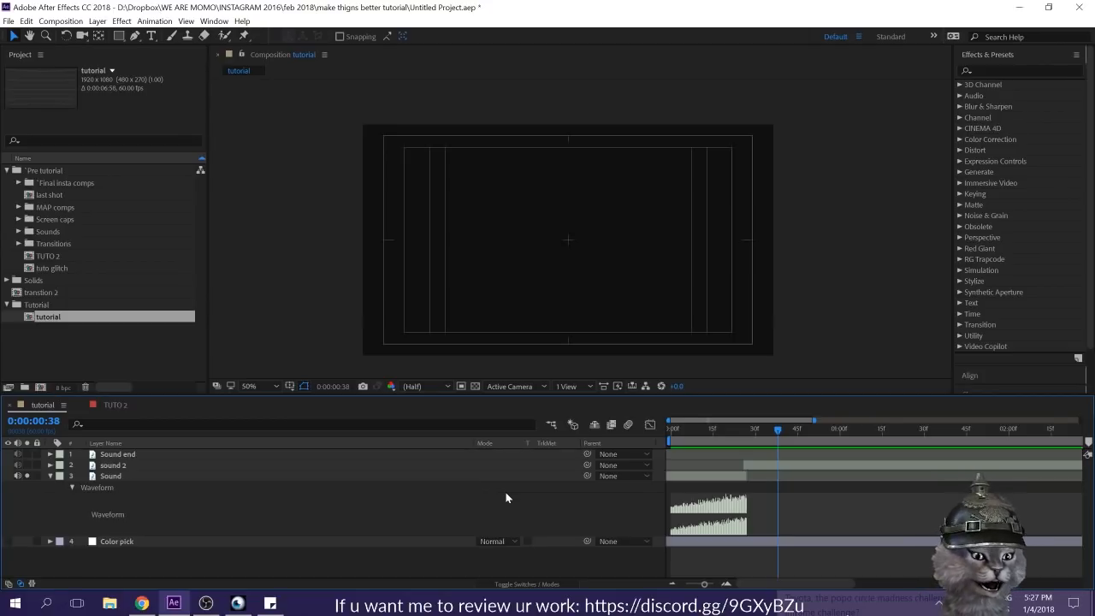
Step: Check the Markers item under Part 1 in the sticky note outline, and return to After Effects
{"action": "left_click", "coordinate": [269, 603]}
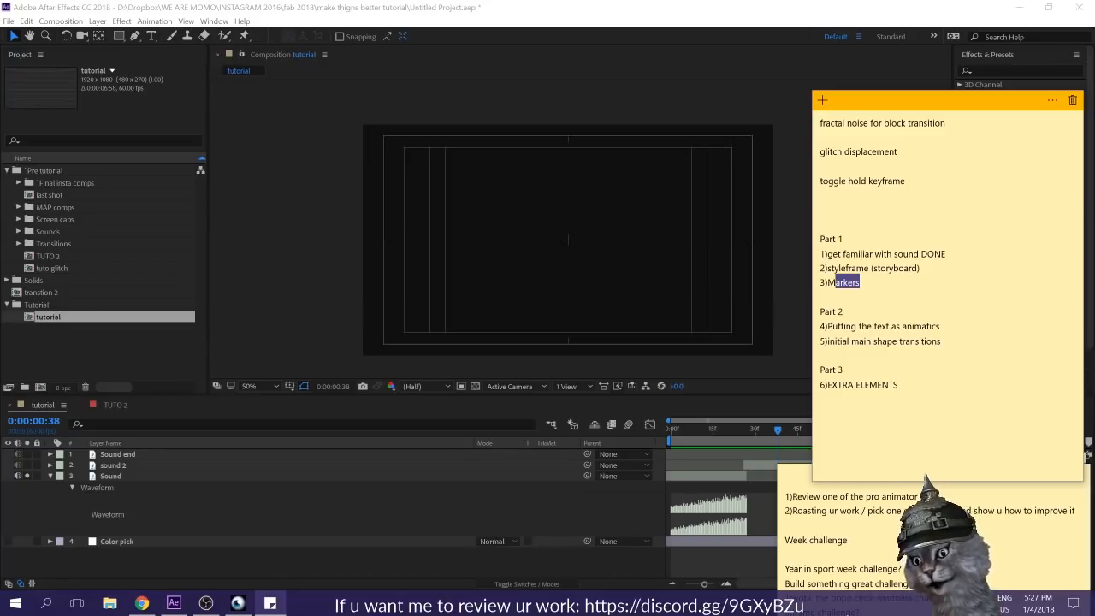
{"action": "left_click", "coordinate": [685, 24]}
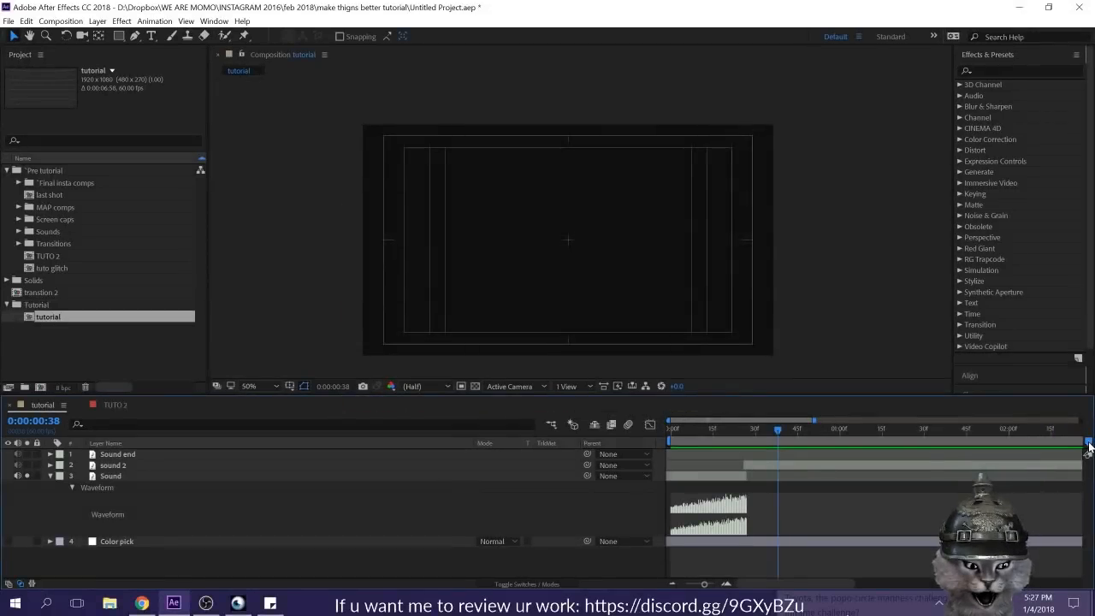
Step: Place a trial composition marker near frame 15 of the tutorial timeline and delete it
{"action": "left_click_drag", "start_coordinate": [1088, 443], "coordinate": [800, 451]}
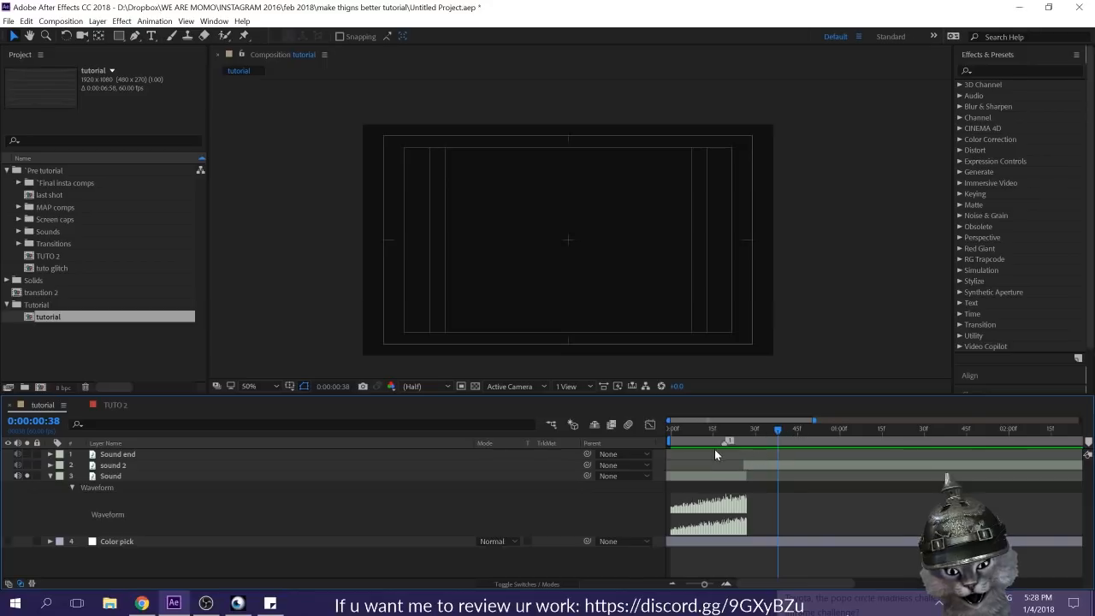
{"action": "left_click_drag", "start_coordinate": [1088, 443], "coordinate": [788, 452]}
{"action": "left_click", "coordinate": [815, 444], "text": "ctrl"}
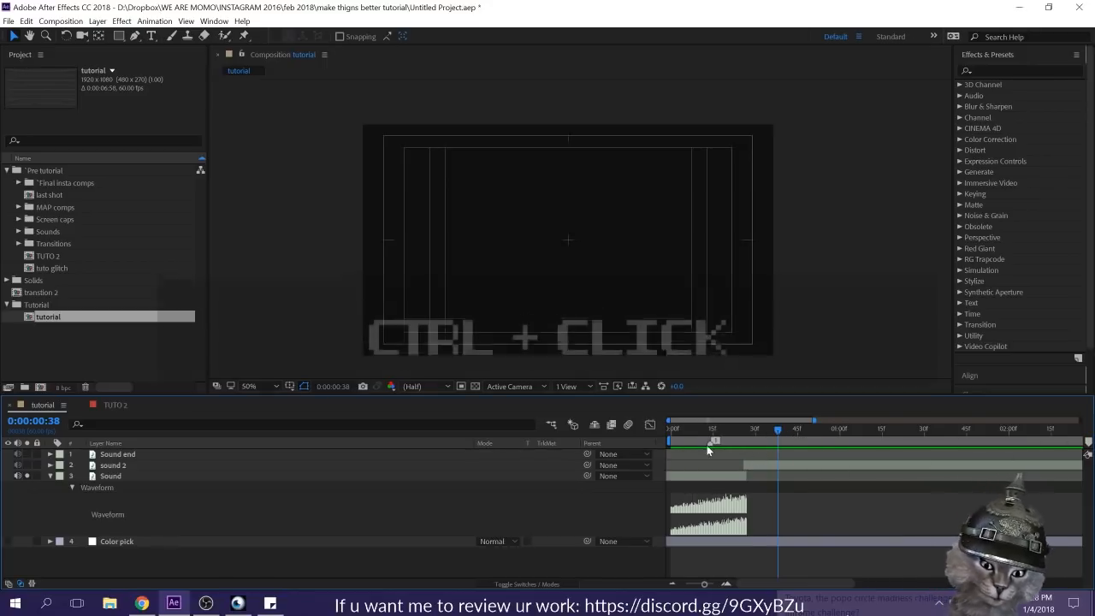
{"action": "left_click", "coordinate": [715, 447]}
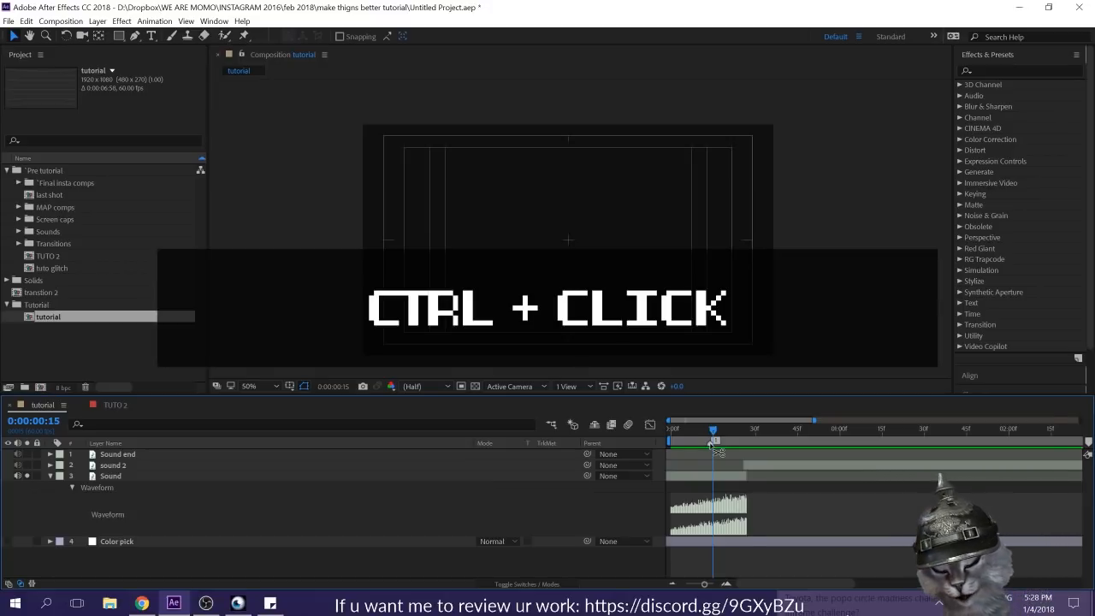
{"action": "left_click", "coordinate": [716, 446], "text": "ctrl"}
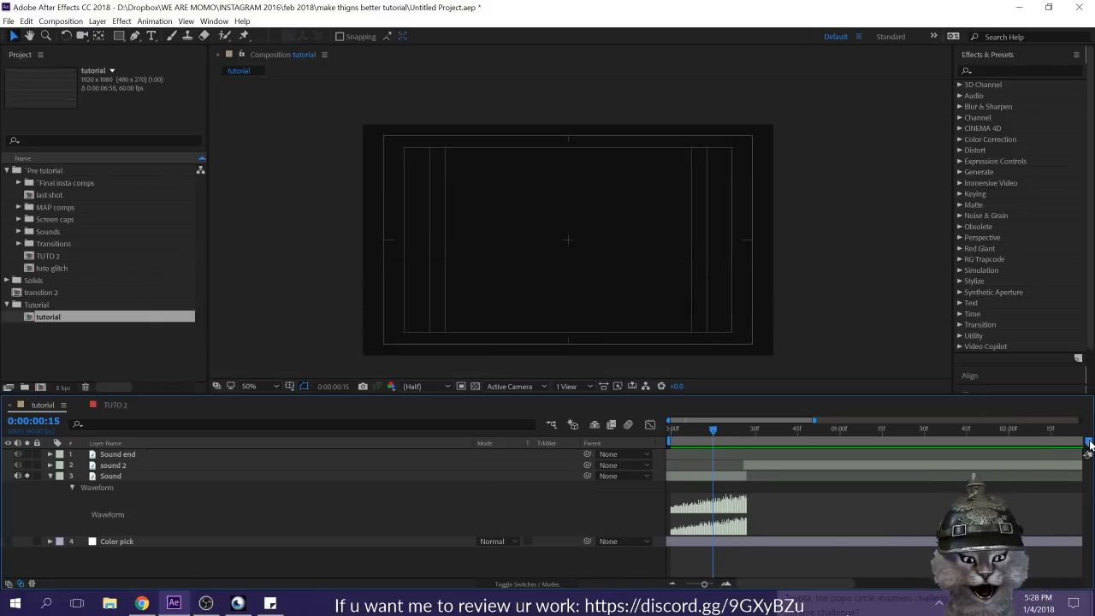
Step: Add a composition marker at 0:00:00:00 and give it the comment "Transition in"
{"action": "left_click_drag", "start_coordinate": [1088, 442], "coordinate": [849, 443]}
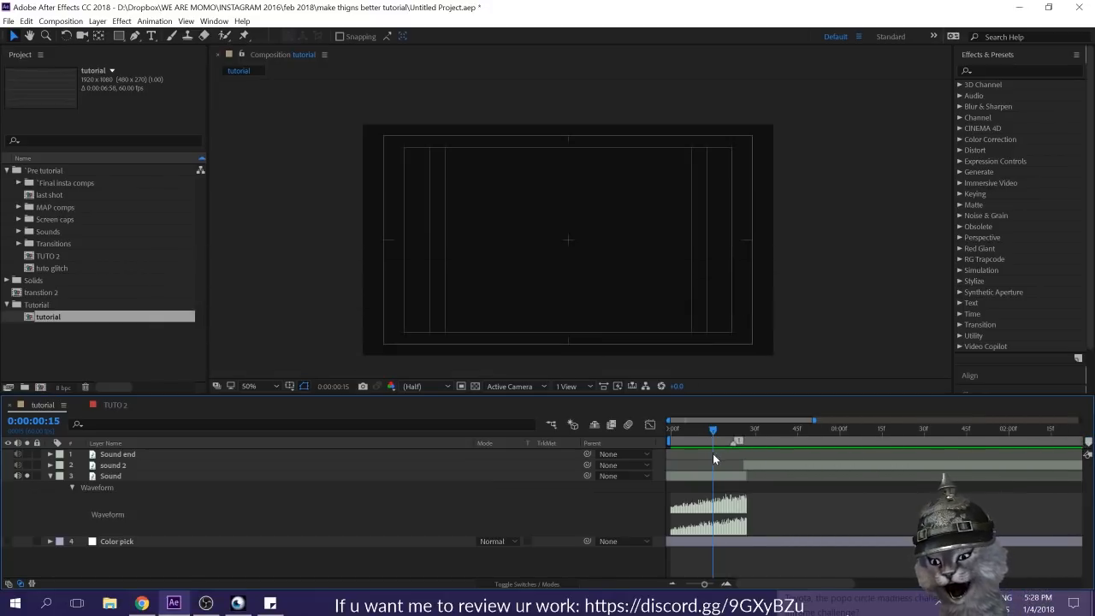
{"action": "left_click_drag", "start_coordinate": [684, 448], "coordinate": [672, 443]}
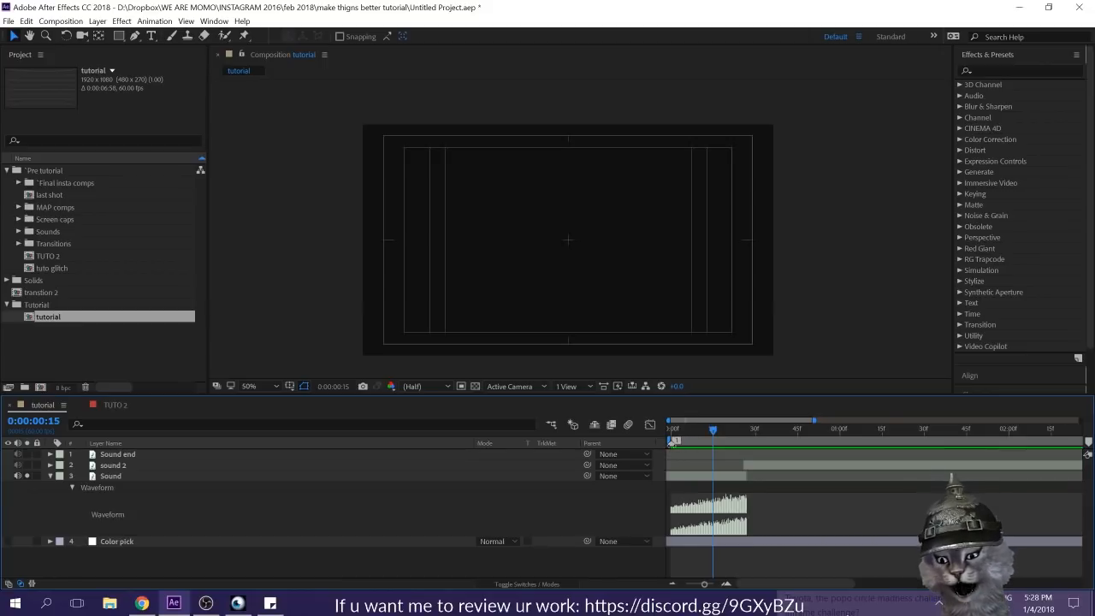
{"action": "double_click", "coordinate": [673, 443]}
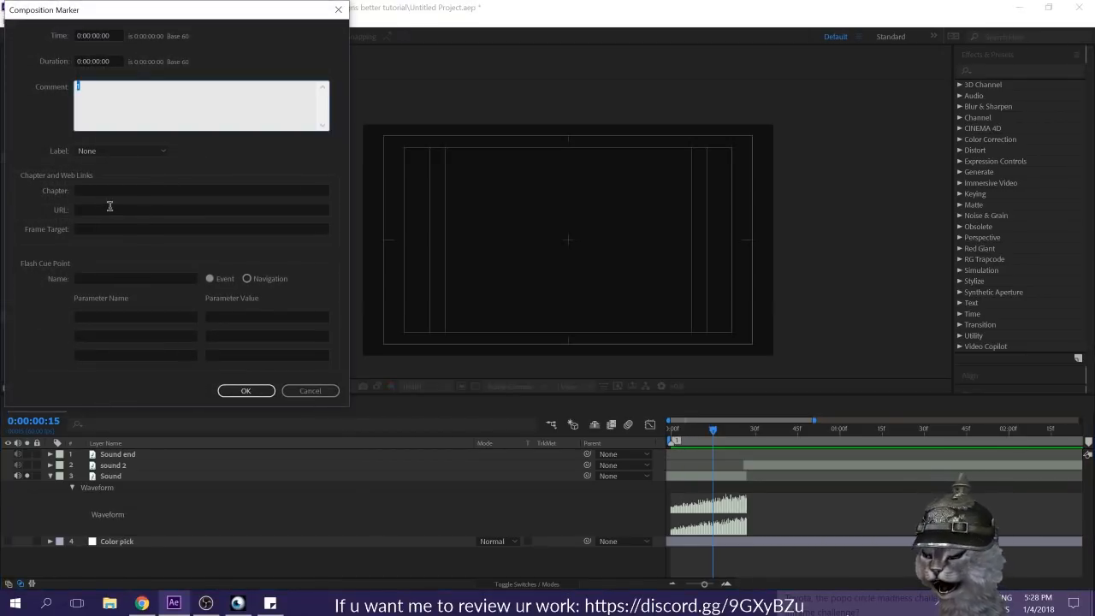
{"action": "type", "text": "Transitio"}
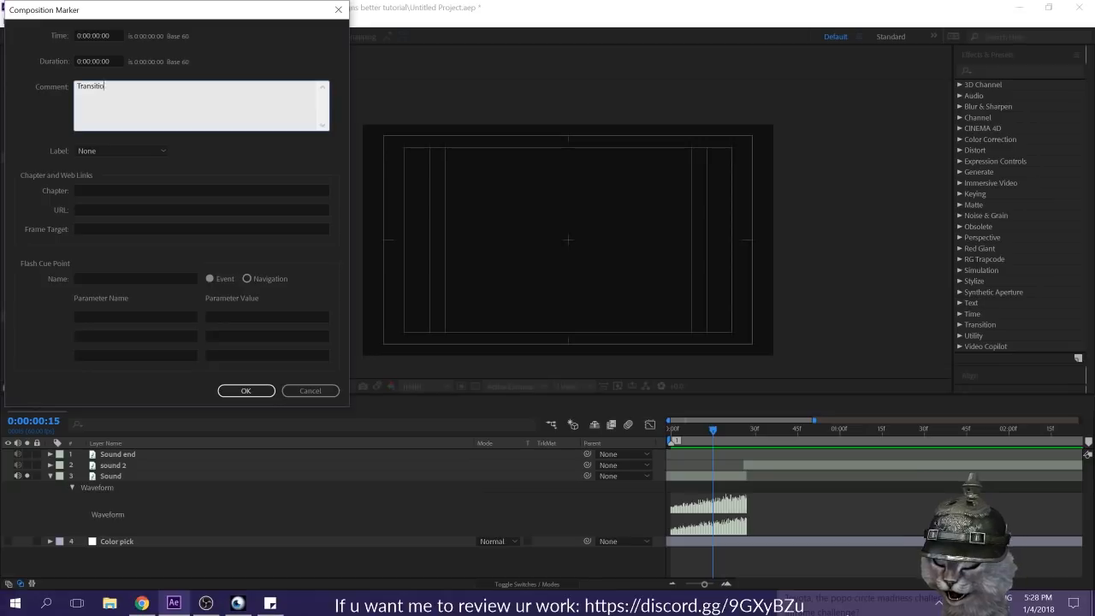
{"action": "type", "text": "n in"}
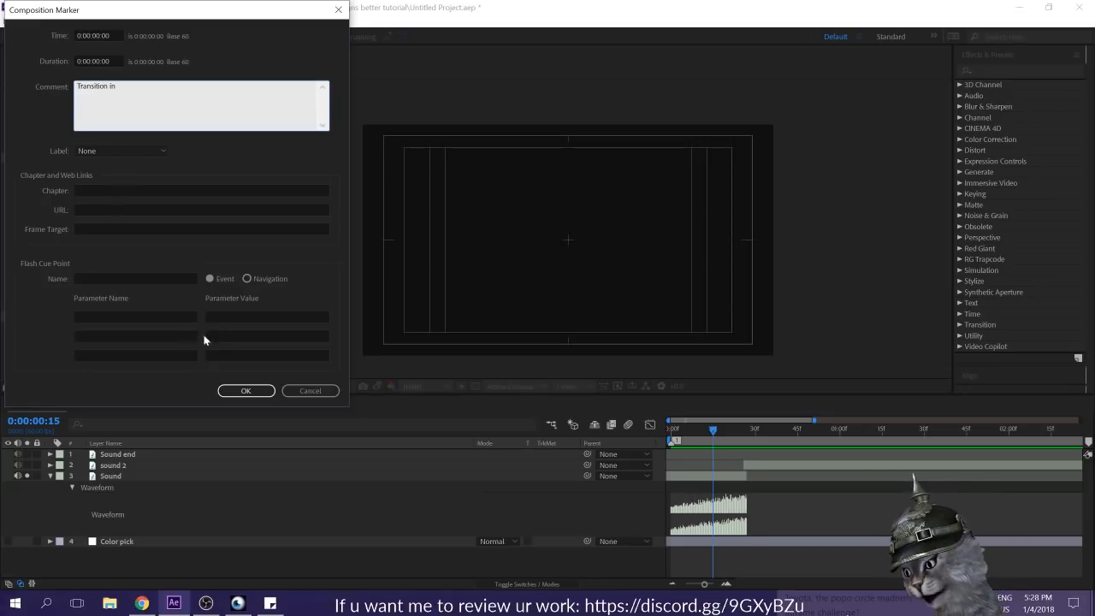
{"action": "left_click", "coordinate": [243, 391]}
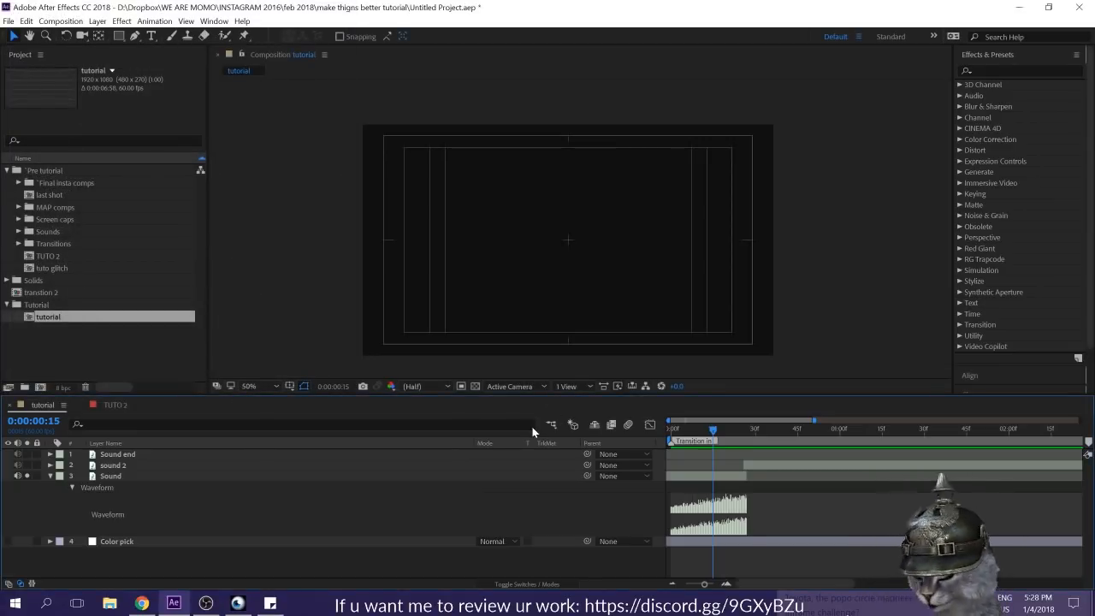
Step: Collapse the Sound layer, solo the sound 2 layer instead and reveal its audio waveform
{"action": "left_click", "coordinate": [49, 476]}
{"action": "left_click", "coordinate": [26, 475]}
{"action": "left_click", "coordinate": [27, 465]}
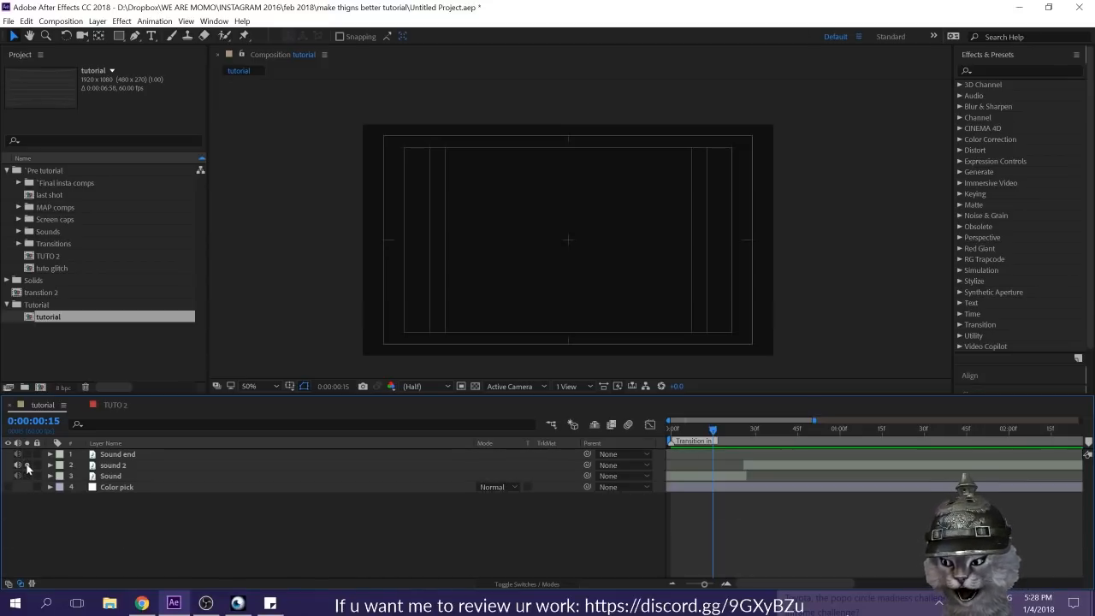
{"action": "left_click", "coordinate": [135, 463]}
{"action": "key", "text": "l"}
{"action": "key", "text": "l"}
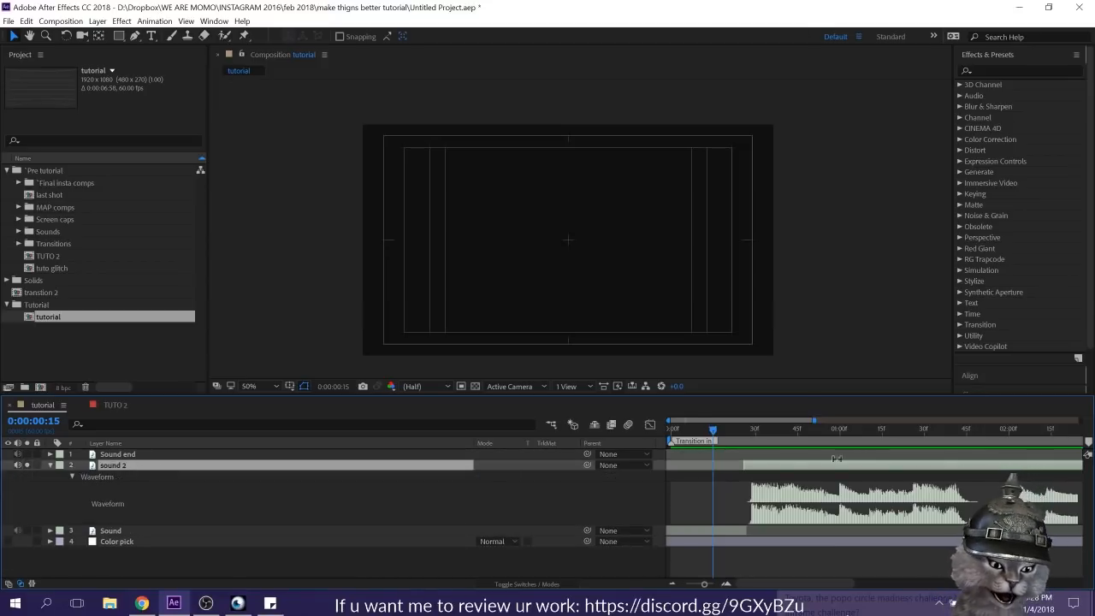
Step: Preview the soloed sound 2 layer and set the current time to 0:00:00:23, just before its audio begins
{"action": "key", "text": "space"}
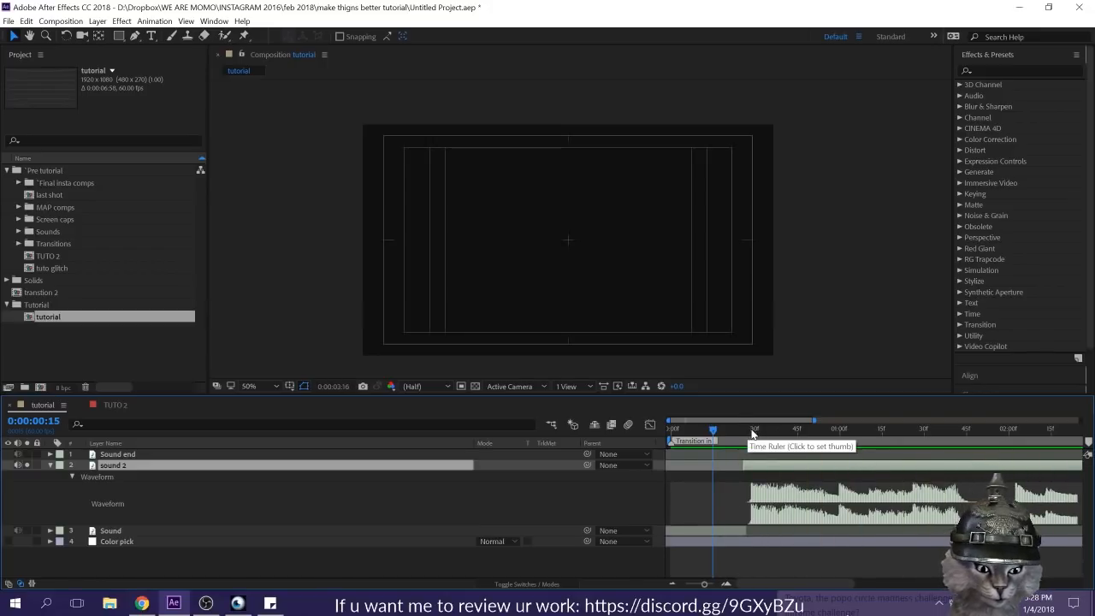
{"action": "key", "text": "minus"}
{"action": "left_click", "coordinate": [697, 430]}
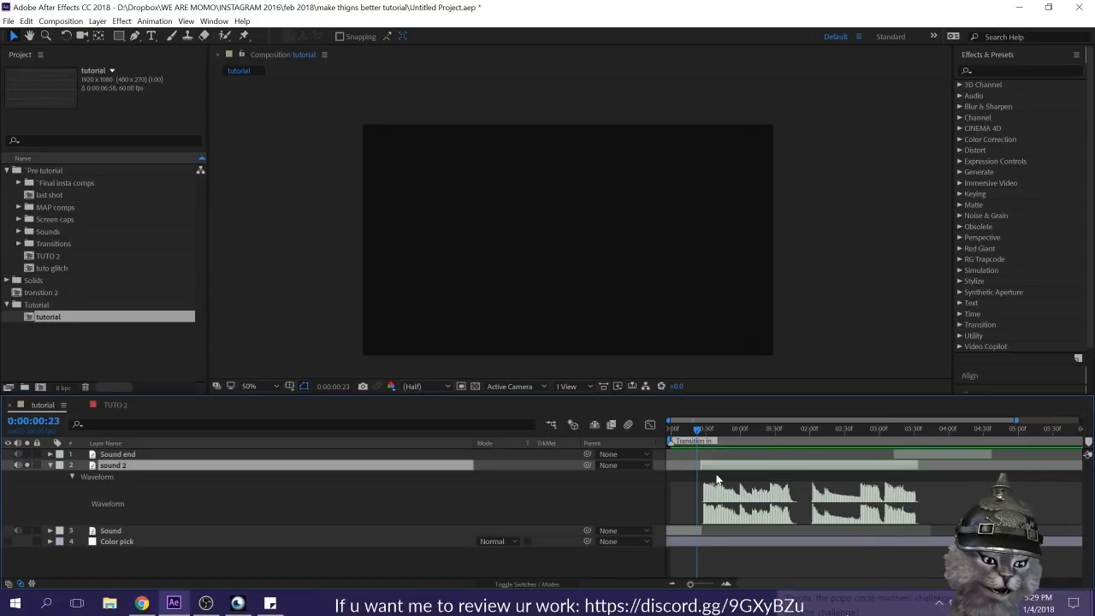
Step: Place a composition marker at about 0:00:00:34, near the start of the sound 2 waveform, and open its settings
{"action": "key", "text": "="}
{"action": "left_click", "coordinate": [720, 434]}
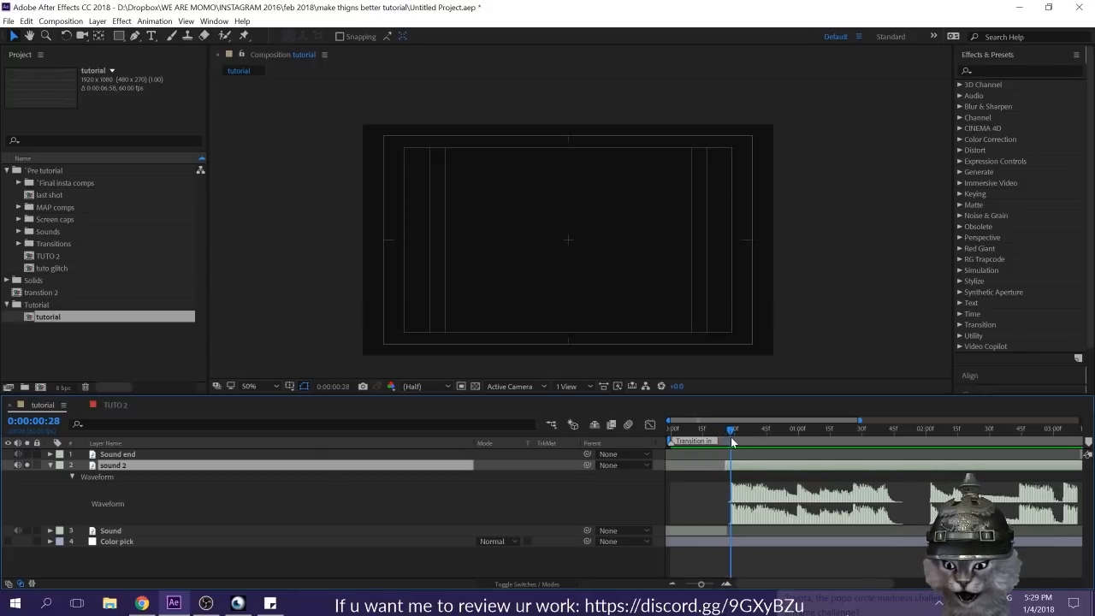
{"action": "left_click_drag", "start_coordinate": [750, 437], "coordinate": [742, 437]}
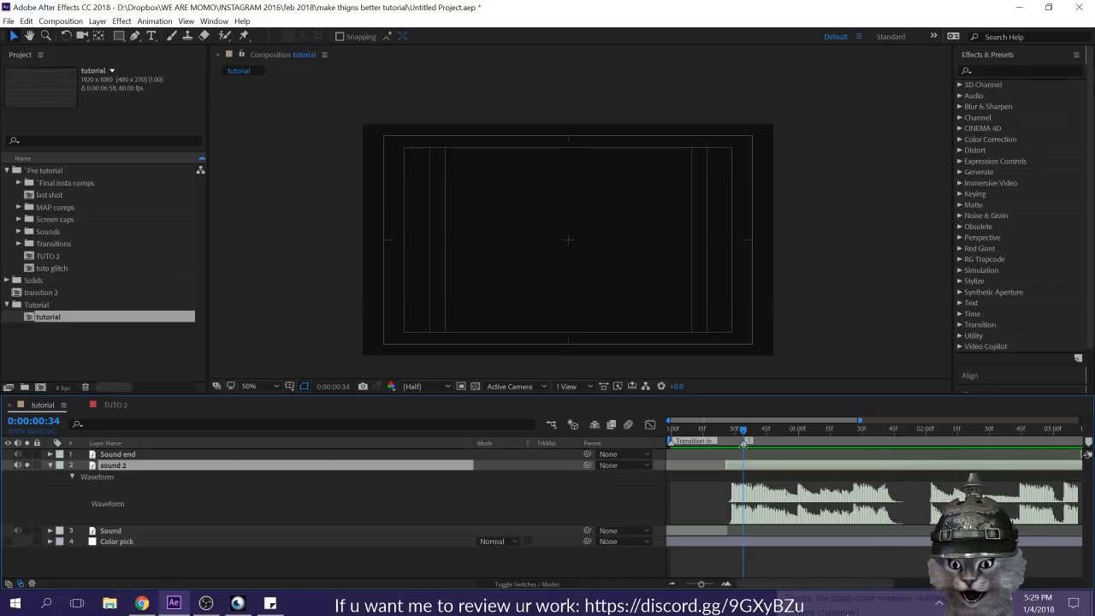
{"action": "double_click", "coordinate": [745, 442]}
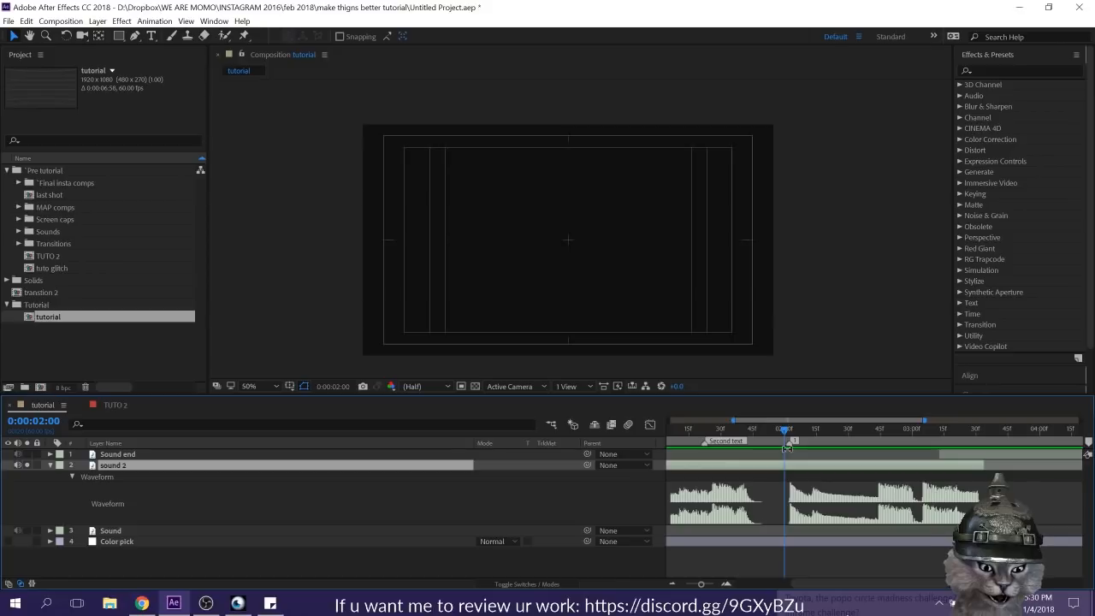
Step: Give the composition marker at 0:00:02:02 the comment "Poink"
{"action": "double_click", "coordinate": [788, 441]}
{"action": "type", "text": "Poink"}
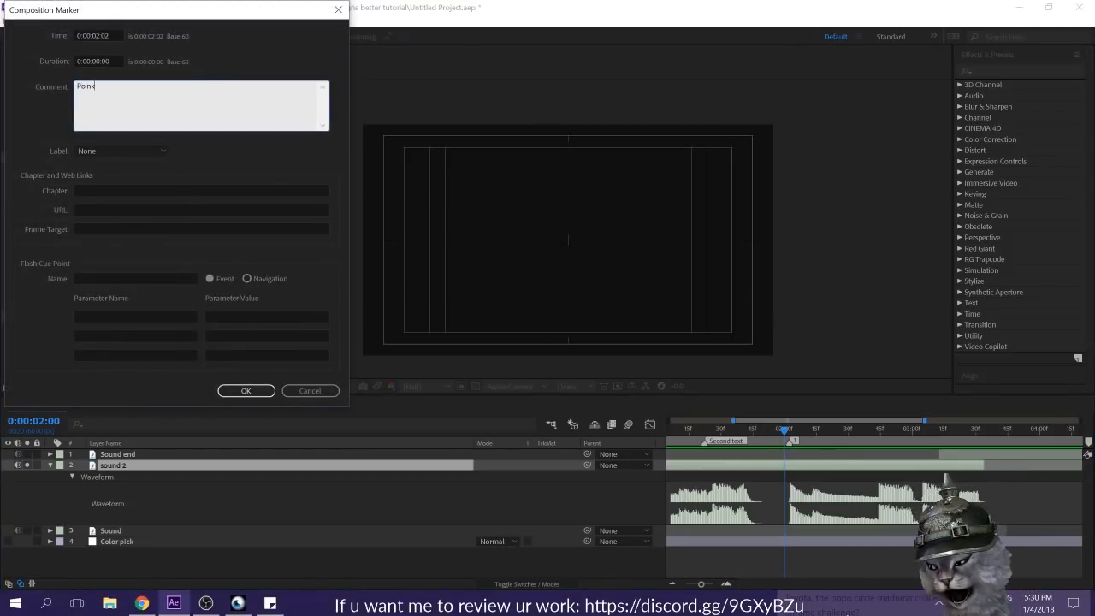
{"action": "key", "text": "Return"}
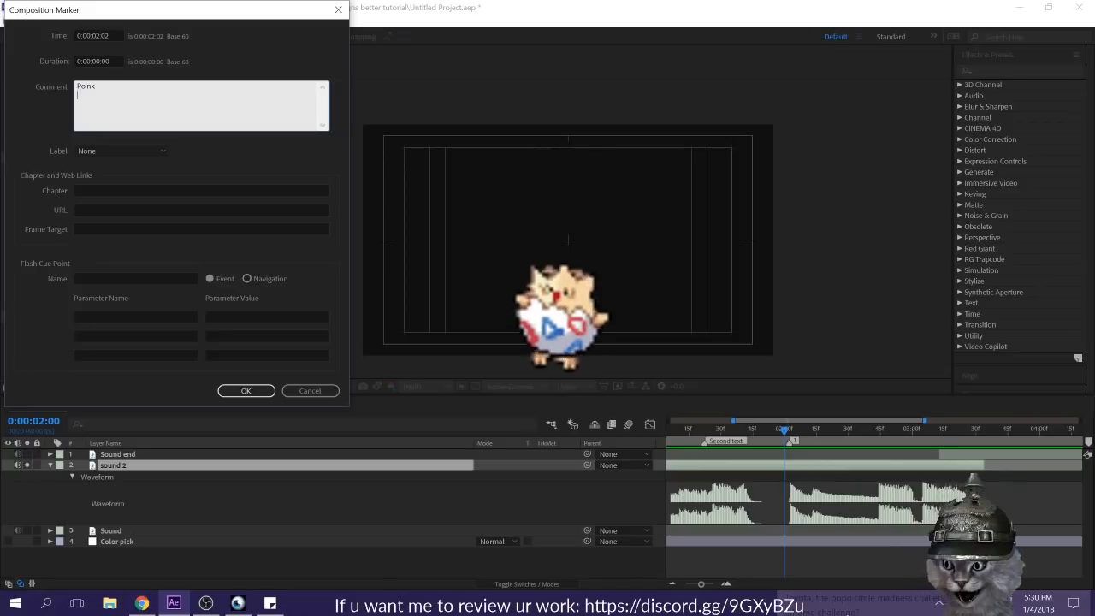
{"action": "left_click", "coordinate": [246, 390]}
Step: Preview the audio around the 0:00:02:02 marker and scrub the current time forward past it
{"action": "key", "text": "space"}
{"action": "key", "text": "space"}
{"action": "key", "text": "space"}
{"action": "mouse_move", "coordinate": [782, 436]}
{"action": "left_mouse_down"}
{"action": "mouse_move", "coordinate": [812, 438]}
{"action": "mouse_move", "coordinate": [806, 428]}
{"action": "mouse_move", "coordinate": [813, 444]}
{"action": "mouse_move", "coordinate": [799, 443]}
{"action": "mouse_move", "coordinate": [815, 441]}
{"action": "left_mouse_up"}
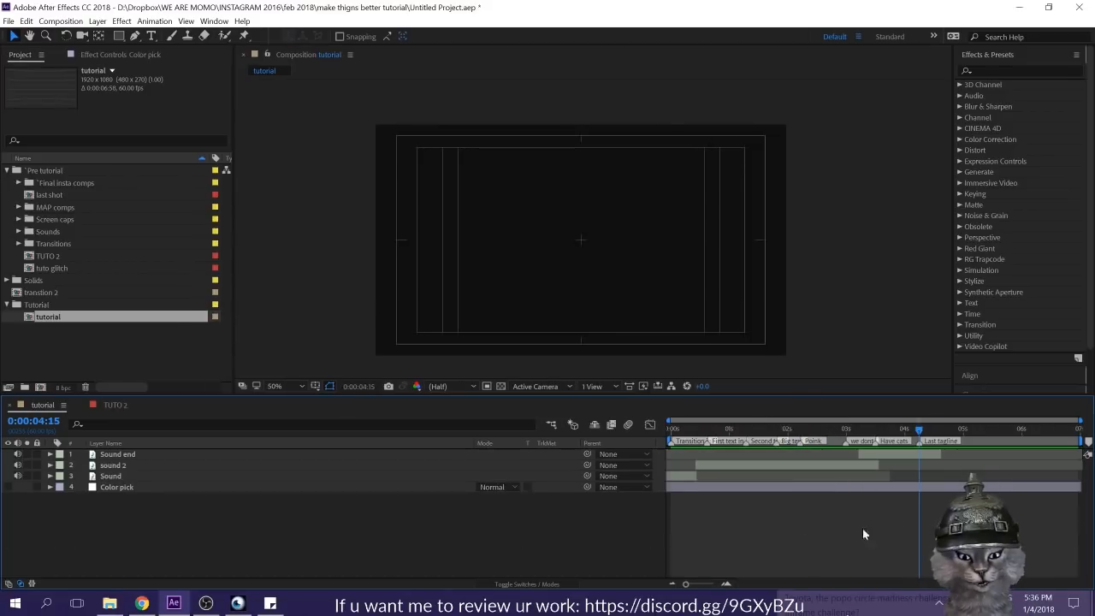
Step: Review the labelled markers along the whole composition and check the plan in the sticky notes
{"action": "left_click_drag", "start_coordinate": [686, 583], "coordinate": [696, 585]}
{"action": "left_click_drag", "start_coordinate": [879, 585], "coordinate": [768, 584]}
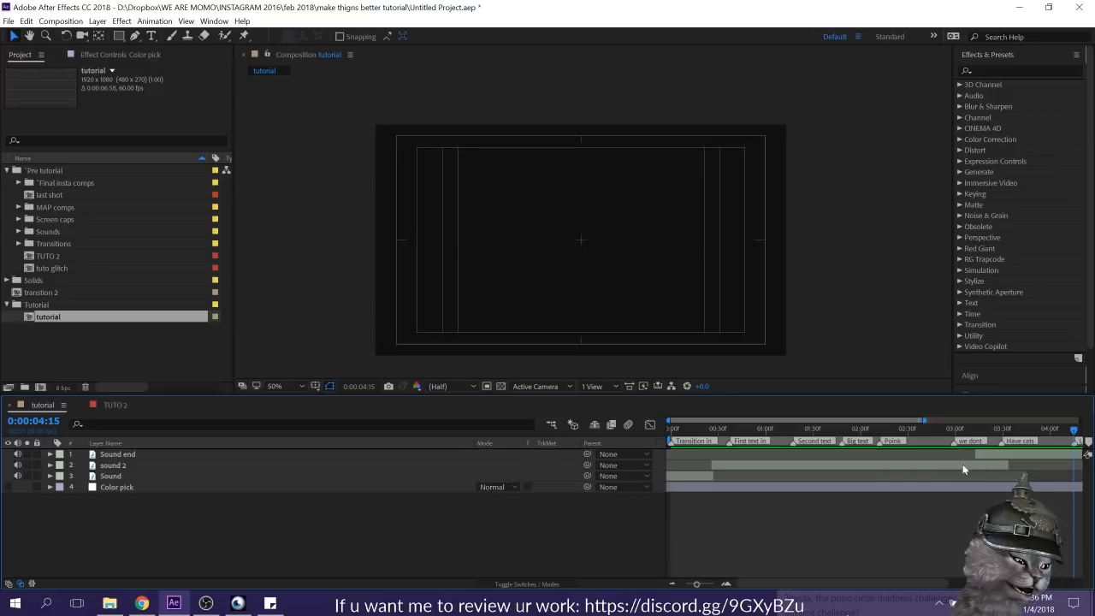
{"action": "scroll", "coordinate": [933, 457], "scroll_direction": "right", "scroll_amount": 4}
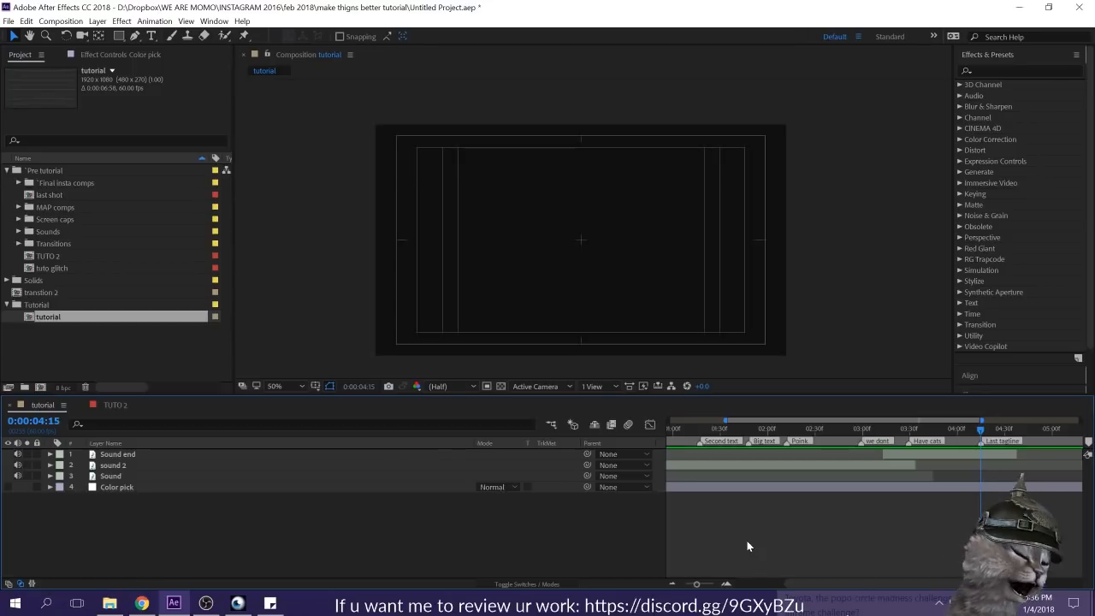
{"action": "left_click_drag", "start_coordinate": [785, 585], "coordinate": [703, 591]}
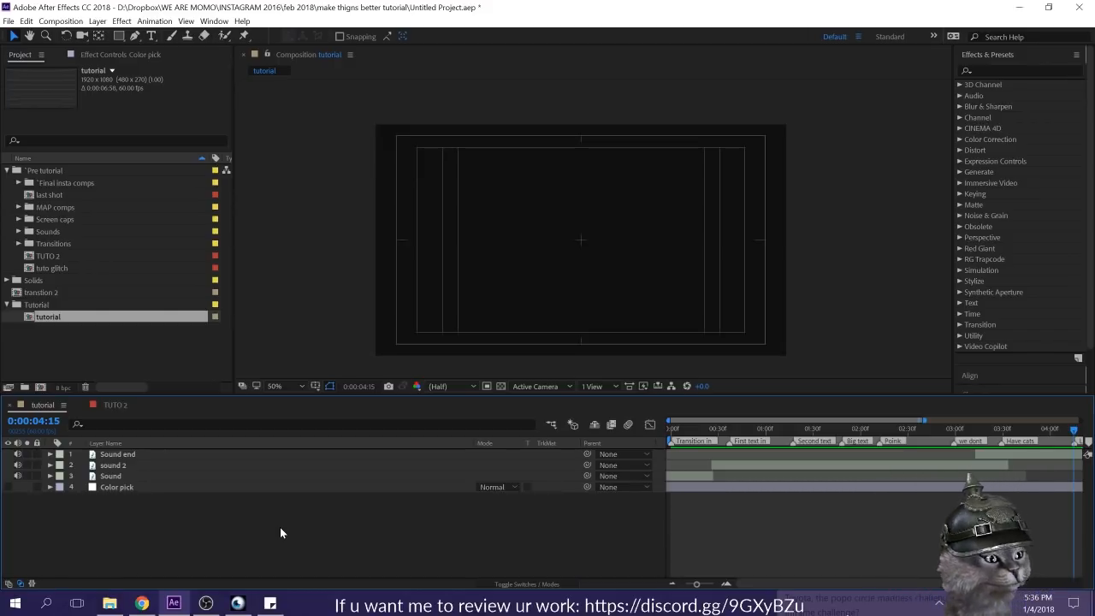
{"action": "left_click", "coordinate": [269, 603]}
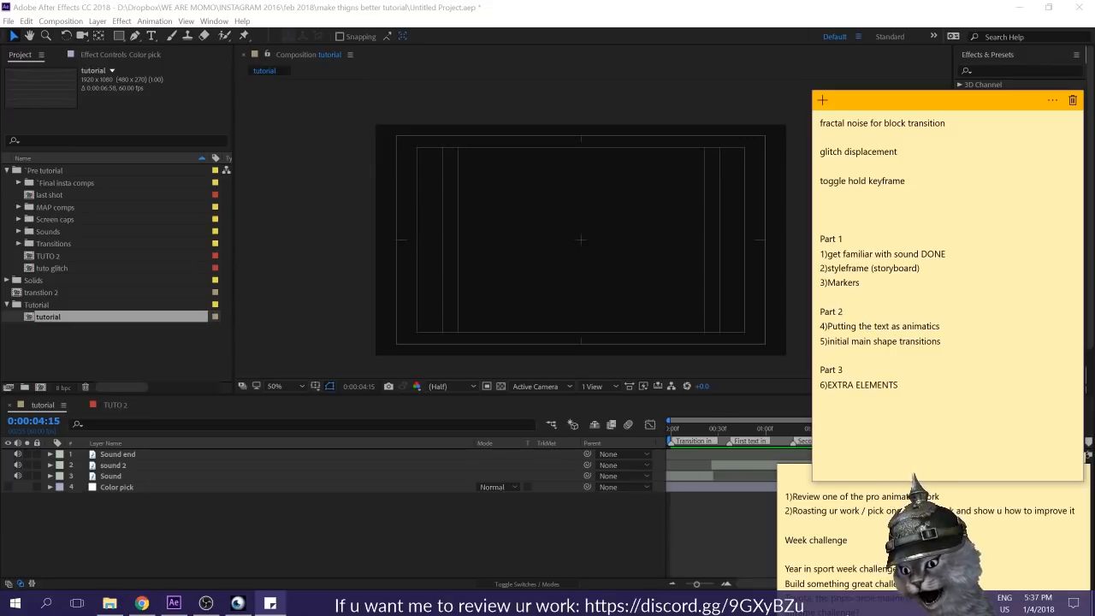
{"action": "left_click", "coordinate": [487, 523]}
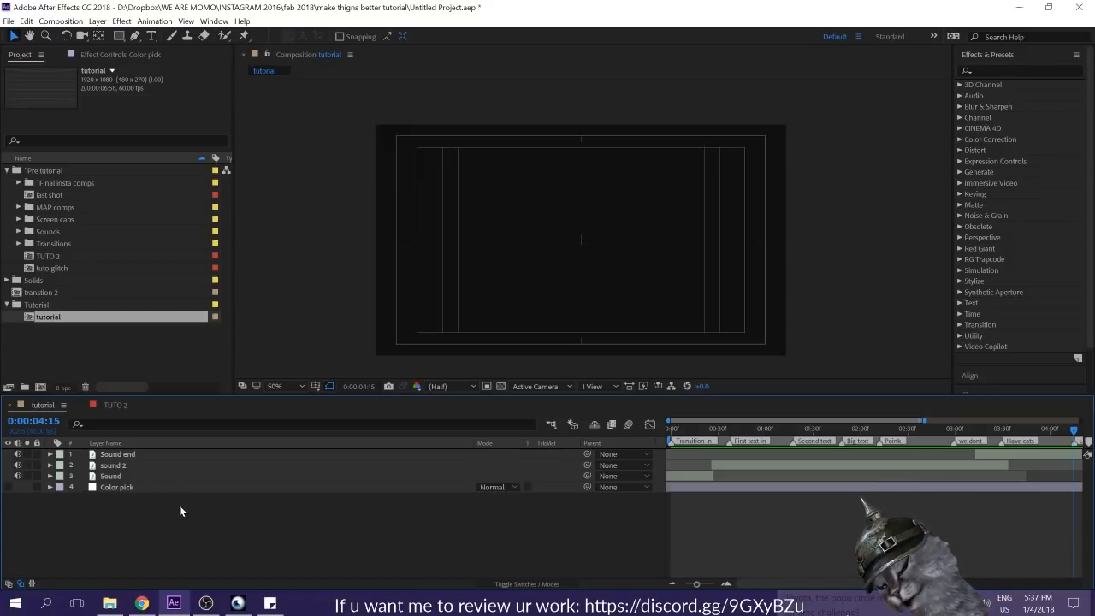
Step: Display the Color pick layer's effect controls, dismissing the new solid settings
{"action": "key", "text": "ctrl+y"}
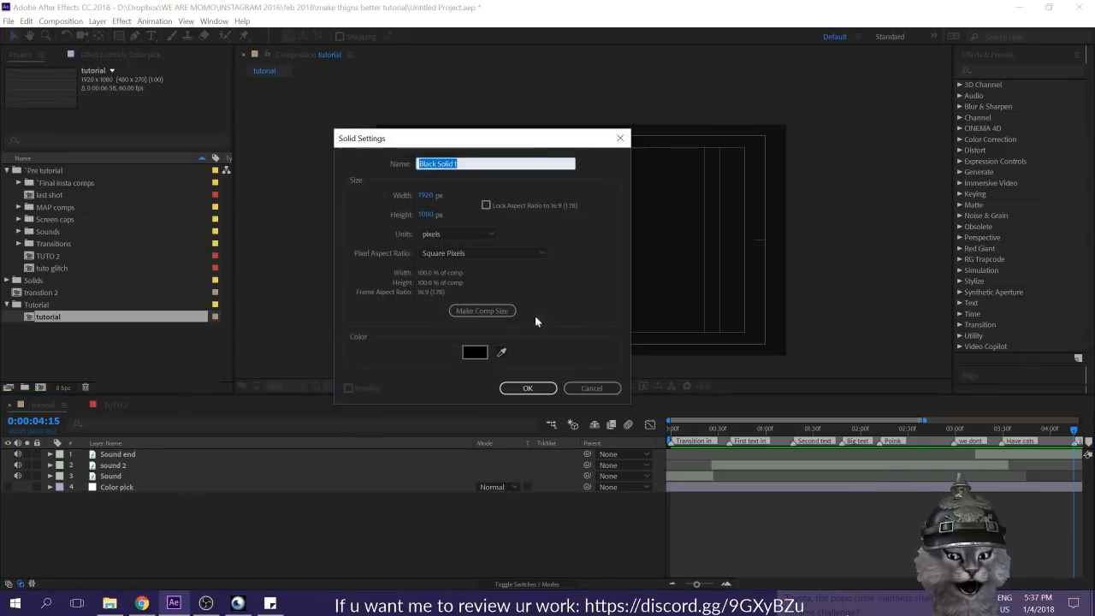
{"action": "left_click", "coordinate": [576, 388]}
{"action": "left_click", "coordinate": [109, 486]}
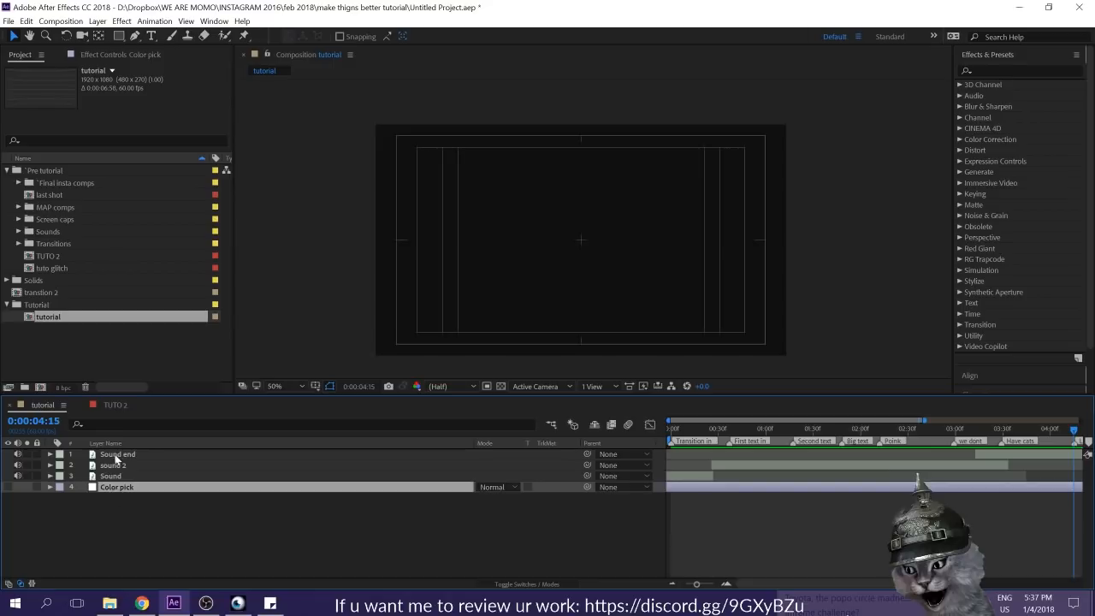
{"action": "left_click", "coordinate": [93, 52]}
{"action": "key", "text": "ctrl+y"}
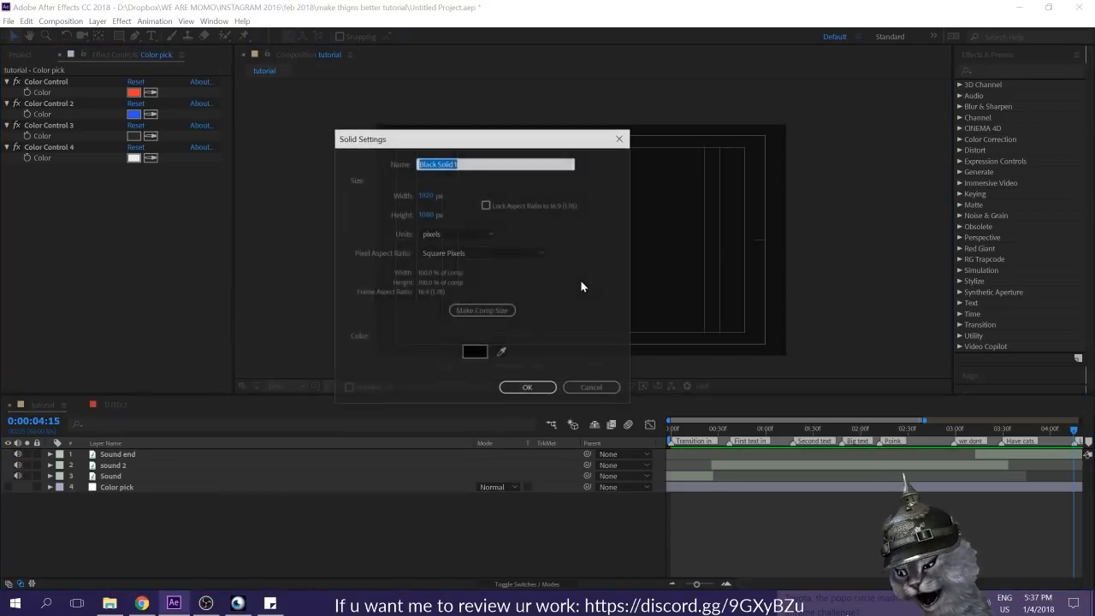
{"action": "left_click", "coordinate": [621, 138]}
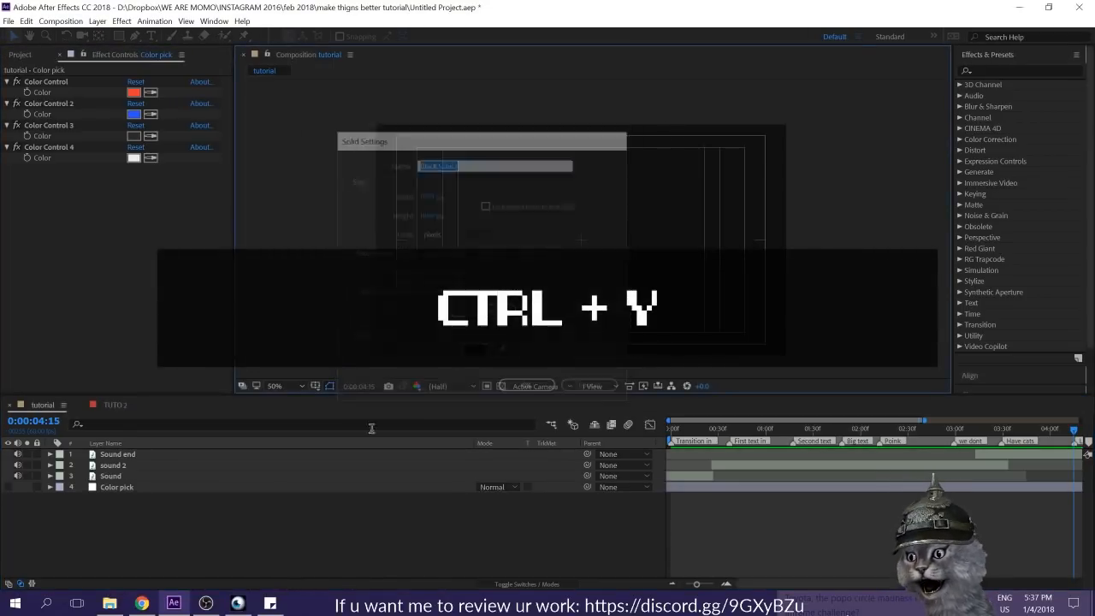
Step: Create a 1920 x 1080 px solid named BG, sampling its dark gray from Color Control 3
{"action": "right_click", "coordinate": [253, 539]}
{"action": "mouse_move", "coordinate": [323, 419]}
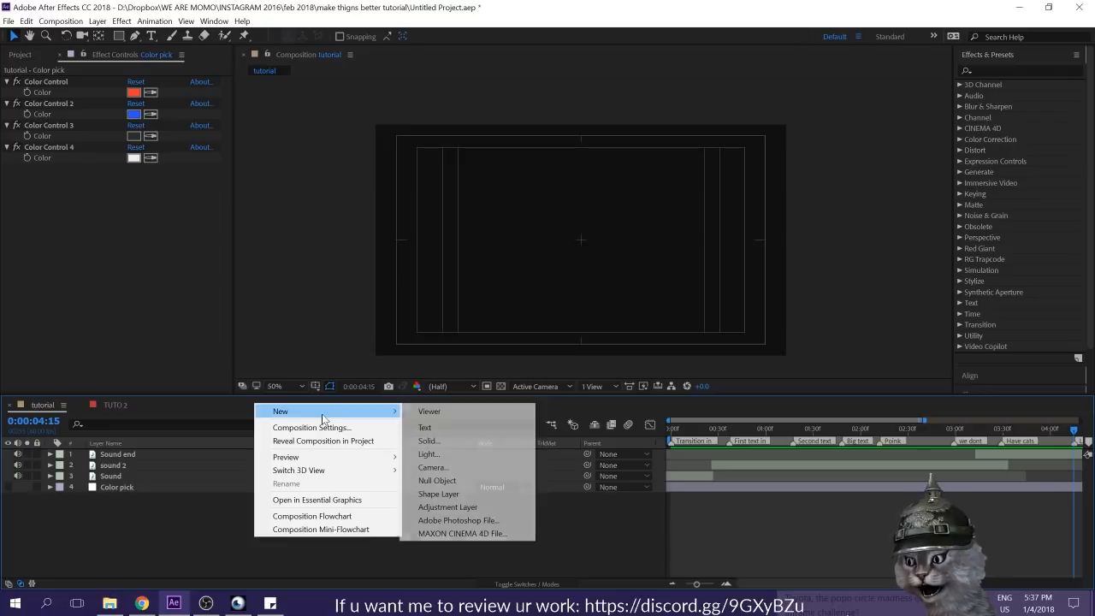
{"action": "left_click", "coordinate": [428, 441]}
{"action": "left_click", "coordinate": [500, 354]}
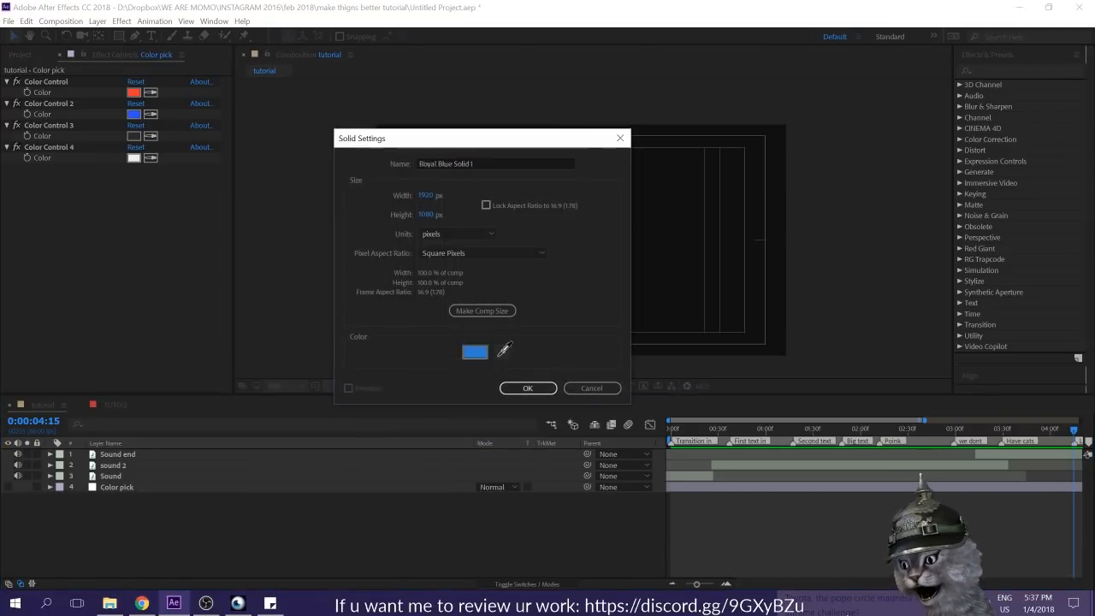
{"action": "left_click", "coordinate": [473, 163]}
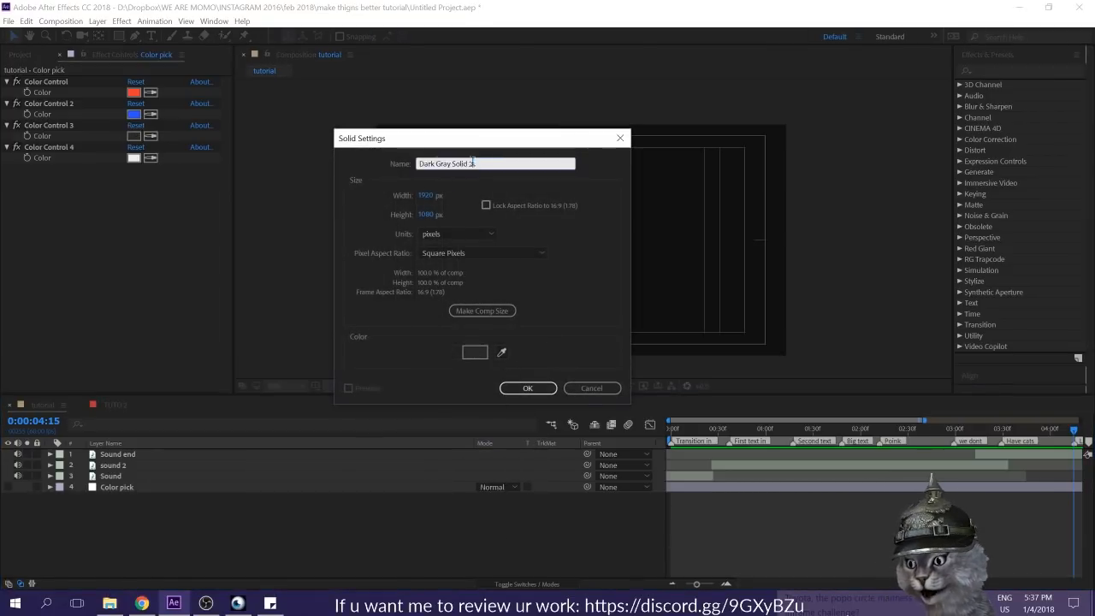
{"action": "type", "text": "BG"}
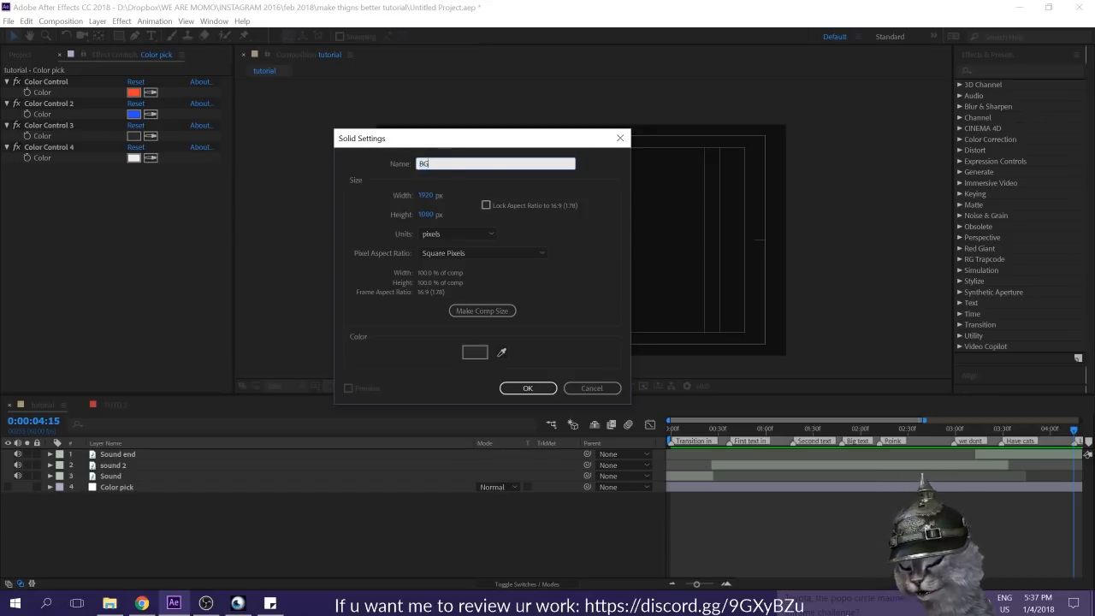
{"action": "left_click", "coordinate": [531, 387]}
{"action": "mouse_move", "coordinate": [110, 459]}
{"action": "left_mouse_down"}
{"action": "mouse_move", "coordinate": [105, 481]}
{"action": "mouse_move", "coordinate": [108, 458]}
{"action": "left_mouse_up"}
{"action": "left_click", "coordinate": [327, 513]}
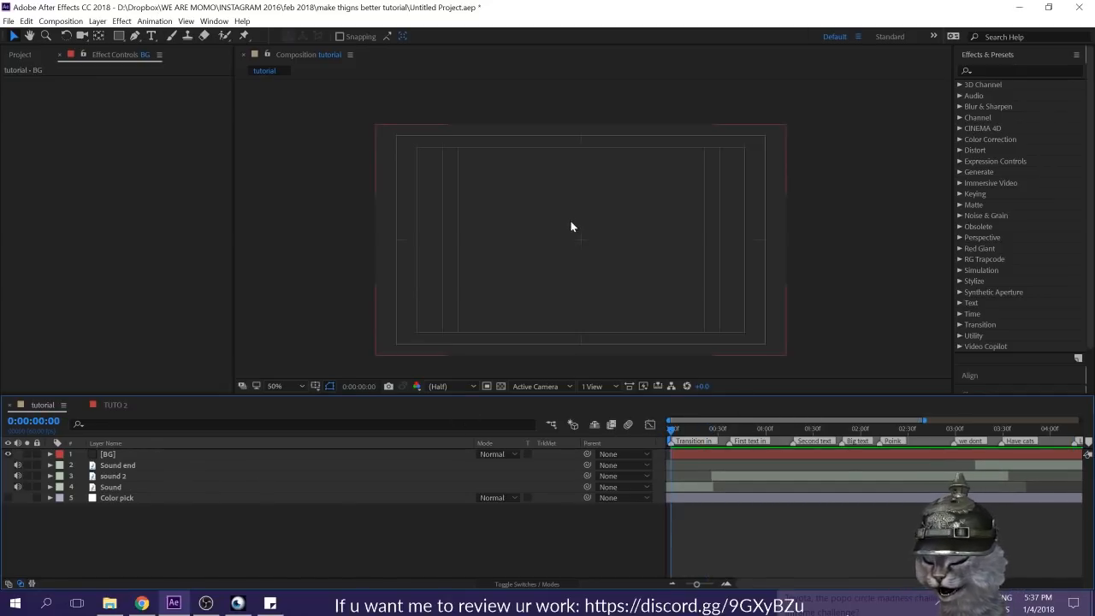
Step: Add a text layer reading "We don't" near the middle of the frame with the current time at 0:00:00:37
{"action": "left_click", "coordinate": [152, 36]}
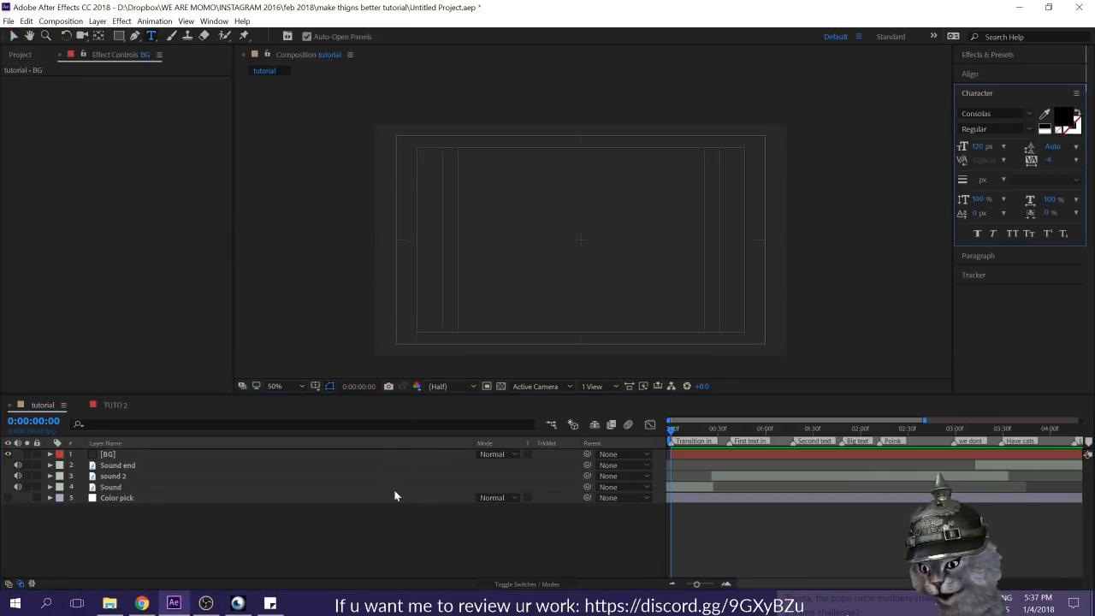
{"action": "left_click", "coordinate": [431, 538]}
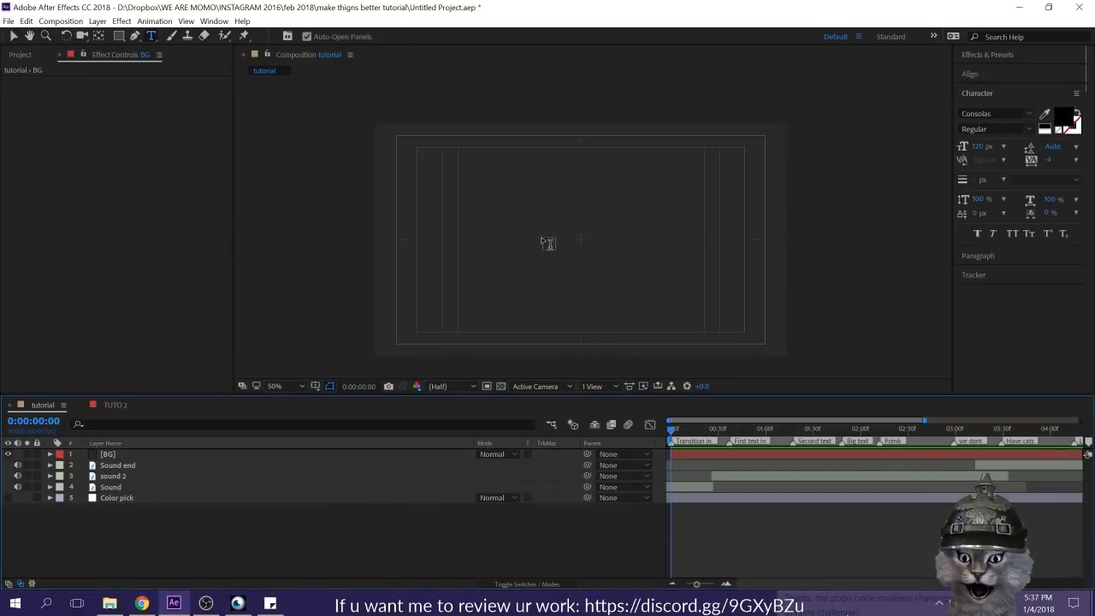
{"action": "key", "text": "space"}
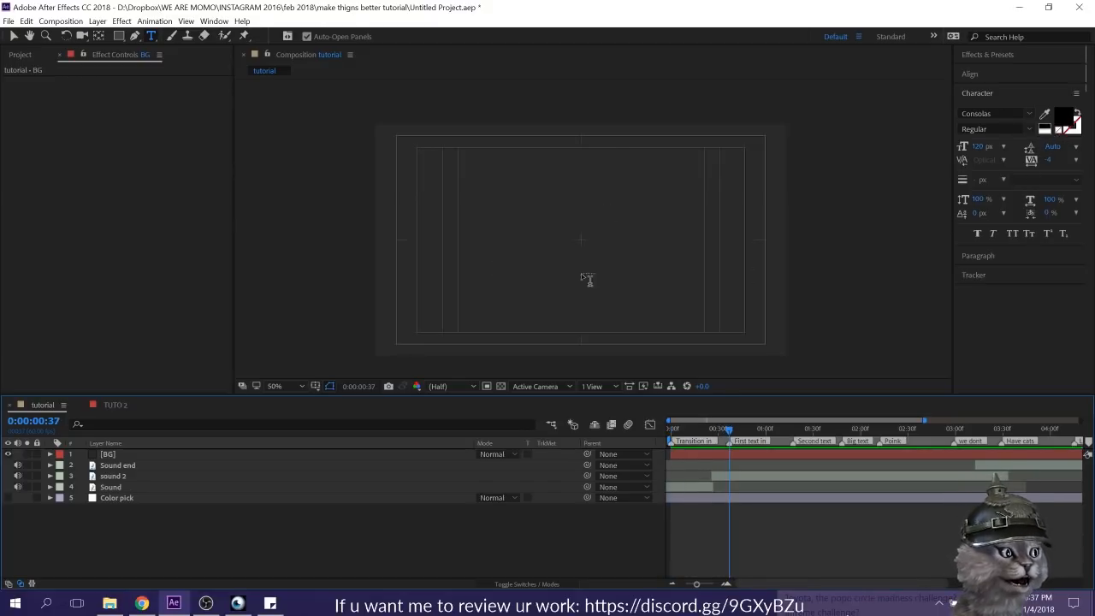
{"action": "left_click", "coordinate": [567, 245]}
{"action": "type", "text": "We don't"}
{"action": "left_click", "coordinate": [766, 465]}
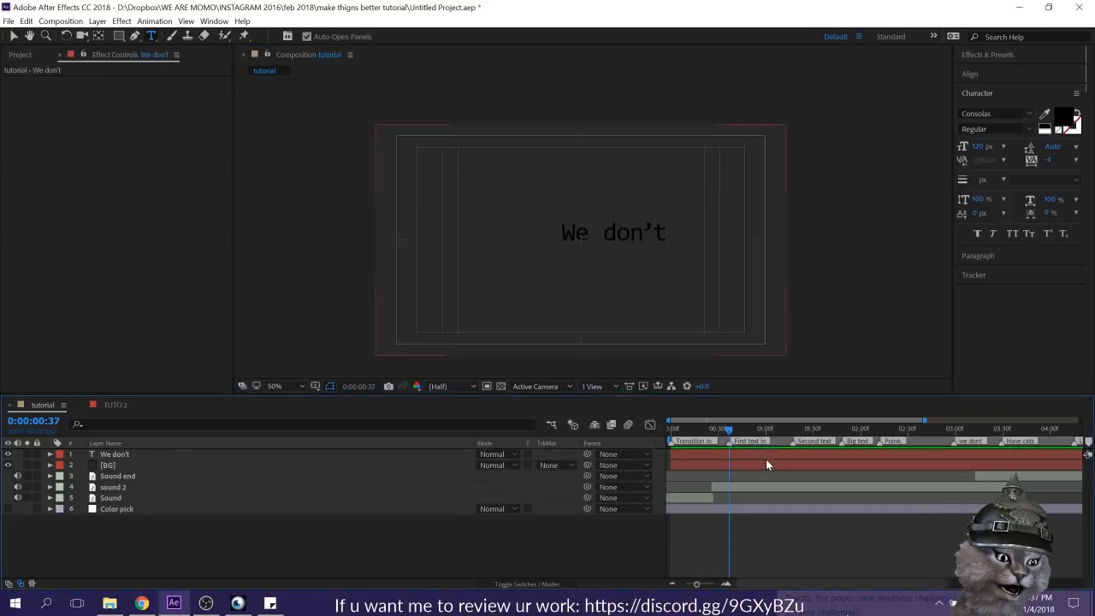
Step: Move the "We don't" text to the middle of the frame and center its anchor point in the layer content
{"action": "left_click", "coordinate": [768, 454]}
{"action": "key", "text": "v"}
{"action": "left_click_drag", "start_coordinate": [633, 226], "coordinate": [597, 233]}
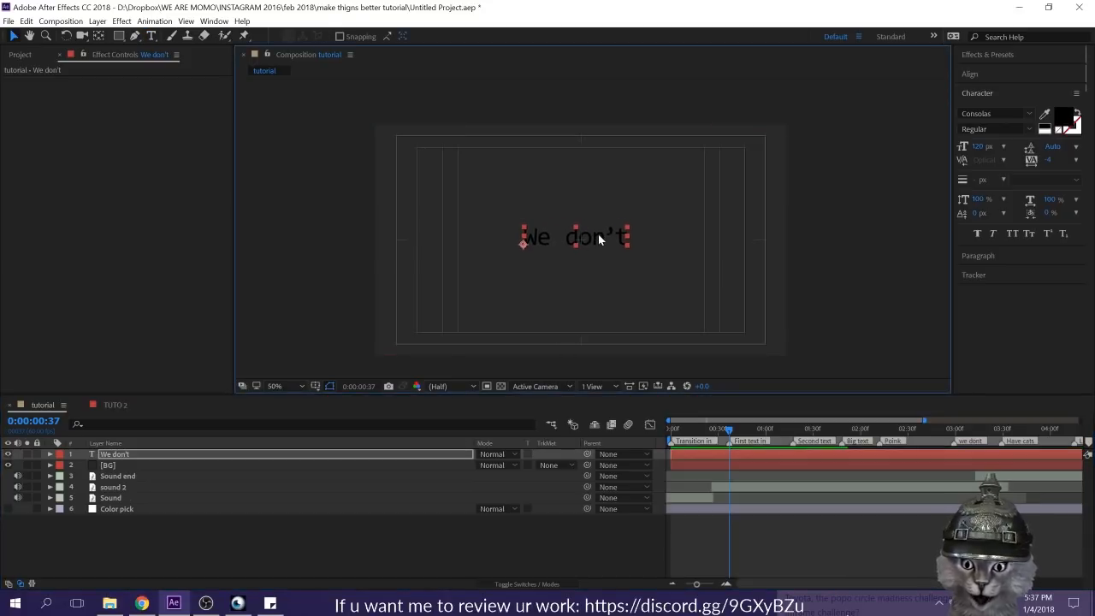
{"action": "key", "text": "ctrl+alt+Home"}
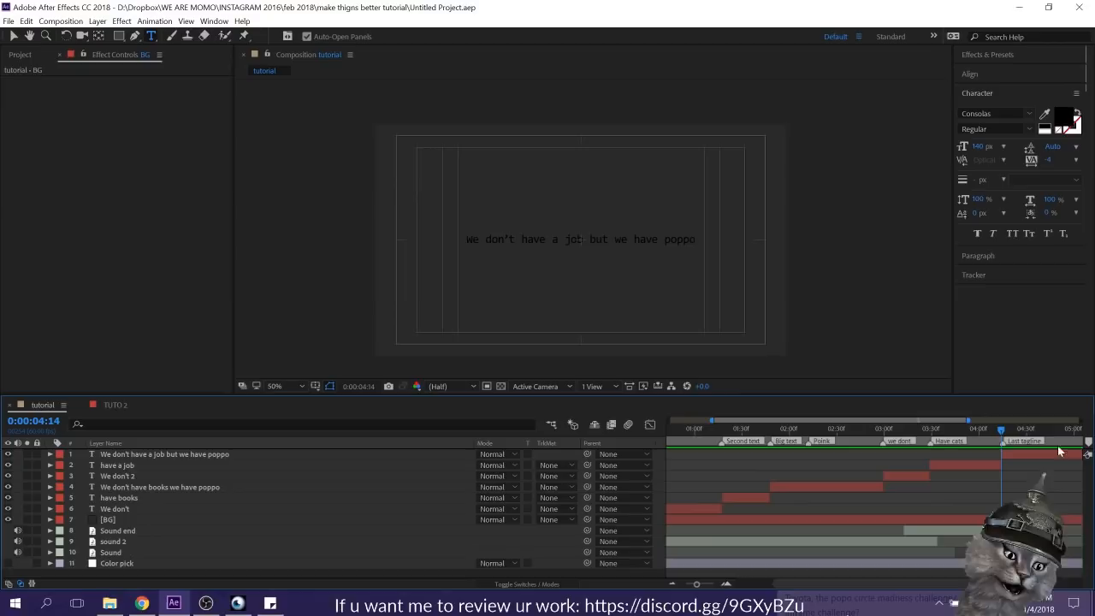
Step: Scrub through the text layers to 0:00:04:02 and change the "have a job" text to "have cats"
{"action": "left_click", "coordinate": [815, 428]}
{"action": "left_click_drag", "start_coordinate": [782, 430], "coordinate": [982, 462]}
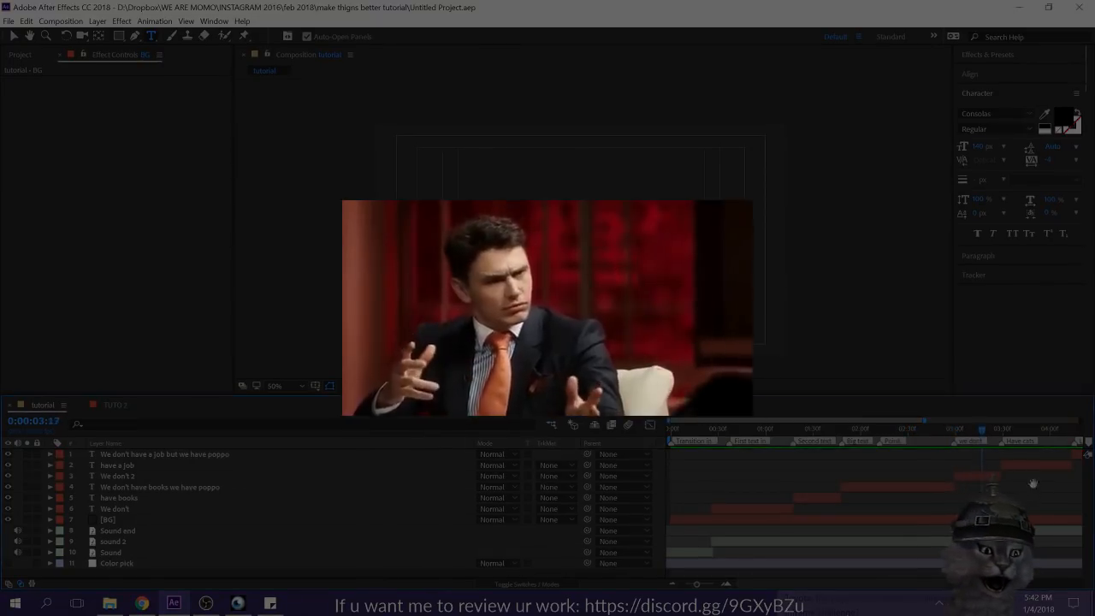
{"action": "left_click_drag", "start_coordinate": [1033, 488], "coordinate": [837, 488]}
{"action": "left_click_drag", "start_coordinate": [797, 430], "coordinate": [859, 440]}
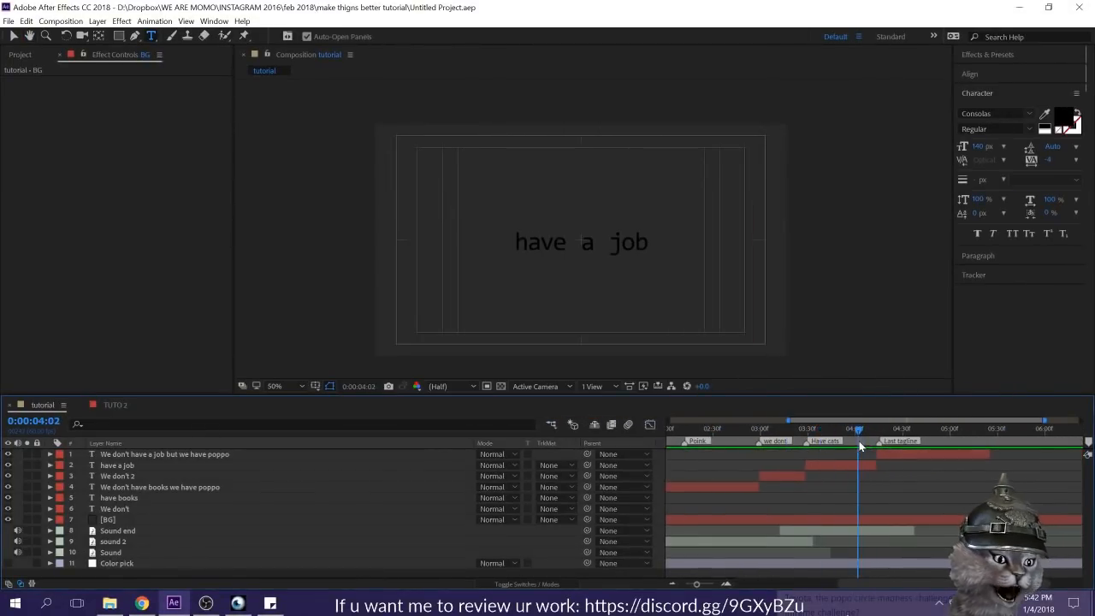
{"action": "left_click_drag", "start_coordinate": [580, 242], "coordinate": [750, 244]}
{"action": "type", "text": "cats"}
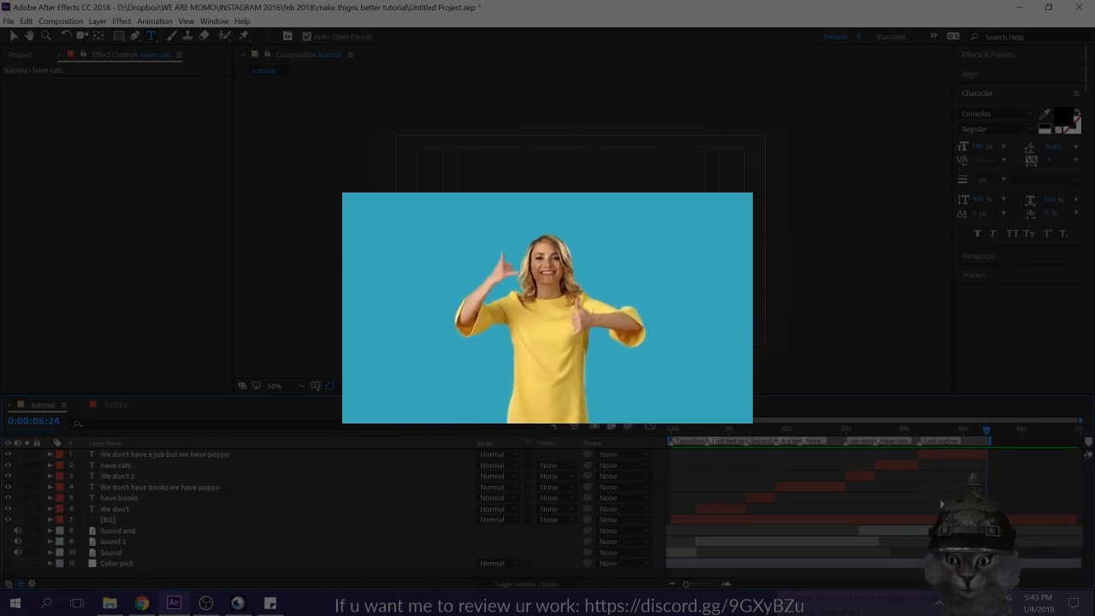
Step: Set the current time to 0:00:00:43 and label the "We don't" layer Yellow and the "have books" layer Aqua
{"action": "left_click", "coordinate": [765, 433]}
{"action": "left_click_drag", "start_coordinate": [766, 437], "coordinate": [712, 433]}
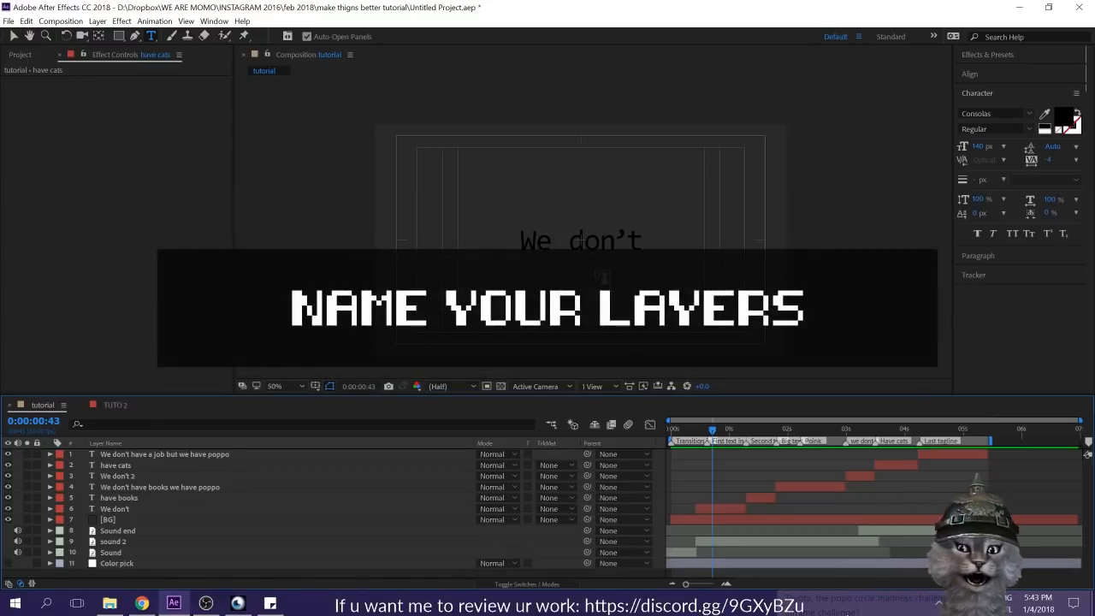
{"action": "left_click", "coordinate": [96, 508]}
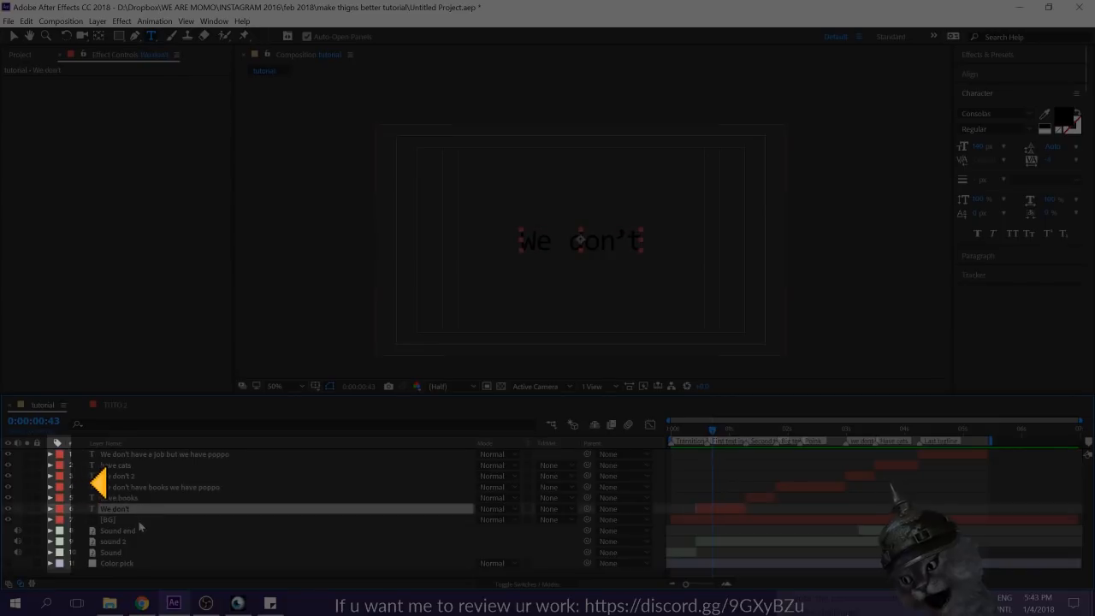
{"action": "left_click", "coordinate": [57, 508]}
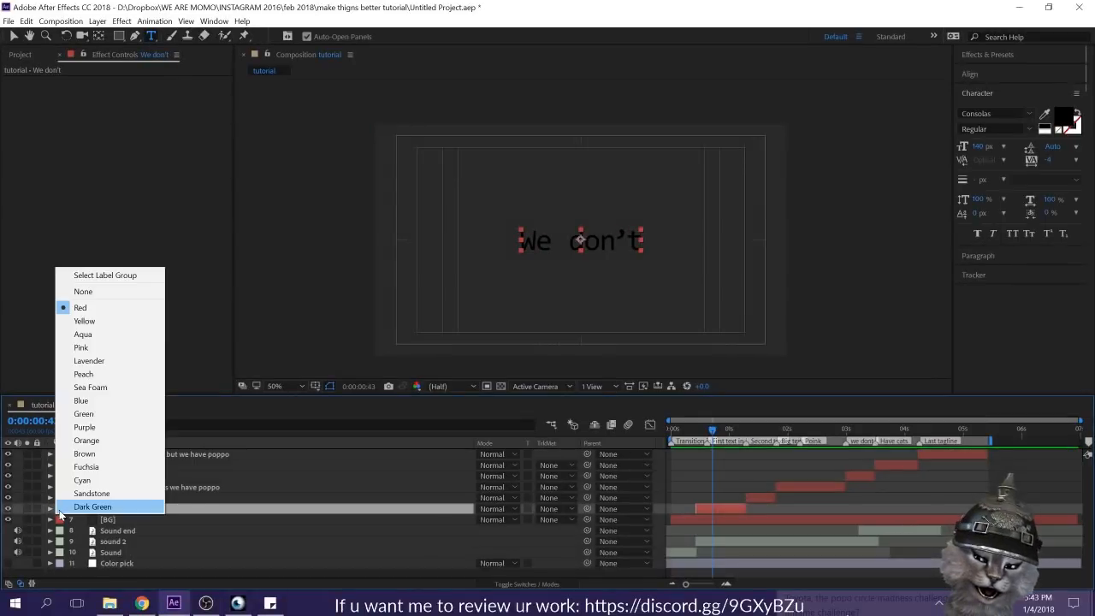
{"action": "left_click", "coordinate": [77, 323]}
{"action": "left_click", "coordinate": [88, 498]}
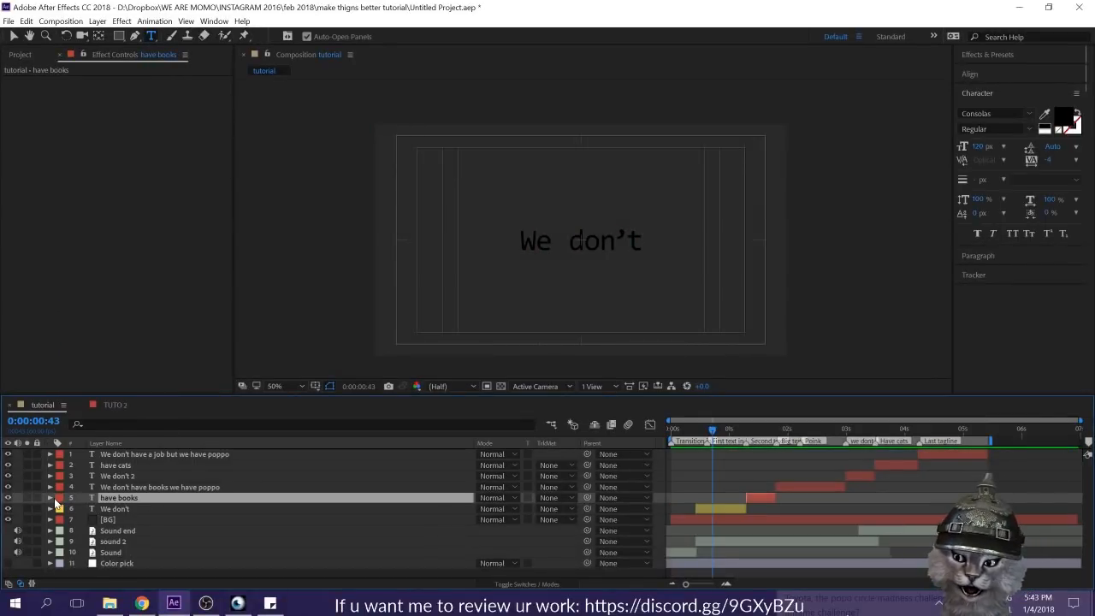
{"action": "left_click", "coordinate": [58, 498]}
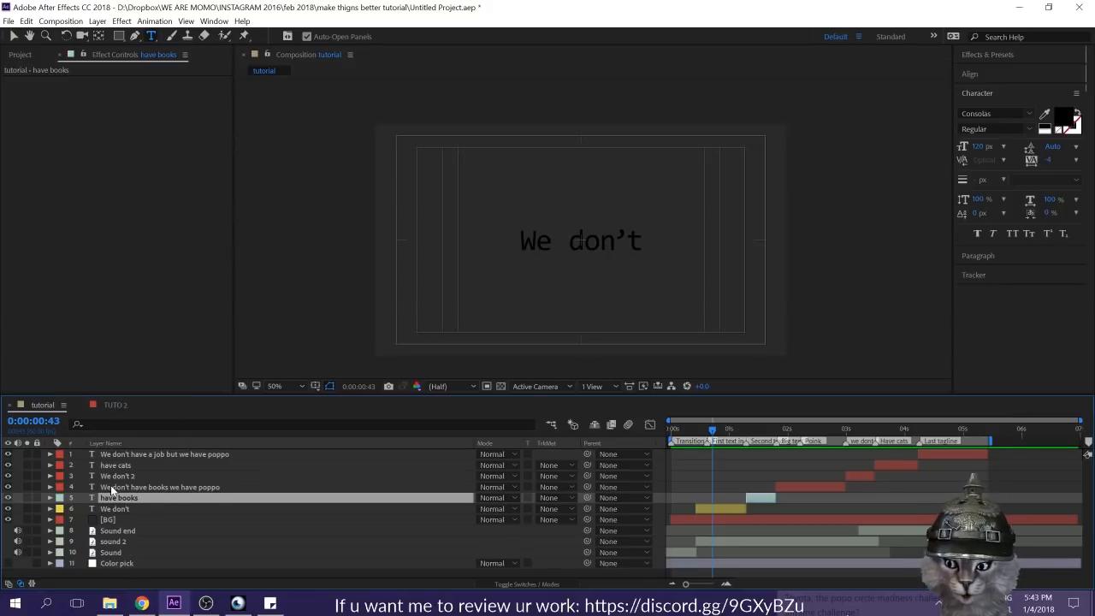
Step: Label "We don't have books we have poppo" Pink, "We don't 2" Lavender, "have cats" Peach and "We don't have a job but we have poppo" Blue
{"action": "left_click", "coordinate": [95, 486]}
{"action": "left_click", "coordinate": [59, 487]}
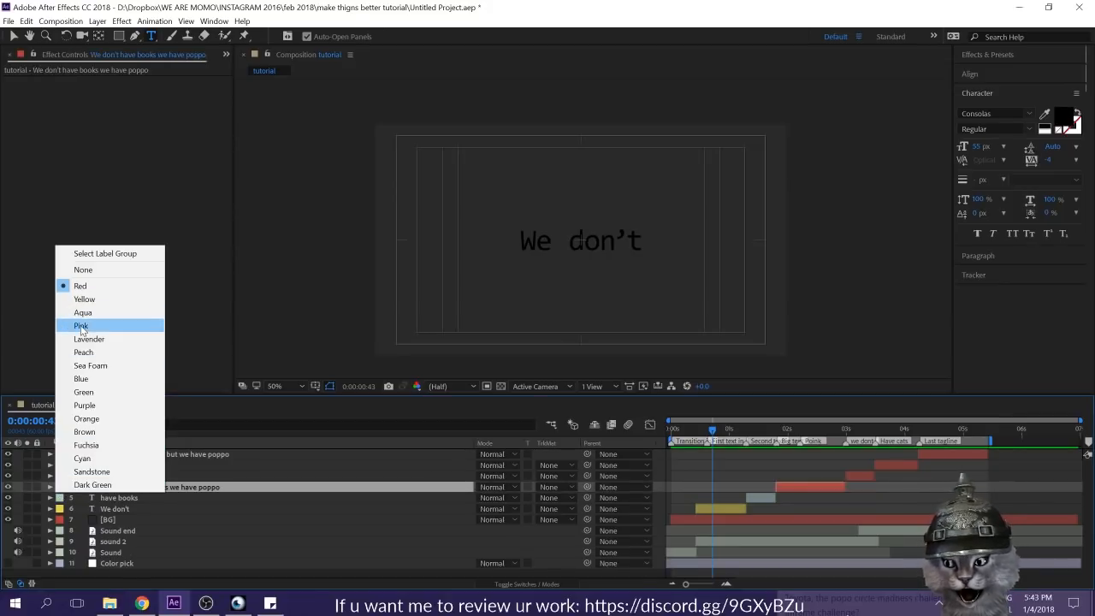
{"action": "left_click", "coordinate": [80, 326]}
{"action": "left_click", "coordinate": [128, 454]}
{"action": "left_click", "coordinate": [59, 454]}
{"action": "left_click", "coordinate": [80, 345]}
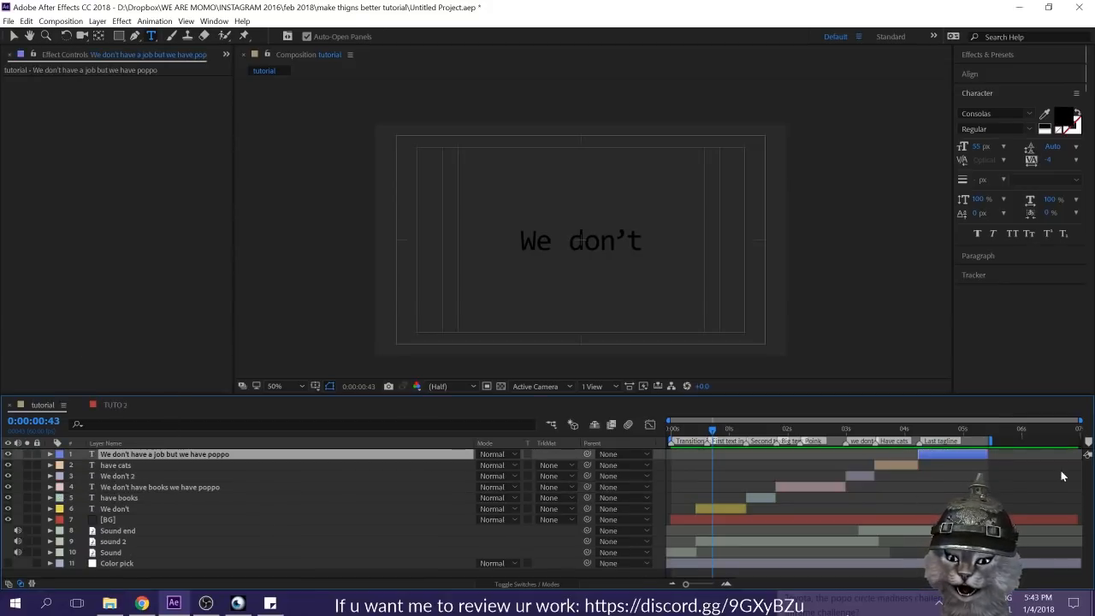
{"action": "left_click", "coordinate": [1003, 489]}
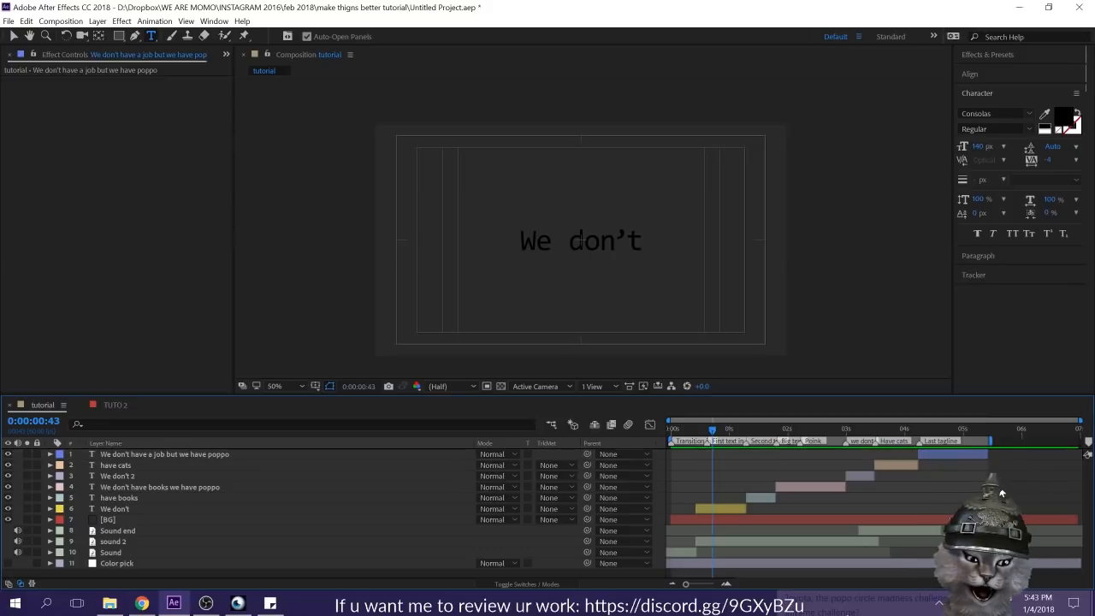
{"action": "left_click", "coordinate": [949, 456]}
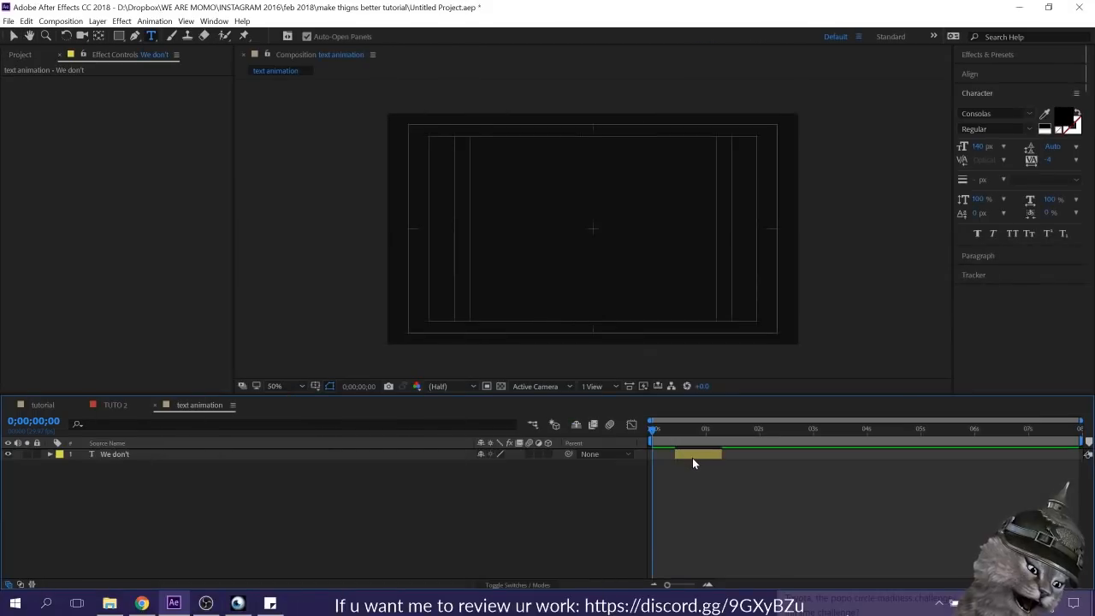
Step: Change the fill color of the "We don't" text to white
{"action": "left_click", "coordinate": [692, 457]}
{"action": "left_click", "coordinate": [481, 494]}
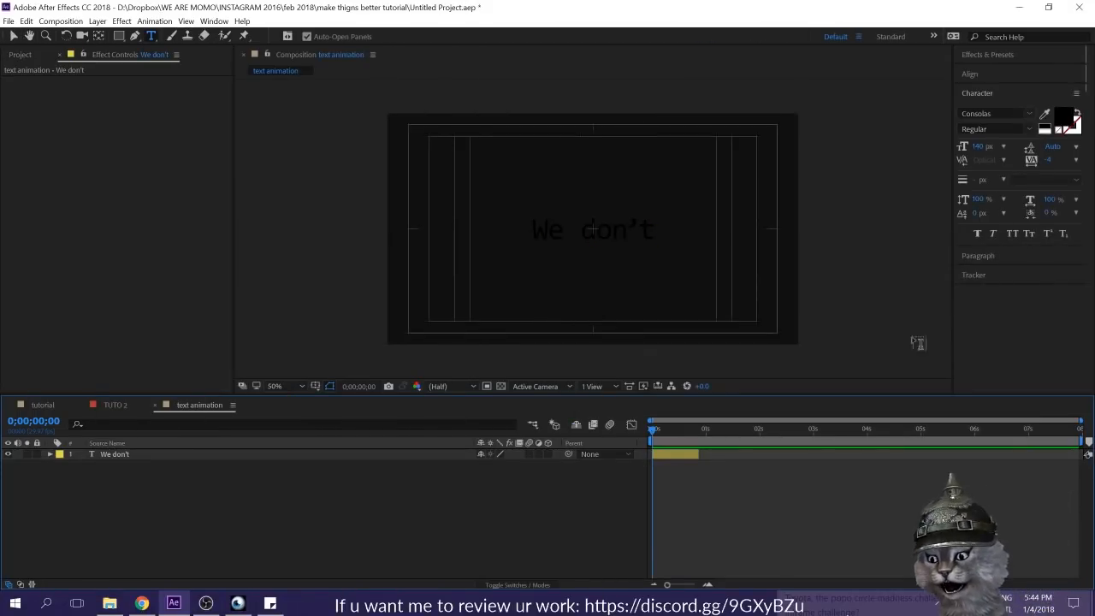
{"action": "left_click", "coordinate": [683, 458]}
{"action": "left_click", "coordinate": [1044, 128]}
{"action": "left_click", "coordinate": [288, 525]}
{"action": "left_click", "coordinate": [239, 455]}
Step: Keyframe the "We don't" layer's Position so the text slides right within the first second, and apply Easy Ease to both keyframes
{"action": "left_click", "coordinate": [48, 454]}
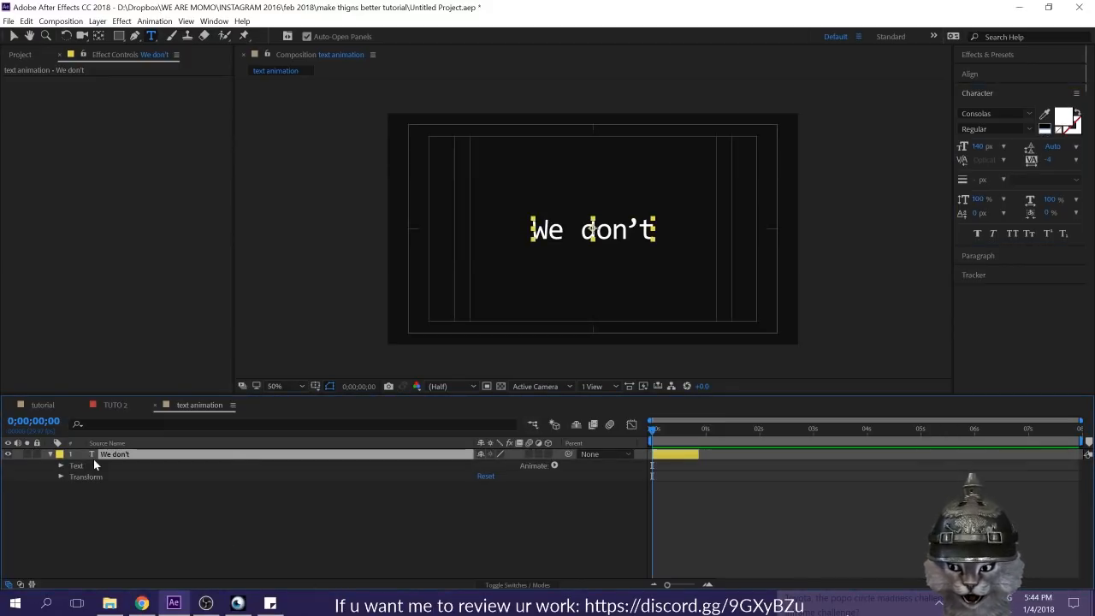
{"action": "left_click", "coordinate": [60, 477]}
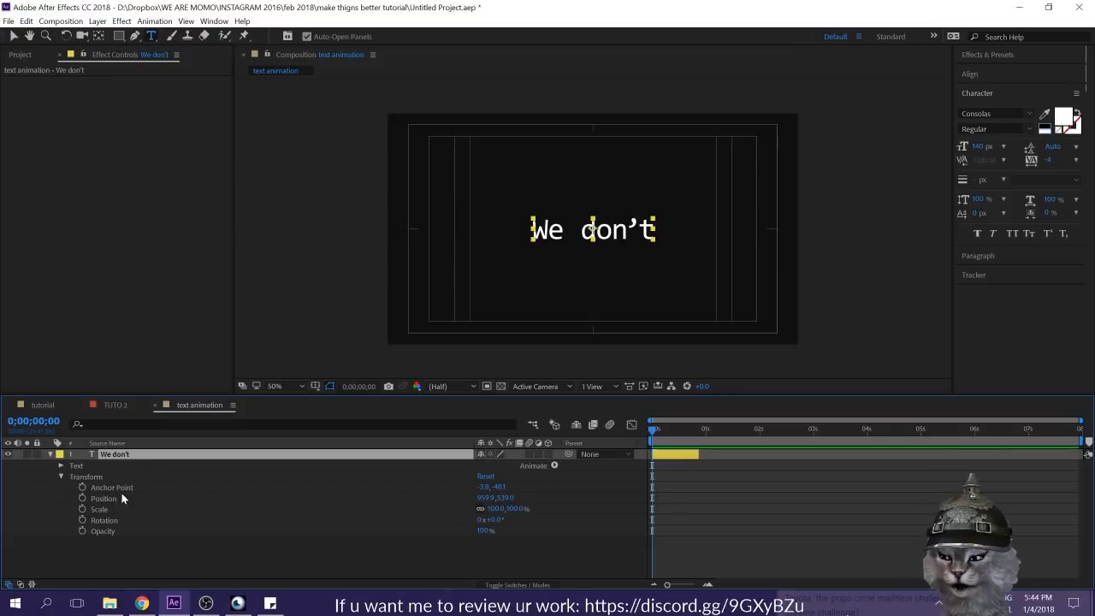
{"action": "left_click", "coordinate": [82, 498]}
{"action": "left_click_drag", "start_coordinate": [674, 431], "coordinate": [695, 433]}
{"action": "key", "text": "v"}
{"action": "left_click_drag", "start_coordinate": [610, 241], "coordinate": [717, 240]}
{"action": "left_click_drag", "start_coordinate": [720, 483], "coordinate": [590, 521]}
{"action": "key", "text": "F9"}
{"action": "left_click", "coordinate": [657, 504]}
Step: Preview the text slide and extend the end of the "We don't" layer to about 5 seconds
{"action": "left_click_drag", "start_coordinate": [695, 431], "coordinate": [599, 441]}
{"action": "key", "text": "space"}
{"action": "key", "text": "space"}
{"action": "left_click_drag", "start_coordinate": [700, 455], "coordinate": [926, 457]}
{"action": "left_click_drag", "start_coordinate": [673, 421], "coordinate": [502, 414]}
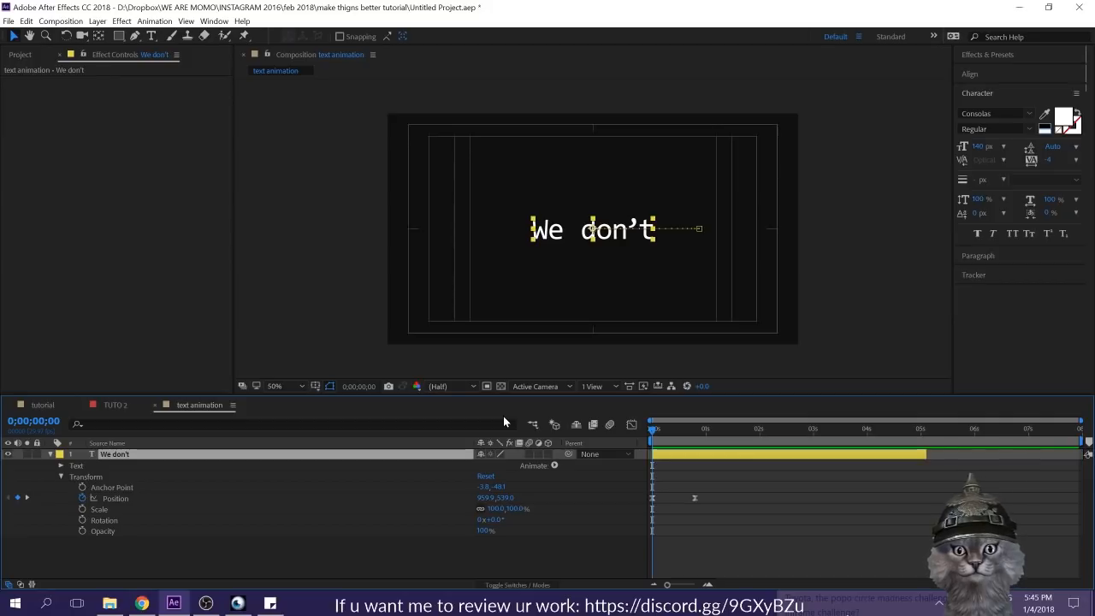
Step: Remove the "We don't" layer's Position keyframes and undo the removal
{"action": "left_click", "coordinate": [82, 497]}
{"action": "left_click", "coordinate": [450, 560]}
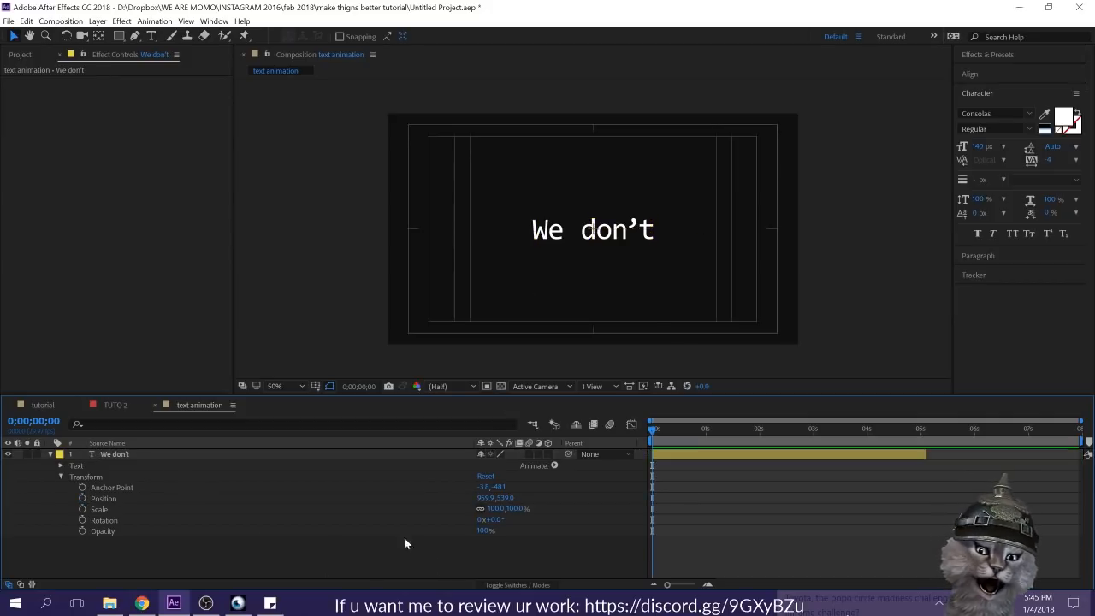
{"action": "left_click", "coordinate": [88, 476]}
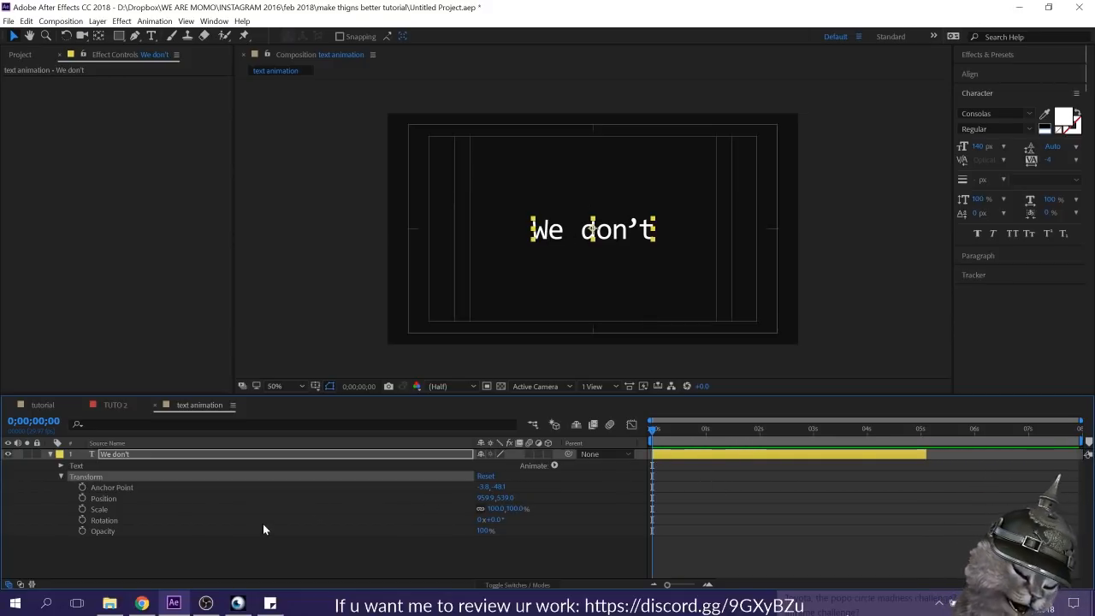
{"action": "key", "text": "alt+shift+p"}
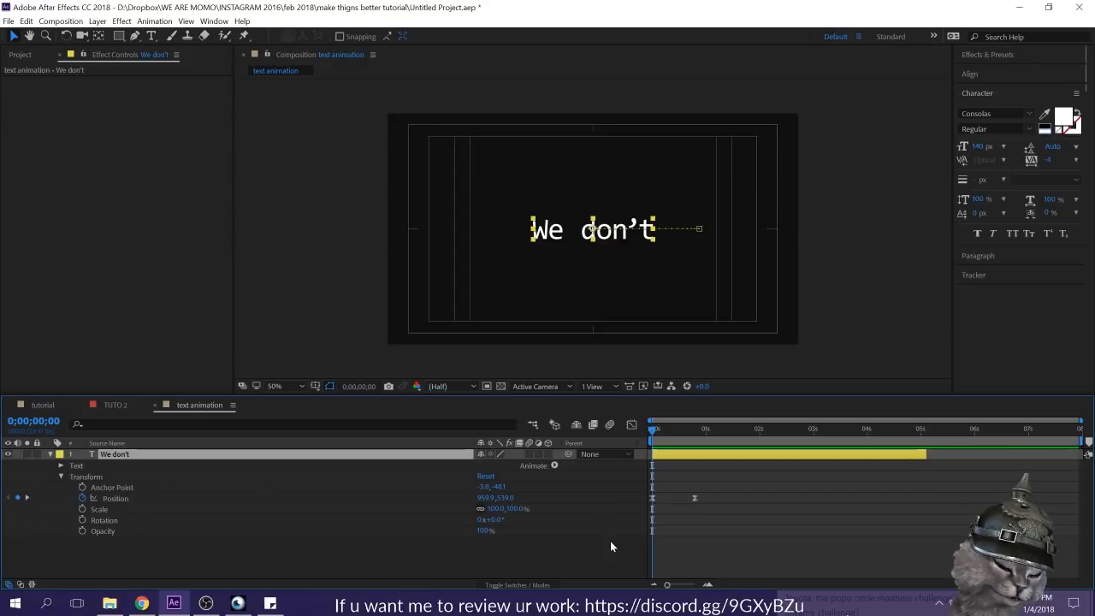
Step: Draw a rectangular mask on the "We don't" layer that isolates the letter W
{"action": "left_click", "coordinate": [120, 37]}
{"action": "left_click_drag", "start_coordinate": [515, 187], "coordinate": [557, 267]}
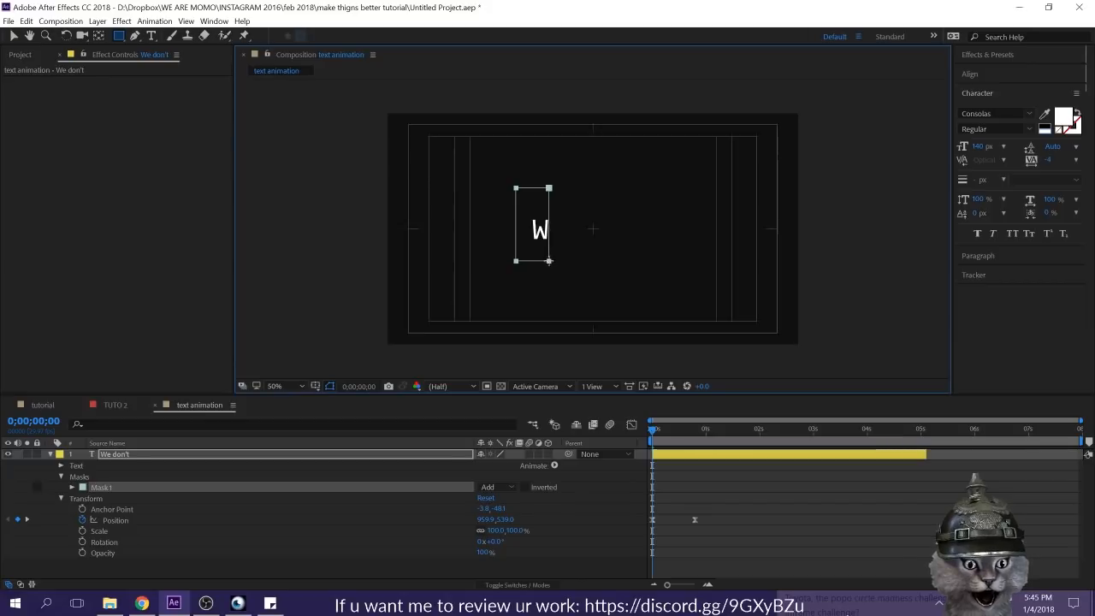
{"action": "scroll", "coordinate": [557, 251], "scroll_direction": "up", "scroll_amount": 3}
{"action": "left_click_drag", "start_coordinate": [426, 261], "coordinate": [854, 299]}
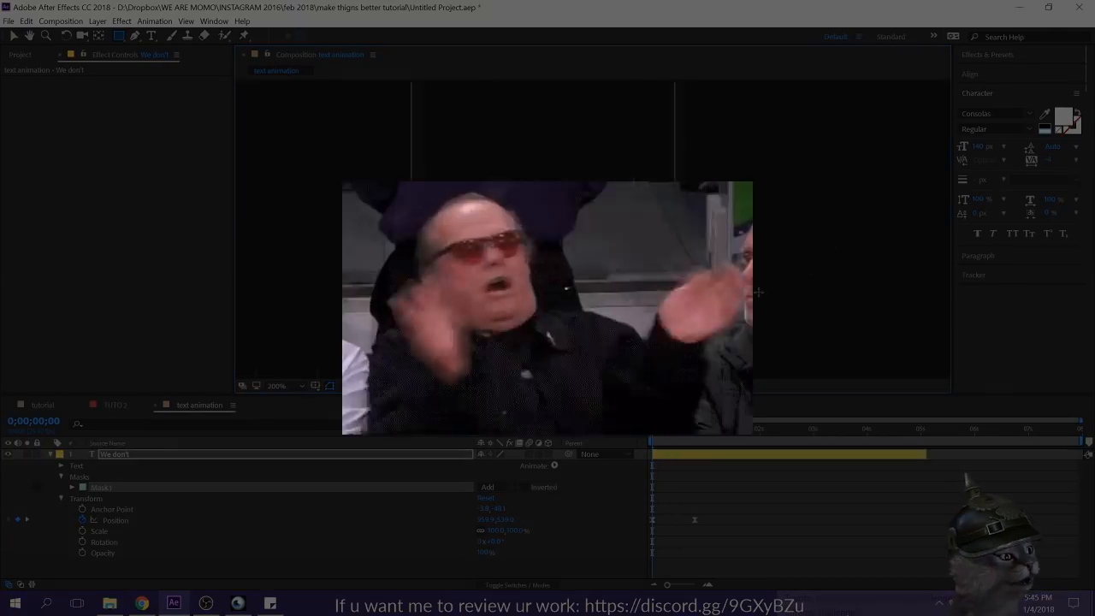
{"action": "scroll", "coordinate": [588, 241], "scroll_direction": "down", "scroll_amount": 2}
{"action": "left_click", "coordinate": [720, 550]}
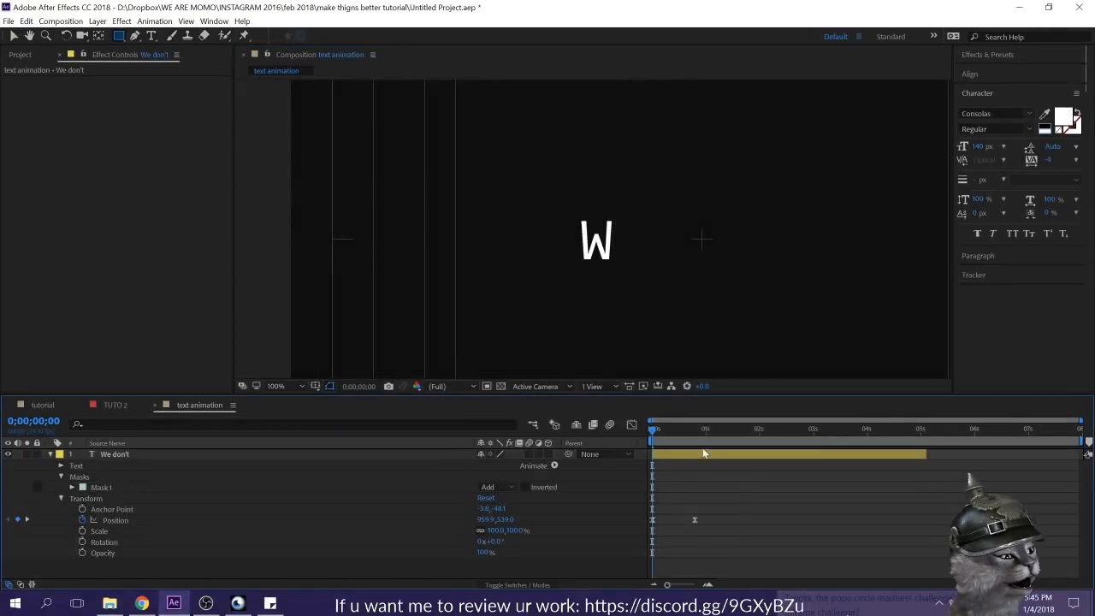
Step: Duplicate the masked "We don't" layer and move and narrow the copy's mask to isolate the letter e
{"action": "left_click", "coordinate": [703, 453]}
{"action": "key", "text": "ctrl+d"}
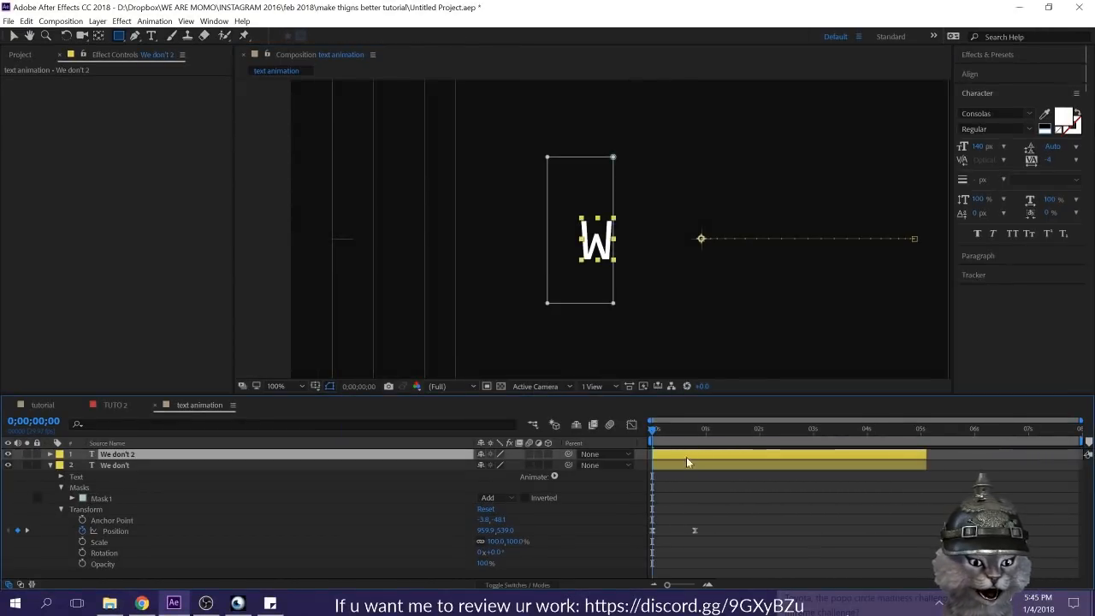
{"action": "key", "text": "v"}
{"action": "left_click", "coordinate": [616, 304]}
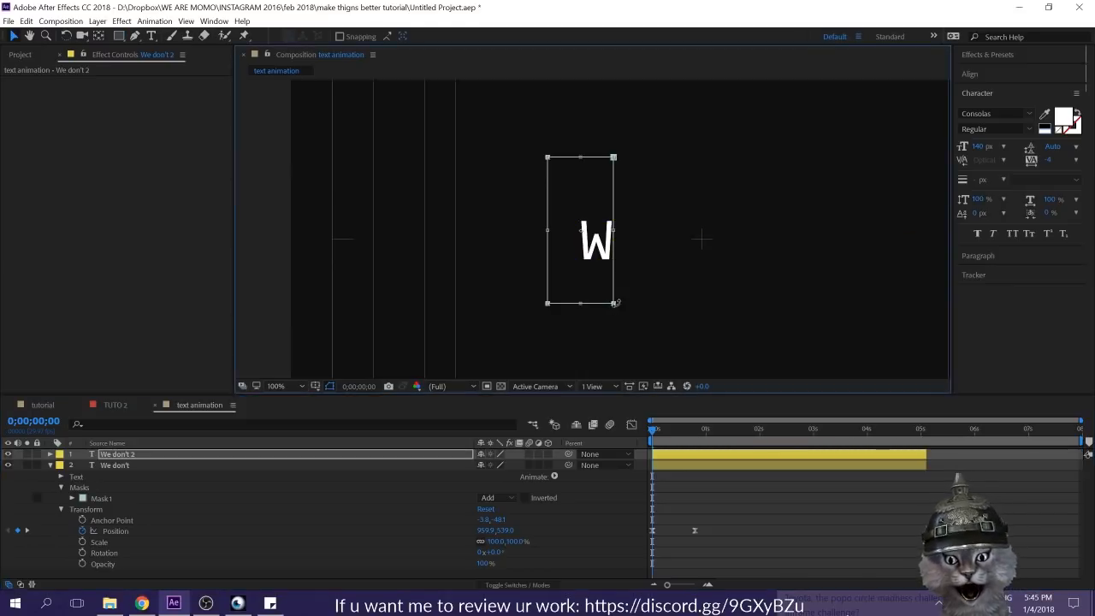
{"action": "left_click_drag", "start_coordinate": [591, 289], "coordinate": [650, 289]}
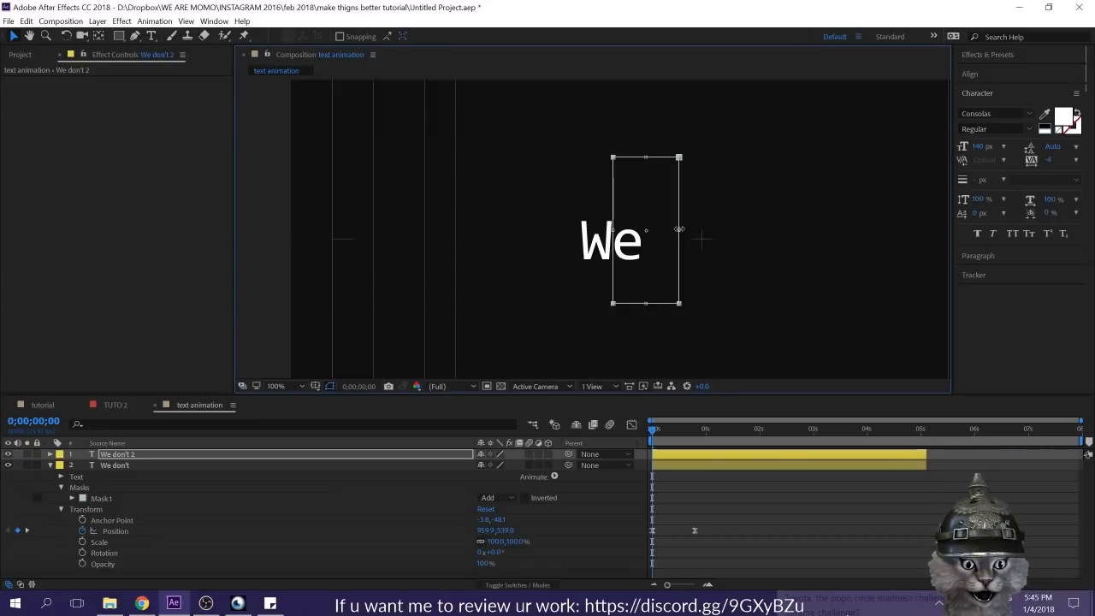
{"action": "left_click_drag", "start_coordinate": [679, 230], "coordinate": [647, 230]}
Step: Shift the duplicated layer slightly later in time and preview the staggered letter animation
{"action": "left_click_drag", "start_coordinate": [669, 456], "coordinate": [674, 452]}
{"action": "left_click", "coordinate": [727, 517]}
{"action": "key", "text": "space"}
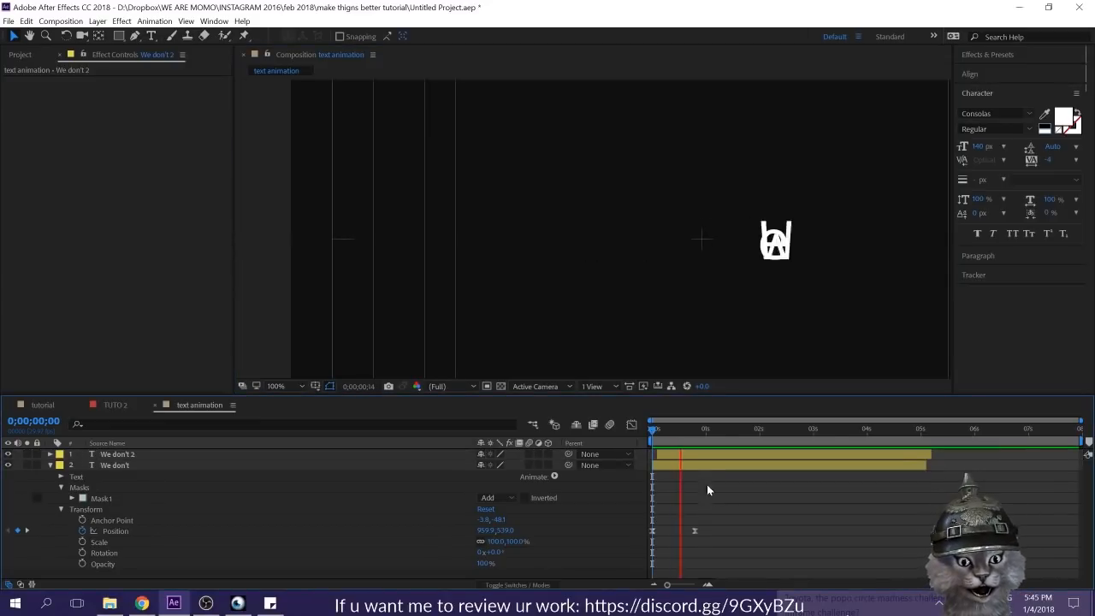
{"action": "key", "text": "space"}
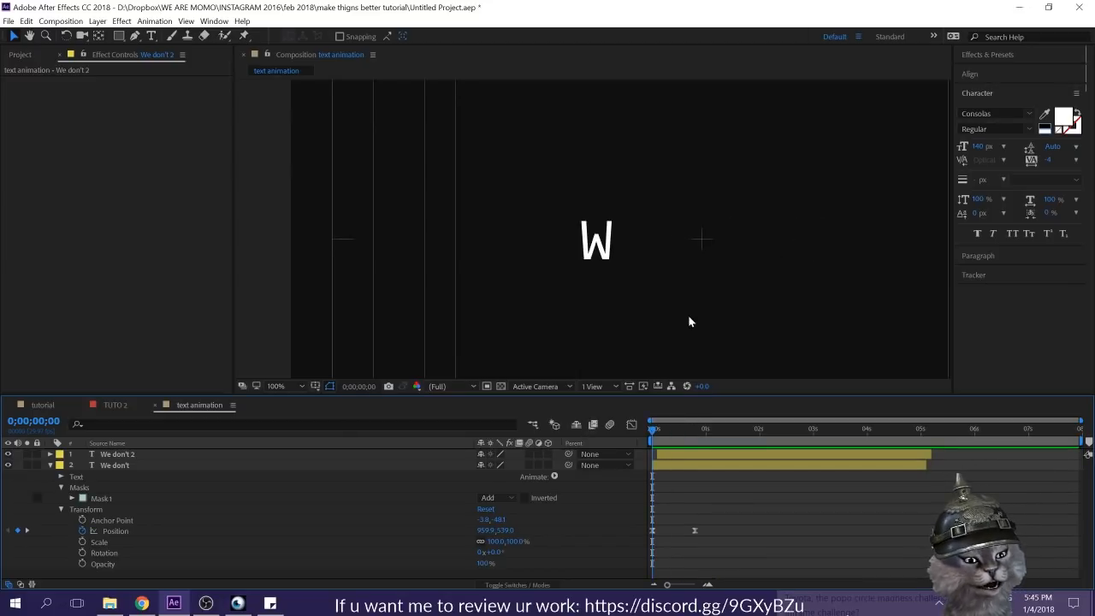
{"action": "key", "text": "comma"}
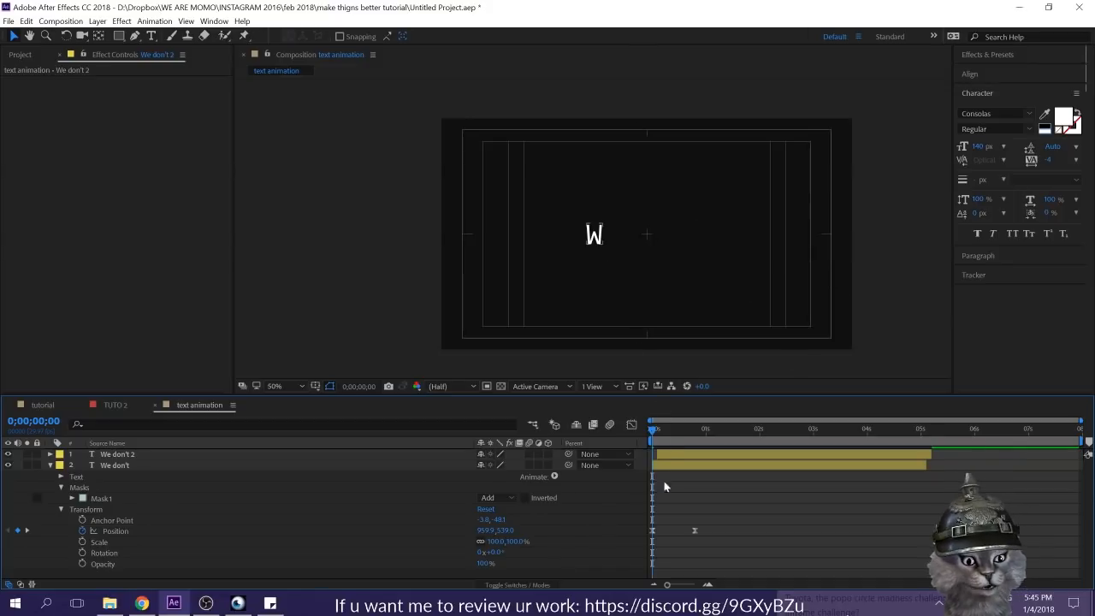
Step: Delete the duplicated text layer and clear the mask and Position keyframes from the "We don't" layer
{"action": "left_click", "coordinate": [754, 466]}
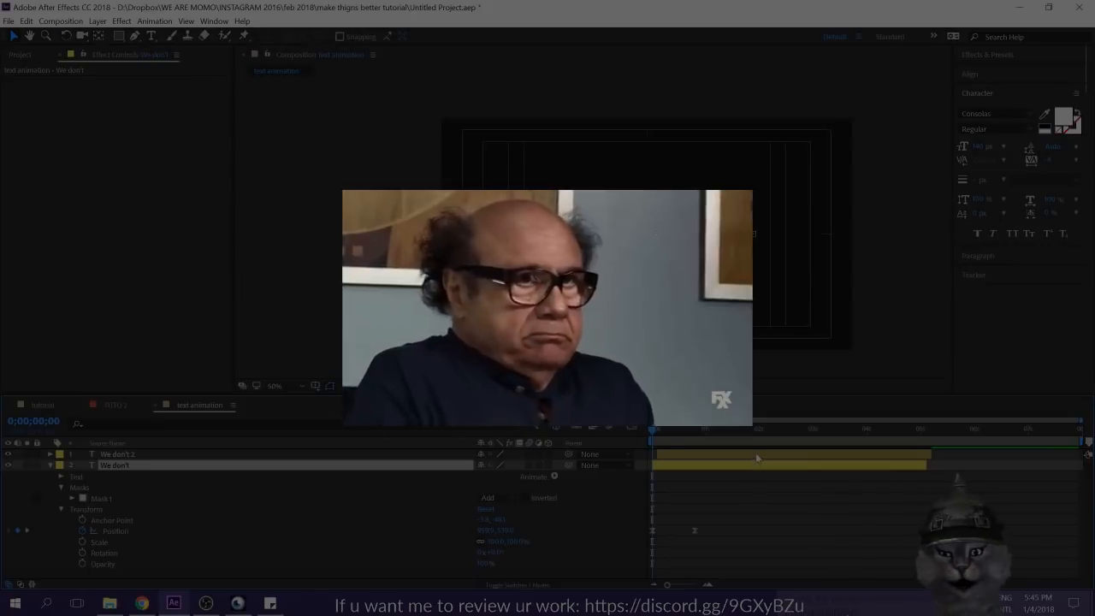
{"action": "left_click", "coordinate": [755, 454]}
{"action": "key", "text": "Delete"}
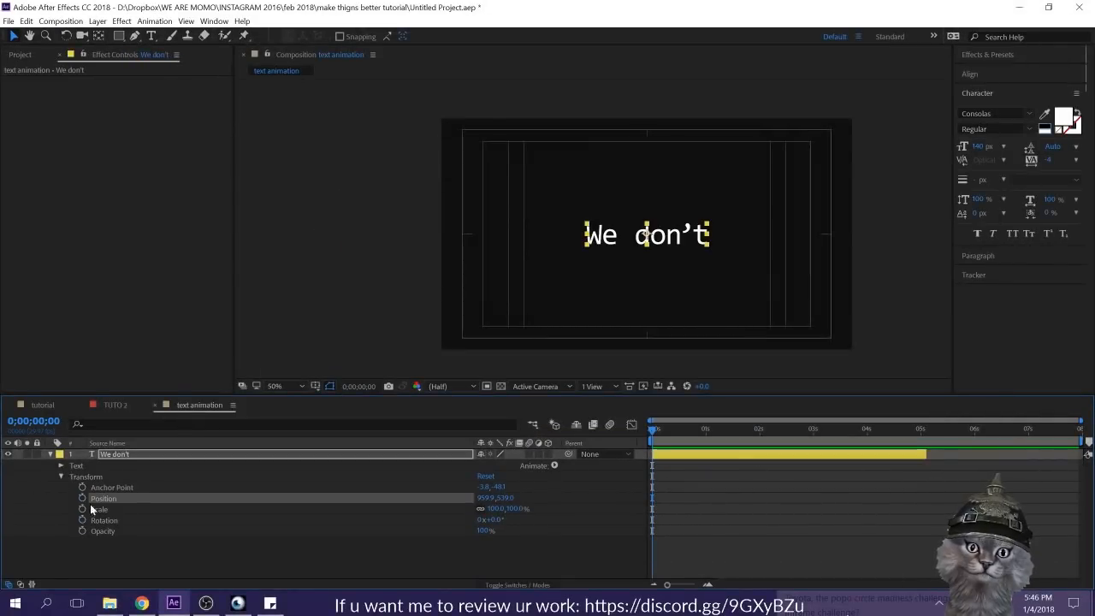
{"action": "left_click", "coordinate": [149, 520]}
Step: Add a Position text animator to the "We don't" layer
{"action": "left_click", "coordinate": [63, 476]}
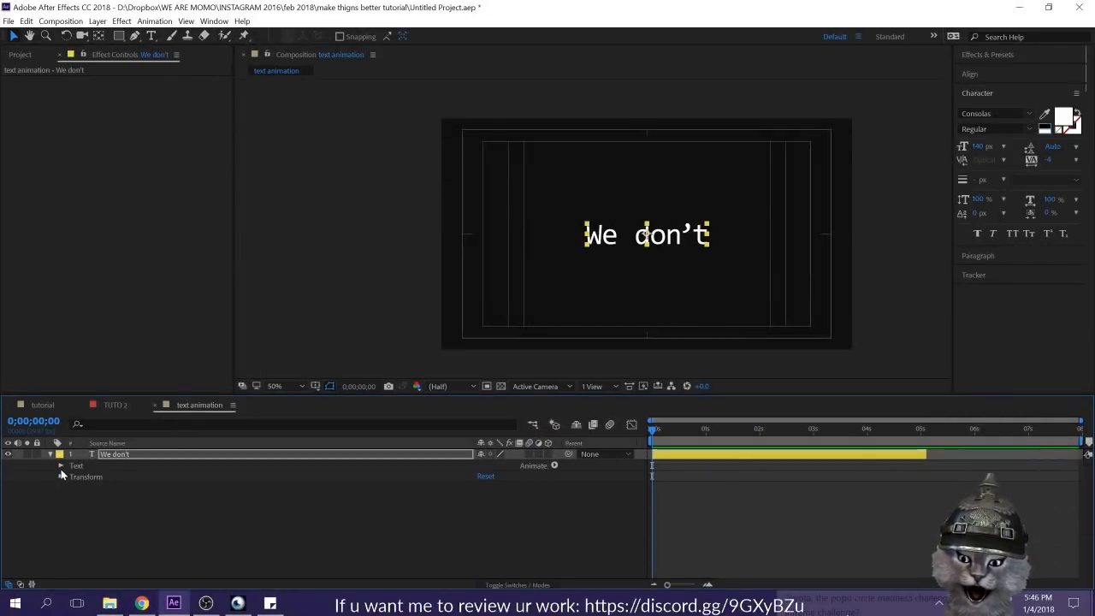
{"action": "left_click", "coordinate": [153, 499]}
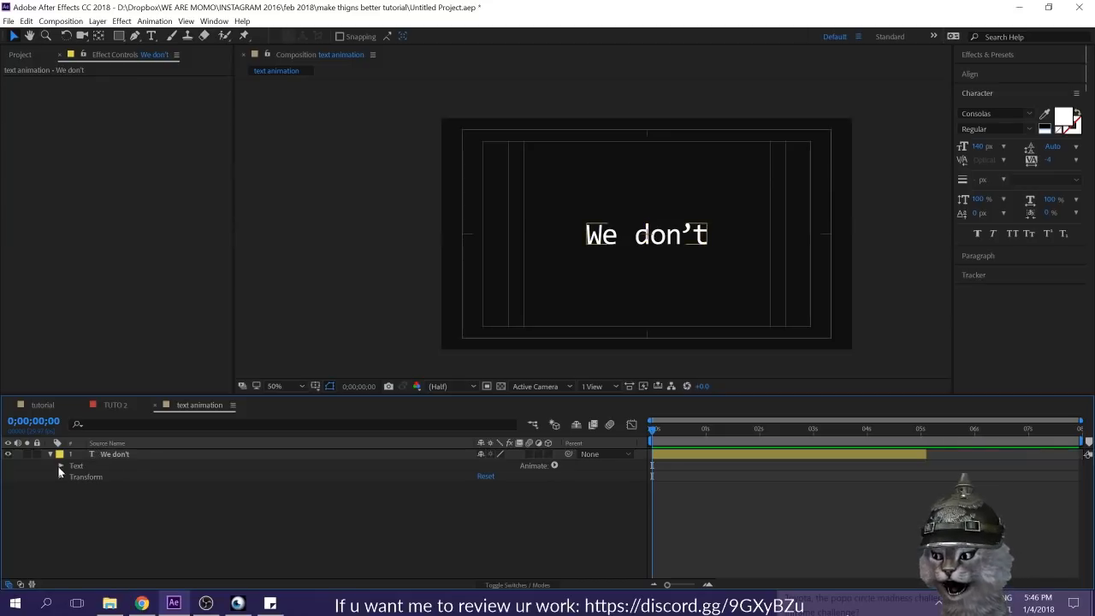
{"action": "left_click", "coordinate": [278, 468]}
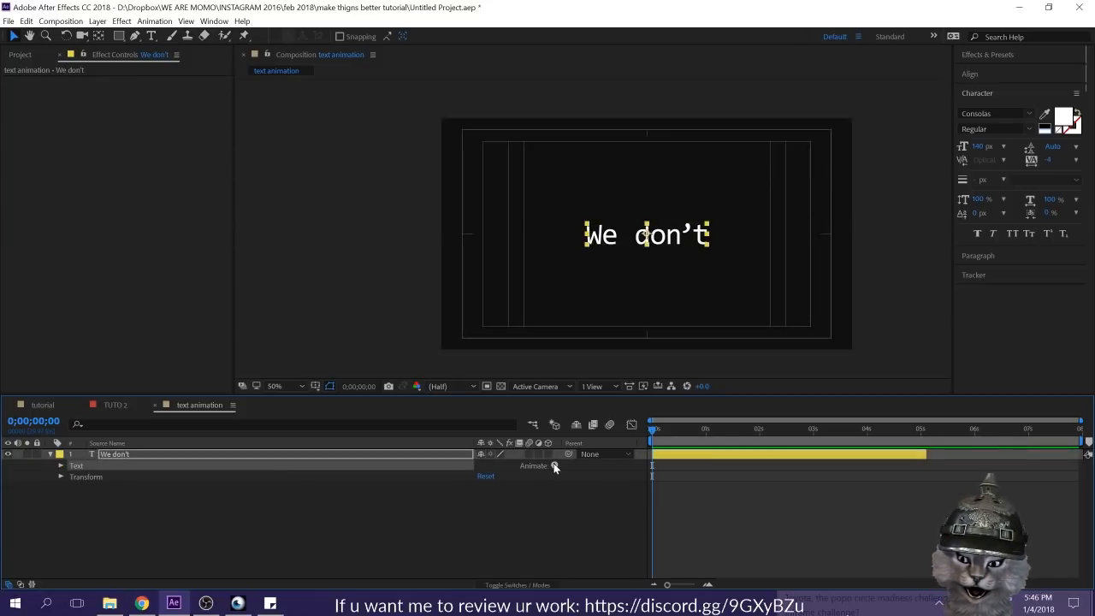
{"action": "left_click", "coordinate": [554, 465]}
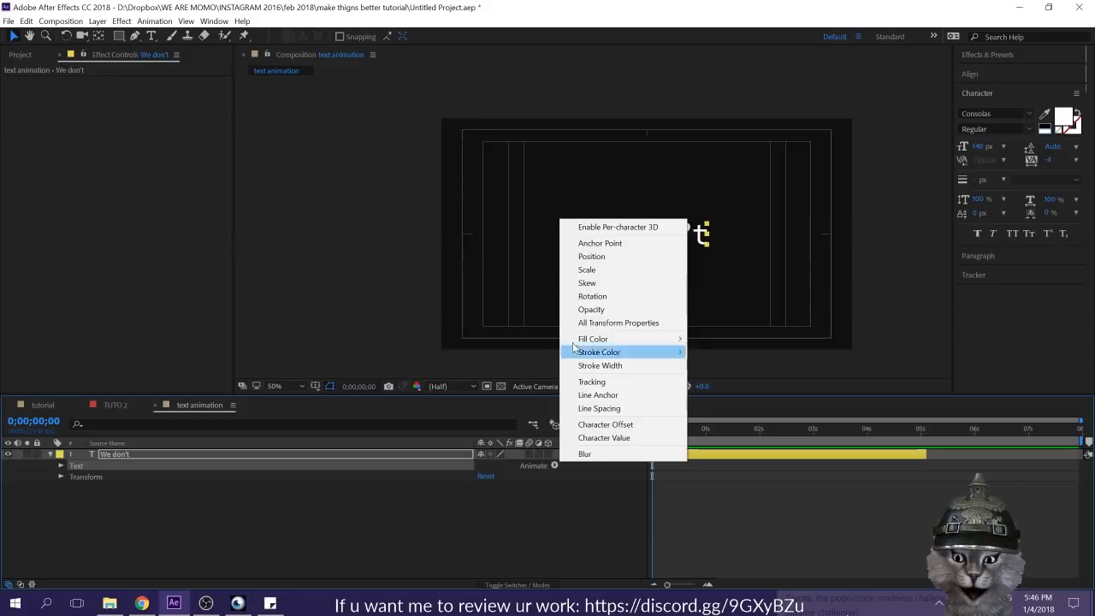
{"action": "left_click", "coordinate": [600, 256]}
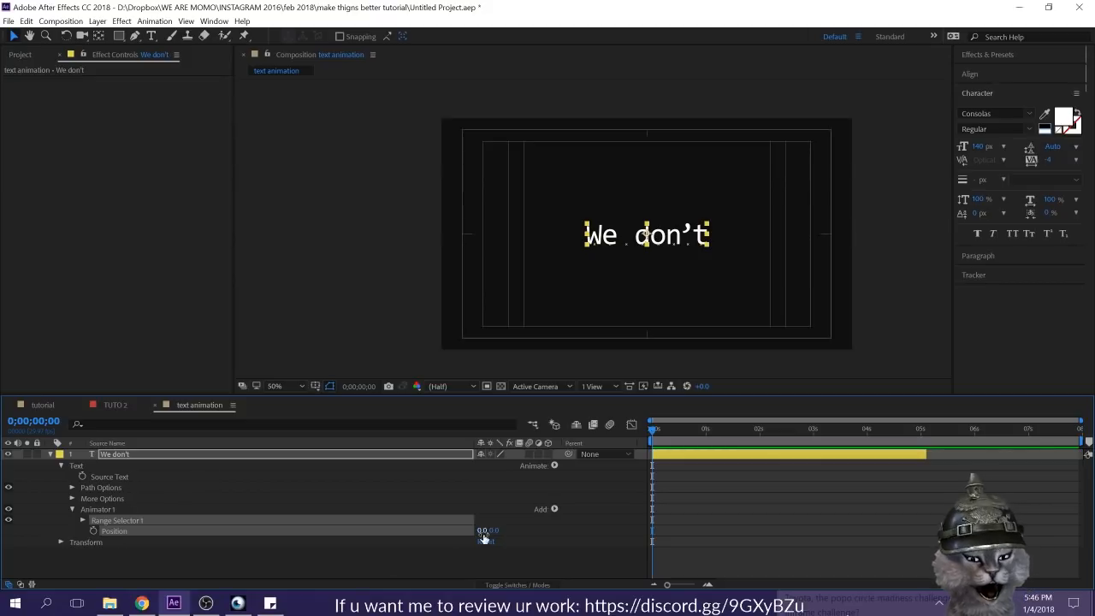
Step: Try raising the text with the vertical Position value of Animator 1 and return it to 0
{"action": "left_click", "coordinate": [544, 554]}
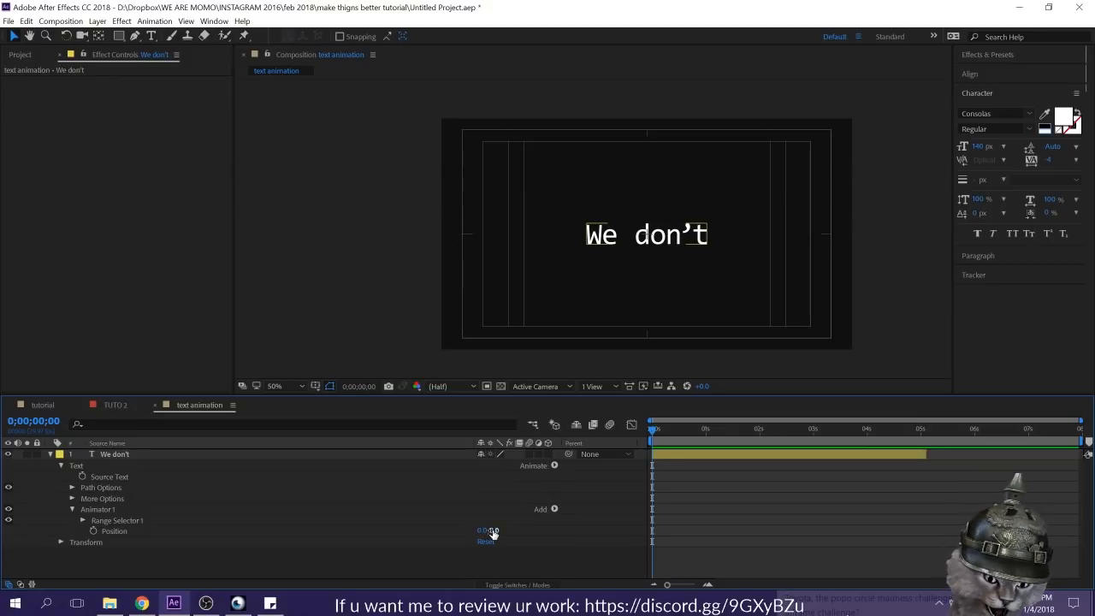
{"action": "left_click_drag", "start_coordinate": [493, 533], "coordinate": [405, 512]}
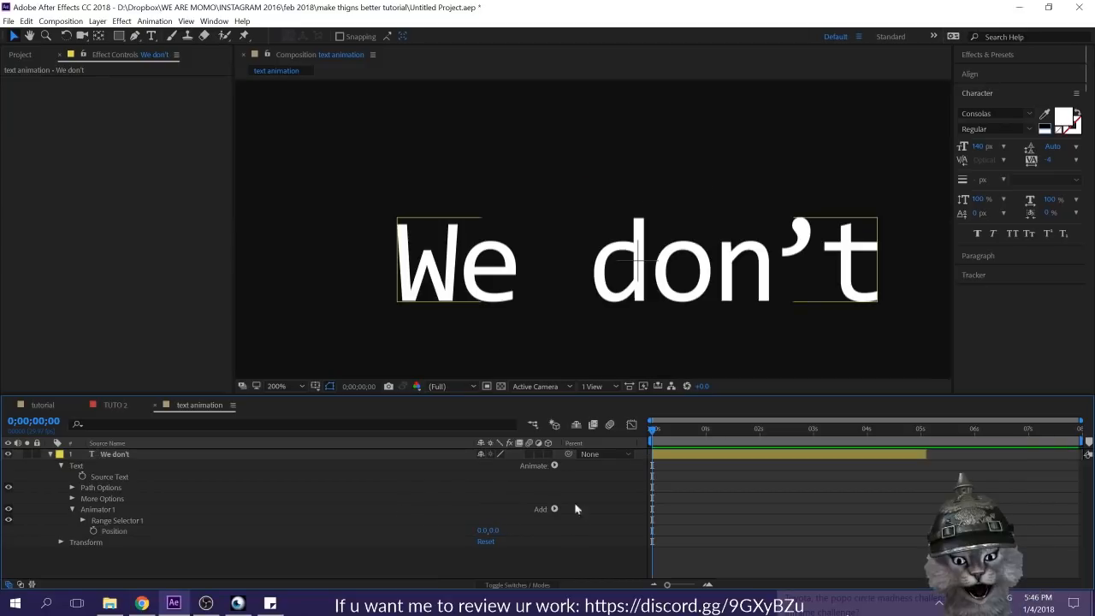
{"action": "scroll", "coordinate": [656, 280], "scroll_direction": "down", "scroll_amount": 1}
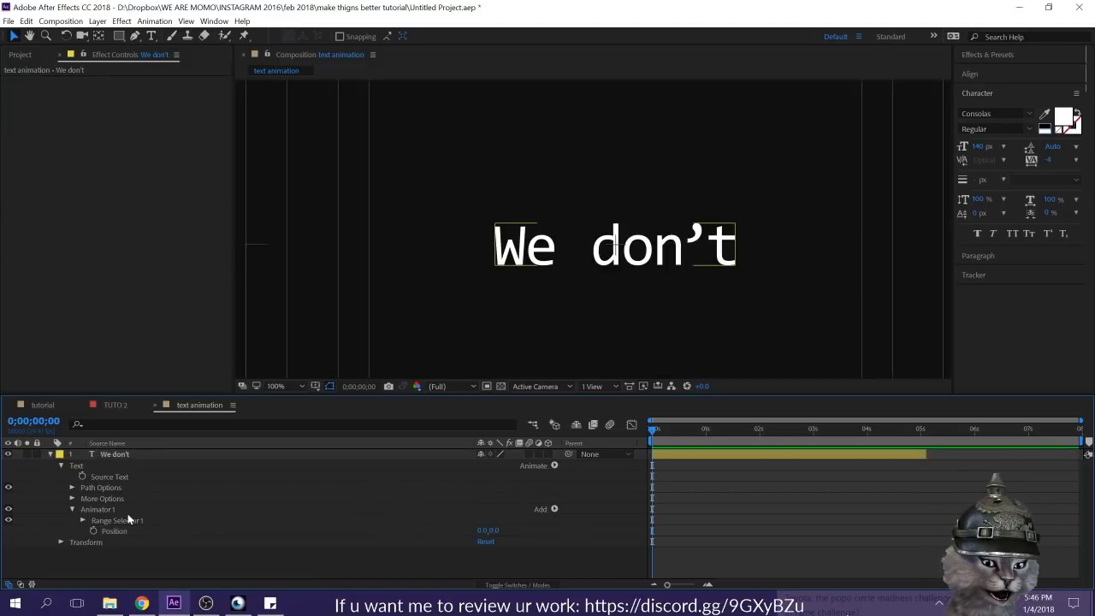
Step: Keyframe Animator 1's Position at 0:00:00:00 and change its value at 0:00:01:01
{"action": "left_click", "coordinate": [93, 530]}
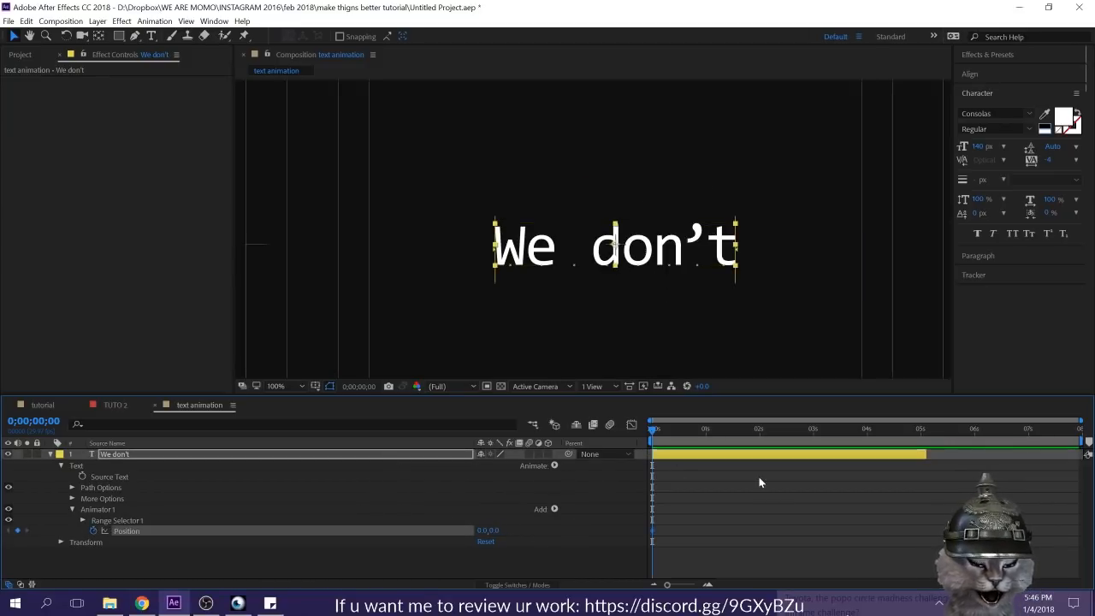
{"action": "left_click_drag", "start_coordinate": [699, 432], "coordinate": [706, 433]}
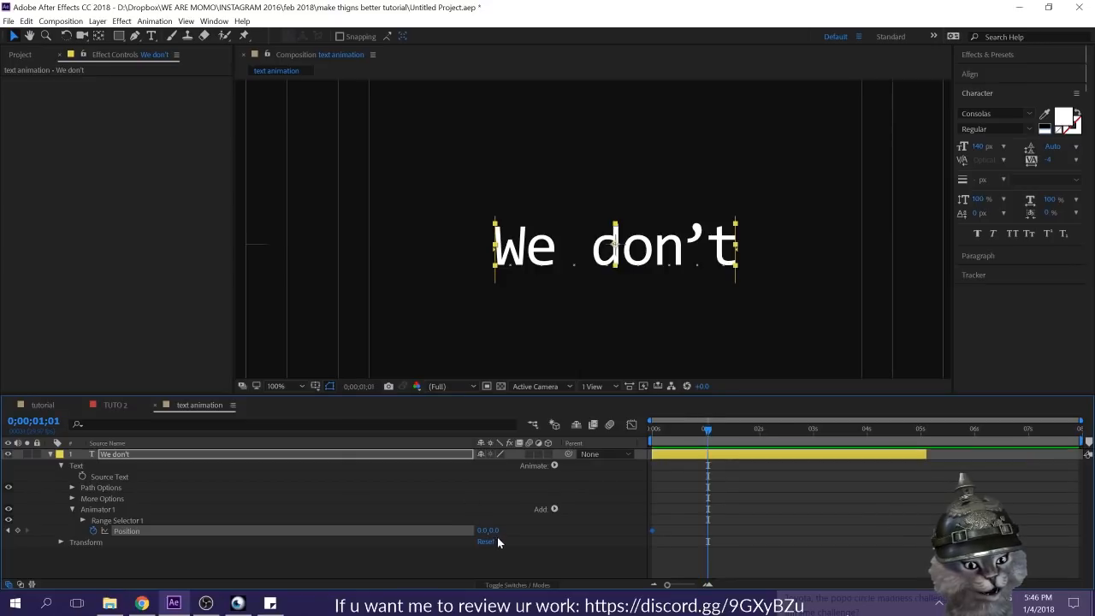
{"action": "left_click_drag", "start_coordinate": [486, 531], "coordinate": [699, 532]}
{"action": "left_click", "coordinate": [710, 553]}
{"action": "left_click_drag", "start_coordinate": [706, 436], "coordinate": [640, 450]}
{"action": "left_click", "coordinate": [285, 543]}
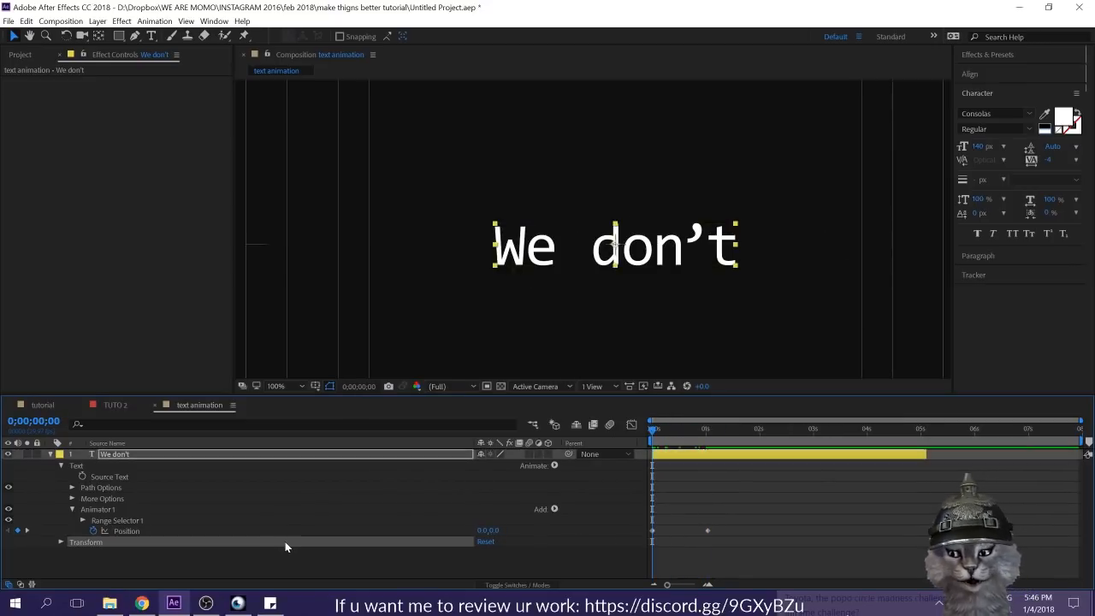
Step: Undo the Position keyframes on Animator 1
{"action": "left_click", "coordinate": [794, 508]}
{"action": "key", "text": "ctrl+z"}
{"action": "key", "text": "ctrl+z"}
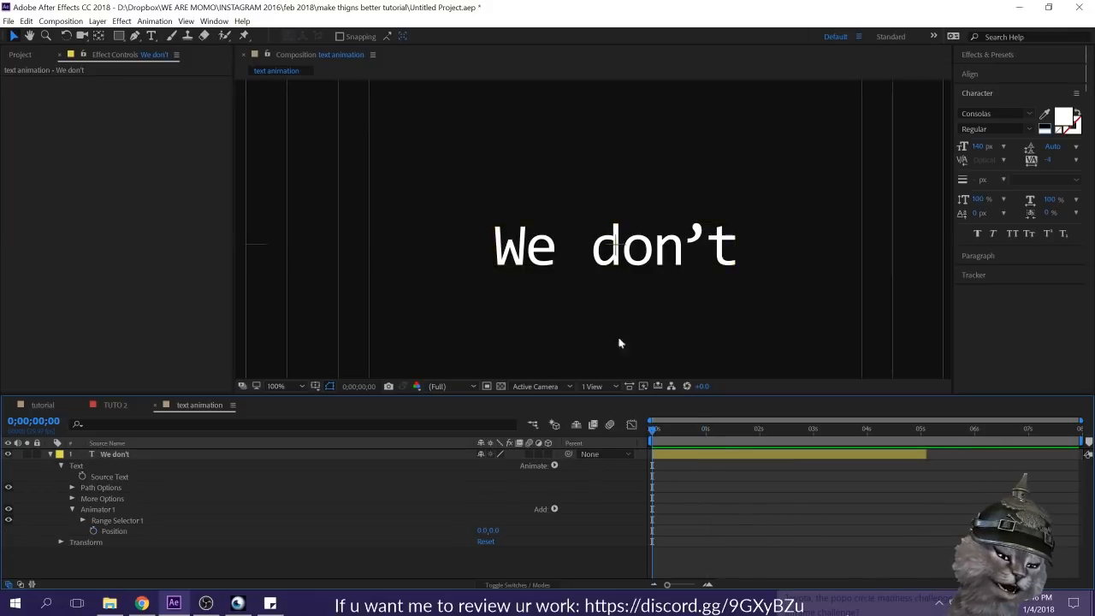
{"action": "left_click", "coordinate": [585, 270]}
{"action": "left_click", "coordinate": [552, 565]}
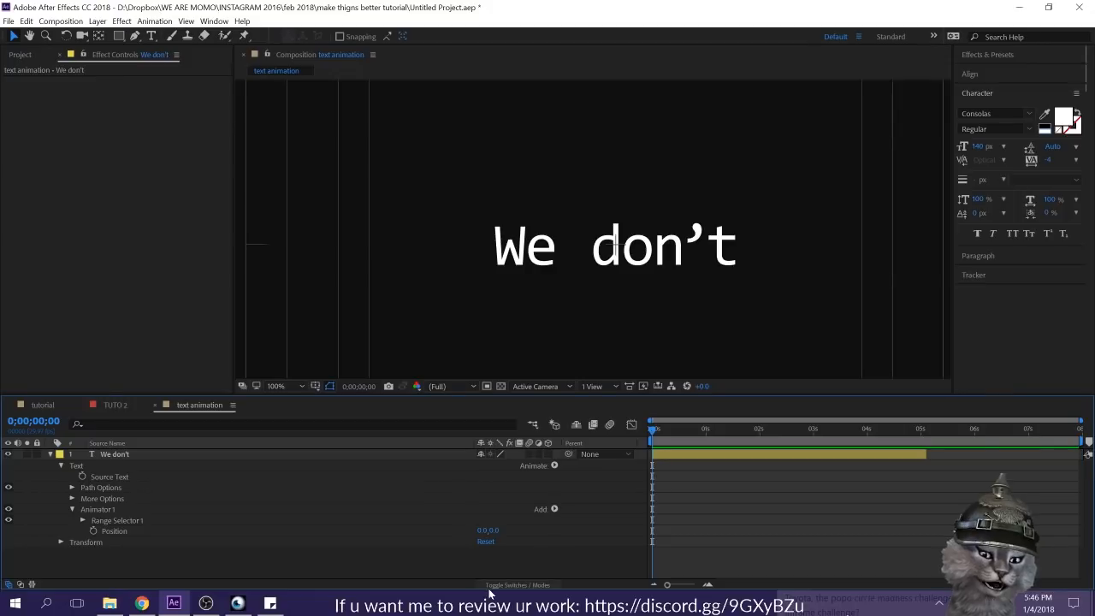
Step: Set Animator 1's Position to 463.0, 0.0 so the text is offset to the right
{"action": "left_click", "coordinate": [481, 530]}
{"action": "type", "text": "15"}
{"action": "key", "text": "Return"}
{"action": "left_click_drag", "start_coordinate": [494, 530], "coordinate": [774, 527]}
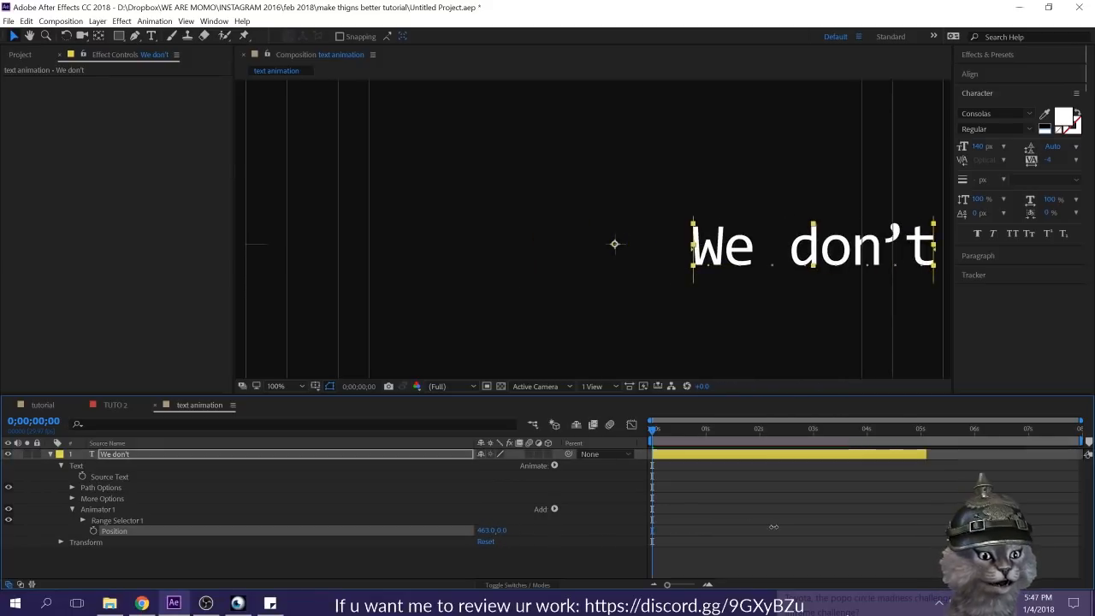
{"action": "left_click", "coordinate": [719, 526]}
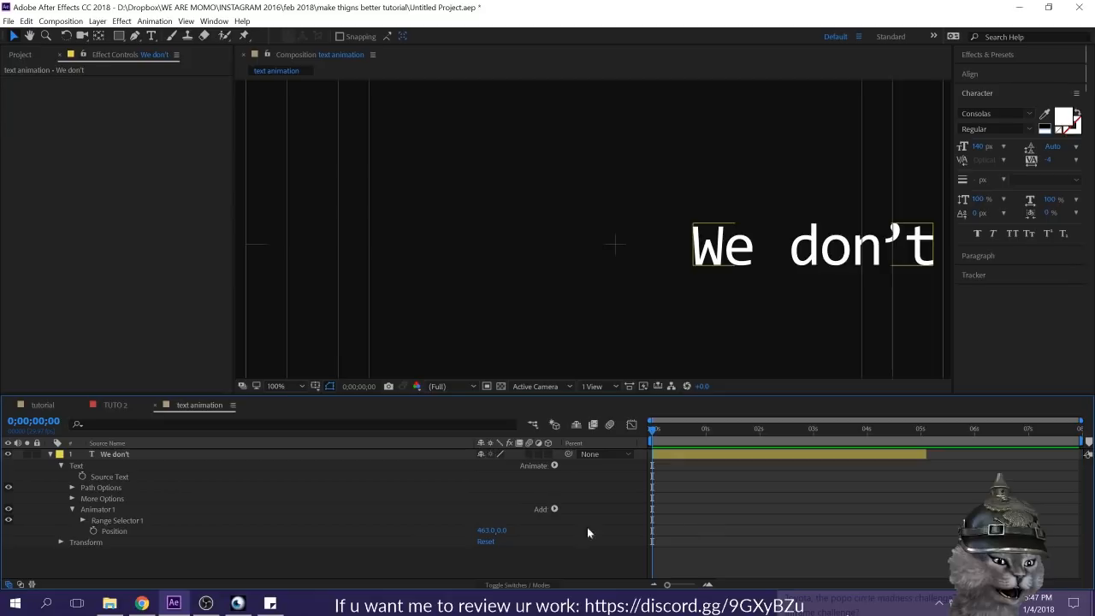
Step: Expand Animator 1's Range Selector 1 and examine its Start, End and Offset properties
{"action": "left_click", "coordinate": [88, 519]}
{"action": "left_click", "coordinate": [83, 519]}
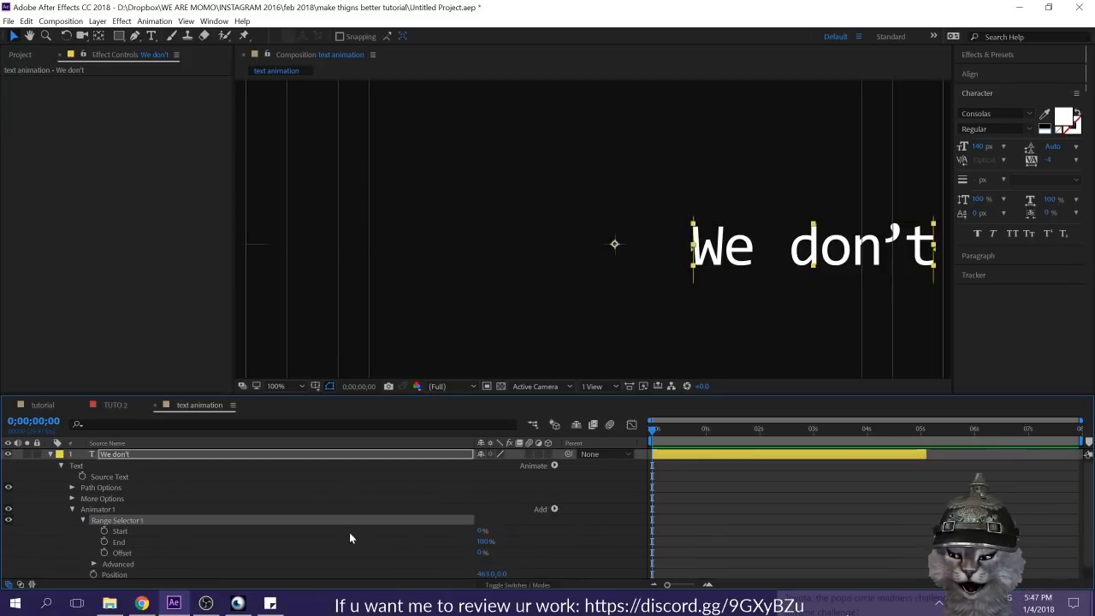
{"action": "scroll", "coordinate": [438, 549], "scroll_direction": "down", "scroll_amount": 1}
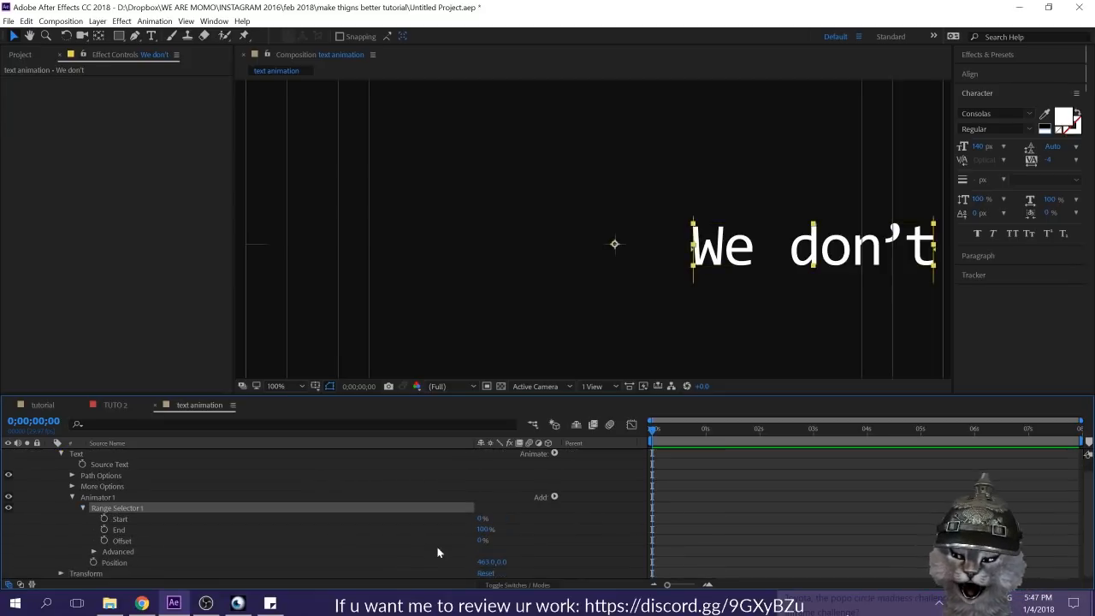
{"action": "left_click", "coordinate": [523, 531]}
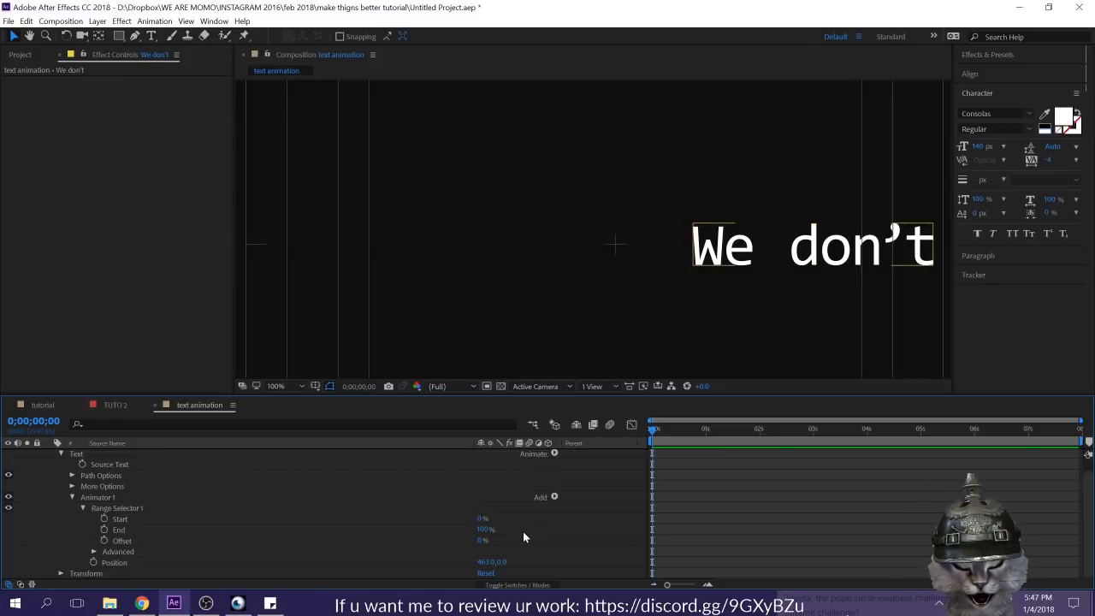
{"action": "left_click", "coordinate": [148, 519]}
{"action": "left_click", "coordinate": [145, 532]}
{"action": "left_click", "coordinate": [145, 539]}
{"action": "left_click", "coordinate": [143, 526]}
{"action": "left_click", "coordinate": [542, 539]}
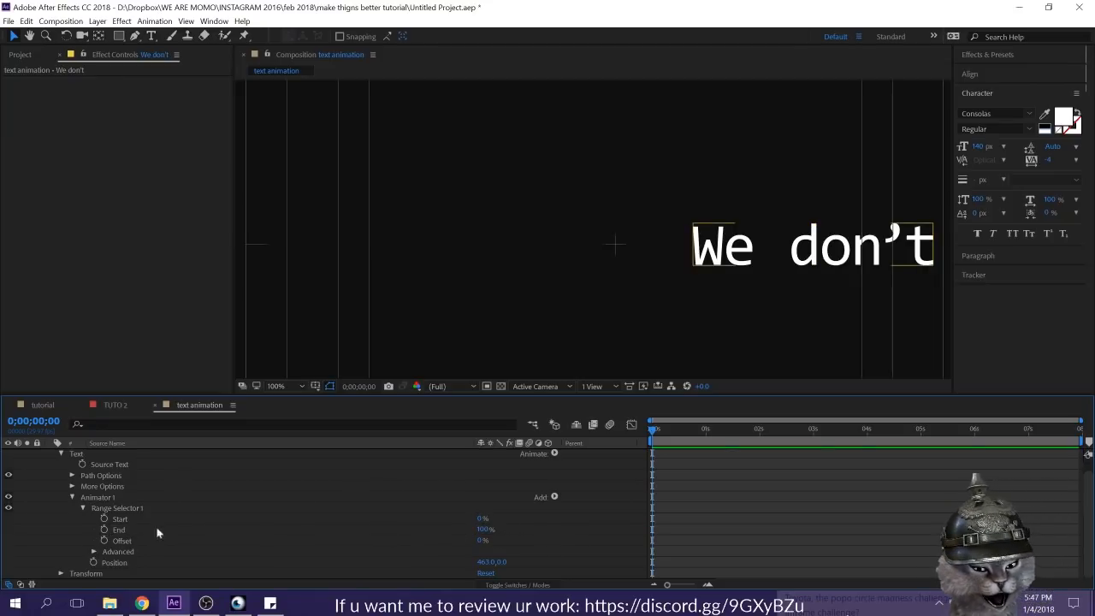
Step: Keyframe Range Selector 1's End from 0% at 0:00:00:00 to 100% at 0:00:00:28 and preview the animation
{"action": "left_click_drag", "start_coordinate": [482, 533], "coordinate": [414, 532]}
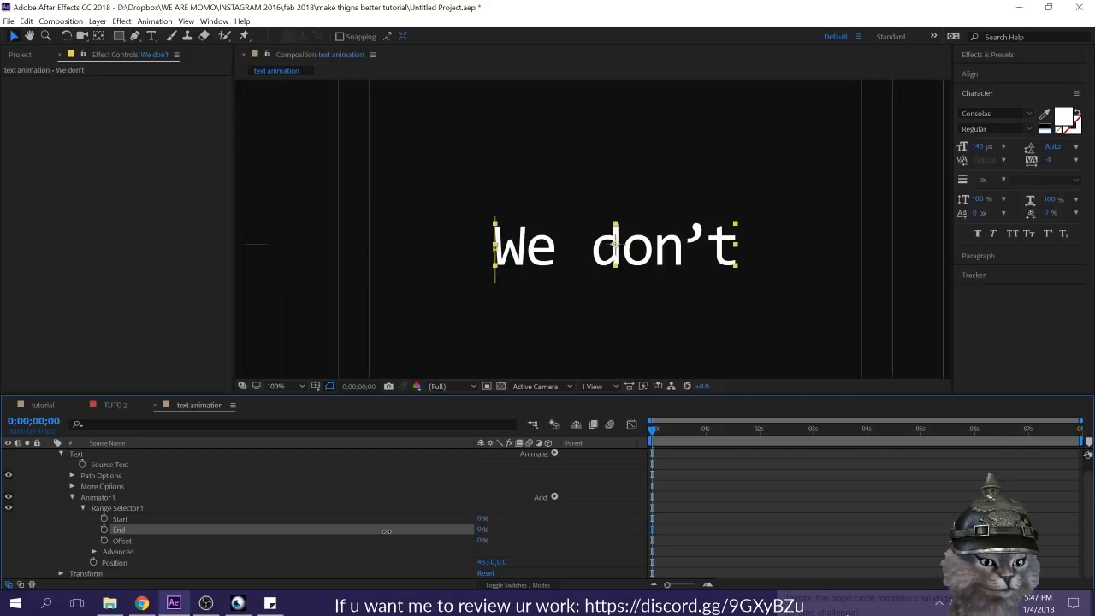
{"action": "left_click", "coordinate": [104, 532]}
{"action": "left_click", "coordinate": [703, 428]}
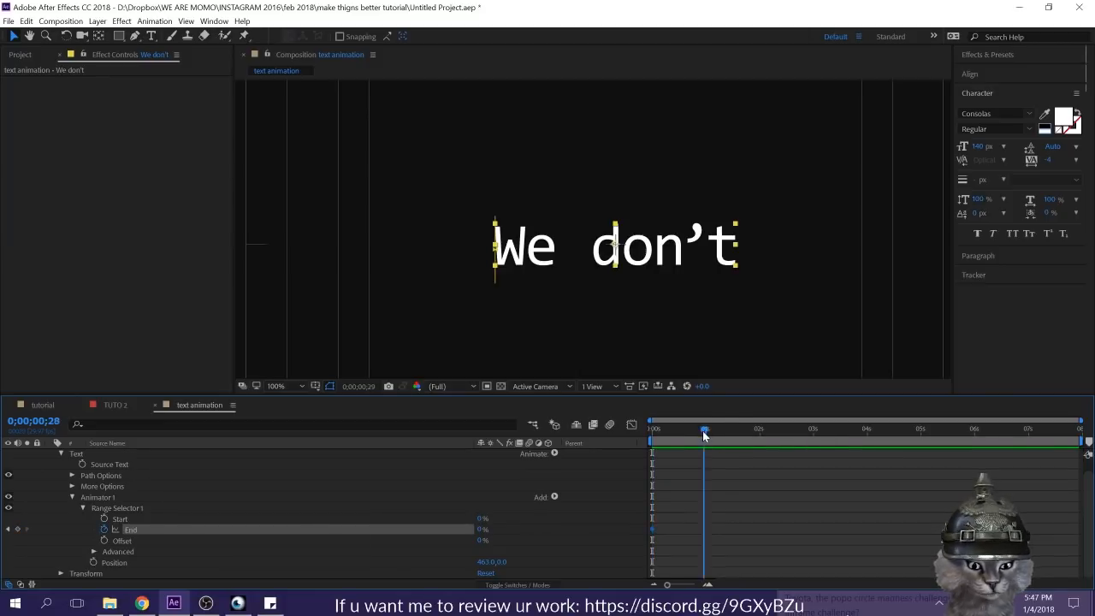
{"action": "left_click_drag", "start_coordinate": [479, 530], "coordinate": [578, 537]}
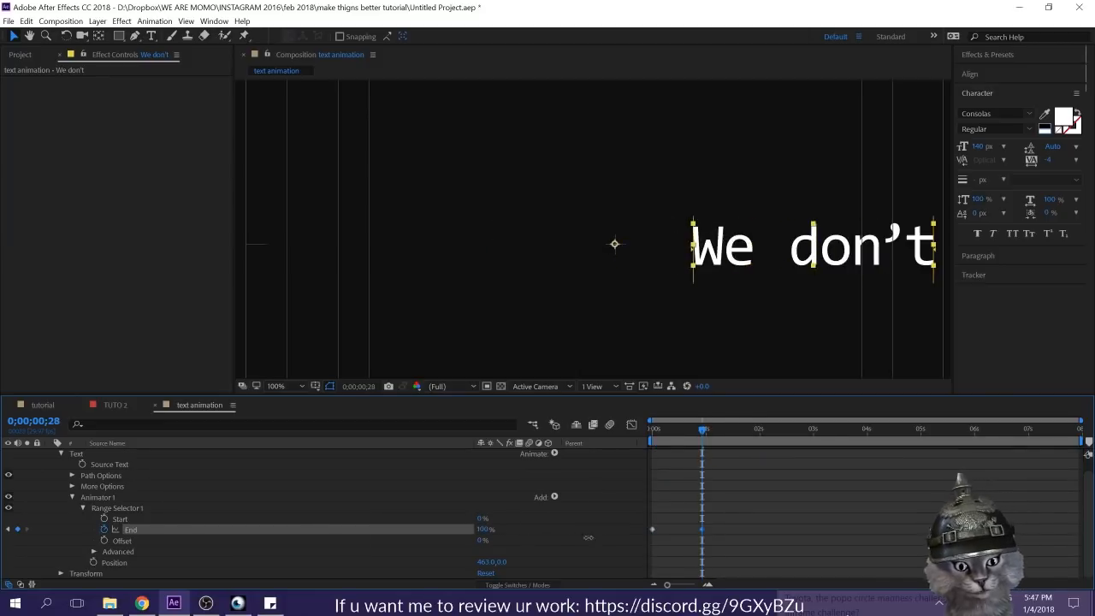
{"action": "left_click", "coordinate": [757, 532]}
{"action": "key", "text": "space"}
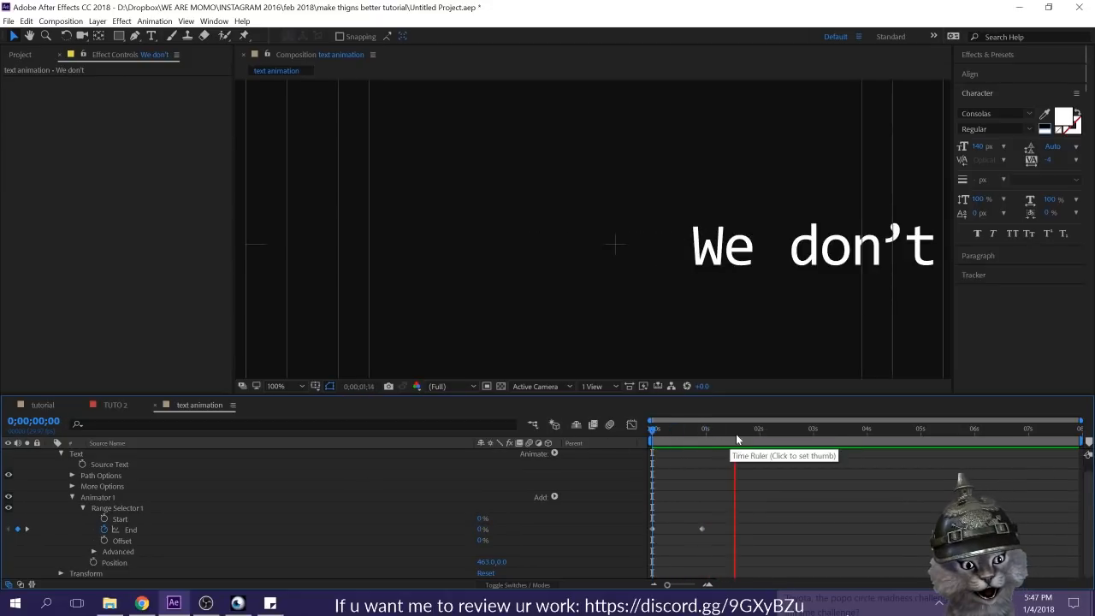
{"action": "key", "text": "space"}
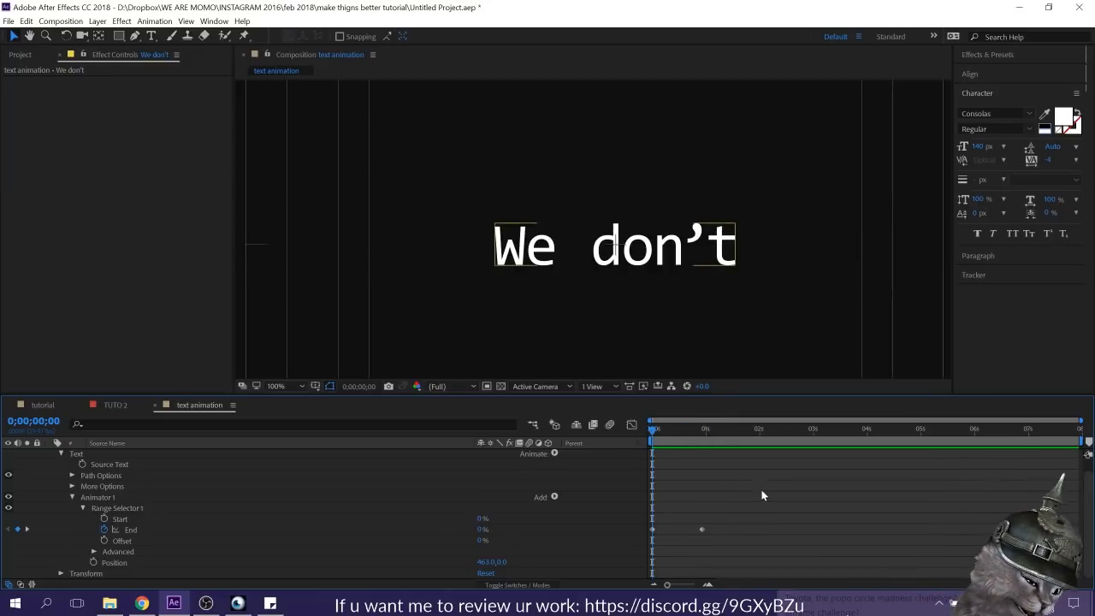
Step: Try basing Range Selector 1 on Words in its advanced options and scrub through the animation
{"action": "left_click", "coordinate": [94, 551]}
{"action": "scroll", "coordinate": [96, 547], "scroll_direction": "down", "scroll_amount": 3}
{"action": "scroll", "coordinate": [98, 552], "scroll_direction": "down", "scroll_amount": 1}
{"action": "scroll", "coordinate": [500, 509], "scroll_direction": "up", "scroll_amount": 2}
{"action": "left_click", "coordinate": [505, 507]}
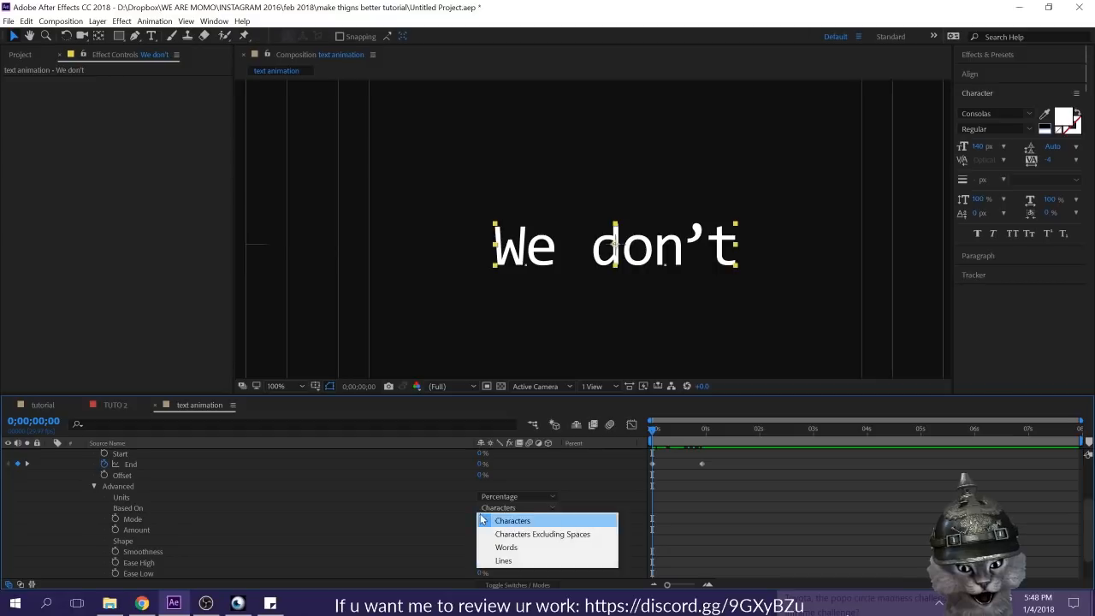
{"action": "left_click", "coordinate": [525, 548]}
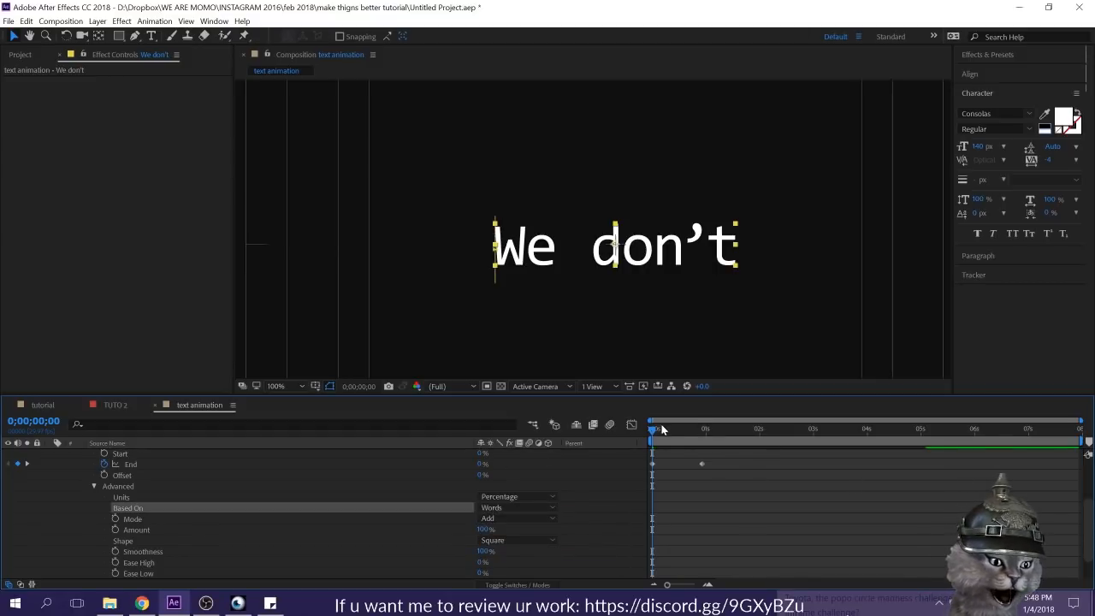
{"action": "left_click_drag", "start_coordinate": [653, 435], "coordinate": [535, 450]}
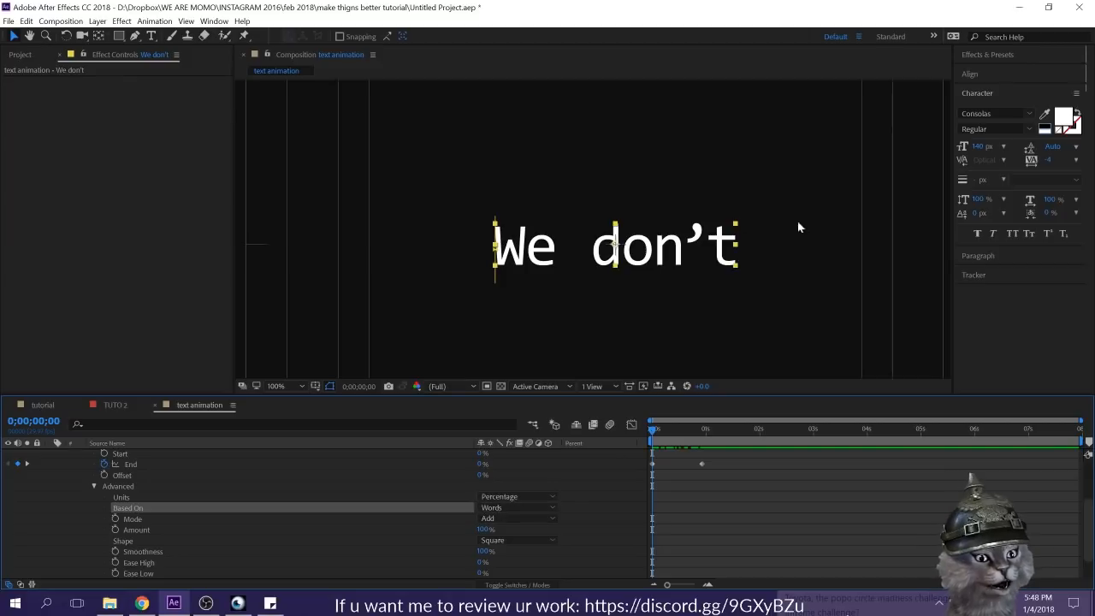
Step: Try basing Range Selector 1 on Lines and scrub through the animation
{"action": "scroll", "coordinate": [707, 207], "scroll_direction": "down", "scroll_amount": 3}
{"action": "left_click", "coordinate": [490, 508]}
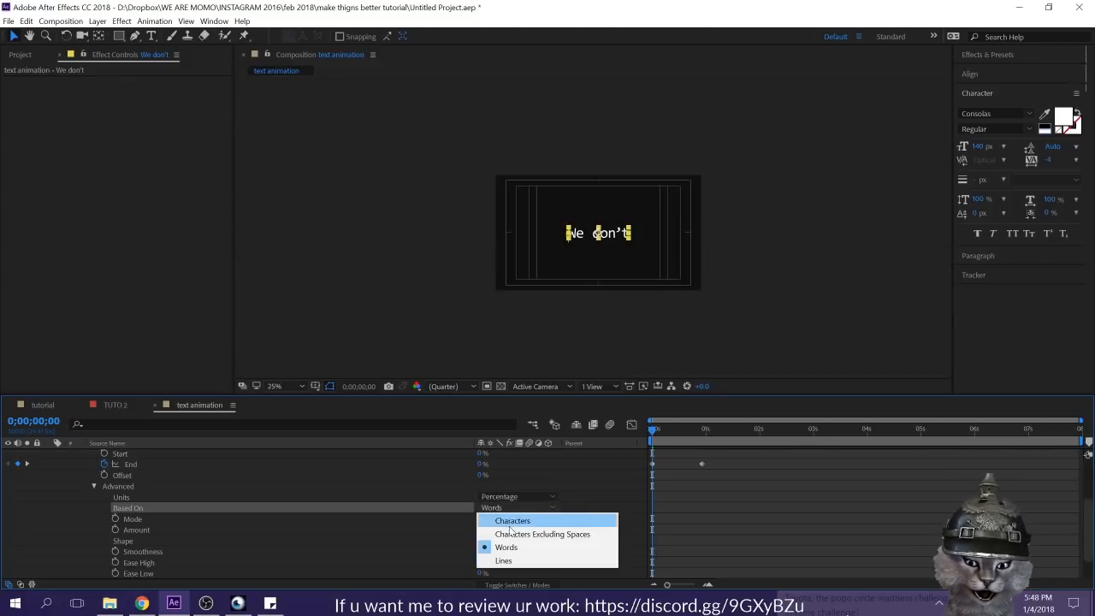
{"action": "left_click", "coordinate": [504, 562]}
{"action": "left_click_drag", "start_coordinate": [653, 436], "coordinate": [612, 435]}
Step: Add a second line reading "have popo" to the text and scrub through the line-by-line animation
{"action": "double_click", "coordinate": [611, 239]}
{"action": "left_click", "coordinate": [629, 232]}
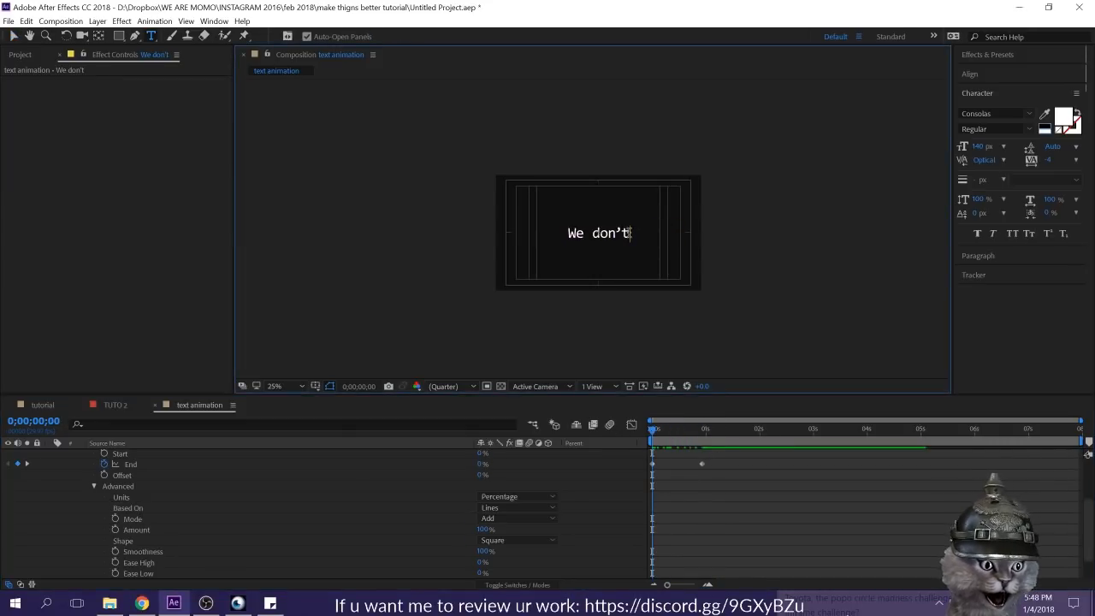
{"action": "type", "text": "have popo"}
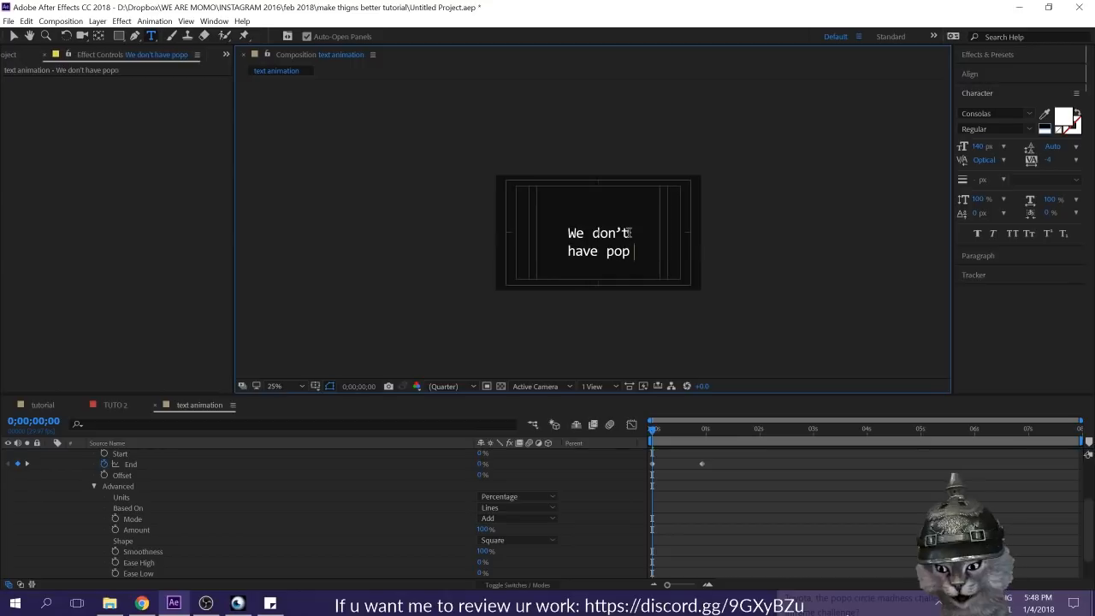
{"action": "mouse_move", "coordinate": [656, 433]}
{"action": "left_mouse_down"}
{"action": "mouse_move", "coordinate": [681, 432]}
{"action": "mouse_move", "coordinate": [664, 435]}
{"action": "left_mouse_up"}
{"action": "left_click_drag", "start_coordinate": [684, 439], "coordinate": [686, 439]}
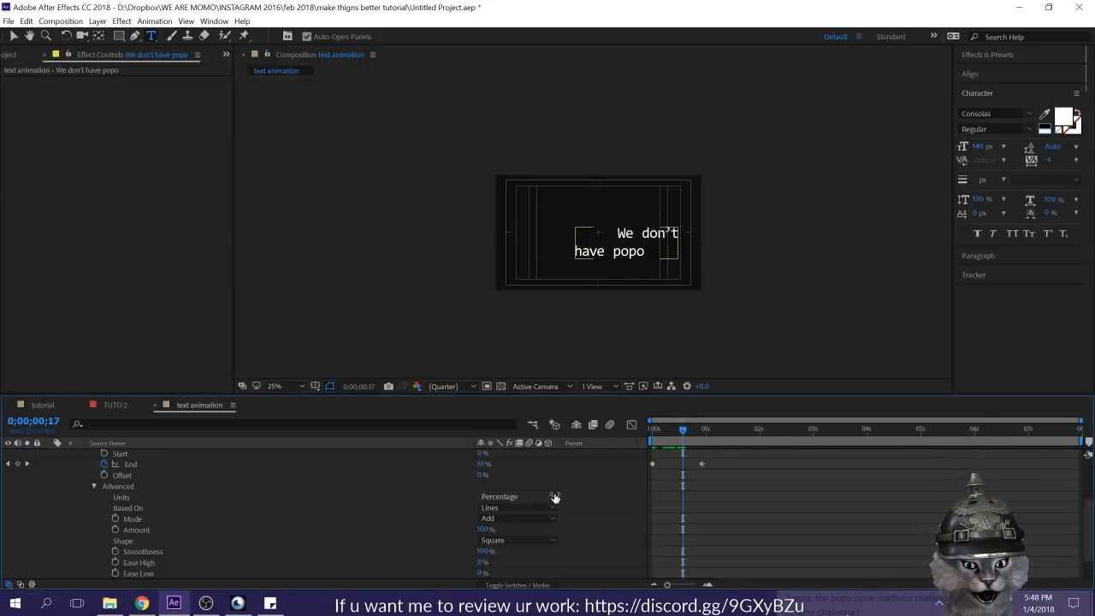
Step: Undo the added text line and both Based On changes so the selector is based on Characters
{"action": "key", "text": "ctrl+z"}
{"action": "key", "text": "ctrl+z"}
{"action": "key", "text": "ctrl+z"}
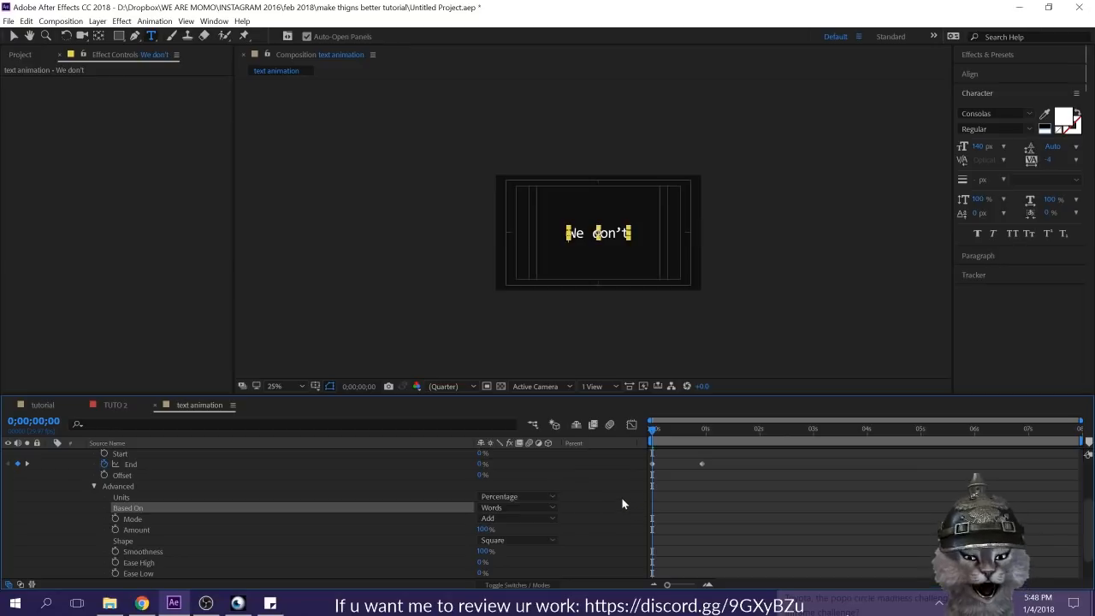
{"action": "key", "text": "ctrl+z"}
{"action": "scroll", "coordinate": [630, 510], "scroll_direction": "up", "scroll_amount": 2}
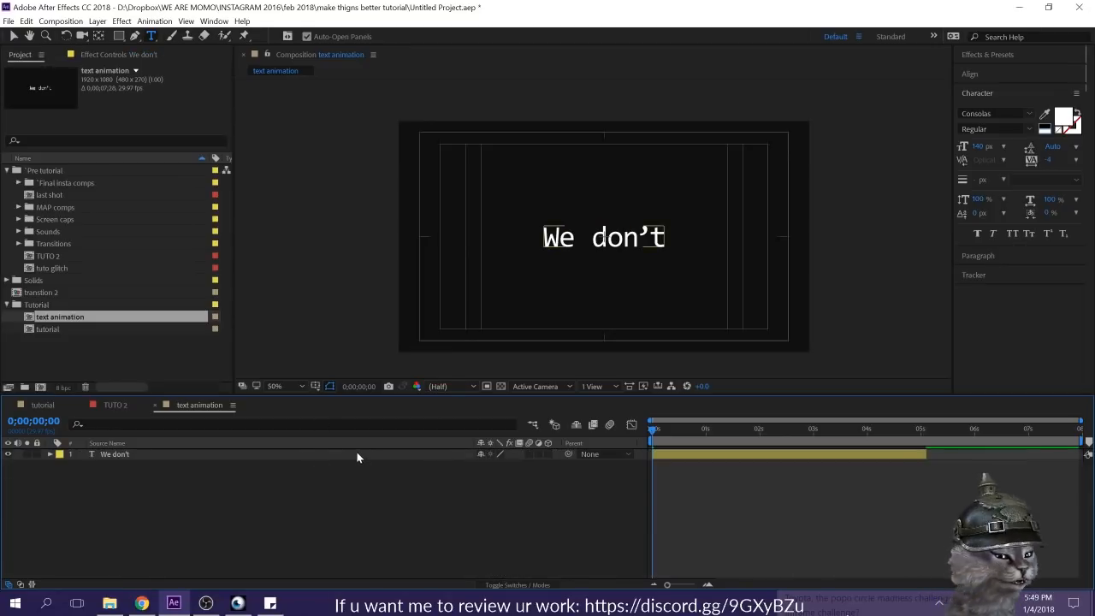
Step: Collapse Animator 1 on the "We don't" layer and set a Source Text keyframe at 0:00:00:00
{"action": "left_click", "coordinate": [357, 454]}
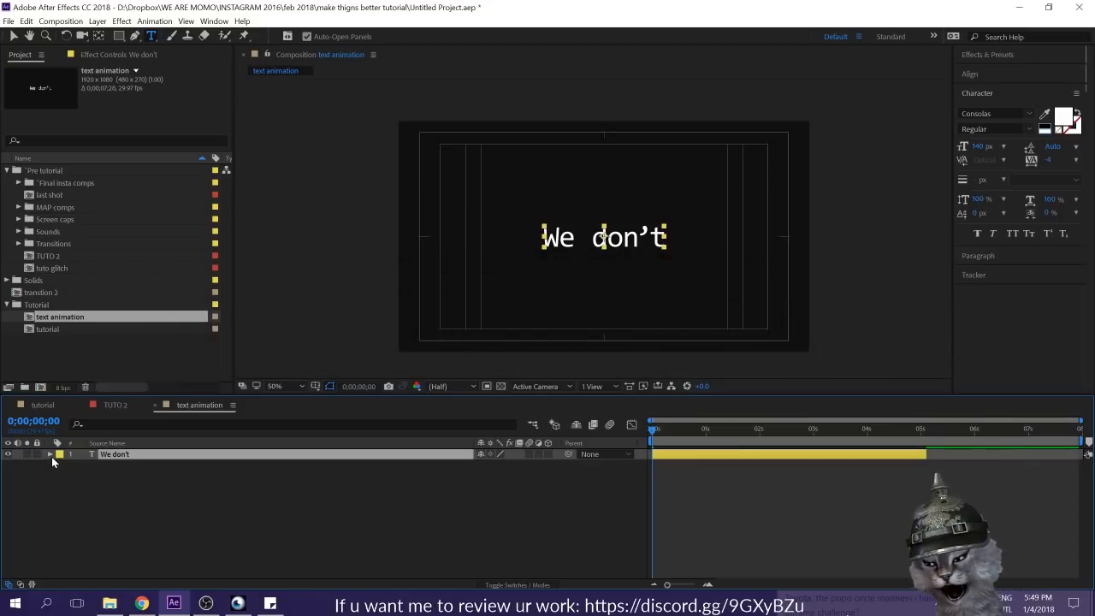
{"action": "left_click", "coordinate": [50, 454]}
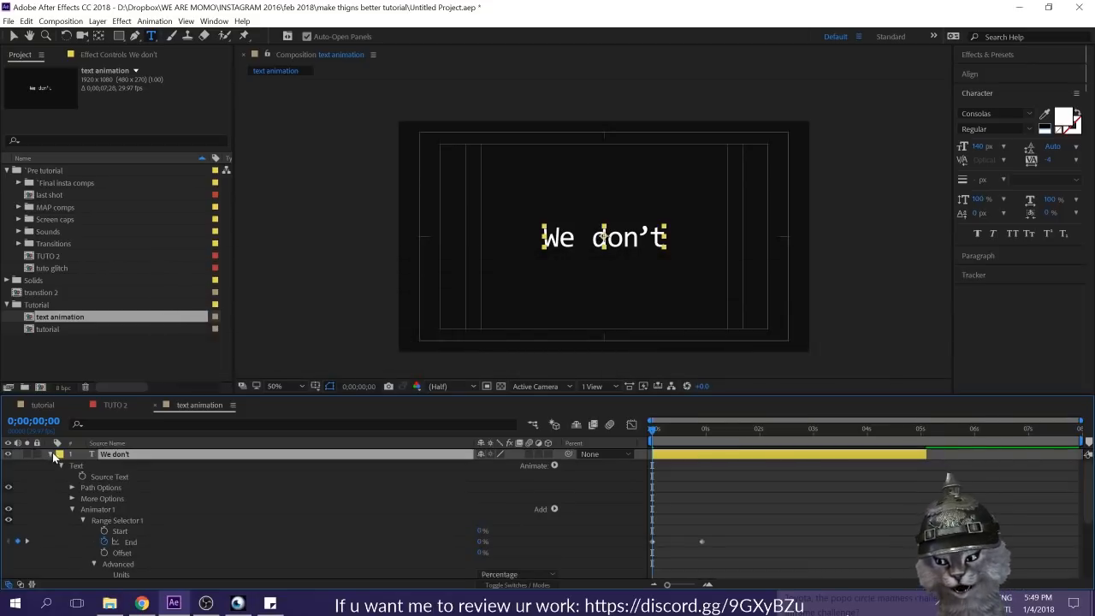
{"action": "left_click", "coordinate": [72, 510]}
{"action": "left_click", "coordinate": [101, 478]}
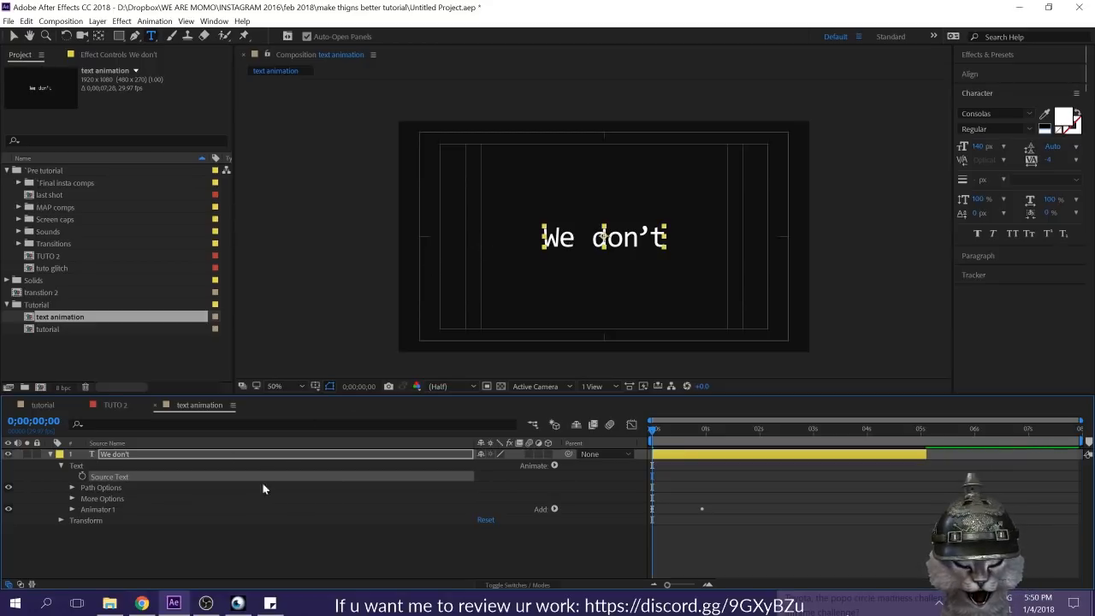
{"action": "left_click", "coordinate": [266, 549]}
{"action": "left_click", "coordinate": [82, 478]}
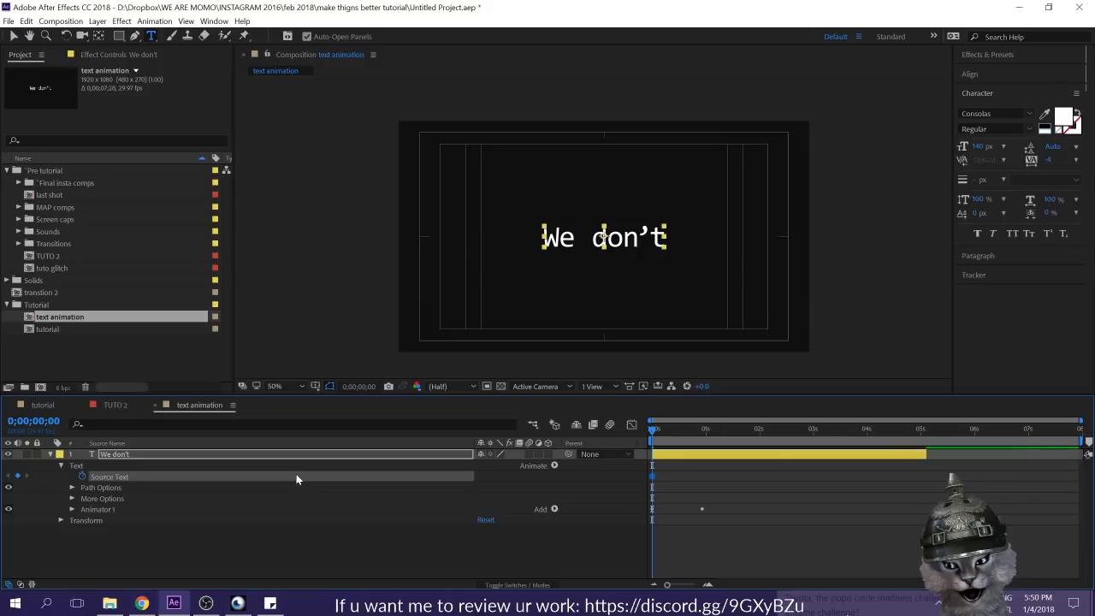
Step: Change the text to "My name is" at 0:00:01:00 as a Source Text keyframe and preview the switch
{"action": "left_click_drag", "start_coordinate": [658, 430], "coordinate": [706, 430]}
{"action": "left_click_drag", "start_coordinate": [643, 238], "coordinate": [756, 239]}
{"action": "double_click", "coordinate": [757, 240]}
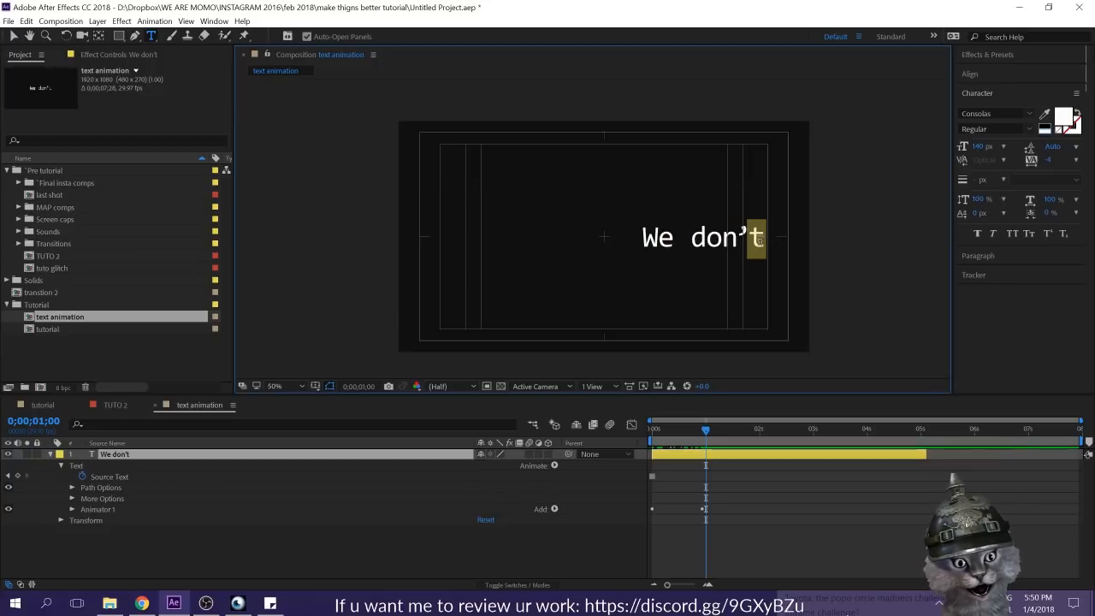
{"action": "left_click", "coordinate": [762, 243]}
{"action": "key", "text": "ctrl+a"}
{"action": "type", "text": "My name is"}
{"action": "left_click", "coordinate": [697, 500]}
{"action": "left_click_drag", "start_coordinate": [684, 430], "coordinate": [622, 434]}
{"action": "key", "text": "space"}
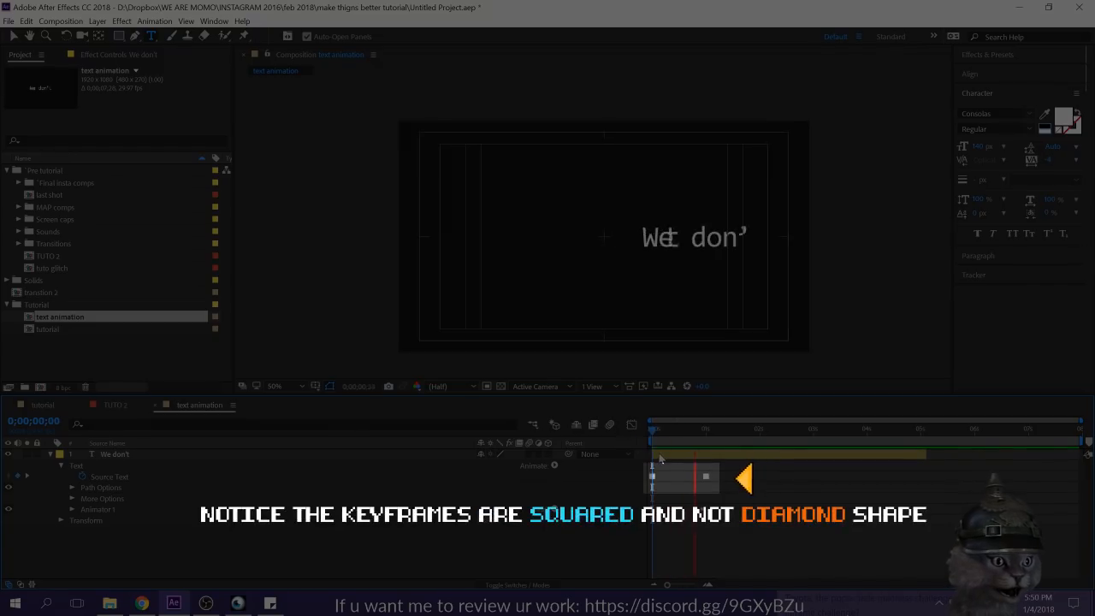
Step: Enlarge only the letter "a" in "name" to 297 px at 0:00:01:20
{"action": "left_click", "coordinate": [708, 428]}
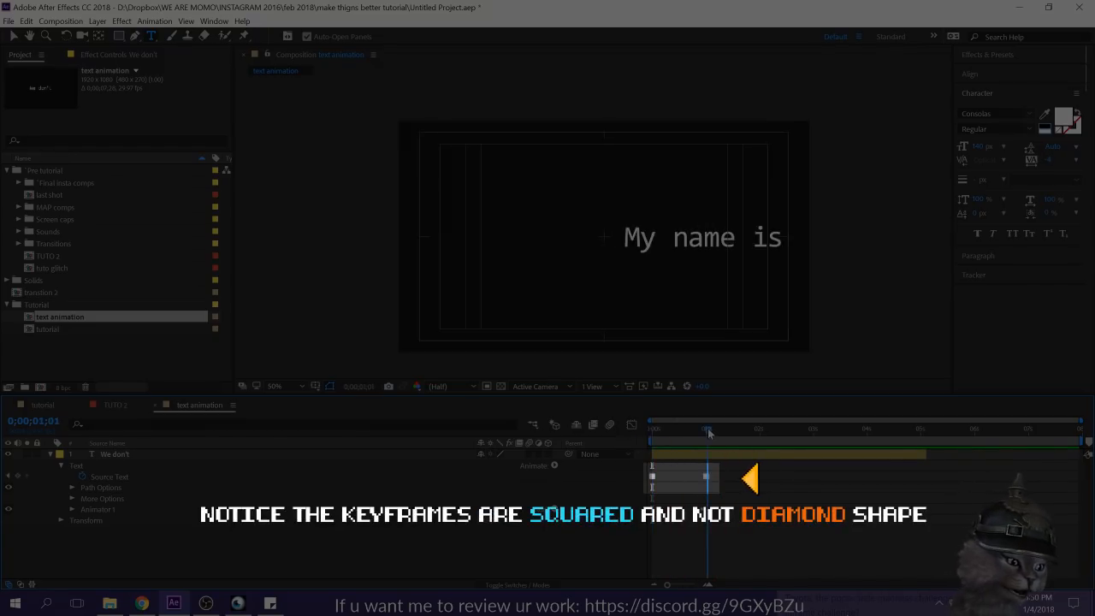
{"action": "left_click", "coordinate": [706, 476]}
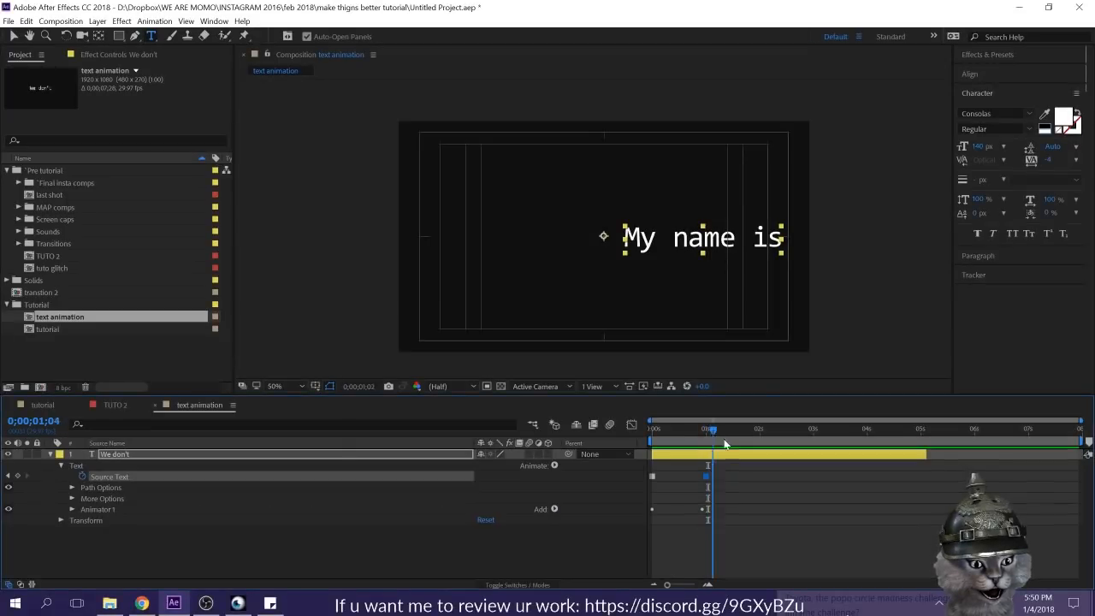
{"action": "left_click", "coordinate": [742, 428]}
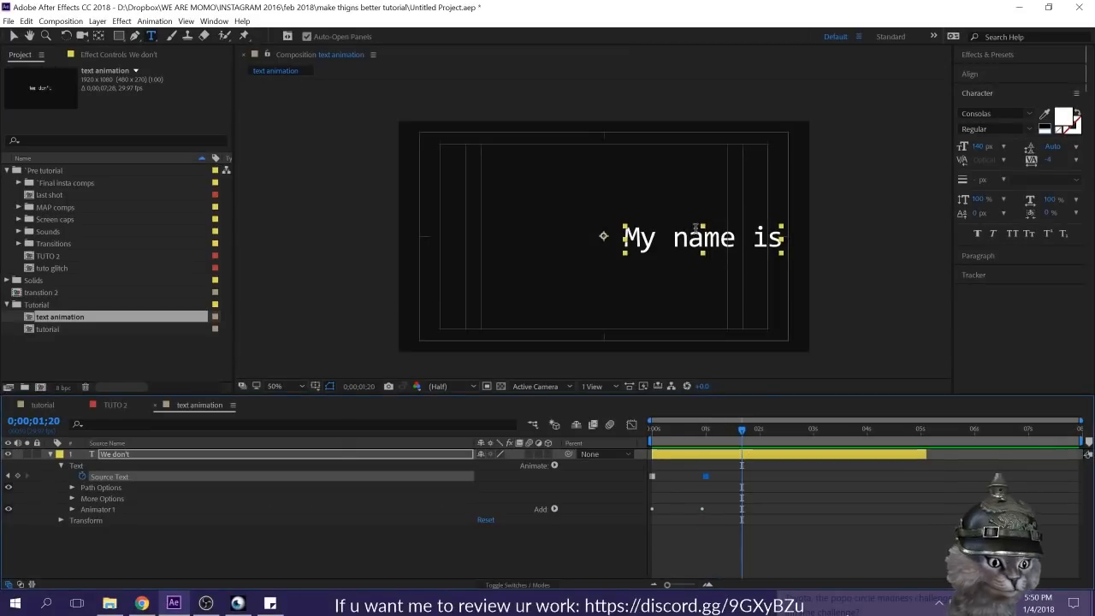
{"action": "left_click_drag", "start_coordinate": [688, 239], "coordinate": [705, 240]}
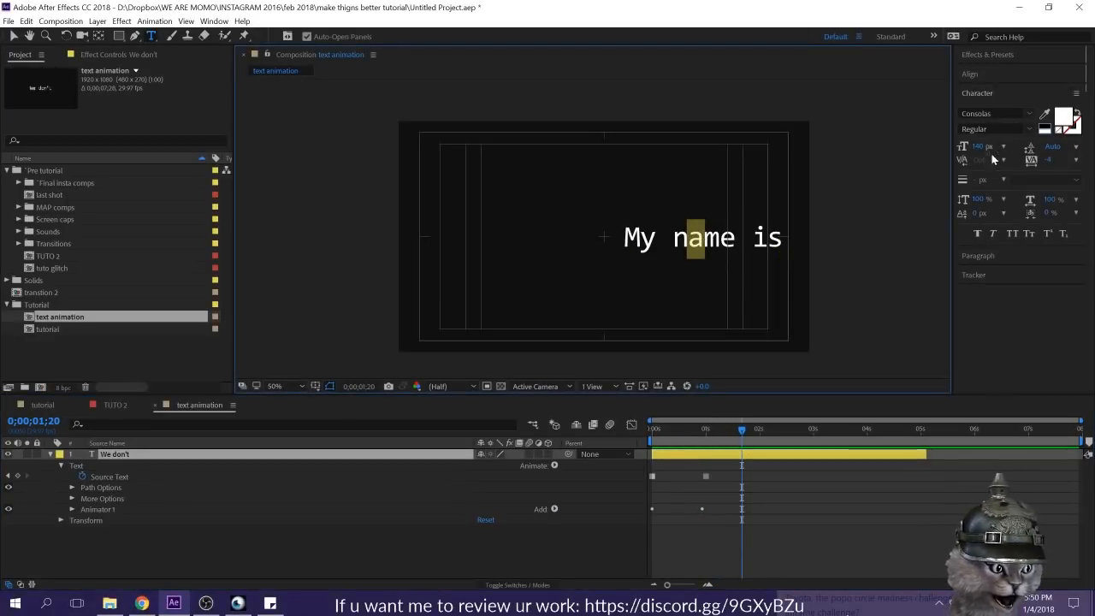
{"action": "left_click_drag", "start_coordinate": [977, 147], "coordinate": [1090, 159]}
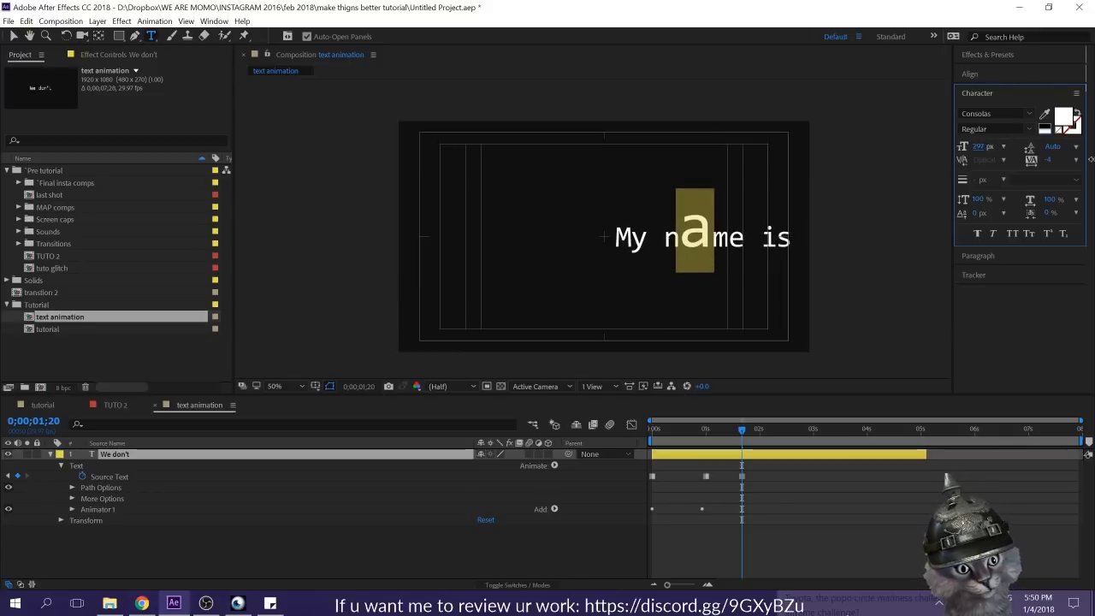
{"action": "left_click", "coordinate": [774, 507]}
Step: Replace the letter "M" of "My" with "Z" at 0:00:02:05
{"action": "left_click_drag", "start_coordinate": [655, 429], "coordinate": [768, 444]}
{"action": "left_click", "coordinate": [702, 246]}
{"action": "left_click_drag", "start_coordinate": [630, 240], "coordinate": [579, 237]}
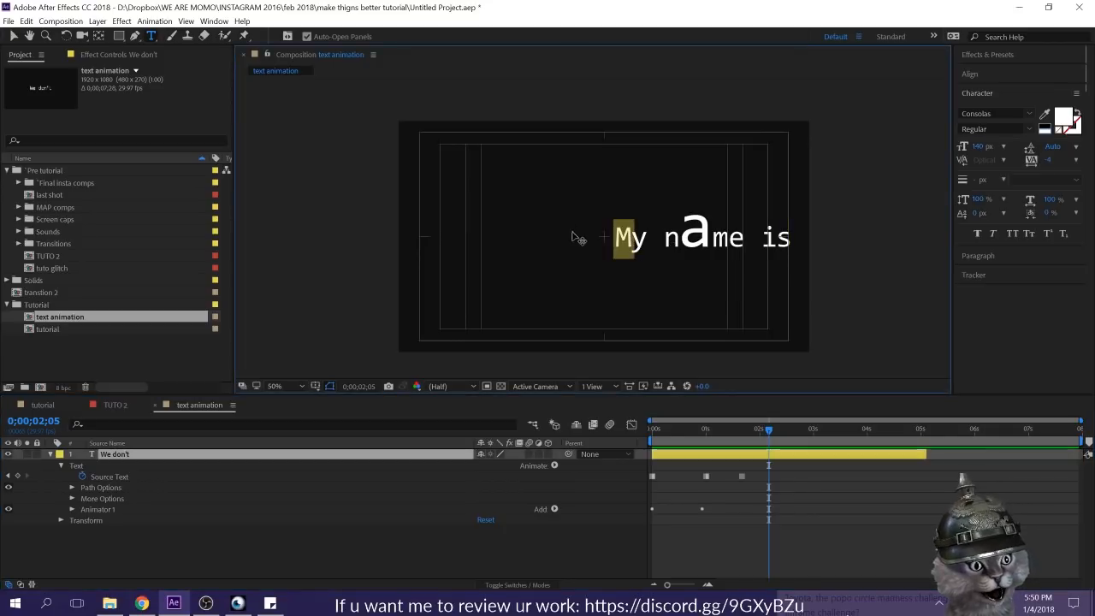
{"action": "type", "text": "Z"}
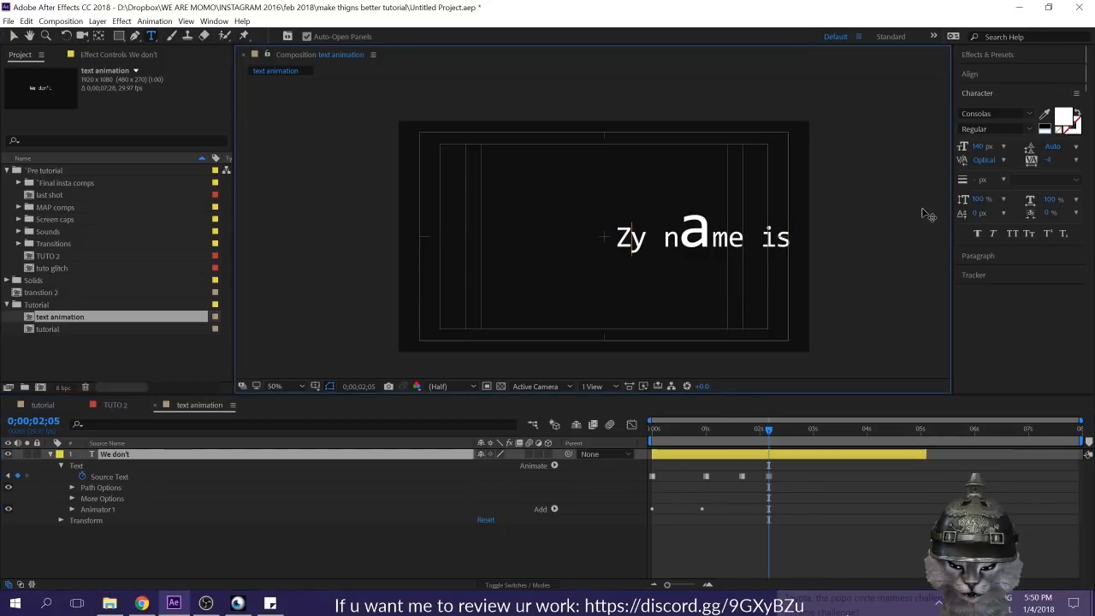
Step: Scrub through the text changes up to 0:00:01:24 and select all the Source Text keyframes to examine them
{"action": "left_click", "coordinate": [774, 481]}
{"action": "left_click_drag", "start_coordinate": [771, 476], "coordinate": [770, 475]}
{"action": "left_click", "coordinate": [652, 434]}
{"action": "left_click_drag", "start_coordinate": [664, 439], "coordinate": [750, 437]}
{"action": "left_click", "coordinate": [792, 507]}
{"action": "left_click_drag", "start_coordinate": [813, 476], "coordinate": [616, 481]}
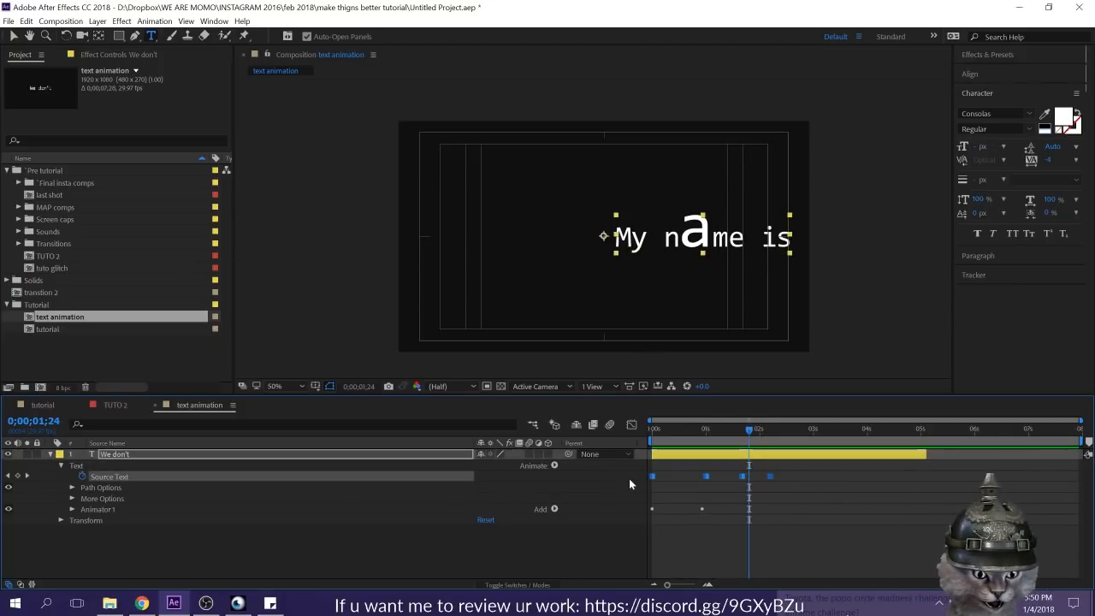
Step: Show the text layer's Position property alone, and switch the layer to displaying only its keyframed properties
{"action": "left_click", "coordinate": [58, 495]}
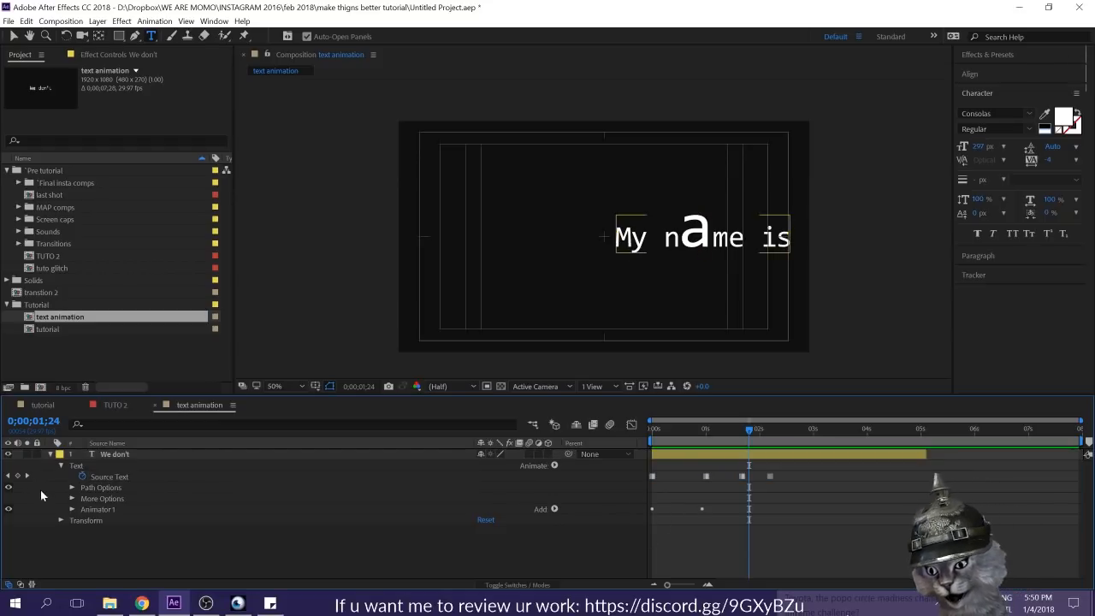
{"action": "left_click", "coordinate": [49, 454]}
{"action": "left_click", "coordinate": [122, 456]}
{"action": "key", "text": "p"}
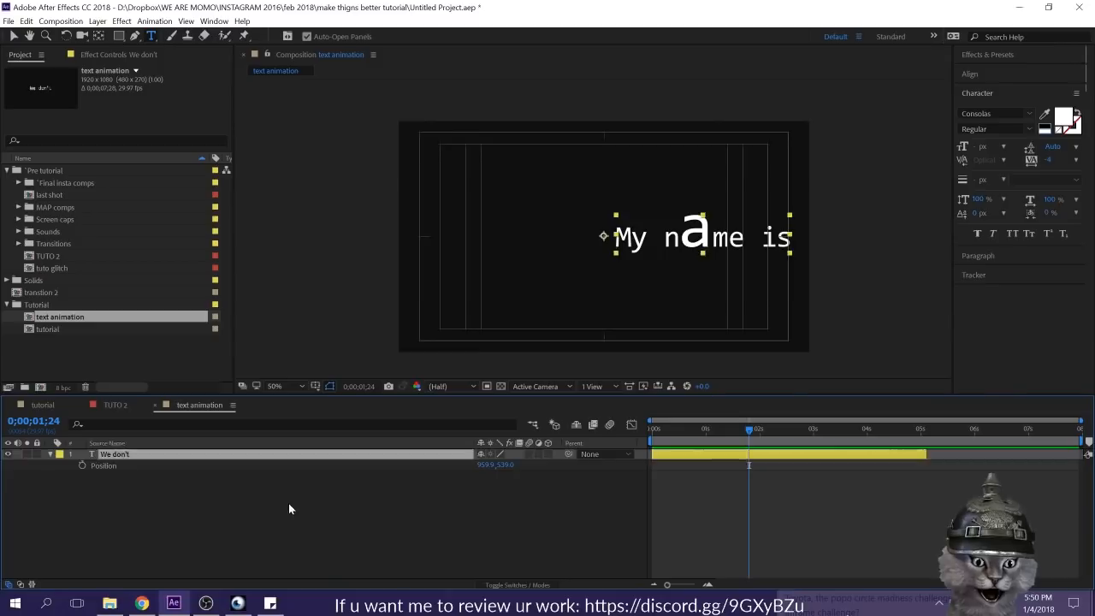
{"action": "left_click", "coordinate": [235, 510]}
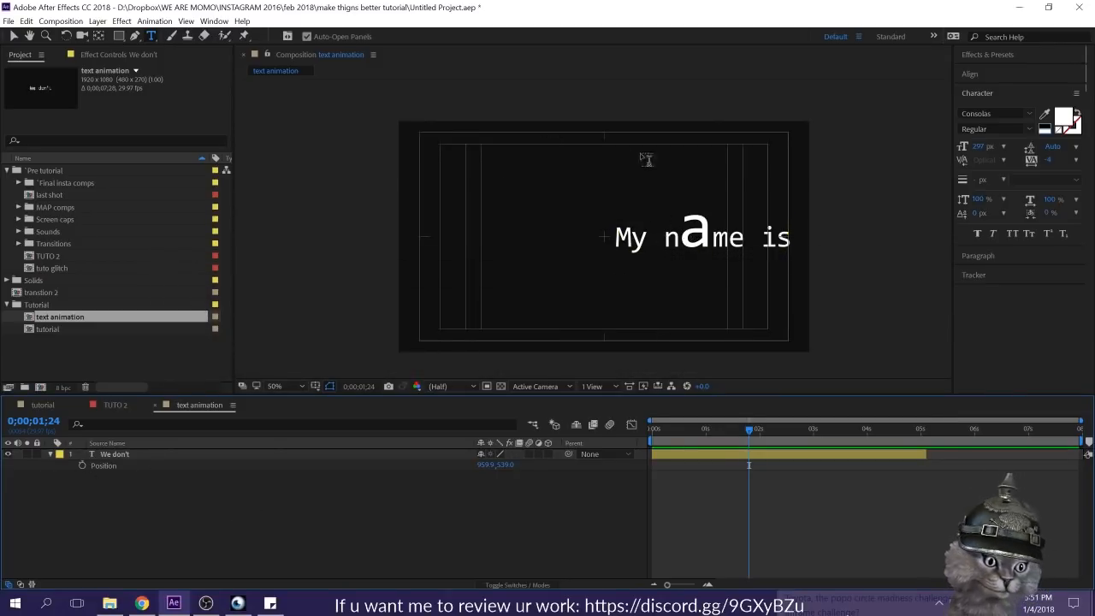
{"action": "left_click", "coordinate": [714, 454]}
{"action": "key", "text": "u"}
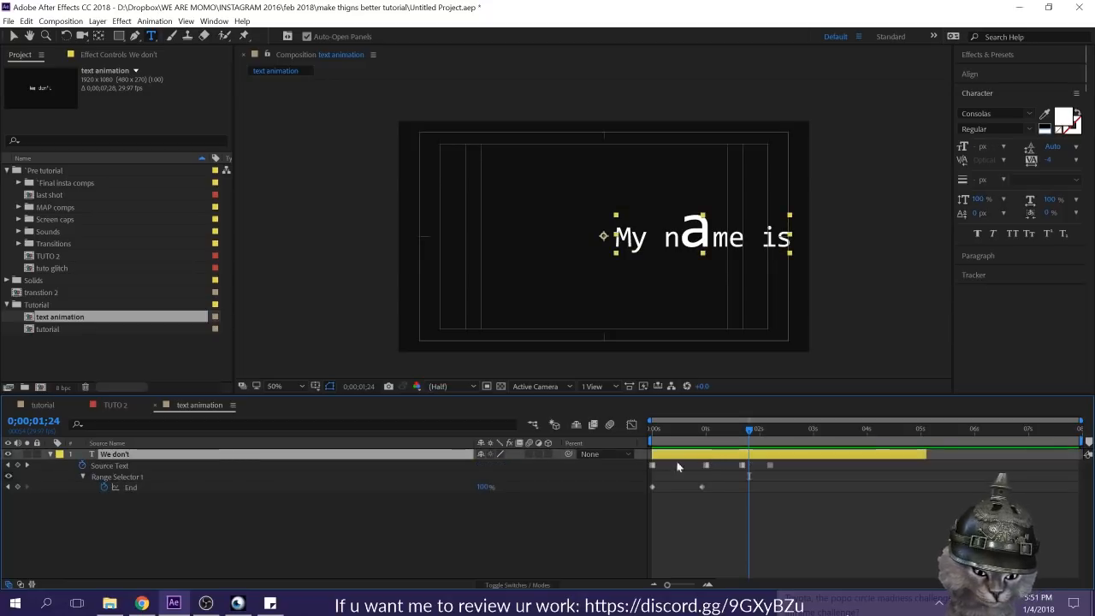
Step: Add Position to the displayed properties of the "We don't" text layer and start keyframing it at 0:00:01:06
{"action": "key", "text": "shift+p"}
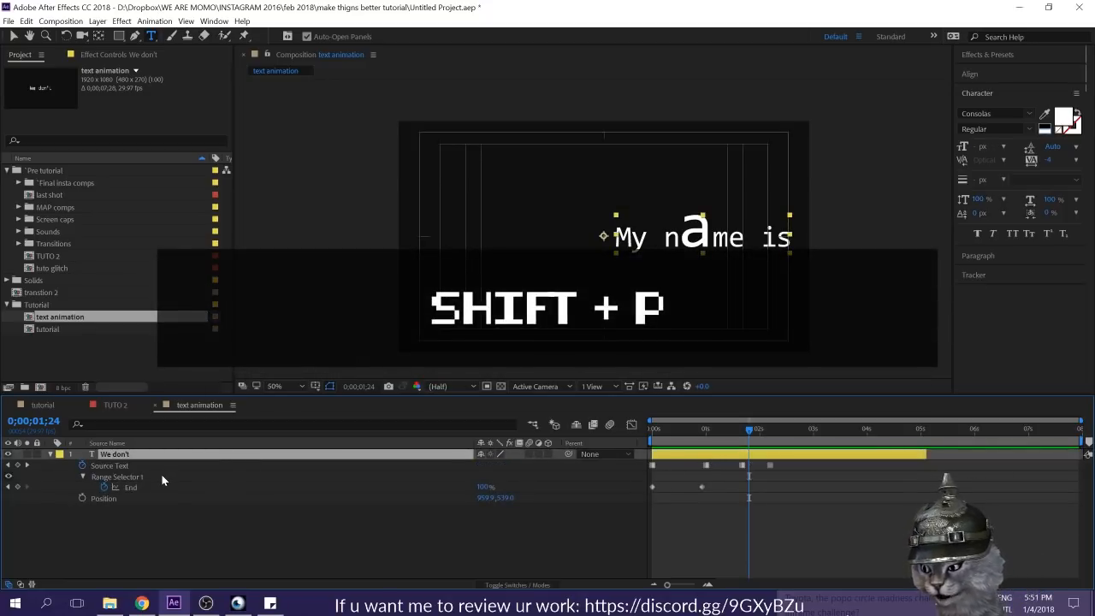
{"action": "left_click_drag", "start_coordinate": [696, 435], "coordinate": [717, 438]}
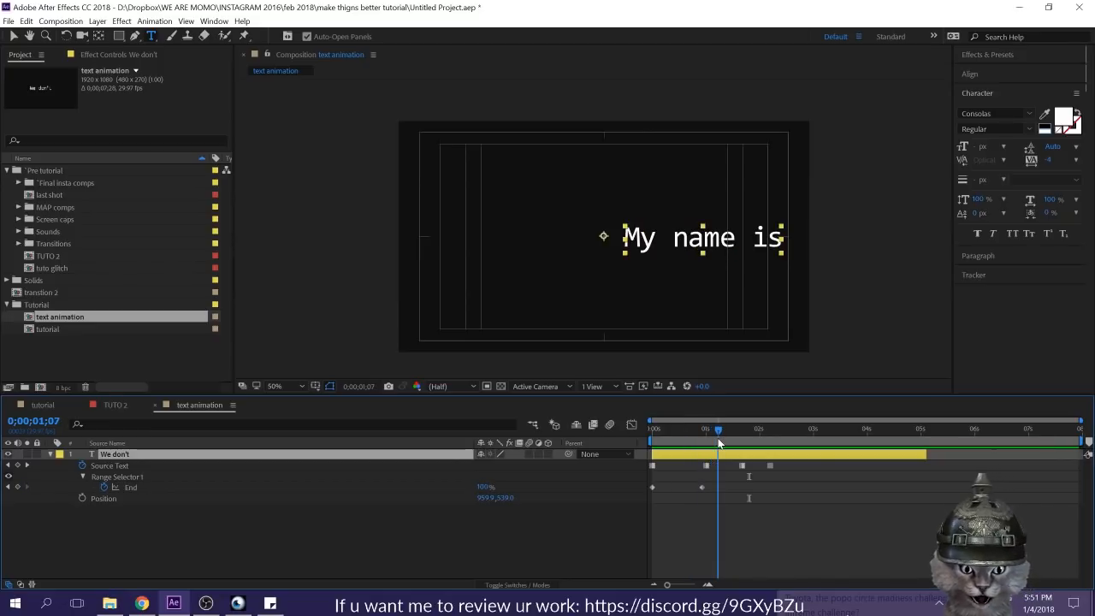
{"action": "left_click", "coordinate": [83, 499]}
Step: Keyframe the text moving to the frame's upper left at the enlarged-letter keyframe, and to about 973.9, 923.0 at 0:00:02:06
{"action": "left_click_drag", "start_coordinate": [717, 435], "coordinate": [742, 436]}
{"action": "key", "text": "v"}
{"action": "left_click_drag", "start_coordinate": [718, 239], "coordinate": [533, 180]}
{"action": "left_click_drag", "start_coordinate": [742, 430], "coordinate": [770, 440]}
{"action": "left_click_drag", "start_coordinate": [549, 182], "coordinate": [738, 322]}
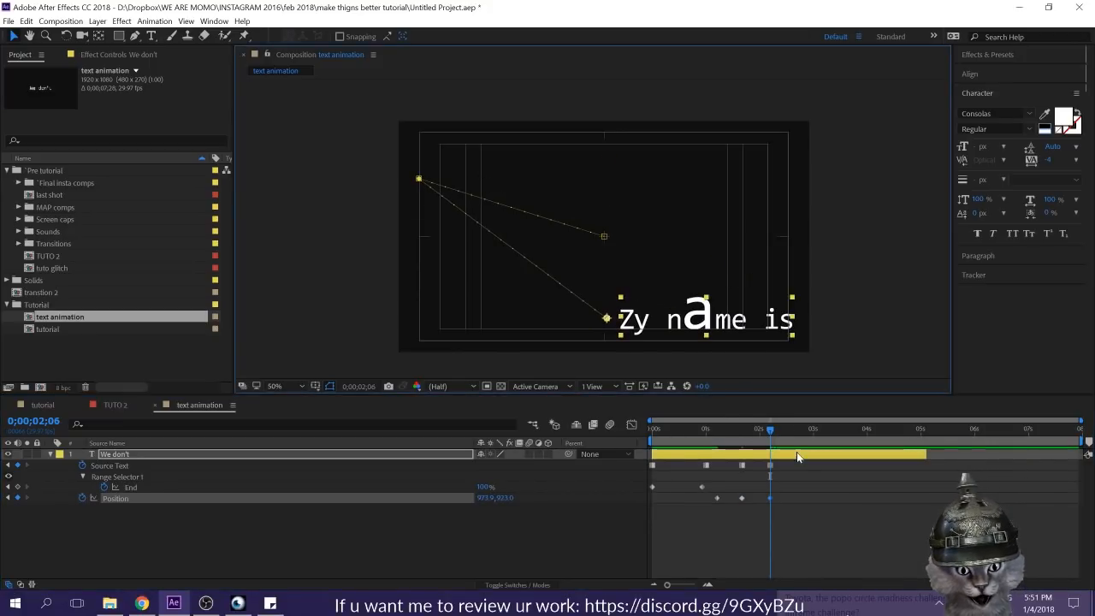
Step: Convert all three Position keyframes to hold keyframes and scrub through the stepped text motion to check it
{"action": "left_click_drag", "start_coordinate": [671, 428], "coordinate": [695, 450]}
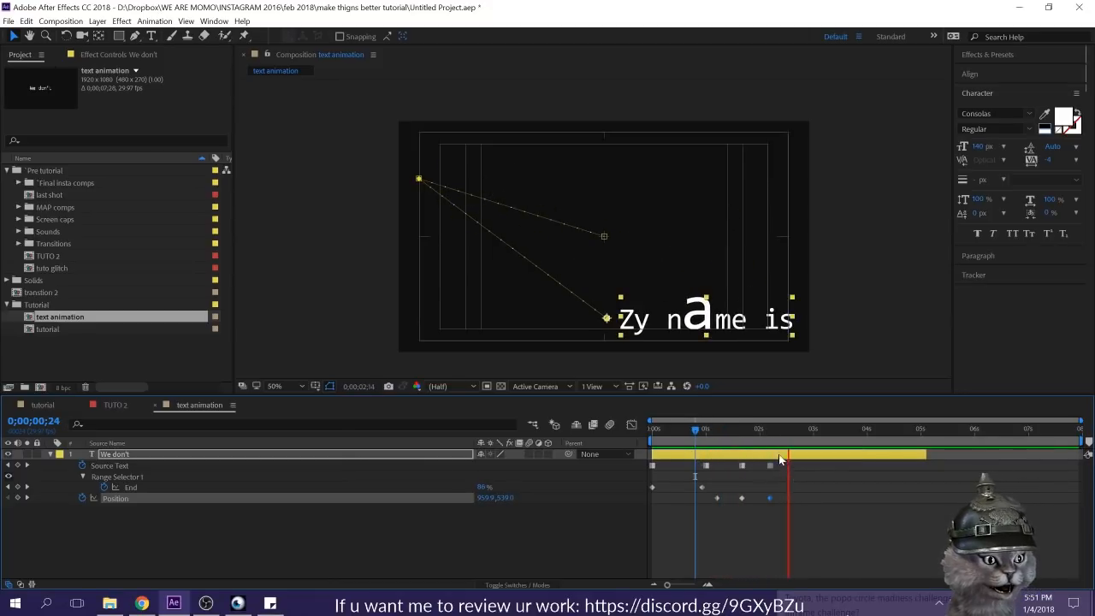
{"action": "left_click_drag", "start_coordinate": [791, 496], "coordinate": [715, 517]}
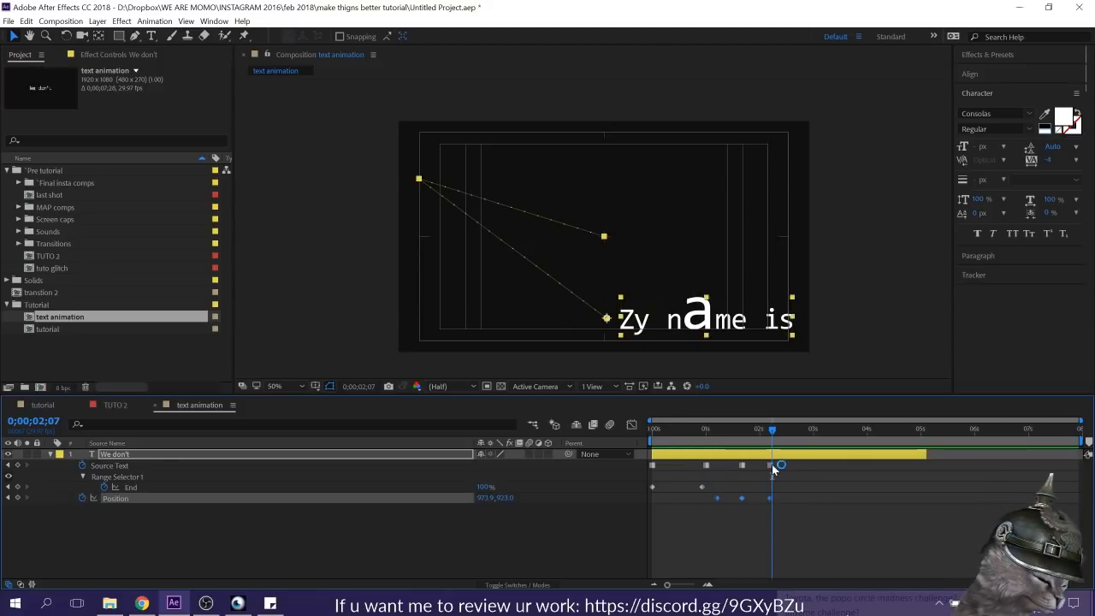
{"action": "right_click", "coordinate": [770, 498]}
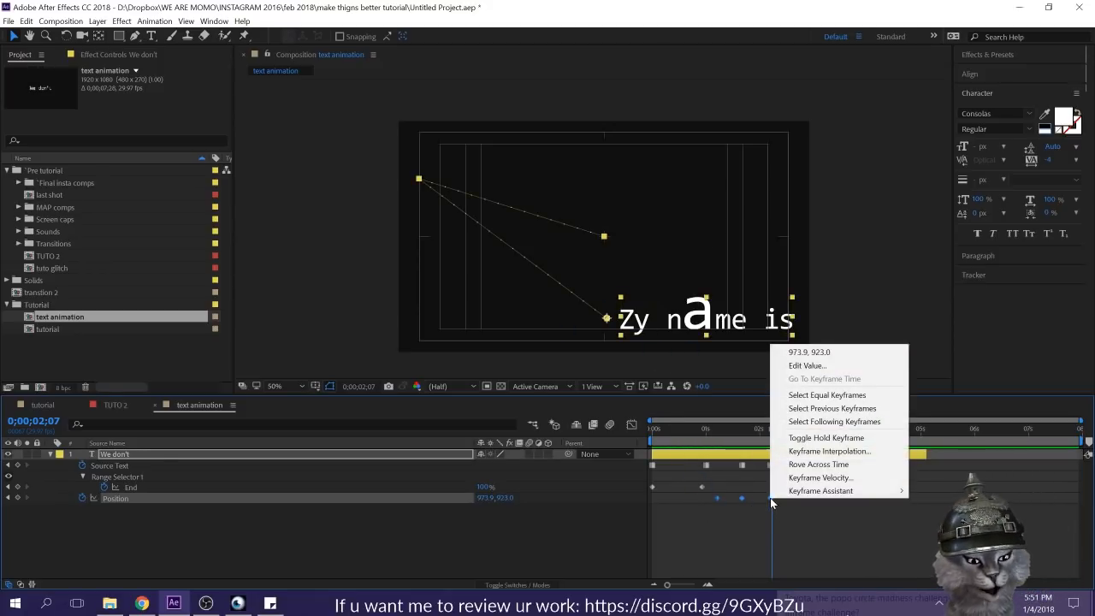
{"action": "right_click", "coordinate": [769, 498]}
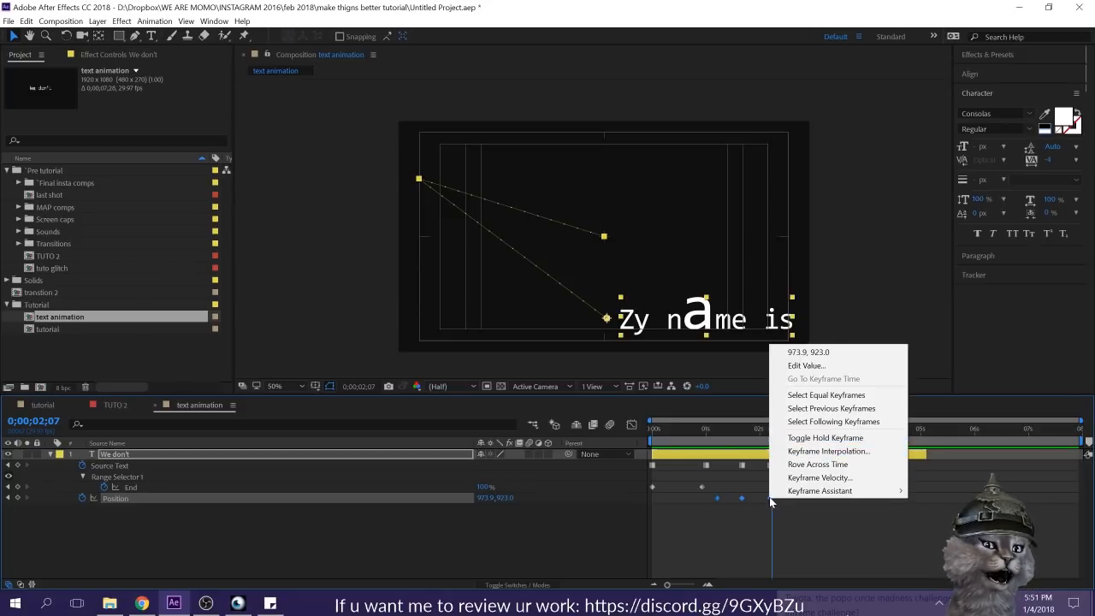
{"action": "left_click", "coordinate": [832, 437]}
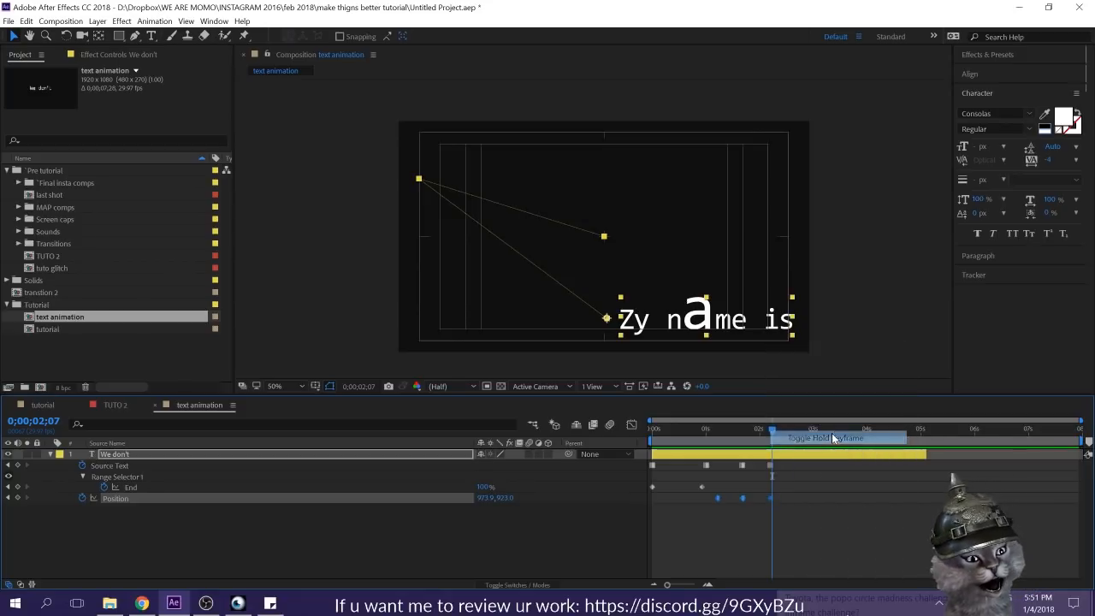
{"action": "left_click_drag", "start_coordinate": [713, 432], "coordinate": [605, 445]}
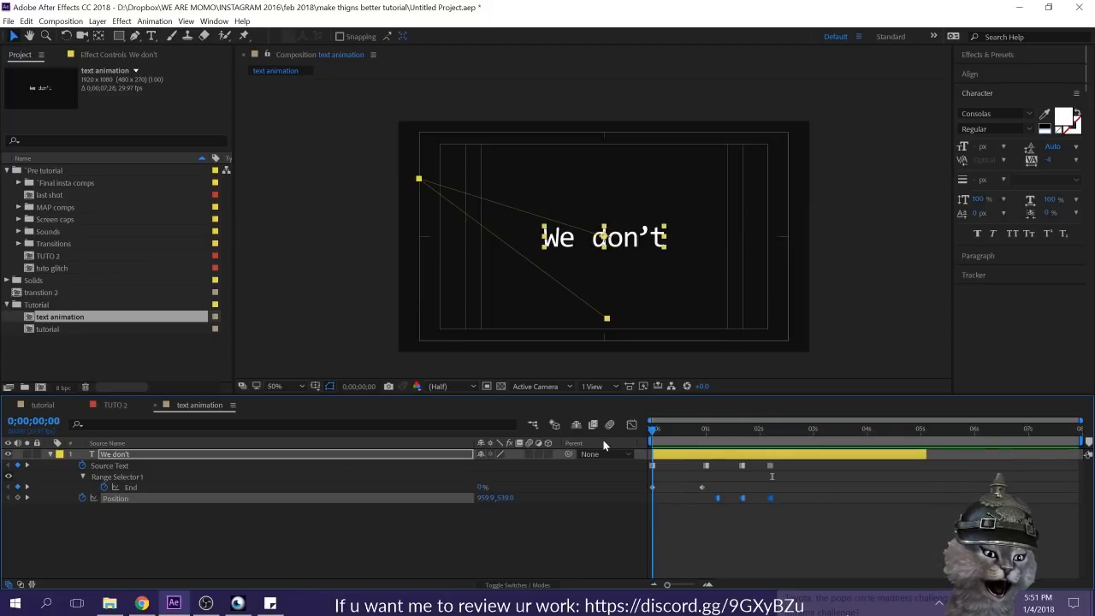
{"action": "left_click", "coordinate": [775, 552]}
{"action": "left_click_drag", "start_coordinate": [723, 428], "coordinate": [787, 529]}
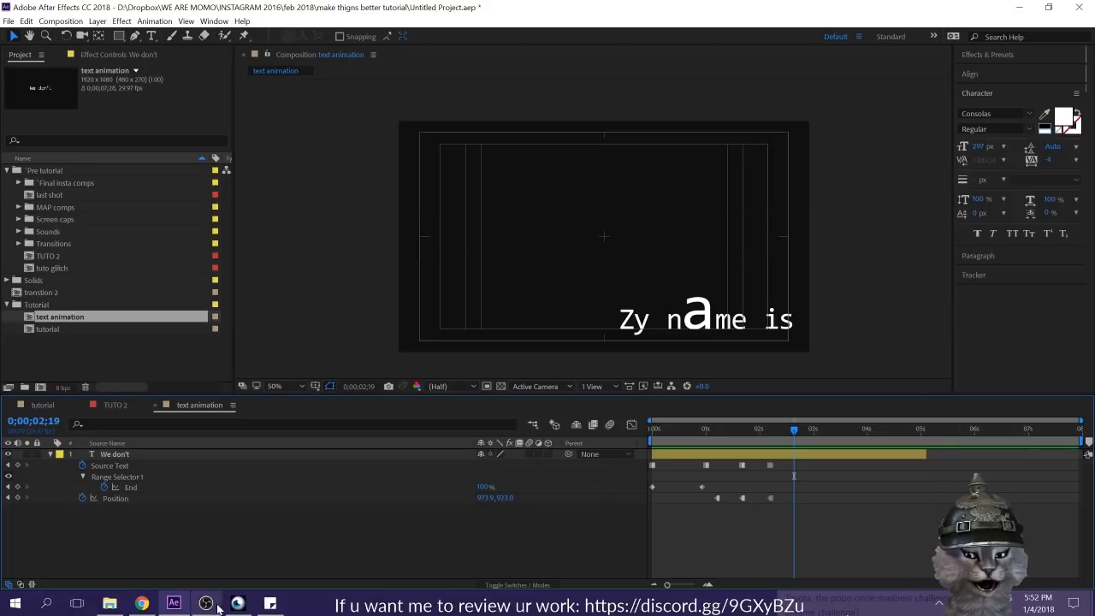
Step: Undo the text animation experiment and return to the "We don't" layer in the tutorial composition
{"action": "key", "text": "ctrl+z"}
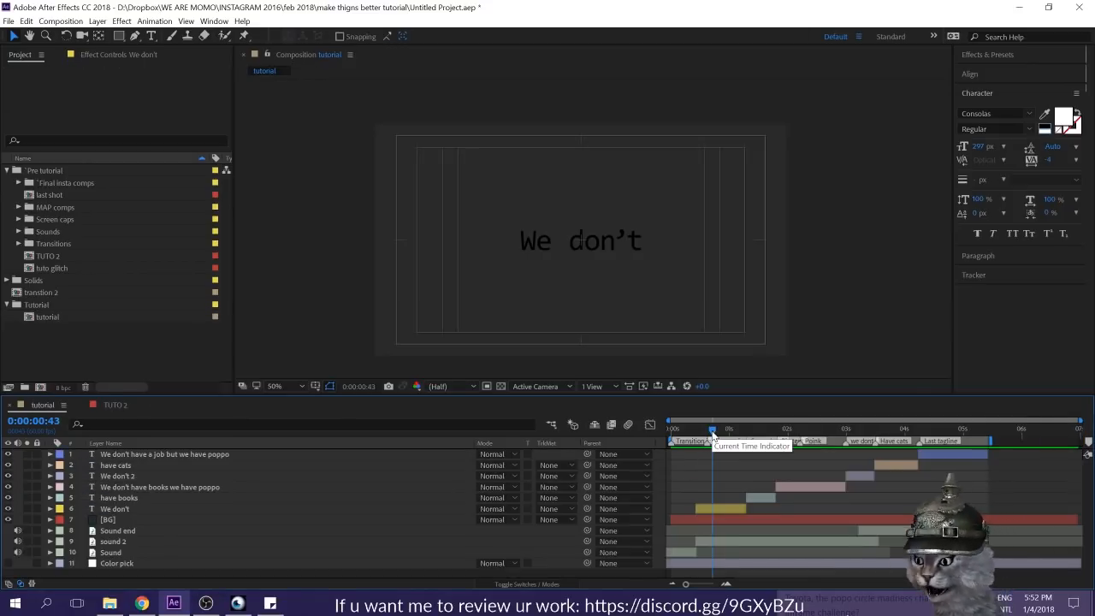
{"action": "left_click", "coordinate": [724, 508]}
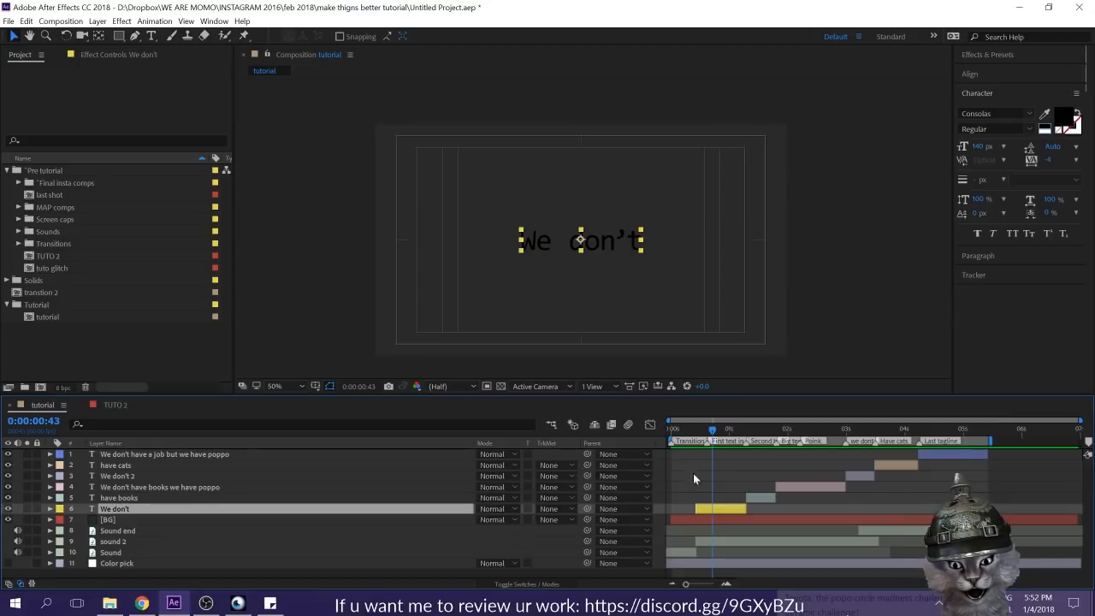
{"action": "left_click", "coordinate": [705, 478]}
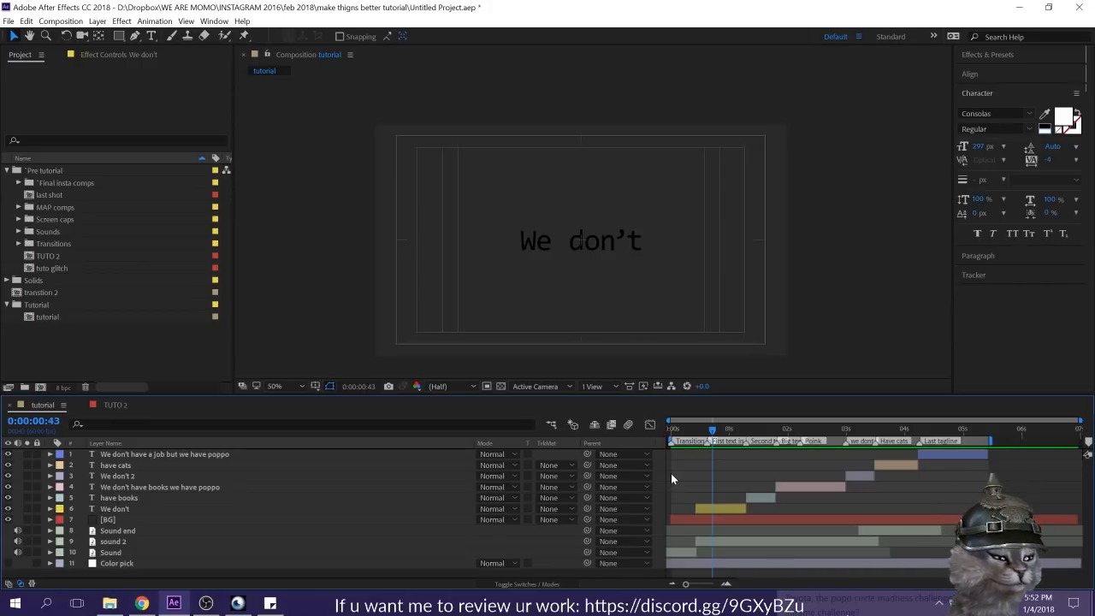
{"action": "left_click", "coordinate": [735, 504]}
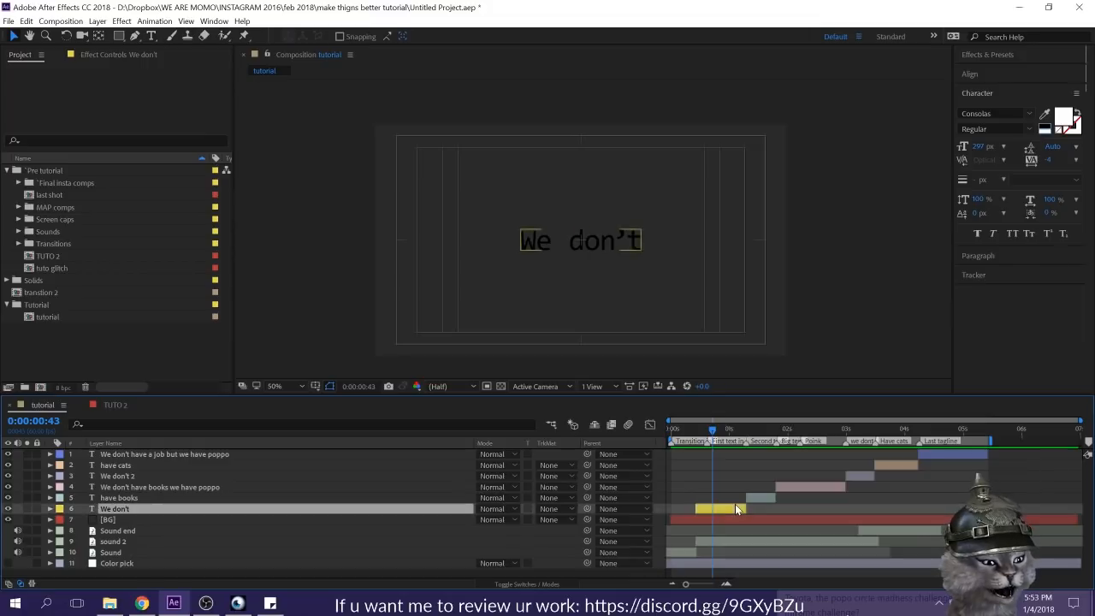
{"action": "left_click", "coordinate": [662, 515]}
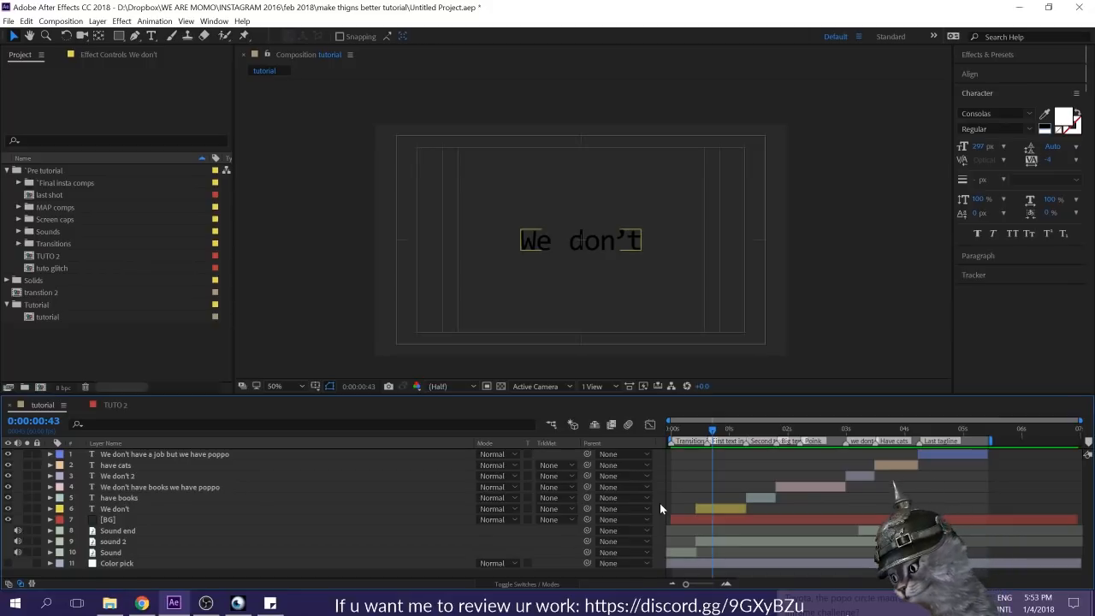
Step: Create a null object in the tutorial composition and place it directly below the "We don't" layer
{"action": "right_click", "coordinate": [330, 242]}
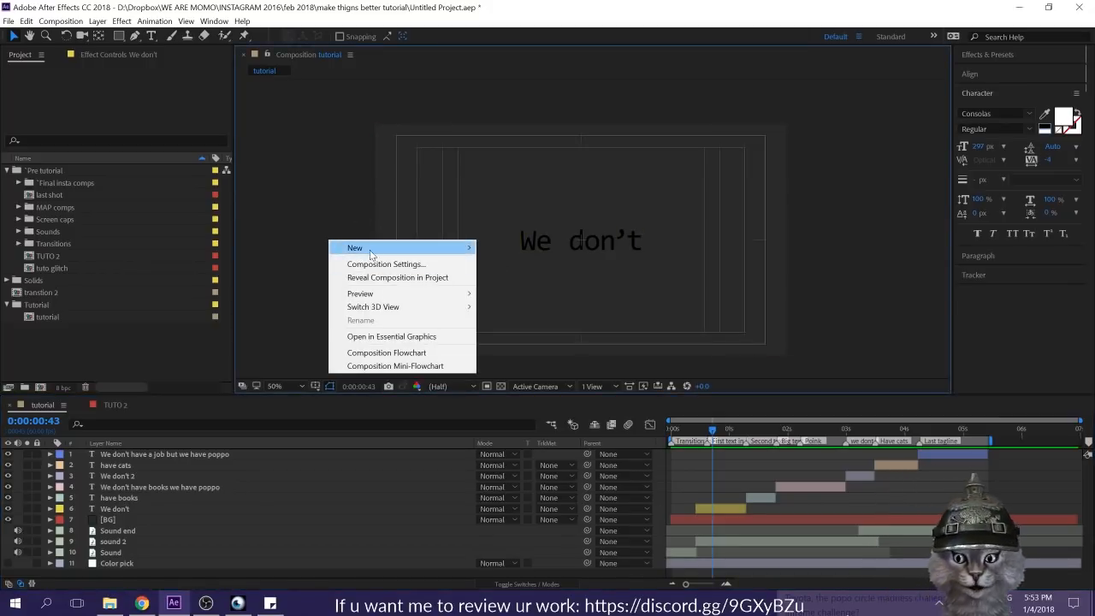
{"action": "mouse_move", "coordinate": [373, 250]}
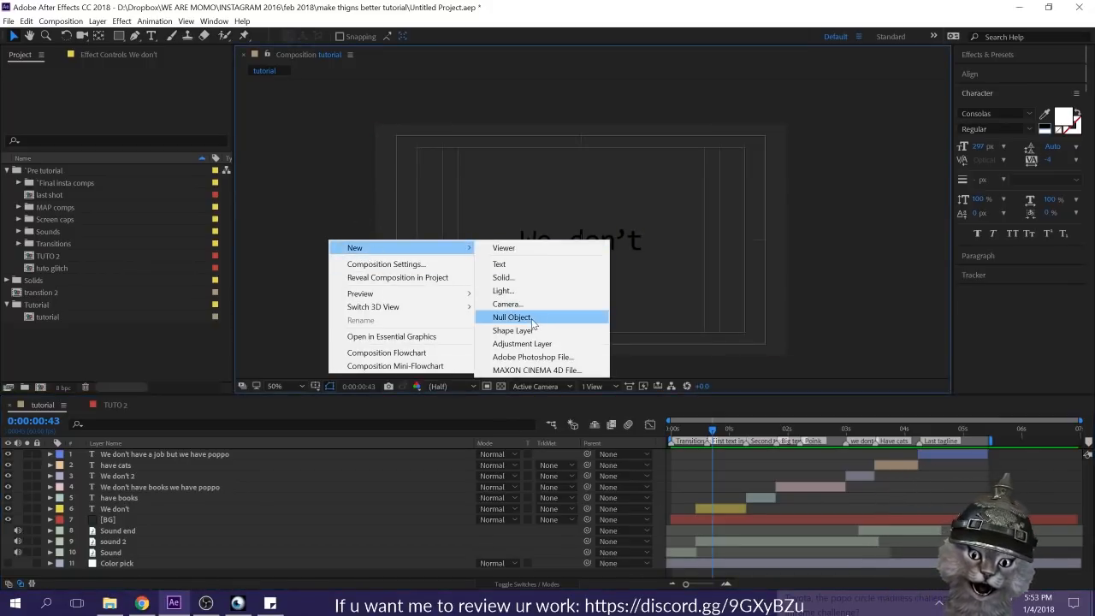
{"action": "left_click", "coordinate": [354, 512]}
{"action": "left_click", "coordinate": [98, 20]}
{"action": "mouse_move", "coordinate": [118, 38]}
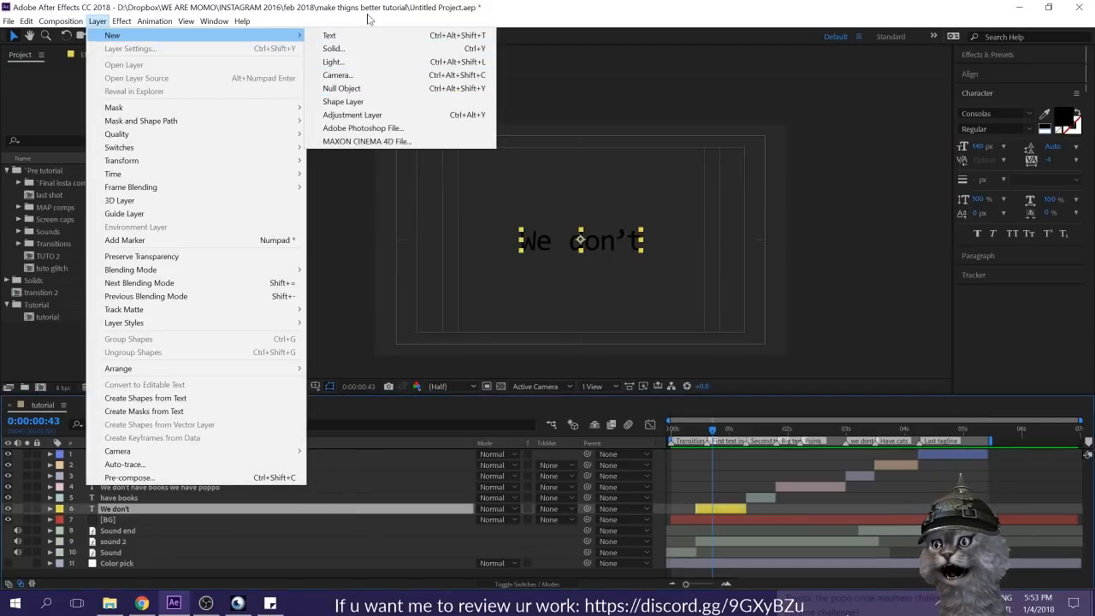
{"action": "left_click", "coordinate": [363, 88]}
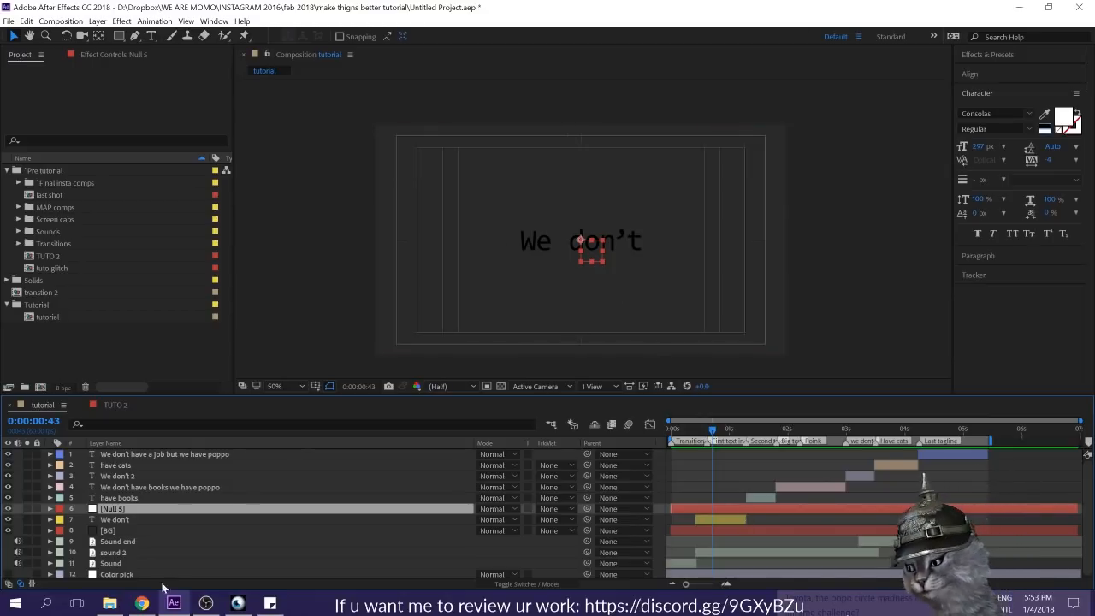
{"action": "left_click_drag", "start_coordinate": [354, 508], "coordinate": [355, 527]}
Step: Trim the null to the duration of the "We don't" layer, starting at 0:00:00:26 and ending at 0:00:01:17
{"action": "left_click", "coordinate": [710, 509]}
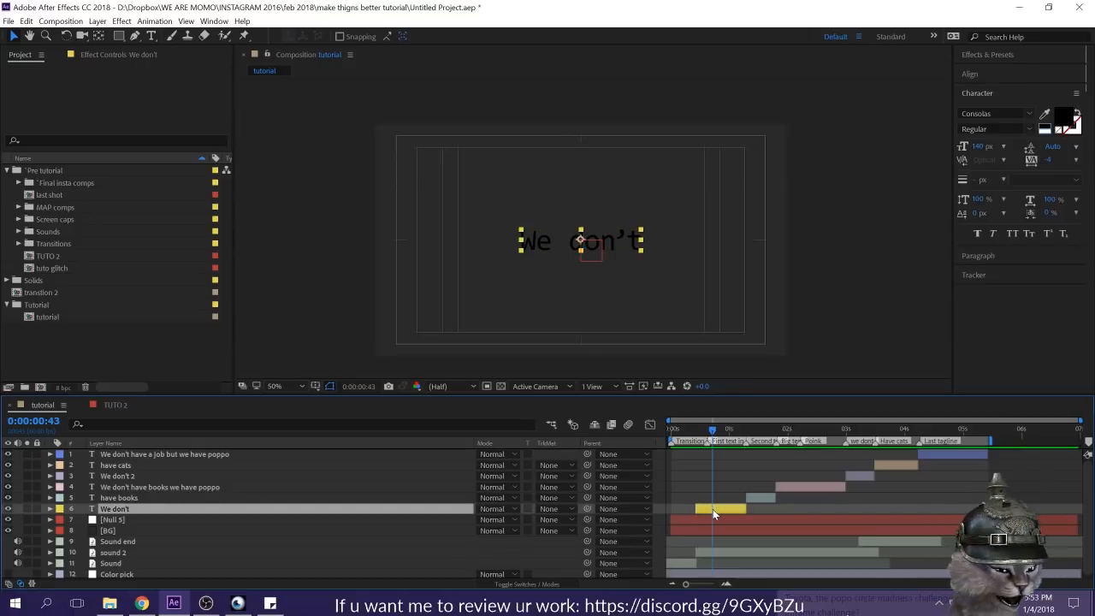
{"action": "double_click", "coordinate": [713, 509]}
{"action": "key", "text": "Escape"}
{"action": "key", "text": "i"}
{"action": "left_click", "coordinate": [712, 520]}
{"action": "left_click_drag", "start_coordinate": [675, 519], "coordinate": [692, 522]}
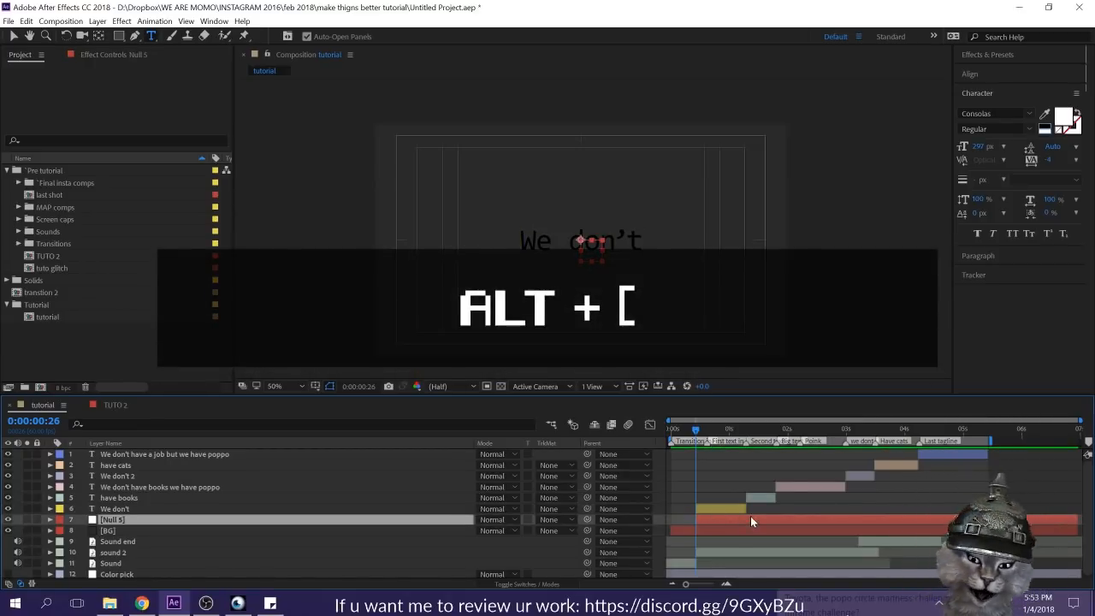
{"action": "left_click", "coordinate": [733, 509]}
{"action": "key", "text": "o"}
{"action": "left_click", "coordinate": [755, 519]}
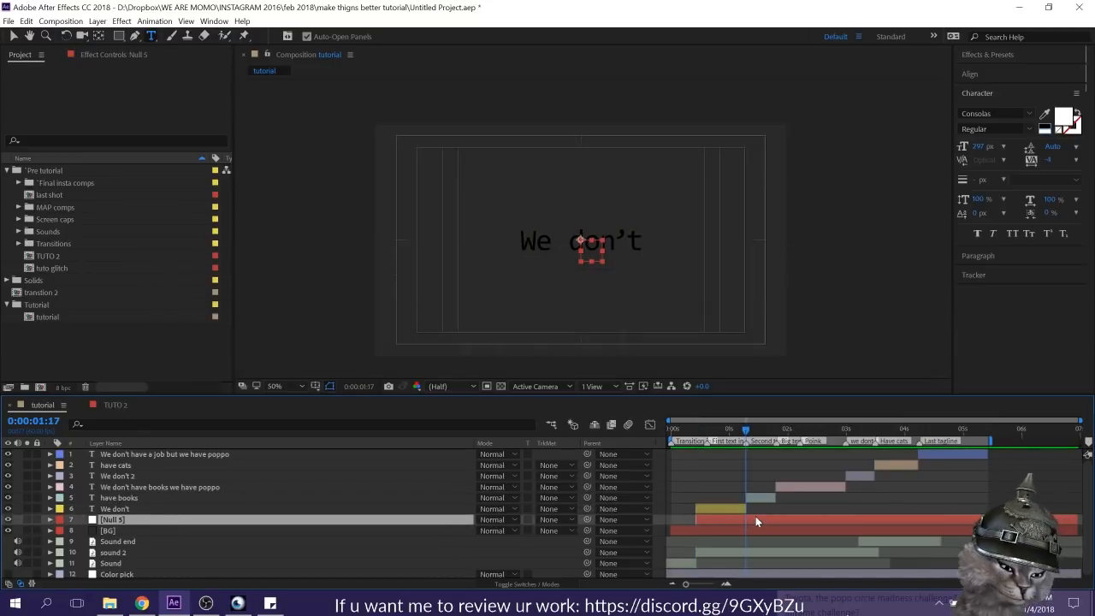
{"action": "key", "text": "alt+bracketright"}
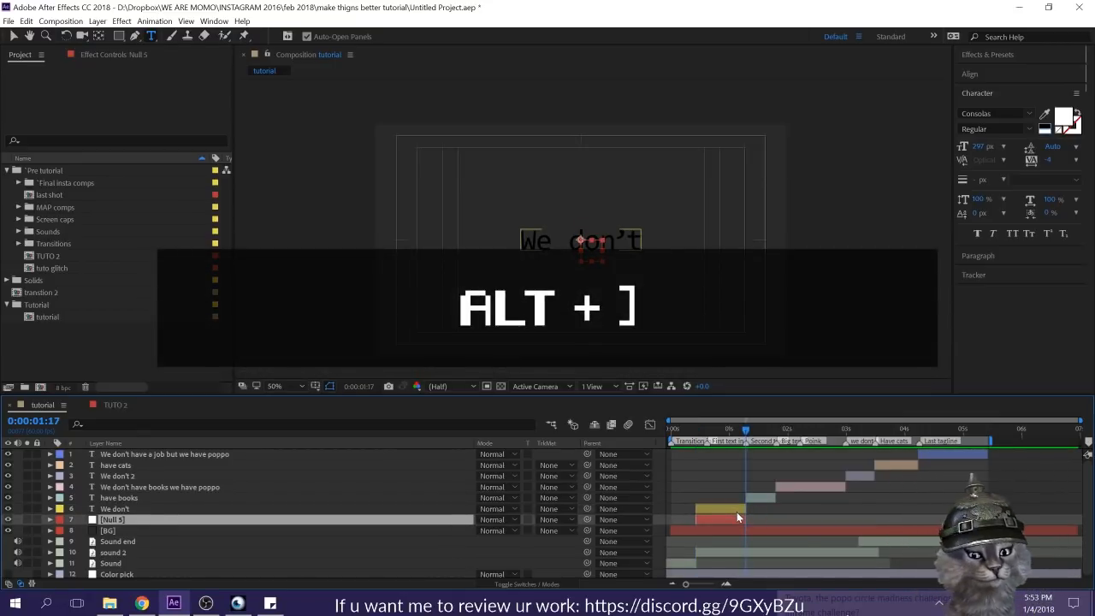
Step: Change the null layer's label colour to Yellow
{"action": "left_click", "coordinate": [59, 520]}
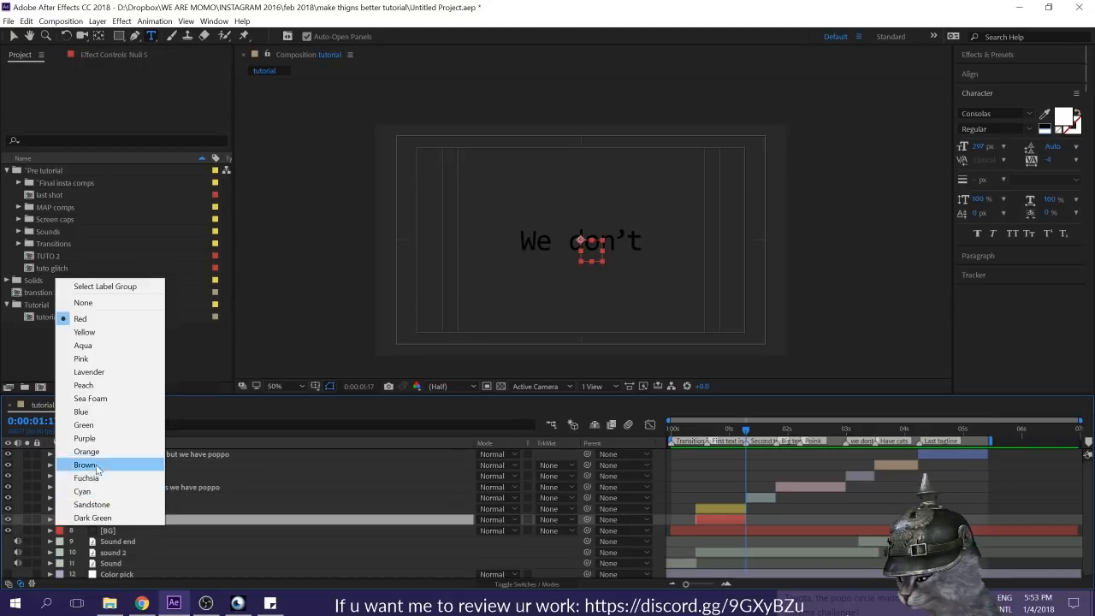
{"action": "left_click", "coordinate": [84, 331]}
{"action": "left_click", "coordinate": [795, 513]}
{"action": "left_click", "coordinate": [727, 520]}
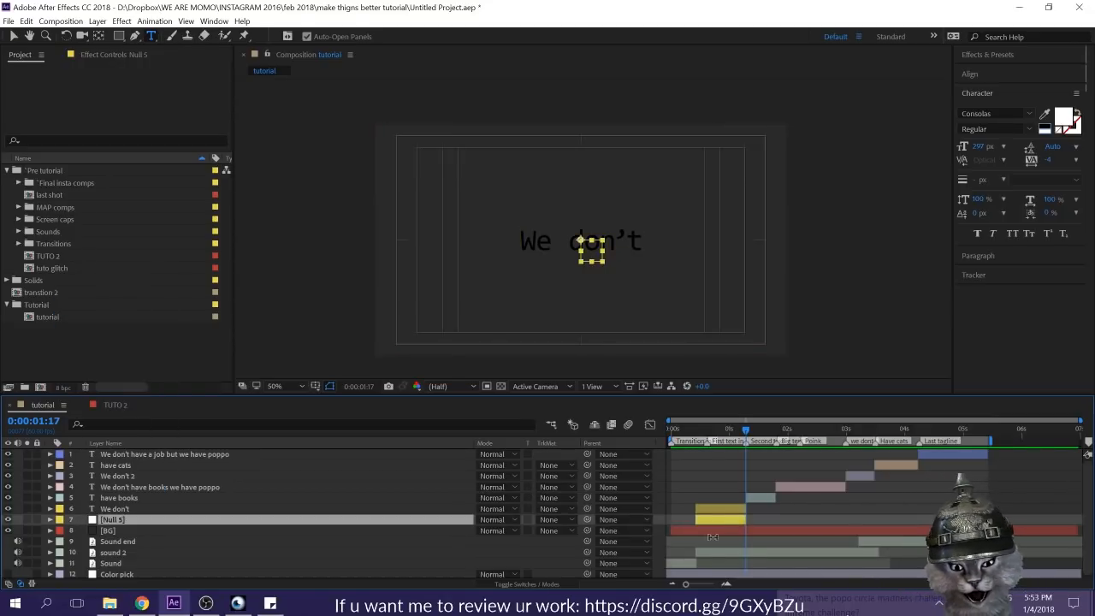
Step: Set a Position keyframe on the null at 0:00:01:09, keeping it at the centre of the frame
{"action": "left_click", "coordinate": [698, 588]}
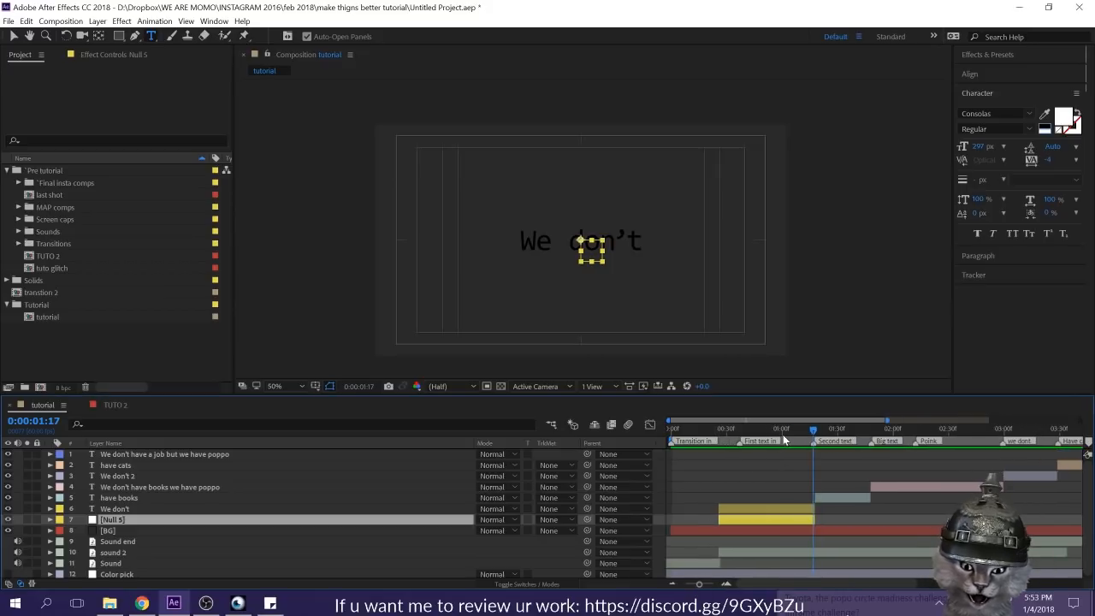
{"action": "left_click", "coordinate": [794, 436]}
{"action": "left_click", "coordinate": [797, 436]}
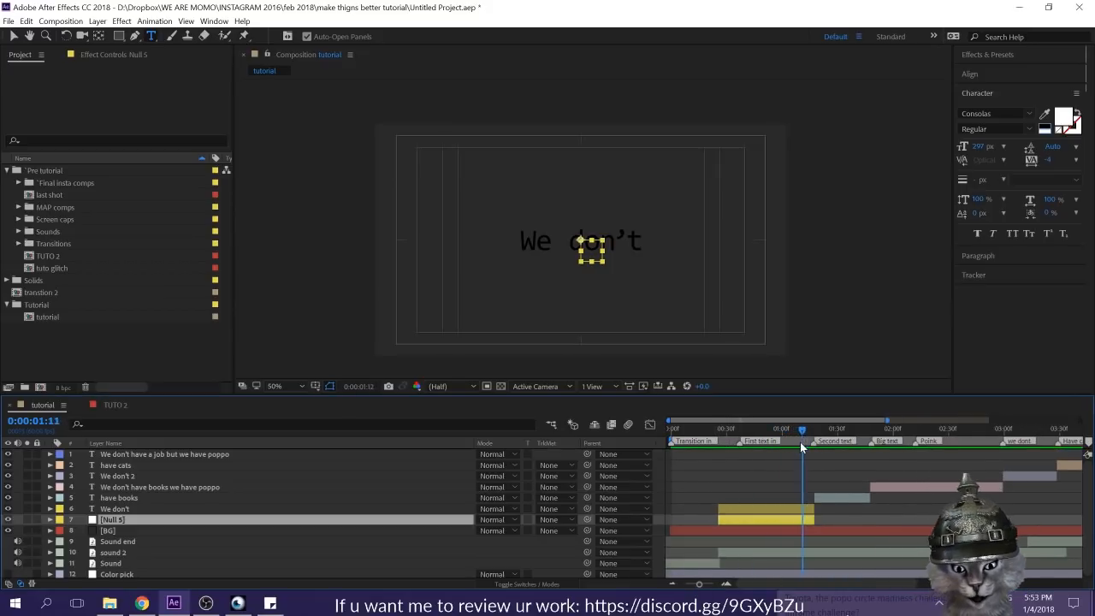
{"action": "key", "text": "p"}
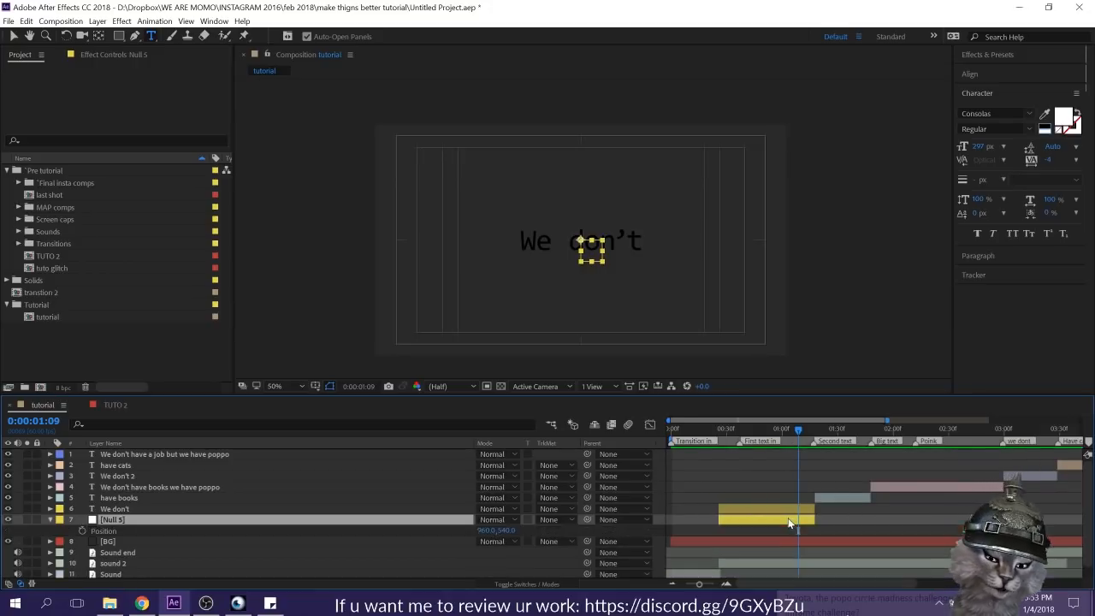
{"action": "left_click", "coordinate": [82, 531]}
Step: Move the null horizontally left to about 618, 540 at 0:00:00:26 to create its starting Position keyframe
{"action": "left_click", "coordinate": [729, 430]}
{"action": "left_click_drag", "start_coordinate": [730, 429], "coordinate": [717, 424]}
{"action": "key", "text": "v"}
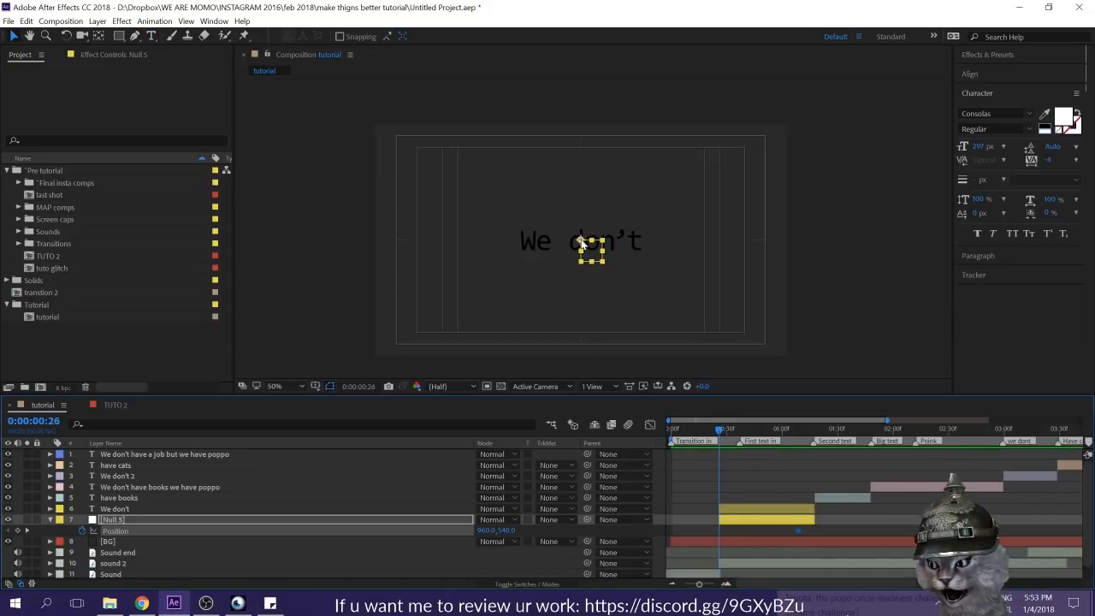
{"action": "left_click_drag", "start_coordinate": [580, 248], "coordinate": [507, 243]}
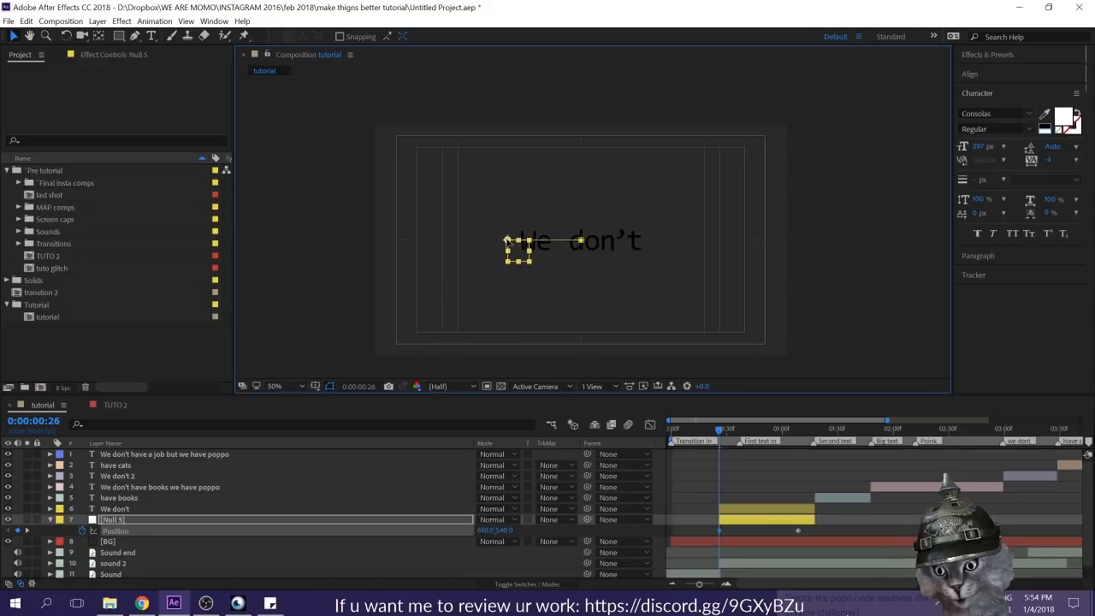
Step: Apply Easy Ease to both null Position keyframes and shape the speed graph to peak early with a long slowdown
{"action": "left_click", "coordinate": [813, 532]}
{"action": "left_click_drag", "start_coordinate": [813, 532], "coordinate": [641, 547]}
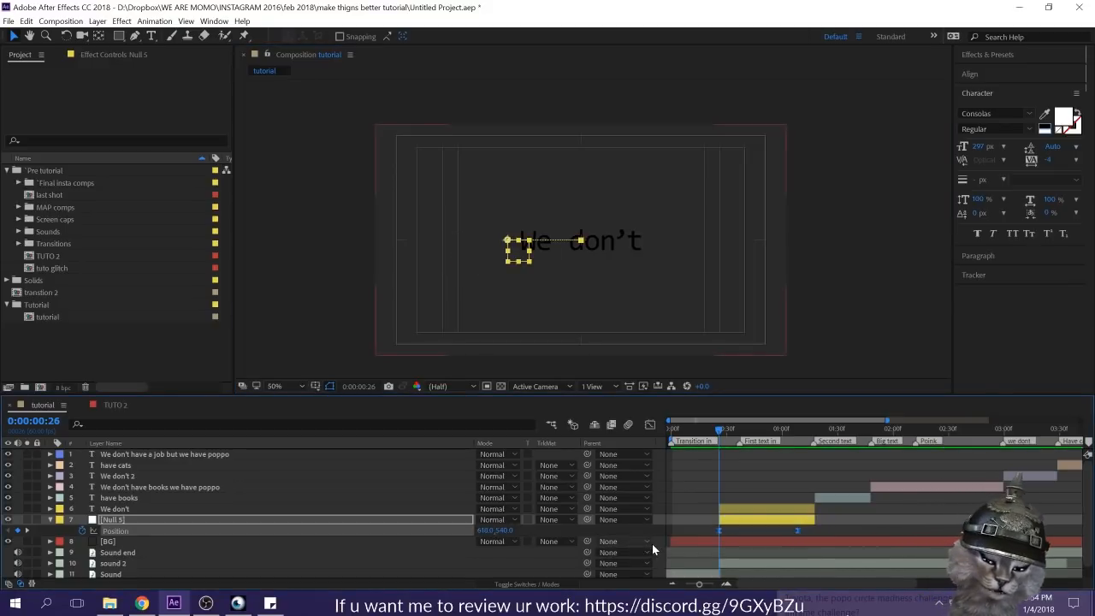
{"action": "left_click", "coordinate": [650, 425]}
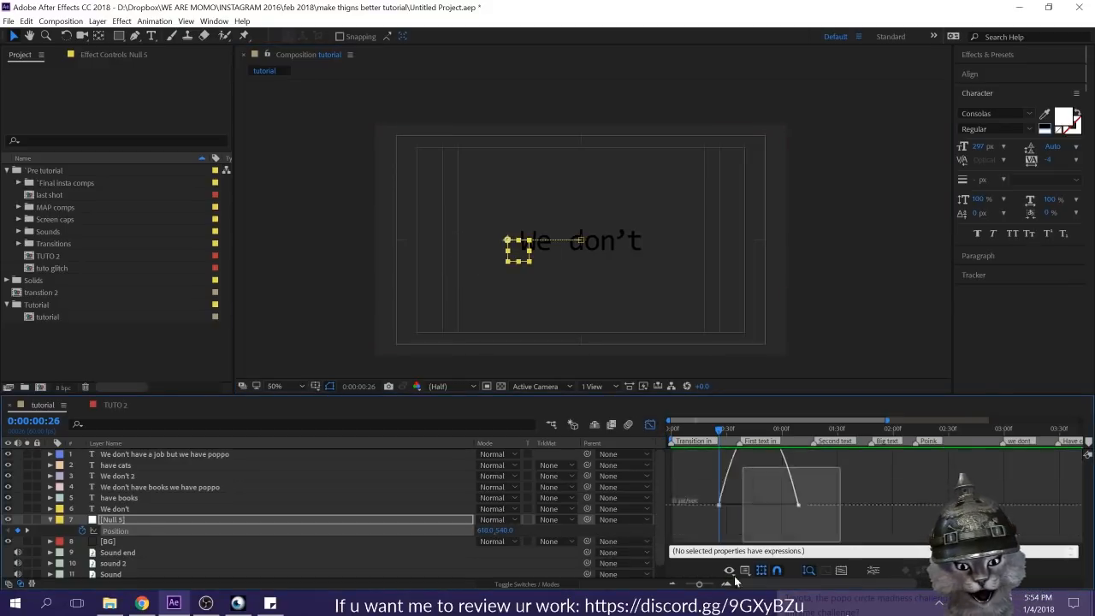
{"action": "left_click_drag", "start_coordinate": [785, 538], "coordinate": [758, 537]}
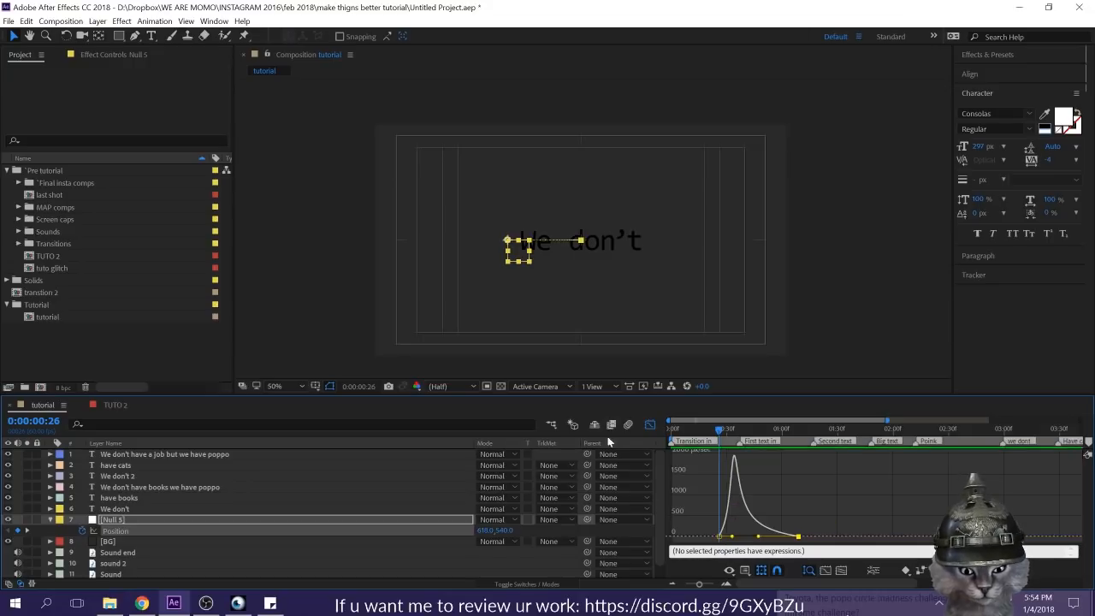
{"action": "left_click", "coordinate": [651, 427]}
Step: Play the composition from the start and scrub to 0:00:01:13 to review the null's motion against the text
{"action": "left_click", "coordinate": [768, 468]}
{"action": "key", "text": "Home"}
{"action": "key", "text": "space"}
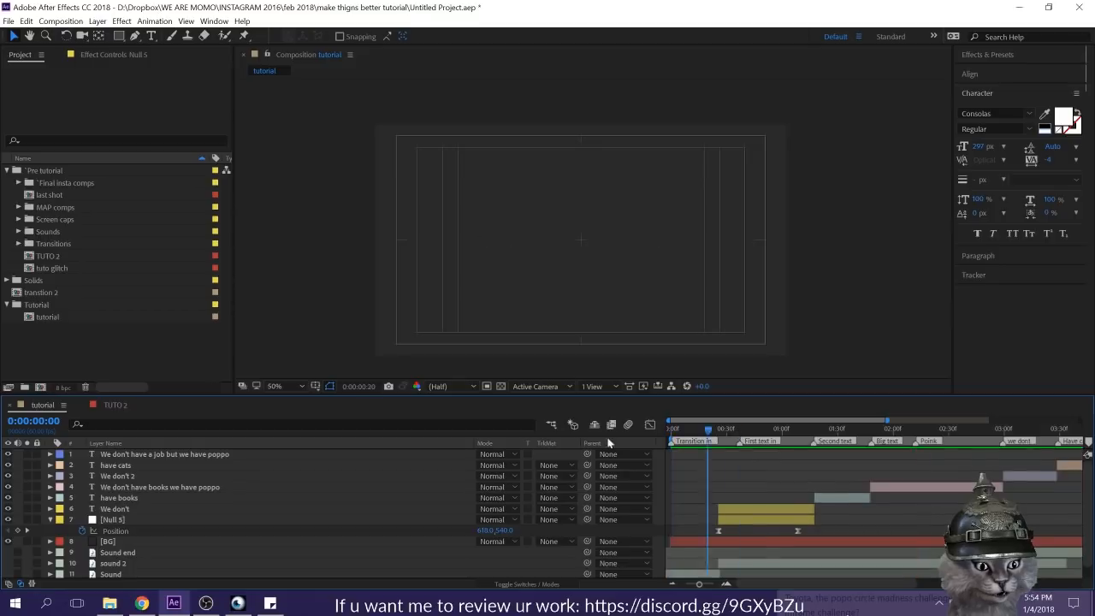
{"action": "left_click_drag", "start_coordinate": [739, 429], "coordinate": [806, 440]}
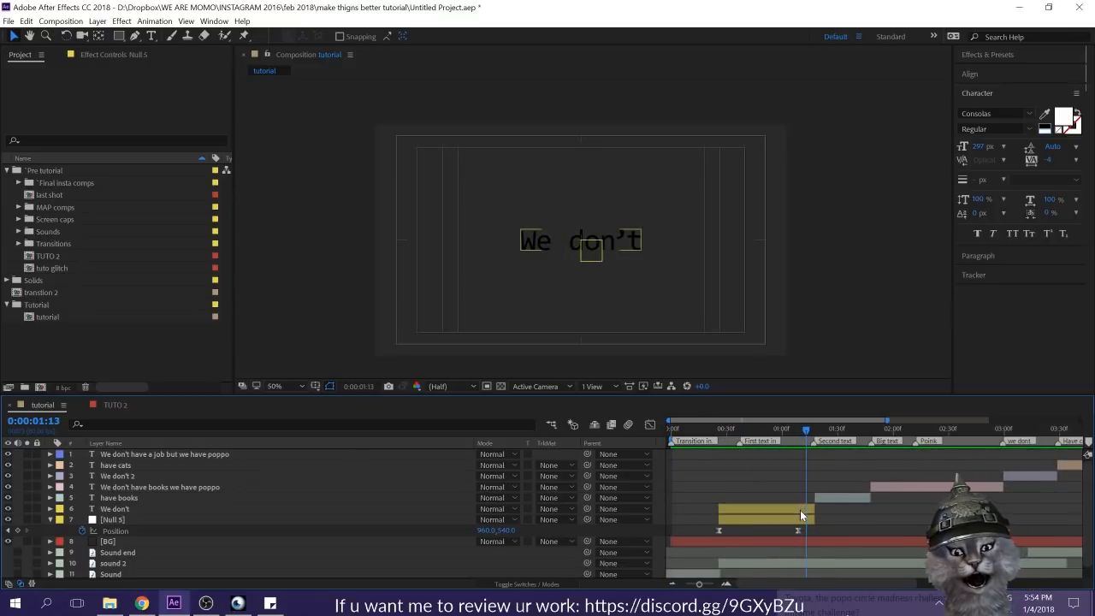
Step: Parent the "We don't" text layer to the Null 5 layer
{"action": "left_click", "coordinate": [800, 510]}
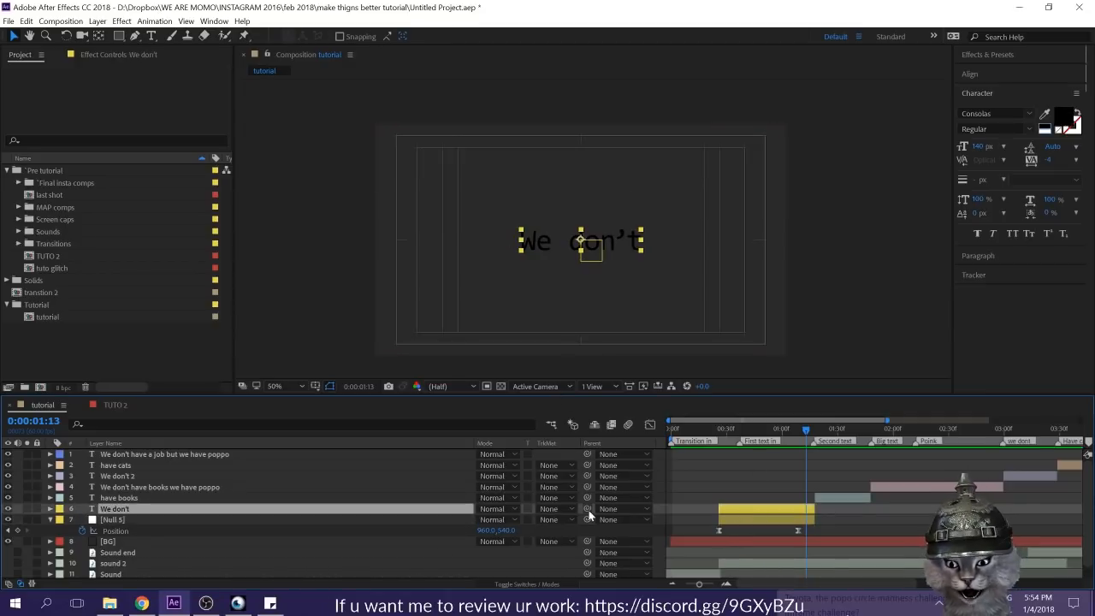
{"action": "left_click_drag", "start_coordinate": [556, 514], "coordinate": [588, 509]}
{"action": "left_click", "coordinate": [618, 510]}
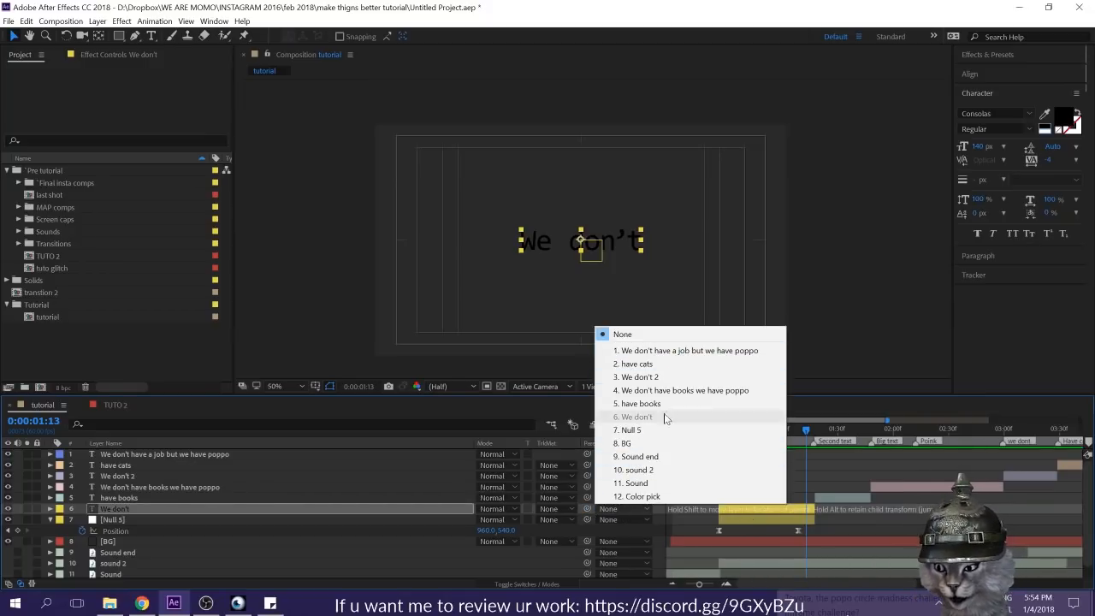
{"action": "left_click", "coordinate": [727, 429]}
Step: Rename the Null 5 layer as "Post"
{"action": "left_click", "coordinate": [181, 520]}
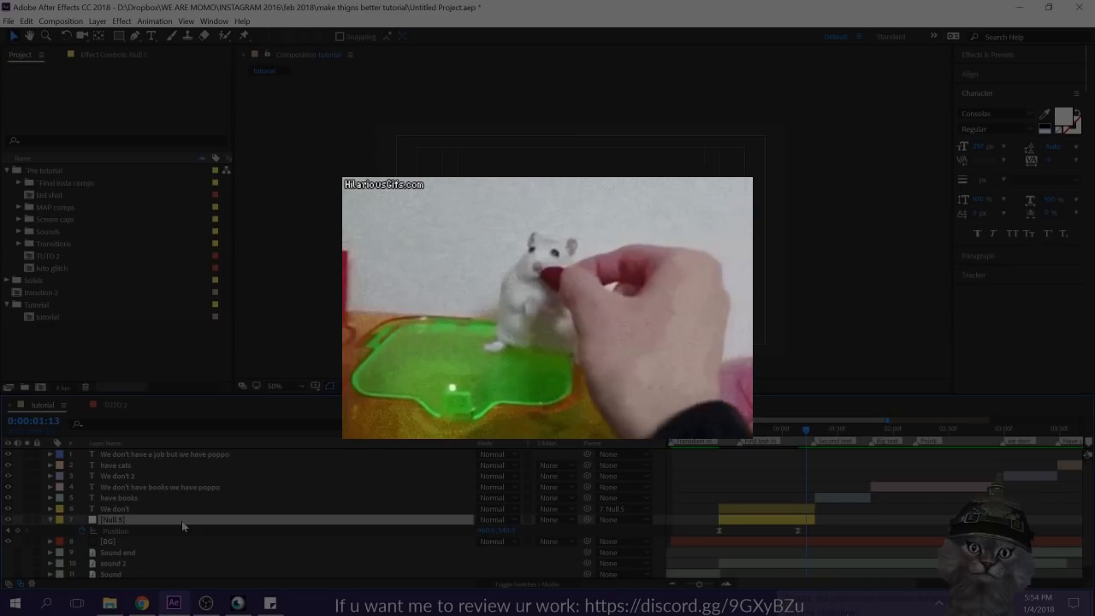
{"action": "key", "text": "Return"}
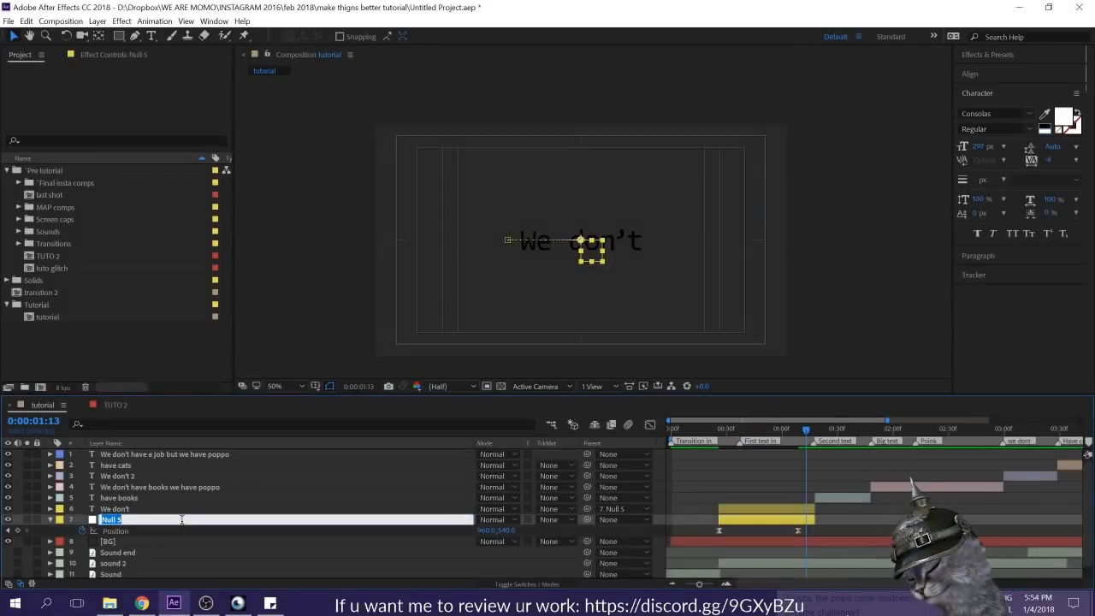
{"action": "key", "text": "BackSpace"}
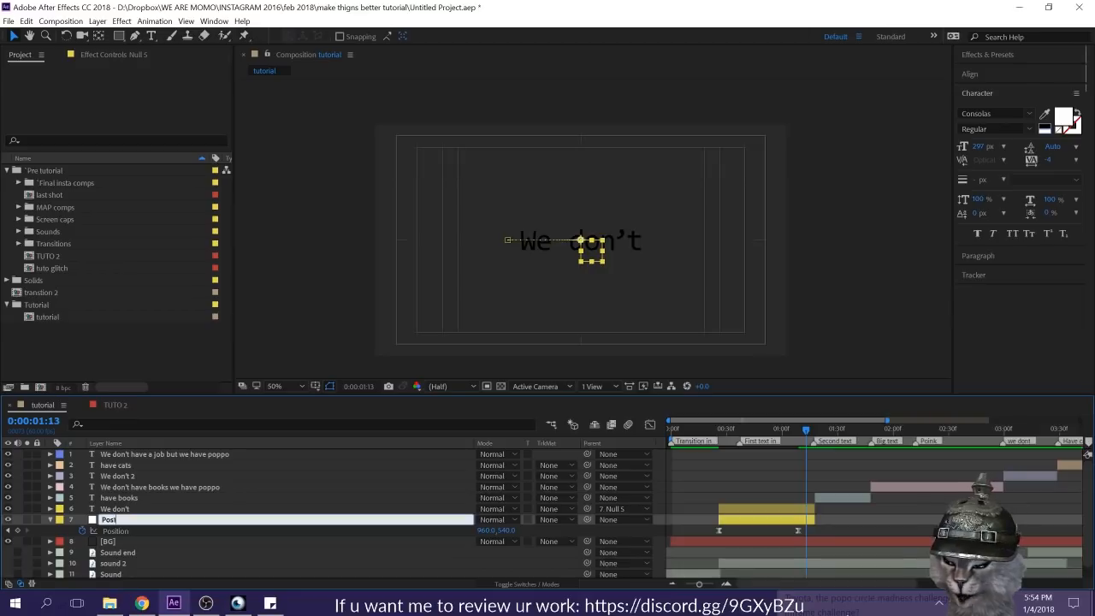
{"action": "type", "text": "t"}
{"action": "key", "text": "Return"}
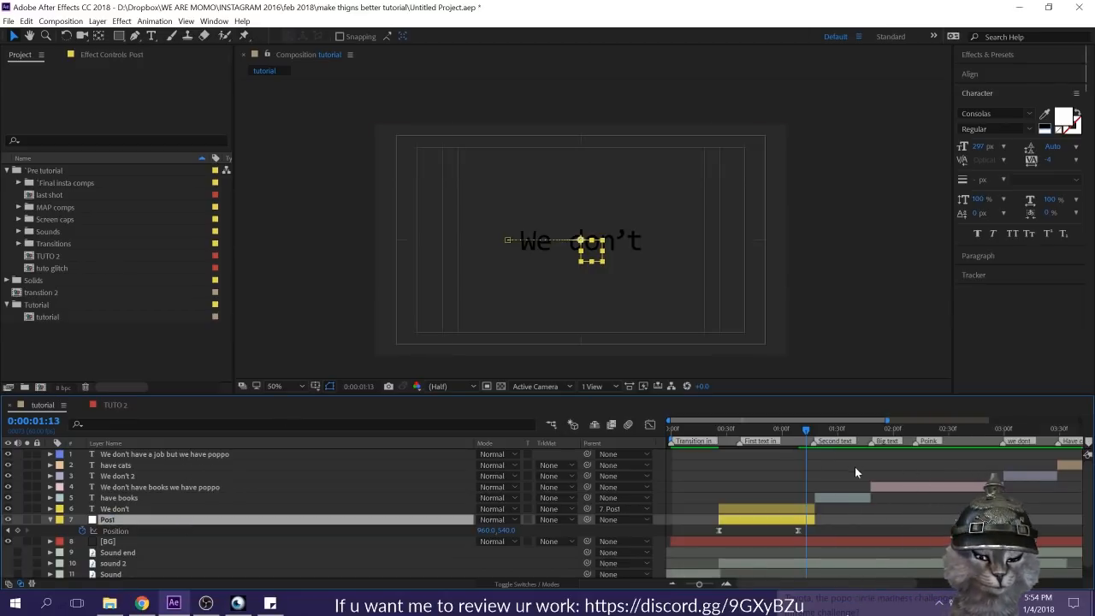
Step: Enable audio on the Sound end, sound 2 and Sound layers and lower their Audio Levels to -18 dB
{"action": "left_click_drag", "start_coordinate": [806, 429], "coordinate": [521, 430]}
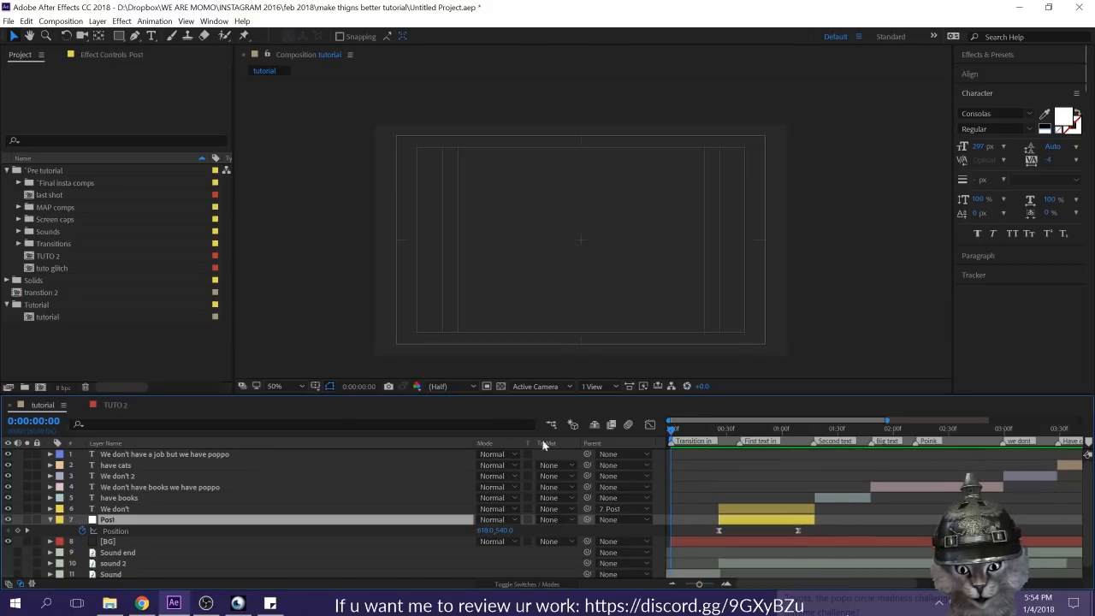
{"action": "left_click", "coordinate": [50, 520]}
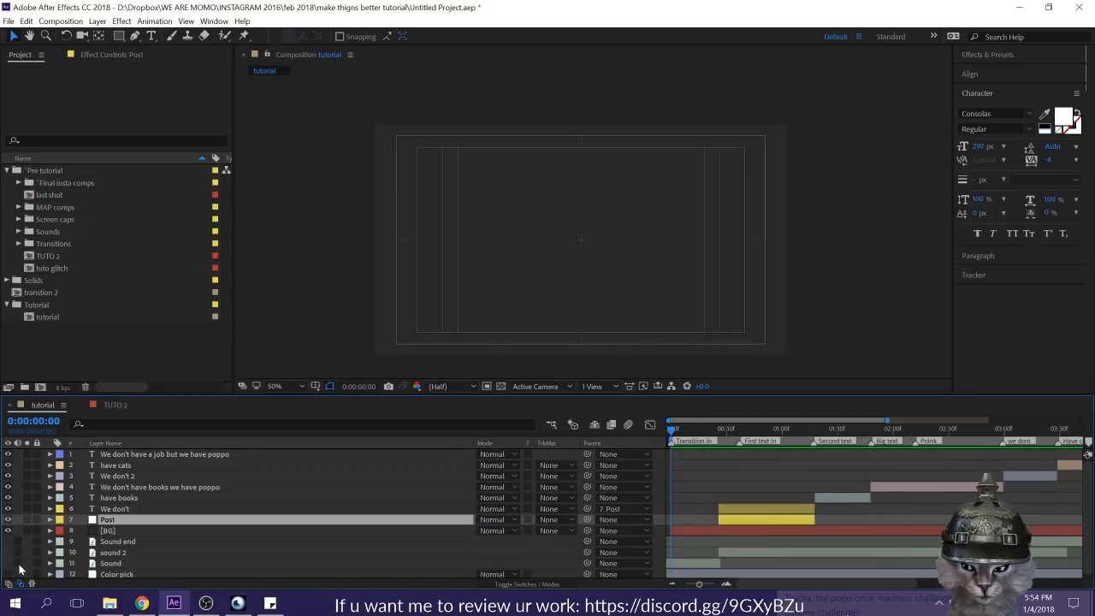
{"action": "left_click", "coordinate": [134, 541]}
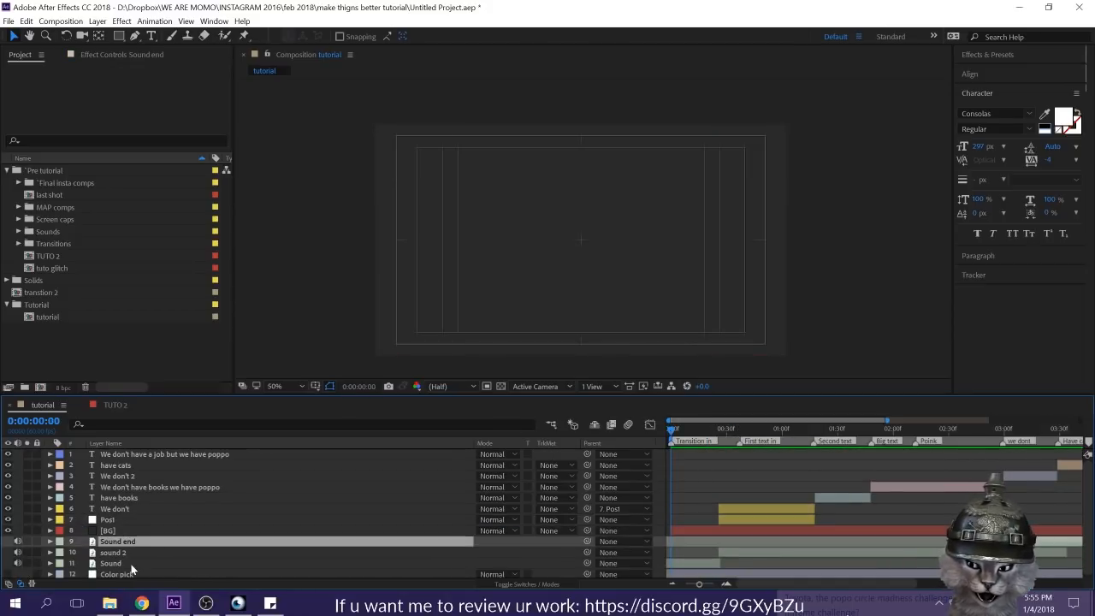
{"action": "key", "text": "l"}
{"action": "key", "text": "l"}
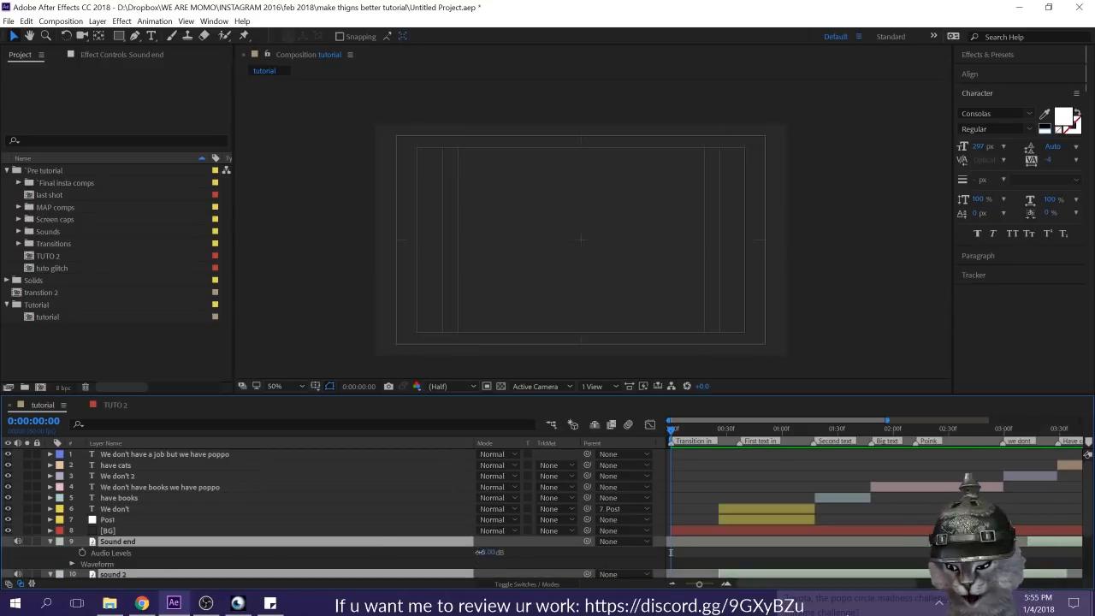
{"action": "left_click_drag", "start_coordinate": [482, 552], "coordinate": [435, 551]}
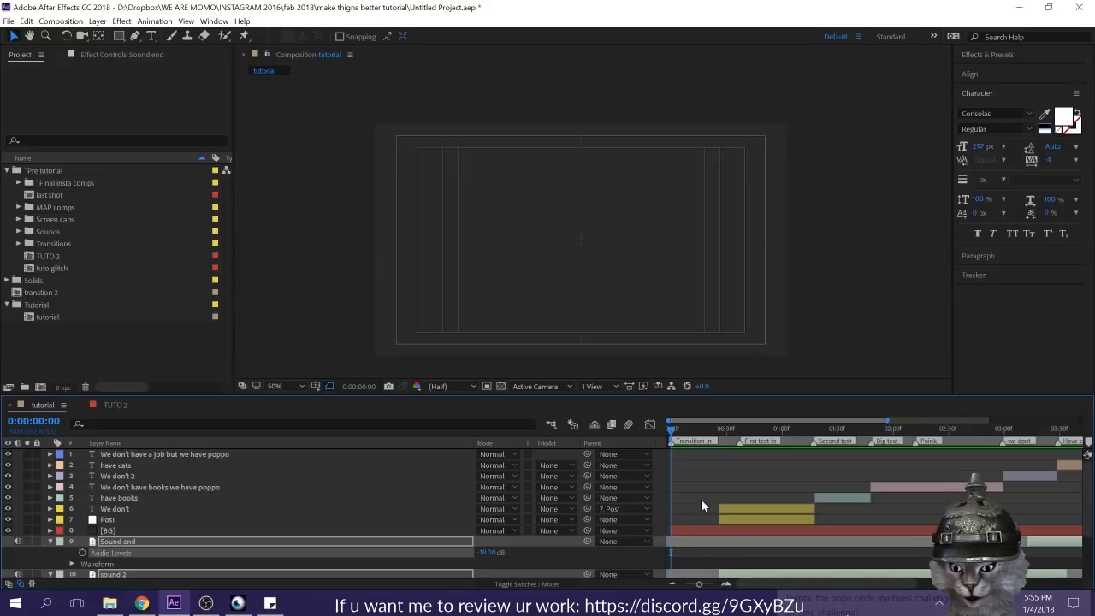
Step: Play the composition from the start to review the text motion against the quieter sound
{"action": "left_click", "coordinate": [702, 500]}
{"action": "key", "text": "space"}
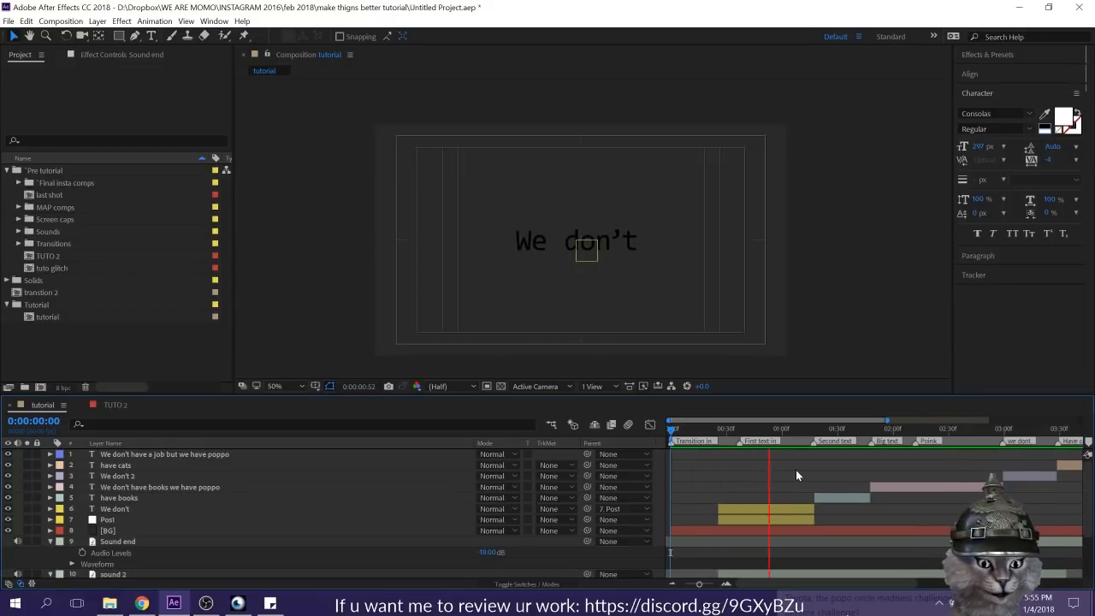
{"action": "key", "text": "space"}
{"action": "key", "text": "space"}
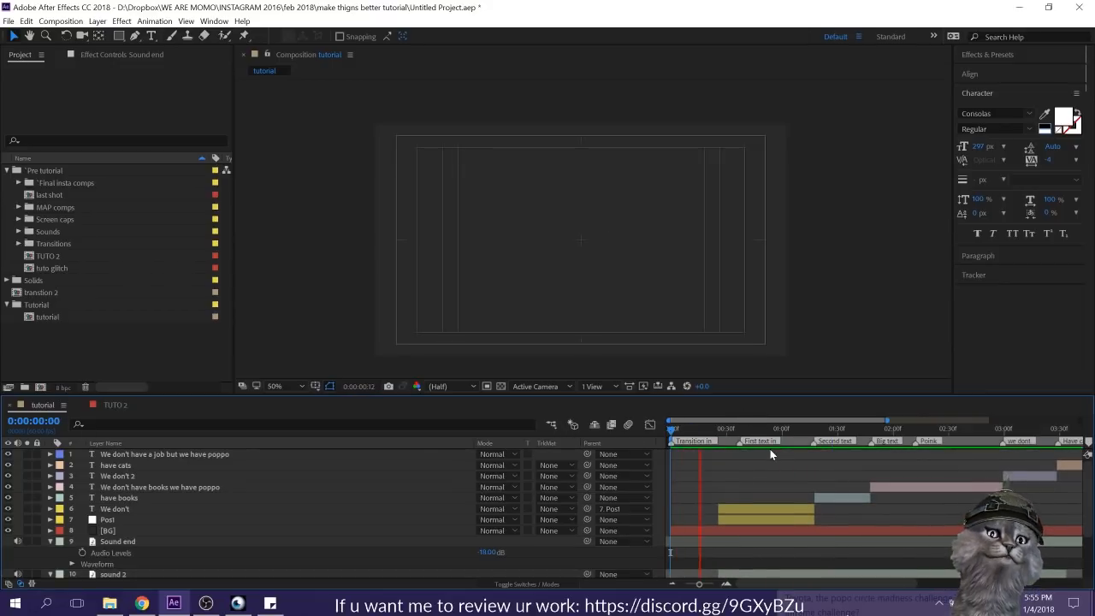
{"action": "key", "text": "space"}
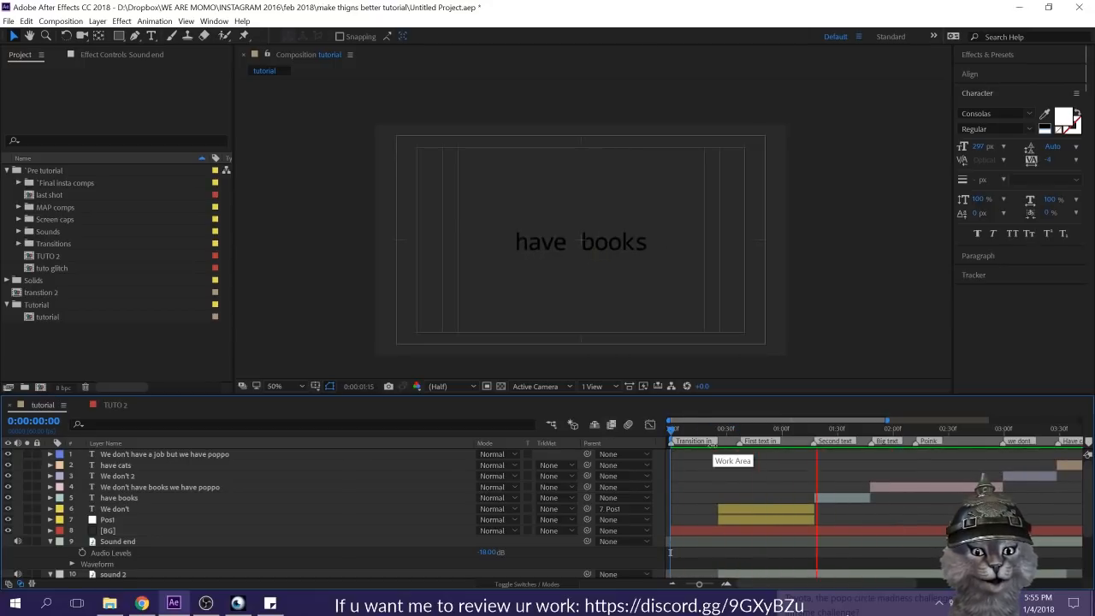
{"action": "key", "text": "space"}
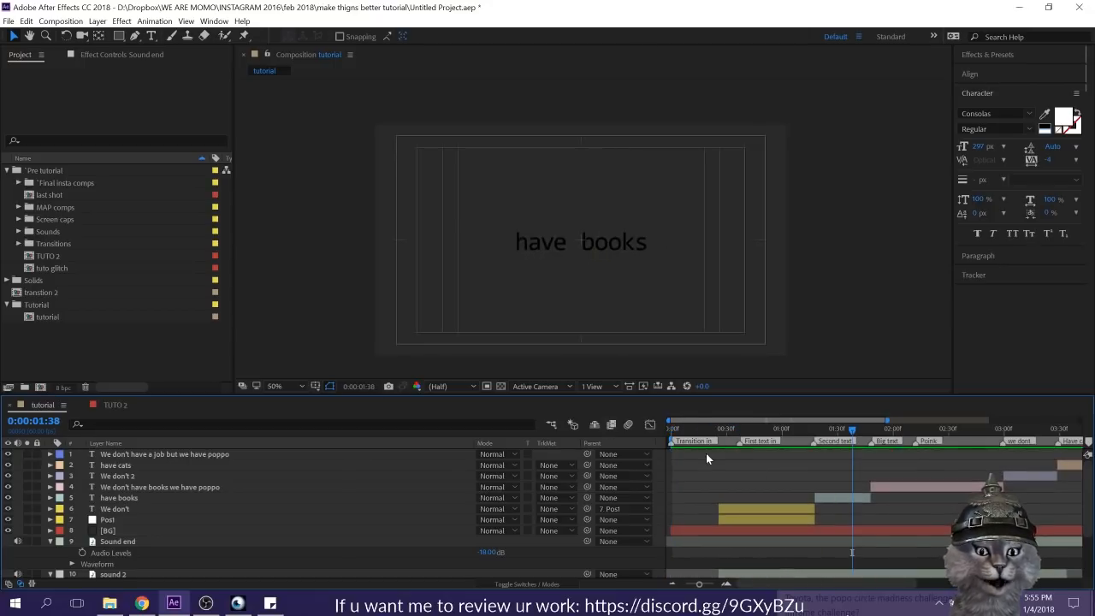
Step: Collapse the sound layers' audio properties and expand the "We don't" layer's properties at its in point, 0:00:00:26
{"action": "left_click", "coordinate": [49, 542]}
{"action": "left_click", "coordinate": [50, 551]}
{"action": "left_click", "coordinate": [50, 552]}
{"action": "left_click", "coordinate": [50, 563]}
{"action": "left_click", "coordinate": [116, 509]}
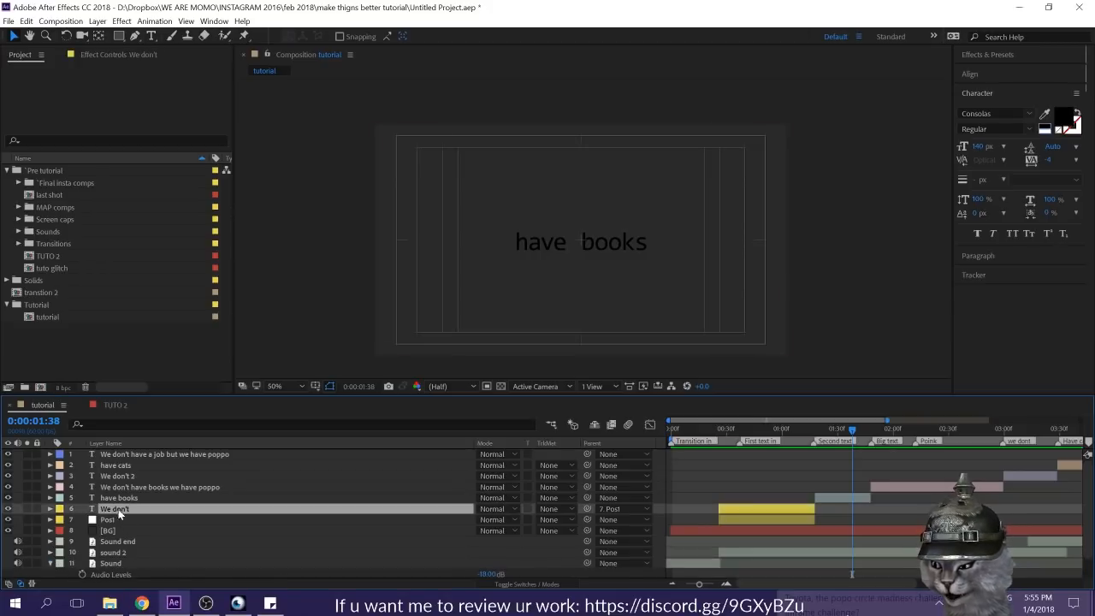
{"action": "key", "text": "i"}
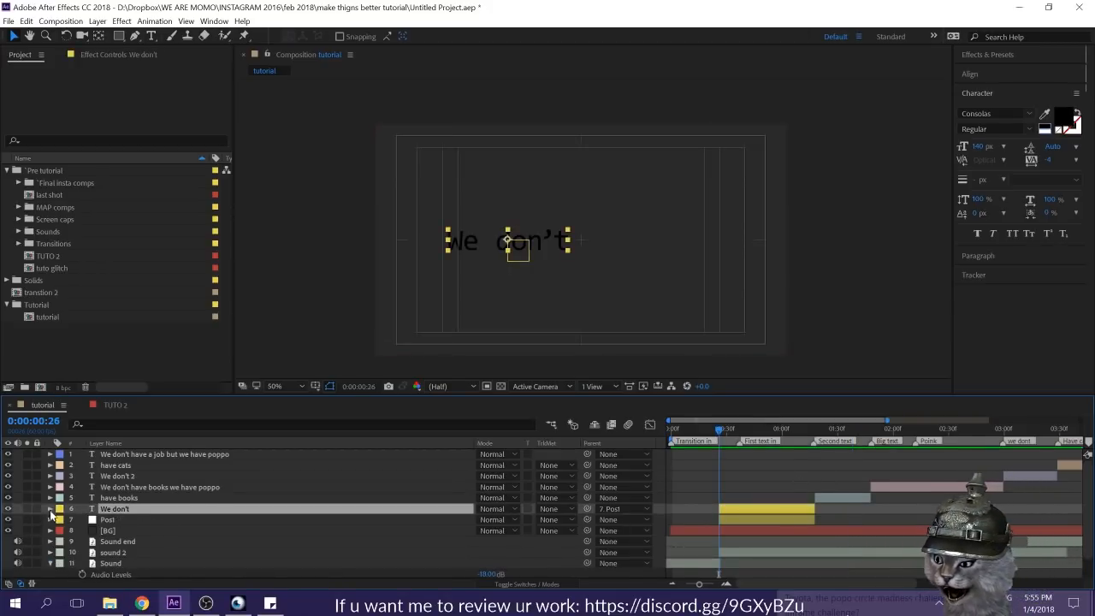
{"action": "left_click", "coordinate": [50, 509]}
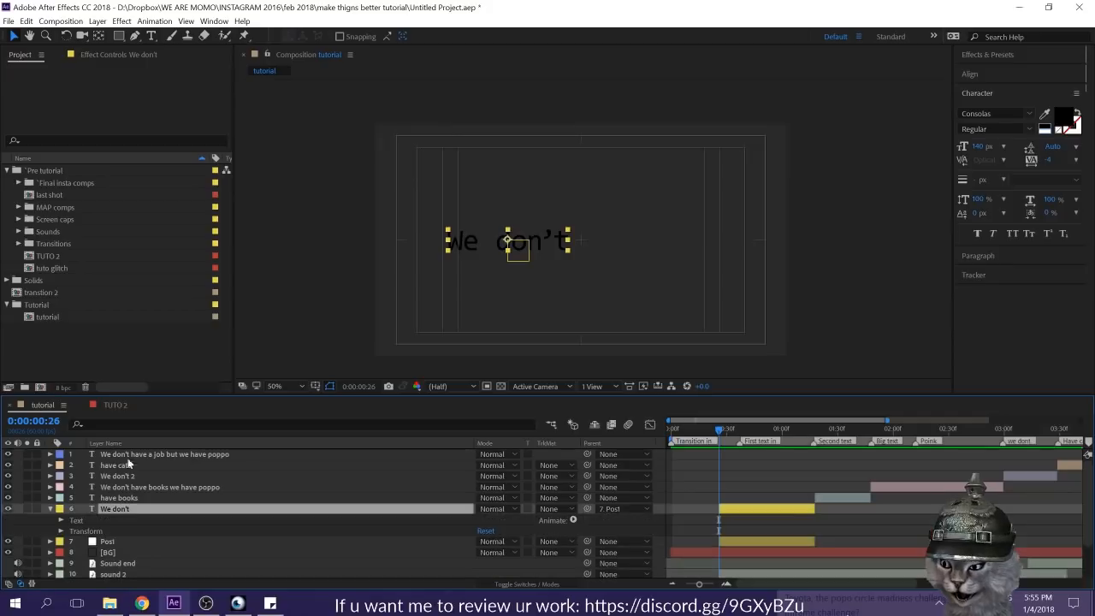
Step: Examine the finished "we don't" text reveal in the TUTO 2 composition up to 0:00:01:12, then return to the tutorial composition
{"action": "left_click", "coordinate": [116, 407]}
{"action": "left_click_drag", "start_coordinate": [698, 431], "coordinate": [745, 438]}
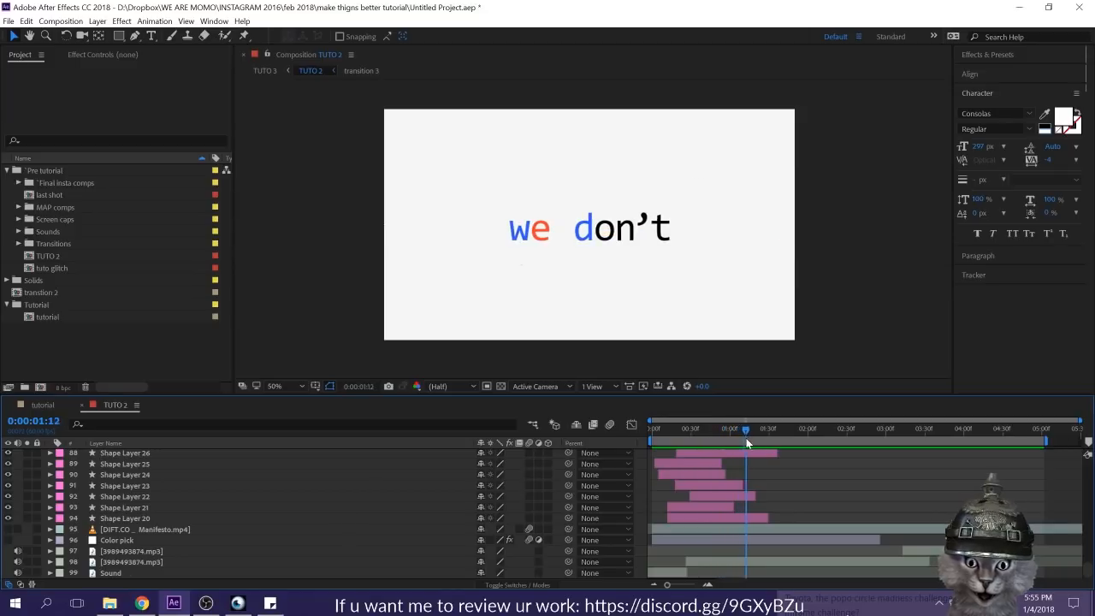
{"action": "left_click", "coordinate": [37, 407]}
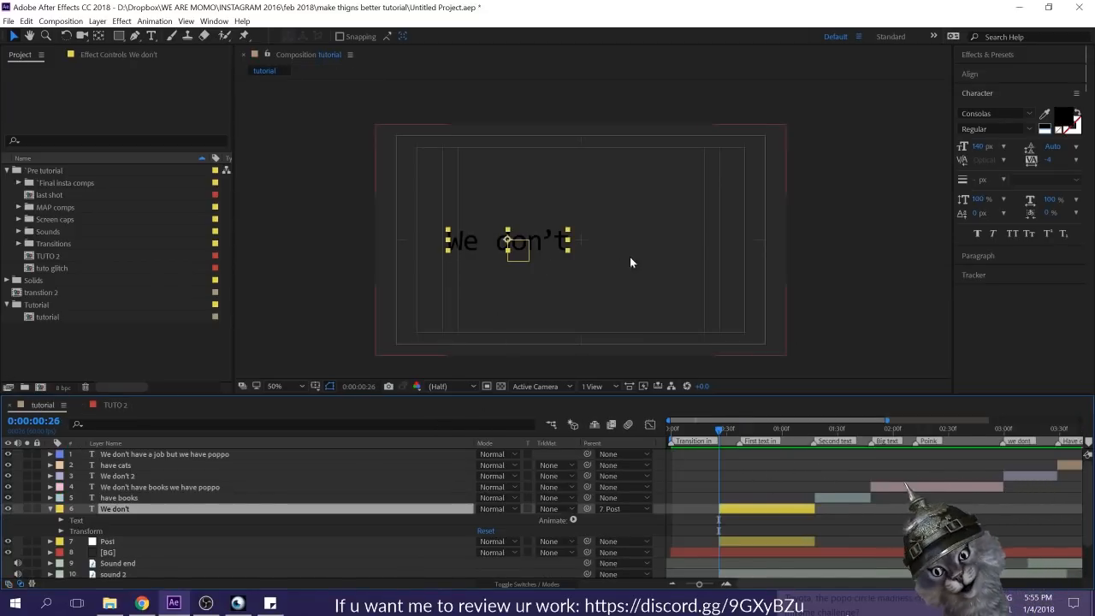
Step: Add an Opacity text animator to the "We don't" layer and set its Opacity to 0%
{"action": "left_click", "coordinate": [572, 519]}
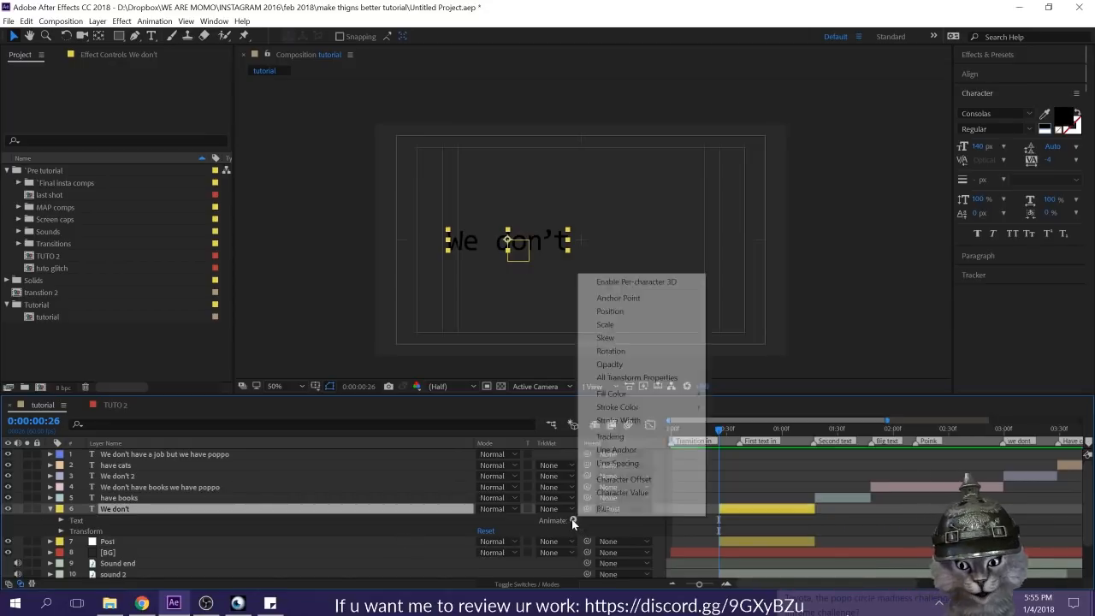
{"action": "left_click", "coordinate": [661, 364]}
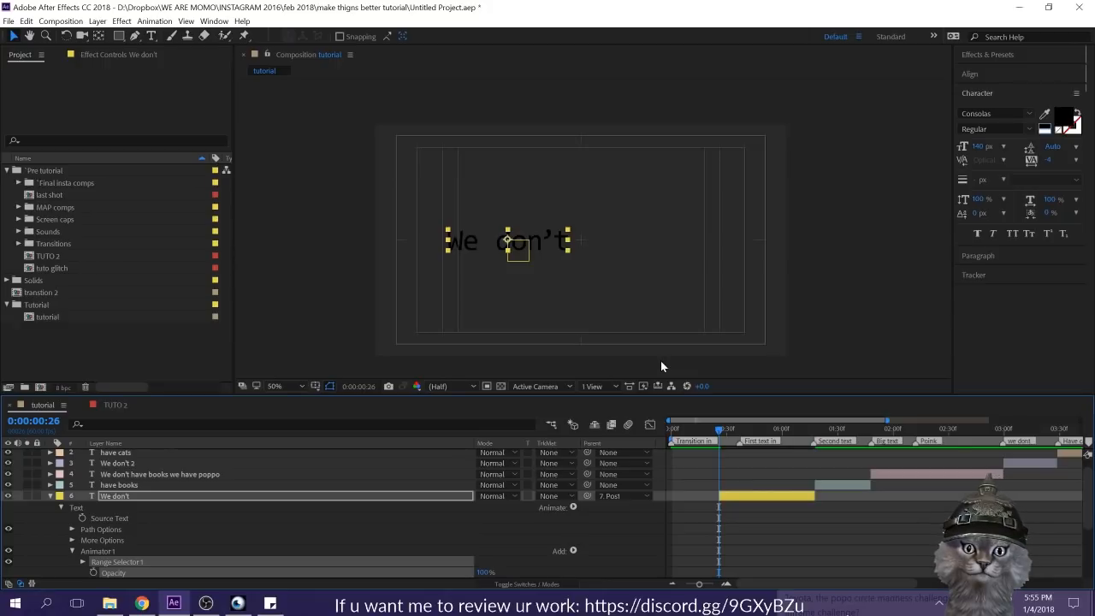
{"action": "scroll", "coordinate": [529, 521], "scroll_direction": "down", "scroll_amount": 3}
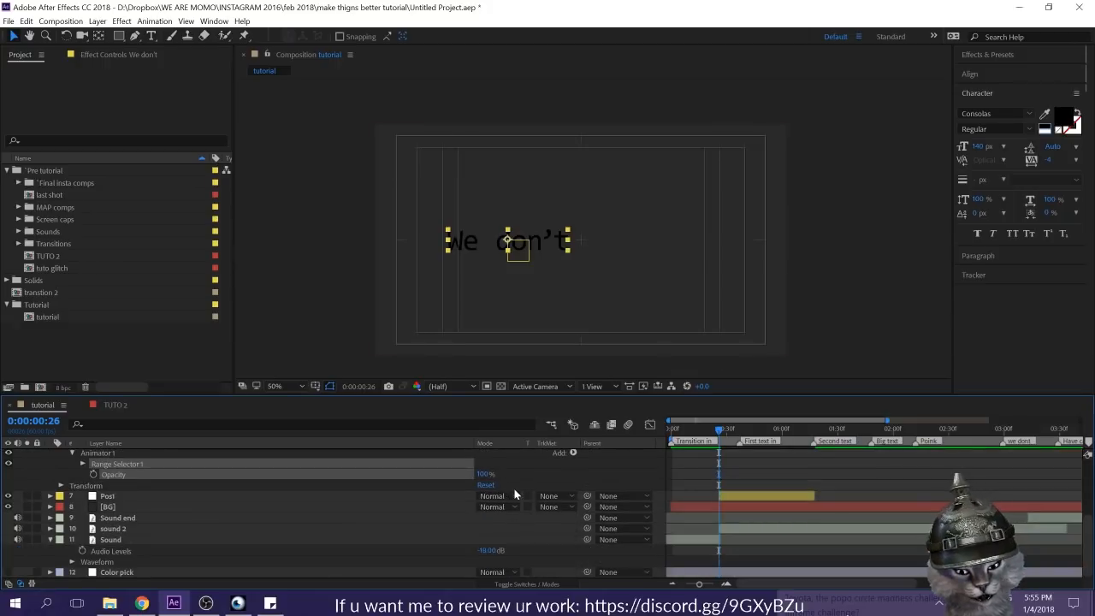
{"action": "left_click_drag", "start_coordinate": [484, 539], "coordinate": [315, 528]}
{"action": "left_click", "coordinate": [485, 532]}
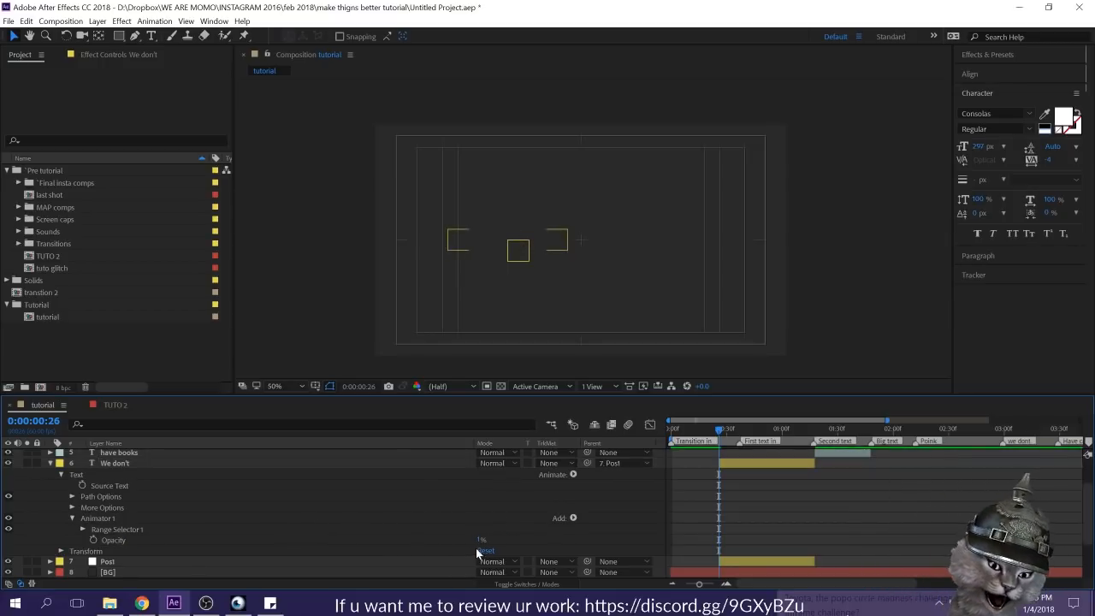
{"action": "left_click_drag", "start_coordinate": [482, 540], "coordinate": [476, 540]}
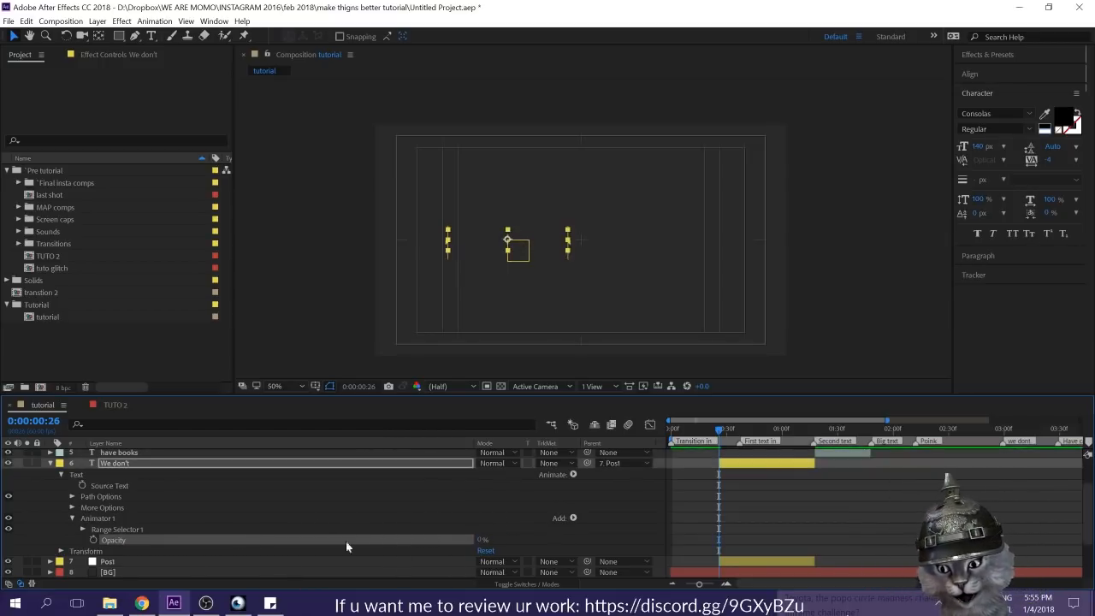
Step: Test the End value of Range Selector 1, return it to 100% and keyframe it at 0:00:00:26
{"action": "left_click", "coordinate": [83, 530]}
{"action": "scroll", "coordinate": [278, 523], "scroll_direction": "down", "scroll_amount": 1}
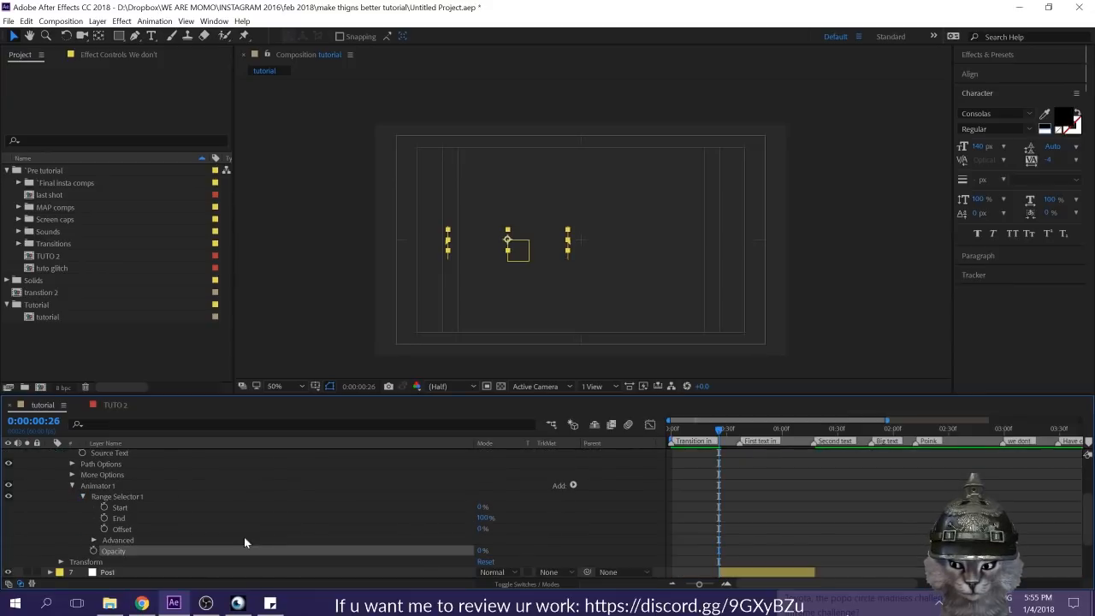
{"action": "left_click_drag", "start_coordinate": [482, 517], "coordinate": [363, 513]}
{"action": "scroll", "coordinate": [743, 502], "scroll_direction": "up", "scroll_amount": 2}
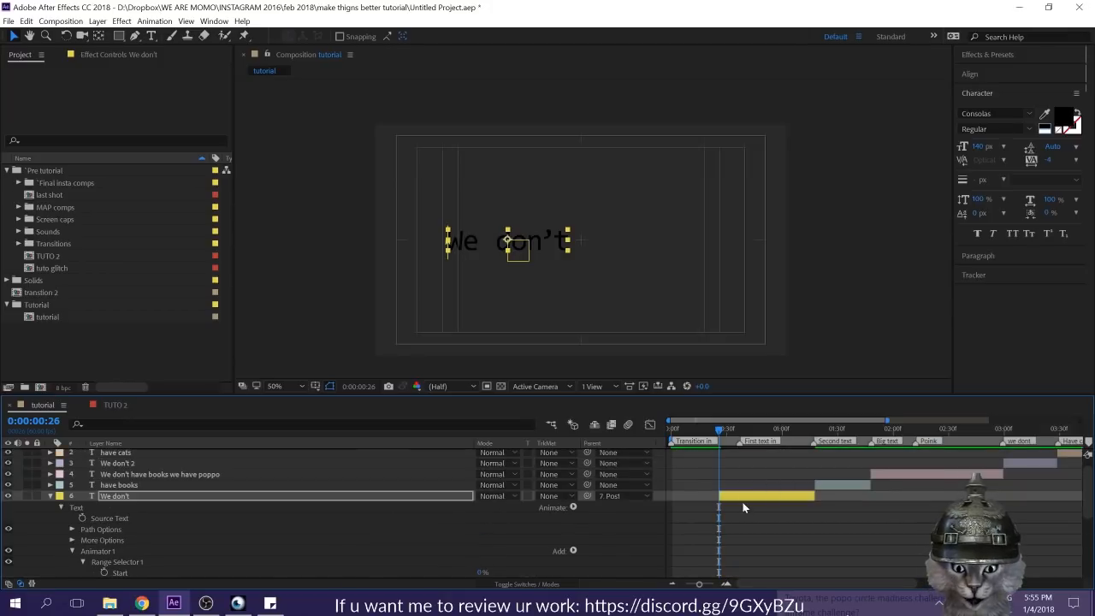
{"action": "scroll", "coordinate": [542, 545], "scroll_direction": "down", "scroll_amount": 1}
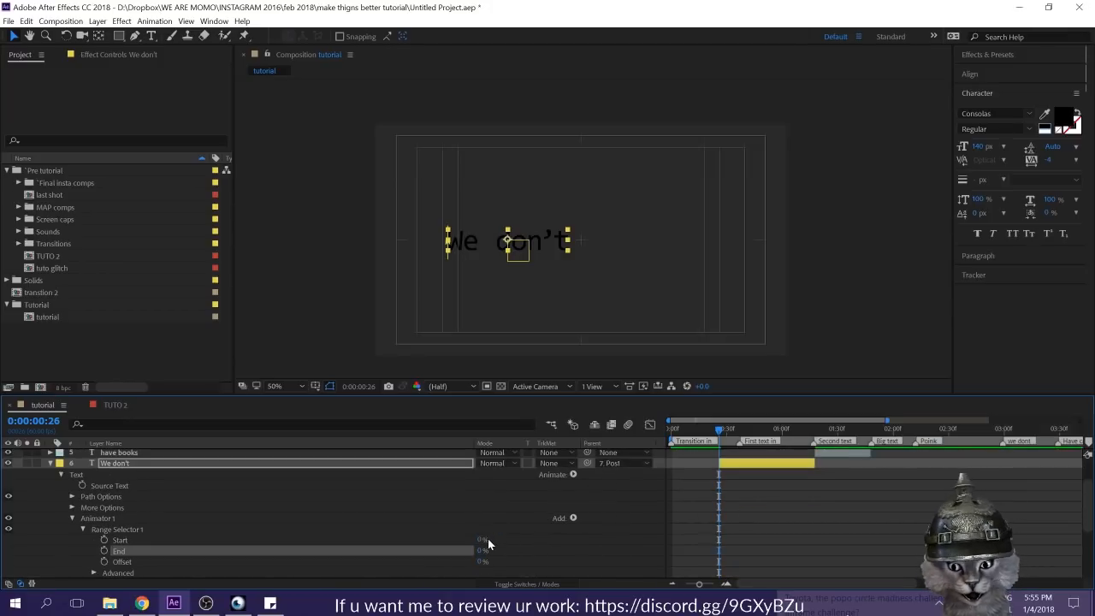
{"action": "left_click_drag", "start_coordinate": [485, 551], "coordinate": [718, 532]}
{"action": "left_click", "coordinate": [102, 551]}
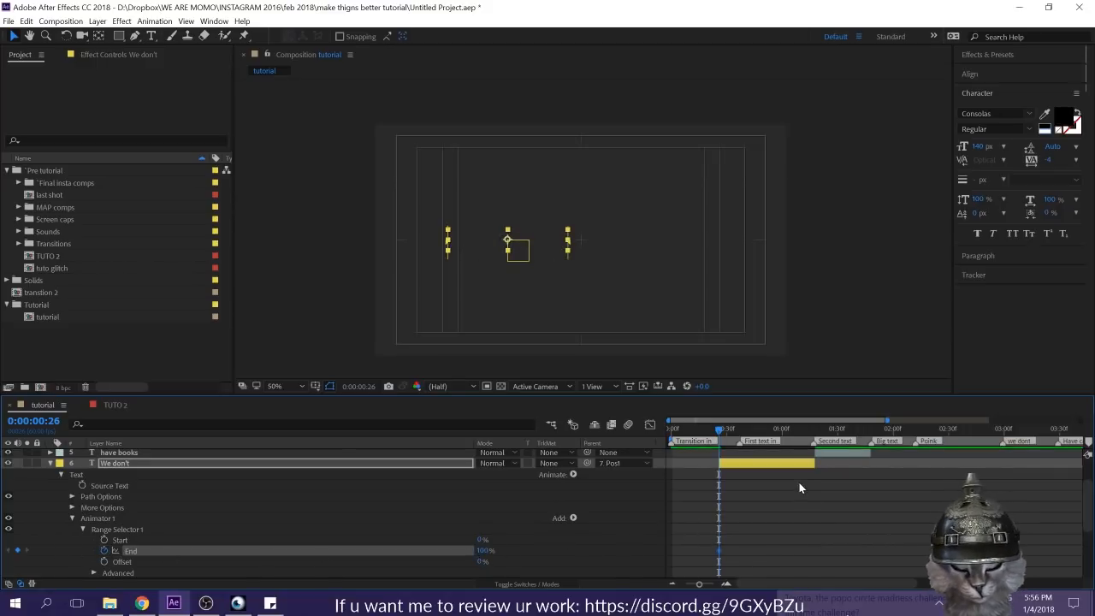
Step: Set the range selector's End to 0% at the layer's out point, 0:00:01:17, and scrub through the letter reveal
{"action": "key", "text": "o"}
{"action": "left_click_drag", "start_coordinate": [481, 550], "coordinate": [571, 551]}
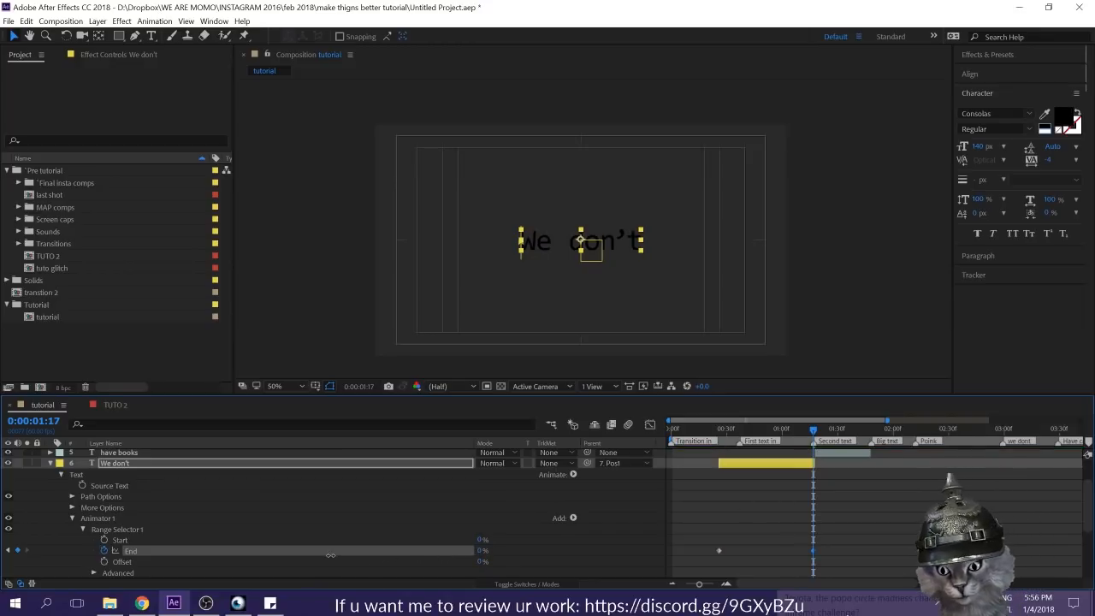
{"action": "left_click", "coordinate": [708, 434]}
{"action": "left_click_drag", "start_coordinate": [708, 436], "coordinate": [765, 458]}
Step: Turn on Randomize Order in the Advanced options of Range Selector 1
{"action": "scroll", "coordinate": [151, 531], "scroll_direction": "down", "scroll_amount": 3}
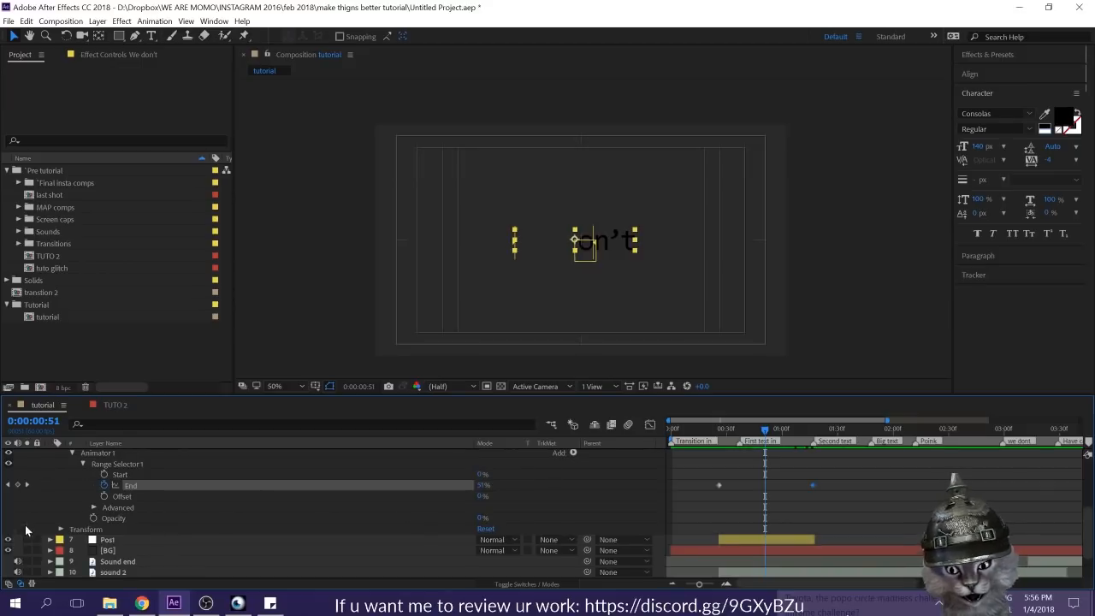
{"action": "left_click", "coordinate": [94, 507]}
{"action": "scroll", "coordinate": [251, 494], "scroll_direction": "down", "scroll_amount": 1}
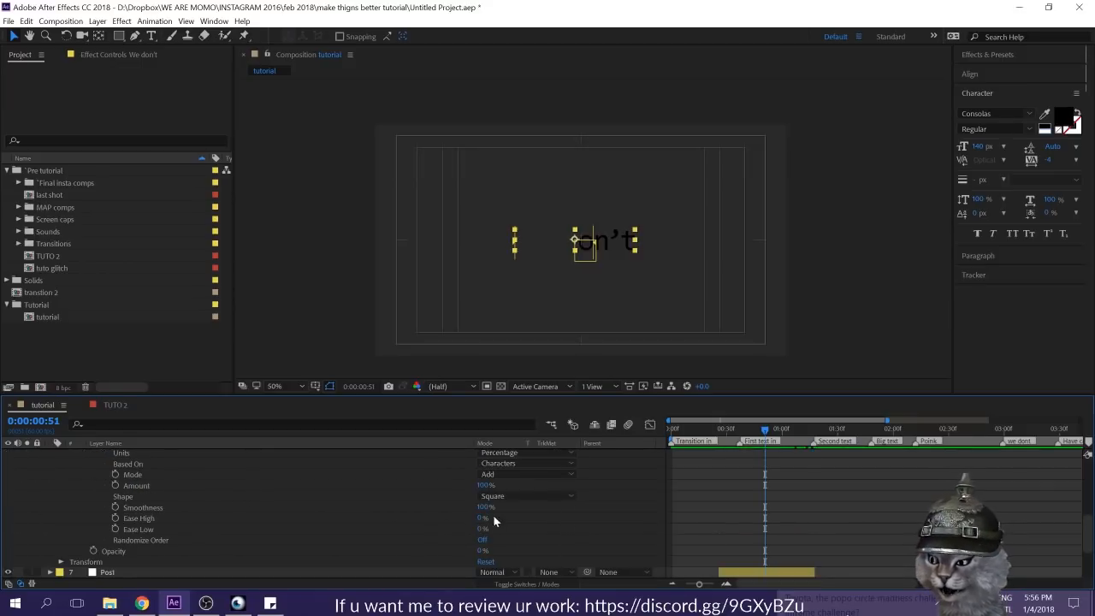
{"action": "left_click", "coordinate": [482, 540]}
Step: Scrub from 0:00:00:06 to 0:00:00:56 and inspect the randomized letter reveal up close
{"action": "scroll", "coordinate": [803, 517], "scroll_direction": "up", "scroll_amount": 1}
{"action": "scroll", "coordinate": [803, 518], "scroll_direction": "up", "scroll_amount": 1}
{"action": "left_click_drag", "start_coordinate": [739, 427], "coordinate": [681, 426]}
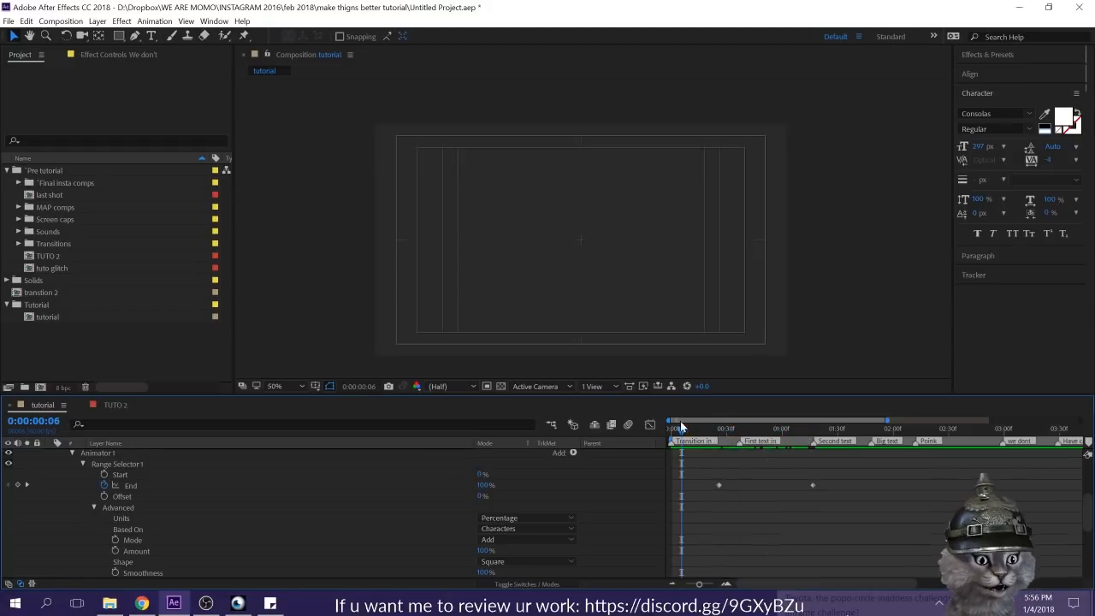
{"action": "mouse_move", "coordinate": [772, 432]}
{"action": "left_mouse_down"}
{"action": "mouse_move", "coordinate": [785, 433]}
{"action": "mouse_move", "coordinate": [766, 436]}
{"action": "left_mouse_up"}
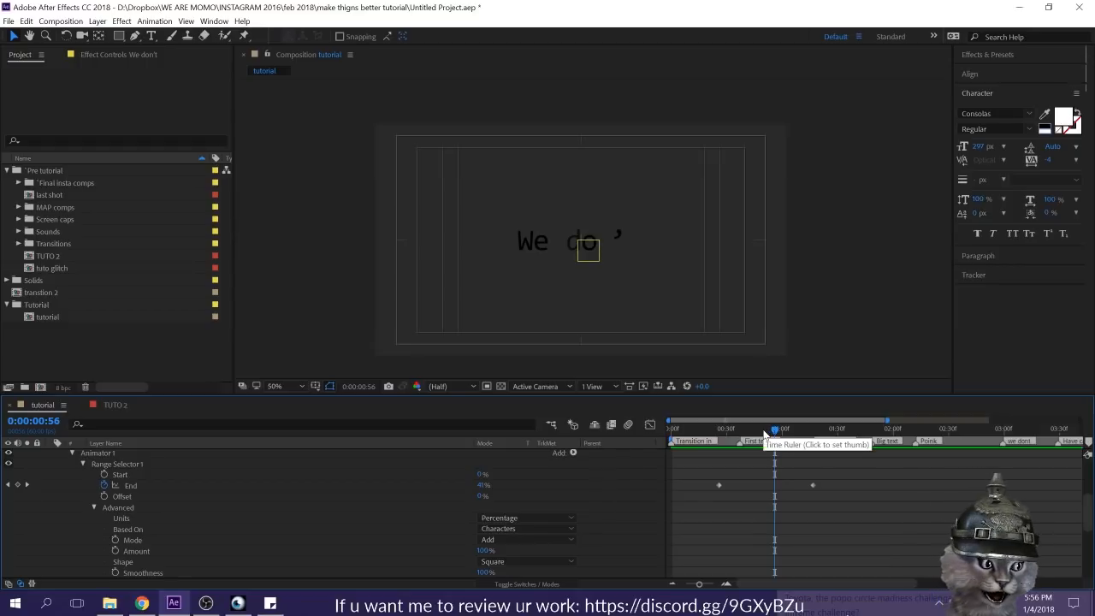
{"action": "scroll", "coordinate": [560, 249], "scroll_direction": "up", "scroll_amount": 4}
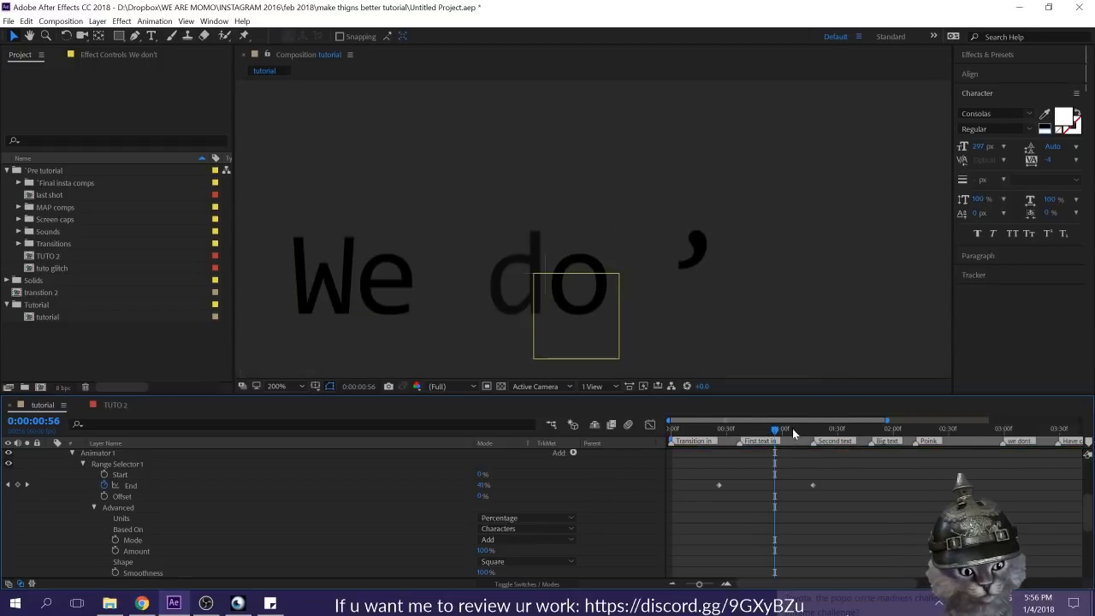
Step: Set the Smoothness of Range Selector 1 on the "We don't" layer to 0%
{"action": "left_click_drag", "start_coordinate": [771, 431], "coordinate": [765, 433]}
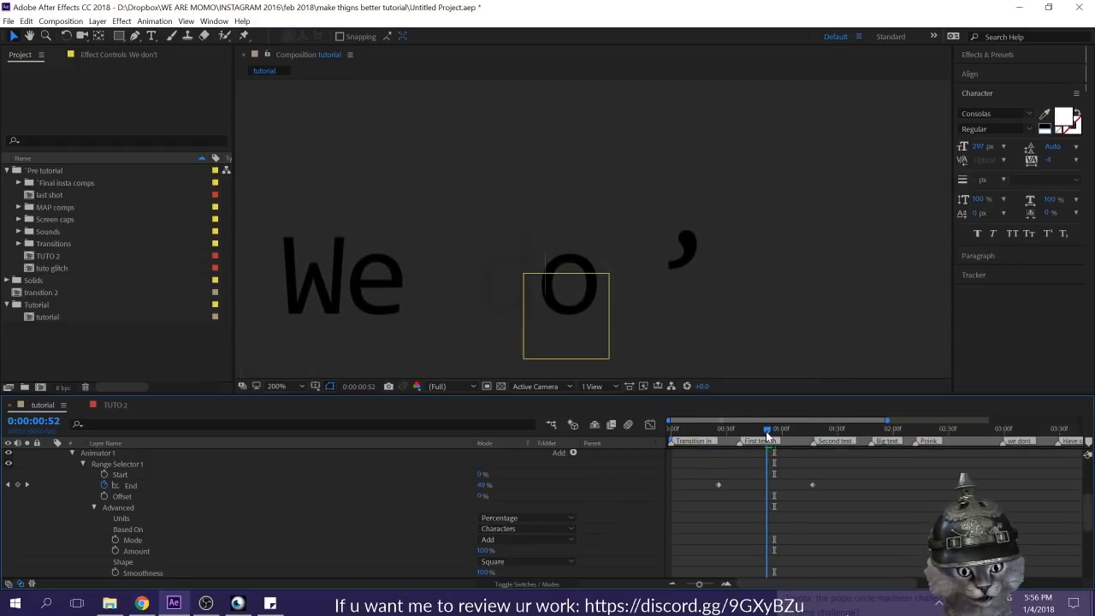
{"action": "scroll", "coordinate": [530, 471], "scroll_direction": "down", "scroll_amount": 3}
{"action": "left_click", "coordinate": [137, 507]}
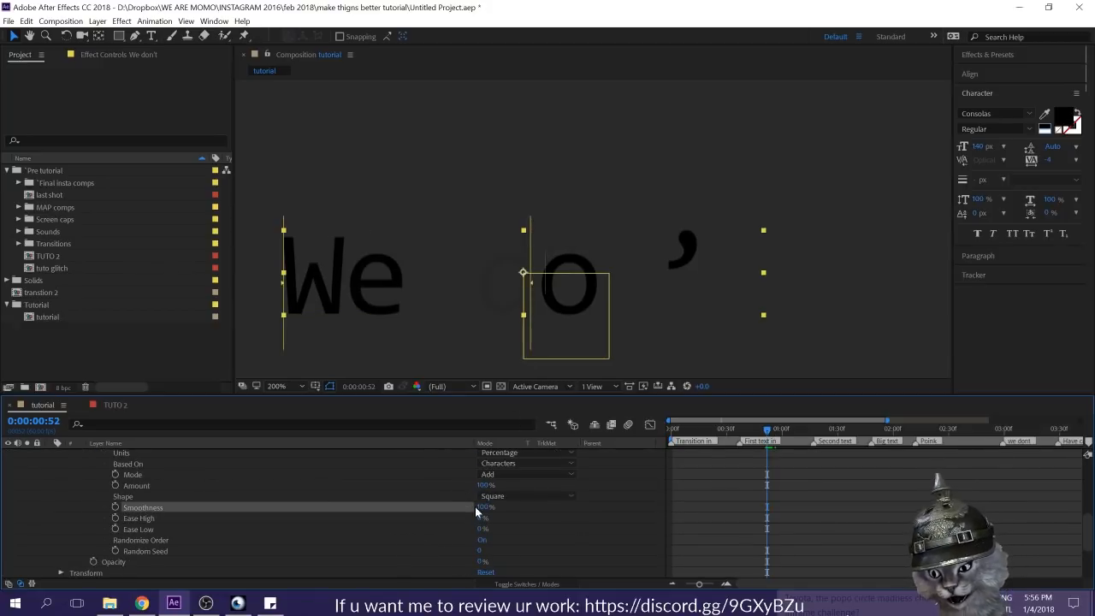
{"action": "left_click", "coordinate": [782, 473]}
Step: Scrub and preview the hard-edged letter reveal between 0:00:00:53 and 0:00:00:59, stopping at 0:00:00:56
{"action": "left_click", "coordinate": [768, 432]}
{"action": "left_click_drag", "start_coordinate": [766, 431], "coordinate": [765, 429]}
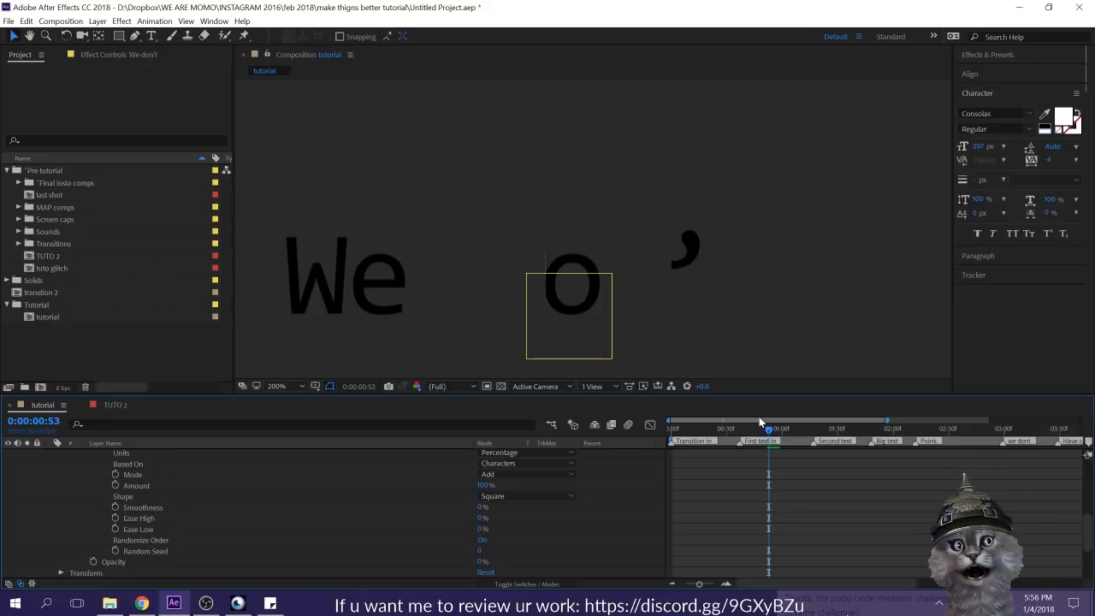
{"action": "left_click", "coordinate": [780, 425]}
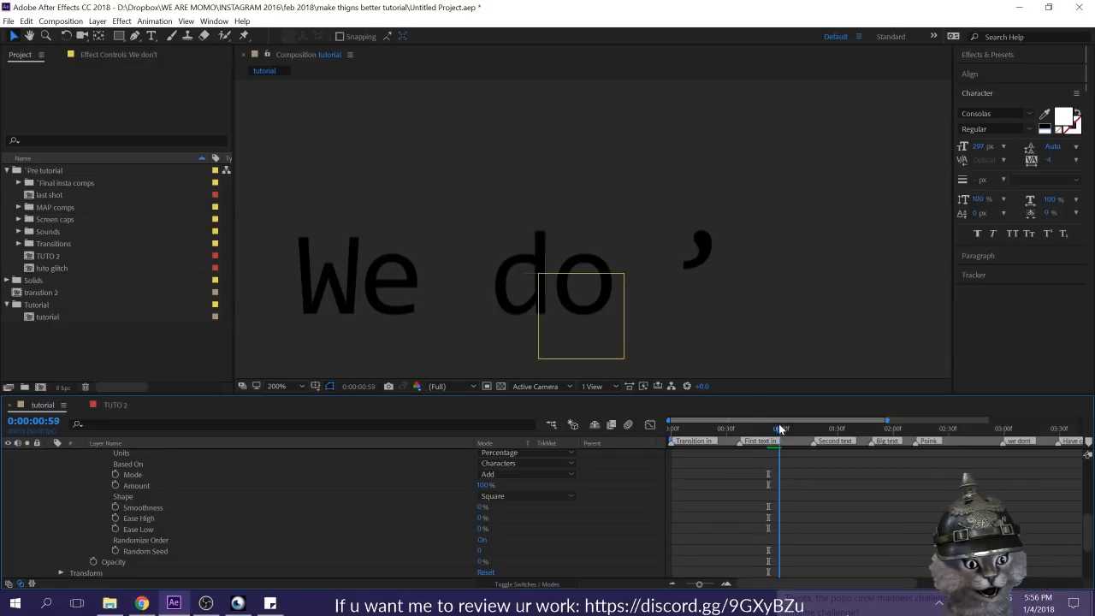
{"action": "key", "text": "space"}
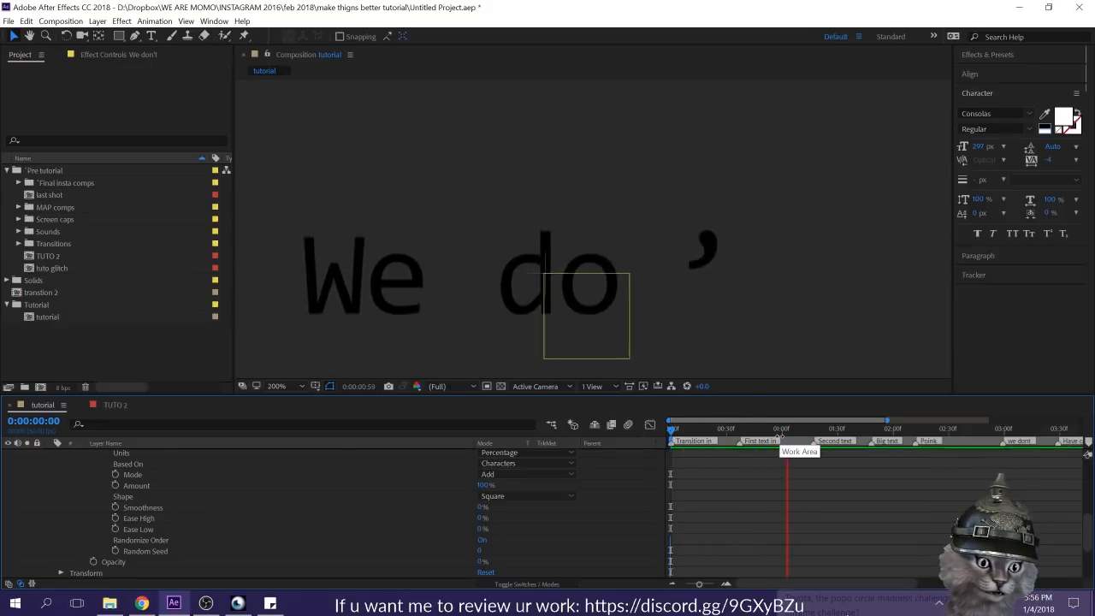
{"action": "left_click", "coordinate": [775, 428]}
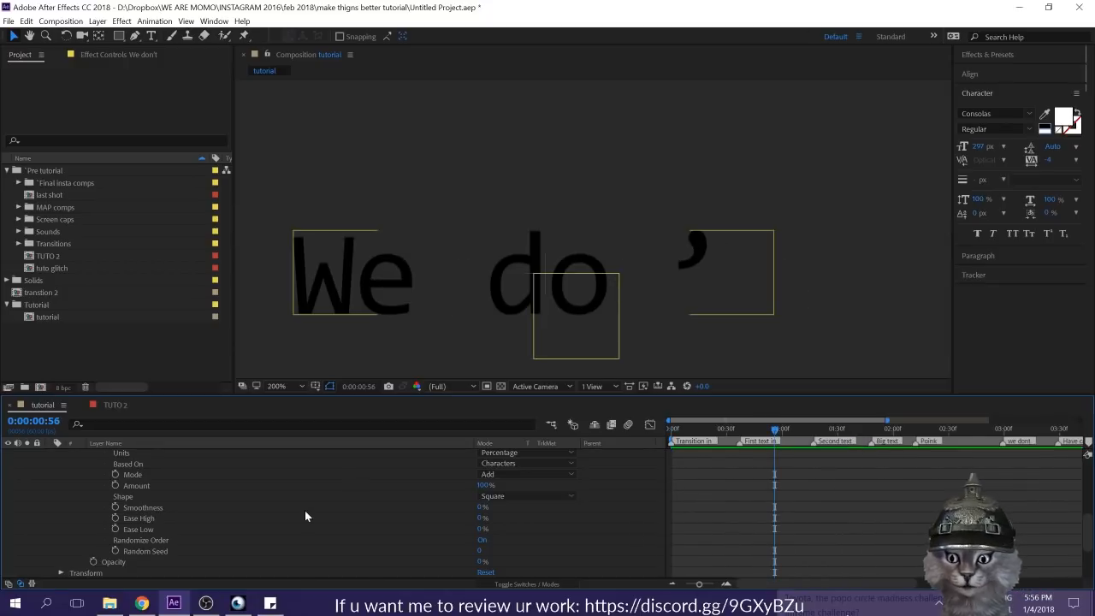
Step: Apply Easy Ease to both End keyframes of Range Selector 1 and move the second one earlier to about 0:00:00:53
{"action": "scroll", "coordinate": [77, 539], "scroll_direction": "up", "scroll_amount": 4}
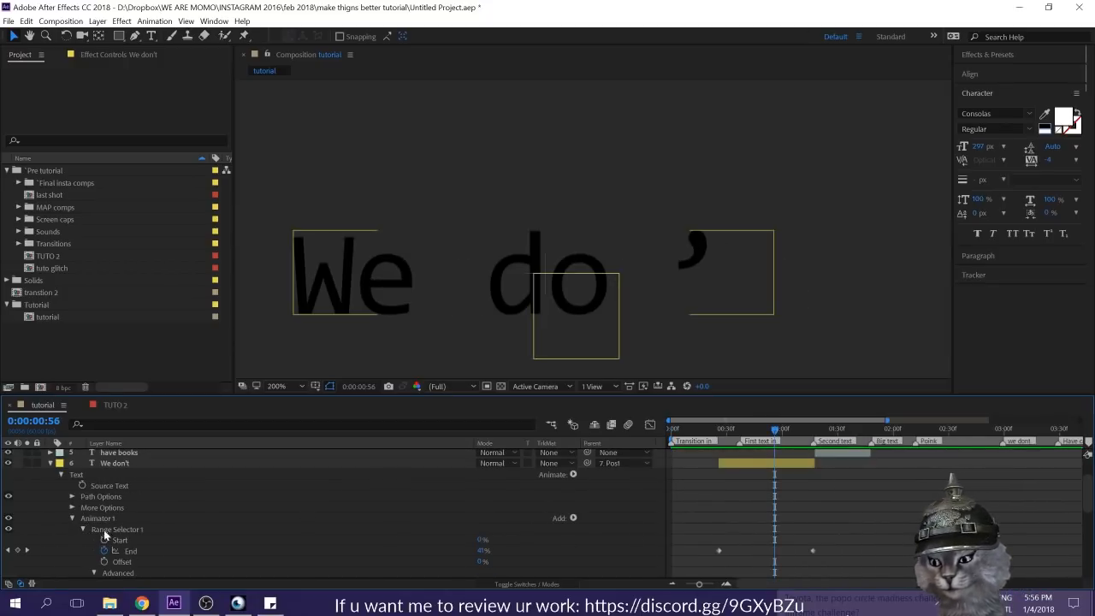
{"action": "left_click_drag", "start_coordinate": [841, 532], "coordinate": [693, 559]}
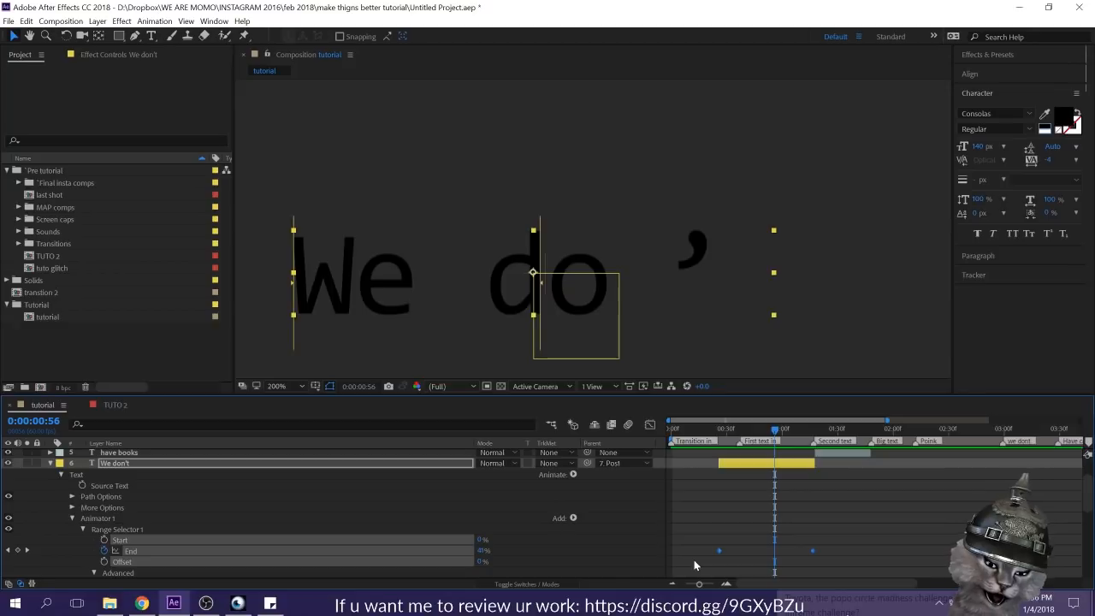
{"action": "left_click", "coordinate": [856, 523]}
{"action": "left_click_drag", "start_coordinate": [812, 550], "coordinate": [768, 555]}
{"action": "left_click", "coordinate": [825, 551]}
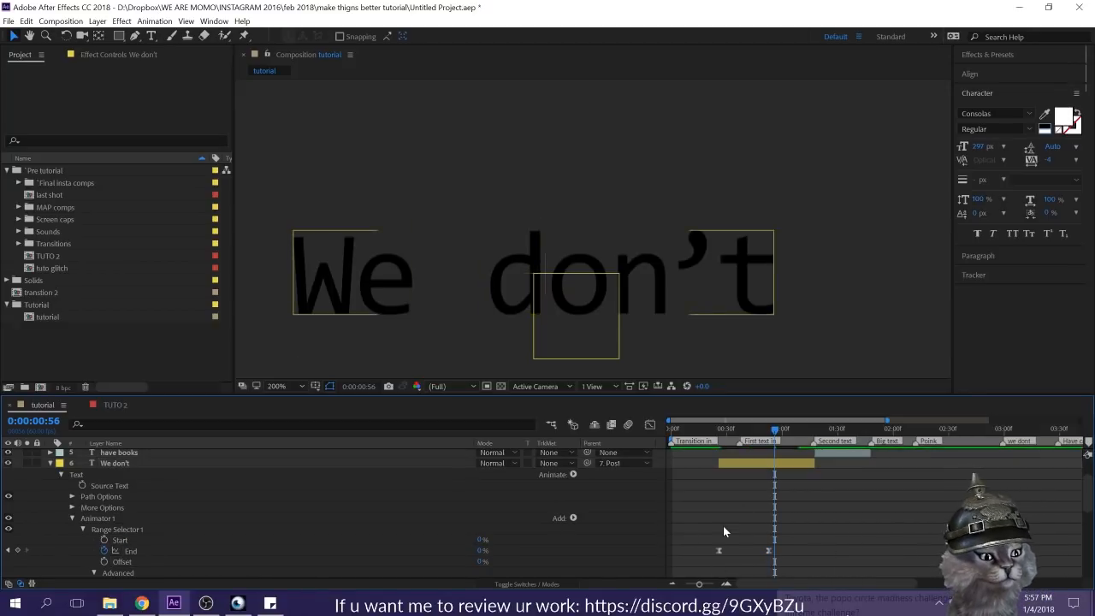
Step: Show only the keyframed properties of the "We don't" layer
{"action": "left_click", "coordinate": [100, 466]}
{"action": "key", "text": "u"}
{"action": "left_click", "coordinate": [811, 470]}
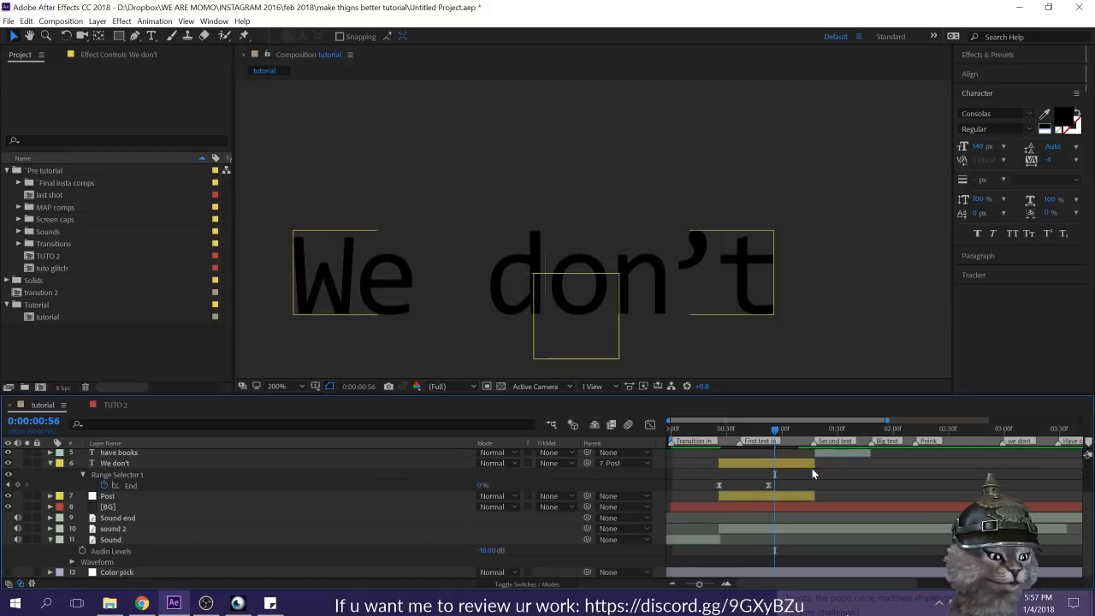
Step: Scrub back through the "We don't" reveal and preview the whole composition from 0:00:00:00 through the last tagline
{"action": "left_click_drag", "start_coordinate": [774, 429], "coordinate": [762, 432]}
{"action": "left_click_drag", "start_coordinate": [720, 430], "coordinate": [713, 430]}
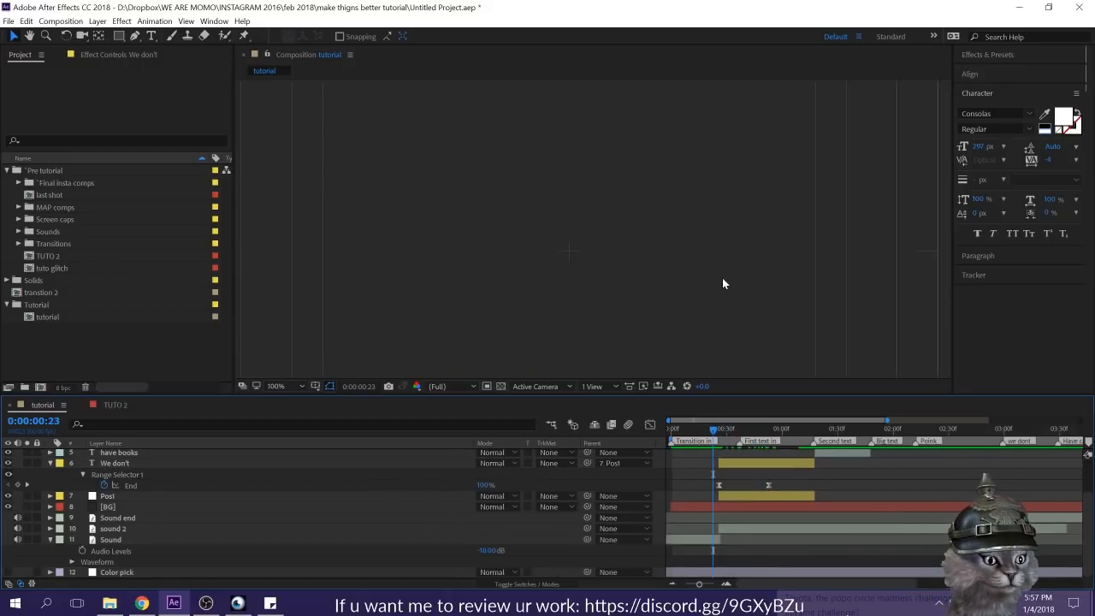
{"action": "scroll", "coordinate": [722, 277], "scroll_direction": "down", "scroll_amount": 3}
{"action": "key", "text": "Home"}
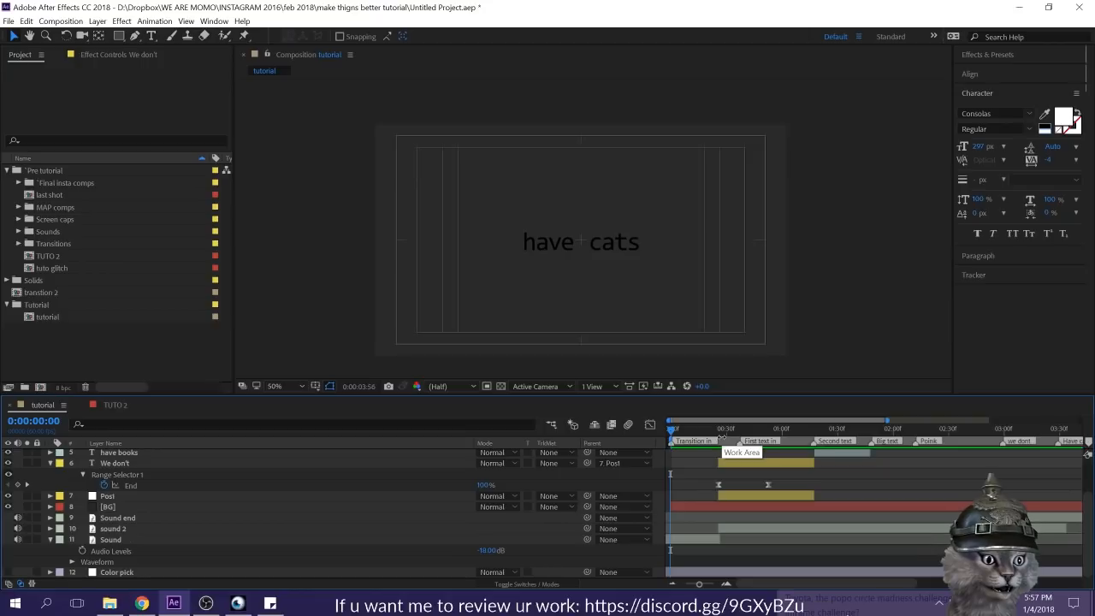
{"action": "key", "text": "space"}
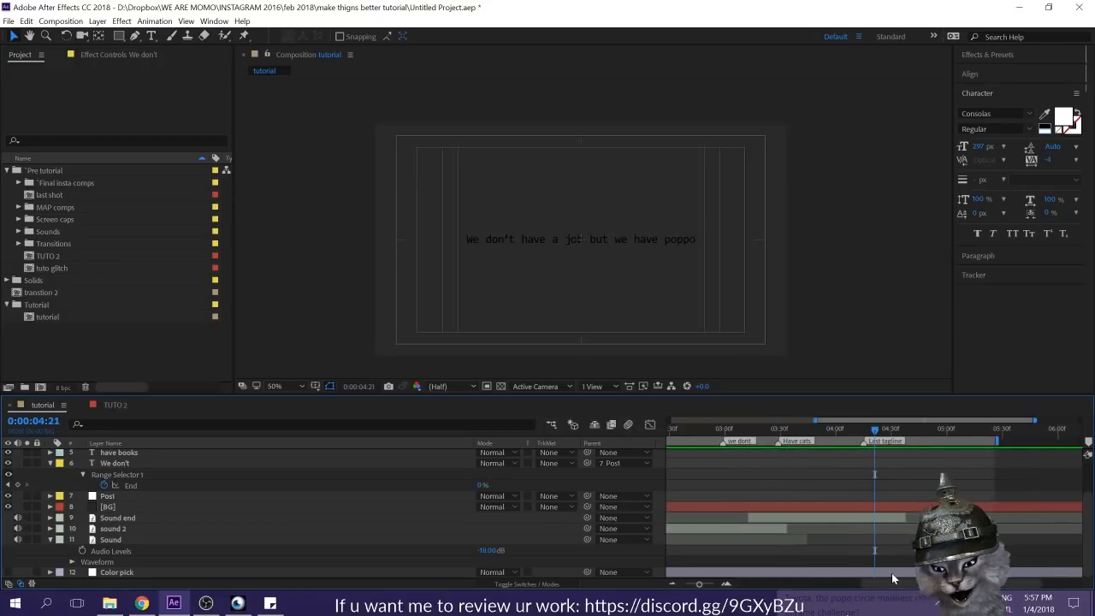
{"action": "left_click_drag", "start_coordinate": [892, 582], "coordinate": [734, 579]}
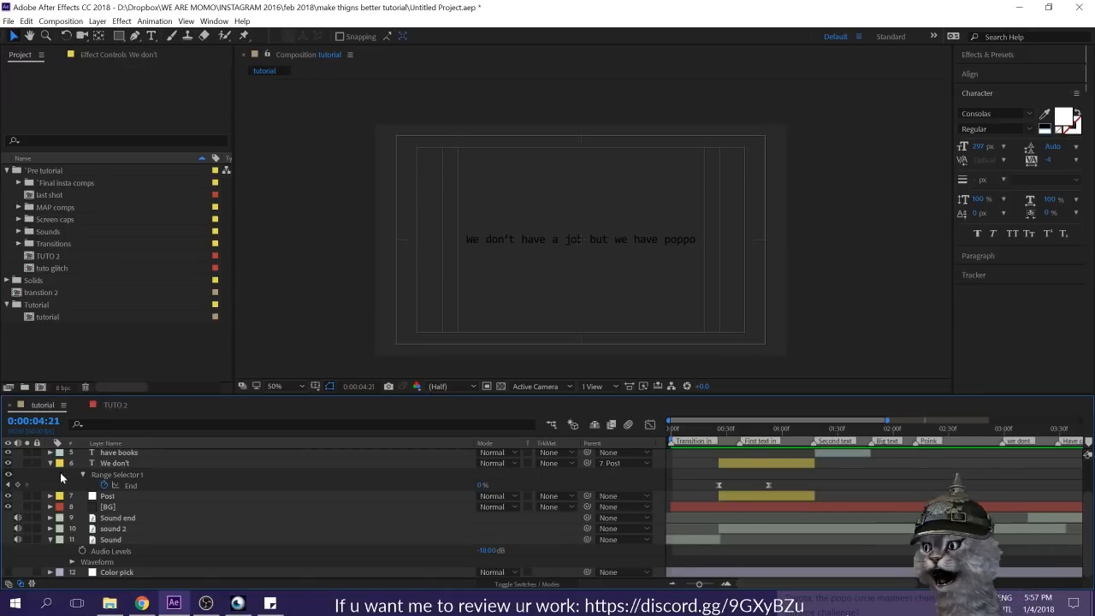
Step: Collapse the "We don't" layer's properties and select the "have books" layer at 0:00:01:28
{"action": "left_click", "coordinate": [115, 464]}
{"action": "scroll", "coordinate": [141, 525], "scroll_direction": "up", "scroll_amount": 2}
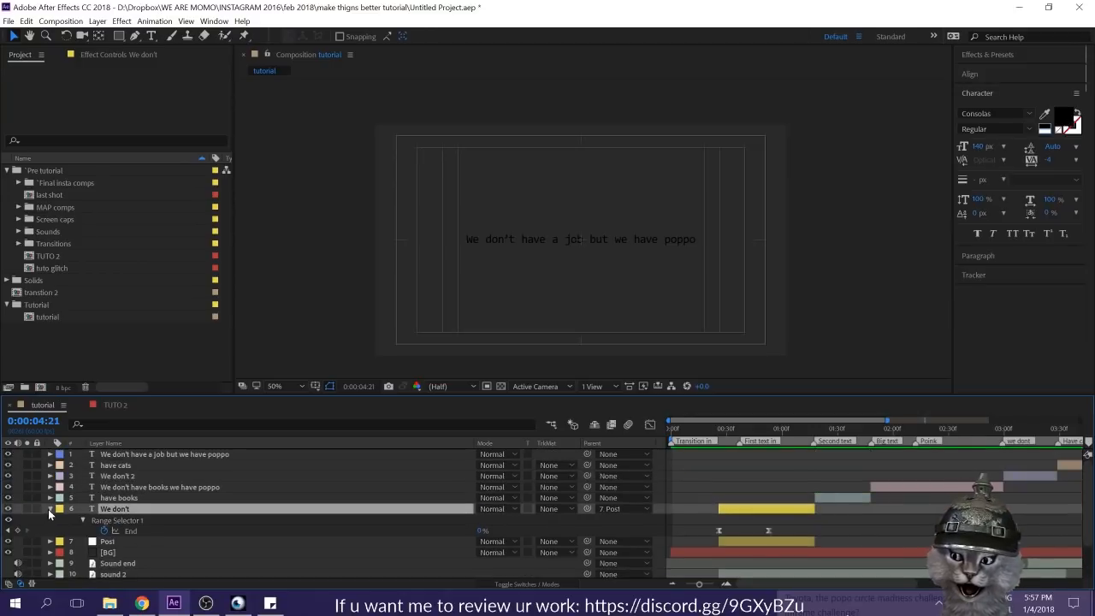
{"action": "left_click", "coordinate": [49, 509]}
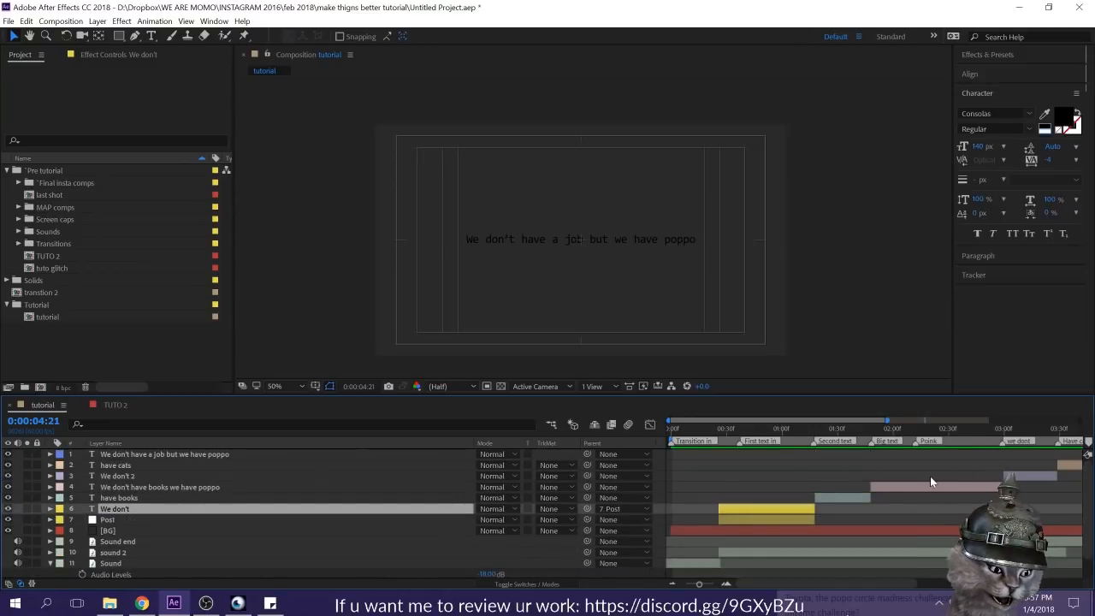
{"action": "left_click", "coordinate": [898, 474]}
{"action": "left_click", "coordinate": [834, 428]}
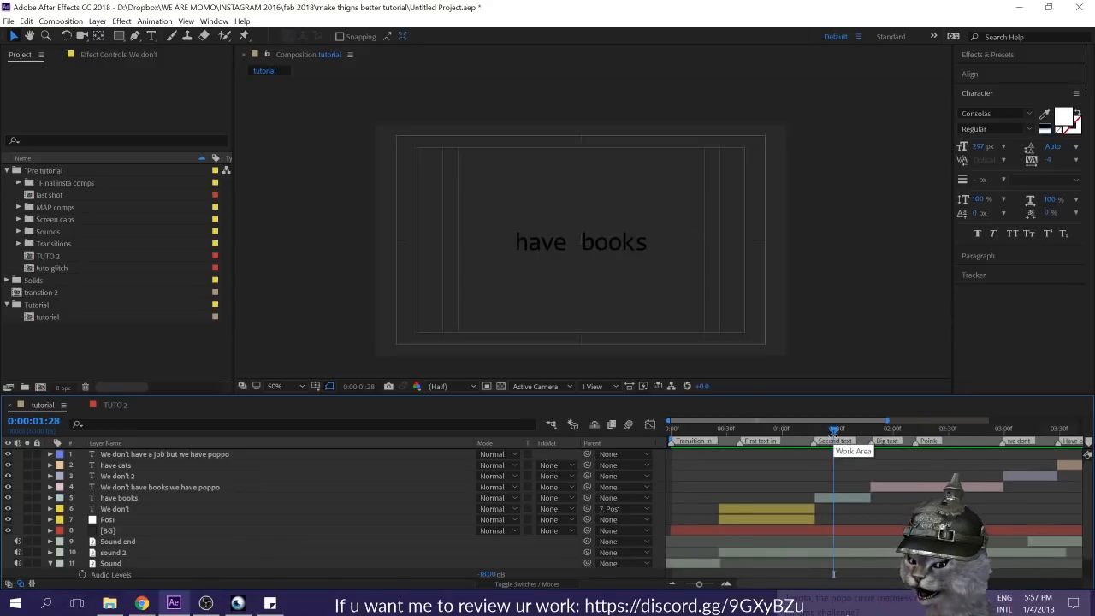
{"action": "left_click", "coordinate": [858, 496]}
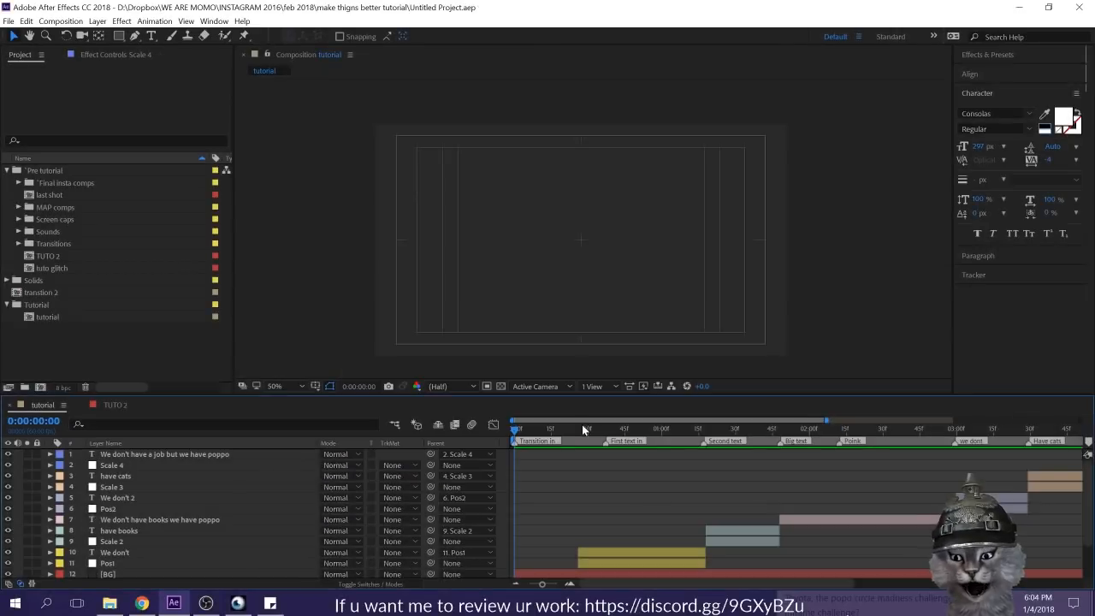
Step: Preview the null-driven text animation from 0:00:00:00 and select the Scale 4 null
{"action": "left_click_drag", "start_coordinate": [582, 425], "coordinate": [513, 438]}
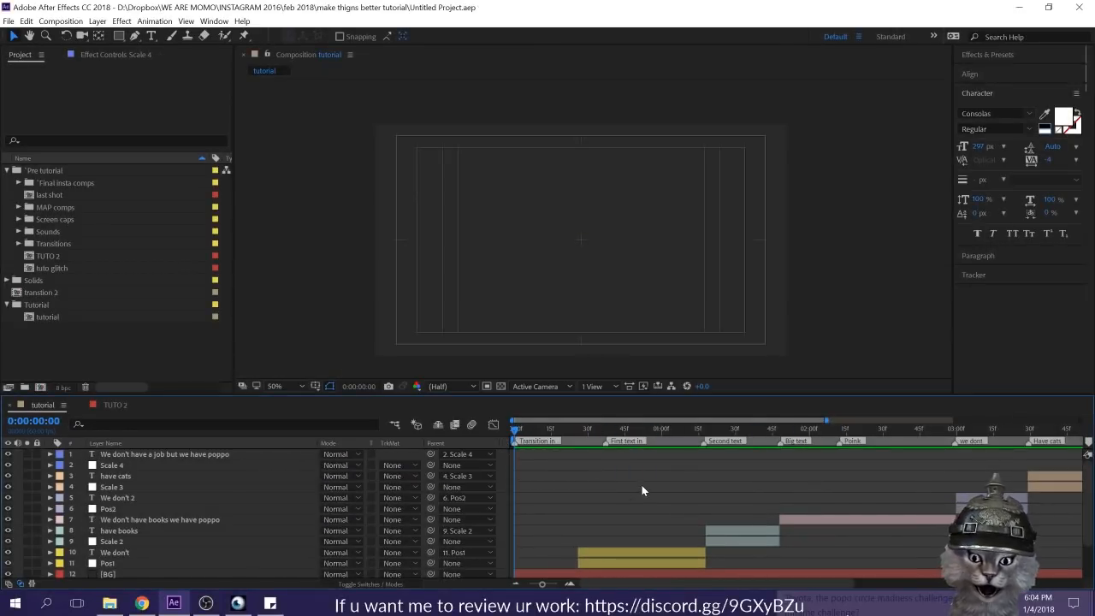
{"action": "key", "text": "space"}
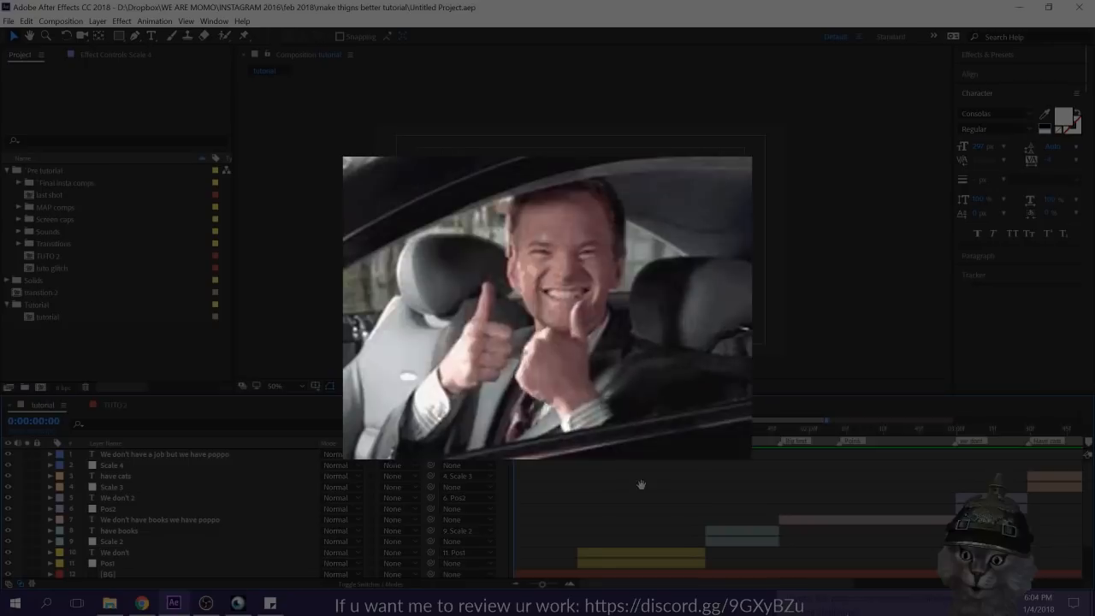
{"action": "key", "text": "space"}
{"action": "left_click", "coordinate": [767, 468]}
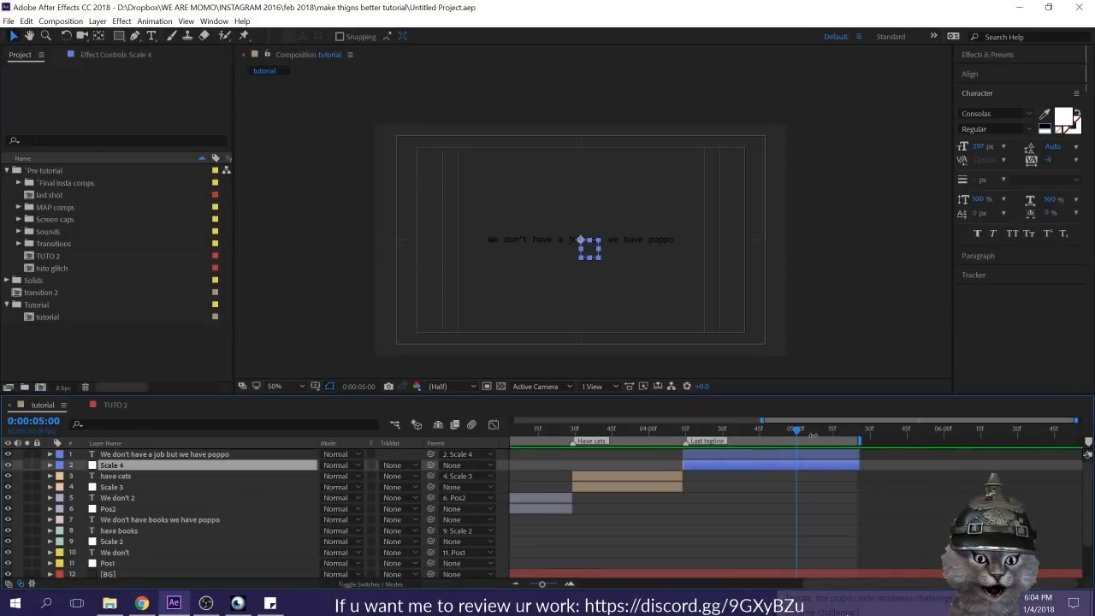
Step: Scrub through the tagline, "have cats", "We don't 2", big text and "have books" sections to review their animated nulls
{"action": "left_click_drag", "start_coordinate": [795, 429], "coordinate": [754, 434]}
{"action": "left_click_drag", "start_coordinate": [746, 537], "coordinate": [898, 536]}
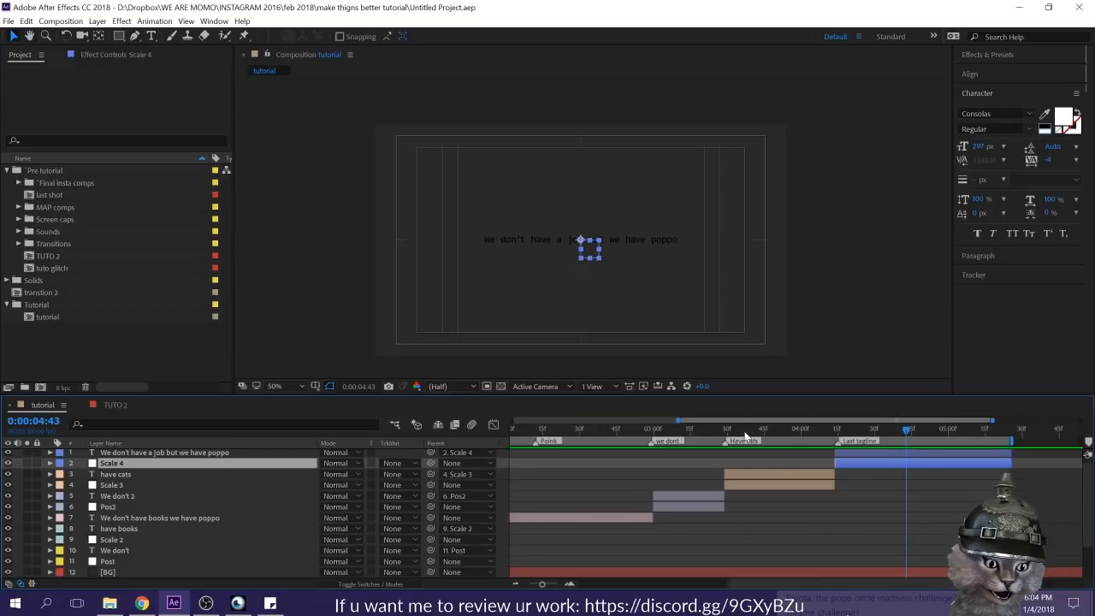
{"action": "left_click", "coordinate": [751, 435]}
{"action": "left_click_drag", "start_coordinate": [670, 441], "coordinate": [692, 453]}
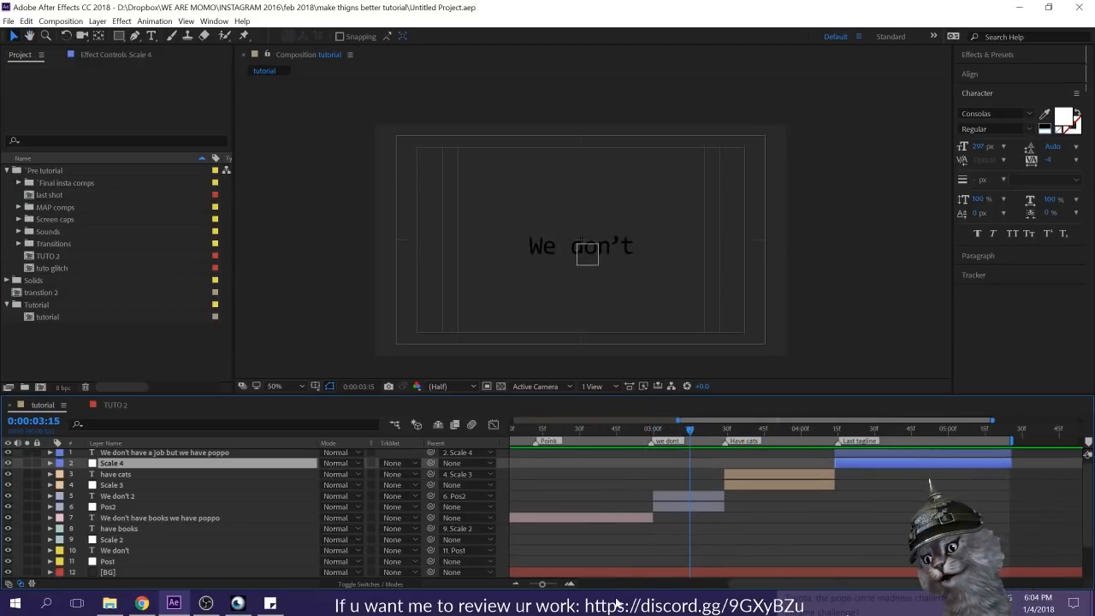
{"action": "left_click_drag", "start_coordinate": [630, 503], "coordinate": [719, 505]}
{"action": "left_click", "coordinate": [572, 436]}
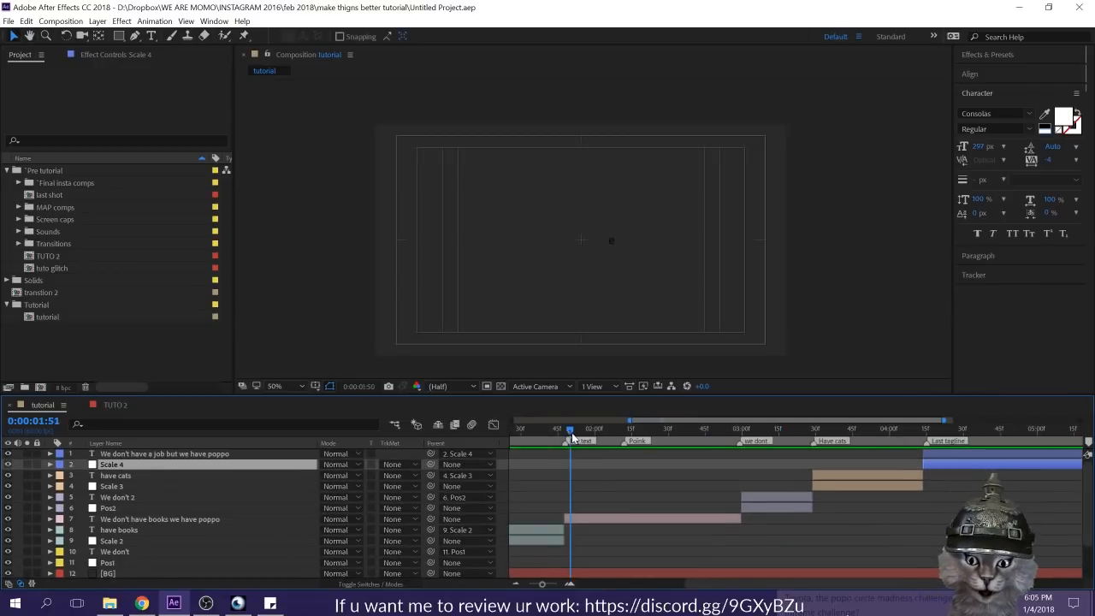
{"action": "left_click_drag", "start_coordinate": [772, 502], "coordinate": [986, 503]}
{"action": "left_click_drag", "start_coordinate": [741, 433], "coordinate": [638, 455]}
{"action": "left_click_drag", "start_coordinate": [775, 499], "coordinate": [642, 497]}
{"action": "left_click", "coordinate": [617, 427]}
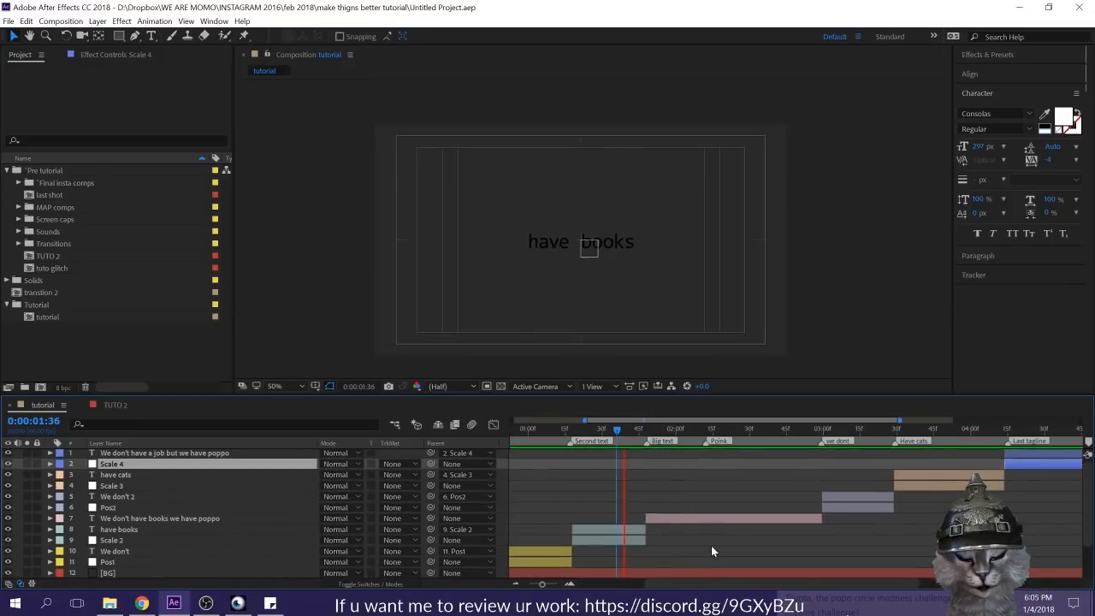
{"action": "key", "text": "space"}
{"action": "left_click_drag", "start_coordinate": [648, 433], "coordinate": [692, 444]}
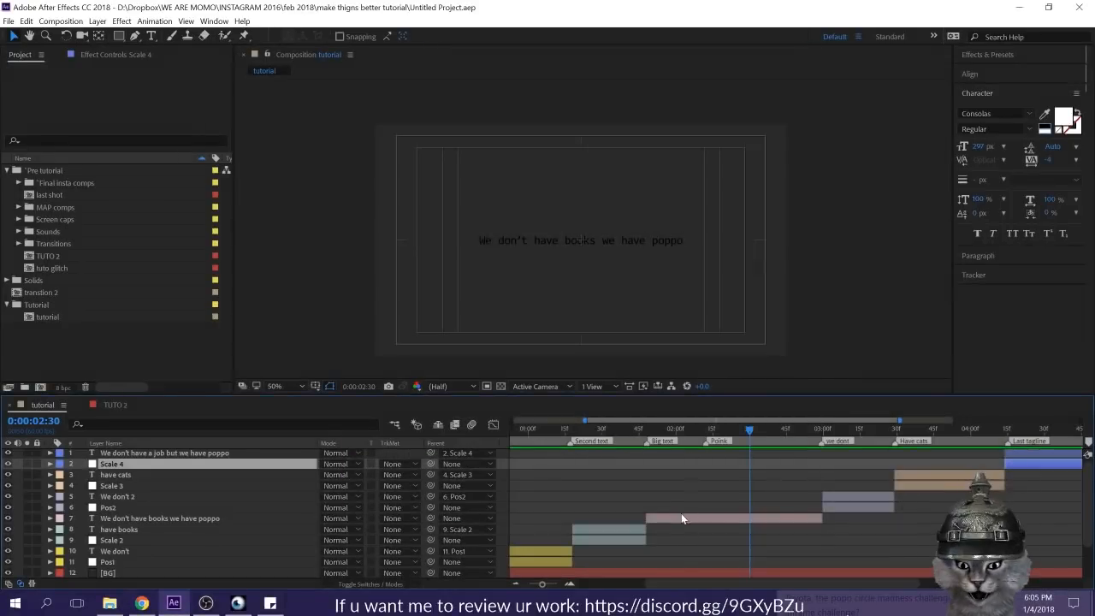
Step: Expand Range Selector 1 and its Advanced options on the "We don't have books we have poppo" layer and turn off Randomize Order
{"action": "left_click", "coordinate": [684, 520]}
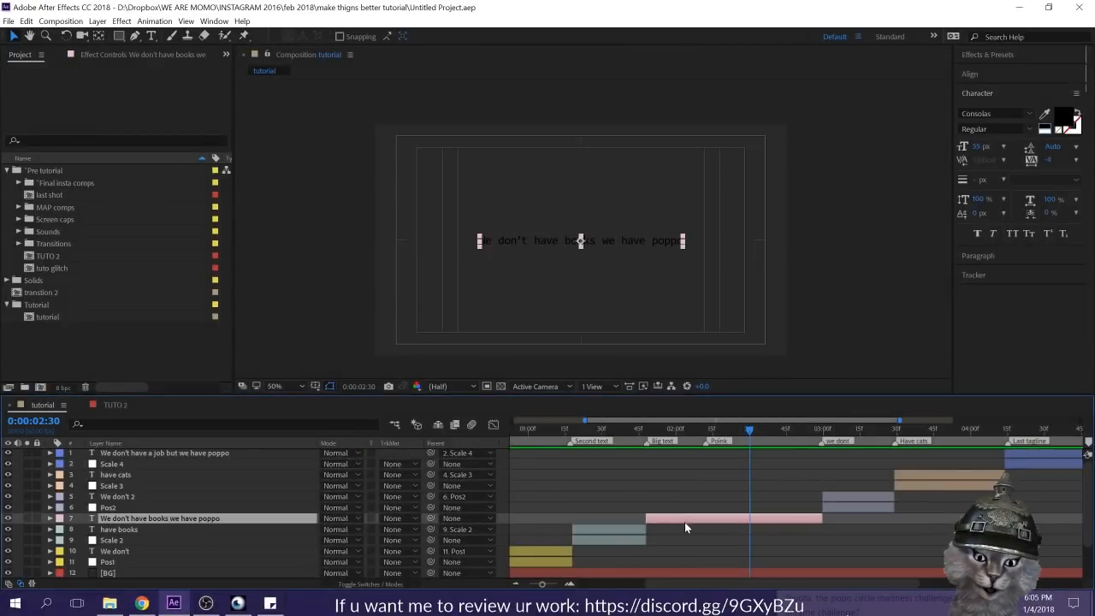
{"action": "left_click", "coordinate": [50, 520]}
{"action": "scroll", "coordinate": [117, 527], "scroll_direction": "down", "scroll_amount": 2}
{"action": "scroll", "coordinate": [68, 496], "scroll_direction": "up", "scroll_amount": 1}
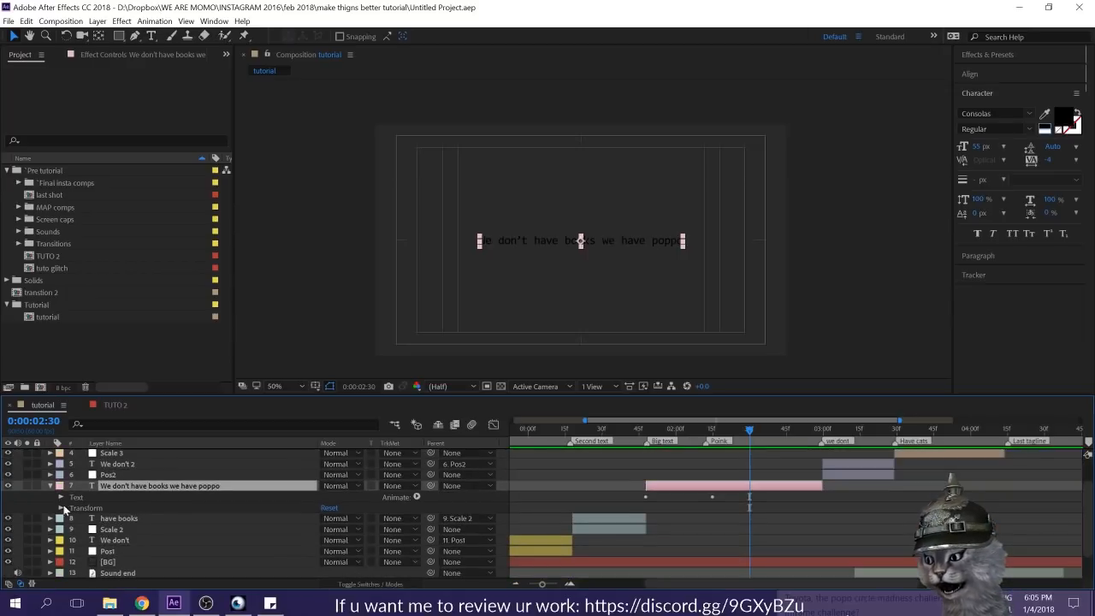
{"action": "left_click", "coordinate": [61, 497]}
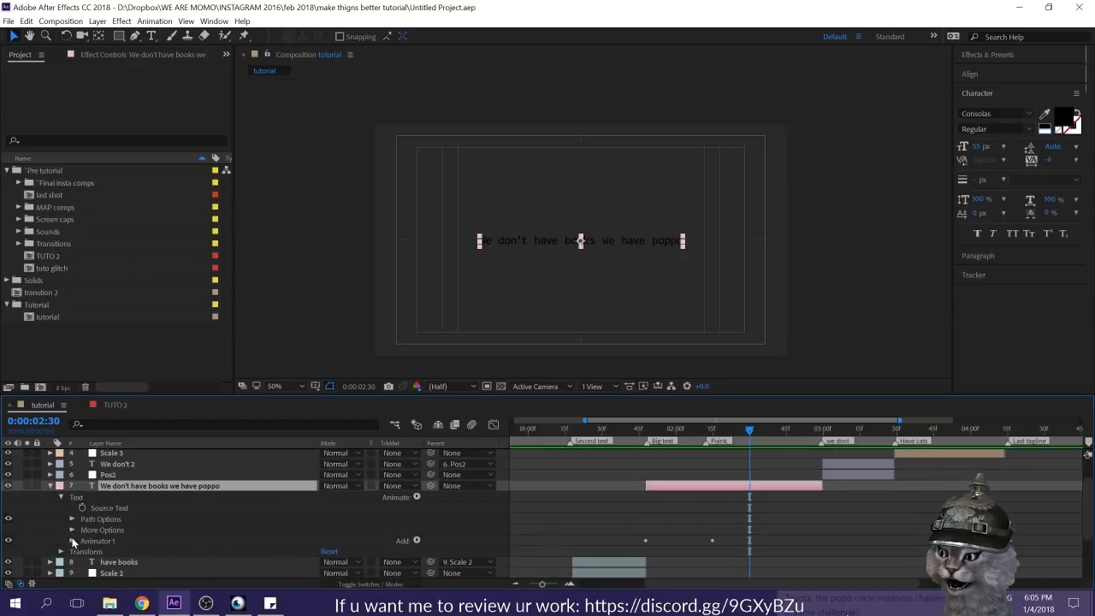
{"action": "left_click", "coordinate": [72, 541]}
{"action": "scroll", "coordinate": [206, 509], "scroll_direction": "down", "scroll_amount": 2}
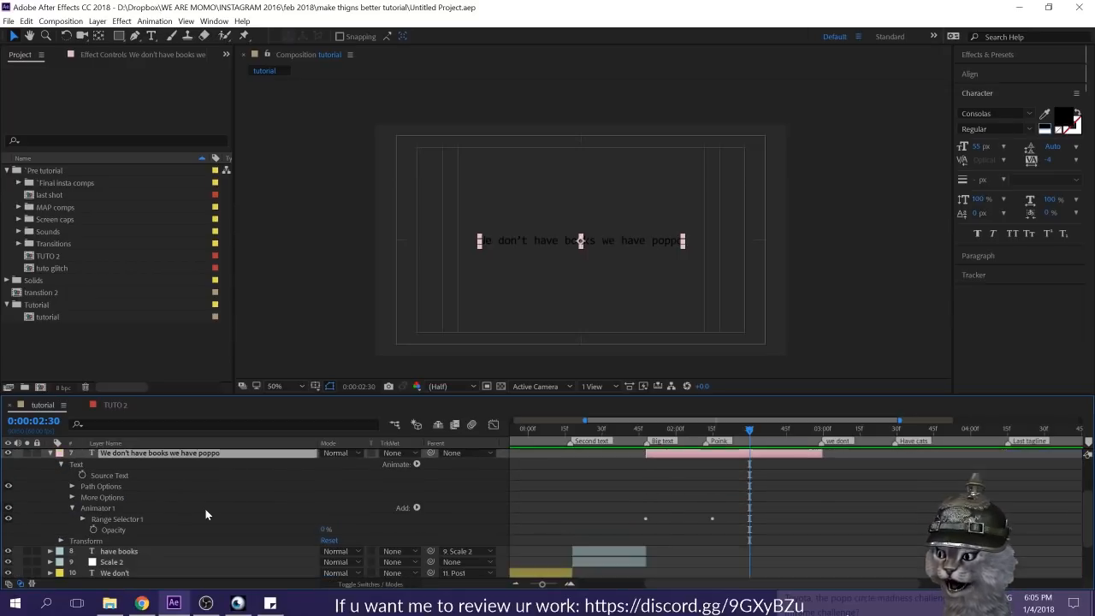
{"action": "left_click", "coordinate": [83, 518]}
{"action": "scroll", "coordinate": [90, 515], "scroll_direction": "down", "scroll_amount": 3}
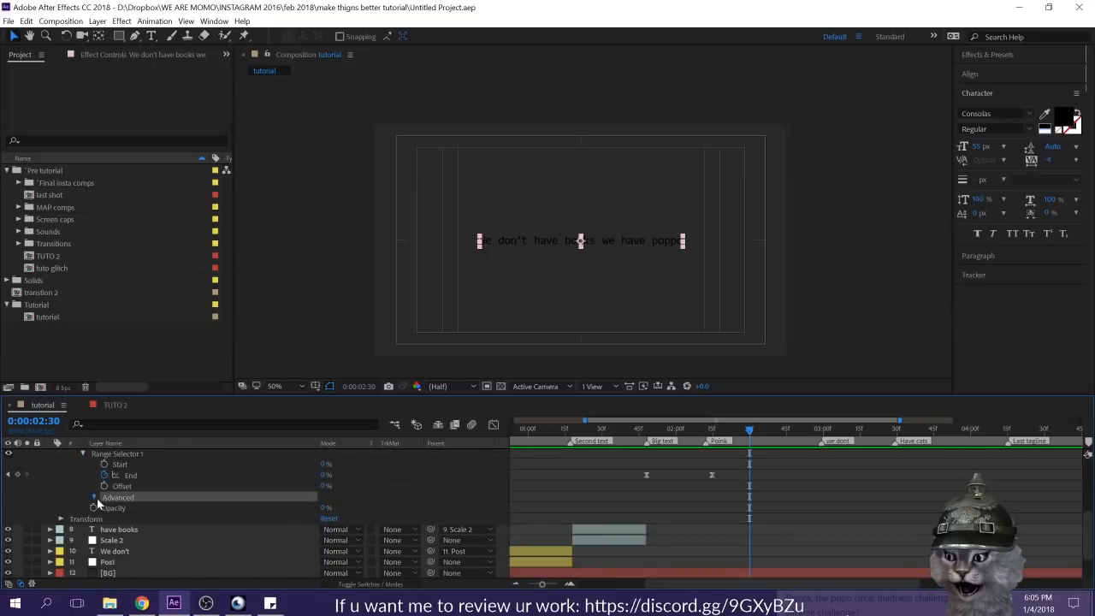
{"action": "left_click", "coordinate": [93, 497]}
{"action": "scroll", "coordinate": [325, 527], "scroll_direction": "down", "scroll_amount": 2}
{"action": "scroll", "coordinate": [365, 538], "scroll_direction": "up", "scroll_amount": 3}
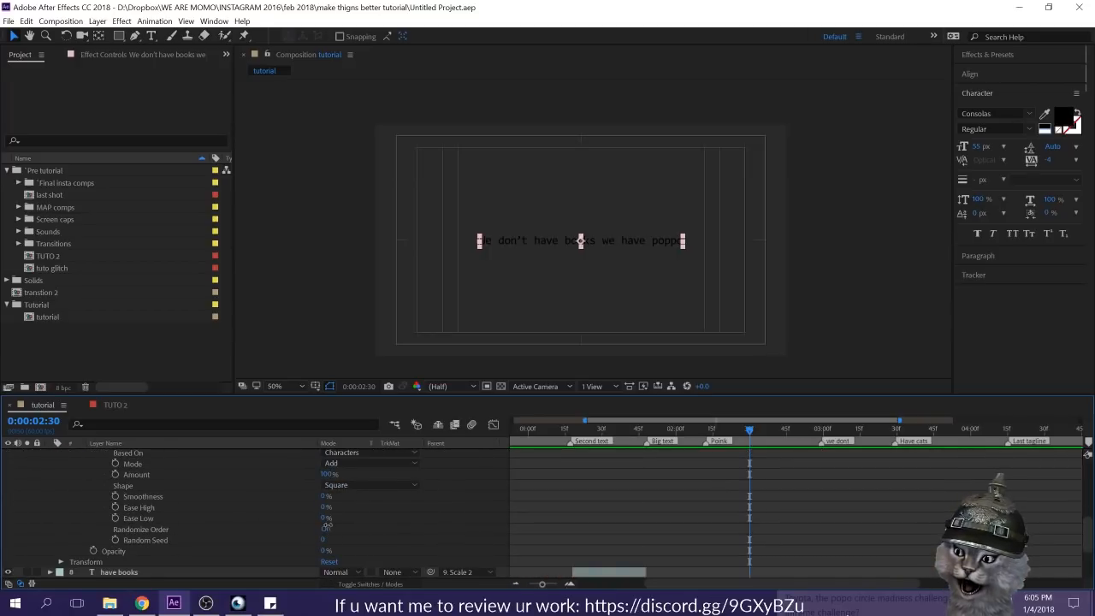
Step: Remove the End keyframes from Range Selector 1 and set End to 100% at the layer's in point, 0:00:01:48
{"action": "left_click", "coordinate": [647, 440]}
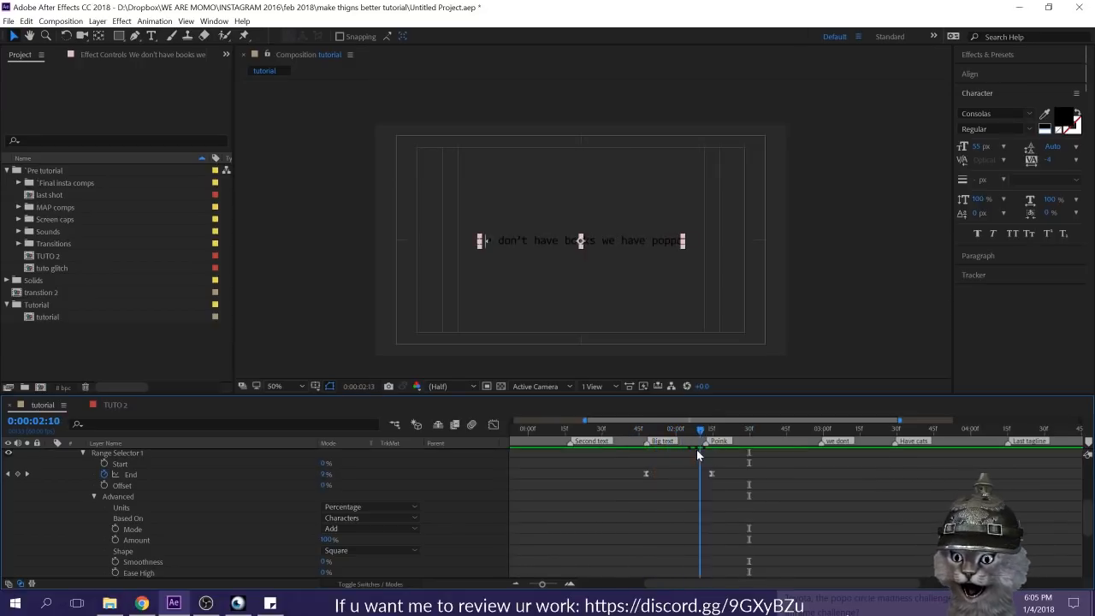
{"action": "left_click_drag", "start_coordinate": [679, 452], "coordinate": [563, 504]}
{"action": "scroll", "coordinate": [562, 505], "scroll_direction": "up", "scroll_amount": 3}
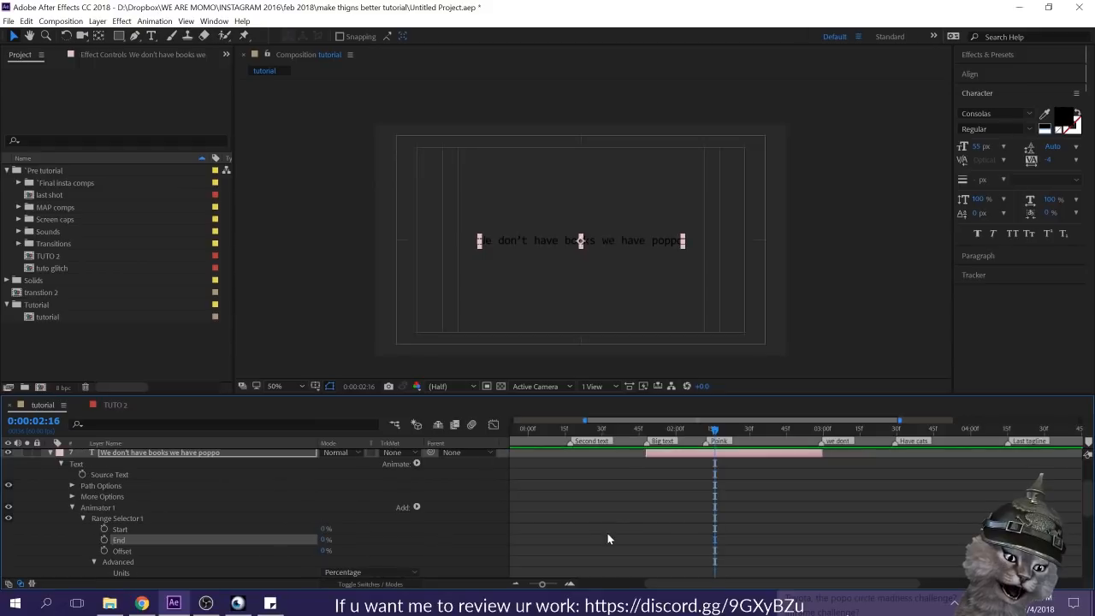
{"action": "key", "text": "i"}
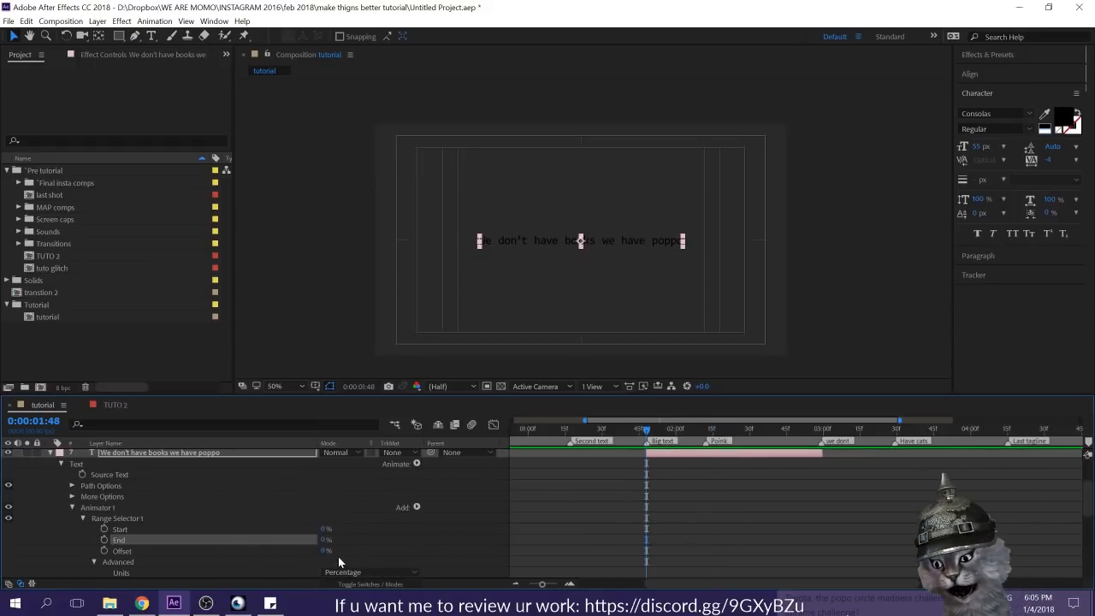
{"action": "left_click_drag", "start_coordinate": [326, 528], "coordinate": [414, 537]}
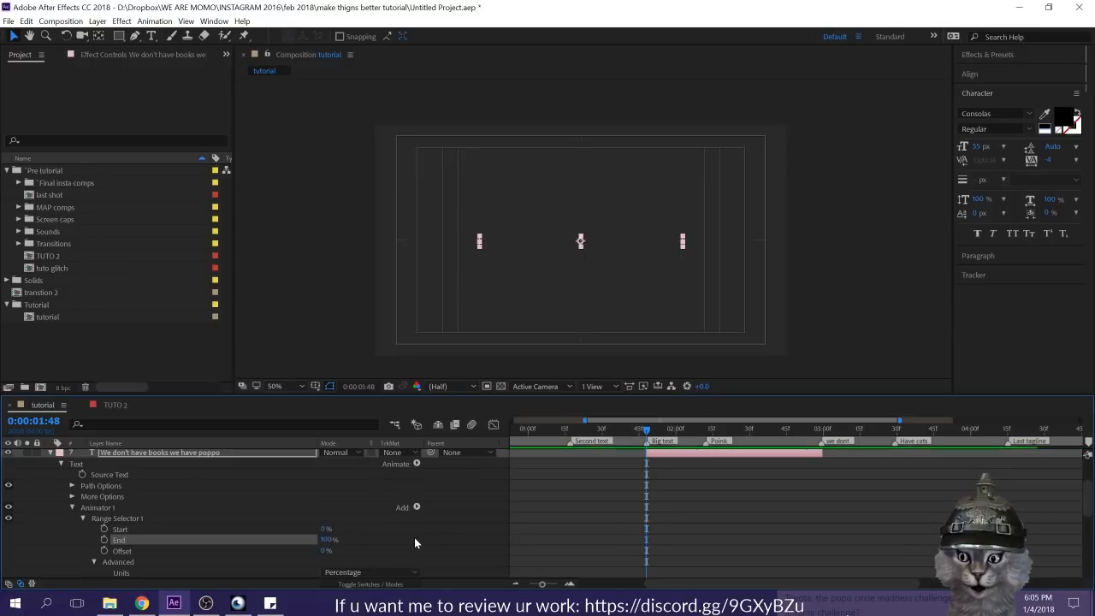
{"action": "left_click", "coordinate": [413, 535]}
Step: Keyframe the range selector's Start from 0% at 0:00:01:48 to 100% at 0:00:02:08 and apply Easy Ease to both keyframes
{"action": "left_click", "coordinate": [300, 528]}
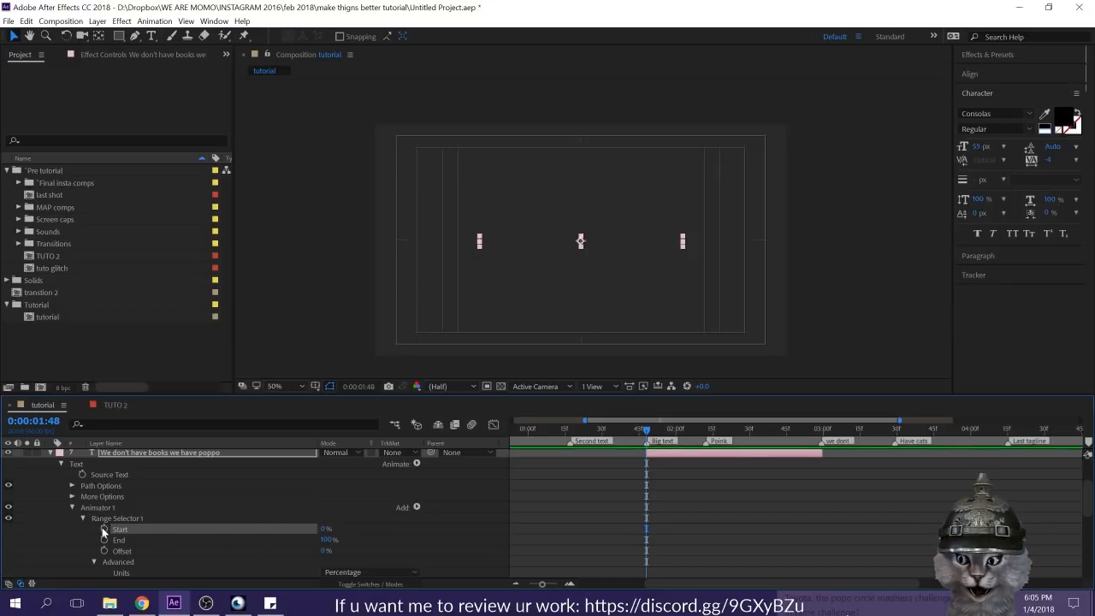
{"action": "key", "text": "shift+Page_Down"}
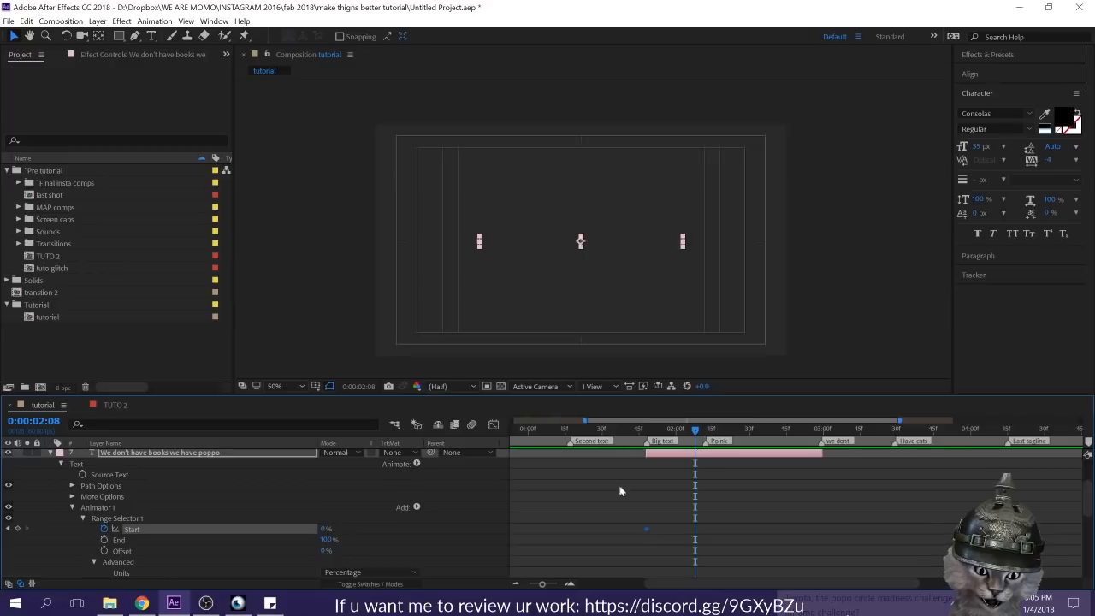
{"action": "left_click_drag", "start_coordinate": [325, 529], "coordinate": [342, 529]}
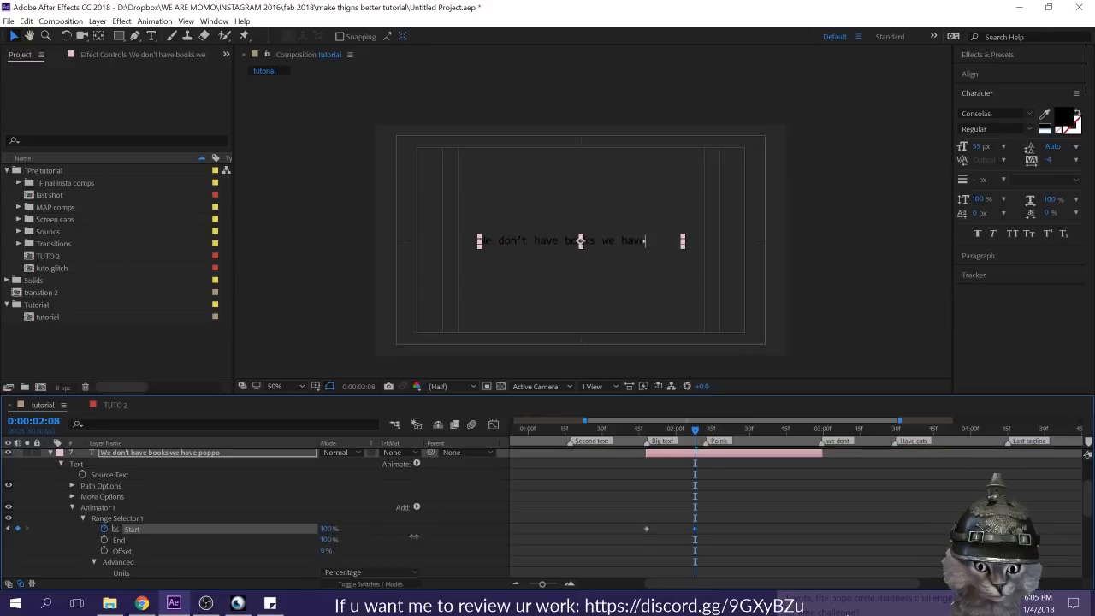
{"action": "left_click_drag", "start_coordinate": [712, 511], "coordinate": [601, 535]}
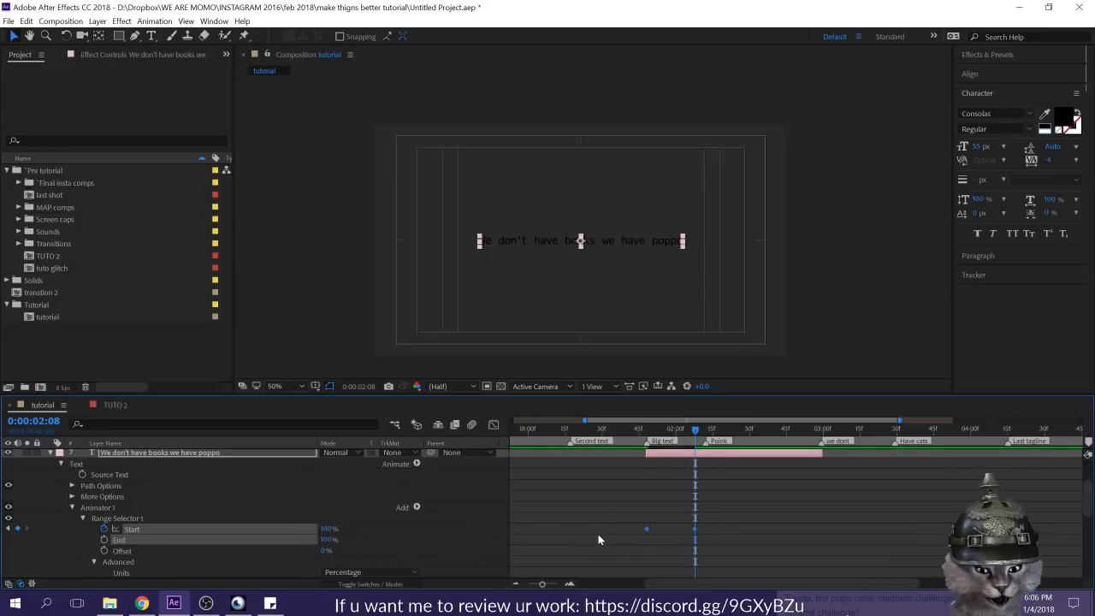
{"action": "left_click", "coordinate": [704, 469]}
Step: Preview the composition from 0:00:00:00 and scrub through the in-order text reveal up to 0:00:02:14
{"action": "left_click_drag", "start_coordinate": [698, 430], "coordinate": [428, 455]}
{"action": "key", "text": "space"}
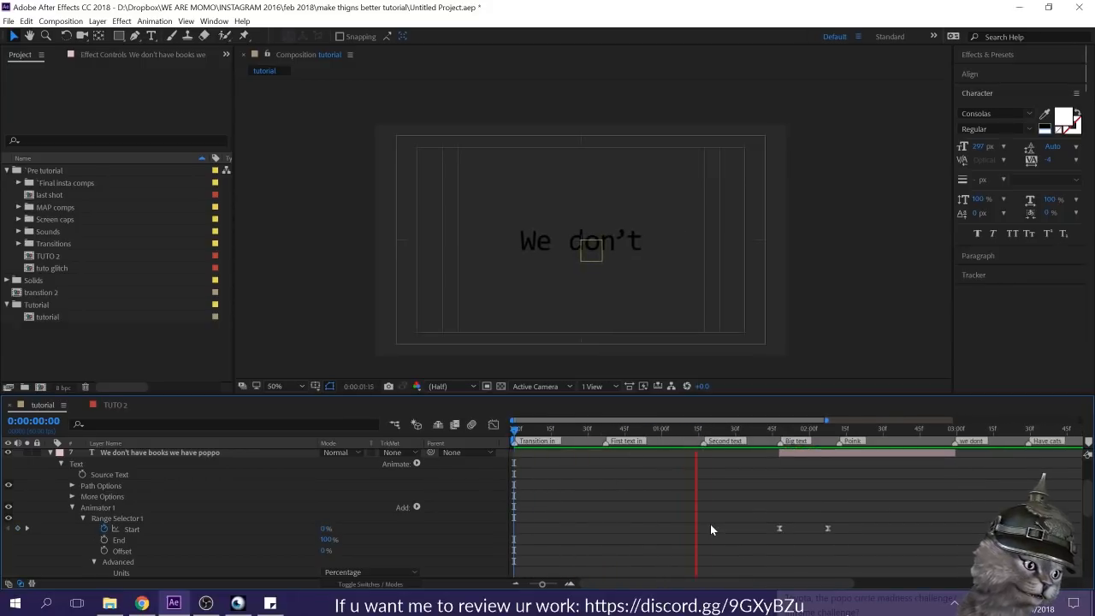
{"action": "left_click", "coordinate": [745, 430]}
{"action": "left_click", "coordinate": [772, 430]}
{"action": "left_click_drag", "start_coordinate": [772, 430], "coordinate": [845, 442]}
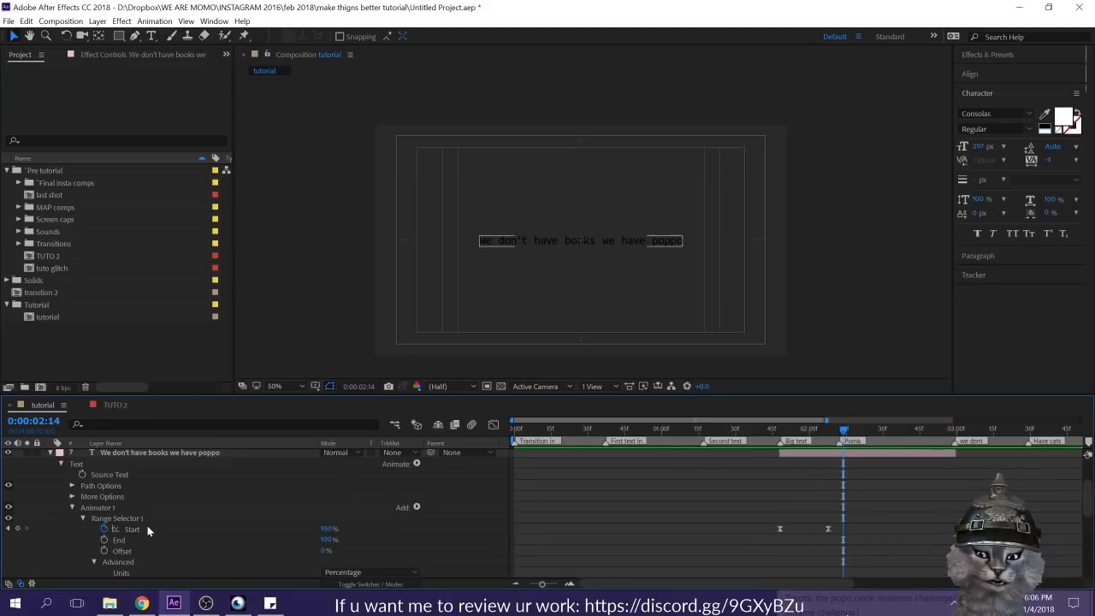
Step: Move the current time to 0:00:02:29 and collapse Animator 1 on the "We don't have books we have poppo" layer
{"action": "left_click", "coordinate": [886, 428]}
{"action": "left_click", "coordinate": [876, 424]}
{"action": "left_click_drag", "start_coordinate": [876, 426], "coordinate": [881, 428]}
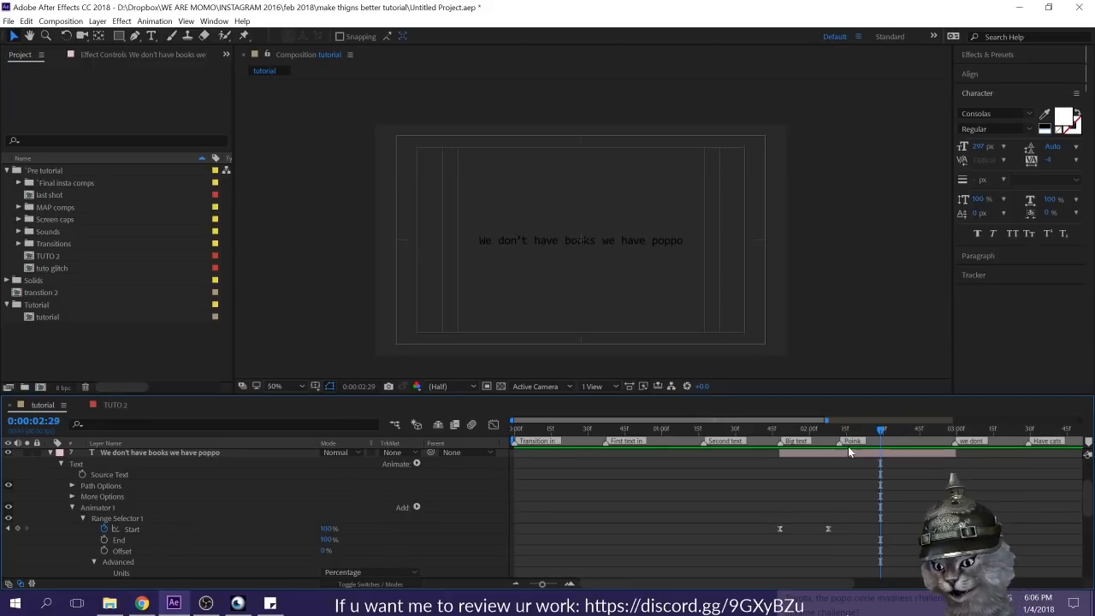
{"action": "left_click_drag", "start_coordinate": [762, 496], "coordinate": [838, 546]}
{"action": "left_click", "coordinate": [975, 502]}
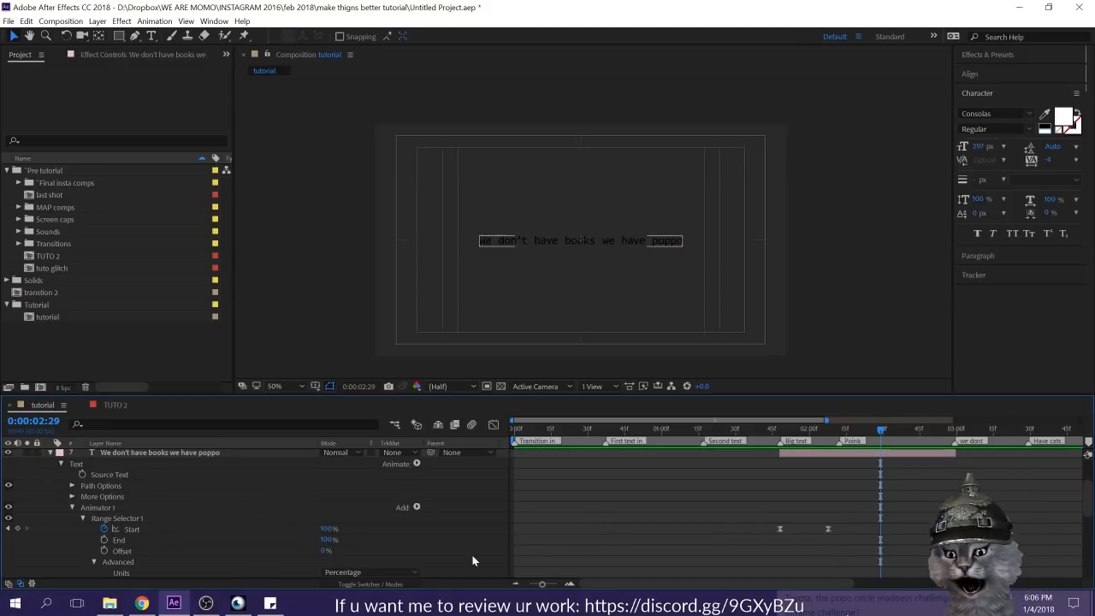
{"action": "left_click", "coordinate": [73, 510]}
{"action": "left_click", "coordinate": [72, 508]}
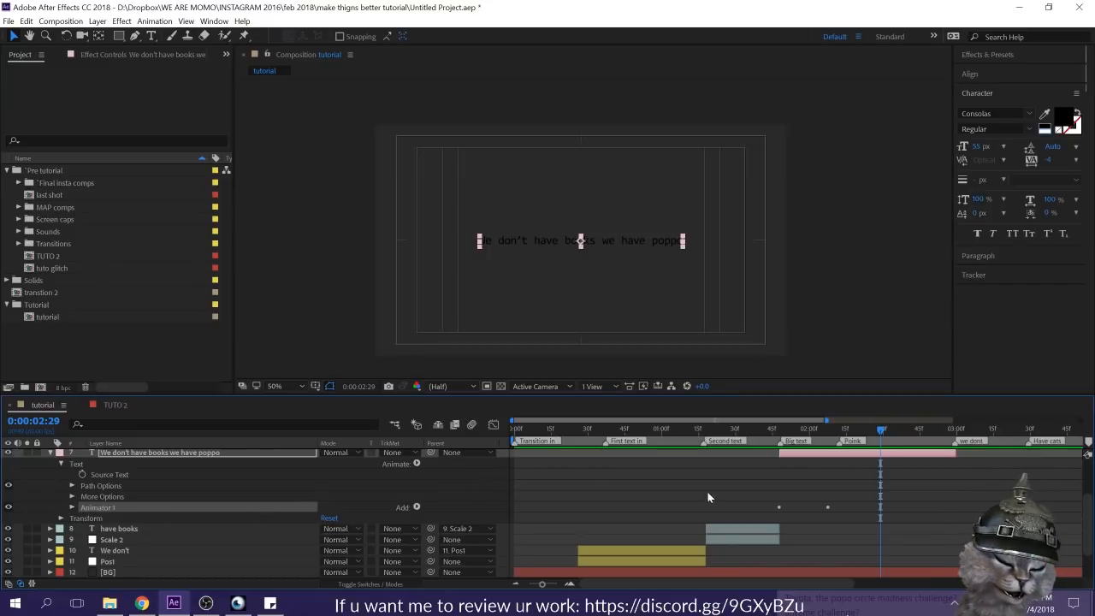
Step: Add a second Opacity animator to the "We don't have books we have poppo" text and set its Opacity to 0%
{"action": "left_click", "coordinate": [139, 462]}
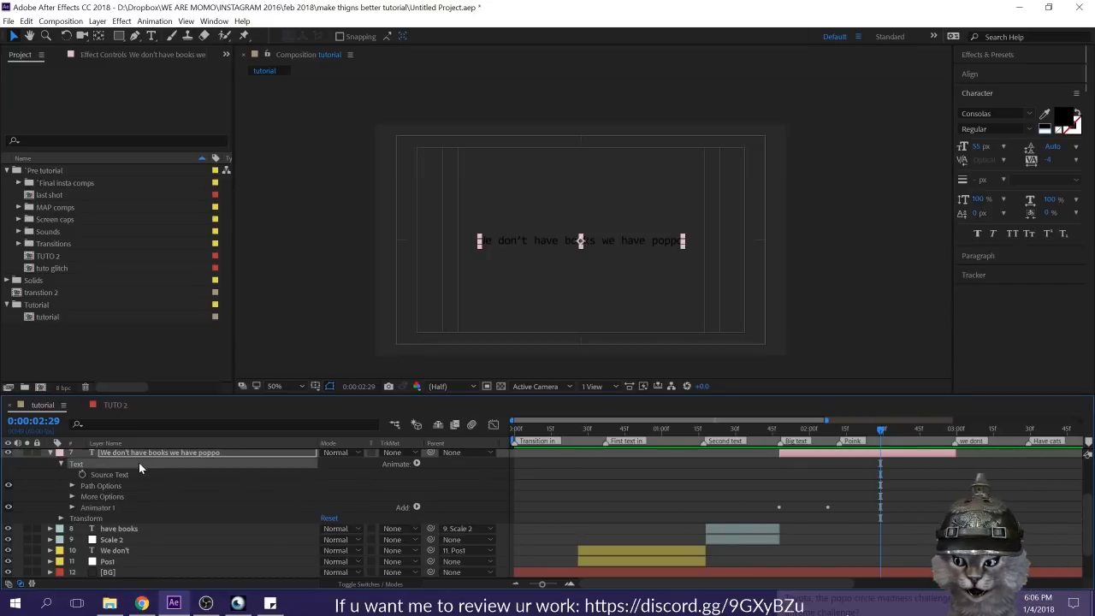
{"action": "left_click", "coordinate": [416, 464]}
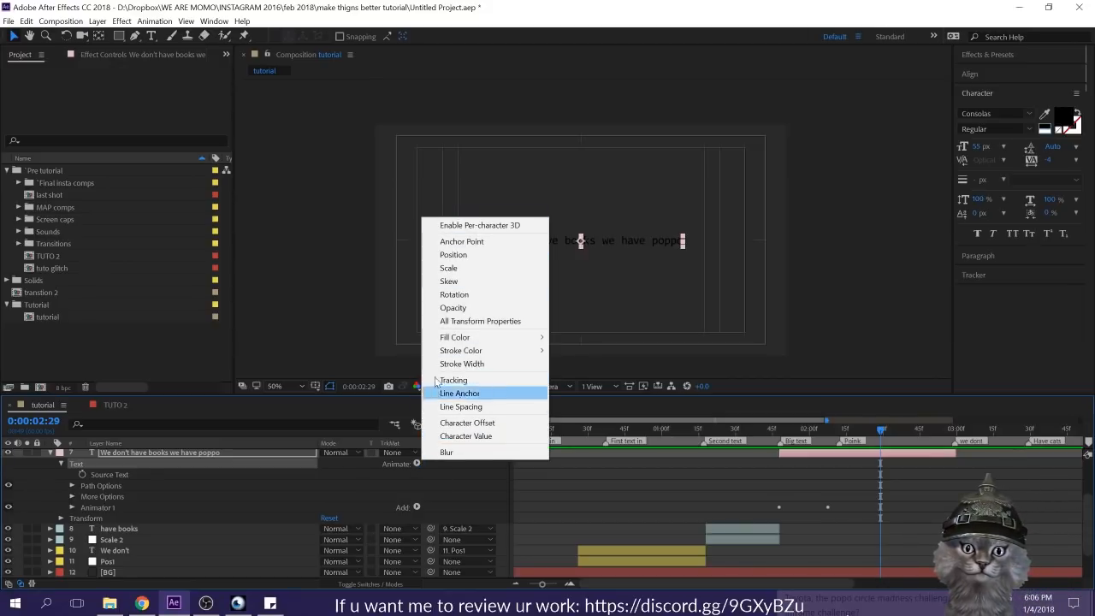
{"action": "left_click", "coordinate": [470, 309]}
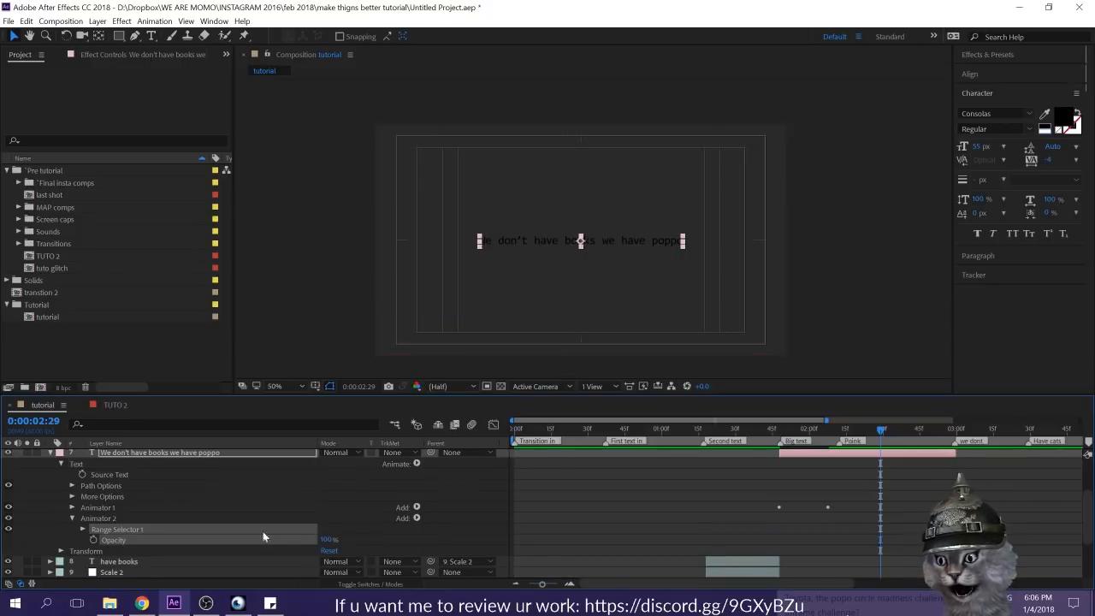
{"action": "scroll", "coordinate": [325, 513], "scroll_direction": "down", "scroll_amount": 1}
{"action": "left_click_drag", "start_coordinate": [325, 507], "coordinate": [165, 514]}
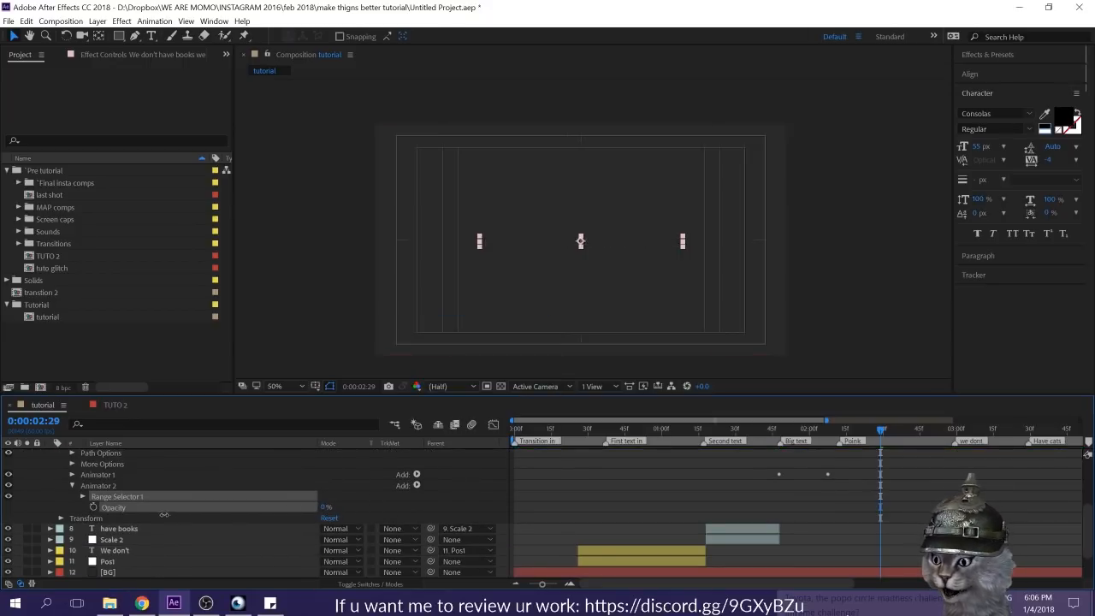
Step: Expand the Advanced options of Animator 2's range selector, set Smoothness to 0% and turn on Randomize Order
{"action": "left_click", "coordinate": [84, 496]}
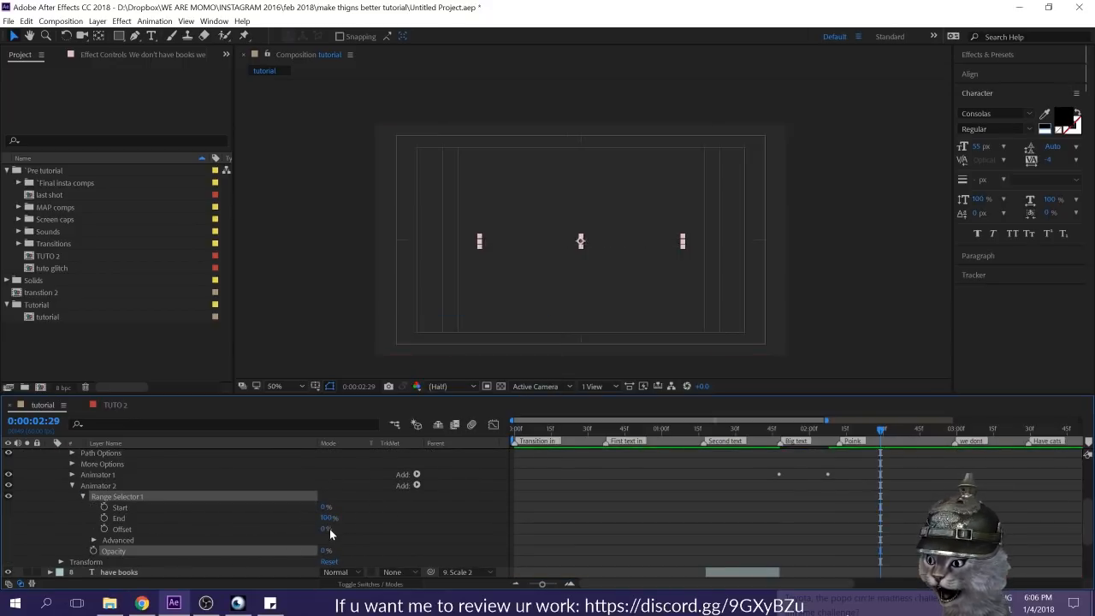
{"action": "left_click", "coordinate": [94, 541]}
{"action": "scroll", "coordinate": [171, 545], "scroll_direction": "down", "scroll_amount": 3}
{"action": "left_click_drag", "start_coordinate": [329, 510], "coordinate": [239, 517]}
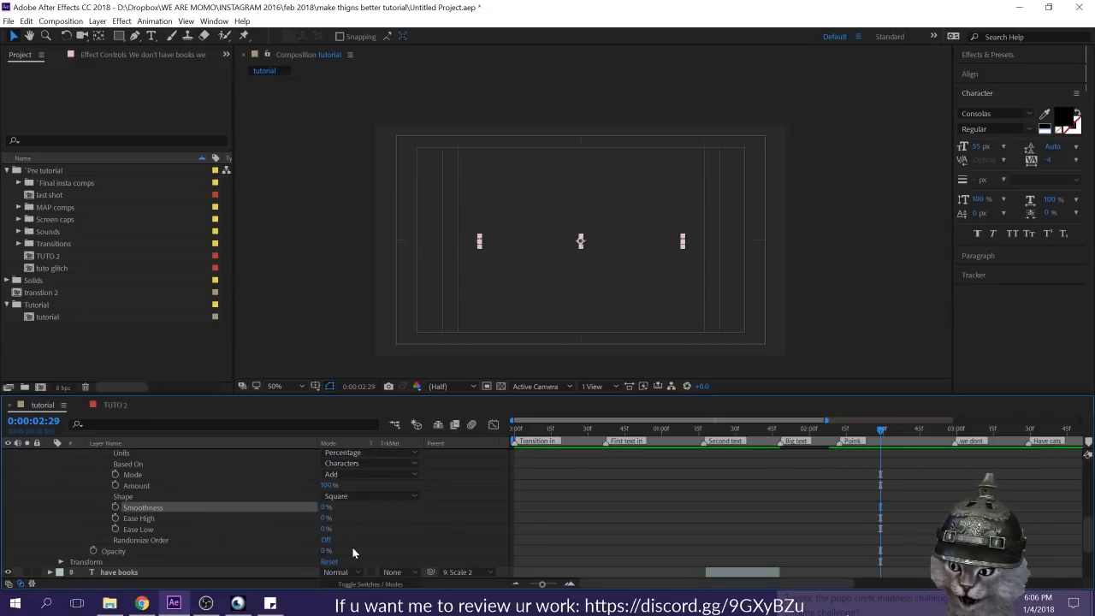
{"action": "left_click", "coordinate": [325, 540]}
Step: Keyframe the End of Animator 2's range selector from 0% at 0:00:02:29 to 100% at the layer's out point, 0:00:02:59
{"action": "scroll", "coordinate": [145, 556], "scroll_direction": "up", "scroll_amount": 3}
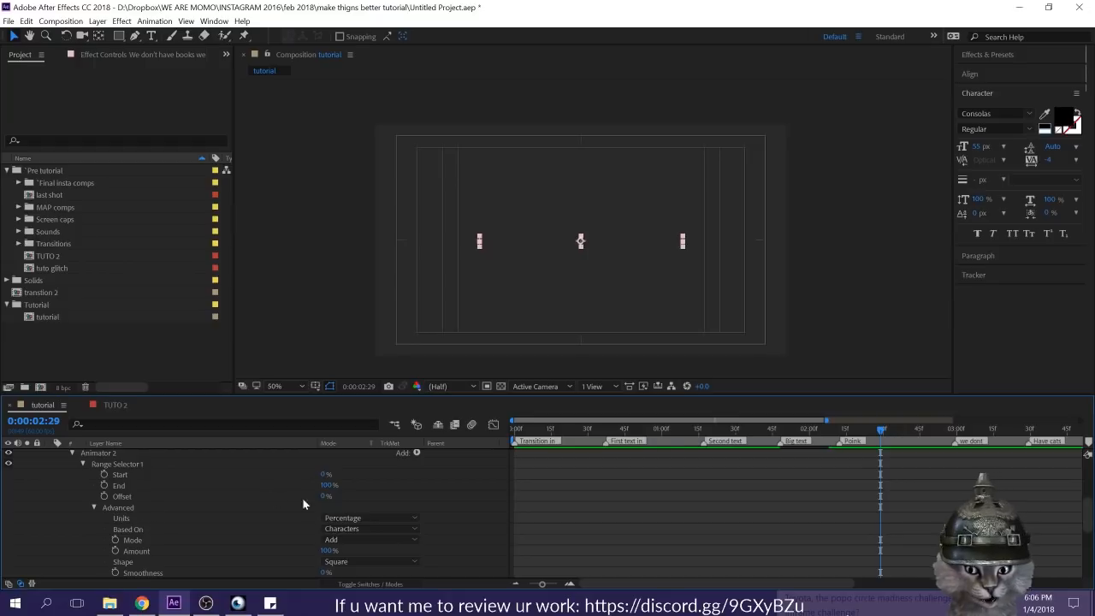
{"action": "left_click_drag", "start_coordinate": [326, 485], "coordinate": [246, 487]}
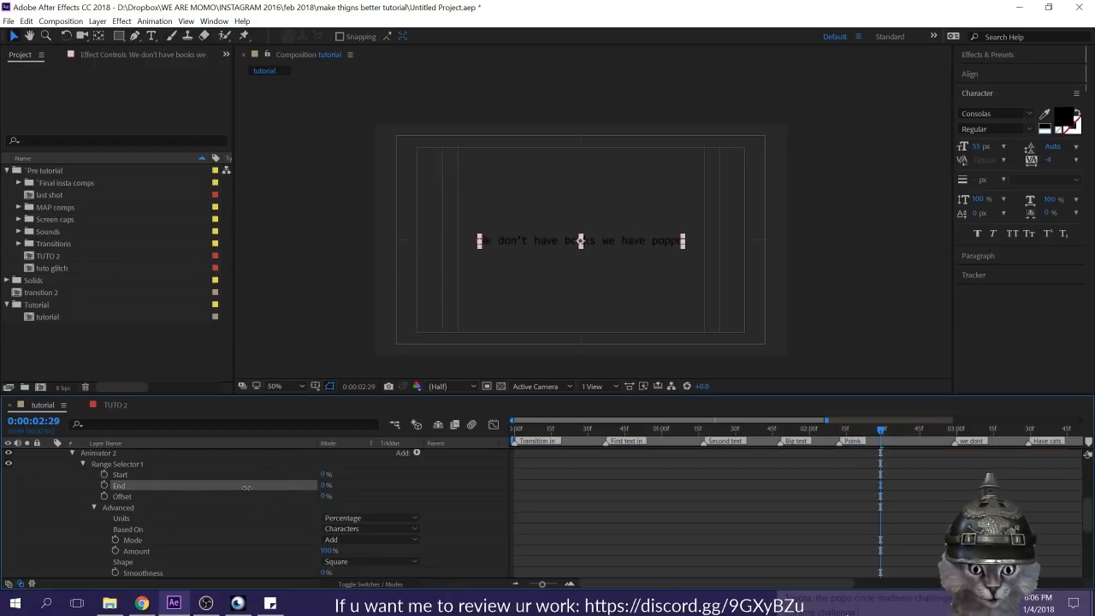
{"action": "scroll", "coordinate": [188, 515], "scroll_direction": "up", "scroll_amount": 3}
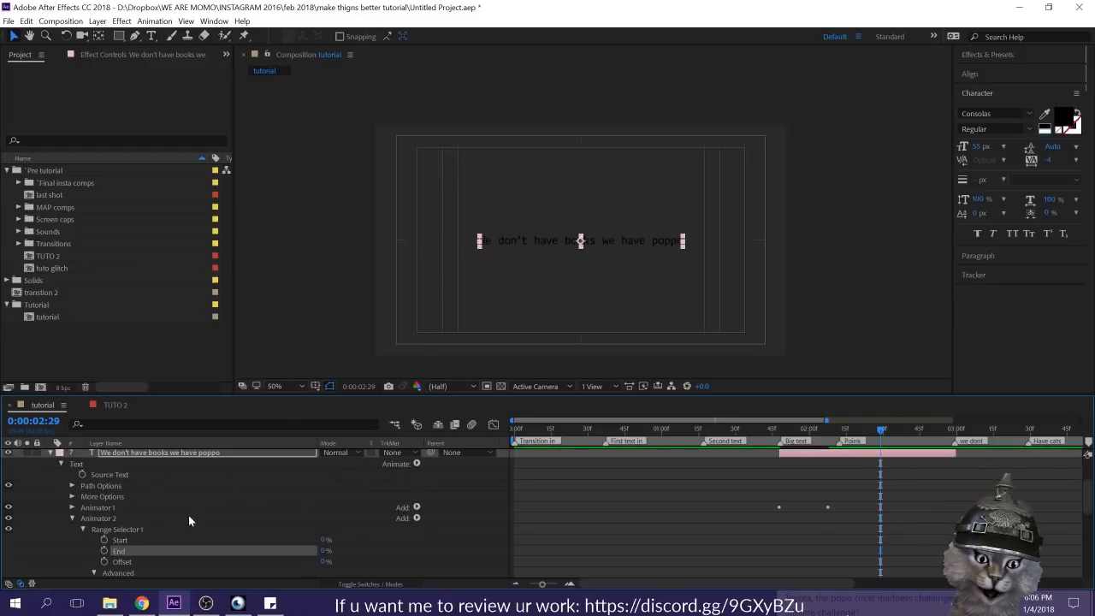
{"action": "left_click", "coordinate": [104, 551]}
{"action": "key", "text": "o"}
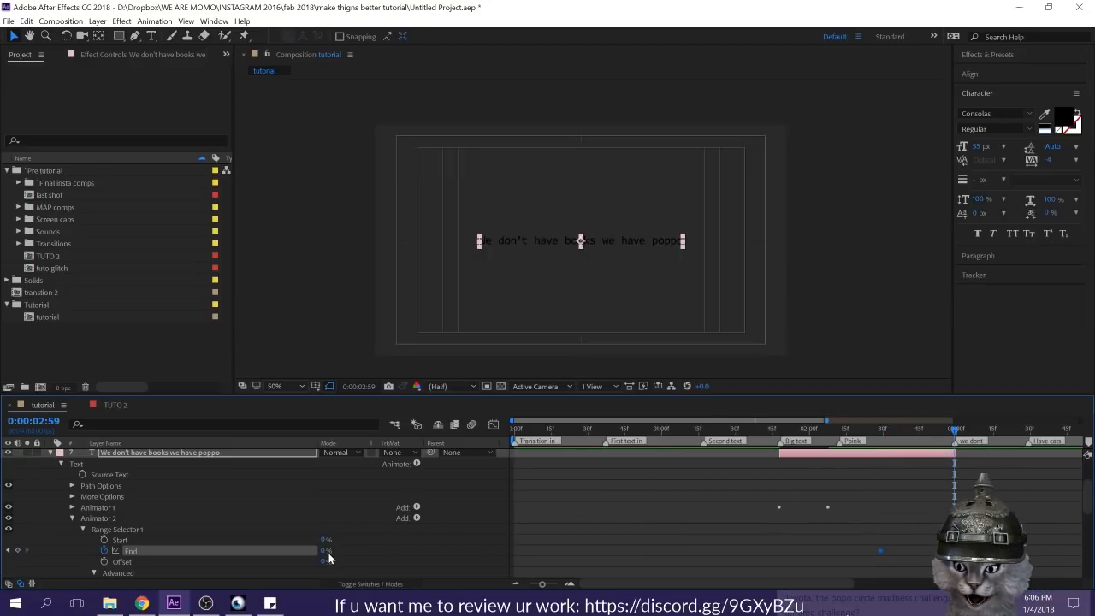
{"action": "left_click_drag", "start_coordinate": [325, 551], "coordinate": [343, 550]}
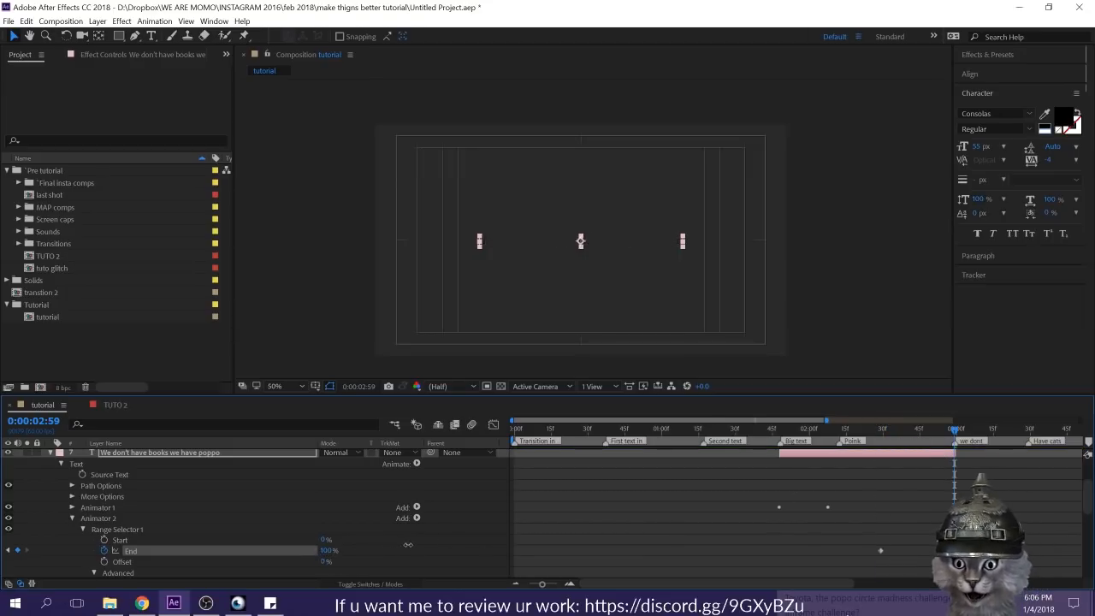
Step: Apply Easy Ease to Animator 2's End keyframes and preview the composition from 0:00:00:00
{"action": "left_click_drag", "start_coordinate": [940, 526], "coordinate": [883, 550]}
{"action": "left_click", "coordinate": [902, 518]}
{"action": "left_click", "coordinate": [906, 506]}
{"action": "key", "text": "Home"}
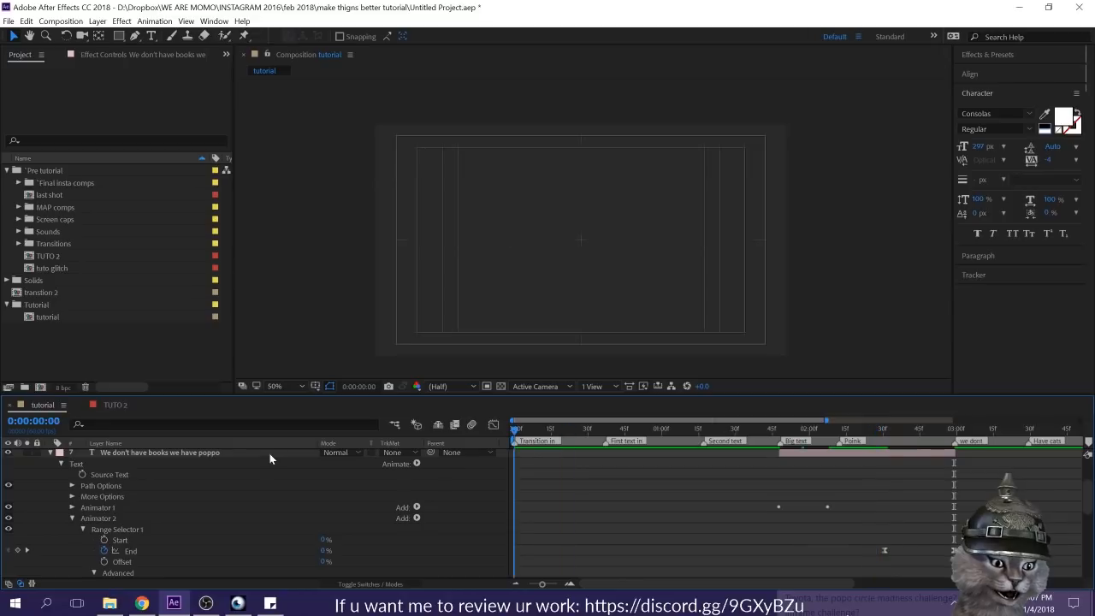
{"action": "key", "text": "space"}
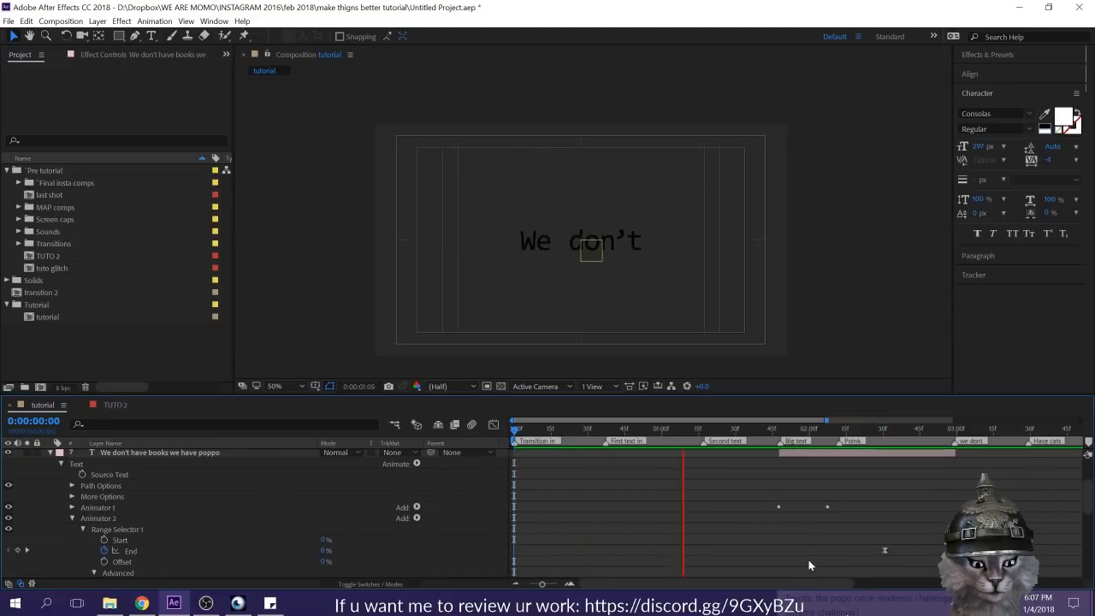
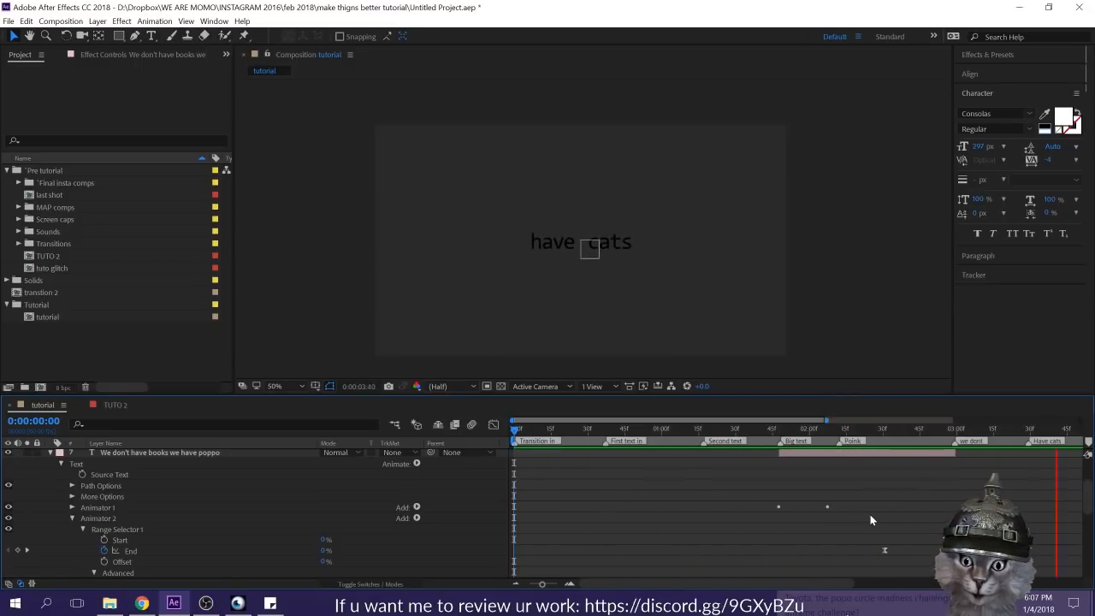
Step: Stop the preview, save the project and collapse the properties of the "We don't have books we have poppo" layer
{"action": "key", "text": "space"}
{"action": "key", "text": "ctrl+s"}
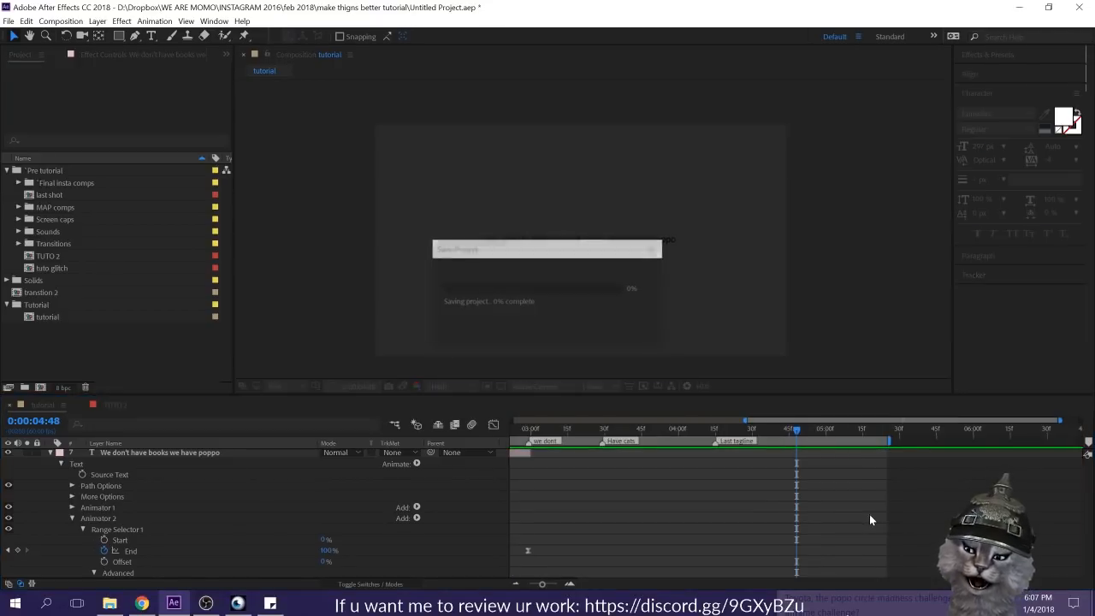
{"action": "scroll", "coordinate": [846, 526], "scroll_direction": "up", "scroll_amount": 3}
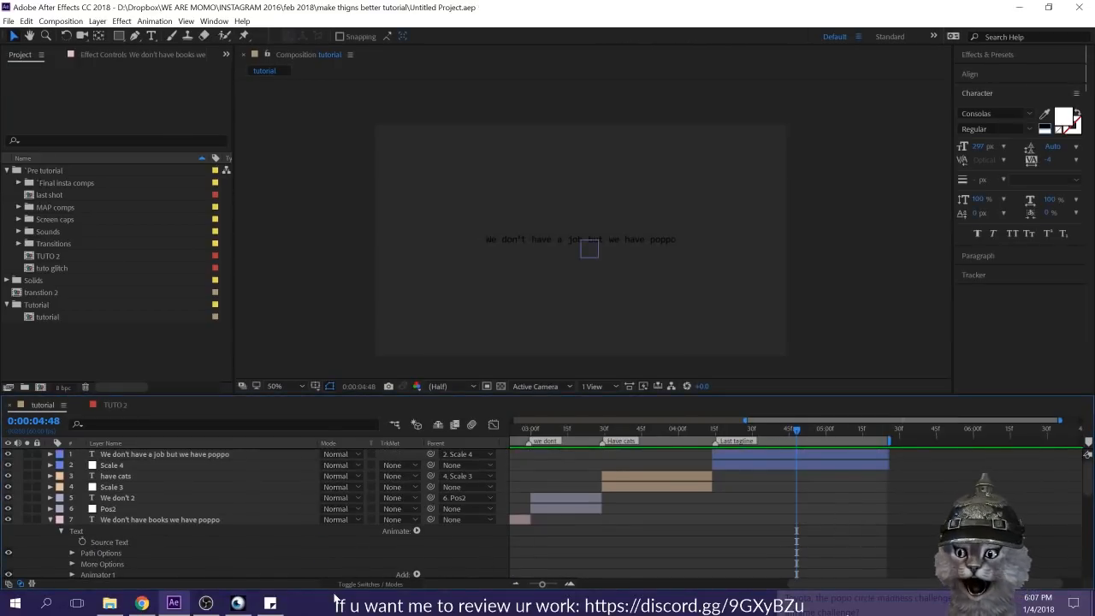
{"action": "left_click", "coordinate": [151, 519]}
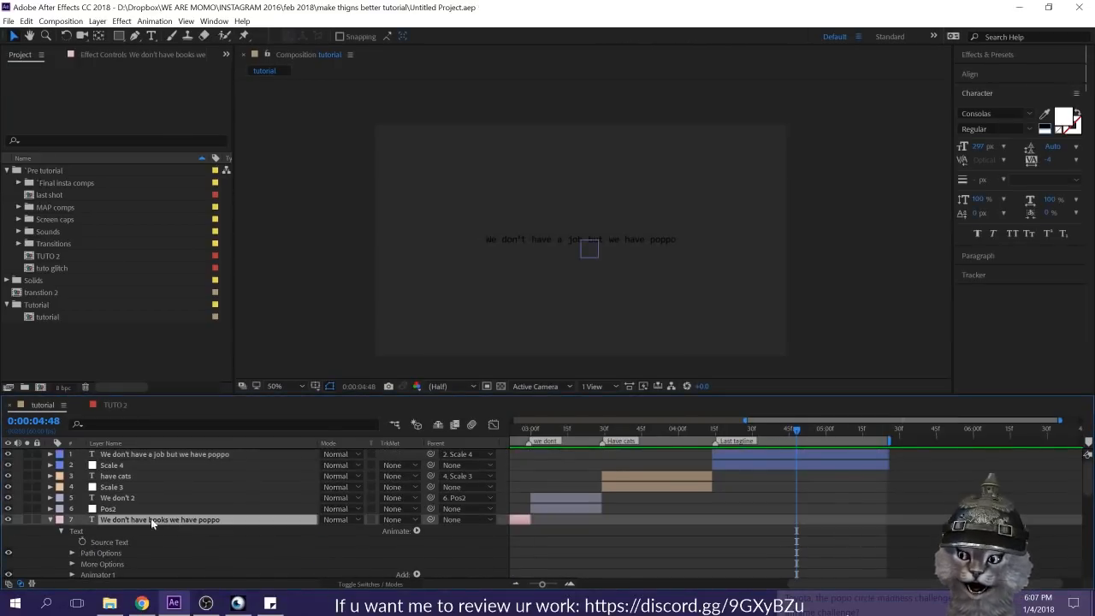
{"action": "left_click", "coordinate": [50, 519]}
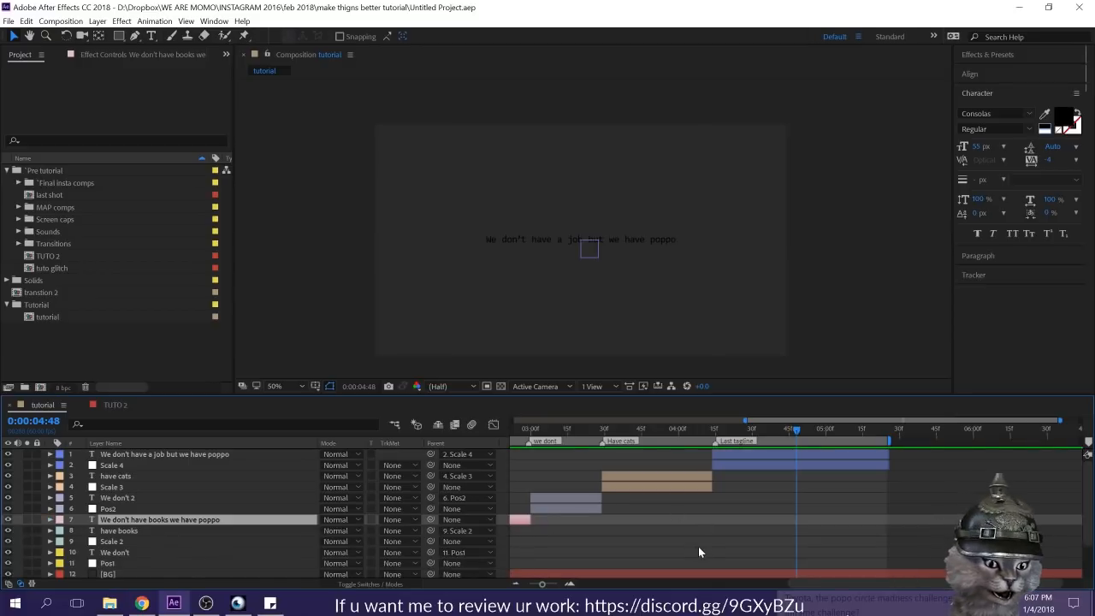
Step: Copy Animator 1 from the "We don't" layer onto the "We don't 2" layer at 0:00:03:00, and check it at 0:00:03:09
{"action": "left_click_drag", "start_coordinate": [807, 585], "coordinate": [738, 593]}
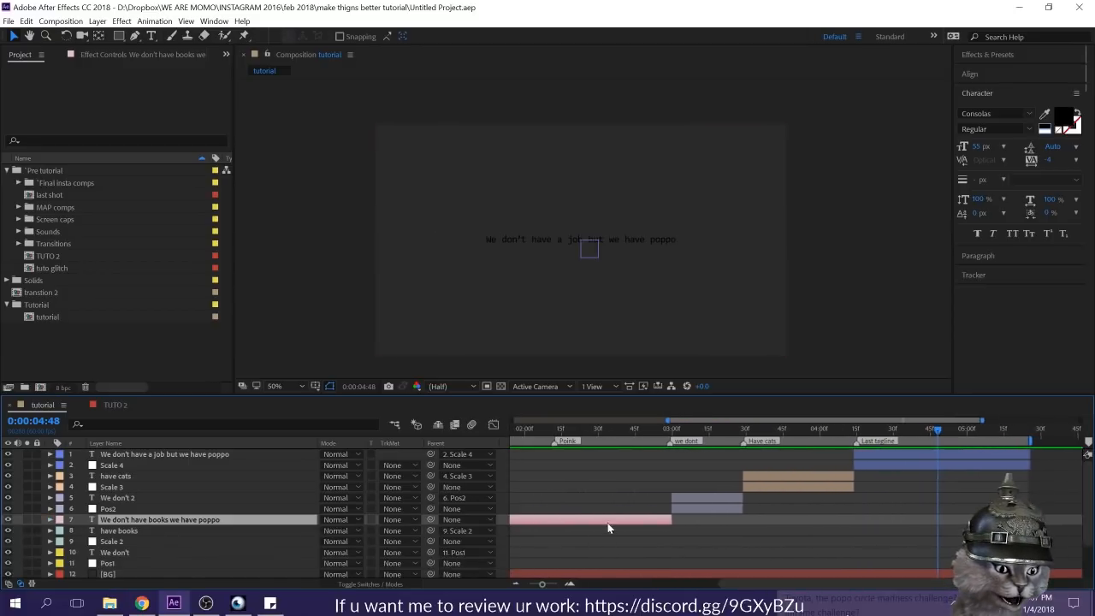
{"action": "left_click_drag", "start_coordinate": [783, 431], "coordinate": [672, 437]}
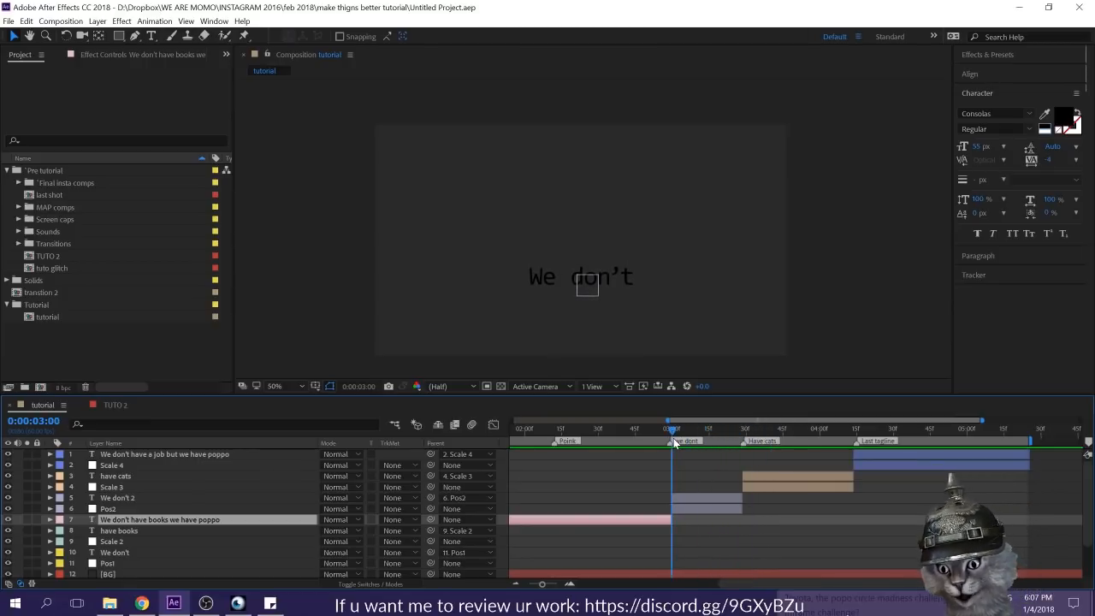
{"action": "left_click", "coordinate": [107, 552]}
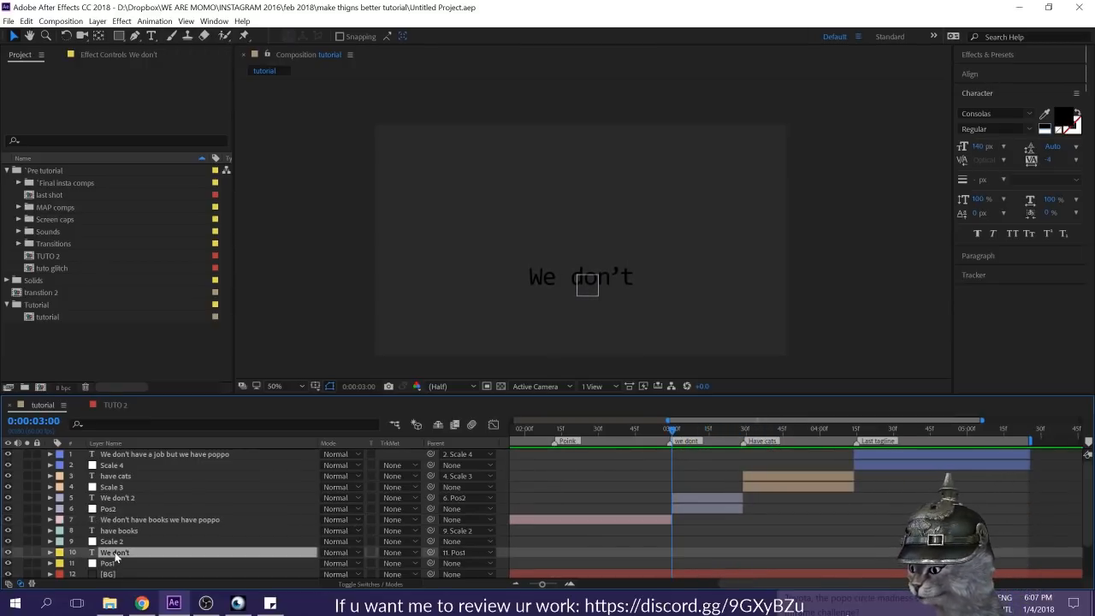
{"action": "left_click", "coordinate": [49, 552]}
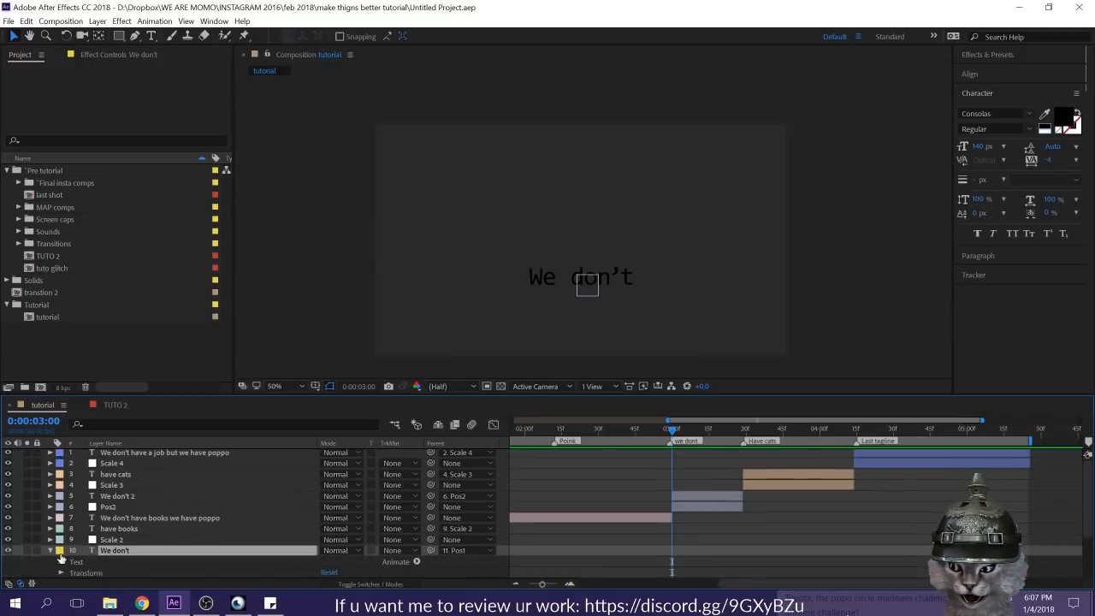
{"action": "scroll", "coordinate": [66, 556], "scroll_direction": "down", "scroll_amount": 1}
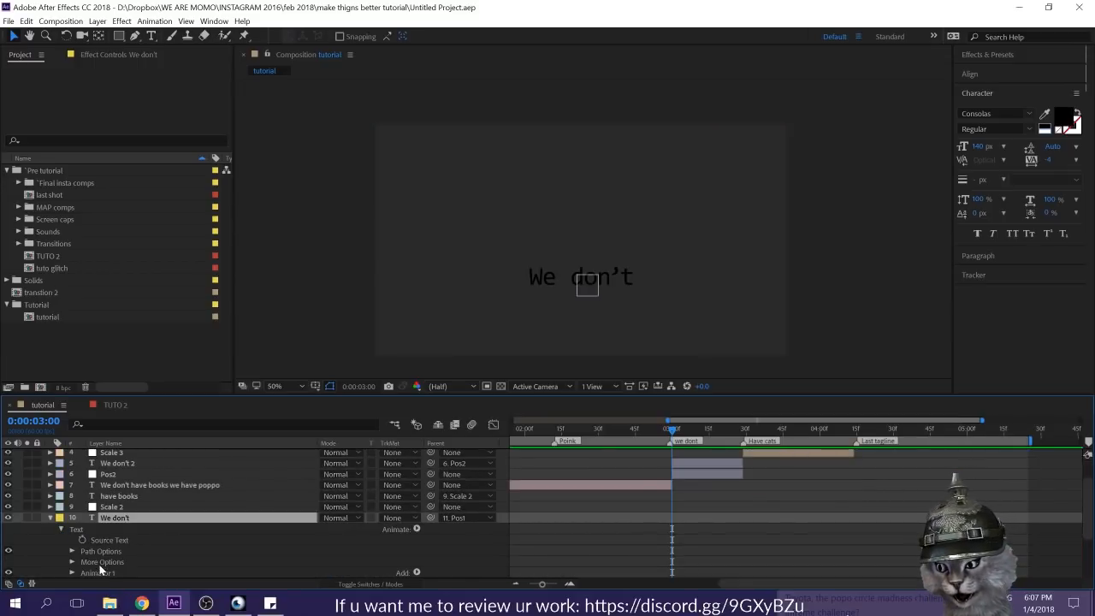
{"action": "left_click", "coordinate": [98, 575]}
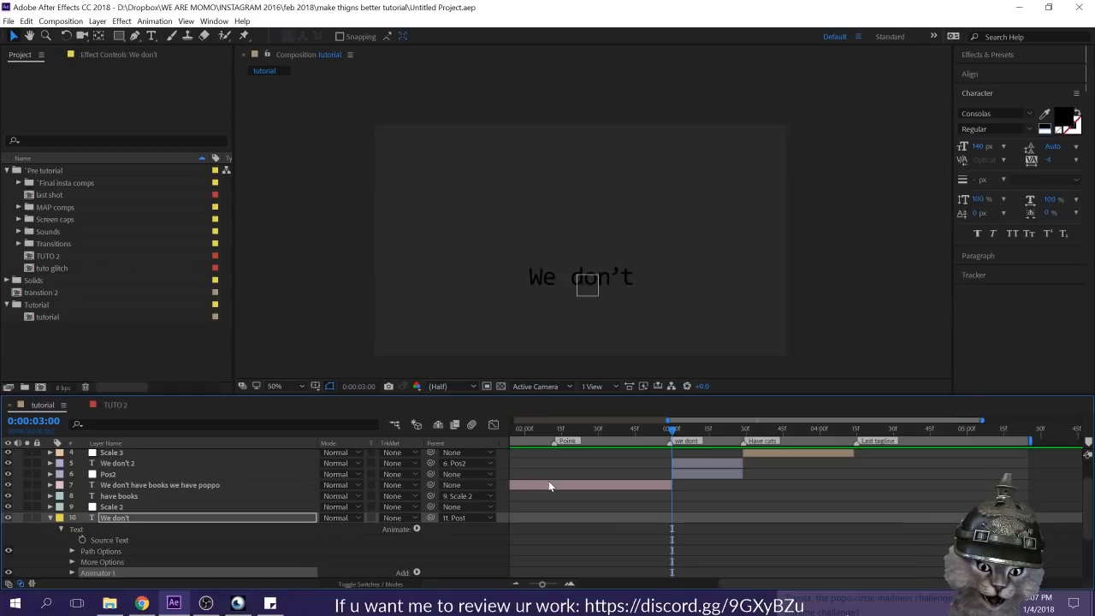
{"action": "left_click", "coordinate": [691, 471]}
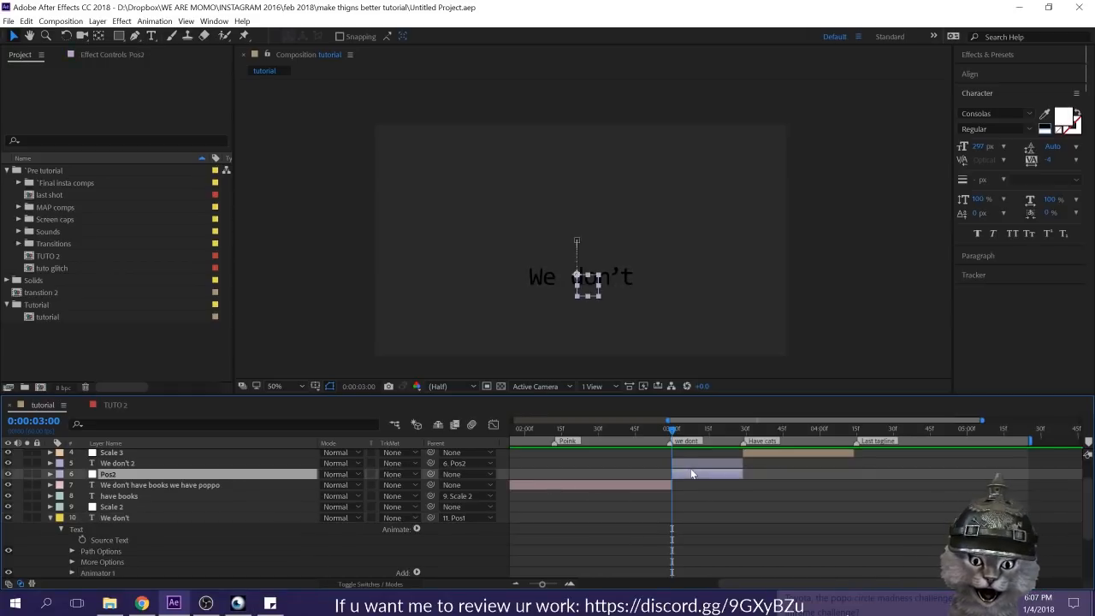
{"action": "left_click", "coordinate": [688, 462]}
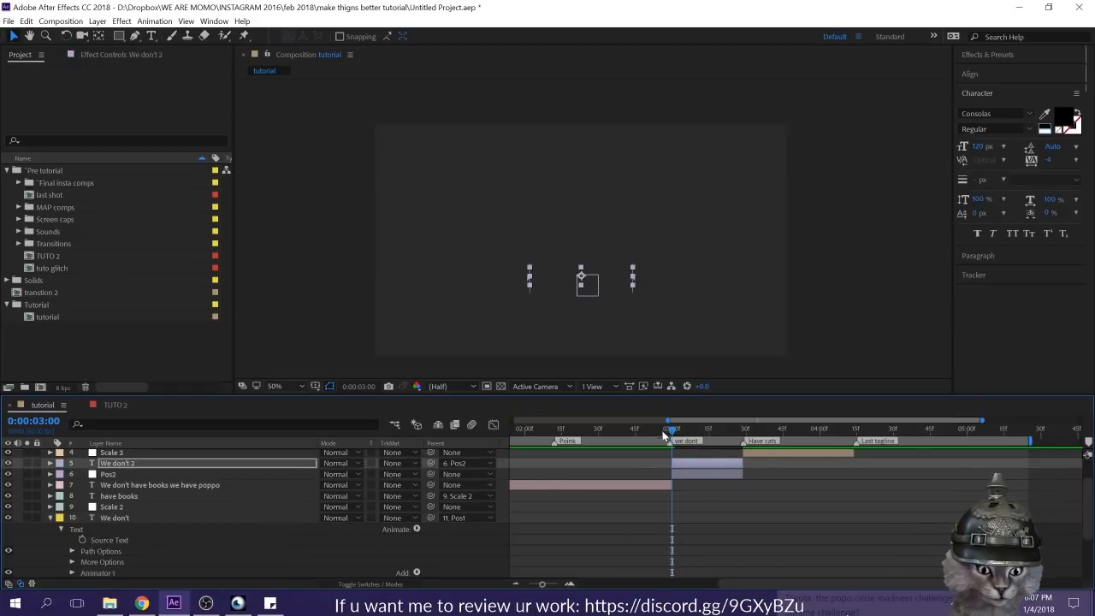
{"action": "left_click_drag", "start_coordinate": [671, 432], "coordinate": [693, 442]}
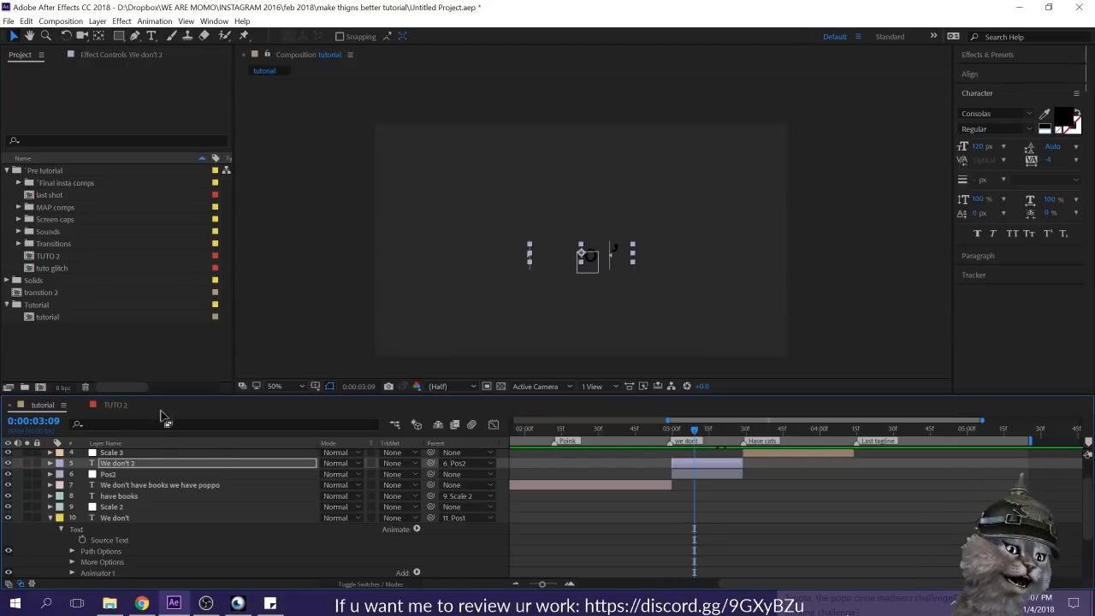
Step: Set the Random Seed to 17 in the Advanced options of the "We don't 2" layer's Animator 1 range selector
{"action": "left_click", "coordinate": [50, 464]}
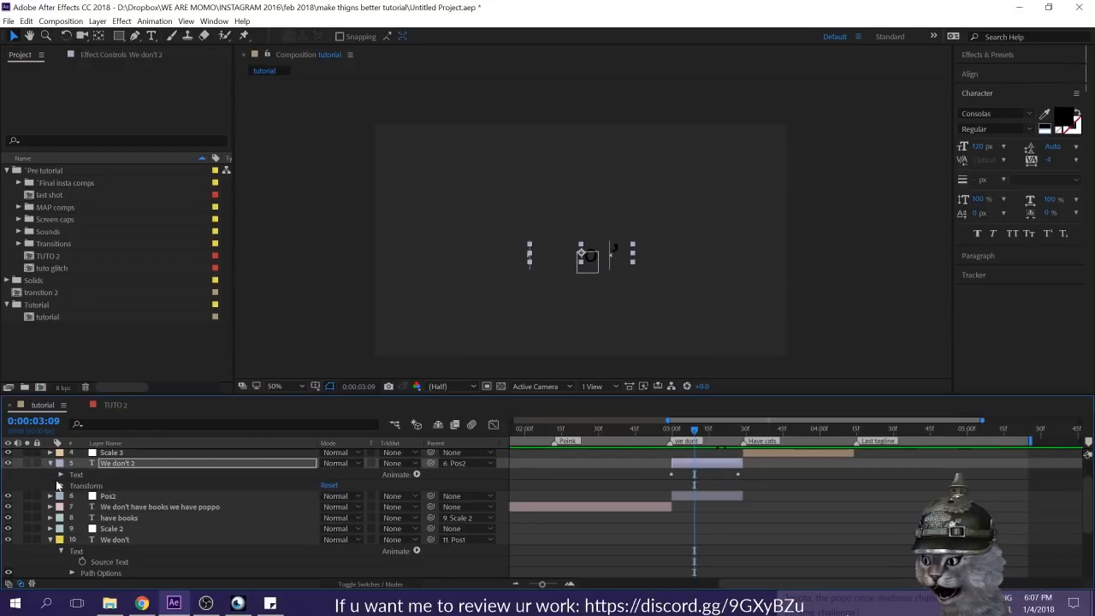
{"action": "left_click", "coordinate": [61, 475]}
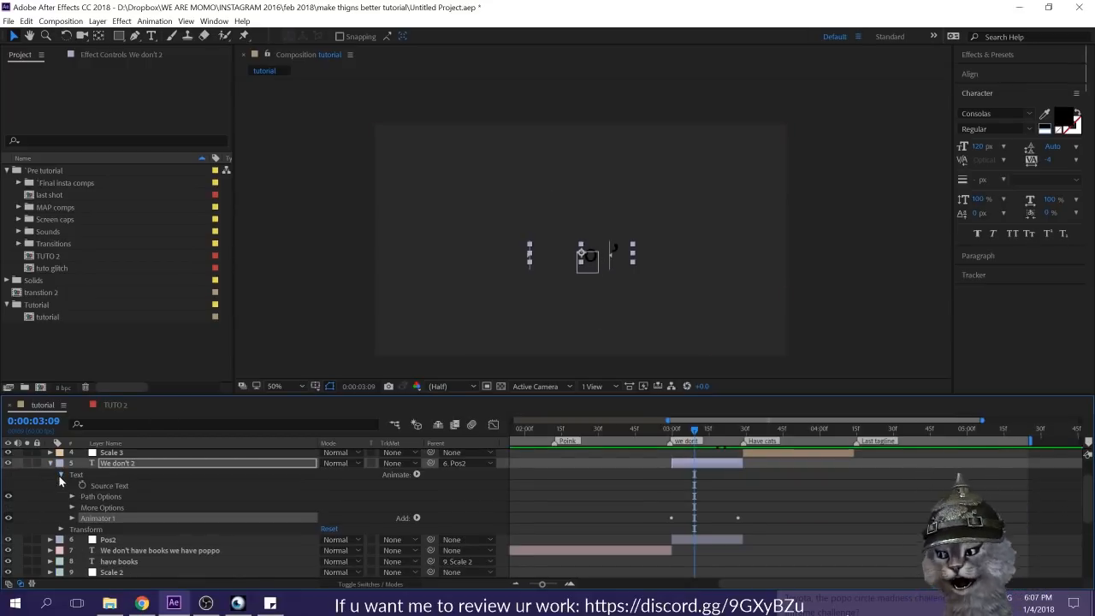
{"action": "left_click", "coordinate": [72, 518]}
{"action": "scroll", "coordinate": [195, 496], "scroll_direction": "down", "scroll_amount": 3}
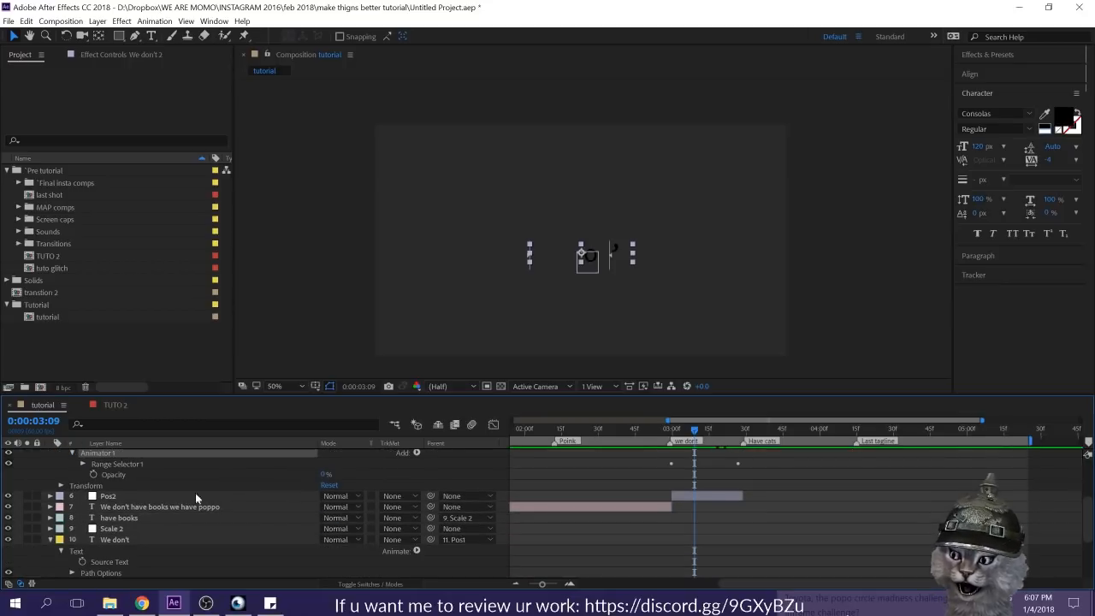
{"action": "left_click", "coordinate": [83, 464]}
{"action": "scroll", "coordinate": [171, 491], "scroll_direction": "down", "scroll_amount": 1}
{"action": "left_click", "coordinate": [94, 475]}
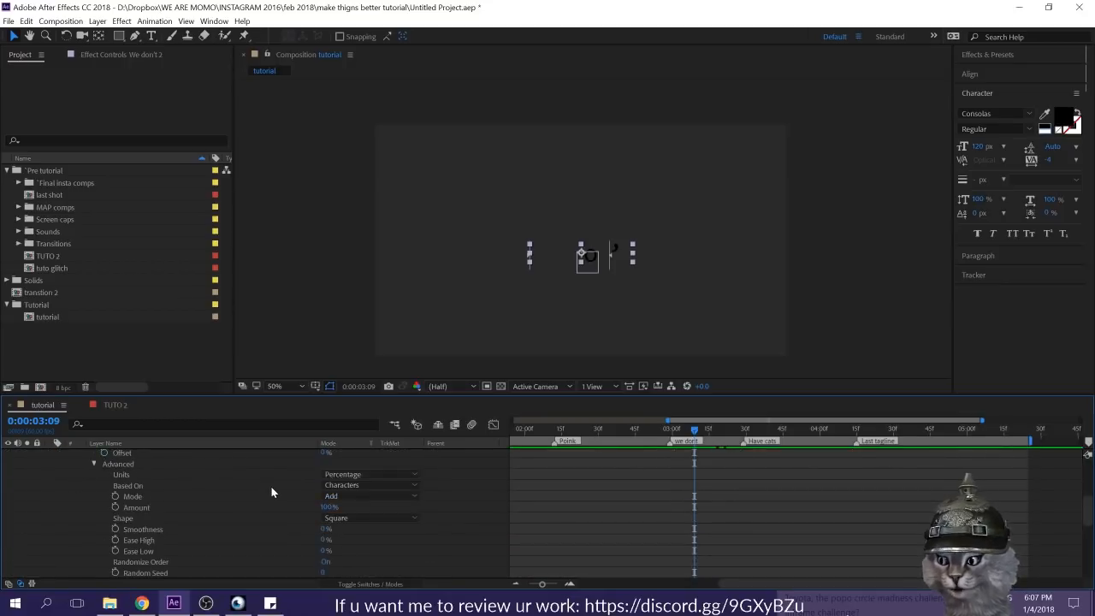
{"action": "scroll", "coordinate": [308, 487], "scroll_direction": "down", "scroll_amount": 2}
{"action": "left_click", "coordinate": [141, 503]}
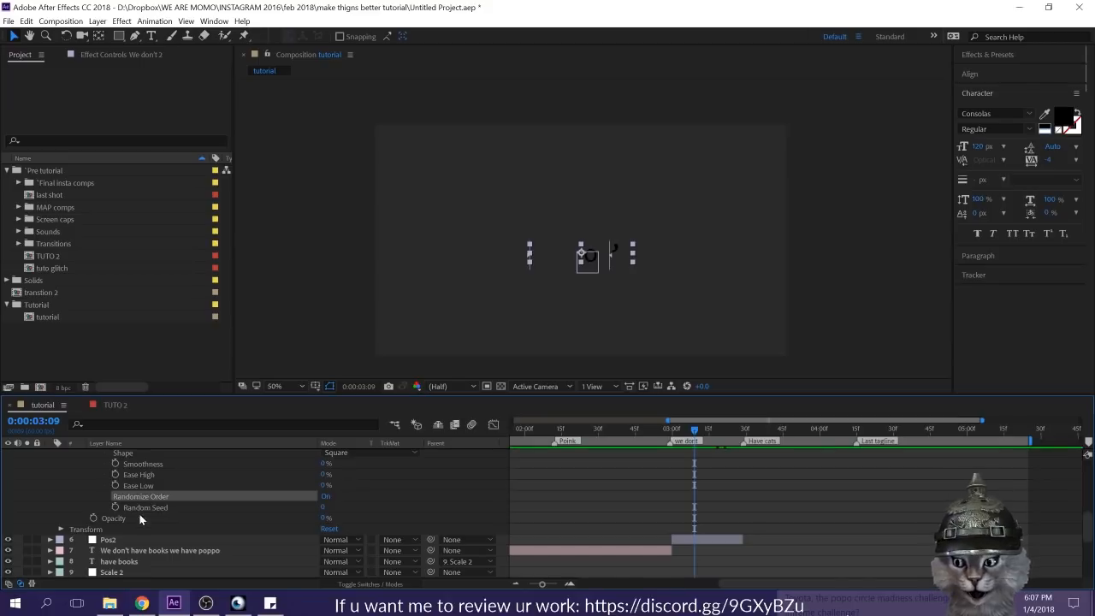
{"action": "left_click", "coordinate": [125, 509]}
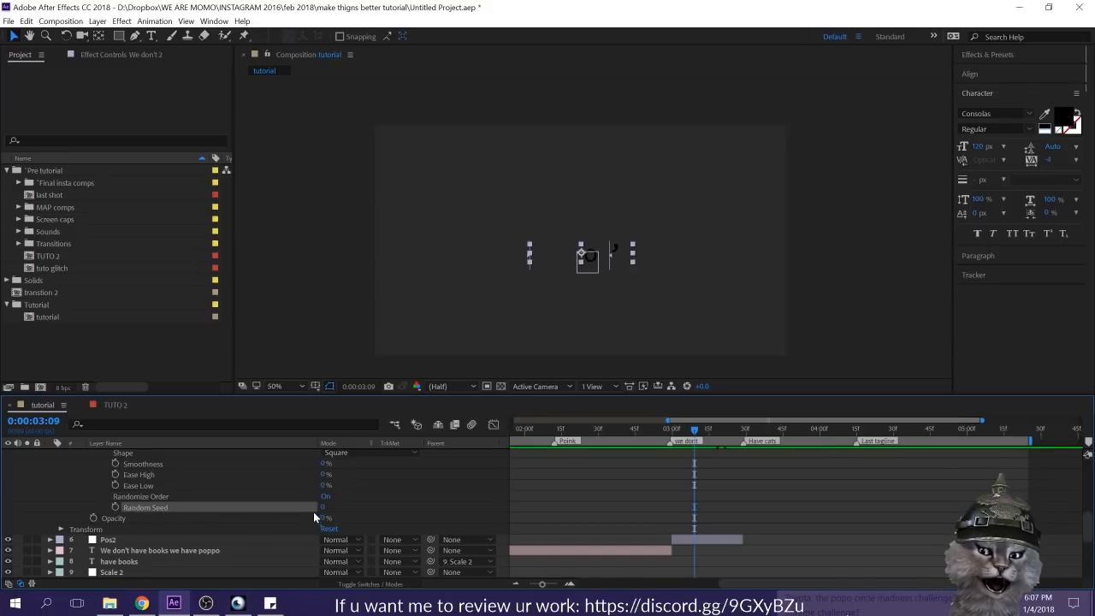
{"action": "left_click_drag", "start_coordinate": [322, 509], "coordinate": [332, 510]}
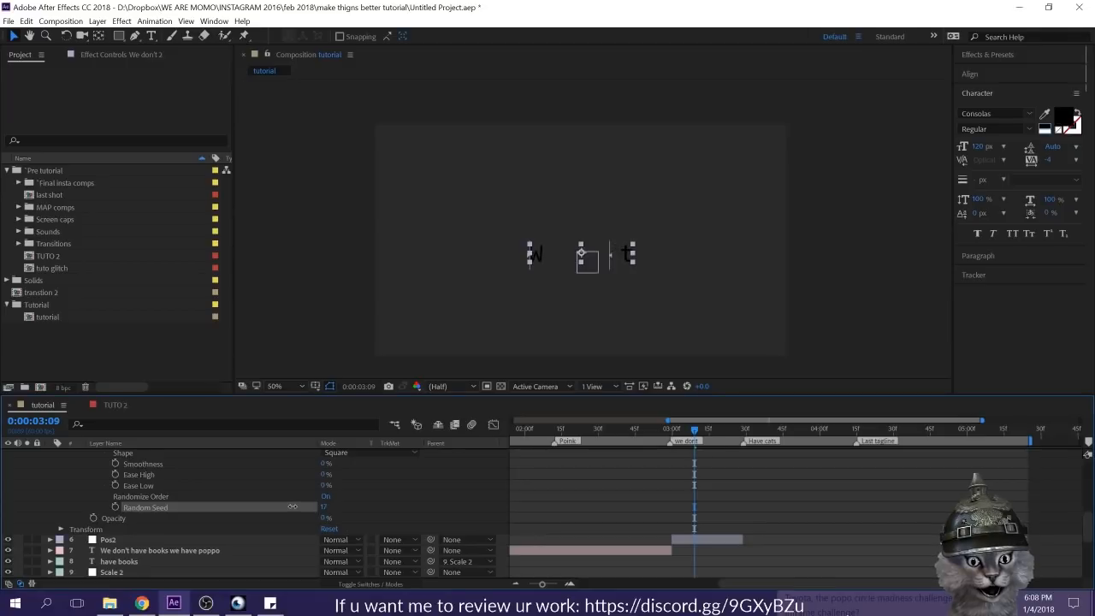
Step: Move the last End keyframe of the "We don't 2" range selector earlier to about 0:00:03:16 and scrub through the reveal
{"action": "left_click_drag", "start_coordinate": [694, 430], "coordinate": [732, 440]}
{"action": "scroll", "coordinate": [173, 521], "scroll_direction": "up", "scroll_amount": 6}
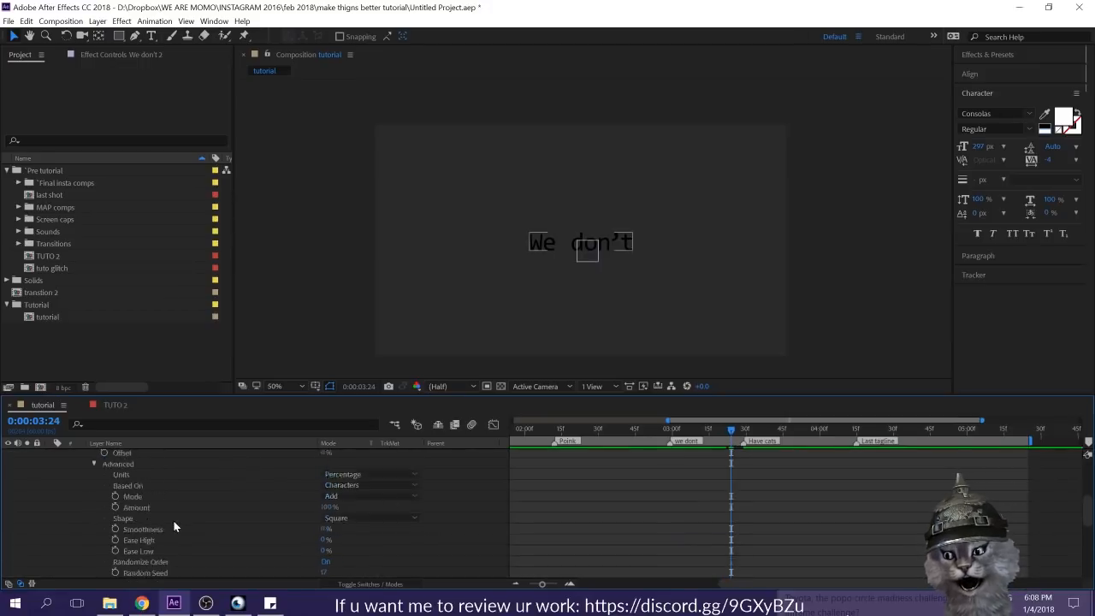
{"action": "scroll", "coordinate": [695, 462], "scroll_direction": "up", "scroll_amount": 2}
{"action": "left_click_drag", "start_coordinate": [738, 540], "coordinate": [713, 539]}
{"action": "left_click_drag", "start_coordinate": [674, 434], "coordinate": [818, 452]}
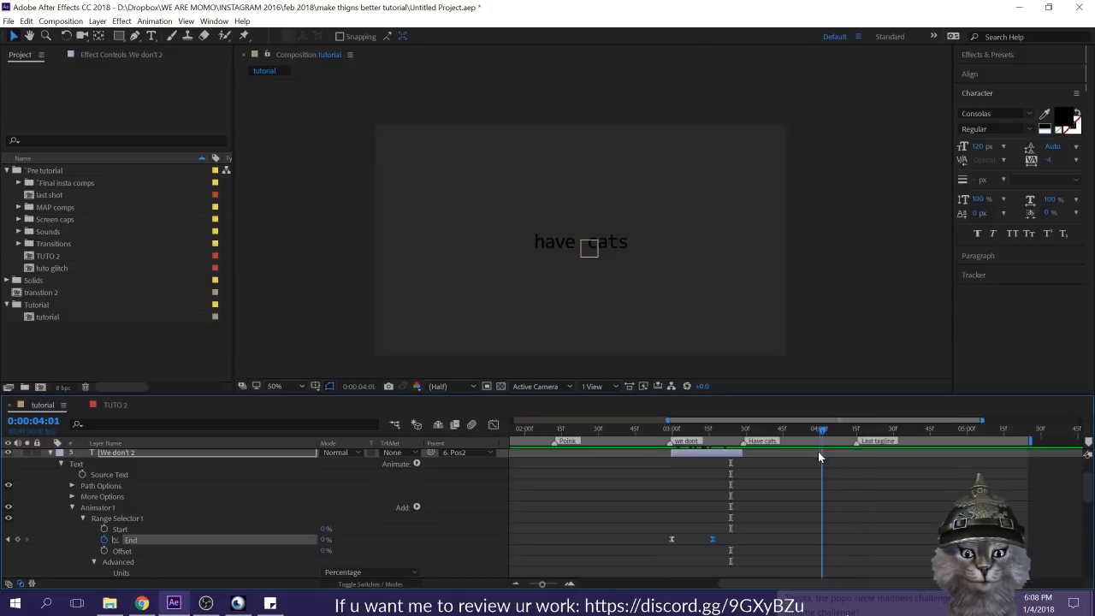
Step: Collapse the "We don't 2" layer and add a Source Text keyframe to the "have cats" layer at about 0:00:03:58
{"action": "scroll", "coordinate": [852, 528], "scroll_direction": "up", "scroll_amount": 2}
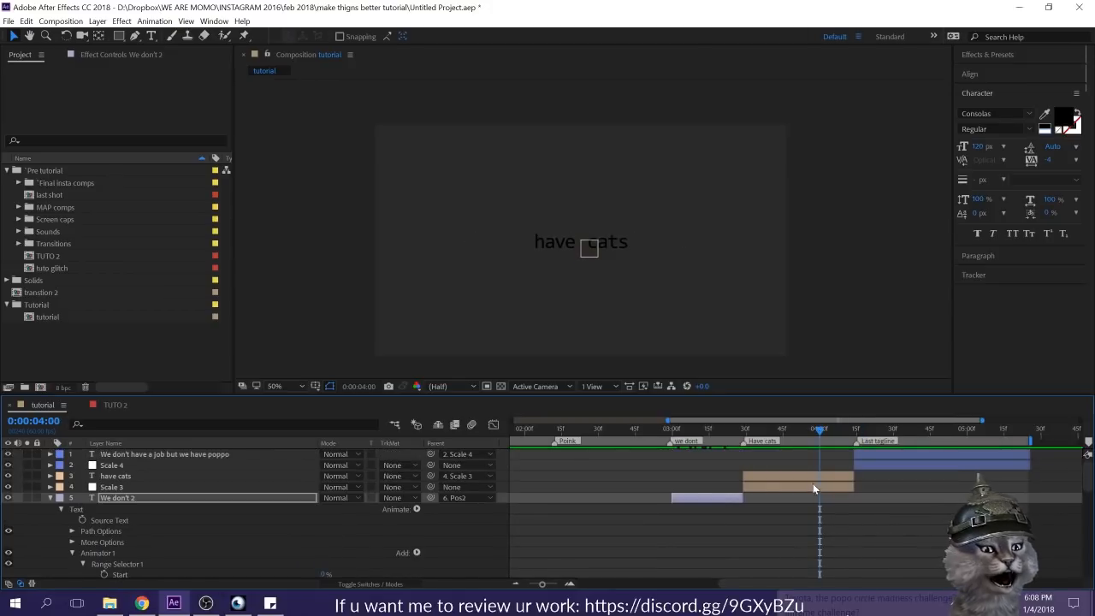
{"action": "left_click", "coordinate": [50, 497]}
{"action": "left_click", "coordinate": [82, 477]}
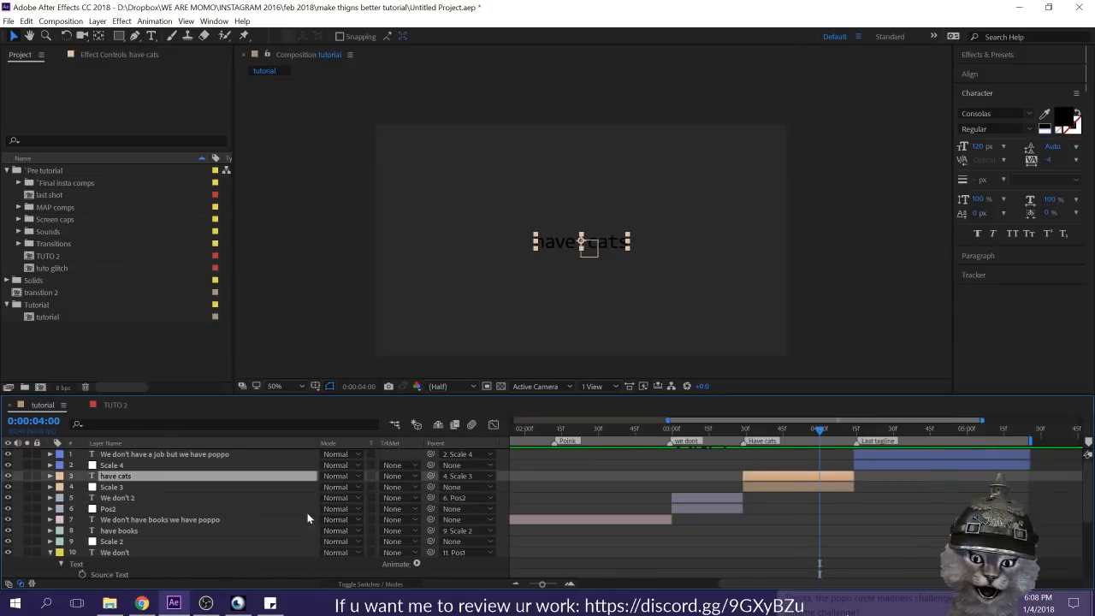
{"action": "mouse_move", "coordinate": [813, 425]}
{"action": "left_mouse_down"}
{"action": "mouse_move", "coordinate": [828, 430]}
{"action": "mouse_move", "coordinate": [805, 431]}
{"action": "mouse_move", "coordinate": [819, 435]}
{"action": "left_mouse_up"}
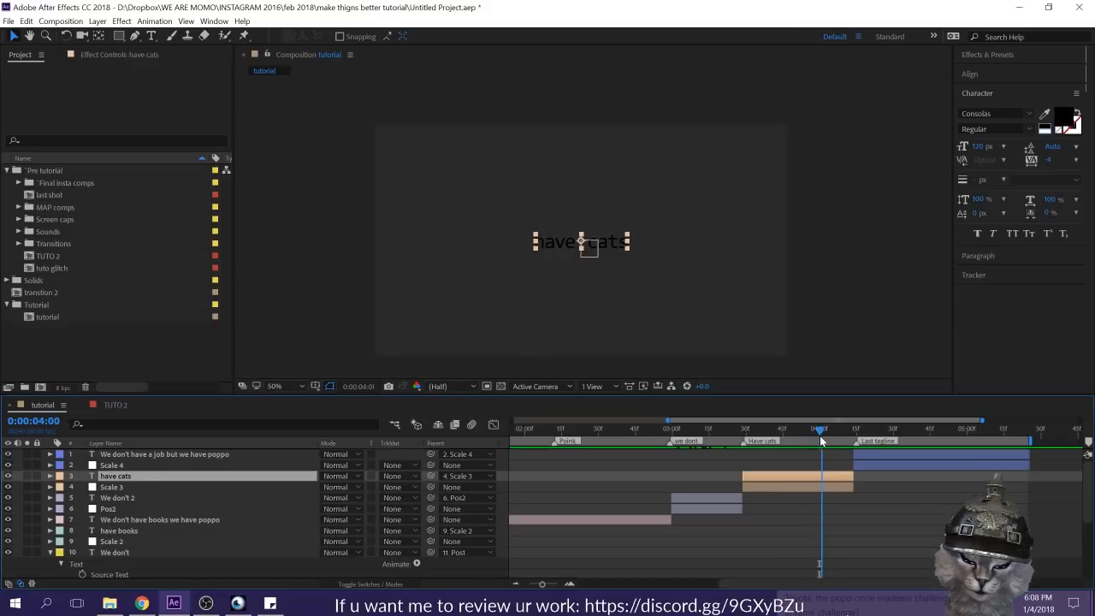
{"action": "left_click", "coordinate": [49, 475]}
{"action": "left_click", "coordinate": [60, 487]}
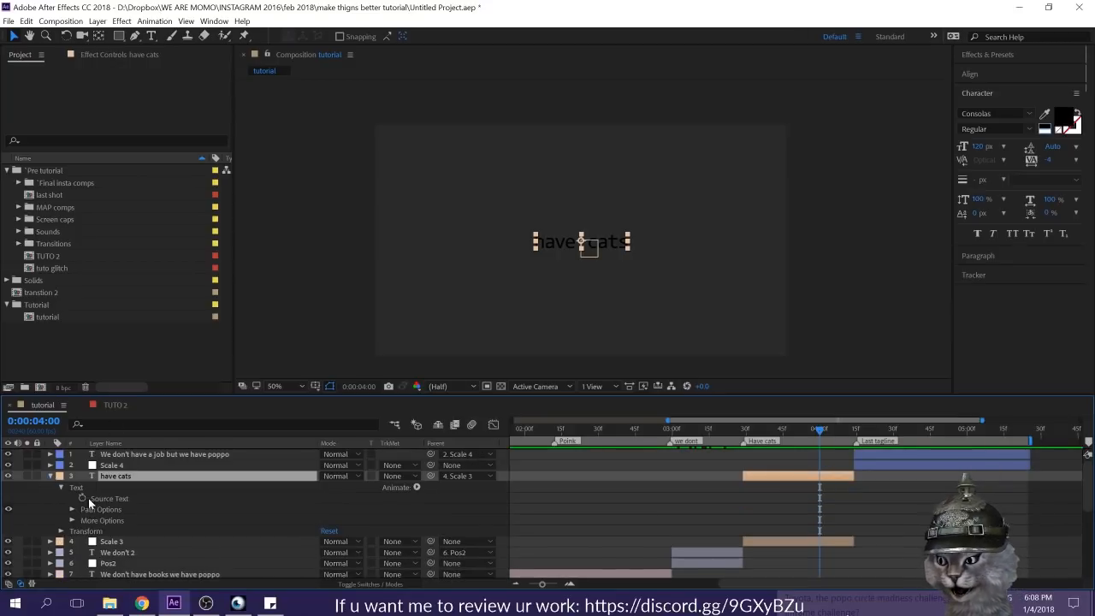
{"action": "left_click", "coordinate": [88, 498]}
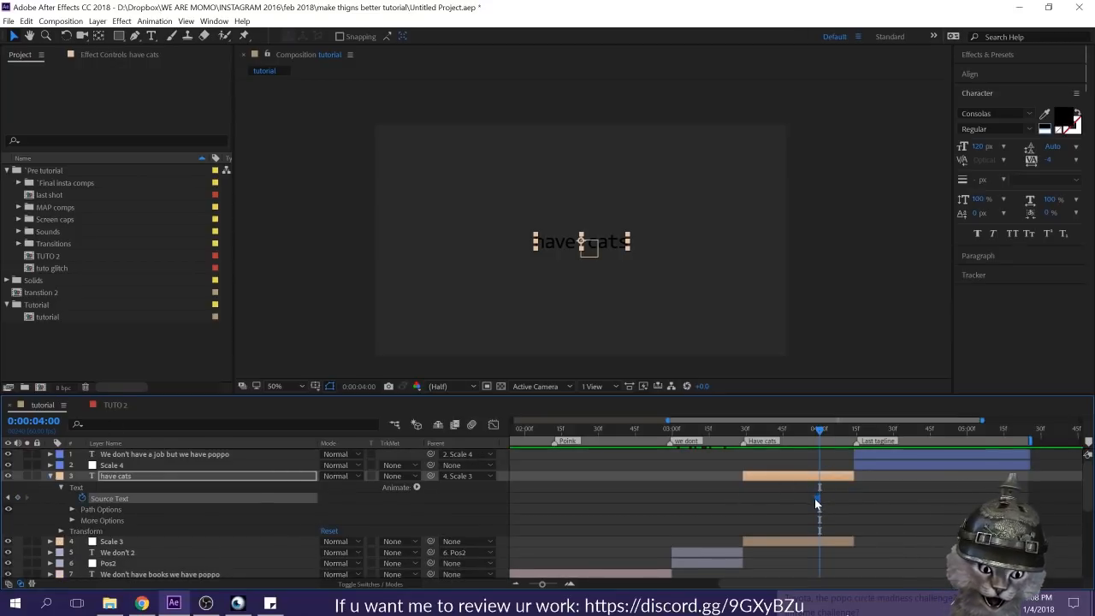
Step: At 0:00:04:02, change the "have cats" source text to "have cat" as a second keyframe and preview from 0:00:01:58
{"action": "left_click_drag", "start_coordinate": [819, 436], "coordinate": [824, 436]}
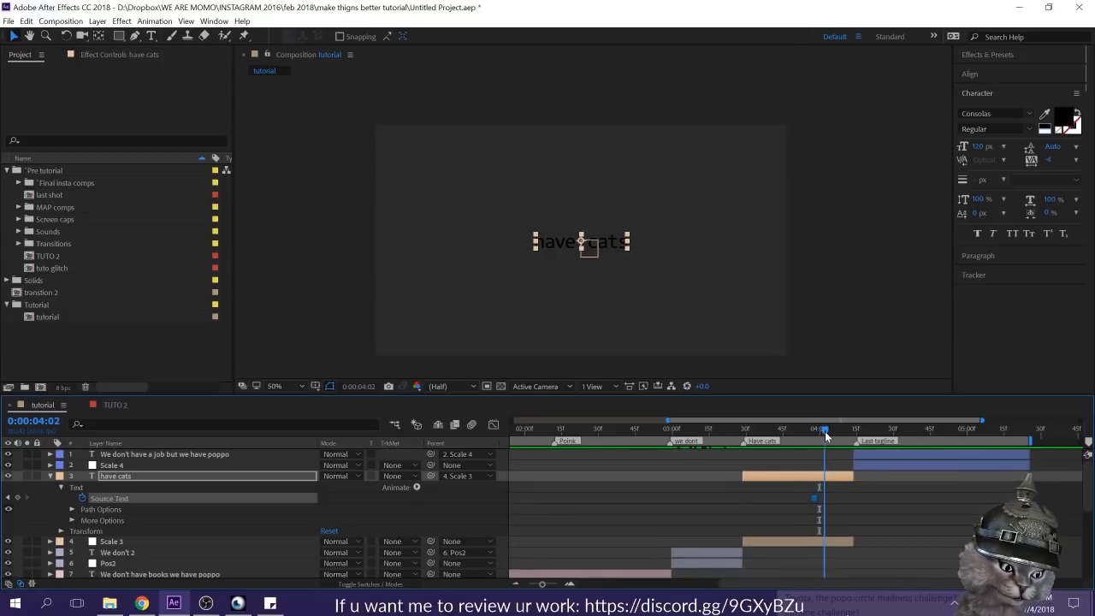
{"action": "double_click", "coordinate": [800, 475]}
{"action": "left_click", "coordinate": [640, 245]}
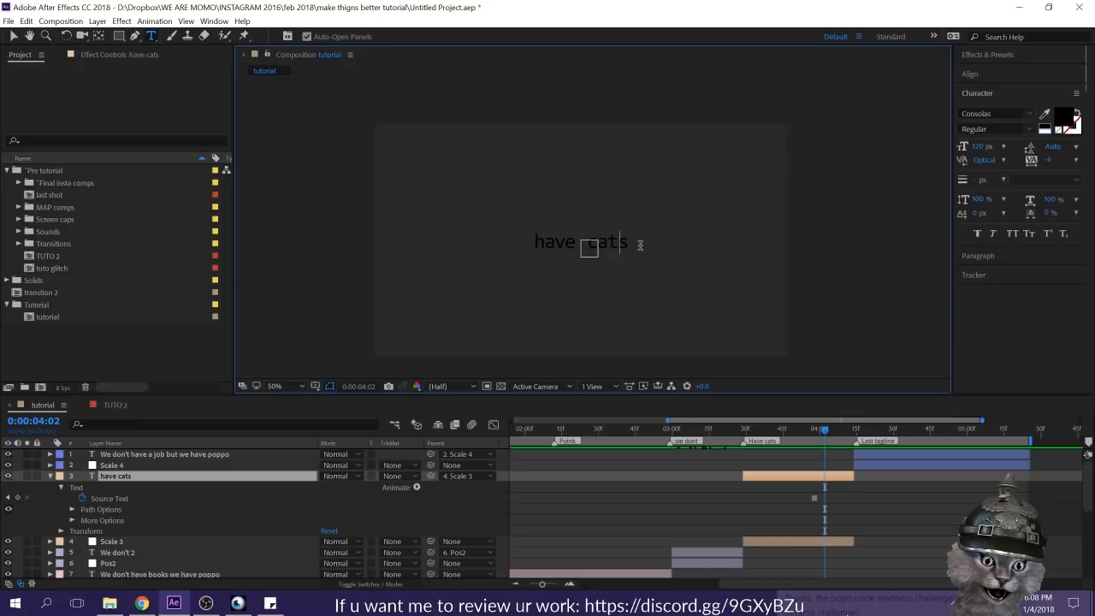
{"action": "key", "text": "shift+Left"}
{"action": "key", "text": "BackSpace"}
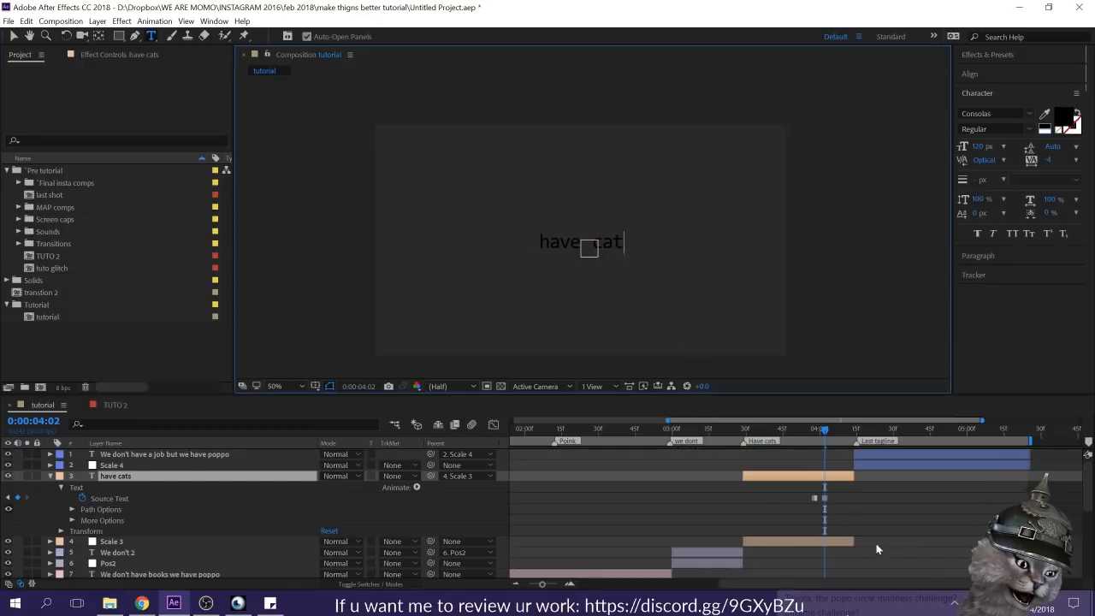
{"action": "left_click_drag", "start_coordinate": [823, 430], "coordinate": [518, 435]}
{"action": "key", "text": "space"}
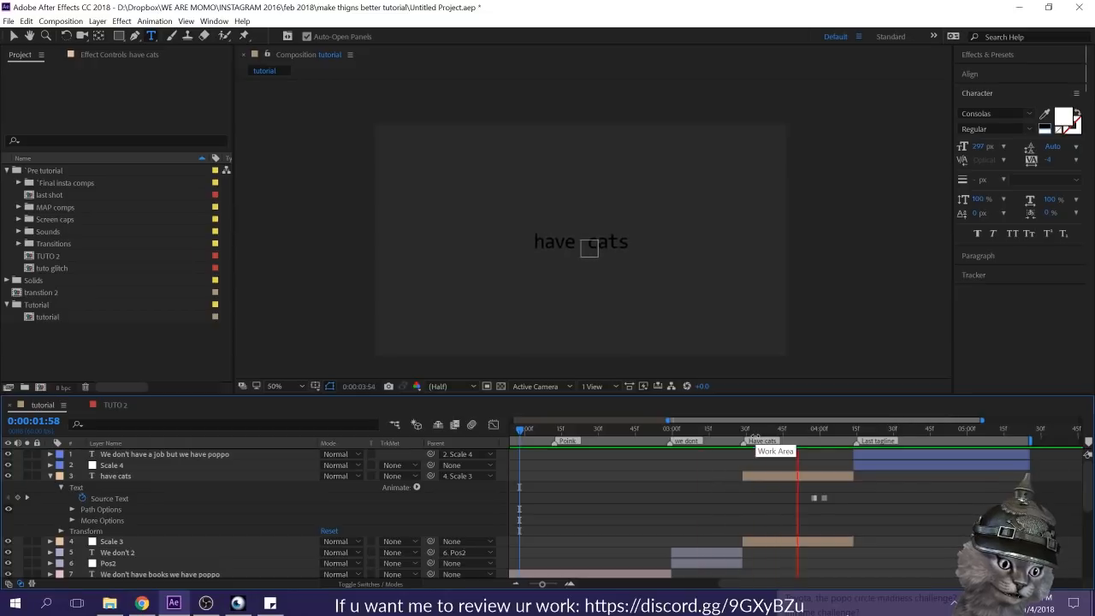
{"action": "left_click", "coordinate": [823, 429]}
Step: Collapse "have cats", paste the copied animator onto "We don't have a job but we have poppo" at 0:00:04:14 and reveal its keyframes
{"action": "left_click_drag", "start_coordinate": [826, 430], "coordinate": [854, 438]}
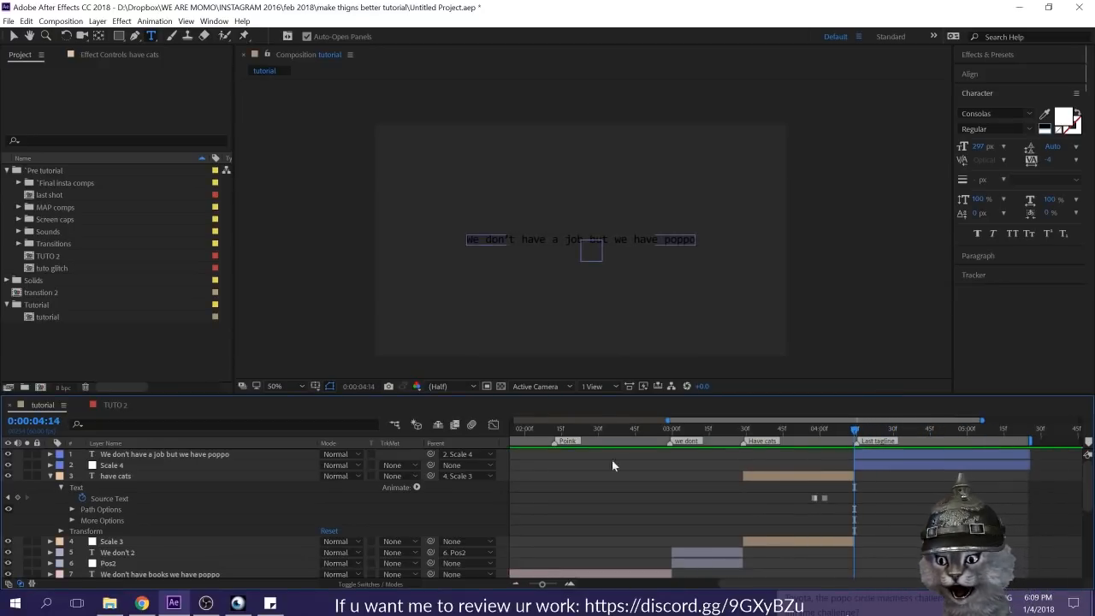
{"action": "left_click", "coordinate": [49, 476]}
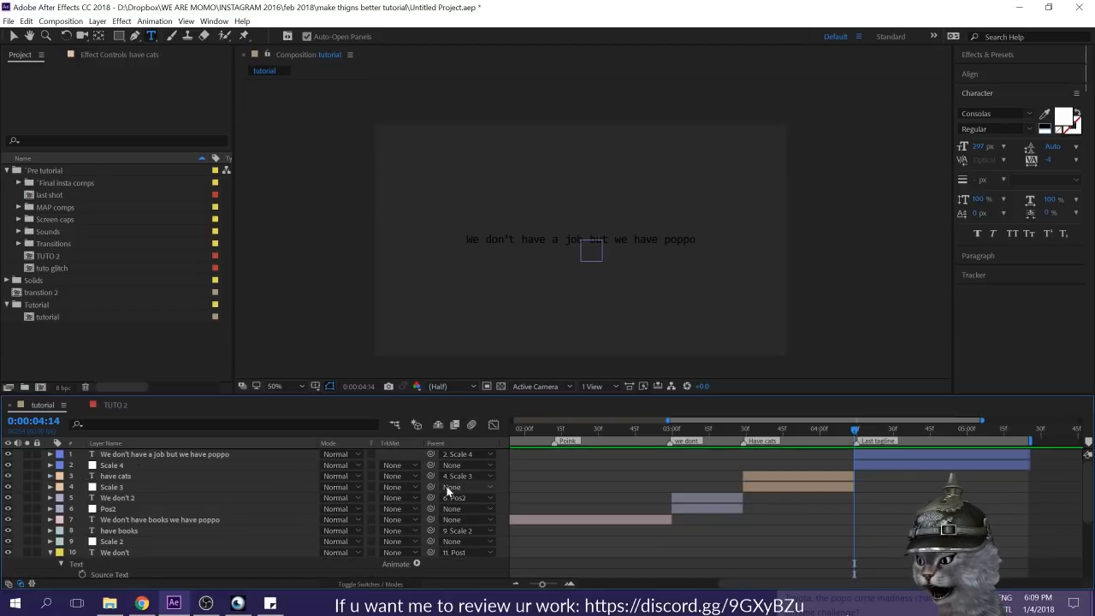
{"action": "left_click", "coordinate": [872, 453]}
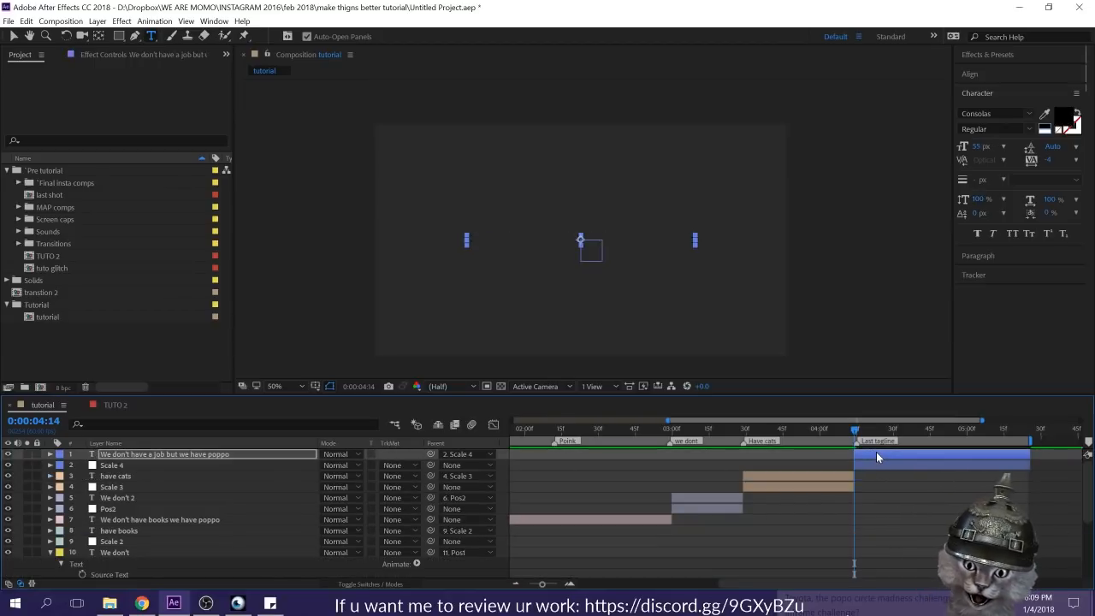
{"action": "key", "text": "u"}
Step: Shift both End keyframes of the last tagline earlier, with the first at about 0:00:04:02, and preview from 0:00:04:14
{"action": "left_click_drag", "start_coordinate": [950, 477], "coordinate": [827, 479]}
{"action": "key", "text": "space"}
{"action": "left_click", "coordinate": [784, 475]}
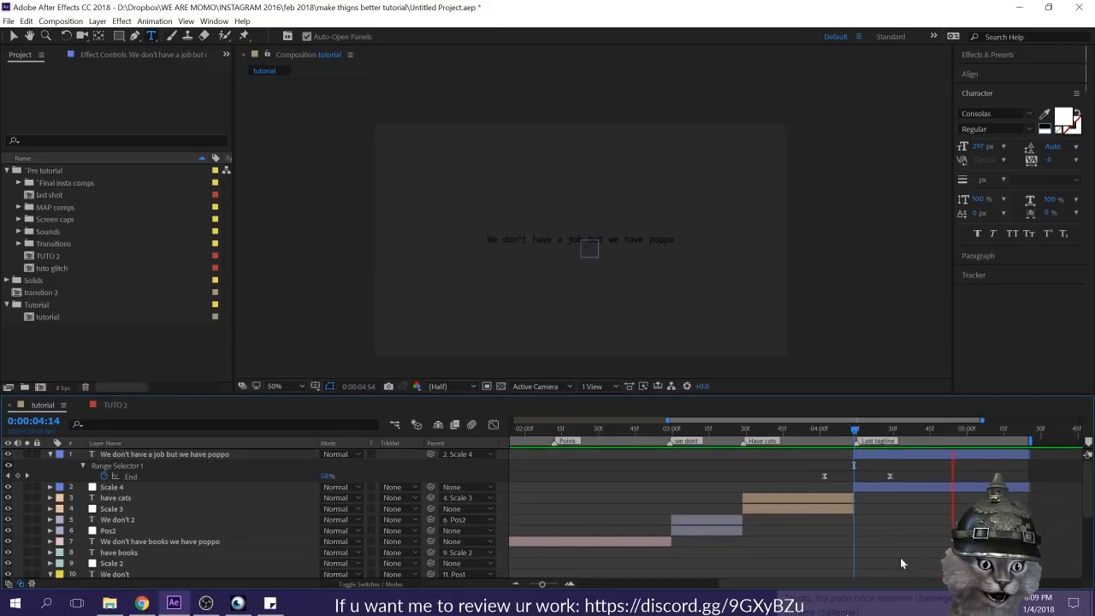
Step: Move the last tagline's second End keyframe to about 0:00:04:40, preview from 0:00:04:13 and collapse the layer
{"action": "left_click", "coordinate": [890, 476]}
{"action": "left_click_drag", "start_coordinate": [889, 476], "coordinate": [916, 480]}
{"action": "left_click", "coordinate": [852, 431]}
{"action": "key", "text": "space"}
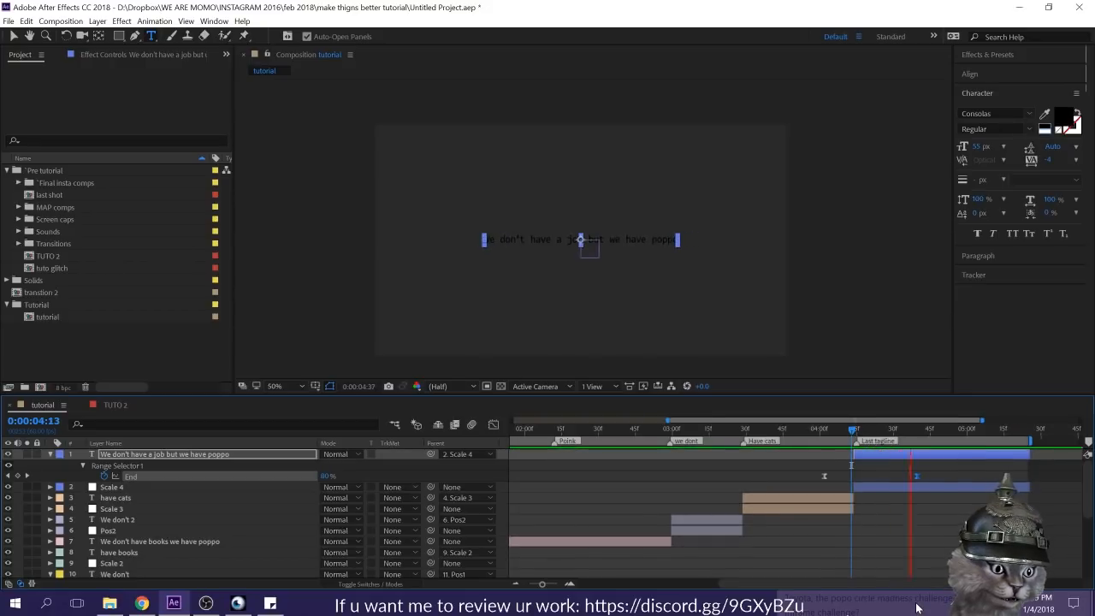
{"action": "left_click", "coordinate": [920, 563]}
{"action": "key", "text": "space"}
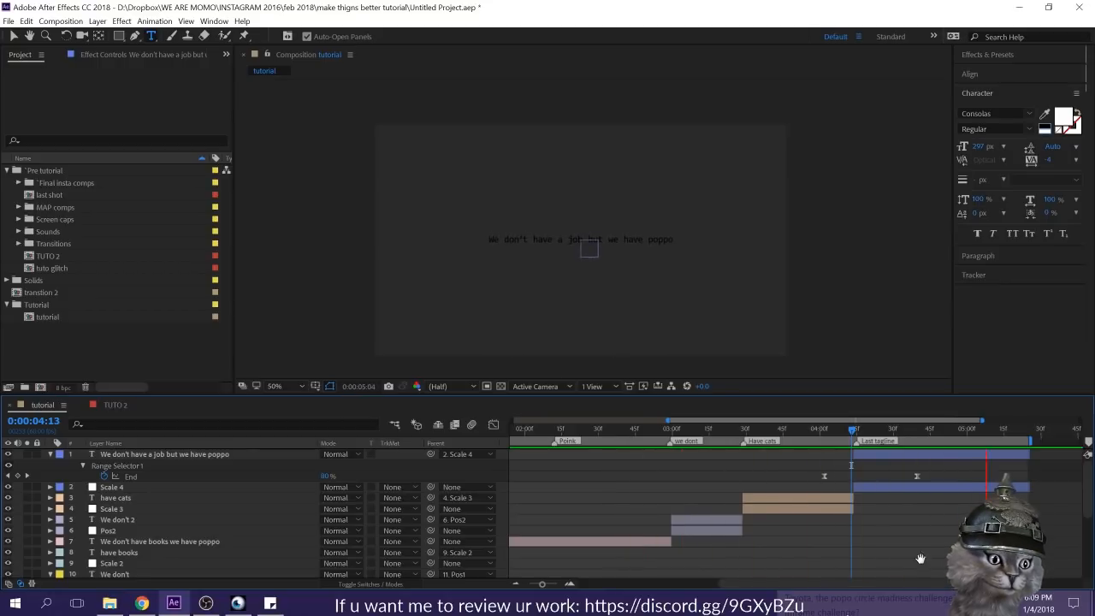
{"action": "left_click", "coordinate": [920, 559]}
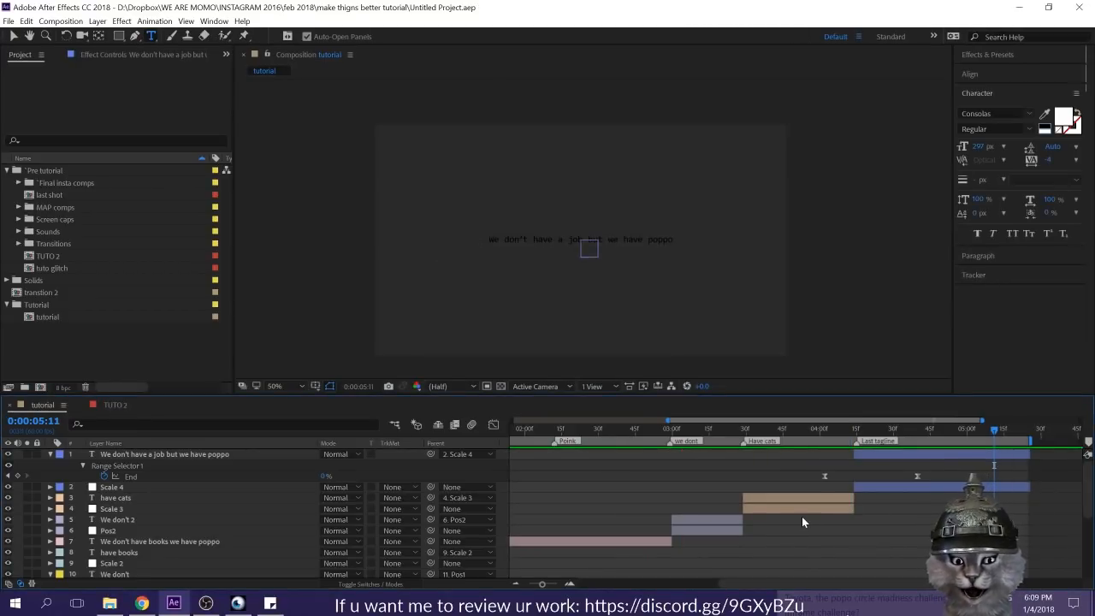
{"action": "left_click", "coordinate": [50, 453]}
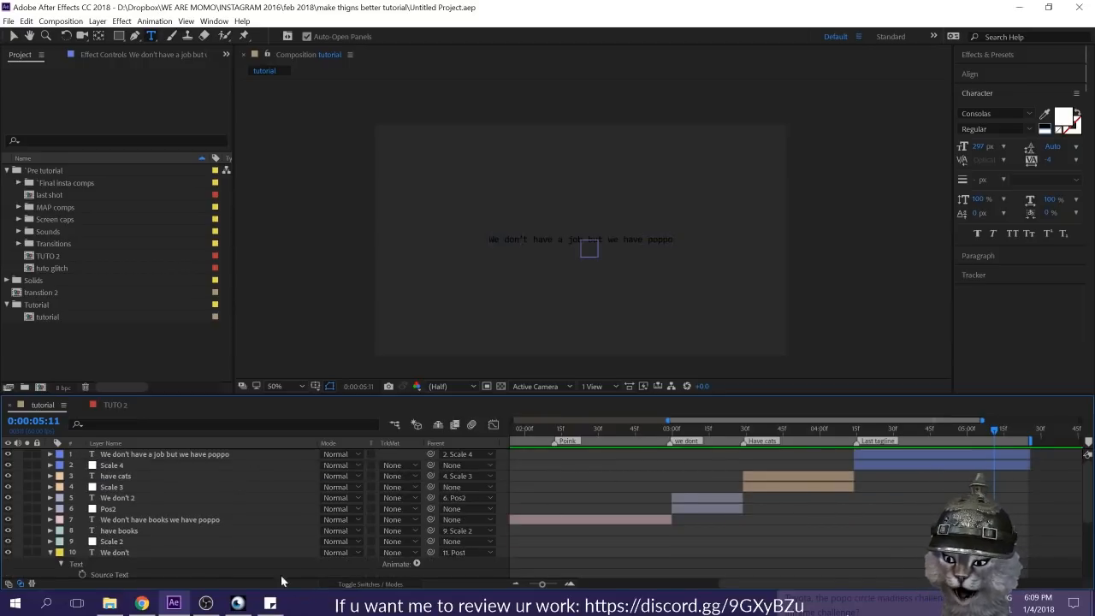
Step: Open the TUTO 2 composition and examine its transition up to about 0:00:00:37
{"action": "left_click", "coordinate": [269, 603]}
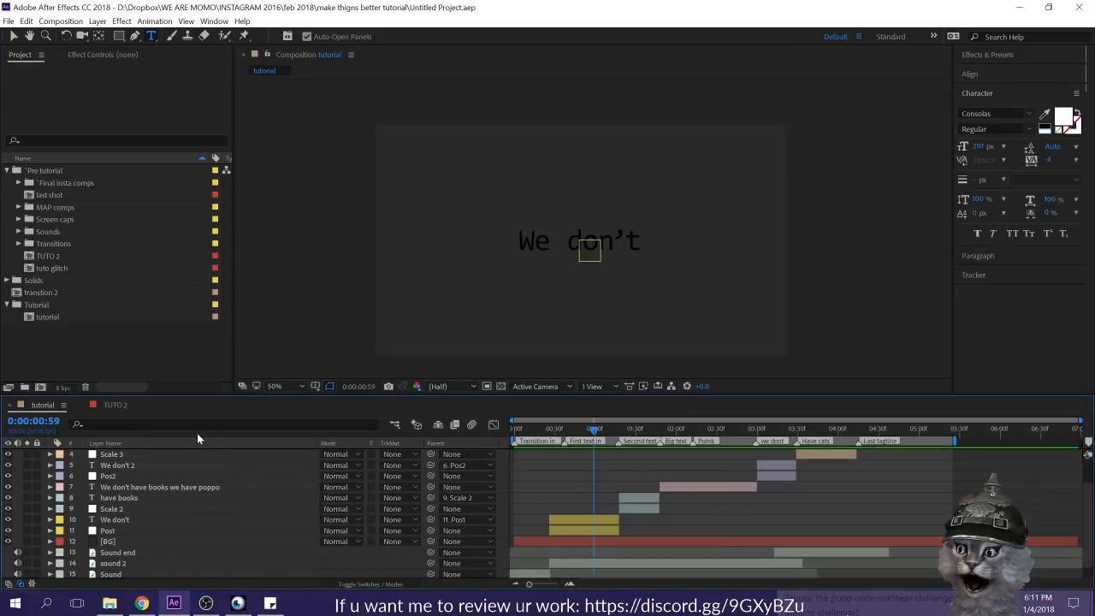
{"action": "left_click", "coordinate": [111, 407]}
{"action": "left_click_drag", "start_coordinate": [669, 426], "coordinate": [699, 431]}
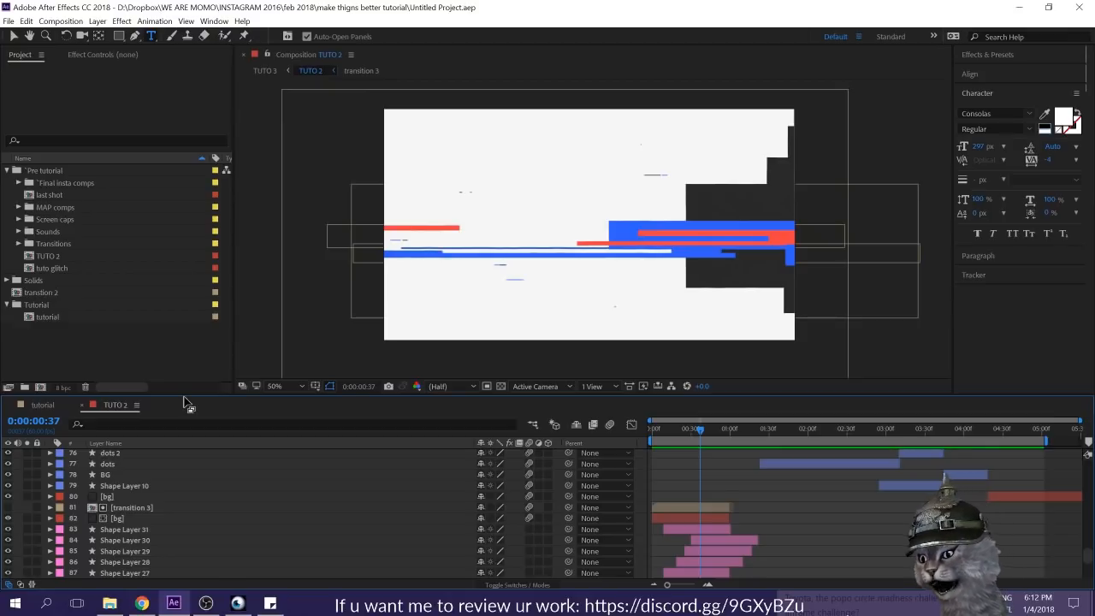
Step: Create a new composition named Transition with the HDTV 1080 29.97 settings
{"action": "key", "text": "ctrl+n"}
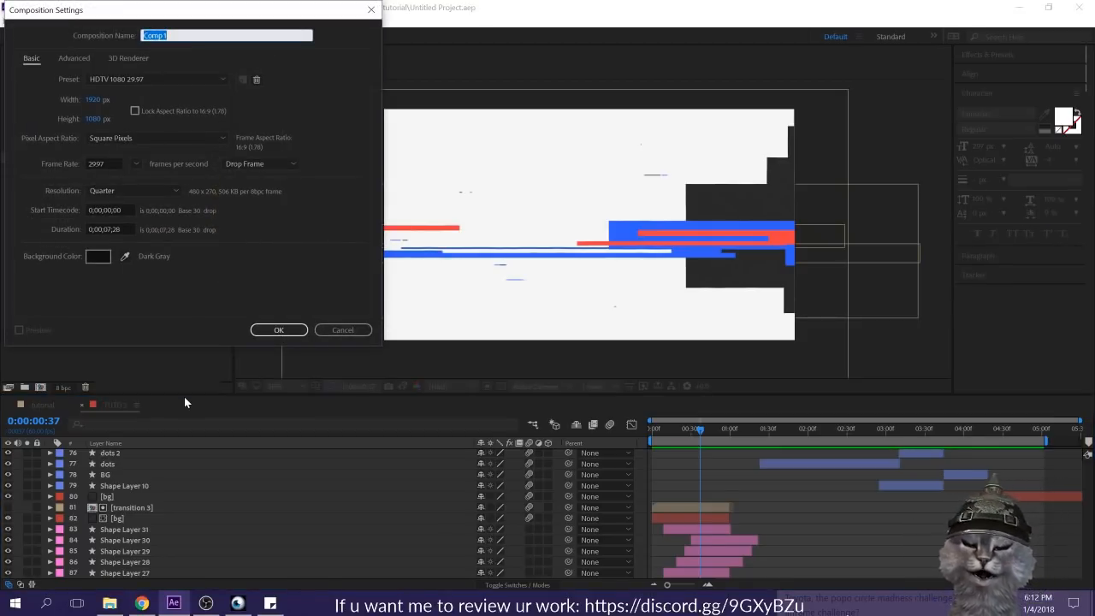
{"action": "type", "text": "Transition"}
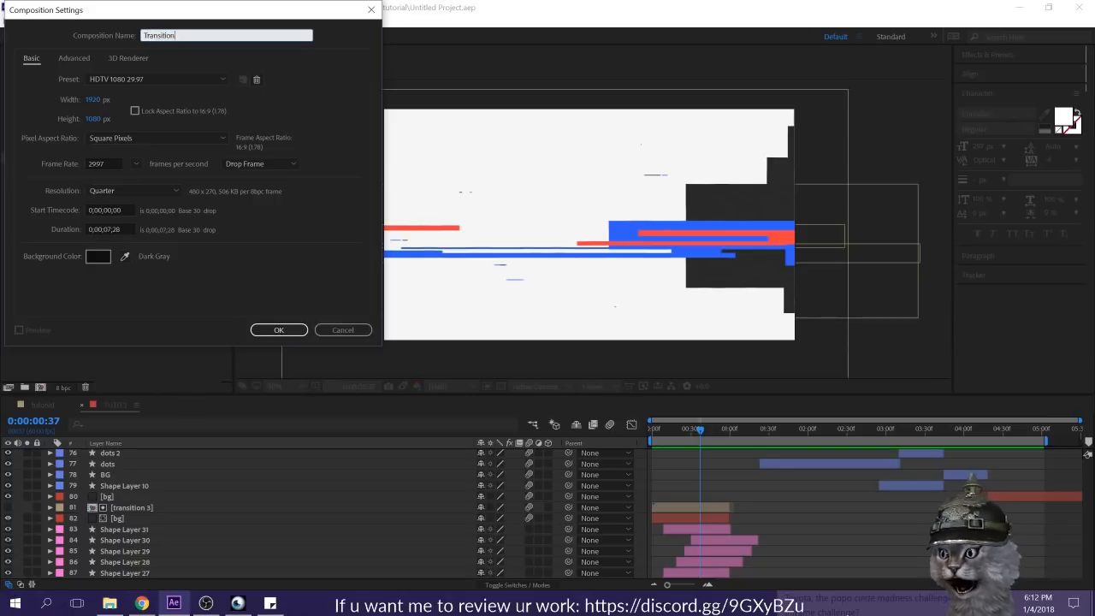
{"action": "key", "text": "Return"}
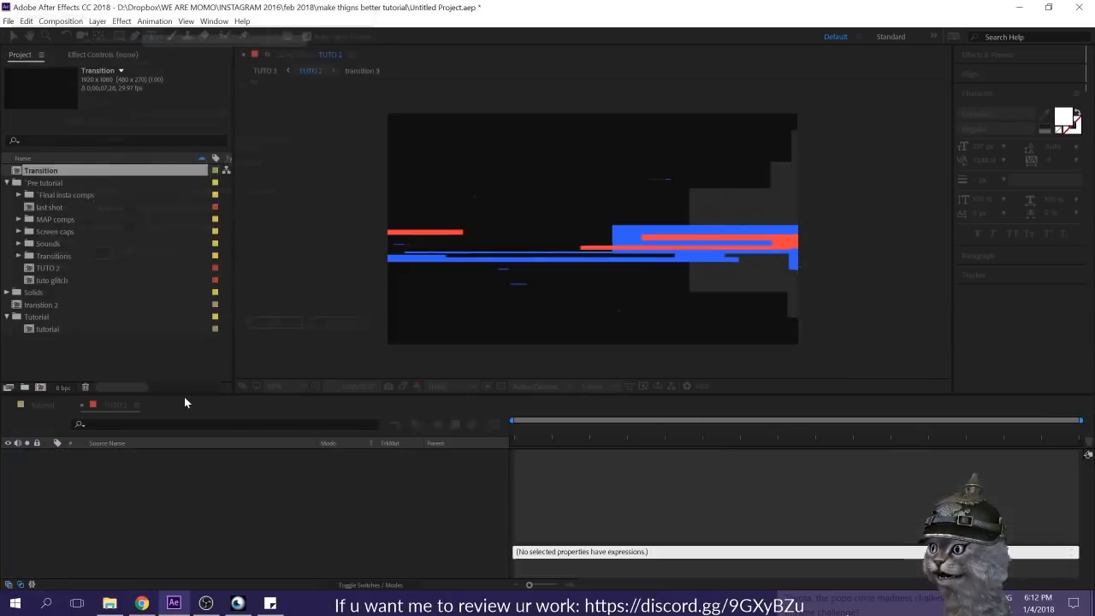
Step: Draw a wide white rectangle near the frame's upper edge, from its left side to just past the centre, and select its shape layer
{"action": "left_click", "coordinate": [117, 35]}
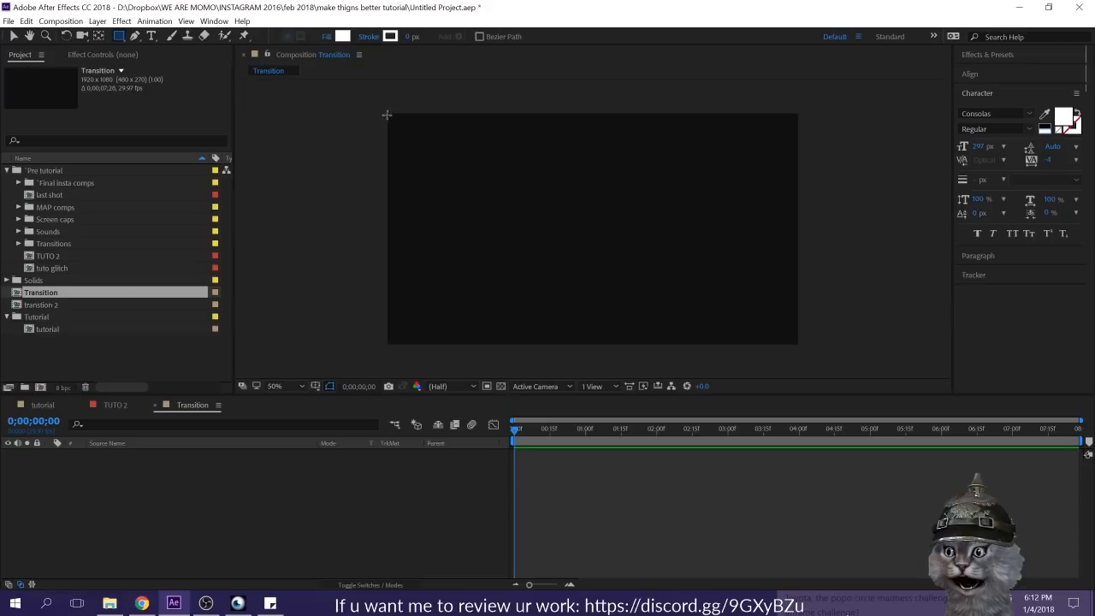
{"action": "left_click_drag", "start_coordinate": [387, 134], "coordinate": [611, 172]}
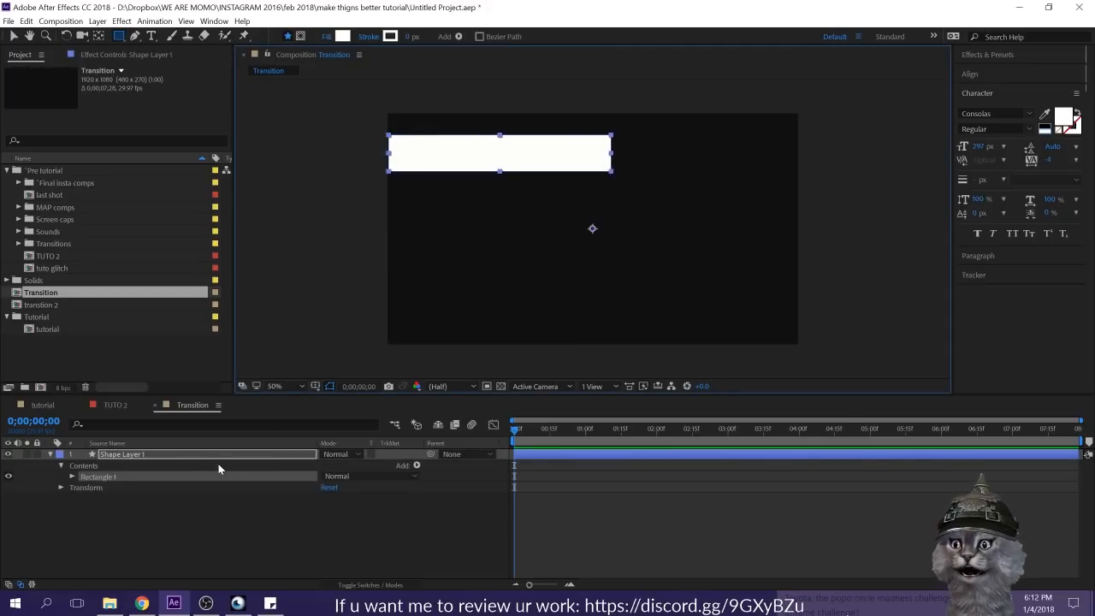
{"action": "left_click", "coordinate": [180, 468]}
{"action": "left_click", "coordinate": [189, 454]}
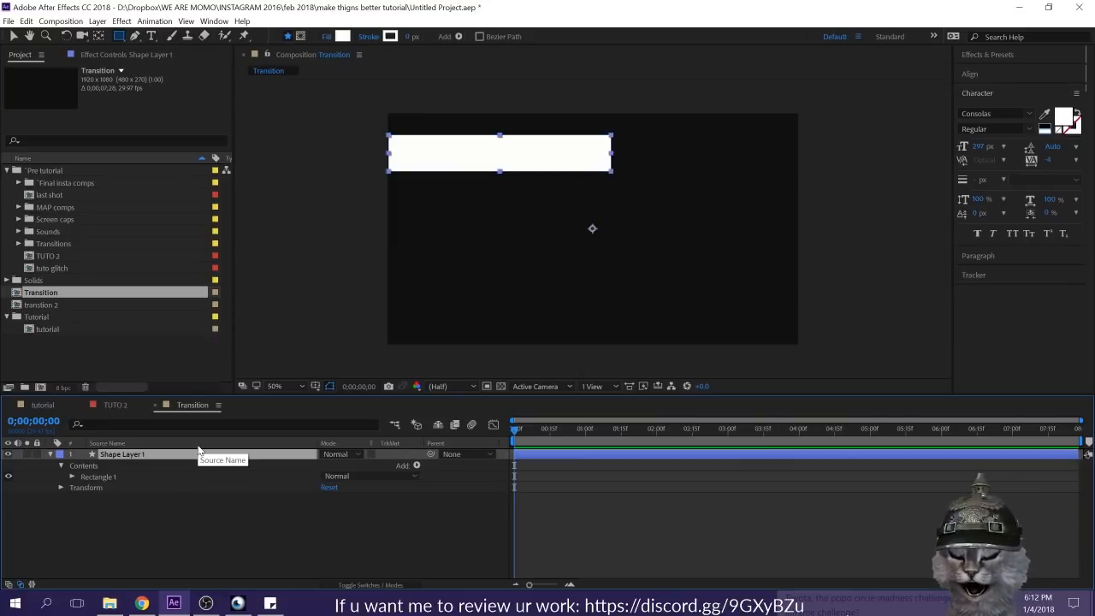
Step: Move the rectangle's anchor point to the middle of its right edge
{"action": "key", "text": "y"}
{"action": "left_click", "coordinate": [183, 565]}
{"action": "left_click", "coordinate": [149, 456]}
{"action": "left_click", "coordinate": [135, 455]}
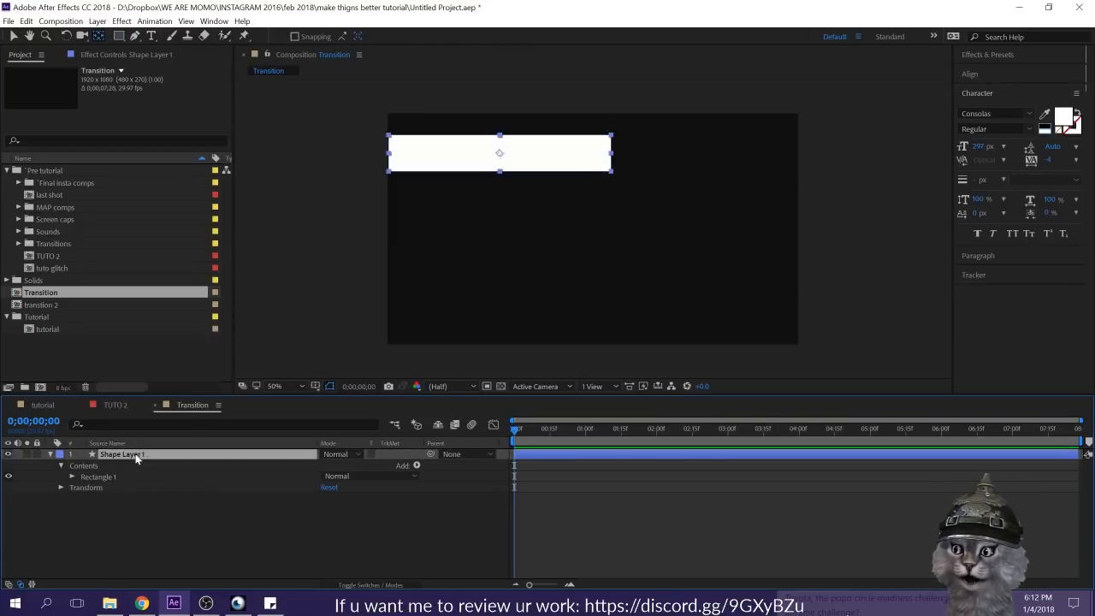
{"action": "left_click", "coordinate": [503, 154]}
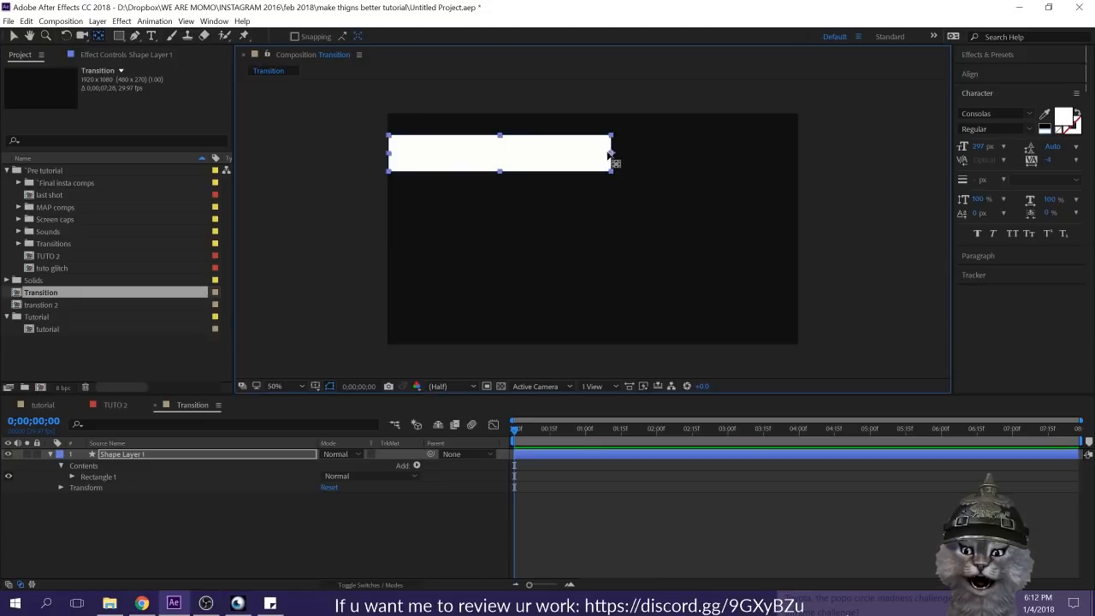
{"action": "key", "text": "v"}
{"action": "mouse_move", "coordinate": [389, 156]}
{"action": "left_mouse_down"}
{"action": "mouse_move", "coordinate": [611, 161]}
{"action": "mouse_move", "coordinate": [332, 141]}
{"action": "mouse_move", "coordinate": [401, 152]}
{"action": "left_mouse_up"}
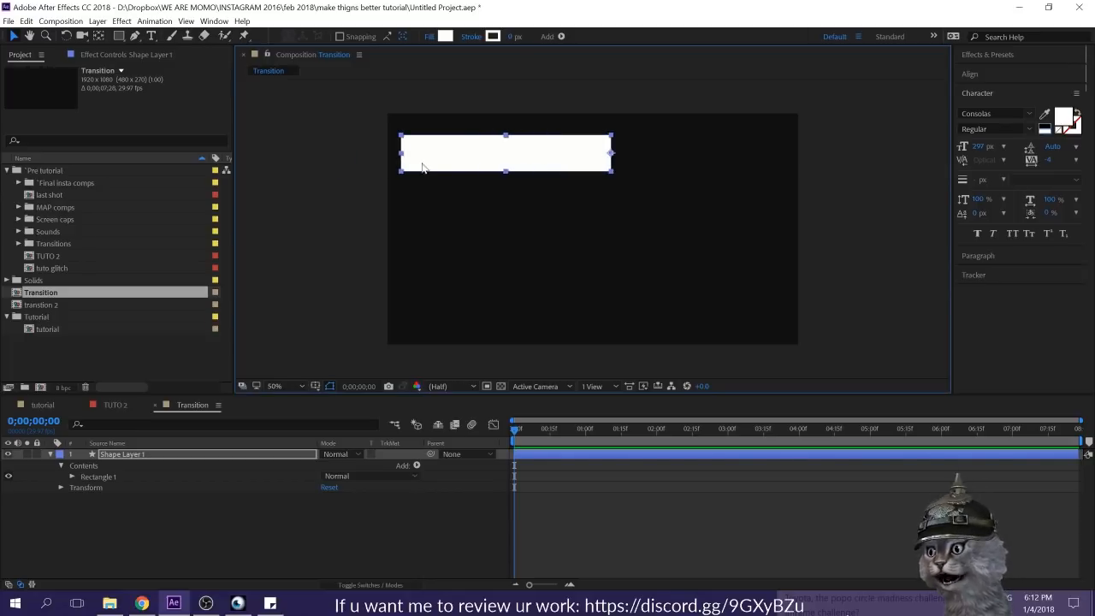
{"action": "key", "text": "ctrl+z"}
{"action": "left_click", "coordinate": [522, 558]}
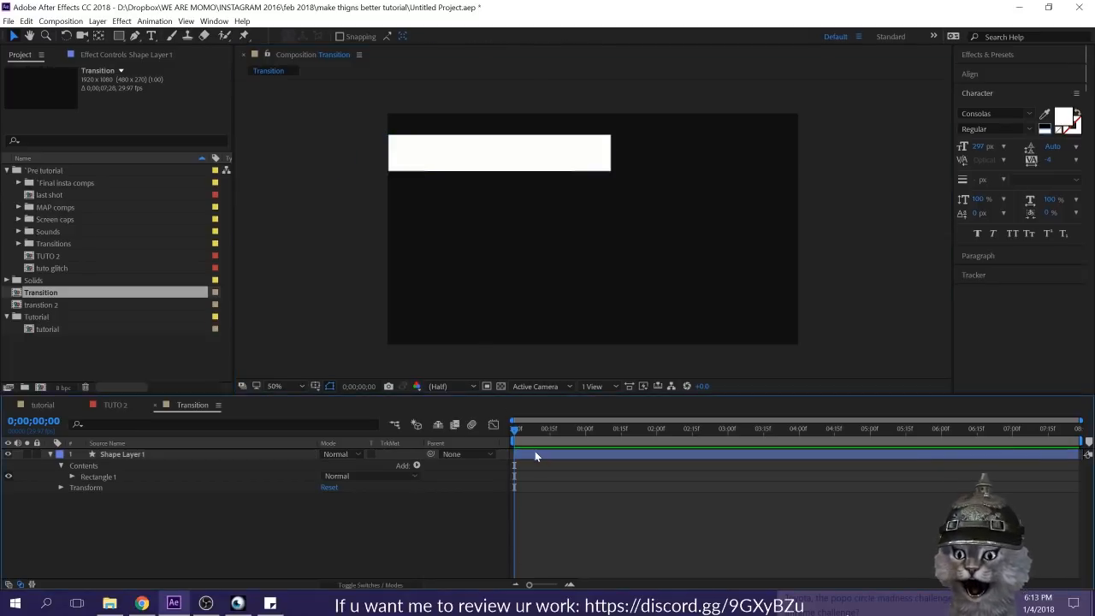
Step: Add a Position keyframe at 0;00;00;00 and move the bar just outside the frame's left edge, at -10, 185
{"action": "left_click", "coordinate": [531, 456]}
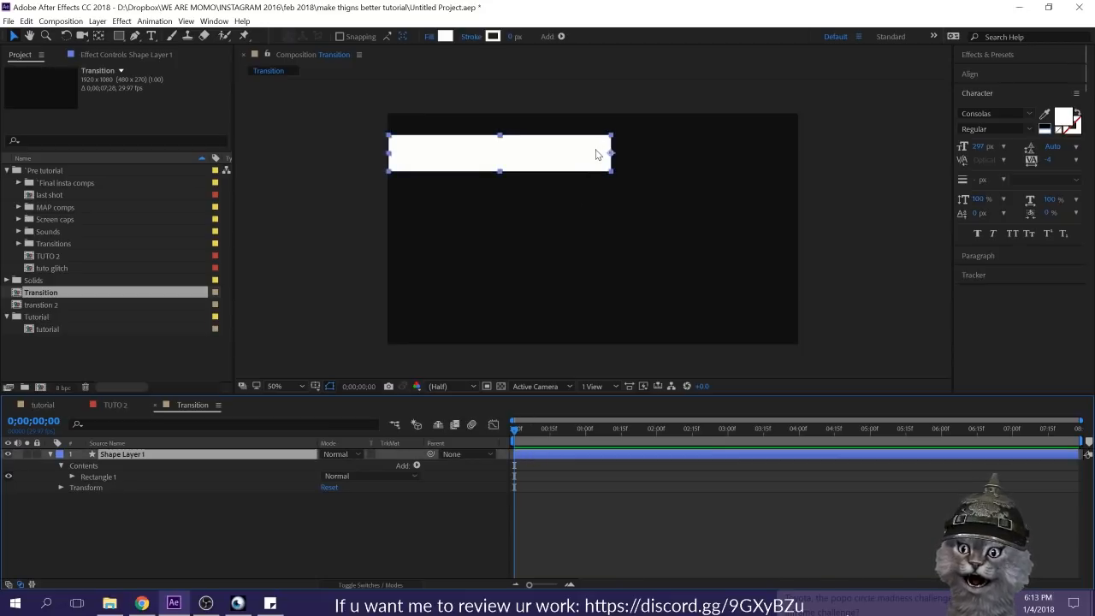
{"action": "key", "text": "p"}
{"action": "left_click", "coordinate": [82, 465]}
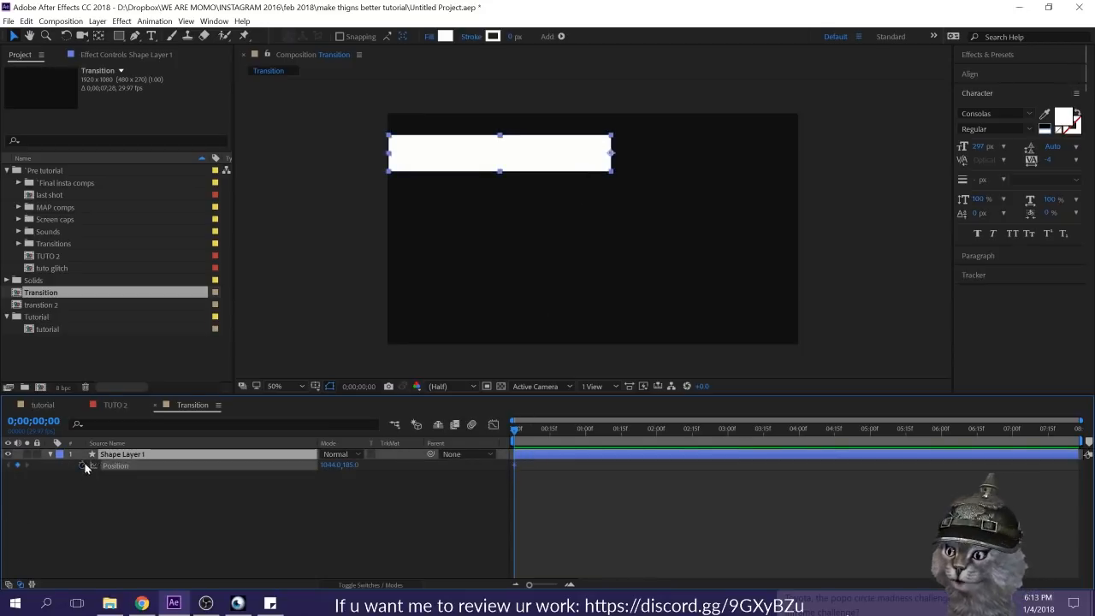
{"action": "left_click_drag", "start_coordinate": [532, 164], "coordinate": [309, 173]}
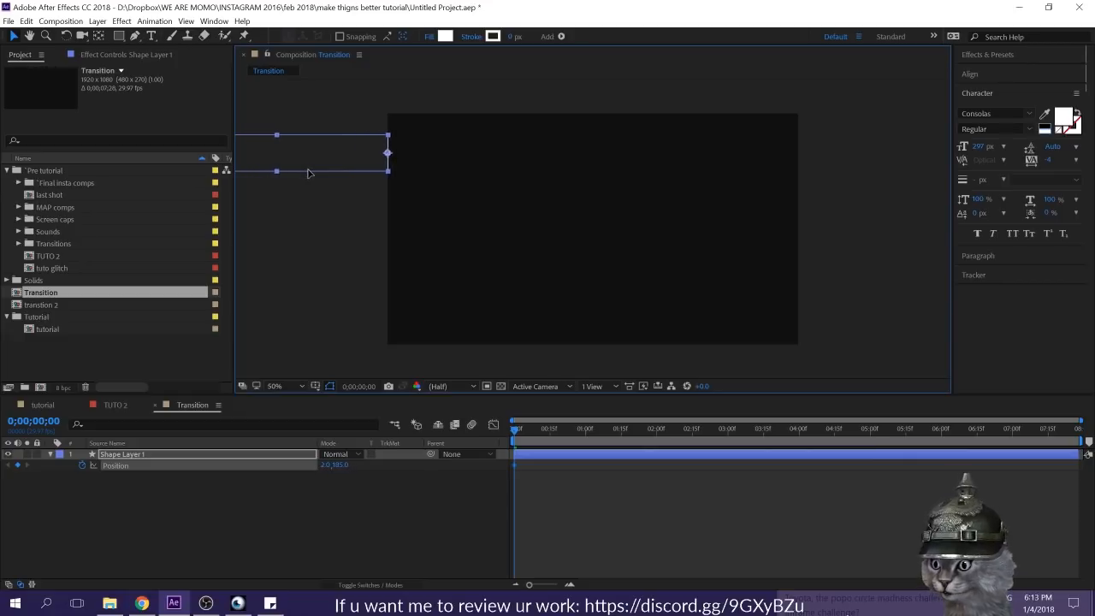
Step: At 0;00;01;00, move the bar horizontally past the frame's right edge to 2970, 185 as a second Position keyframe
{"action": "left_click", "coordinate": [678, 554]}
{"action": "left_click", "coordinate": [584, 431]}
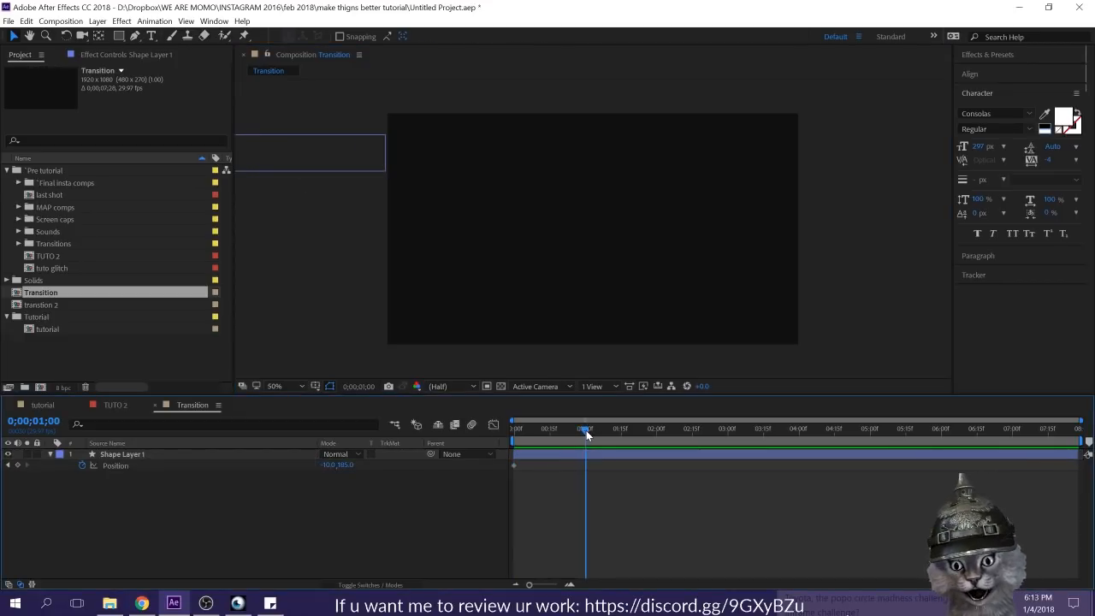
{"action": "left_click", "coordinate": [303, 164]}
{"action": "left_click_drag", "start_coordinate": [277, 162], "coordinate": [921, 165]}
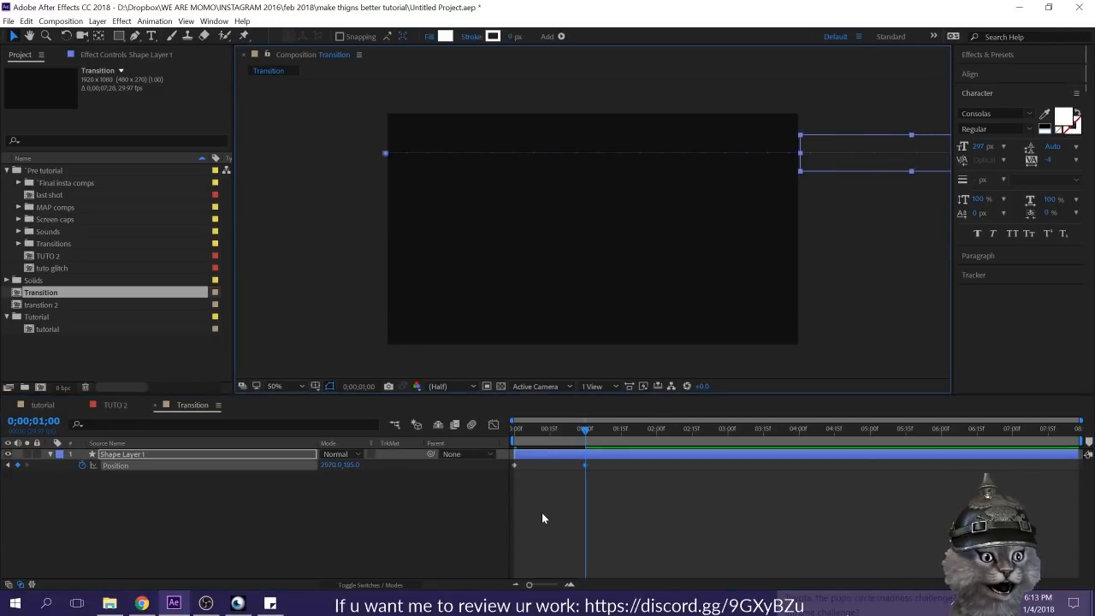
Step: Add a Scale keyframe at 0;00;00;00 and squeeze only the bar's width to nearly zero at 0;00;01;00
{"action": "key", "text": "Home"}
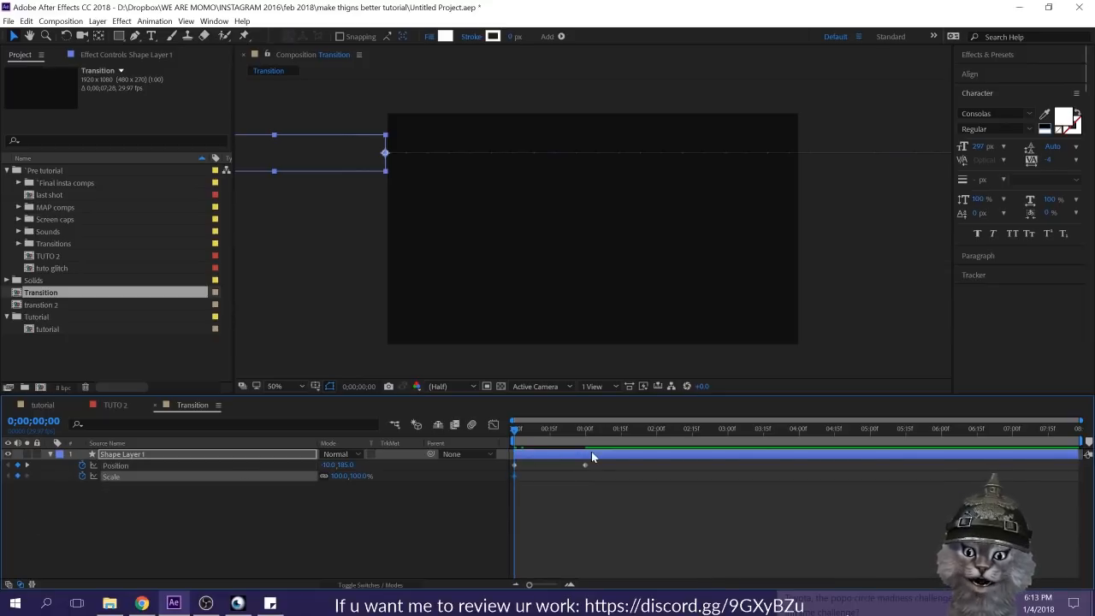
{"action": "key", "text": "k"}
{"action": "left_click_drag", "start_coordinate": [777, 188], "coordinate": [888, 178]}
{"action": "left_click", "coordinate": [324, 476]}
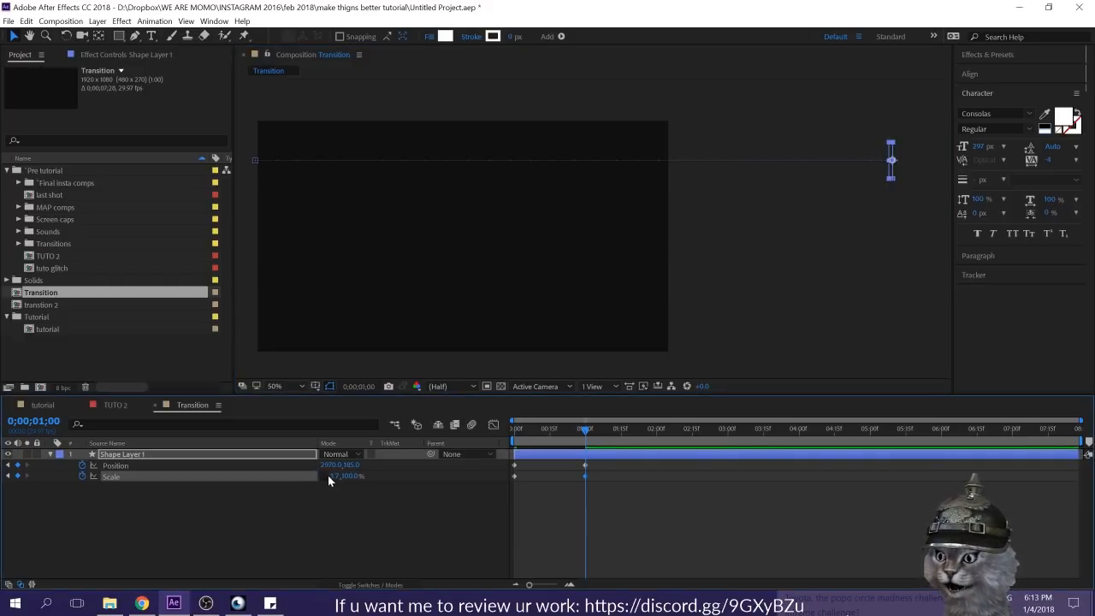
{"action": "left_click", "coordinate": [334, 476]}
{"action": "type", "text": "0"}
{"action": "key", "text": "Return"}
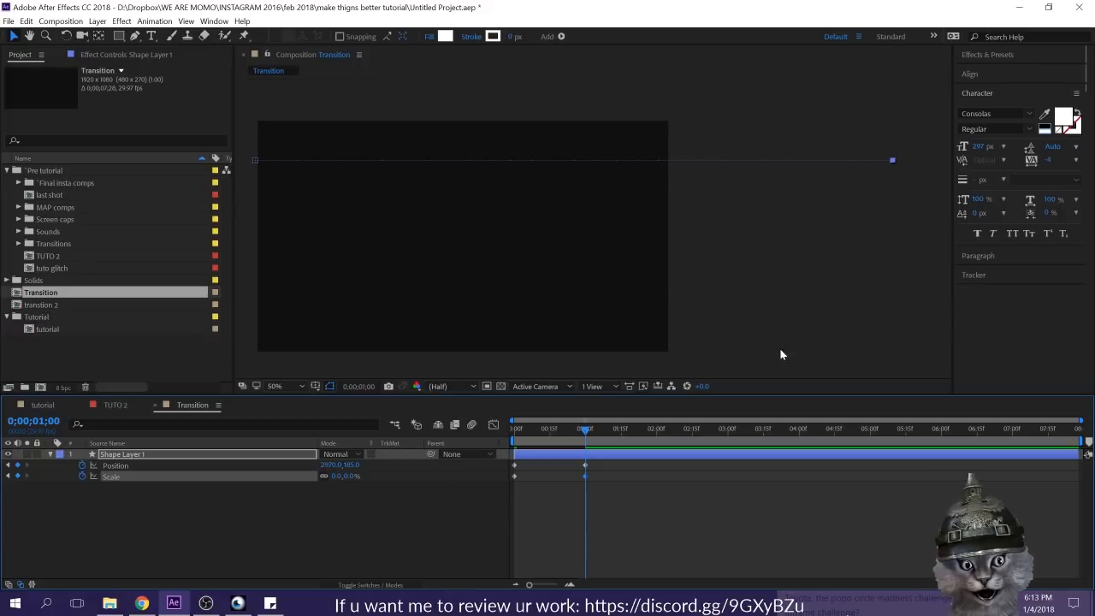
{"action": "left_click_drag", "start_coordinate": [584, 443], "coordinate": [546, 439]}
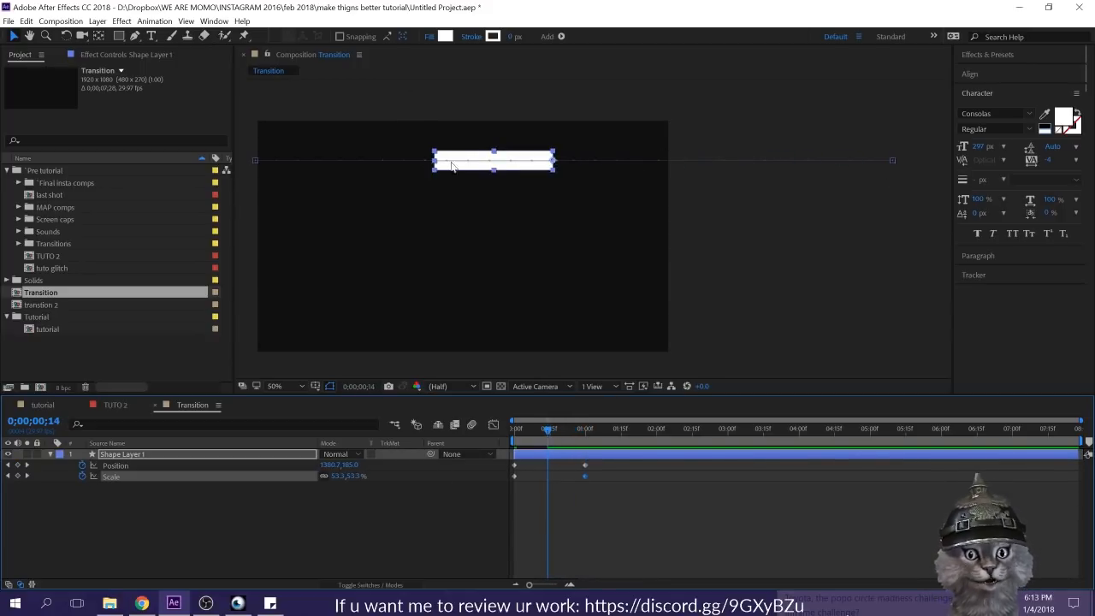
Step: At 0;00;01;00, set the bar's horizontal scale to 0% with the vertical scale kept at 100%, and preview from the start
{"action": "key", "text": "k"}
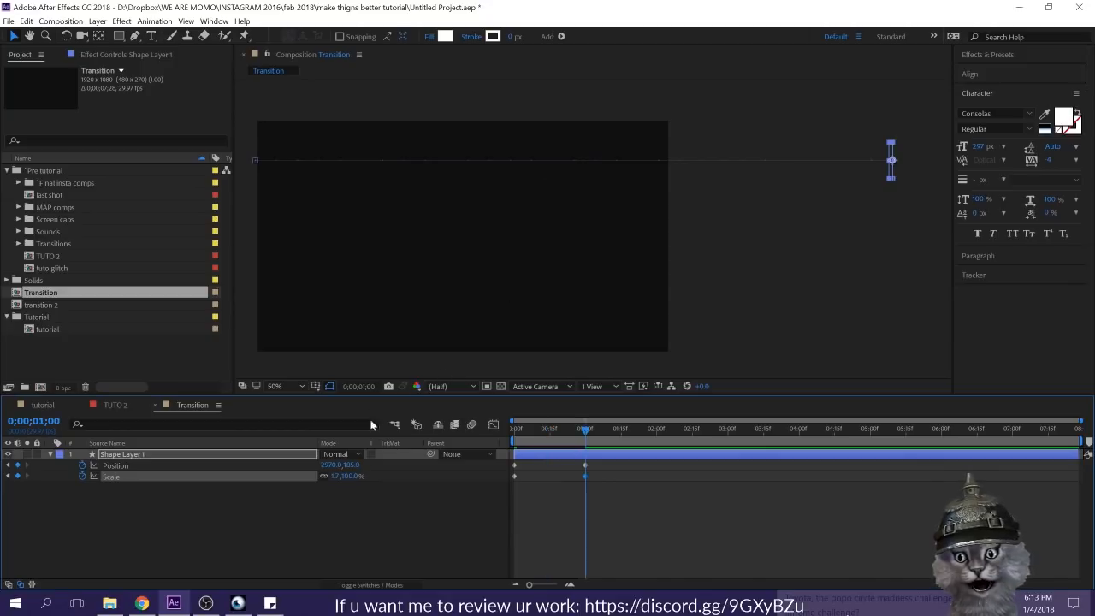
{"action": "left_click", "coordinate": [332, 475]}
{"action": "type", "text": "0"}
{"action": "key", "text": "Return"}
{"action": "left_click", "coordinate": [392, 514]}
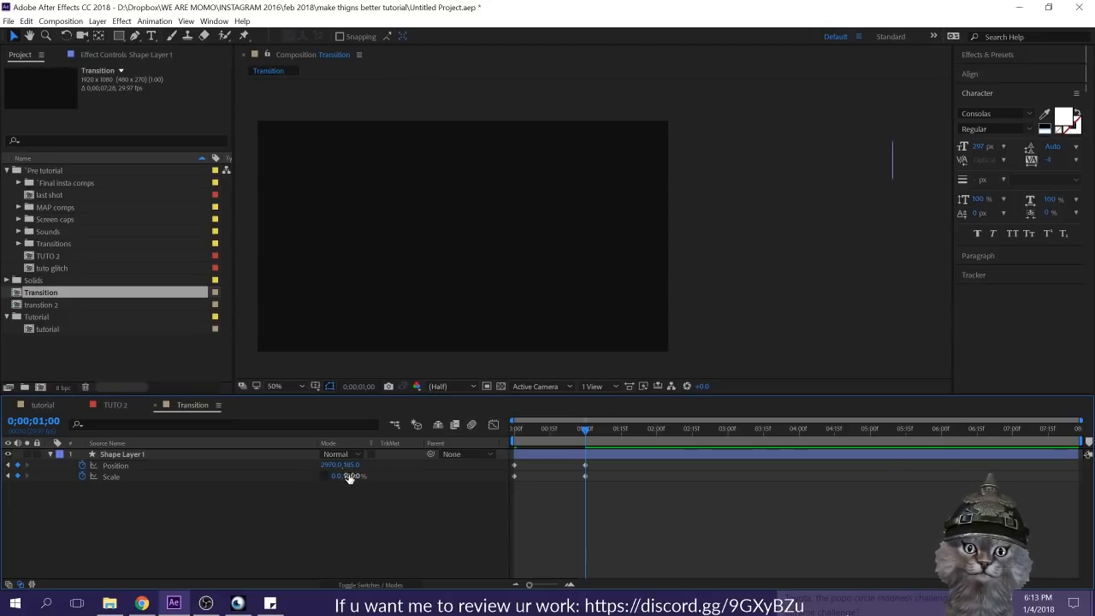
{"action": "left_click_drag", "start_coordinate": [569, 432], "coordinate": [491, 439]}
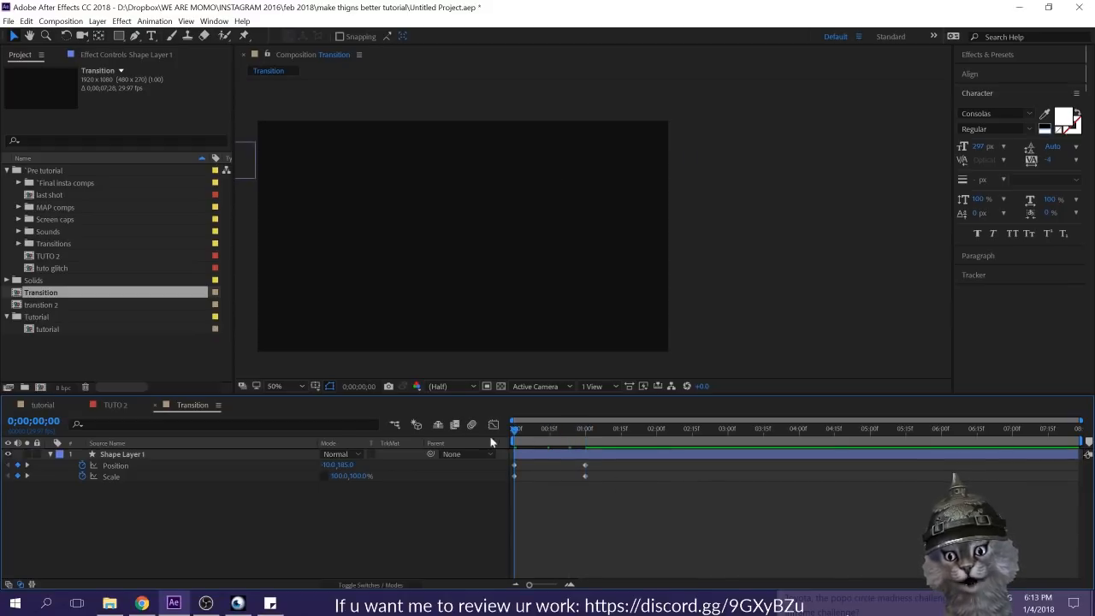
{"action": "key", "text": "space"}
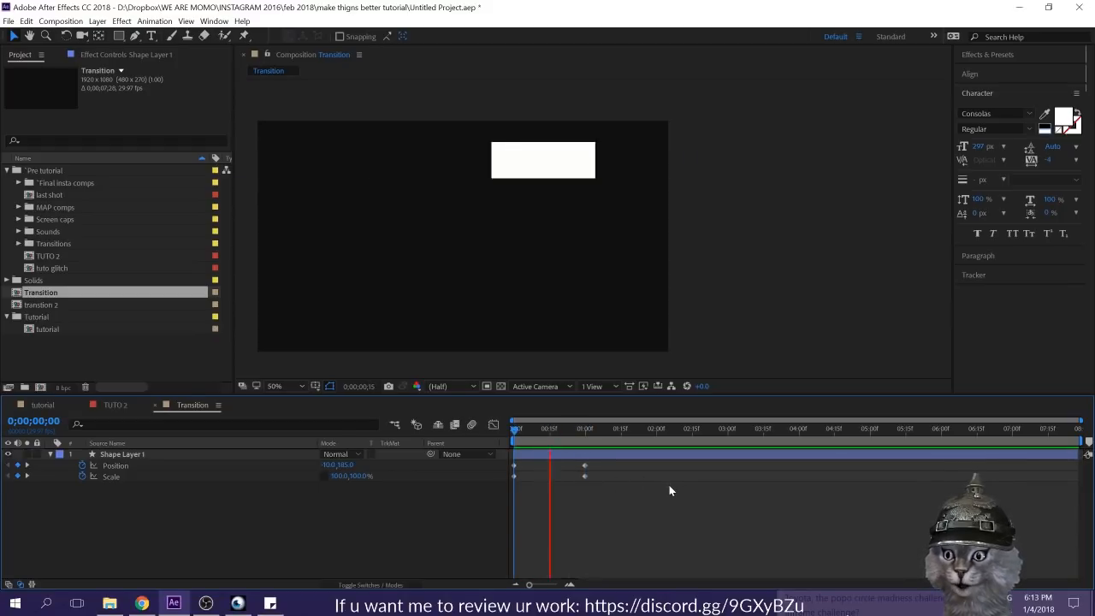
Step: Easy-ease all Position and Scale keyframes, reshape their speed curves to peak early with a long slowdown, and preview the motion
{"action": "left_click_drag", "start_coordinate": [584, 500], "coordinate": [406, 443]}
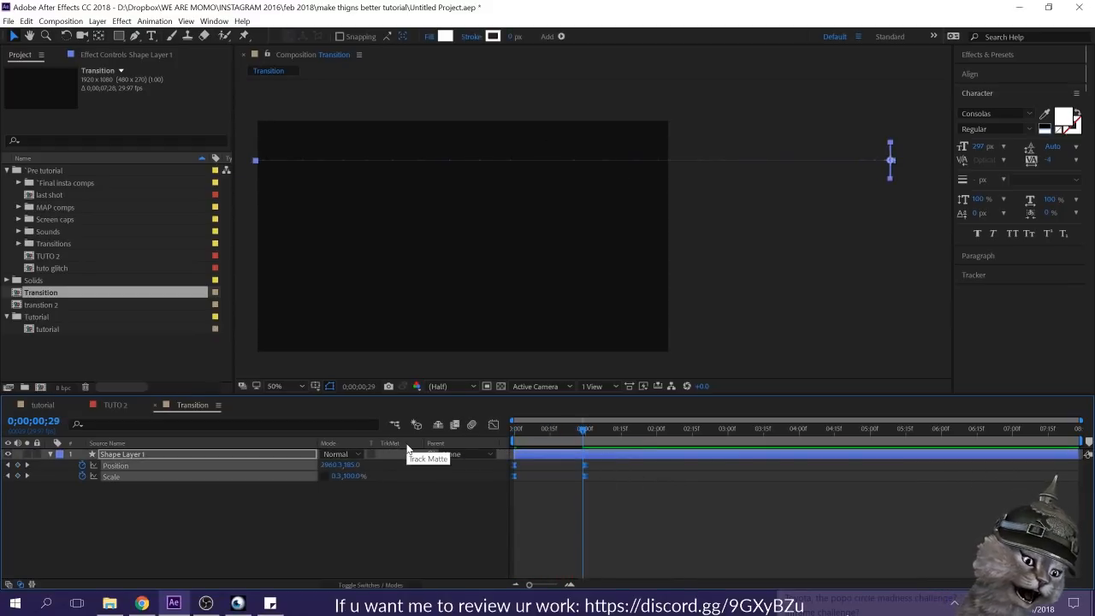
{"action": "left_click_drag", "start_coordinate": [591, 502], "coordinate": [566, 445]}
{"action": "left_click", "coordinate": [492, 424]}
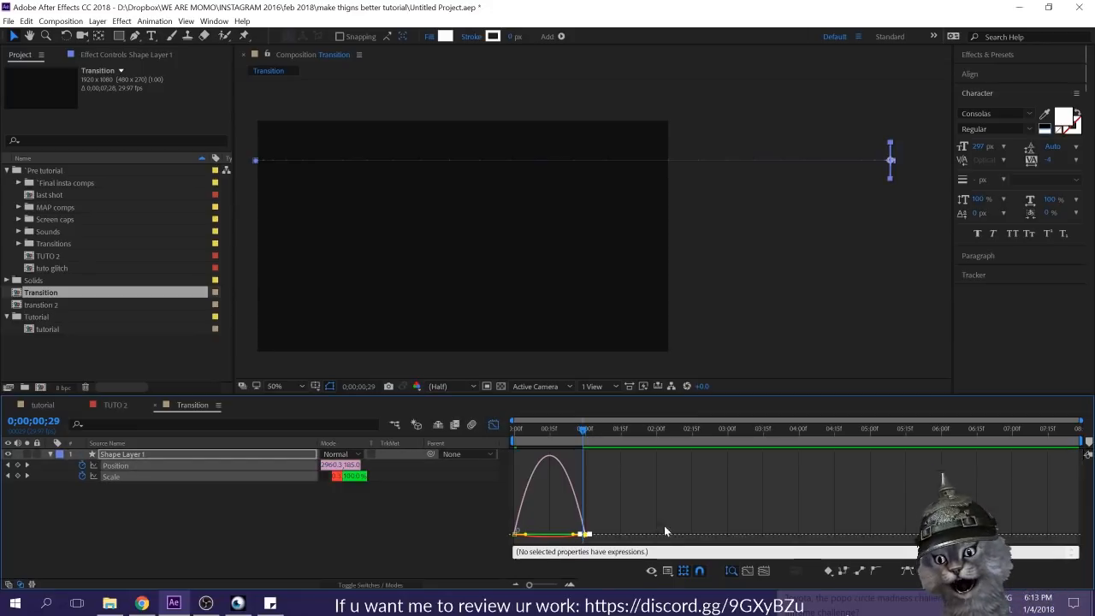
{"action": "left_click_drag", "start_coordinate": [568, 559], "coordinate": [536, 533]}
{"action": "key", "text": "Home"}
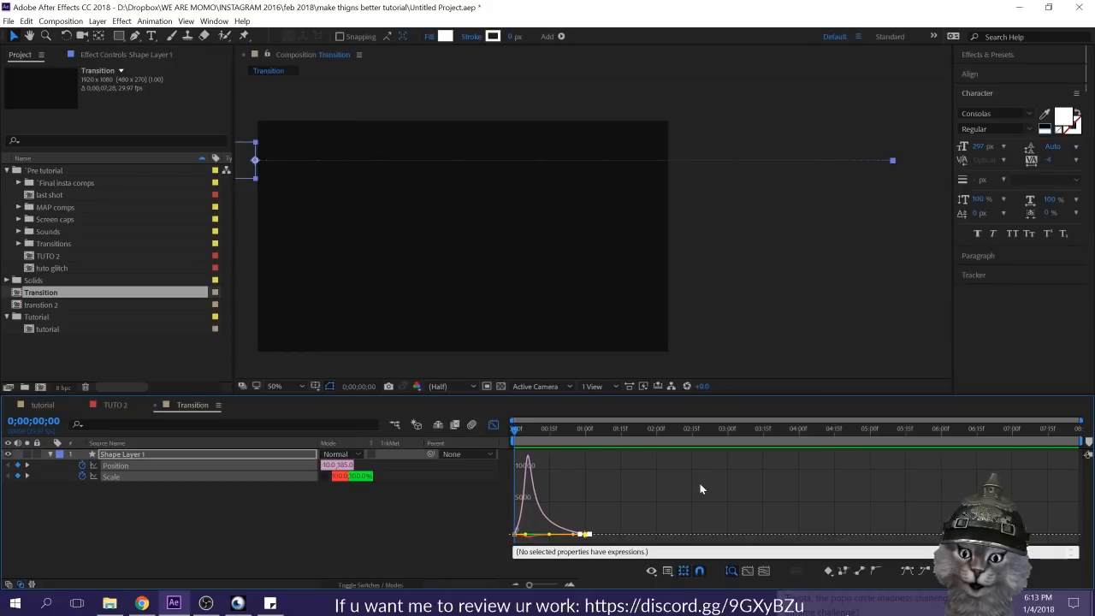
{"action": "key", "text": "space"}
{"action": "left_click", "coordinate": [494, 425]}
{"action": "left_click", "coordinate": [625, 485]}
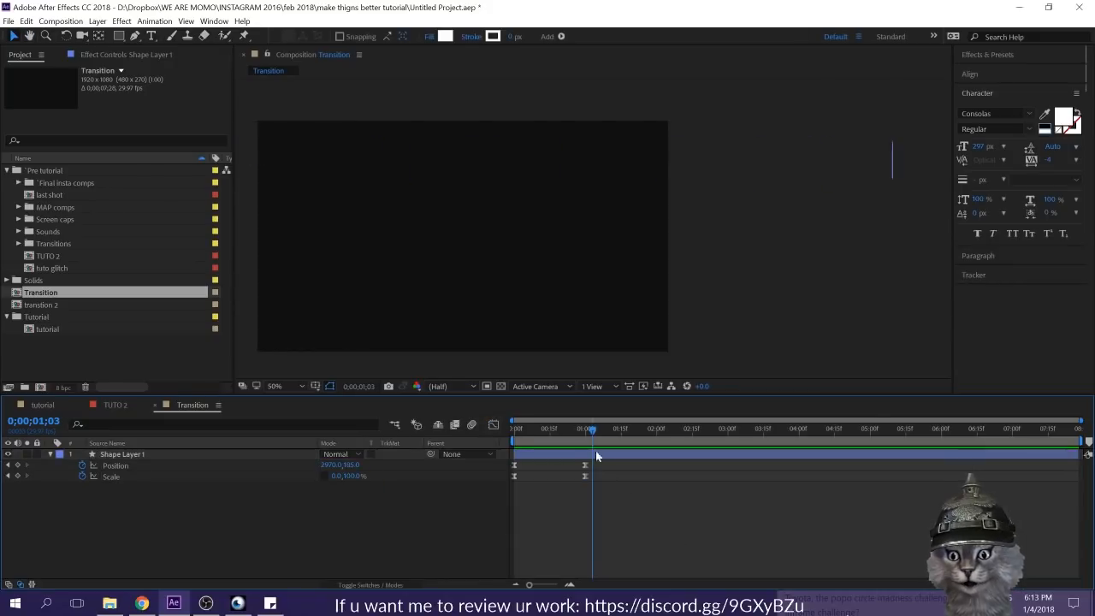
Step: Preview the bar from the start and move its second Position keyframe to about 0;00;02;00
{"action": "left_click", "coordinate": [515, 433]}
{"action": "key", "text": "space"}
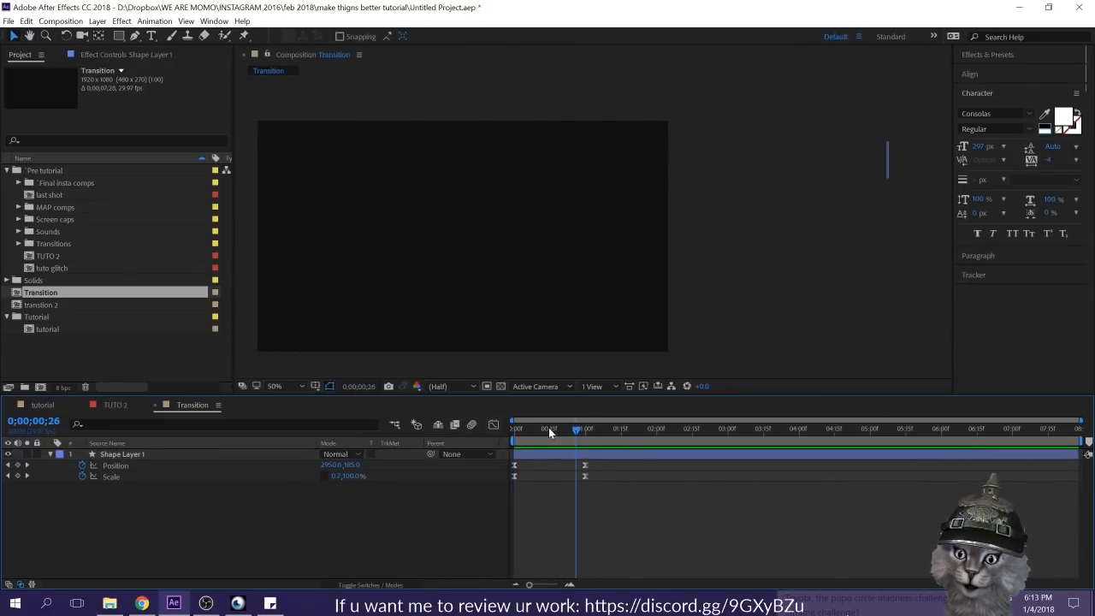
{"action": "key", "text": "space"}
{"action": "left_click_drag", "start_coordinate": [586, 466], "coordinate": [658, 466]}
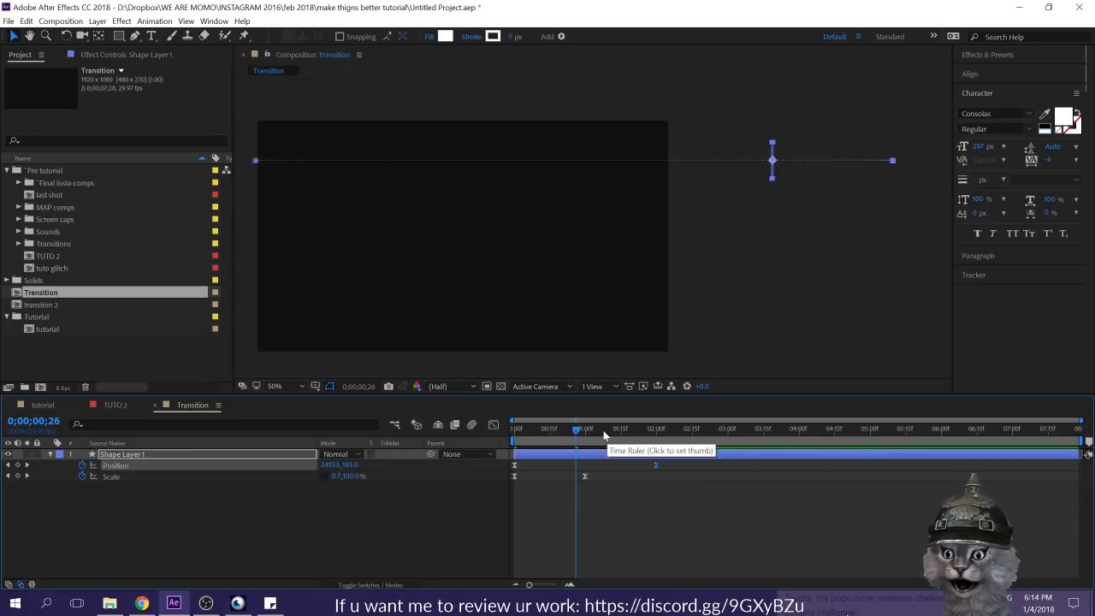
Step: Preview the bar from the start, then try its second Scale keyframe at about 0;00;00;20 and replay the motion
{"action": "left_click_drag", "start_coordinate": [604, 433], "coordinate": [449, 440]}
{"action": "key", "text": "space"}
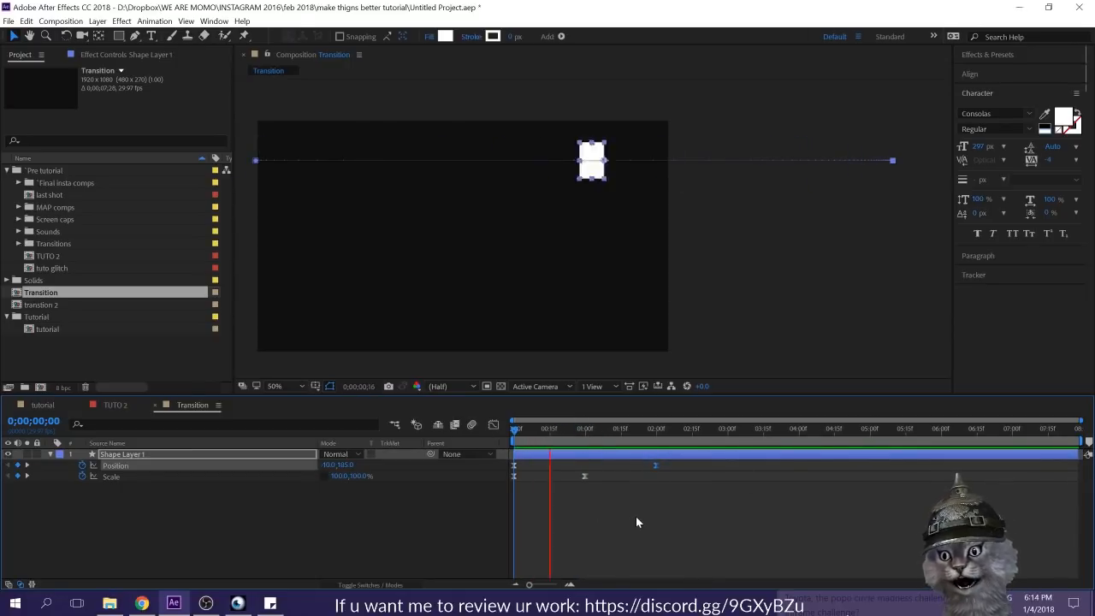
{"action": "left_click", "coordinate": [609, 466]}
{"action": "left_click_drag", "start_coordinate": [553, 432], "coordinate": [560, 435]}
{"action": "left_click_drag", "start_coordinate": [585, 476], "coordinate": [560, 478]}
{"action": "left_click_drag", "start_coordinate": [558, 431], "coordinate": [498, 440]}
{"action": "key", "text": "space"}
{"action": "left_click", "coordinate": [590, 482]}
{"action": "key", "text": "space"}
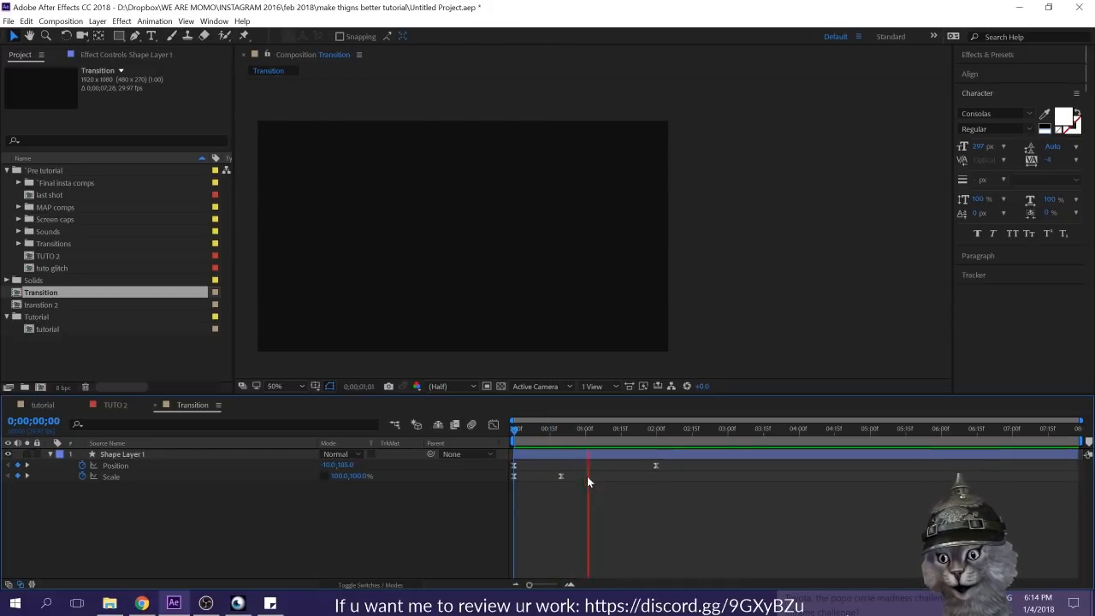
{"action": "key", "text": "space"}
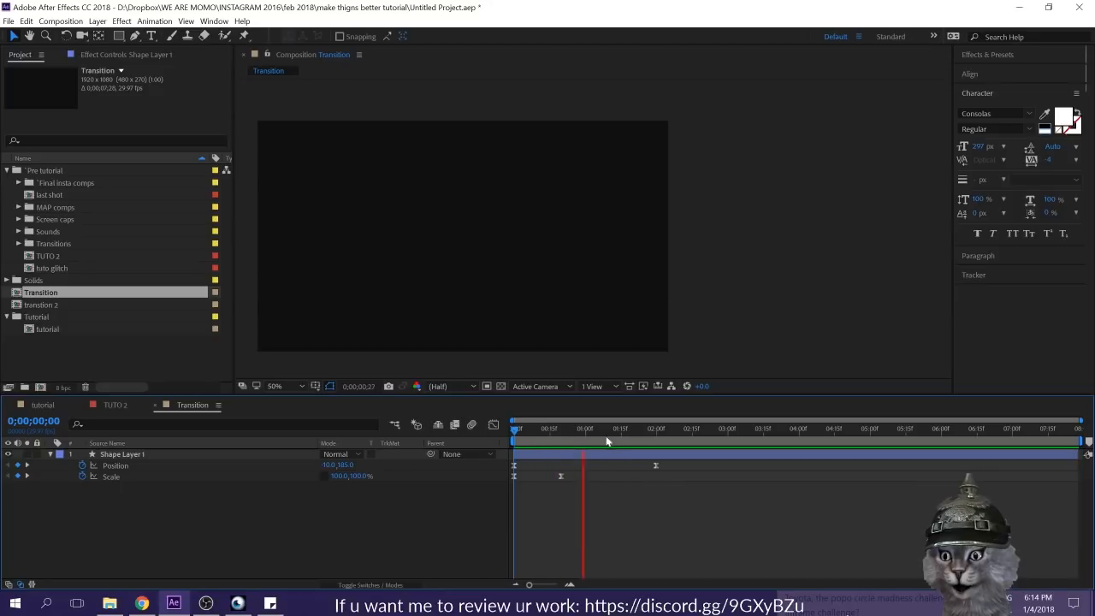
Step: Move the bar's second Scale keyframe to 0;00;01;00 and preview the animation from the start
{"action": "left_click", "coordinate": [561, 477]}
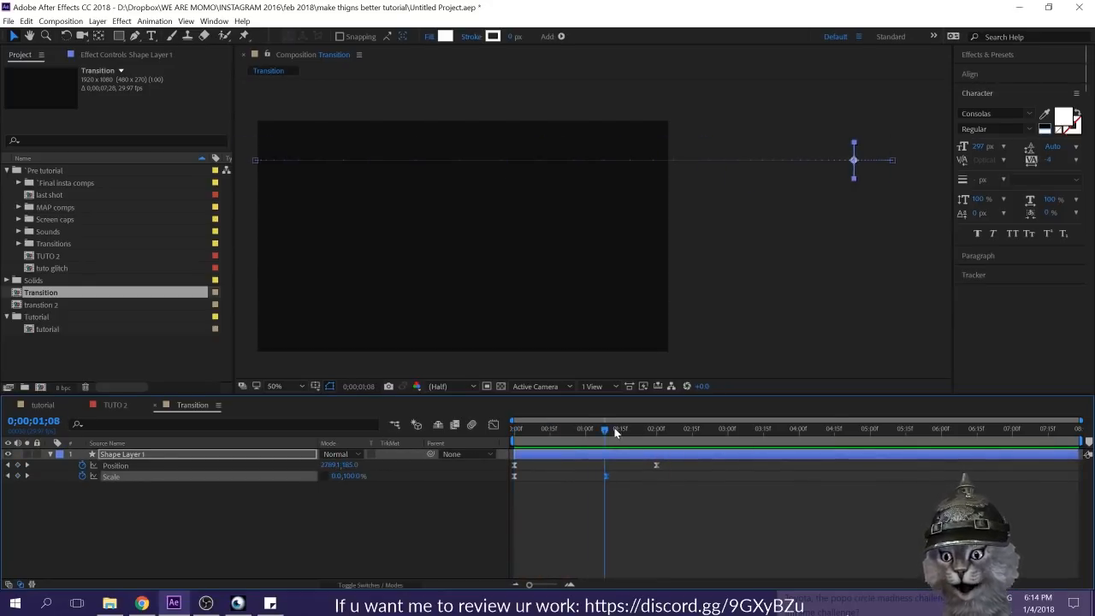
{"action": "left_click", "coordinate": [586, 434]}
{"action": "left_click_drag", "start_coordinate": [607, 477], "coordinate": [586, 476]}
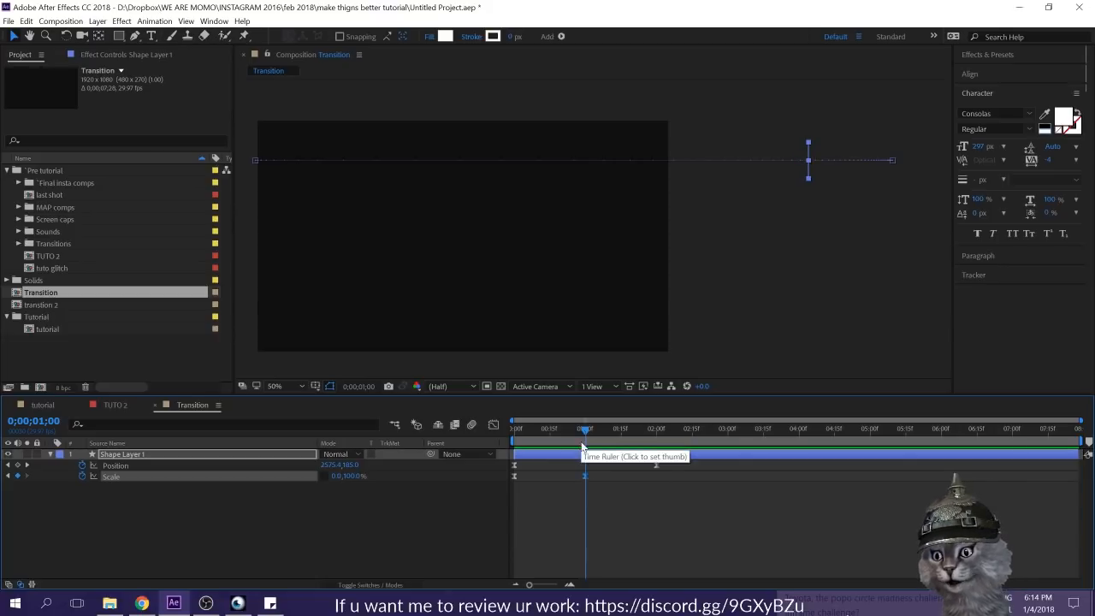
{"action": "key", "text": "Home"}
{"action": "left_click", "coordinate": [658, 566]}
{"action": "key", "text": "space"}
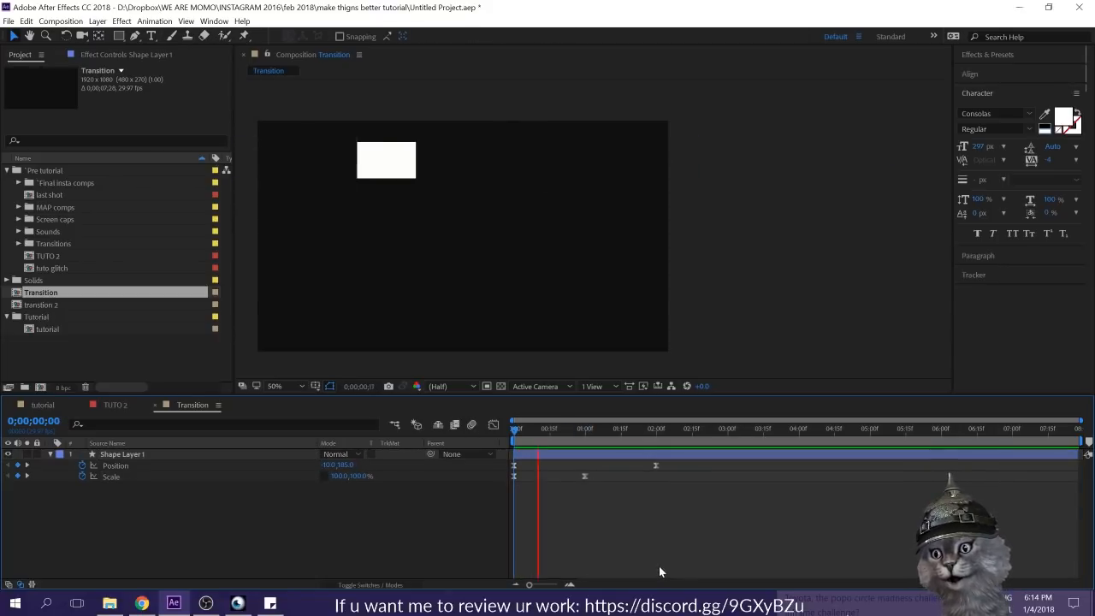
Step: Trim the end of Shape Layer 1 to 0;00;01;00
{"action": "left_click", "coordinate": [587, 432]}
{"action": "mouse_move", "coordinate": [587, 432]}
{"action": "left_mouse_down"}
{"action": "mouse_move", "coordinate": [658, 433]}
{"action": "mouse_move", "coordinate": [584, 435]}
{"action": "left_mouse_up"}
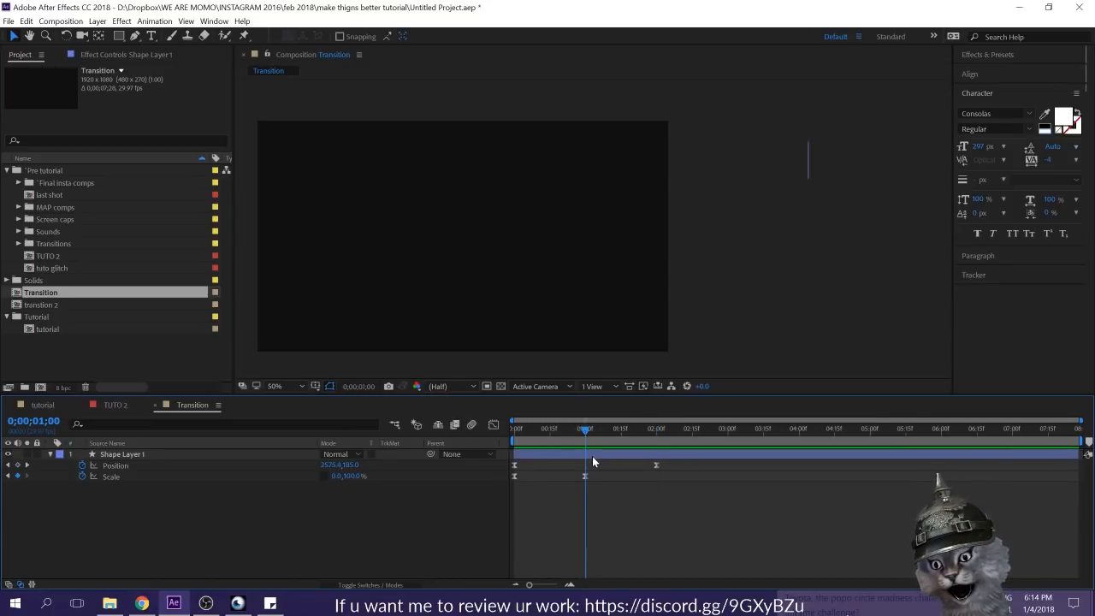
{"action": "left_click", "coordinate": [592, 456]}
{"action": "key", "text": "alt+bracketright"}
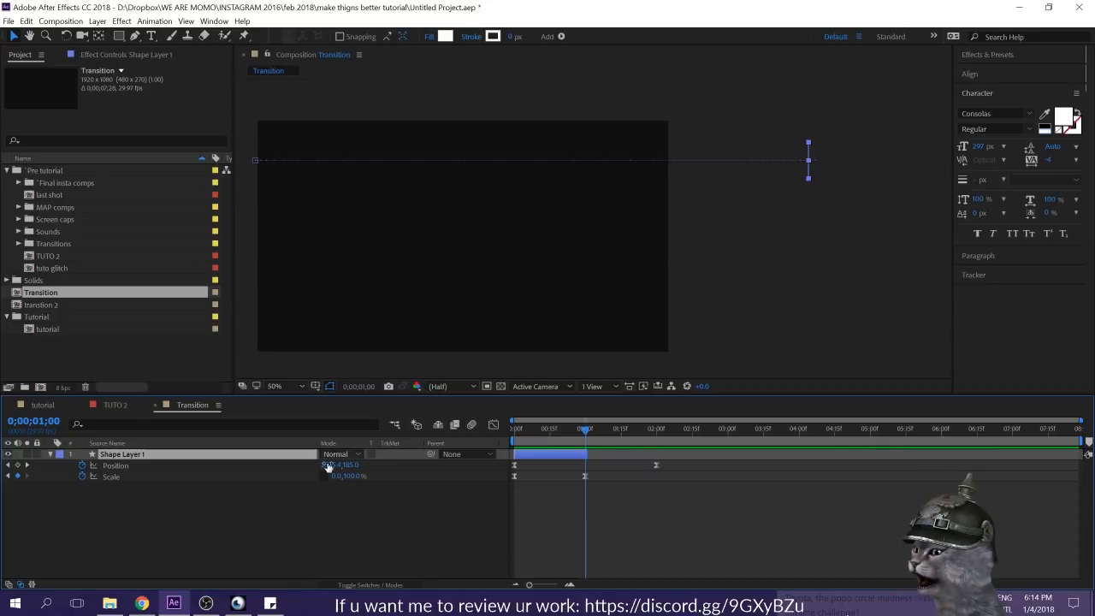
Step: Duplicate Shape Layer 1, move the copy's whole Position path so it starts at about 390, 789, and preview both bars
{"action": "key", "text": "ctrl+d"}
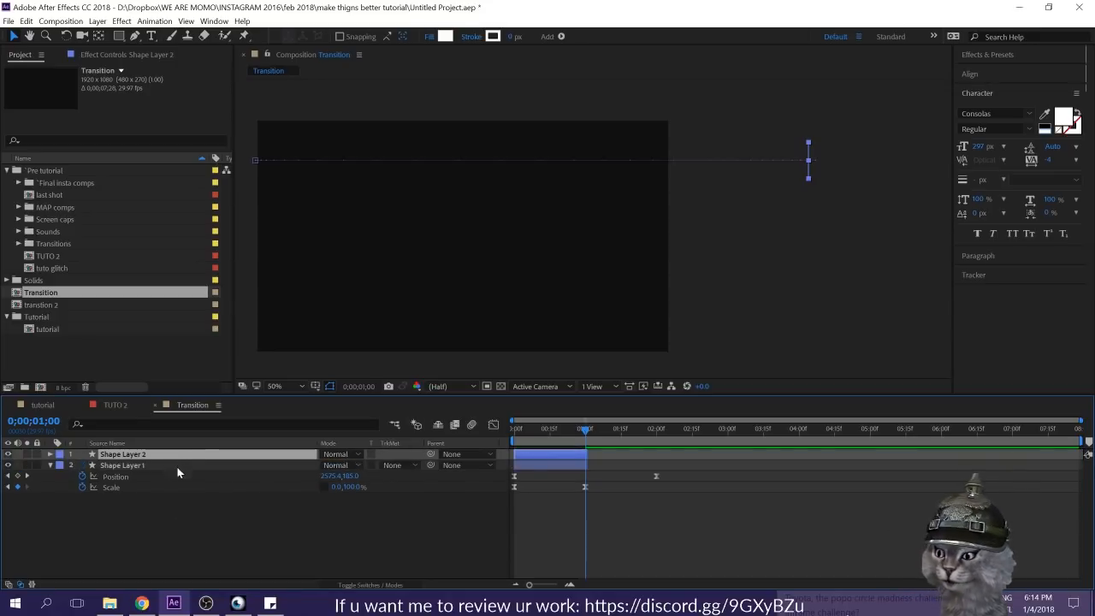
{"action": "key", "text": "u"}
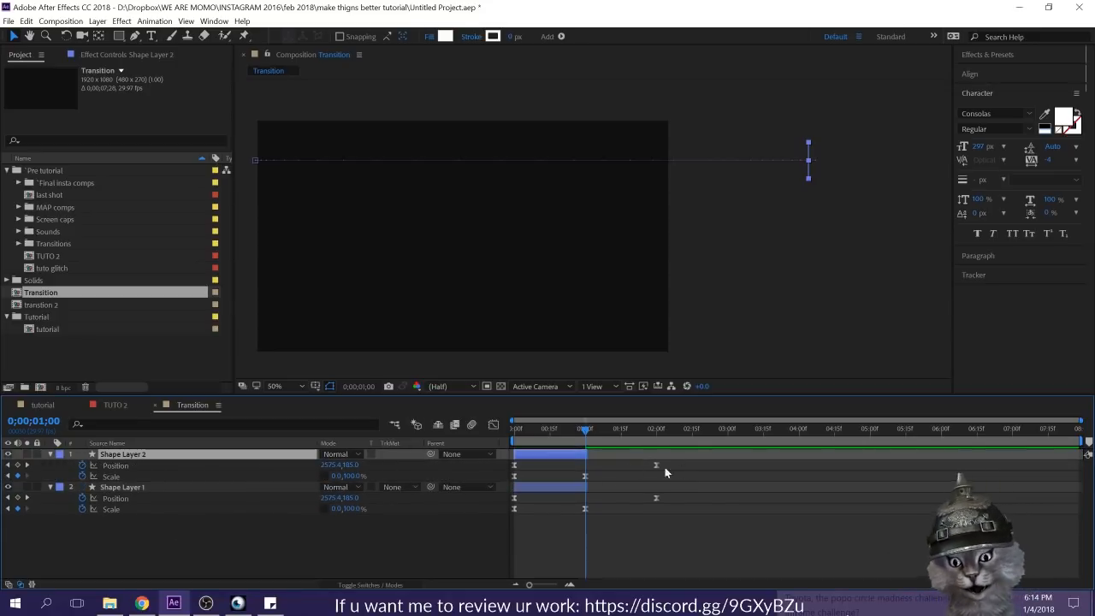
{"action": "left_click", "coordinate": [115, 465]}
{"action": "key", "text": "Home"}
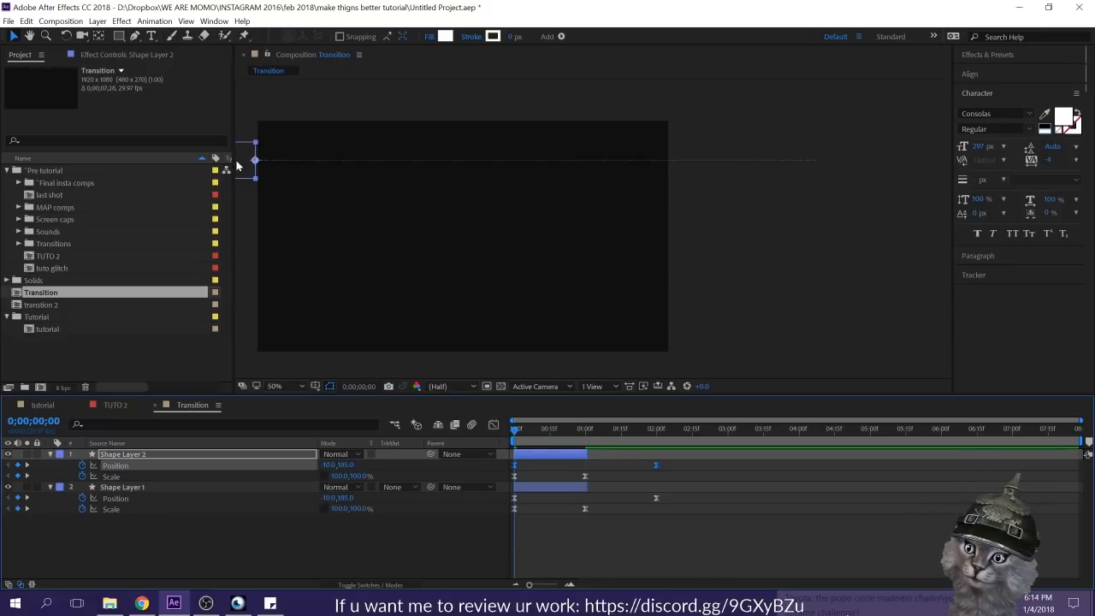
{"action": "left_click_drag", "start_coordinate": [241, 168], "coordinate": [325, 288]}
{"action": "left_click", "coordinate": [629, 547]}
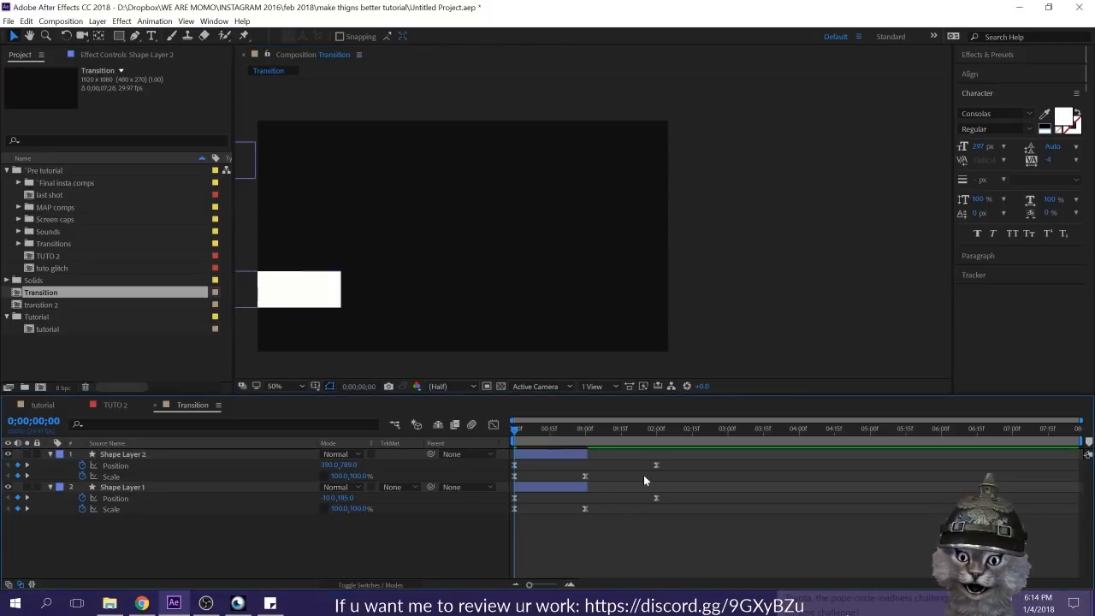
{"action": "key", "text": "space"}
Step: Shift Shape Layer 2 about six frames earlier in time and preview the offset bars
{"action": "key", "text": "space"}
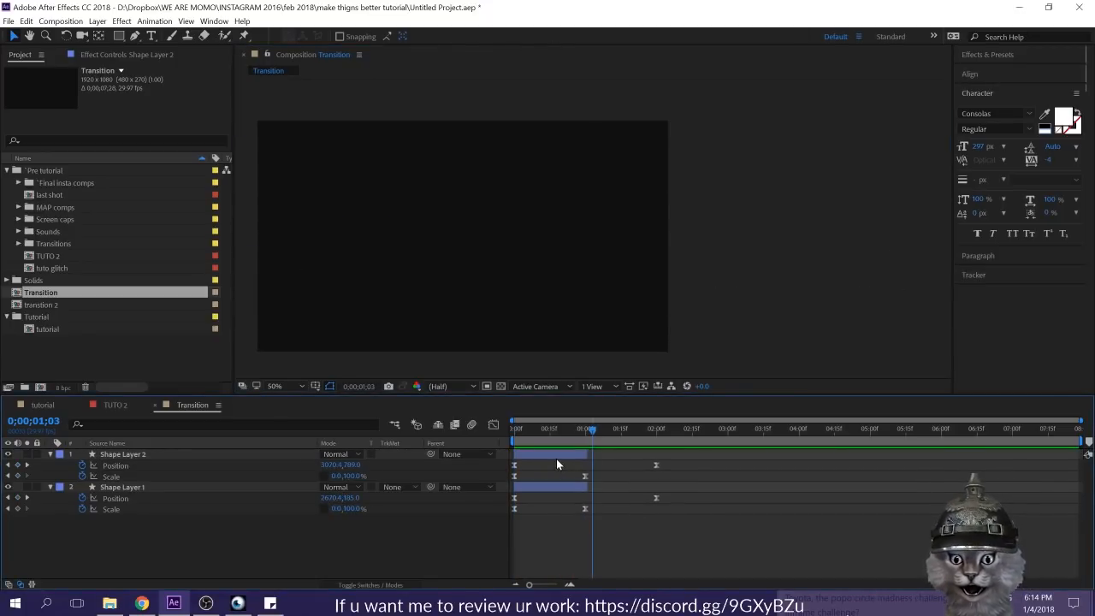
{"action": "left_click_drag", "start_coordinate": [556, 457], "coordinate": [530, 455]}
{"action": "key", "text": "space"}
{"action": "key", "text": "space"}
{"action": "left_click", "coordinate": [643, 528]}
Step: Duplicate Shape Layer 2 and shift the copy later so its first Position keyframe falls at 0;00;00;06
{"action": "left_click", "coordinate": [551, 455]}
{"action": "key", "text": "ctrl+d"}
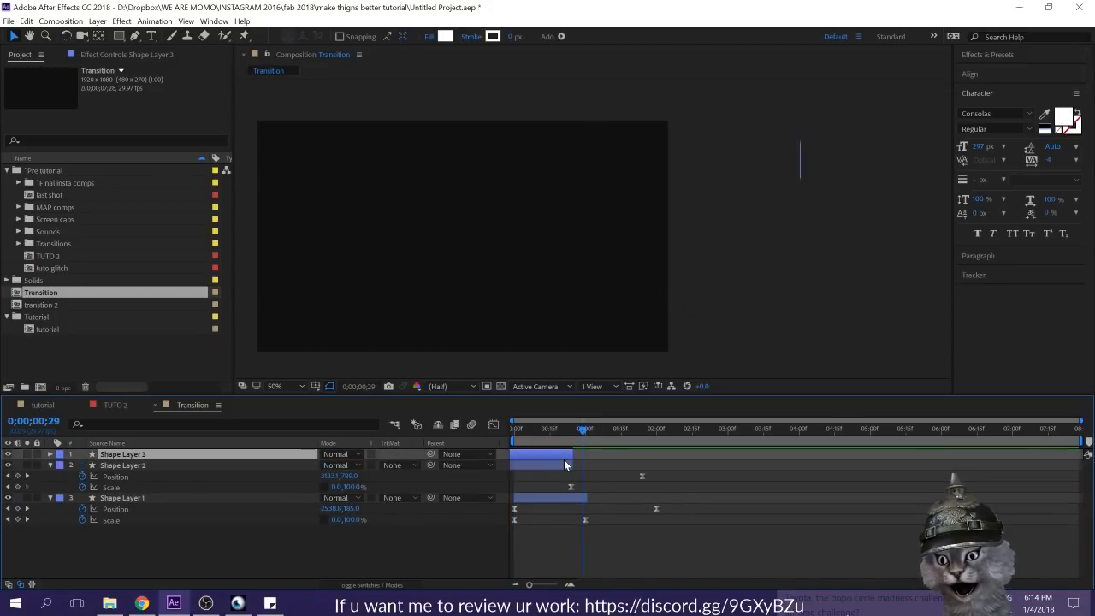
{"action": "key", "text": "p"}
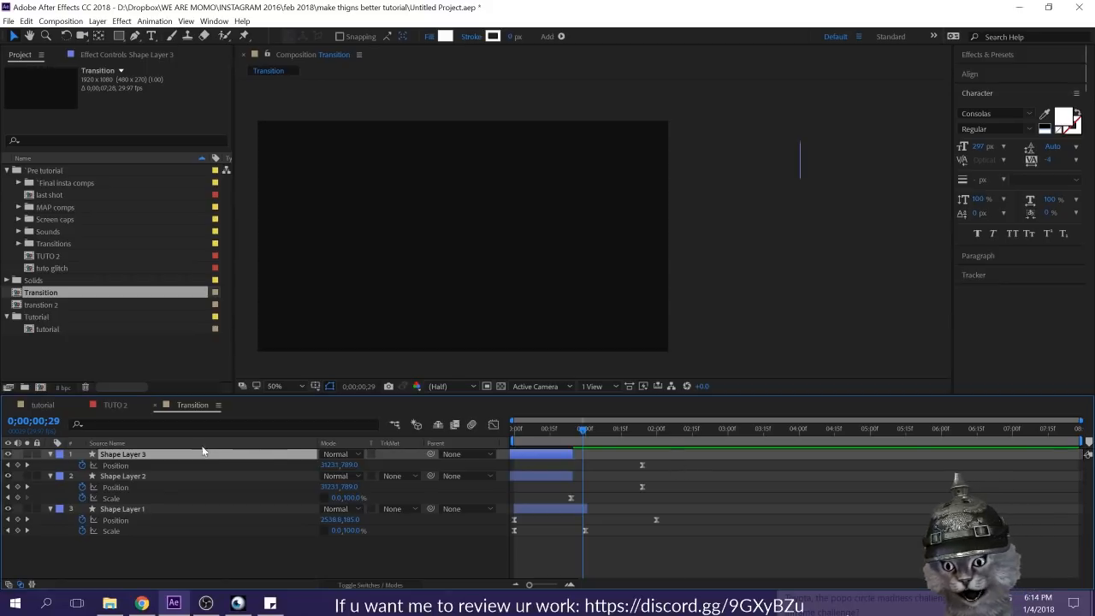
{"action": "left_click", "coordinate": [167, 466]}
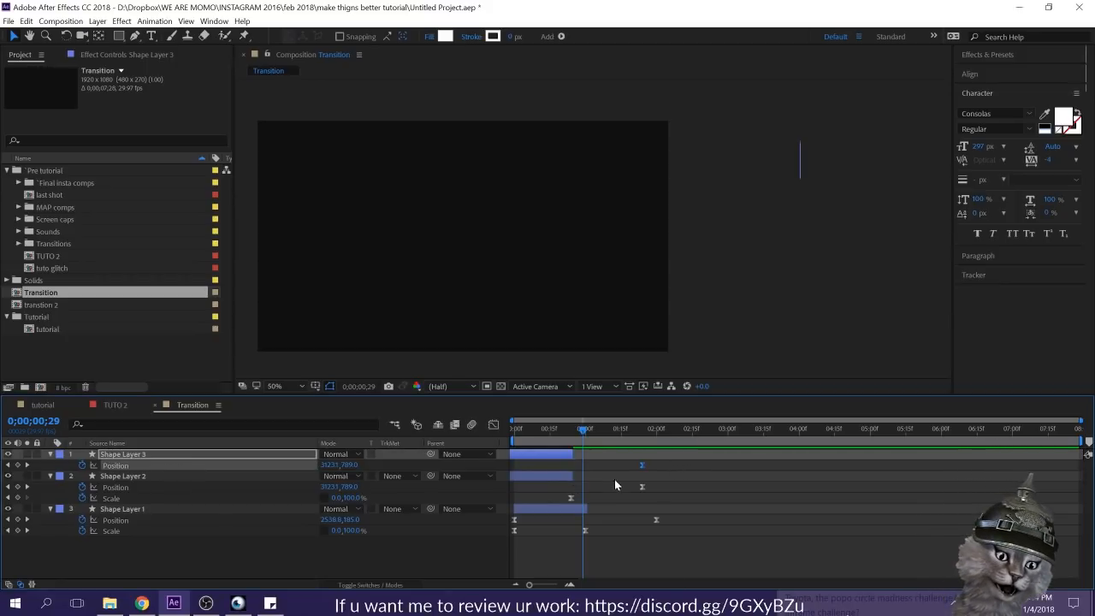
{"action": "mouse_move", "coordinate": [535, 456]}
{"action": "left_mouse_down"}
{"action": "mouse_move", "coordinate": [562, 454]}
{"action": "mouse_move", "coordinate": [544, 448]}
{"action": "left_mouse_up"}
{"action": "key", "text": "j"}
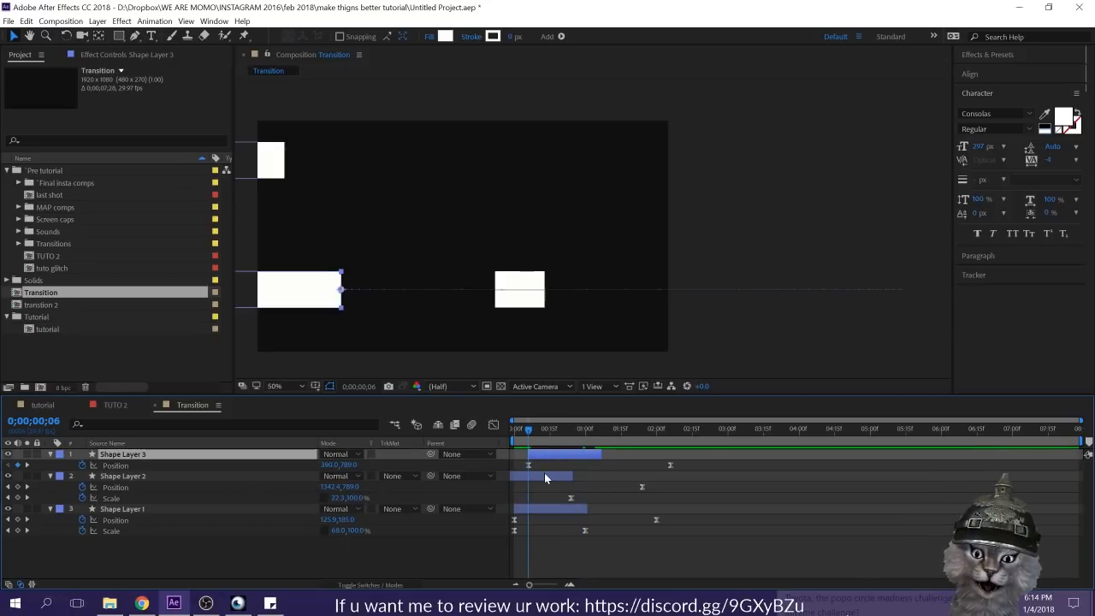
Step: Move Shape Layer 3's whole Position path to start at about 732, 385, and increase its vertical scale to about 180%
{"action": "left_click", "coordinate": [218, 465]}
{"action": "left_click_drag", "start_coordinate": [313, 297], "coordinate": [384, 204]}
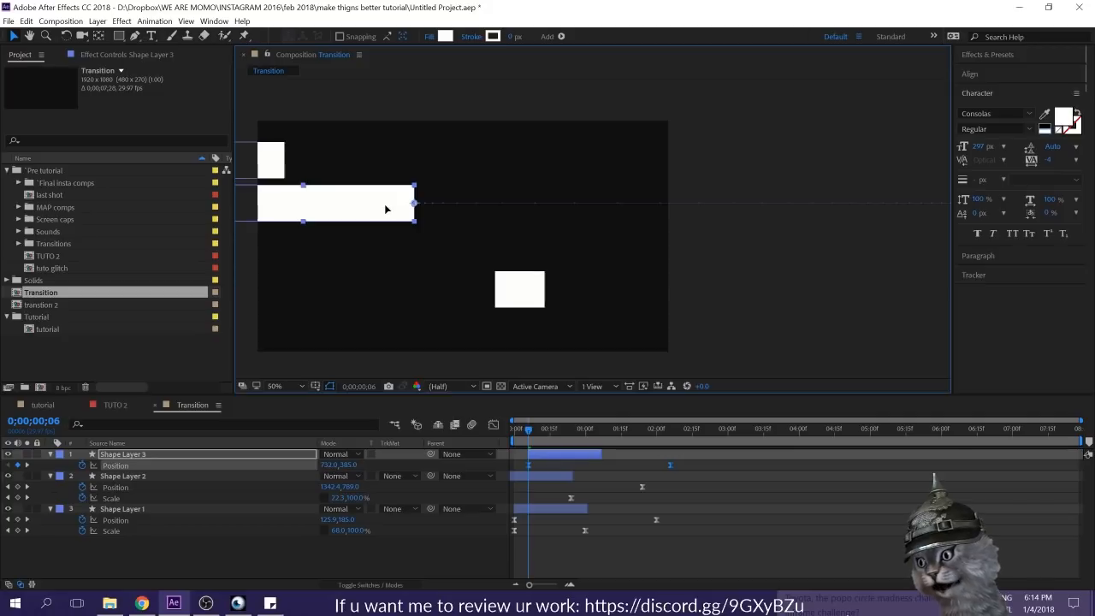
{"action": "key", "text": "s"}
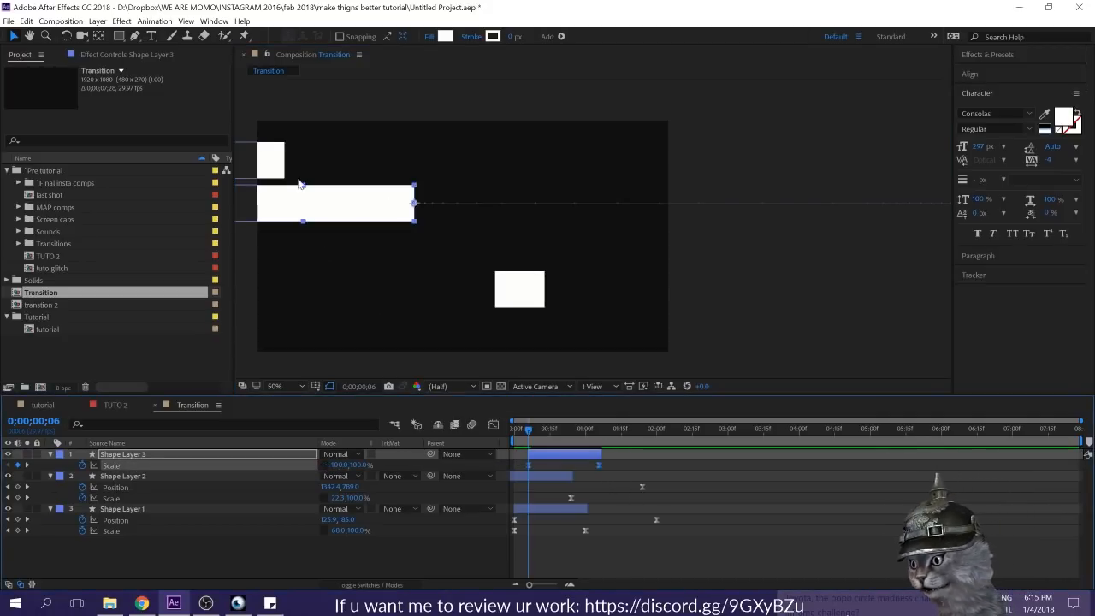
{"action": "left_click_drag", "start_coordinate": [304, 187], "coordinate": [304, 171]}
Step: Shift Shape Layer 3 earlier so it starts at 0;00;00;02, and preview the three bars from the start
{"action": "left_click", "coordinate": [519, 442]}
{"action": "left_click", "coordinate": [514, 432]}
{"action": "left_click_drag", "start_coordinate": [553, 454], "coordinate": [542, 455]}
{"action": "key", "text": "space"}
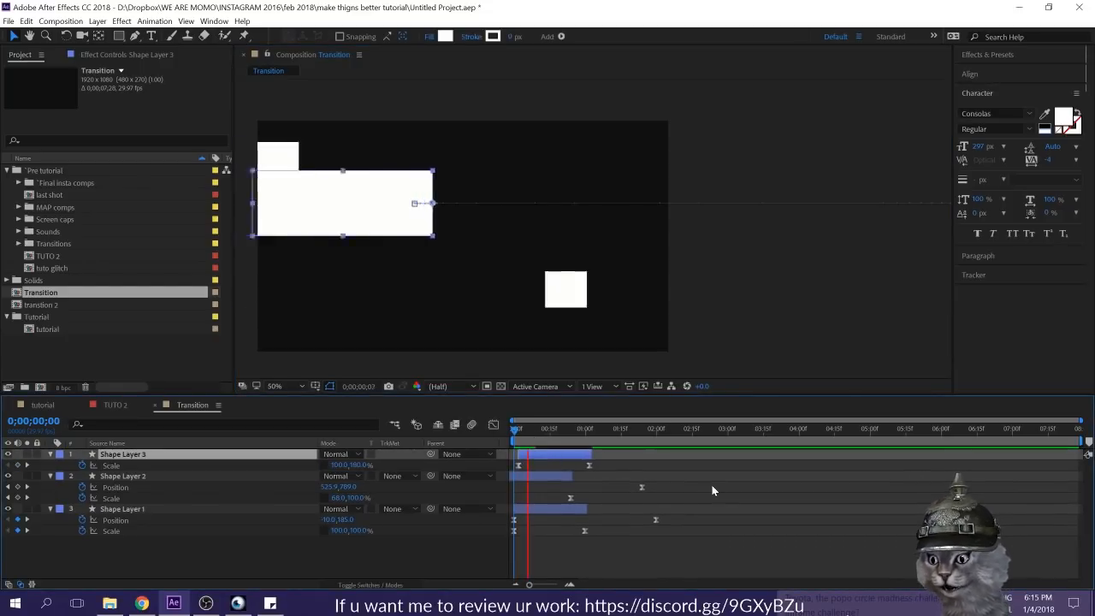
{"action": "key", "text": "space"}
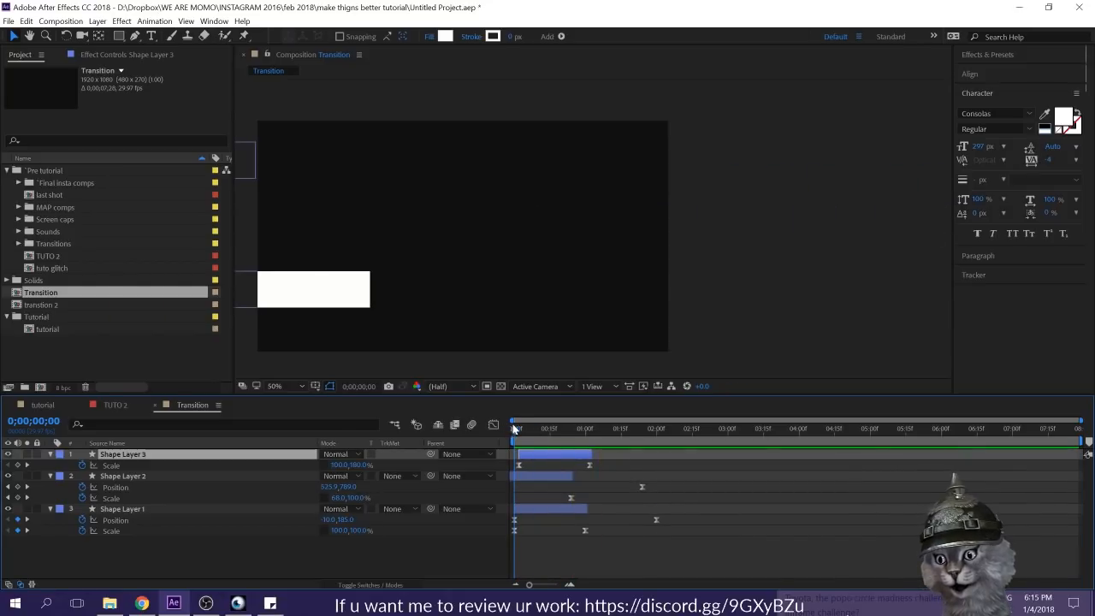
{"action": "key", "text": "space"}
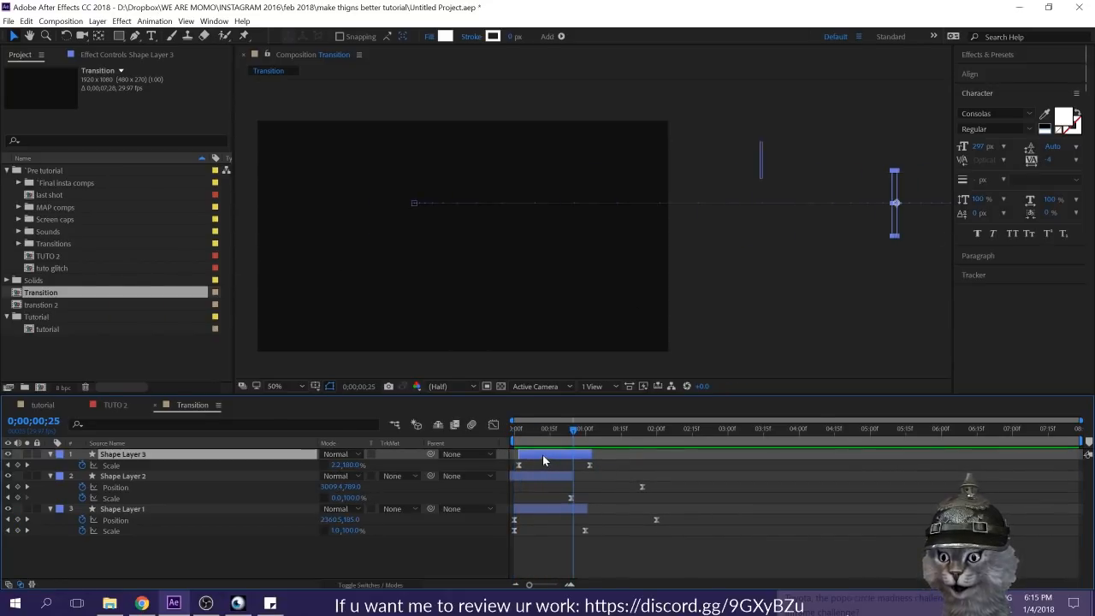
Step: At 0;00;00;02, move Shape Layer 3's starting position outside the frame's left edge to about -118, 385, and preview
{"action": "key", "text": "p"}
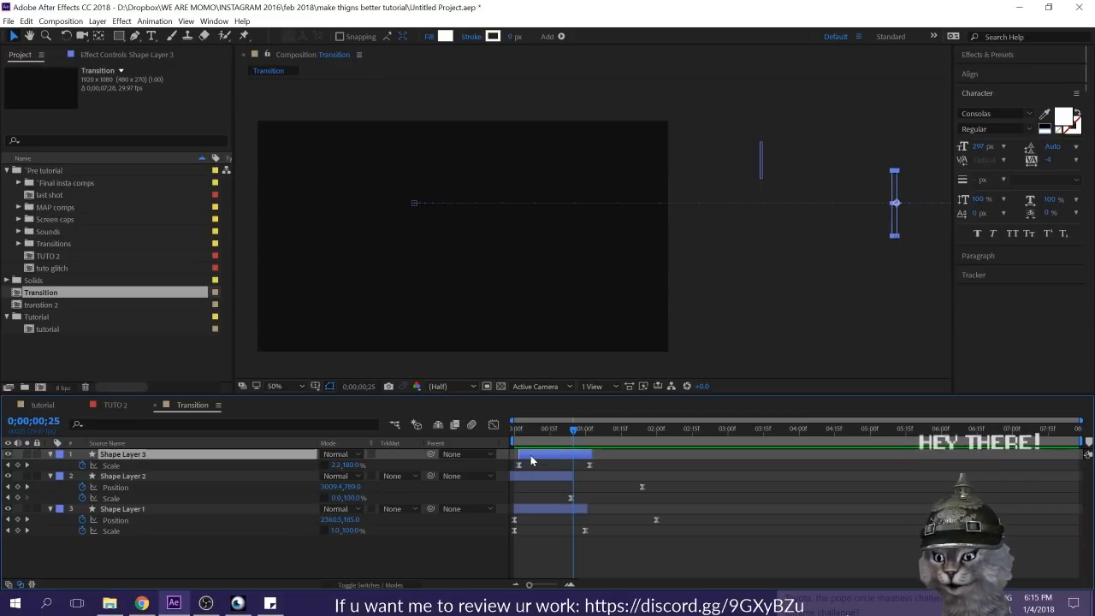
{"action": "left_click", "coordinate": [520, 465]}
{"action": "key", "text": "u"}
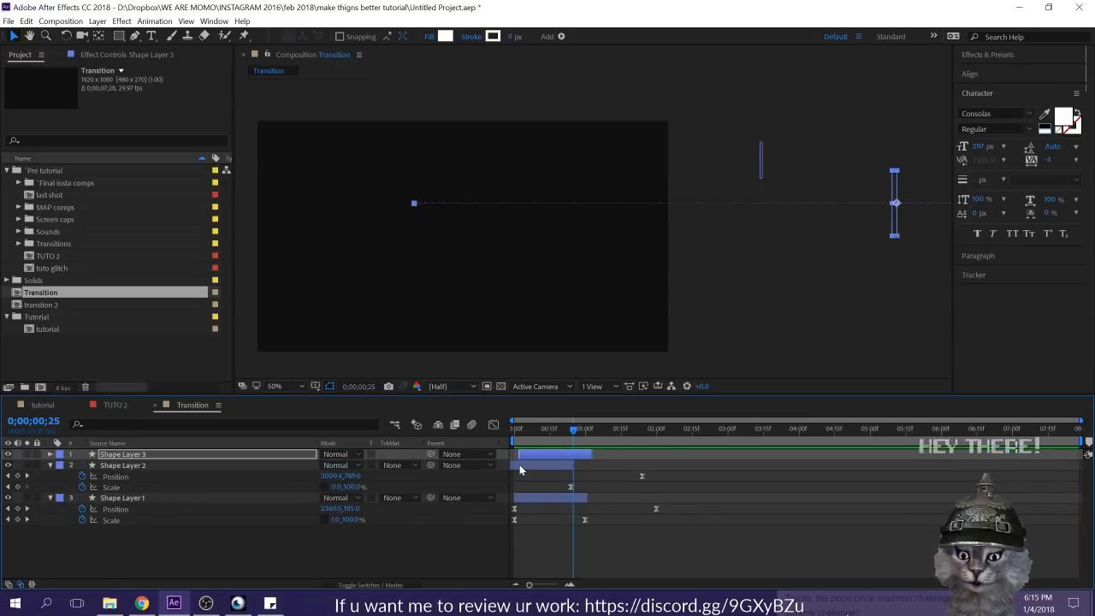
{"action": "key", "text": "i"}
{"action": "key", "text": "p"}
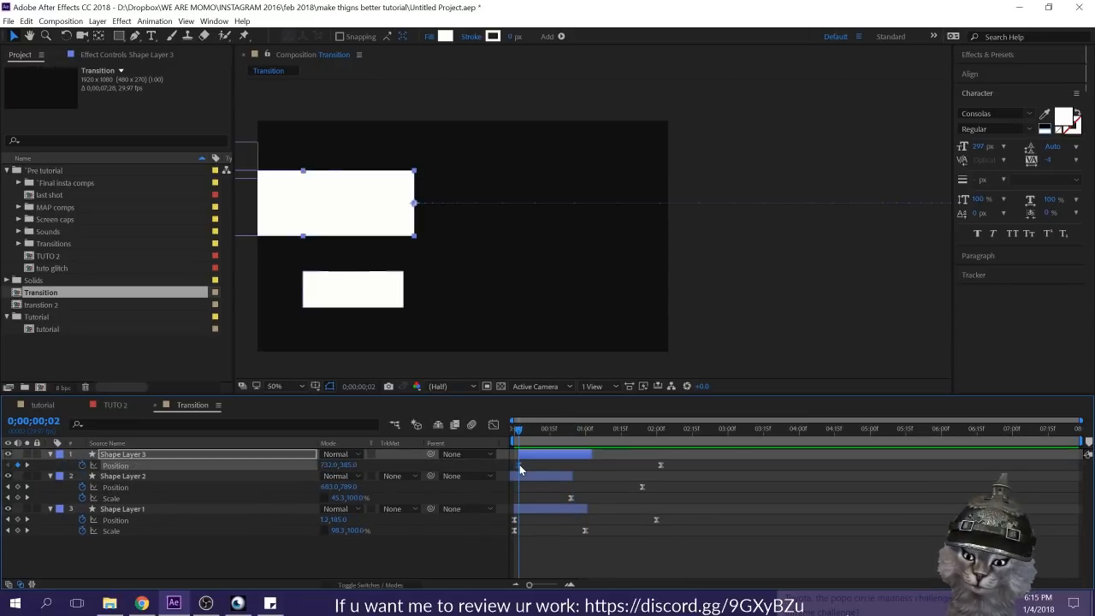
{"action": "left_click_drag", "start_coordinate": [403, 243], "coordinate": [582, 254]}
{"action": "left_click_drag", "start_coordinate": [511, 234], "coordinate": [389, 232]}
{"action": "key", "text": "space"}
Step: Delay Shape Layer 3's first Scale keyframe to about 0;00;00;10 and preview the bars from the start
{"action": "left_click", "coordinate": [557, 455]}
{"action": "key", "text": "u"}
{"action": "key", "text": "u"}
{"action": "left_click_drag", "start_coordinate": [607, 473], "coordinate": [536, 480]}
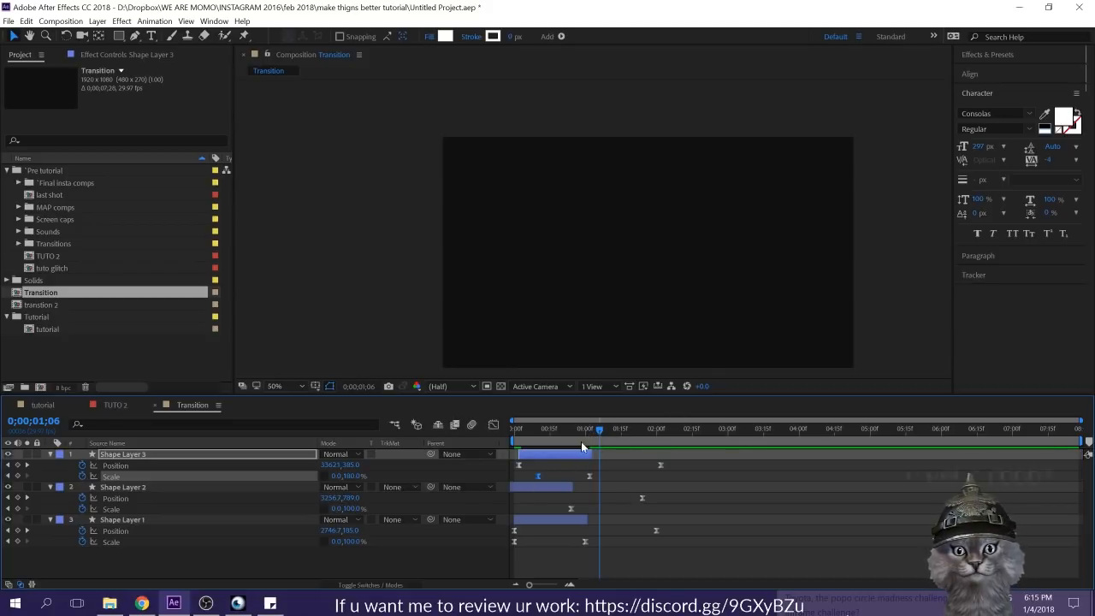
{"action": "key", "text": "Home"}
{"action": "left_click", "coordinate": [764, 516]}
{"action": "key", "text": "space"}
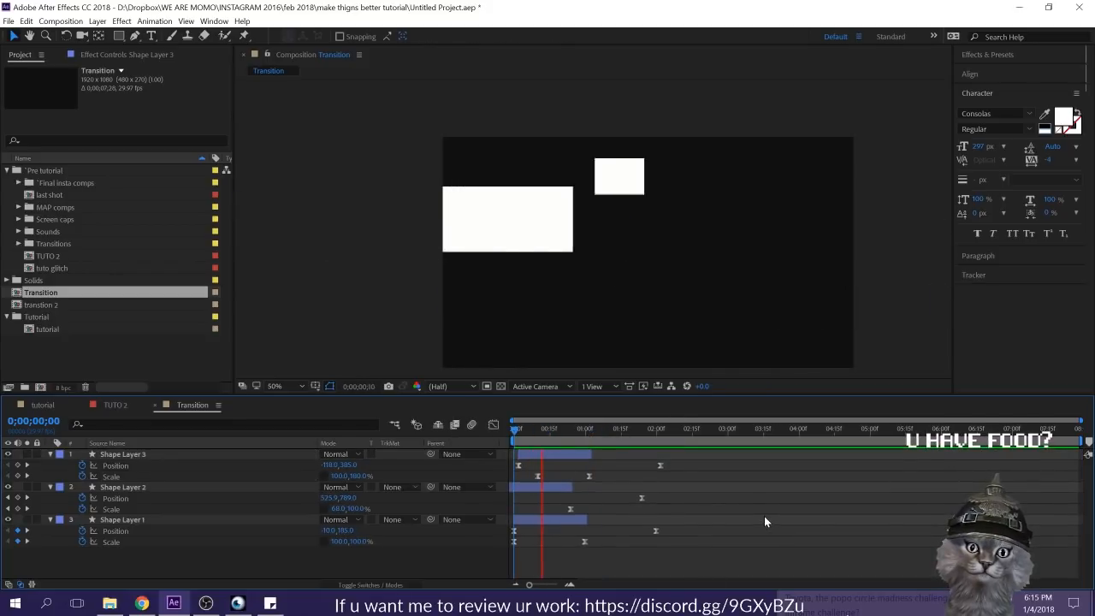
{"action": "left_click_drag", "start_coordinate": [538, 428], "coordinate": [513, 430]}
{"action": "key", "text": "space"}
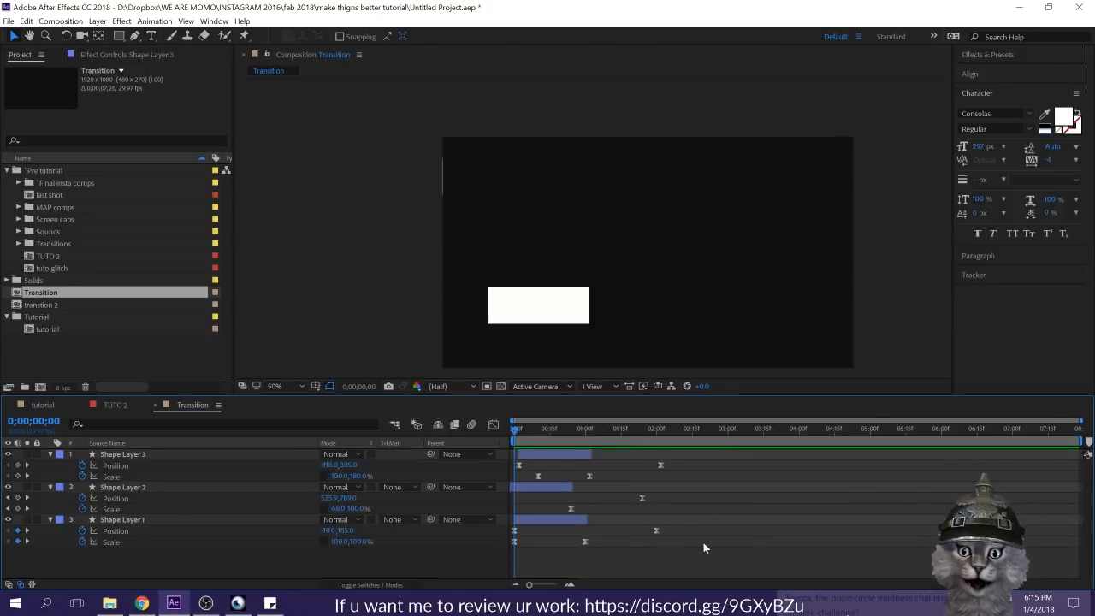
{"action": "key", "text": "space"}
{"action": "left_click", "coordinate": [574, 453]}
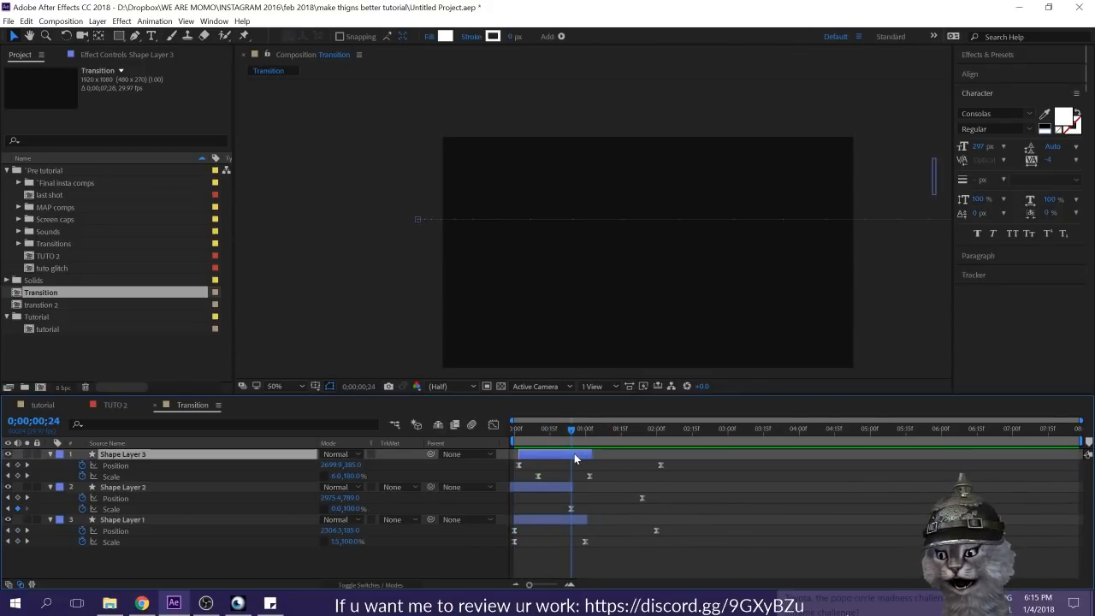
{"action": "key", "text": "ctrl+d"}
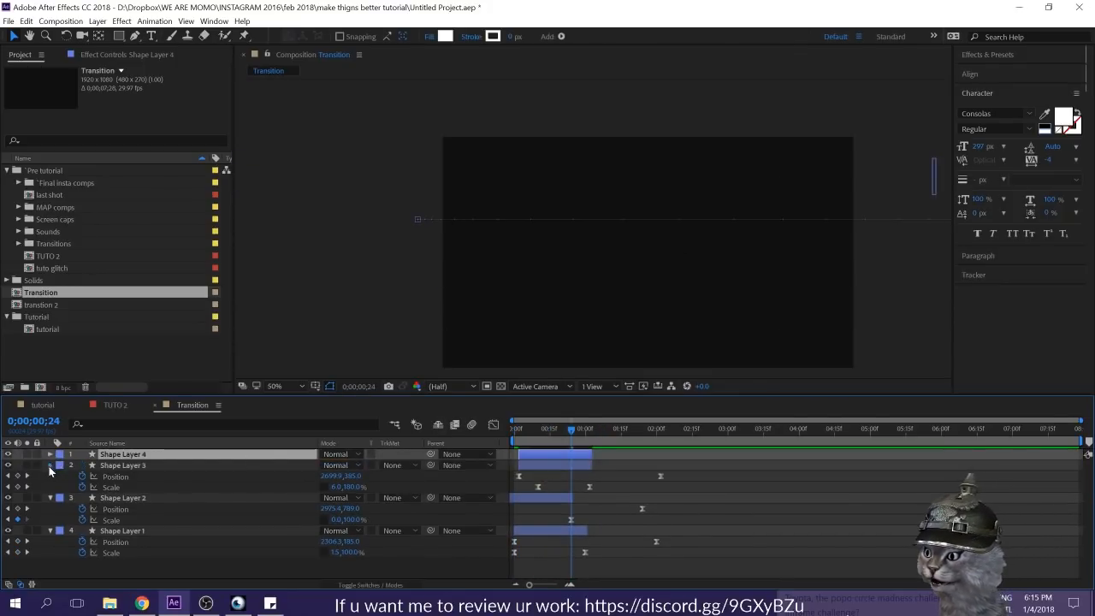
{"action": "left_click", "coordinate": [50, 466]}
{"action": "left_click", "coordinate": [50, 475]}
{"action": "left_click", "coordinate": [50, 487]}
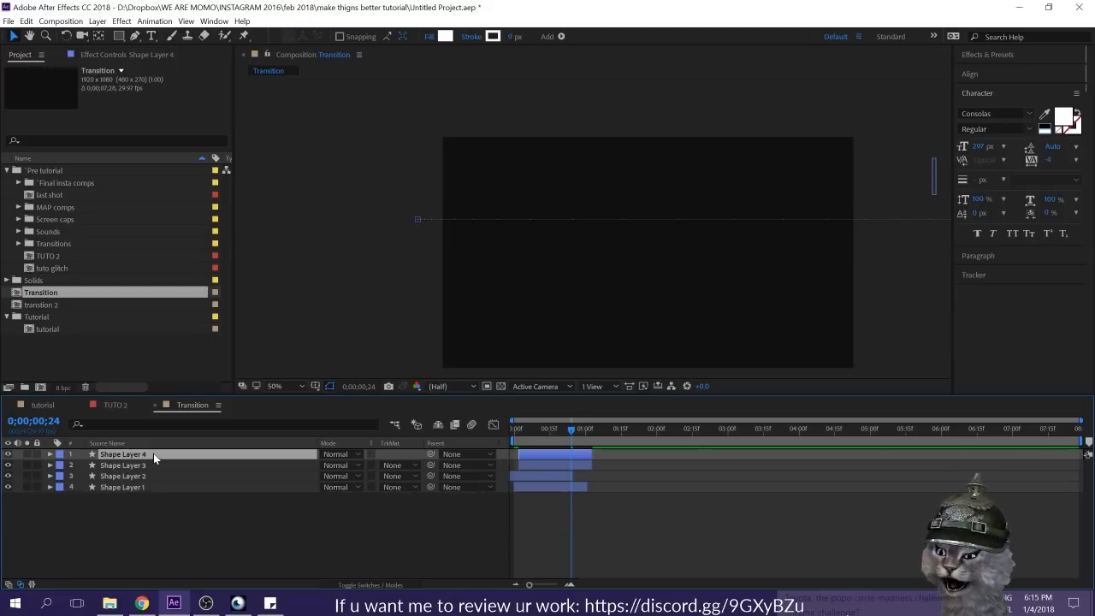
{"action": "key", "text": "u"}
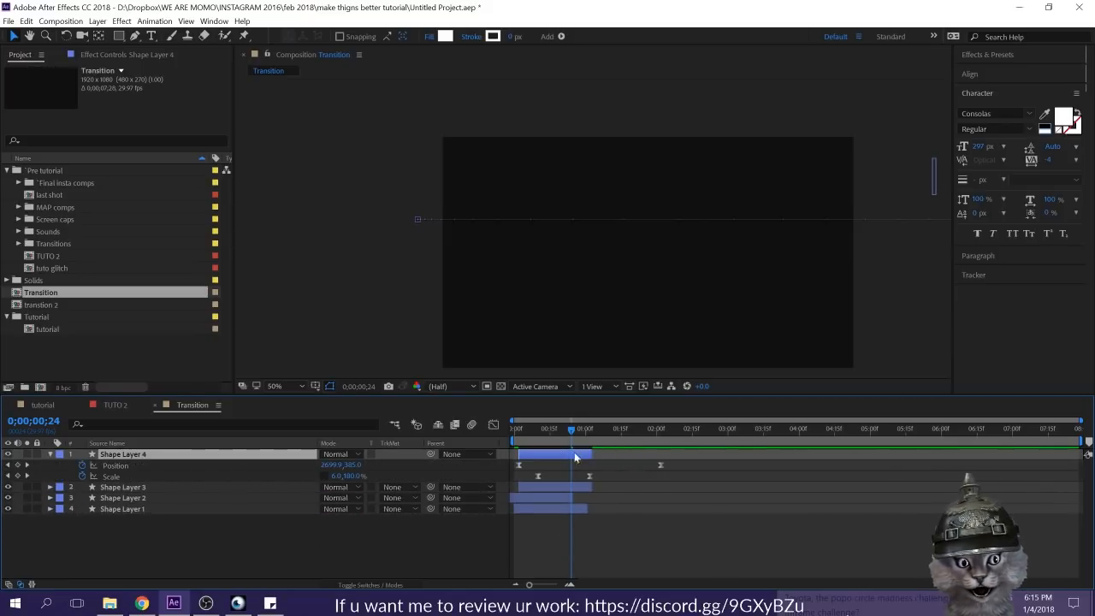
{"action": "key", "text": "Delete"}
Step: Add a null object to the Transition composition and select Shape Layer 1
{"action": "left_click_drag", "start_coordinate": [189, 538], "coordinate": [24, 418]}
{"action": "right_click", "coordinate": [164, 527]}
{"action": "mouse_move", "coordinate": [201, 399]}
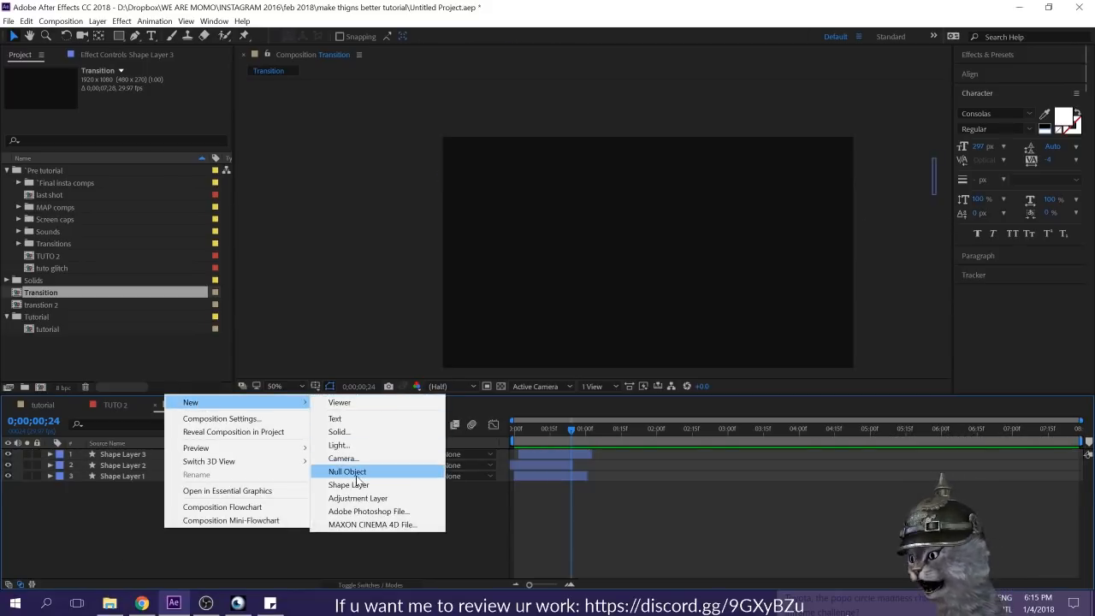
{"action": "left_click", "coordinate": [355, 473]}
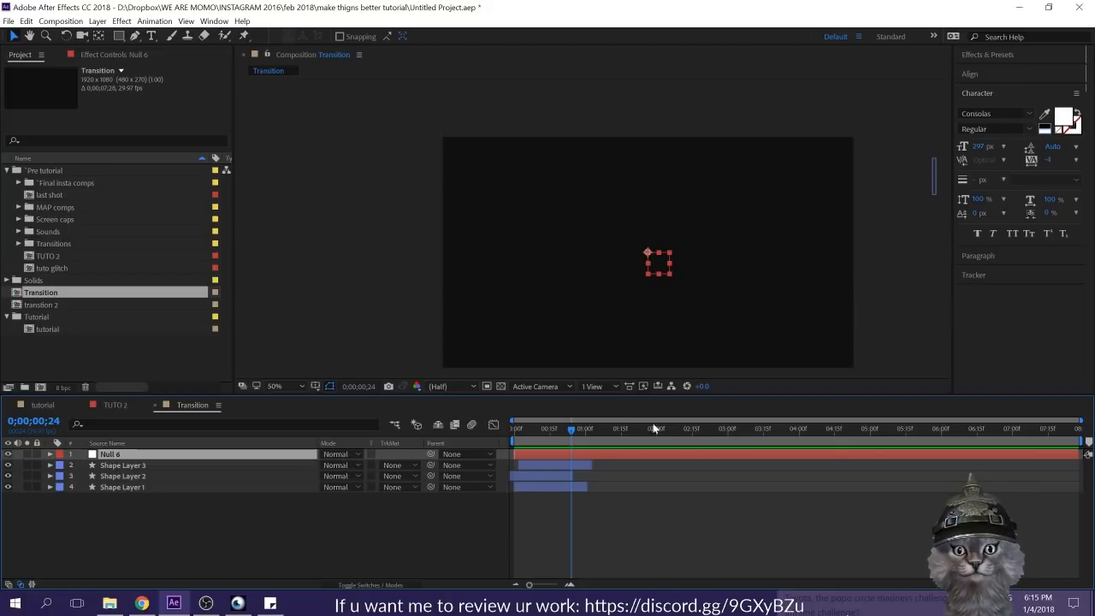
{"action": "left_click", "coordinate": [539, 488]}
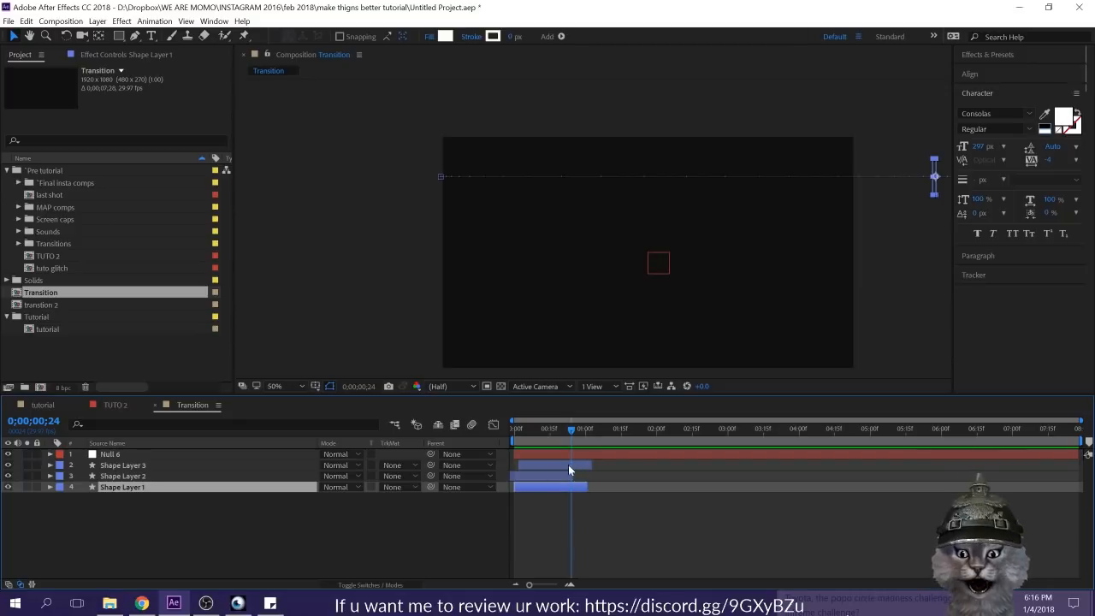
{"action": "left_click_drag", "start_coordinate": [559, 433], "coordinate": [542, 439]}
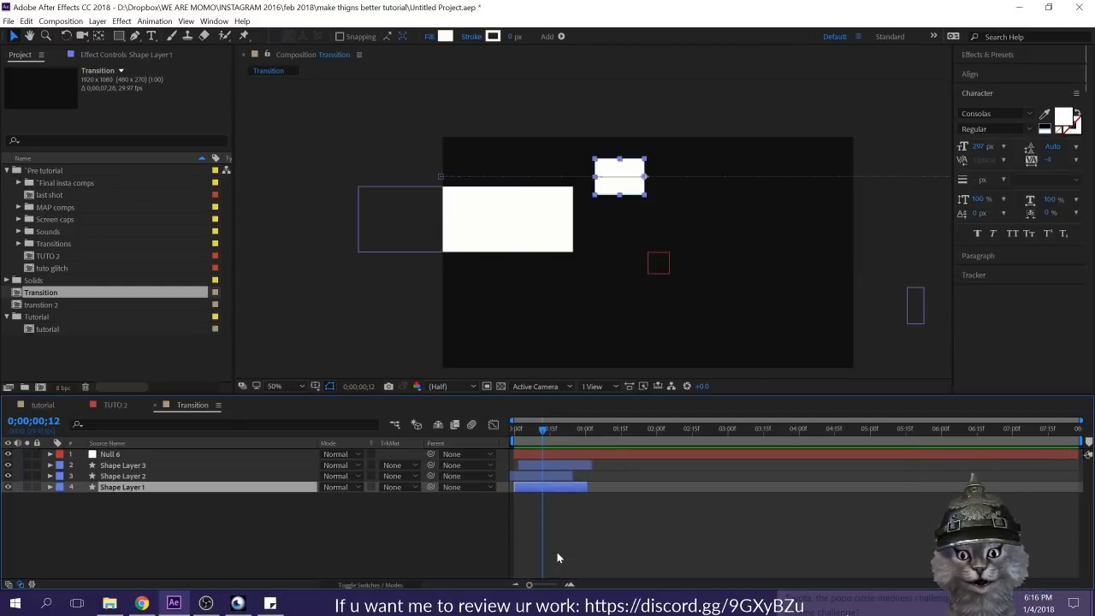
{"action": "left_click_drag", "start_coordinate": [204, 531], "coordinate": [111, 462]}
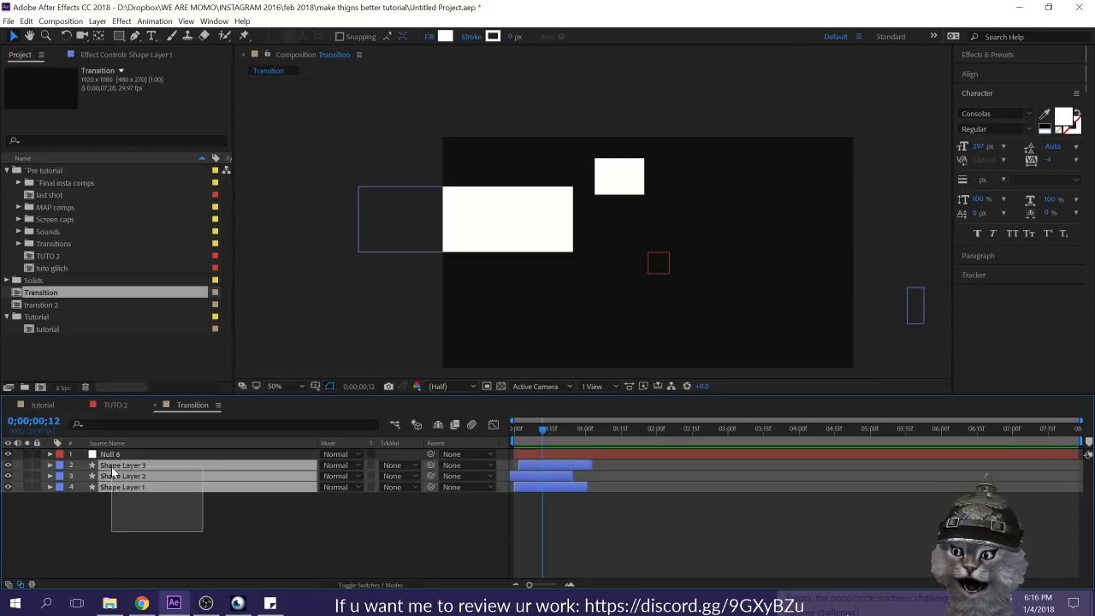
{"action": "left_click_drag", "start_coordinate": [432, 467], "coordinate": [179, 455]}
{"action": "left_click_drag", "start_coordinate": [644, 254], "coordinate": [479, 231]}
{"action": "key", "text": "ctrl+z"}
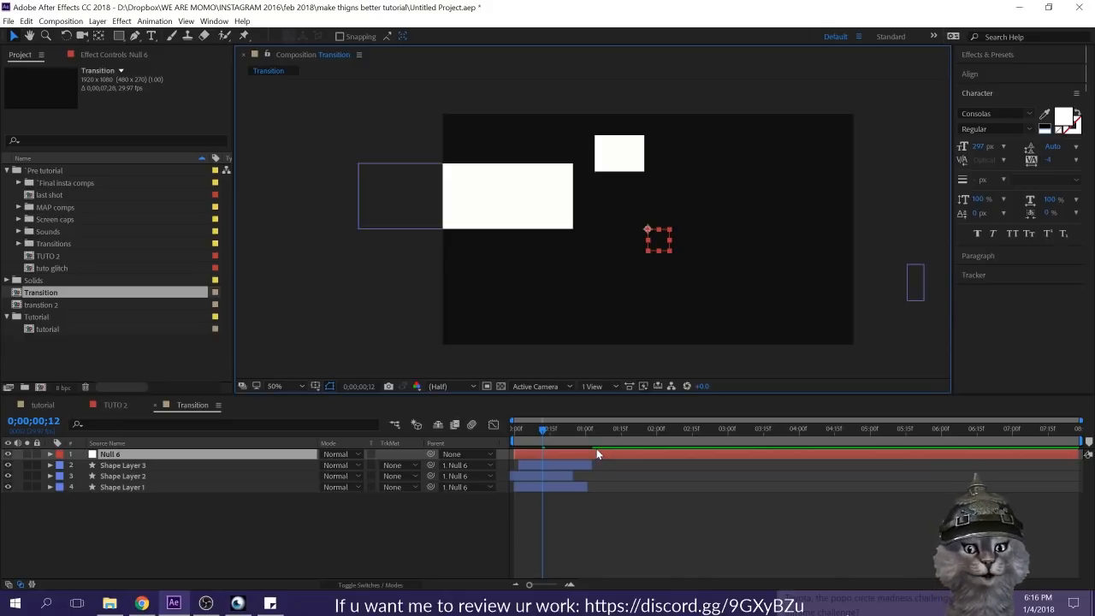
{"action": "key", "text": "ctrl+z"}
Step: Duplicate Shape Layers 1, 2 and 3 and parent the three duplicates to the null object
{"action": "left_click", "coordinate": [204, 501]}
{"action": "left_click", "coordinate": [159, 465]}
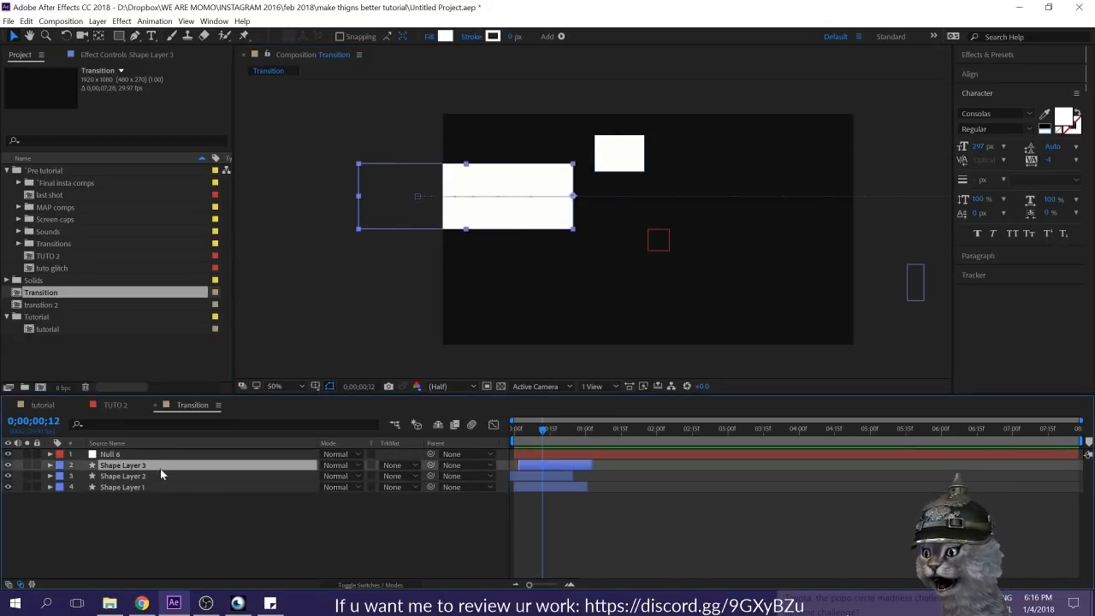
{"action": "left_click", "coordinate": [158, 482], "text": "shift"}
{"action": "key", "text": "ctrl+d"}
{"action": "left_click_drag", "start_coordinate": [140, 466], "coordinate": [141, 467]}
{"action": "left_click_drag", "start_coordinate": [302, 461], "coordinate": [137, 454]}
Step: Move the null object to the frame's lower-left corner area and preview the composition from the start
{"action": "left_click", "coordinate": [136, 454]}
{"action": "left_click_drag", "start_coordinate": [657, 229], "coordinate": [474, 313]}
{"action": "left_click", "coordinate": [567, 527]}
{"action": "left_click_drag", "start_coordinate": [532, 430], "coordinate": [467, 436]}
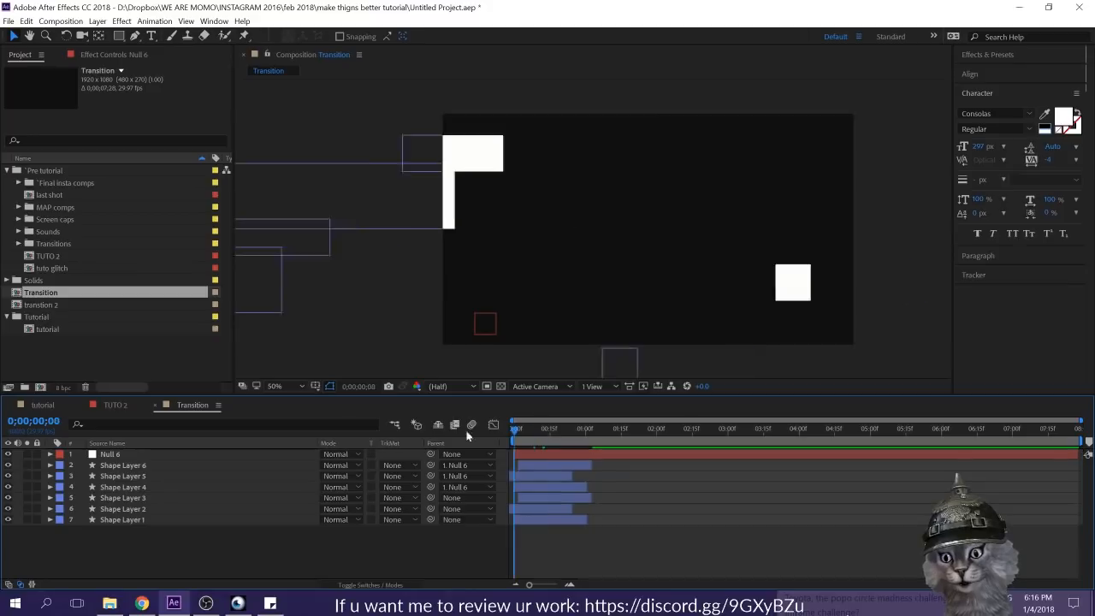
{"action": "key", "text": "space"}
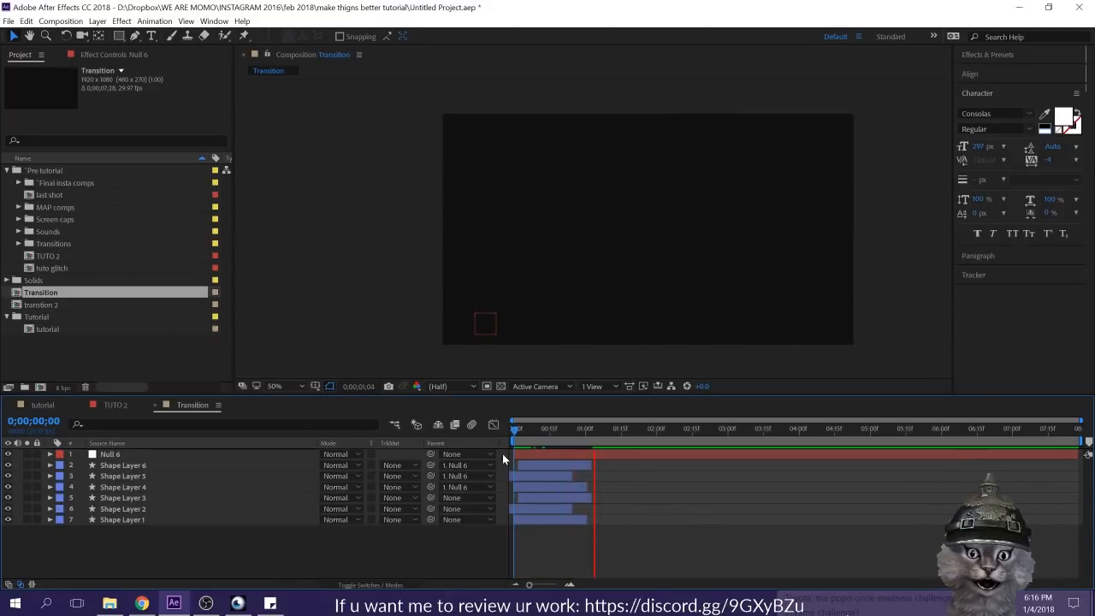
Step: Shift Shape Layers 4, 5 and 6 about 6 frames later and preview all the bars from the start
{"action": "left_click", "coordinate": [542, 465]}
{"action": "left_click_drag", "start_coordinate": [559, 485], "coordinate": [574, 485]}
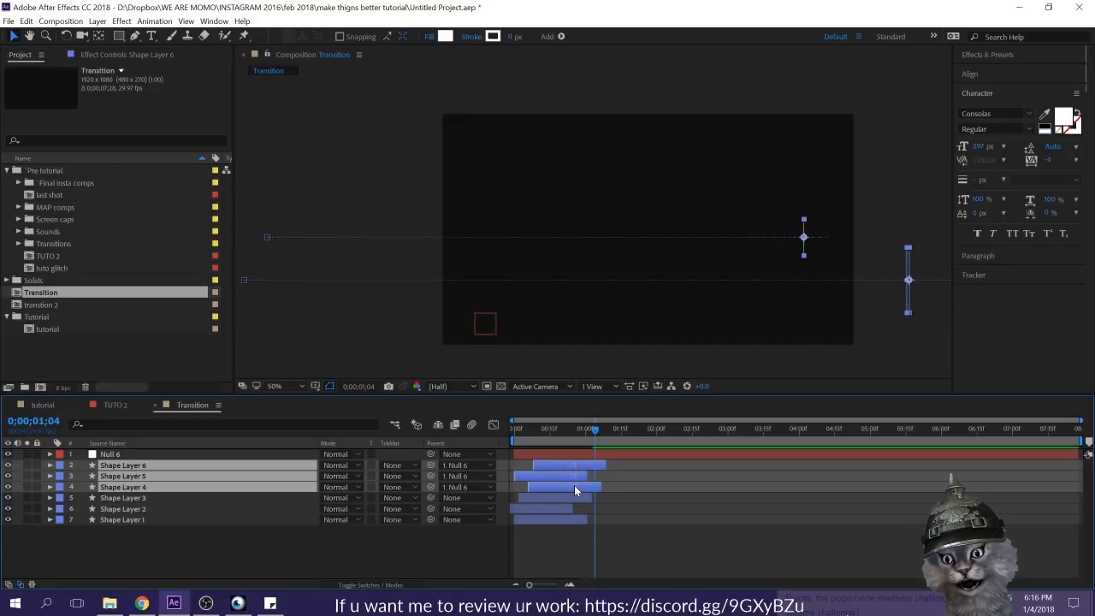
{"action": "left_click", "coordinate": [605, 545]}
{"action": "left_click_drag", "start_coordinate": [592, 430], "coordinate": [503, 445]}
{"action": "key", "text": "space"}
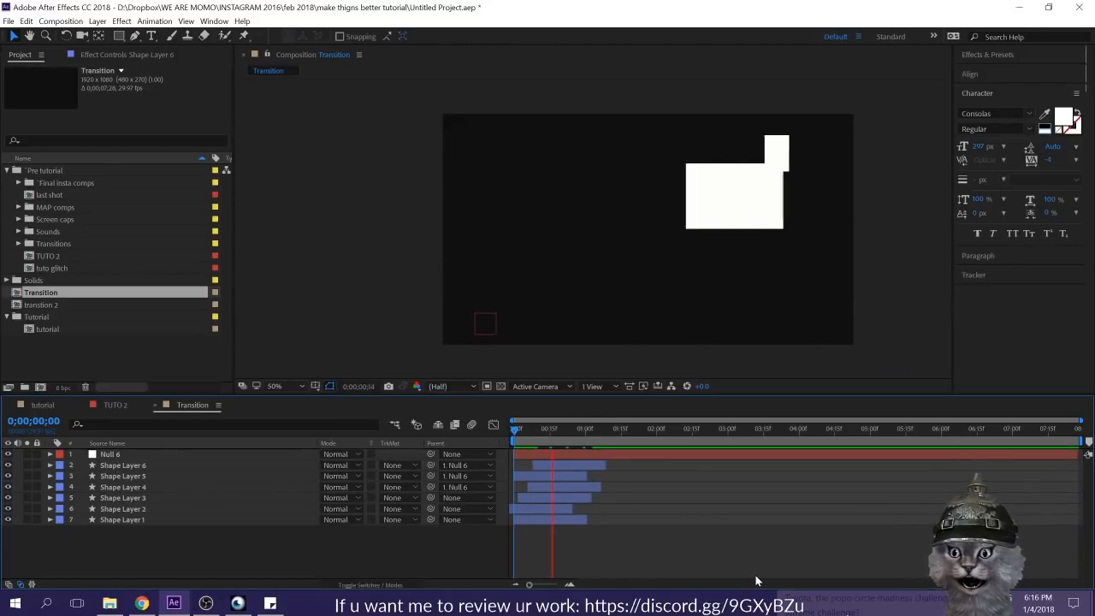
{"action": "key", "text": "space"}
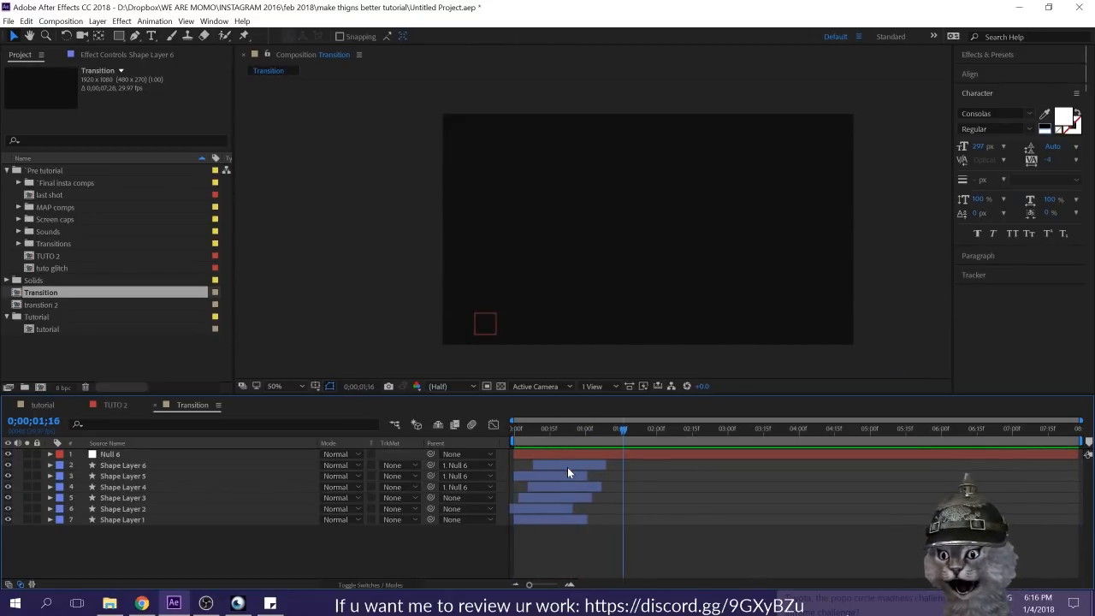
Step: Duplicate all six shape layers and give the six duplicates the Orange label colour
{"action": "left_click", "coordinate": [567, 465]}
{"action": "left_click", "coordinate": [166, 520], "text": "shift"}
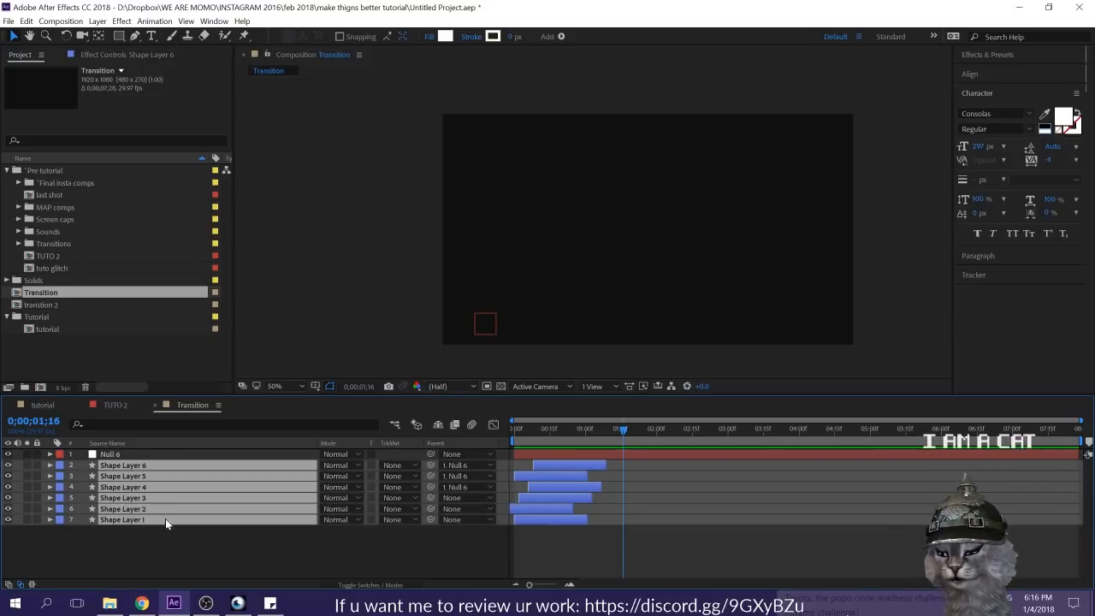
{"action": "key", "text": "ctrl+d"}
{"action": "left_click_drag", "start_coordinate": [169, 463], "coordinate": [546, 464]}
{"action": "left_click", "coordinate": [218, 454]}
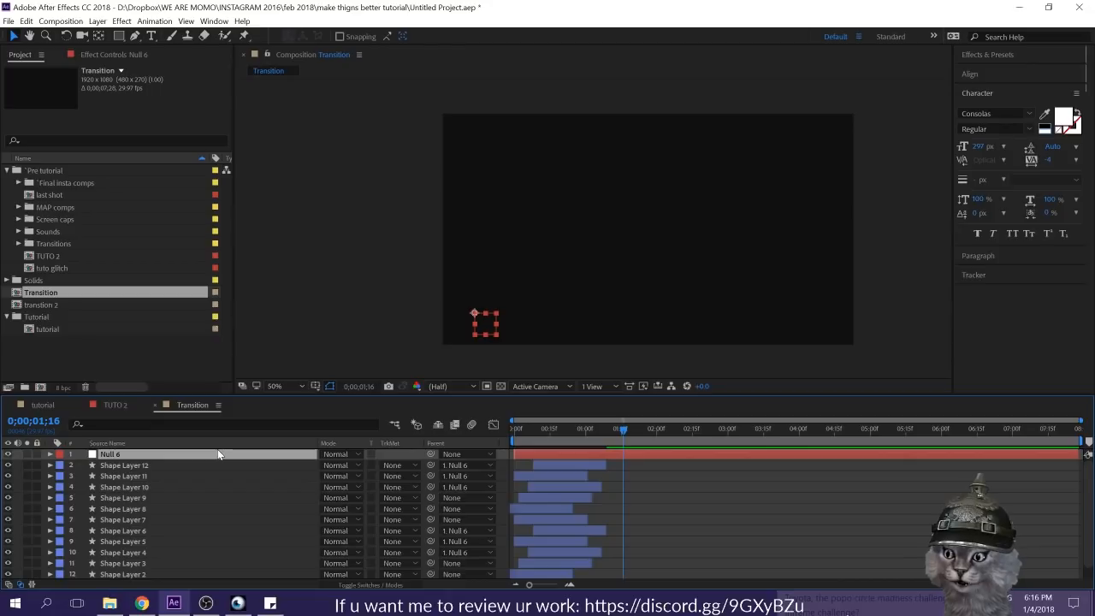
{"action": "key", "text": "ctrl+z"}
{"action": "left_click_drag", "start_coordinate": [284, 472], "coordinate": [178, 453]}
{"action": "left_click", "coordinate": [62, 472]}
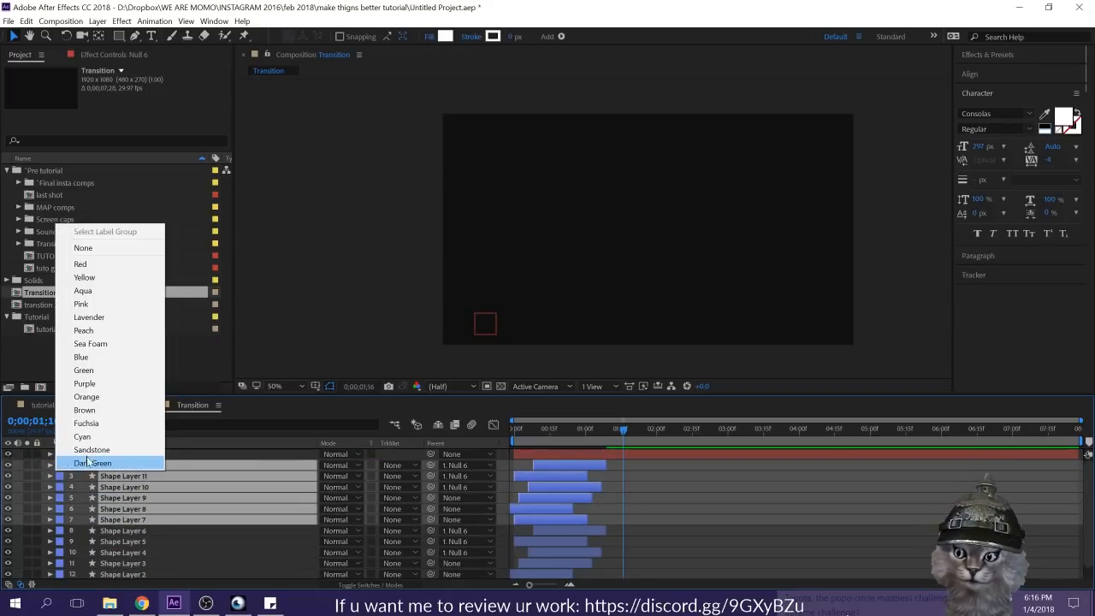
{"action": "left_click", "coordinate": [85, 396]}
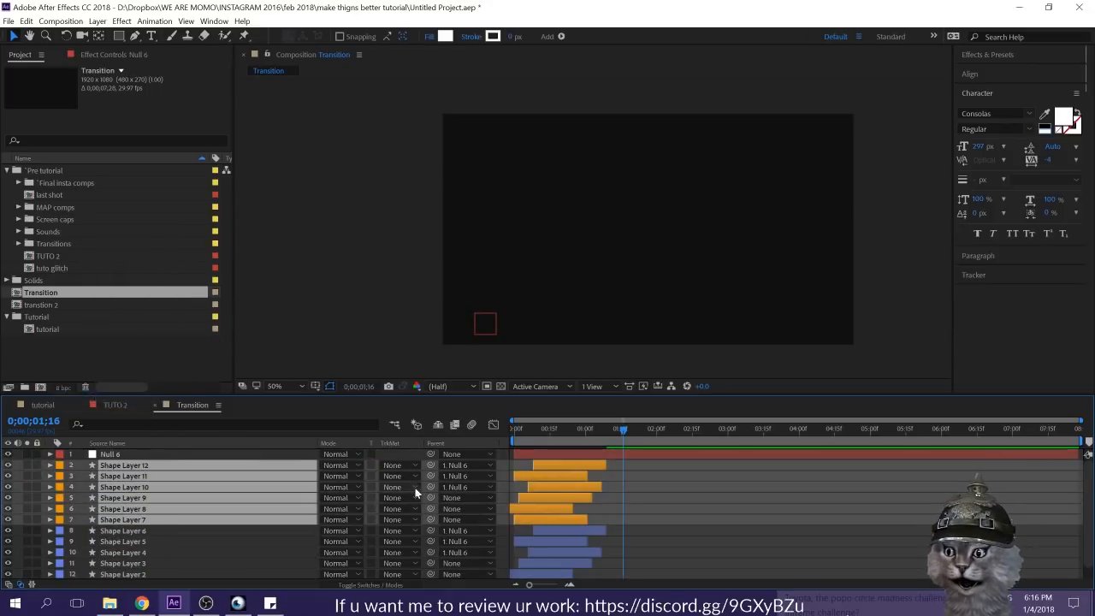
Step: Duplicate the null object and parent Shape Layers 7 to 12 to the new null
{"action": "left_click", "coordinate": [212, 453]}
{"action": "key", "text": "ctrl+d"}
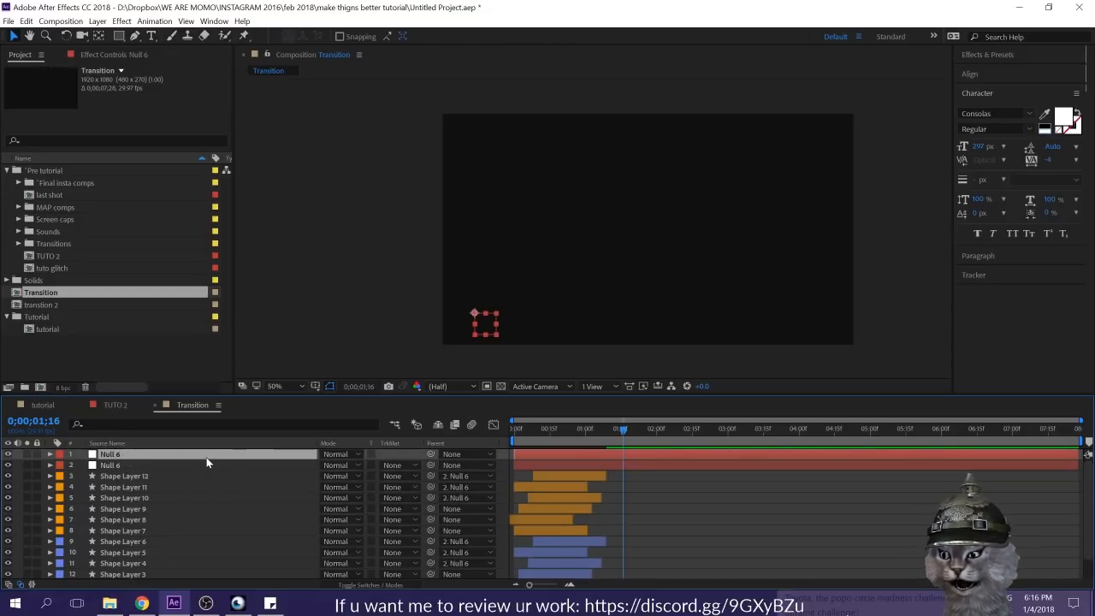
{"action": "left_click", "coordinate": [154, 477]}
{"action": "left_click", "coordinate": [113, 529], "text": "shift"}
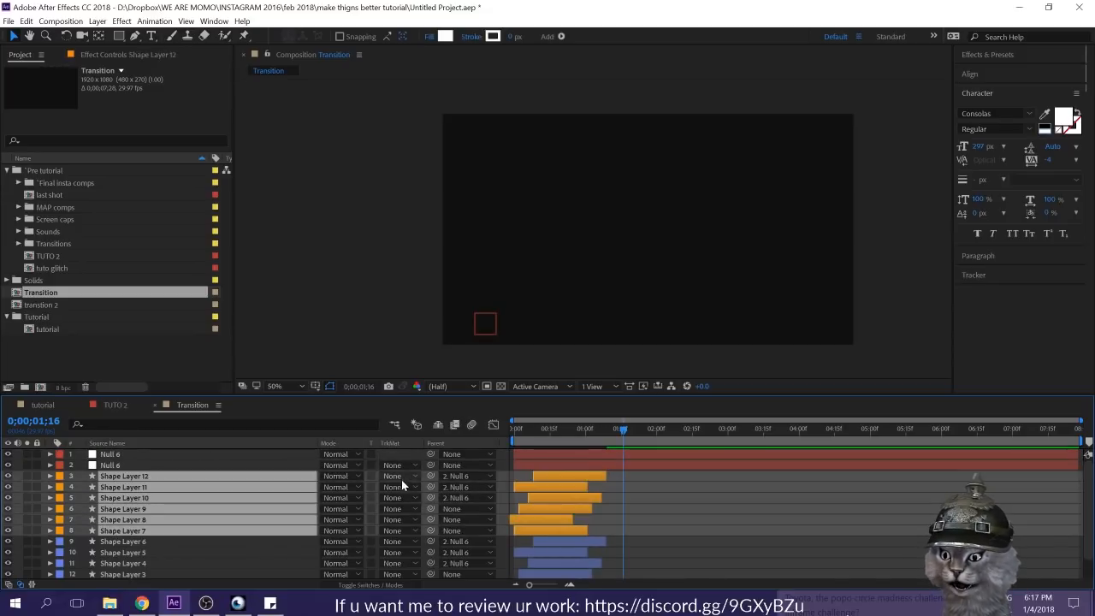
{"action": "left_click_drag", "start_coordinate": [431, 476], "coordinate": [122, 456]}
Step: At 0;00;00;14, move the new null up and outside the frame's left edge, and return to the start
{"action": "left_click_drag", "start_coordinate": [609, 438], "coordinate": [547, 432]}
{"action": "left_click_drag", "start_coordinate": [479, 315], "coordinate": [383, 280]}
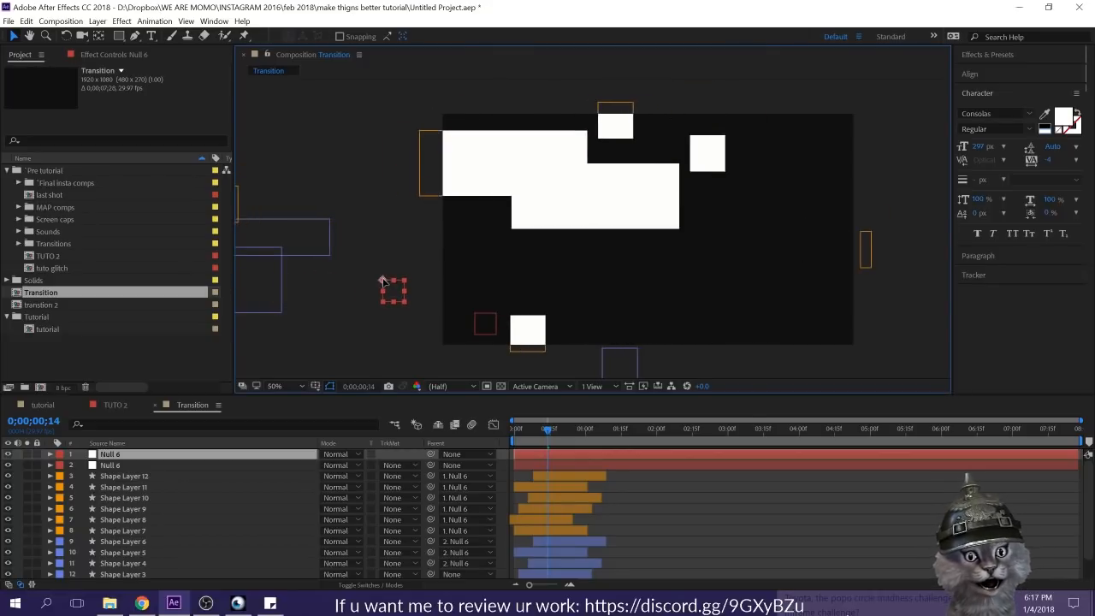
{"action": "left_click_drag", "start_coordinate": [537, 427], "coordinate": [493, 432]}
Step: Restagger the start times of the orange shape layers near the beginning and preview the bars from the start
{"action": "left_click", "coordinate": [556, 508]}
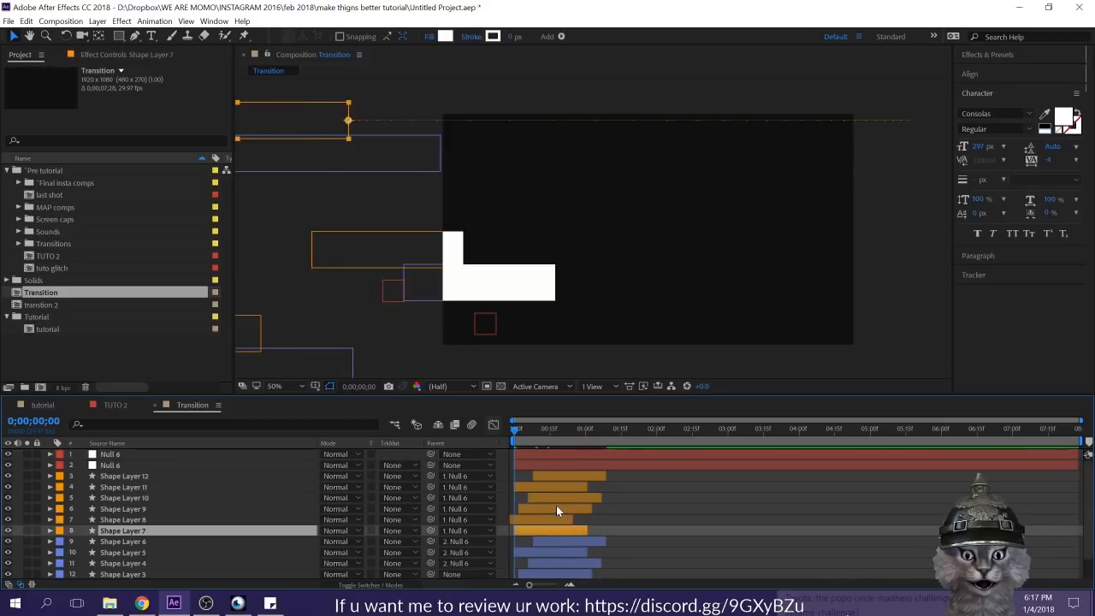
{"action": "left_click", "coordinate": [565, 520]}
{"action": "left_click_drag", "start_coordinate": [564, 531], "coordinate": [549, 475]}
{"action": "left_click", "coordinate": [679, 507]}
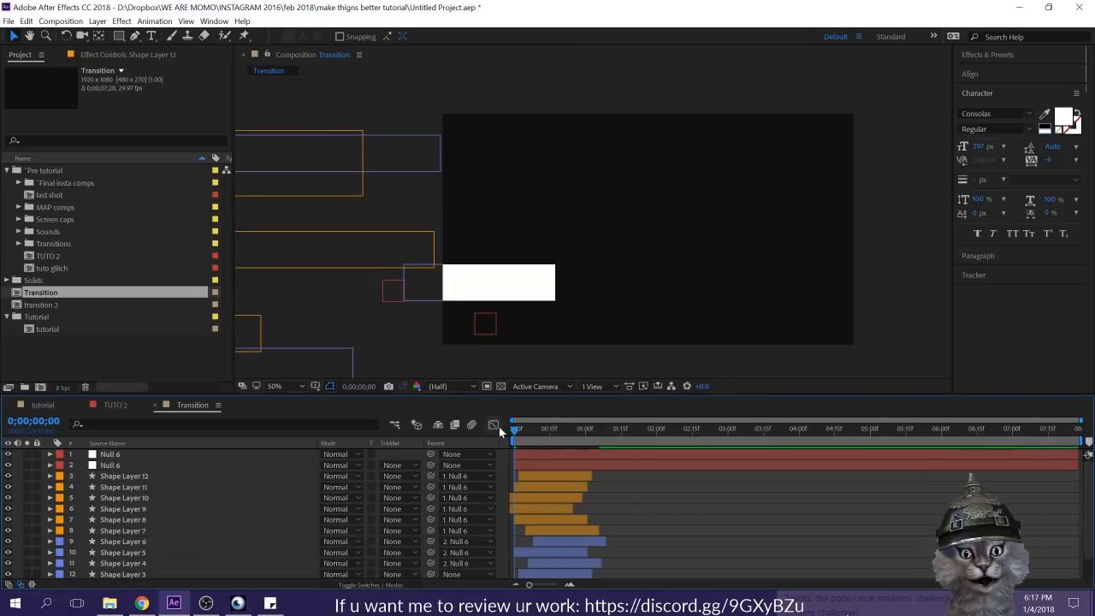
{"action": "key", "text": "space"}
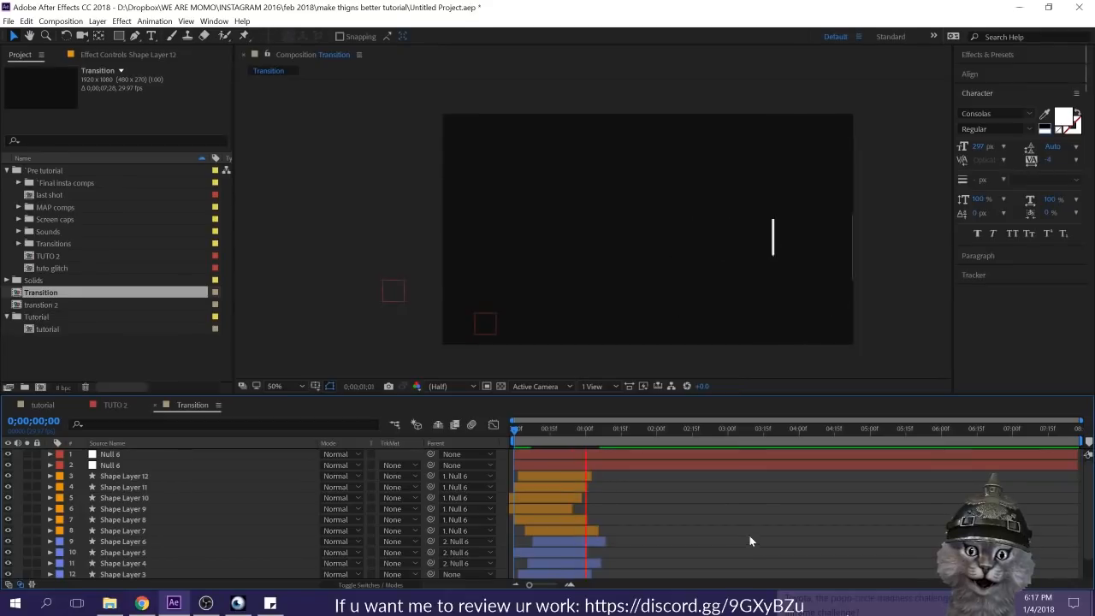
{"action": "key", "text": "space"}
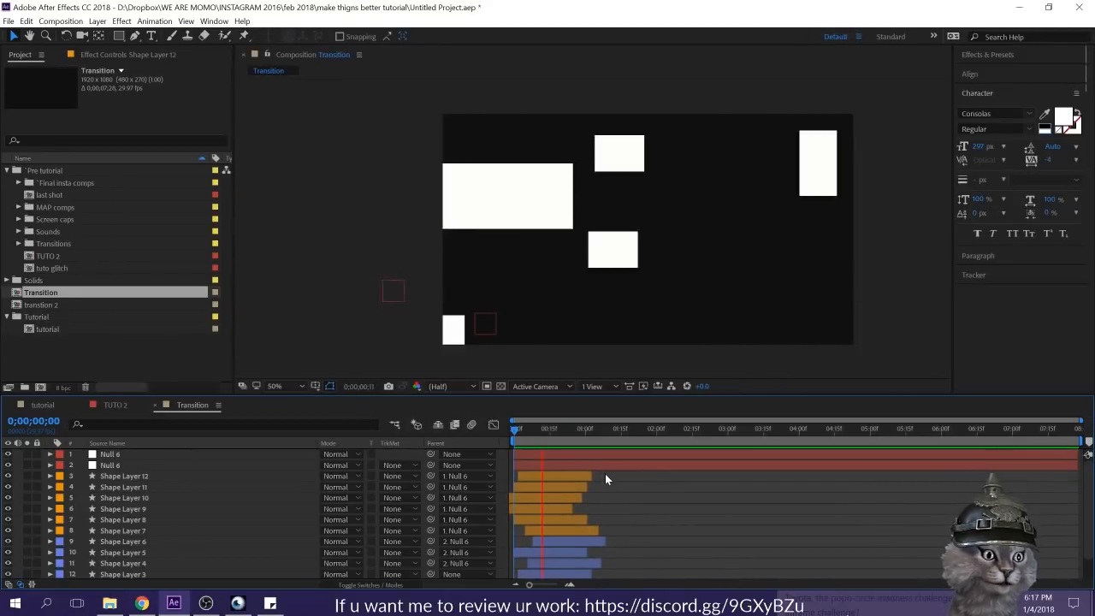
{"action": "key", "text": "space"}
Step: Reduce the vertical Scale of Shape Layer 10 to 62% on both of its Scale keyframes
{"action": "left_click", "coordinate": [556, 496]}
{"action": "key", "text": "u"}
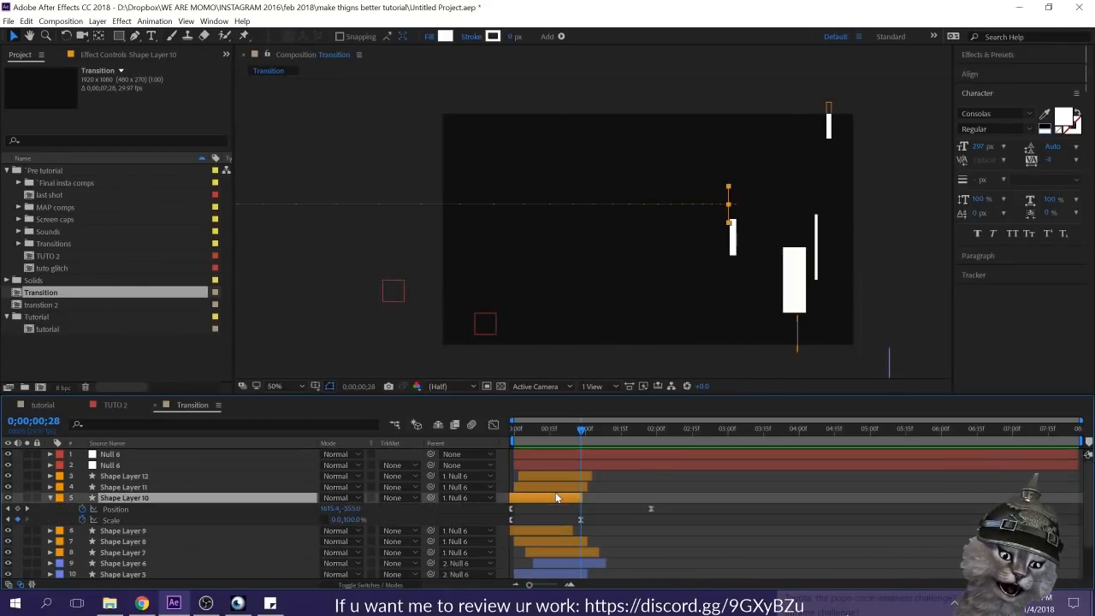
{"action": "left_click_drag", "start_coordinate": [586, 520], "coordinate": [502, 527]}
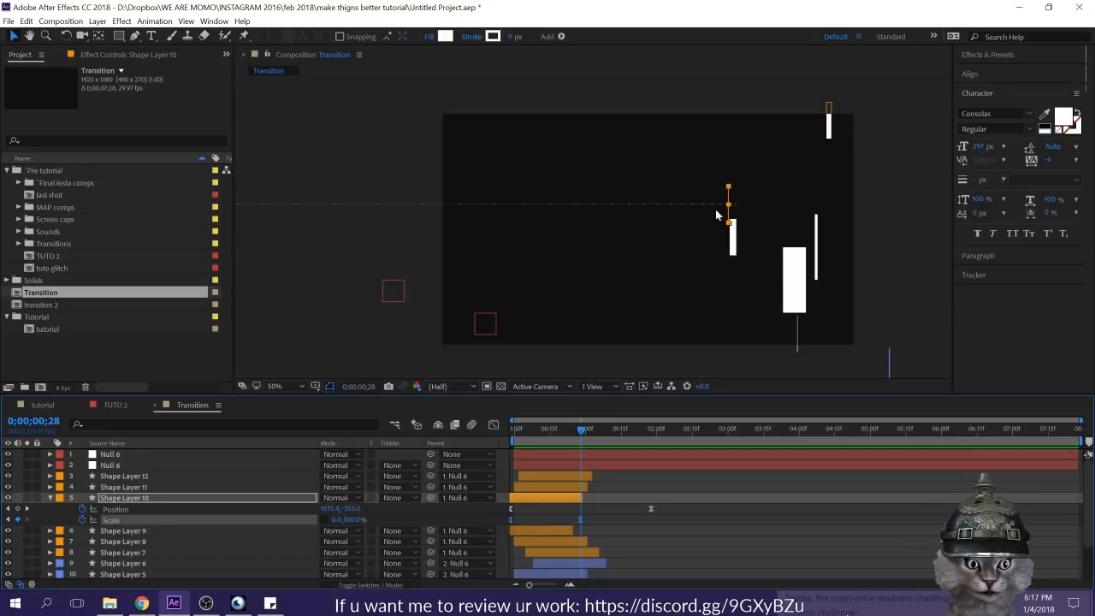
{"action": "left_click_drag", "start_coordinate": [355, 521], "coordinate": [334, 519]}
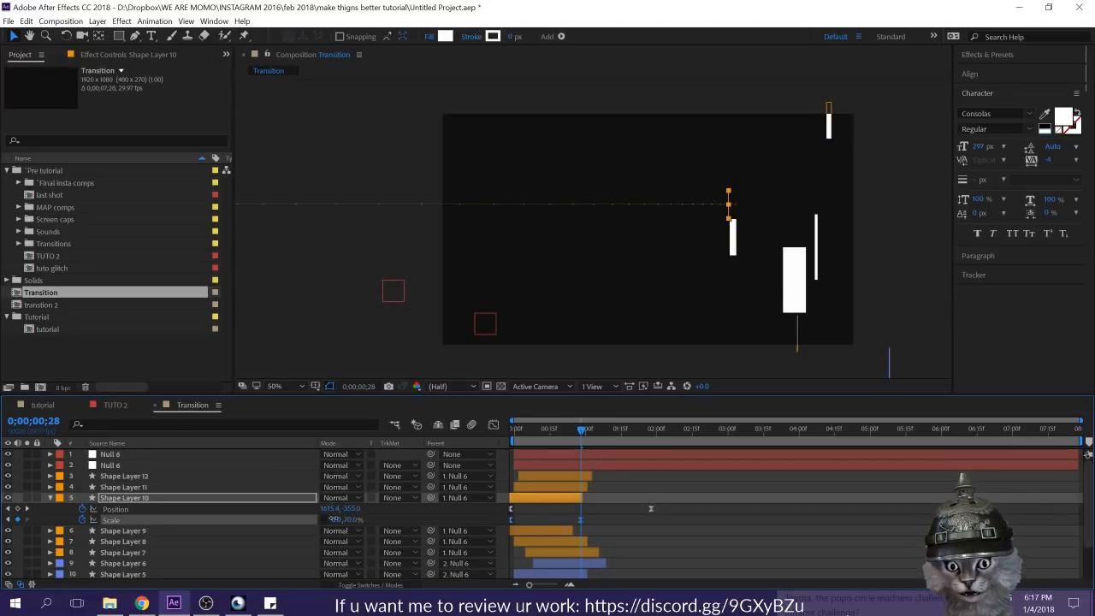
{"action": "left_click", "coordinate": [620, 533]}
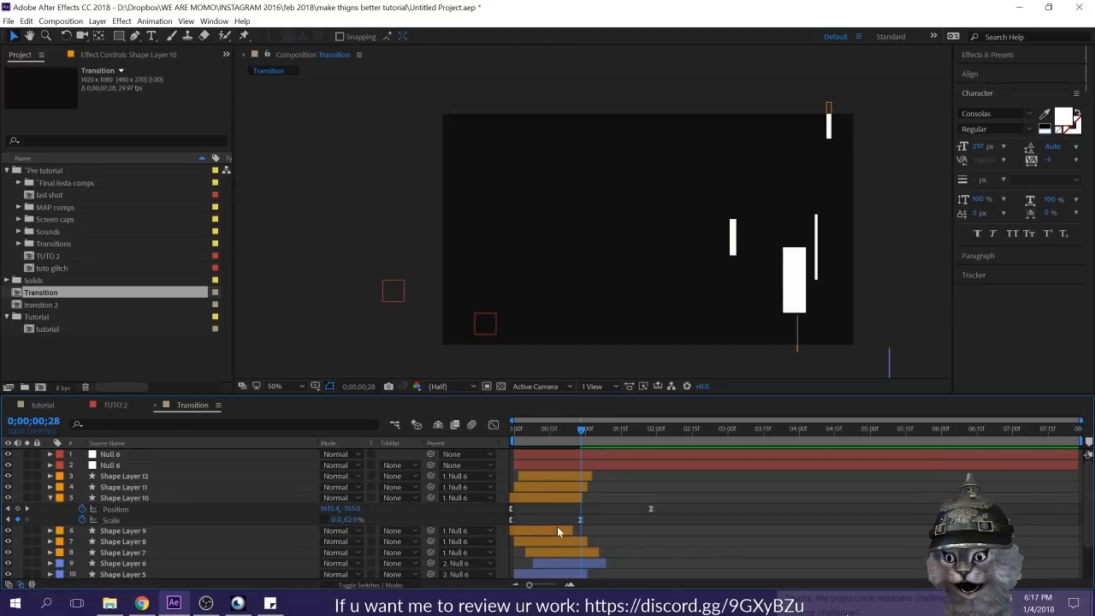
Step: Increase the vertical Scale of Shape Layer 11 to about 213% across its Scale keyframes
{"action": "left_click", "coordinate": [562, 485]}
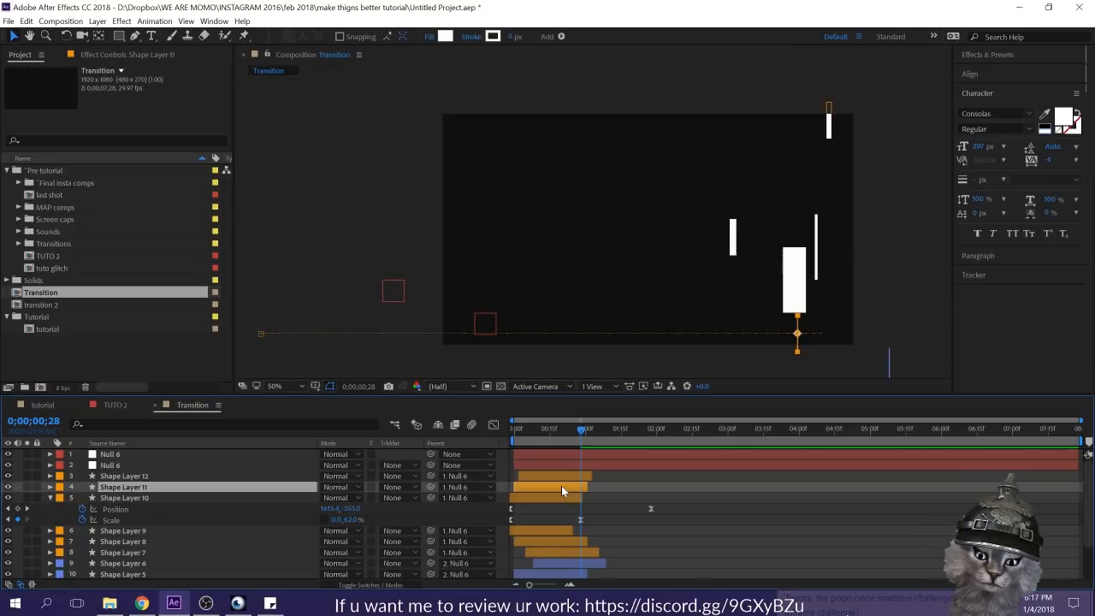
{"action": "key", "text": "u"}
{"action": "left_click", "coordinate": [360, 497]}
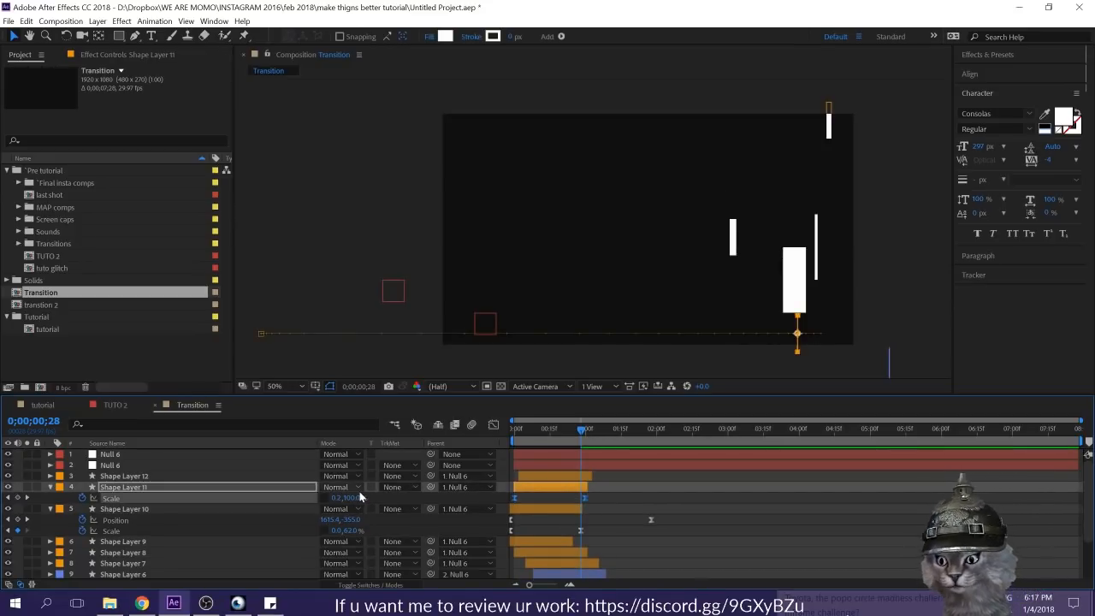
{"action": "key", "text": "Home"}
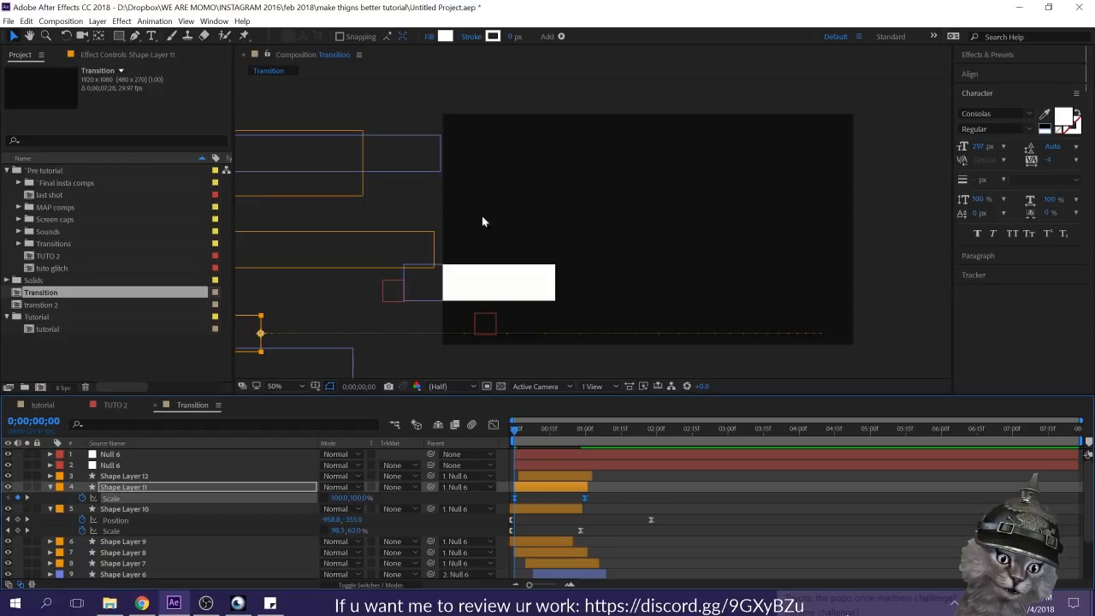
{"action": "left_click_drag", "start_coordinate": [360, 502], "coordinate": [382, 497]}
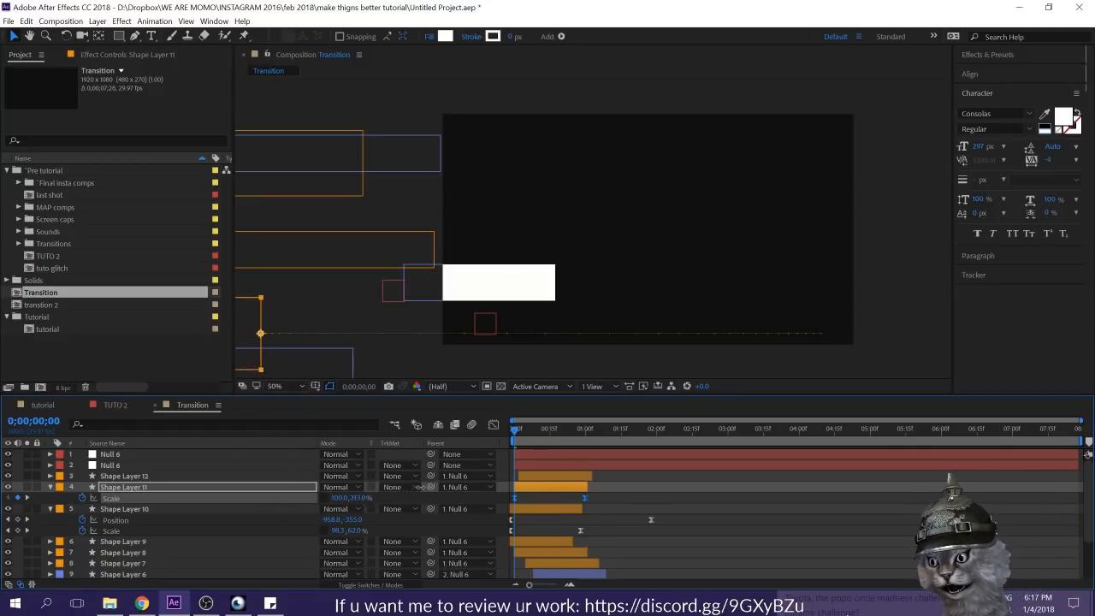
{"action": "left_click", "coordinate": [619, 495]}
Step: Move both Position keyframes of Shape Layer 11 so it starts at about 270, 213 beside the frame's left edge, and preview
{"action": "left_click", "coordinate": [550, 484]}
{"action": "key", "text": "p"}
{"action": "left_click_drag", "start_coordinate": [681, 498], "coordinate": [450, 504]}
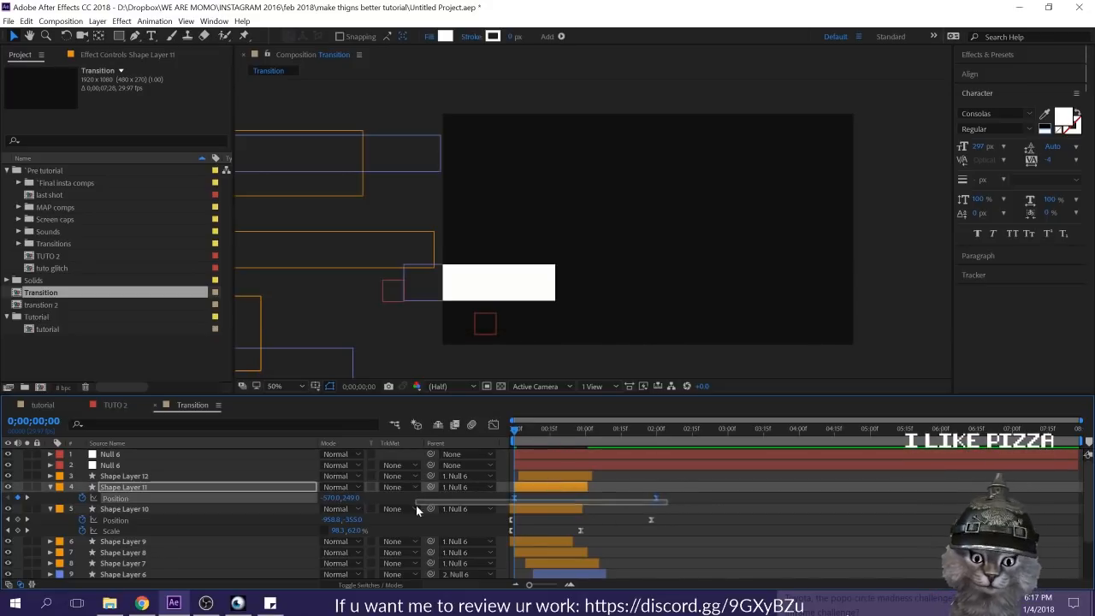
{"action": "left_click_drag", "start_coordinate": [246, 329], "coordinate": [425, 323]}
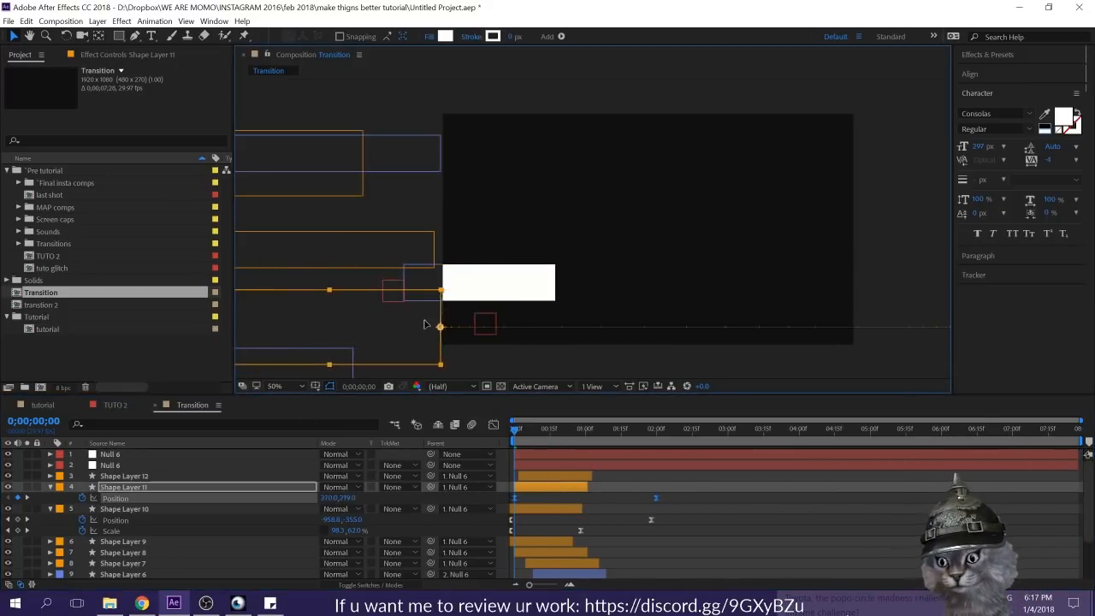
{"action": "left_click", "coordinate": [726, 513]}
{"action": "key", "text": "space"}
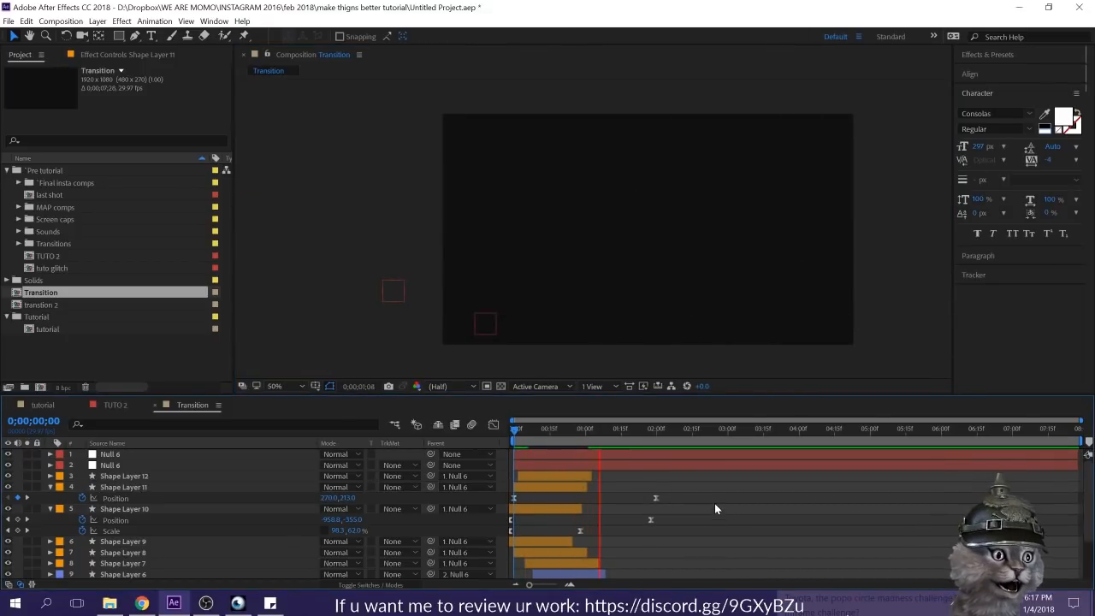
{"action": "key", "text": "space"}
Step: Collapse the expanded shape layers and delete both Null 6 parent layers from the Transition composition
{"action": "left_click", "coordinate": [51, 488]}
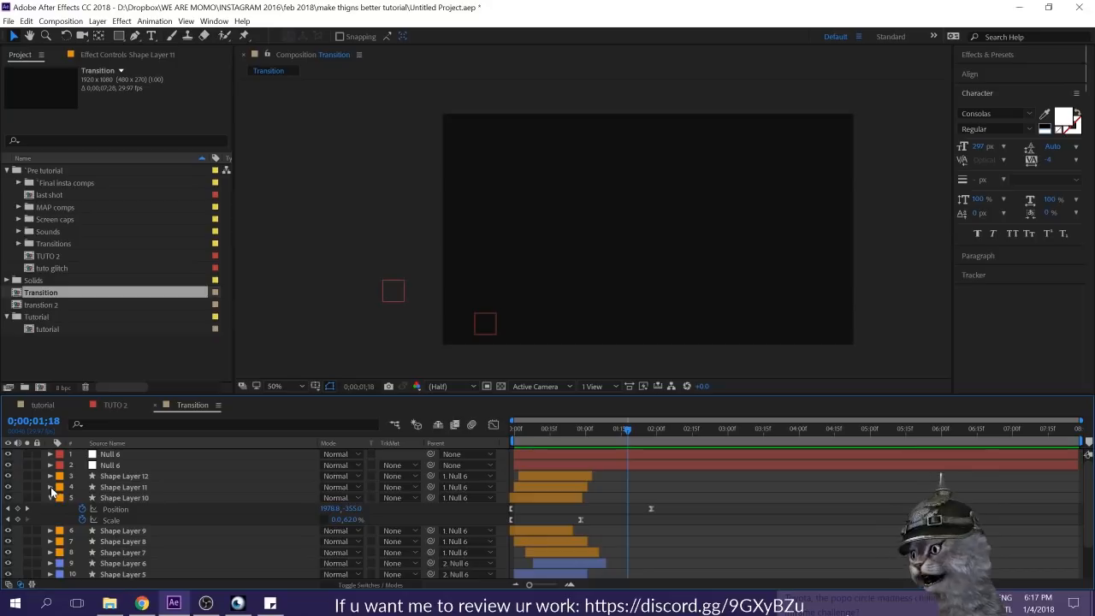
{"action": "left_click", "coordinate": [50, 498]}
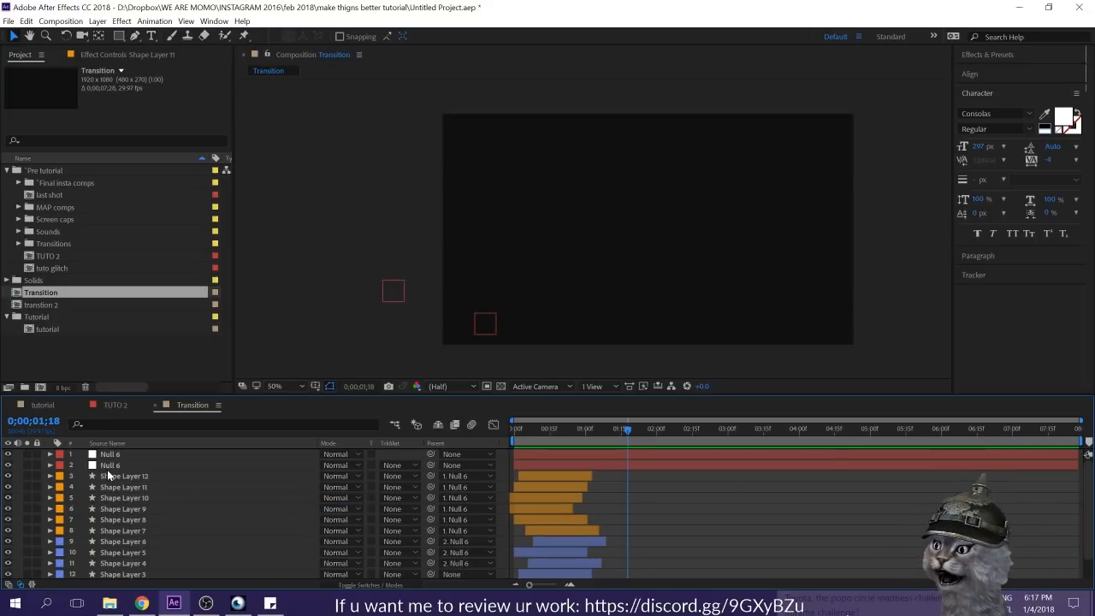
{"action": "left_click", "coordinate": [89, 405]}
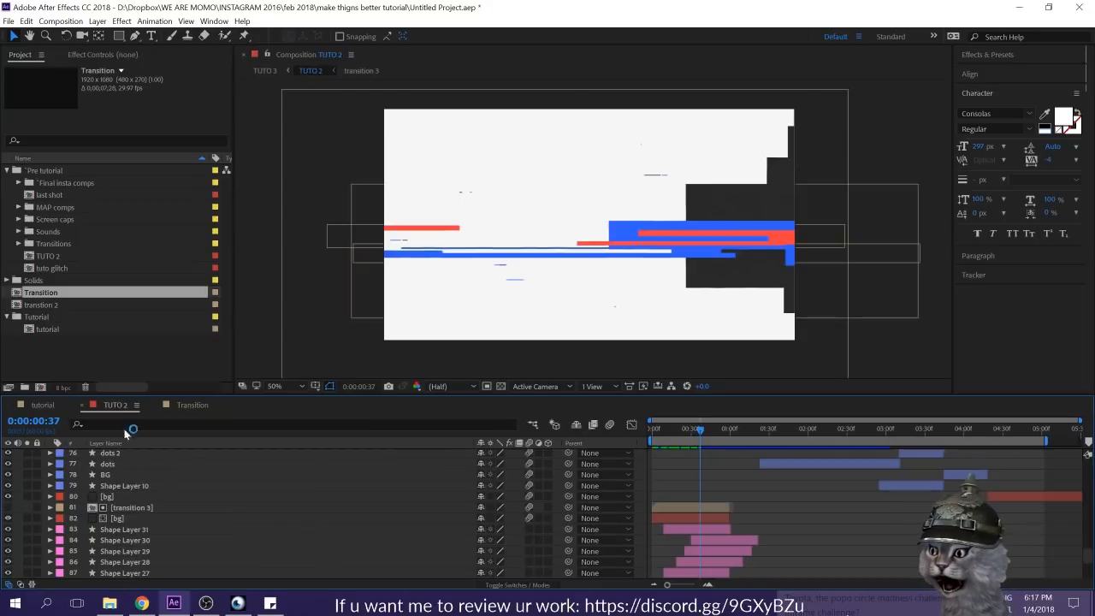
{"action": "left_click", "coordinate": [183, 405]}
{"action": "left_click", "coordinate": [112, 454]}
{"action": "left_click", "coordinate": [112, 464], "text": "shift"}
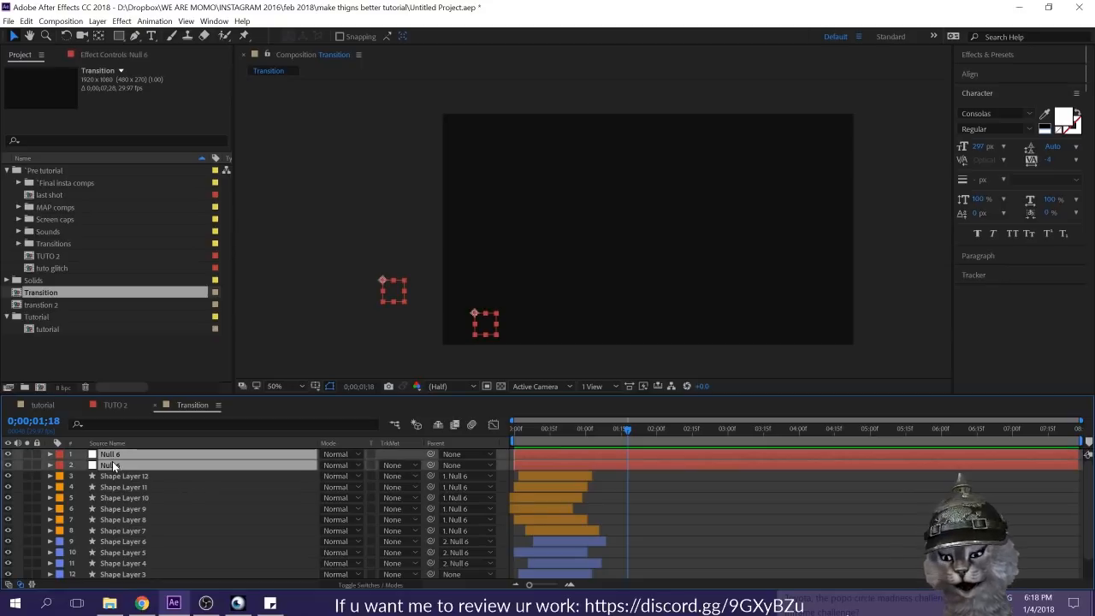
{"action": "key", "text": "Delete"}
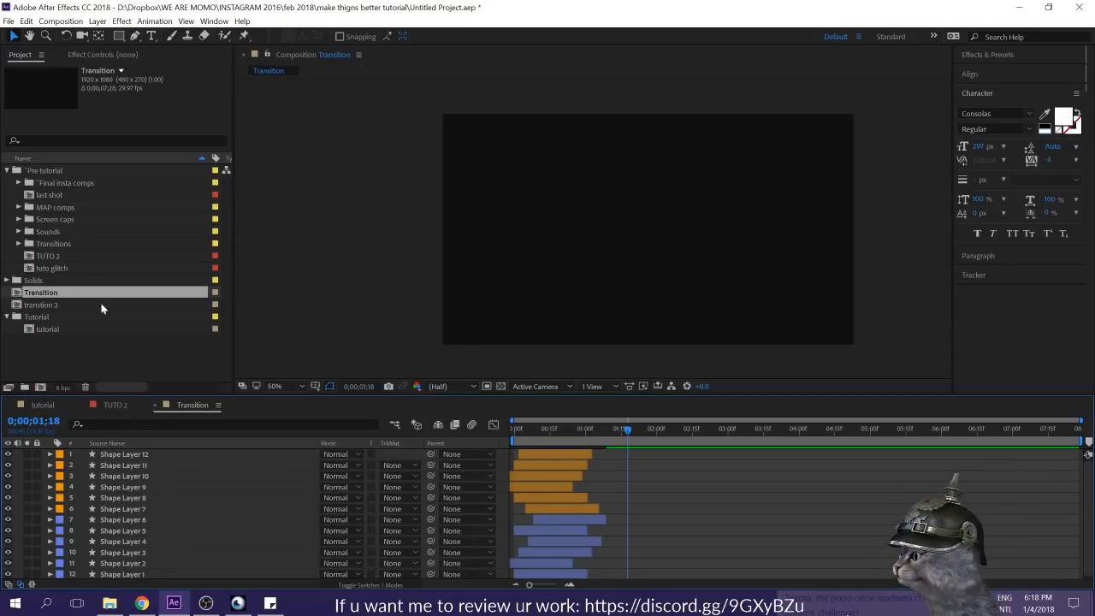
Step: Move the Transition composition into the Tutorial folder of the project
{"action": "left_click_drag", "start_coordinate": [64, 291], "coordinate": [59, 322]}
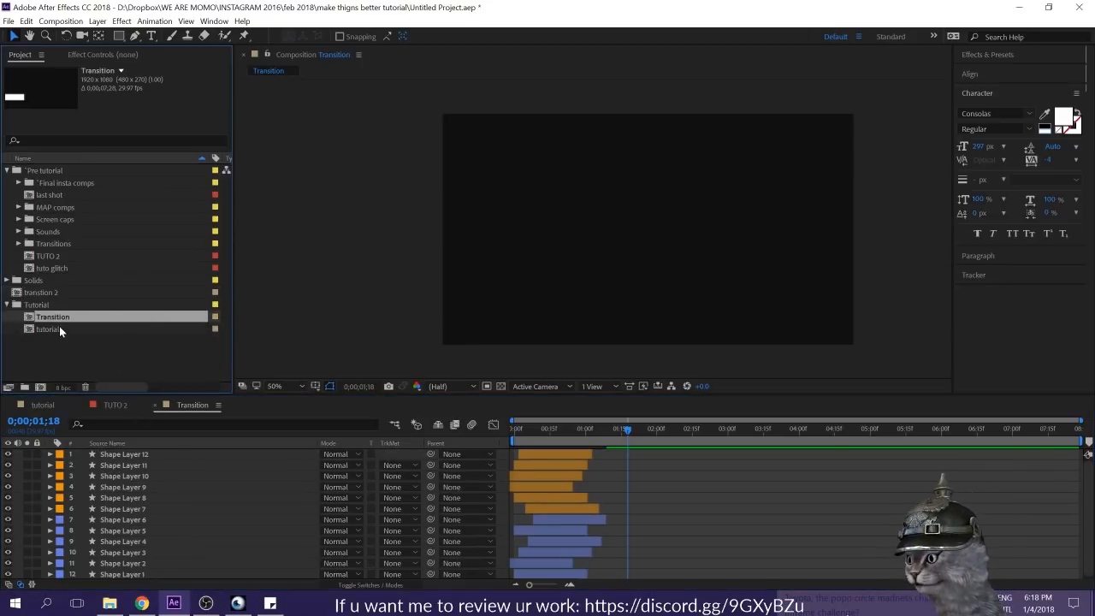
{"action": "left_click", "coordinate": [51, 316]}
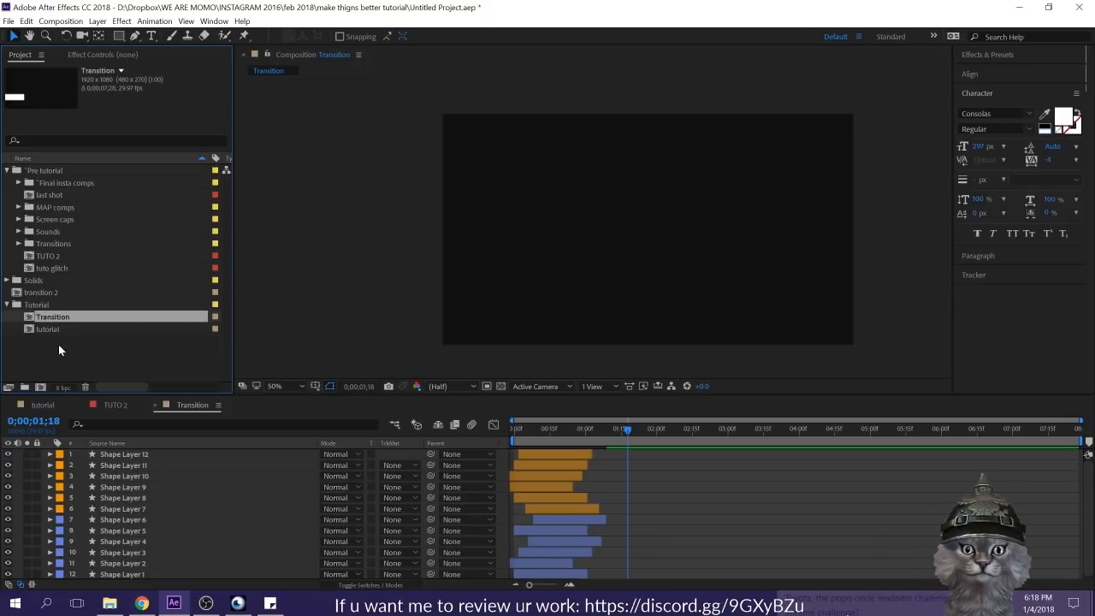
{"action": "left_click", "coordinate": [39, 373]}
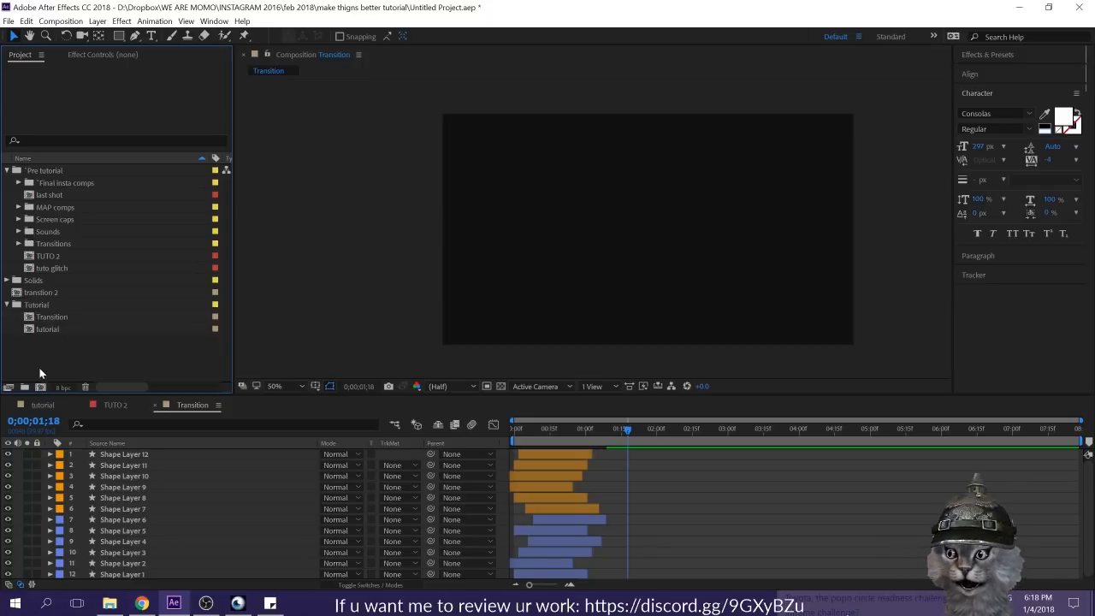
Step: Create a project folder named Transitions inside the Tutorial folder and put the Transition composition in it
{"action": "left_click", "coordinate": [24, 387]}
{"action": "type", "text": "Tr"}
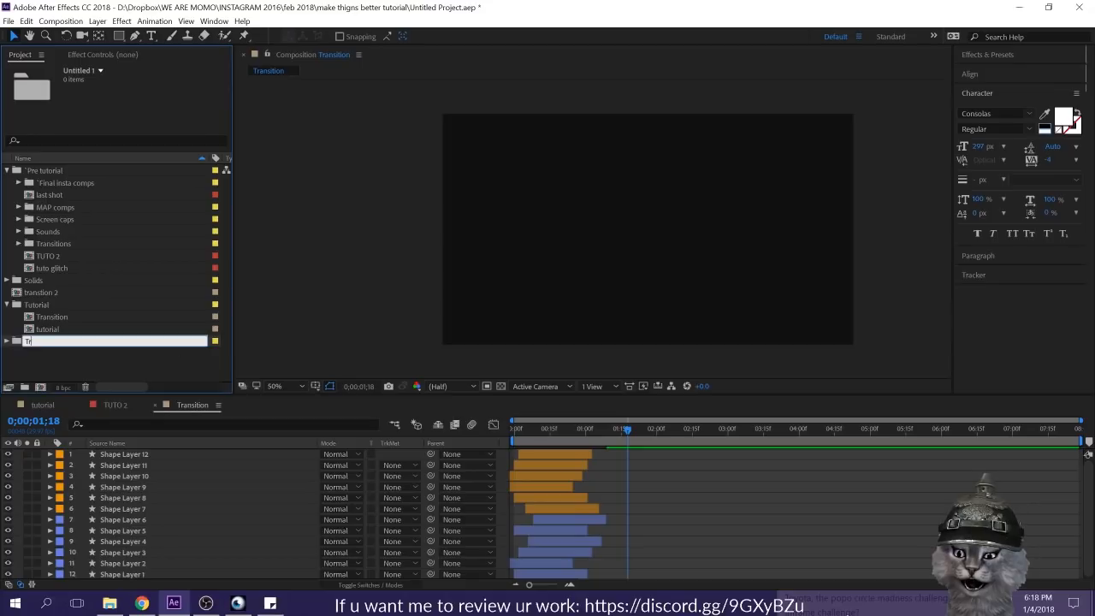
{"action": "type", "text": "ansitions"}
{"action": "key", "text": "Return"}
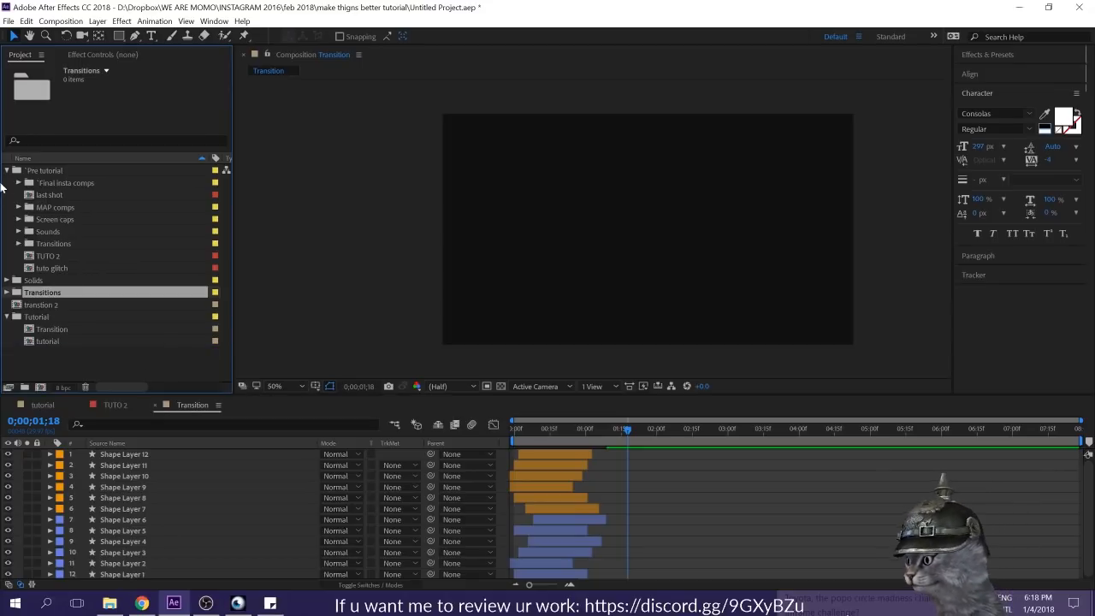
{"action": "left_click", "coordinate": [7, 171]}
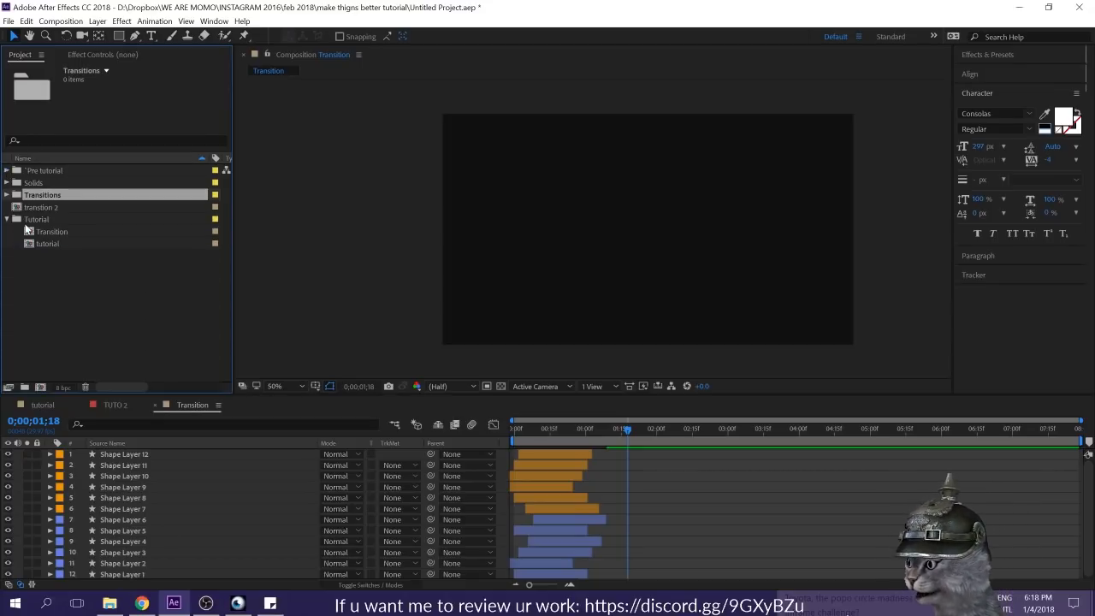
{"action": "left_click_drag", "start_coordinate": [43, 193], "coordinate": [48, 241]}
{"action": "left_click", "coordinate": [63, 277]}
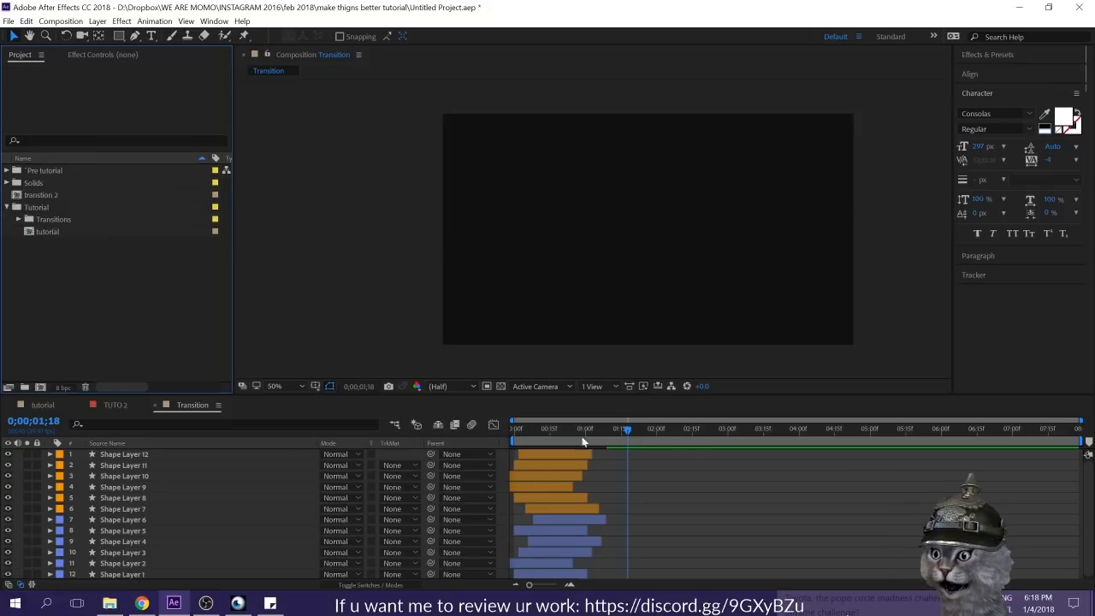
Step: Add the Transition composition to the tutorial composition just above the BG layer, starting at 0:00:00:00, and scrub through it
{"action": "left_click", "coordinate": [43, 404]}
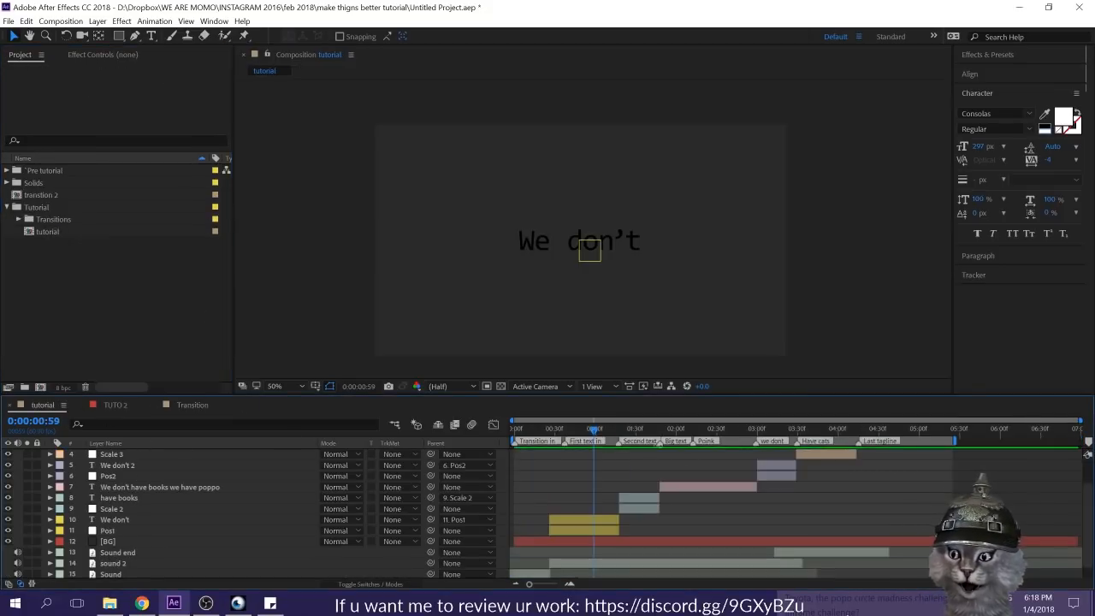
{"action": "key", "text": "Home"}
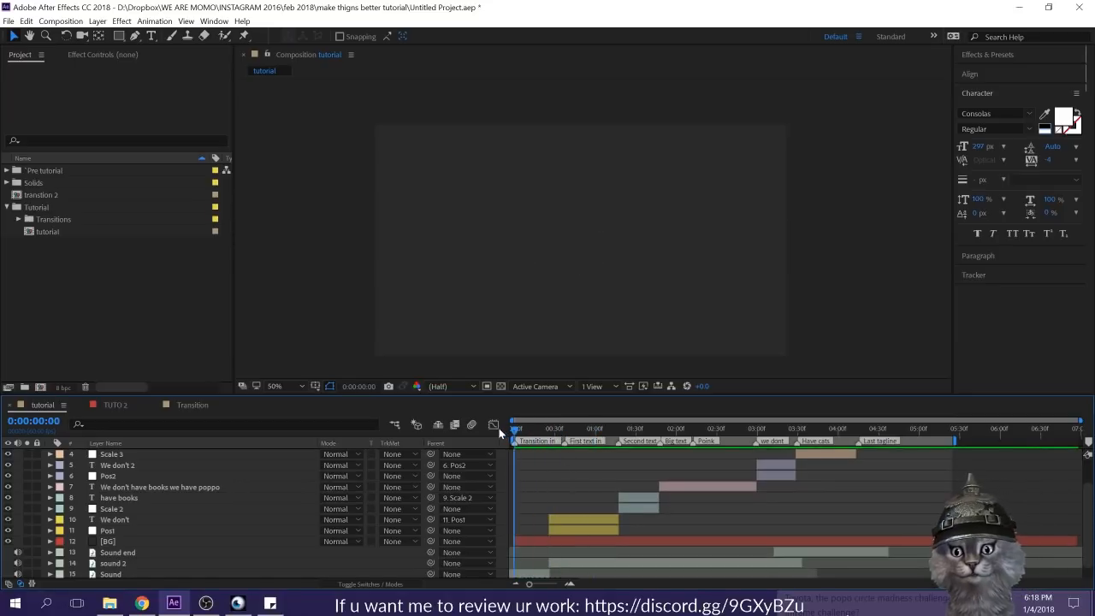
{"action": "double_click", "coordinate": [47, 222]}
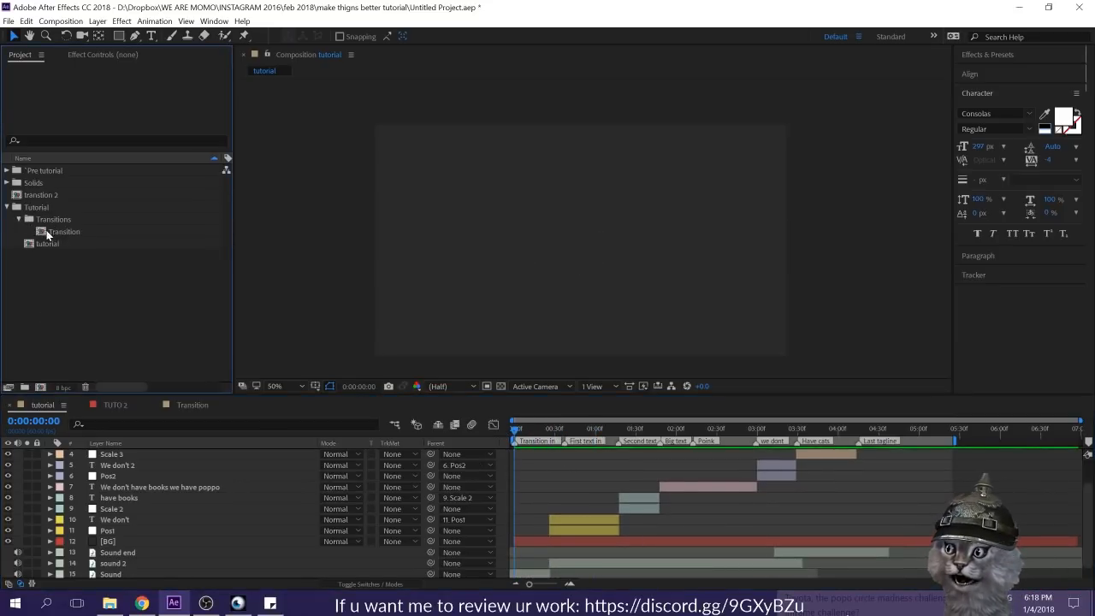
{"action": "left_click", "coordinate": [45, 229]}
{"action": "left_click_drag", "start_coordinate": [169, 387], "coordinate": [180, 532]}
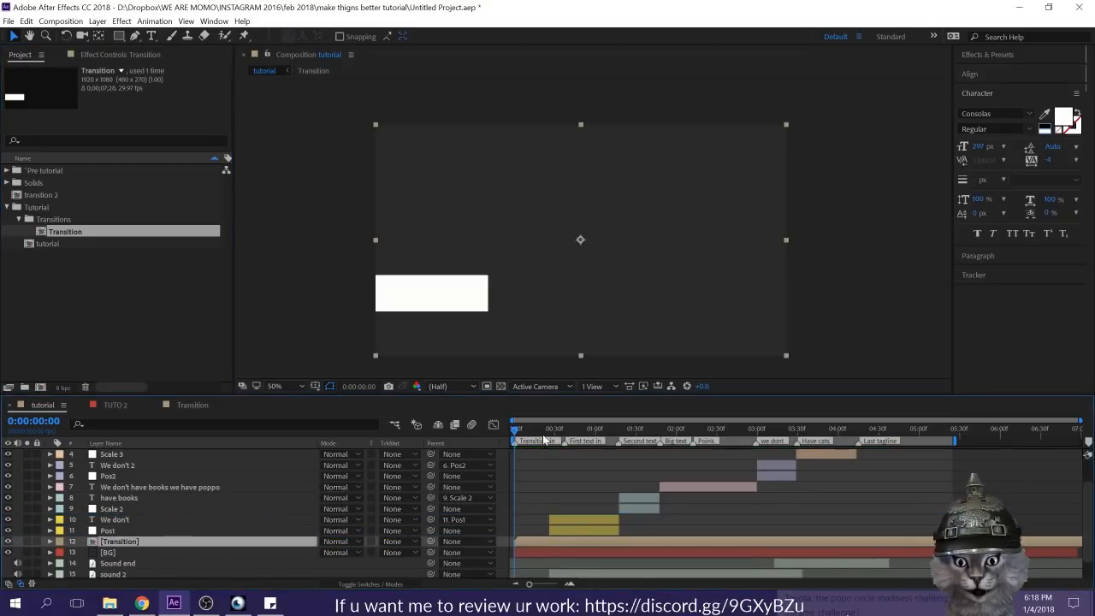
{"action": "left_click_drag", "start_coordinate": [515, 432], "coordinate": [871, 506]}
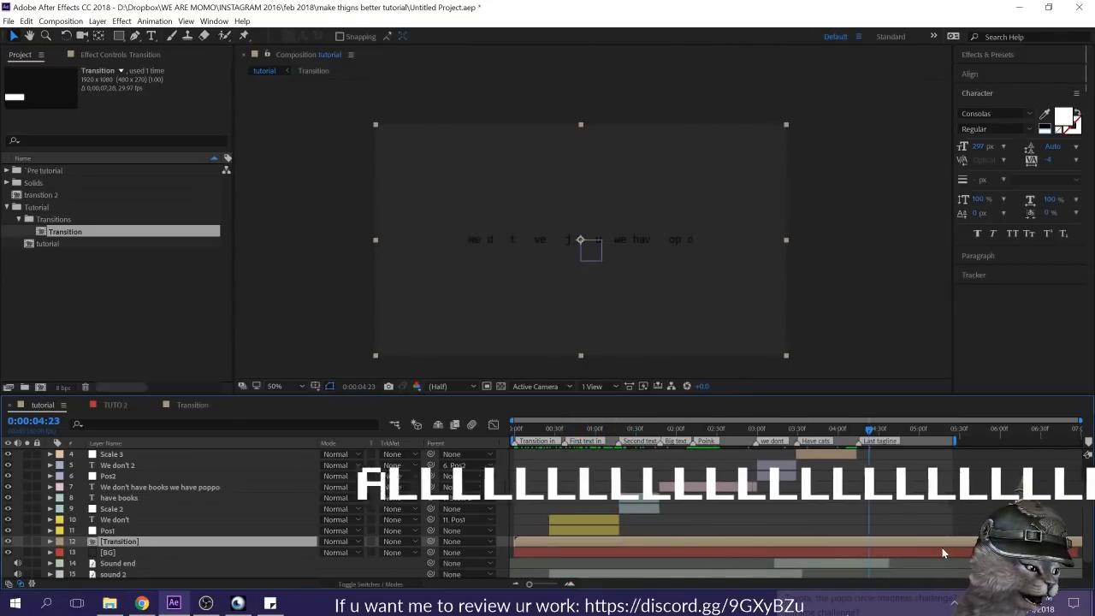
Step: Shorten the Transition composition's work area to about 0;00;01;14, trim the composition to it and scrub through the bars
{"action": "double_click", "coordinate": [587, 543]}
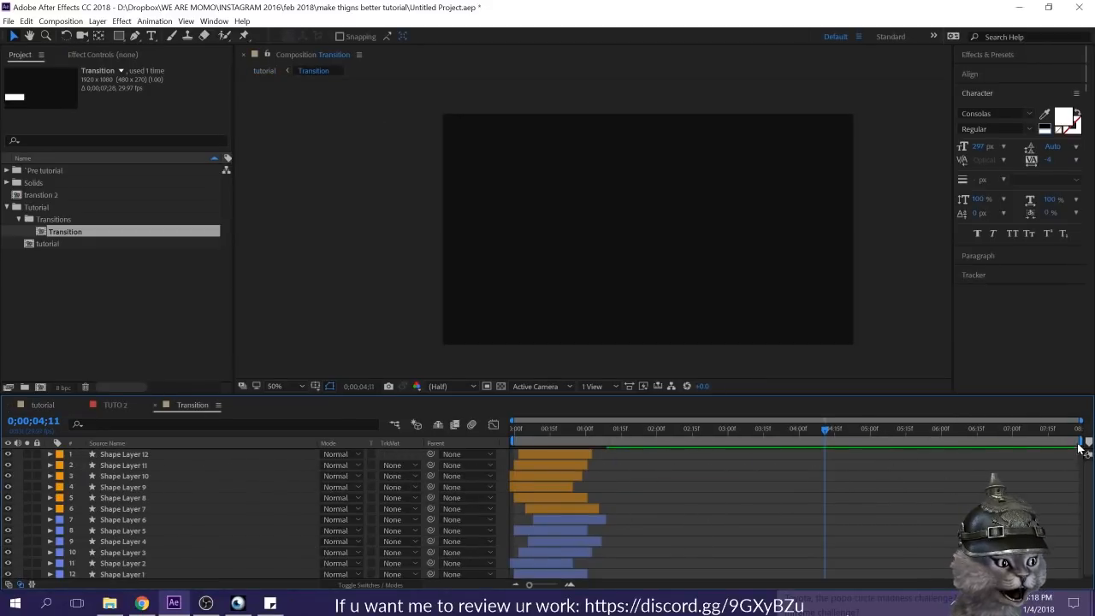
{"action": "left_click_drag", "start_coordinate": [1084, 441], "coordinate": [621, 442]}
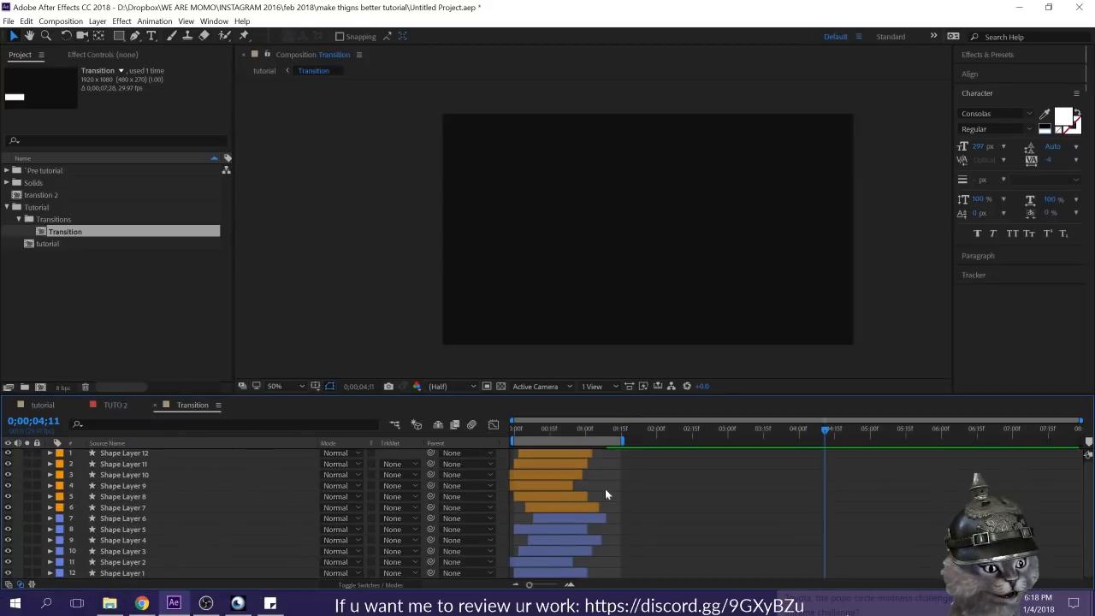
{"action": "mouse_move", "coordinate": [621, 441]}
{"action": "left_mouse_down"}
{"action": "mouse_move", "coordinate": [1027, 441]}
{"action": "mouse_move", "coordinate": [621, 442]}
{"action": "left_mouse_up"}
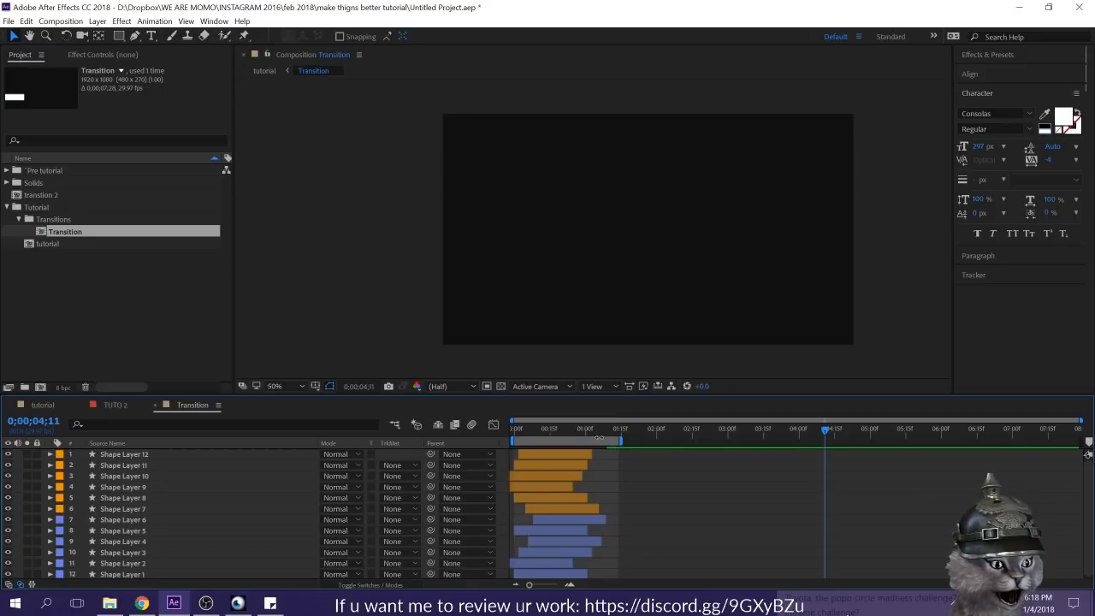
{"action": "right_click", "coordinate": [596, 443]}
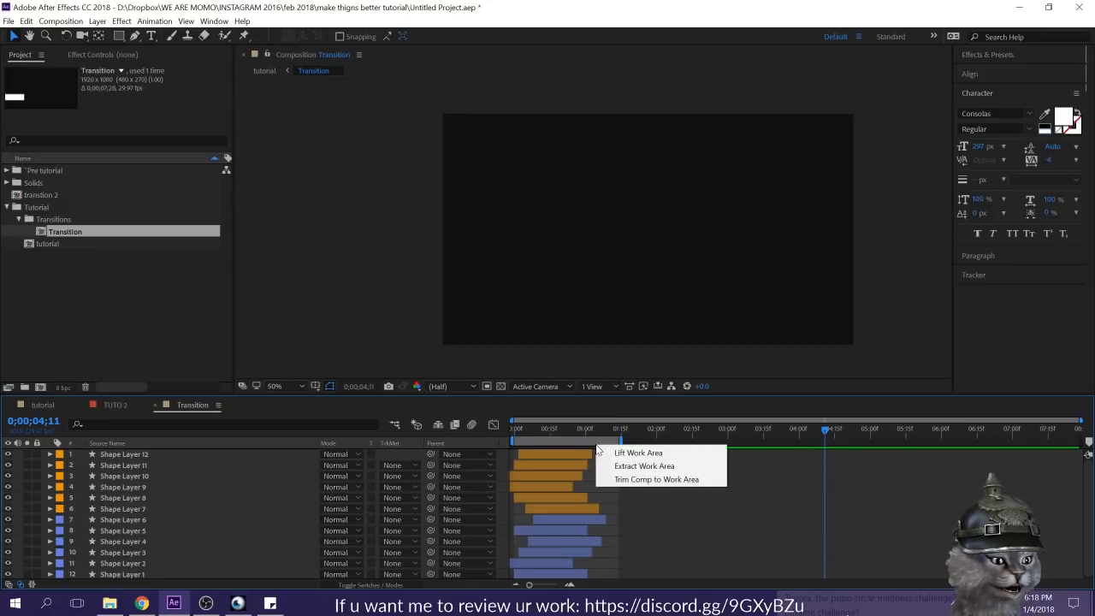
{"action": "left_click", "coordinate": [639, 479]}
{"action": "left_click_drag", "start_coordinate": [579, 428], "coordinate": [796, 438]}
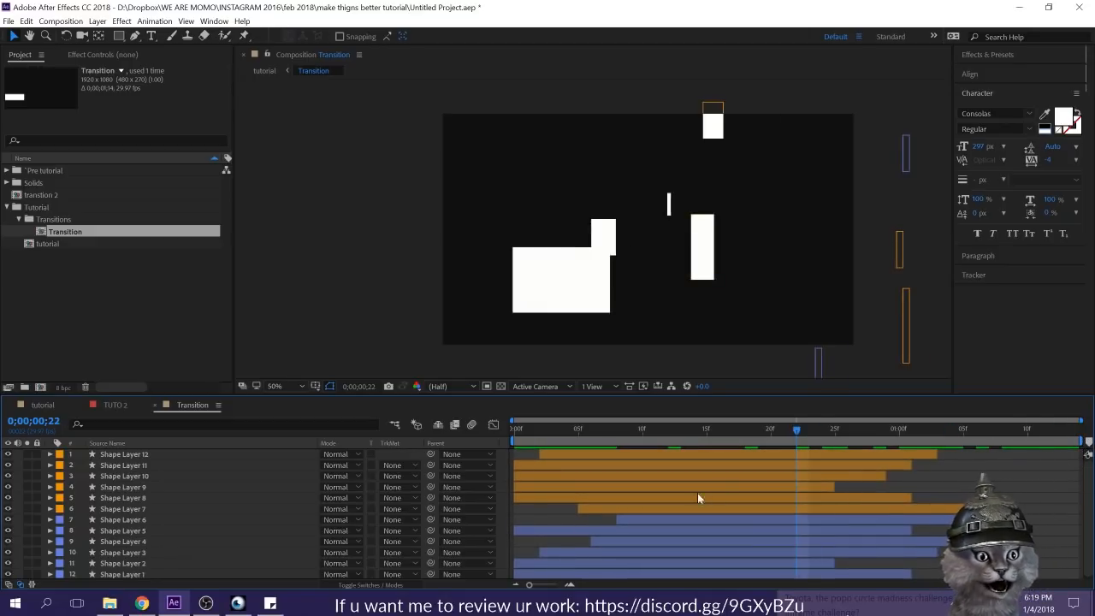
{"action": "left_click_drag", "start_coordinate": [1027, 431], "coordinate": [169, 450]}
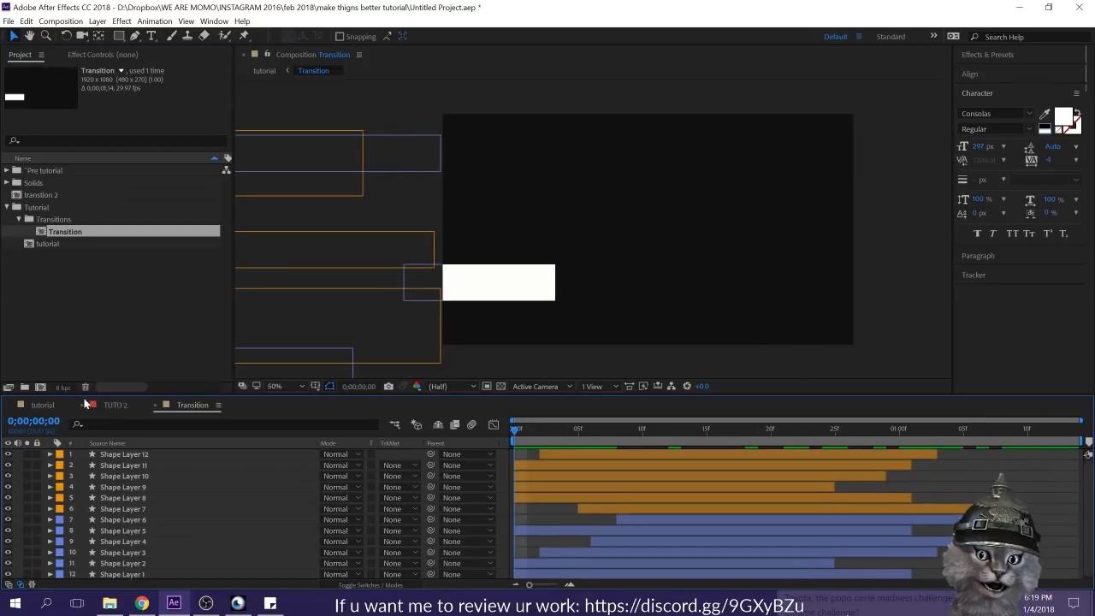
Step: Preview the trimmed transition within the tutorial composition and park the time at 0:00:00:14
{"action": "left_click", "coordinate": [39, 404]}
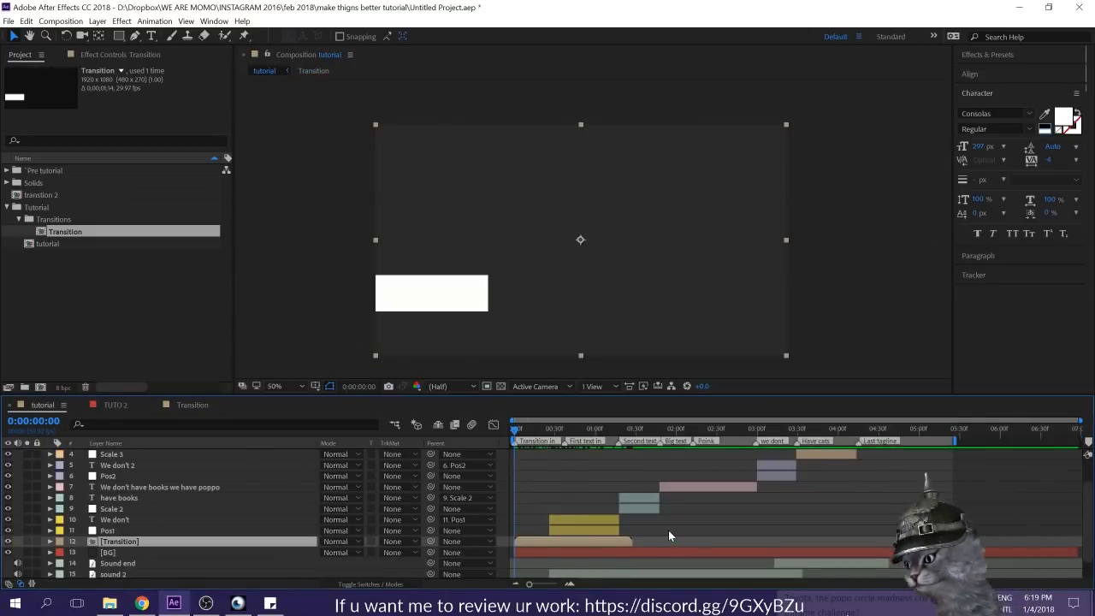
{"action": "left_click", "coordinate": [631, 533]}
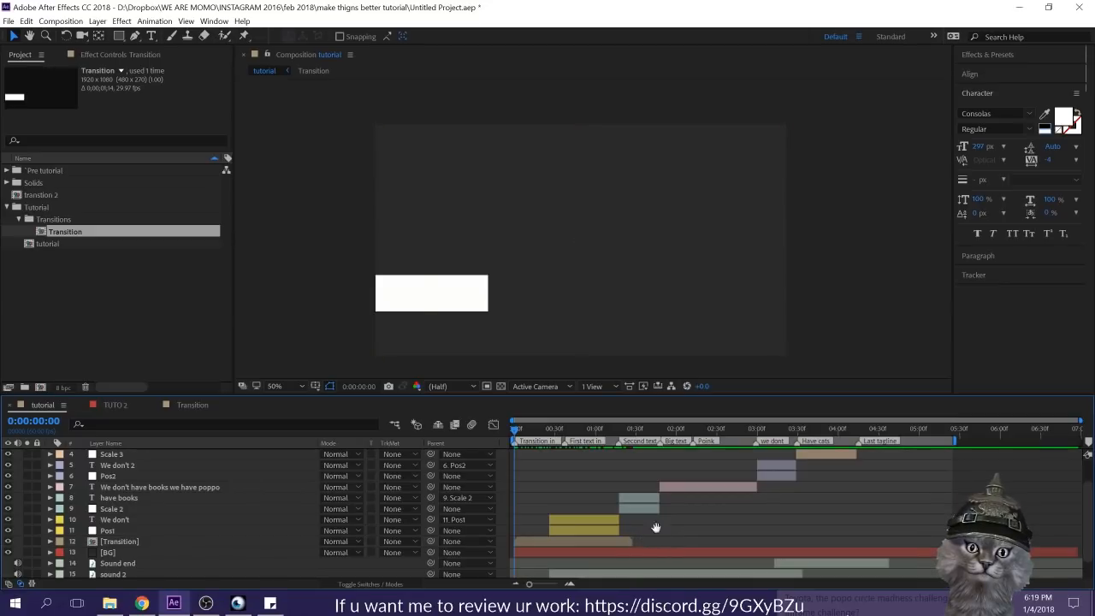
{"action": "key", "text": "space"}
{"action": "key", "text": "space"}
{"action": "left_click_drag", "start_coordinate": [524, 429], "coordinate": [532, 429]}
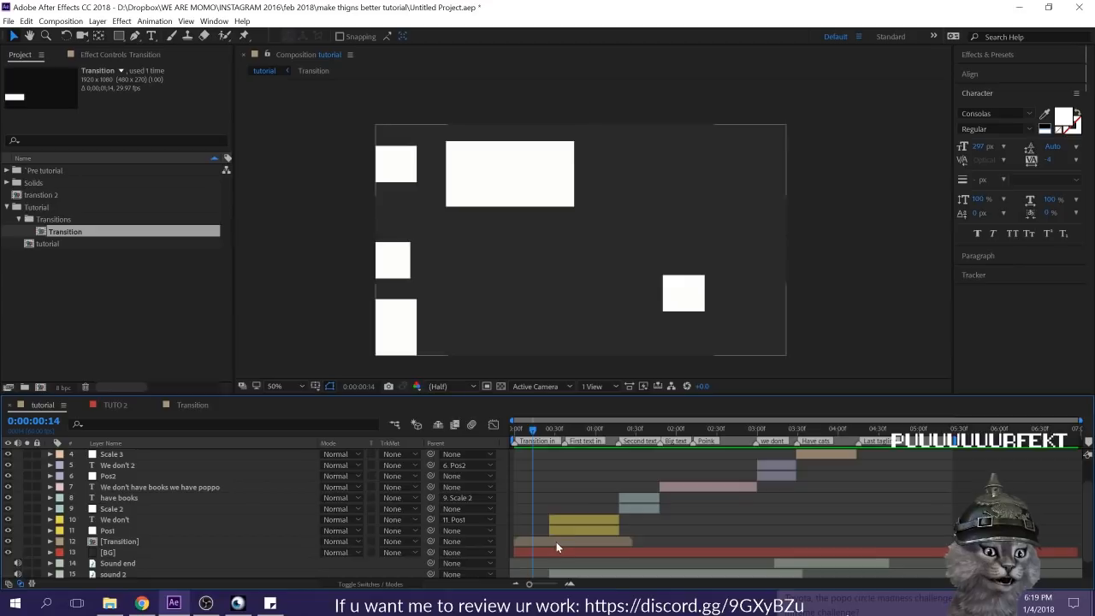
Step: Apply the Generate Fill effect to the Transition layer in the tutorial composition
{"action": "left_click", "coordinate": [556, 542]}
{"action": "key", "text": "ctrl+5"}
{"action": "type", "text": "fill"}
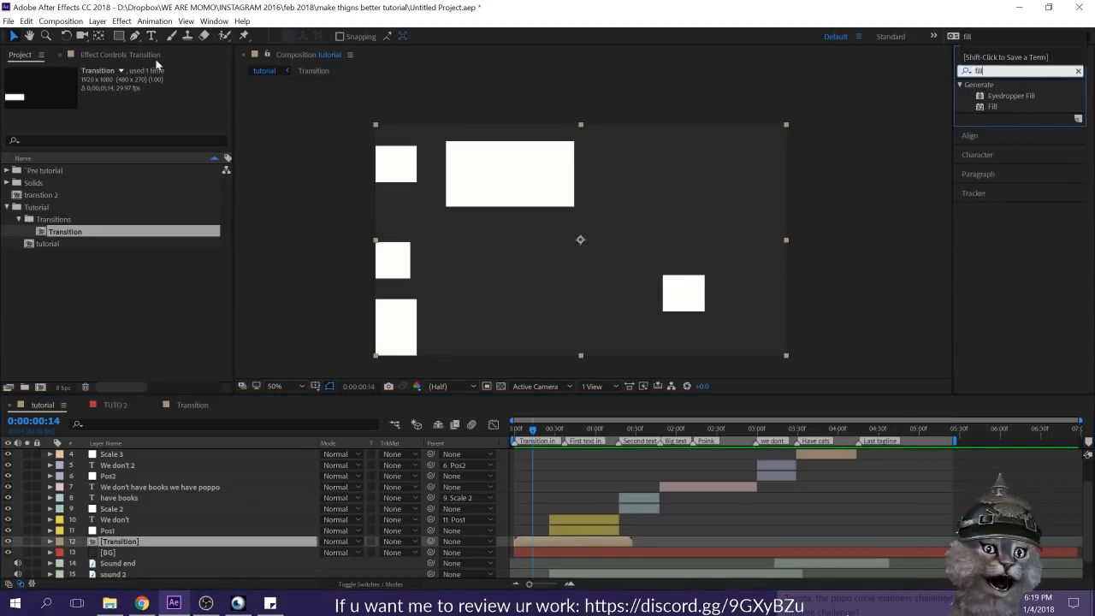
{"action": "left_click", "coordinate": [122, 22]}
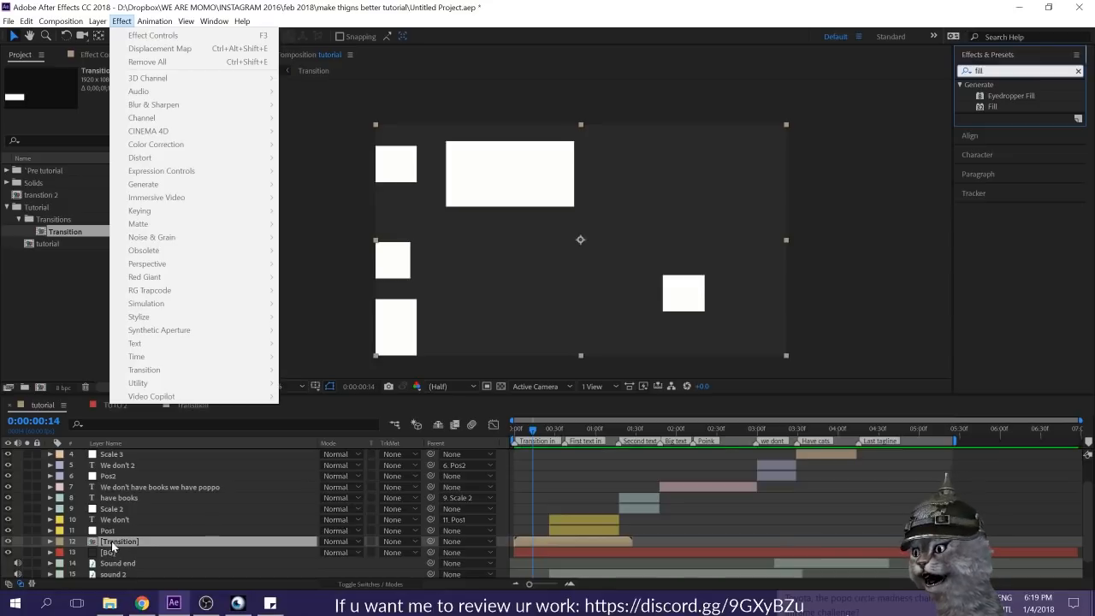
{"action": "left_click", "coordinate": [80, 132]}
{"action": "left_click", "coordinate": [121, 21]}
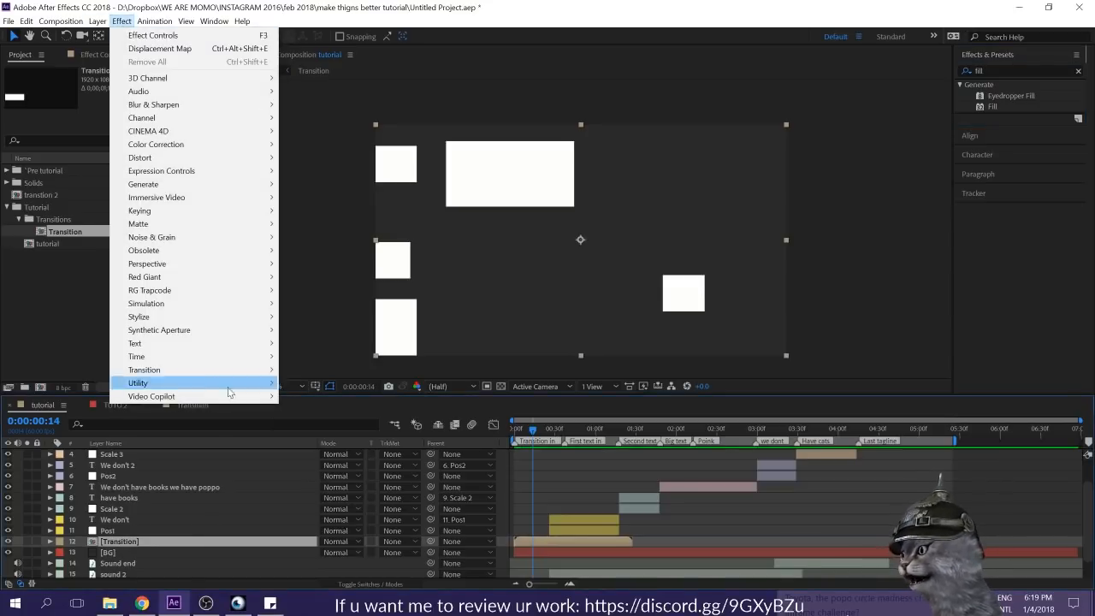
{"action": "mouse_move", "coordinate": [204, 185]}
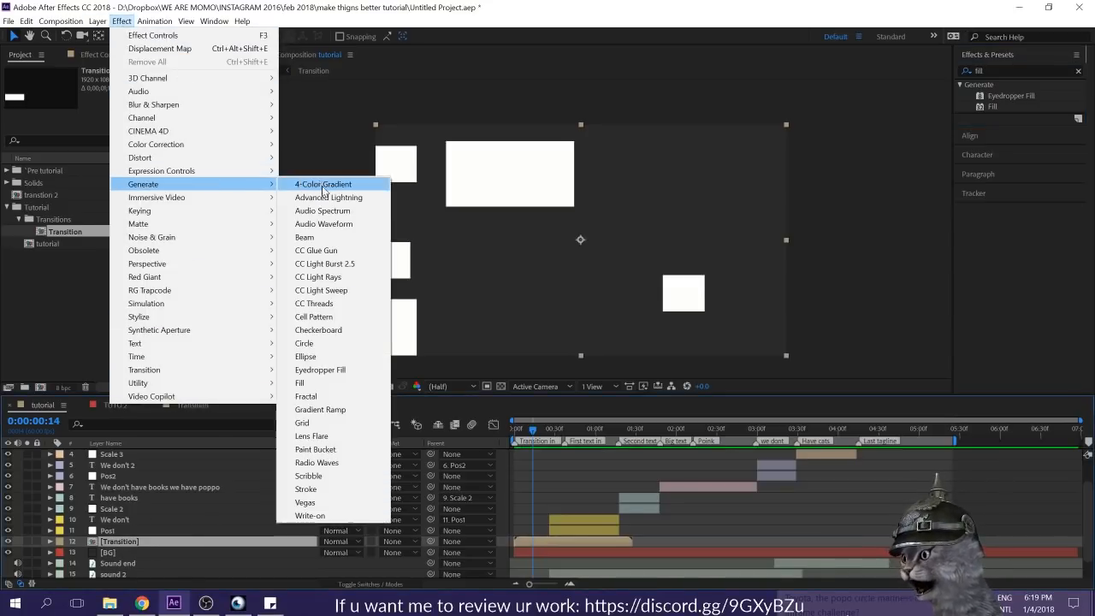
{"action": "left_click", "coordinate": [316, 384]}
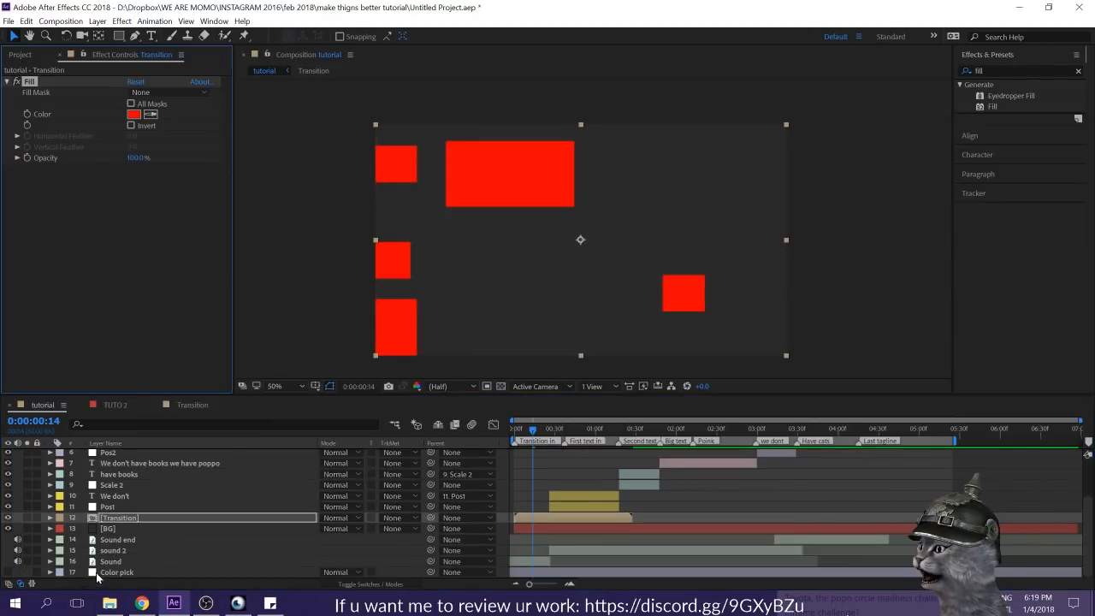
Step: Copy the first Color Control's hex value from the Color pick layer and set the Transition layer's Fill color to FF3A2C
{"action": "left_click", "coordinate": [97, 573]}
{"action": "left_click", "coordinate": [133, 92]}
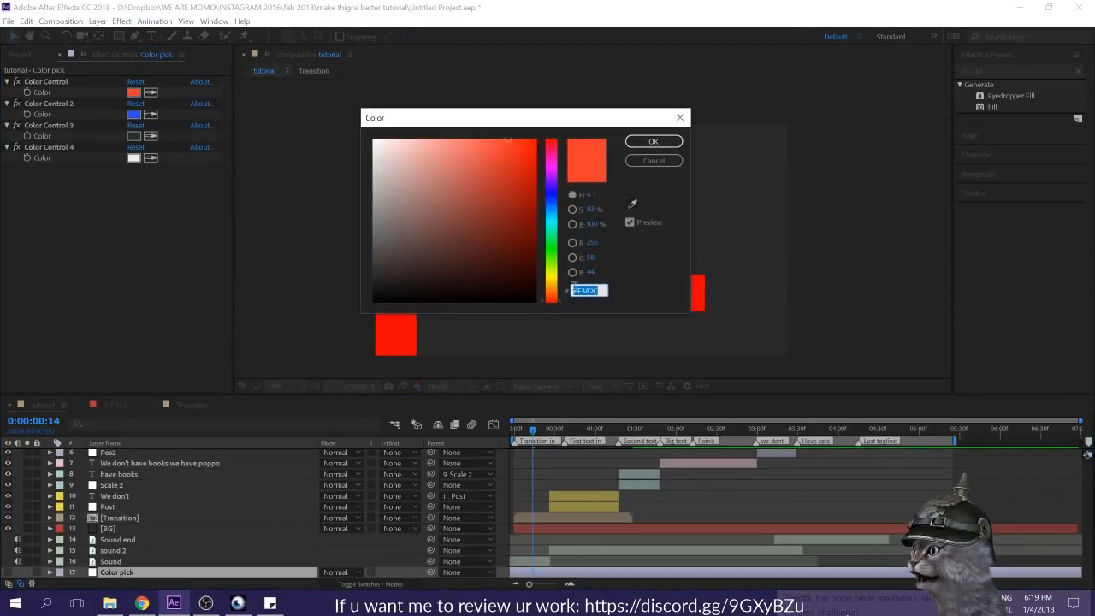
{"action": "left_click", "coordinate": [654, 141]}
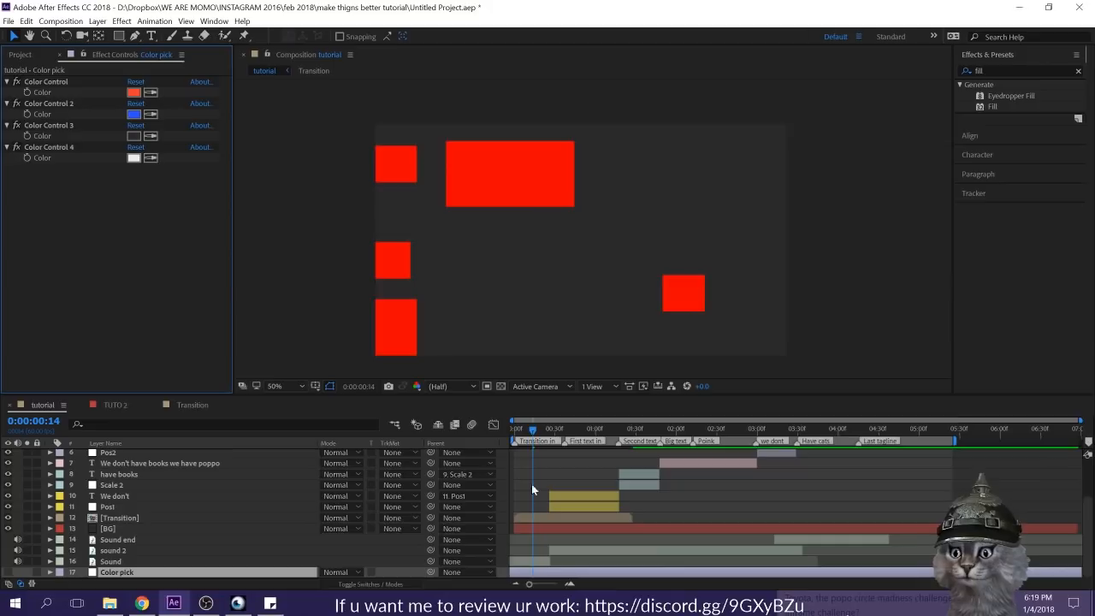
{"action": "left_click", "coordinate": [527, 517]}
{"action": "left_click", "coordinate": [134, 114]}
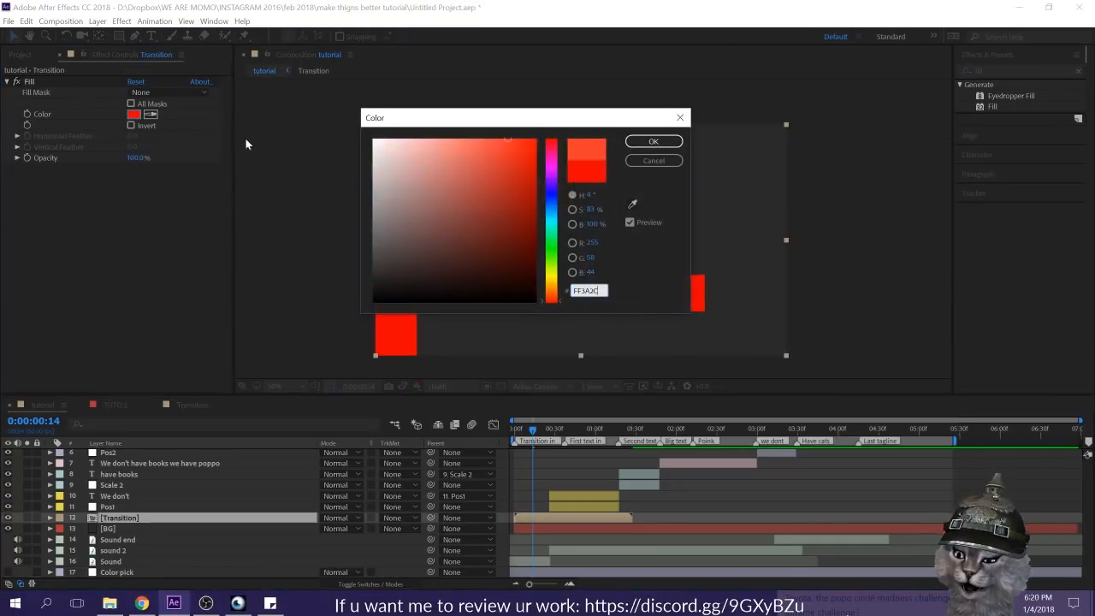
{"action": "left_click", "coordinate": [654, 142]}
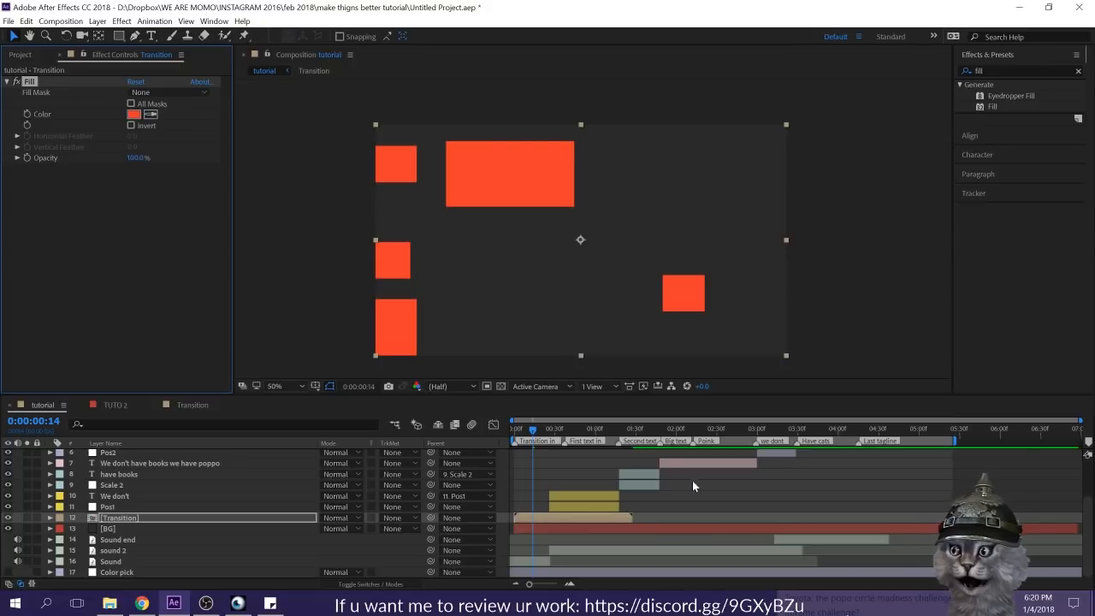
Step: Duplicate the Transition layer, squash the copy vertically, offset it slightly later in time and preview the overlap
{"action": "left_click", "coordinate": [675, 519]}
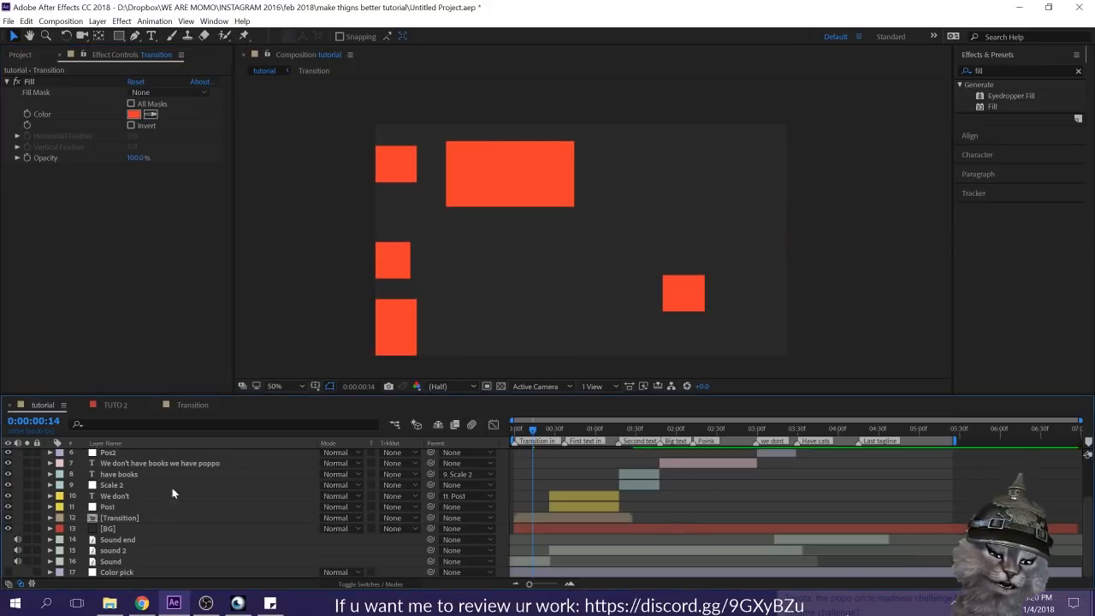
{"action": "left_click", "coordinate": [135, 519]}
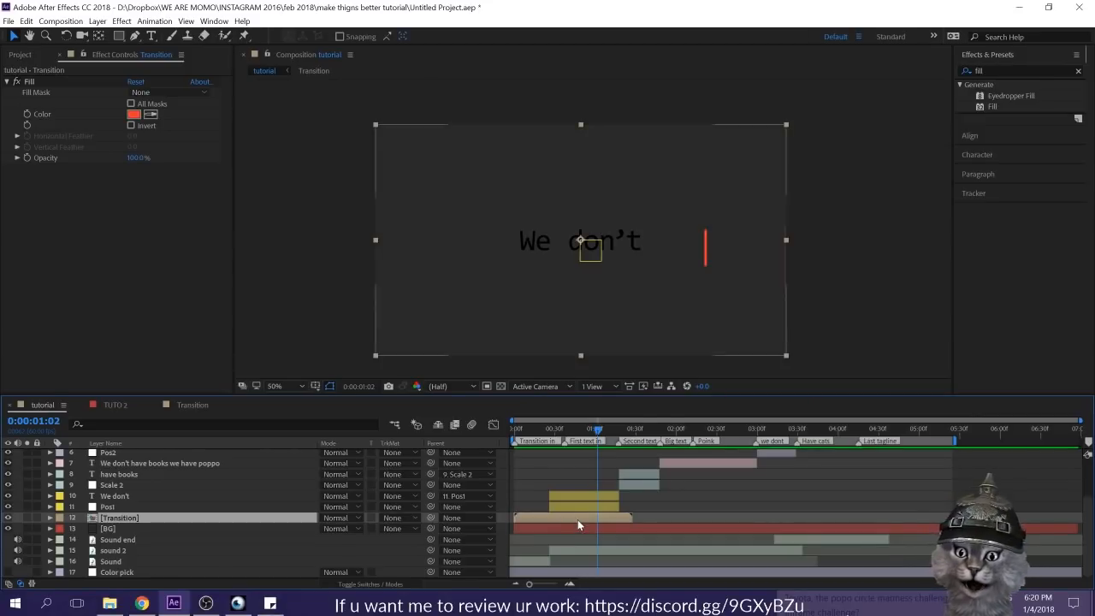
{"action": "key", "text": "ctrl+d"}
{"action": "left_click_drag", "start_coordinate": [582, 431], "coordinate": [536, 420]}
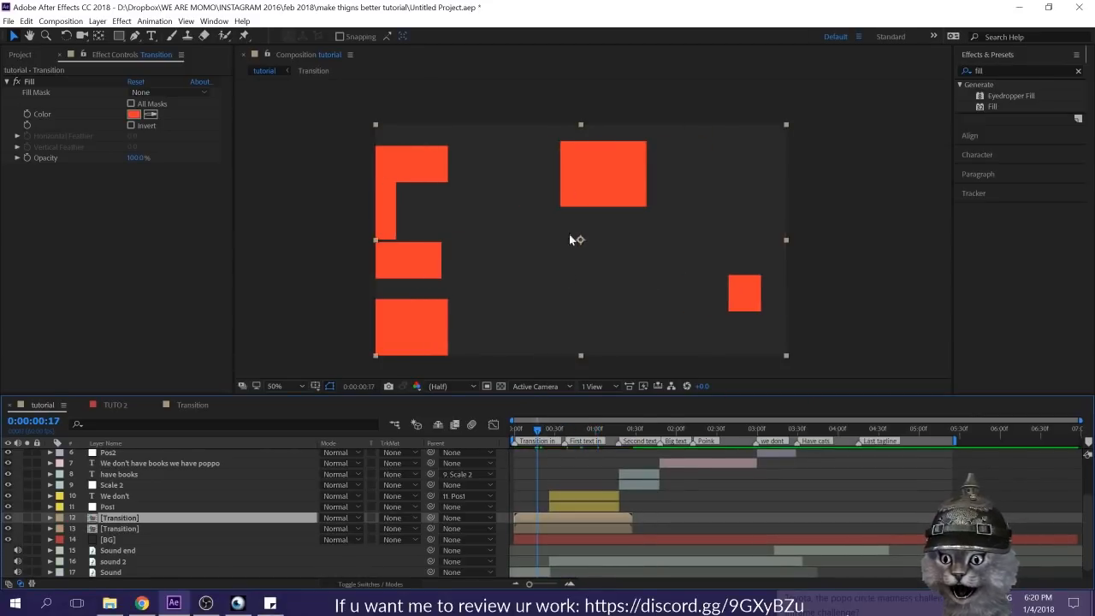
{"action": "left_click_drag", "start_coordinate": [580, 362], "coordinate": [574, 290]}
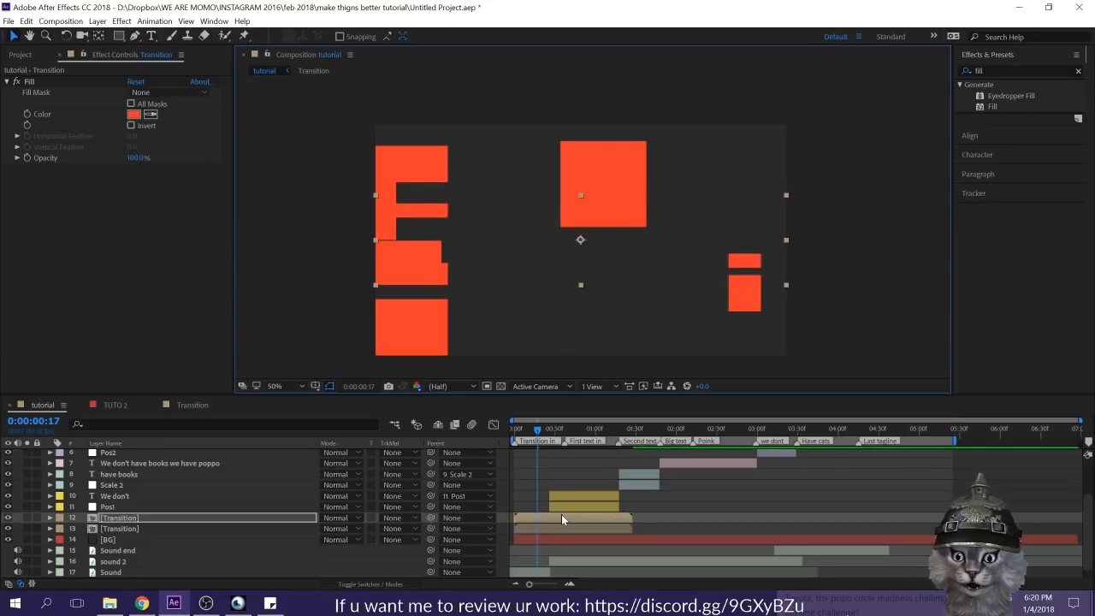
{"action": "mouse_move", "coordinate": [562, 514]}
{"action": "left_mouse_down"}
{"action": "mouse_move", "coordinate": [551, 512]}
{"action": "mouse_move", "coordinate": [572, 513]}
{"action": "left_mouse_up"}
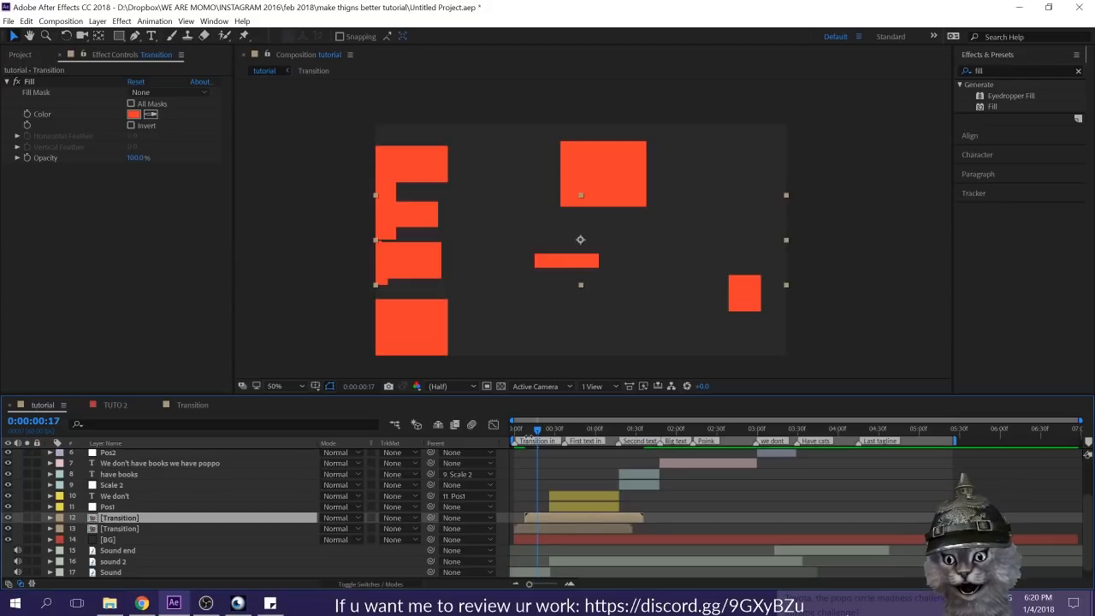
{"action": "key", "text": "space"}
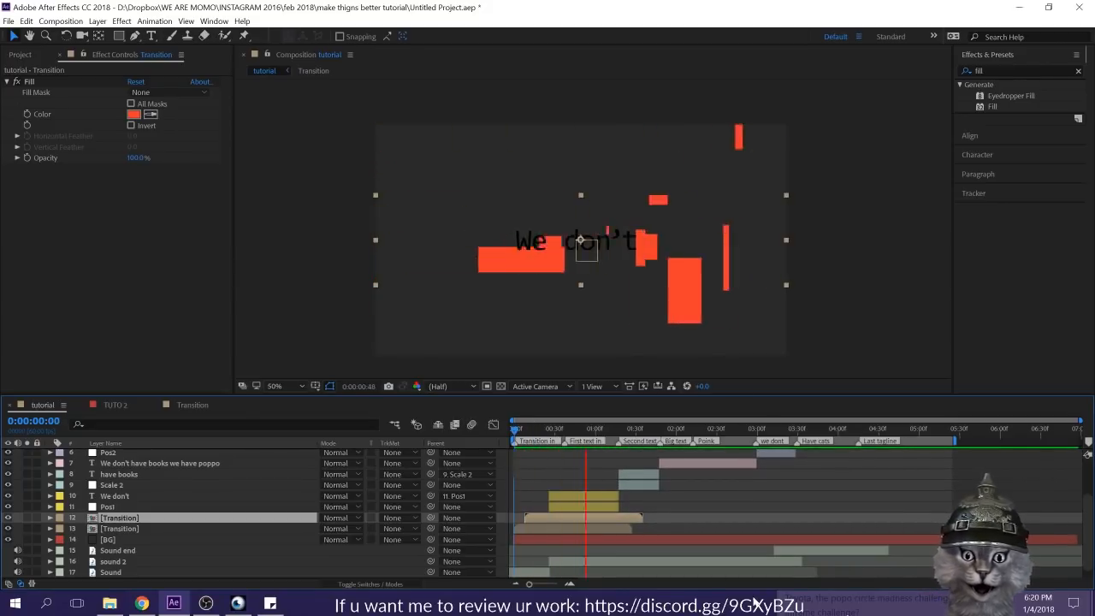
{"action": "key", "text": "space"}
Step: Delete the squashed copy of the Transition layer and play the composition
{"action": "left_click", "coordinate": [589, 516], "text": "ctrl"}
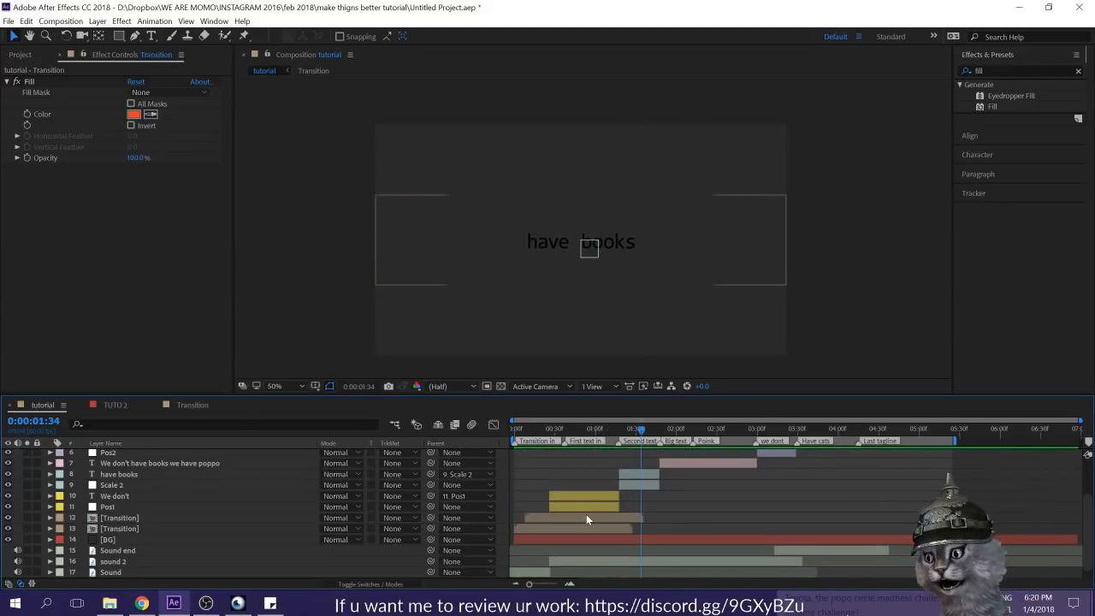
{"action": "left_click", "coordinate": [587, 517]}
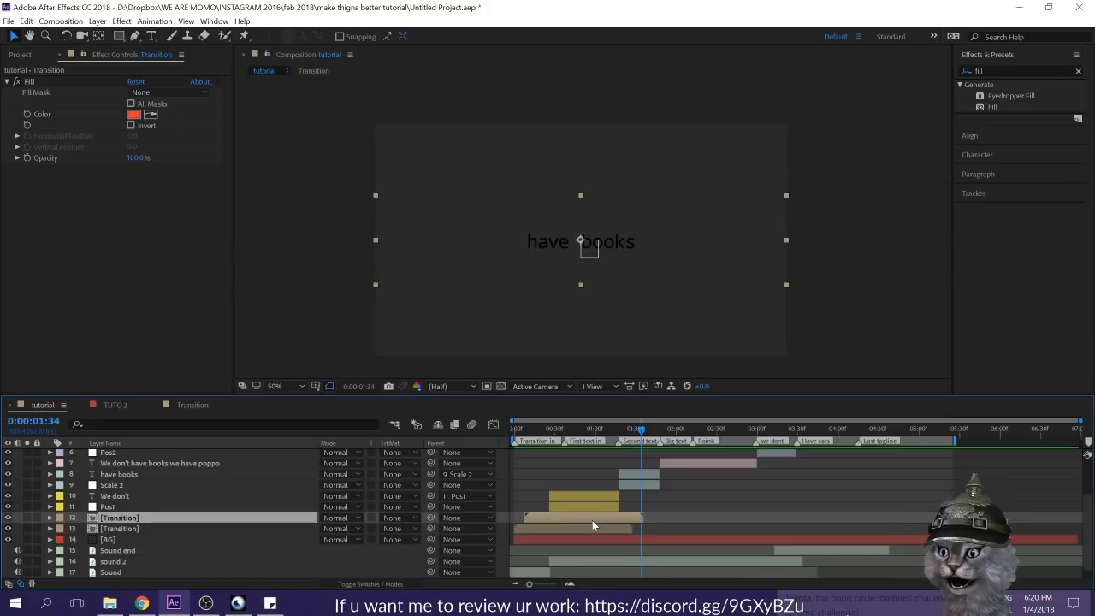
{"action": "left_click", "coordinate": [610, 518], "text": "ctrl"}
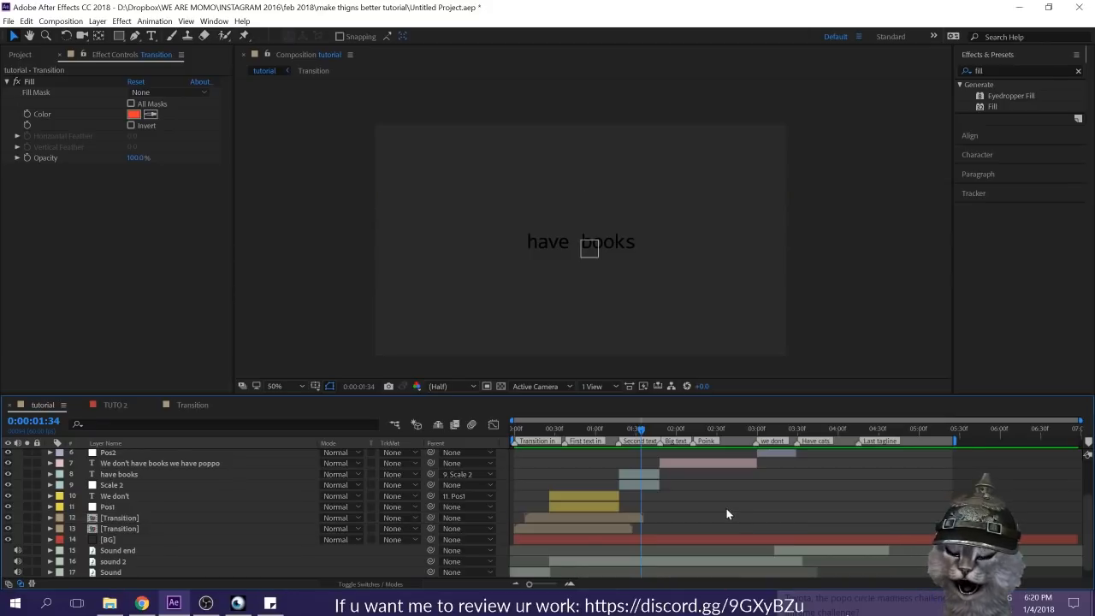
{"action": "left_click", "coordinate": [610, 518]}
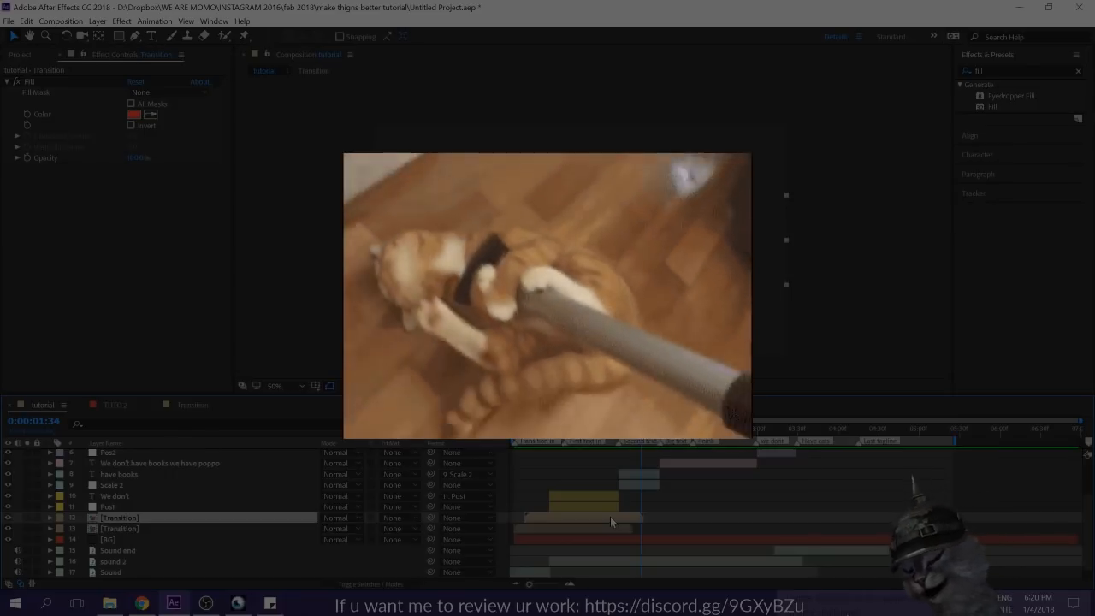
{"action": "key", "text": "Delete"}
{"action": "key", "text": "space"}
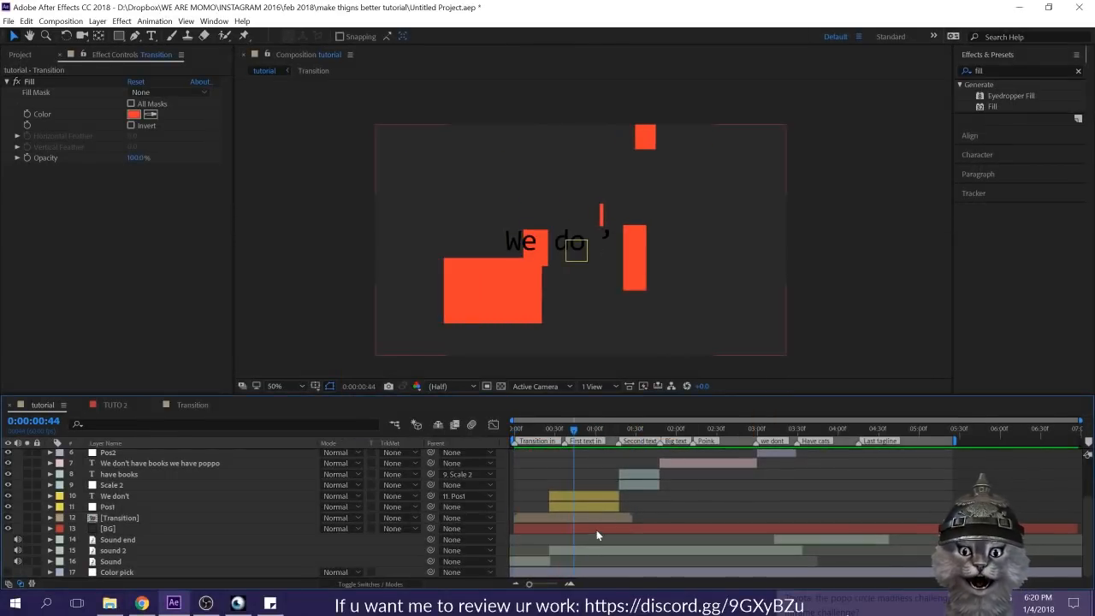
Step: Enable Time Remapping on the Transition layer and trim its end to the last Time Remap keyframe at 0:00:01:28
{"action": "left_click", "coordinate": [598, 519]}
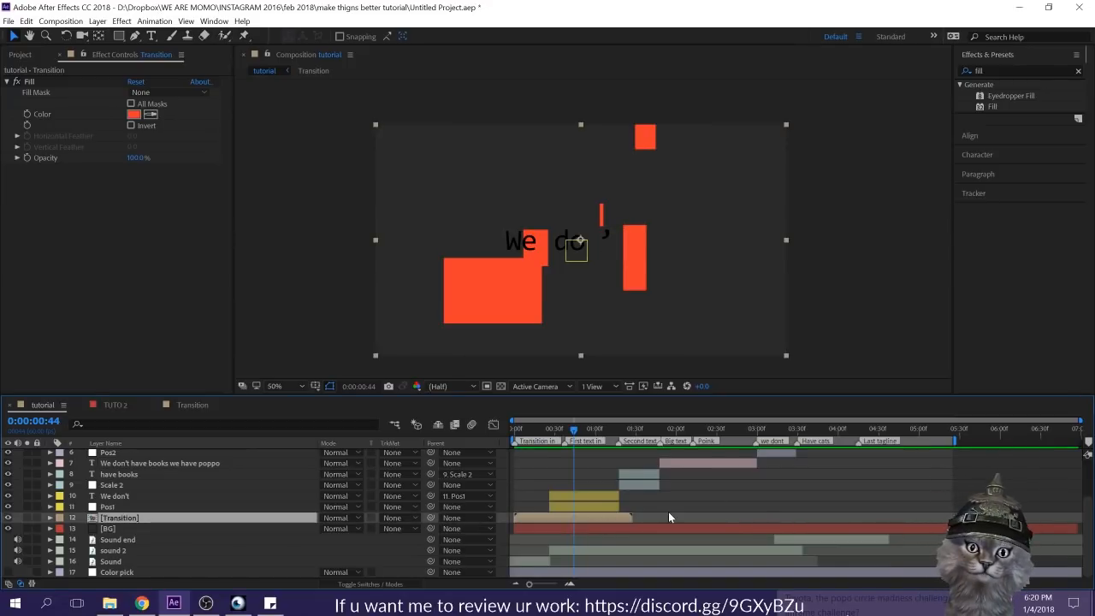
{"action": "right_click", "coordinate": [597, 517]}
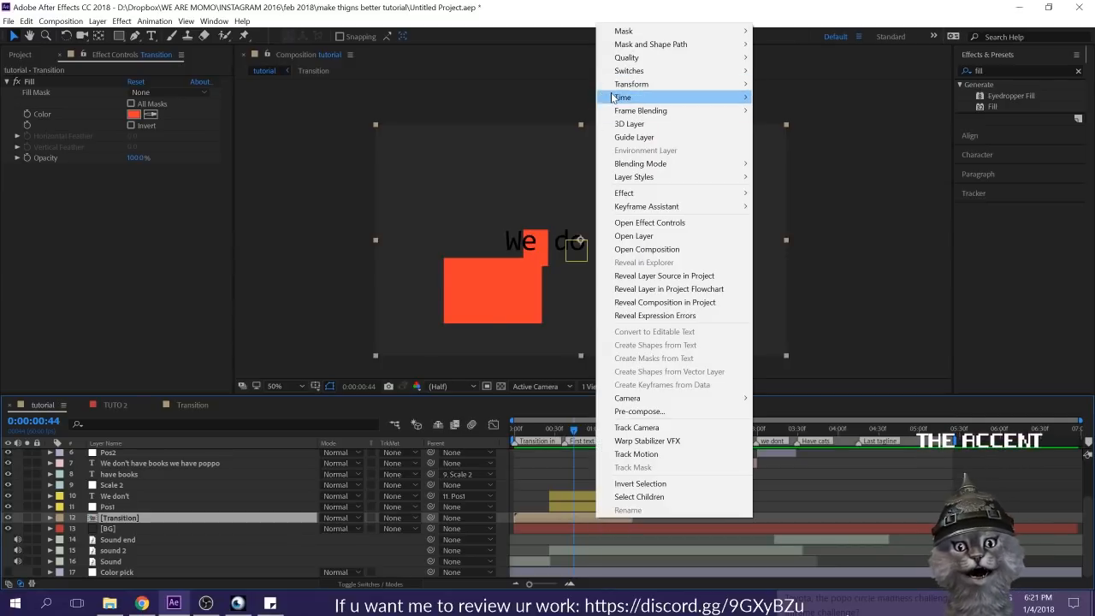
{"action": "mouse_move", "coordinate": [618, 97]}
{"action": "left_click", "coordinate": [808, 97]}
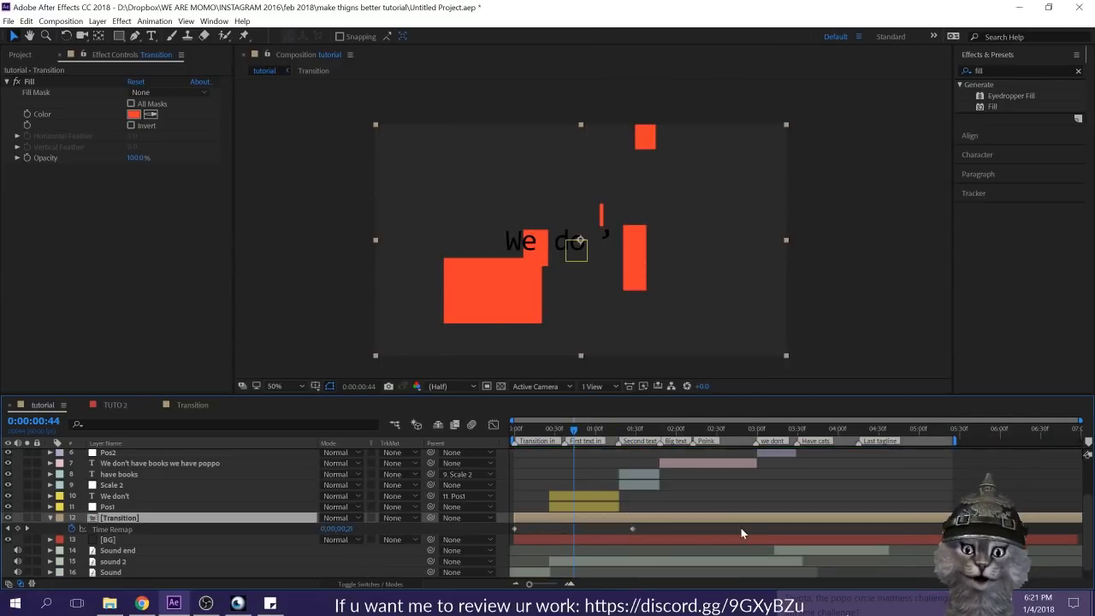
{"action": "key", "text": "k"}
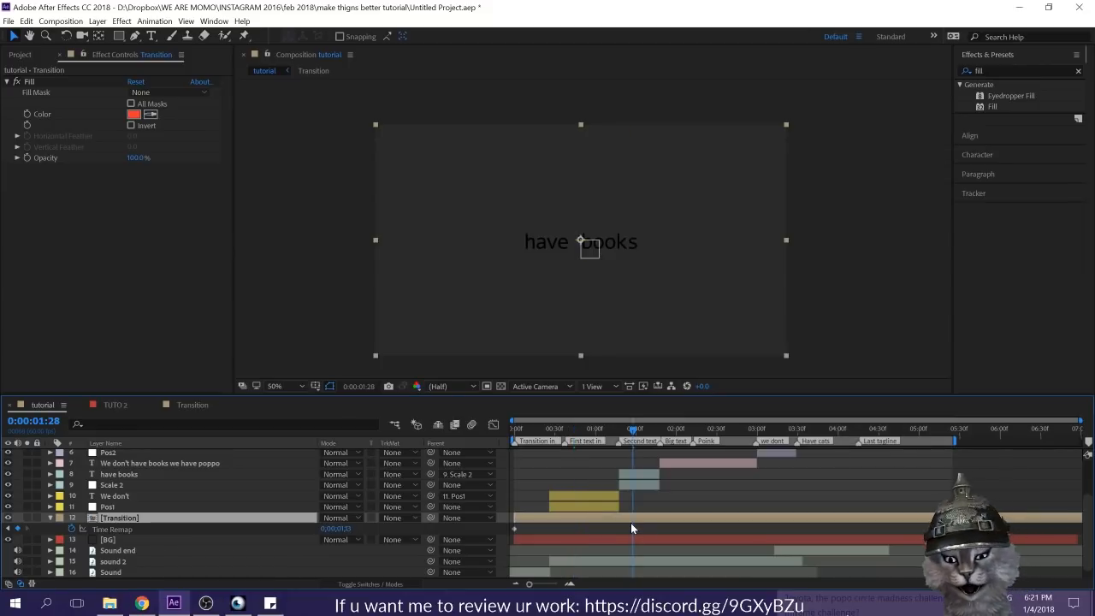
{"action": "key", "text": "alt+]"}
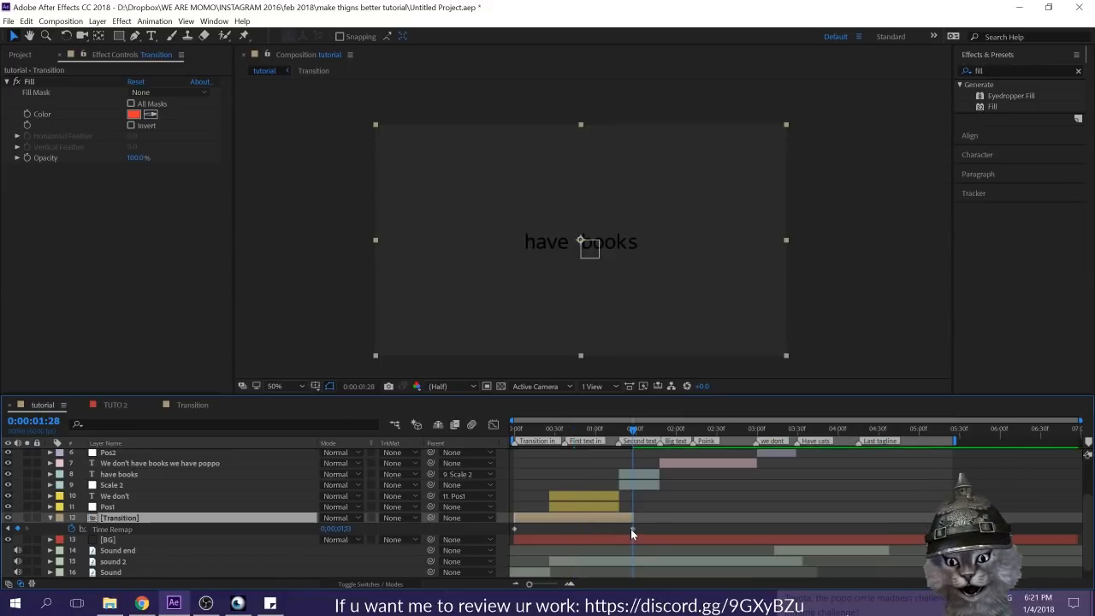
Step: Speed up the transition by moving the last Time Remap keyframe to about 0:00:00:45, and preview it from the start
{"action": "left_click_drag", "start_coordinate": [613, 532], "coordinate": [568, 529]}
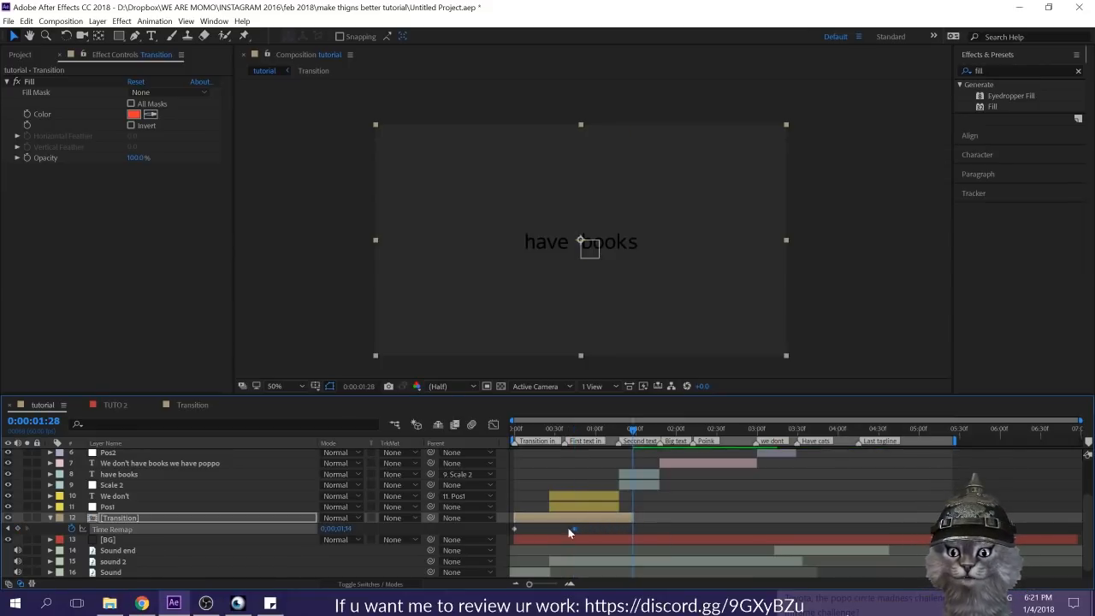
{"action": "left_click_drag", "start_coordinate": [521, 429], "coordinate": [551, 430]}
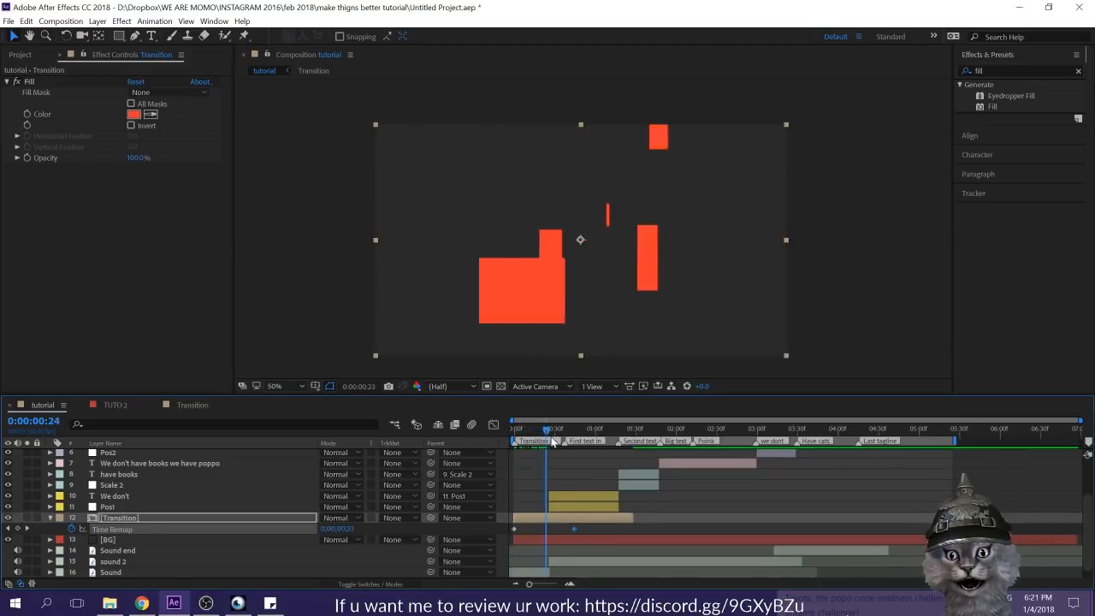
{"action": "key", "text": "Home"}
{"action": "key", "text": "space"}
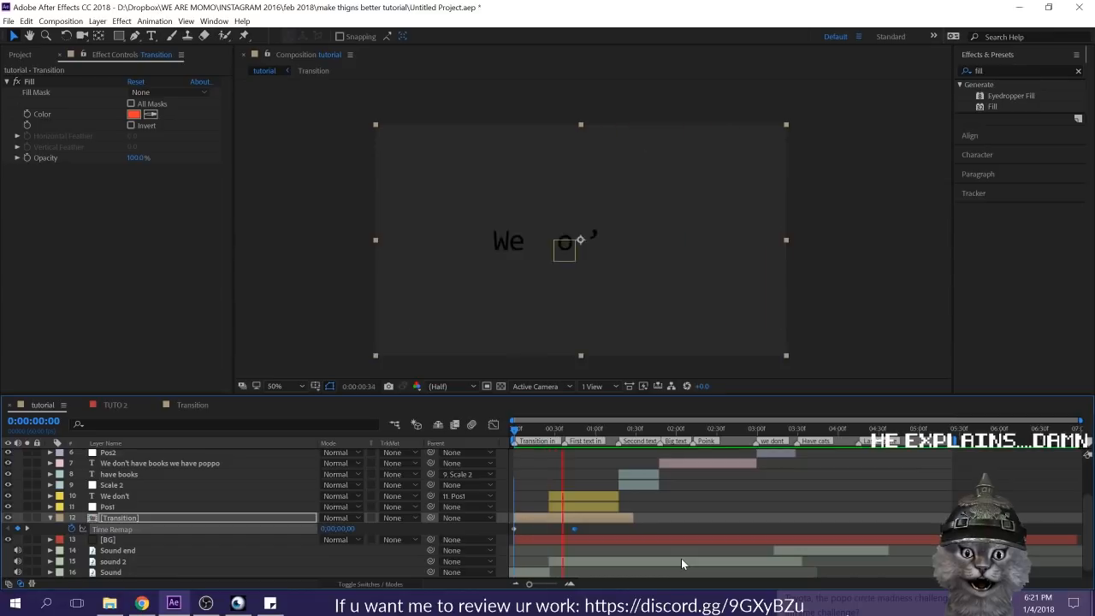
{"action": "key", "text": "Home"}
{"action": "key", "text": "space"}
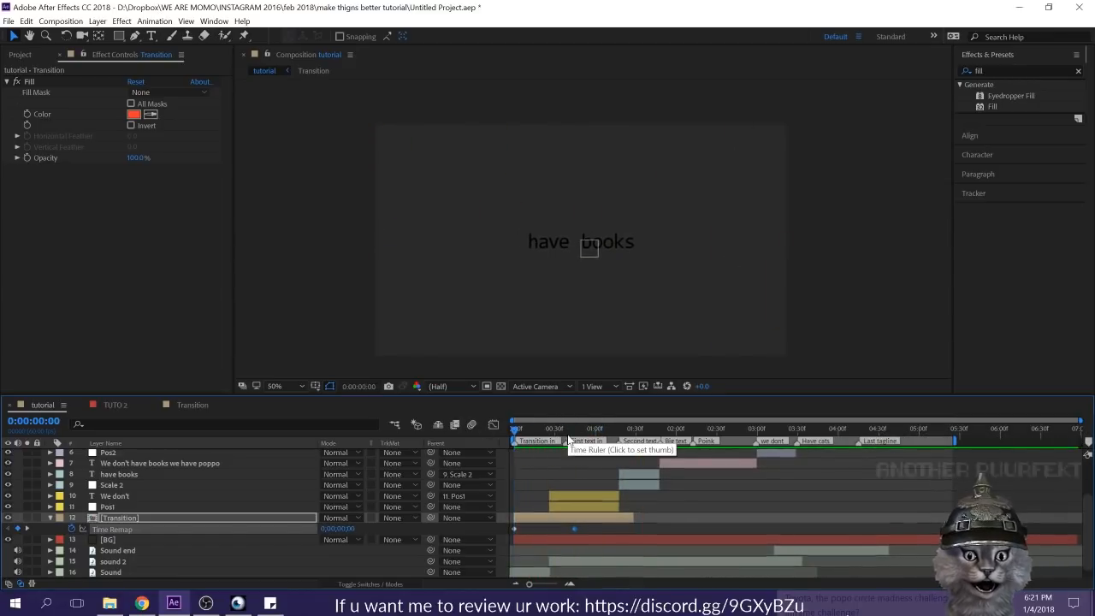
{"action": "key", "text": "space"}
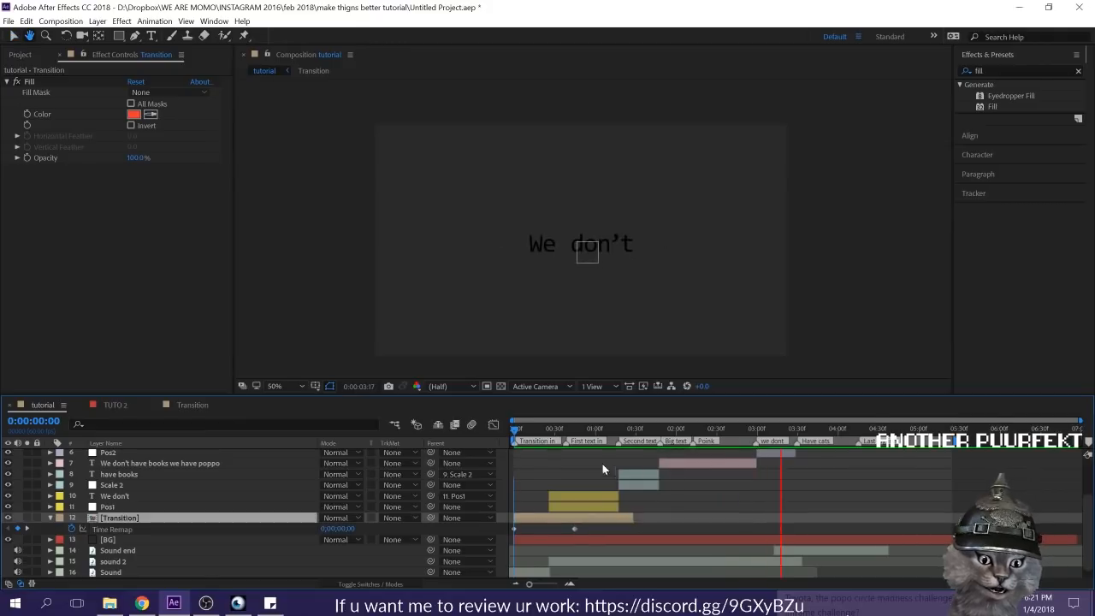
Step: Trim the end of the Transition layer to its last Time Remap keyframe at 0:00:00:45 and collapse the layer's properties
{"action": "key", "text": "j"}
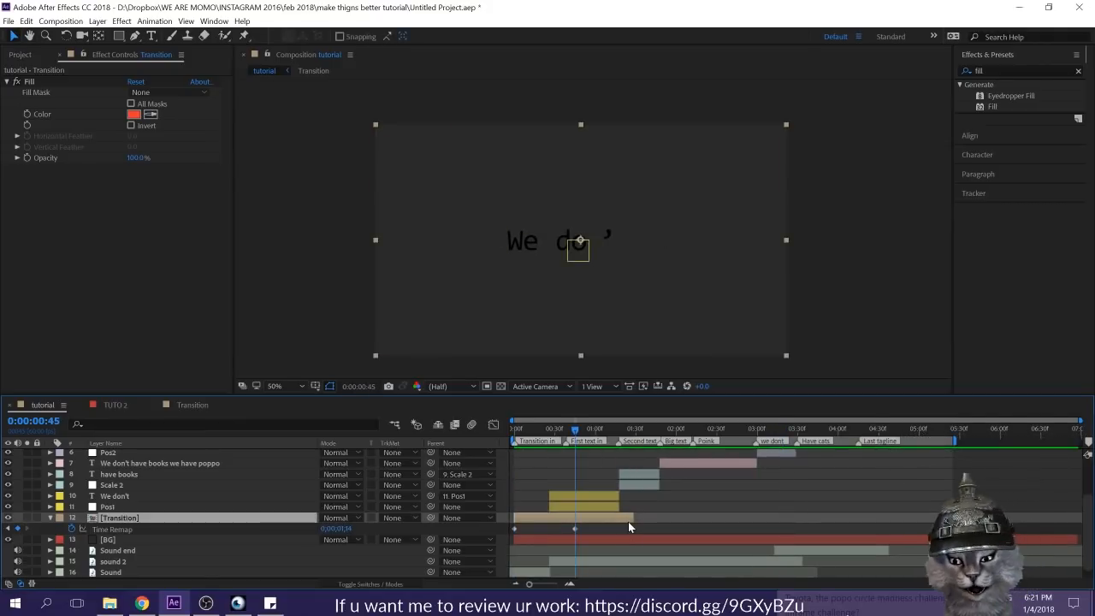
{"action": "key", "text": "alt+bracketright"}
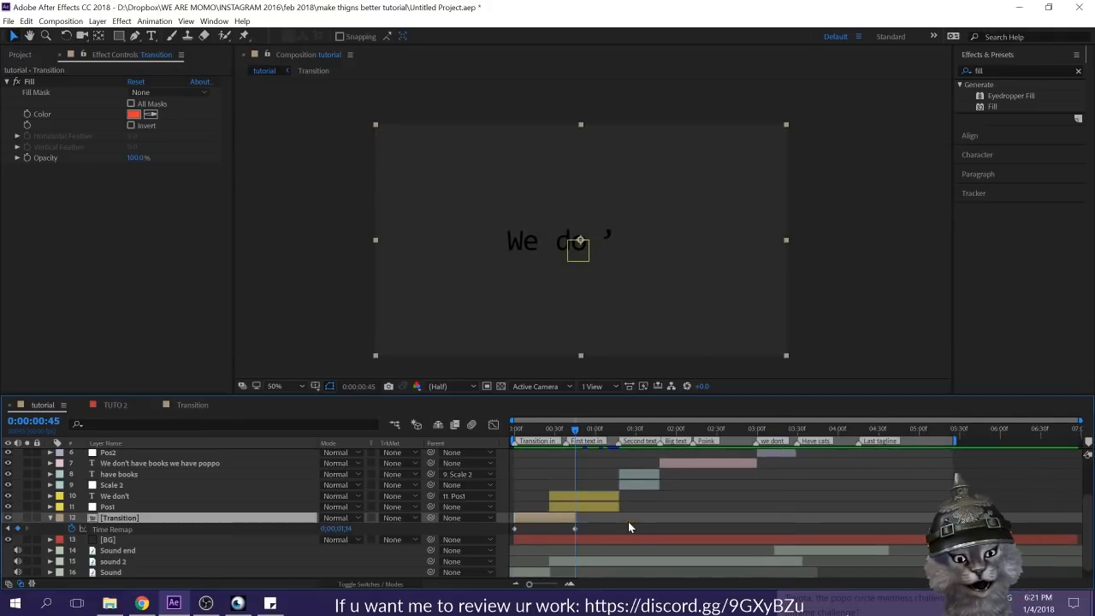
{"action": "left_click", "coordinate": [52, 517]}
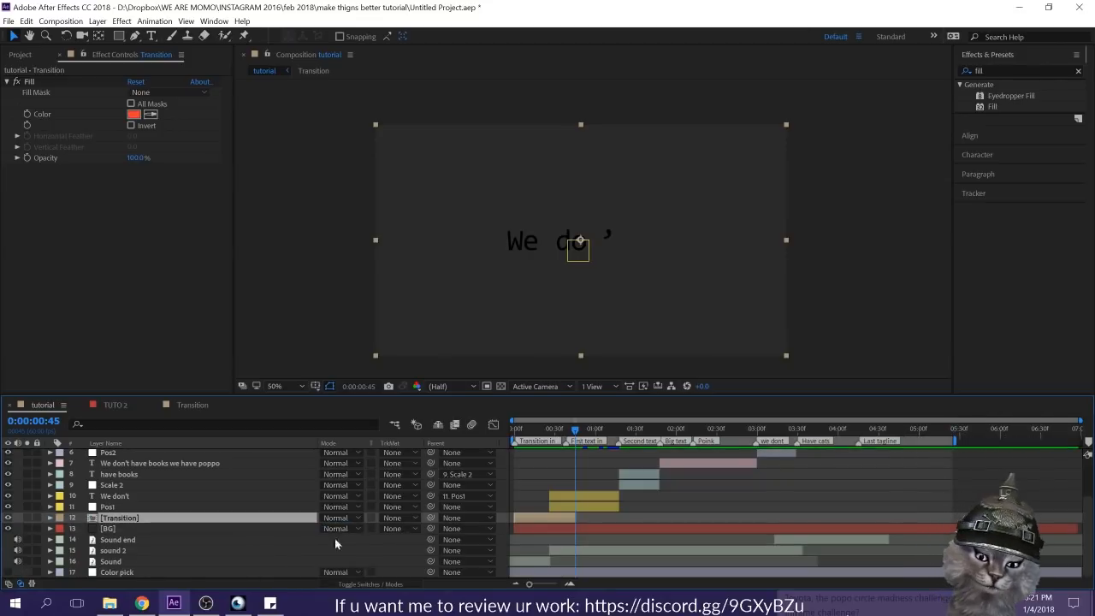
Step: Duplicate the Transition layer twice with slightly later starts, squashing one copy vertically and stretching the other taller than the frame
{"action": "key", "text": "ctrl+d"}
{"action": "key", "text": "space"}
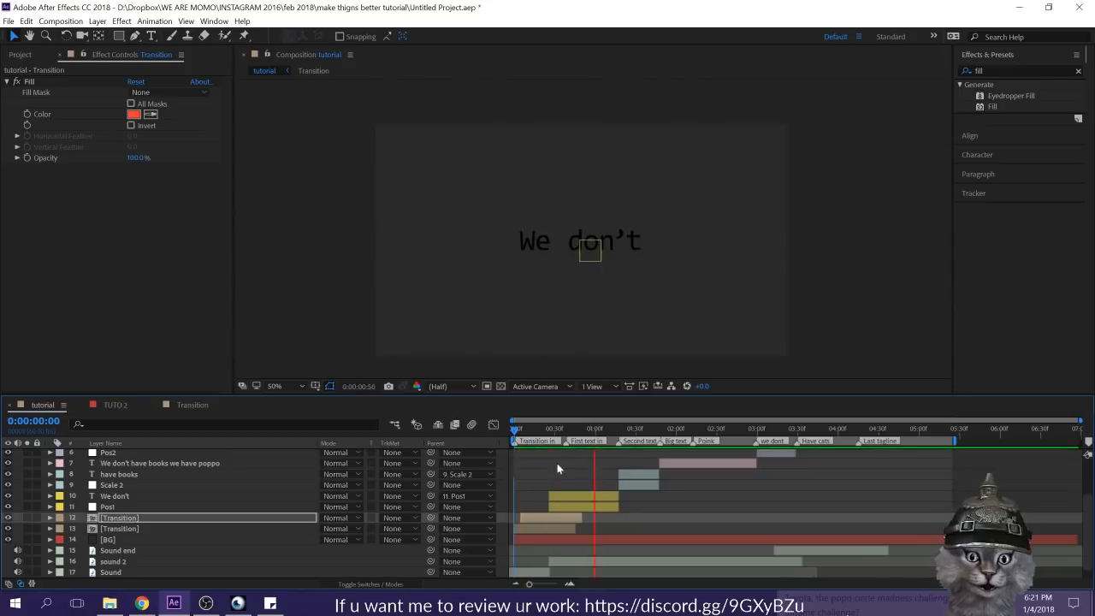
{"action": "left_click", "coordinate": [538, 517]}
{"action": "key", "text": "ctrl+d"}
{"action": "left_click_drag", "start_coordinate": [538, 518], "coordinate": [533, 518]}
{"action": "left_click_drag", "start_coordinate": [581, 206], "coordinate": [581, 29]}
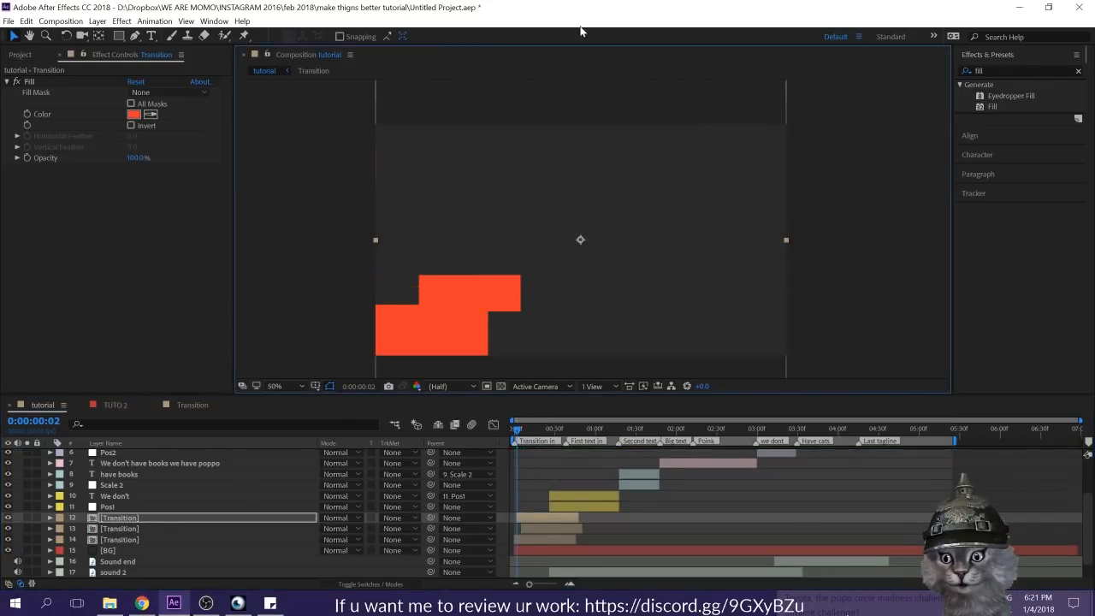
{"action": "key", "text": "space"}
Step: Preview the layered Transition copies from the composition's start and park the time at 0:00:00:30
{"action": "key", "text": "space"}
Step: Add one more Transition copy, squash it vertically and shift it partly past the frame's lower-left corner
{"action": "key", "text": "ctrl+d"}
{"action": "left_click_drag", "start_coordinate": [592, 240], "coordinate": [457, 240]}
{"action": "scroll", "coordinate": [456, 240], "scroll_direction": "down", "scroll_amount": 2}
{"action": "left_click_drag", "start_coordinate": [518, 128], "coordinate": [519, 209]}
{"action": "left_click_drag", "start_coordinate": [557, 245], "coordinate": [584, 285]}
{"action": "left_click", "coordinate": [720, 503]}
{"action": "key", "text": "Home"}
{"action": "key", "text": "space"}
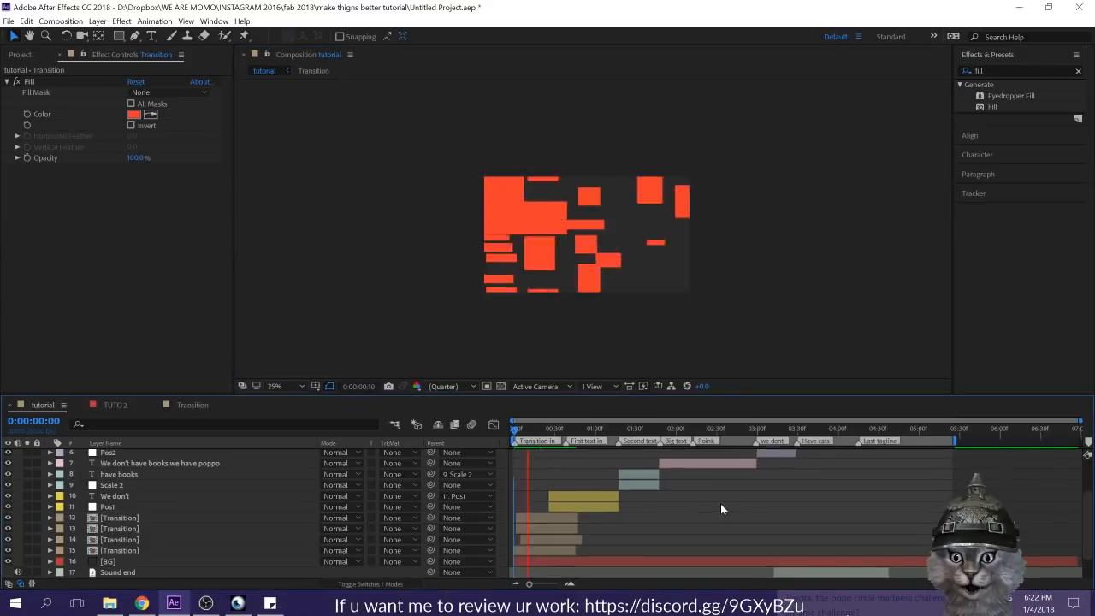
{"action": "key", "text": "space"}
{"action": "key", "text": "Home"}
{"action": "key", "text": "space"}
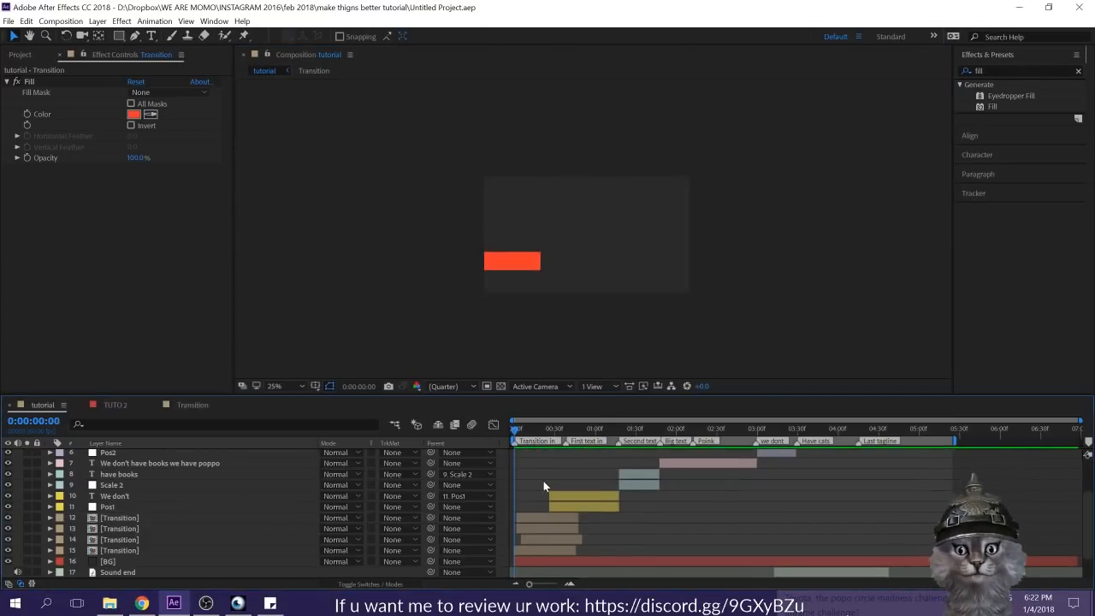
{"action": "scroll", "coordinate": [593, 335], "scroll_direction": "up", "scroll_amount": 3}
{"action": "scroll", "coordinate": [593, 336], "scroll_direction": "down", "scroll_amount": 3}
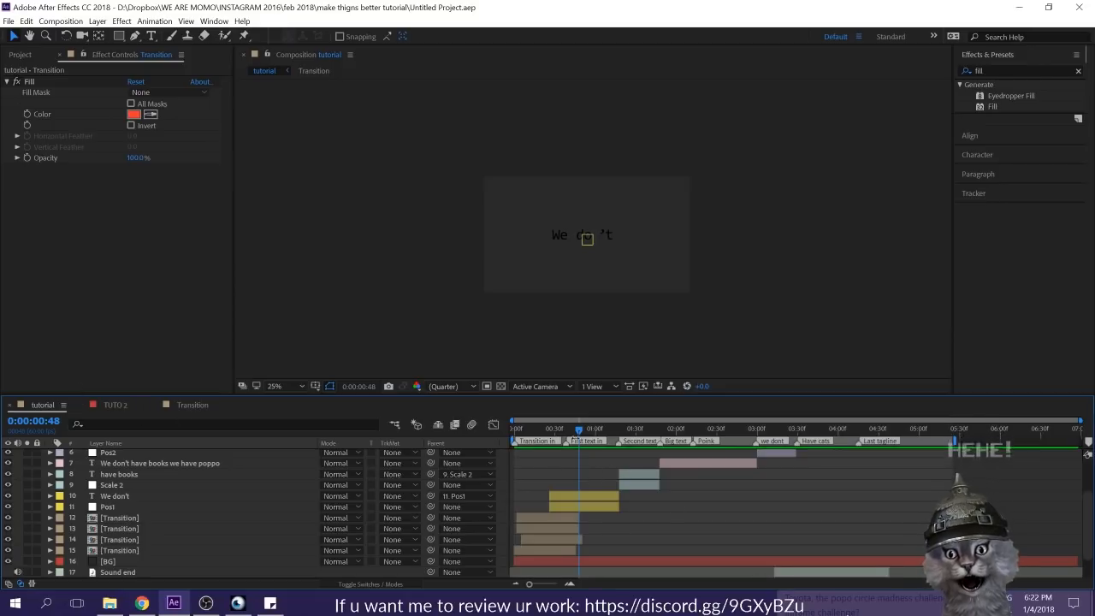
{"action": "left_click_drag", "start_coordinate": [575, 433], "coordinate": [499, 422]}
{"action": "key", "text": "space"}
{"action": "key", "text": "space"}
Step: Duplicate the lowest Transition layer and place the copy above the other Transition layers
{"action": "left_click", "coordinate": [138, 552]}
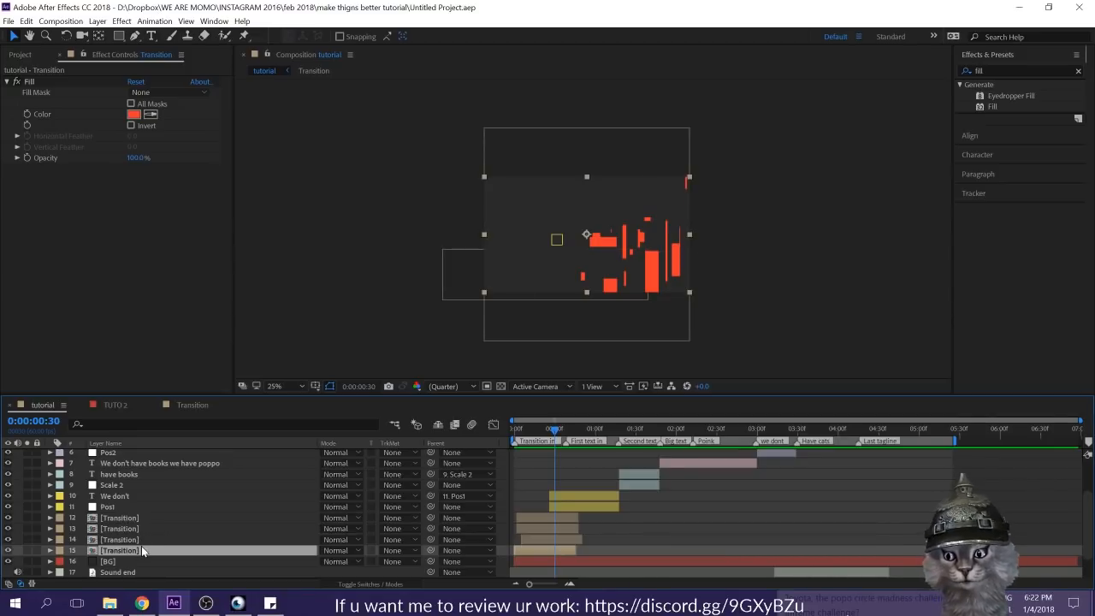
{"action": "key", "text": "ctrl+d"}
{"action": "left_click_drag", "start_coordinate": [120, 554], "coordinate": [112, 515]}
Step: Set the label color of the four lower Transition layers to Red and of the uppermost one to Blue
{"action": "left_click", "coordinate": [542, 531]}
{"action": "left_click", "coordinate": [540, 564], "text": "shift"}
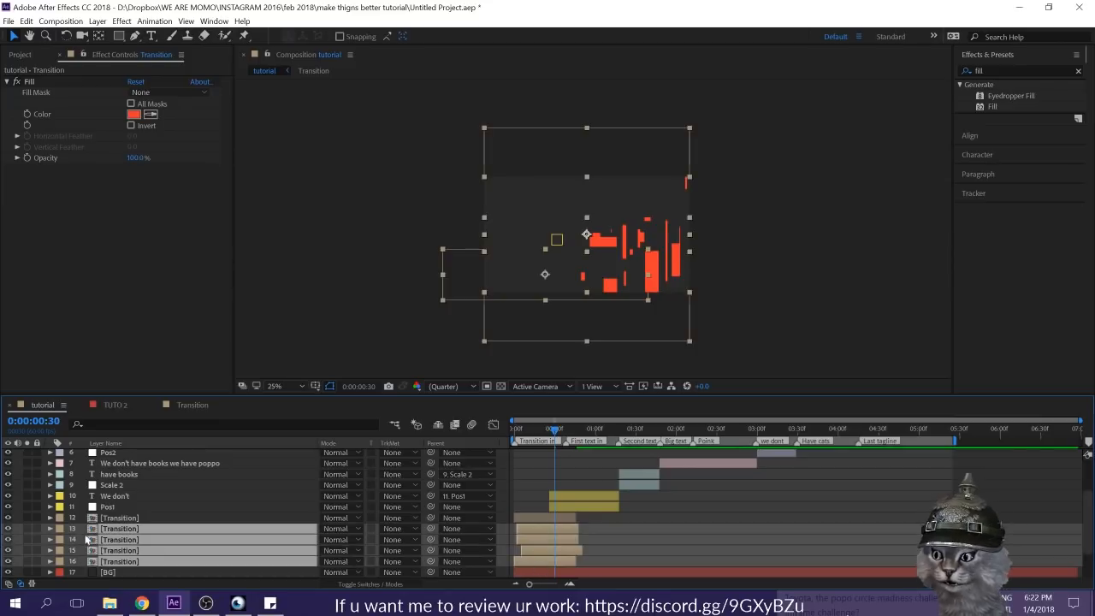
{"action": "left_click", "coordinate": [60, 530]}
{"action": "left_click", "coordinate": [95, 326]}
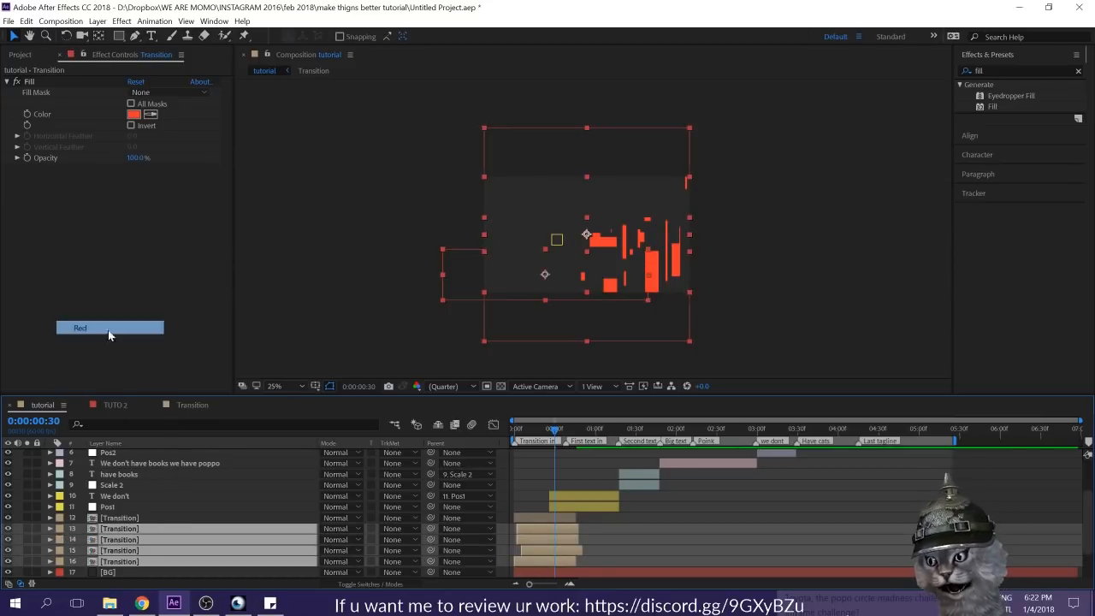
{"action": "left_click", "coordinate": [224, 514]}
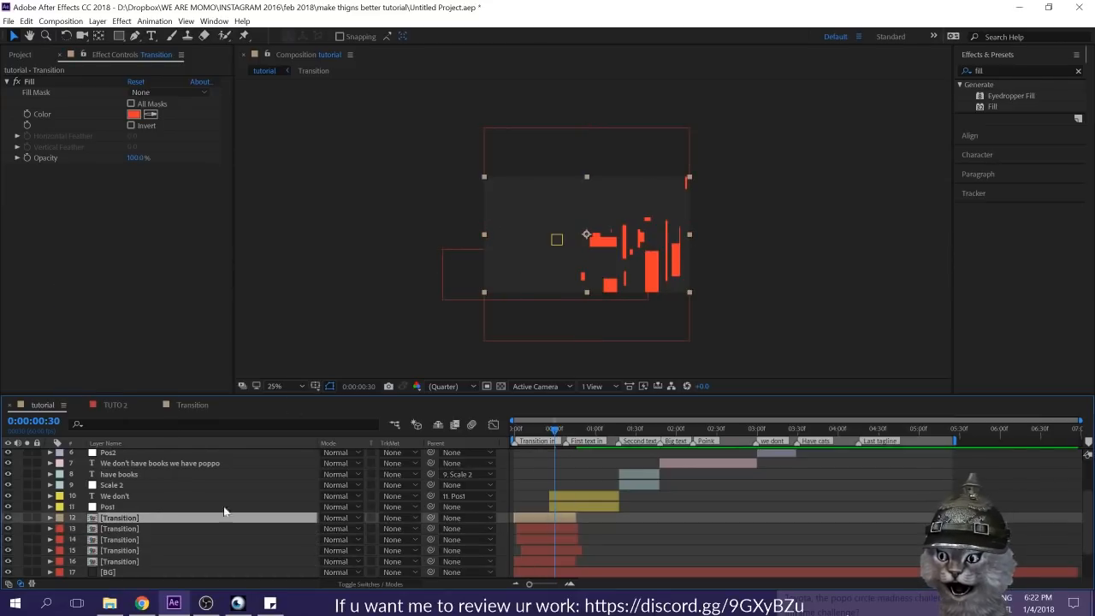
{"action": "left_click", "coordinate": [58, 519]}
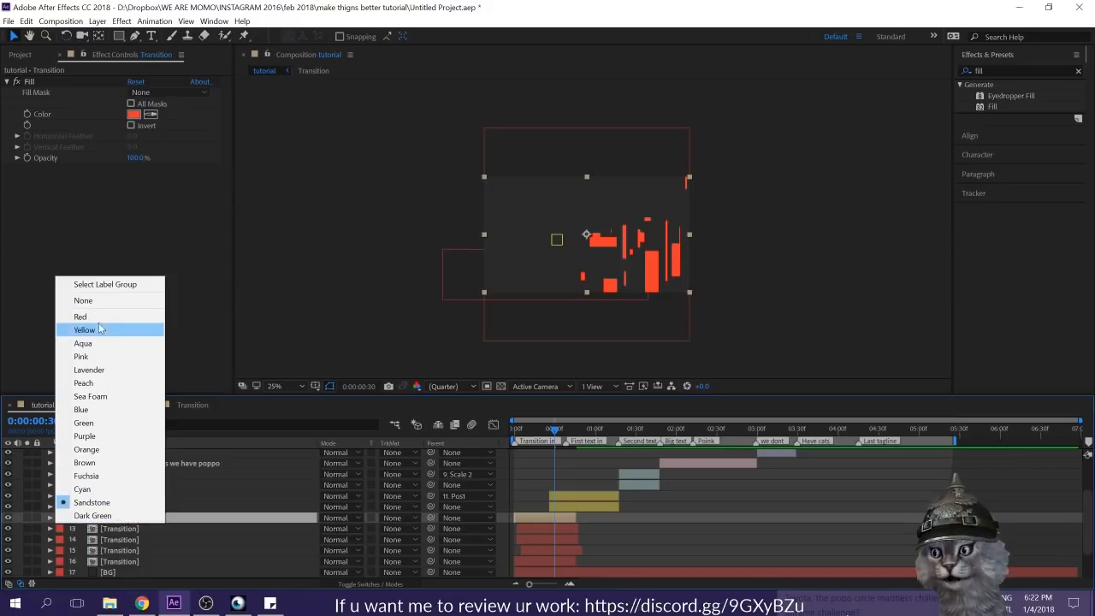
{"action": "left_click", "coordinate": [80, 409]}
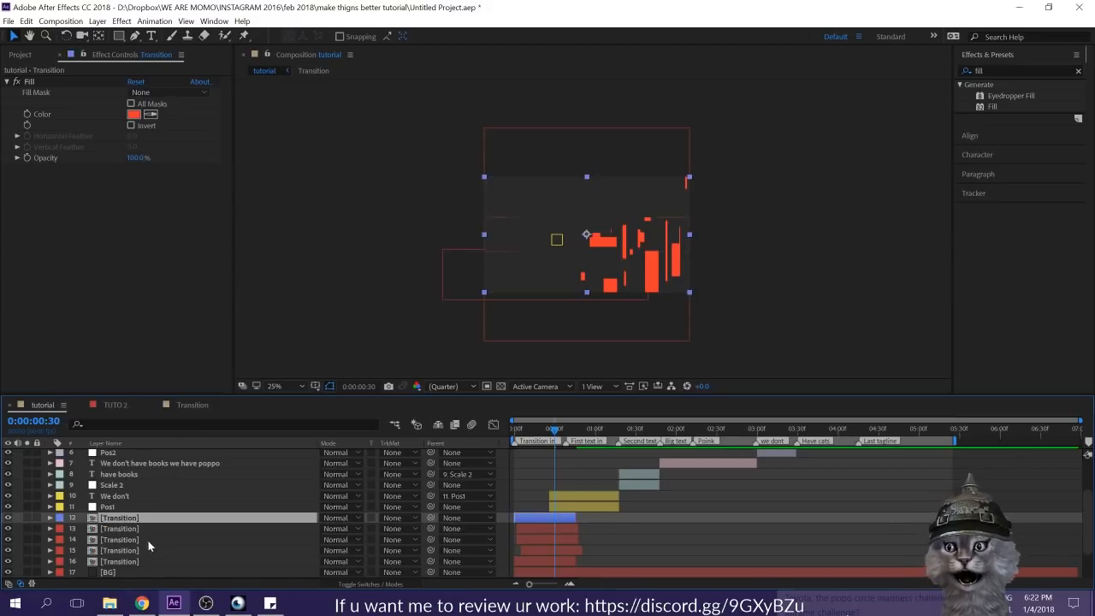
Step: Copy the blue 2952FF from Color Control 2 on the Color pick layer into the Fill color of the blue-labeled Transition layer
{"action": "scroll", "coordinate": [129, 548], "scroll_direction": "down", "scroll_amount": 2}
{"action": "left_click", "coordinate": [117, 572]}
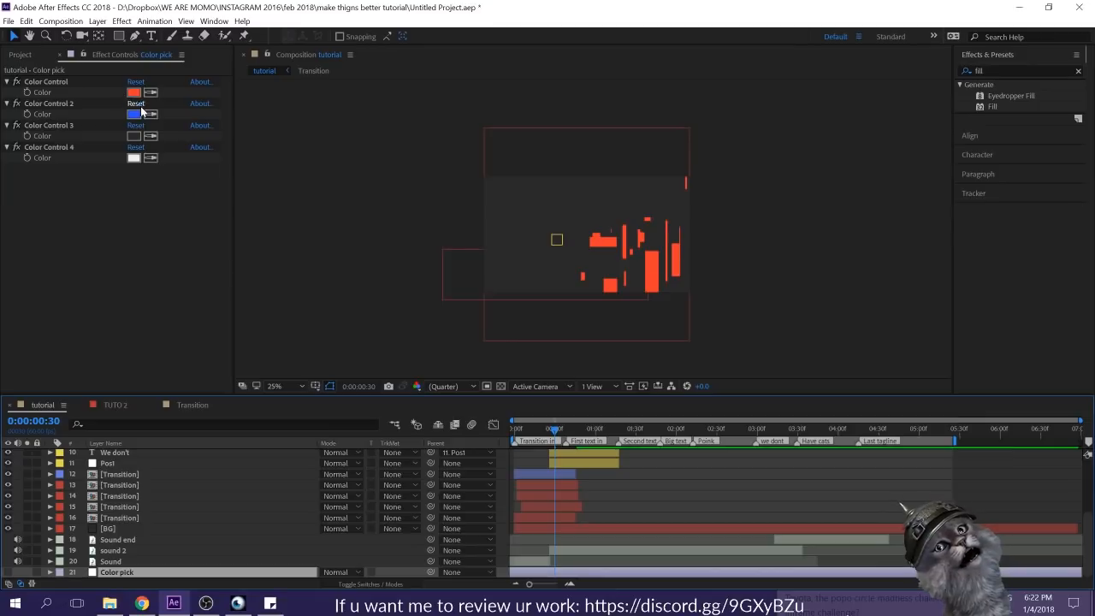
{"action": "left_click", "coordinate": [133, 114]}
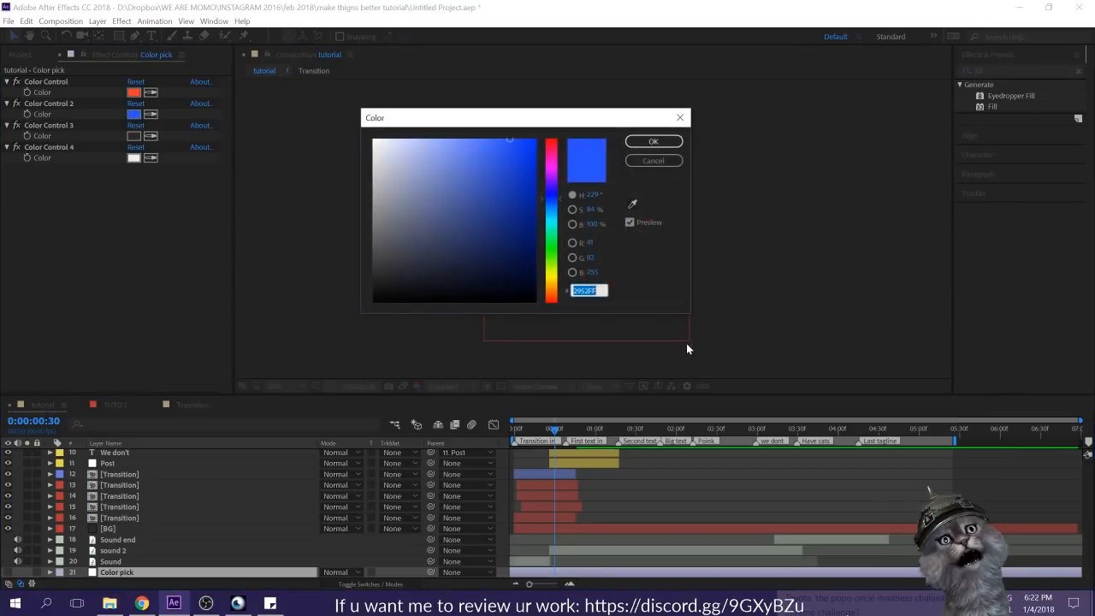
{"action": "left_click", "coordinate": [650, 143]}
{"action": "left_click", "coordinate": [119, 474]}
{"action": "left_click", "coordinate": [133, 115]}
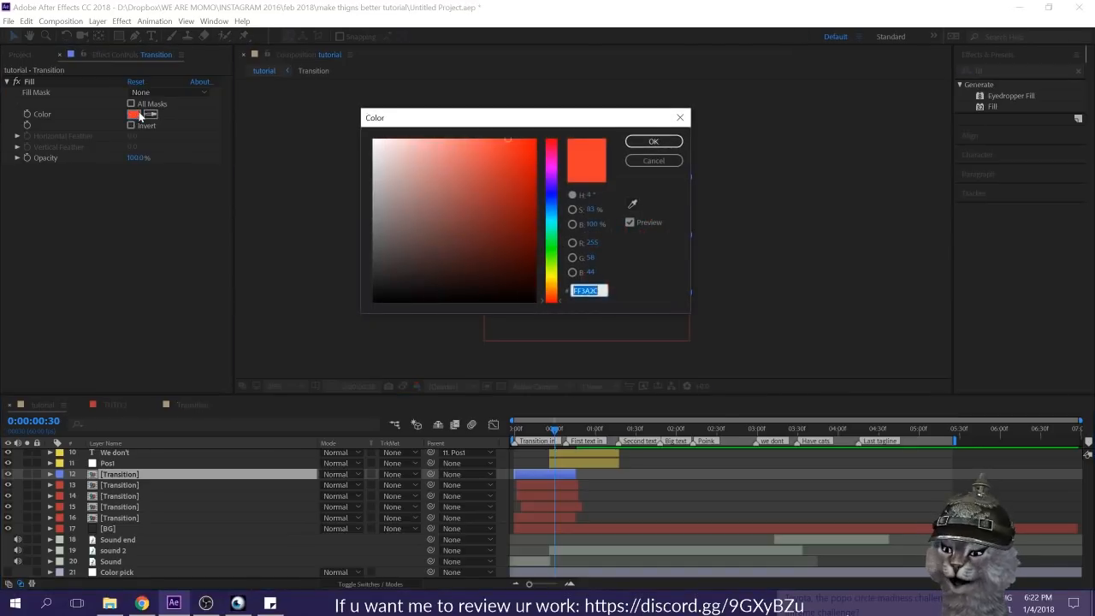
{"action": "type", "text": "2952FF"}
{"action": "left_click", "coordinate": [650, 141]}
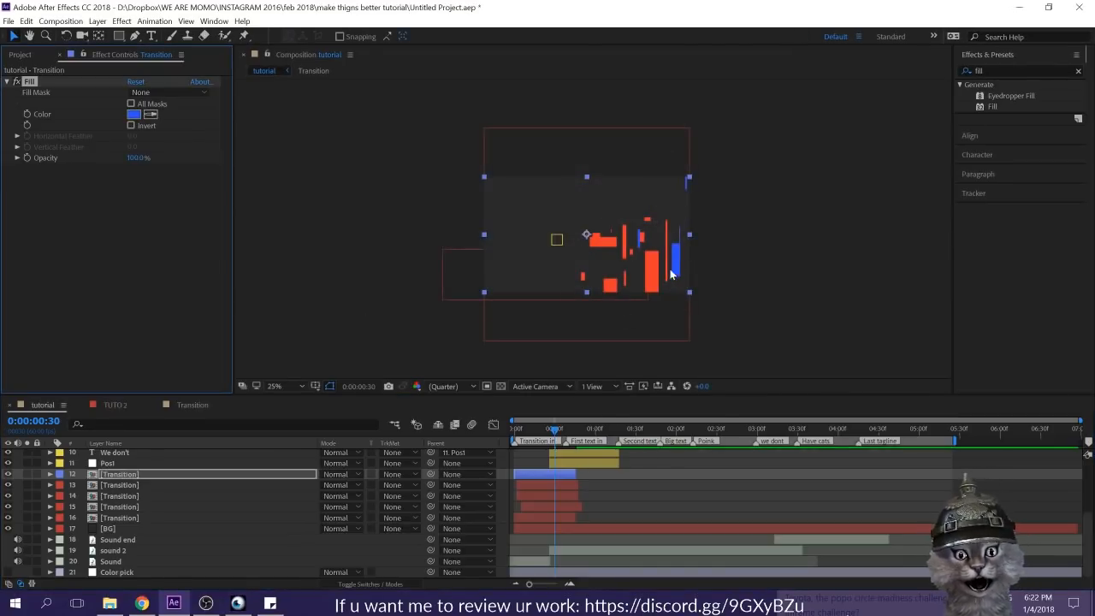
Step: At 0:00:00:18, shift the blue Transition layer slightly earlier and stretch it horizontally well past both sides of the frame
{"action": "left_click_drag", "start_coordinate": [554, 432], "coordinate": [538, 433]}
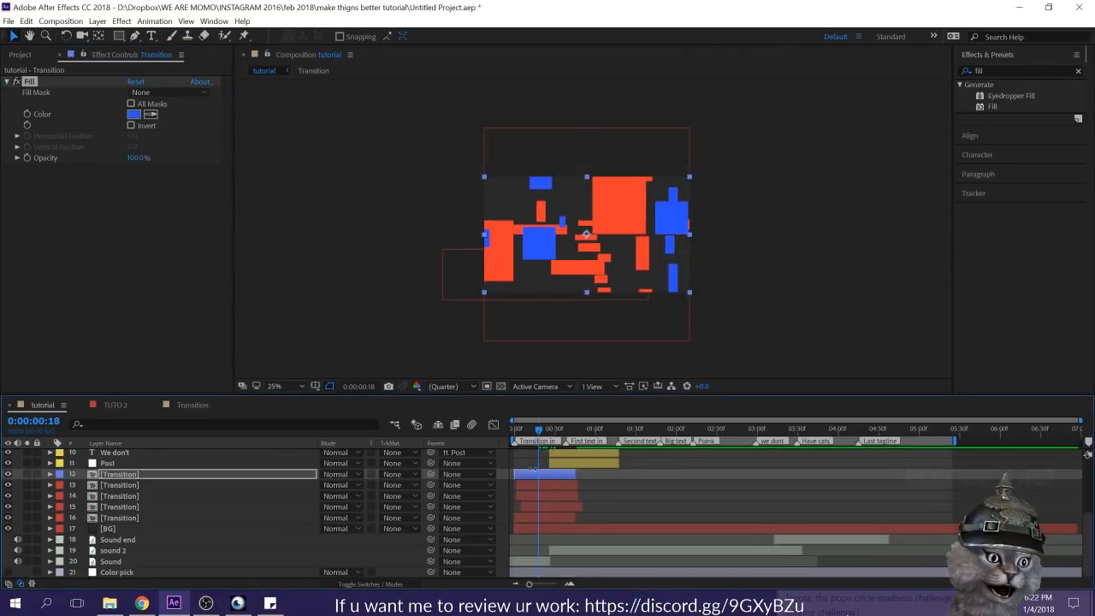
{"action": "left_click_drag", "start_coordinate": [541, 475], "coordinate": [534, 471]}
{"action": "left_click_drag", "start_coordinate": [690, 234], "coordinate": [859, 238]}
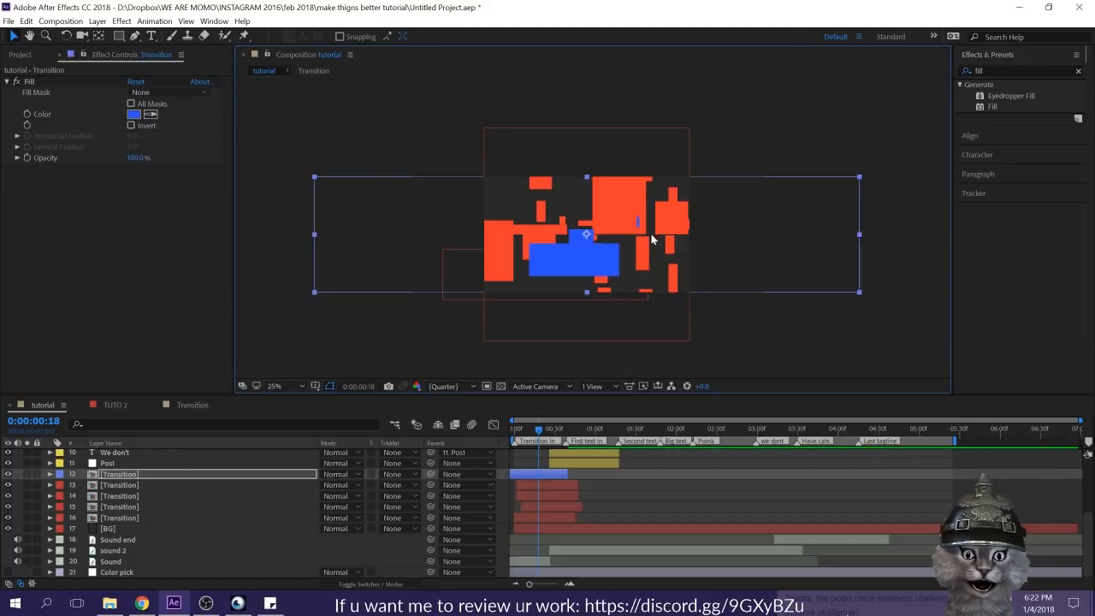
Step: Try stretching the blue Transition layer even wider, then undo that stretch
{"action": "key", "text": "slash"}
{"action": "scroll", "coordinate": [595, 318], "scroll_direction": "down", "scroll_amount": 3}
{"action": "scroll", "coordinate": [630, 251], "scroll_direction": "right", "scroll_amount": 2}
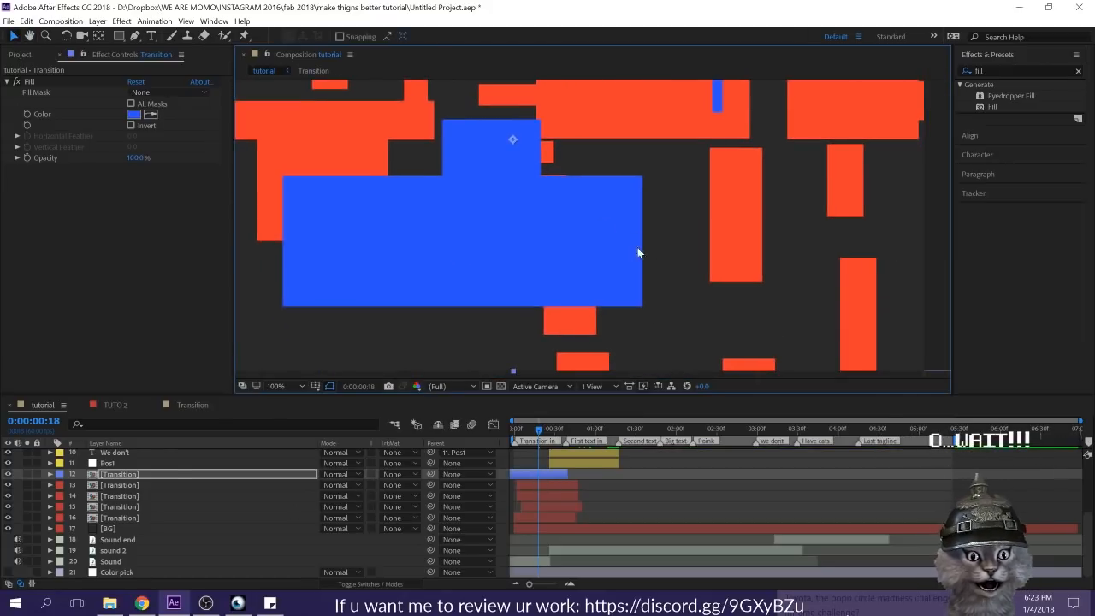
{"action": "scroll", "coordinate": [582, 261], "scroll_direction": "down", "scroll_amount": 3}
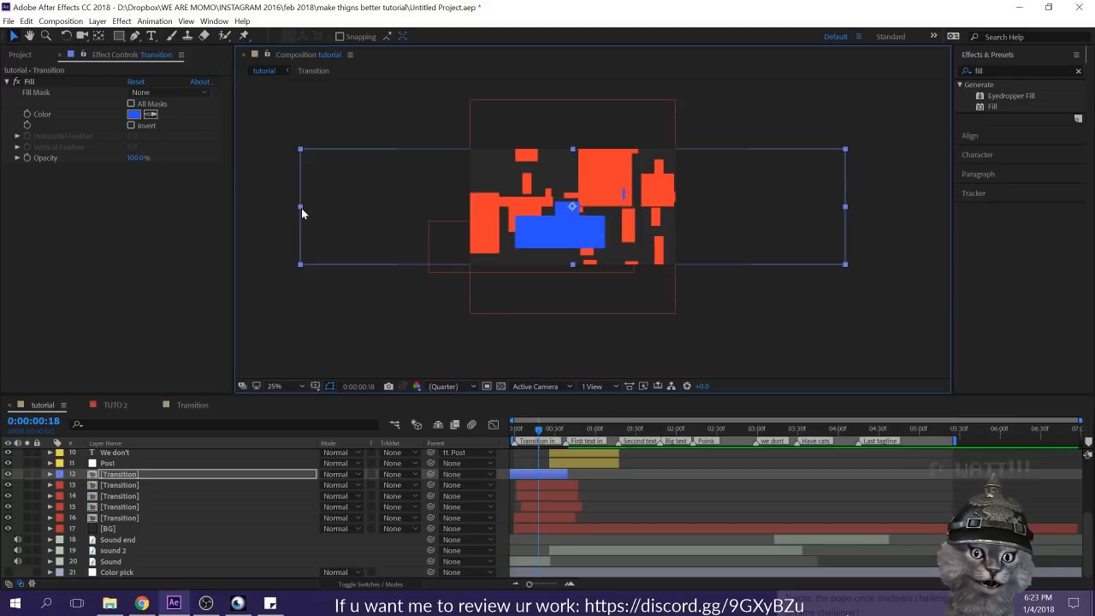
{"action": "left_click_drag", "start_coordinate": [301, 208], "coordinate": [23, 221]}
{"action": "key", "text": "ctrl+z"}
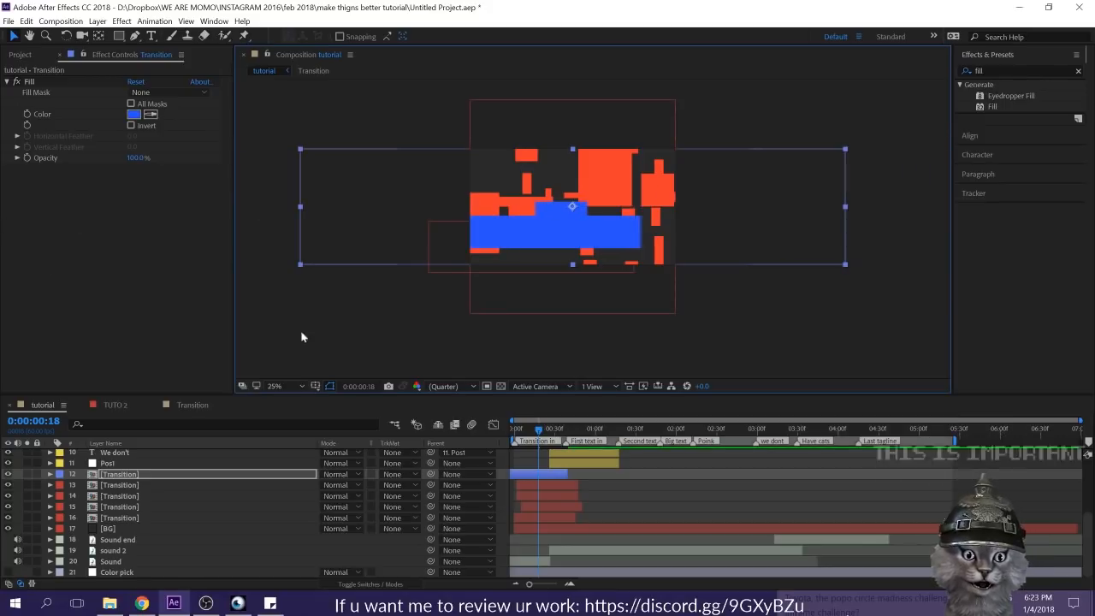
{"action": "scroll", "coordinate": [629, 263], "scroll_direction": "up", "scroll_amount": 2}
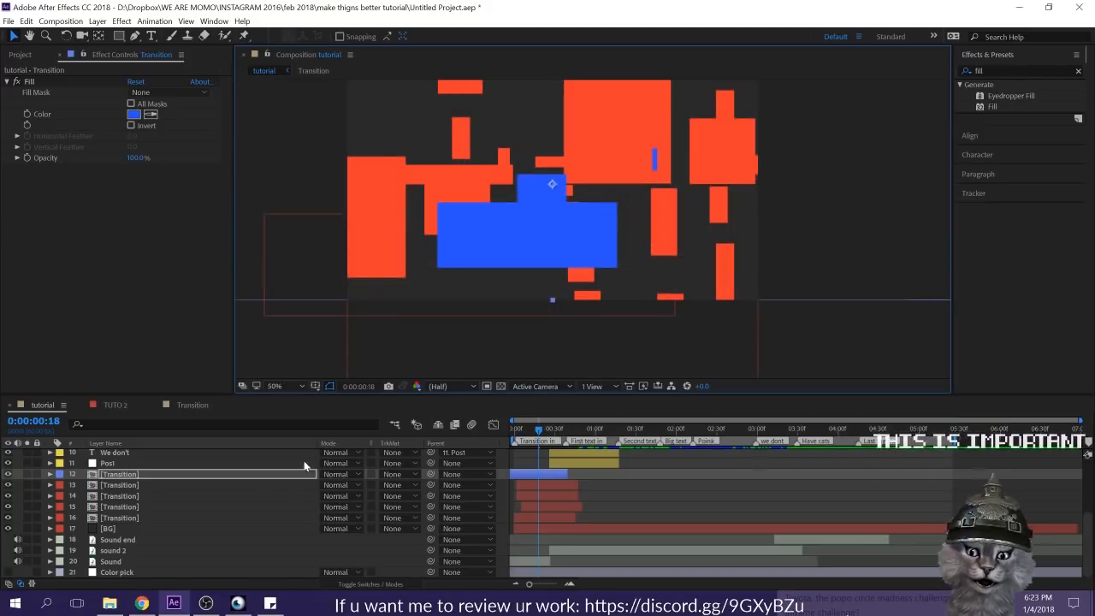
Step: Enable Collapse Transformations on the blue Transition layer and inspect its blocks, including those outside the frame
{"action": "key", "text": "F4"}
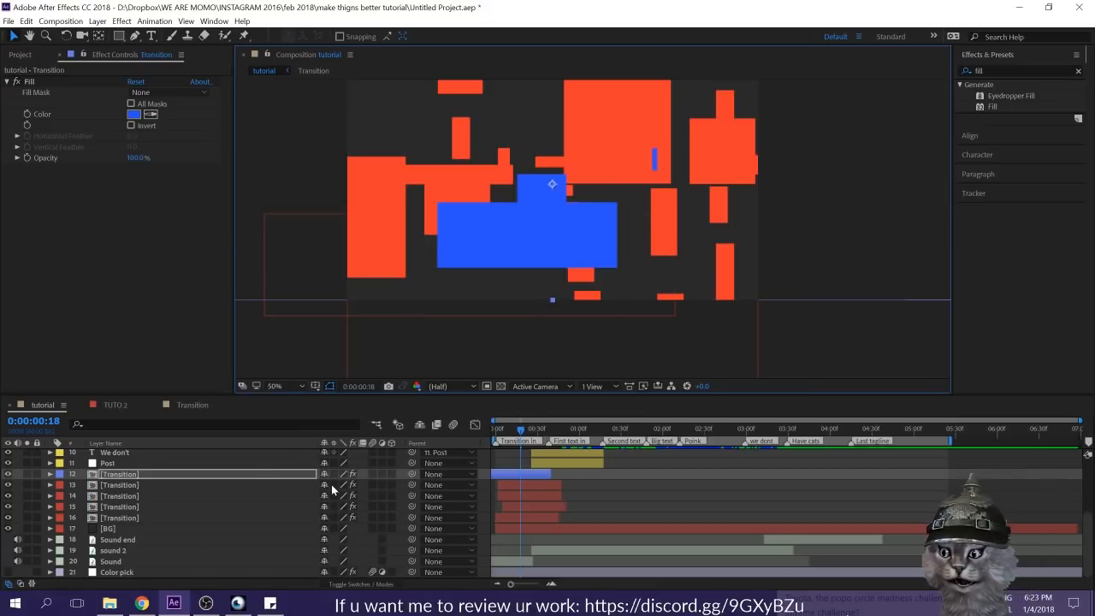
{"action": "left_click", "coordinate": [334, 474]}
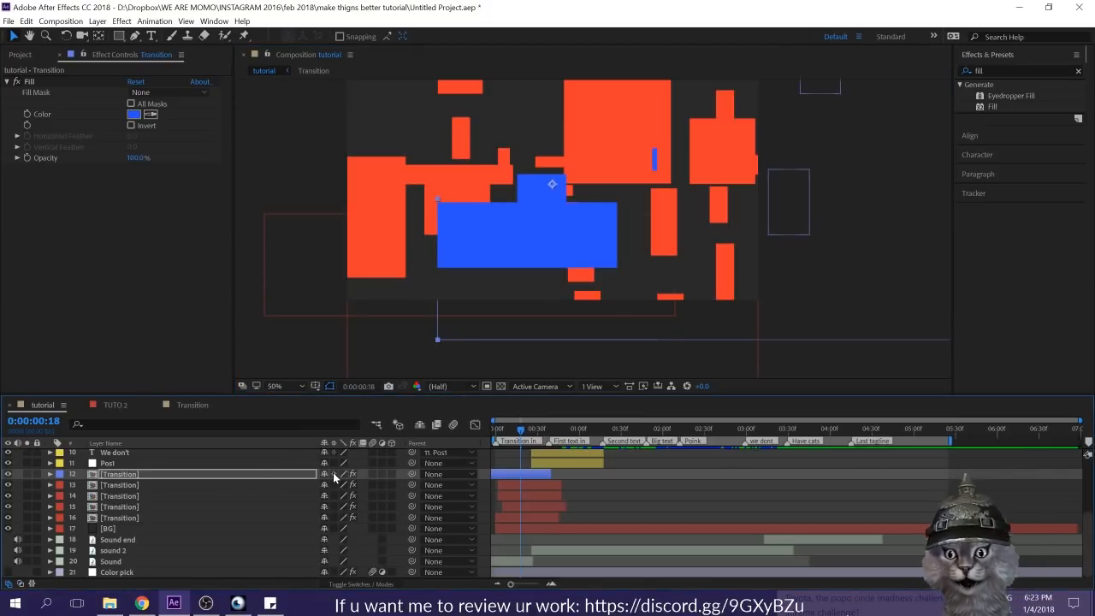
{"action": "scroll", "coordinate": [572, 293], "scroll_direction": "up", "scroll_amount": 4}
{"action": "scroll", "coordinate": [572, 293], "scroll_direction": "down", "scroll_amount": 4}
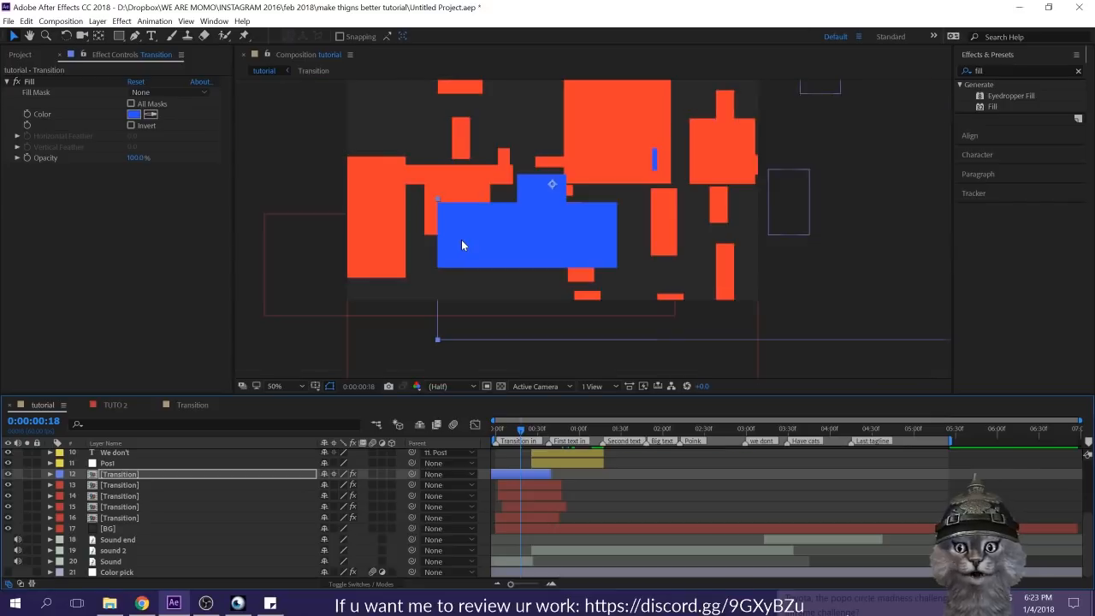
{"action": "scroll", "coordinate": [478, 226], "scroll_direction": "down", "scroll_amount": 2}
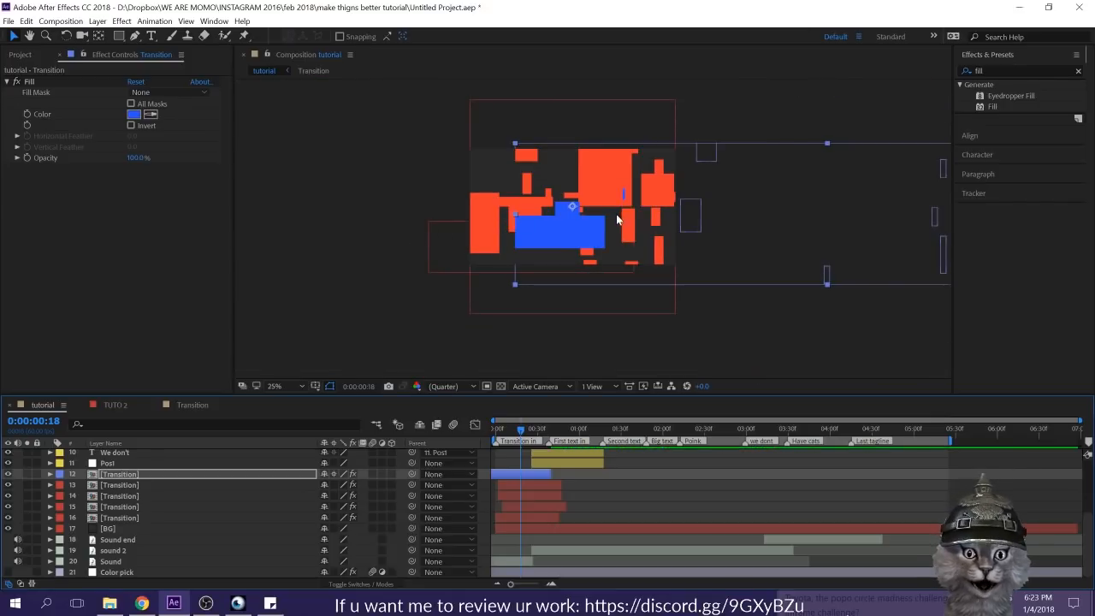
{"action": "scroll", "coordinate": [538, 248], "scroll_direction": "up", "scroll_amount": 2}
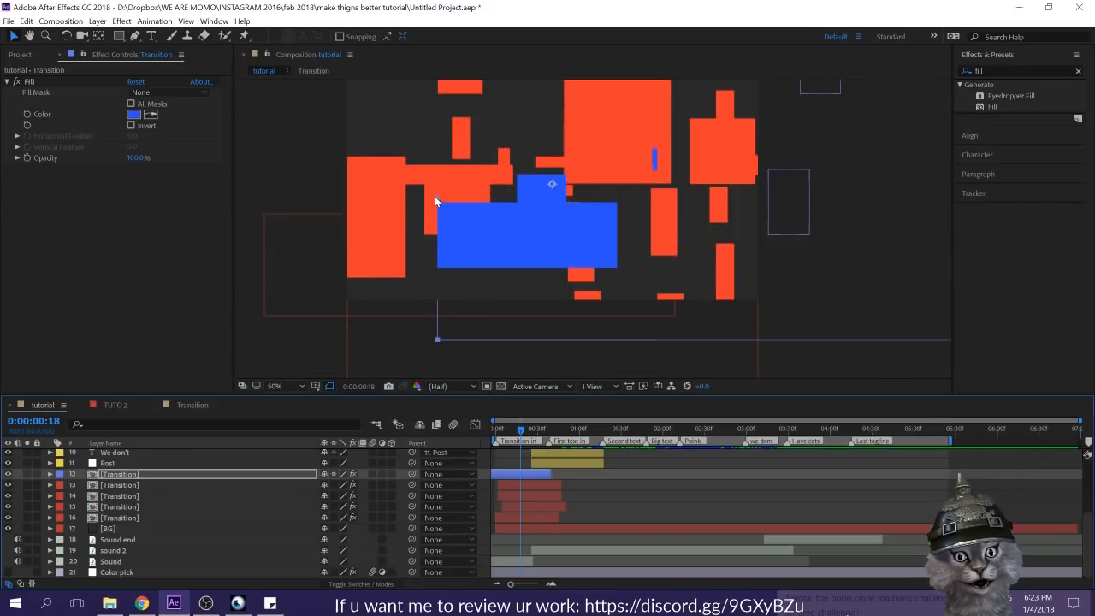
{"action": "left_click", "coordinate": [240, 214]}
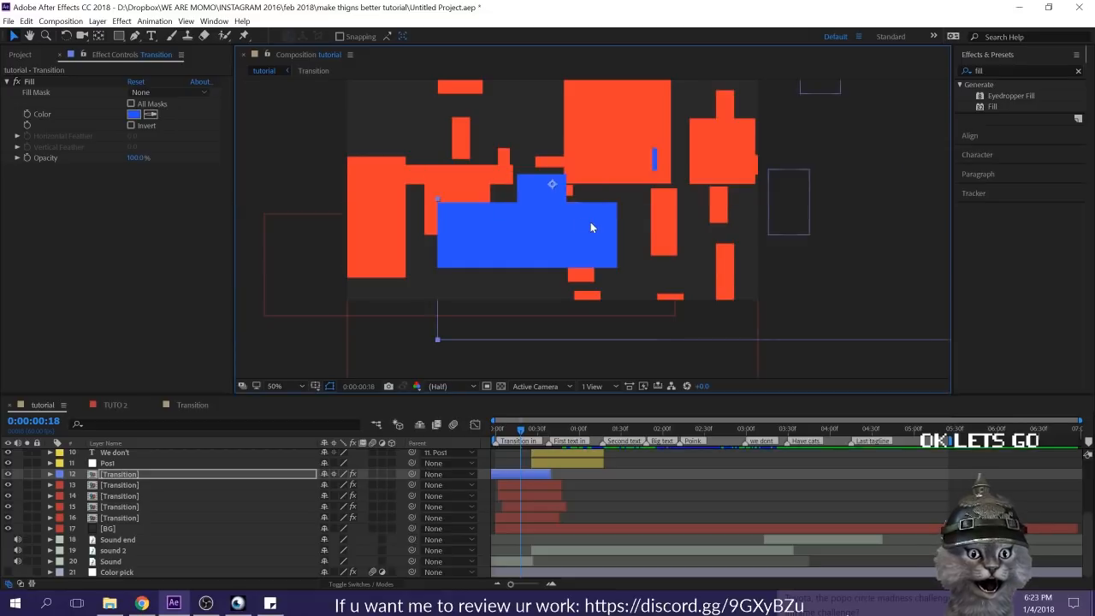
Step: Preview the stretched blue Transition layer with the red ones from the composition's start
{"action": "scroll", "coordinate": [622, 239], "scroll_direction": "down", "scroll_amount": 2}
{"action": "key", "text": "Home"}
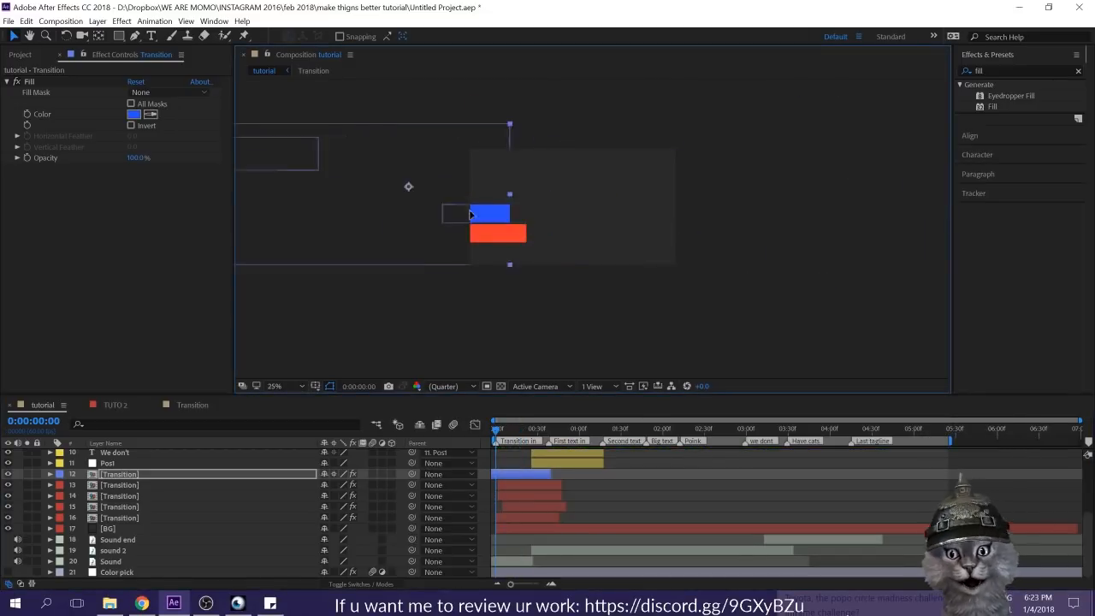
{"action": "scroll", "coordinate": [695, 195], "scroll_direction": "up", "scroll_amount": 1}
{"action": "scroll", "coordinate": [694, 195], "scroll_direction": "down", "scroll_amount": 1}
{"action": "key", "text": "space"}
Step: Duplicate the blue Transition layer, turn the copy so its stretched blocks run vertically, and preview from the composition's start
{"action": "right_click", "coordinate": [523, 474]}
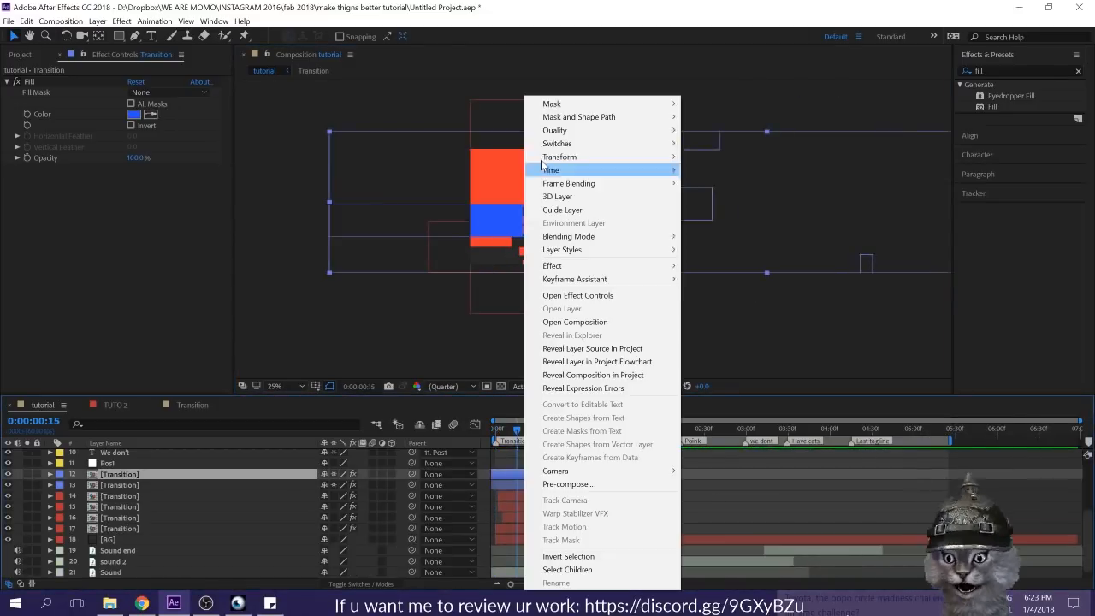
{"action": "mouse_move", "coordinate": [569, 157]}
{"action": "left_click", "coordinate": [723, 256]}
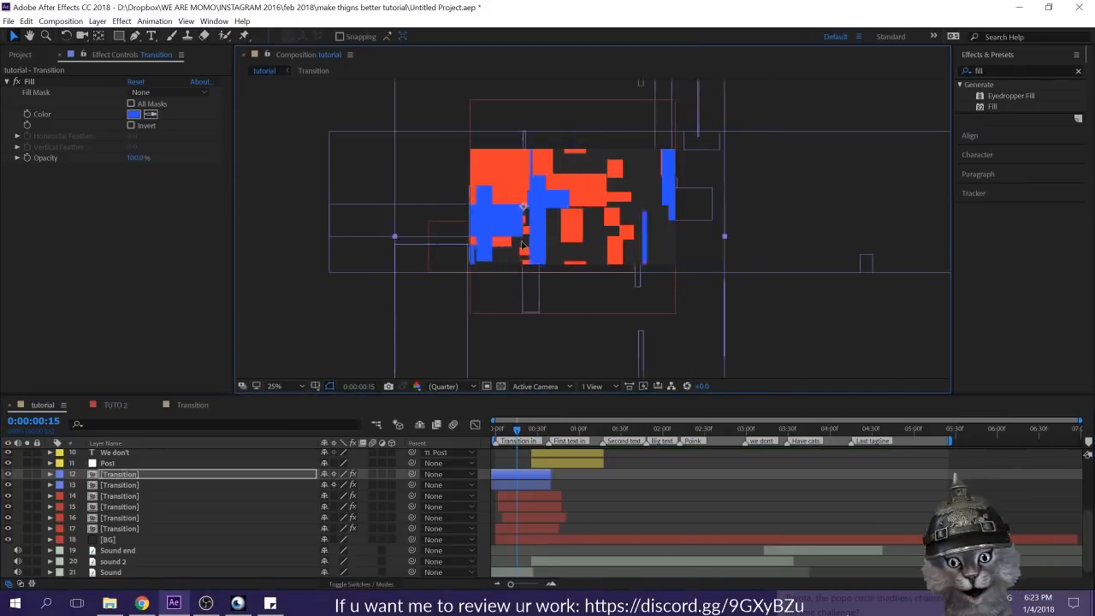
{"action": "left_click", "coordinate": [561, 472]}
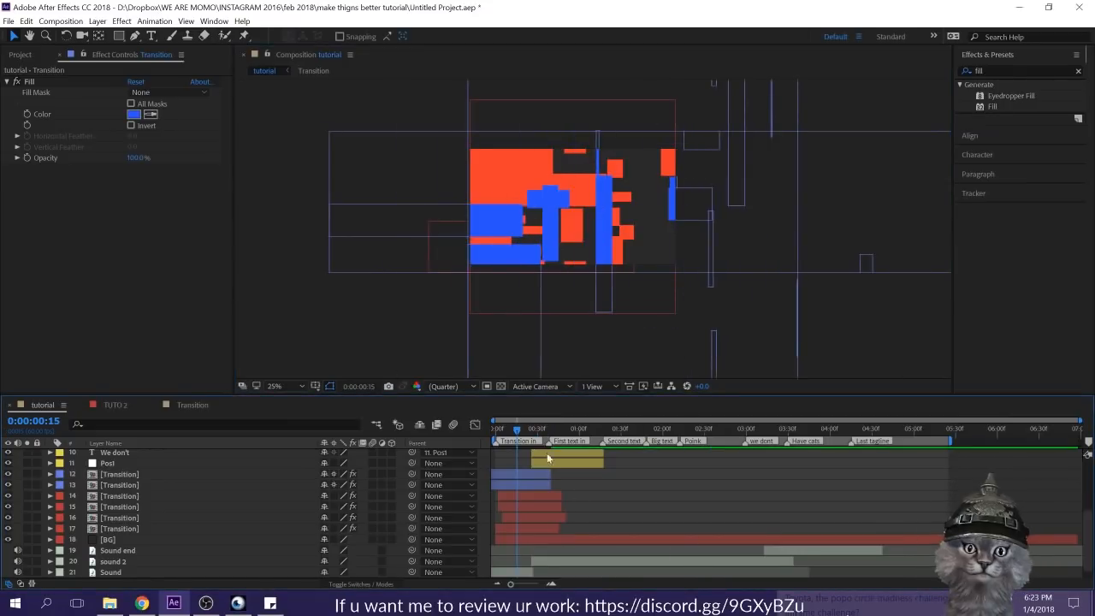
{"action": "key", "text": "Home"}
{"action": "key", "text": "space"}
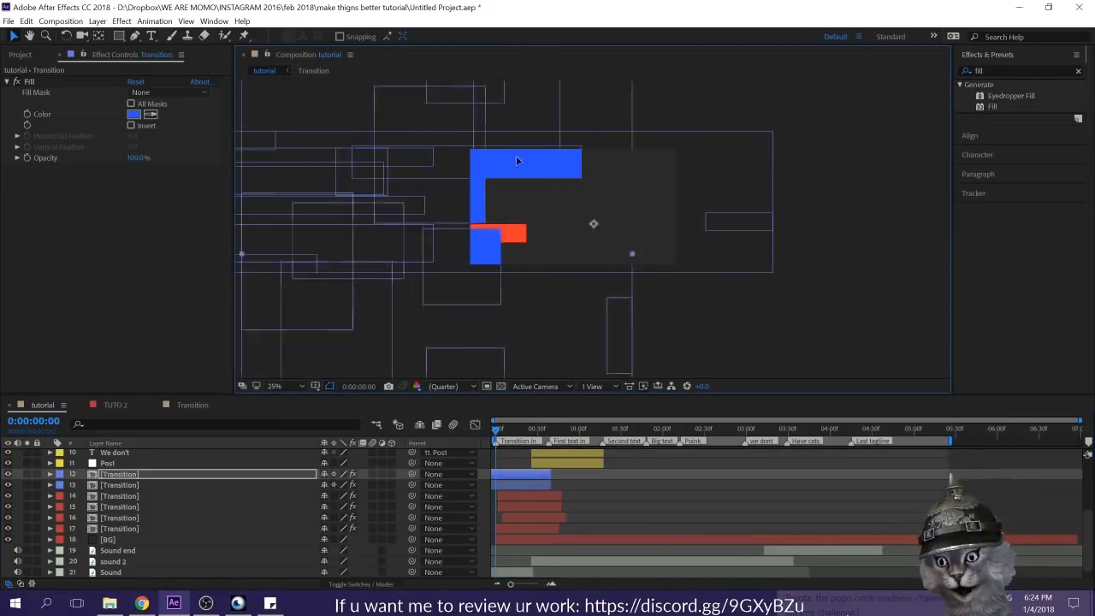
{"action": "key", "text": "space"}
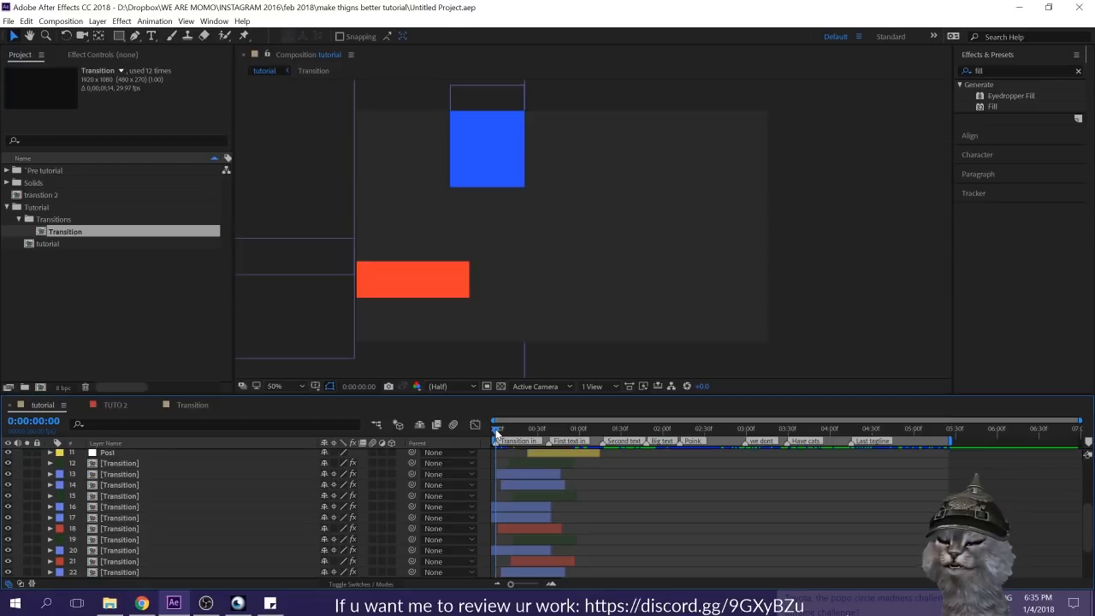
Step: Scrub to 0:00:00:33 and examine the timing and colors of the stacked Transition layers in the timeline
{"action": "left_click_drag", "start_coordinate": [502, 428], "coordinate": [541, 436]}
{"action": "scroll", "coordinate": [564, 468], "scroll_direction": "down", "scroll_amount": 3}
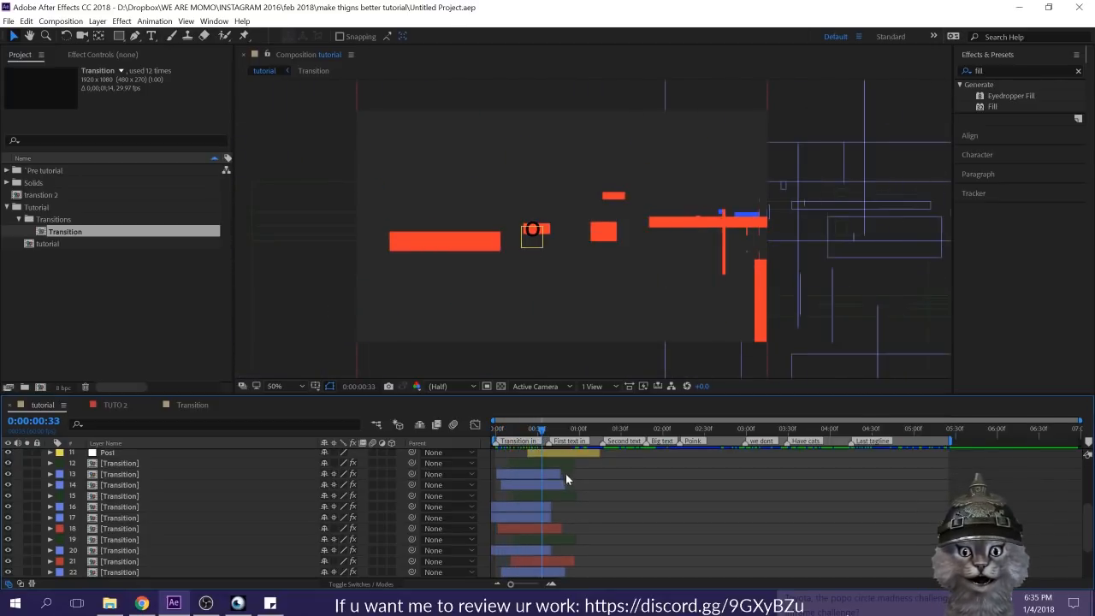
{"action": "left_click", "coordinate": [544, 516]}
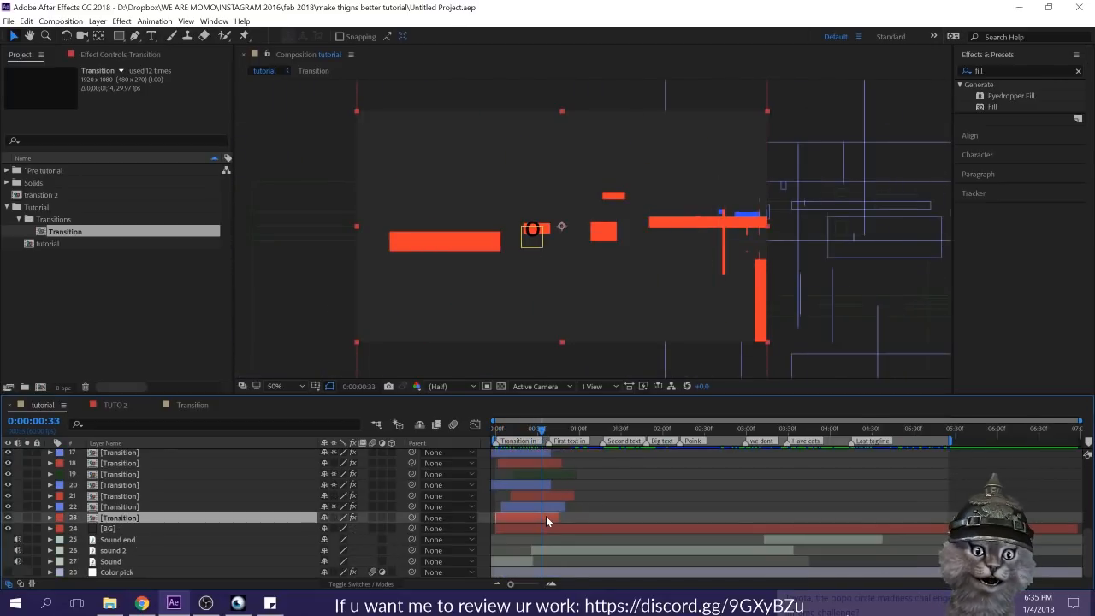
{"action": "scroll", "coordinate": [543, 516], "scroll_direction": "up", "scroll_amount": 2}
{"action": "left_click", "coordinate": [537, 527]}
{"action": "left_click", "coordinate": [540, 506]}
{"action": "left_click", "coordinate": [543, 475]}
{"action": "left_click", "coordinate": [634, 489]}
Step: Play the composition, and scrub through the handover from the Transition layers to the first text, ending at 0:00:00:52
{"action": "key", "text": "space"}
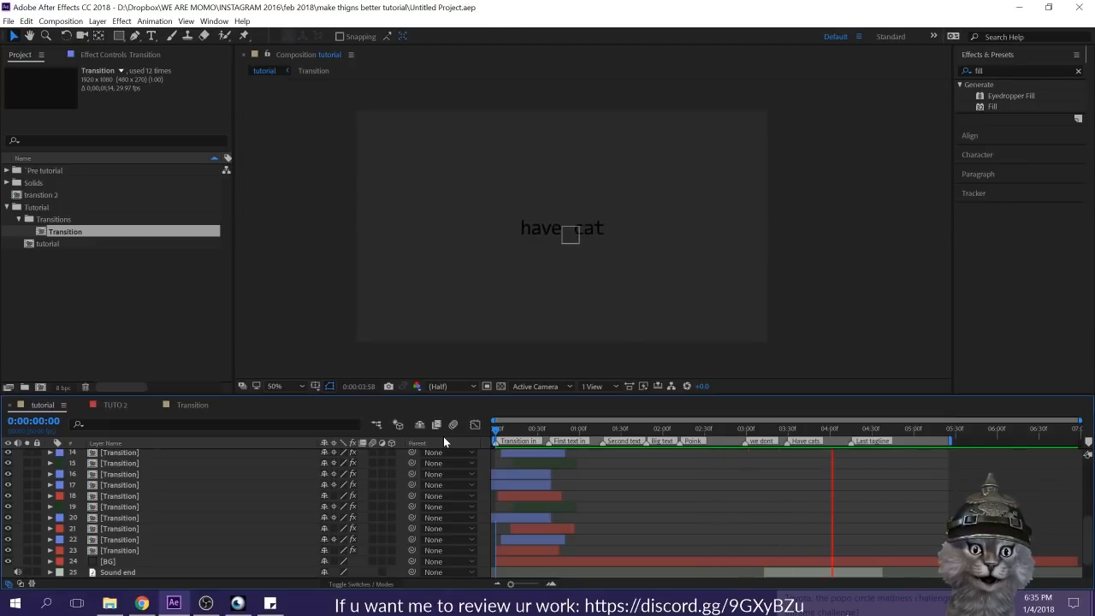
{"action": "key", "text": "space"}
{"action": "key", "text": "space"}
{"action": "left_click_drag", "start_coordinate": [586, 429], "coordinate": [557, 451]}
{"action": "scroll", "coordinate": [242, 525], "scroll_direction": "up", "scroll_amount": 3}
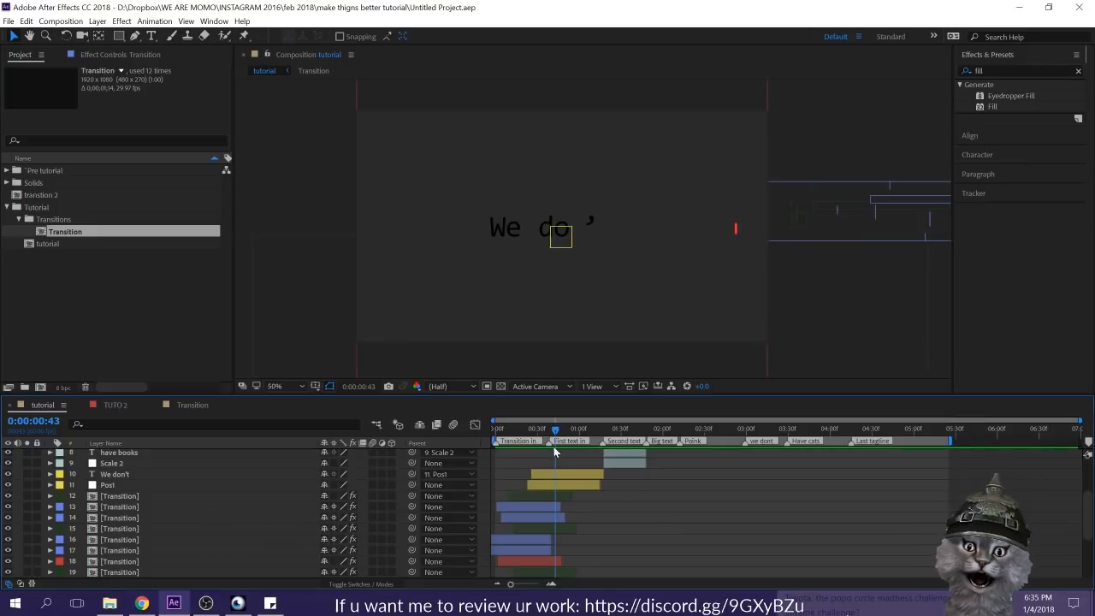
{"action": "mouse_move", "coordinate": [554, 431]}
{"action": "left_mouse_down"}
{"action": "mouse_move", "coordinate": [501, 429]}
{"action": "mouse_move", "coordinate": [541, 441]}
{"action": "left_mouse_up"}
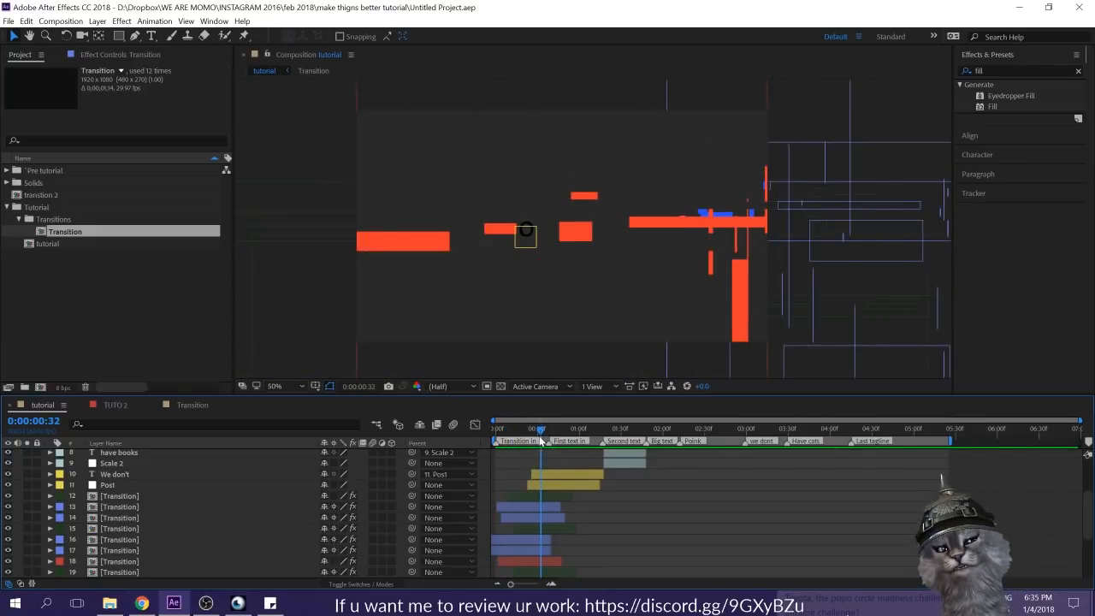
{"action": "left_click_drag", "start_coordinate": [540, 440], "coordinate": [568, 434]}
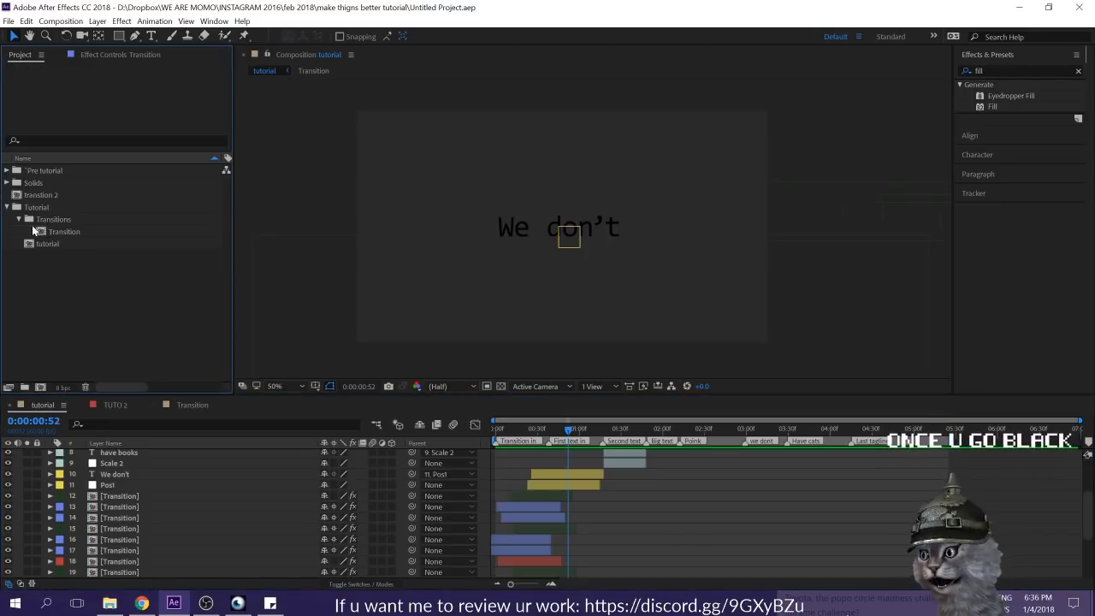
Step: Create a 1920 x 1080 composition named Transition 2 in the Transitions folder, with the HDTV 1080 29.97 preset
{"action": "left_click", "coordinate": [78, 334]}
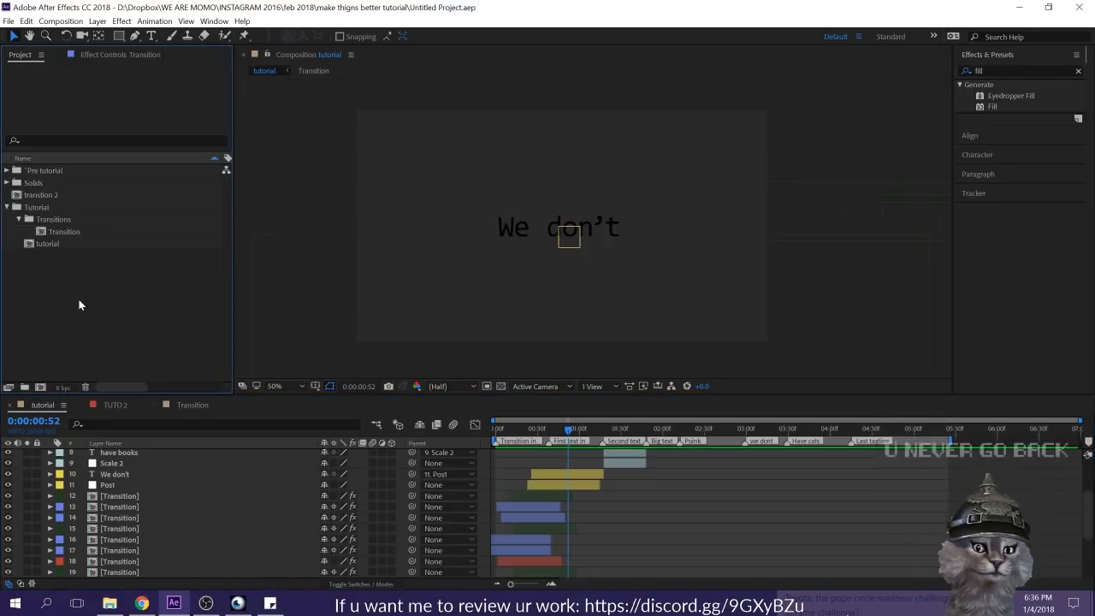
{"action": "left_click", "coordinate": [69, 222]}
{"action": "key", "text": "ctrl+n"}
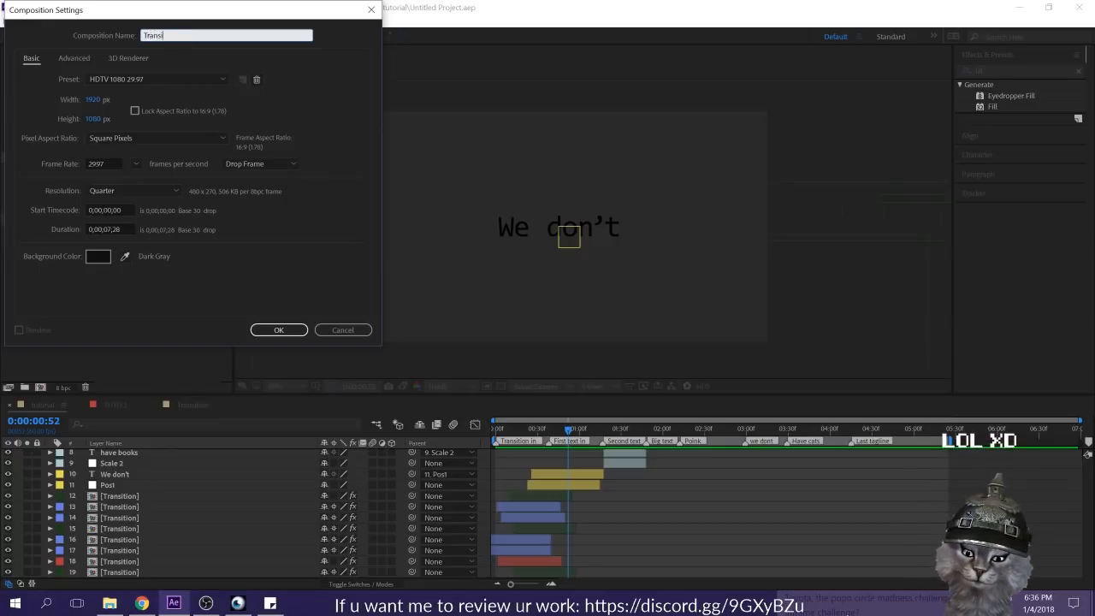
{"action": "key", "text": "Return"}
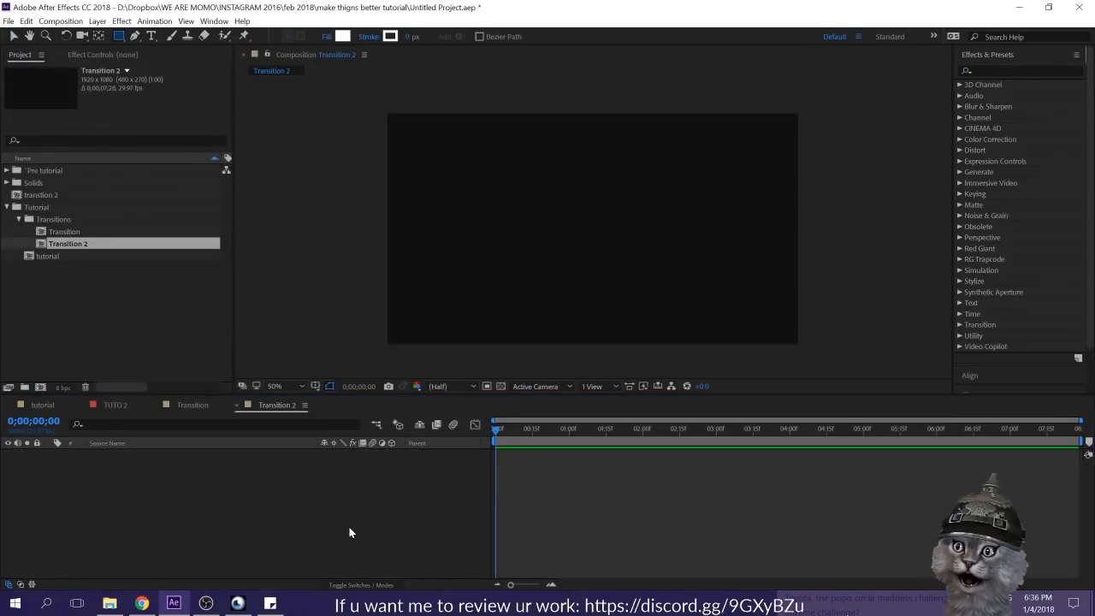
Step: Draw a white rectangle bar spanning the frame's upper edge and move its anchor point to the bar's right end
{"action": "left_click_drag", "start_coordinate": [367, 112], "coordinate": [803, 145]}
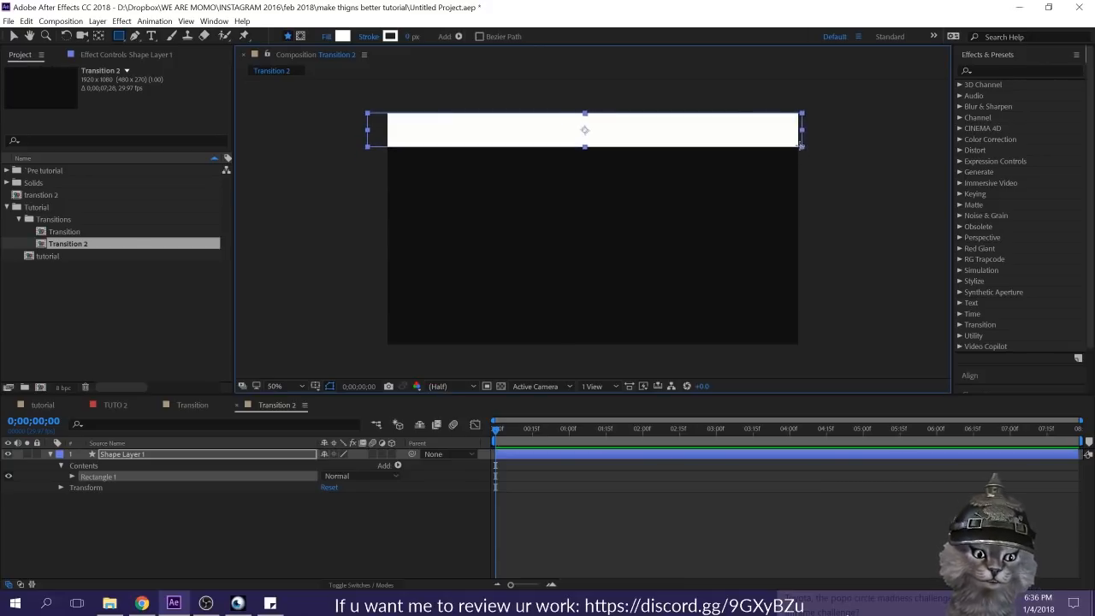
{"action": "key", "text": "y"}
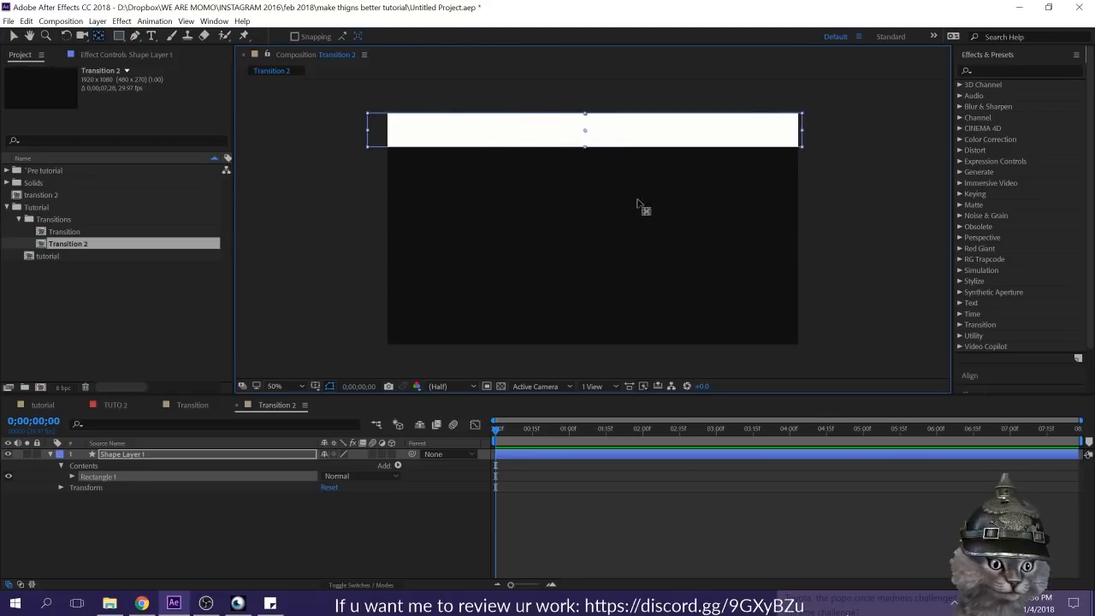
{"action": "left_click", "coordinate": [655, 514]}
{"action": "left_click", "coordinate": [630, 454]}
{"action": "left_click_drag", "start_coordinate": [587, 133], "coordinate": [804, 130]}
{"action": "left_click", "coordinate": [498, 538]}
{"action": "left_click", "coordinate": [533, 454]}
Step: Keyframe the bar's horizontal scale from 100% at 0:00:00:00 to 0% at 0:00:00:20
{"action": "key", "text": "s"}
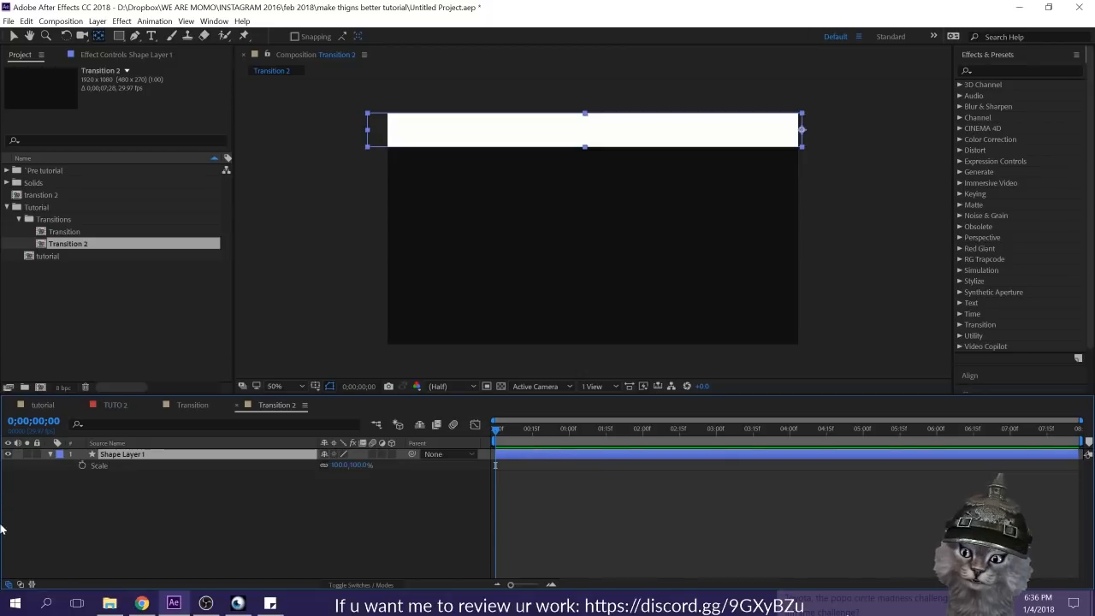
{"action": "left_click", "coordinate": [81, 466]}
{"action": "key", "text": "shift+Page_Down"}
{"action": "key", "text": "shift+Page_Down"}
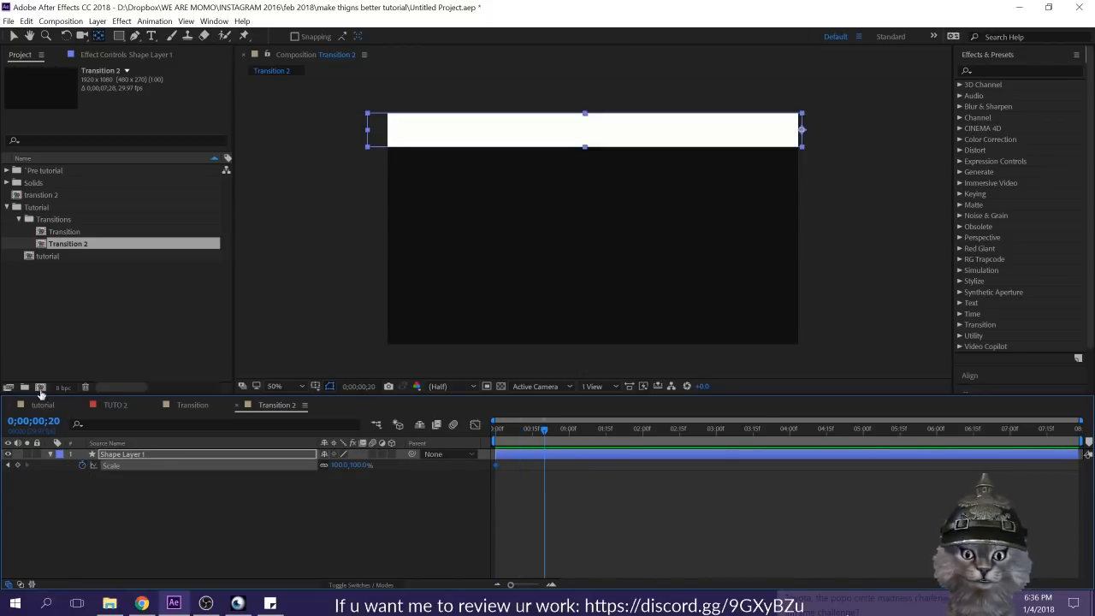
{"action": "left_click", "coordinate": [331, 471]}
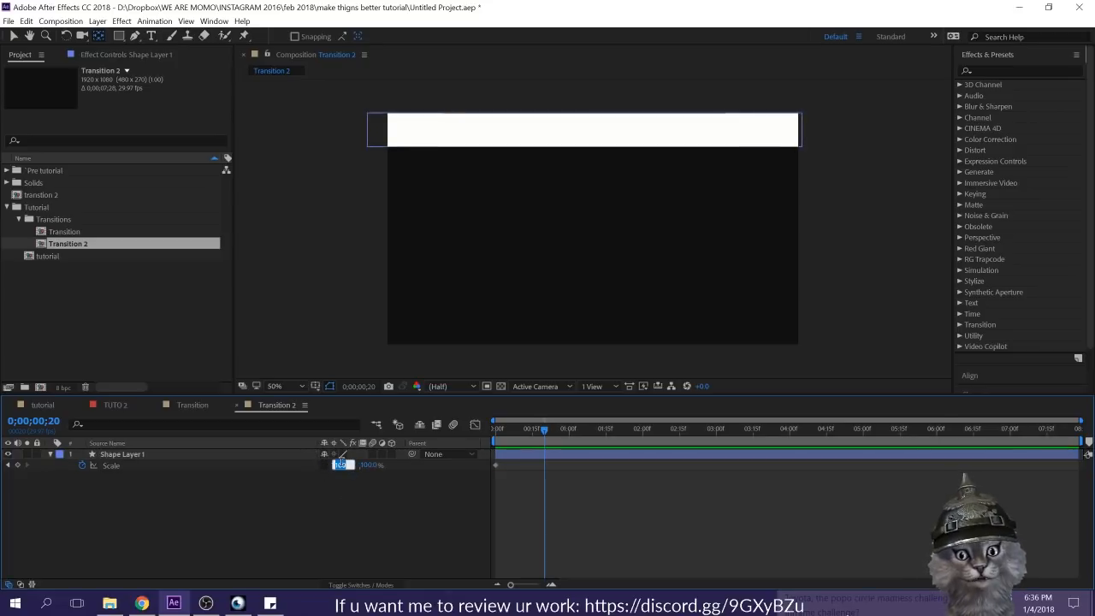
{"action": "type", "text": "0"}
{"action": "key", "text": "Return"}
Step: Ease both scale keyframes, raising the first keyframe's outgoing influence to 100% in the speed graph, and preview the motion
{"action": "left_click_drag", "start_coordinate": [570, 489], "coordinate": [430, 450]}
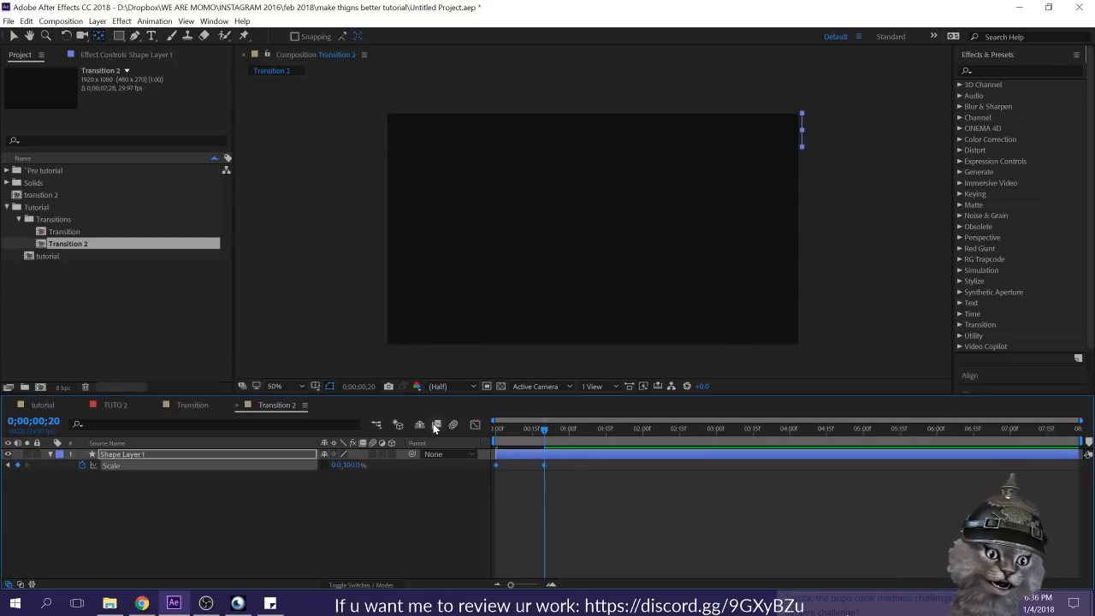
{"action": "left_click", "coordinate": [475, 425]}
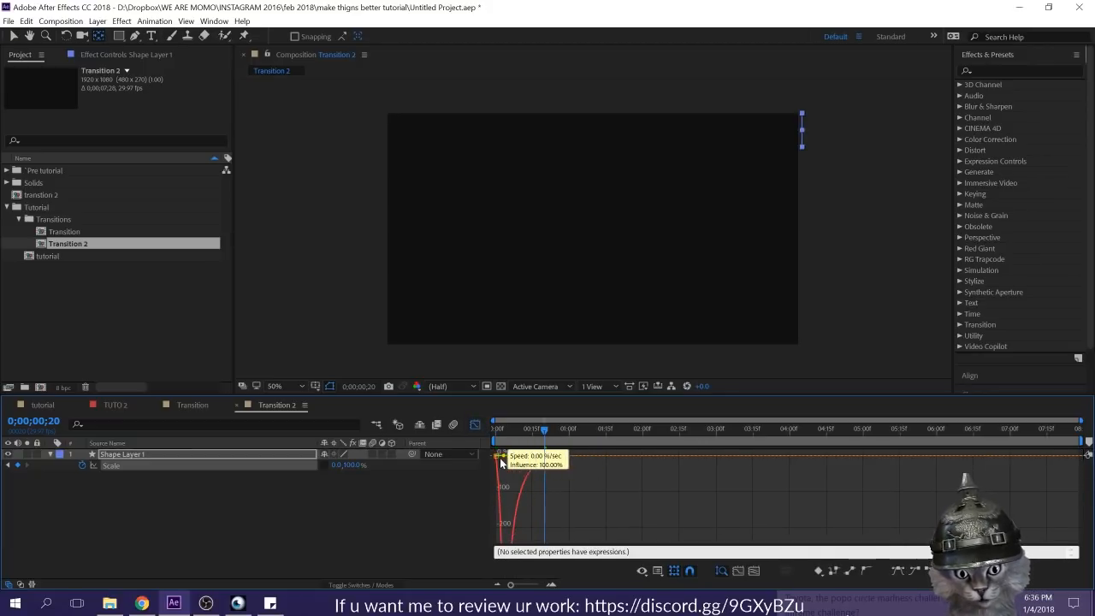
{"action": "left_click", "coordinate": [475, 424]}
{"action": "key", "text": "space"}
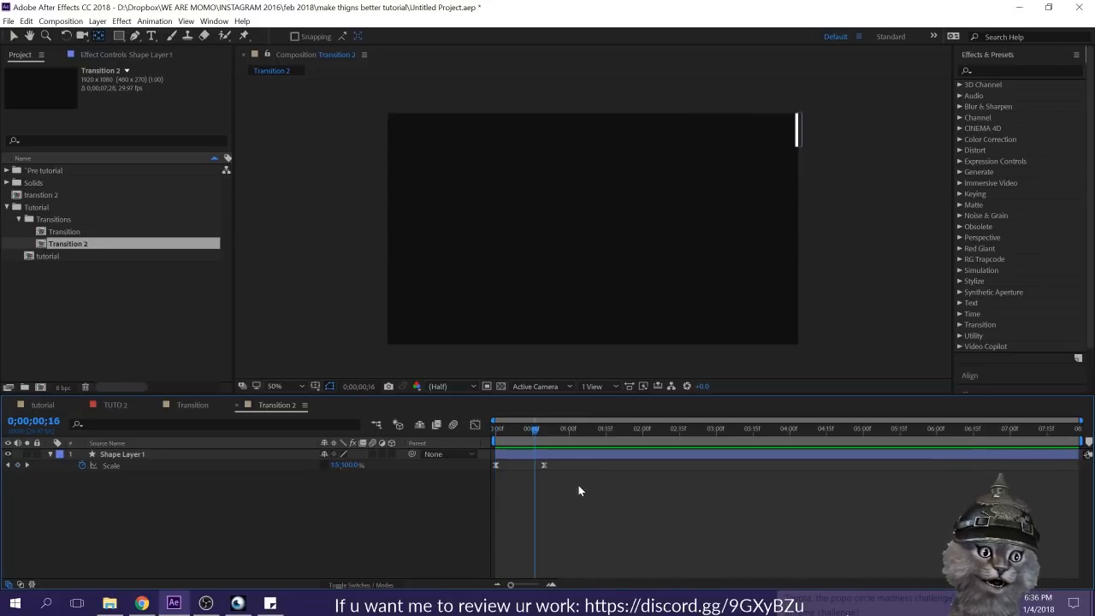
{"action": "key", "text": "space"}
{"action": "key", "text": "space"}
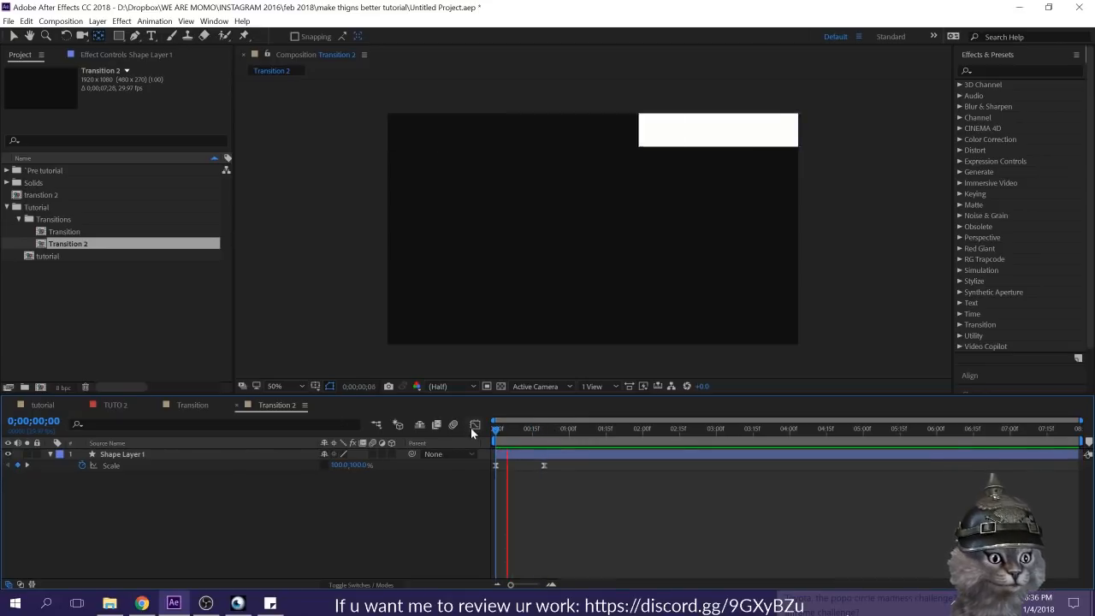
Step: Move the bar's ending scale keyframe earlier to about frame 15 and preview the faster animation
{"action": "key", "text": "space"}
{"action": "left_click_drag", "start_coordinate": [544, 465], "coordinate": [453, 436]}
{"action": "key", "text": "space"}
{"action": "key", "text": "space"}
{"action": "left_click", "coordinate": [646, 510]}
Step: Duplicate the animated bar twice and stack the copies directly beneath the original in the frame
{"action": "left_click", "coordinate": [531, 454]}
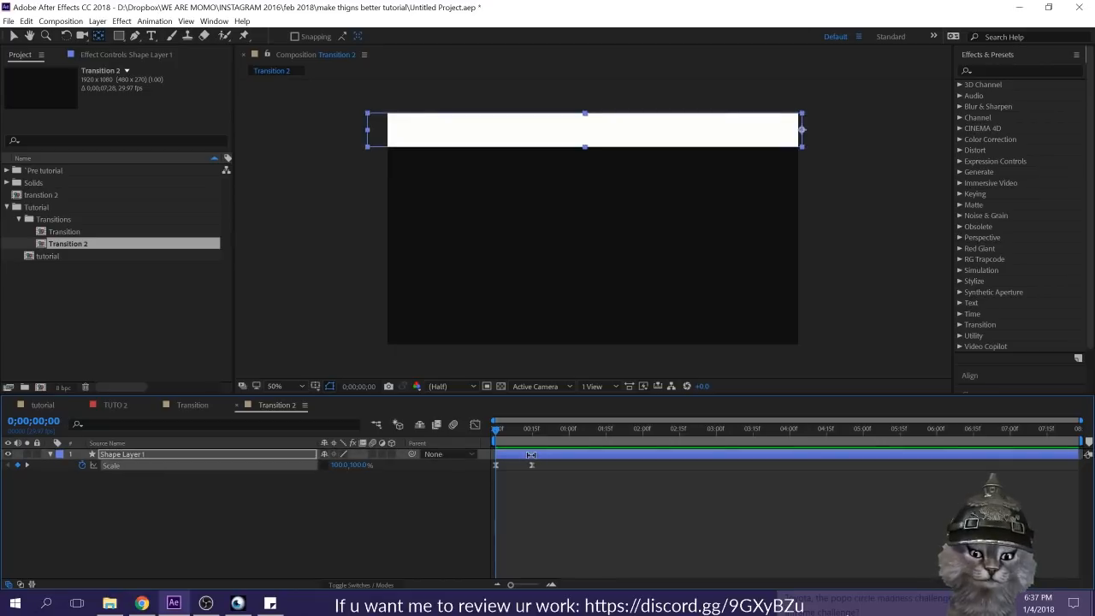
{"action": "key", "text": "v"}
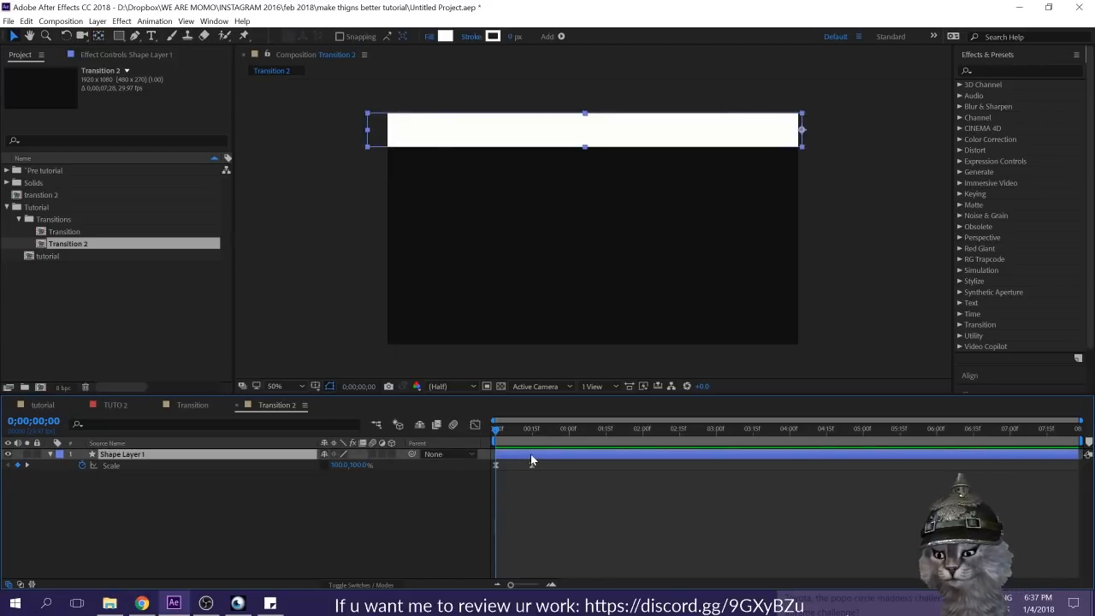
{"action": "key", "text": "ctrl+d"}
{"action": "key", "text": "space"}
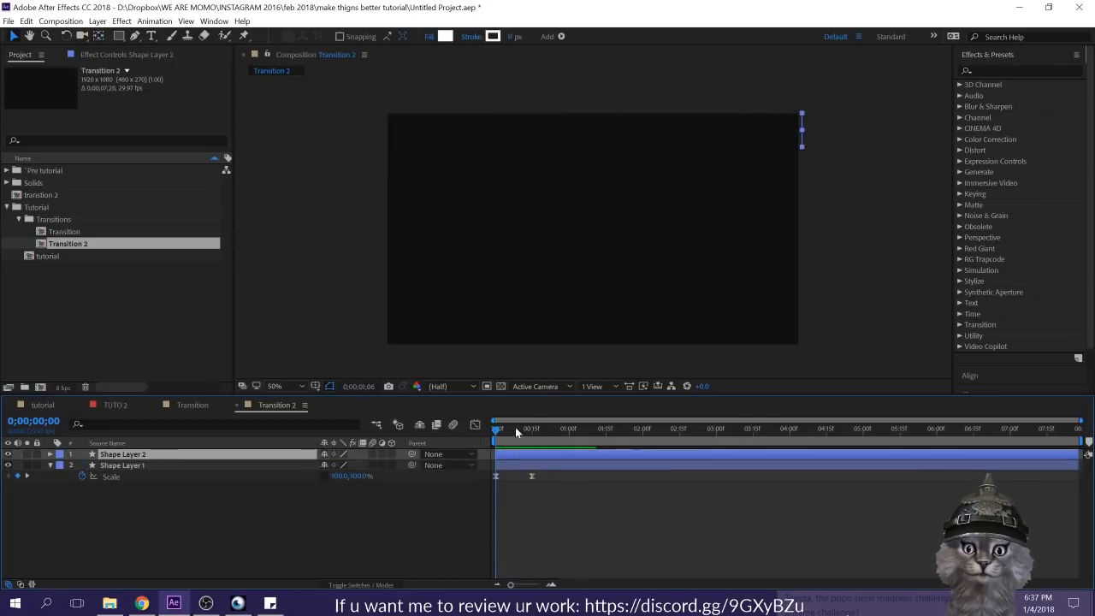
{"action": "key", "text": "space"}
{"action": "left_click_drag", "start_coordinate": [638, 134], "coordinate": [640, 160]}
{"action": "left_click", "coordinate": [601, 519]}
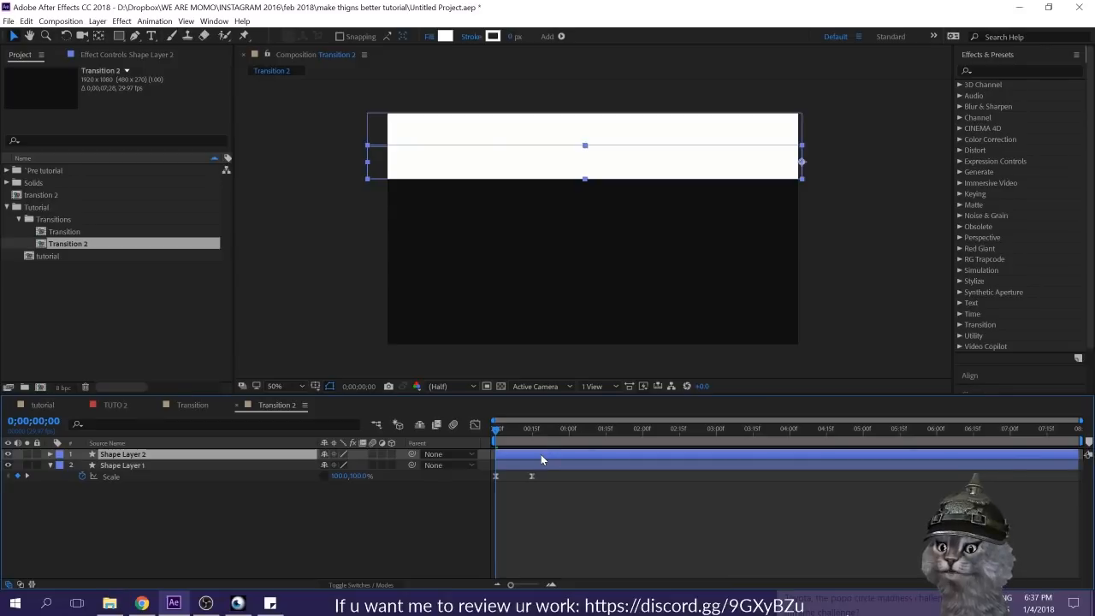
{"action": "key", "text": "ctrl+d"}
{"action": "left_click_drag", "start_coordinate": [601, 170], "coordinate": [606, 200]}
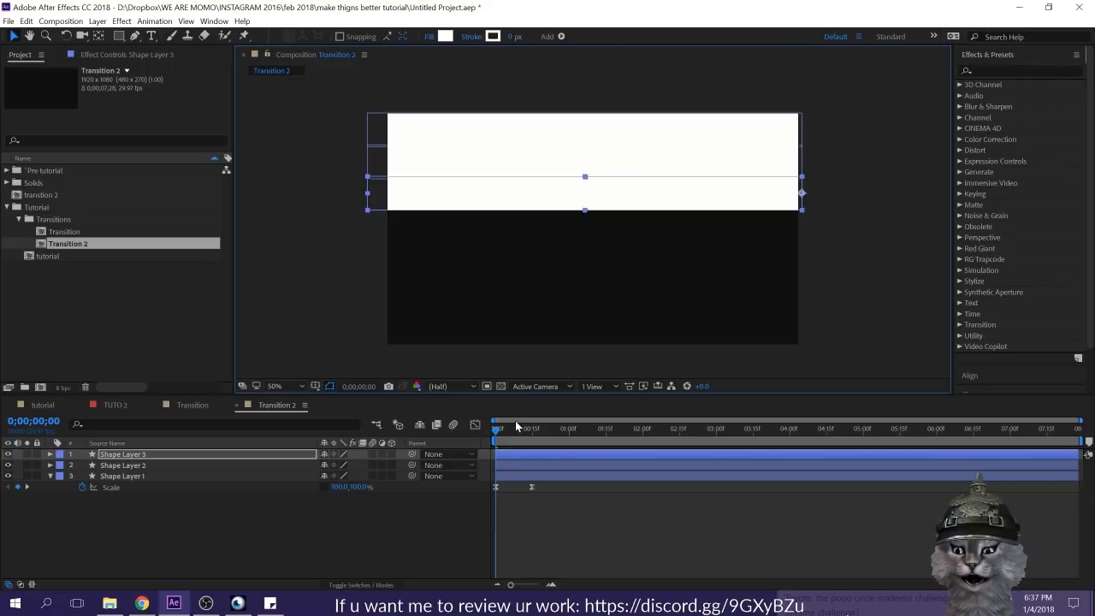
Step: Duplicate all three bars, bring the copies to the front of the layer stack, and place them directly below the originals
{"action": "key", "text": "ctrl+a"}
{"action": "key", "text": "ctrl+d"}
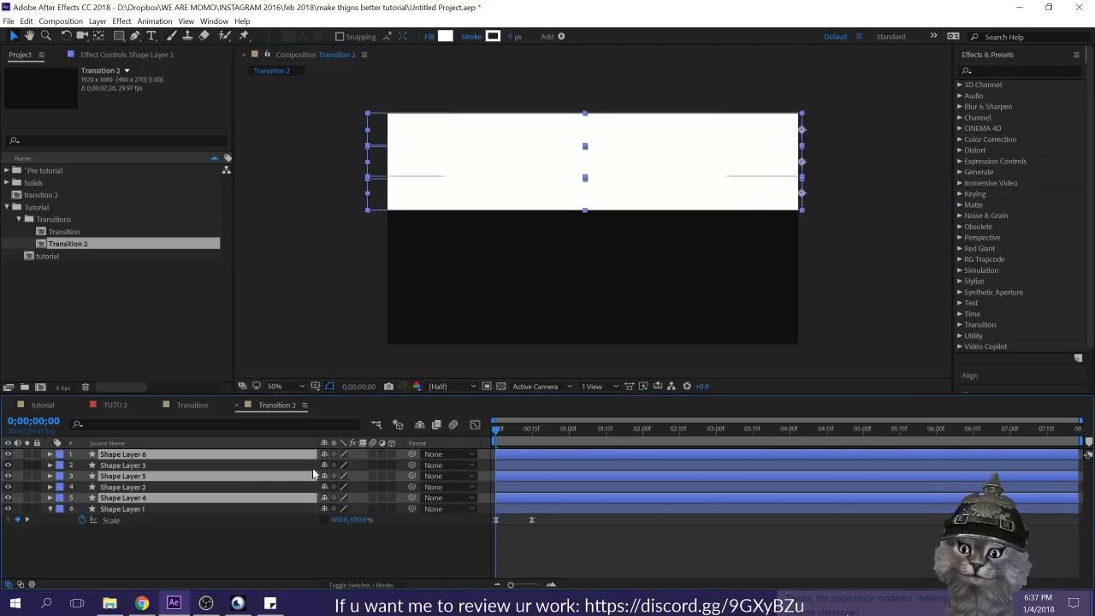
{"action": "key", "text": "ctrl+shift+bracketright"}
{"action": "left_click_drag", "start_coordinate": [638, 168], "coordinate": [643, 279]}
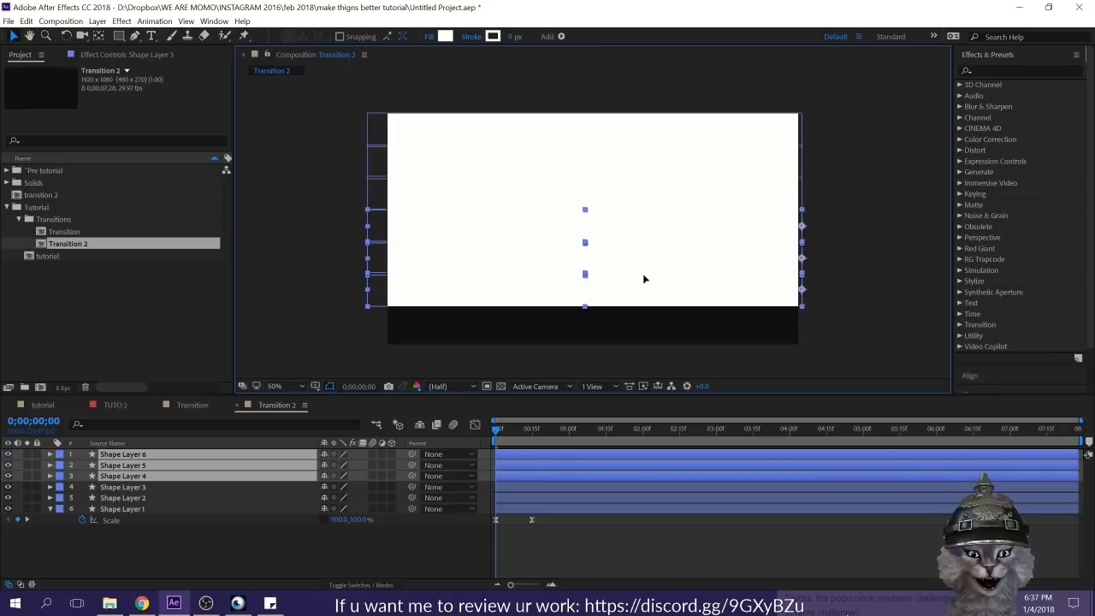
Step: Duplicate the lowest bar and move the copy down to fill the gap at the frame's lower edge
{"action": "left_click", "coordinate": [547, 531]}
{"action": "left_click", "coordinate": [537, 455]}
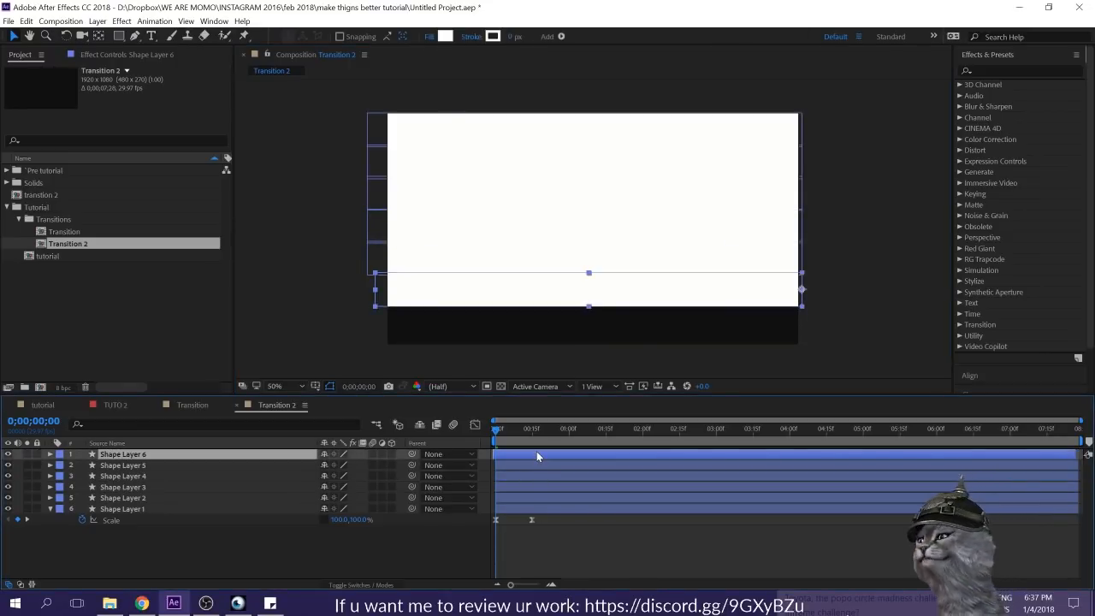
{"action": "key", "text": "ctrl+d"}
{"action": "left_click_drag", "start_coordinate": [674, 286], "coordinate": [679, 324]}
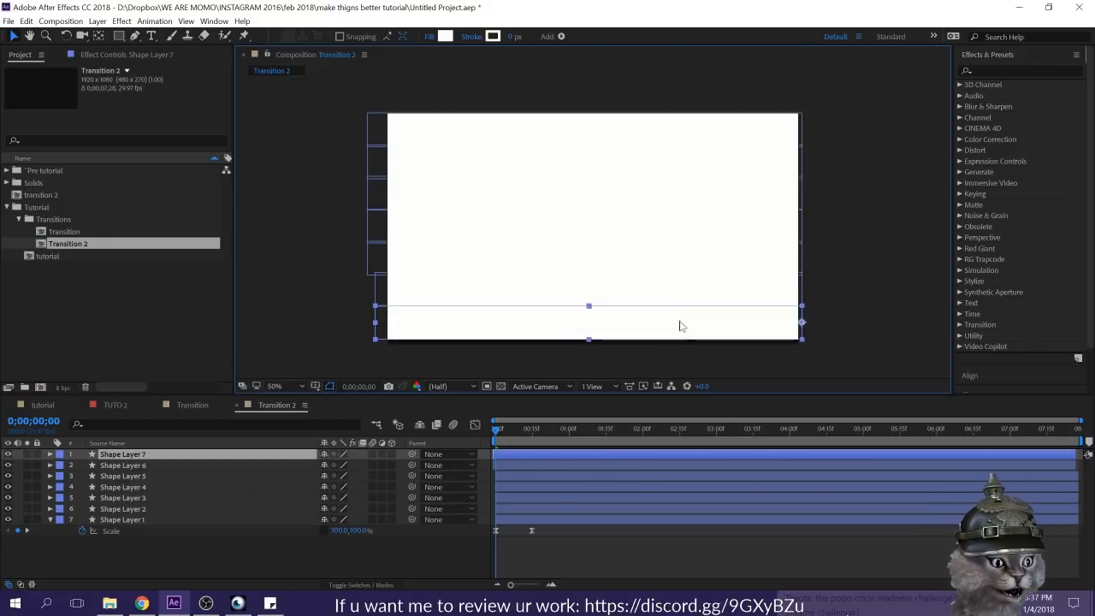
Step: Align the lowest bar's scale animation to start at 0:00:00:00 and stretch its height to 158.2%, past the frame's lower edge
{"action": "key", "text": "s"}
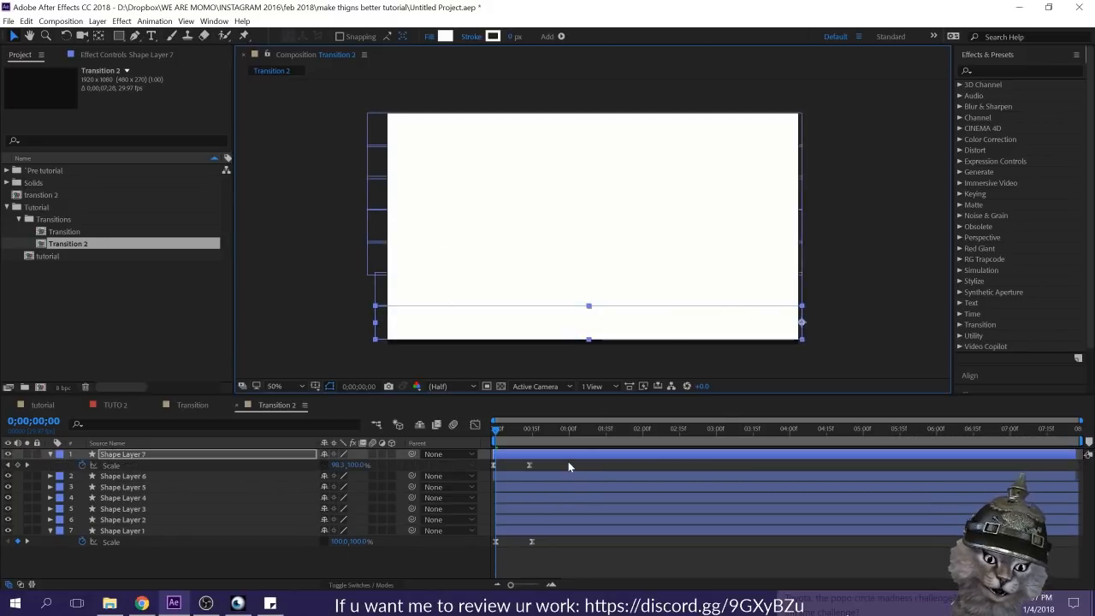
{"action": "key", "text": "alt+Page_Down"}
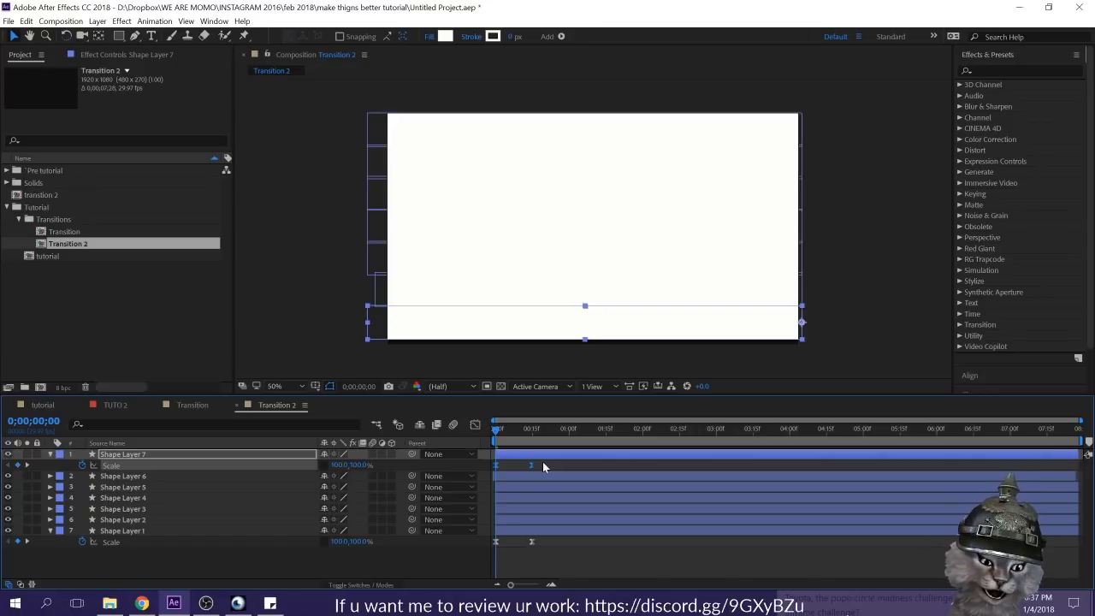
{"action": "left_click_drag", "start_coordinate": [587, 344], "coordinate": [601, 335]}
{"action": "left_click", "coordinate": [561, 467]}
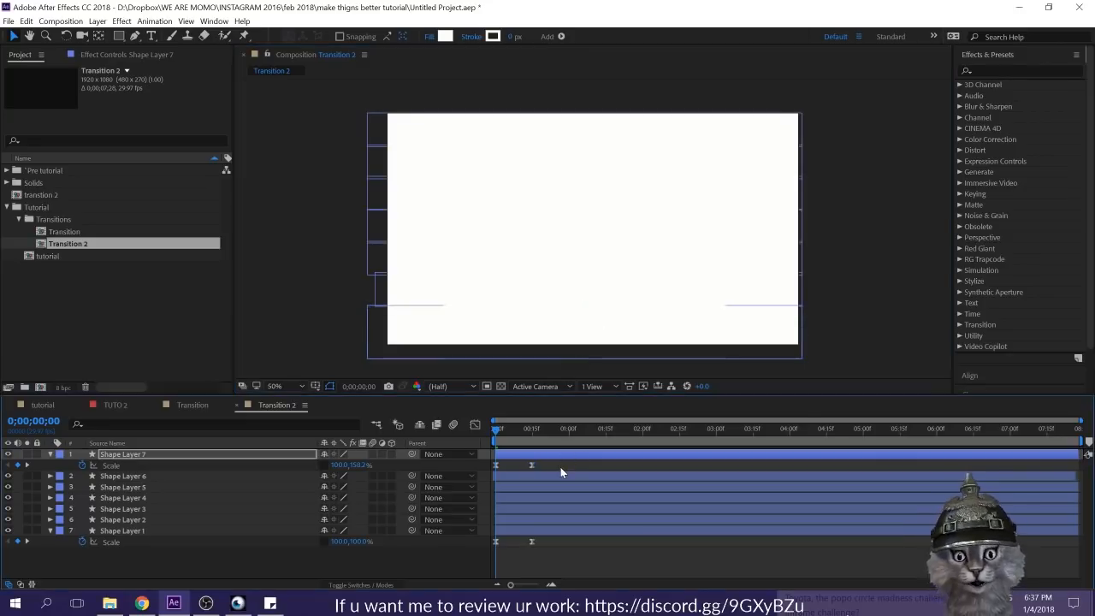
Step: Preview the bars and delay Shape Layer 4's scale keyframes by about two frames
{"action": "key", "text": "space"}
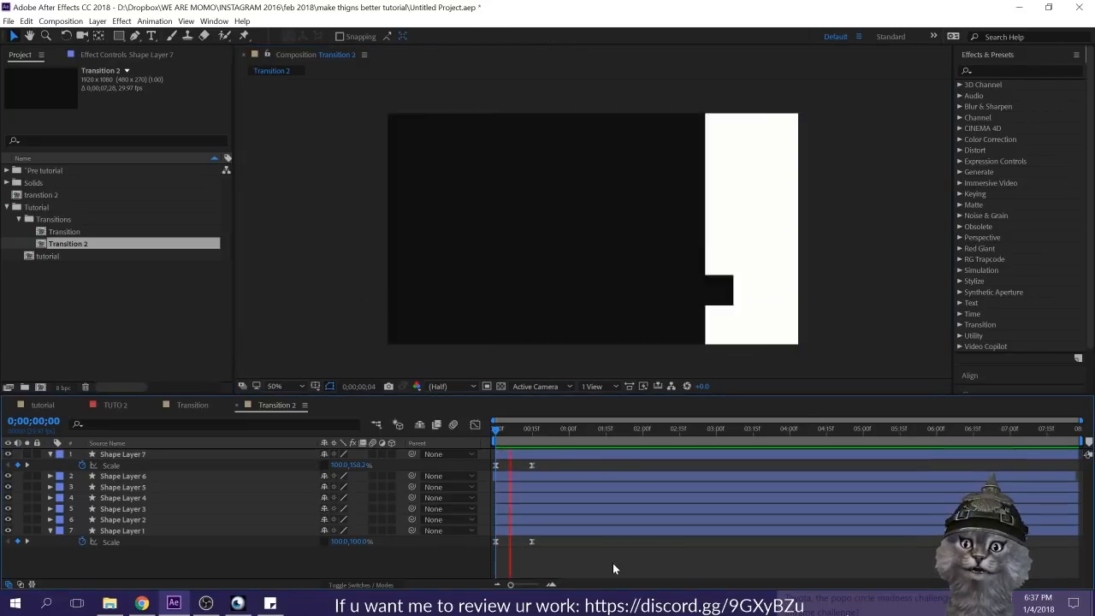
{"action": "key", "text": "space"}
{"action": "left_click_drag", "start_coordinate": [534, 429], "coordinate": [503, 438]}
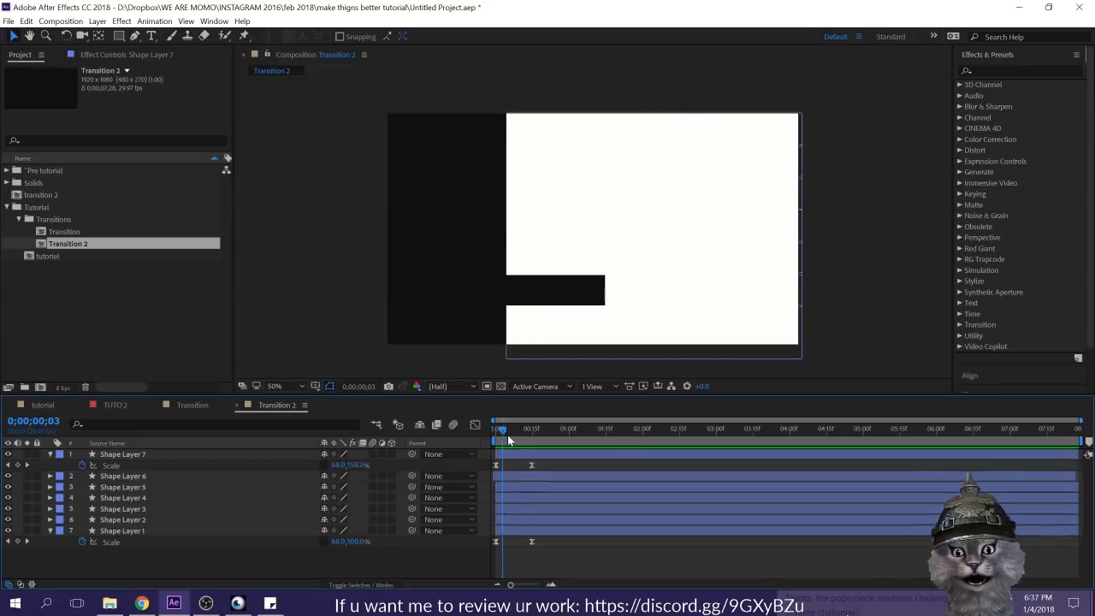
{"action": "left_click", "coordinate": [513, 499]}
{"action": "key", "text": "s"}
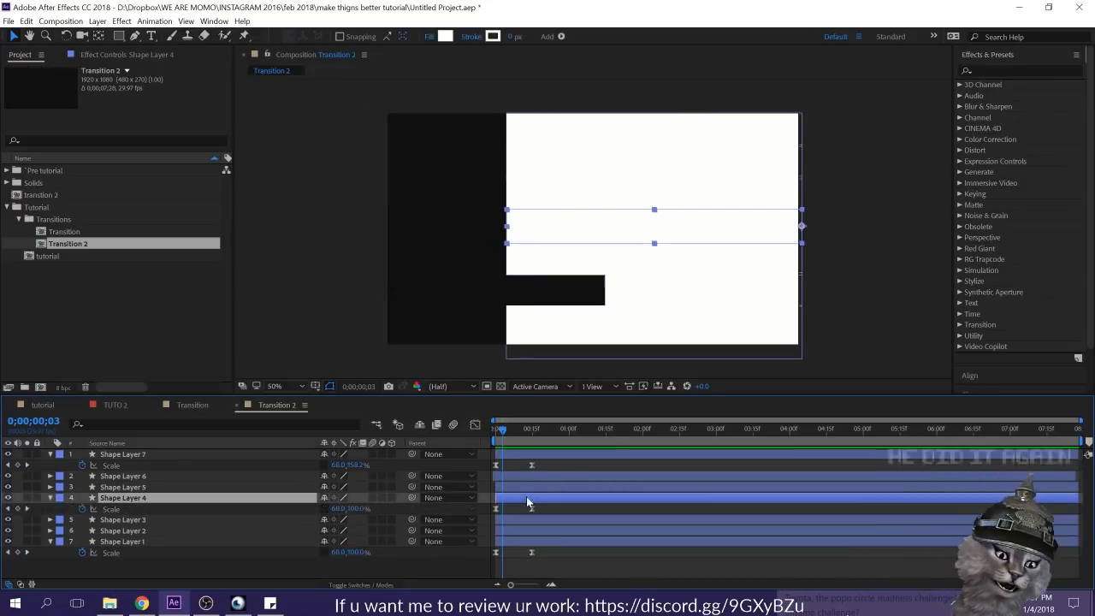
{"action": "left_click_drag", "start_coordinate": [555, 507], "coordinate": [502, 512]}
Step: Delay the scale keyframes of Shape Layer 2 by about five frames and Shape Layer 1 by about four
{"action": "left_click", "coordinate": [533, 529]}
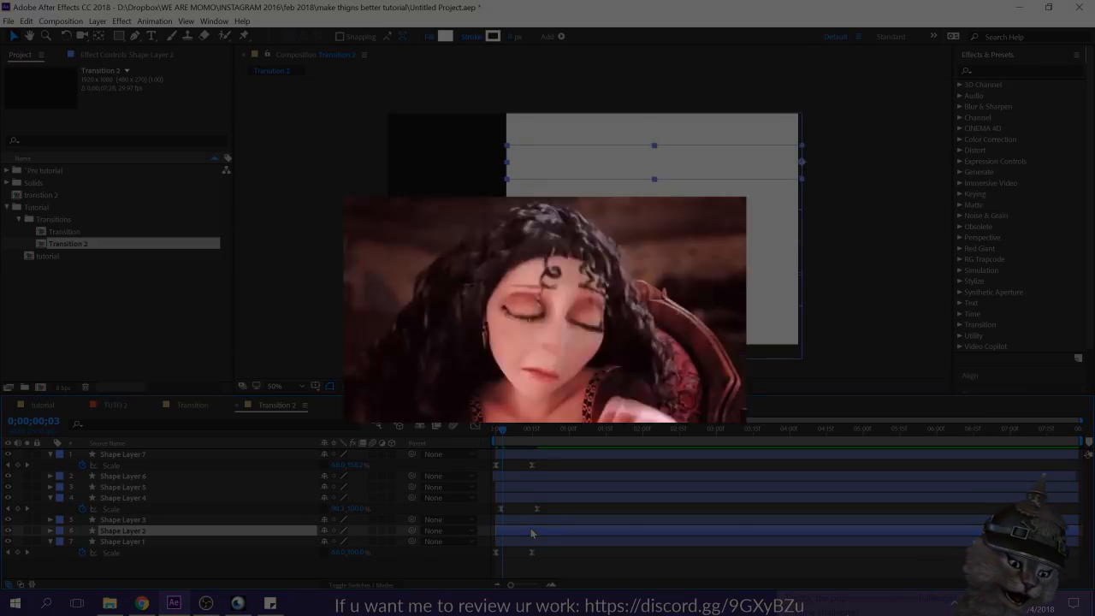
{"action": "key", "text": "s"}
{"action": "left_click_drag", "start_coordinate": [545, 540], "coordinate": [510, 544]}
{"action": "left_click_drag", "start_coordinate": [501, 442], "coordinate": [516, 439]}
{"action": "left_click_drag", "start_coordinate": [548, 541], "coordinate": [504, 568]}
{"action": "double_click", "coordinate": [534, 553]}
Step: Delay Shape Layer 5's scale keyframes by about three frames and preview the staggered bars
{"action": "left_click", "coordinate": [523, 520]}
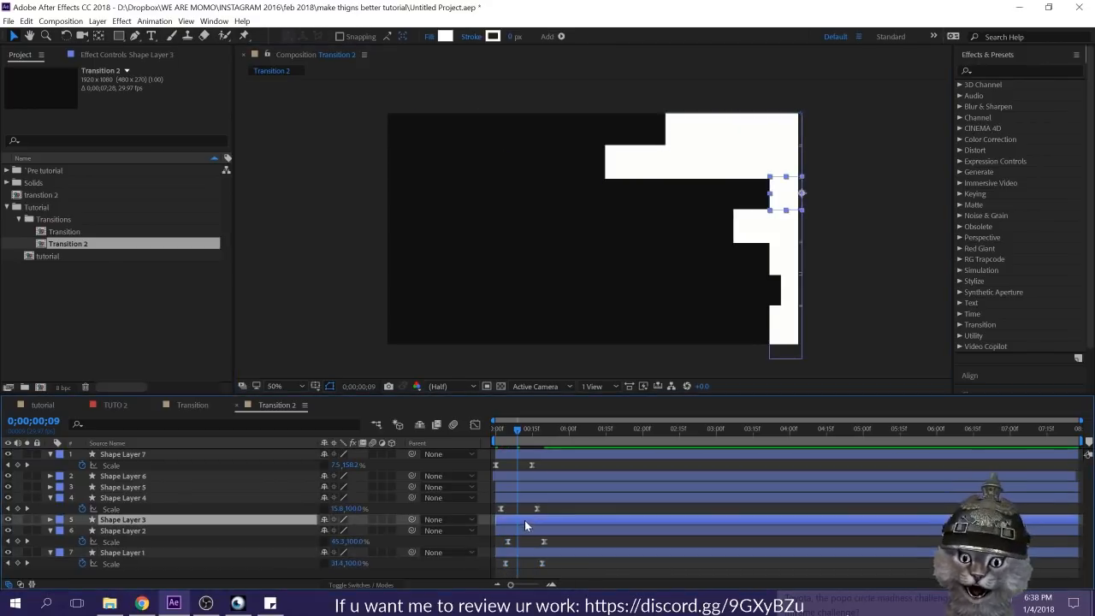
{"action": "left_click", "coordinate": [524, 485]}
{"action": "key", "text": "u"}
{"action": "left_click_drag", "start_coordinate": [499, 497], "coordinate": [501, 498]}
{"action": "key", "text": "space"}
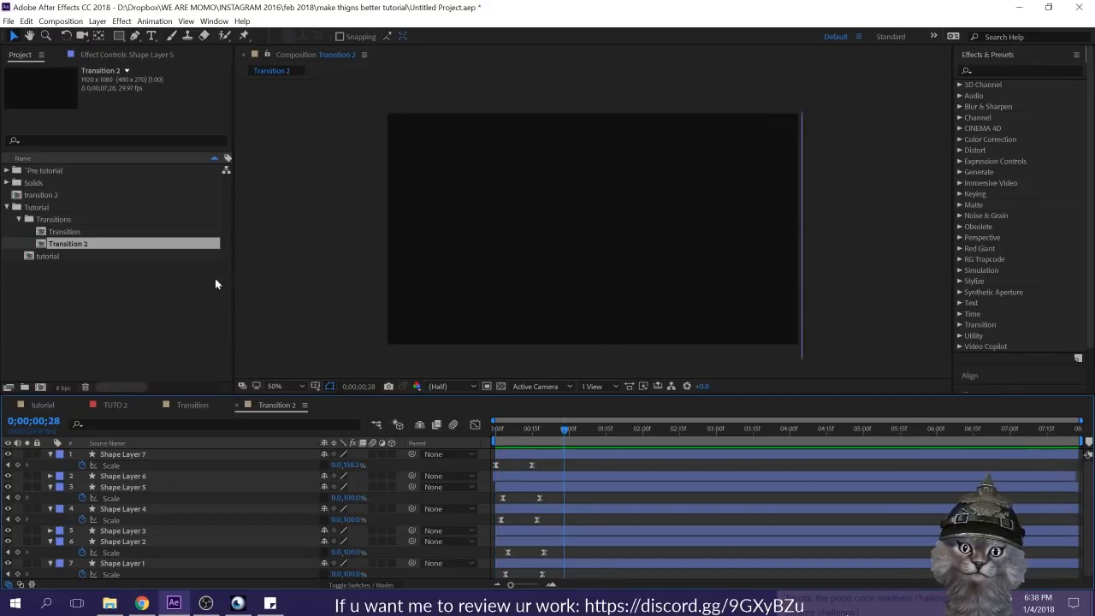
{"action": "key", "text": "space"}
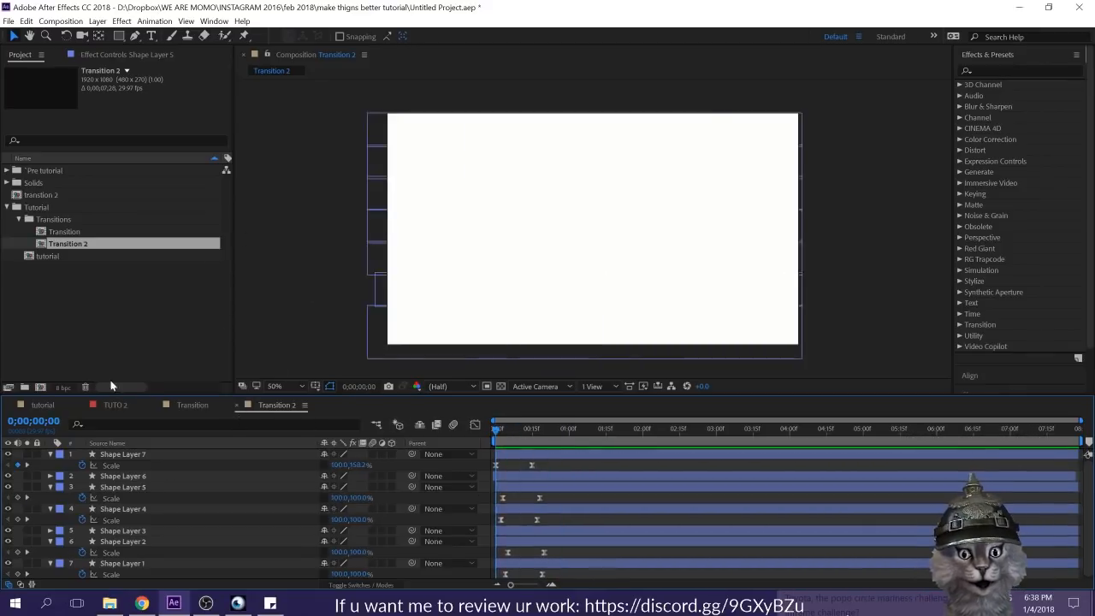
Step: Add Transition 2 to the tutorial composition directly above the BG layer, and solo both layers
{"action": "left_click", "coordinate": [43, 405]}
{"action": "scroll", "coordinate": [183, 513], "scroll_direction": "down", "scroll_amount": 3}
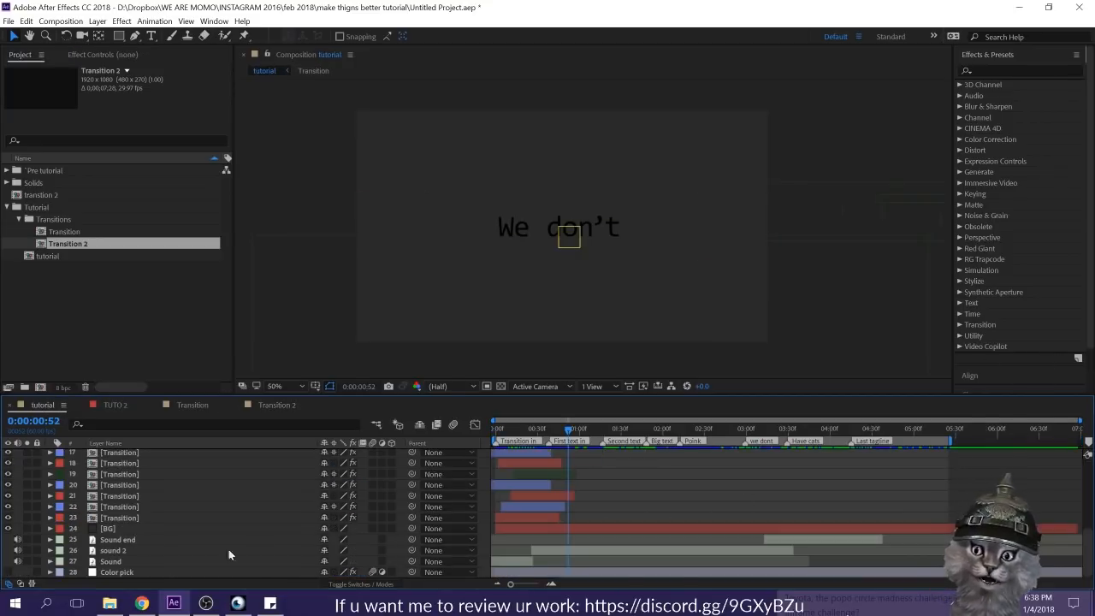
{"action": "left_click", "coordinate": [111, 529]}
{"action": "left_click_drag", "start_coordinate": [67, 245], "coordinate": [133, 527]}
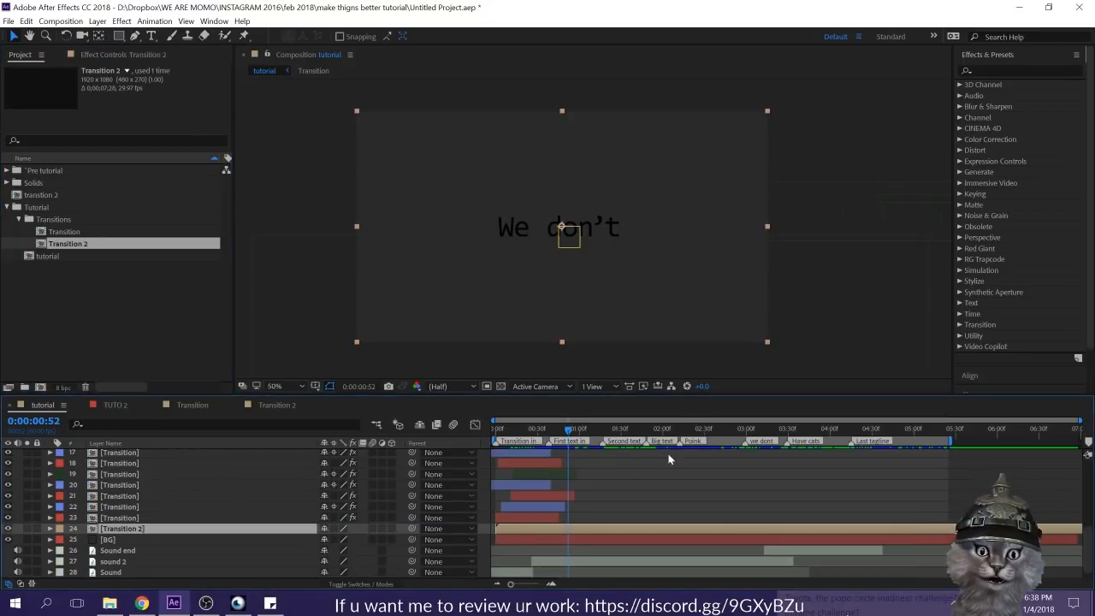
{"action": "left_click", "coordinate": [26, 529]}
{"action": "left_click", "coordinate": [27, 540]}
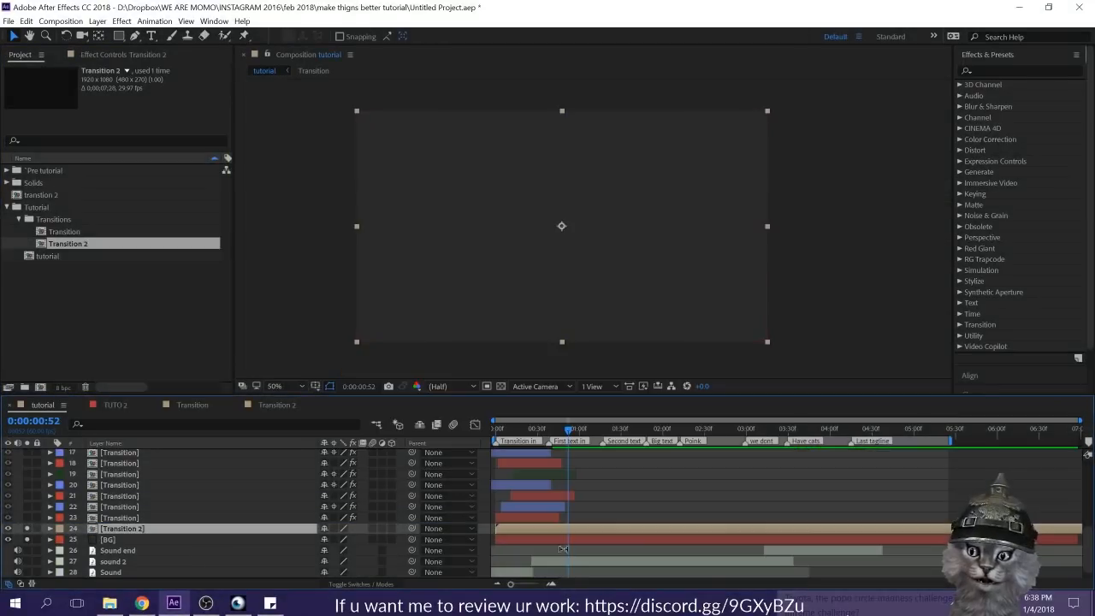
Step: Show the layers' mode and track matte settings, and open the track matte choices for the BG layer
{"action": "left_click", "coordinate": [340, 531]}
{"action": "left_click", "coordinate": [229, 531]}
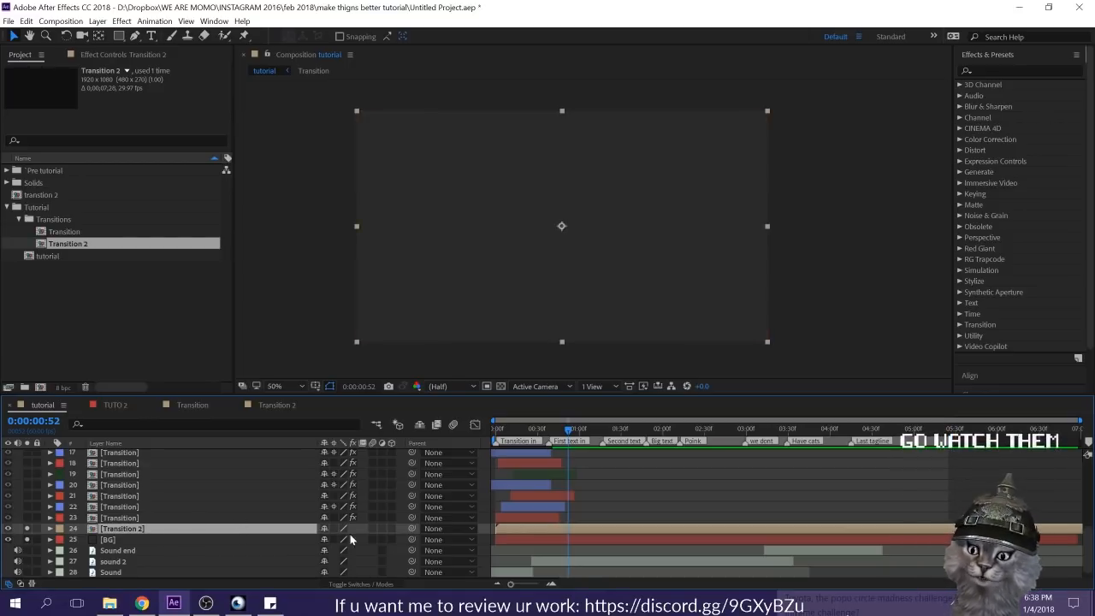
{"action": "left_click", "coordinate": [374, 581]}
{"action": "left_click", "coordinate": [374, 580]}
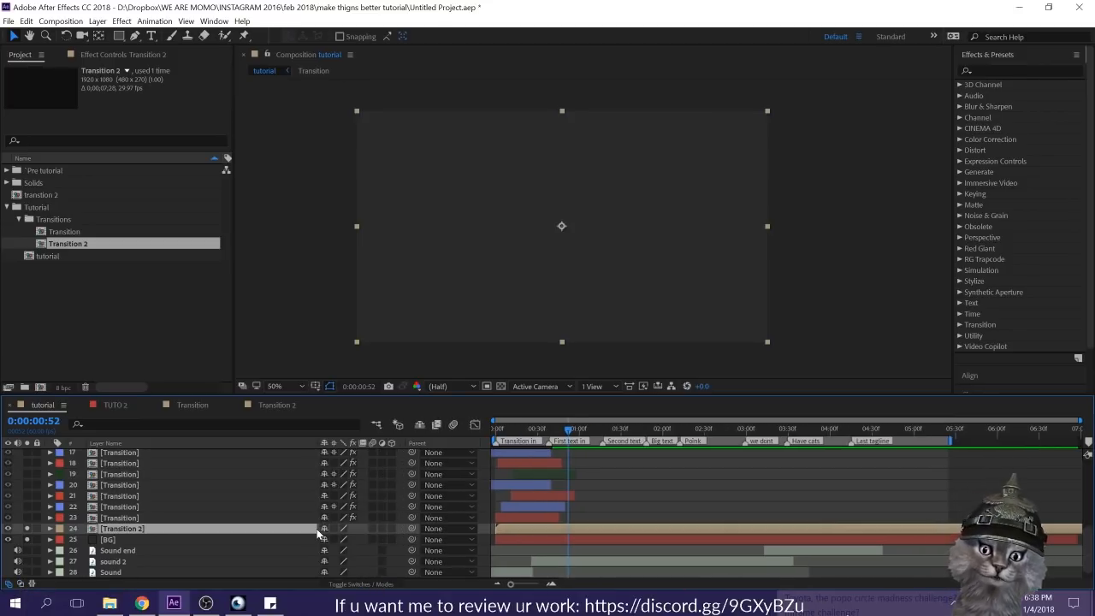
{"action": "key", "text": "F4"}
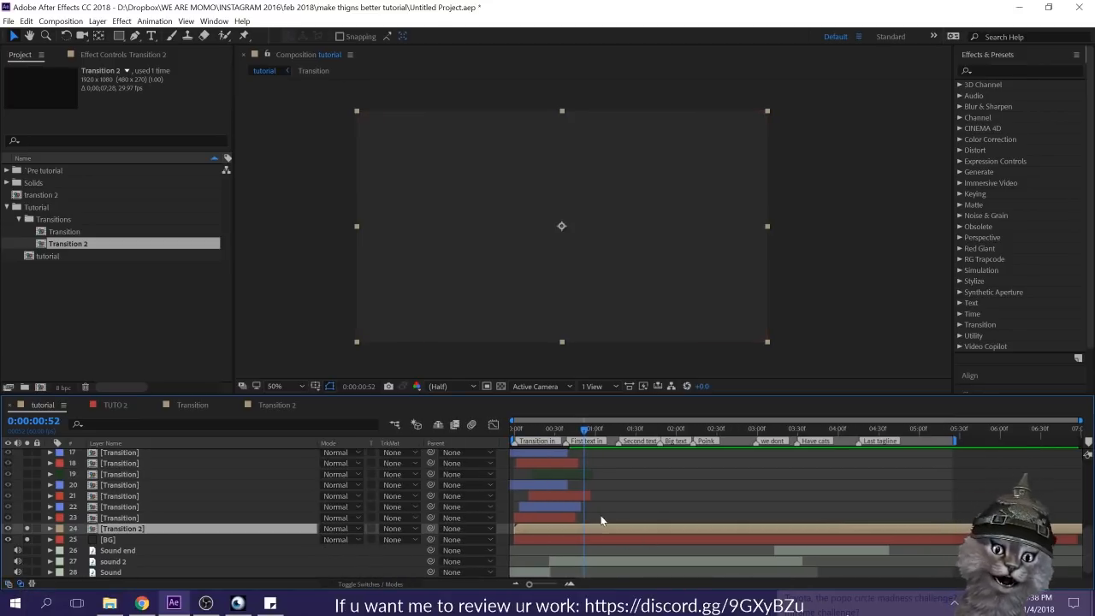
{"action": "left_click", "coordinate": [651, 515]}
{"action": "left_click", "coordinate": [162, 539]}
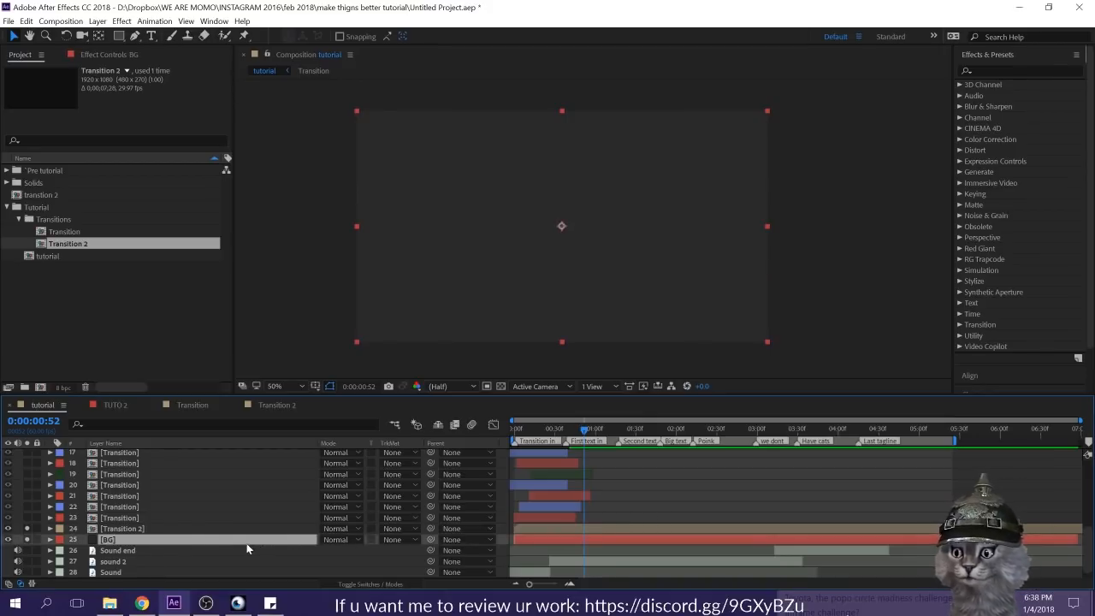
{"action": "left_click", "coordinate": [407, 540]}
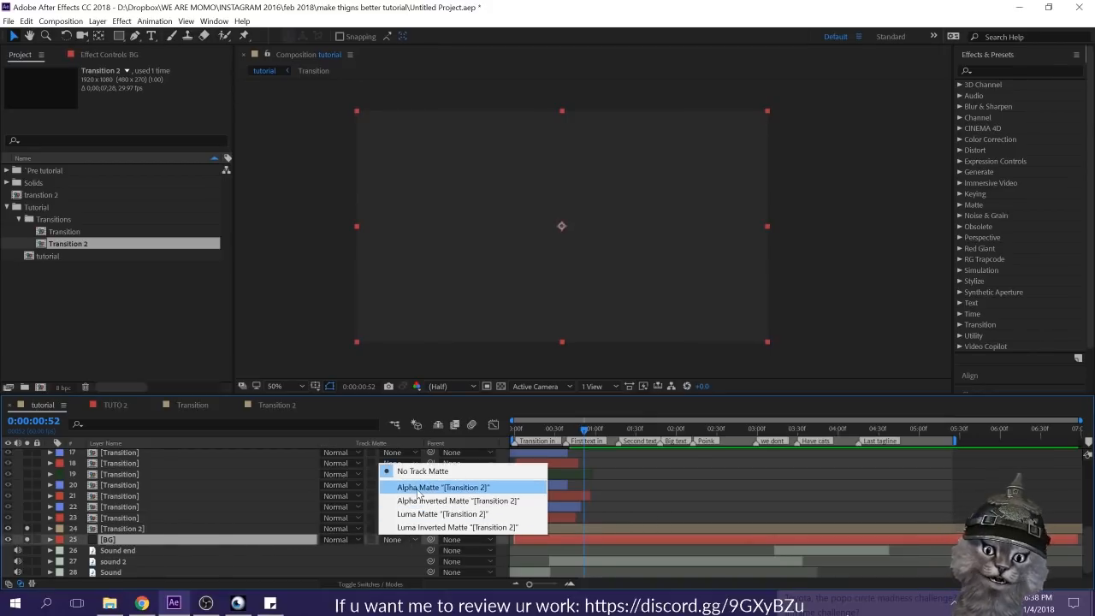
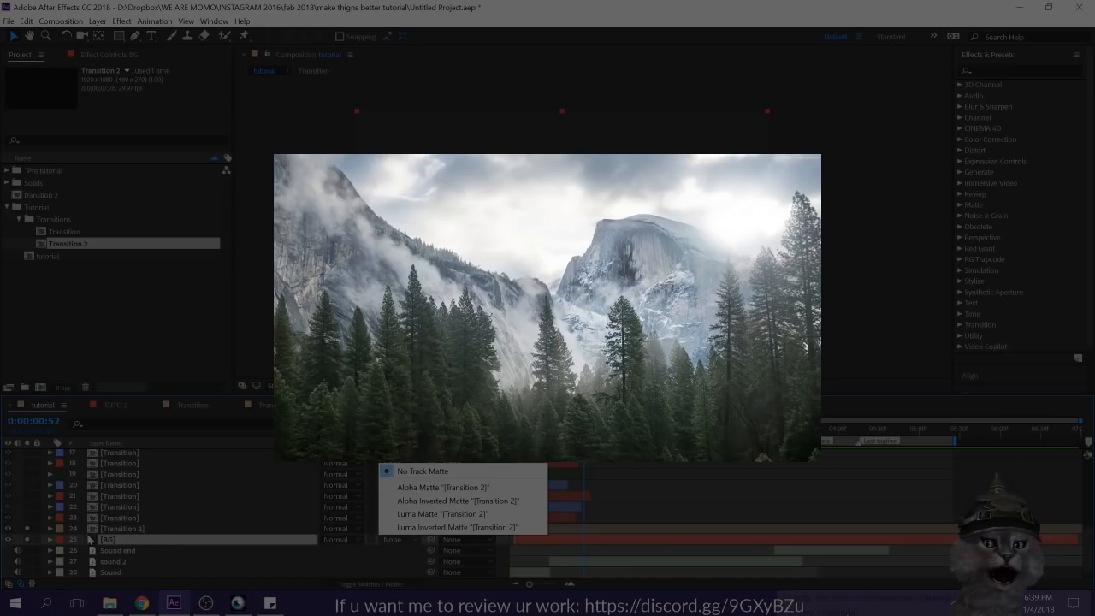
Step: Set the BG layer's track matte to Alpha Matte "Transition 2" and scrub through the opening frames
{"action": "left_click", "coordinate": [137, 528]}
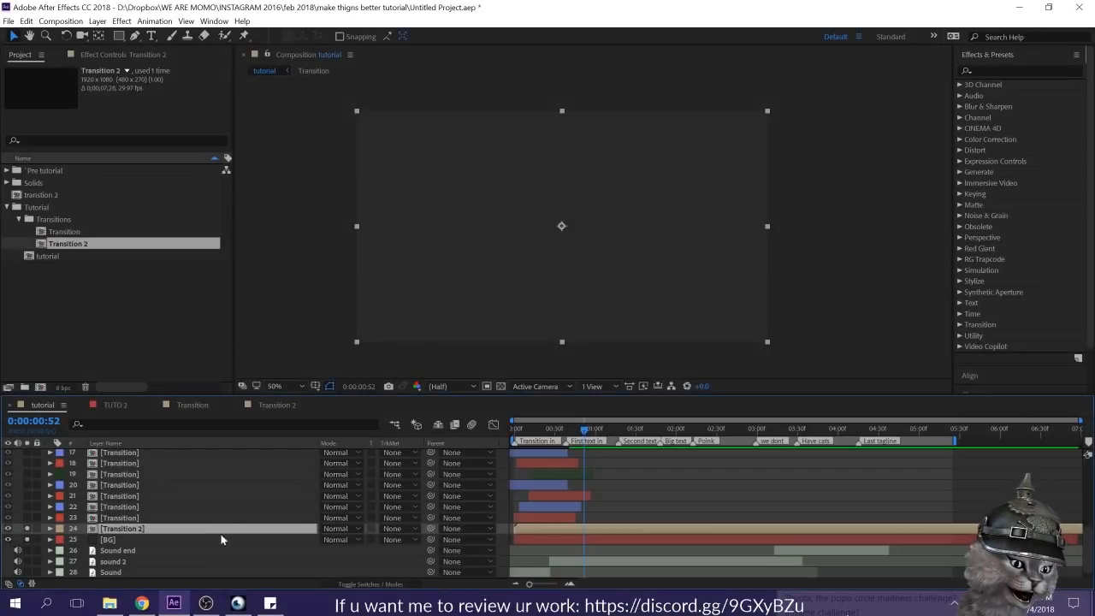
{"action": "left_click", "coordinate": [207, 539]}
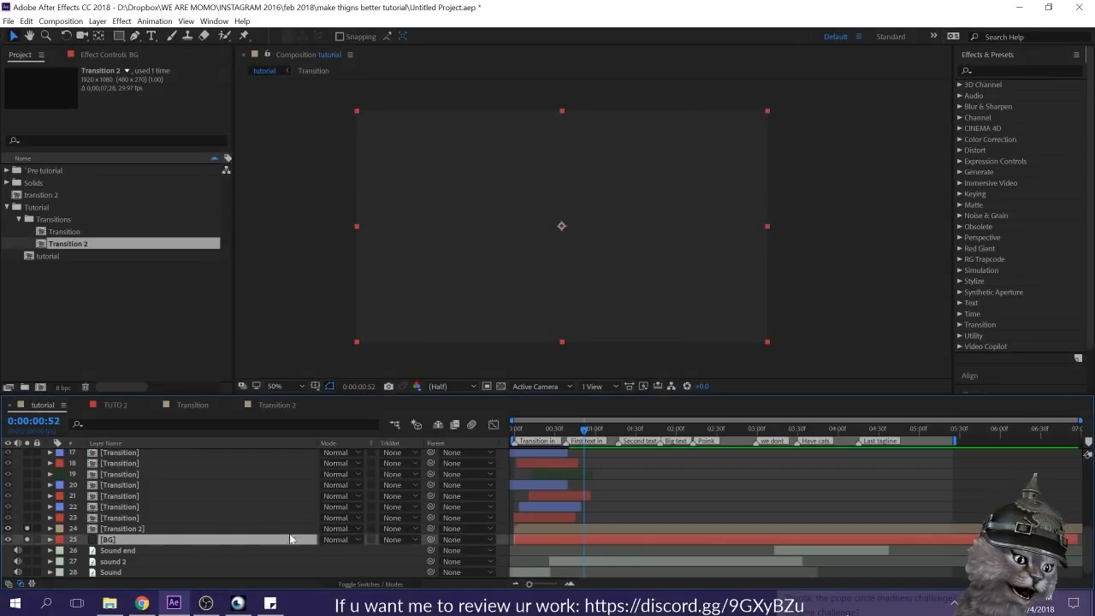
{"action": "left_click", "coordinate": [392, 537]}
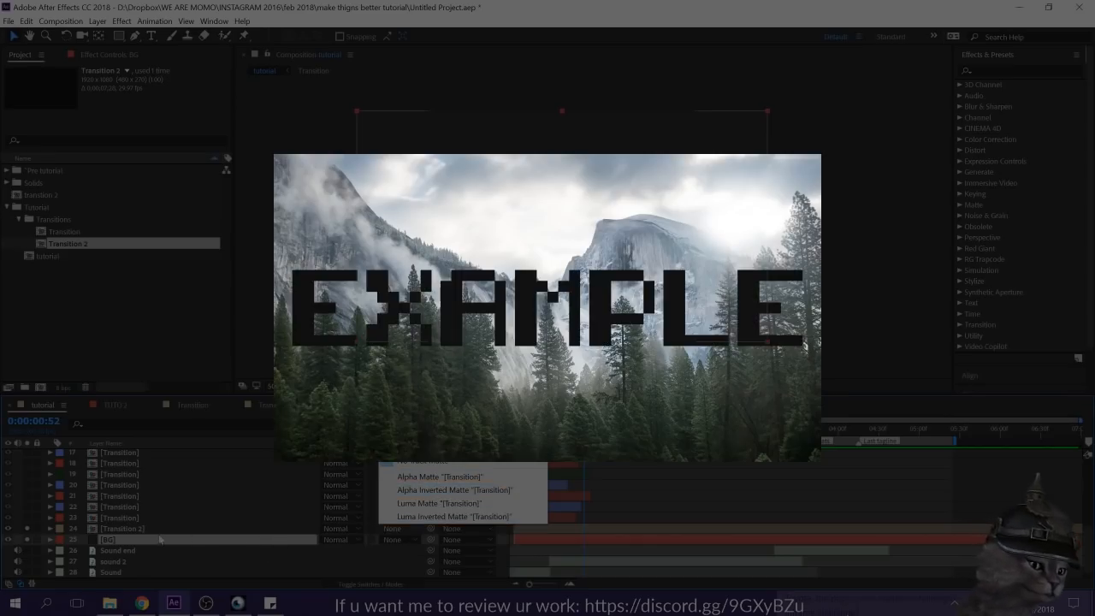
{"action": "left_click", "coordinate": [396, 536]}
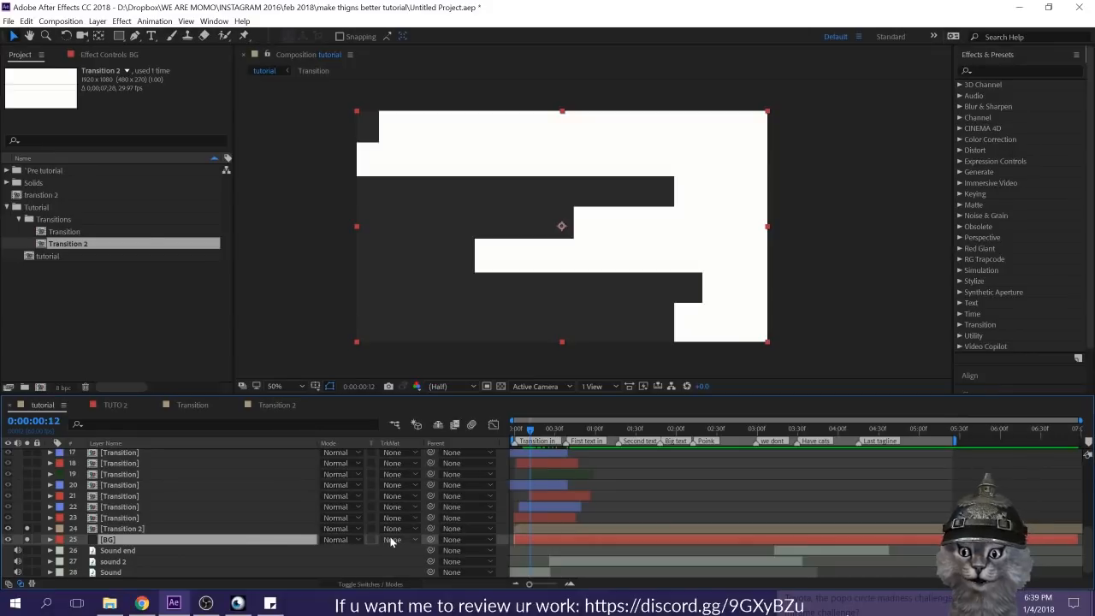
{"action": "left_click", "coordinate": [390, 538]}
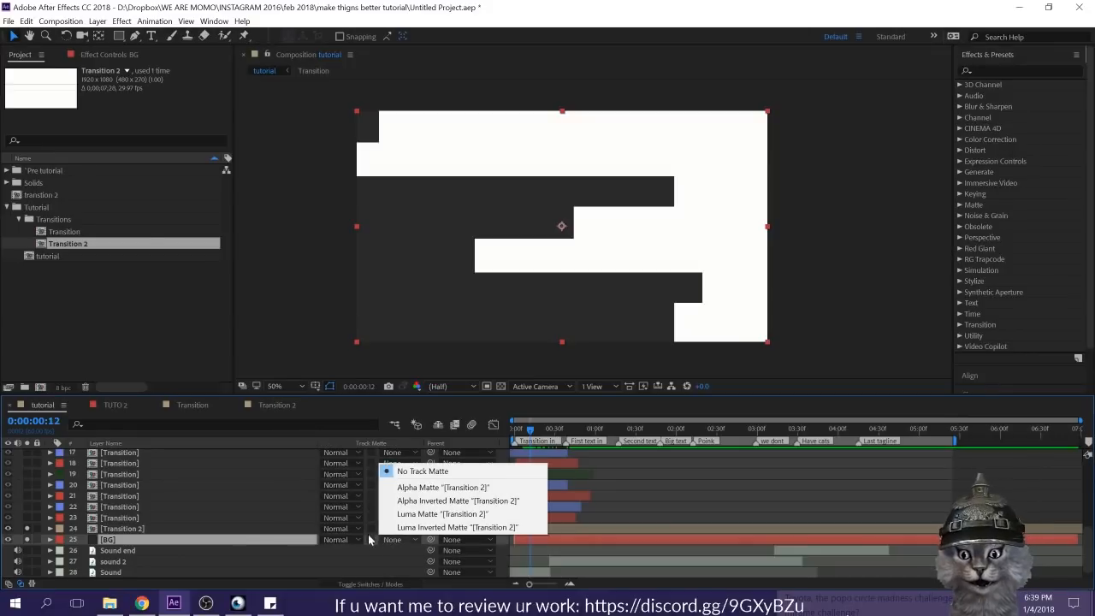
{"action": "left_click", "coordinate": [441, 487]}
{"action": "mouse_move", "coordinate": [530, 429]}
{"action": "left_mouse_down"}
{"action": "mouse_move", "coordinate": [495, 435]}
{"action": "mouse_move", "coordinate": [549, 443]}
{"action": "mouse_move", "coordinate": [528, 440]}
{"action": "left_mouse_up"}
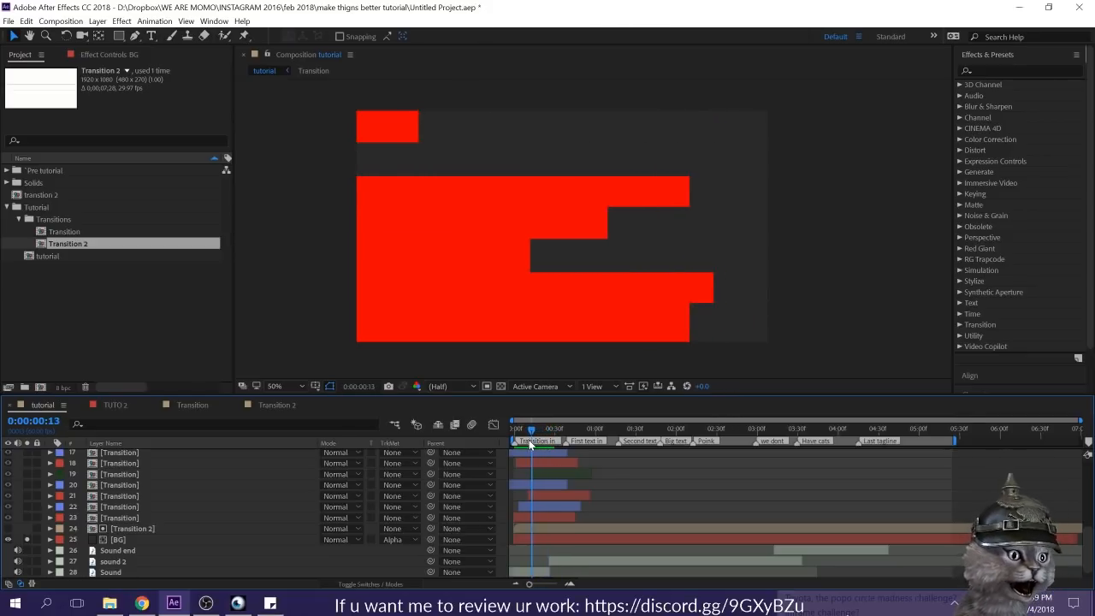
Step: Show the transparency grid in the Transition 2 composition and in the tutorial composition
{"action": "double_click", "coordinate": [557, 527]}
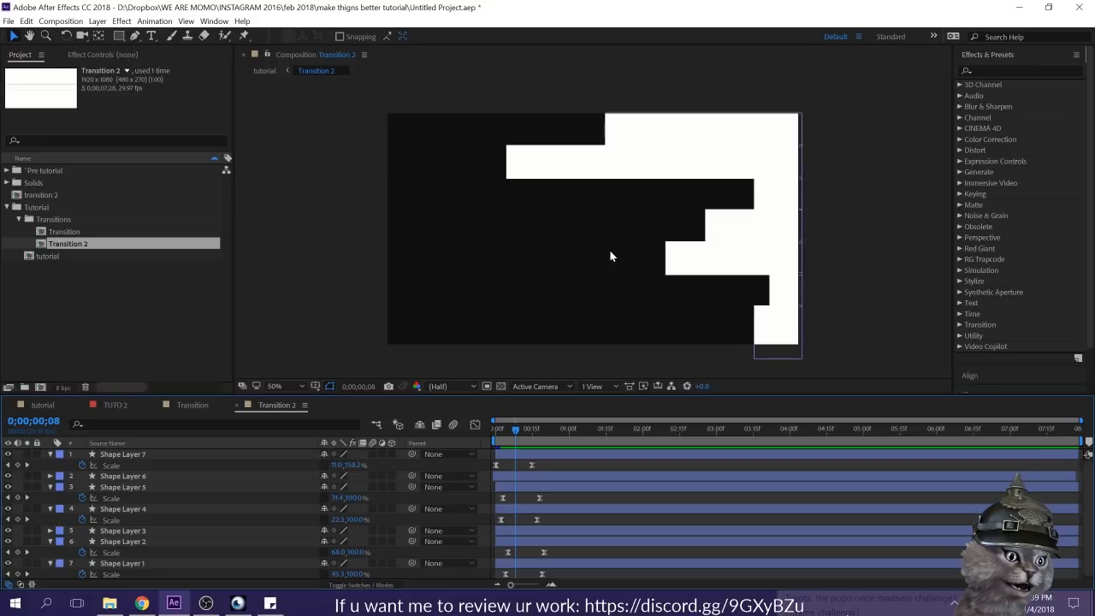
{"action": "left_click", "coordinate": [500, 385]}
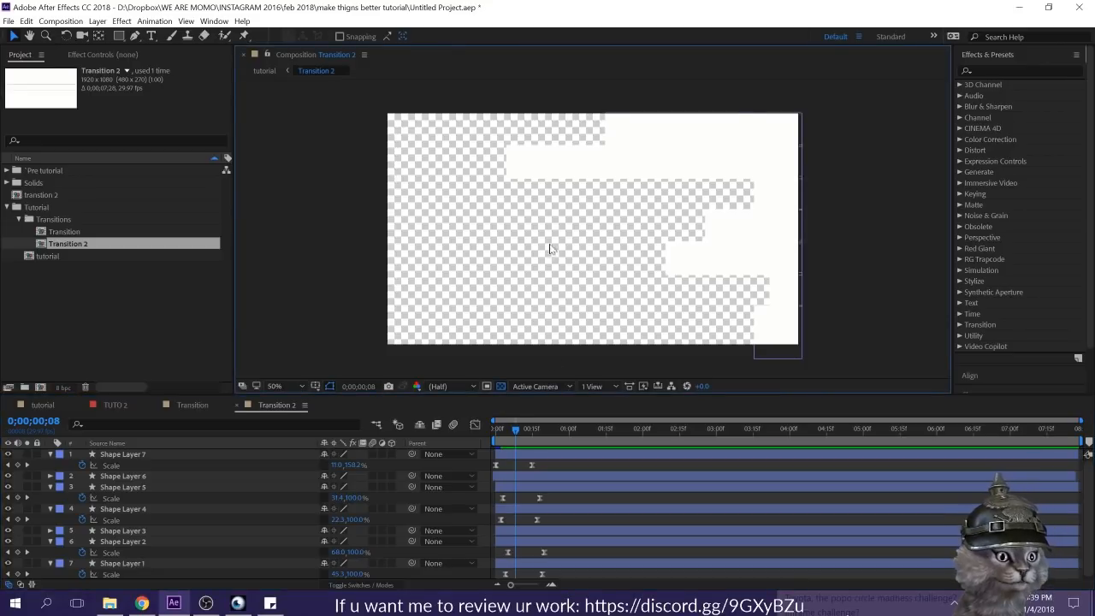
{"action": "left_click", "coordinate": [42, 405]}
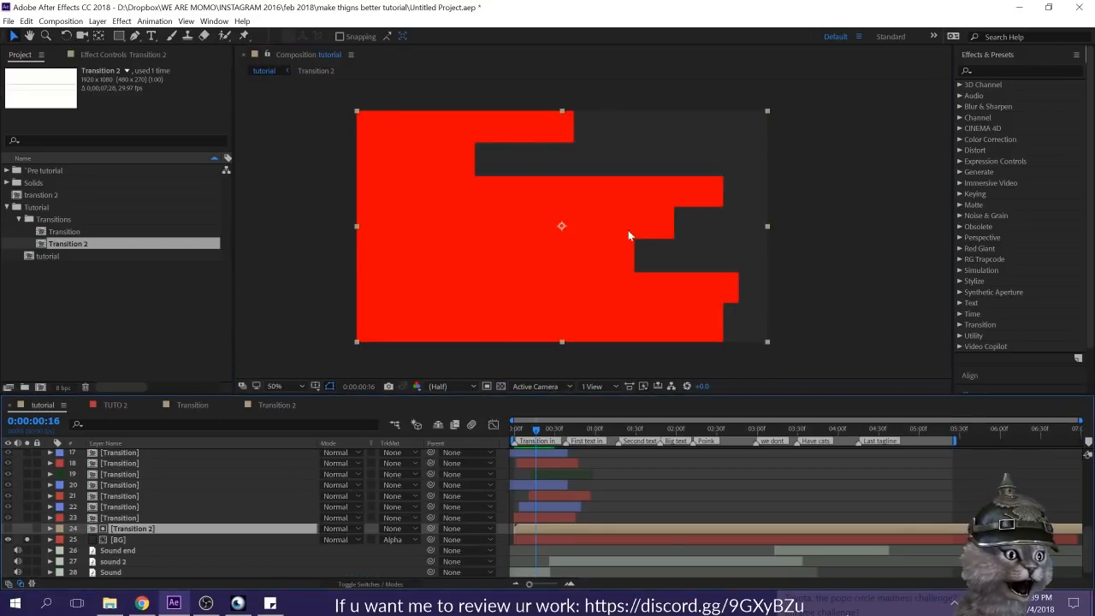
{"action": "left_click", "coordinate": [501, 386]}
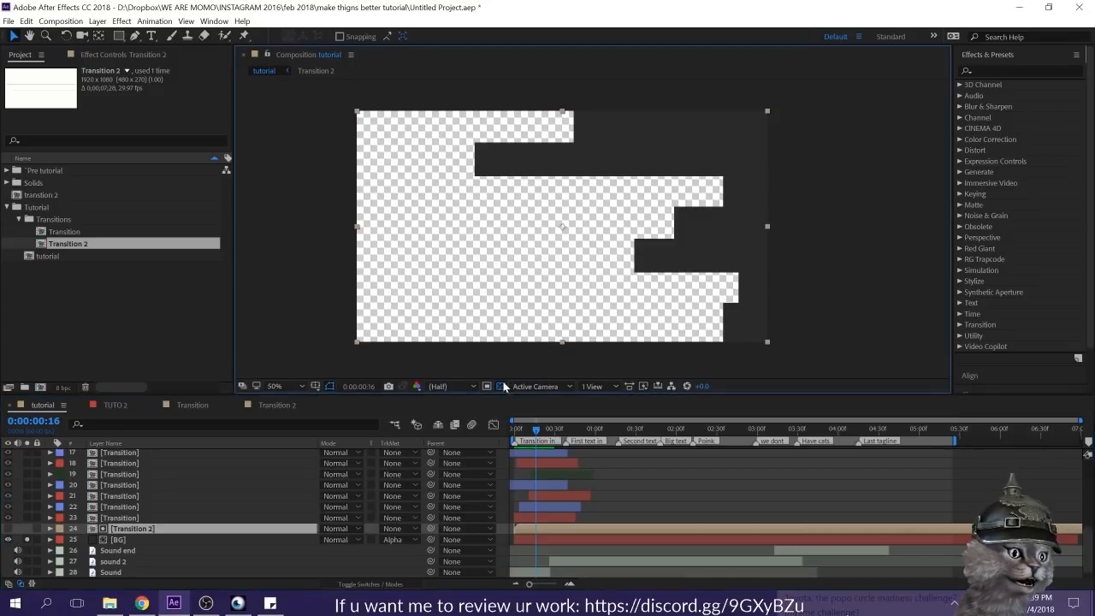
Step: Unsolo the BG layer and preview the full tutorial composition from the start
{"action": "key", "text": "space"}
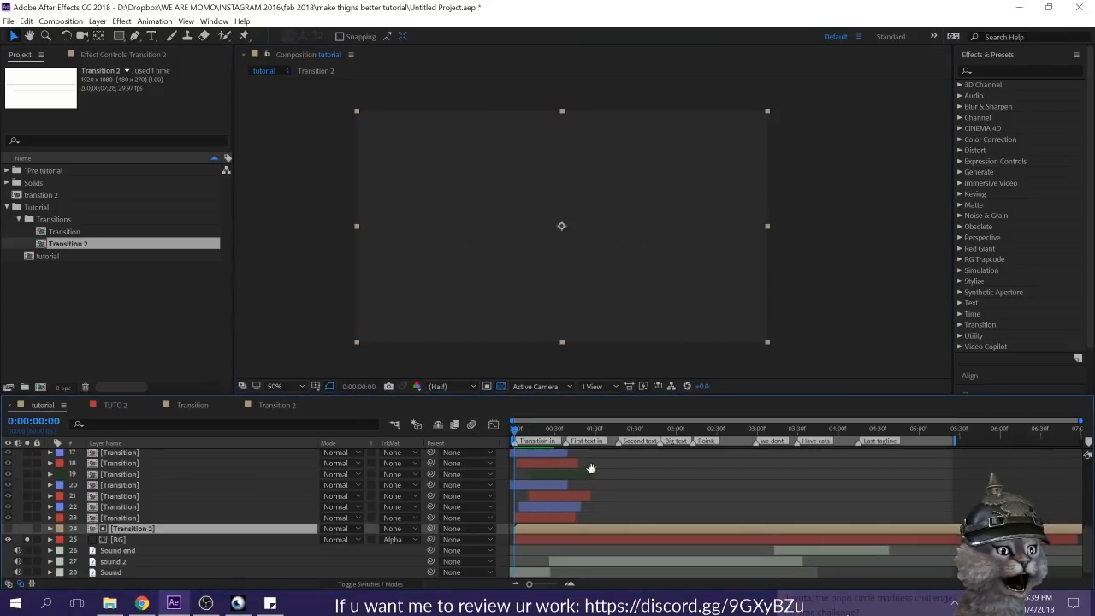
{"action": "left_click", "coordinate": [27, 541]}
{"action": "left_click_drag", "start_coordinate": [545, 430], "coordinate": [464, 428]}
{"action": "left_click", "coordinate": [717, 489]}
{"action": "key", "text": "space"}
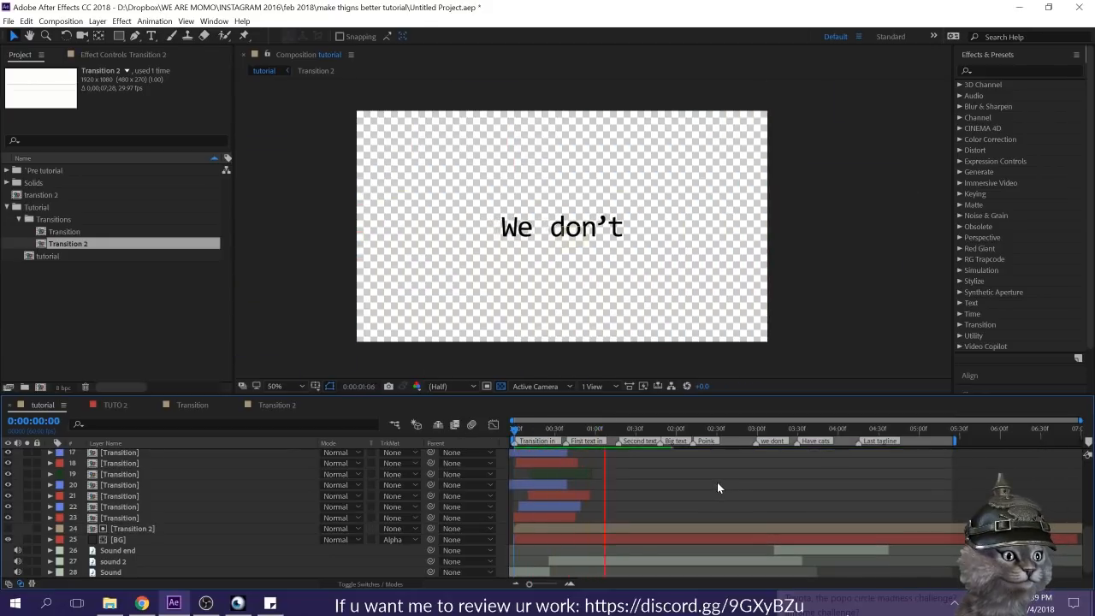
{"action": "left_click_drag", "start_coordinate": [537, 433], "coordinate": [591, 437]}
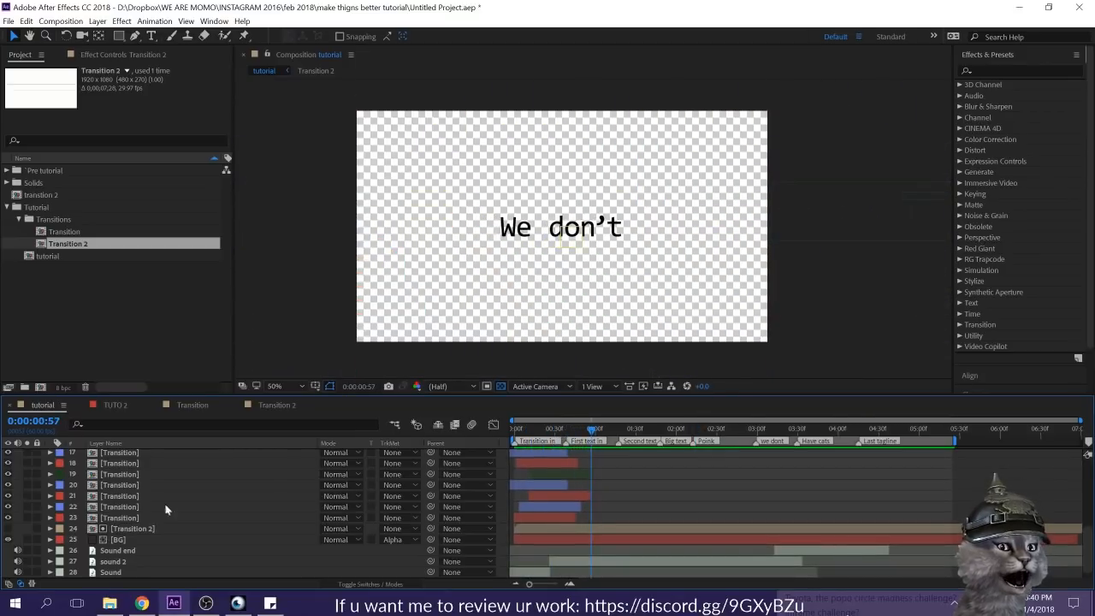
Step: Try Alpha Inverted Matte and No Track Matte on the BG layer, and return it to Alpha Matte
{"action": "left_click", "coordinate": [393, 539]}
{"action": "left_click", "coordinate": [427, 505]}
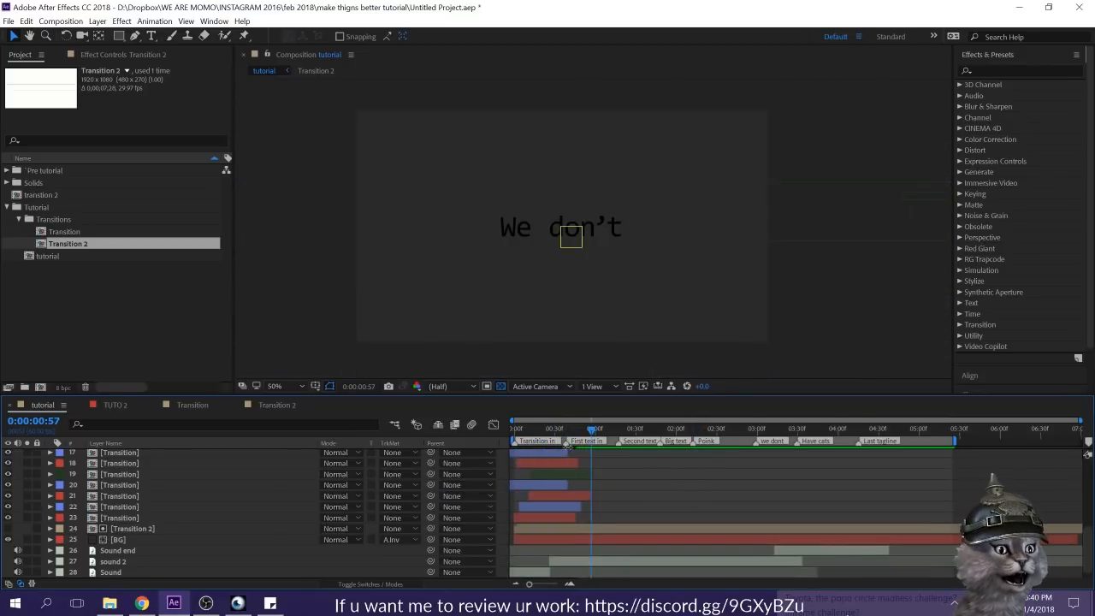
{"action": "left_click_drag", "start_coordinate": [573, 434], "coordinate": [597, 453]}
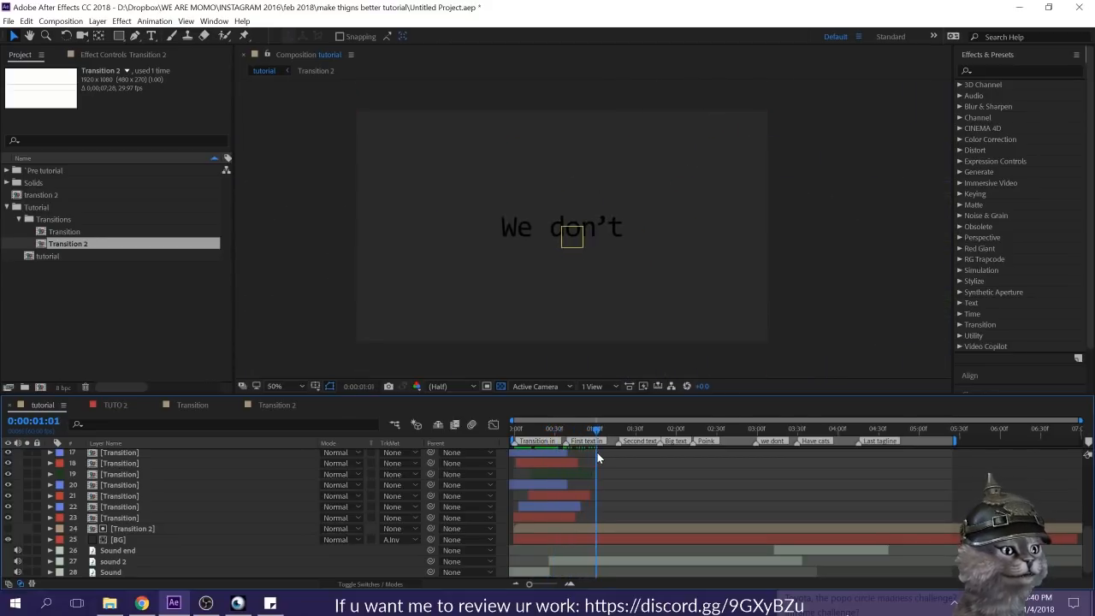
{"action": "left_click", "coordinate": [391, 539]}
{"action": "left_click", "coordinate": [432, 472]}
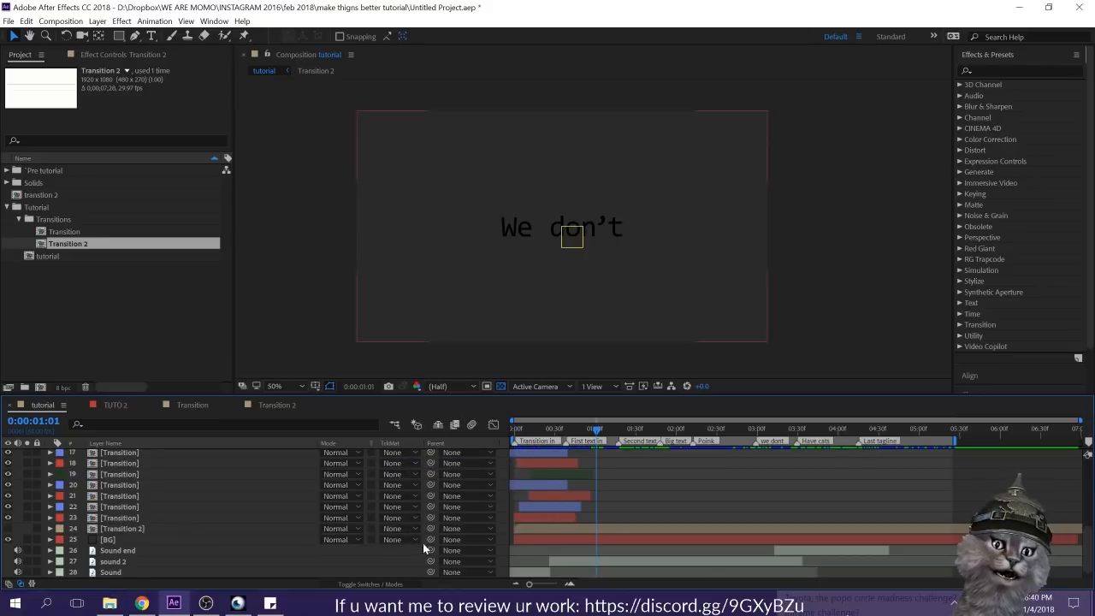
{"action": "left_click", "coordinate": [391, 539]}
{"action": "left_click", "coordinate": [453, 484]}
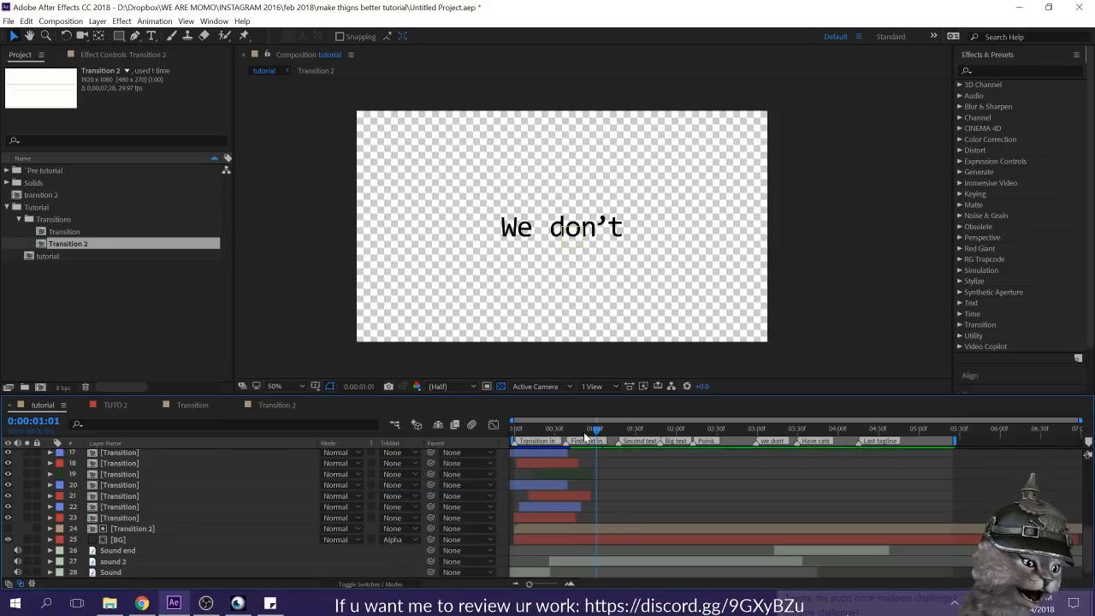
Step: Create a white (ffffff) 1920 x 1080 solid named Bg 2 and place it directly above the Transition 2 layer
{"action": "left_click", "coordinate": [142, 541]}
{"action": "left_click", "coordinate": [679, 484]}
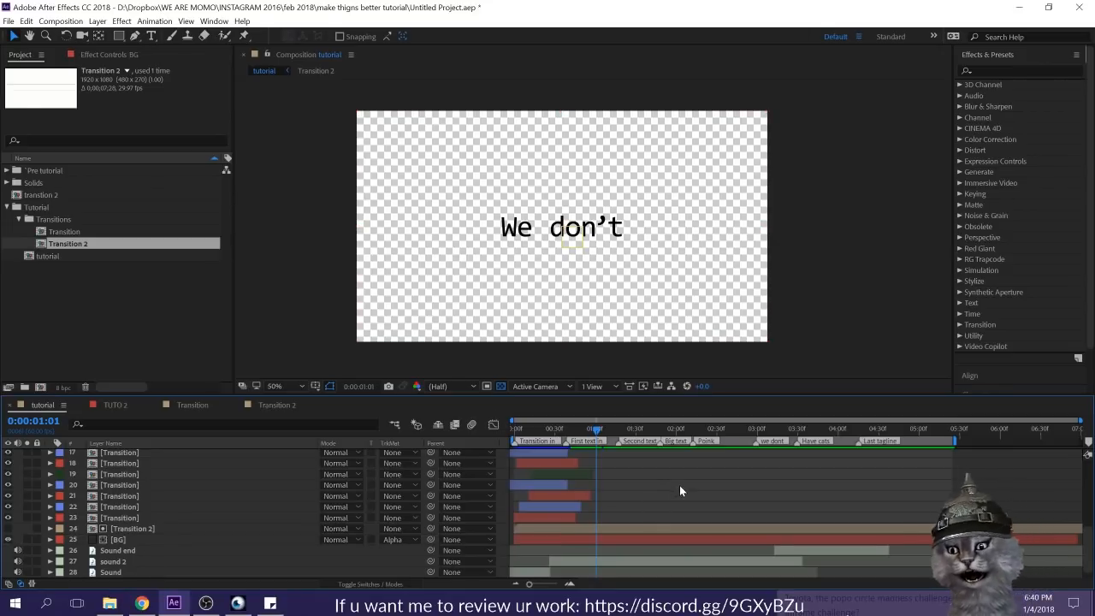
{"action": "key", "text": "ctrl+y"}
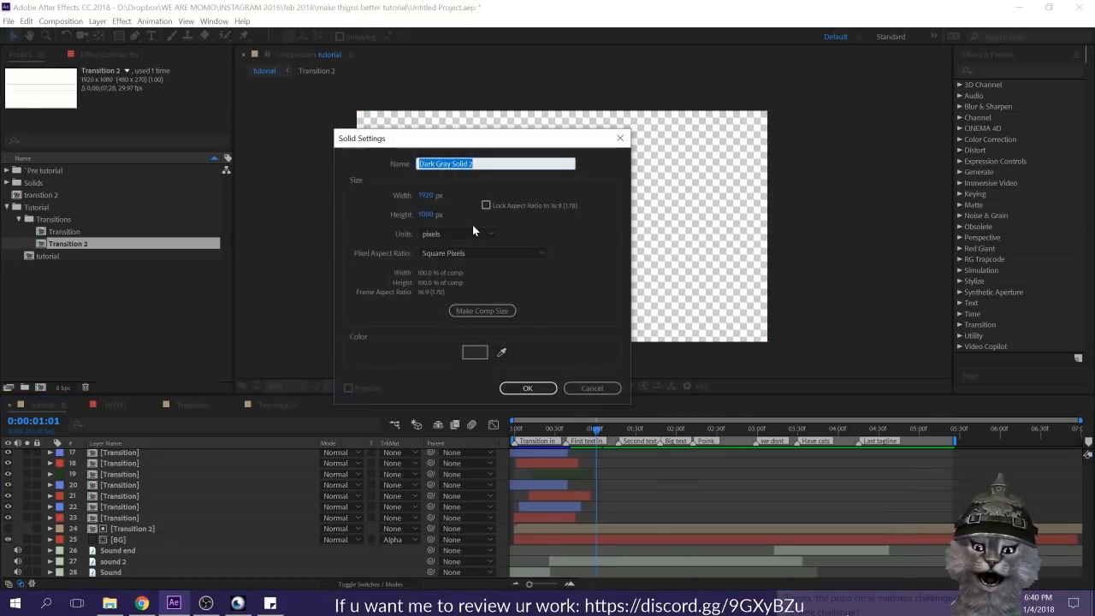
{"action": "type", "text": "Bg"}
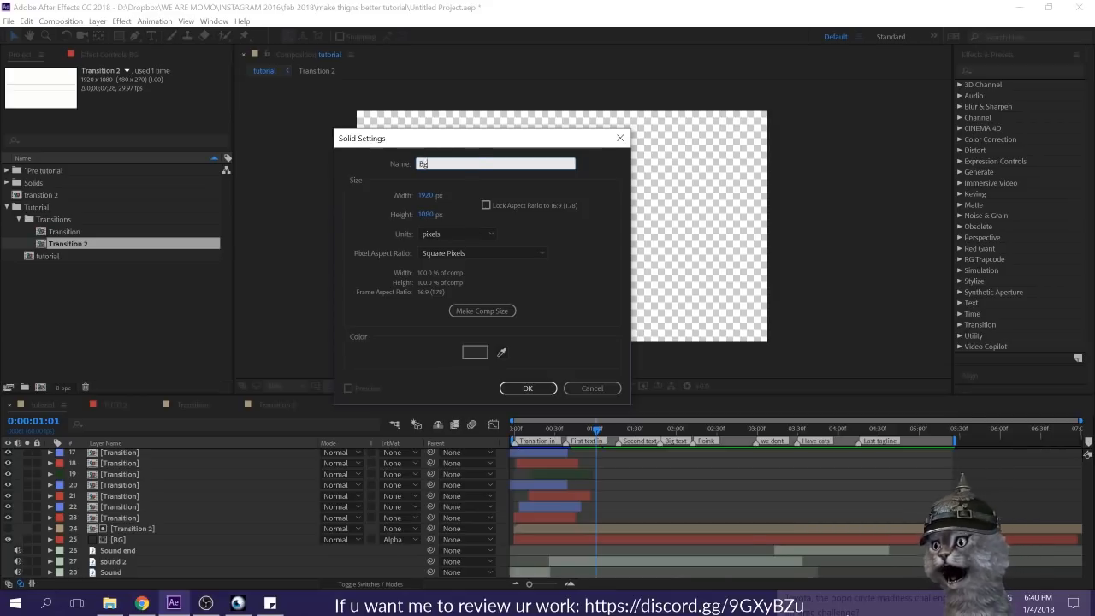
{"action": "left_click", "coordinate": [474, 352]}
{"action": "type", "text": "ffffff"}
{"action": "left_click", "coordinate": [652, 141]}
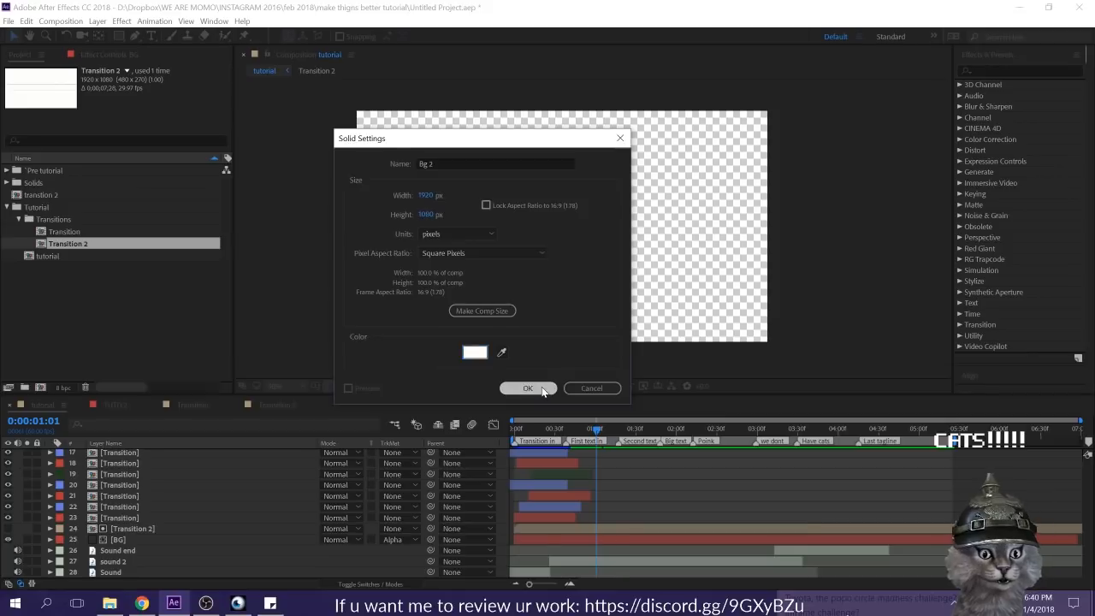
{"action": "left_click", "coordinate": [523, 387]}
{"action": "left_click_drag", "start_coordinate": [136, 451], "coordinate": [153, 582]}
{"action": "left_click_drag", "start_coordinate": [163, 560], "coordinate": [186, 513]}
Step: Move the selected Transition layers above the first We don't text layer and its Pos1 null
{"action": "scroll", "coordinate": [718, 532], "scroll_direction": "up", "scroll_amount": 3}
{"action": "left_click", "coordinate": [519, 562]}
{"action": "scroll", "coordinate": [120, 530], "scroll_direction": "up", "scroll_amount": 3}
{"action": "left_click", "coordinate": [116, 540], "text": "shift"}
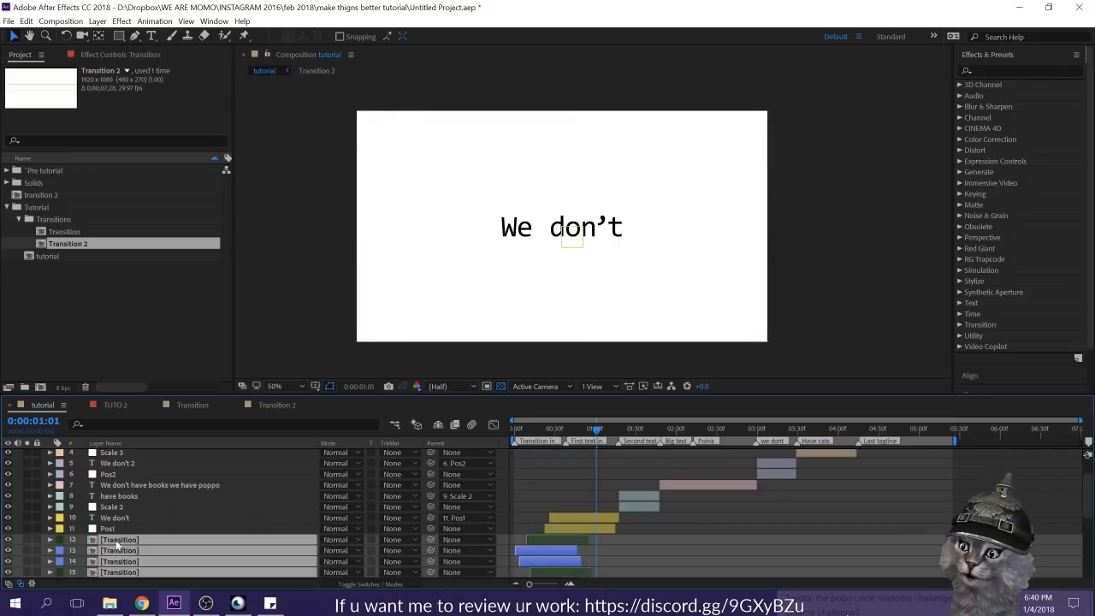
{"action": "left_click_drag", "start_coordinate": [125, 538], "coordinate": [128, 513]}
{"action": "left_click", "coordinate": [686, 541]}
{"action": "scroll", "coordinate": [687, 541], "scroll_direction": "down", "scroll_amount": 5}
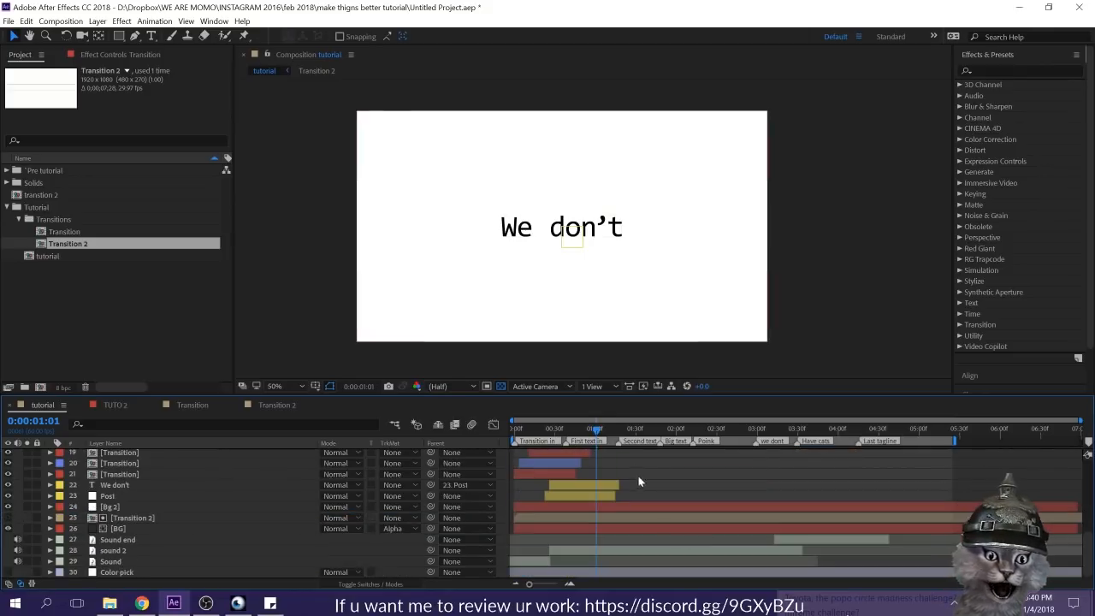
Step: Move the Bg 2 layer below the BG layer and preview the opening from the first frame
{"action": "left_click_drag", "start_coordinate": [588, 434], "coordinate": [558, 437]}
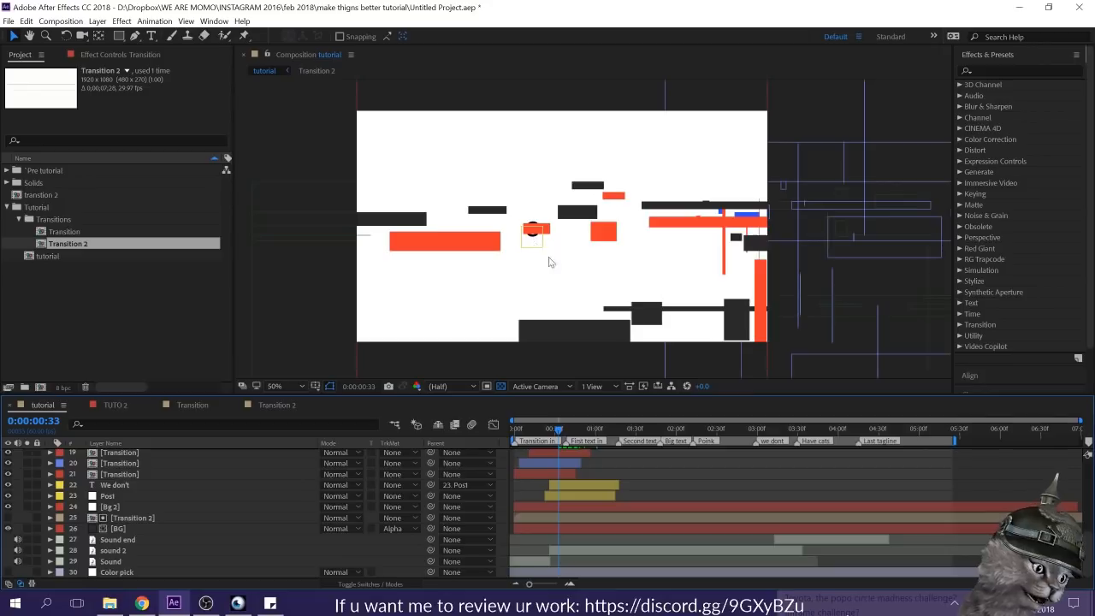
{"action": "left_click_drag", "start_coordinate": [558, 437], "coordinate": [467, 426]}
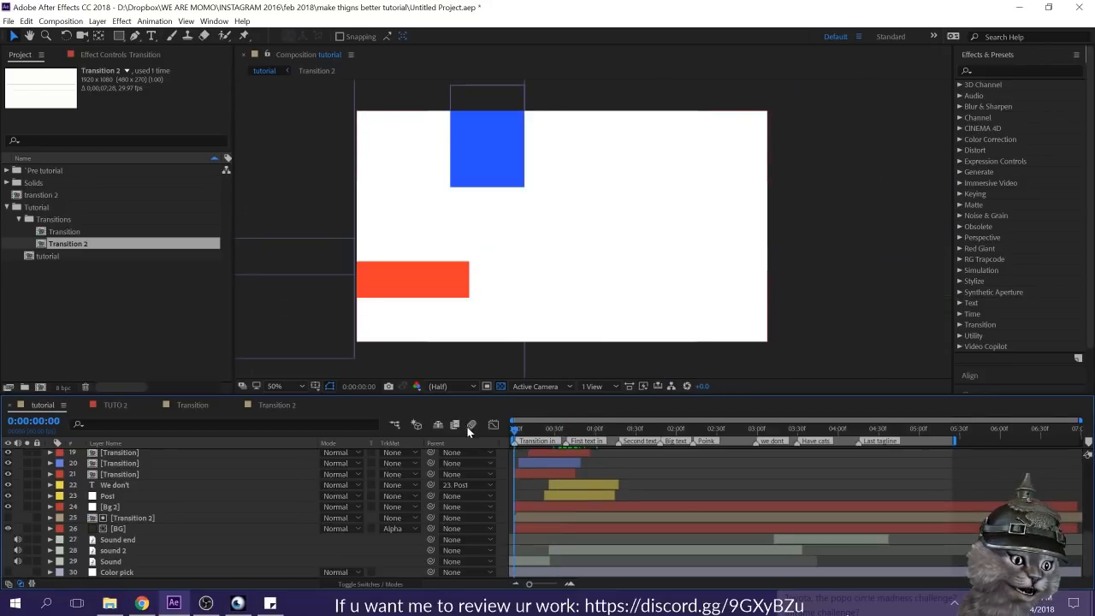
{"action": "left_click", "coordinate": [105, 508]}
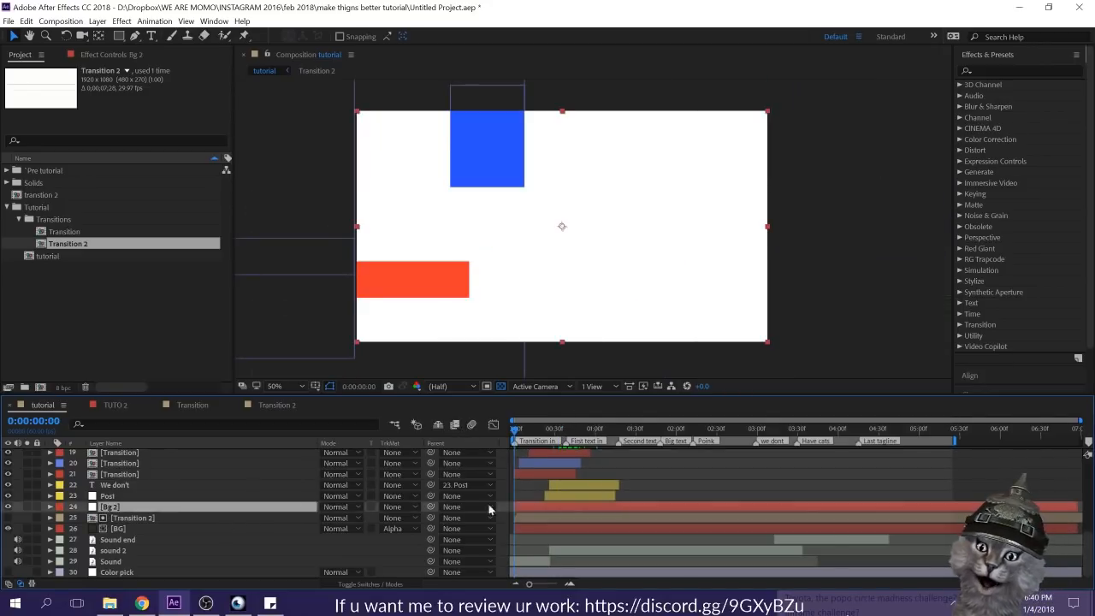
{"action": "left_click_drag", "start_coordinate": [182, 508], "coordinate": [179, 534]}
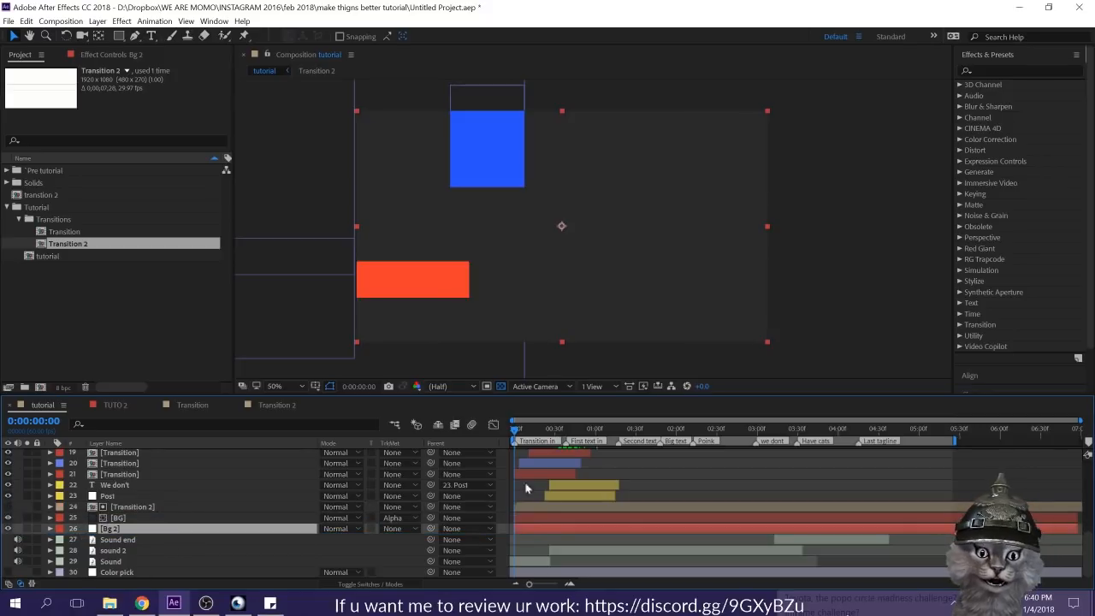
{"action": "key", "text": "space"}
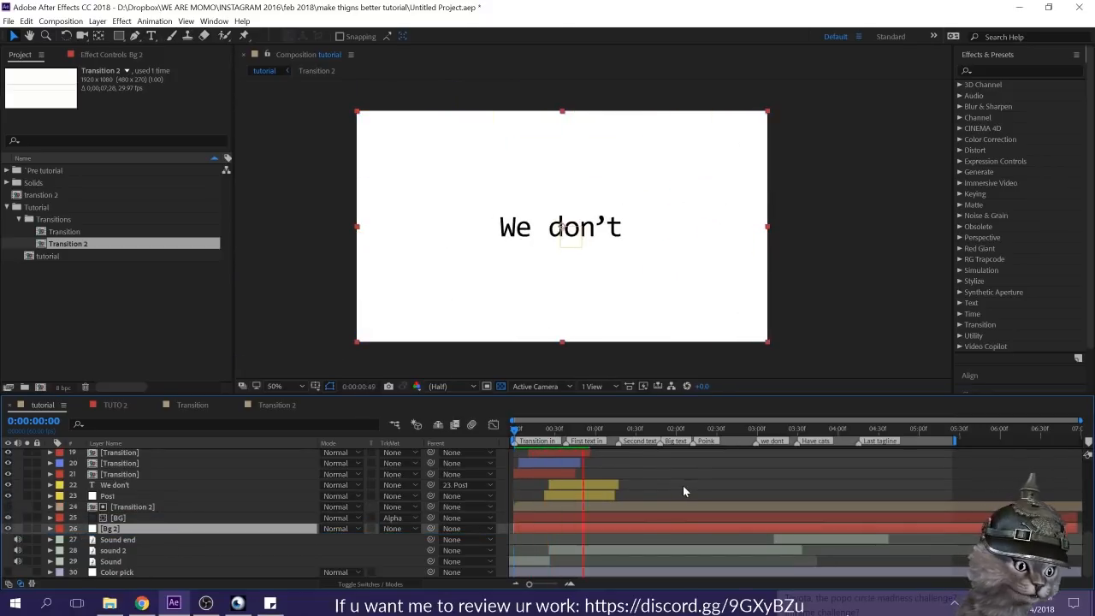
Step: Trim the ends of the Transition 2 and BG layers at 0:00:01:12 and save the project
{"action": "mouse_move", "coordinate": [611, 435]}
{"action": "left_mouse_down"}
{"action": "mouse_move", "coordinate": [570, 436]}
{"action": "mouse_move", "coordinate": [612, 435]}
{"action": "left_mouse_up"}
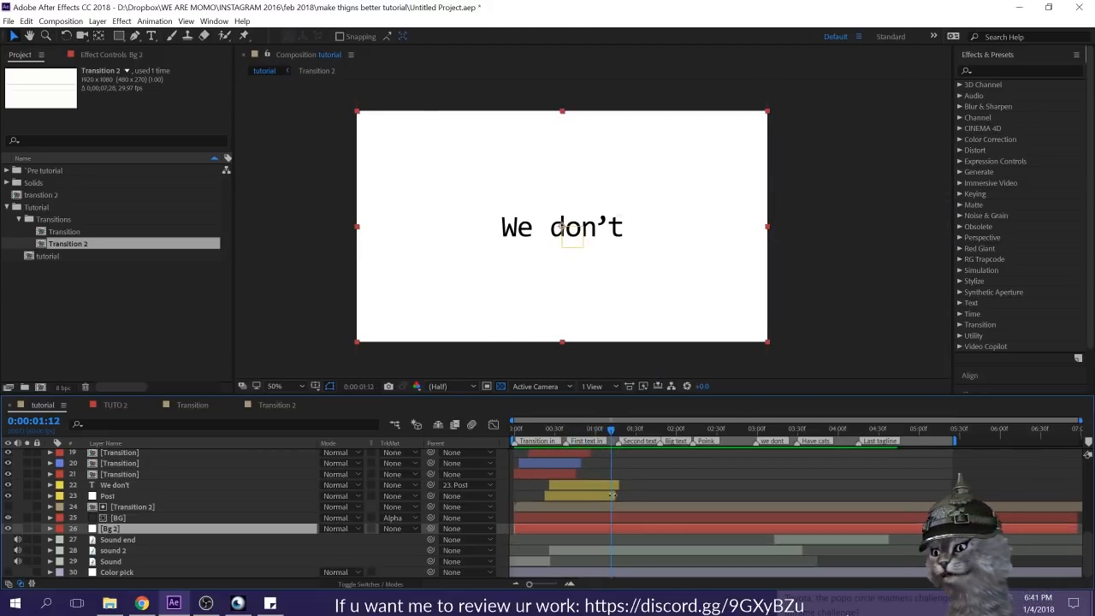
{"action": "left_click", "coordinate": [615, 507]}
{"action": "left_click", "coordinate": [614, 517], "text": "shift"}
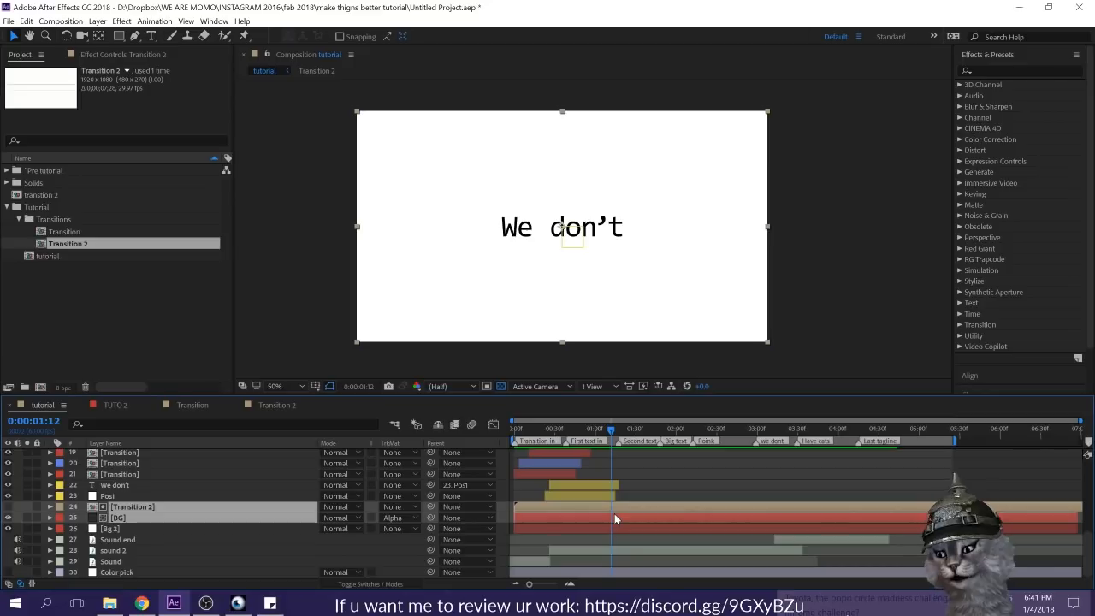
{"action": "key", "text": "alt+bracketright"}
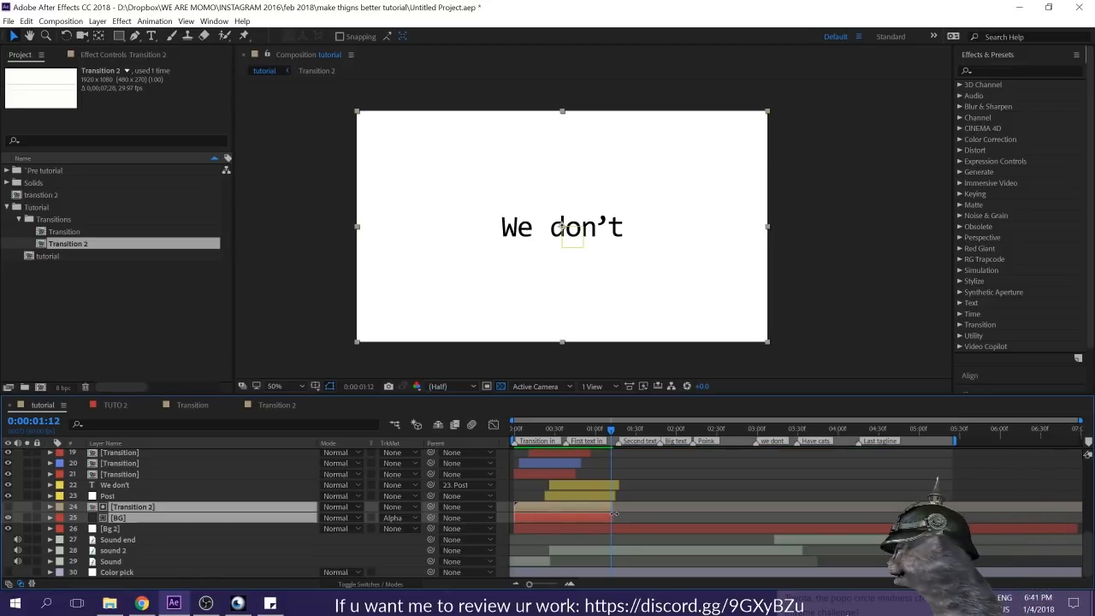
{"action": "key", "text": "ctrl+s"}
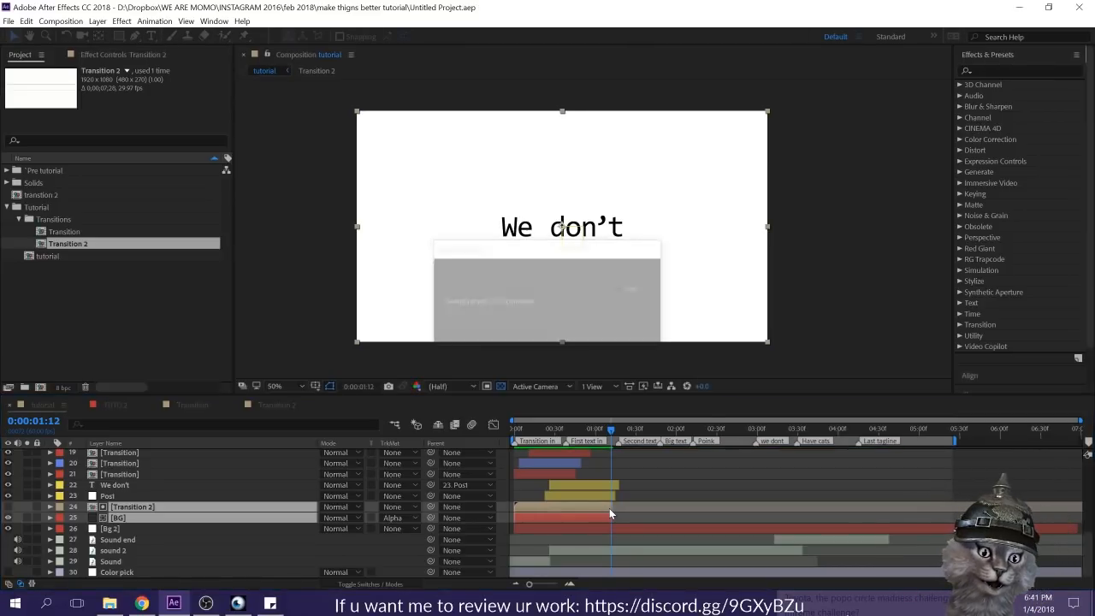
Step: Preview the whole tutorial composition from the start to check the background transition and text timing
{"action": "left_click", "coordinate": [623, 465]}
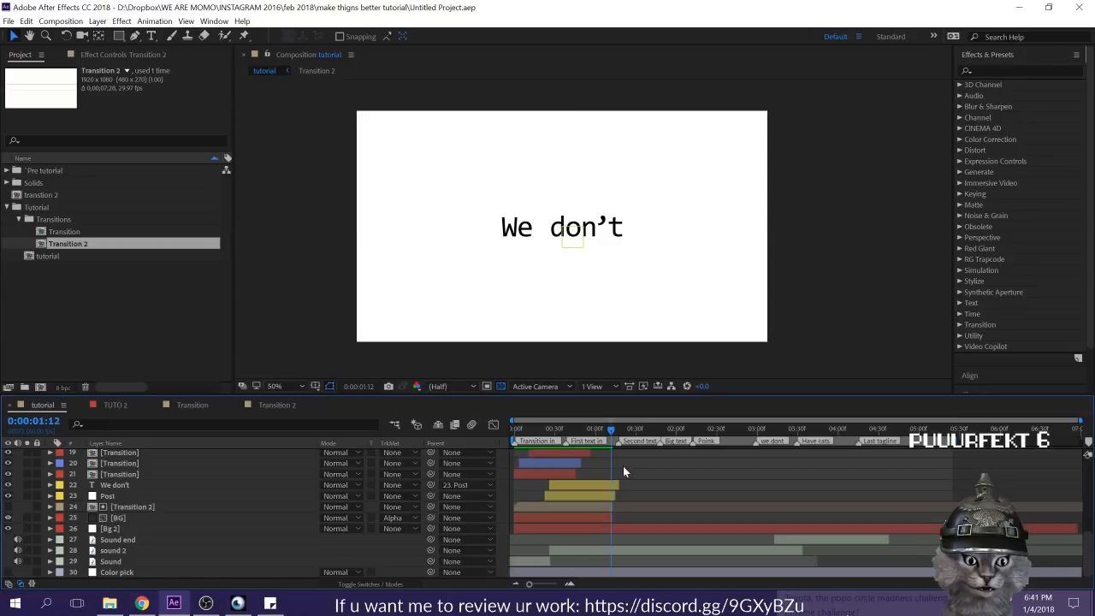
{"action": "key", "text": "space"}
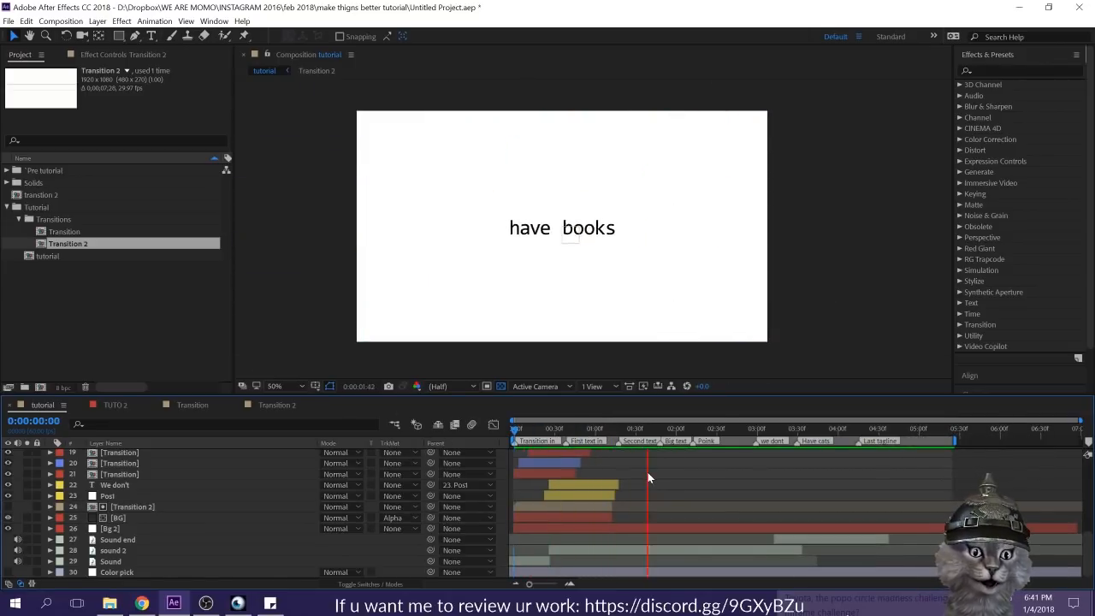
{"action": "key", "text": "space"}
{"action": "key", "text": "space"}
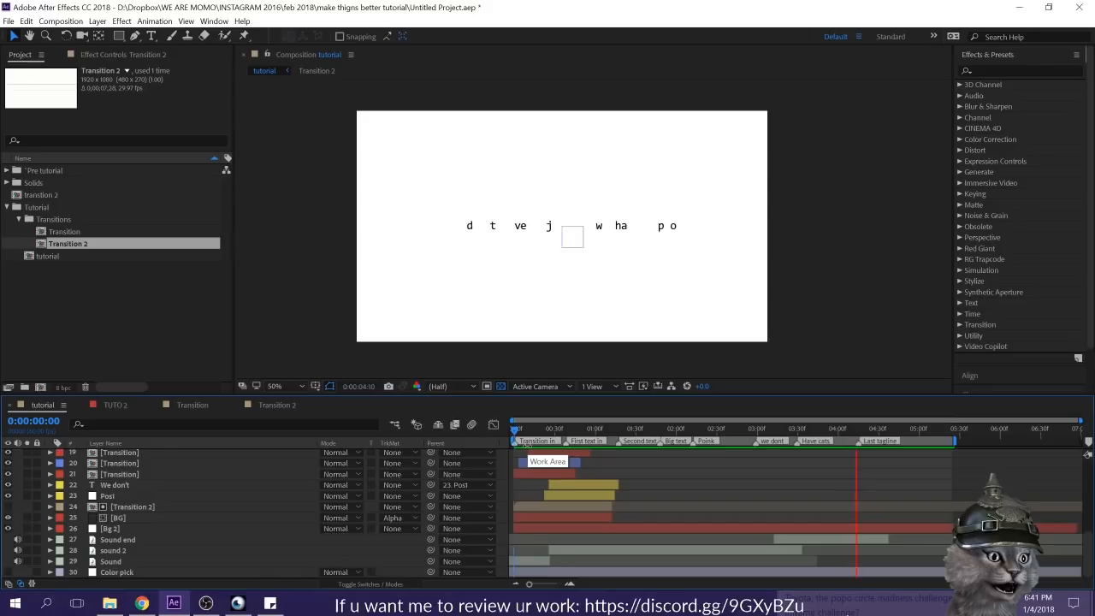
Step: Stop the preview, examine the TUTO 2 composition around 0:00:01:45 for reference, and return to the tutorial composition
{"action": "key", "text": "space"}
{"action": "left_click", "coordinate": [654, 503]}
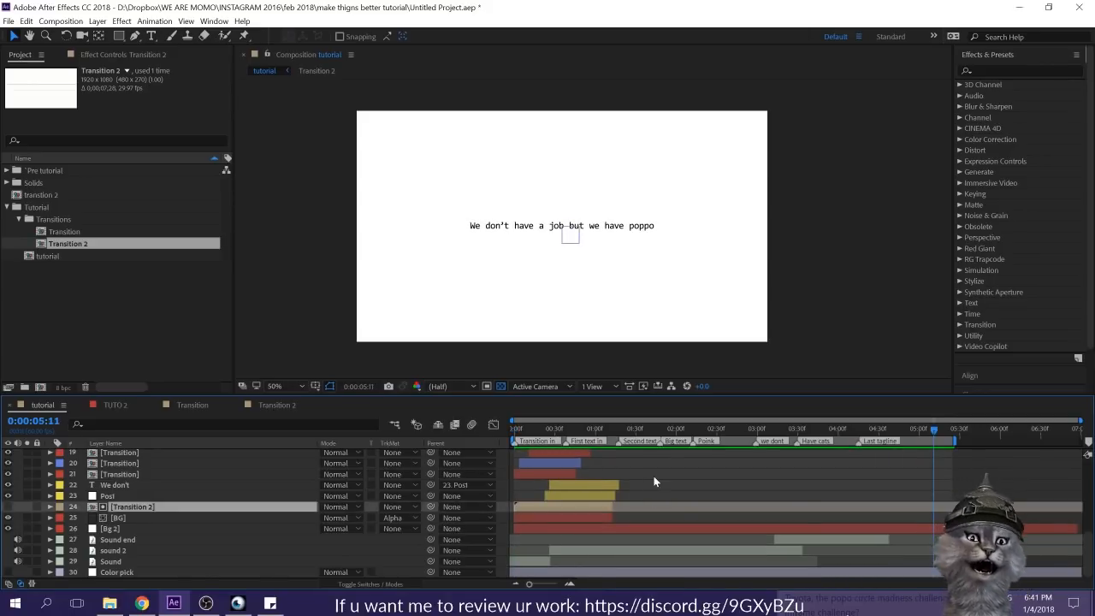
{"action": "left_click", "coordinate": [661, 488]}
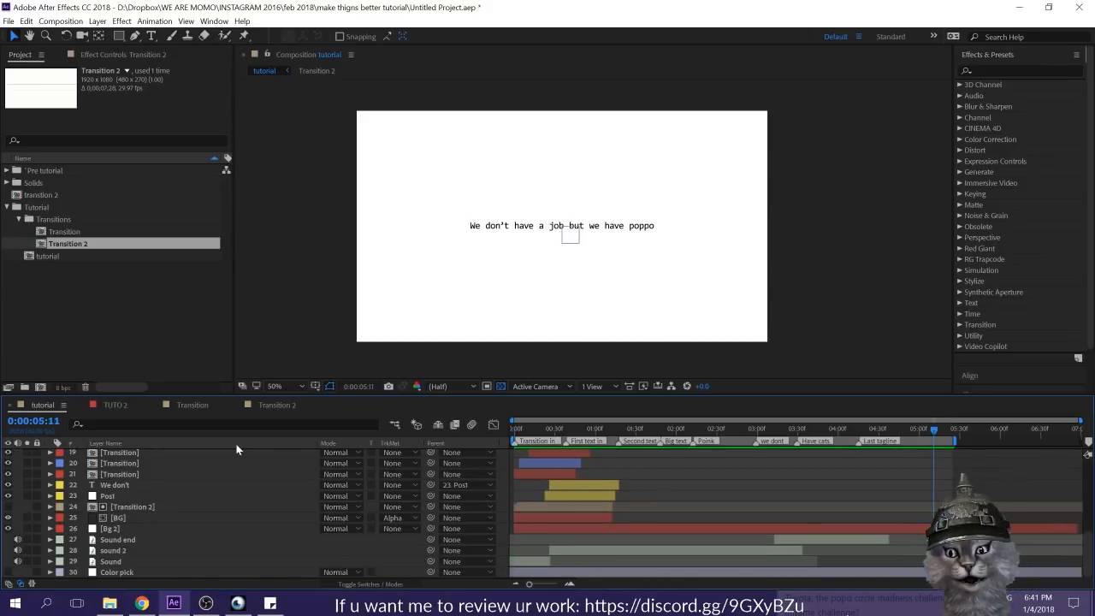
{"action": "left_click", "coordinate": [114, 405]}
{"action": "left_click_drag", "start_coordinate": [743, 425], "coordinate": [787, 431]}
{"action": "scroll", "coordinate": [653, 275], "scroll_direction": "up", "scroll_amount": 4}
{"action": "scroll", "coordinate": [664, 182], "scroll_direction": "down", "scroll_amount": 4}
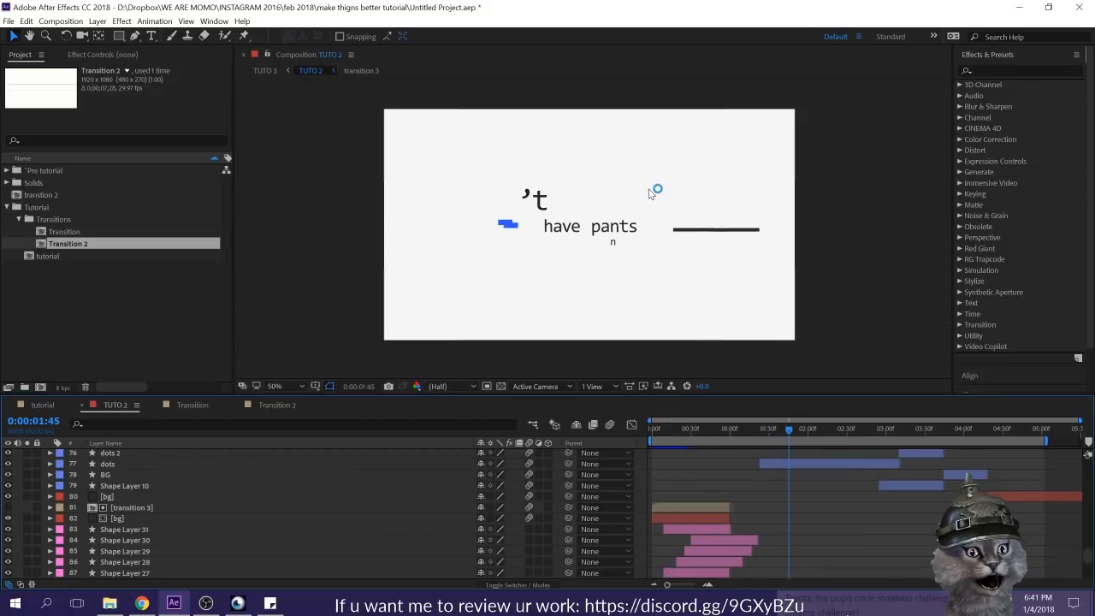
{"action": "left_click", "coordinate": [40, 404]}
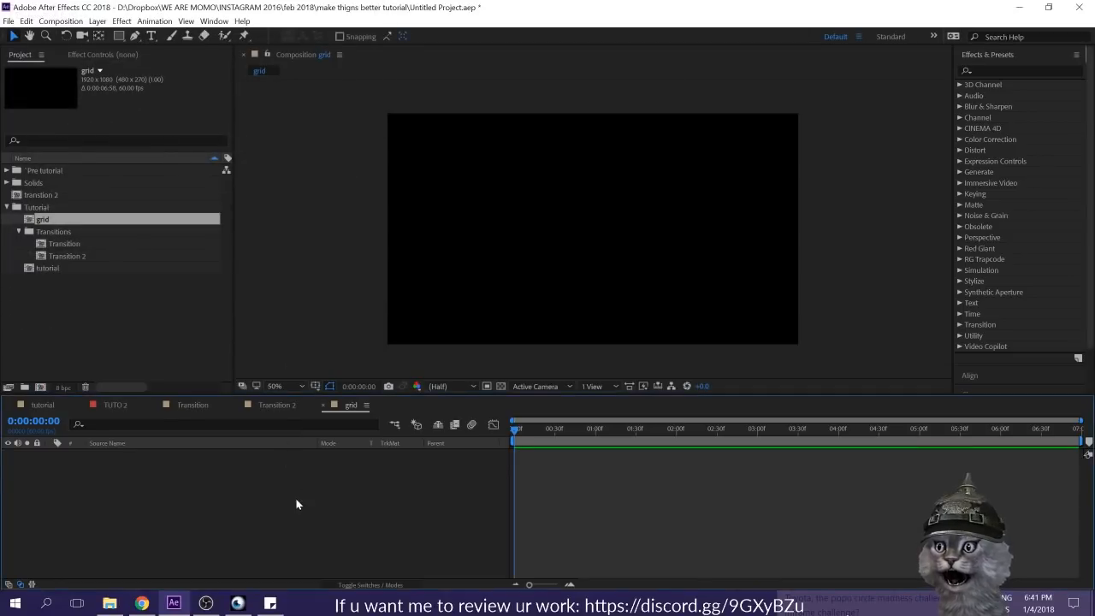
Step: Draw a white ellipse about 10 px wide at the upper-left corner of the grid composition's title-safe area, and hide the guides
{"action": "mouse_move", "coordinate": [121, 35]}
{"action": "left_mouse_down"}
{"action": "mouse_move", "coordinate": [164, 46]}
{"action": "mouse_move", "coordinate": [164, 64]}
{"action": "left_mouse_up"}
{"action": "scroll", "coordinate": [501, 179], "scroll_direction": "up", "scroll_amount": 2}
{"action": "key", "text": "h"}
{"action": "left_click_drag", "start_coordinate": [462, 139], "coordinate": [689, 276]}
{"action": "key", "text": "'"}
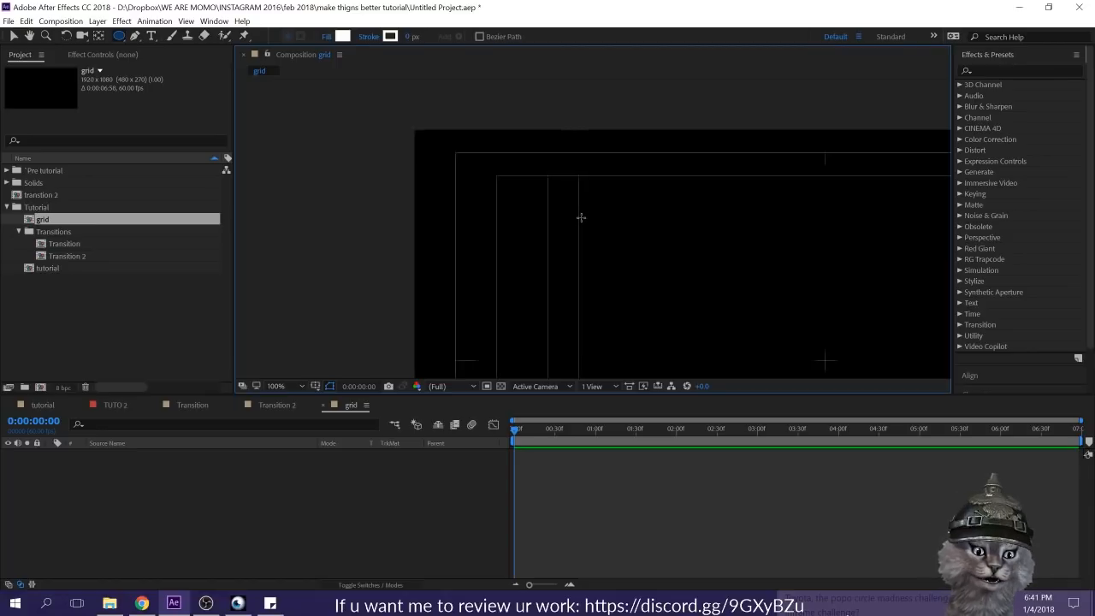
{"action": "left_click", "coordinate": [499, 179]}
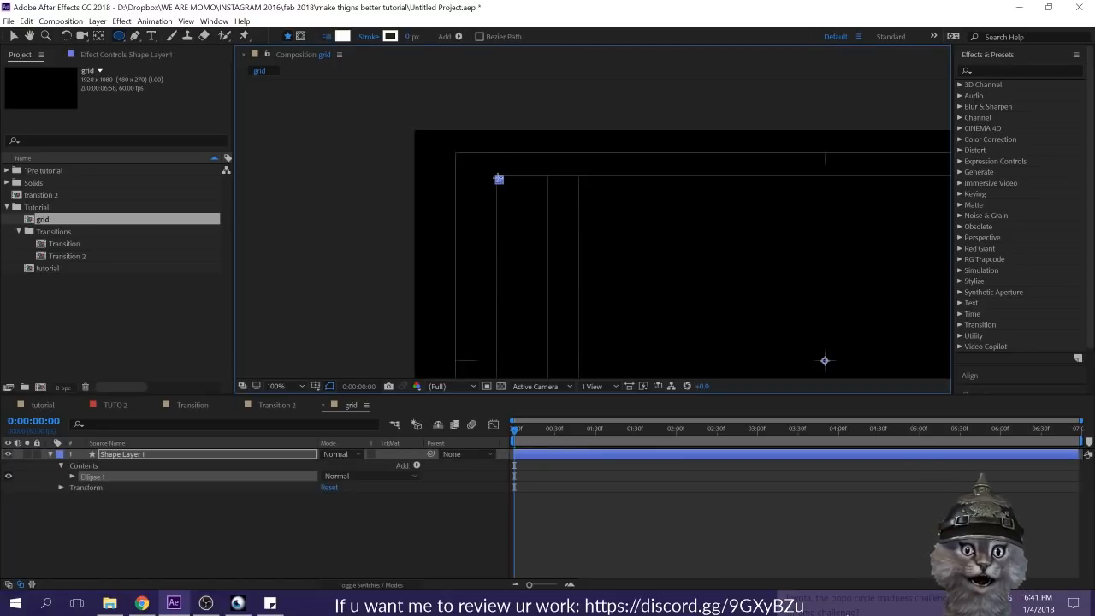
{"action": "left_click", "coordinate": [392, 549]}
{"action": "scroll", "coordinate": [597, 206], "scroll_direction": "down", "scroll_amount": 1}
{"action": "left_click_drag", "start_coordinate": [647, 252], "coordinate": [540, 215]}
{"action": "key", "text": "'"}
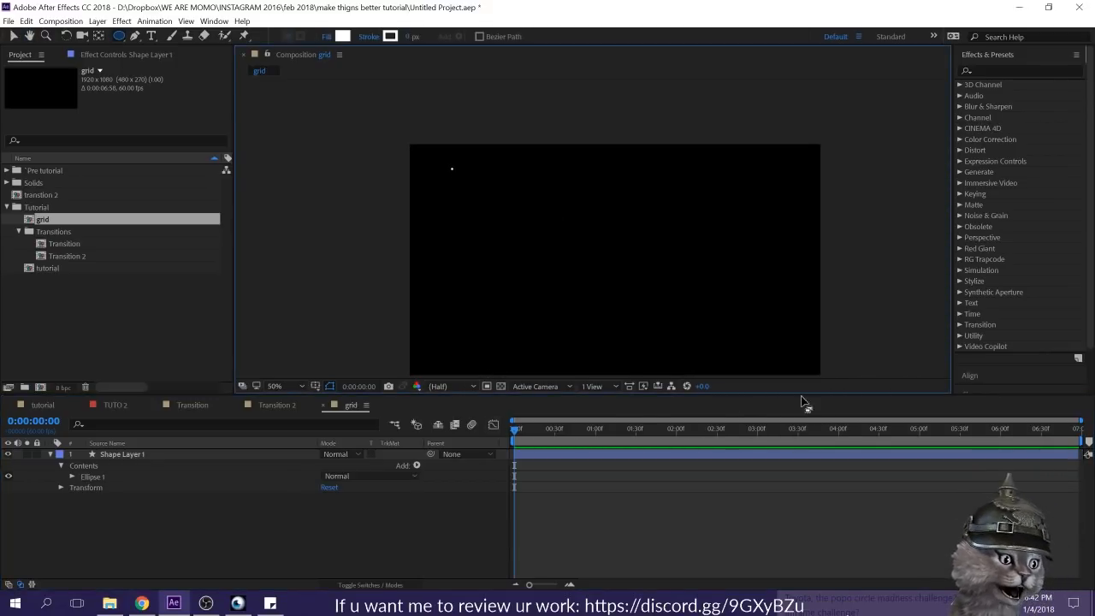
{"action": "left_click_drag", "start_coordinate": [549, 321], "coordinate": [501, 294]}
{"action": "key", "text": "space"}
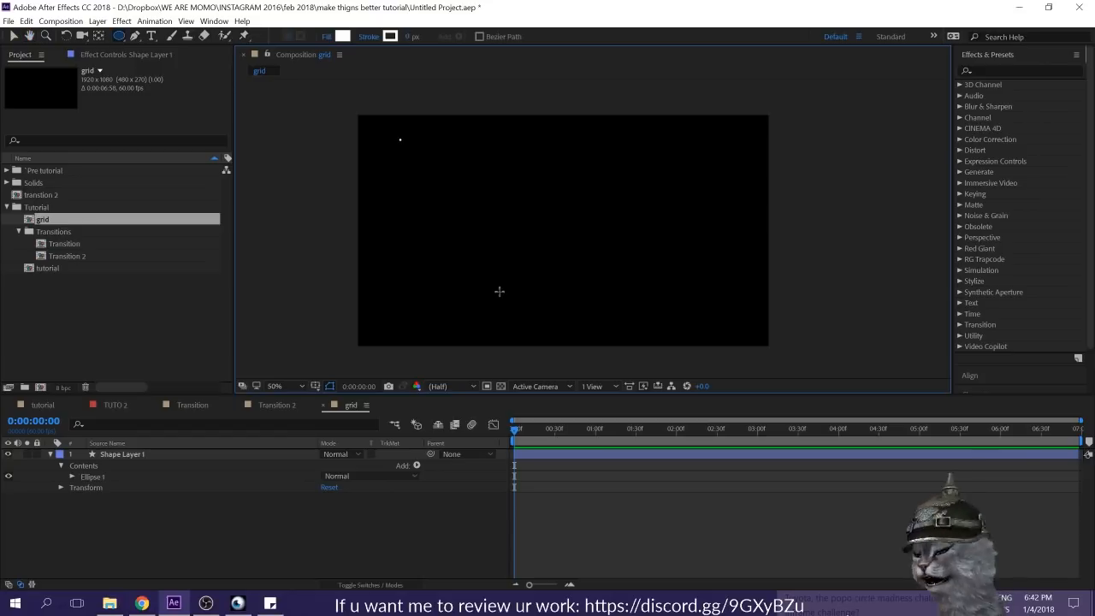
Step: Add a Repeater to the contents of the dot's shape layer
{"action": "left_click", "coordinate": [89, 478]}
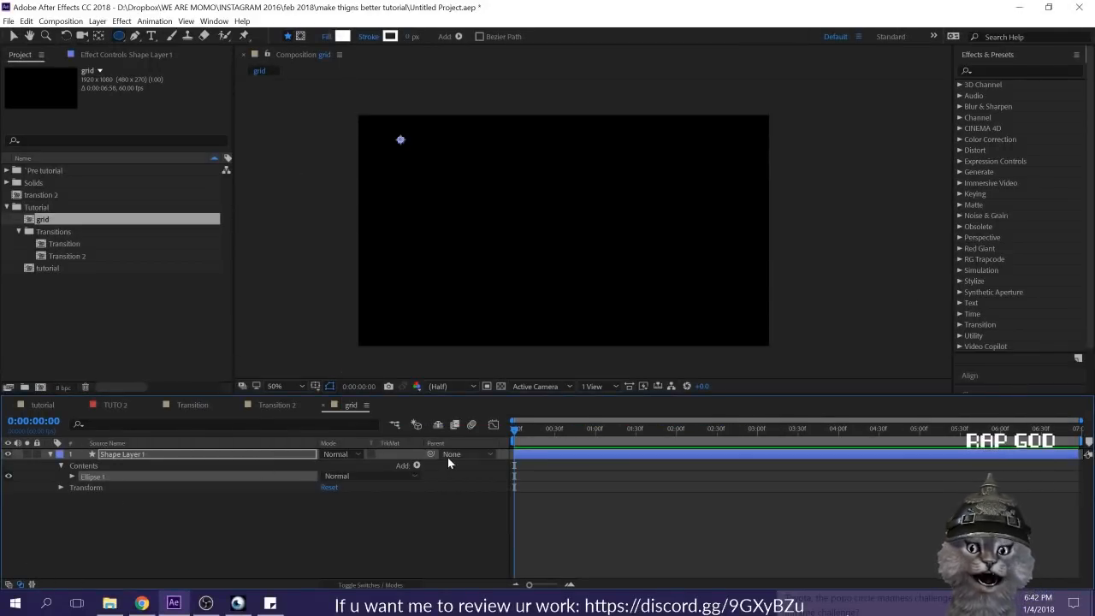
{"action": "left_click", "coordinate": [417, 466]}
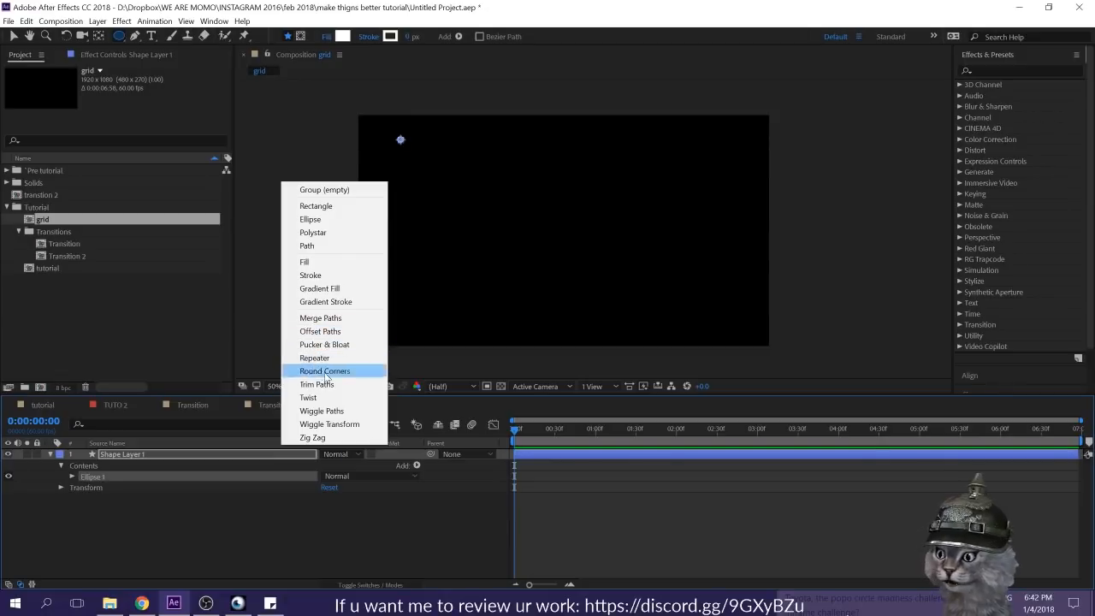
{"action": "left_click", "coordinate": [386, 518]}
{"action": "left_click", "coordinate": [51, 455]}
{"action": "left_click", "coordinate": [51, 454]}
{"action": "left_click", "coordinate": [417, 466]}
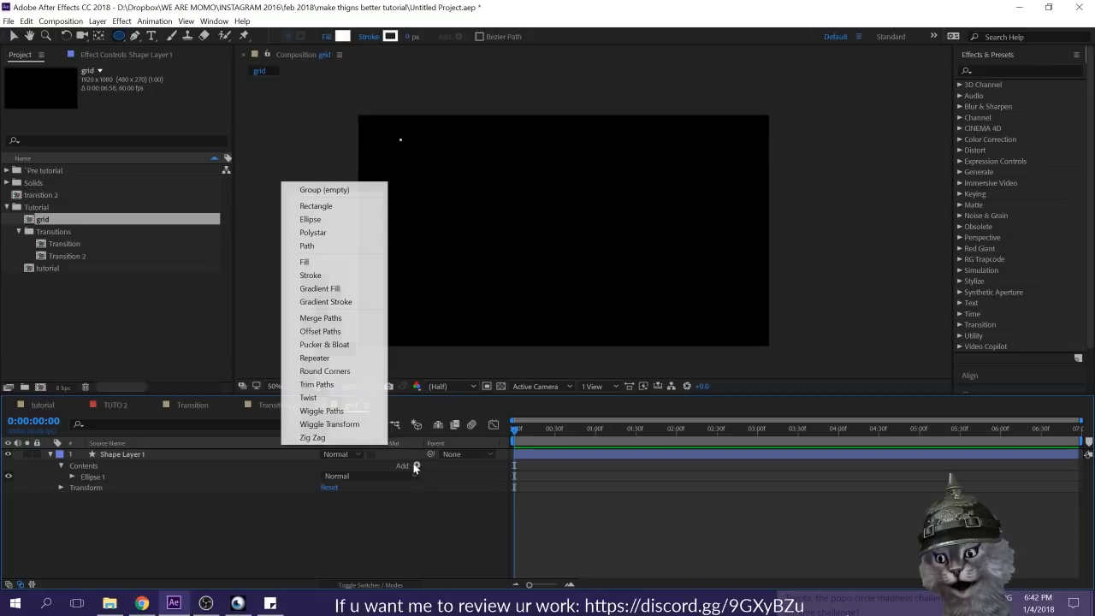
{"action": "left_click", "coordinate": [338, 357]}
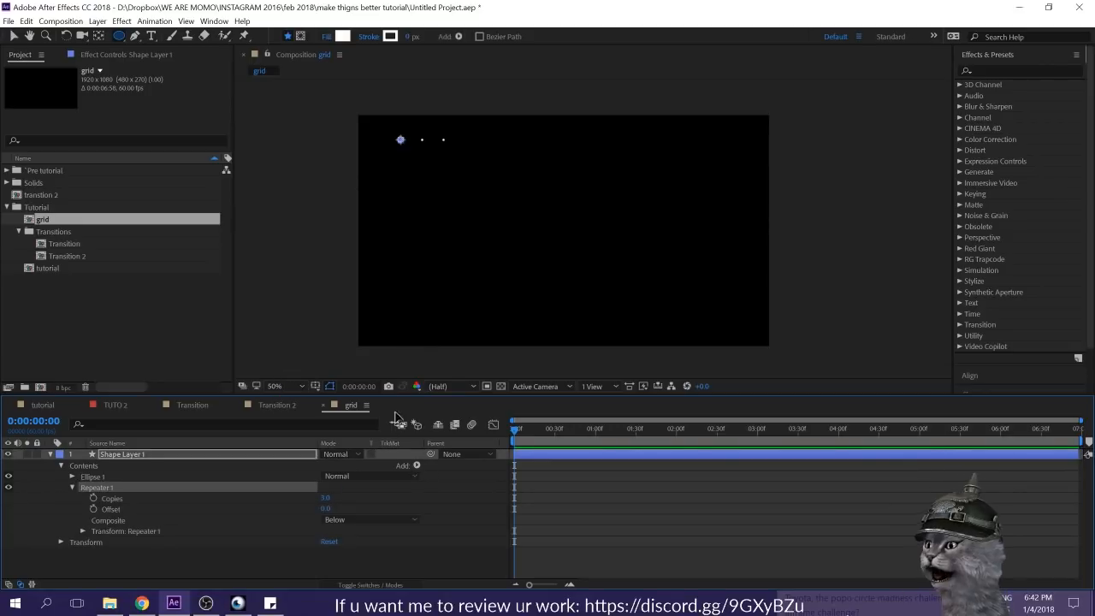
{"action": "left_click", "coordinate": [371, 505]}
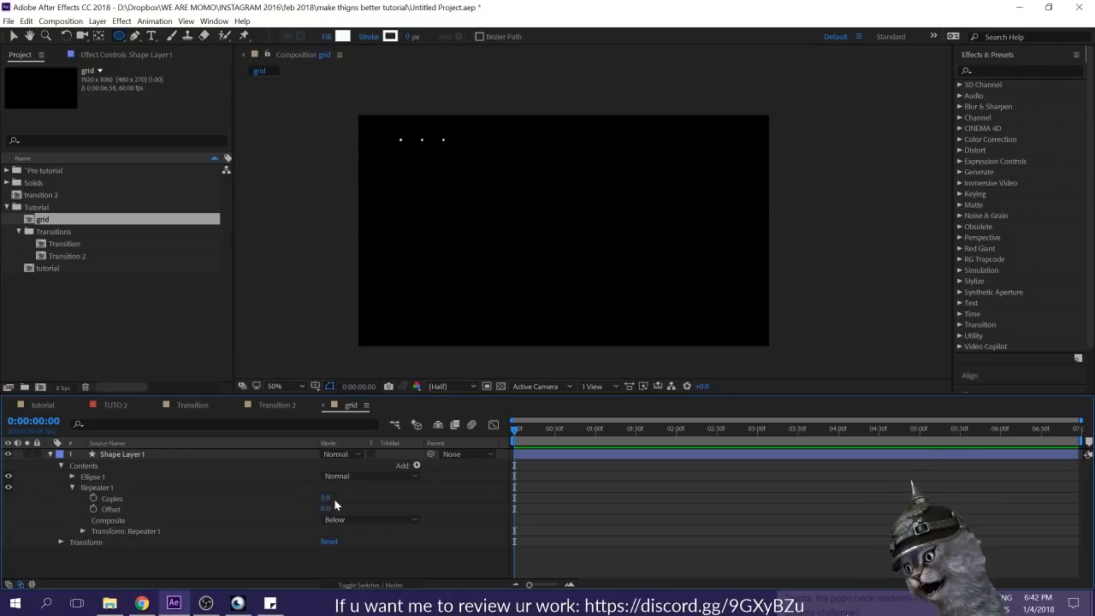
Step: Set the repeater's Copies to 20
{"action": "left_click_drag", "start_coordinate": [324, 498], "coordinate": [327, 499]}
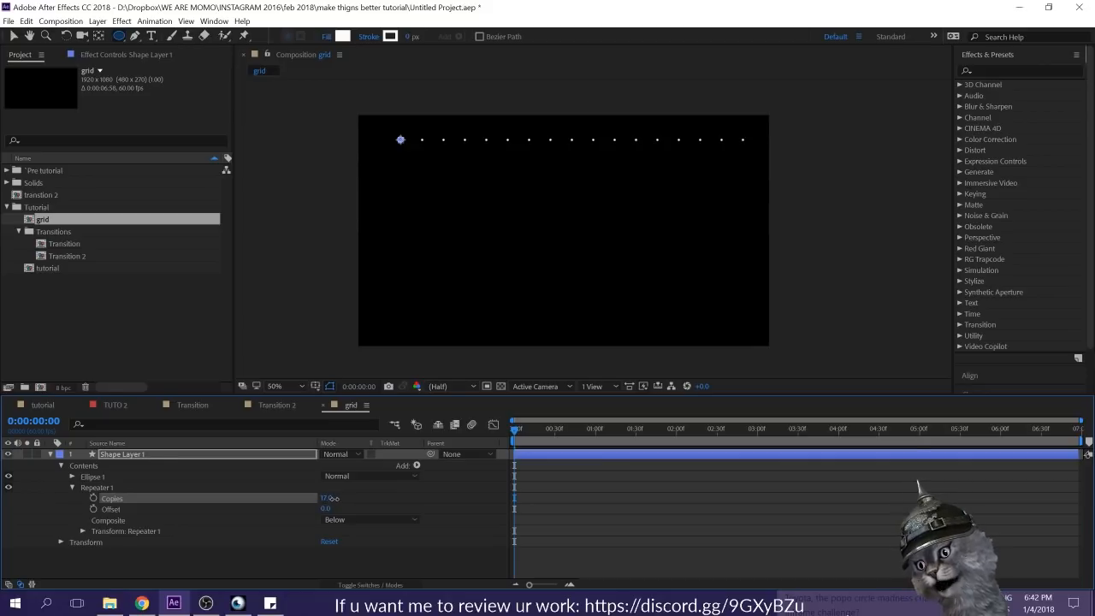
{"action": "left_click", "coordinate": [327, 498]}
{"action": "type", "text": "20"}
{"action": "key", "text": "Return"}
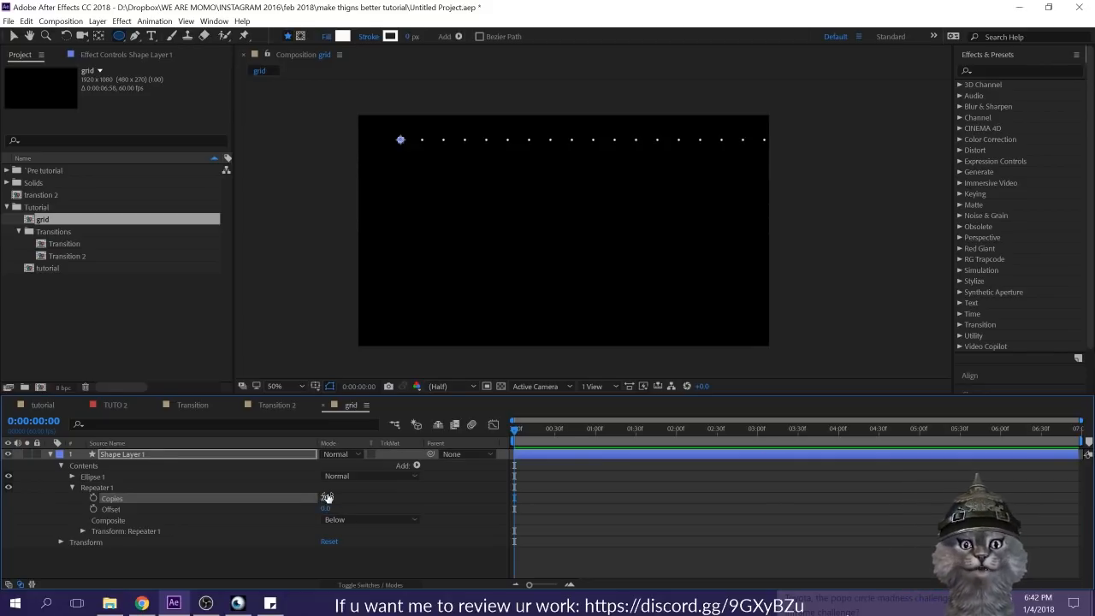
Step: Try to move the whole row of dots left past the canvas edge, and undo the move
{"action": "left_click", "coordinate": [215, 450]}
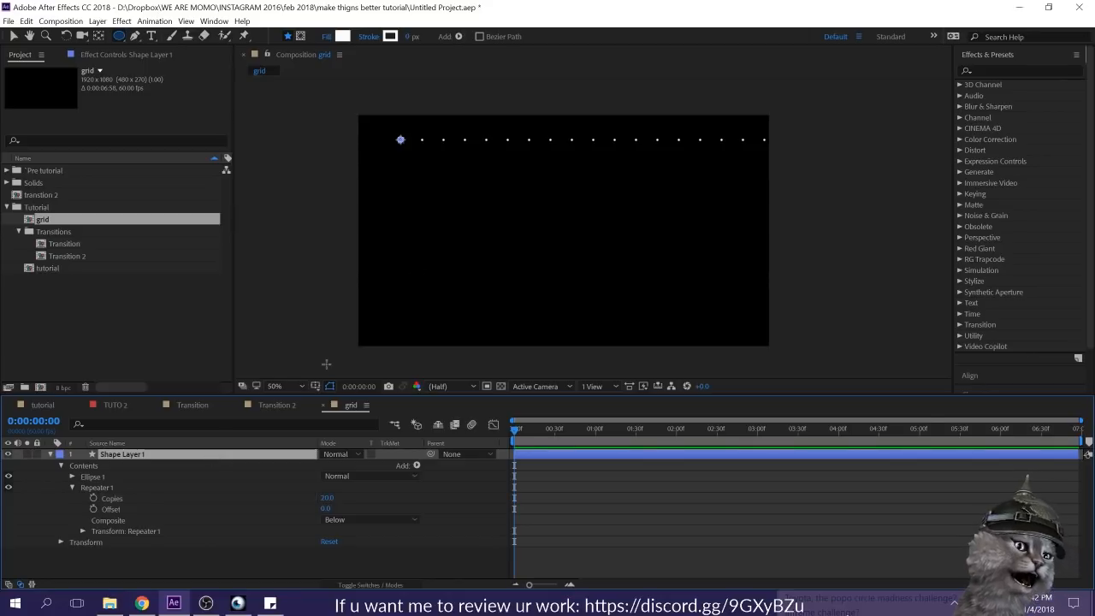
{"action": "key", "text": "v"}
{"action": "left_click_drag", "start_coordinate": [401, 141], "coordinate": [289, 153]}
{"action": "key", "text": "ctrl+z"}
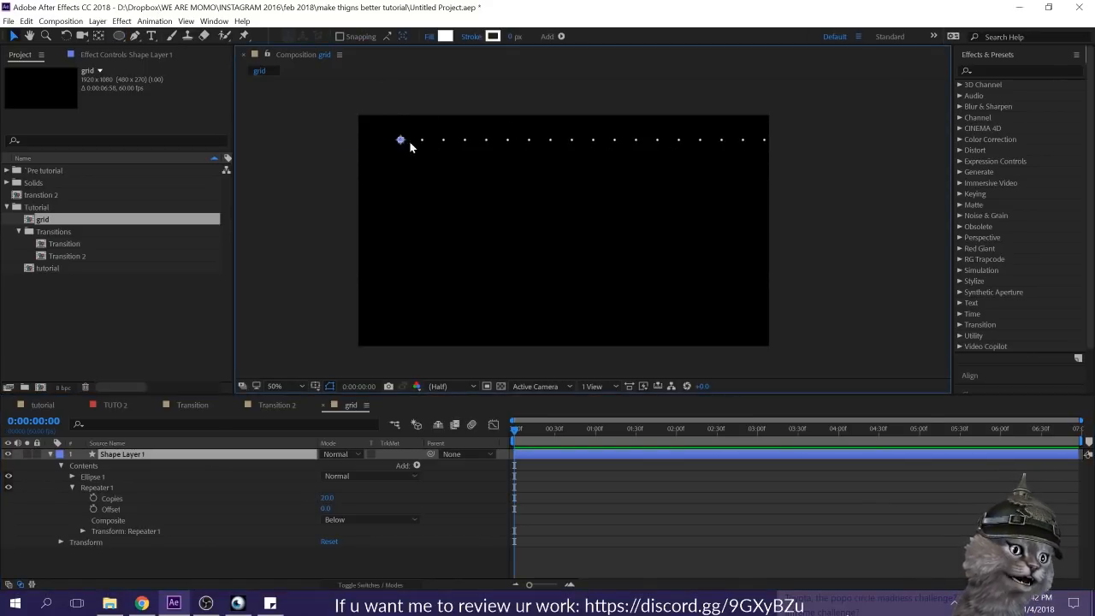
Step: Tighten the dot spacing by setting the repeater transform's Position to 38, 0
{"action": "left_click", "coordinate": [83, 532]}
{"action": "left_click", "coordinate": [130, 508]}
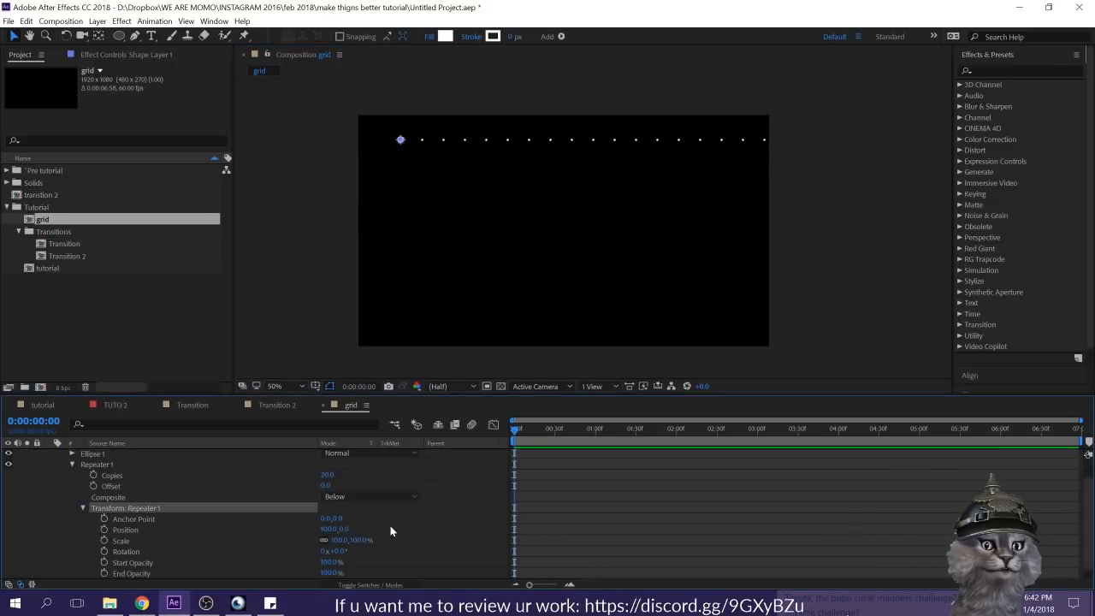
{"action": "left_click", "coordinate": [272, 522]}
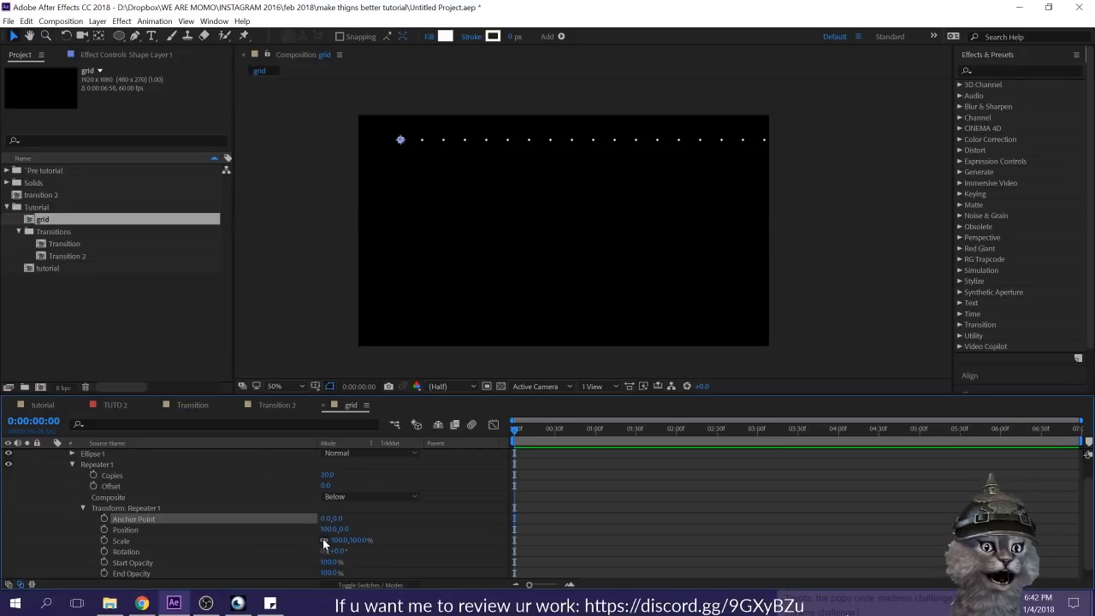
{"action": "left_click", "coordinate": [310, 529]}
{"action": "left_click_drag", "start_coordinate": [321, 528], "coordinate": [443, 515]}
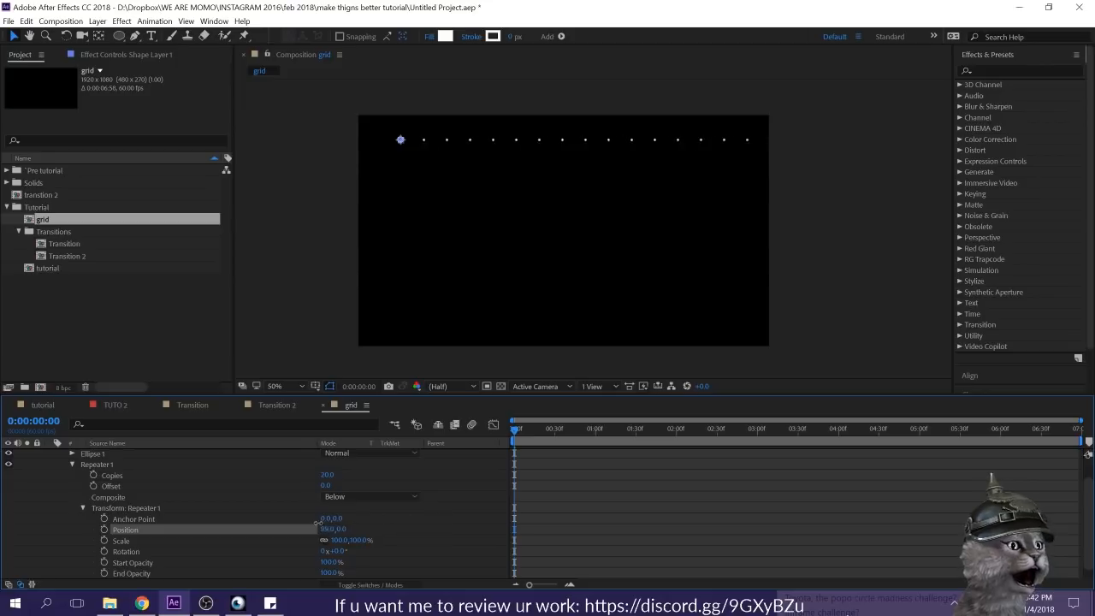
{"action": "mouse_move", "coordinate": [280, 527]}
{"action": "left_mouse_down"}
{"action": "mouse_move", "coordinate": [296, 527]}
{"action": "mouse_move", "coordinate": [278, 526]}
{"action": "left_mouse_up"}
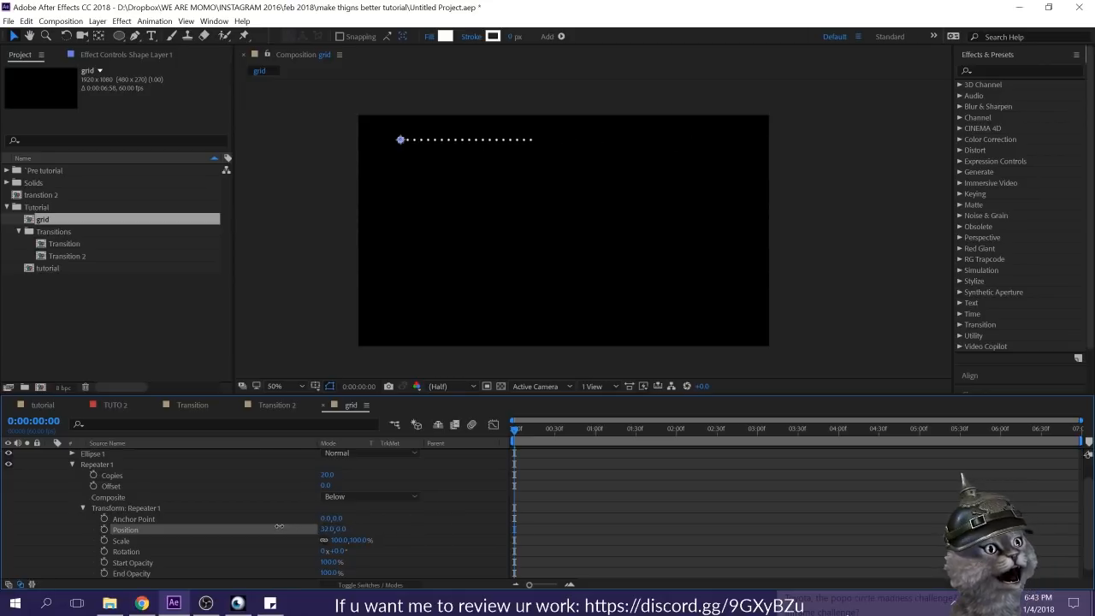
{"action": "left_click", "coordinate": [392, 516]}
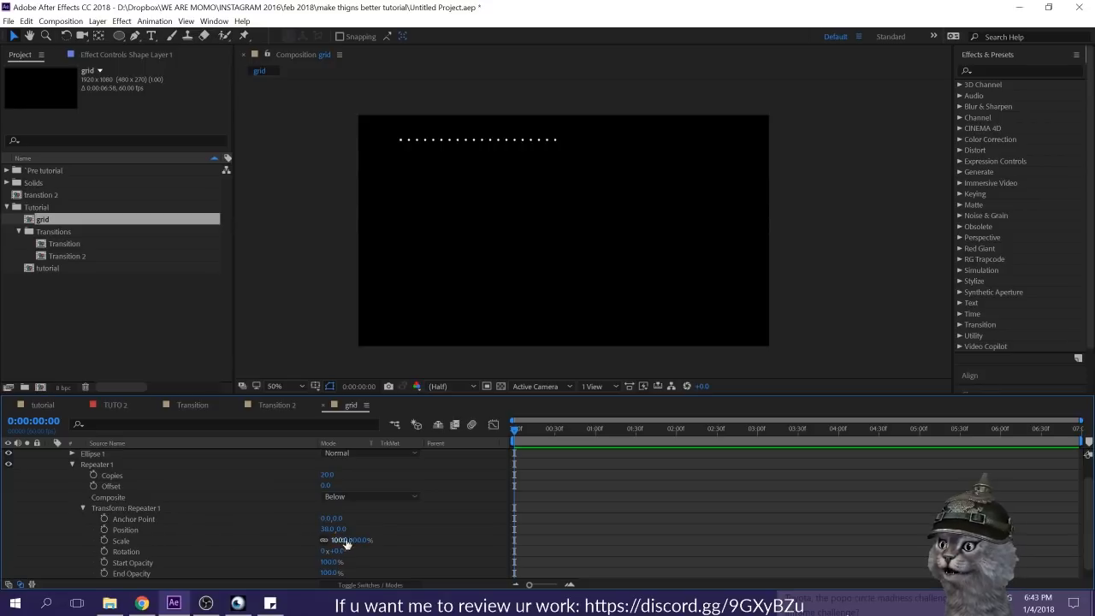
Step: Try a repeater transform Scale of 92%, and undo the change
{"action": "left_click_drag", "start_coordinate": [336, 544], "coordinate": [331, 544]}
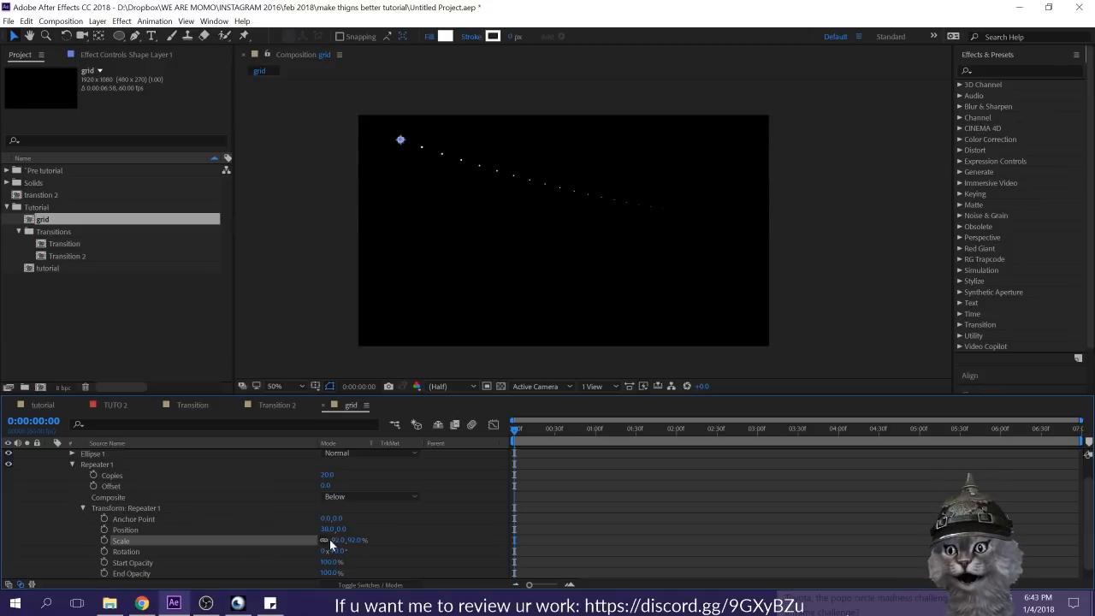
{"action": "key", "text": "ctrl+z"}
{"action": "left_click", "coordinate": [236, 525]}
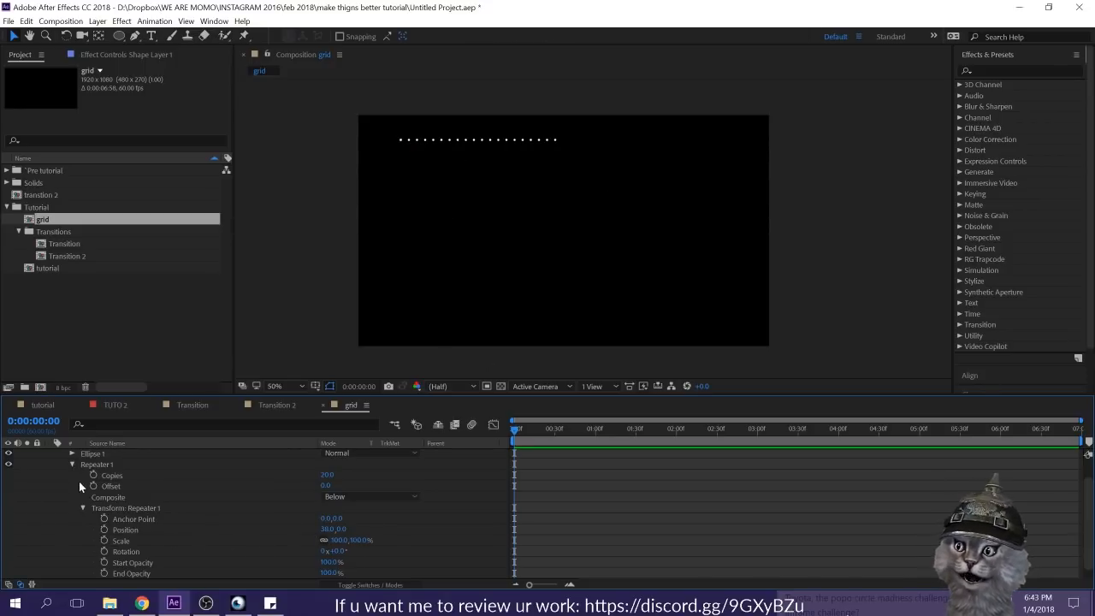
Step: Set the Size of Ellipse Path 1 to 5 to make the dots smaller
{"action": "scroll", "coordinate": [79, 481], "scroll_direction": "up", "scroll_amount": 2}
{"action": "left_click", "coordinate": [72, 486]}
{"action": "left_click", "coordinate": [71, 476]}
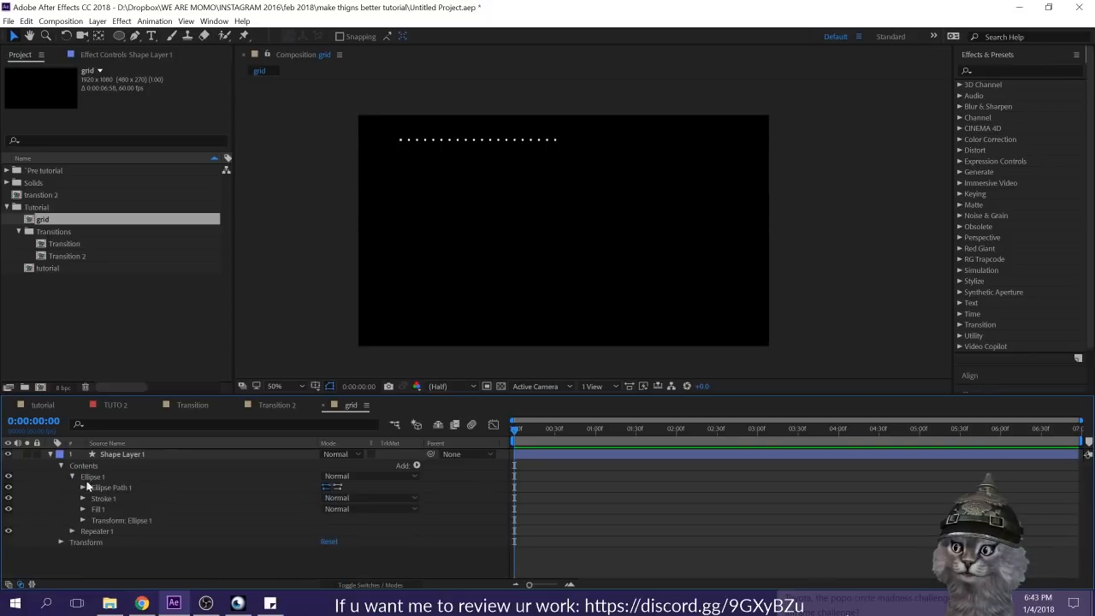
{"action": "left_click", "coordinate": [85, 488]}
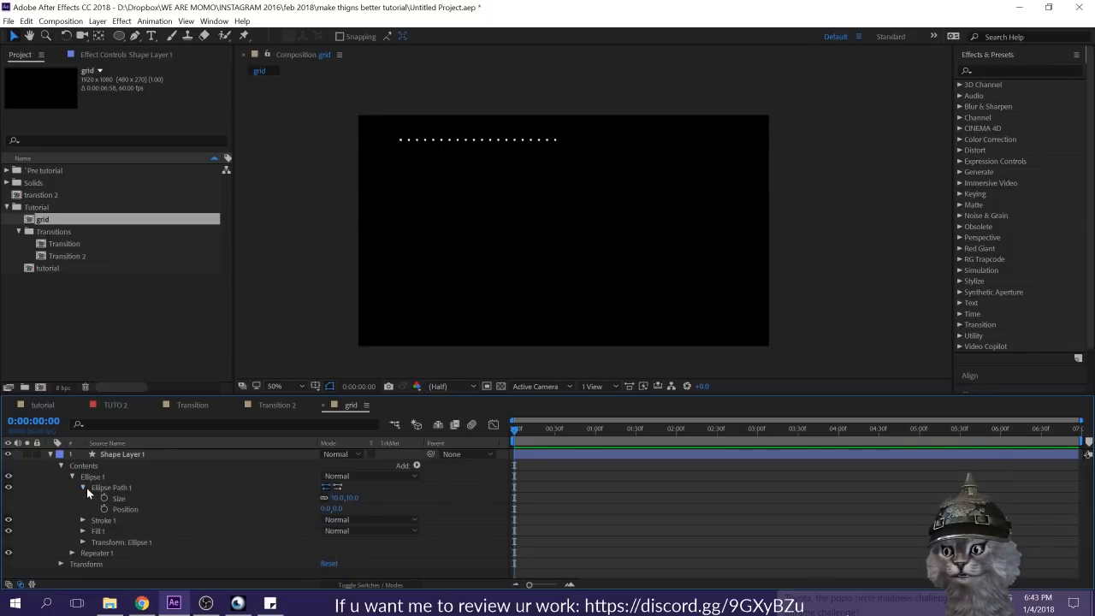
{"action": "left_click", "coordinate": [353, 498]}
{"action": "type", "text": "5"}
{"action": "key", "text": "Return"}
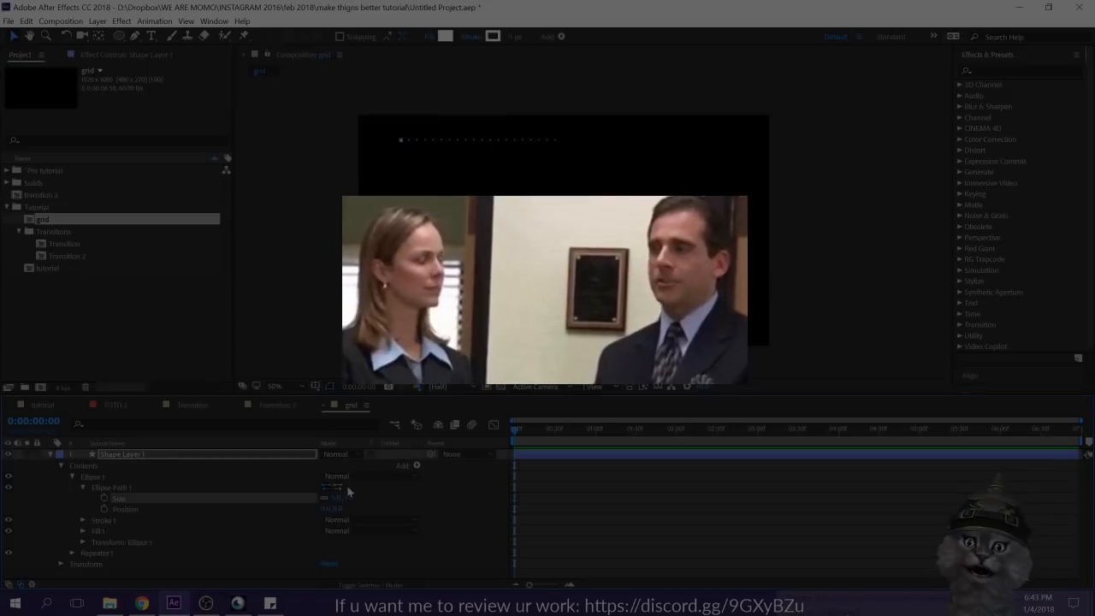
{"action": "left_click", "coordinate": [72, 477]}
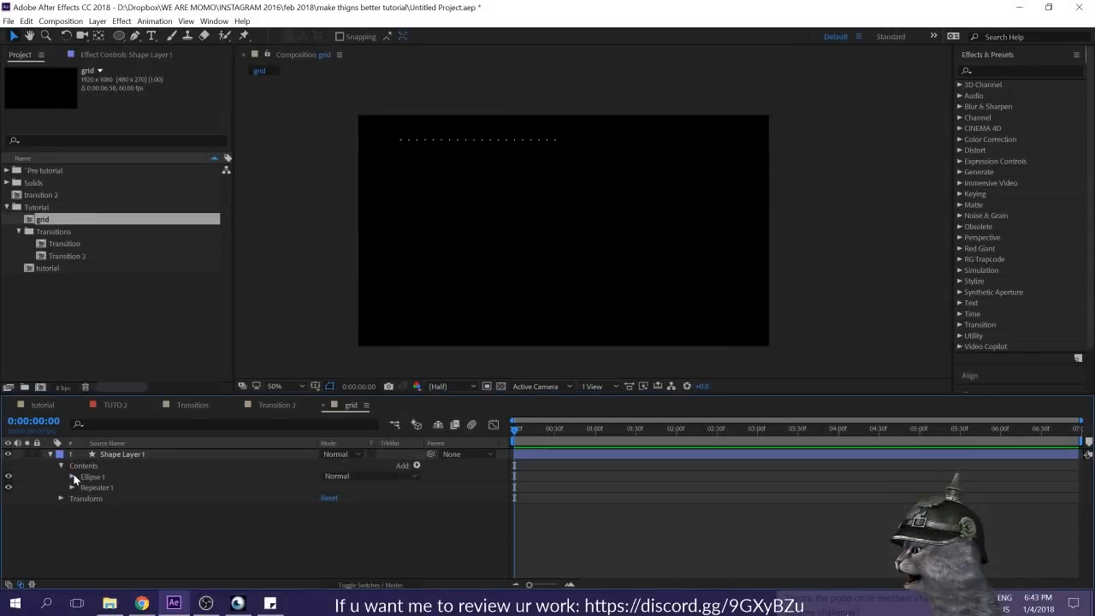
Step: Extend the dot row across the composition by trying 40, 45 and 41 copies, and set the repeater's Copies to 43
{"action": "left_click", "coordinate": [72, 487]}
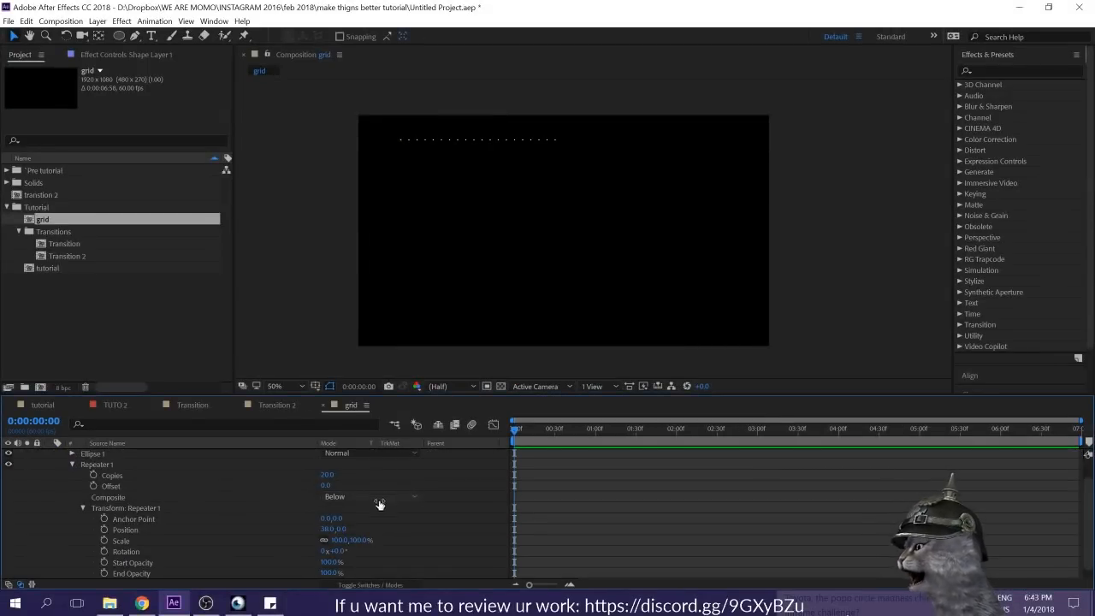
{"action": "left_click", "coordinate": [327, 474]}
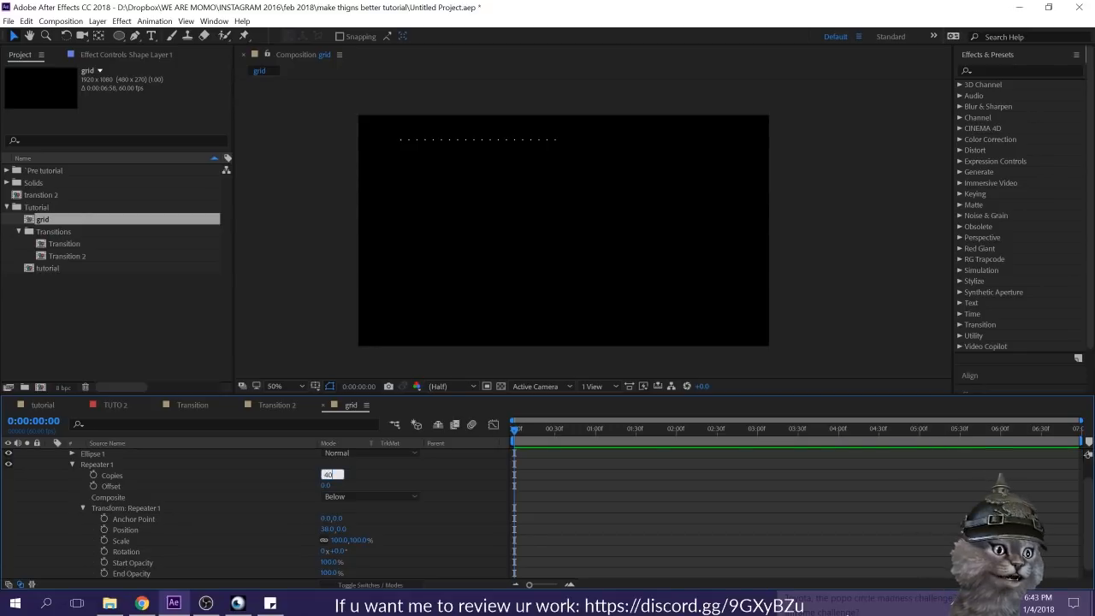
{"action": "type", "text": "40"}
{"action": "key", "text": "Return"}
{"action": "left_click", "coordinate": [326, 474]}
{"action": "type", "text": "45"}
{"action": "key", "text": "Return"}
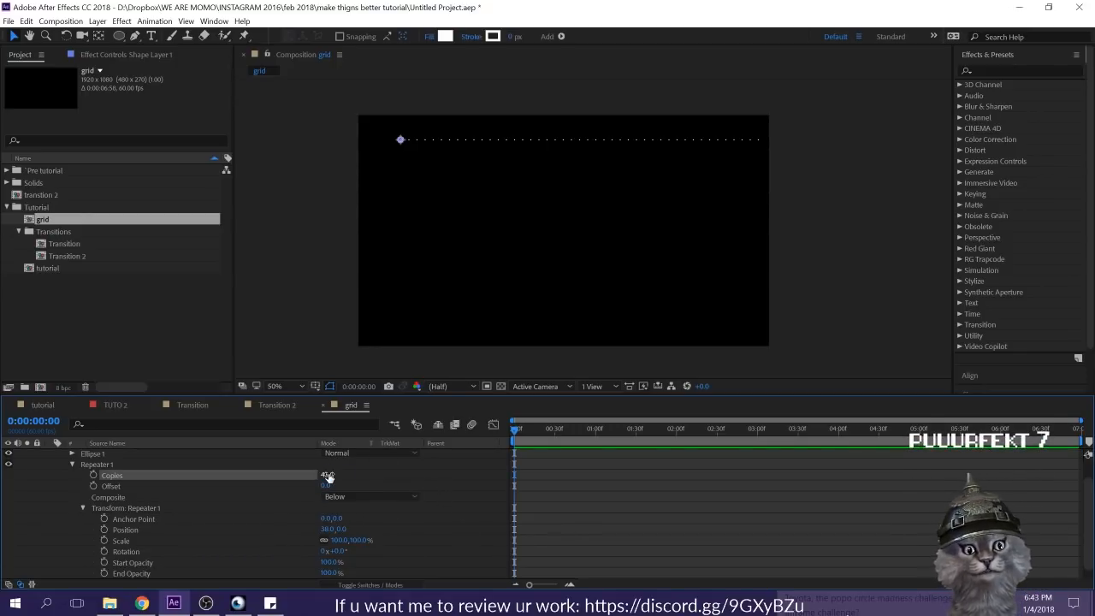
{"action": "left_click", "coordinate": [326, 473]}
{"action": "type", "text": "41"}
{"action": "key", "text": "Return"}
{"action": "left_click", "coordinate": [326, 474]}
{"action": "type", "text": "43"}
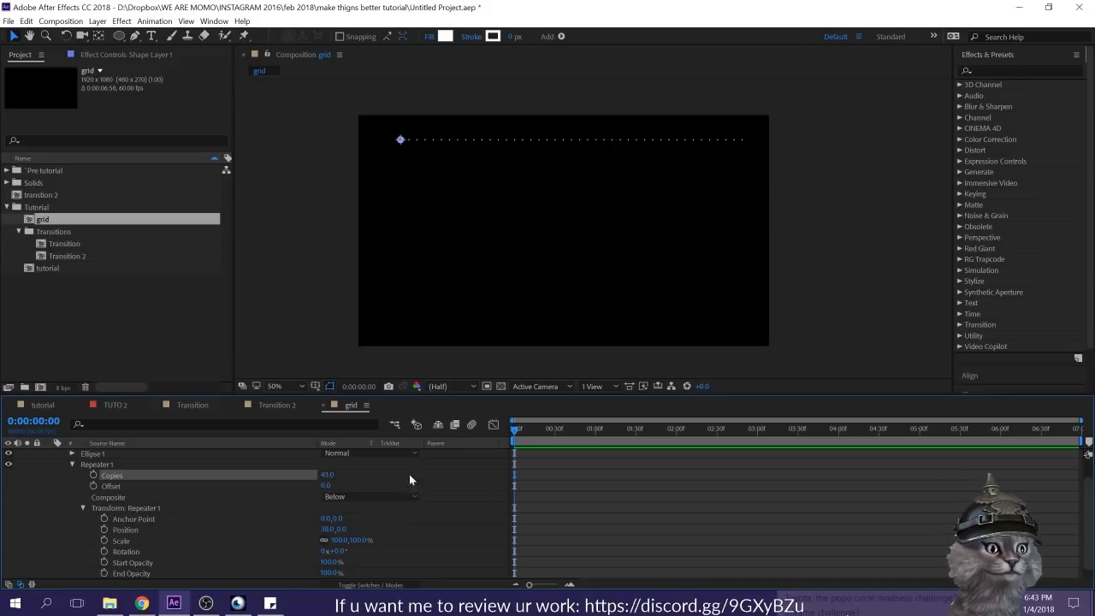
{"action": "key", "text": "Return"}
Step: Show the title-safe guides and shift the row of dots slightly left to center it horizontally in the composition
{"action": "key", "text": "apostrophe"}
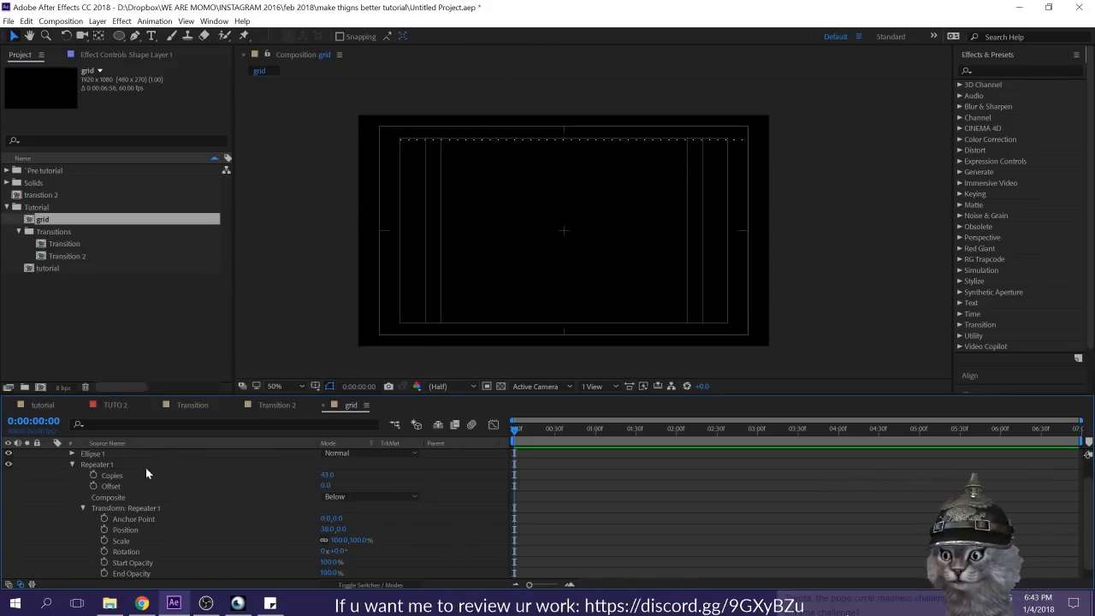
{"action": "scroll", "coordinate": [141, 466], "scroll_direction": "up", "scroll_amount": 1}
{"action": "left_click", "coordinate": [125, 455]}
{"action": "key", "text": "Return"}
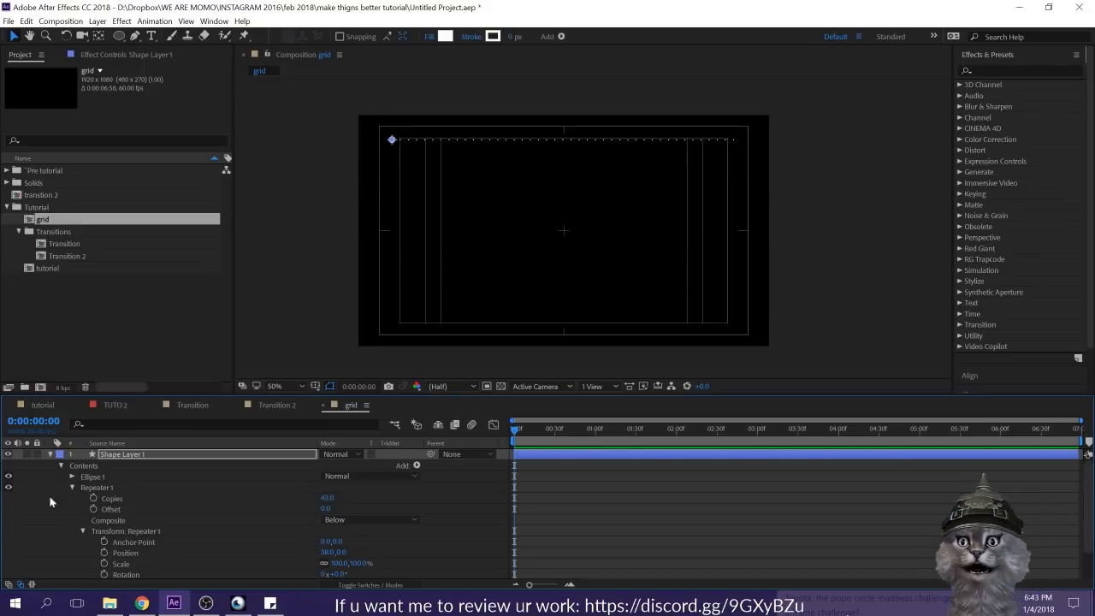
{"action": "left_click", "coordinate": [58, 520]}
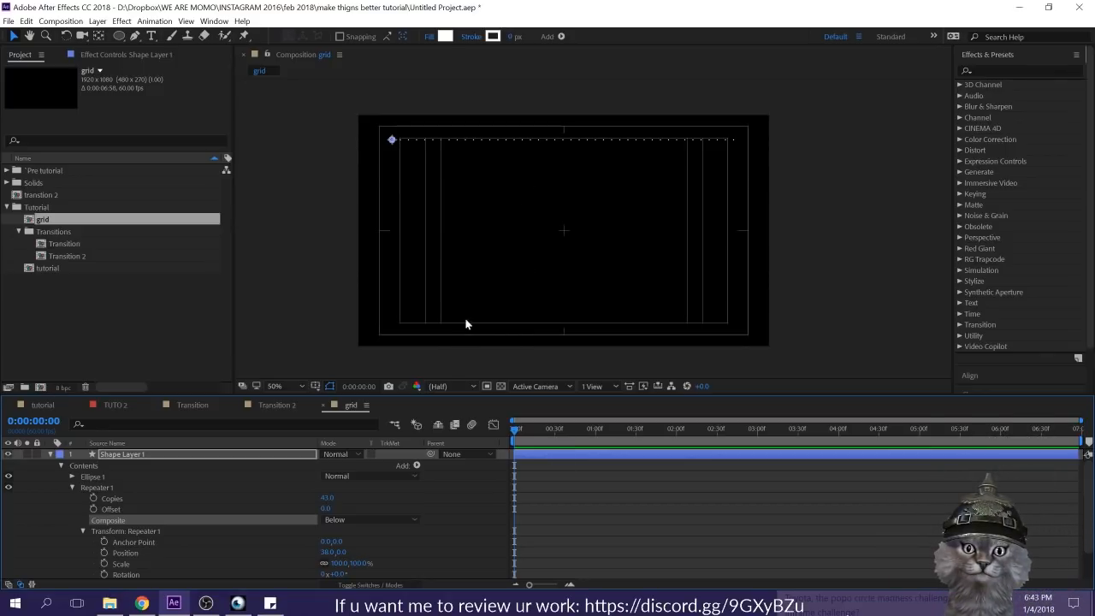
Step: Duplicate Repeater 1 on the dot row's shape layer and set the duplicate's horizontal Position to 0
{"action": "left_click", "coordinate": [56, 513]}
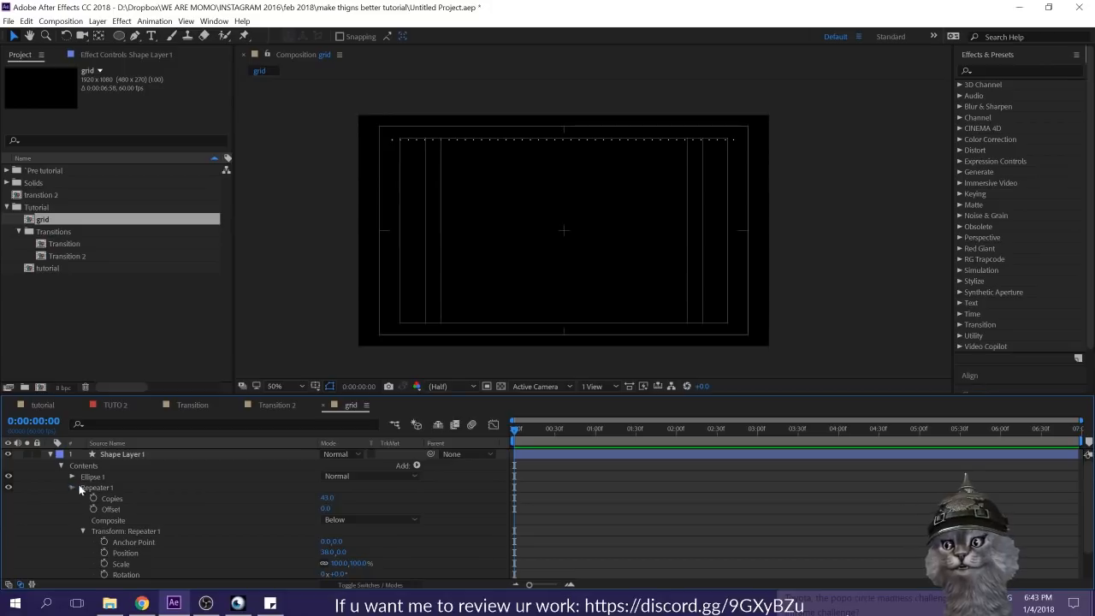
{"action": "left_click", "coordinate": [74, 487]}
{"action": "left_click", "coordinate": [103, 489]}
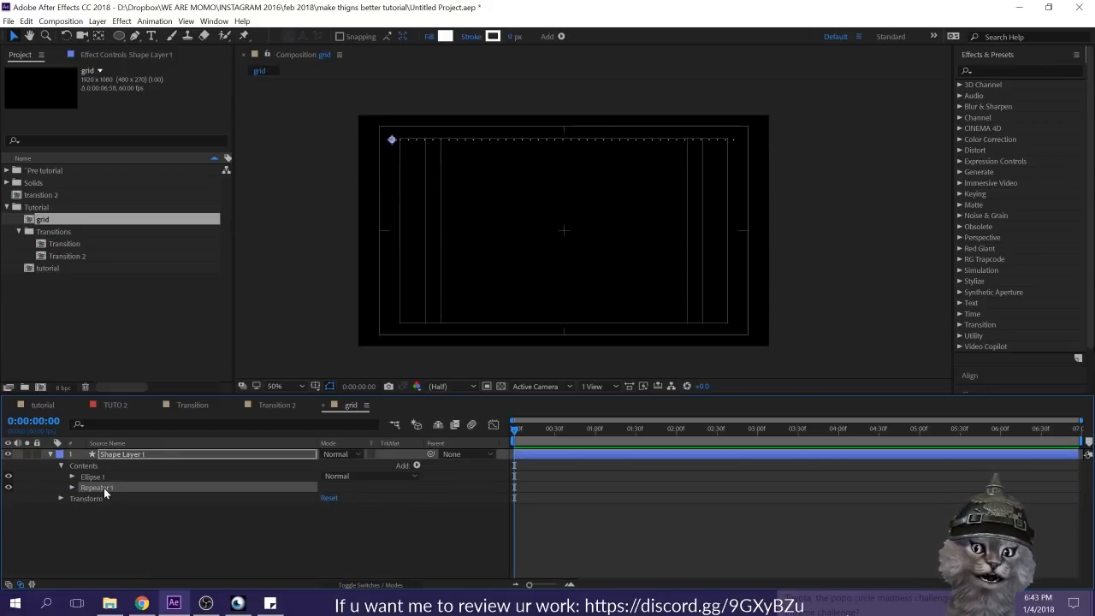
{"action": "key", "text": "ctrl+d"}
{"action": "left_click", "coordinate": [72, 498]}
{"action": "left_click", "coordinate": [325, 510]}
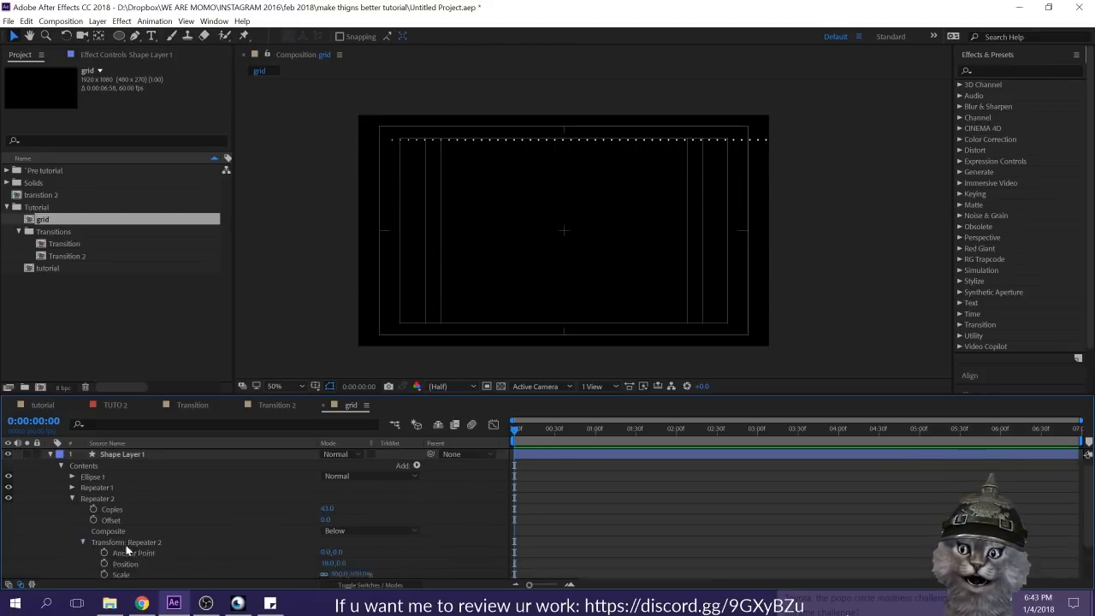
{"action": "left_click", "coordinate": [83, 543]}
{"action": "left_click", "coordinate": [328, 529]}
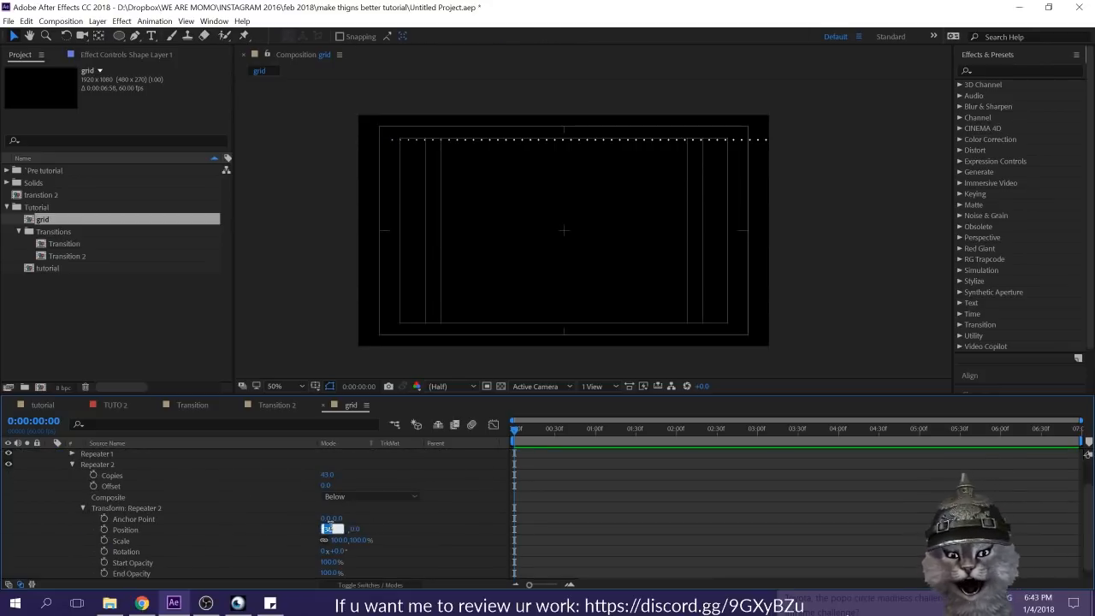
{"action": "type", "text": "0"}
{"action": "key", "text": "Return"}
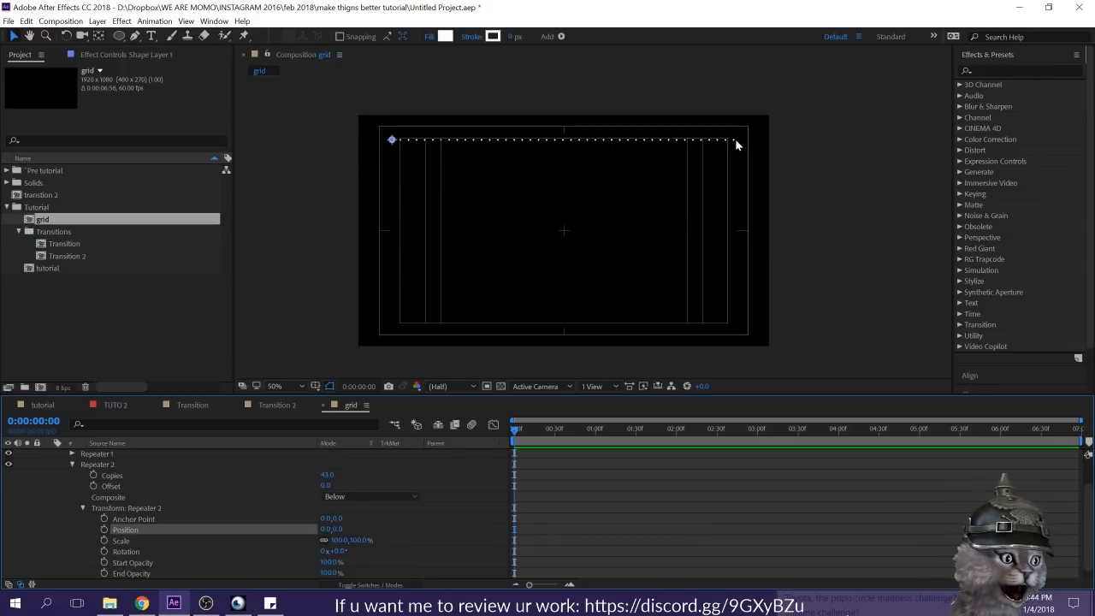
Step: Build the dot rows downward by setting Repeater 2's vertical Position to 40 and its Copies to 23
{"action": "left_click", "coordinate": [405, 549]}
{"action": "left_click_drag", "start_coordinate": [336, 529], "coordinate": [355, 530]}
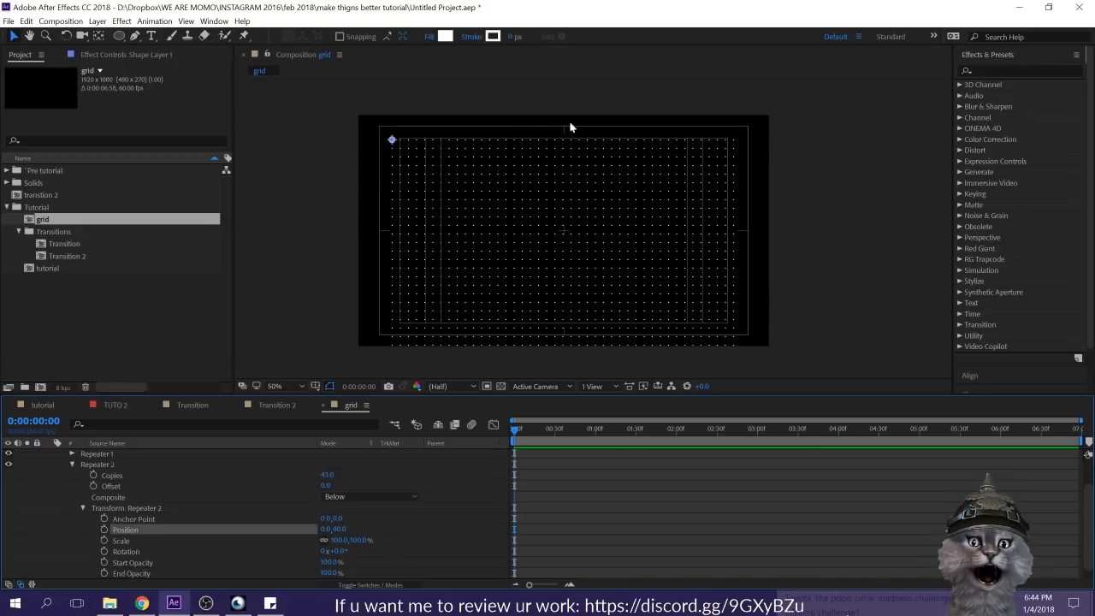
{"action": "left_click", "coordinate": [327, 474]}
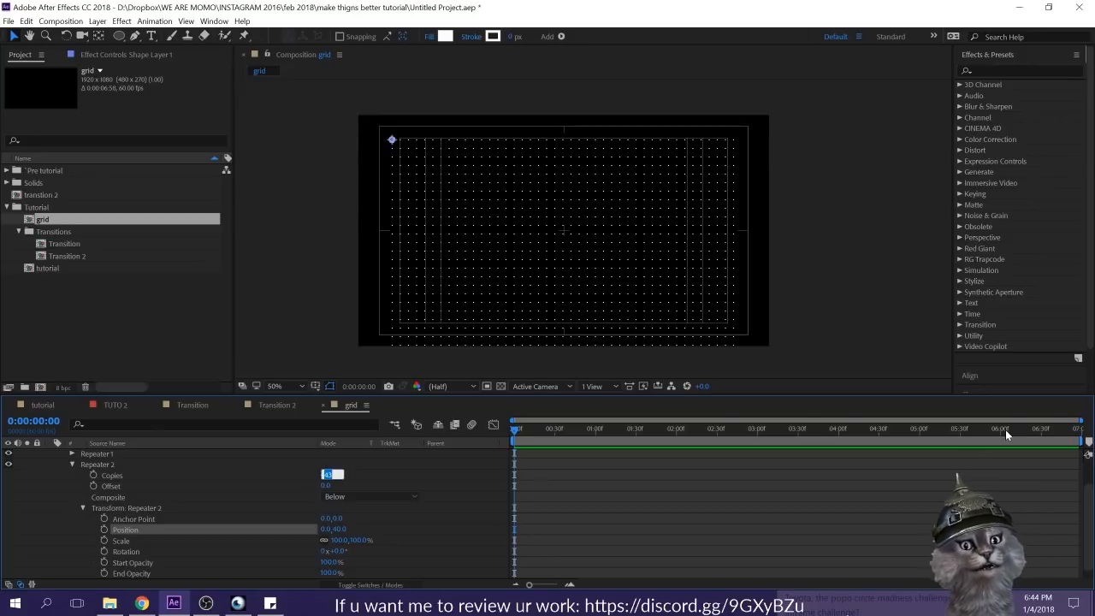
{"action": "type", "text": "23"}
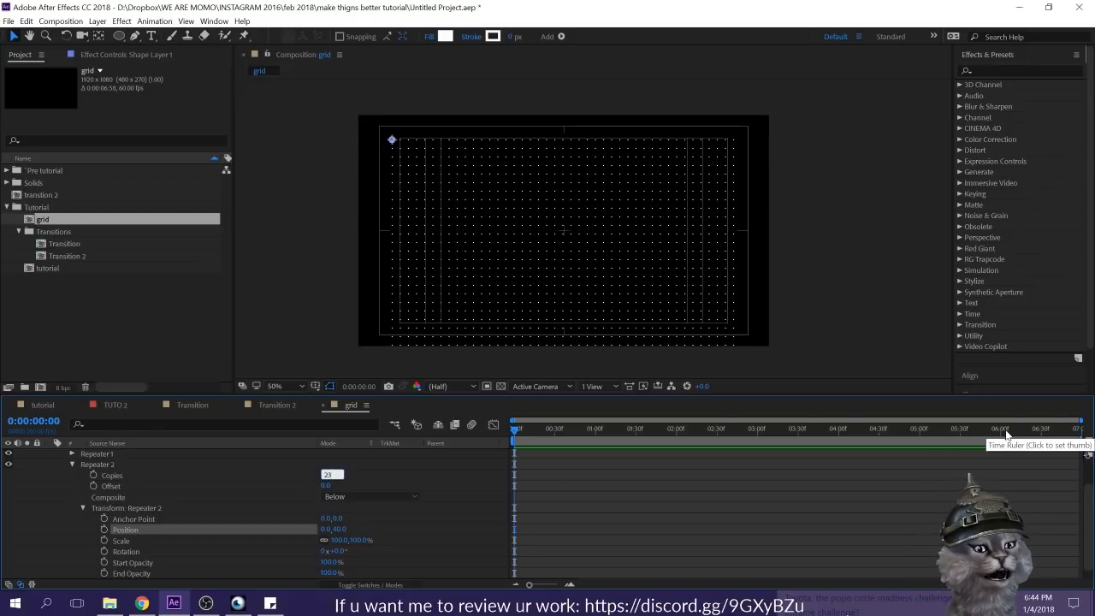
{"action": "key", "text": "Return"}
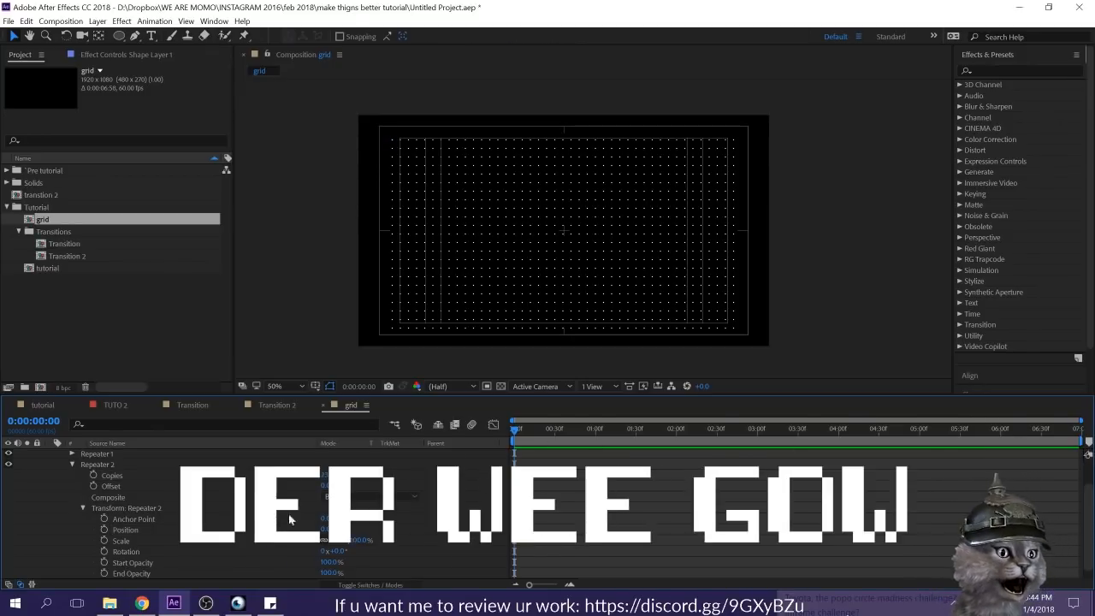
Step: Shift the whole dot grid layer slightly upward to center it vertically within the title-safe guides
{"action": "scroll", "coordinate": [213, 496], "scroll_direction": "up", "scroll_amount": 3}
{"action": "left_click", "coordinate": [137, 454]}
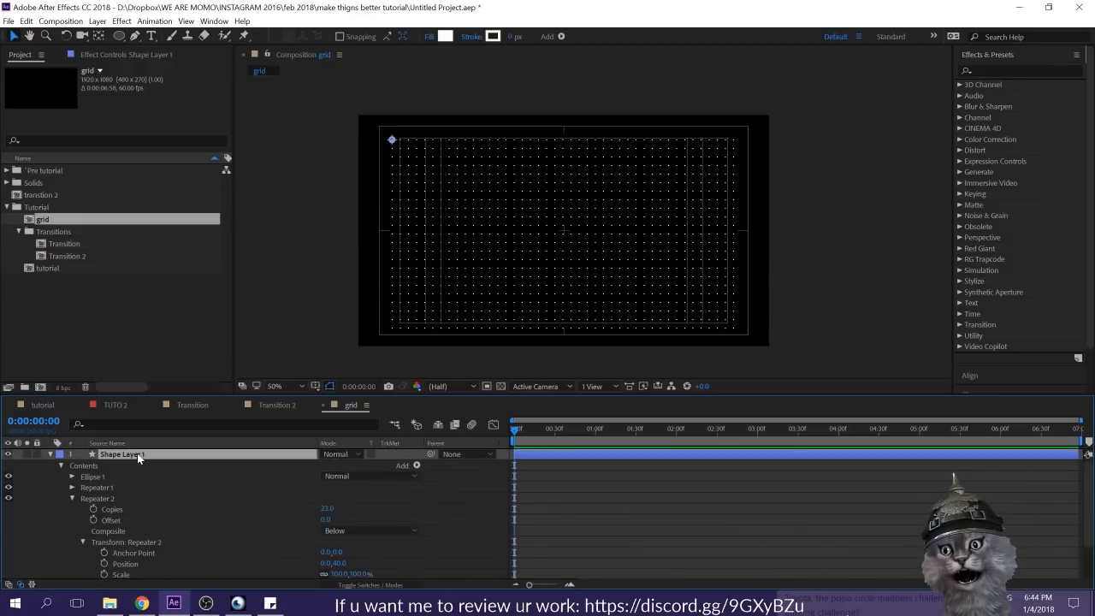
{"action": "key", "text": "Return"}
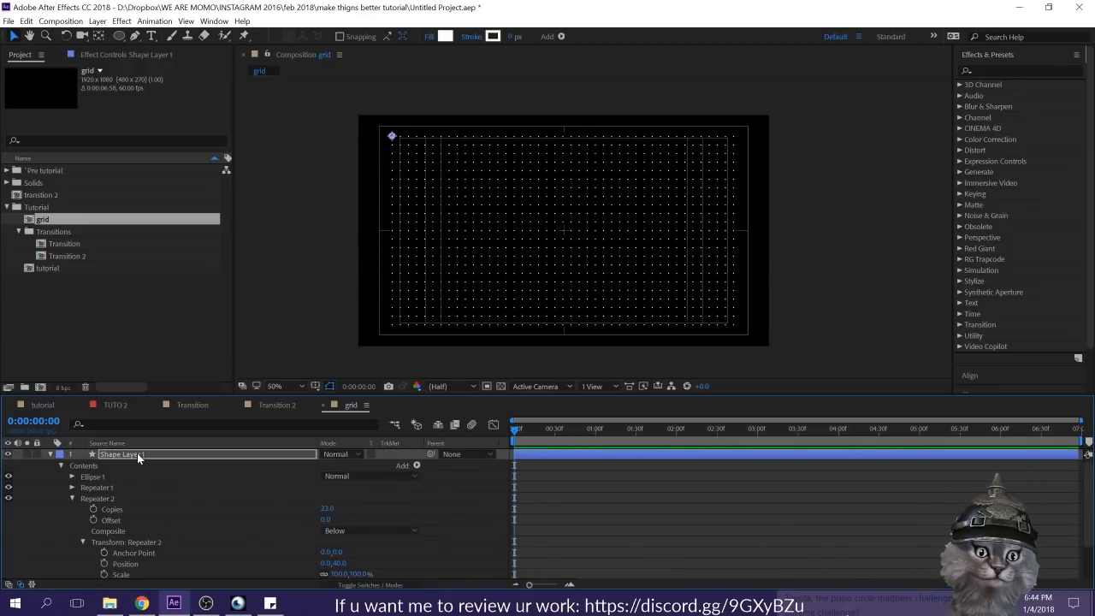
{"action": "left_click", "coordinate": [467, 483]}
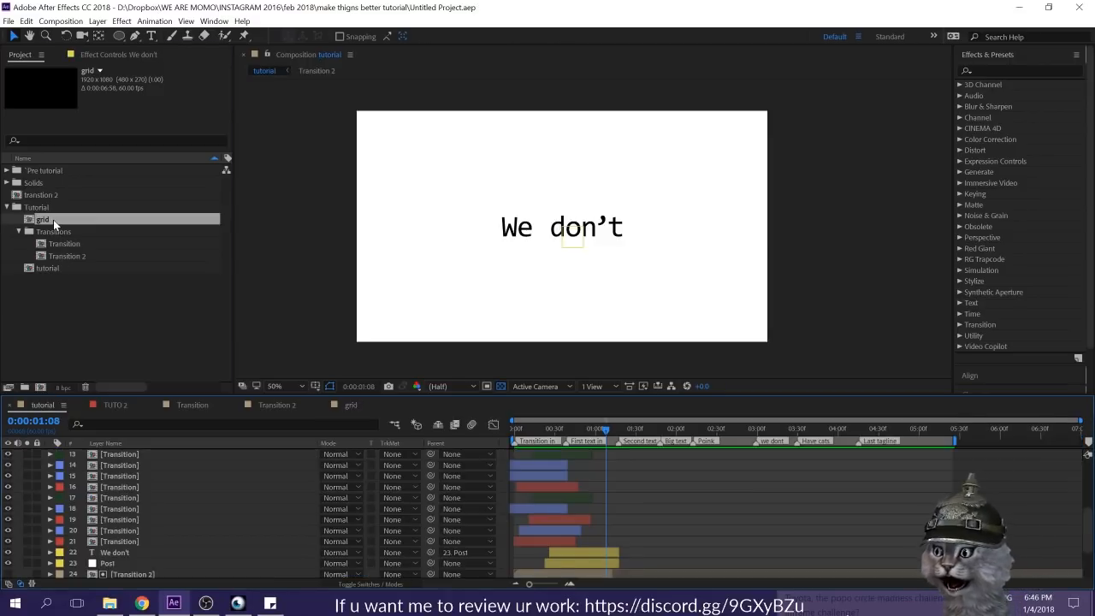
Step: Copy the dot grid's shape layer from the grid composition and paste it into the tutorial composition
{"action": "double_click", "coordinate": [53, 219]}
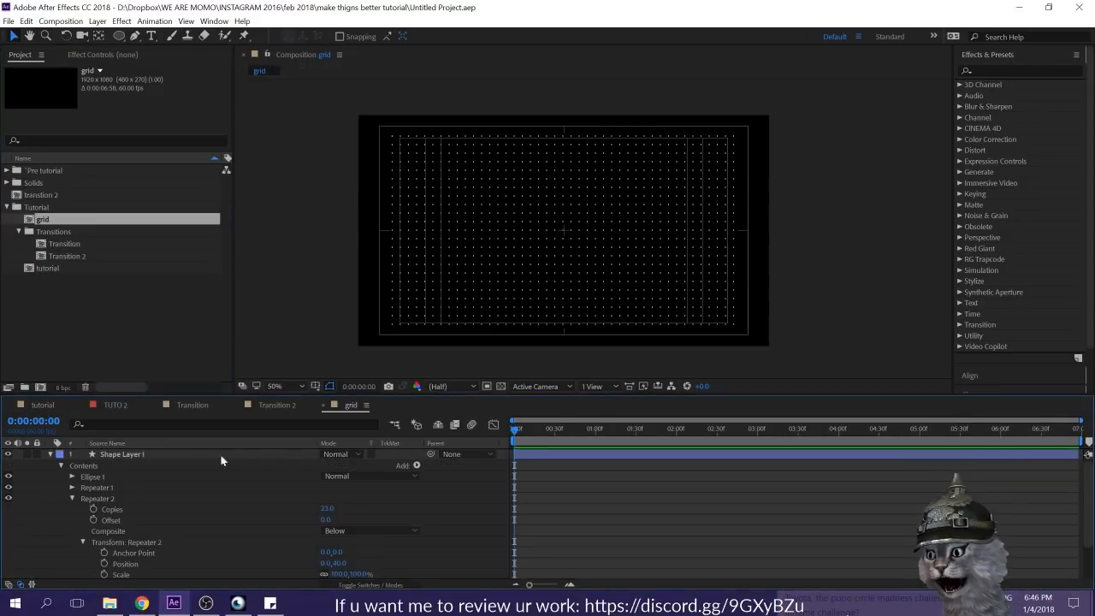
{"action": "left_click", "coordinate": [43, 405]}
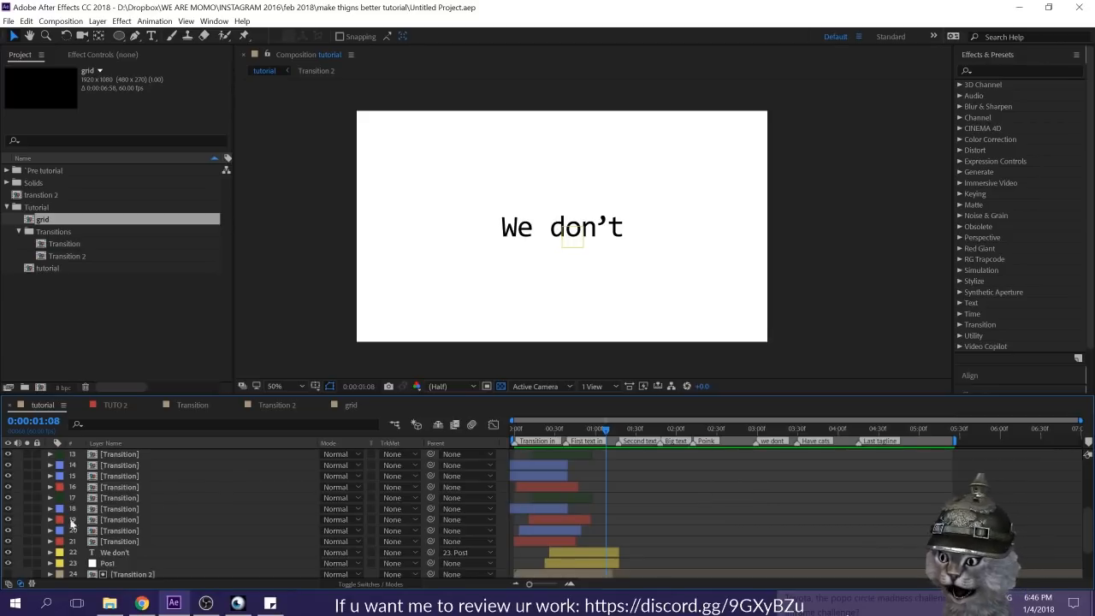
{"action": "left_click", "coordinate": [236, 405]}
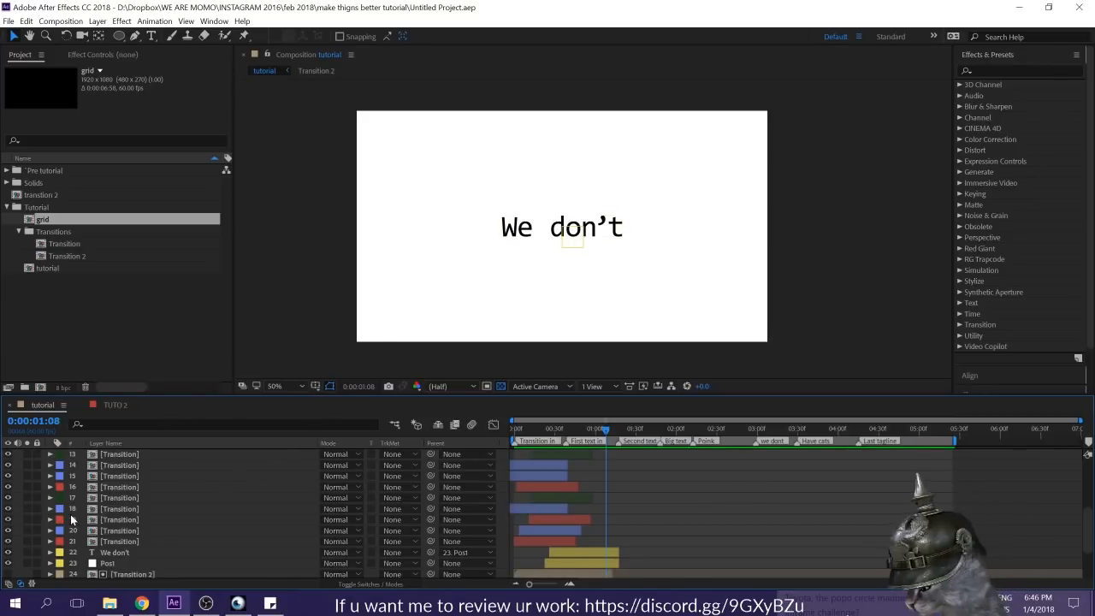
{"action": "scroll", "coordinate": [121, 578], "scroll_direction": "up", "scroll_amount": 2}
{"action": "key", "text": "ctrl+v"}
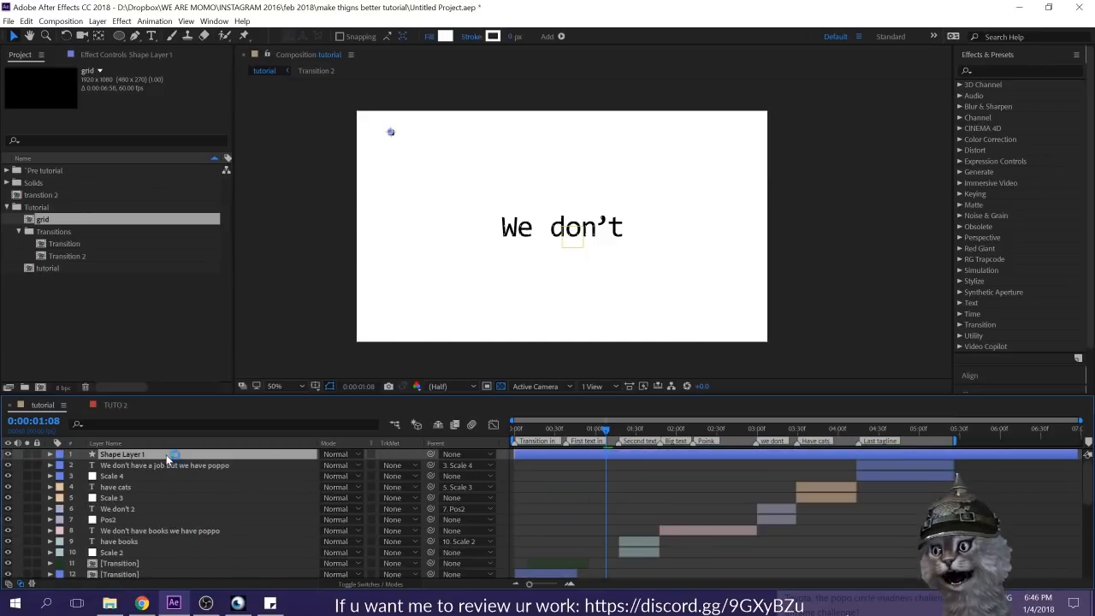
Step: Change the pasted shape layer's fill color to black and rename the layer Dot grid
{"action": "left_click", "coordinate": [445, 37]}
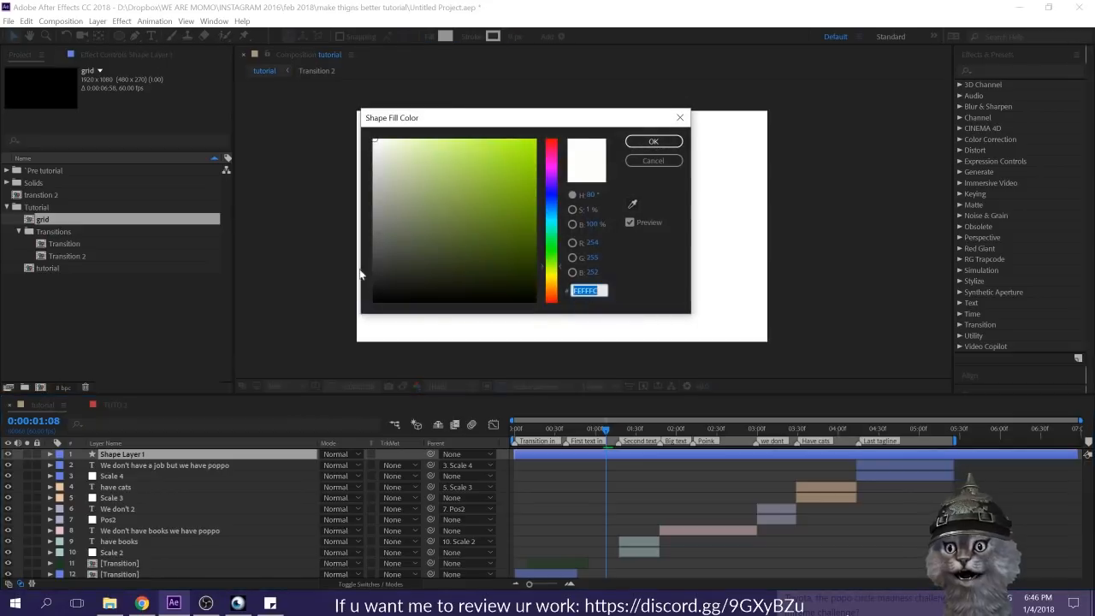
{"action": "left_click", "coordinate": [677, 142]}
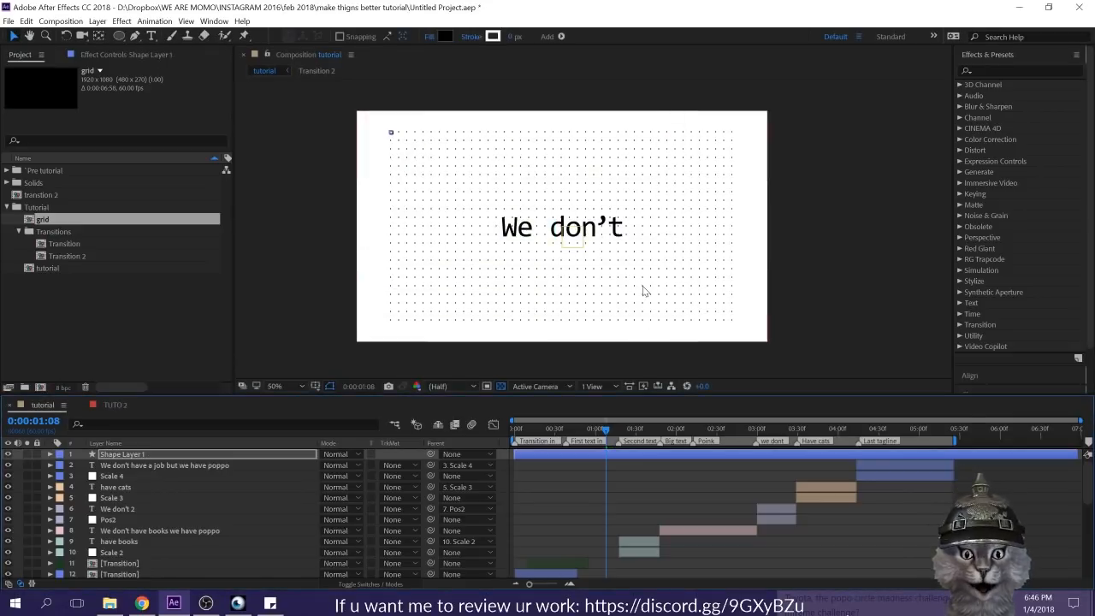
{"action": "left_click", "coordinate": [146, 455]}
{"action": "key", "text": "Return"}
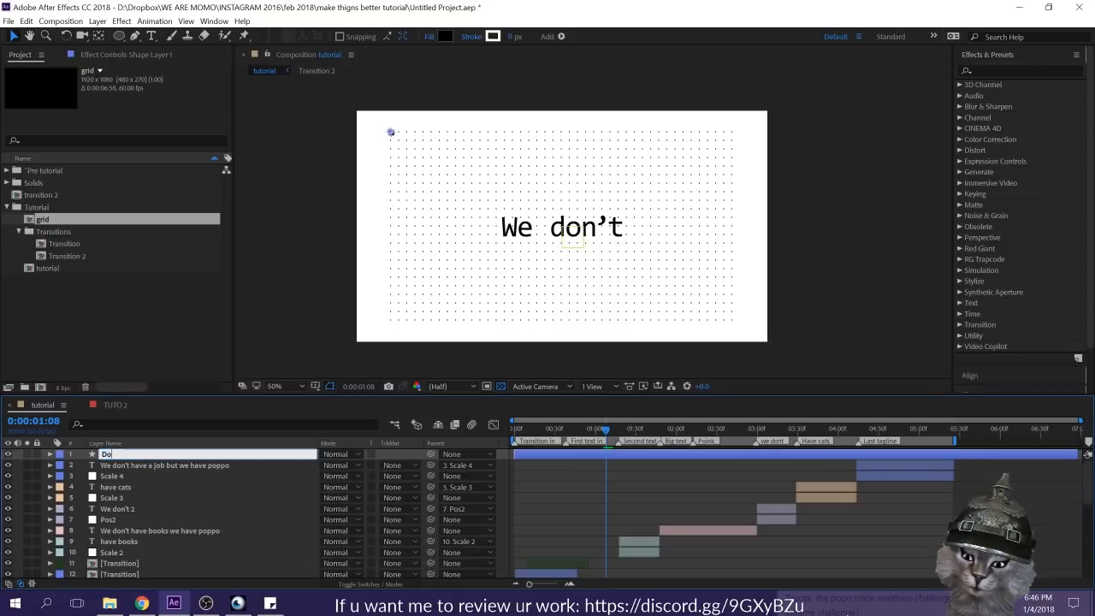
{"action": "key", "text": "Return"}
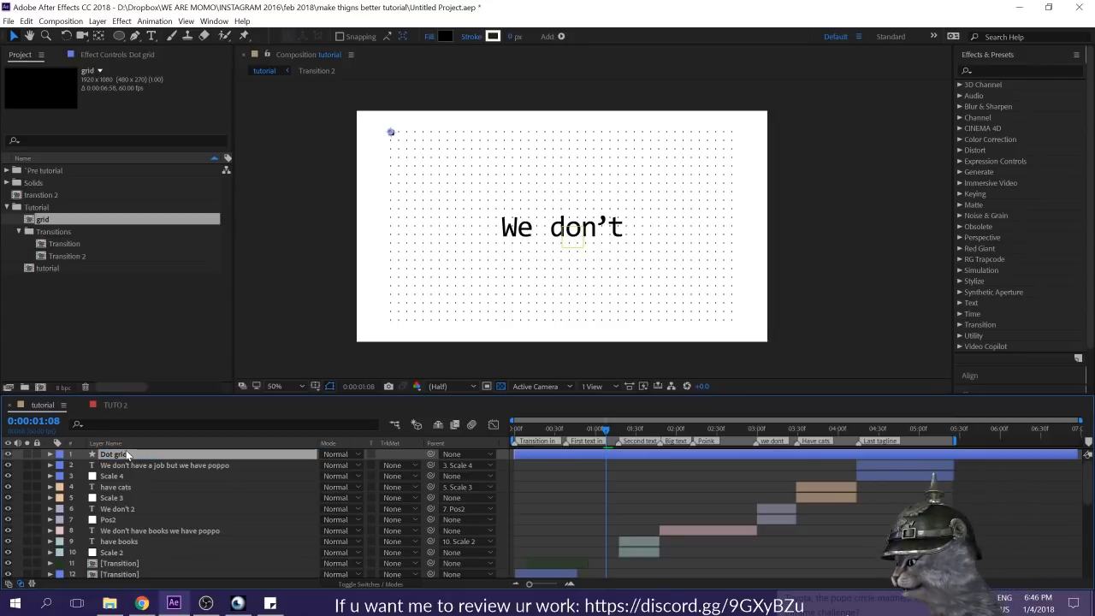
Step: Move the Dot grid layer directly above the Transition 2 matte layer and trim its start to 0:00:01:08
{"action": "key", "text": "Tab"}
{"action": "left_click", "coordinate": [170, 416]}
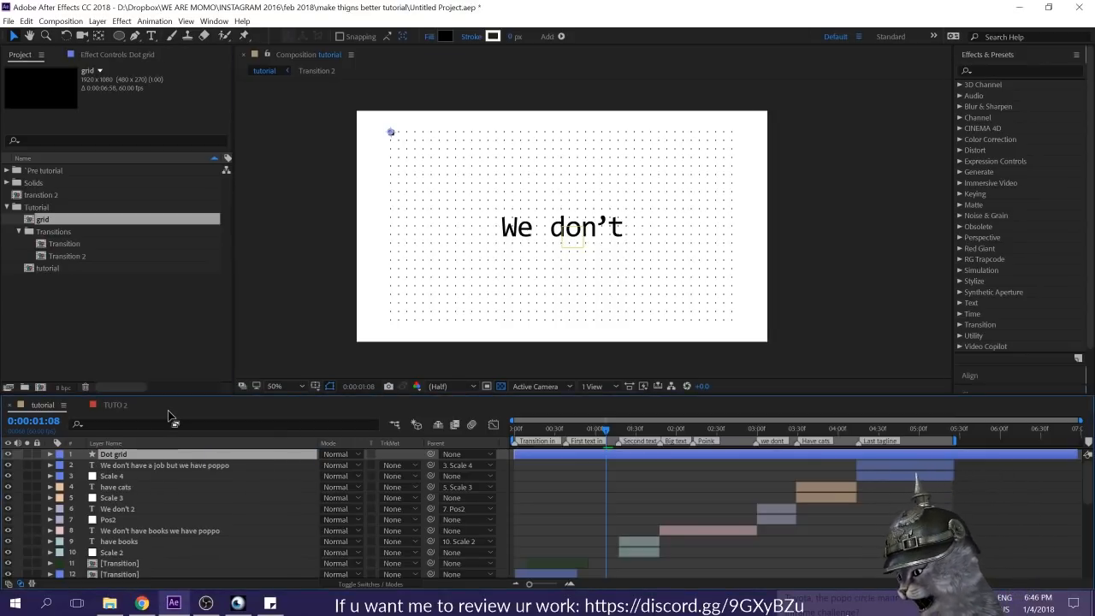
{"action": "key", "text": "grave"}
{"action": "left_click_drag", "start_coordinate": [128, 101], "coordinate": [120, 363]}
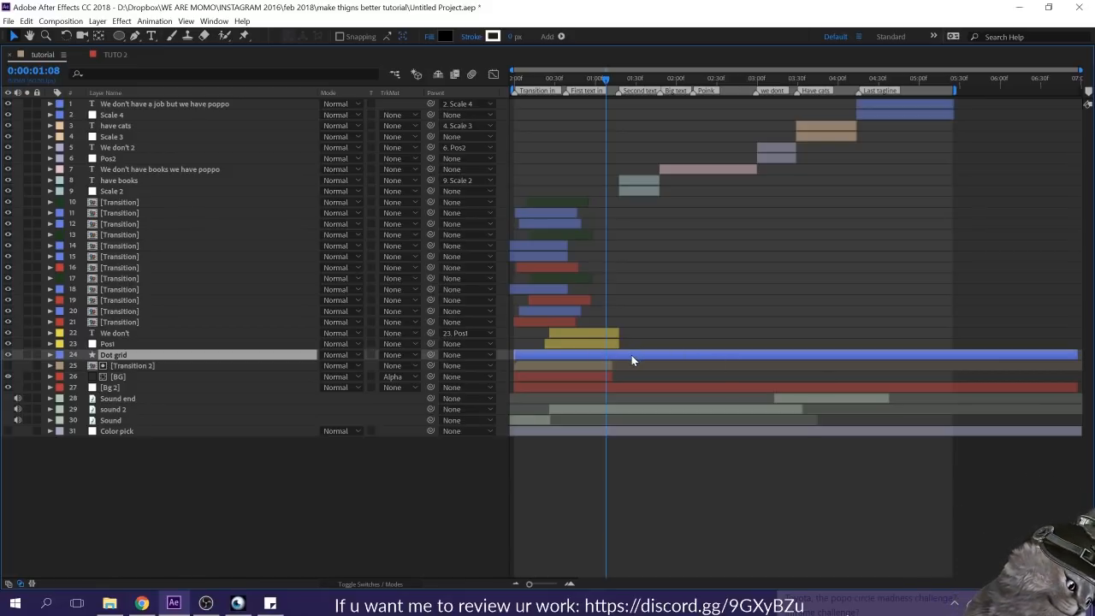
{"action": "key", "text": "alt+bracketleft"}
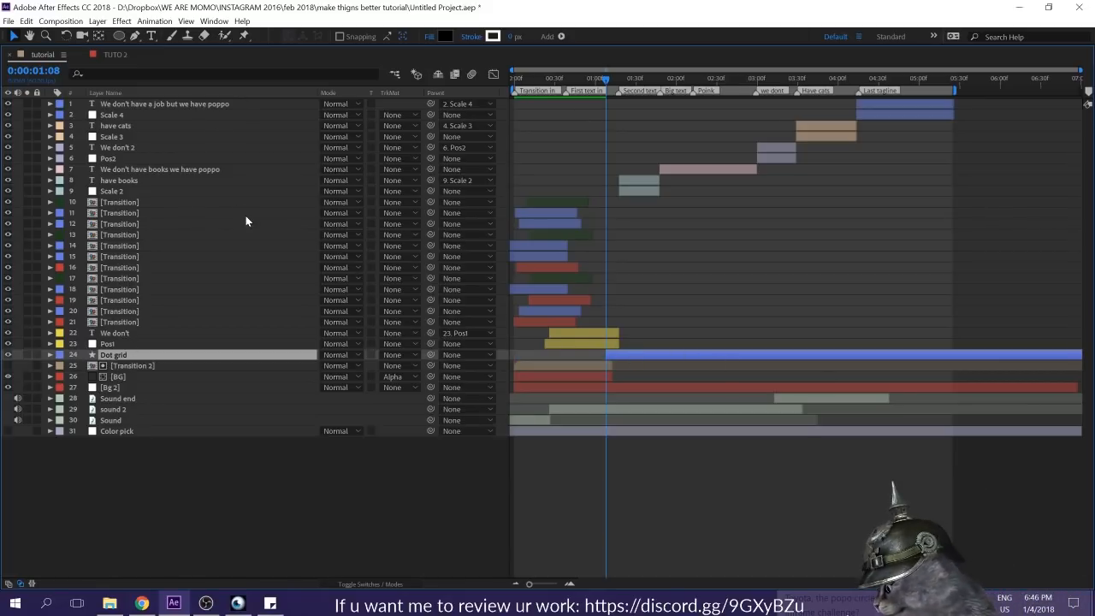
{"action": "key", "text": "grave"}
Step: Set the Dot grid layer's in point to 0:00:01:18, where the "have books" text begins
{"action": "scroll", "coordinate": [622, 503], "scroll_direction": "down", "scroll_amount": 6}
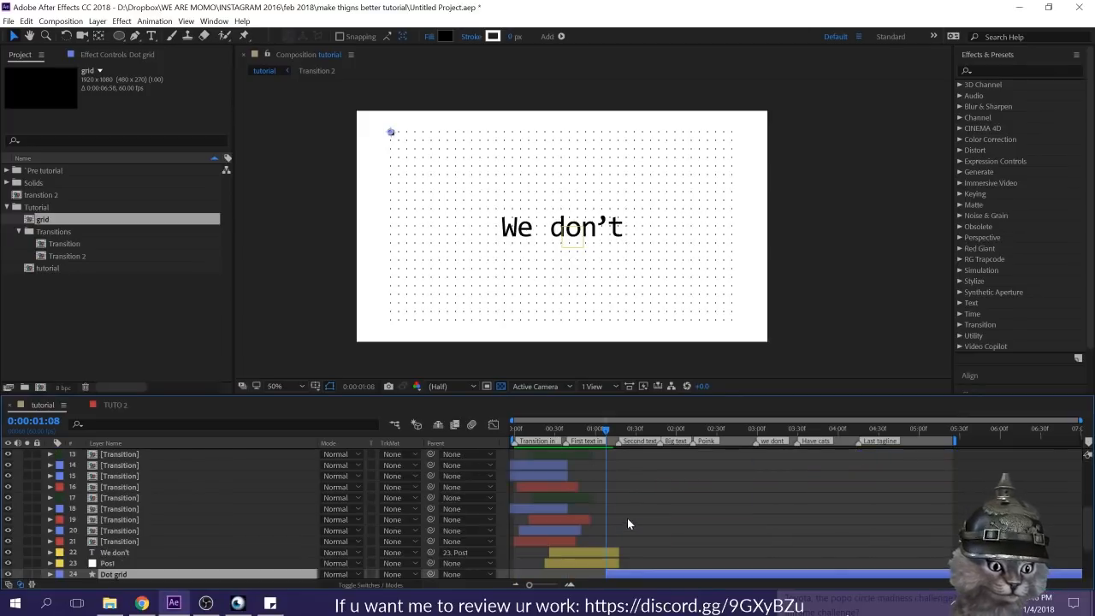
{"action": "left_click_drag", "start_coordinate": [618, 434], "coordinate": [615, 435]}
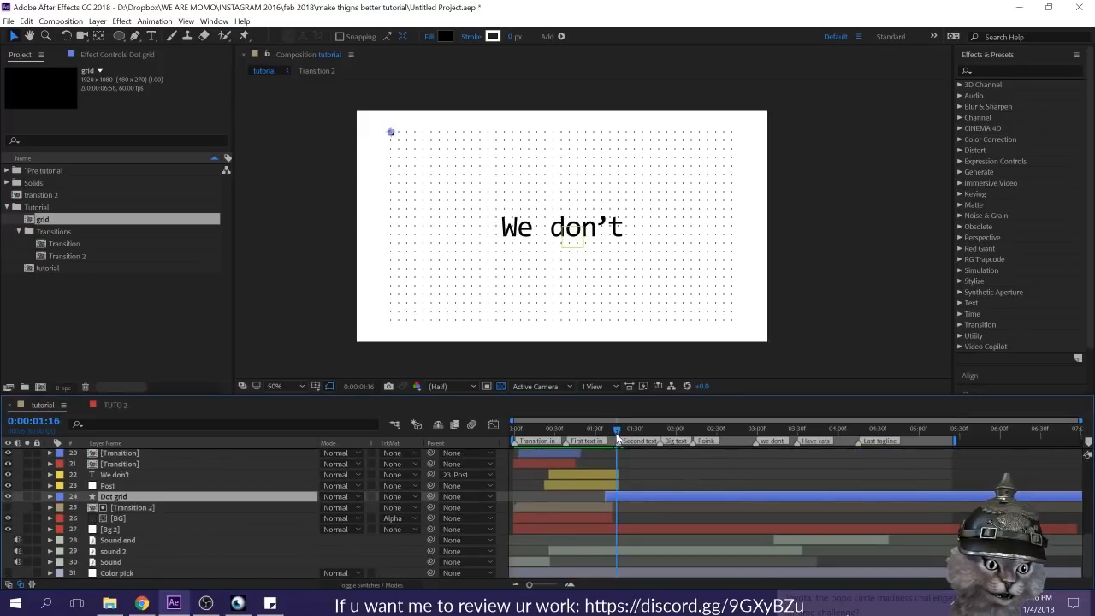
{"action": "left_click_drag", "start_coordinate": [617, 435], "coordinate": [619, 433]}
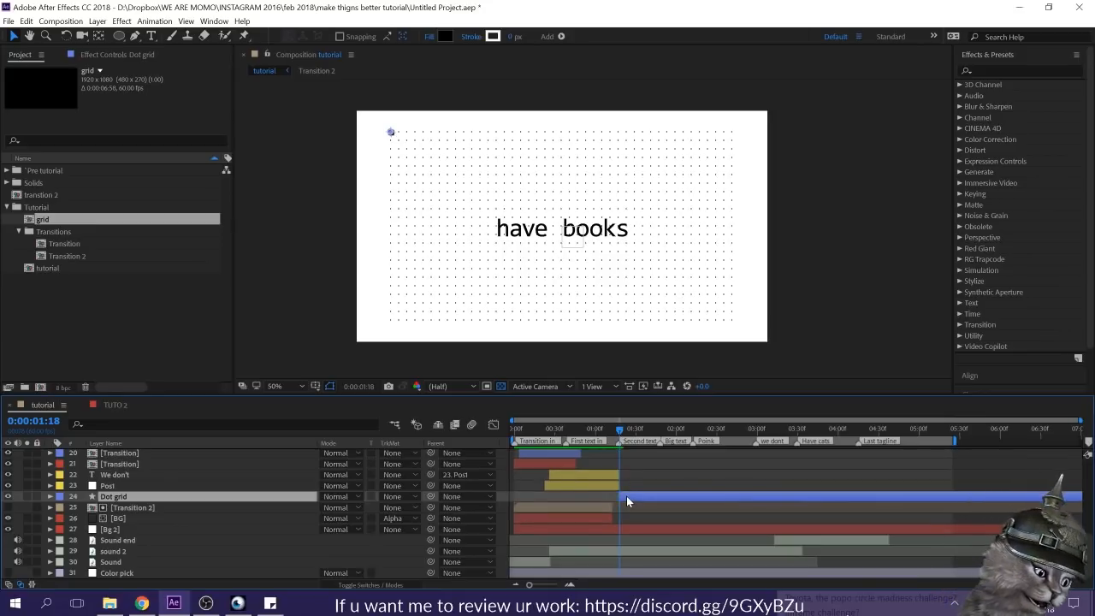
{"action": "left_click_drag", "start_coordinate": [629, 492], "coordinate": [630, 492]}
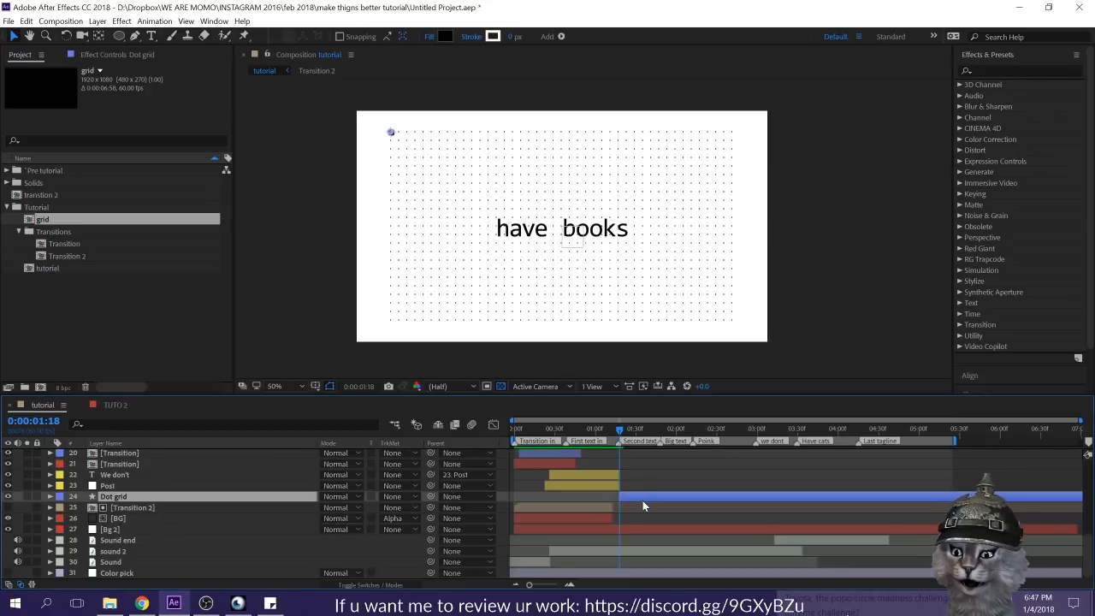
Step: Set the Dot grid layer's Opacity to 20% and save the project
{"action": "key", "text": "t"}
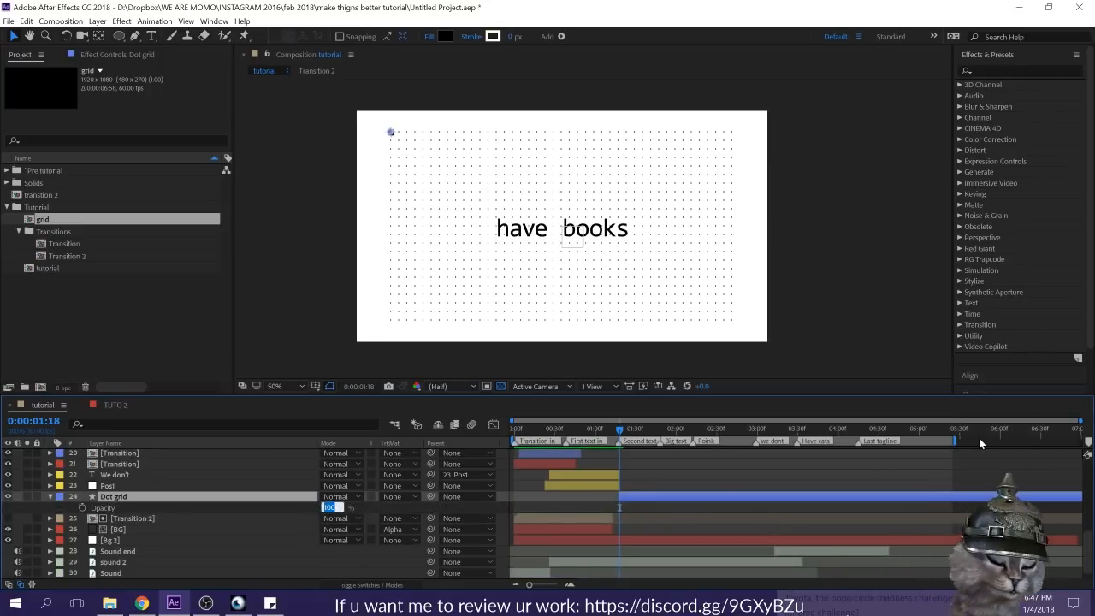
{"action": "type", "text": "20"}
{"action": "key", "text": "Return"}
{"action": "key", "text": "ctrl+s"}
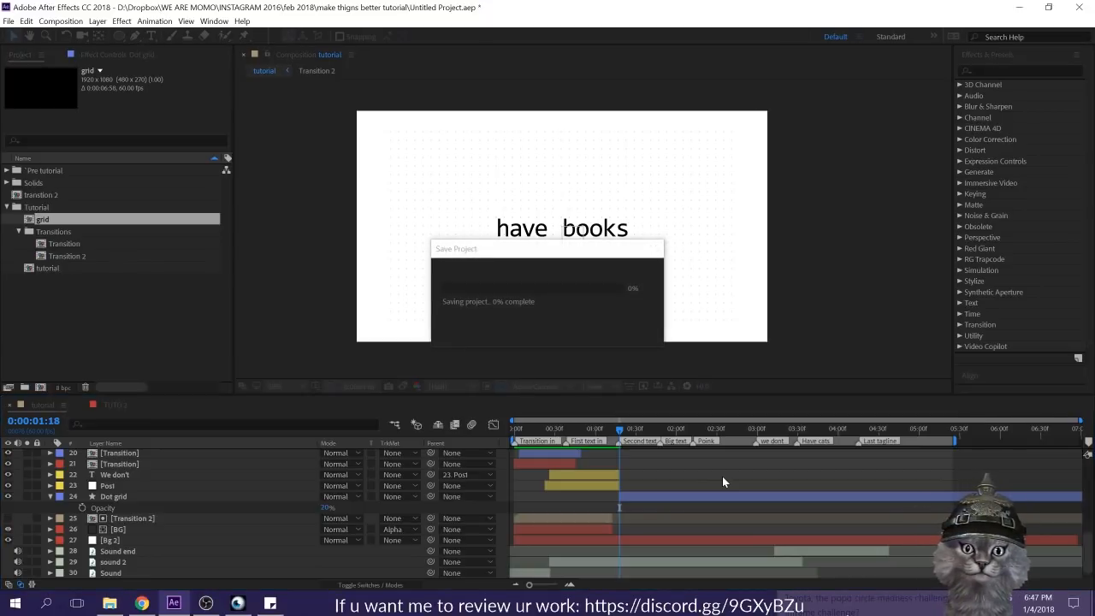
Step: Preview the tutorial composition to check the faint dot grid behind the texts
{"action": "left_click", "coordinate": [654, 430]}
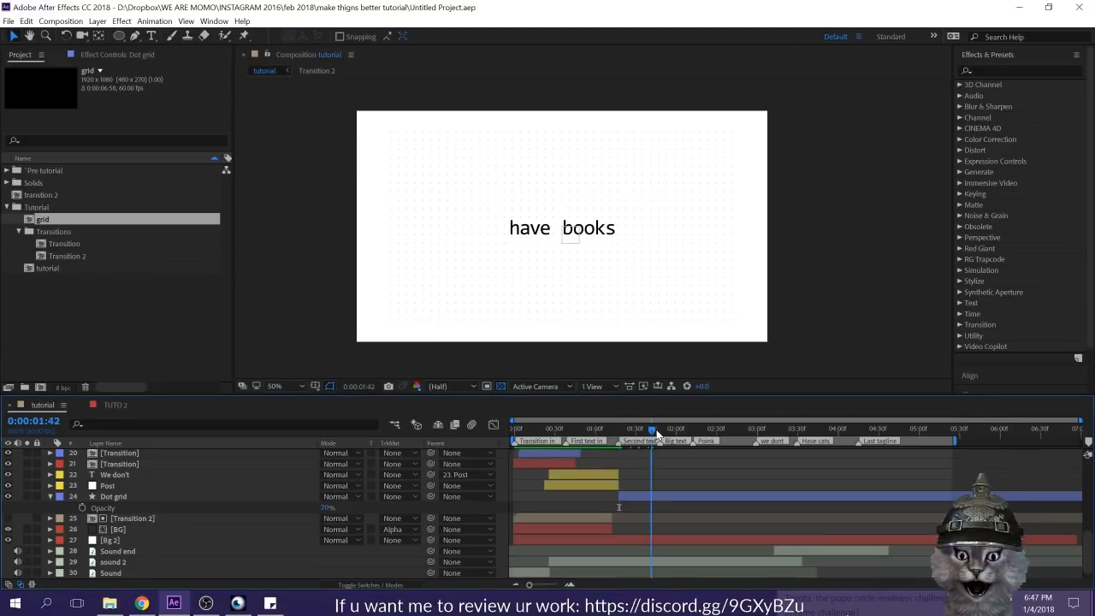
{"action": "key", "text": "space"}
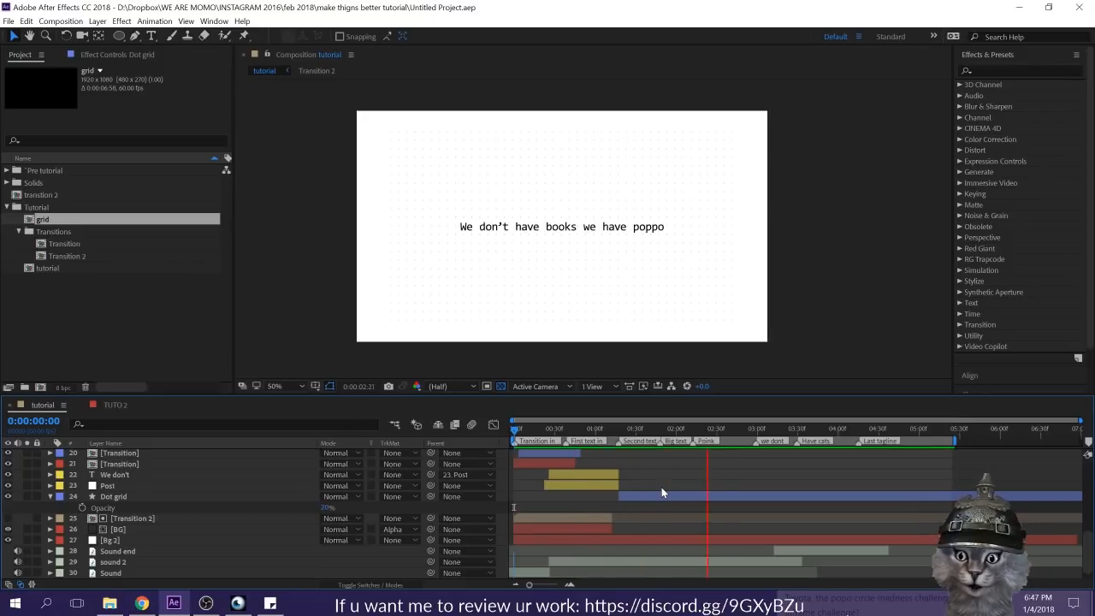
{"action": "key", "text": "space"}
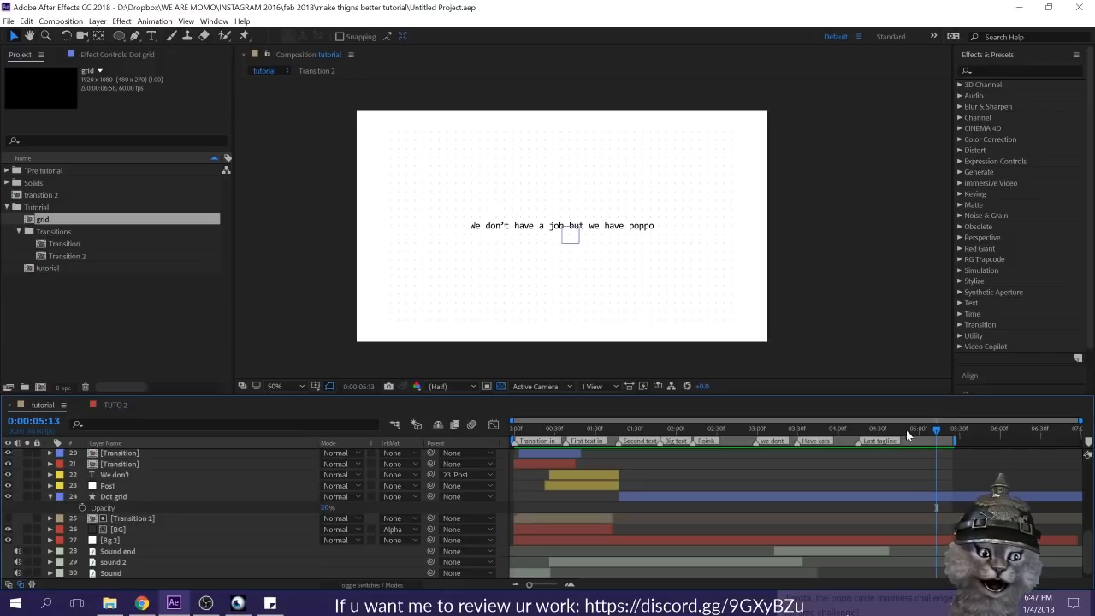
Step: Go to 0:00:04:14, where the last tagline starts, and apply a Fill effect to the Bg 2 layer
{"action": "left_click", "coordinate": [840, 428]}
{"action": "left_click_drag", "start_coordinate": [817, 422], "coordinate": [855, 442]}
{"action": "scroll", "coordinate": [916, 494], "scroll_direction": "up", "scroll_amount": 6}
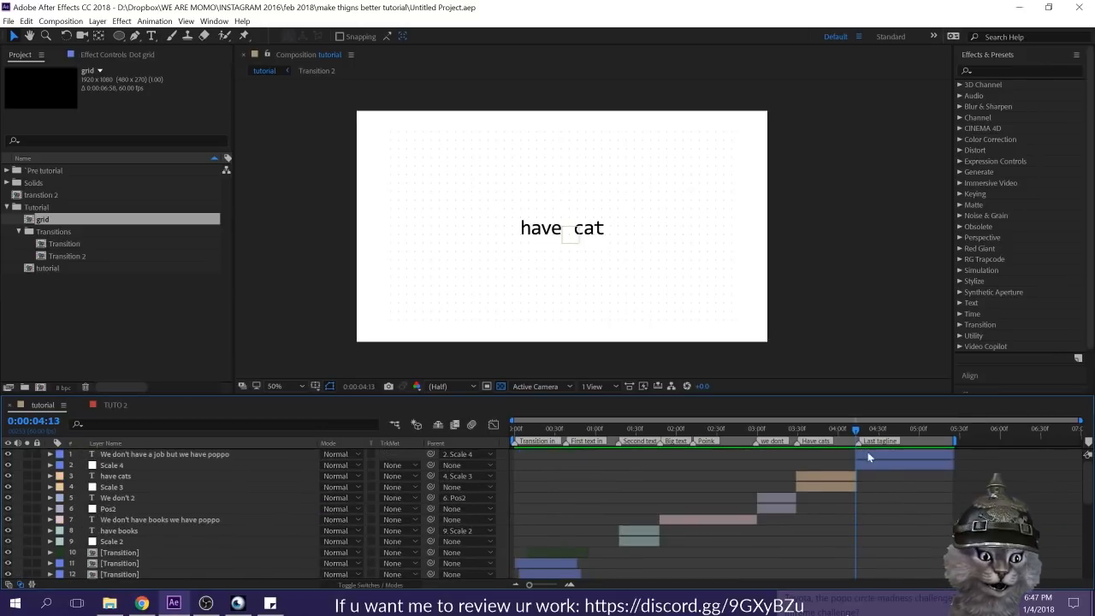
{"action": "left_click", "coordinate": [873, 453]}
{"action": "key", "text": "Page_Down"}
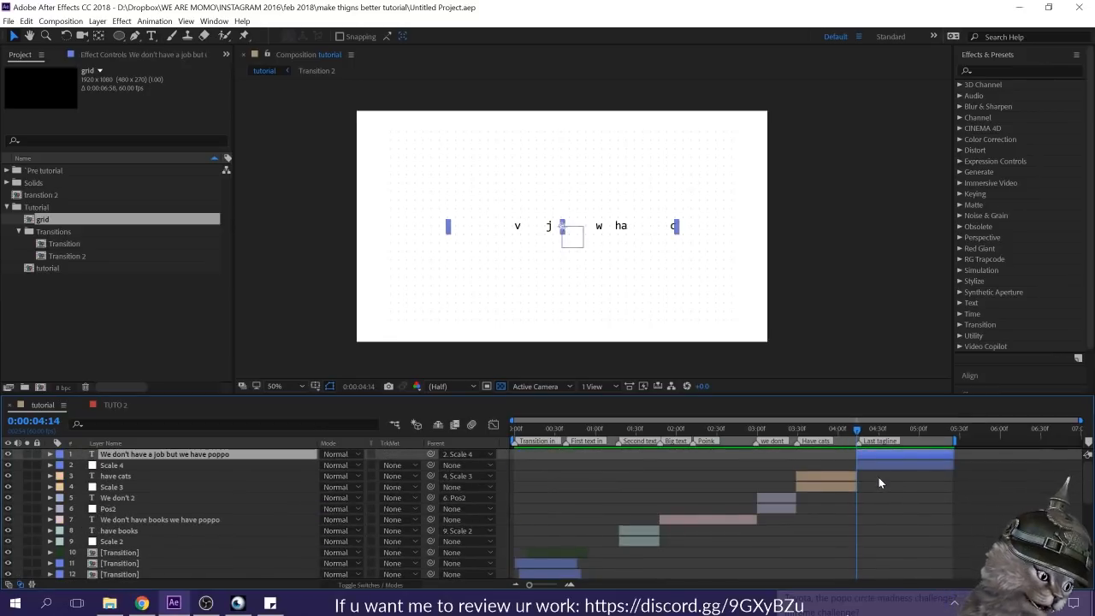
{"action": "scroll", "coordinate": [879, 477], "scroll_direction": "down", "scroll_amount": 7}
{"action": "left_click", "coordinate": [847, 529]}
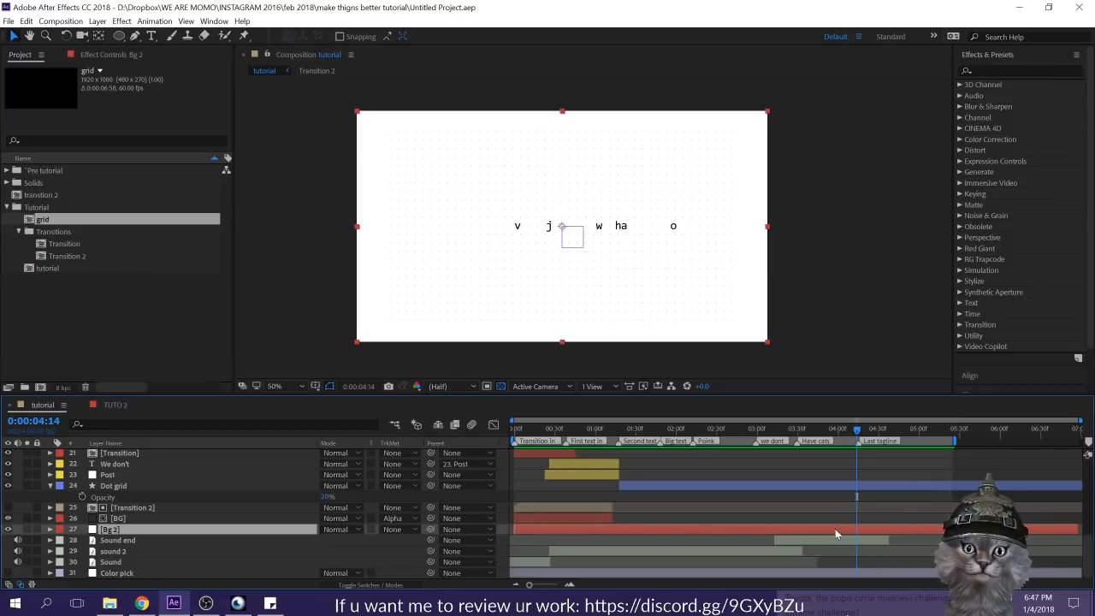
{"action": "key", "text": "F3"}
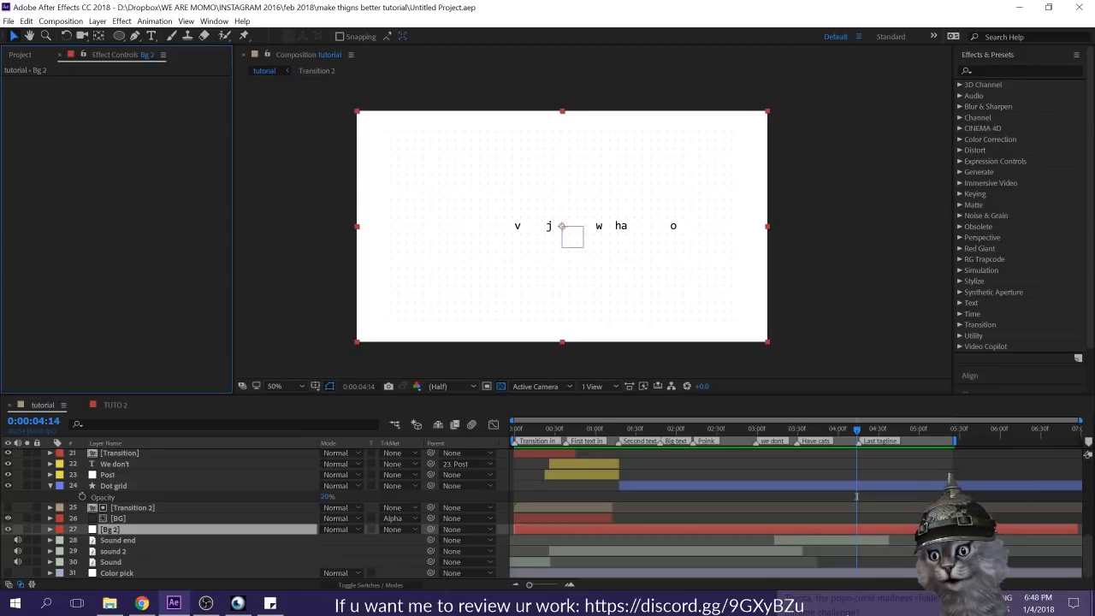
{"action": "left_click", "coordinate": [996, 69]}
{"action": "type", "text": "fill"}
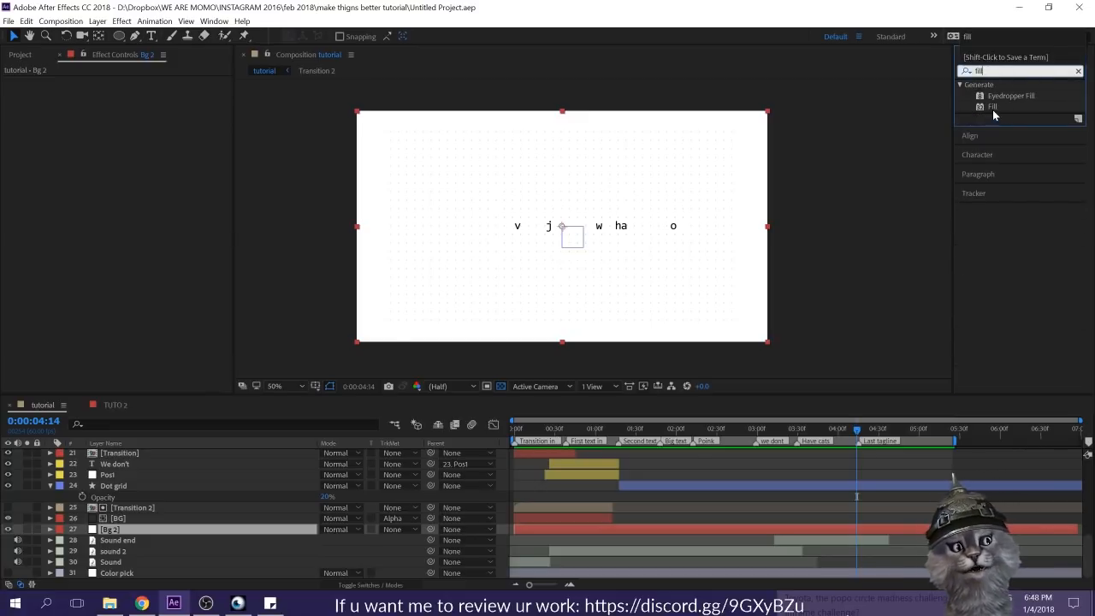
{"action": "double_click", "coordinate": [992, 107]}
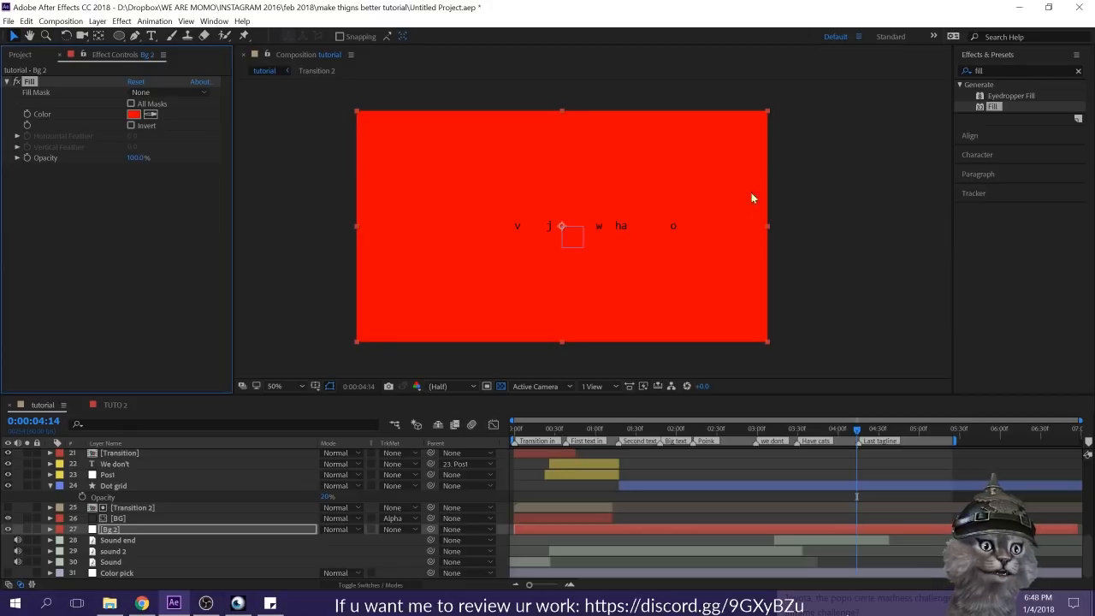
Step: Set the Bg 2 layer's Fill color to white (FFFFFF), keyframe it, and move the keyframe to the start of the composition
{"action": "left_click", "coordinate": [18, 82]}
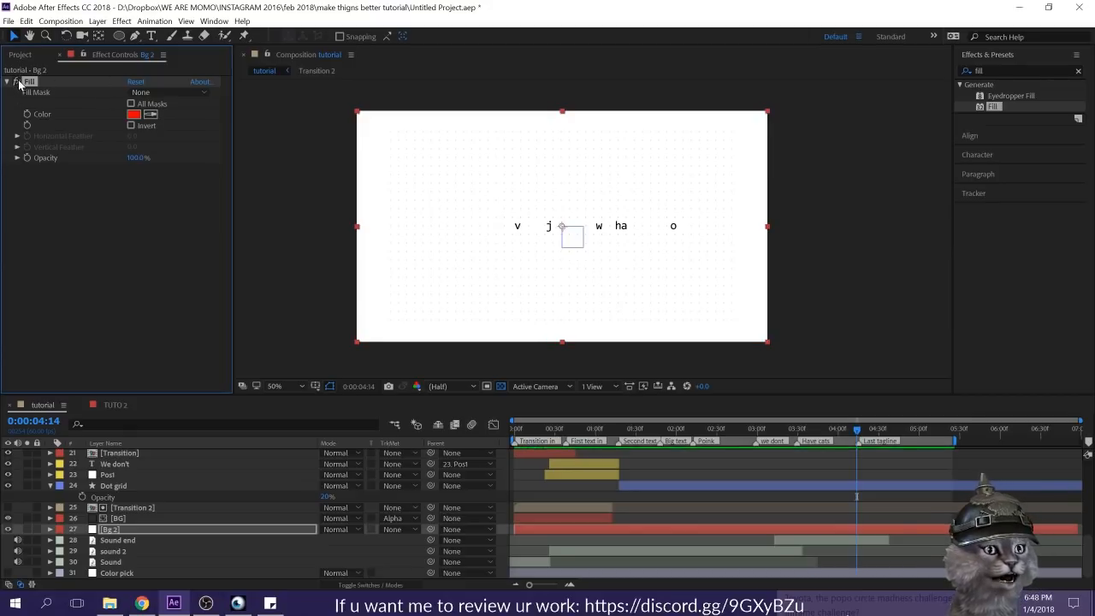
{"action": "left_click", "coordinate": [18, 82]}
{"action": "left_click", "coordinate": [133, 114]}
{"action": "left_click_drag", "start_coordinate": [462, 189], "coordinate": [374, 139]}
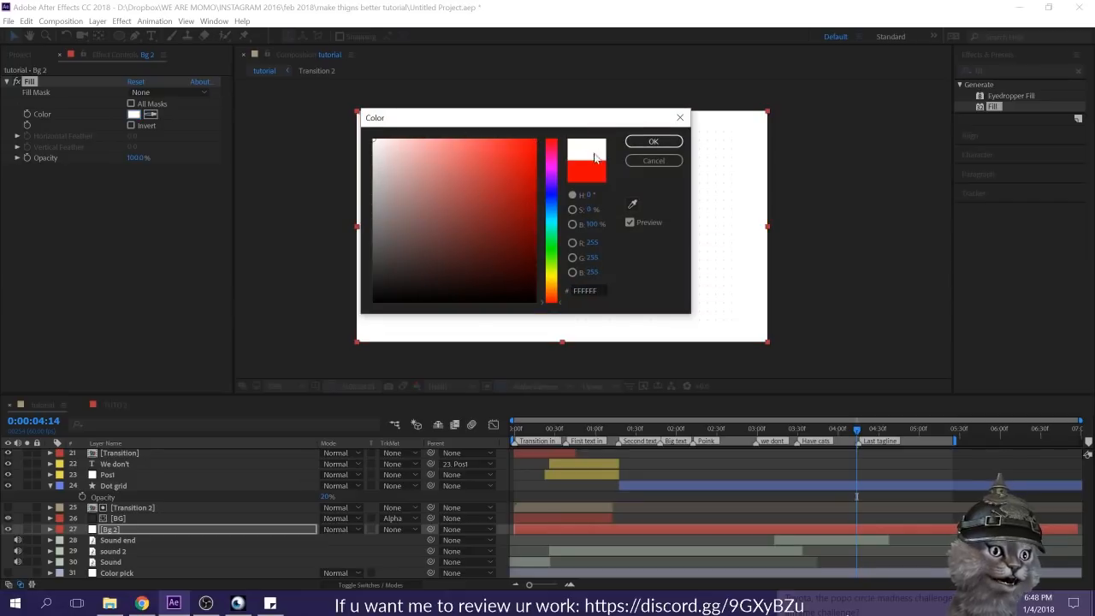
{"action": "left_click", "coordinate": [633, 140]}
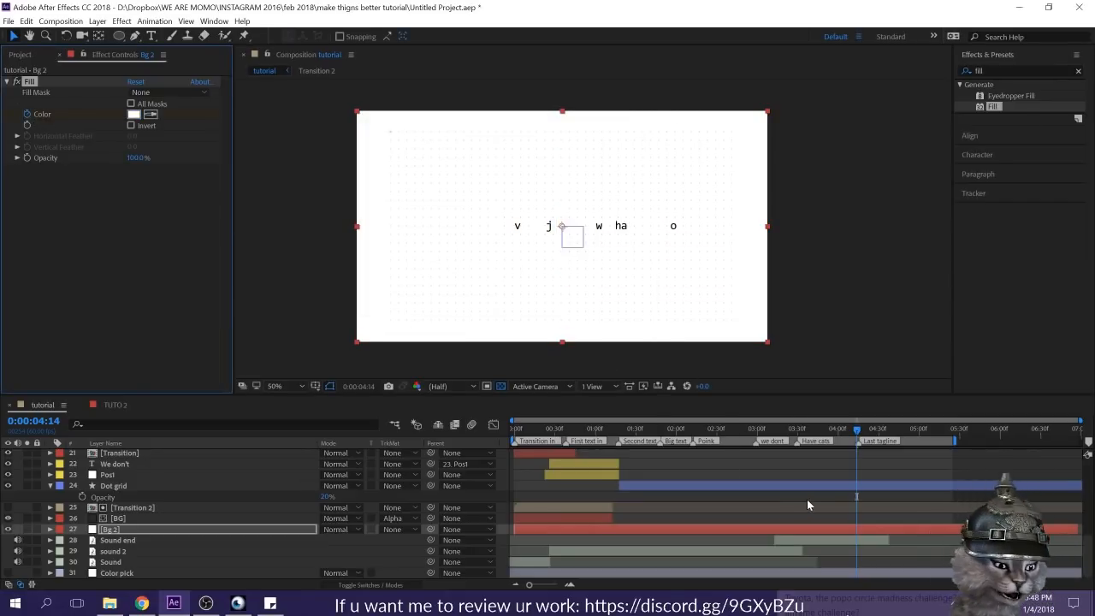
{"action": "key", "text": "u"}
{"action": "left_click_drag", "start_coordinate": [857, 551], "coordinate": [650, 540]}
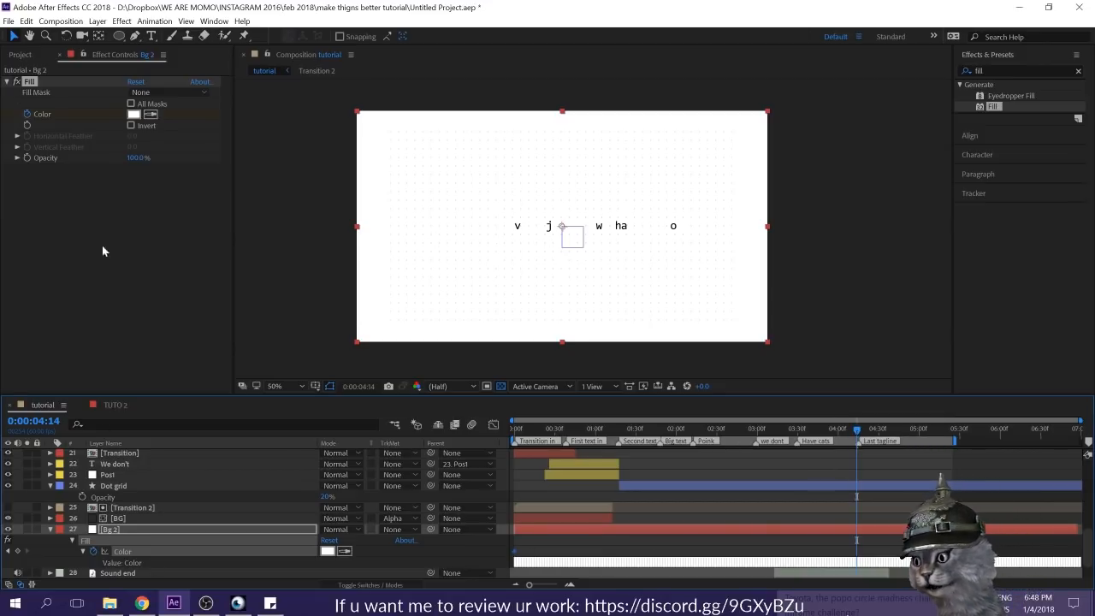
Step: At 0:00:04:14, keyframe Bg 2's Fill color to a dark grey sampled from the interface and make both color keyframes hold keyframes
{"action": "left_click", "coordinate": [151, 115]}
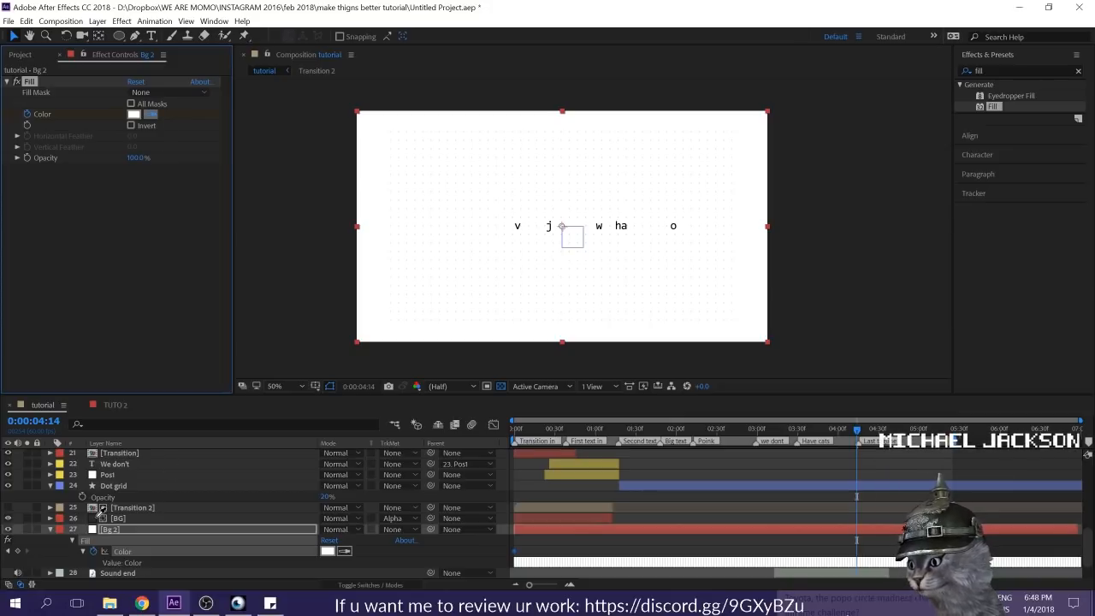
{"action": "left_click", "coordinate": [97, 514]}
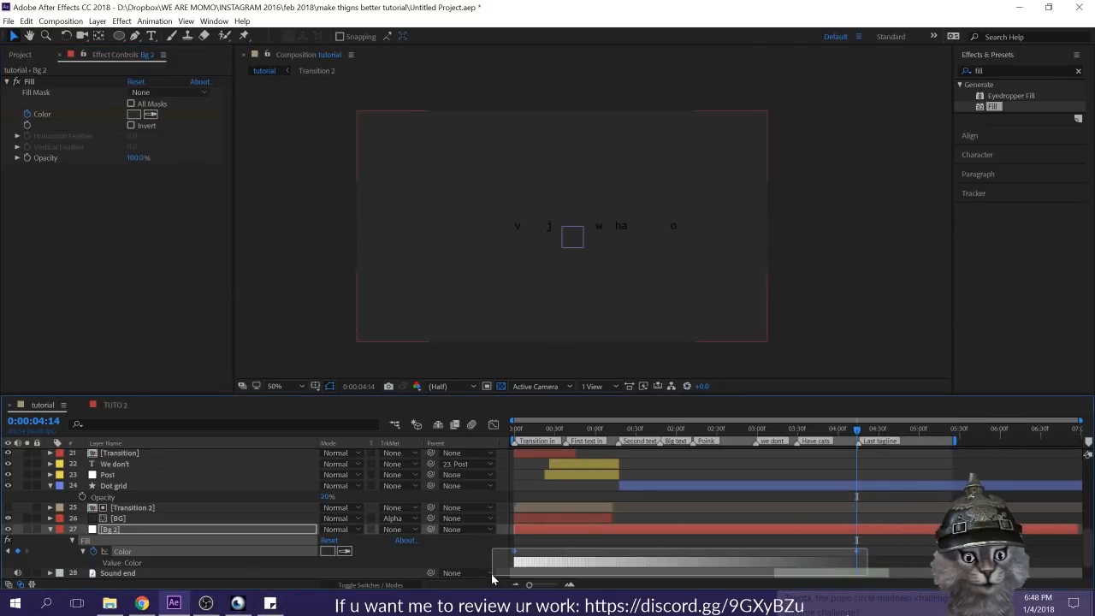
{"action": "right_click", "coordinate": [516, 551]}
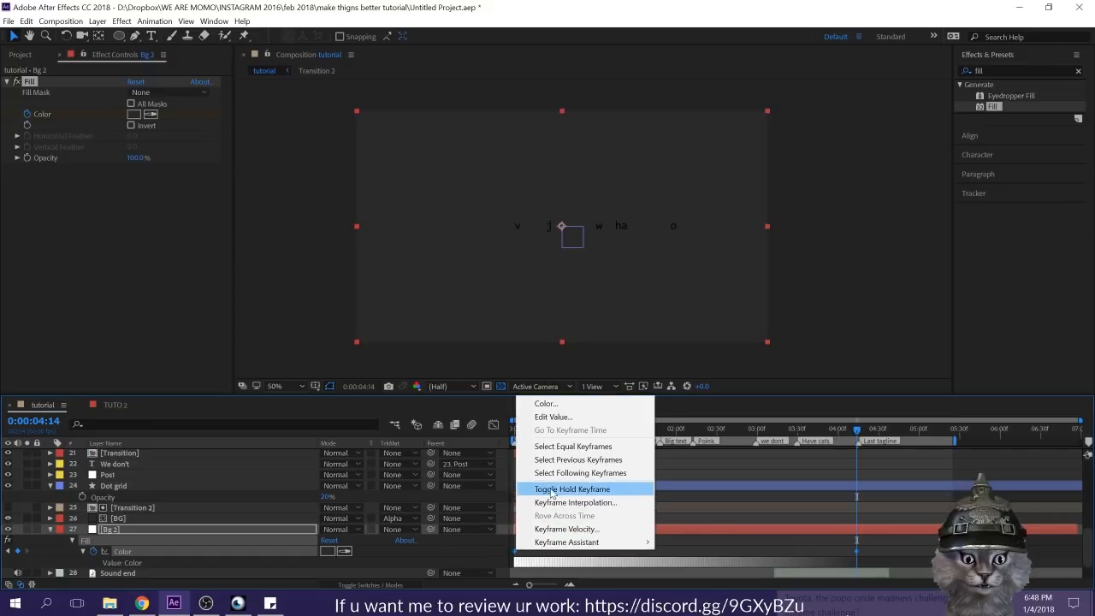
{"action": "left_click", "coordinate": [552, 486]}
{"action": "left_click", "coordinate": [857, 492]}
{"action": "mouse_move", "coordinate": [857, 431]}
{"action": "left_mouse_down"}
{"action": "mouse_move", "coordinate": [576, 448]}
{"action": "mouse_move", "coordinate": [860, 448]}
{"action": "left_mouse_up"}
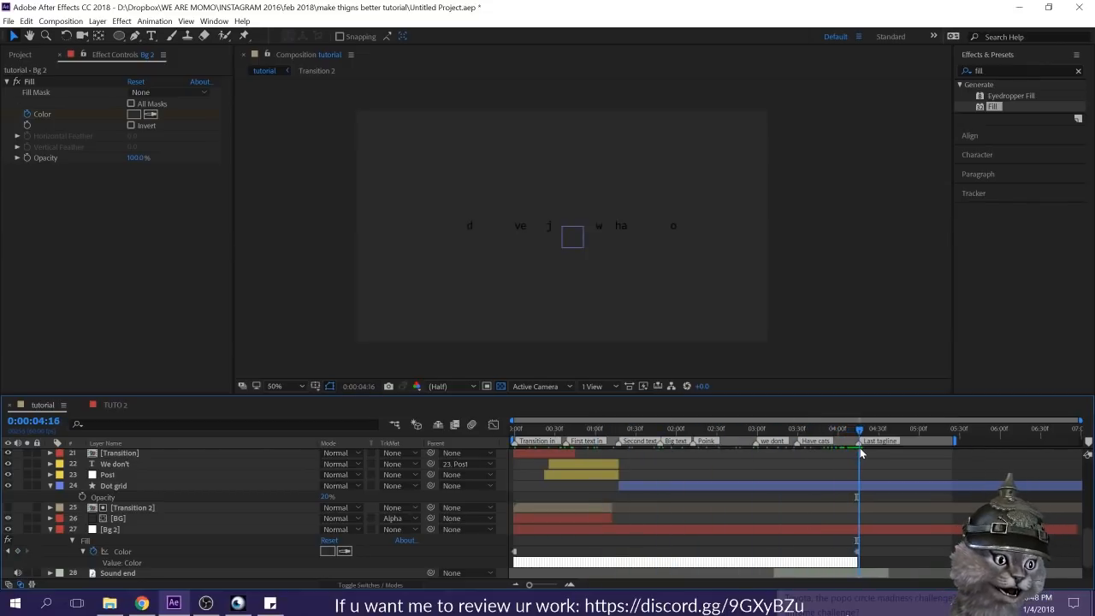
Step: Set the fill color of the "We don't have a job but we have poppo" text layer to white
{"action": "scroll", "coordinate": [894, 513], "scroll_direction": "up", "scroll_amount": 10}
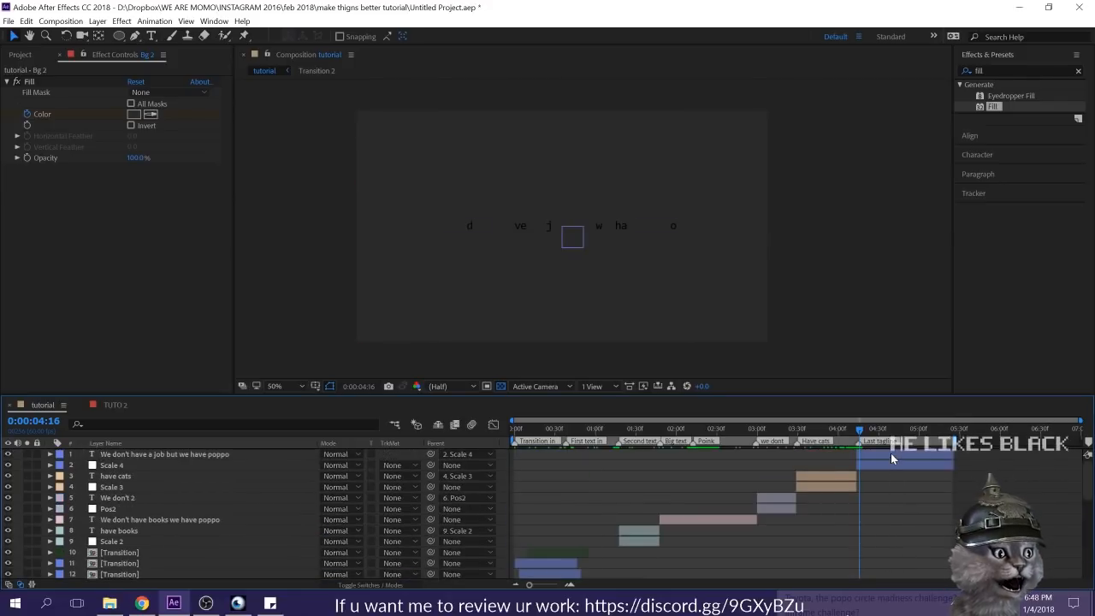
{"action": "left_click", "coordinate": [891, 454]}
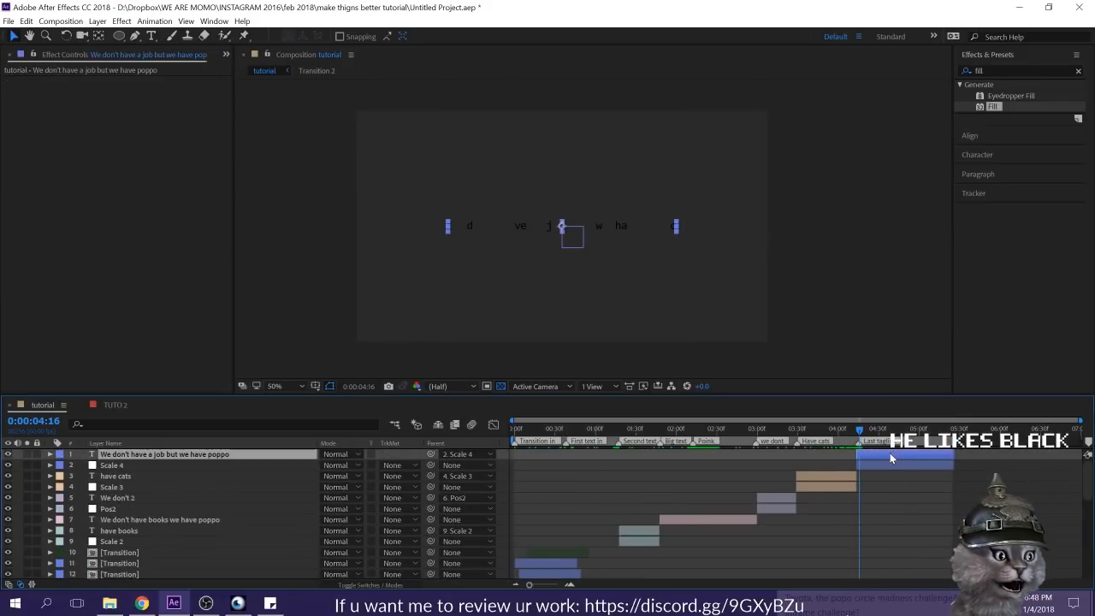
{"action": "left_click", "coordinate": [994, 156]}
{"action": "left_click", "coordinate": [1047, 132]}
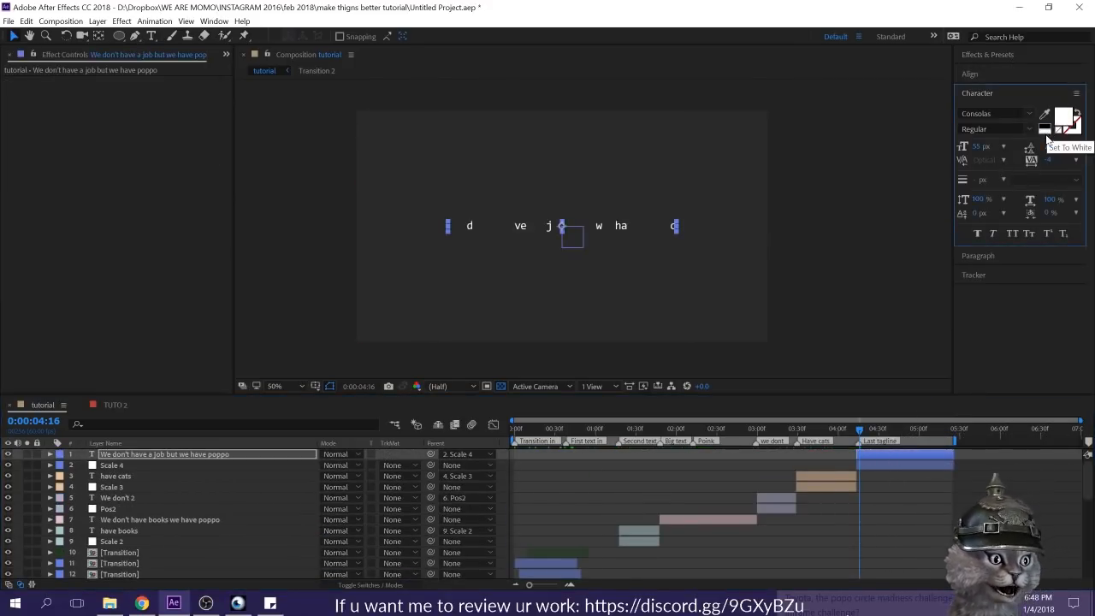
{"action": "left_click", "coordinate": [924, 517]}
Step: Split the Dot grid layer at 0:00:04:14, the first frame of the dark background
{"action": "scroll", "coordinate": [925, 519], "scroll_direction": "down", "scroll_amount": 5}
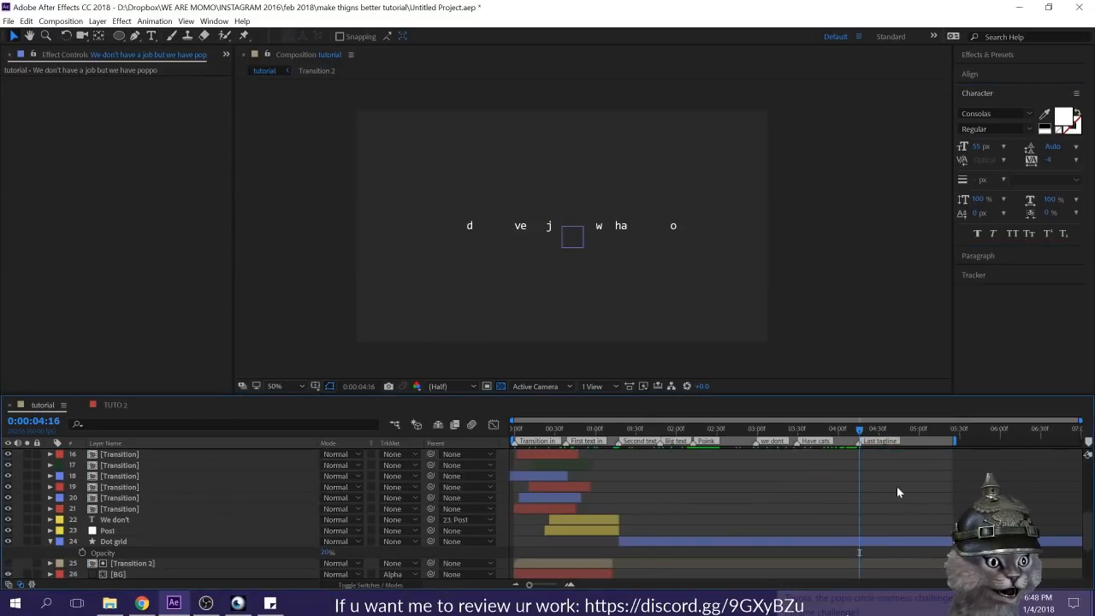
{"action": "left_click", "coordinate": [878, 541]}
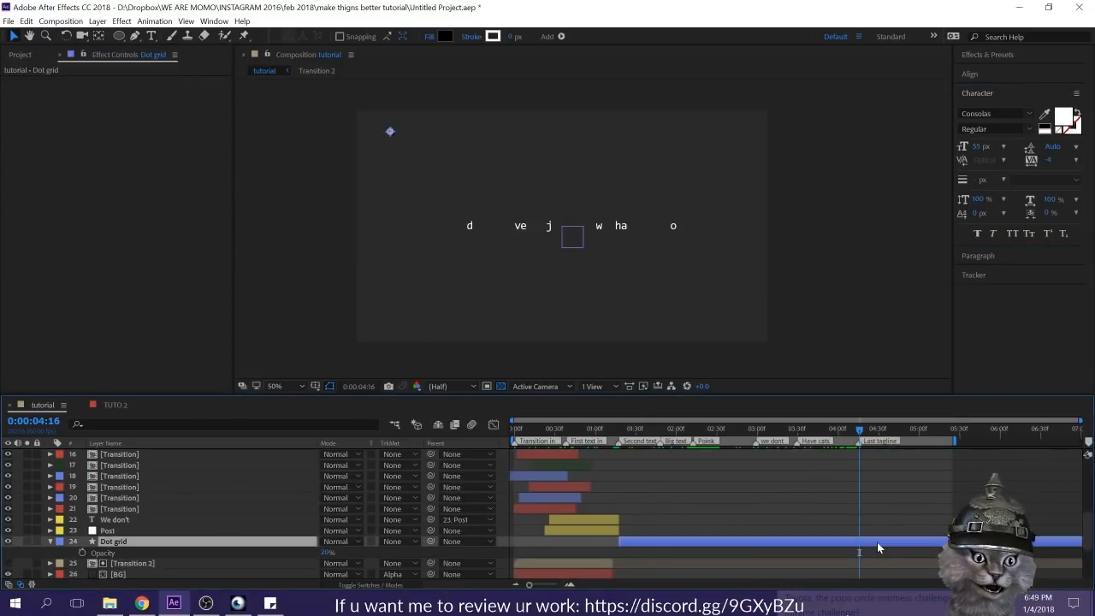
{"action": "key", "text": "Page_Up"}
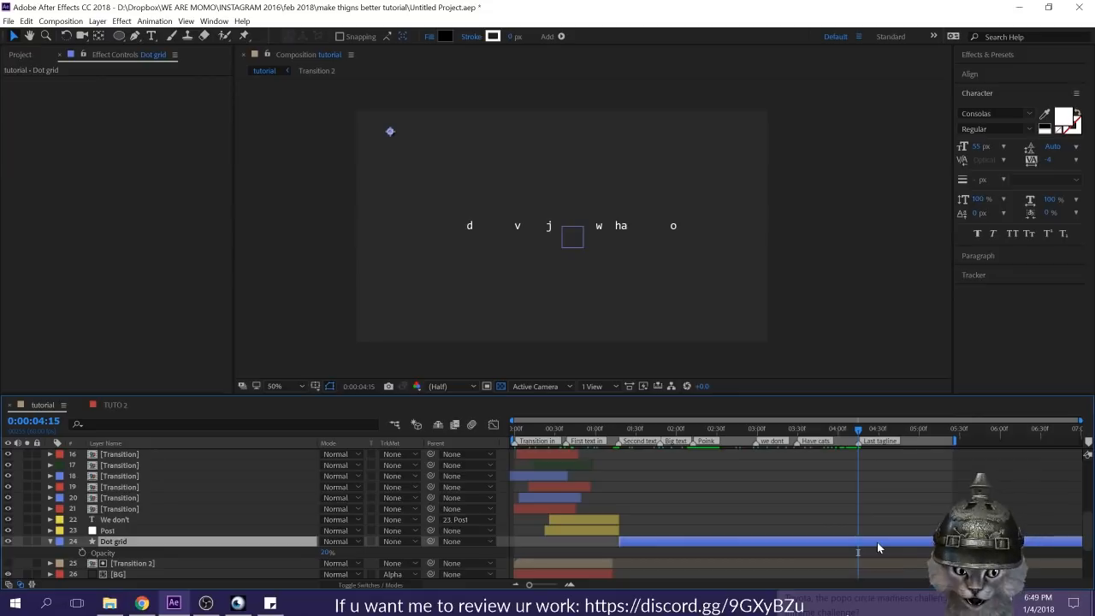
{"action": "key", "text": "Page_Down"}
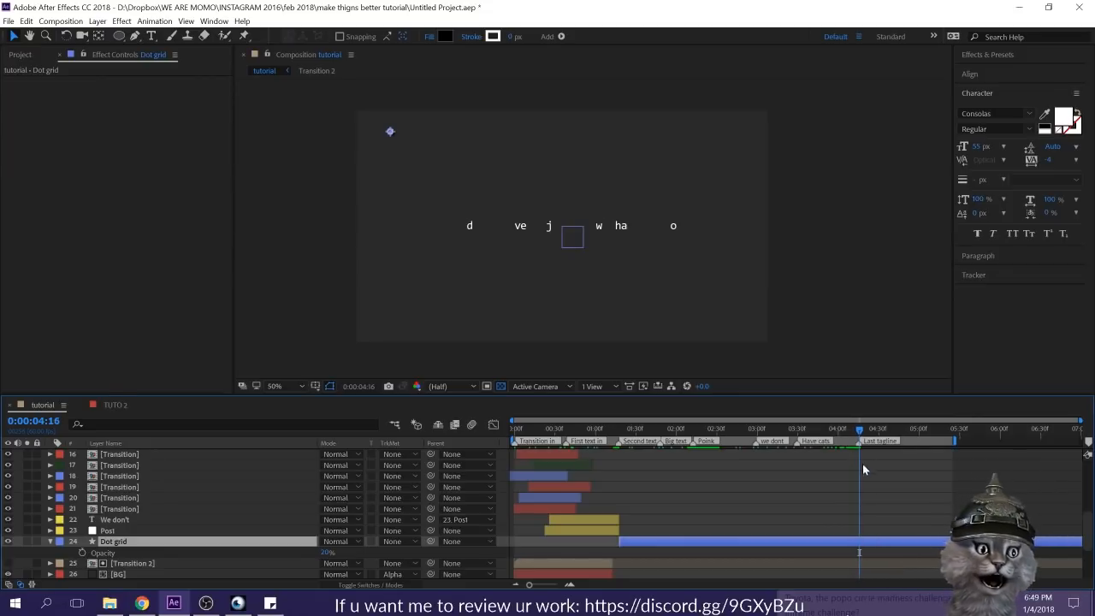
{"action": "key", "text": "Page_Up"}
{"action": "key", "text": "Page_Up"}
{"action": "key", "text": "Page_Up"}
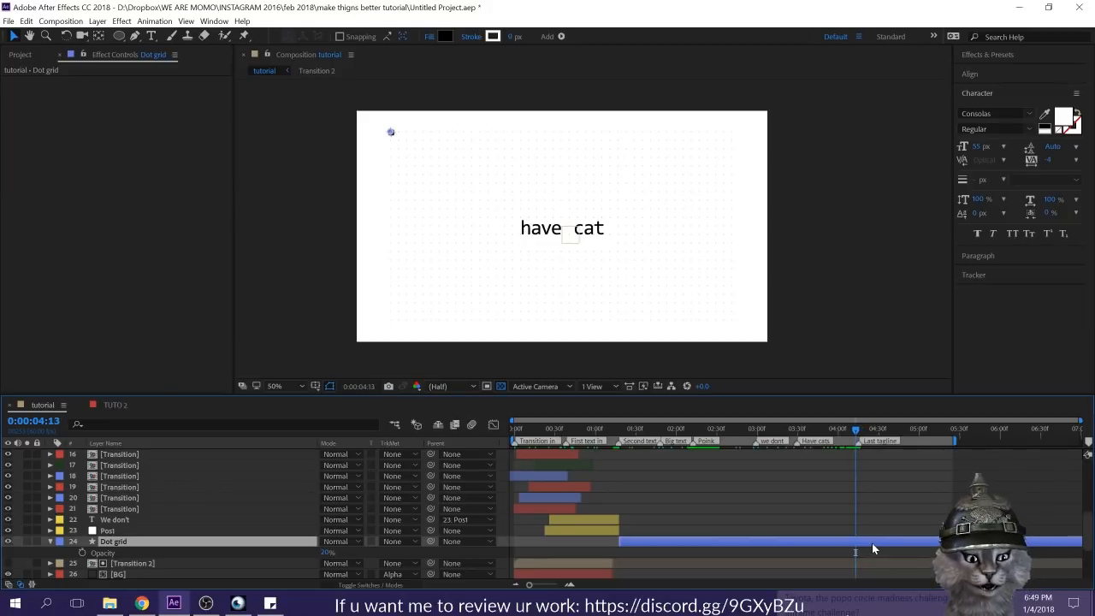
{"action": "key", "text": "Page_Down"}
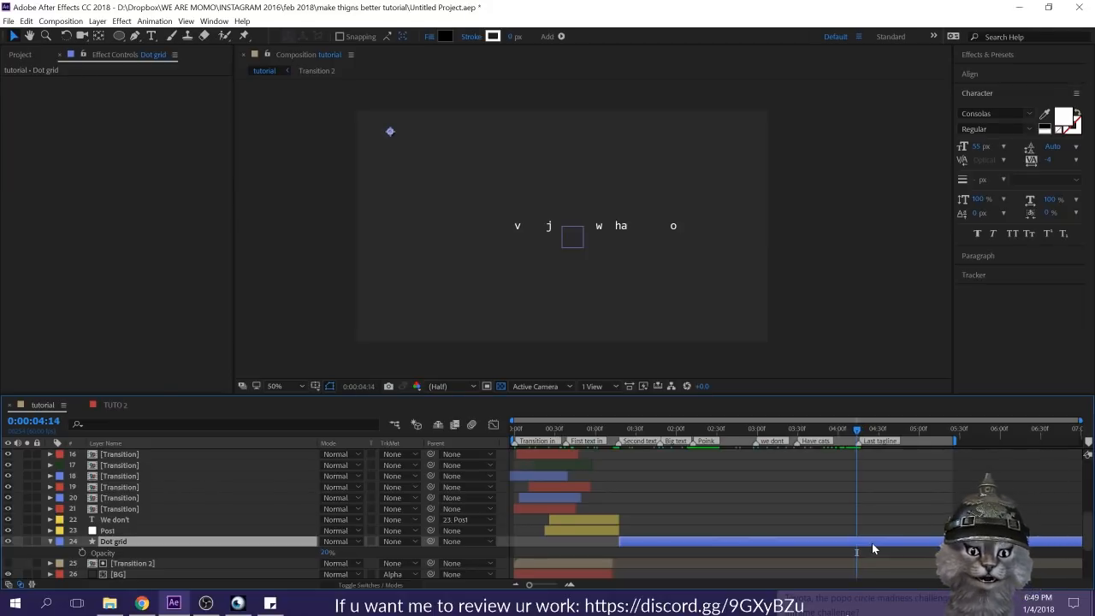
{"action": "key", "text": "ctrl+shift+d"}
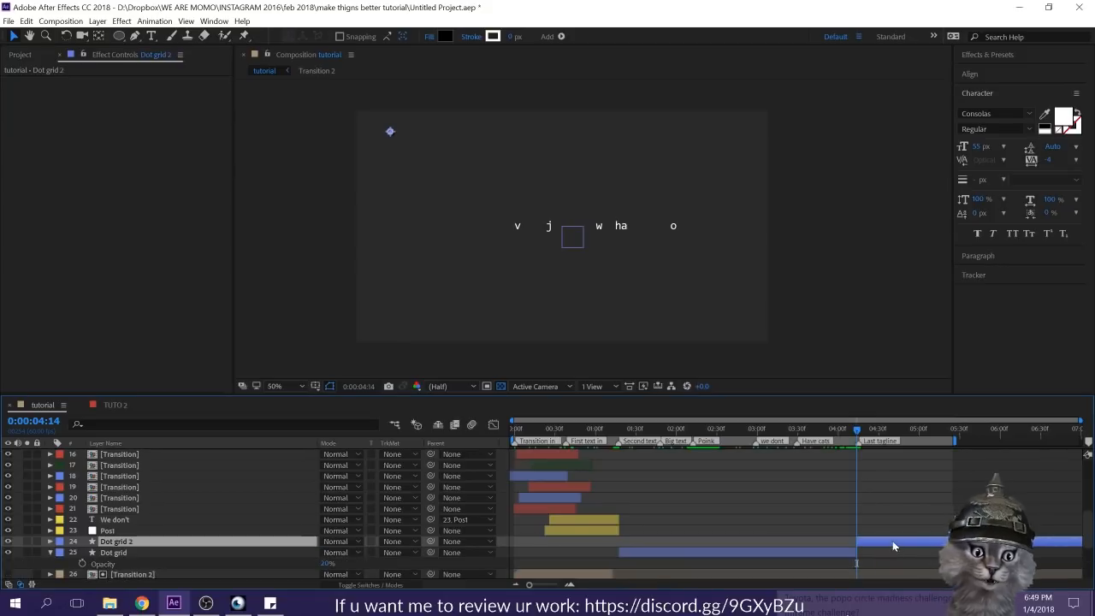
Step: Set the shape fill color of the dot grid segment behind the last tagline to white (FFFFFF)
{"action": "left_click", "coordinate": [438, 37]}
{"action": "left_click", "coordinate": [374, 139]}
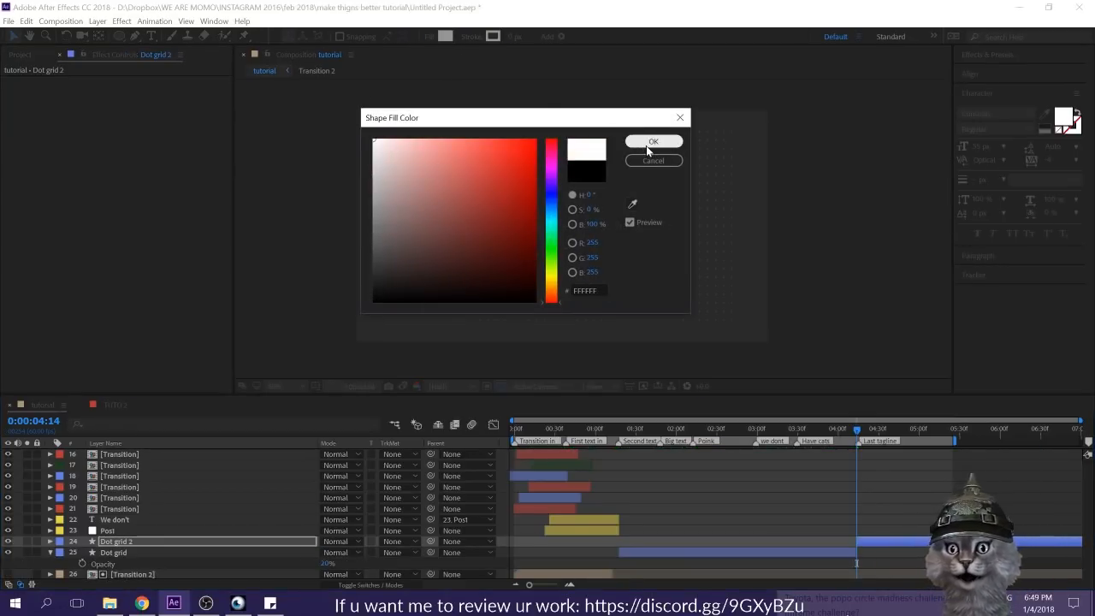
{"action": "left_click", "coordinate": [650, 144]}
Step: Set the white dot grid segment's Opacity to 5% and save the project
{"action": "left_click", "coordinate": [885, 539]}
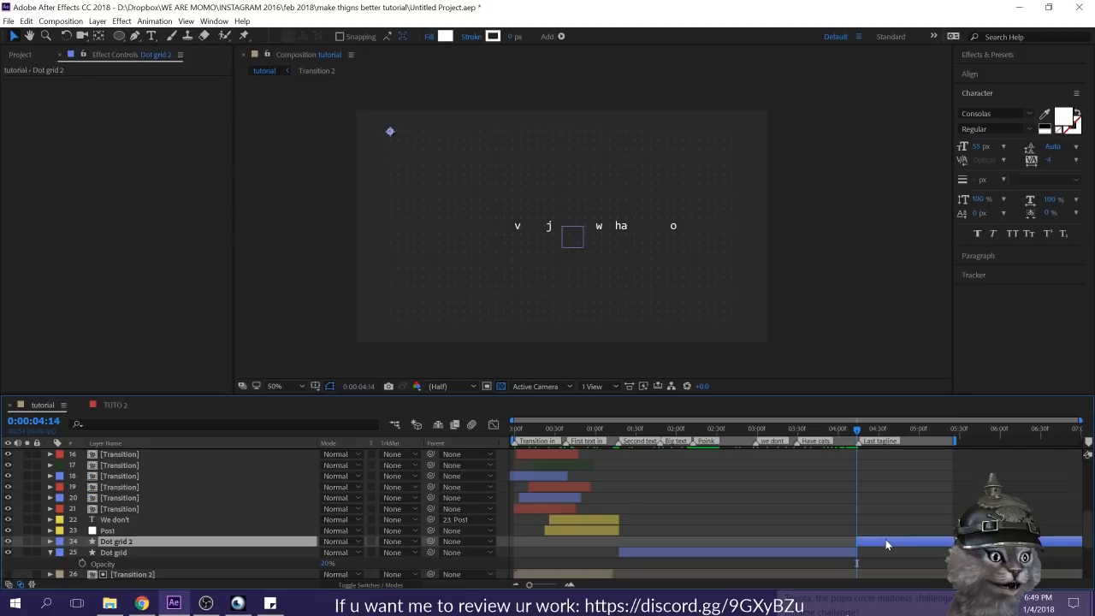
{"action": "key", "text": "t"}
{"action": "left_click", "coordinate": [326, 553]}
{"action": "type", "text": "5"}
{"action": "key", "text": "Return"}
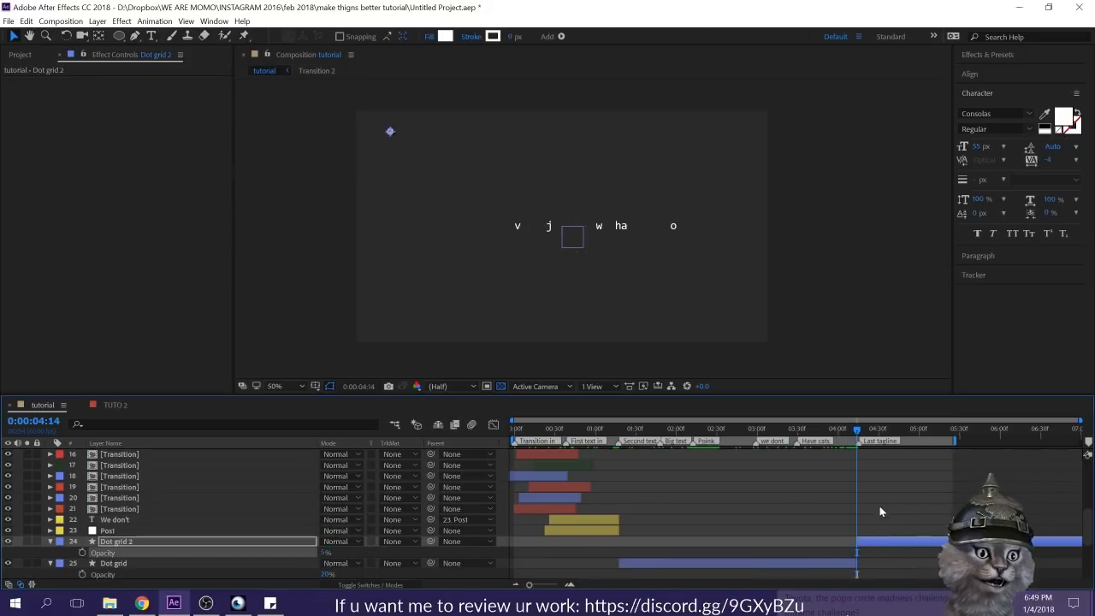
{"action": "left_click", "coordinate": [953, 526]}
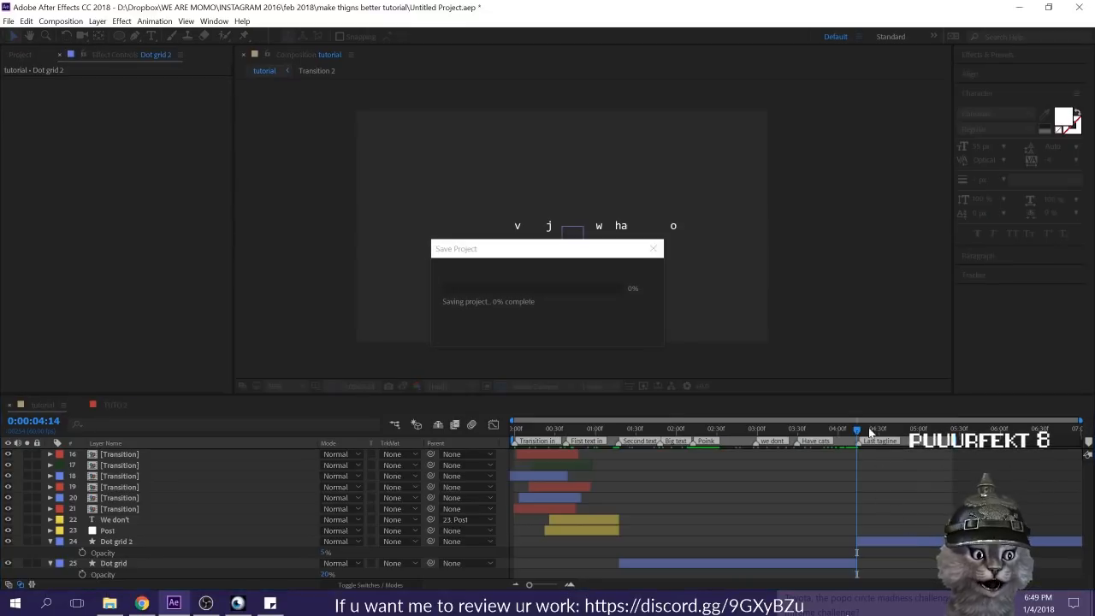
Step: Preview the tutorial composition to check the switch to the dark background behind the last tagline
{"action": "key", "text": "space"}
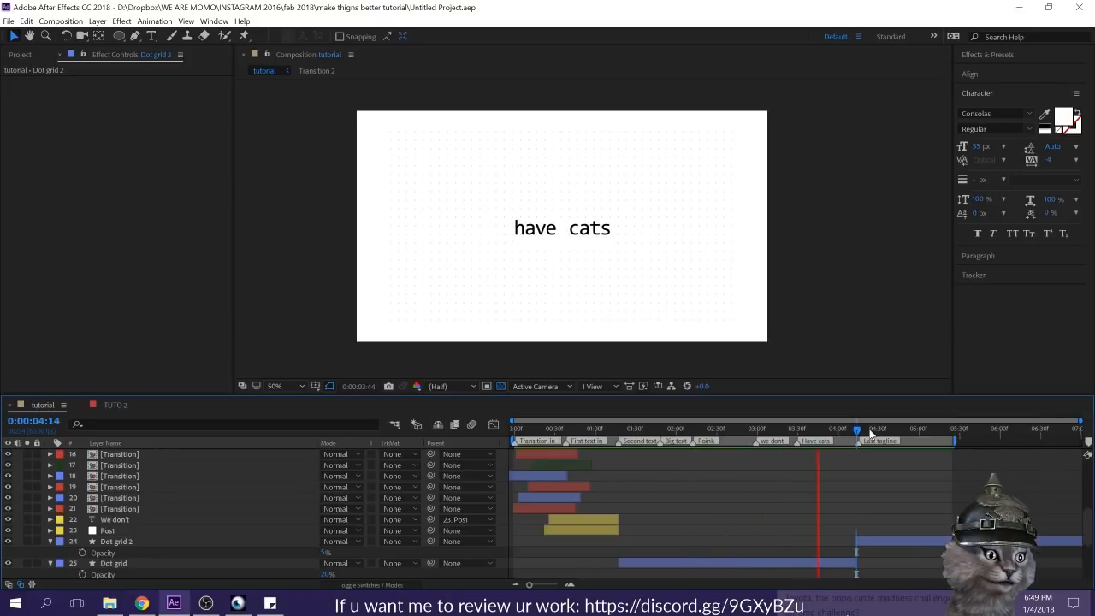
{"action": "left_click_drag", "start_coordinate": [847, 439], "coordinate": [629, 467]}
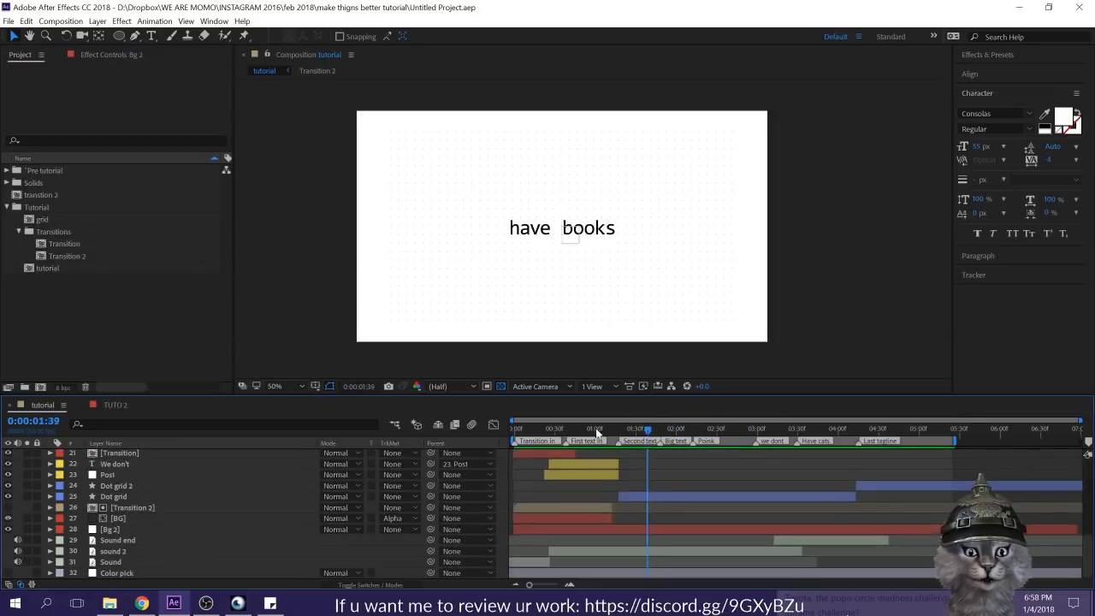
{"action": "left_click_drag", "start_coordinate": [596, 428], "coordinate": [488, 428]}
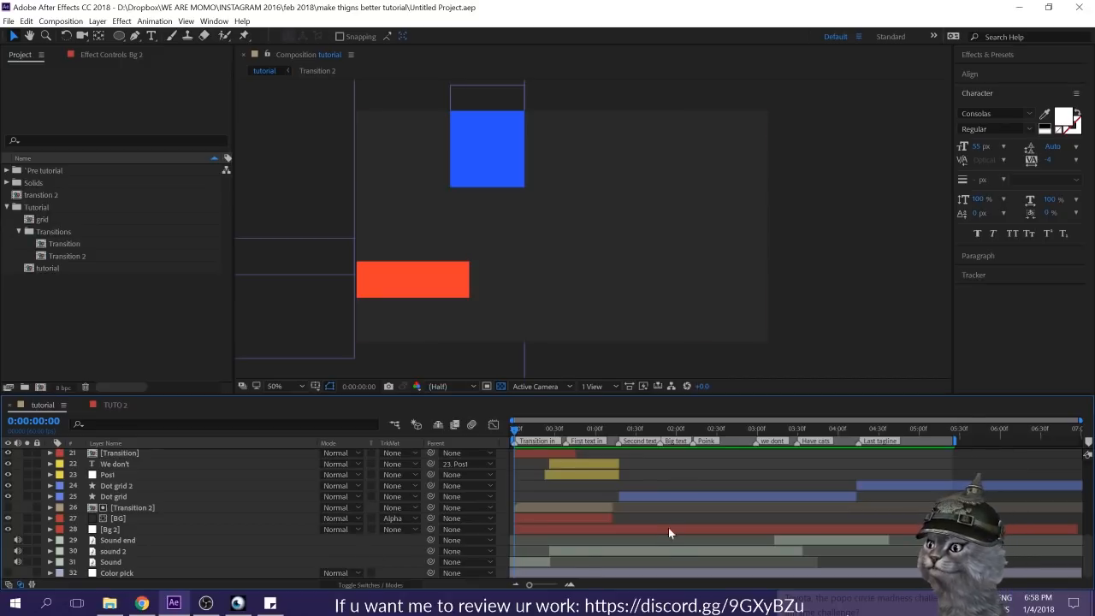
{"action": "key", "text": "space"}
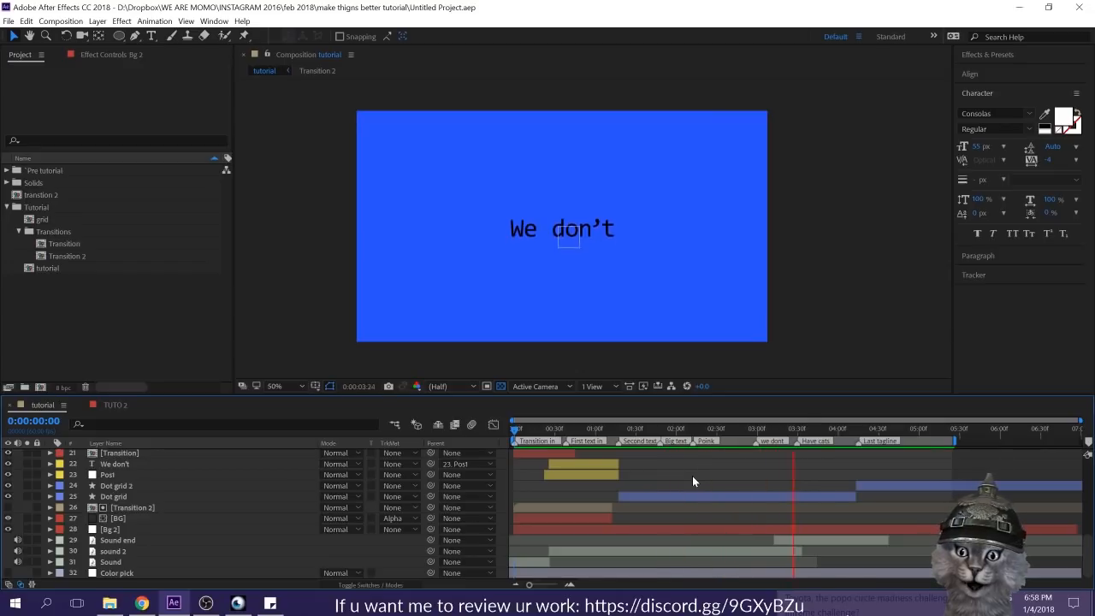
{"action": "key", "text": "space"}
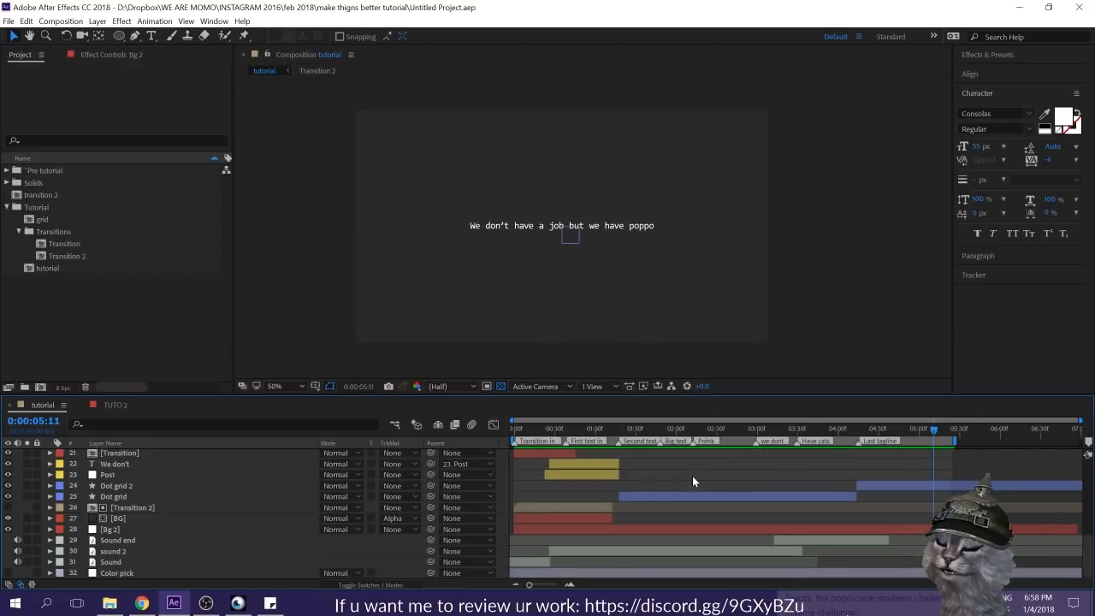
Step: Return to 0:00:00:47 in the first "We don't" text and look through the layer stack
{"action": "left_click", "coordinate": [642, 437]}
{"action": "left_click_drag", "start_coordinate": [616, 434], "coordinate": [577, 438]}
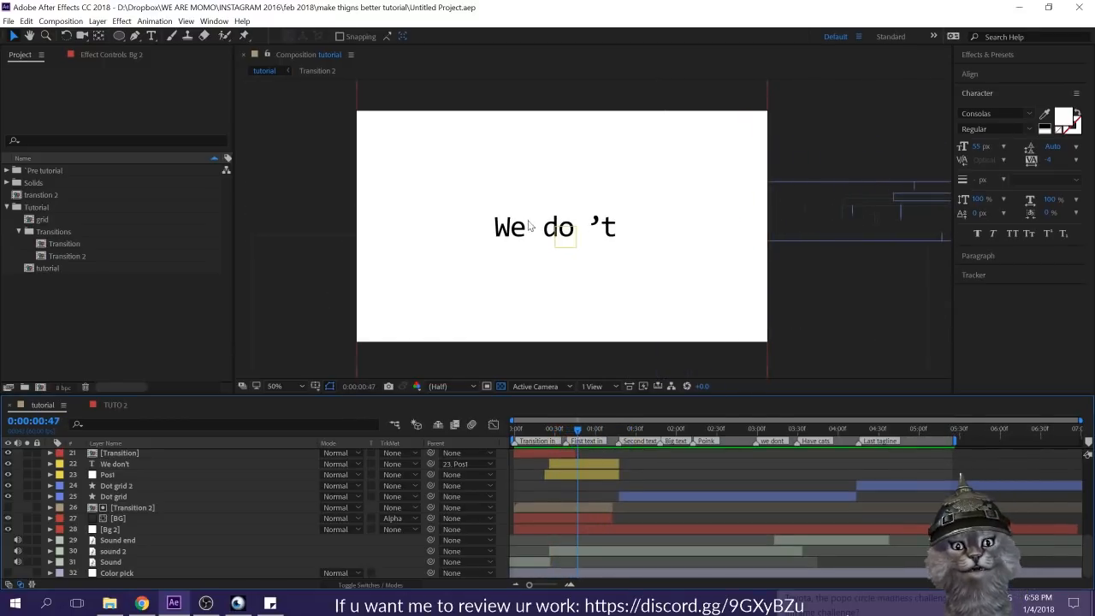
{"action": "scroll", "coordinate": [600, 501], "scroll_direction": "up", "scroll_amount": 6}
{"action": "scroll", "coordinate": [599, 496], "scroll_direction": "down", "scroll_amount": 3}
{"action": "scroll", "coordinate": [599, 495], "scroll_direction": "up", "scroll_amount": 3}
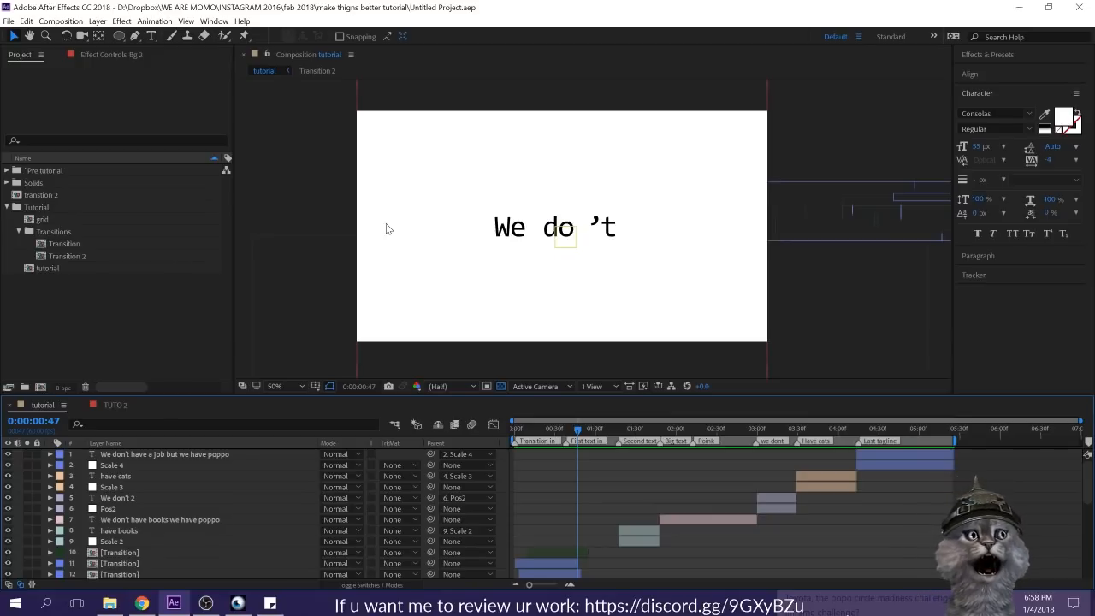
Step: Enable Source Text keyframing on the first "We don't" layer, placing one keyframe at 0:00:00:26 and one near the layer's end
{"action": "scroll", "coordinate": [629, 528], "scroll_direction": "down", "scroll_amount": 6}
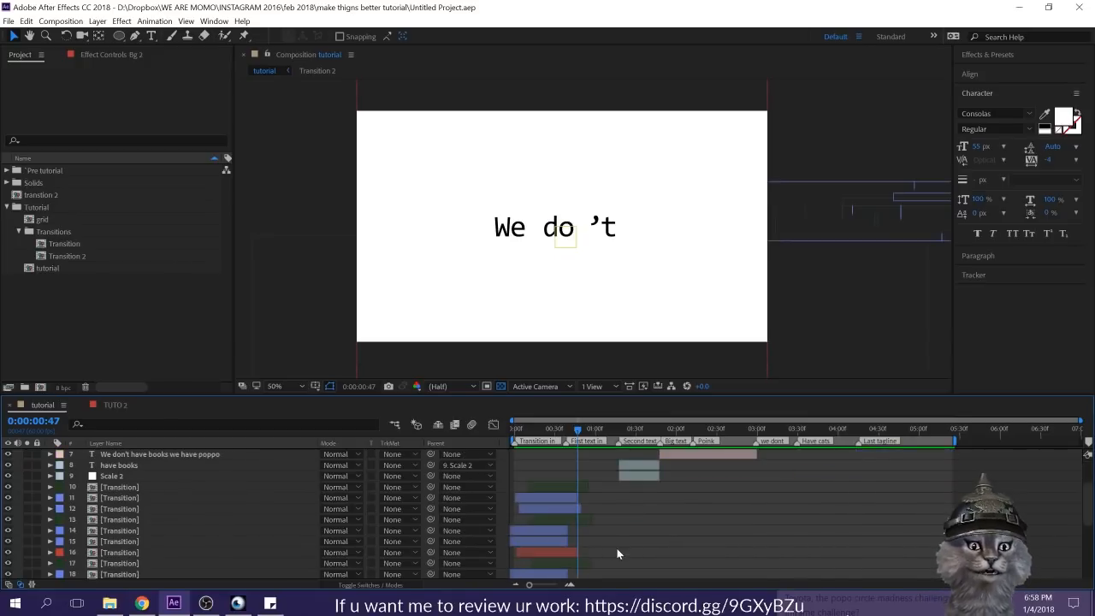
{"action": "left_click", "coordinate": [586, 496]}
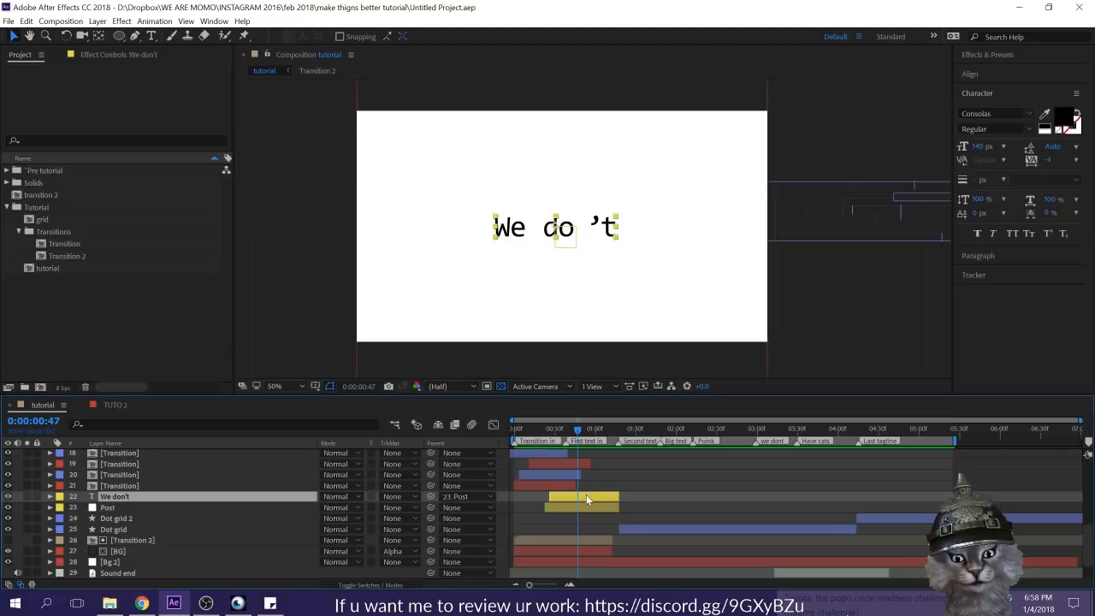
{"action": "key", "text": "u"}
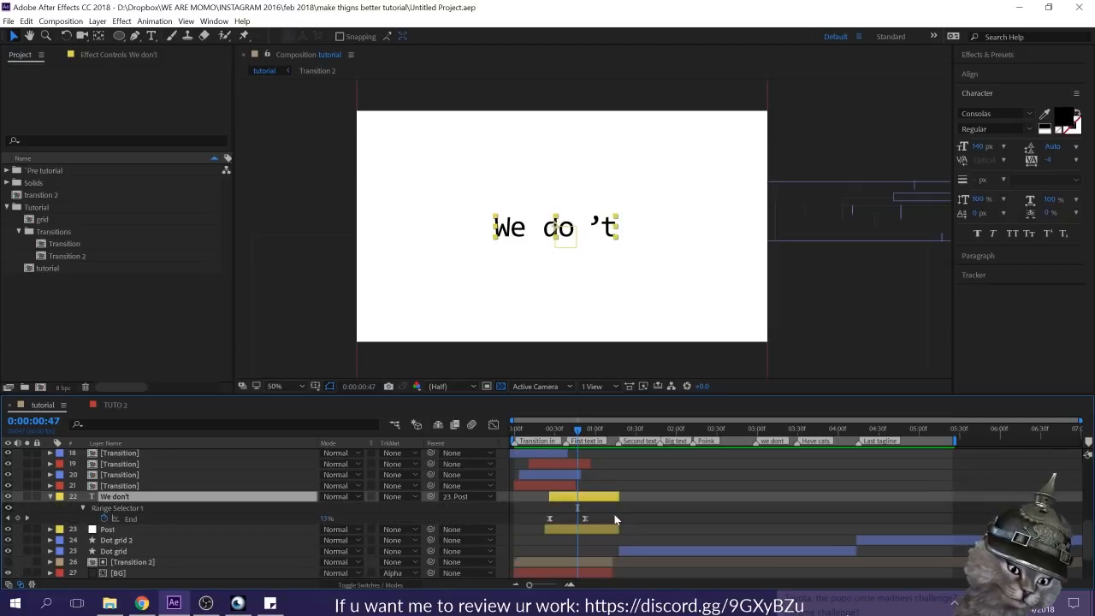
{"action": "left_click", "coordinate": [49, 499]}
{"action": "left_click", "coordinate": [49, 500]}
{"action": "left_click", "coordinate": [98, 477]}
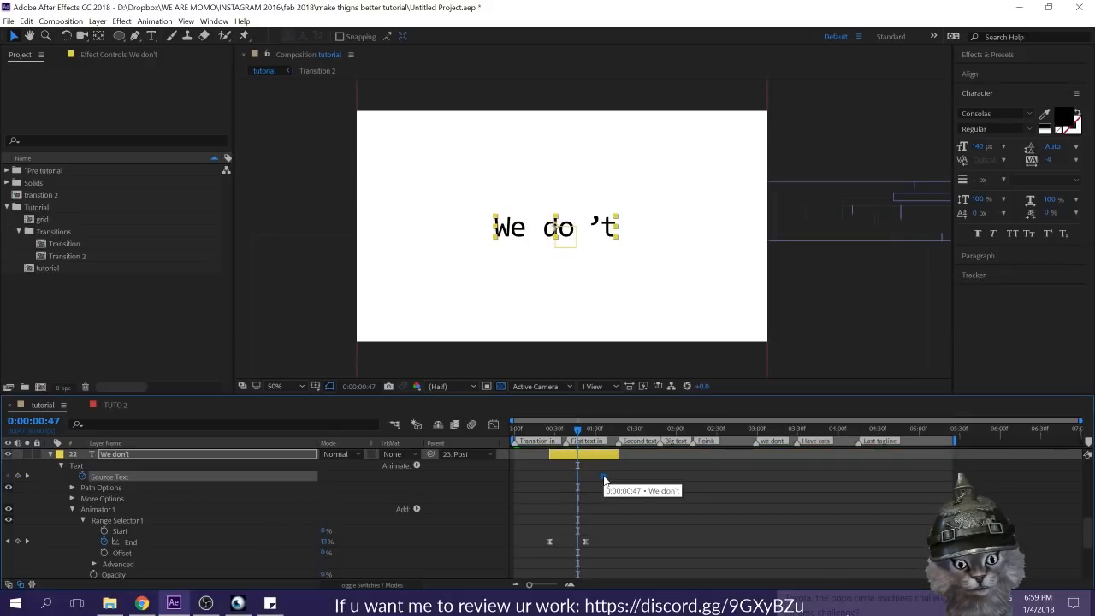
{"action": "left_click_drag", "start_coordinate": [578, 429], "coordinate": [548, 440]}
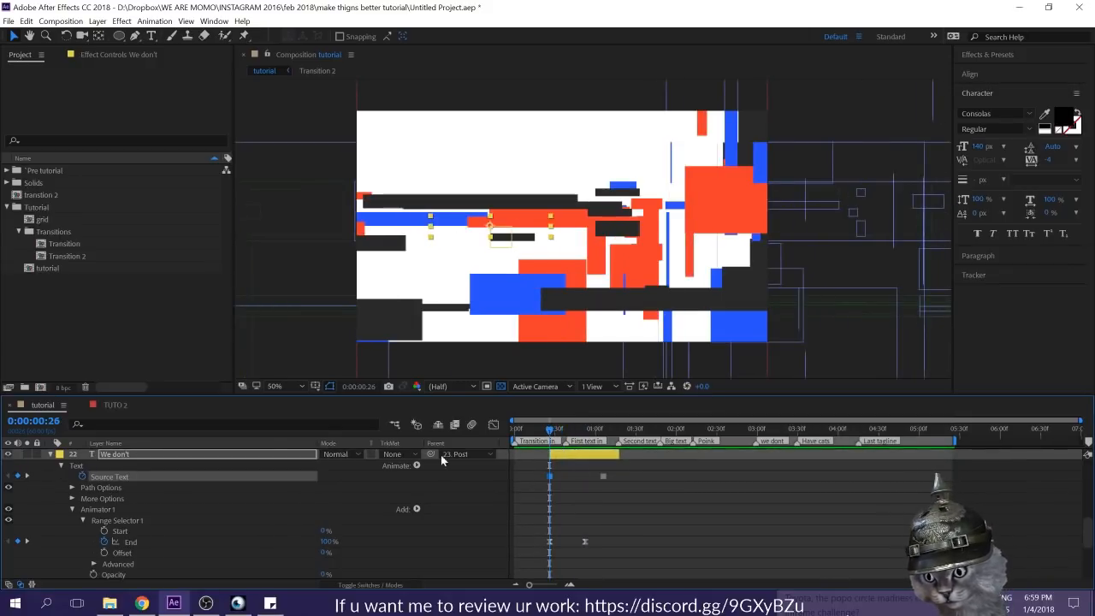
Step: Solo the first "We don't" text layer and go to 0:00:00:39
{"action": "left_click", "coordinate": [26, 454]}
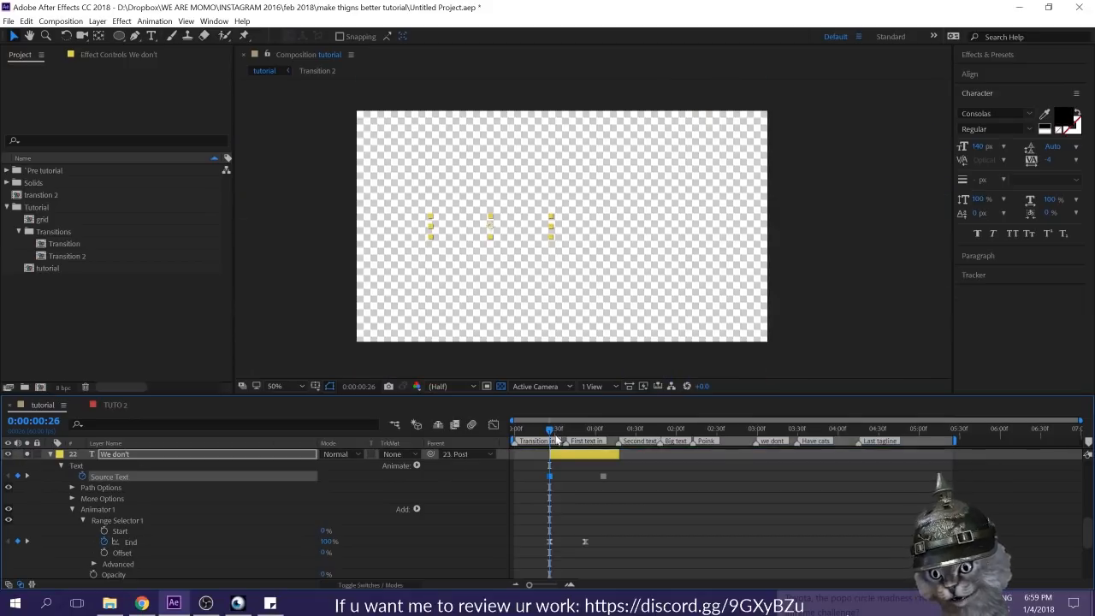
{"action": "left_click_drag", "start_coordinate": [549, 430], "coordinate": [566, 427]}
{"action": "left_click", "coordinate": [581, 452]}
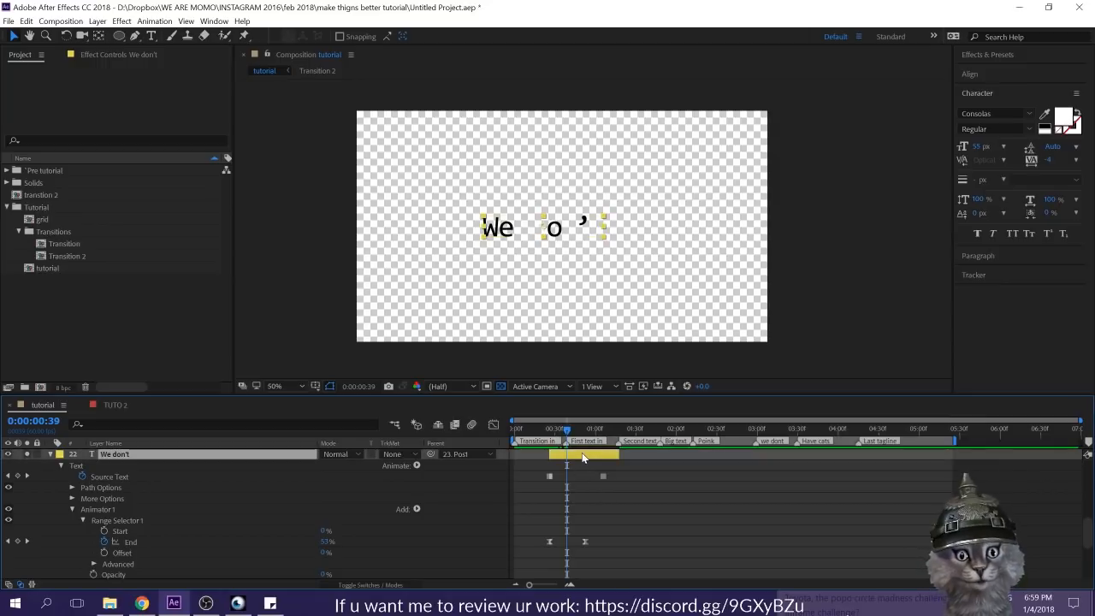
Step: Show the Color pick layer's color controls and copy the red hex value FF3A2C from Color Control
{"action": "left_click", "coordinate": [84, 54]}
{"action": "scroll", "coordinate": [90, 573], "scroll_direction": "down", "scroll_amount": 4}
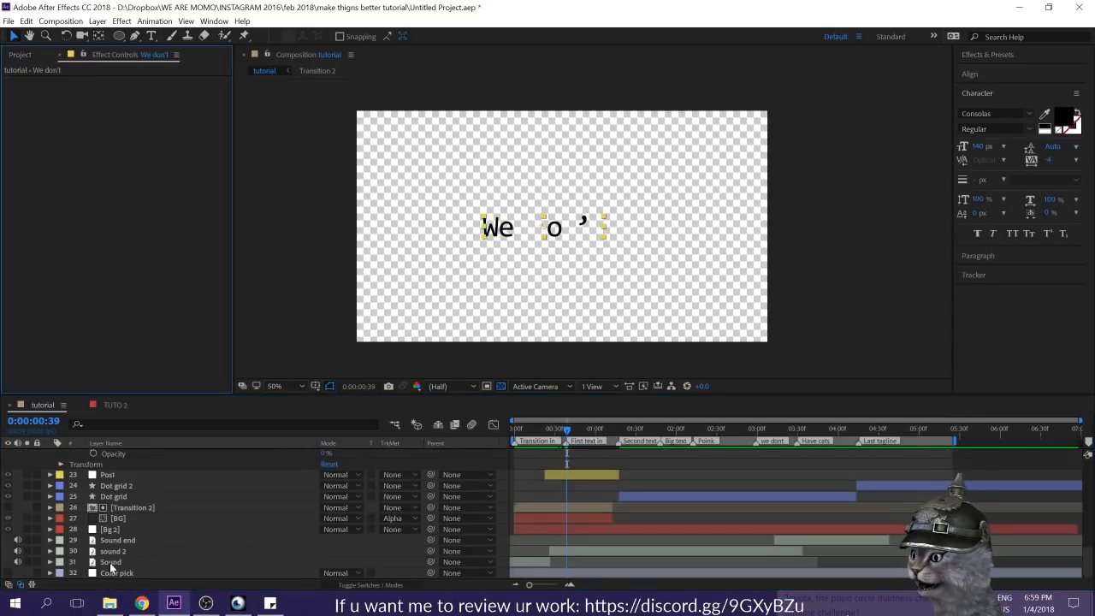
{"action": "left_click", "coordinate": [114, 572]}
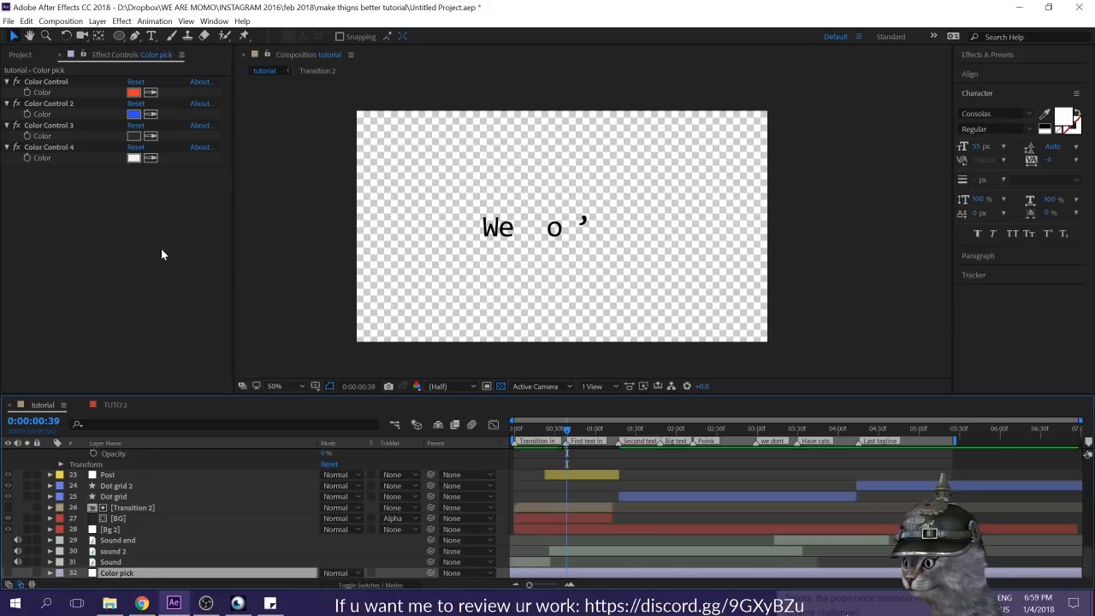
{"action": "left_click", "coordinate": [133, 92]}
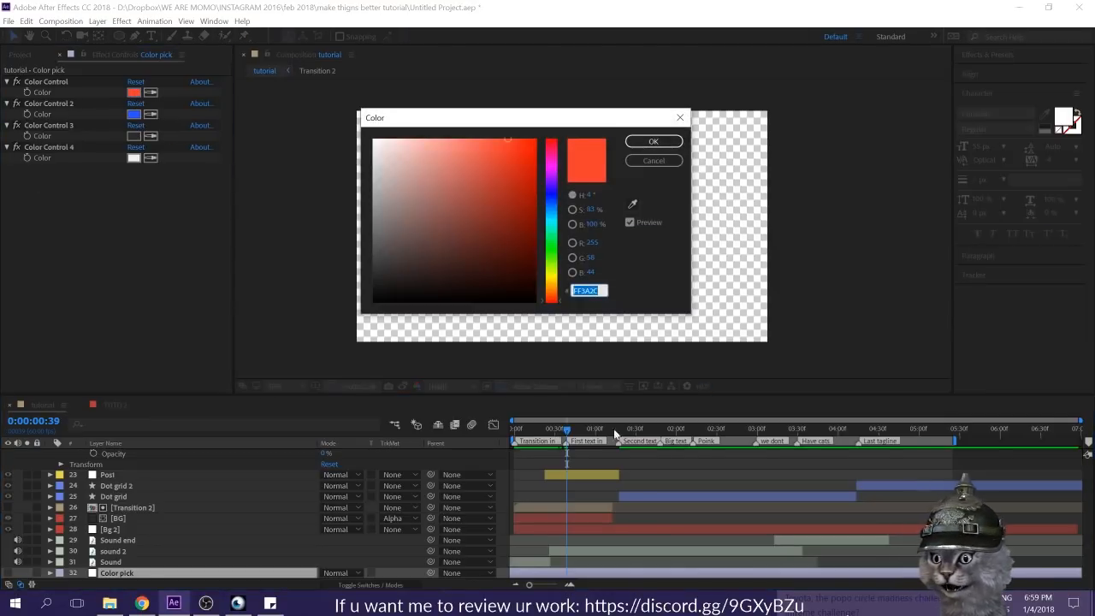
{"action": "left_click", "coordinate": [651, 158]}
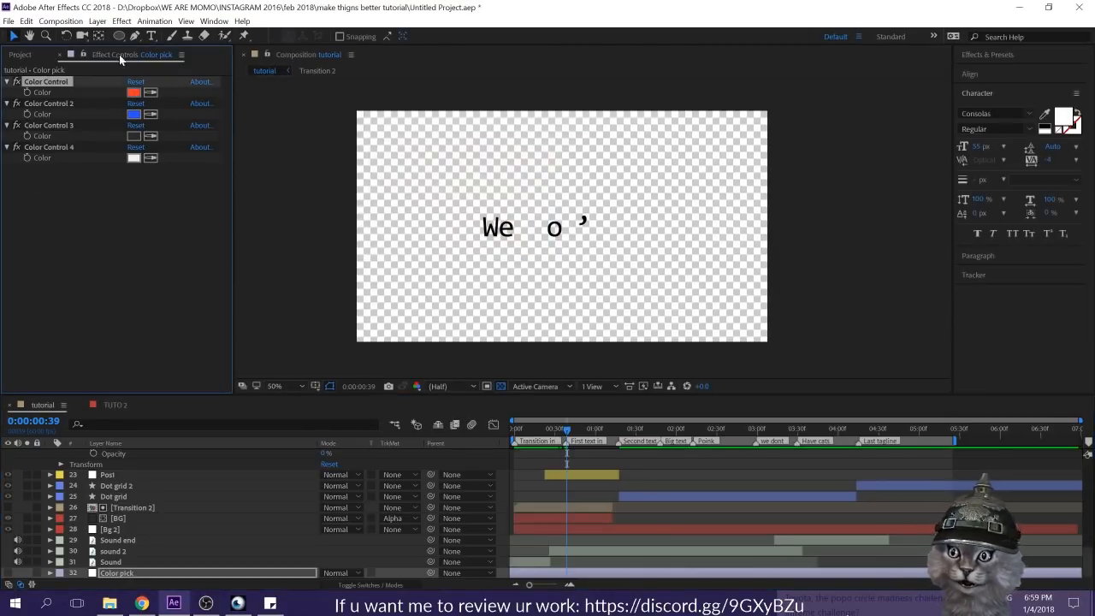
Step: Set the fill of the letter "e" in "We don't" to the copied red FF3A2C at 0:00:00:39
{"action": "left_click", "coordinate": [601, 469]}
{"action": "scroll", "coordinate": [600, 468], "scroll_direction": "up", "scroll_amount": 5}
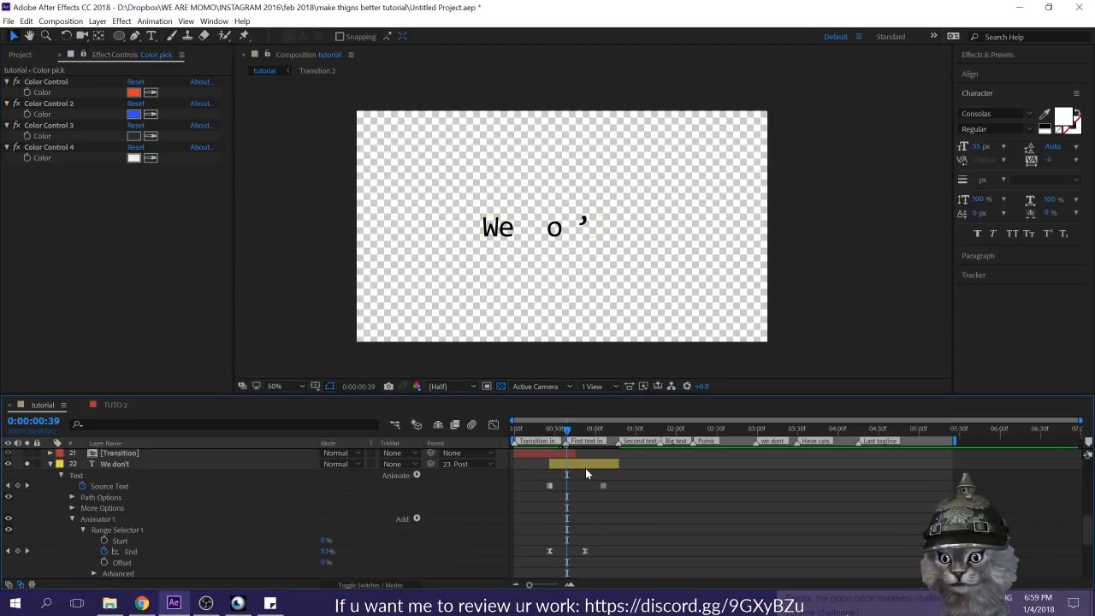
{"action": "left_click", "coordinate": [582, 464]}
{"action": "double_click", "coordinate": [542, 229]}
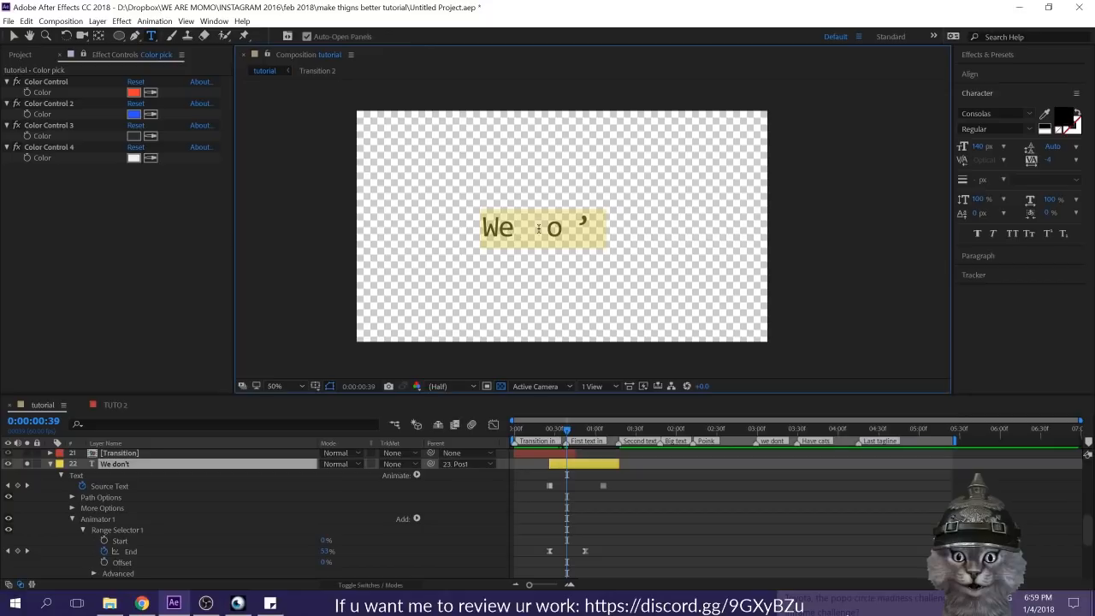
{"action": "left_click", "coordinate": [513, 222]}
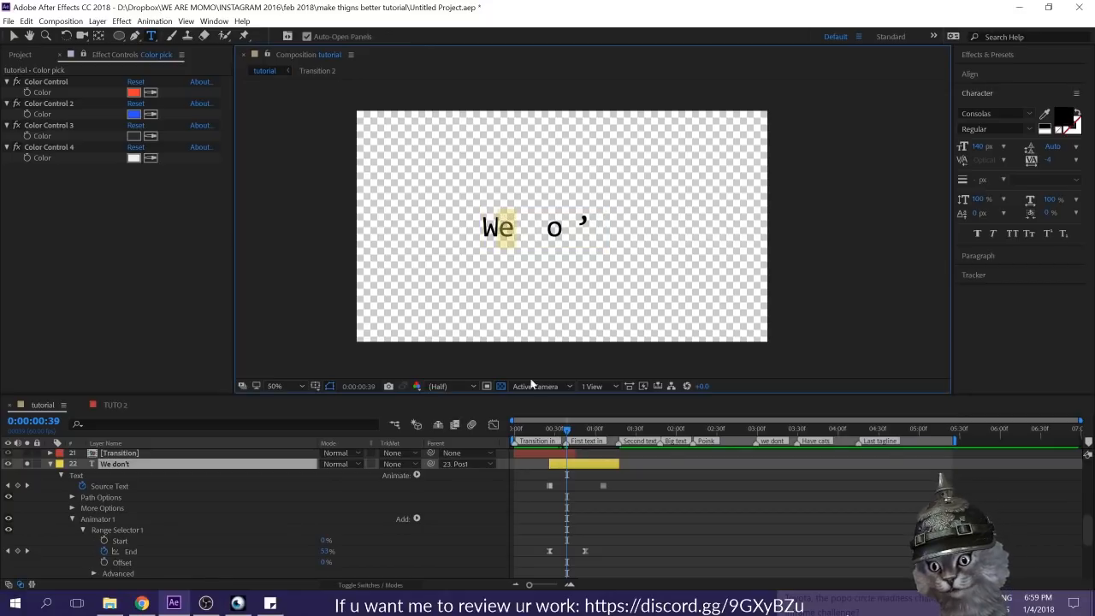
{"action": "left_click_drag", "start_coordinate": [569, 437], "coordinate": [567, 459]}
{"action": "left_click", "coordinate": [513, 231]}
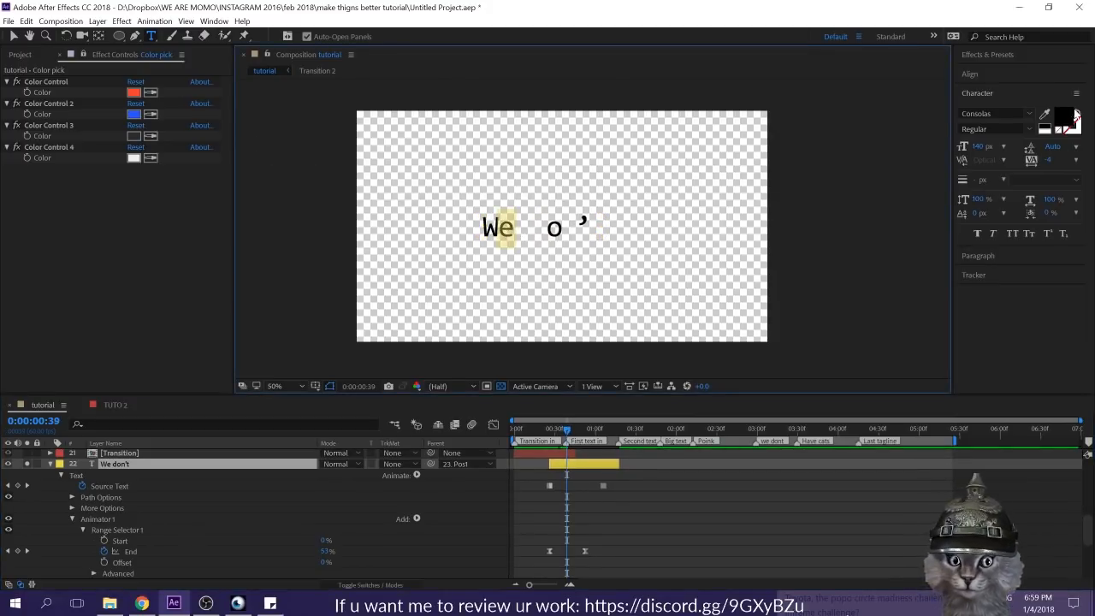
{"action": "left_click", "coordinate": [1061, 126]}
{"action": "key", "text": "ctrl+v"}
{"action": "left_click", "coordinate": [660, 141]}
{"action": "left_click", "coordinate": [596, 497]}
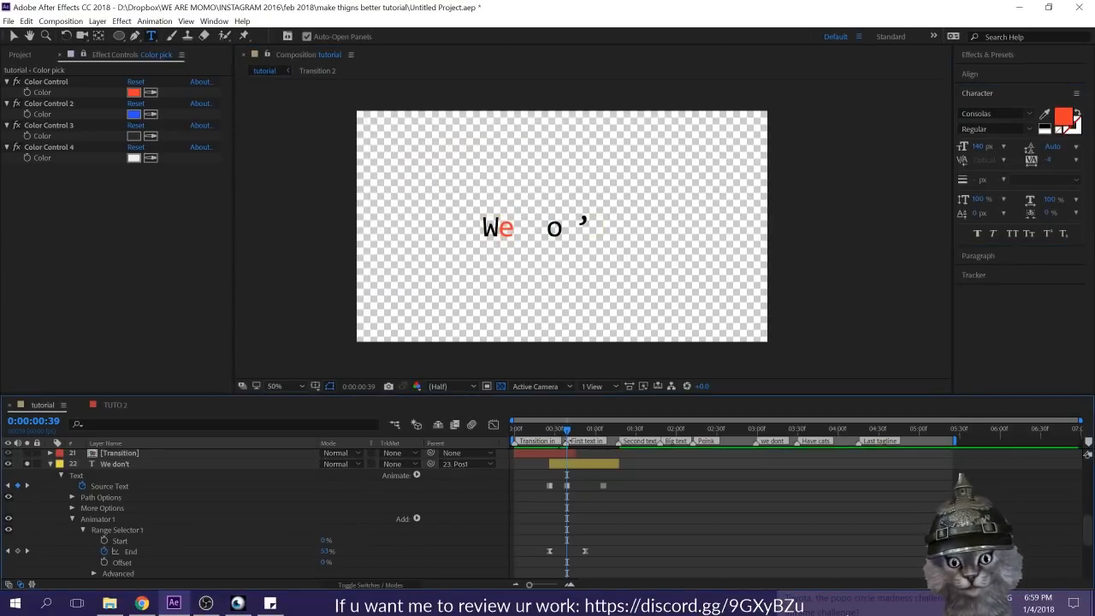
Step: At 0:00:00:41, fill the letter "d" of "We don't" with the blue sampled from Color Control 2
{"action": "left_click_drag", "start_coordinate": [566, 432], "coordinate": [570, 434]}
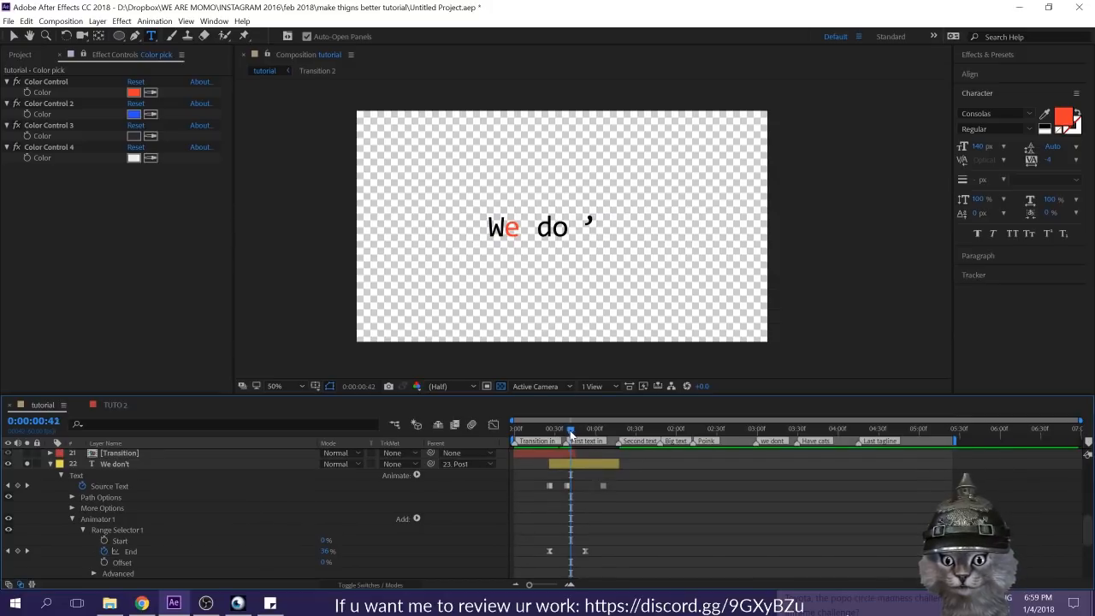
{"action": "left_click_drag", "start_coordinate": [570, 433], "coordinate": [569, 435]}
{"action": "left_click", "coordinate": [573, 468]}
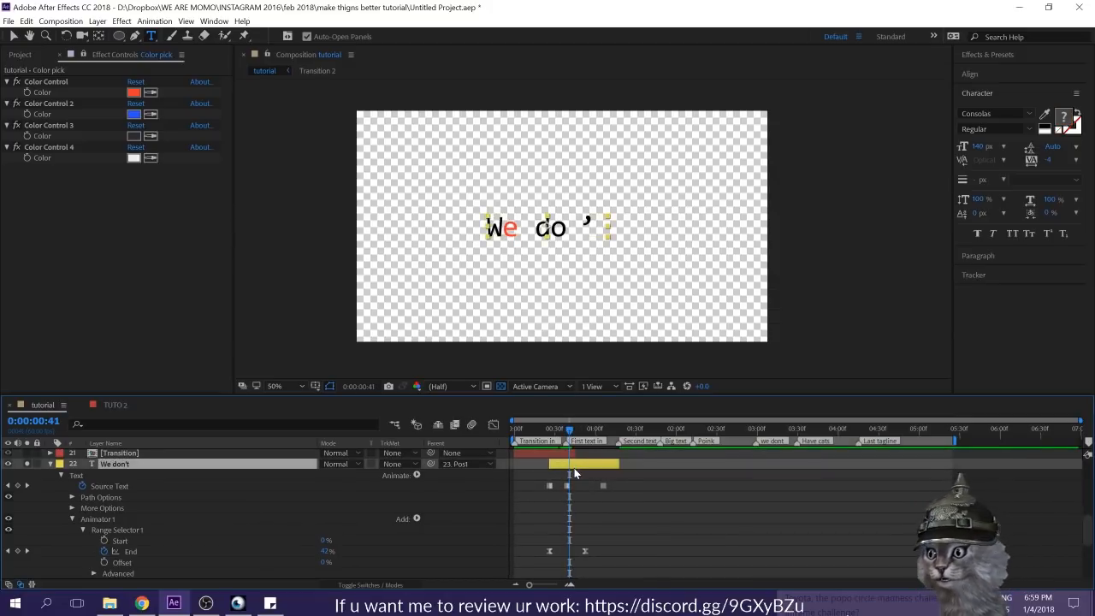
{"action": "left_click", "coordinate": [543, 229]}
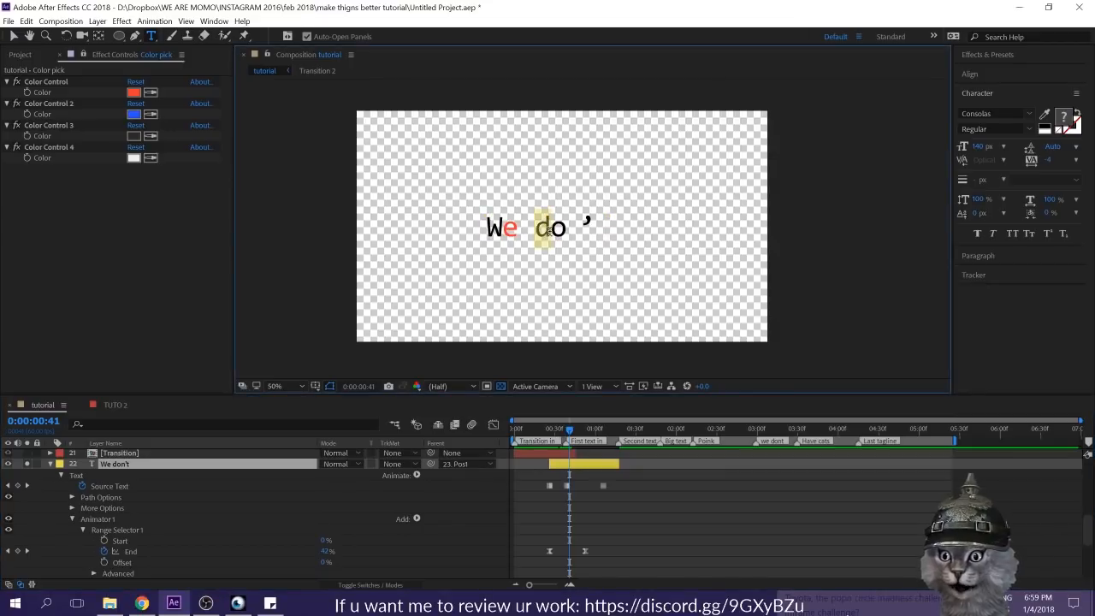
{"action": "left_click", "coordinate": [1044, 113]}
{"action": "left_click", "coordinate": [133, 114]}
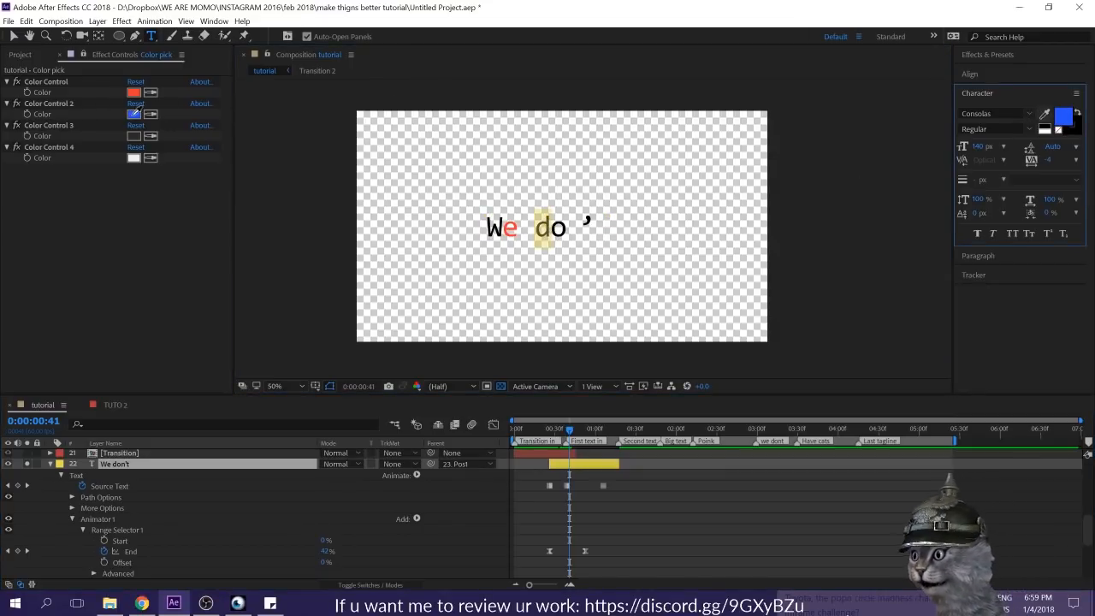
{"action": "left_click", "coordinate": [612, 488]}
Step: At 0:00:00:46, fill the letter "t" of "We don't" with the blue sampled from Color Control 2
{"action": "left_click_drag", "start_coordinate": [573, 434], "coordinate": [580, 434]}
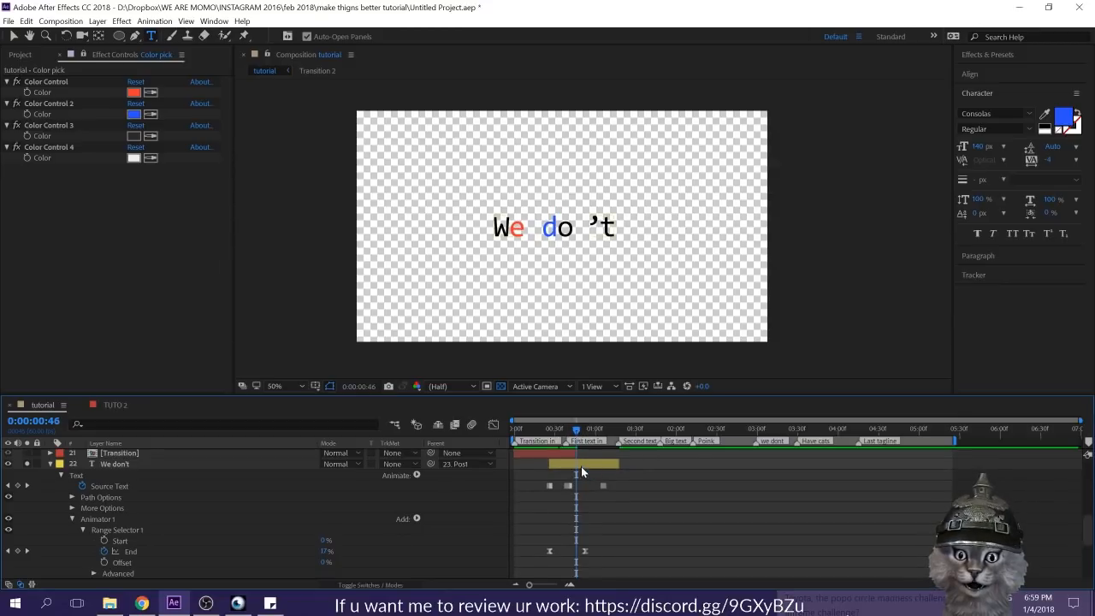
{"action": "double_click", "coordinate": [581, 466]}
{"action": "left_click", "coordinate": [612, 218]}
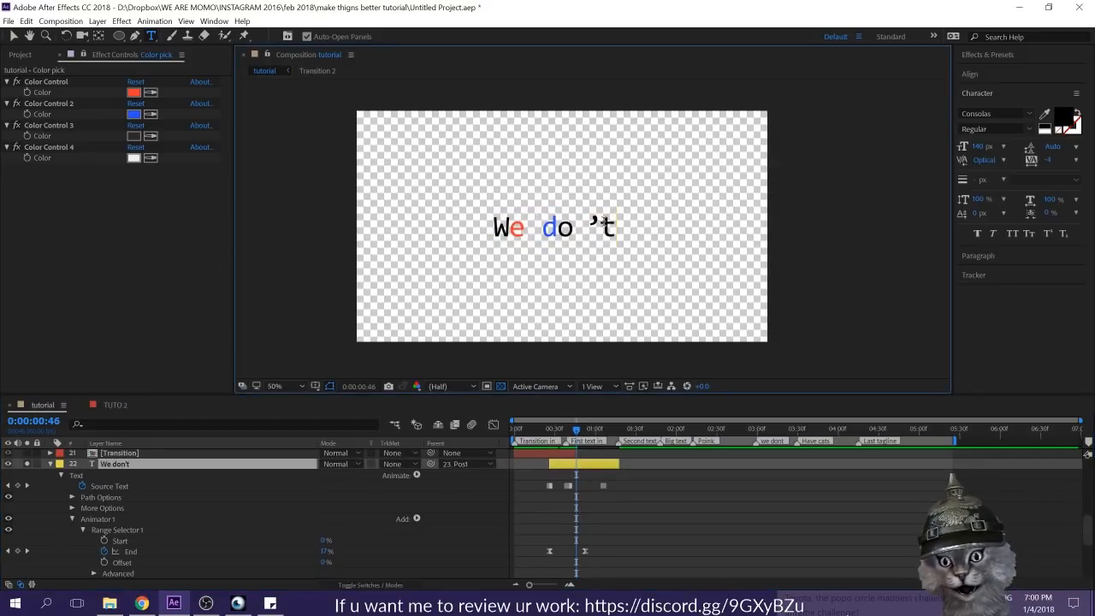
{"action": "left_click", "coordinate": [1043, 122]}
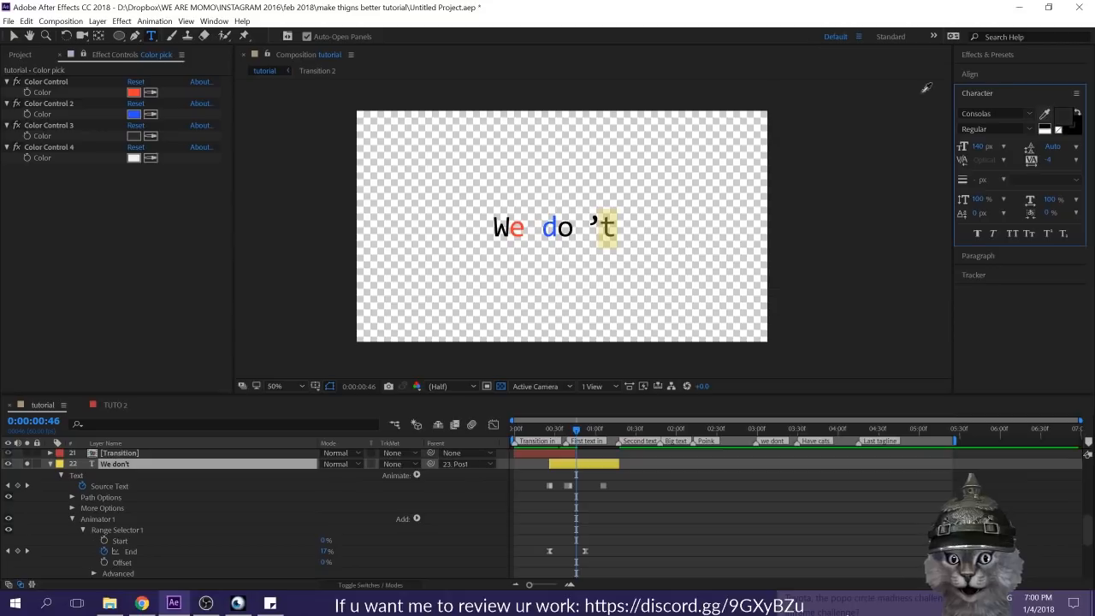
{"action": "left_click", "coordinate": [137, 112]}
Step: At 0:00:00:50, fill the letter "W" of "We don't" with the blue sampled from Color Control 2
{"action": "left_click", "coordinate": [582, 433]}
{"action": "left_click_drag", "start_coordinate": [581, 433], "coordinate": [583, 435]}
{"action": "double_click", "coordinate": [584, 468]}
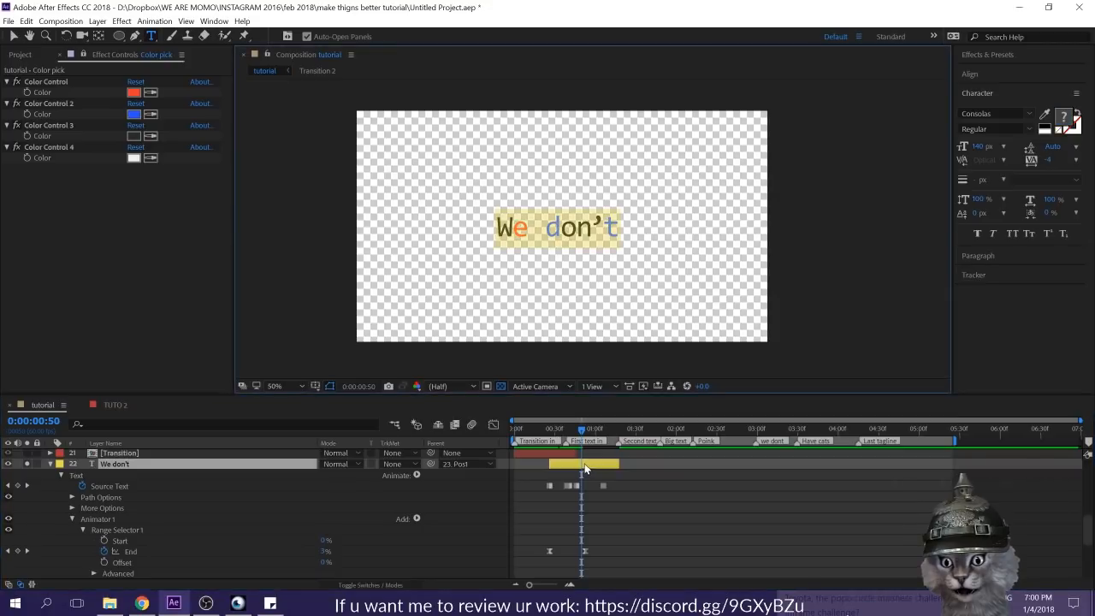
{"action": "left_click", "coordinate": [591, 223]}
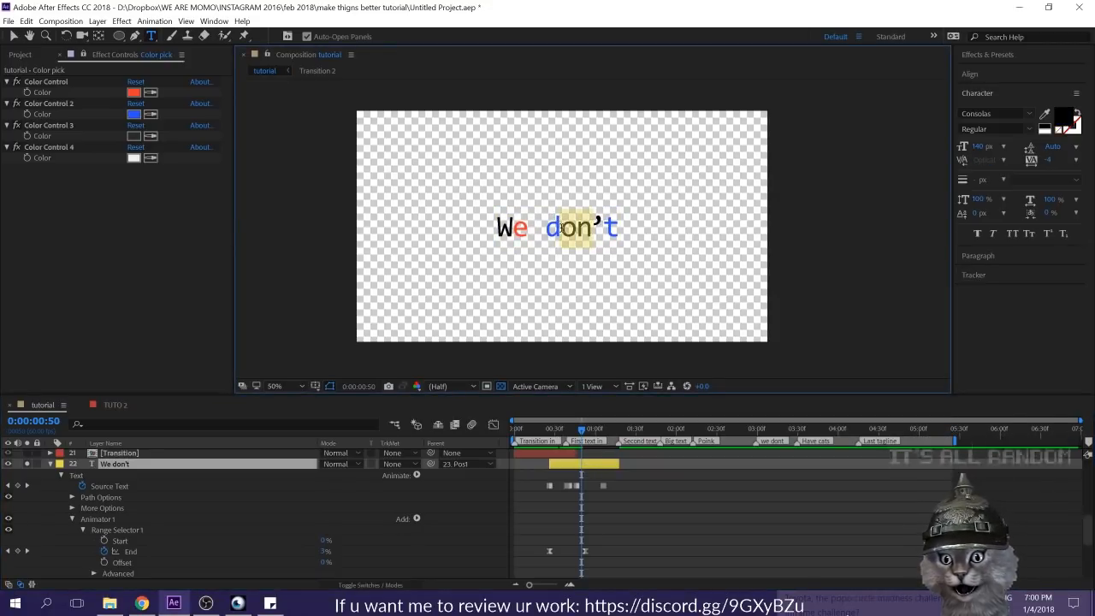
{"action": "left_click_drag", "start_coordinate": [558, 221], "coordinate": [492, 228]}
{"action": "left_click", "coordinate": [496, 229]}
{"action": "left_click", "coordinate": [1045, 116]}
{"action": "left_click", "coordinate": [134, 114]}
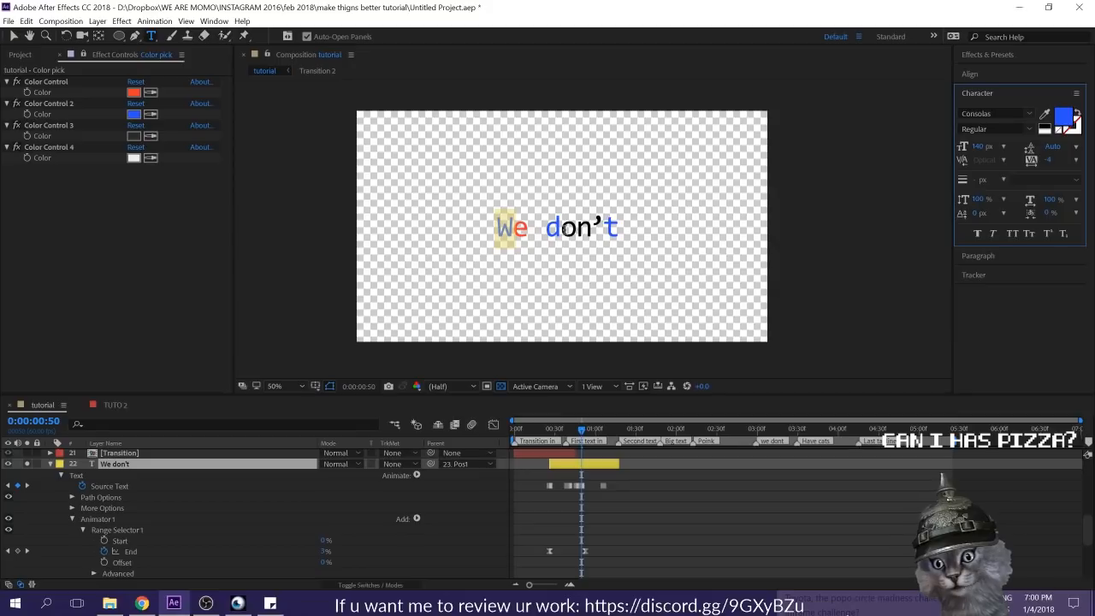
Step: Fill the letter "n" of "We don't" with the Color Control 2 blue at 0:00:00:50
{"action": "left_click_drag", "start_coordinate": [560, 227], "coordinate": [580, 227]}
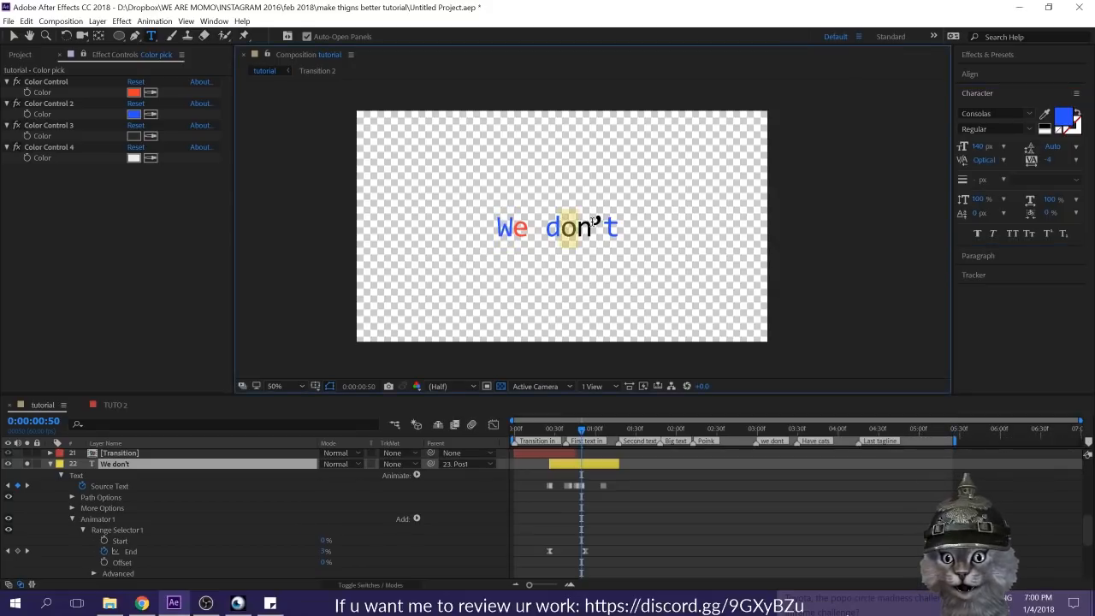
{"action": "left_click", "coordinate": [592, 227]}
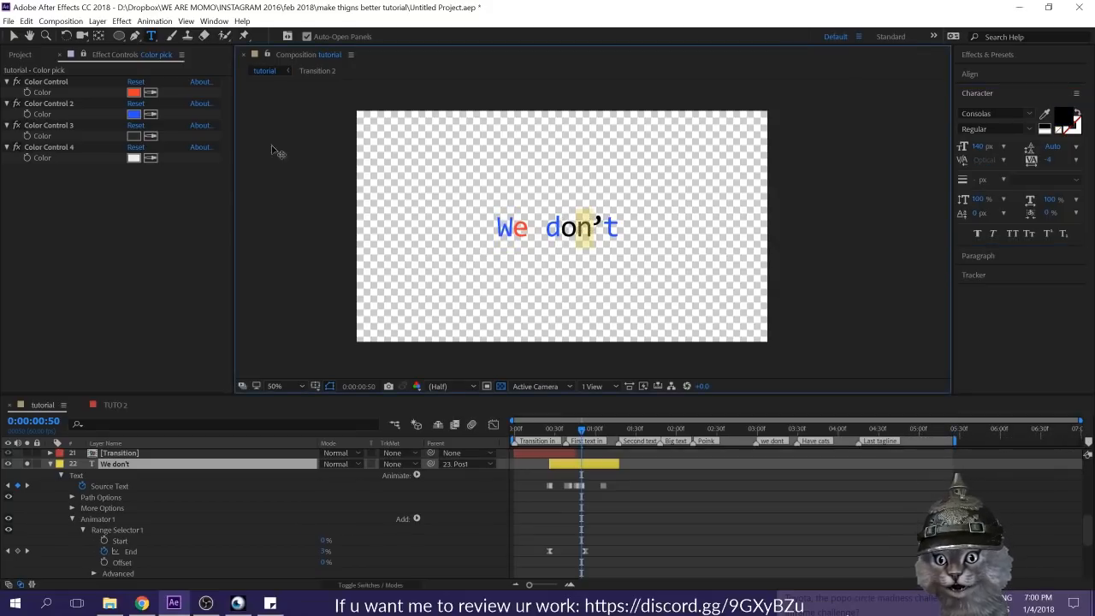
{"action": "left_click", "coordinate": [1046, 114]}
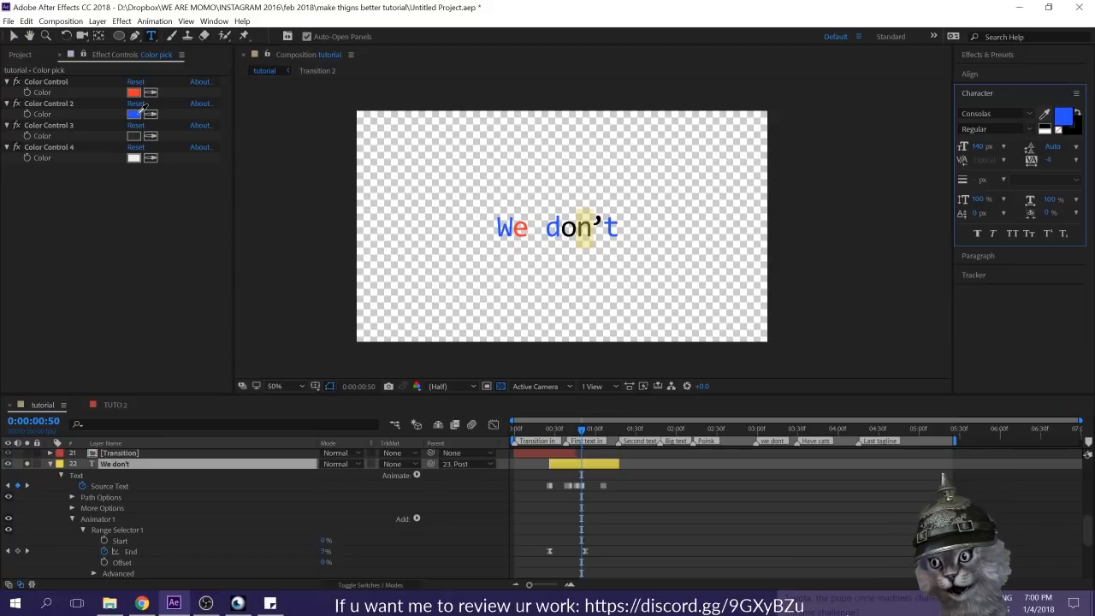
{"action": "left_click", "coordinate": [135, 113]}
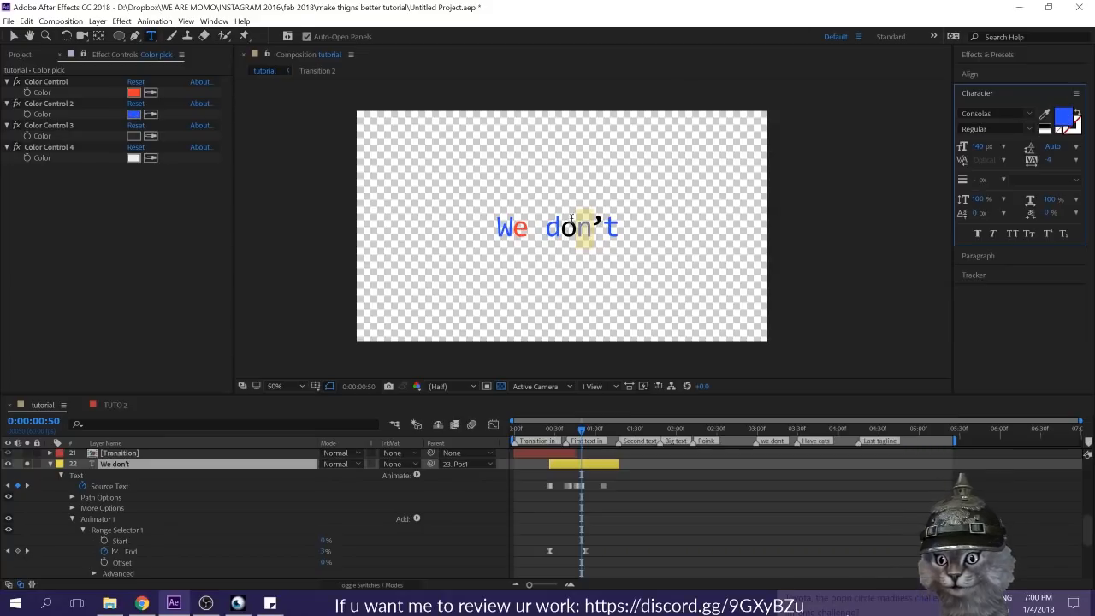
Step: Fill the letter "o" of "We don't" with the red sampled from the first Color Control at 0:00:00:50
{"action": "left_click", "coordinate": [569, 228]}
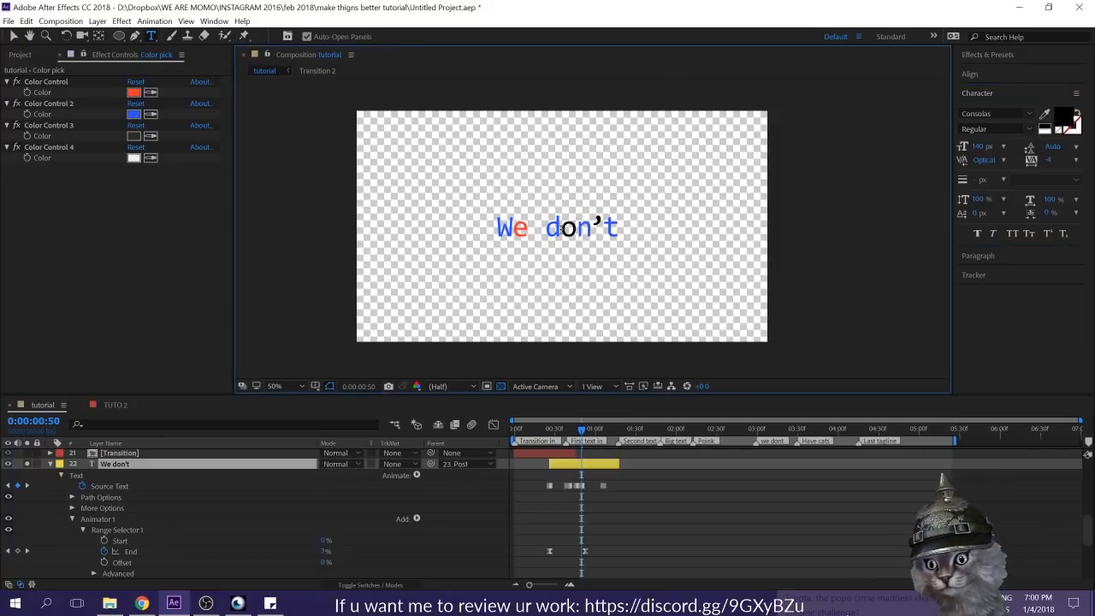
{"action": "double_click", "coordinate": [551, 227]}
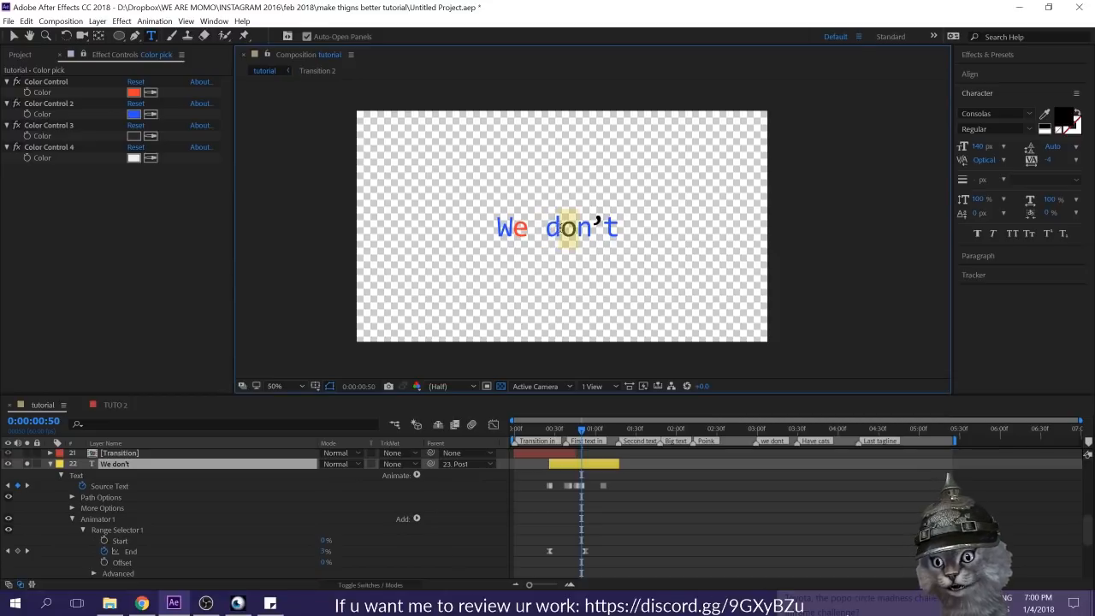
{"action": "left_click", "coordinate": [1044, 113]}
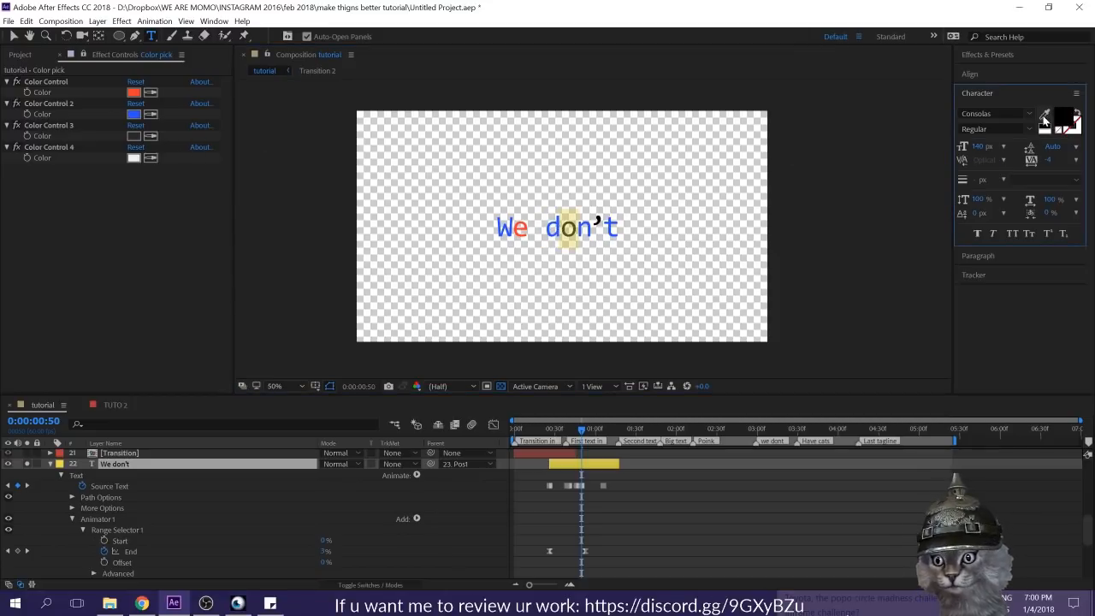
{"action": "left_click", "coordinate": [140, 96]}
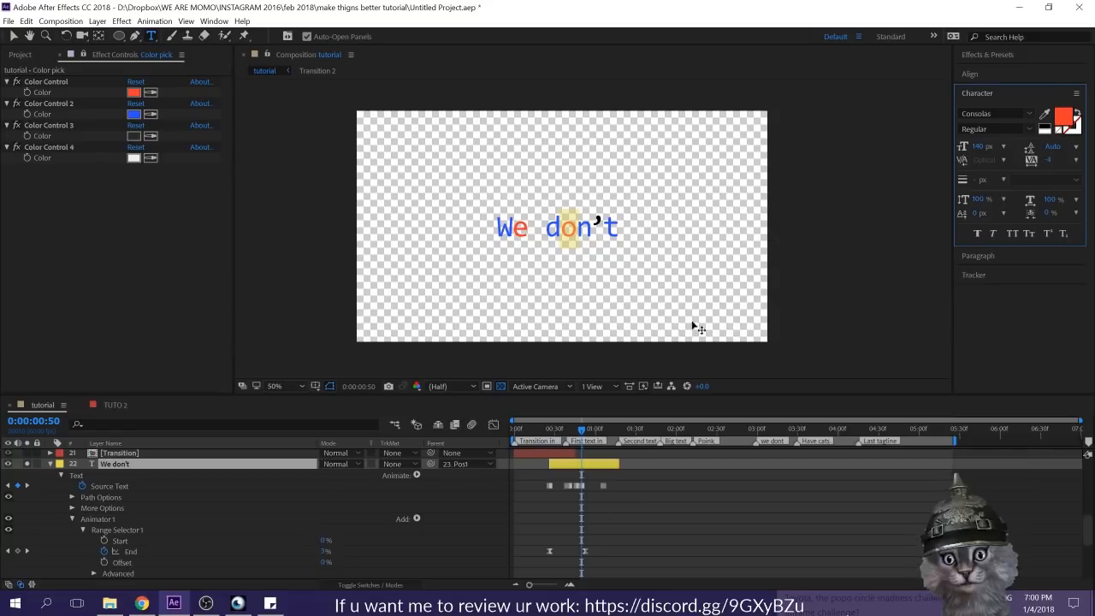
Step: Shift the last Source Text keyframe of the first "We don't" text earlier, to about 0:00:01:00, and preview the letter animation
{"action": "left_click", "coordinate": [636, 489]}
{"action": "left_click", "coordinate": [602, 486]}
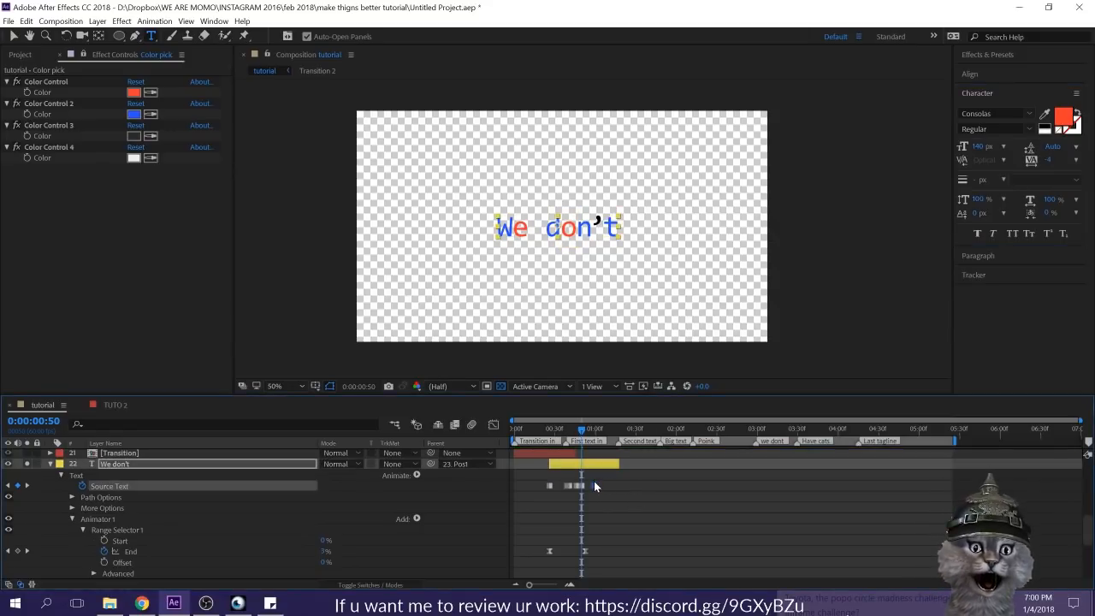
{"action": "left_click", "coordinate": [595, 431]}
{"action": "left_click_drag", "start_coordinate": [596, 432], "coordinate": [465, 433]}
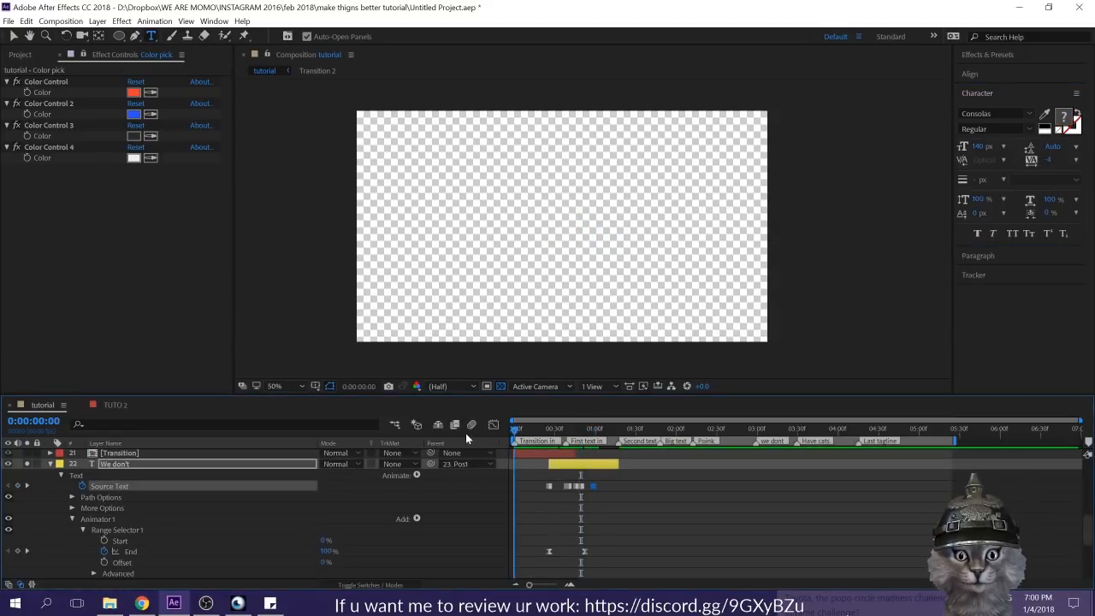
{"action": "left_click", "coordinate": [692, 505]}
Step: Save the project and collapse the properties of the first "We don't" layer
{"action": "left_click", "coordinate": [616, 425]}
{"action": "key", "text": "ctrl+s"}
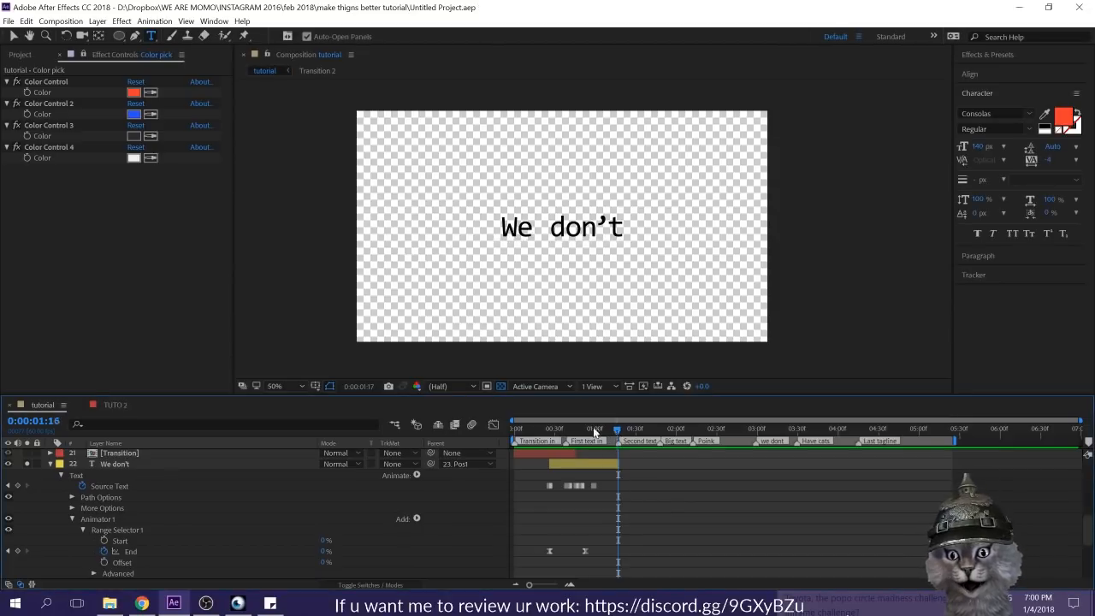
{"action": "left_click_drag", "start_coordinate": [616, 428], "coordinate": [501, 425]}
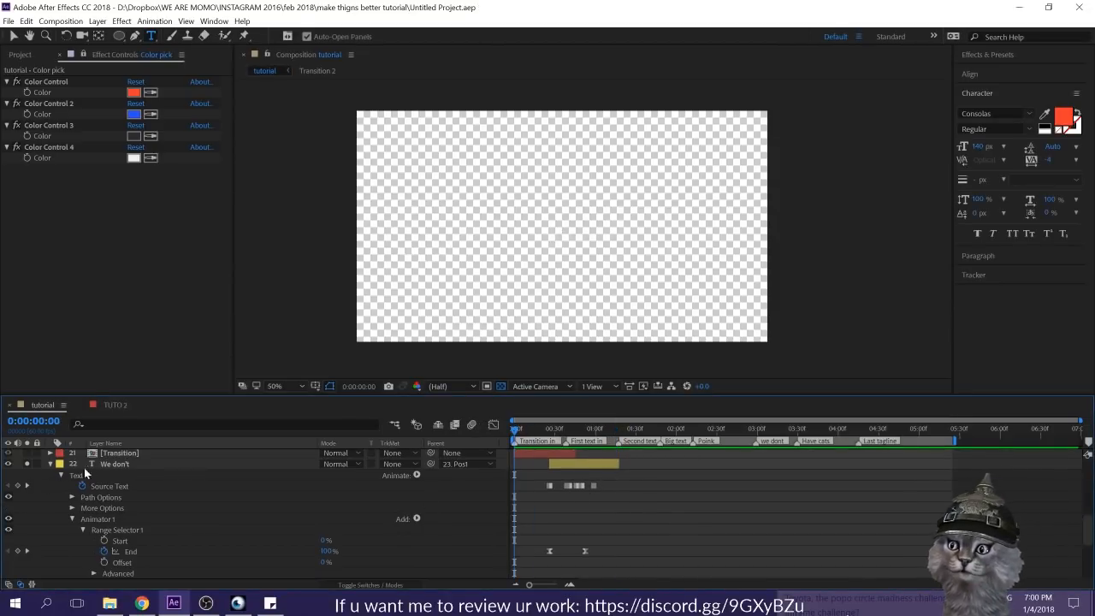
{"action": "left_click", "coordinate": [106, 468]}
{"action": "left_click", "coordinate": [48, 465]}
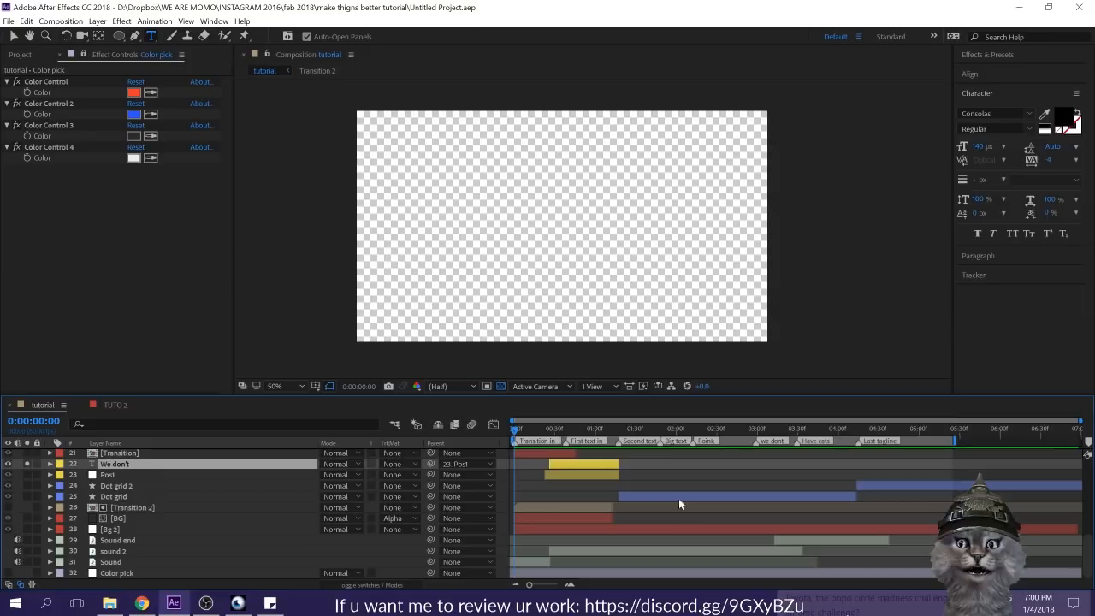
Step: Turn off solo for the first "We don't" layer and preview the full composition
{"action": "left_click", "coordinate": [623, 455]}
{"action": "left_click", "coordinate": [554, 429]}
{"action": "left_click_drag", "start_coordinate": [556, 434], "coordinate": [660, 449]}
{"action": "key", "text": "space"}
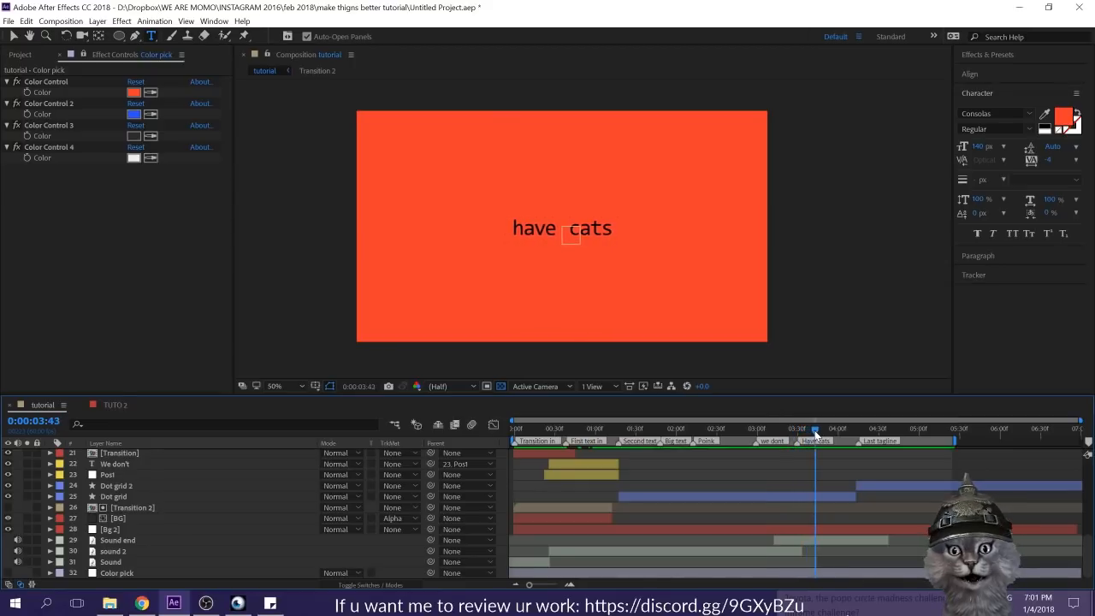
Step: Reveal the Source Text keyframes of the "have cats" layer and go to the one at 0:00:04:02
{"action": "scroll", "coordinate": [856, 522], "scroll_direction": "up", "scroll_amount": 5}
{"action": "scroll", "coordinate": [855, 520], "scroll_direction": "up", "scroll_amount": 3}
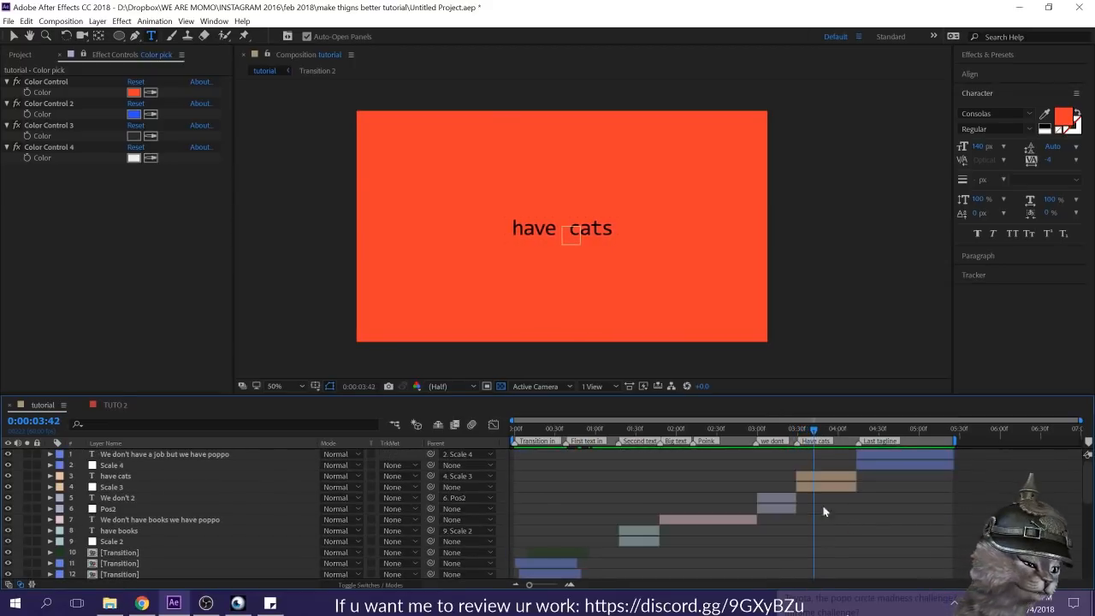
{"action": "left_click_drag", "start_coordinate": [814, 430], "coordinate": [831, 427]}
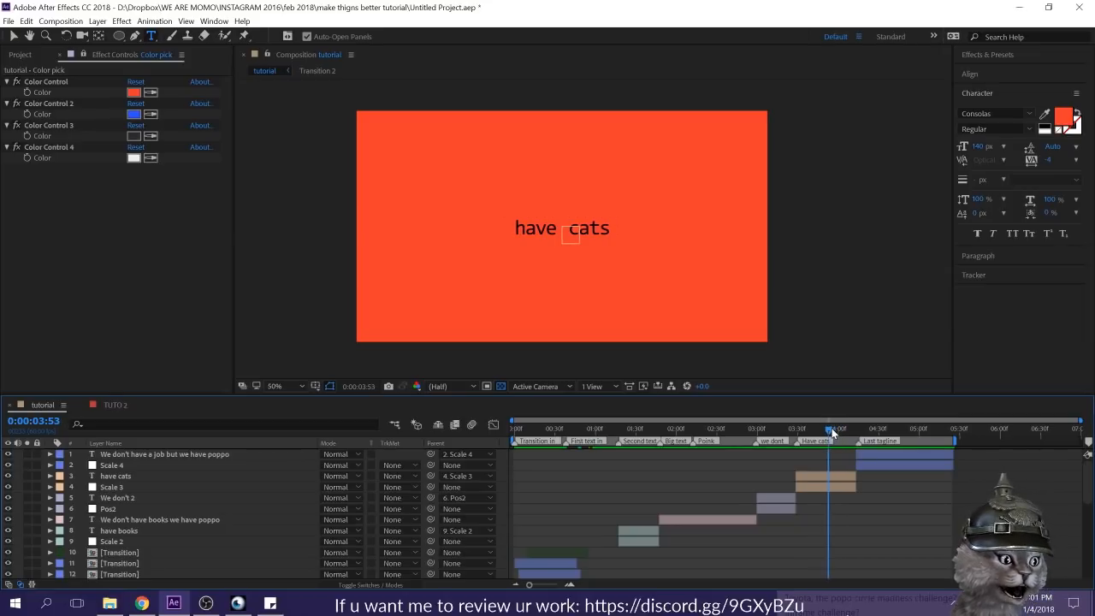
{"action": "left_click", "coordinate": [834, 475]}
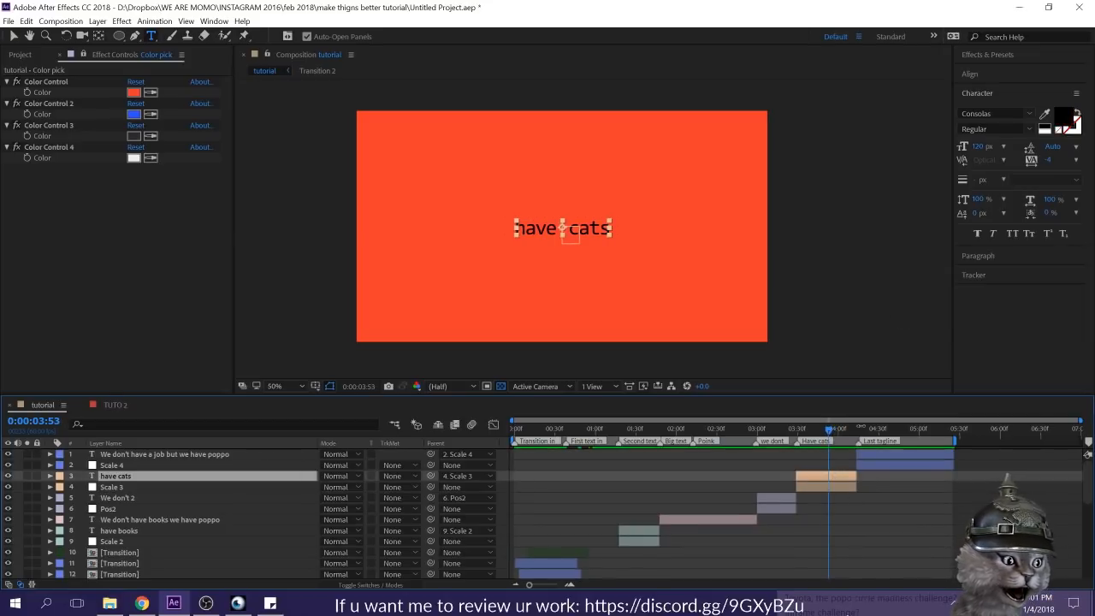
{"action": "left_click", "coordinate": [48, 476]}
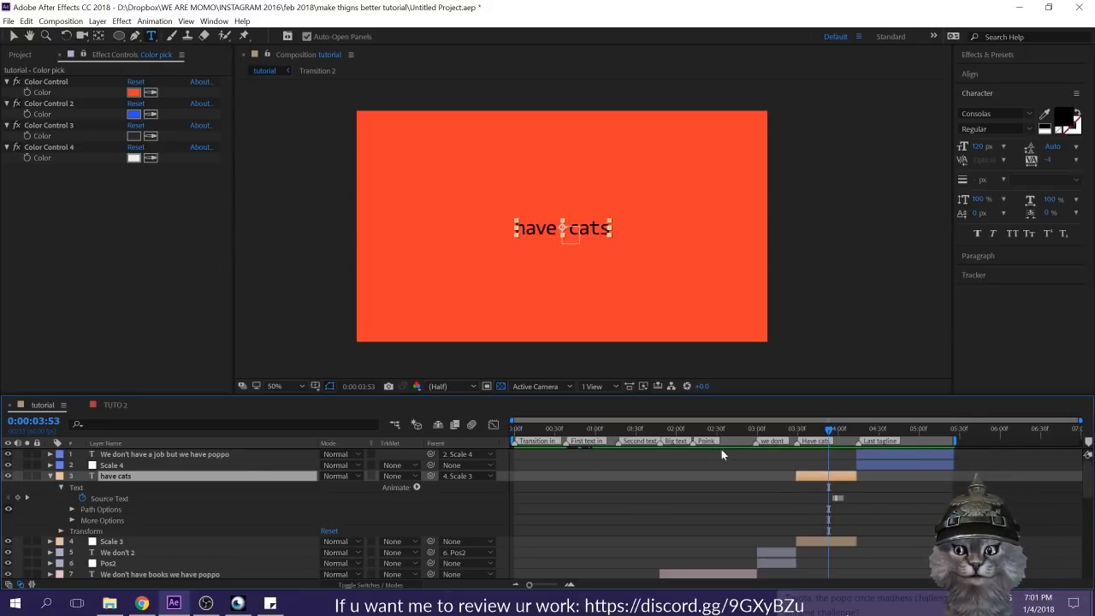
{"action": "key", "text": "k"}
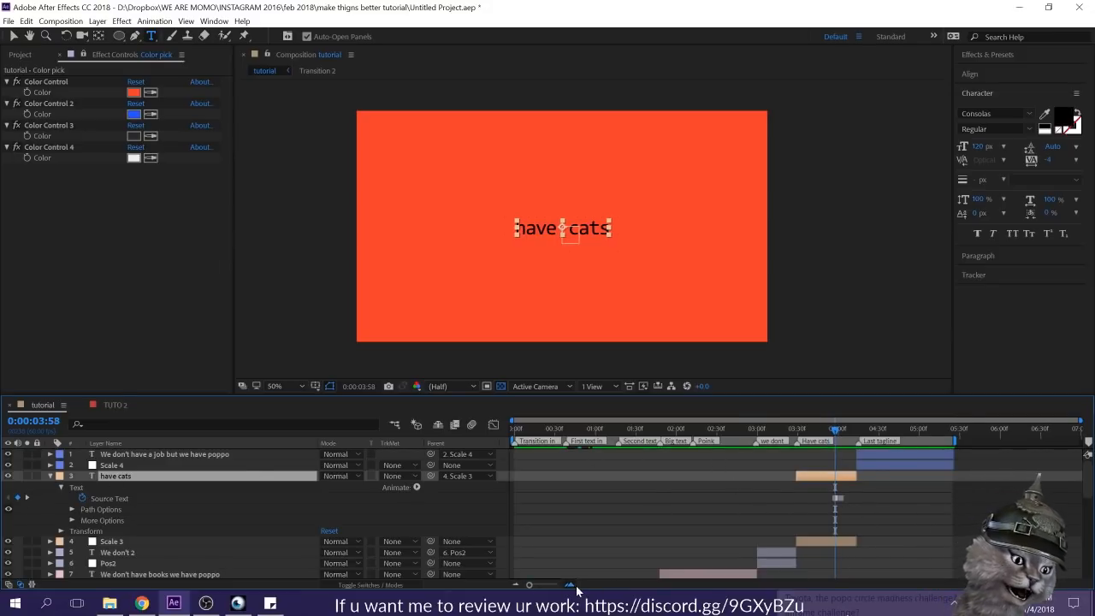
{"action": "left_click", "coordinate": [574, 586]}
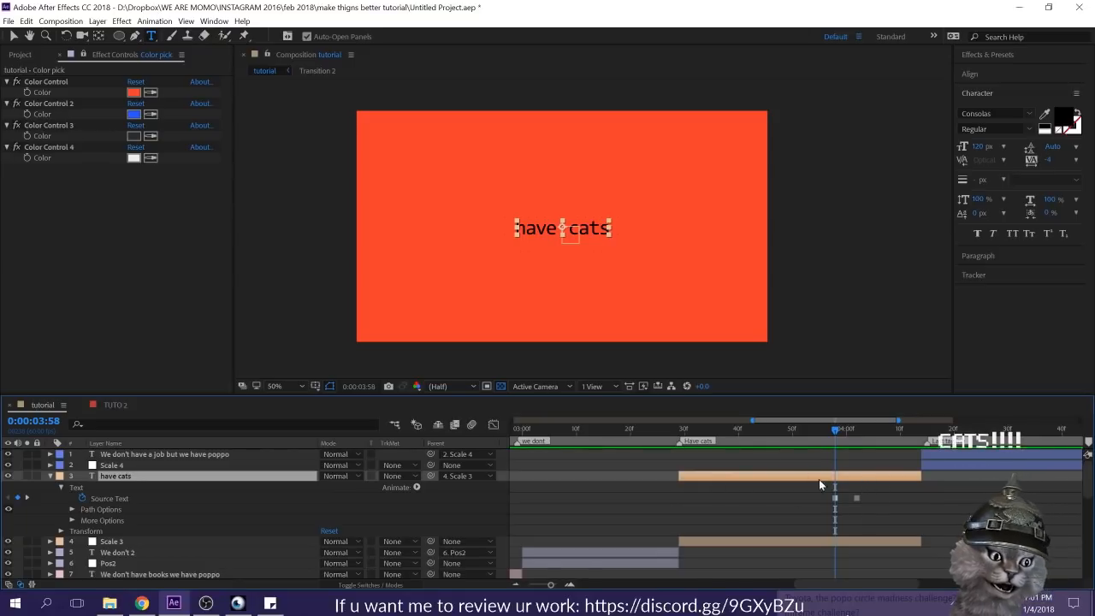
{"action": "key", "text": "k"}
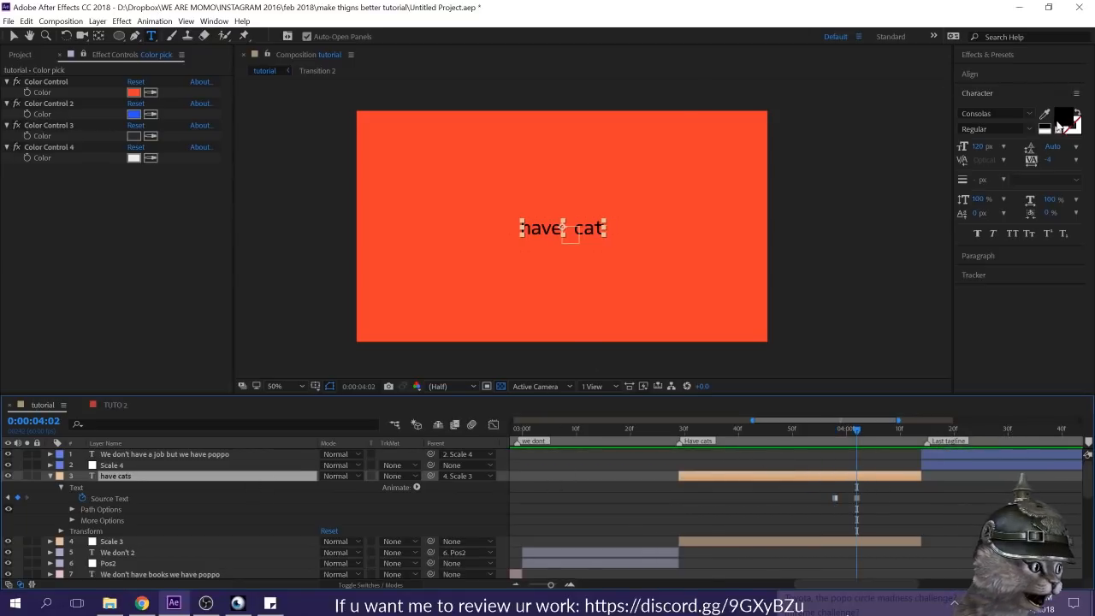
Step: Set the text color of "have cats" to dark red-brown 562C2C at 0:00:04:02
{"action": "left_click", "coordinate": [1061, 122]}
{"action": "left_click", "coordinate": [395, 205]}
{"action": "left_click_drag", "start_coordinate": [496, 117], "coordinate": [872, 144]}
{"action": "mouse_move", "coordinate": [744, 246]}
{"action": "left_mouse_down"}
{"action": "mouse_move", "coordinate": [721, 259]}
{"action": "mouse_move", "coordinate": [710, 305]}
{"action": "mouse_move", "coordinate": [789, 313]}
{"action": "mouse_move", "coordinate": [822, 269]}
{"action": "left_mouse_up"}
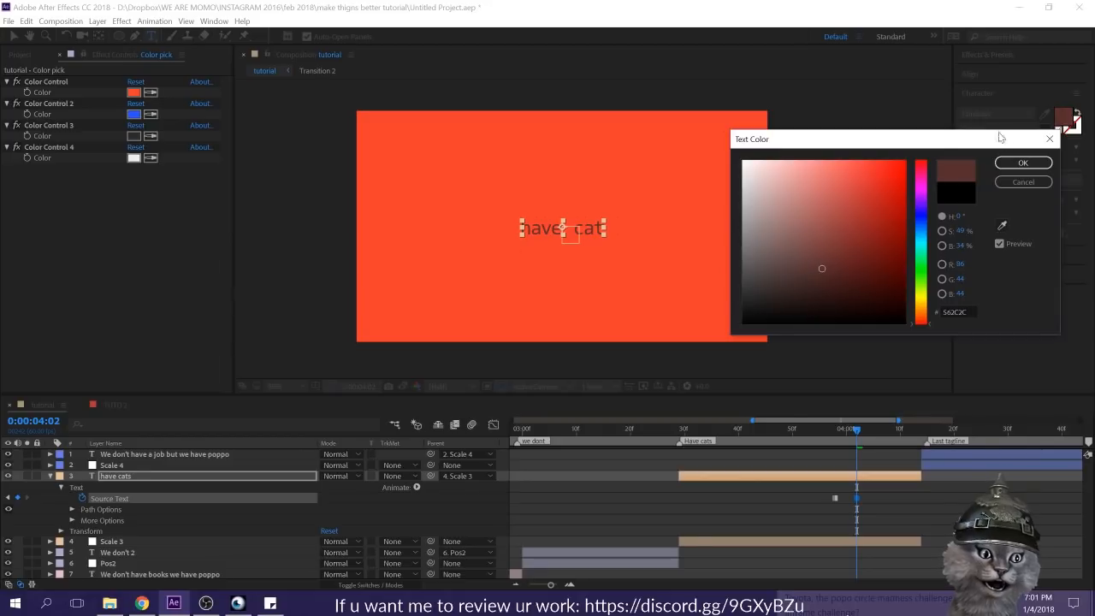
{"action": "left_click", "coordinate": [1022, 164]}
Step: Preview the recolored "have cats" section and save the project
{"action": "left_click_drag", "start_coordinate": [856, 430], "coordinate": [705, 440]}
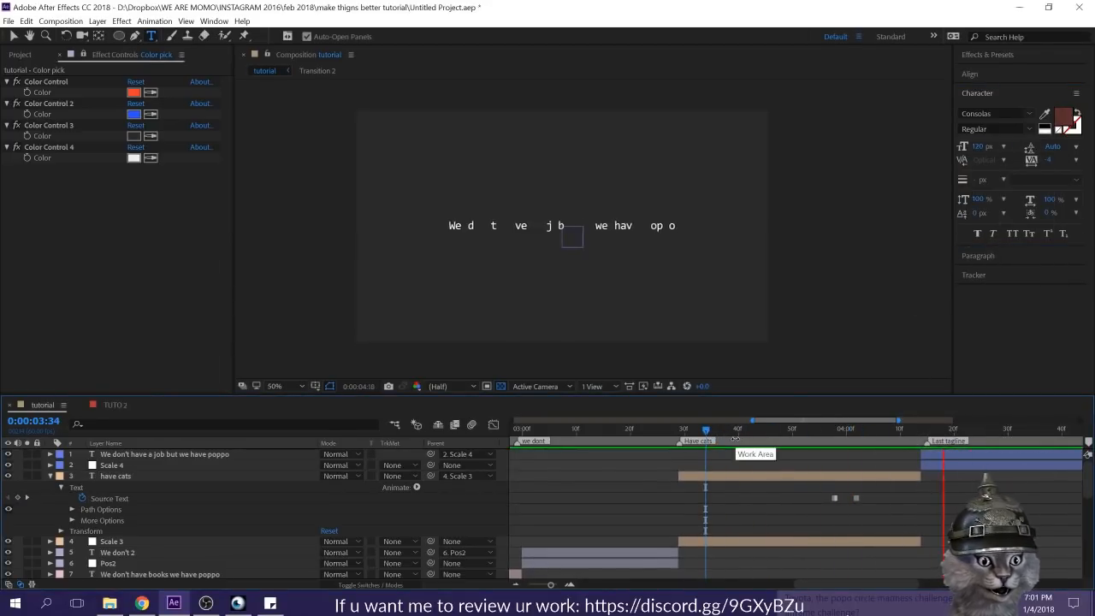
{"action": "left_click", "coordinate": [835, 427]}
{"action": "key", "text": "ctrl+s"}
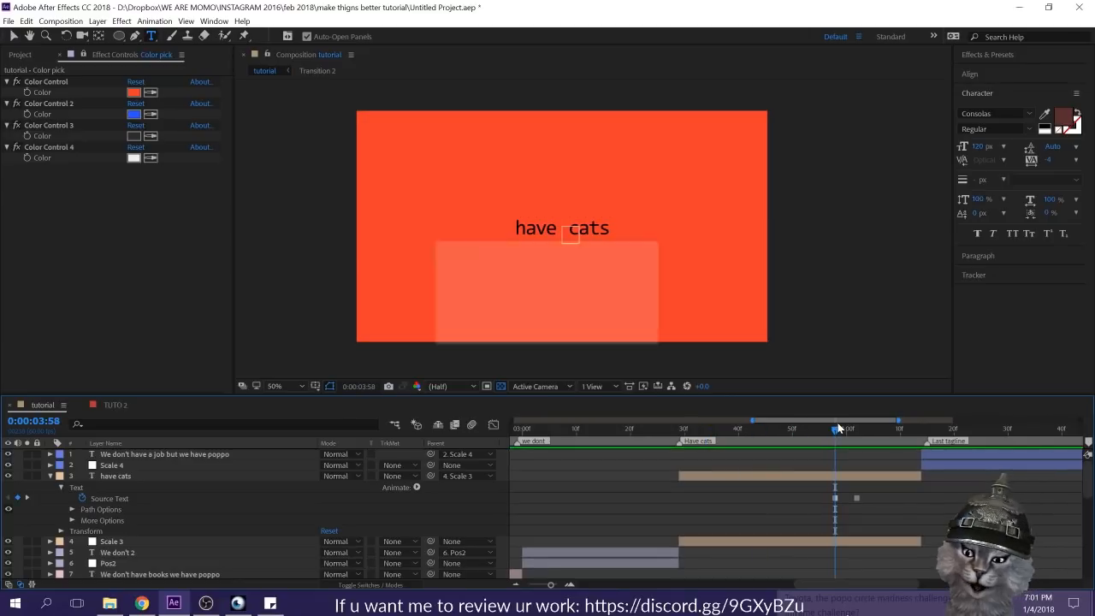
{"action": "left_click", "coordinate": [49, 476]}
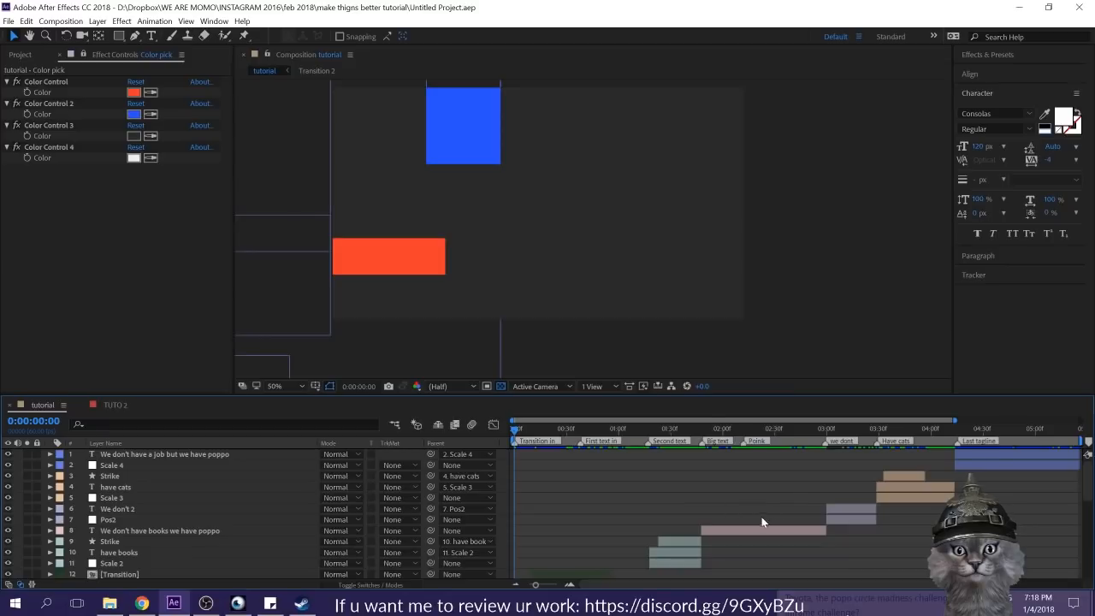
Step: Review the text sequence across the composition, then return to 0:00:00:00
{"action": "left_click_drag", "start_coordinate": [580, 441], "coordinate": [980, 449]}
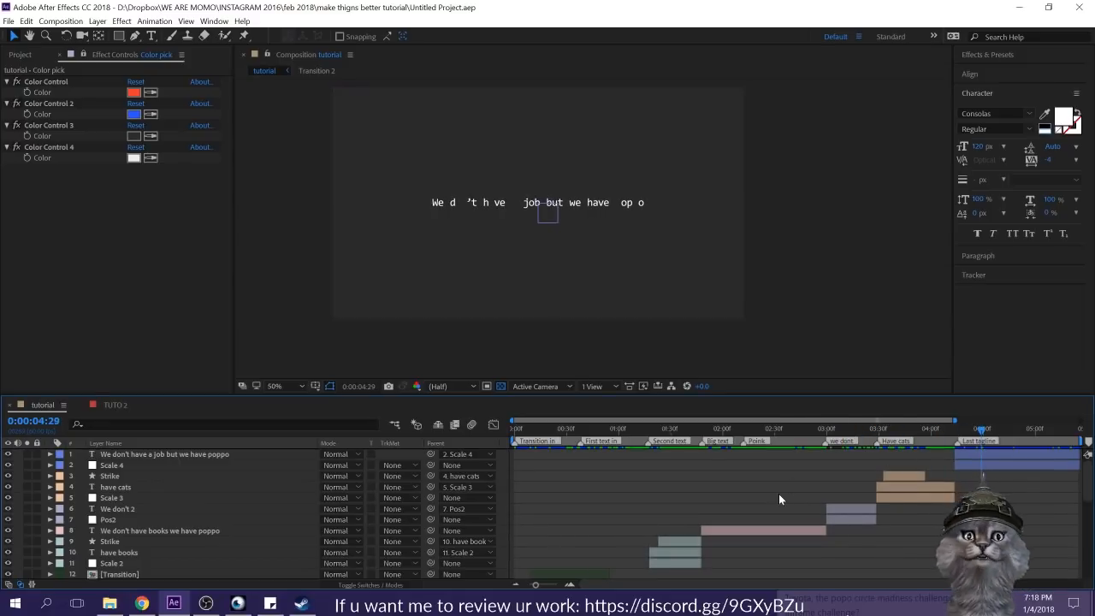
{"action": "left_click", "coordinate": [858, 431]}
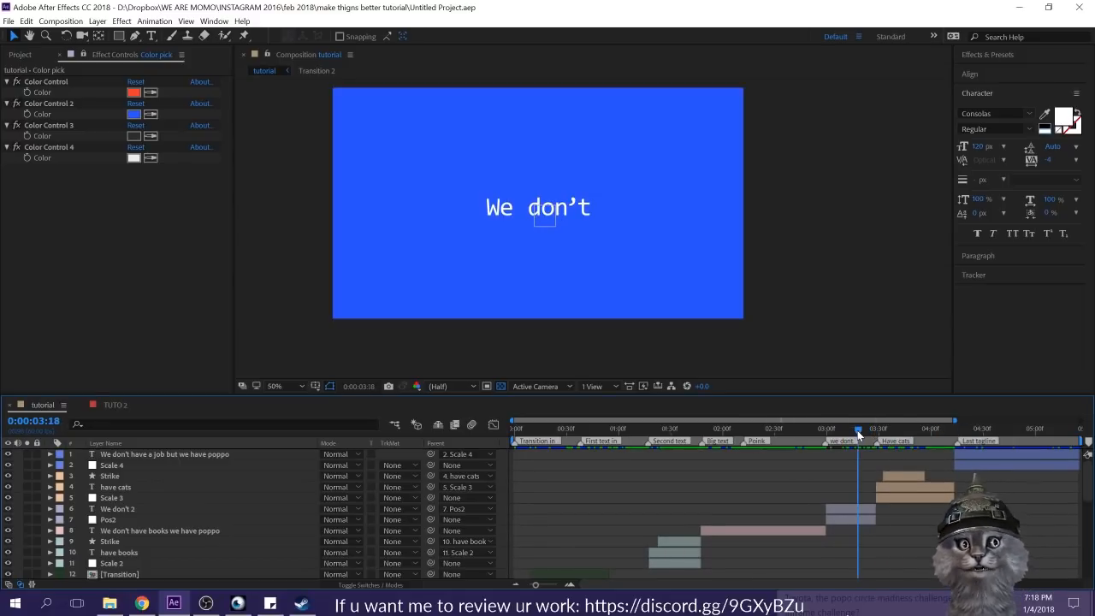
{"action": "left_click", "coordinate": [727, 428]}
{"action": "left_click_drag", "start_coordinate": [725, 424], "coordinate": [457, 441]}
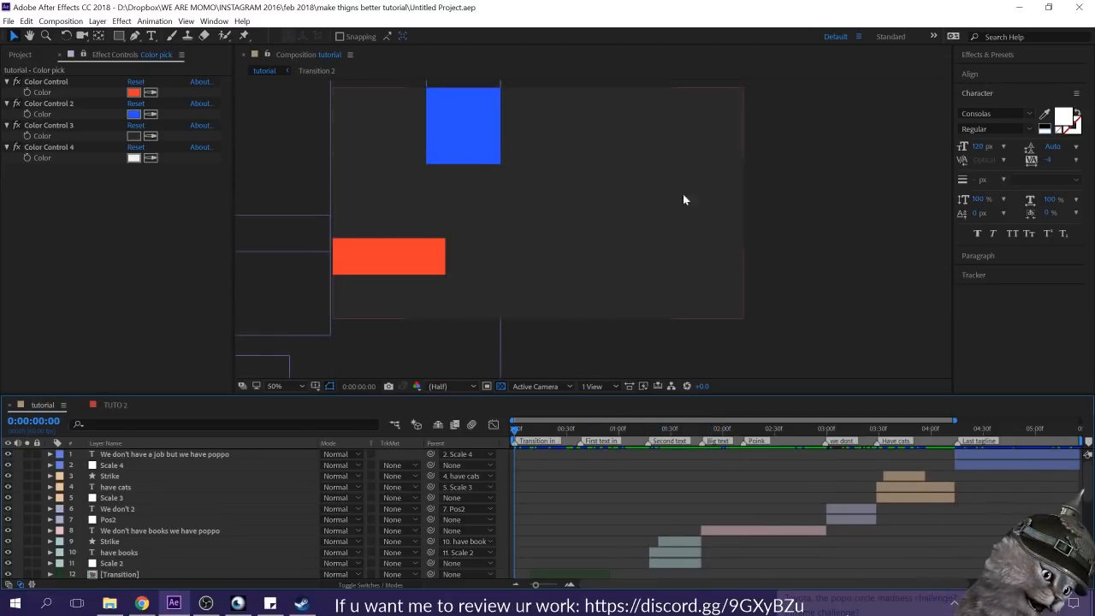
Step: Draw a white square about 30 px wide on a new shape layer and animate its Position across the frame until 0:00:00:10
{"action": "left_click", "coordinate": [120, 36]}
{"action": "left_click", "coordinate": [178, 37]}
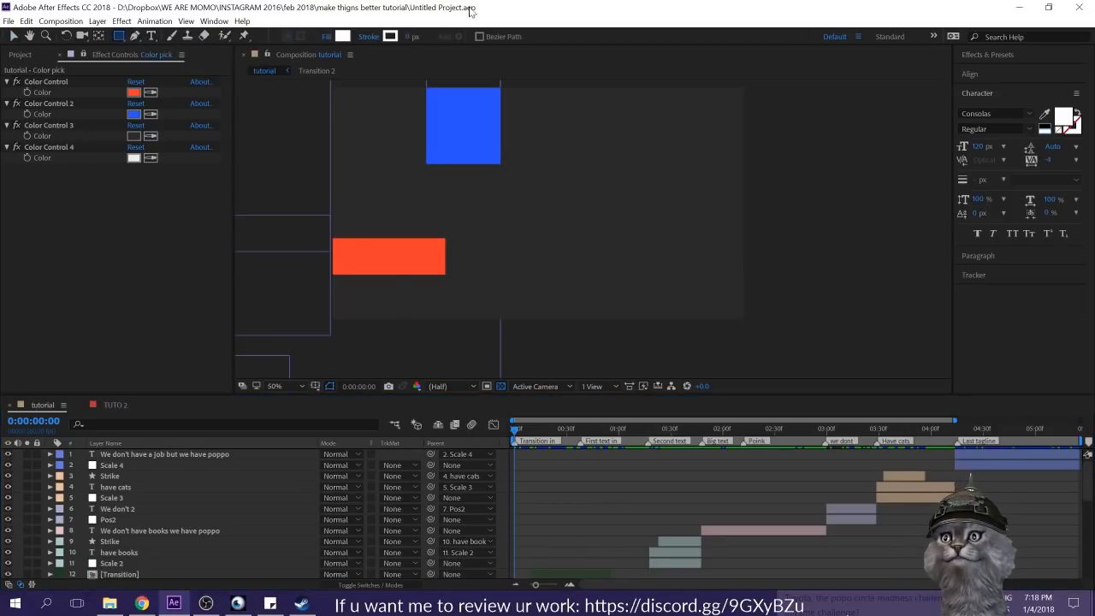
{"action": "left_click", "coordinate": [405, 198]}
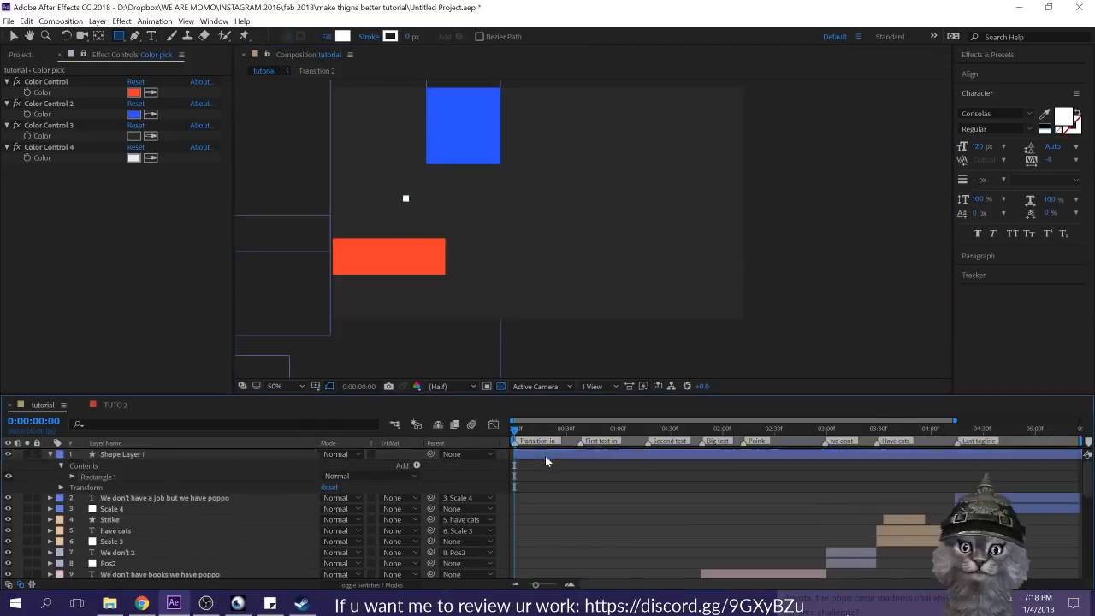
{"action": "key", "text": "v"}
{"action": "key", "text": "p"}
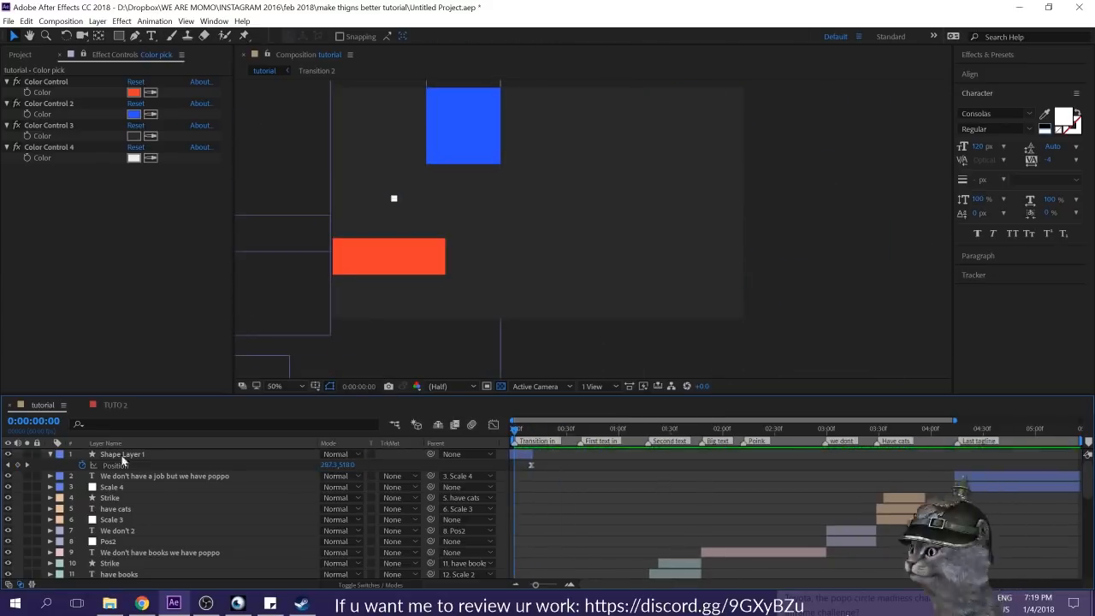
Step: Draw a thin horizontal blue bar about 1335 px wide across the frame and place its layer below the white square's layer
{"action": "key", "text": "q"}
{"action": "left_click_drag", "start_coordinate": [367, 198], "coordinate": [653, 201]}
{"action": "left_click_drag", "start_coordinate": [122, 454], "coordinate": [124, 478]}
Step: Move the blue bar's anchor point to its right end, with Position and Scale keyframes at 0:00:00:00
{"action": "key", "text": "p"}
{"action": "key", "text": "shift+s"}
{"action": "key", "text": "y"}
{"action": "left_click_drag", "start_coordinate": [538, 202], "coordinate": [652, 201]}
Step: Keyframe the blue bar's Position at 2354.1, 540 and Scale at 0%, 100% at 0:00:00:10, and apply Easy Ease
{"action": "left_click_drag", "start_coordinate": [514, 430], "coordinate": [531, 430]}
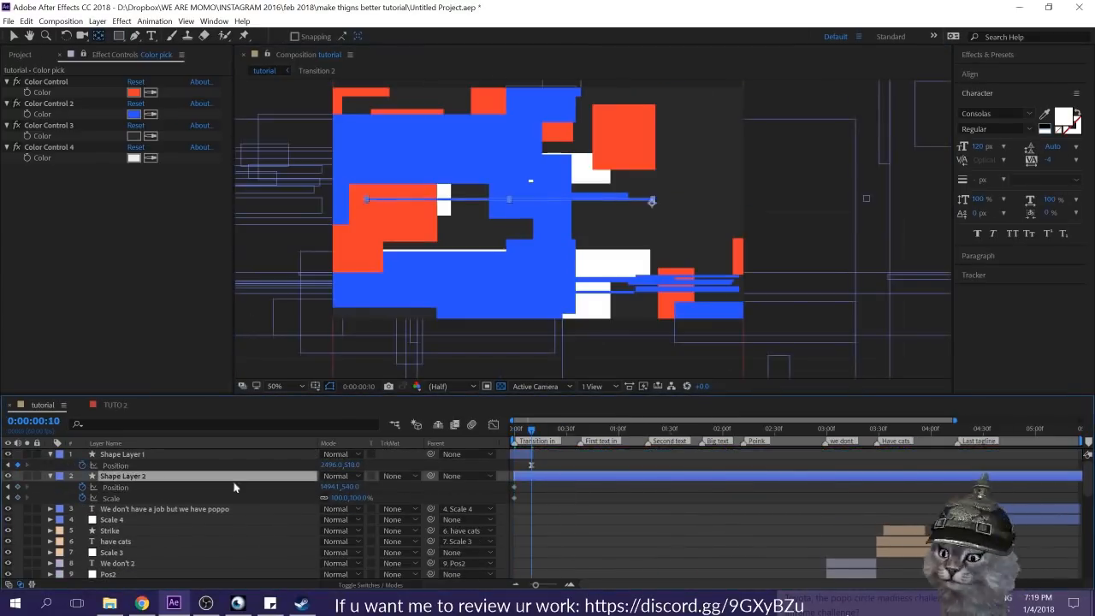
{"action": "left_click_drag", "start_coordinate": [328, 487], "coordinate": [368, 488]}
{"action": "left_click_drag", "start_coordinate": [341, 498], "coordinate": [369, 500]}
{"action": "key", "text": "F9"}
{"action": "key", "text": "shift+F3"}
Step: Change the shape fill to the palette red and draw a rectangle about 215 px wide overlapping the frame's left edge
{"action": "left_click", "coordinate": [342, 36]}
{"action": "left_click", "coordinate": [1001, 227]}
{"action": "left_click", "coordinate": [1023, 162]}
{"action": "left_click_drag", "start_coordinate": [310, 192], "coordinate": [356, 208]}
Step: Anchor the red rectangle at its right end and keyframe its Position at 4632, 526.3 and Scale at 1211.7%, 100% at 0:00:00:10
{"action": "left_click", "coordinate": [122, 454]}
{"action": "key", "text": "y"}
{"action": "left_click_drag", "start_coordinate": [538, 203], "coordinate": [358, 201]}
{"action": "key", "text": "p"}
{"action": "key", "text": "shift+s"}
{"action": "left_click_drag", "start_coordinate": [514, 429], "coordinate": [531, 431]}
{"action": "left_click_drag", "start_coordinate": [345, 199], "coordinate": [872, 198]}
Step: Trim the three new shape layers to end at 0:00:00:10 and preview the opening transition
{"action": "left_click", "coordinate": [546, 511], "text": "shift"}
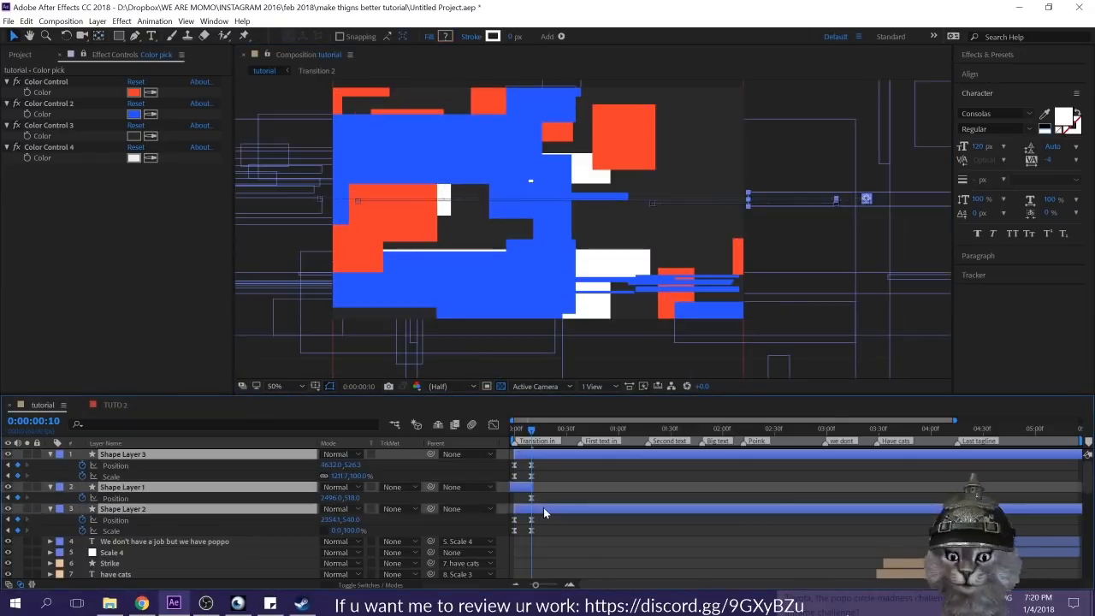
{"action": "key", "text": "alt+]"}
{"action": "key", "text": "Home"}
{"action": "key", "text": "space"}
Step: Play the opening through the first "We don't" text and save the project
{"action": "key", "text": "space"}
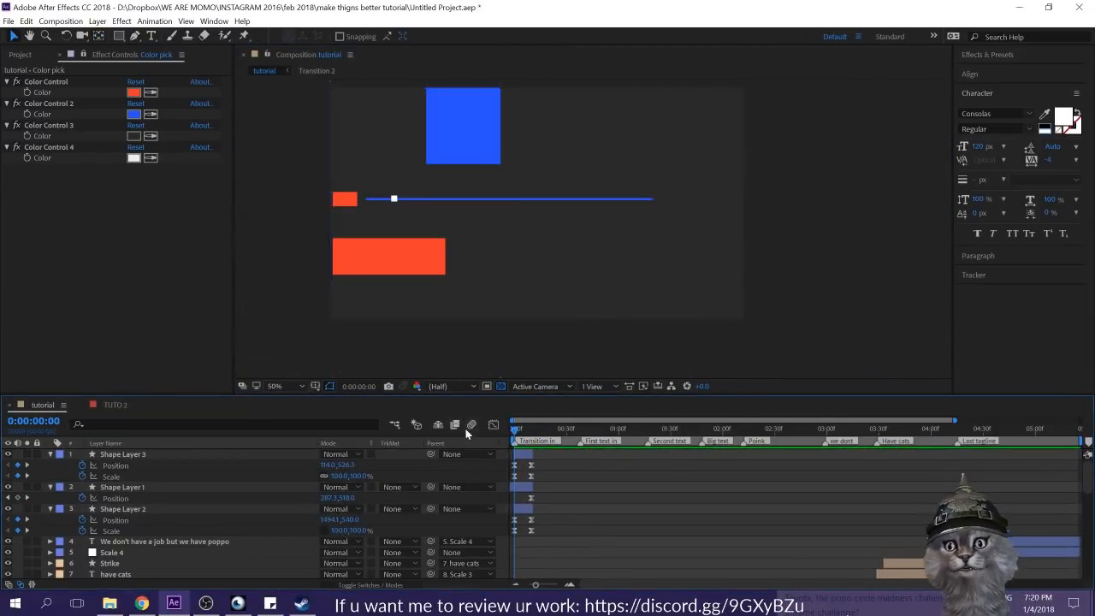
{"action": "key", "text": "space"}
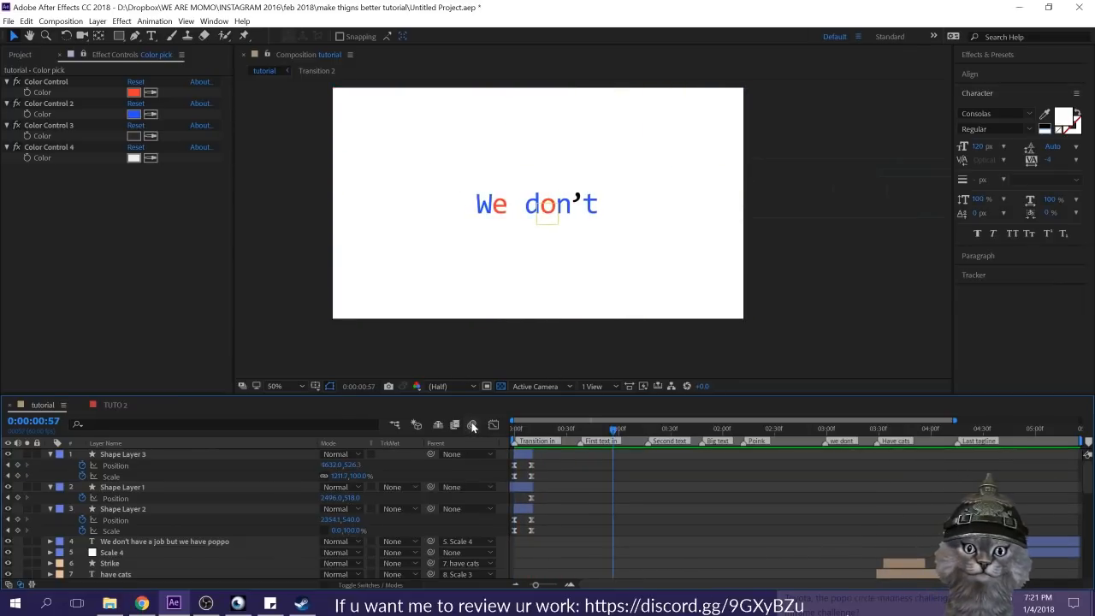
{"action": "key", "text": "ctrl+s"}
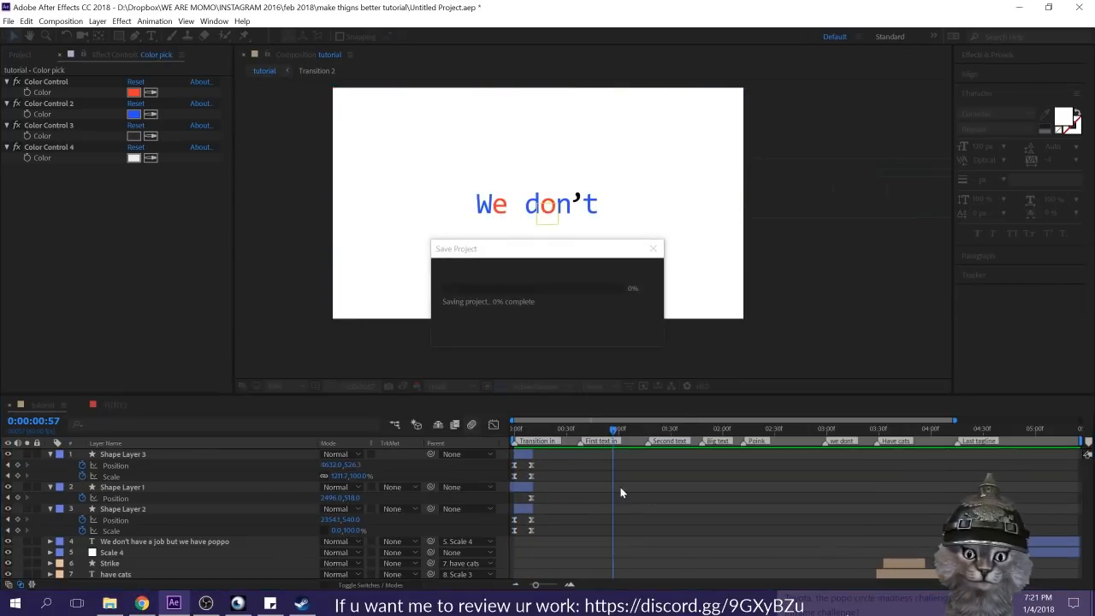
Step: Collapse the properties of the three new shape layers and move to the "Big text" marker
{"action": "left_click_drag", "start_coordinate": [556, 433], "coordinate": [703, 442]}
{"action": "left_click", "coordinate": [150, 36]}
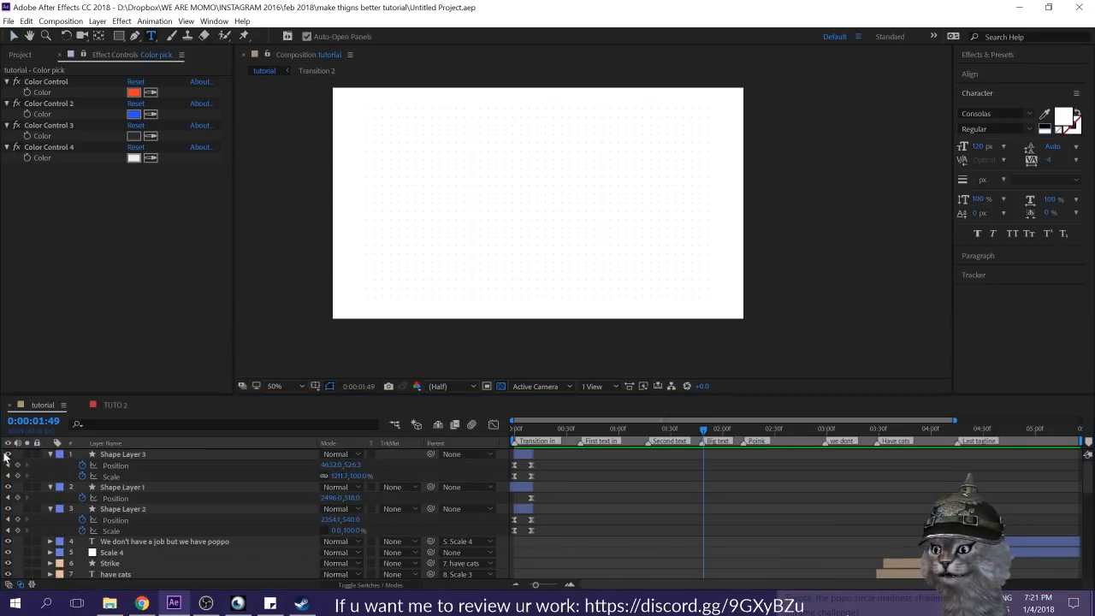
{"action": "left_click", "coordinate": [49, 455]}
{"action": "left_click", "coordinate": [51, 467]}
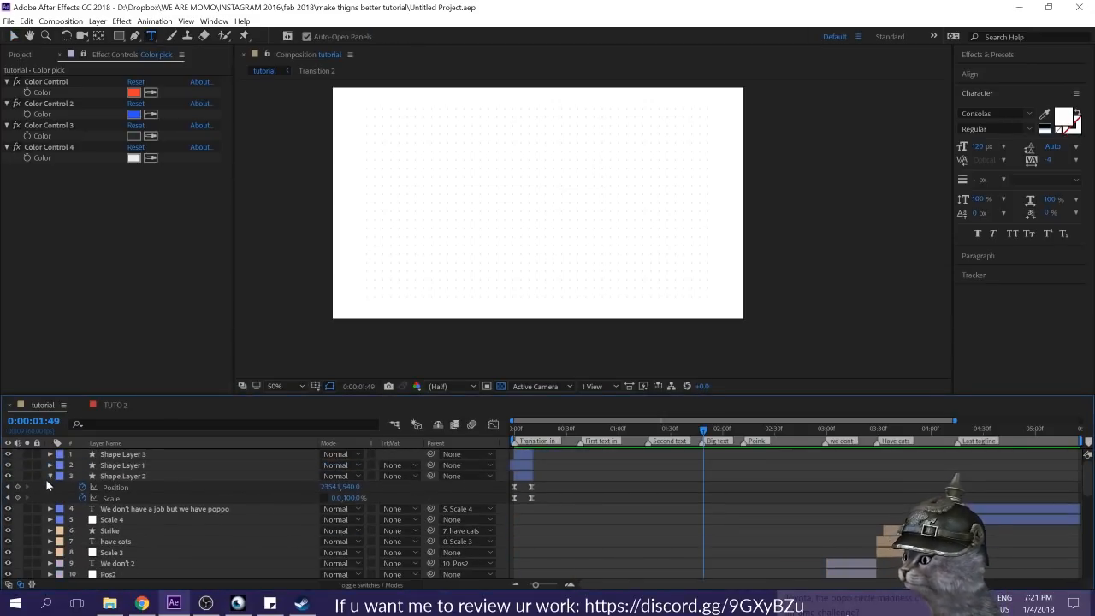
{"action": "left_click", "coordinate": [48, 477]}
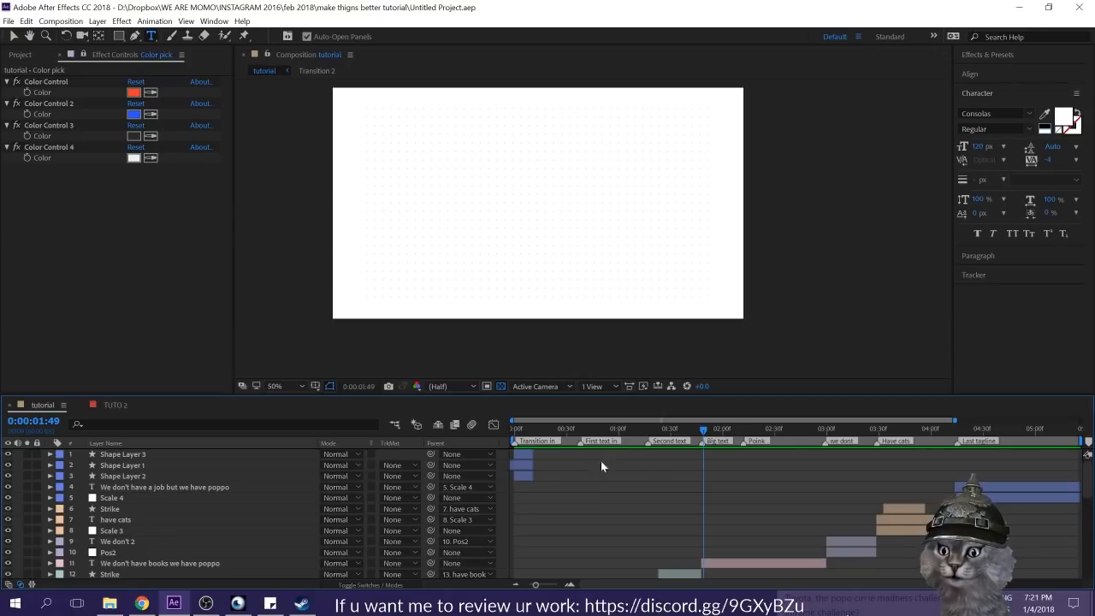
Step: At 0:00:01:48, add a text layer with the letter "W" in the frame's upper left and sample the palette red as type color
{"action": "left_click_drag", "start_coordinate": [556, 430], "coordinate": [700, 437]}
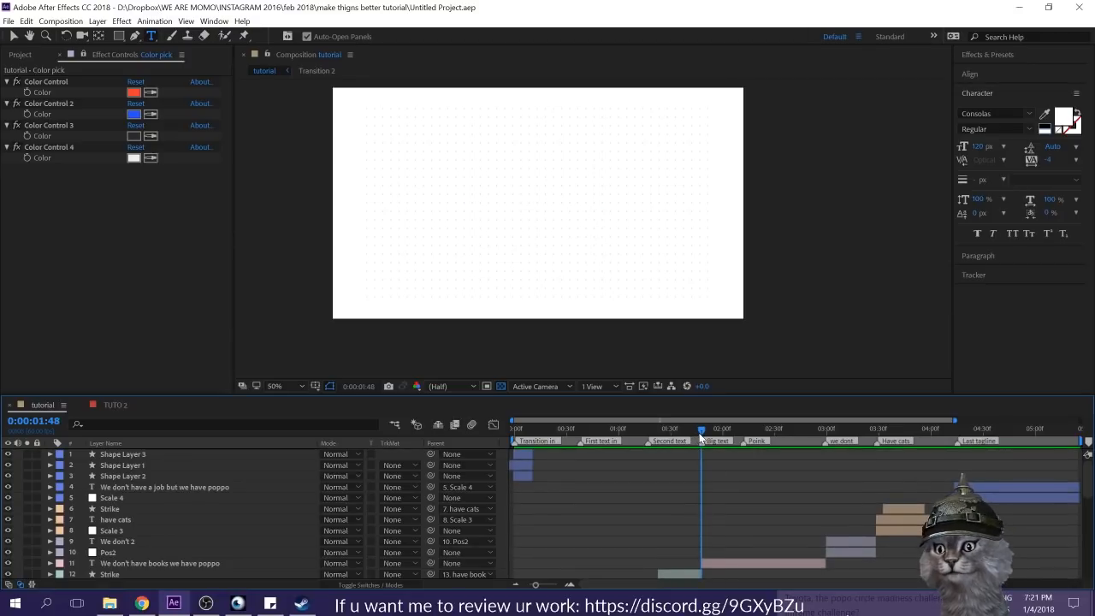
{"action": "left_click", "coordinate": [430, 183]}
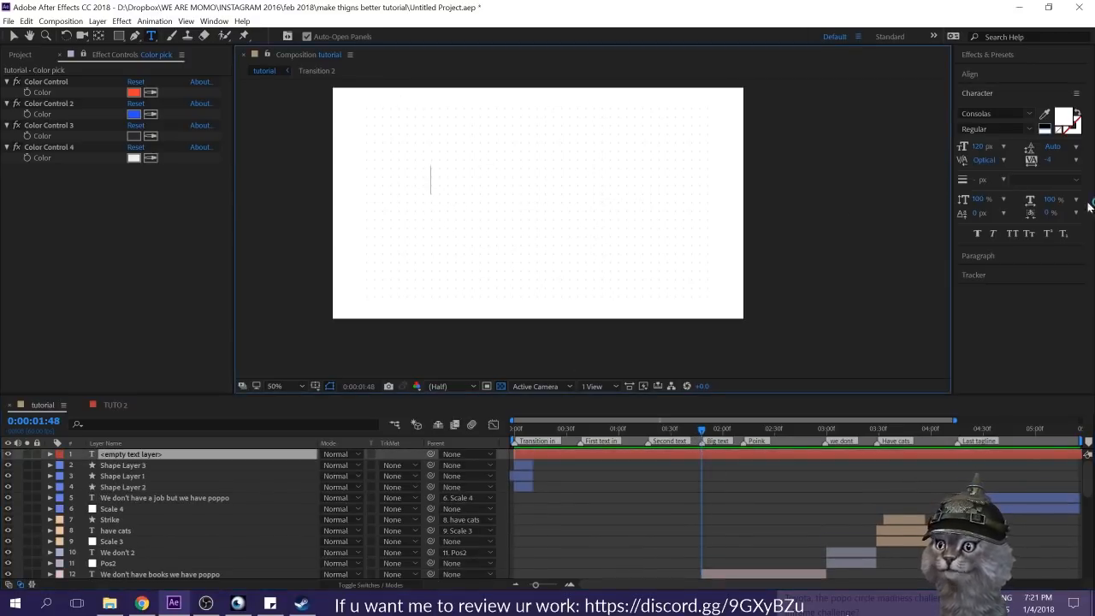
{"action": "type", "text": "W"}
{"action": "left_click", "coordinate": [1044, 113]}
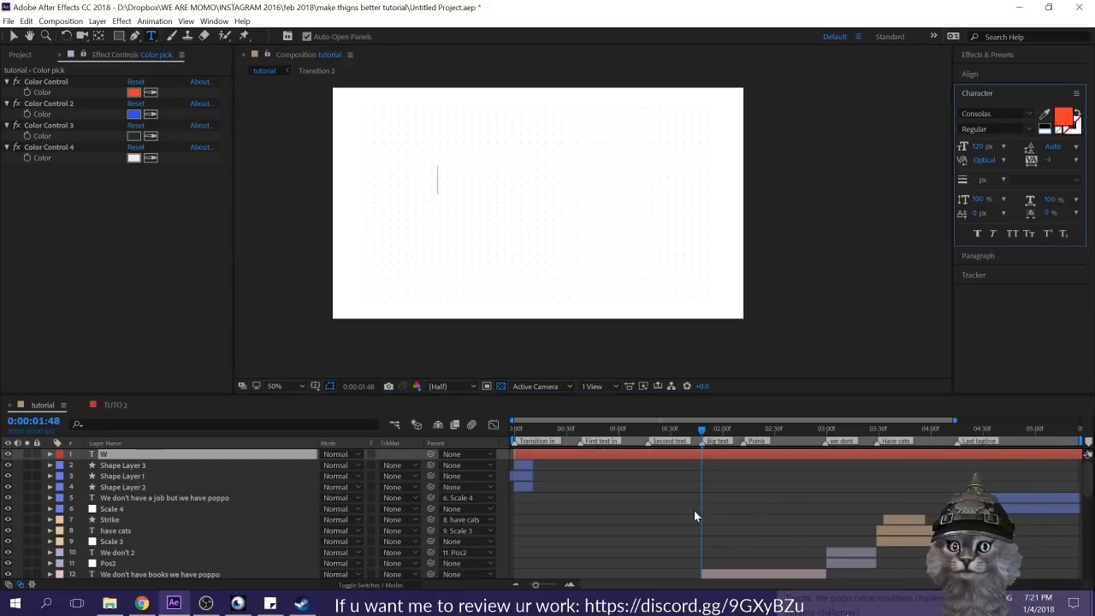
{"action": "left_click", "coordinate": [704, 457]}
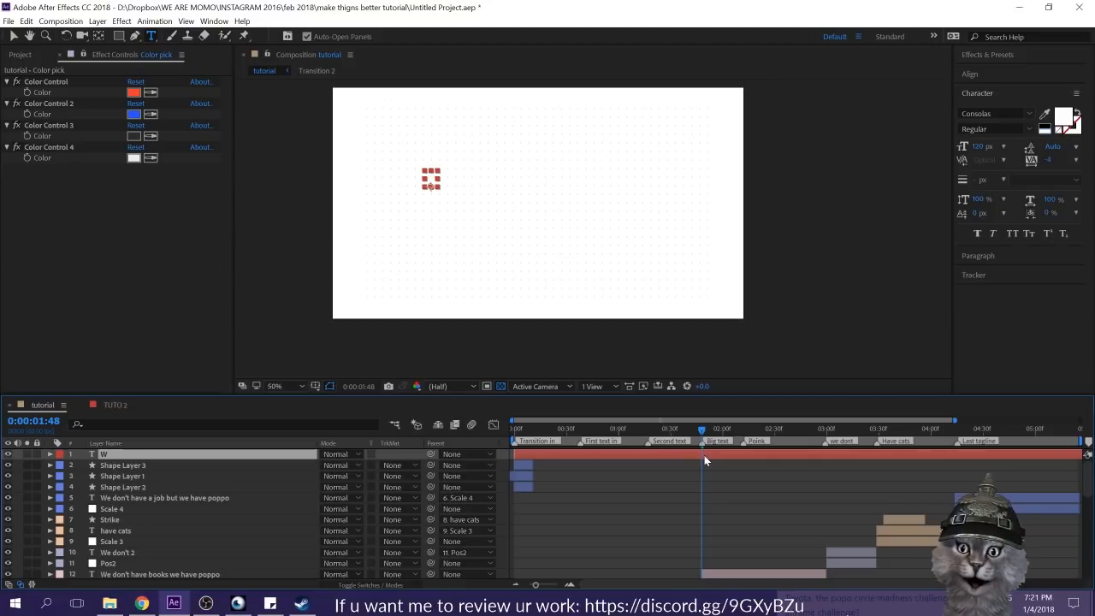
Step: Undo the white "W" text layer and add a new red "W" text layer in the frame's upper left
{"action": "scroll", "coordinate": [745, 572], "scroll_direction": "down", "scroll_amount": 3}
{"action": "left_click", "coordinate": [724, 508]}
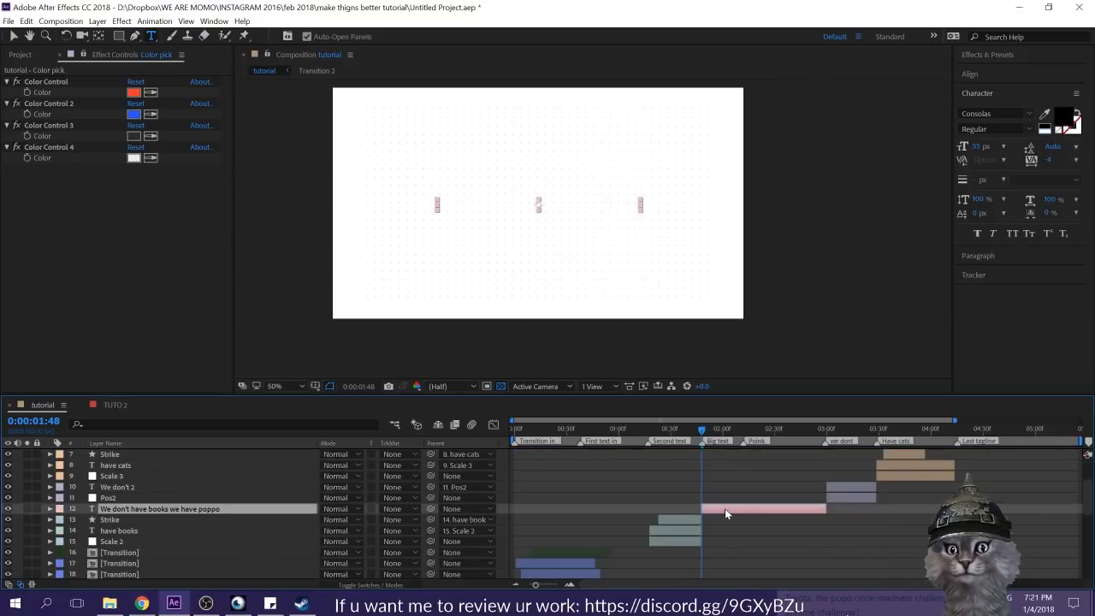
{"action": "scroll", "coordinate": [724, 509], "scroll_direction": "up", "scroll_amount": 3}
{"action": "left_click", "coordinate": [726, 518]}
{"action": "key", "text": "ctrl+z"}
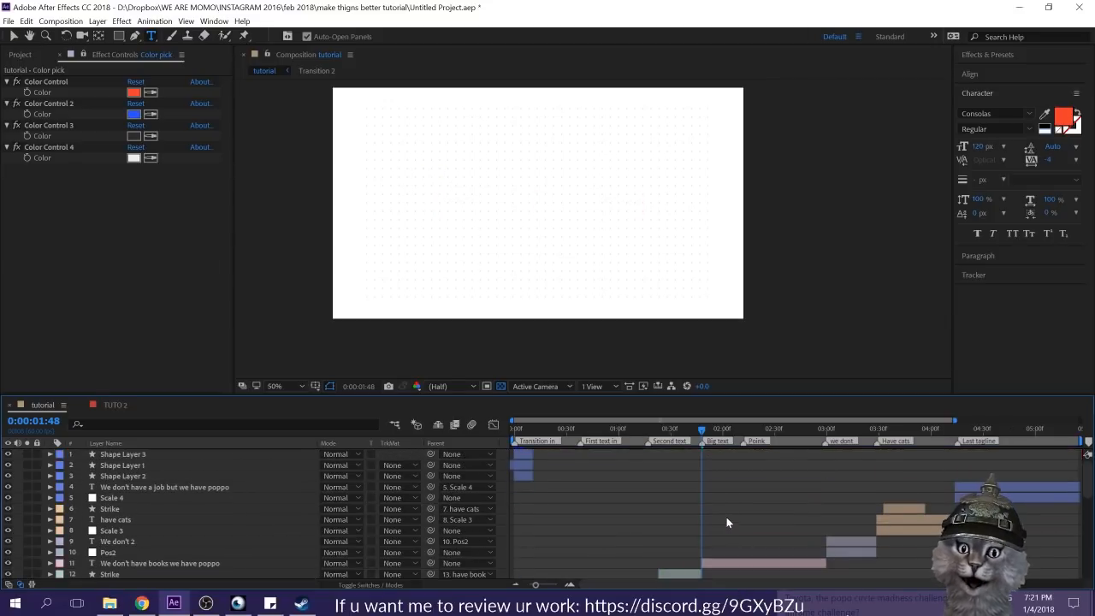
{"action": "left_click", "coordinate": [442, 178]}
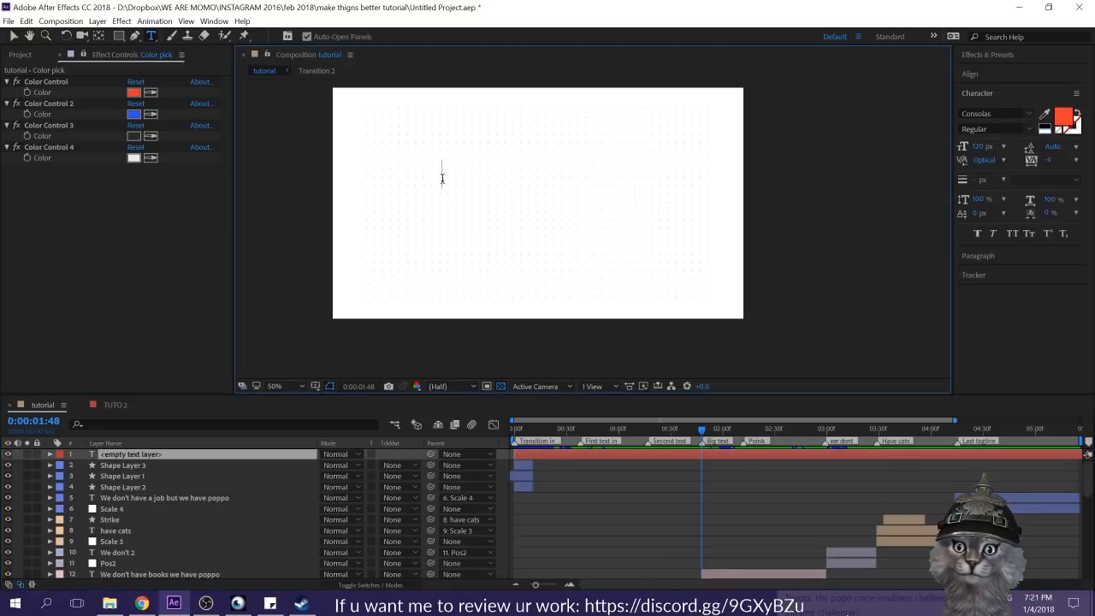
{"action": "type", "text": "W"}
{"action": "key", "text": "KP_Enter"}
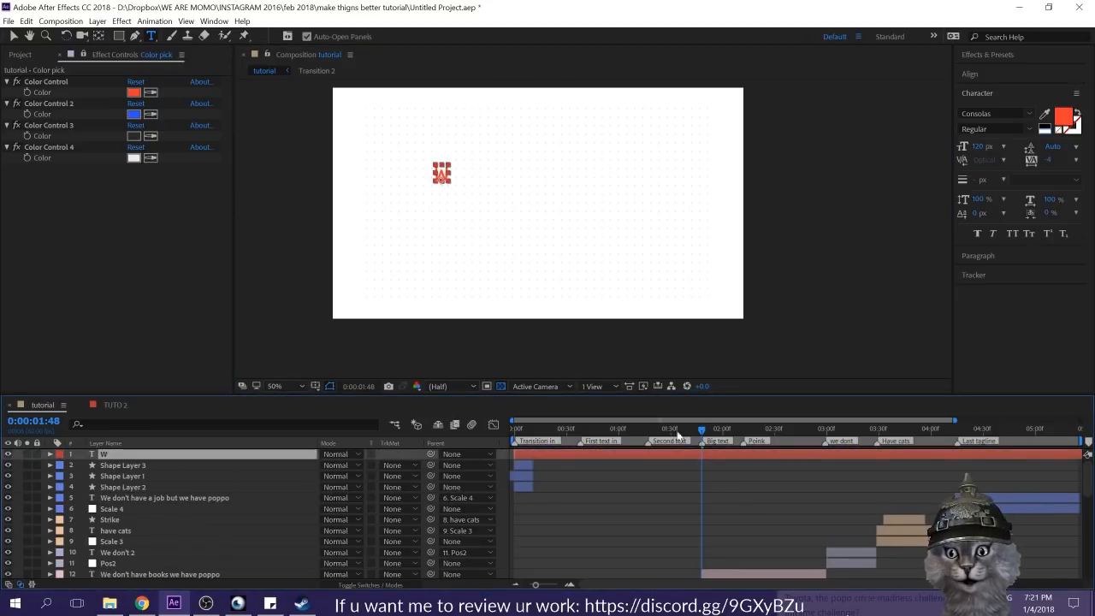
Step: Move the red "W" to just inside the frame's left guides and show the title and action safe guides
{"action": "key", "text": "v"}
{"action": "left_click_drag", "start_coordinate": [442, 174], "coordinate": [426, 195]}
{"action": "key", "text": "apostrophe"}
Step: Trim the "W" layer so it runs only from 0:00:01:48 to 0:00:01:53
{"action": "left_click", "coordinate": [709, 458]}
{"action": "left_click", "coordinate": [713, 449]}
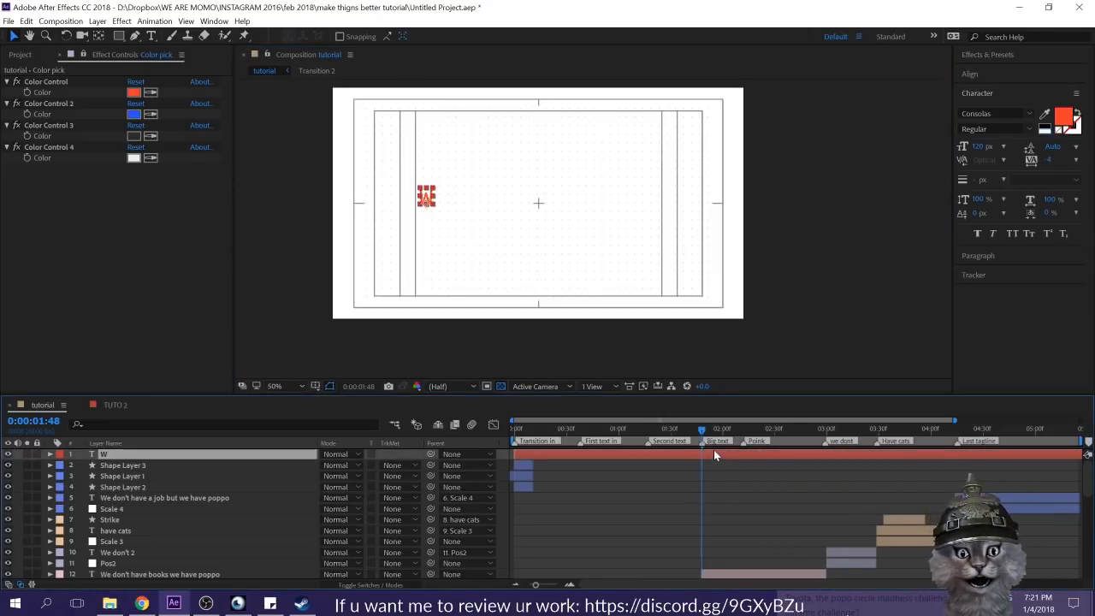
{"action": "key", "text": "alt+bracketleft"}
{"action": "left_click", "coordinate": [733, 485]}
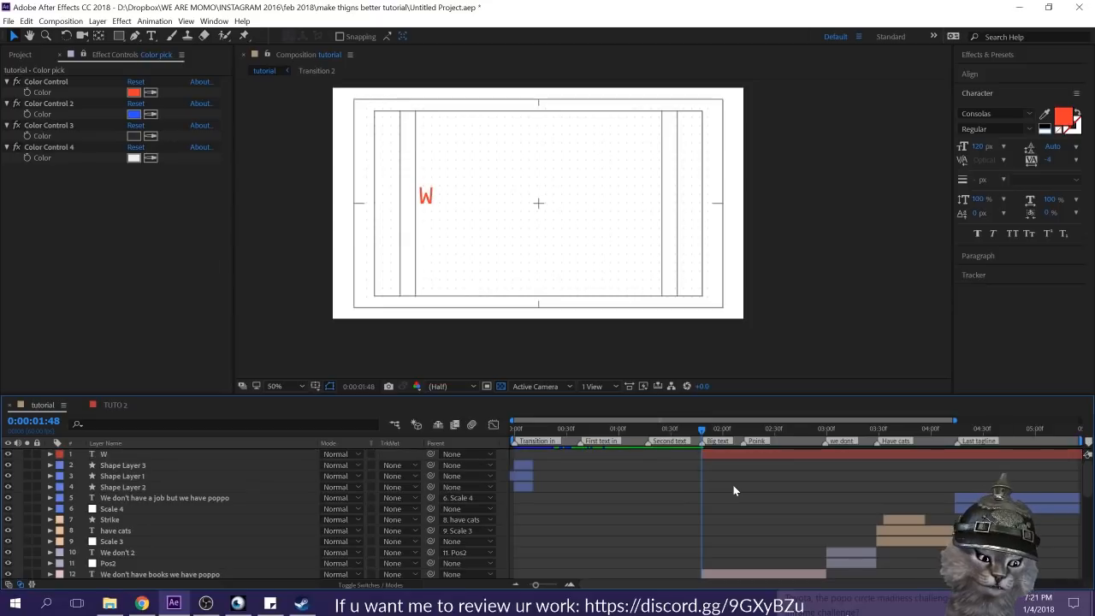
{"action": "key", "text": "Page_Down"}
{"action": "key", "text": "Page_Down"}
{"action": "key", "text": "Page_Down"}
{"action": "key", "text": "Page_Down"}
{"action": "key", "text": "Page_Down"}
{"action": "left_click", "coordinate": [736, 453]}
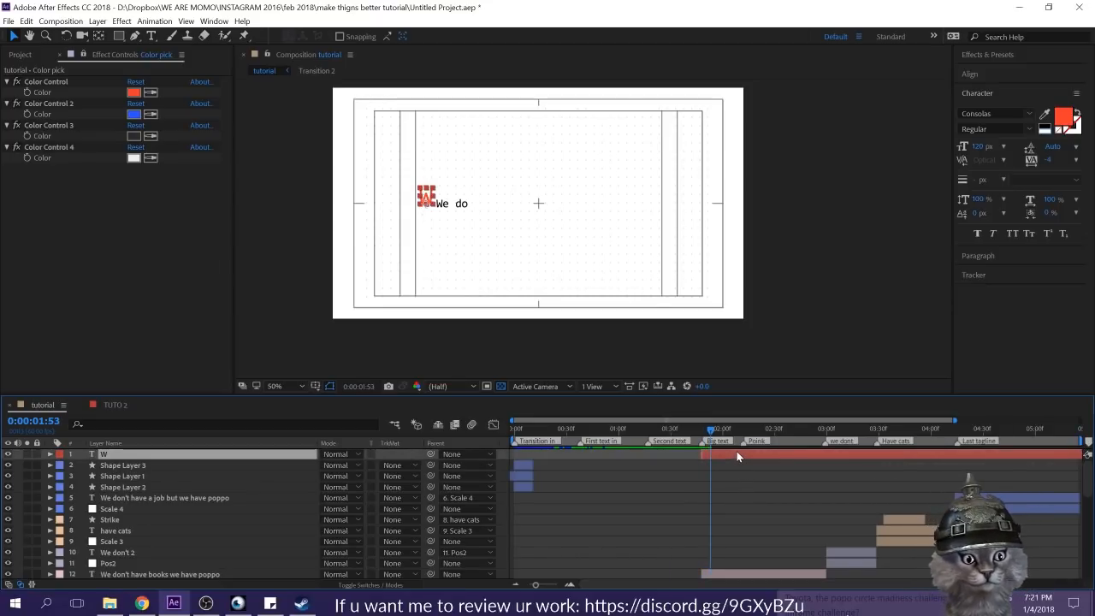
{"action": "key", "text": "alt+bracketright"}
{"action": "left_click", "coordinate": [730, 473]}
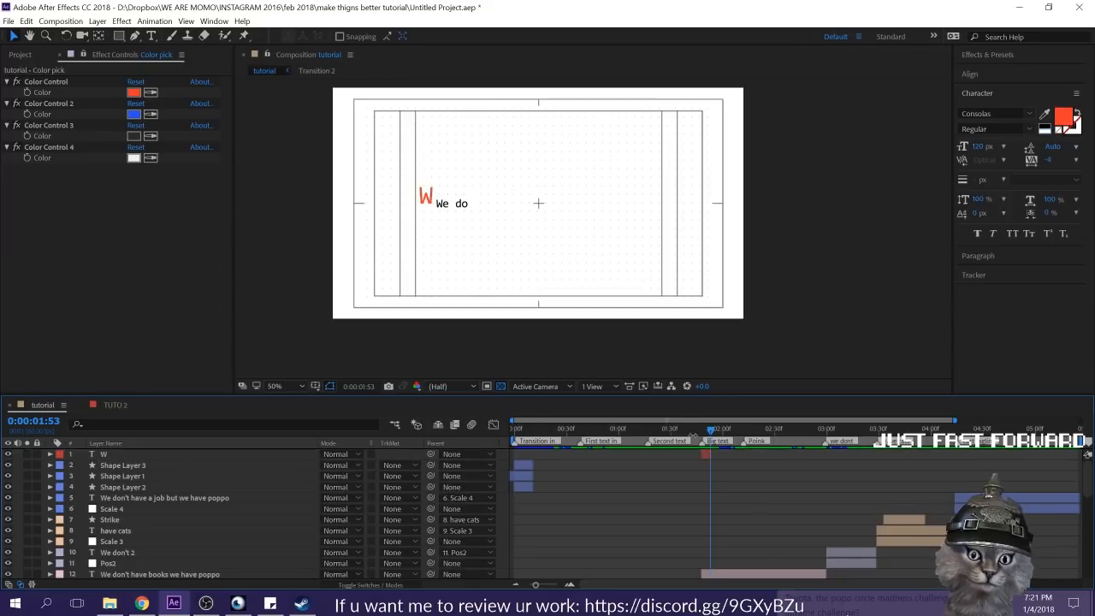
Step: At 0:00:01:50, duplicate the "W" layer and change the copy to a black lowercase "a"
{"action": "left_click_drag", "start_coordinate": [710, 428], "coordinate": [705, 428]}
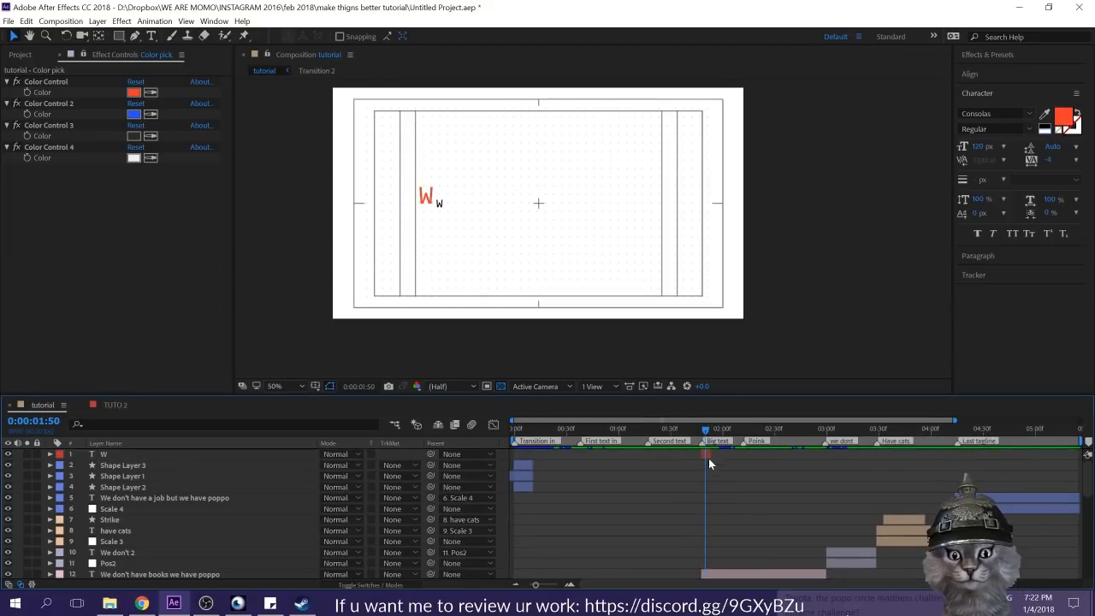
{"action": "left_click", "coordinate": [707, 452]}
{"action": "key", "text": "ctrl+d"}
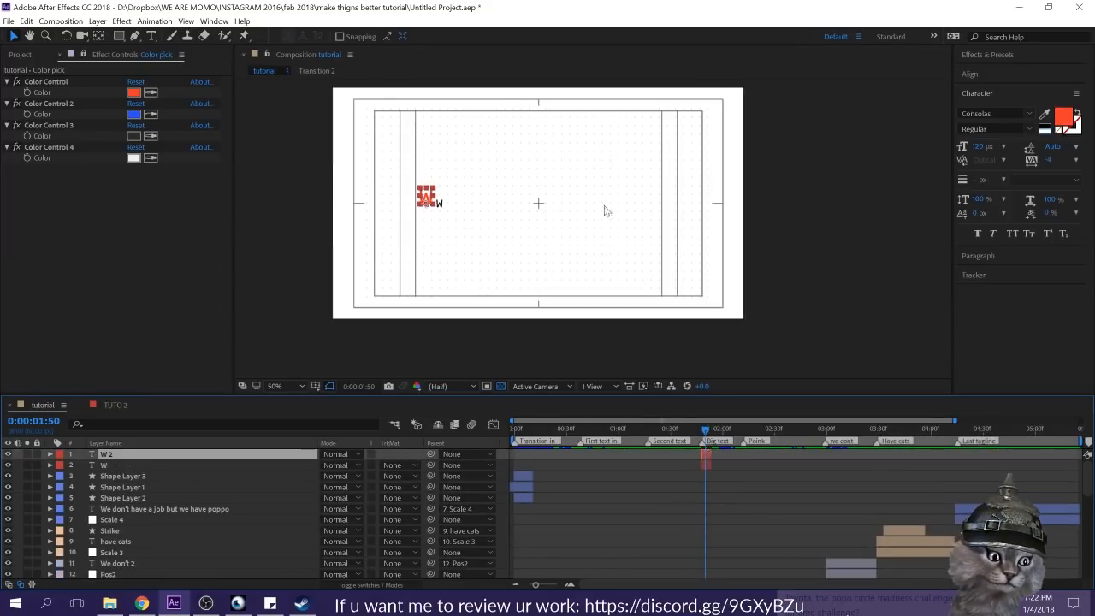
{"action": "double_click", "coordinate": [706, 454]}
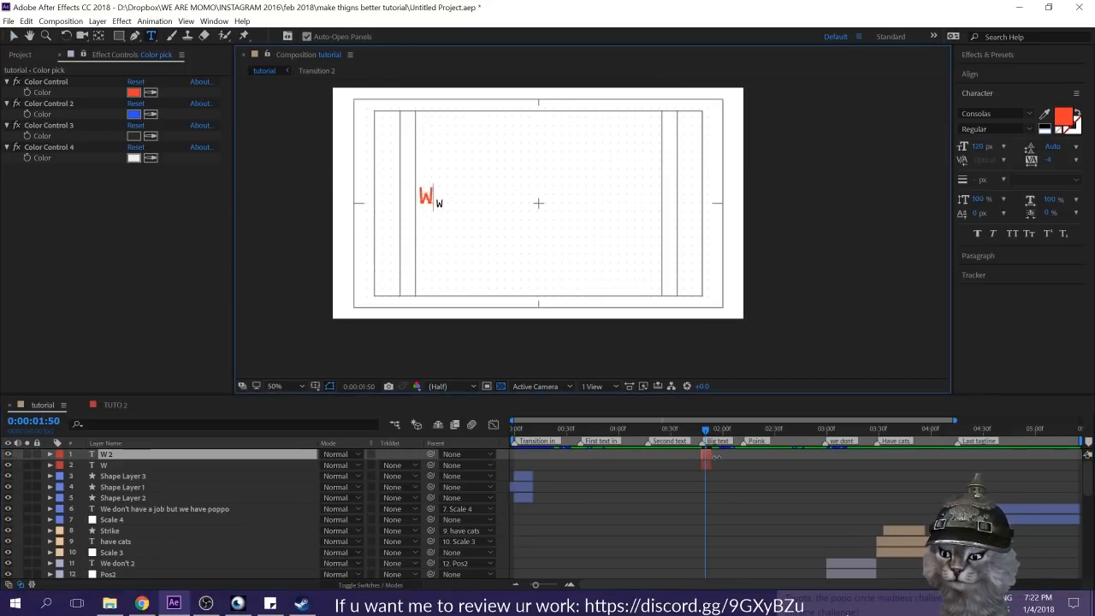
{"action": "type", "text": "A"}
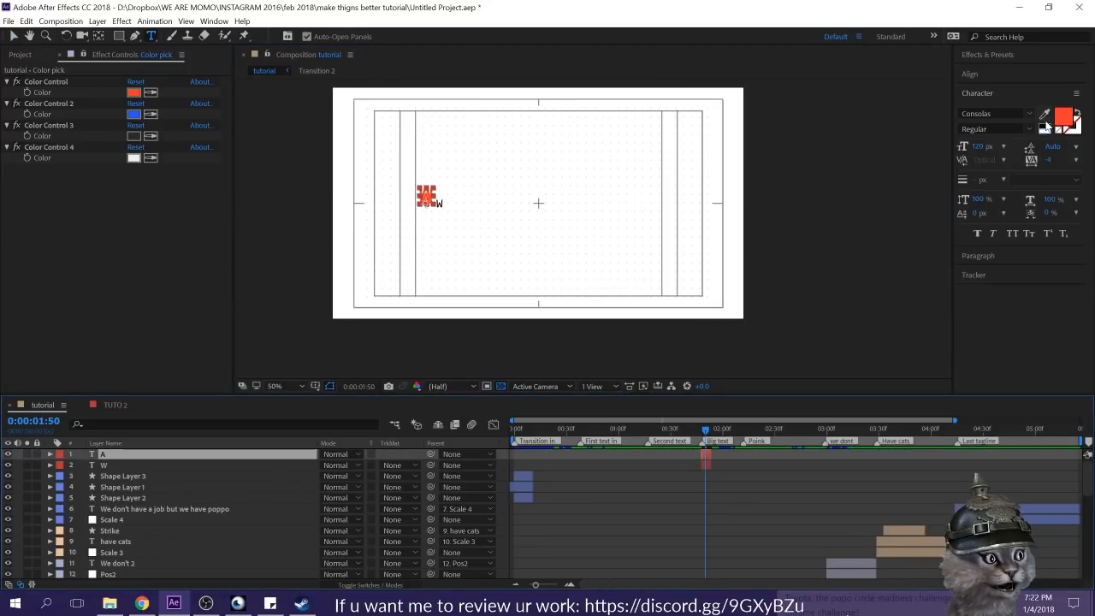
{"action": "left_click", "coordinate": [1046, 127]}
{"action": "type", "text": "a"}
{"action": "left_click", "coordinate": [650, 495]}
Step: Move the "a" below and right of the frame's center and set its font size to 67 px
{"action": "left_click", "coordinate": [706, 456]}
{"action": "key", "text": "v"}
{"action": "left_click_drag", "start_coordinate": [425, 204], "coordinate": [577, 265]}
{"action": "left_click_drag", "start_coordinate": [979, 146], "coordinate": [949, 144]}
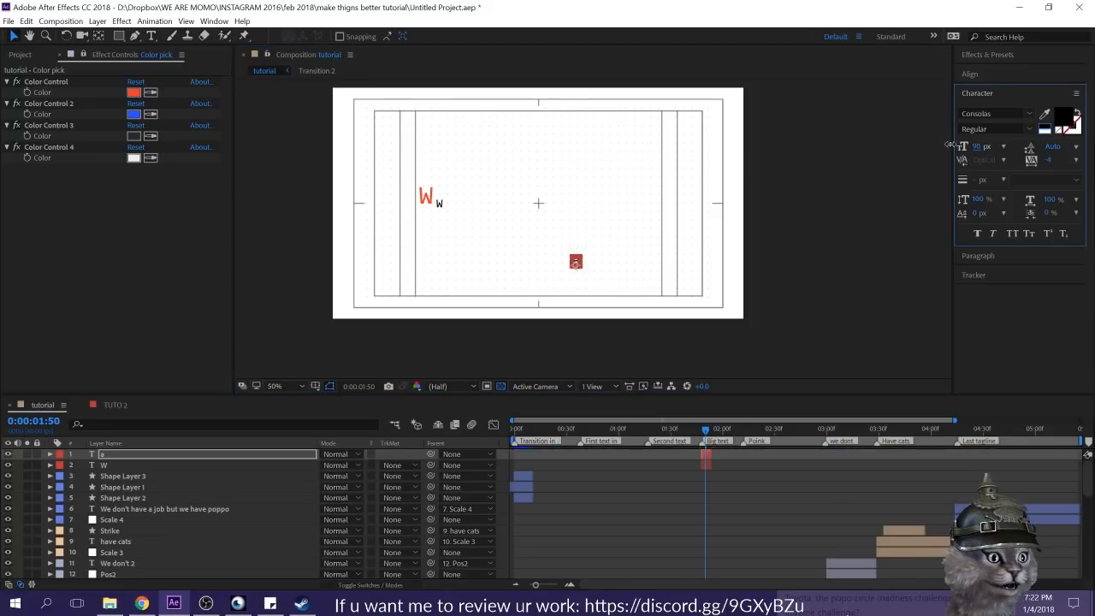
{"action": "left_click", "coordinate": [793, 493]}
Step: Slide the "a" layer a few frames later so it overlaps the end of the "W" layer
{"action": "left_click", "coordinate": [716, 429]}
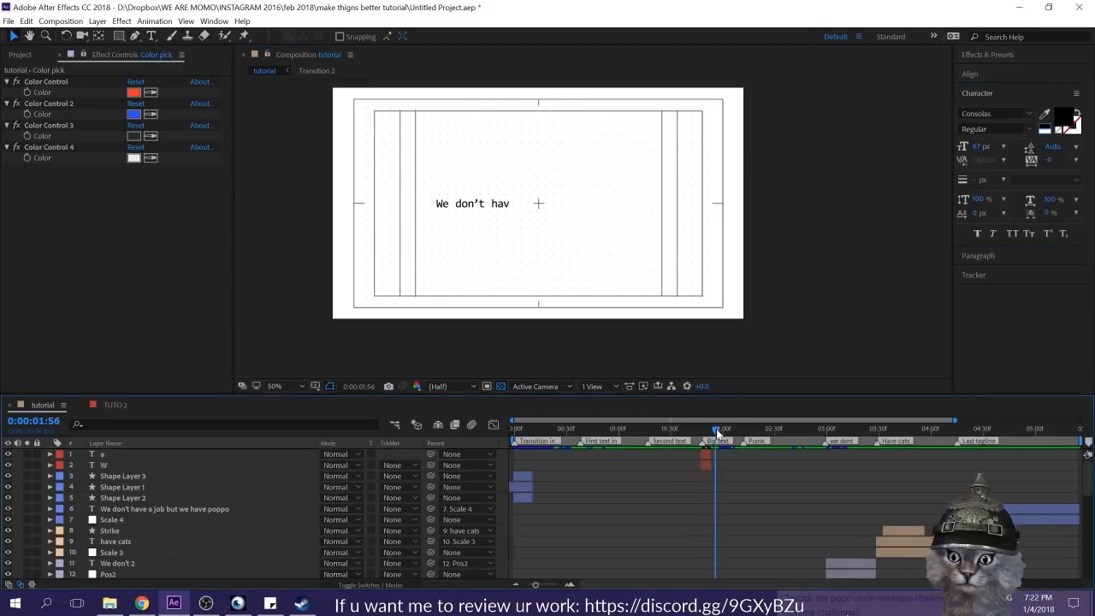
{"action": "left_click_drag", "start_coordinate": [715, 429], "coordinate": [717, 454]}
{"action": "left_click", "coordinate": [704, 454]}
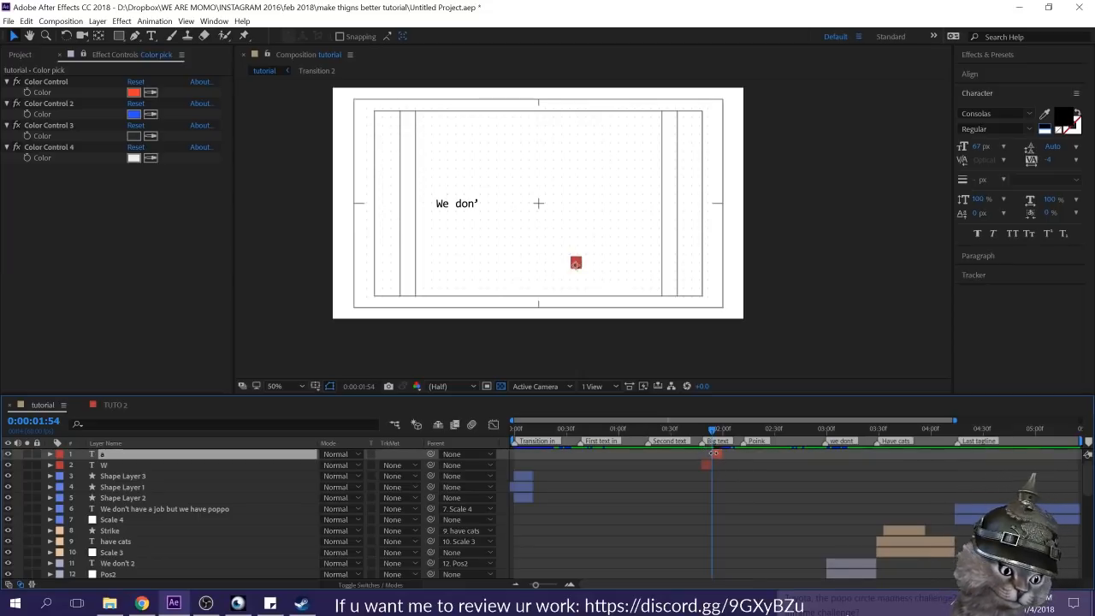
{"action": "left_click", "coordinate": [719, 490]}
{"action": "left_click", "coordinate": [710, 429]}
{"action": "left_click_drag", "start_coordinate": [704, 436], "coordinate": [716, 437]}
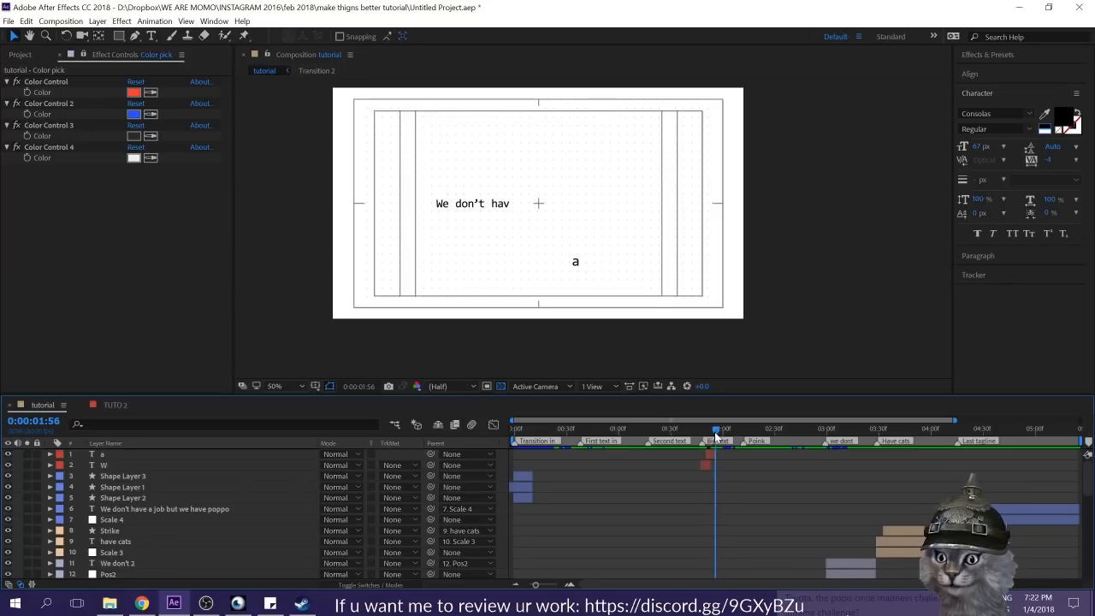
{"action": "key", "text": "."}
{"action": "key", "text": "."}
{"action": "left_click", "coordinate": [711, 453]}
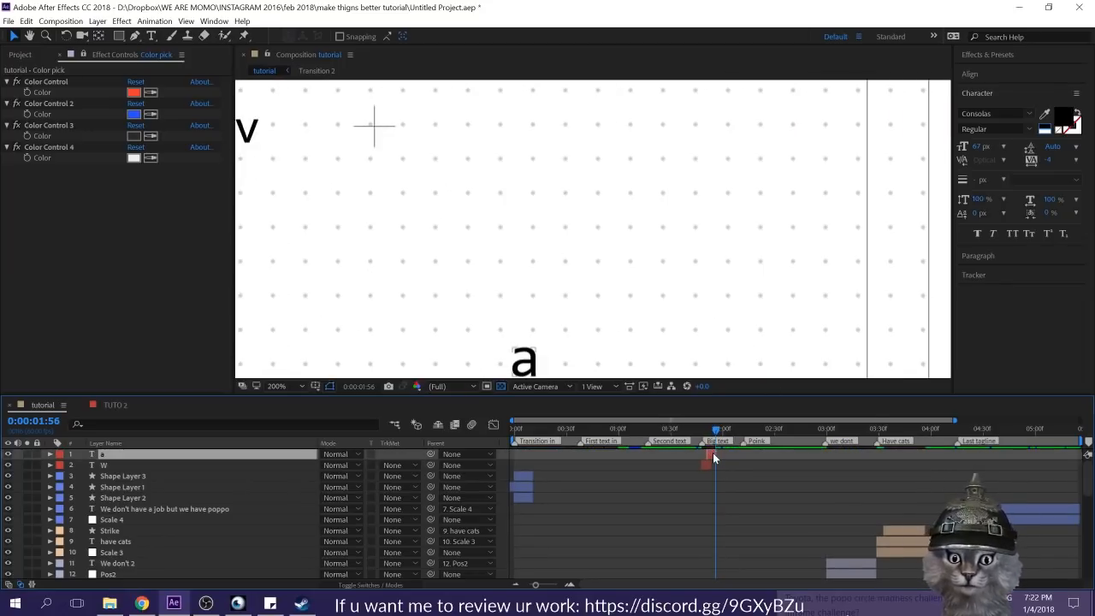
{"action": "left_click_drag", "start_coordinate": [710, 454], "coordinate": [710, 455]}
Step: Scrub through the start of the "Big text" section to check the timing of the "W" and "a"
{"action": "left_click", "coordinate": [701, 437]}
{"action": "key", "text": "comma"}
{"action": "key", "text": "comma"}
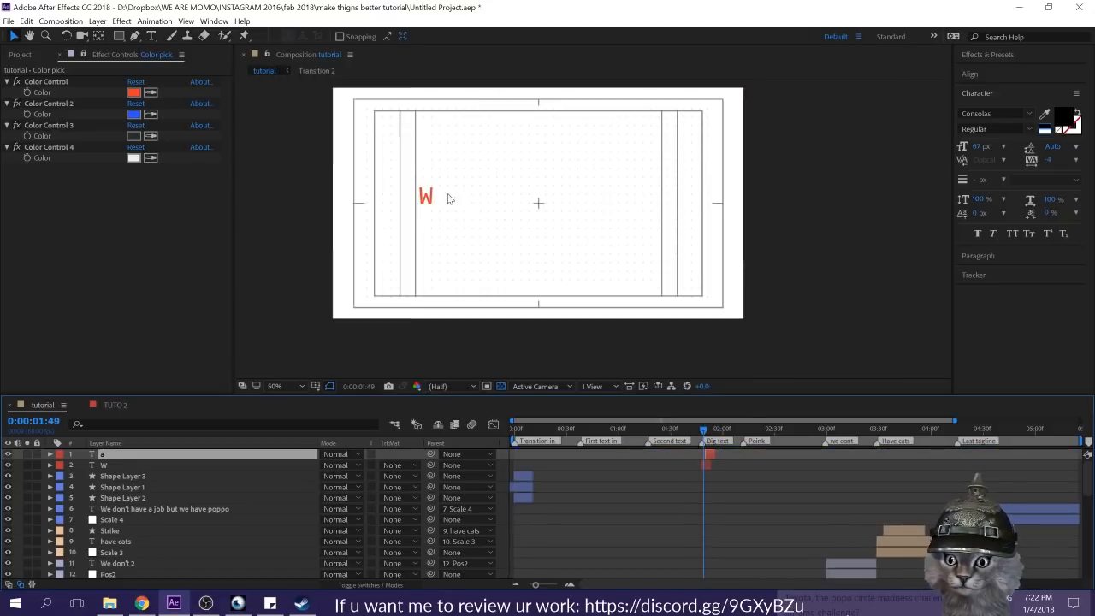
{"action": "left_click_drag", "start_coordinate": [704, 432], "coordinate": [718, 434]}
{"action": "left_click", "coordinate": [725, 457]}
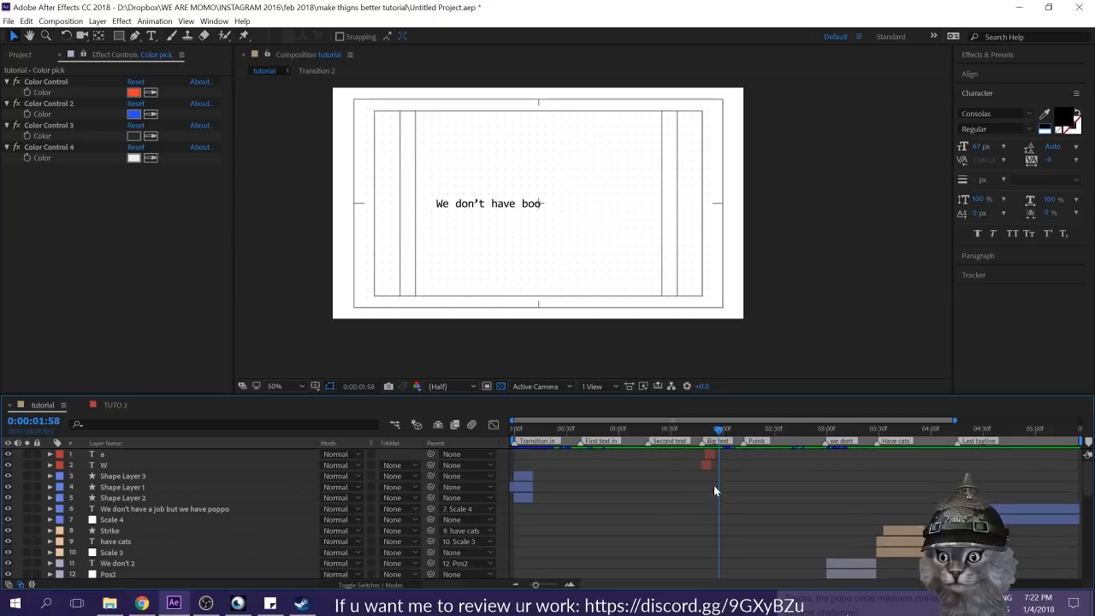
Step: Duplicate the "a" layer and change the copy's text to "H"
{"action": "left_click", "coordinate": [708, 463]}
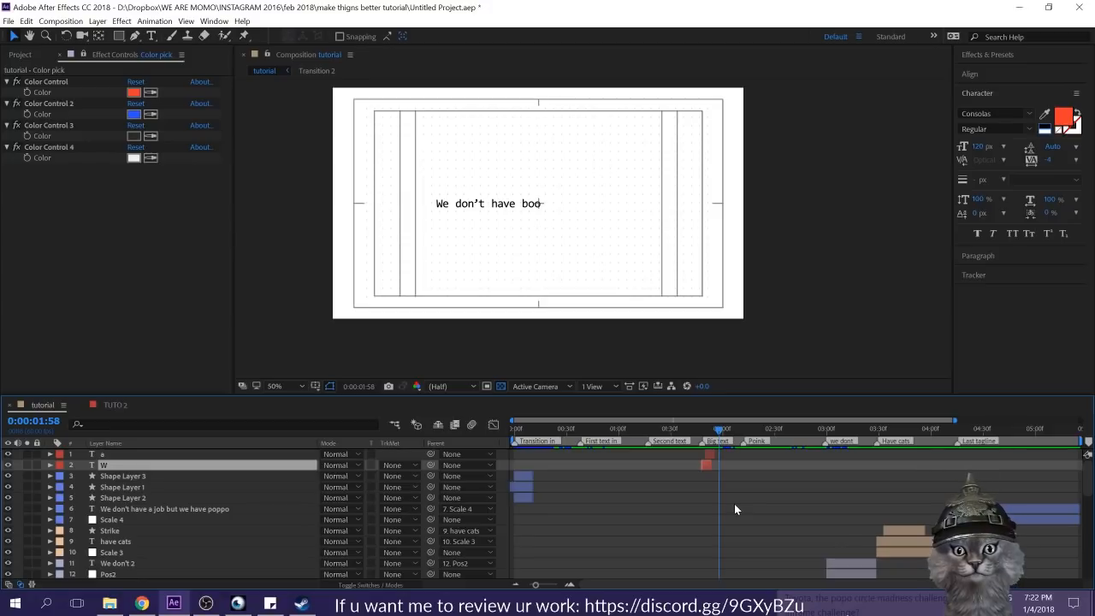
{"action": "scroll", "coordinate": [633, 277], "scroll_direction": "up", "scroll_amount": 1}
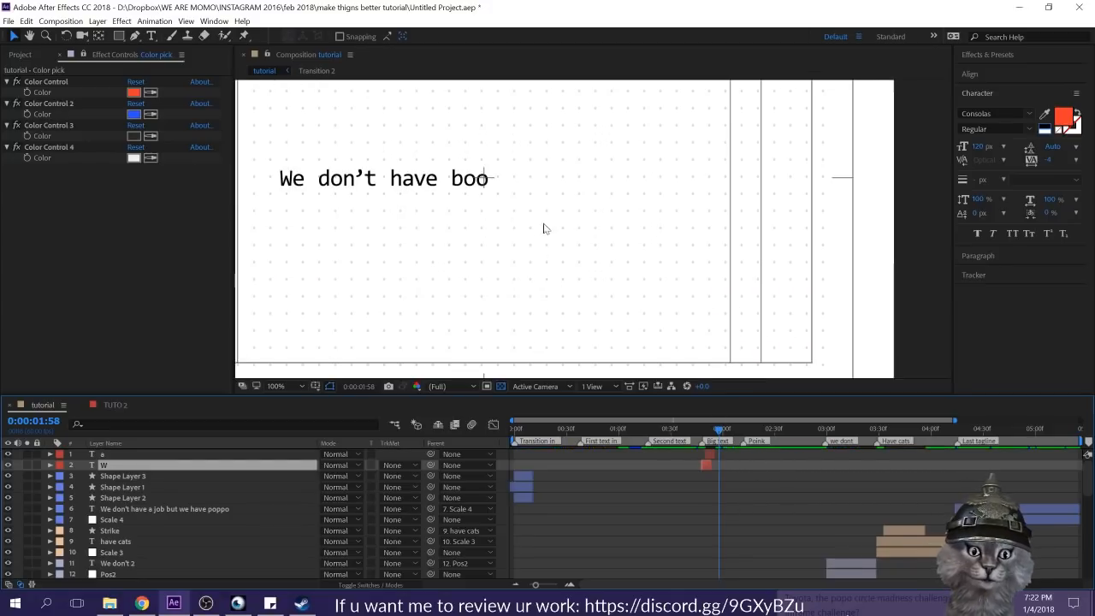
{"action": "left_click_drag", "start_coordinate": [547, 243], "coordinate": [644, 330]}
{"action": "left_click", "coordinate": [712, 456]}
{"action": "key", "text": "ctrl+d"}
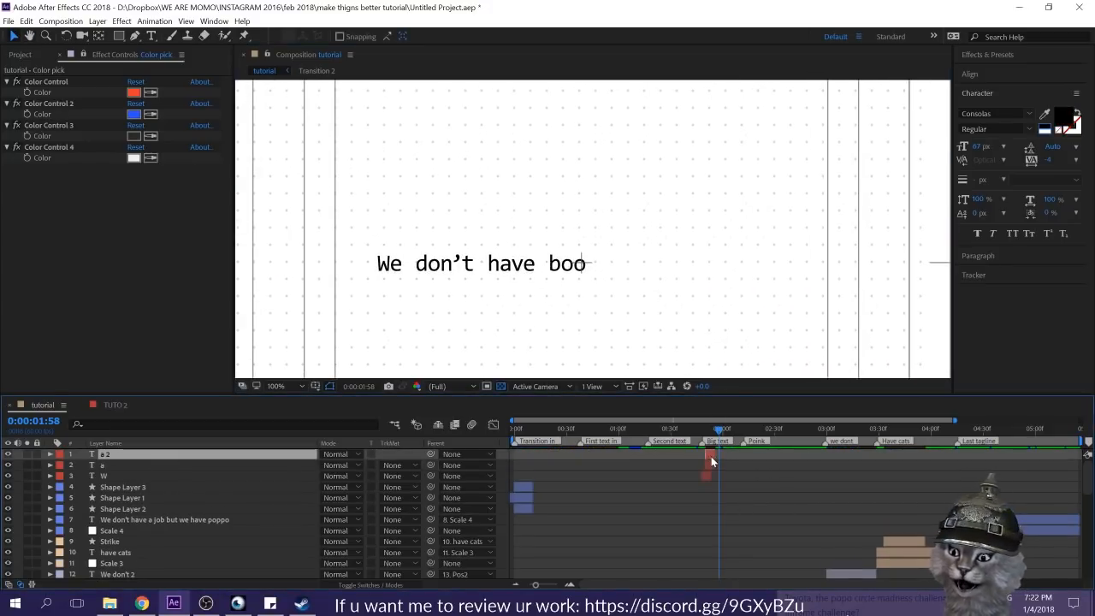
{"action": "key", "text": "ctrl+t"}
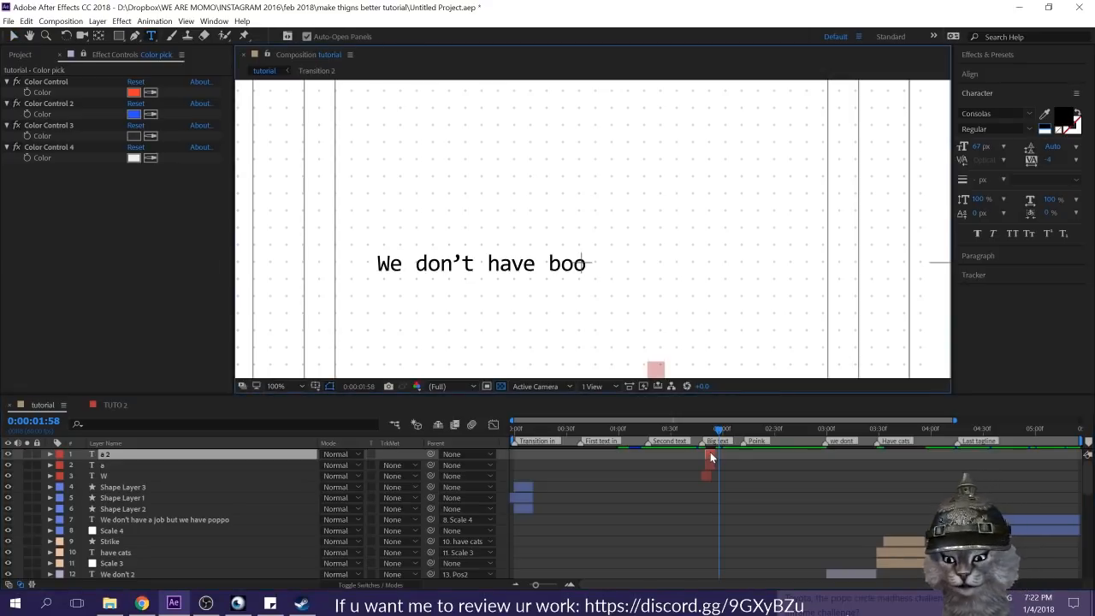
{"action": "type", "text": "H"}
{"action": "left_click", "coordinate": [723, 518]}
{"action": "left_click", "coordinate": [711, 455]}
{"action": "key", "text": "v"}
Step: Place the "H" above the sentence at 75 px and slide its layer a few frames earlier
{"action": "scroll", "coordinate": [693, 325], "scroll_direction": "down", "scroll_amount": 2}
{"action": "scroll", "coordinate": [539, 268], "scroll_direction": "up", "scroll_amount": 1}
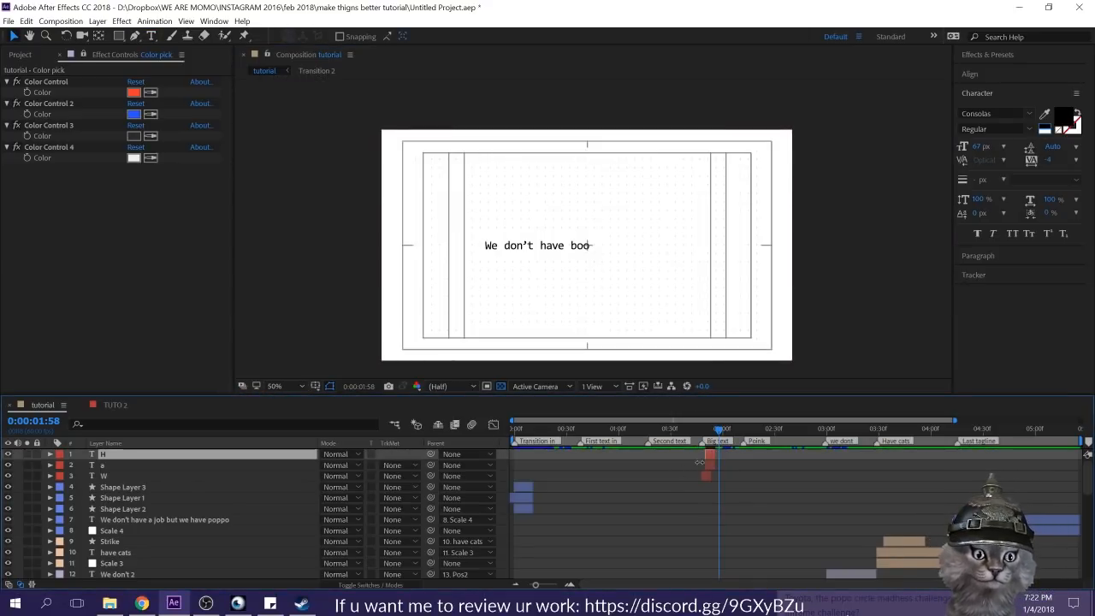
{"action": "key", "text": "o"}
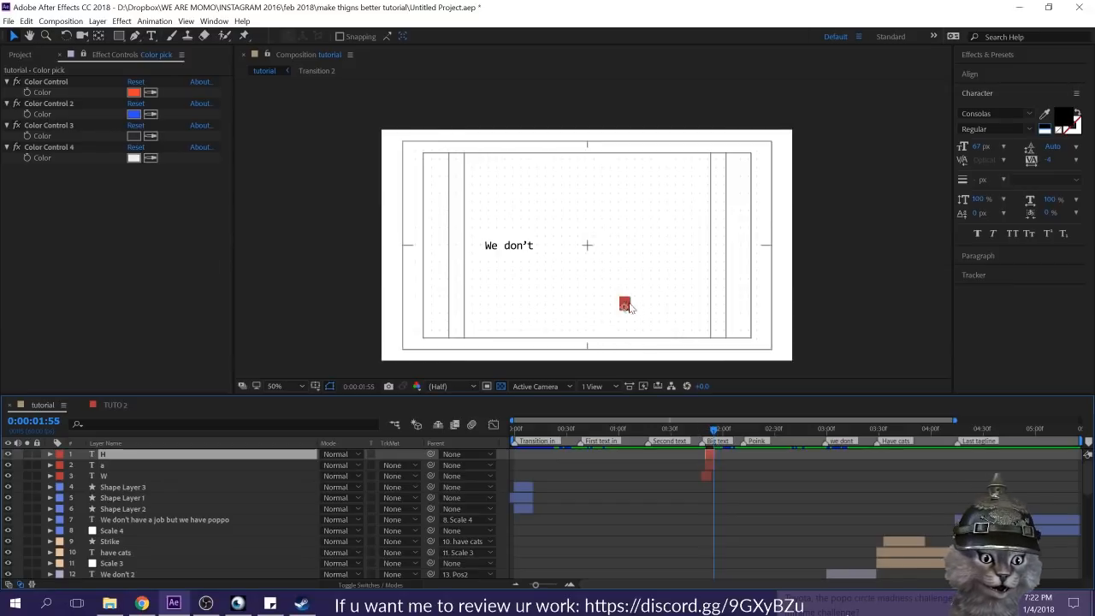
{"action": "left_click_drag", "start_coordinate": [625, 309], "coordinate": [554, 207]}
{"action": "left_click_drag", "start_coordinate": [976, 147], "coordinate": [984, 146]}
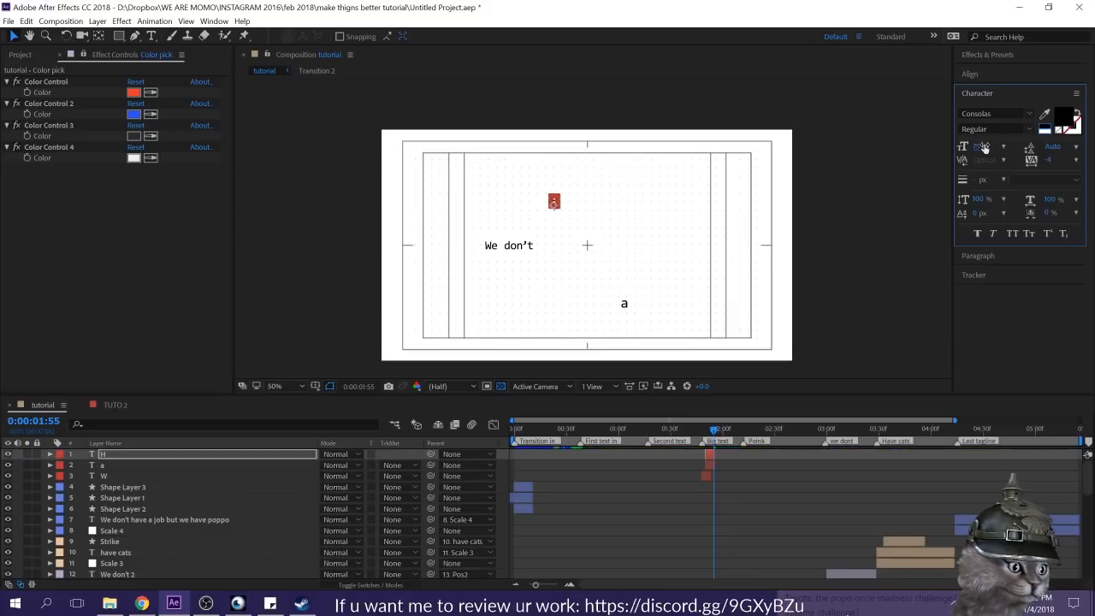
{"action": "left_click", "coordinate": [729, 510]}
{"action": "left_click", "coordinate": [714, 454]}
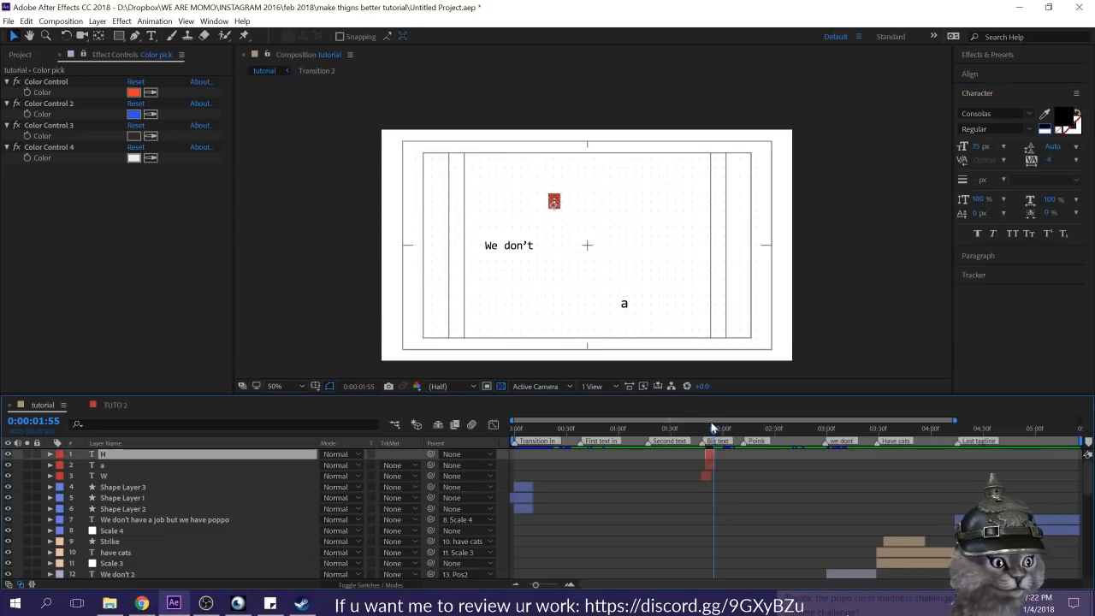
{"action": "left_click_drag", "start_coordinate": [708, 454], "coordinate": [705, 455]}
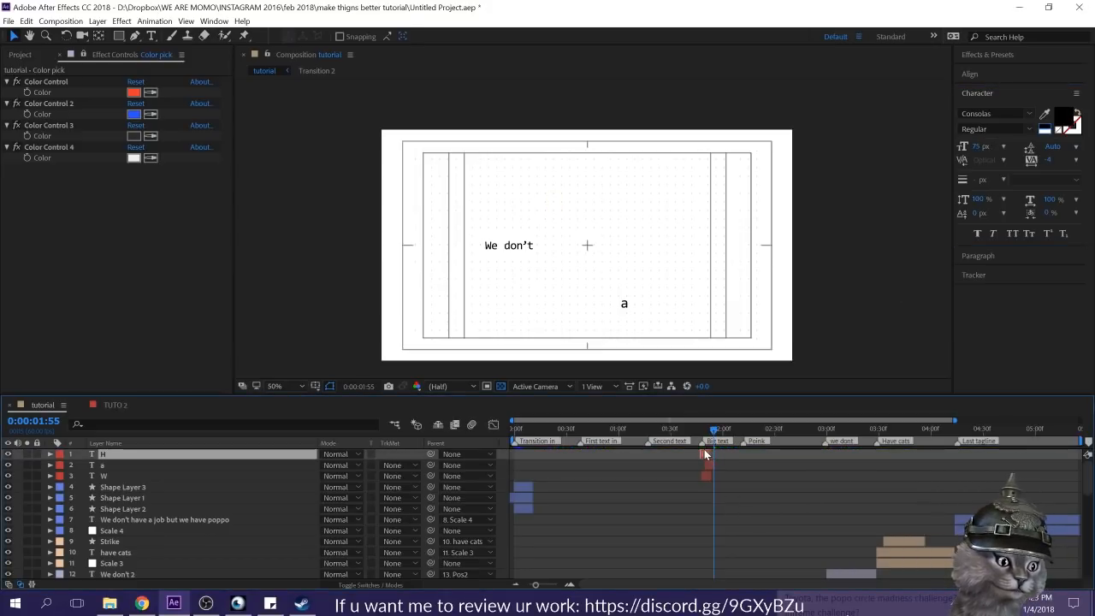
Step: Duplicate the "H" layer, slide the copy a few frames later and change its text to lowercase "h"
{"action": "key", "text": "ctrl+d"}
{"action": "left_click_drag", "start_coordinate": [708, 455], "coordinate": [712, 454]}
{"action": "key", "text": "ctrl+t"}
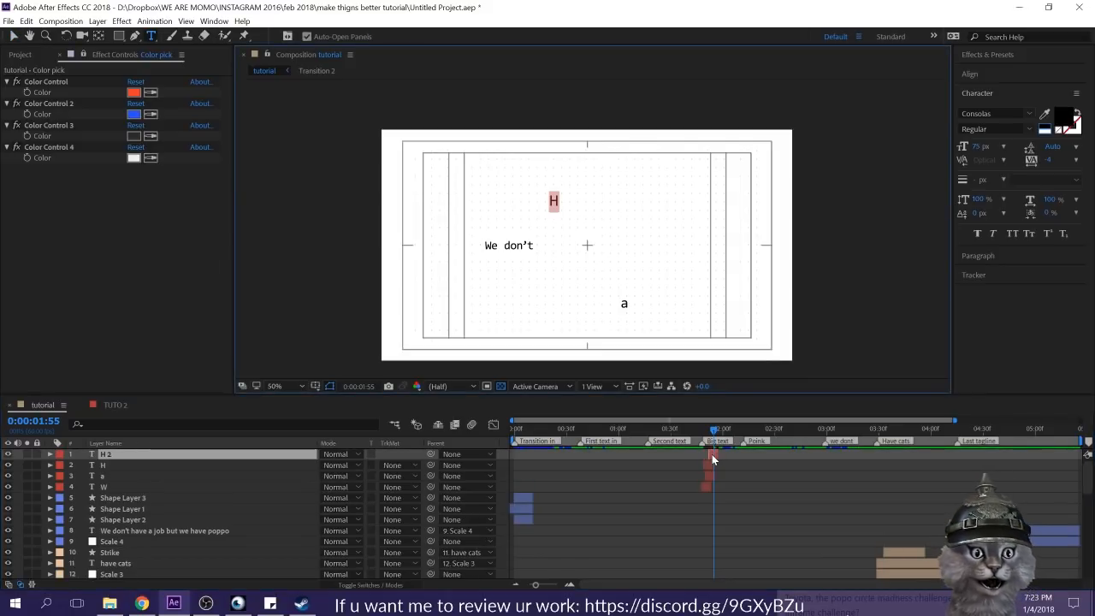
{"action": "type", "text": "h"}
{"action": "left_click", "coordinate": [750, 508]}
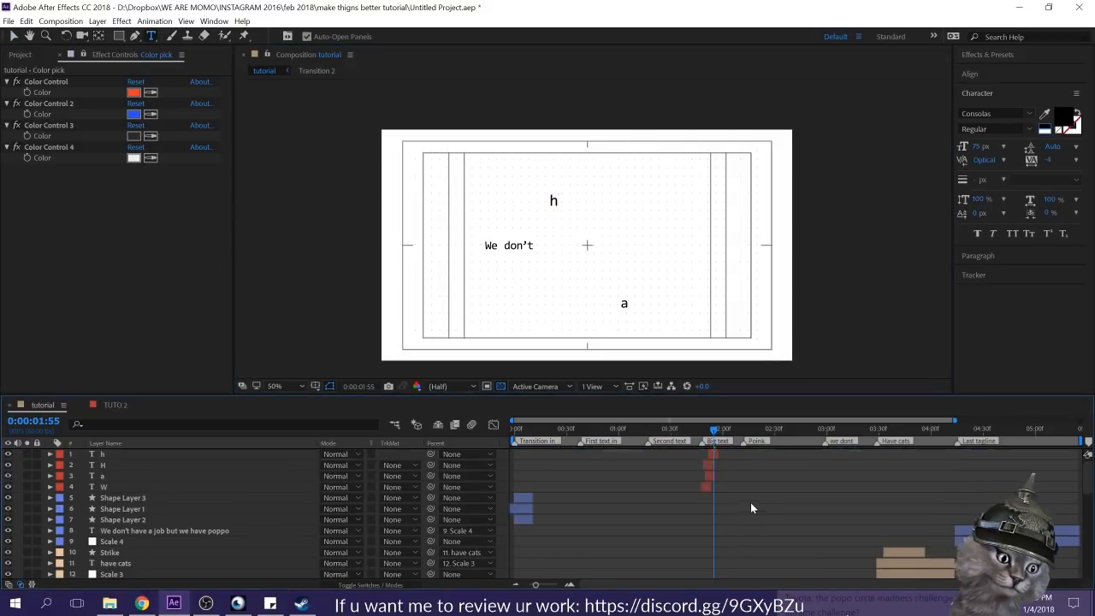
Step: Move the "h" to the lower right near the "a" and slide its layer a few frames later
{"action": "left_click", "coordinate": [714, 455]}
{"action": "key", "text": "v"}
{"action": "left_click_drag", "start_coordinate": [554, 204], "coordinate": [645, 295]}
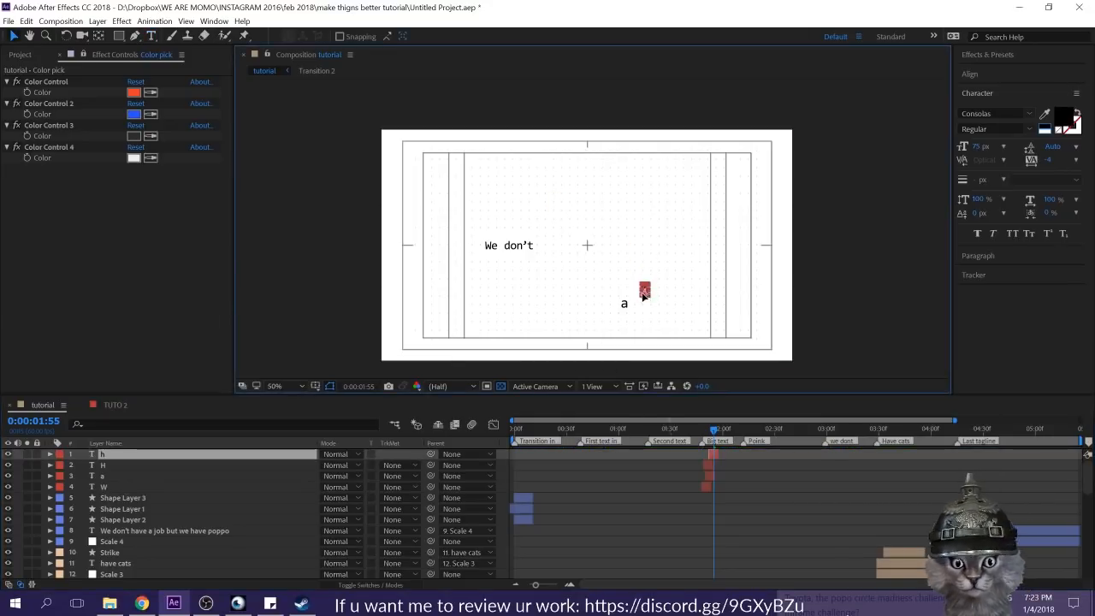
{"action": "left_click", "coordinate": [754, 529]}
{"action": "left_click", "coordinate": [713, 455]}
{"action": "left_click", "coordinate": [724, 467]}
Step: Duplicate the "a" layer and slide the copy later so it starts during the "h" layer
{"action": "mouse_move", "coordinate": [714, 428]}
{"action": "left_mouse_down"}
{"action": "mouse_move", "coordinate": [725, 433]}
{"action": "mouse_move", "coordinate": [712, 431]}
{"action": "left_mouse_up"}
{"action": "left_click", "coordinate": [712, 475]}
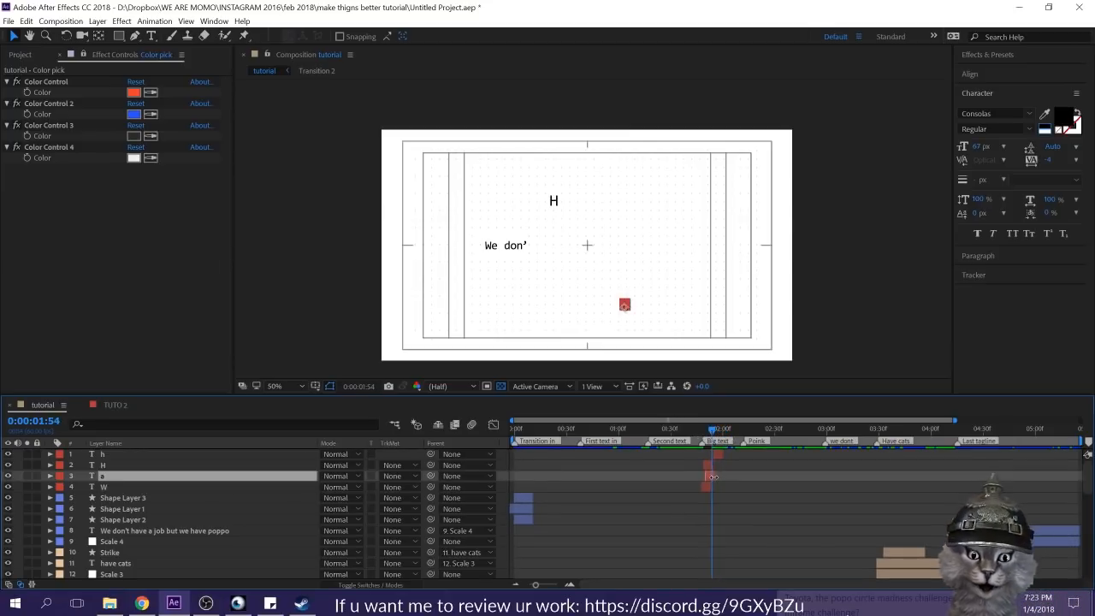
{"action": "key", "text": "ctrl+d"}
{"action": "left_click_drag", "start_coordinate": [709, 475], "coordinate": [724, 475]}
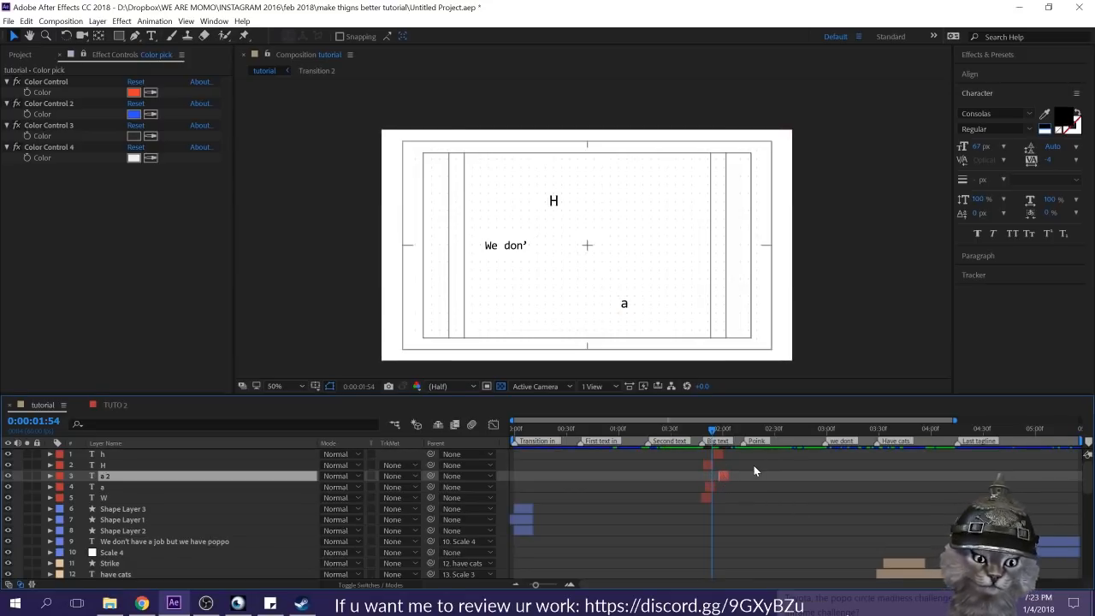
Step: Move the duplicated "a" above the sentence's far end and color it blue from the second palette color
{"action": "key", "text": "Page_Down"}
{"action": "key", "text": "Page_Down"}
{"action": "key", "text": "Page_Down"}
{"action": "key", "text": "Page_Down"}
{"action": "left_click_drag", "start_coordinate": [626, 307], "coordinate": [669, 216]}
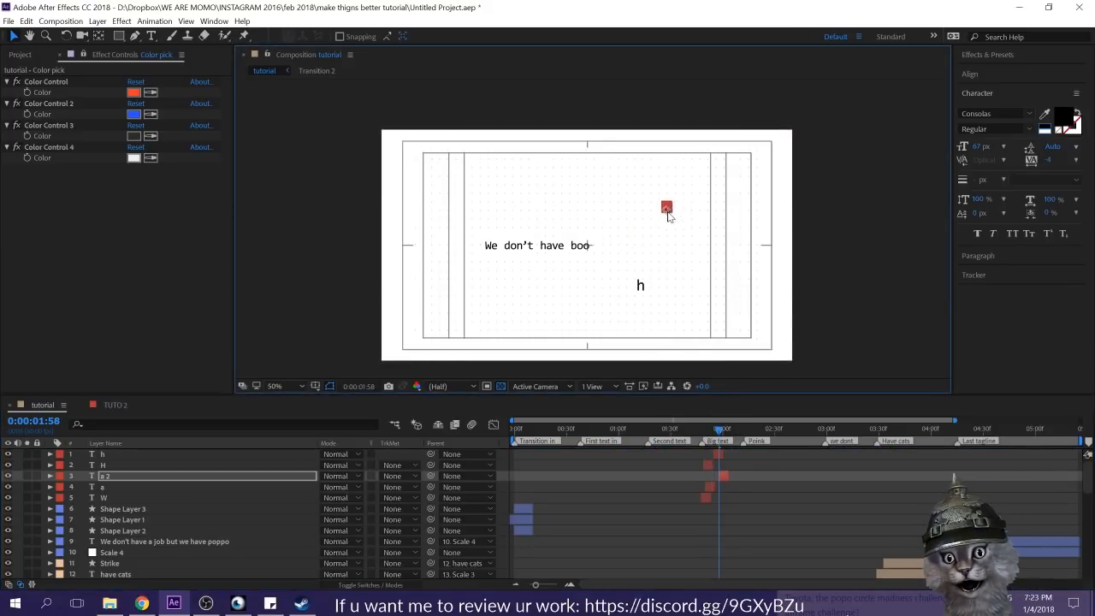
{"action": "left_click", "coordinate": [1044, 113]}
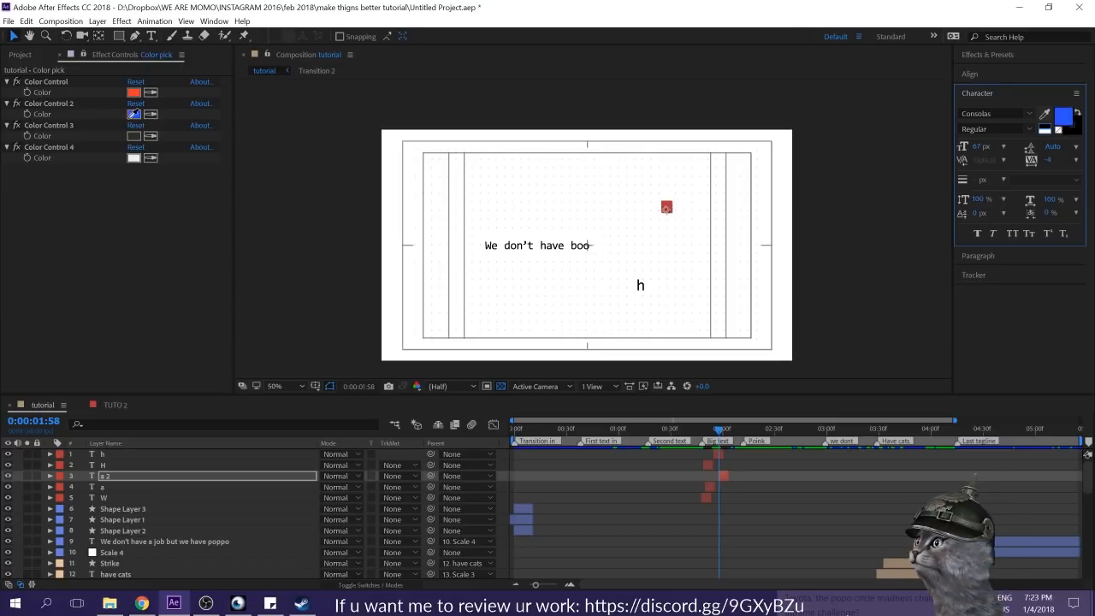
{"action": "left_click", "coordinate": [713, 512]}
Step: Preview the "Big text" section and lengthen the original "a" and the "h" layers by a few frames
{"action": "left_click_drag", "start_coordinate": [718, 427], "coordinate": [693, 424]}
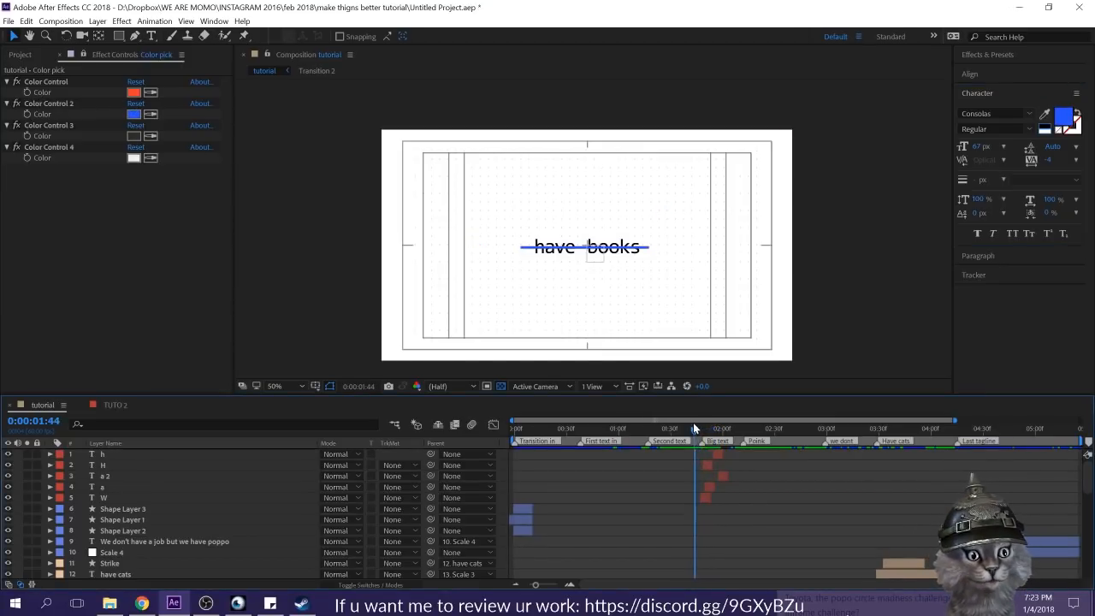
{"action": "key", "text": "space"}
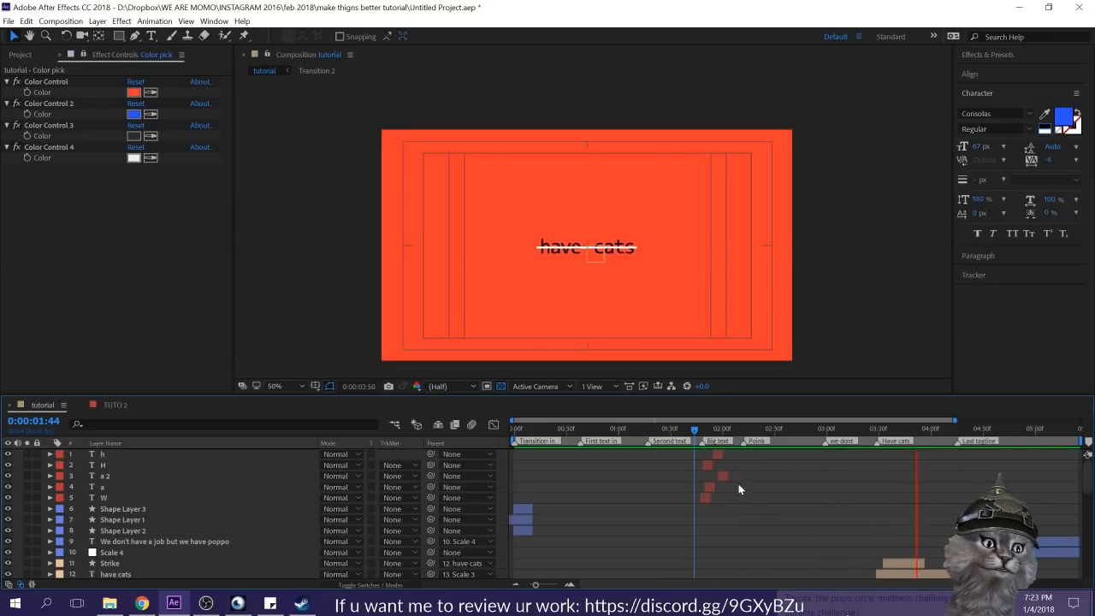
{"action": "left_click", "coordinate": [743, 487]}
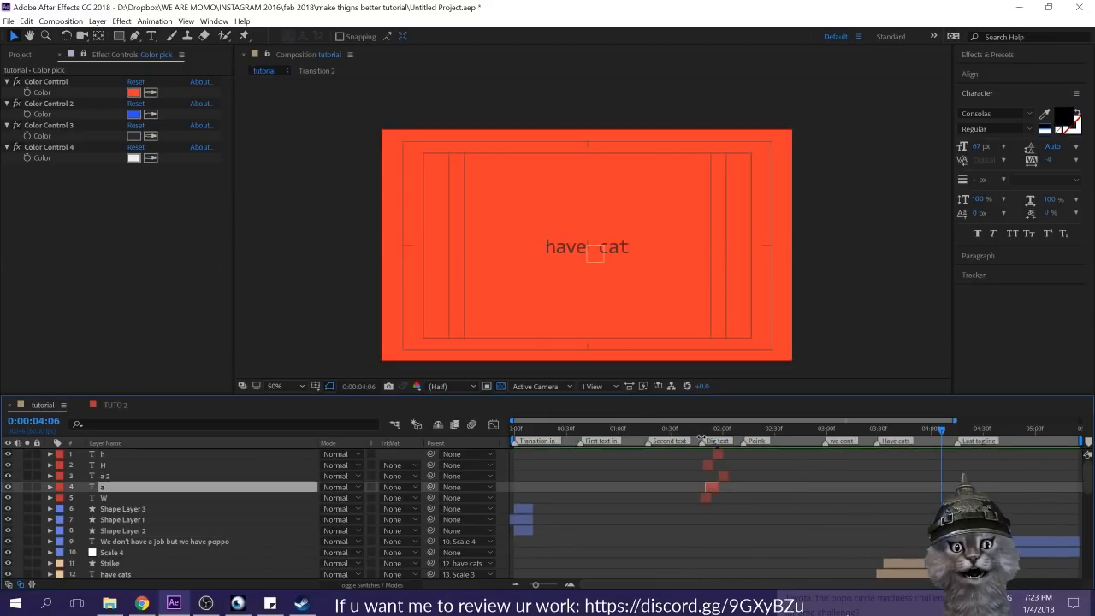
{"action": "left_click", "coordinate": [720, 454]}
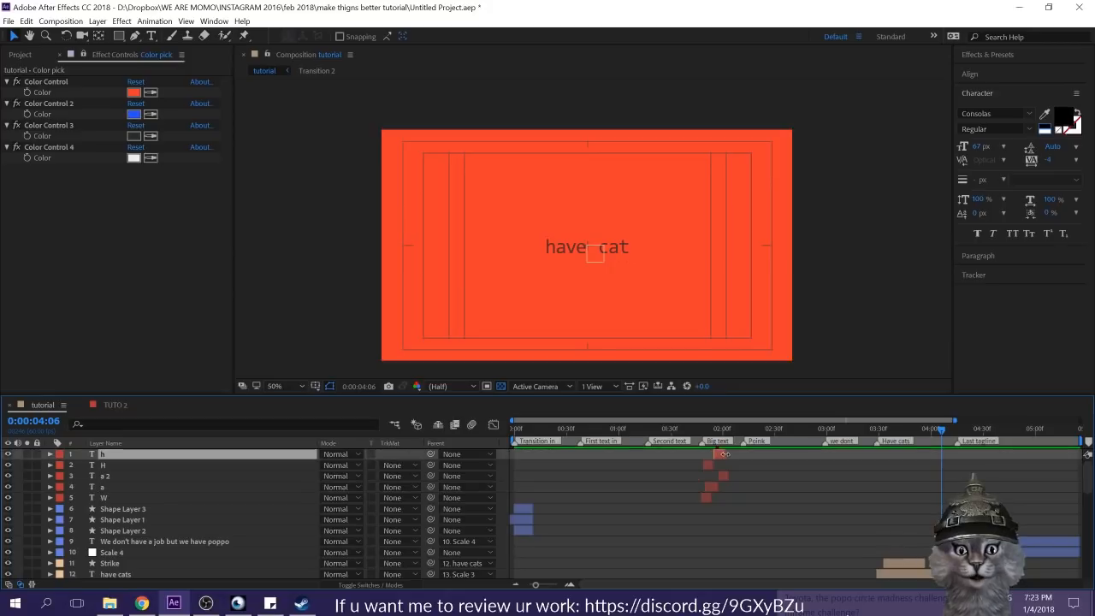
{"action": "left_click", "coordinate": [740, 479]}
{"action": "left_click", "coordinate": [672, 432]}
{"action": "key", "text": "space"}
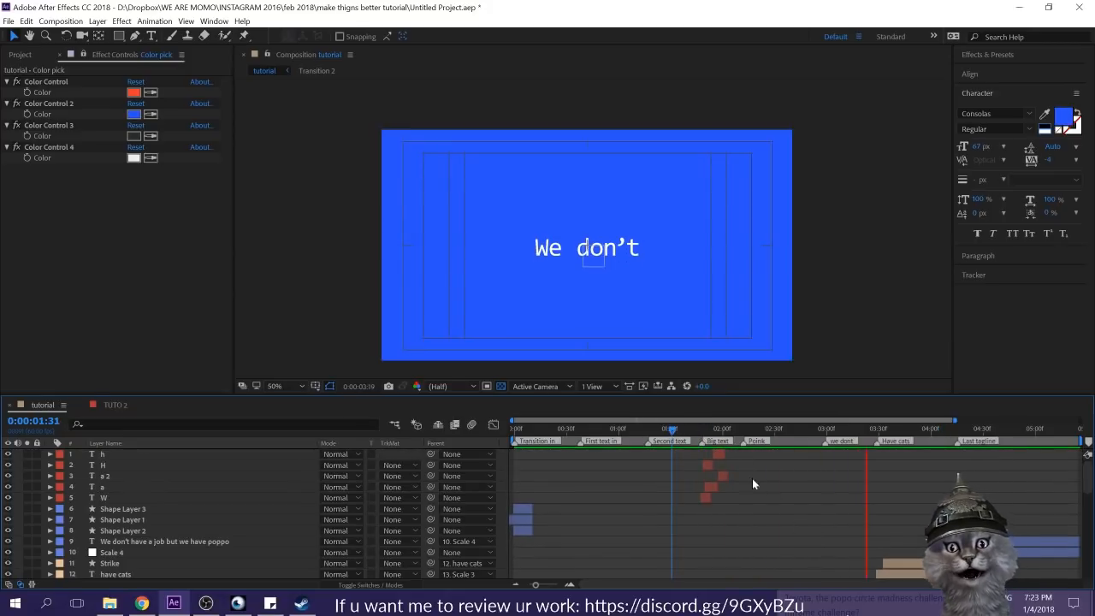
Step: Duplicate the original "a" layer, place the copy just under the "h" layer, and turn it into an orange-red "n"
{"action": "left_click_drag", "start_coordinate": [706, 434], "coordinate": [718, 438]}
{"action": "left_click", "coordinate": [712, 488]}
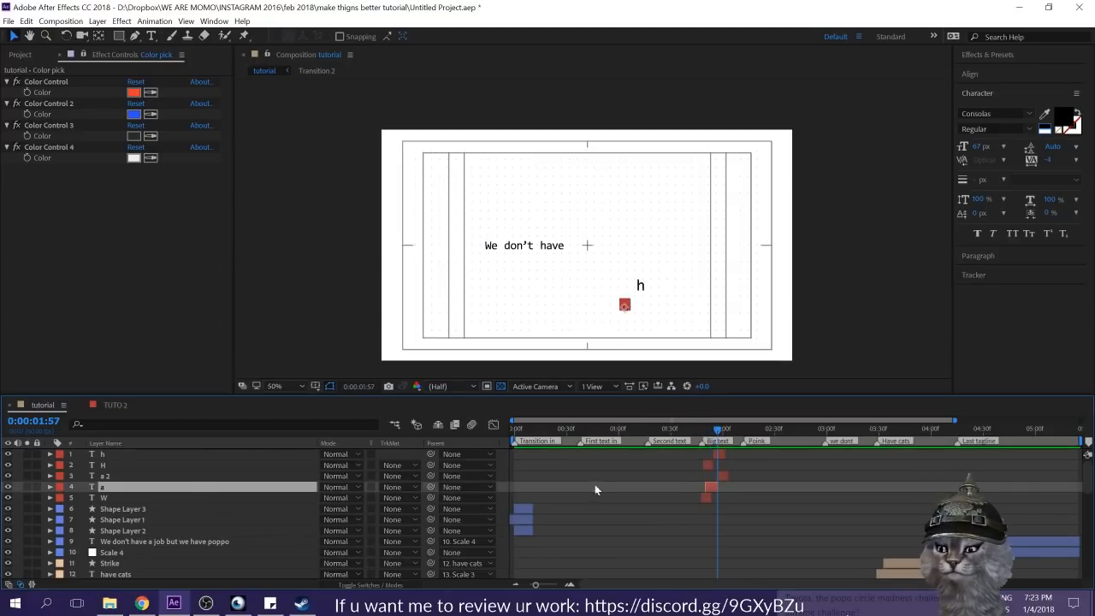
{"action": "key", "text": "ctrl+d"}
{"action": "left_click_drag", "start_coordinate": [189, 485], "coordinate": [195, 460]}
{"action": "left_click", "coordinate": [1043, 116]}
{"action": "left_click", "coordinate": [133, 90]}
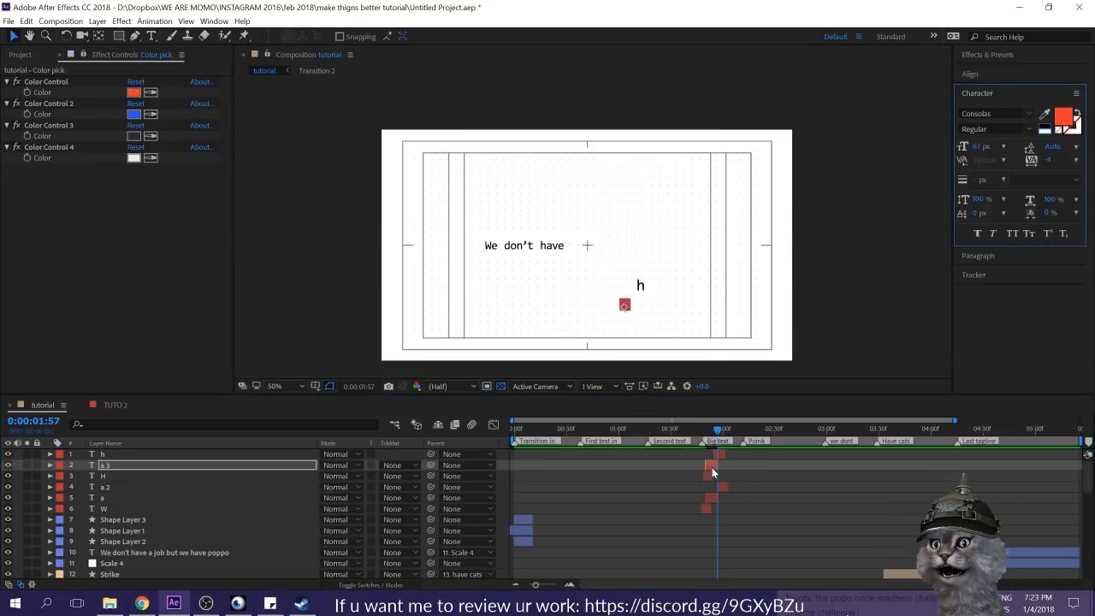
{"action": "double_click", "coordinate": [714, 464]}
{"action": "type", "text": "n"}
{"action": "left_click", "coordinate": [744, 527]}
Step: Move the orange-red "n" above the sentence, just to the lower right of the "H"
{"action": "left_click", "coordinate": [713, 465]}
{"action": "key", "text": "v"}
{"action": "left_click", "coordinate": [625, 307]}
{"action": "left_click_drag", "start_coordinate": [625, 306], "coordinate": [556, 221]}
{"action": "left_click_drag", "start_coordinate": [708, 438], "coordinate": [709, 441]}
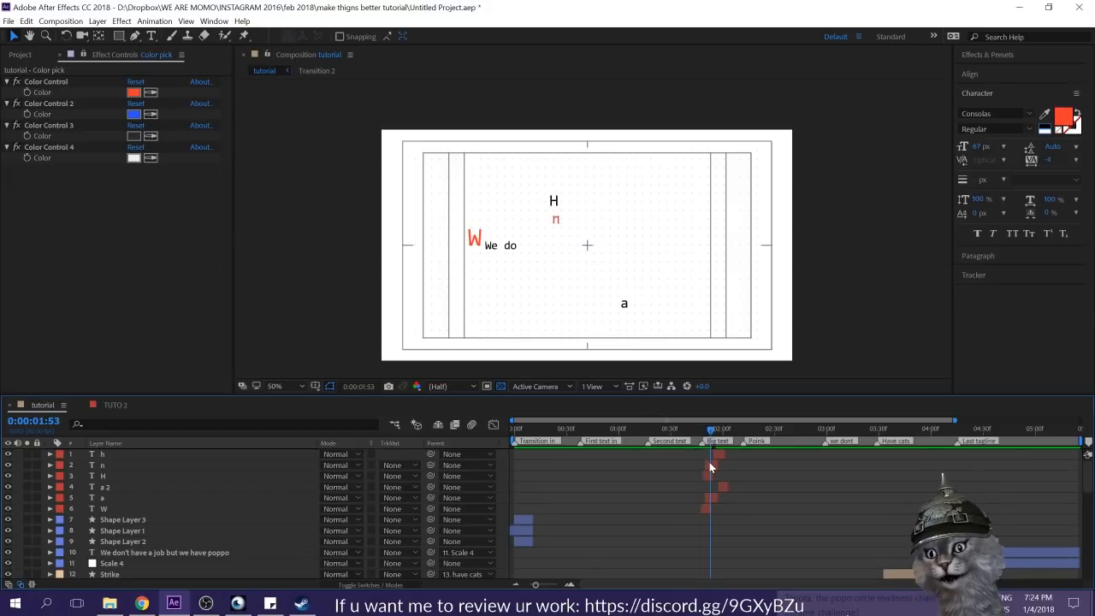
{"action": "left_click", "coordinate": [709, 464]}
{"action": "left_click_drag", "start_coordinate": [556, 224], "coordinate": [568, 214]}
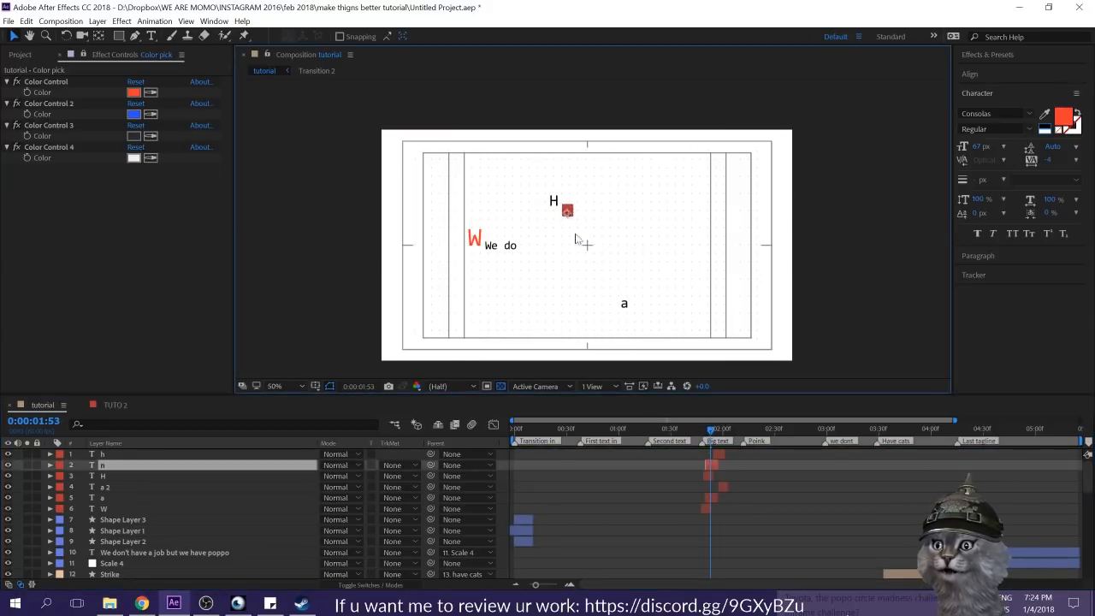
Step: Play back the flashing letters from just before the "Big text" marker and save the project
{"action": "left_click", "coordinate": [743, 507]}
{"action": "left_click", "coordinate": [693, 427]}
{"action": "key", "text": "space"}
{"action": "key", "text": "ctrl+s"}
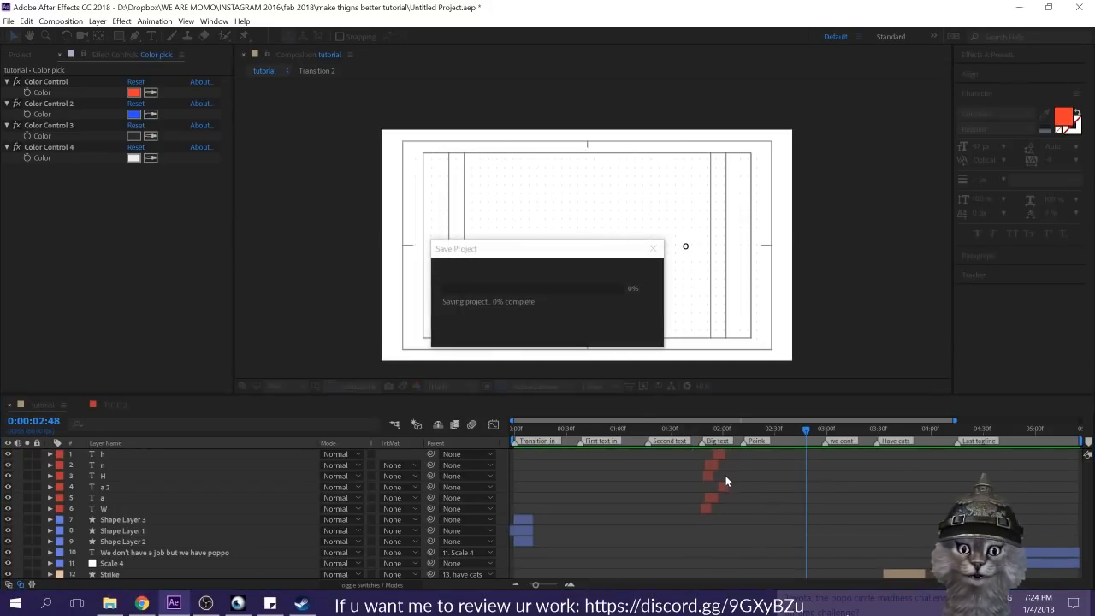
Step: At 0:00:03:02, draw a small rectangle in the palette blue straddling the frame's left edge at mid-height
{"action": "left_click_drag", "start_coordinate": [743, 434], "coordinate": [813, 479]}
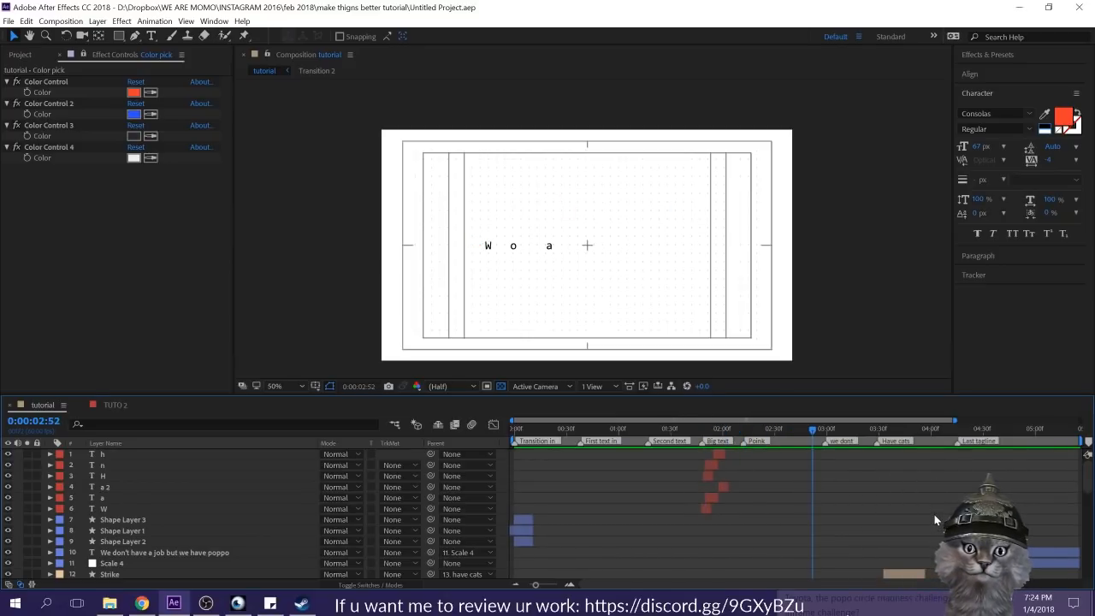
{"action": "mouse_move", "coordinate": [824, 429]}
{"action": "left_mouse_down"}
{"action": "mouse_move", "coordinate": [749, 420]}
{"action": "mouse_move", "coordinate": [853, 419]}
{"action": "mouse_move", "coordinate": [830, 419]}
{"action": "left_mouse_up"}
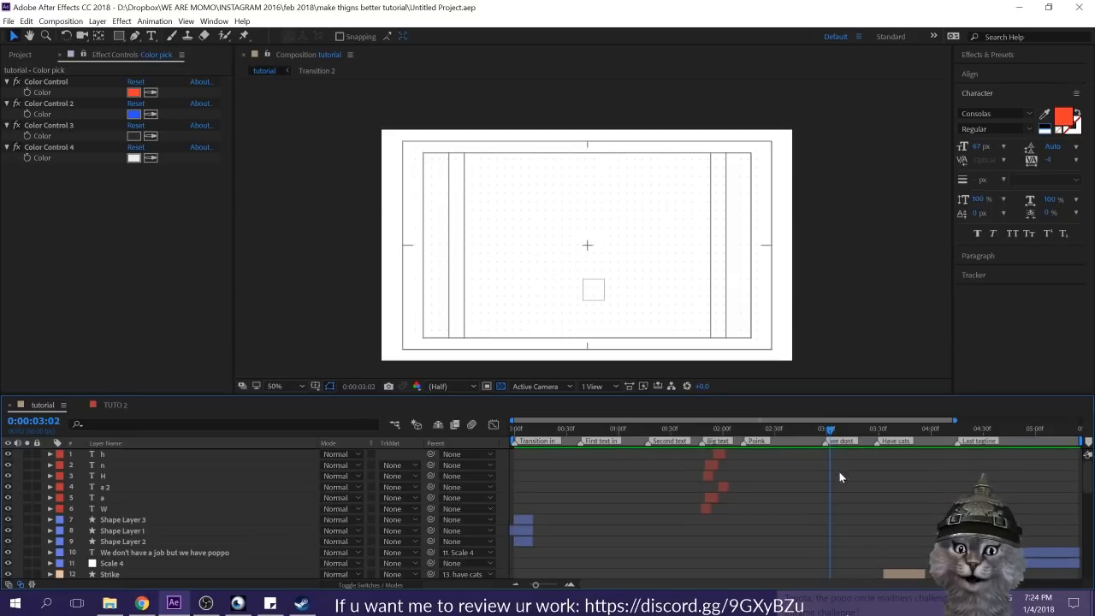
{"action": "left_click", "coordinate": [118, 36]}
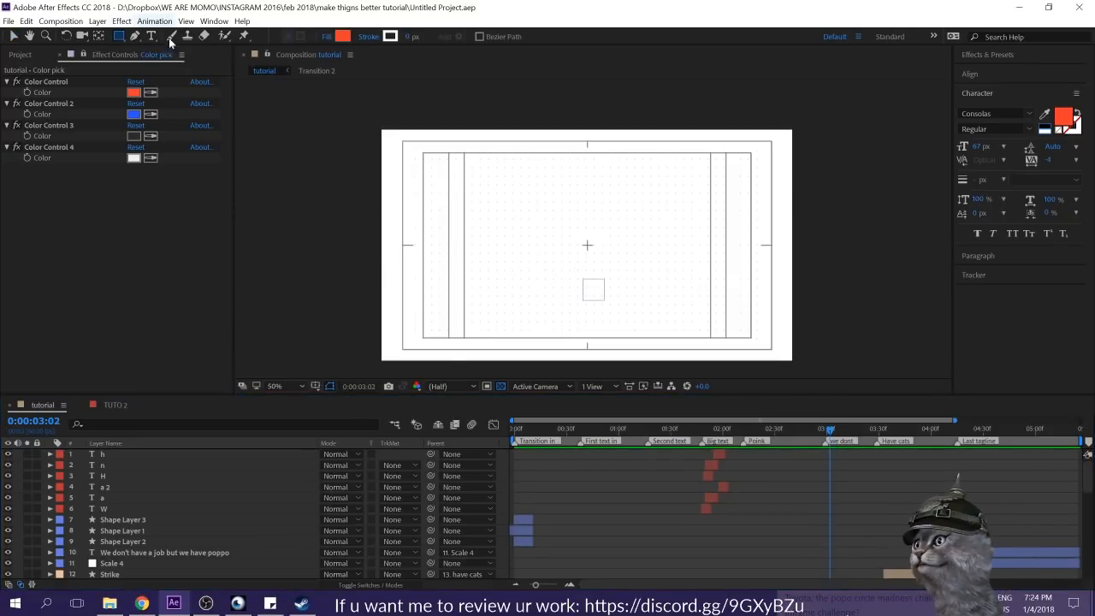
{"action": "left_click", "coordinate": [342, 36]}
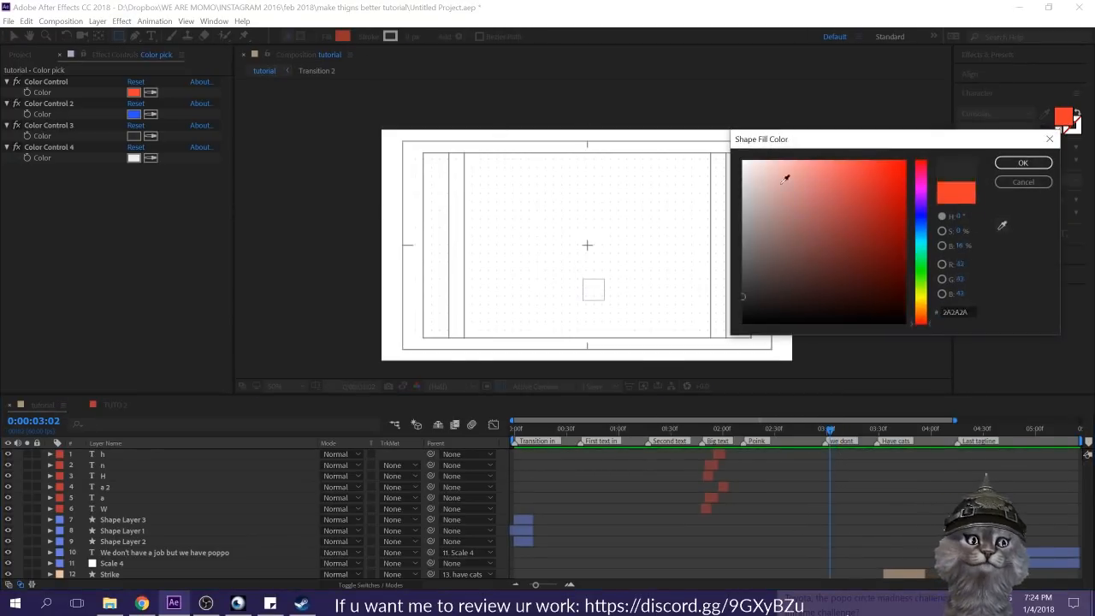
{"action": "left_click", "coordinate": [133, 115]}
{"action": "left_click", "coordinate": [1017, 163]}
{"action": "mouse_move", "coordinate": [335, 223]}
{"action": "left_mouse_down"}
{"action": "mouse_move", "coordinate": [419, 277]}
{"action": "mouse_move", "coordinate": [432, 260]}
{"action": "left_mouse_up"}
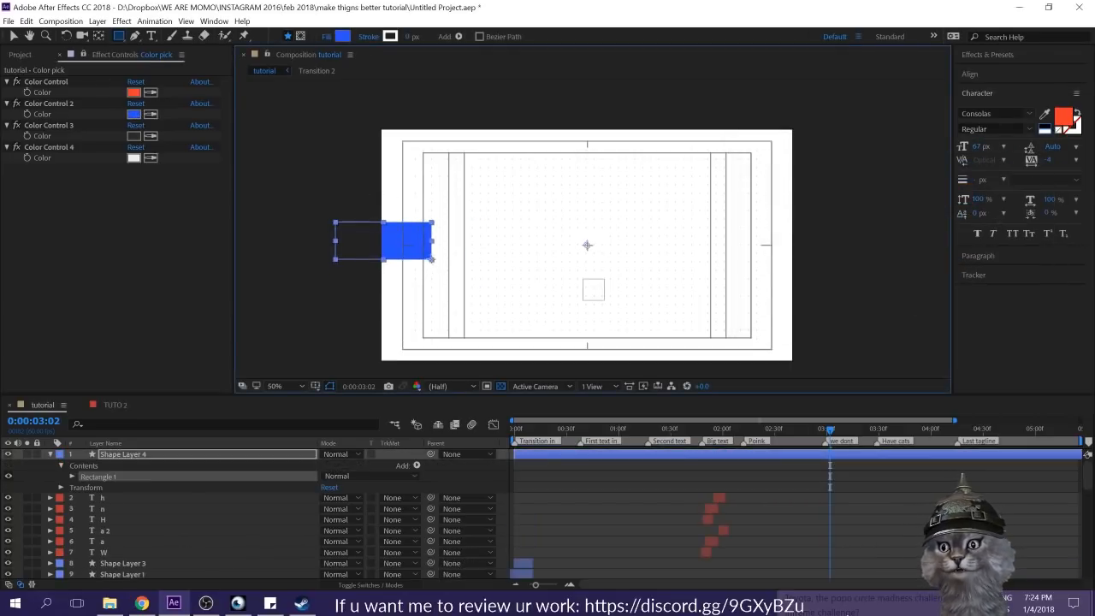
{"action": "key", "text": "v"}
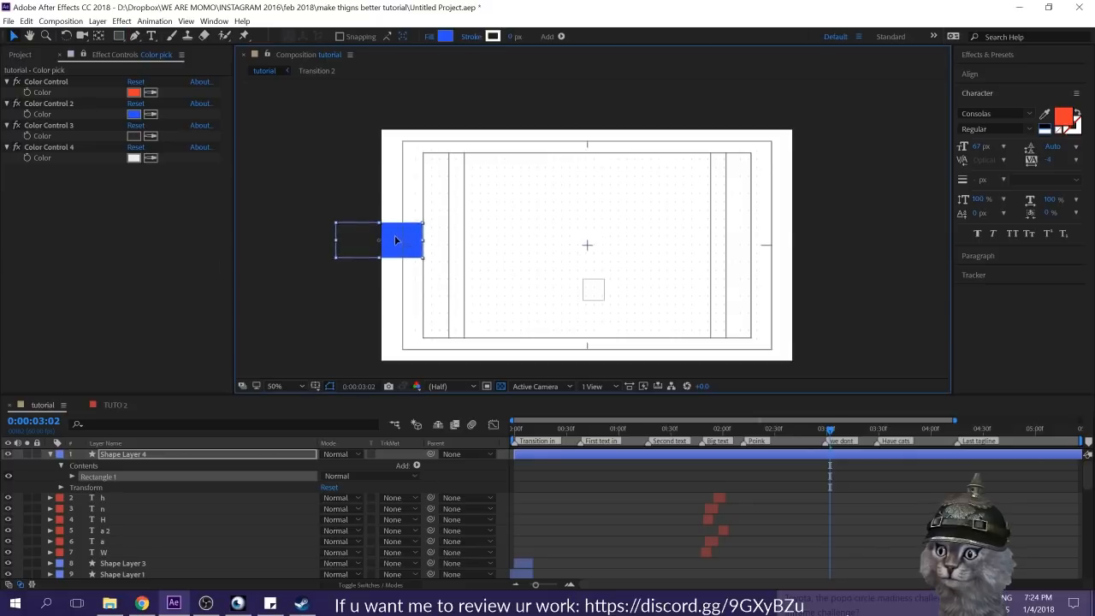
{"action": "left_click", "coordinate": [393, 240]}
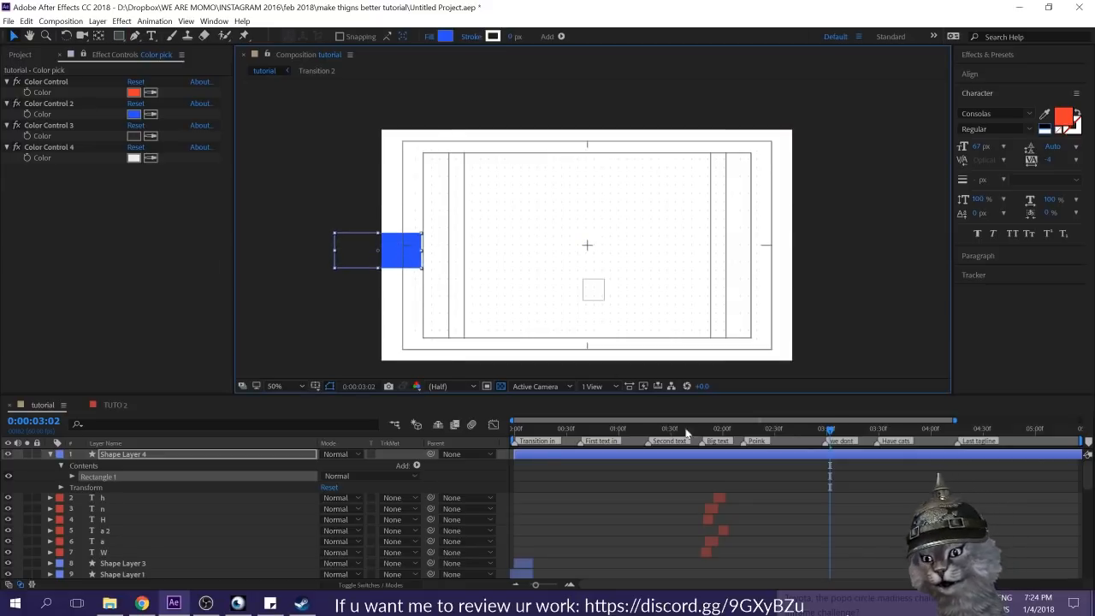
Step: Start the rectangle layer at 0:00:03:02 and set hold keyframes there for its Position and Scale
{"action": "key", "text": "s"}
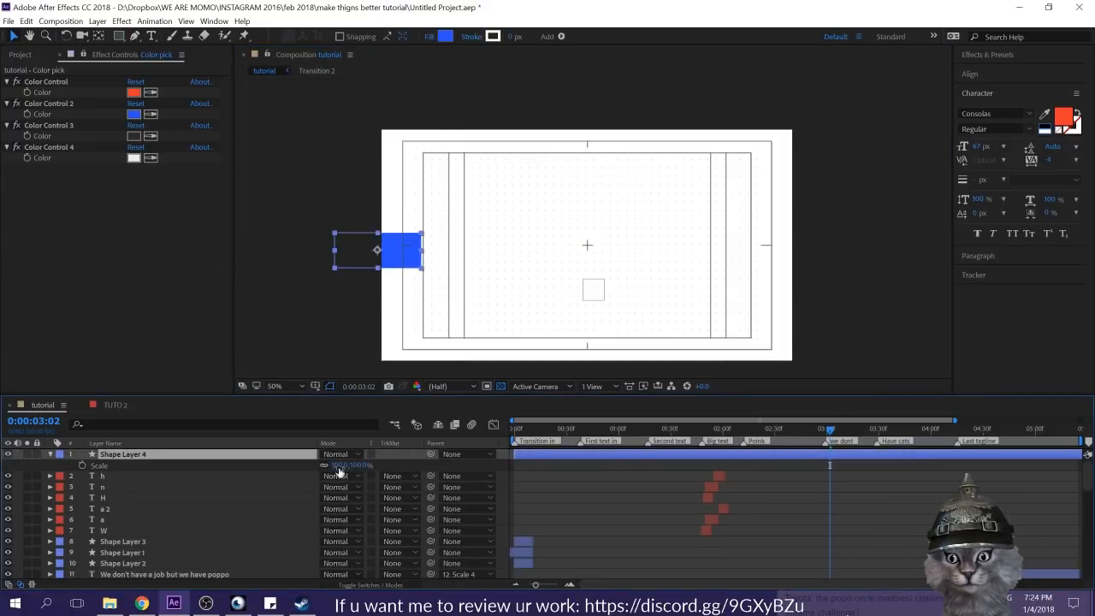
{"action": "left_click", "coordinate": [81, 465]}
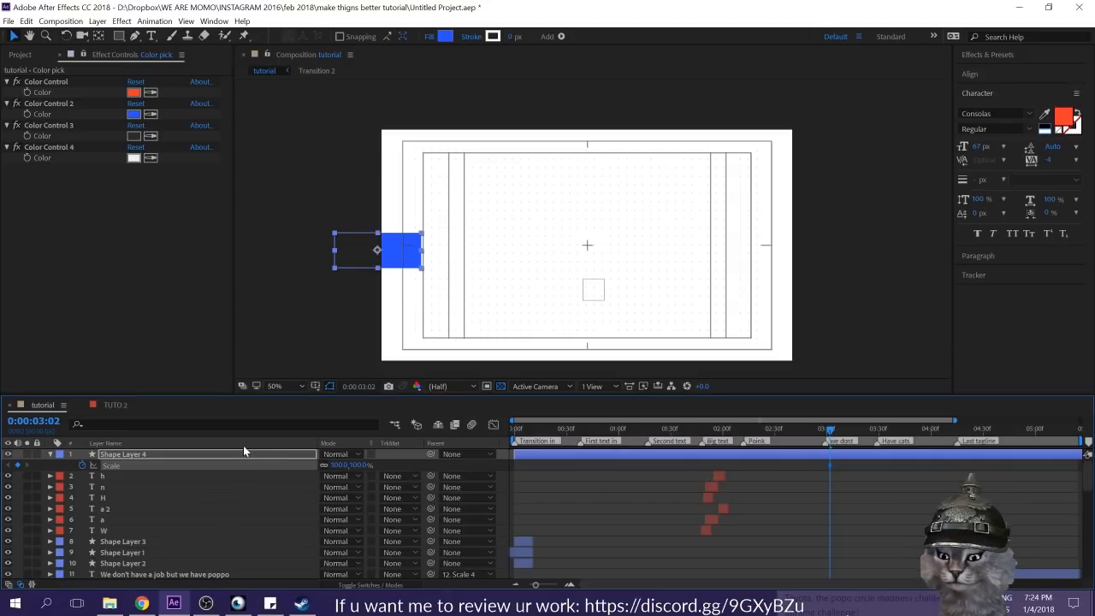
{"action": "key", "text": "alt+bracketleft"}
{"action": "key", "text": "shift+p"}
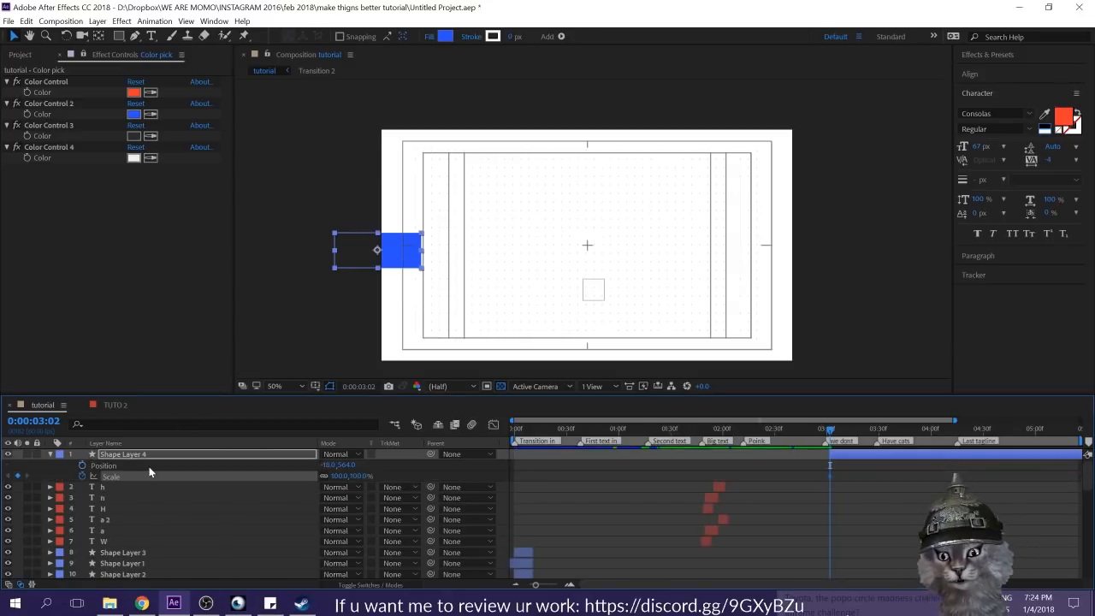
{"action": "left_click", "coordinate": [81, 465]}
{"action": "left_click_drag", "start_coordinate": [857, 465], "coordinate": [814, 484]}
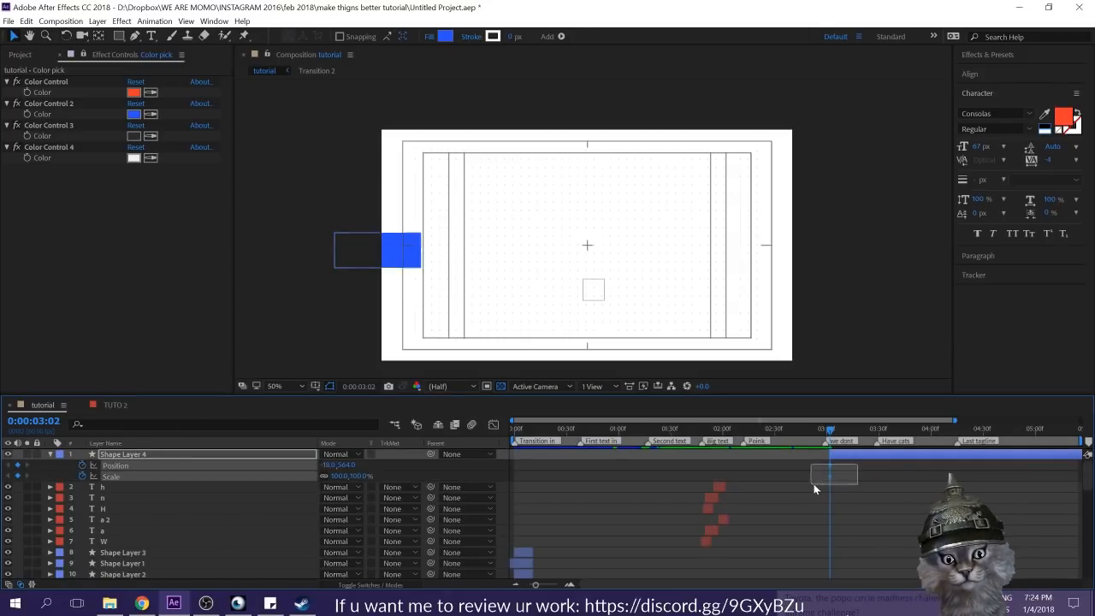
{"action": "right_click", "coordinate": [828, 466]}
{"action": "left_click", "coordinate": [881, 404]}
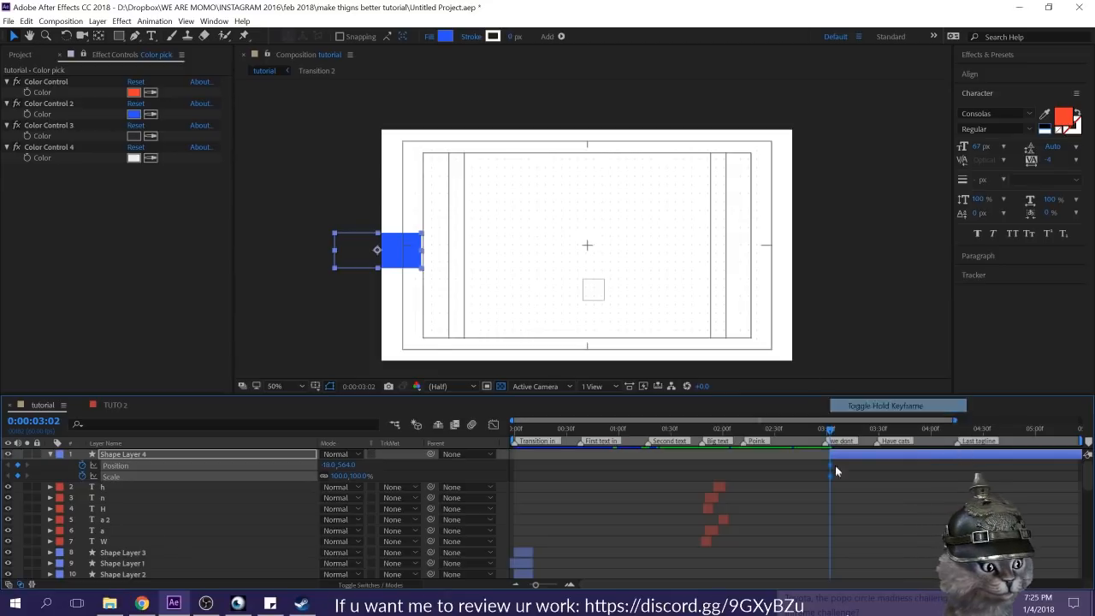
Step: At 0:00:03:06, enlarge the rectangle to 384.2, 375.6% scale and move it to position 200, 564
{"action": "key", "text": "Page_Down"}
{"action": "key", "text": "Page_Down"}
{"action": "key", "text": "Page_Down"}
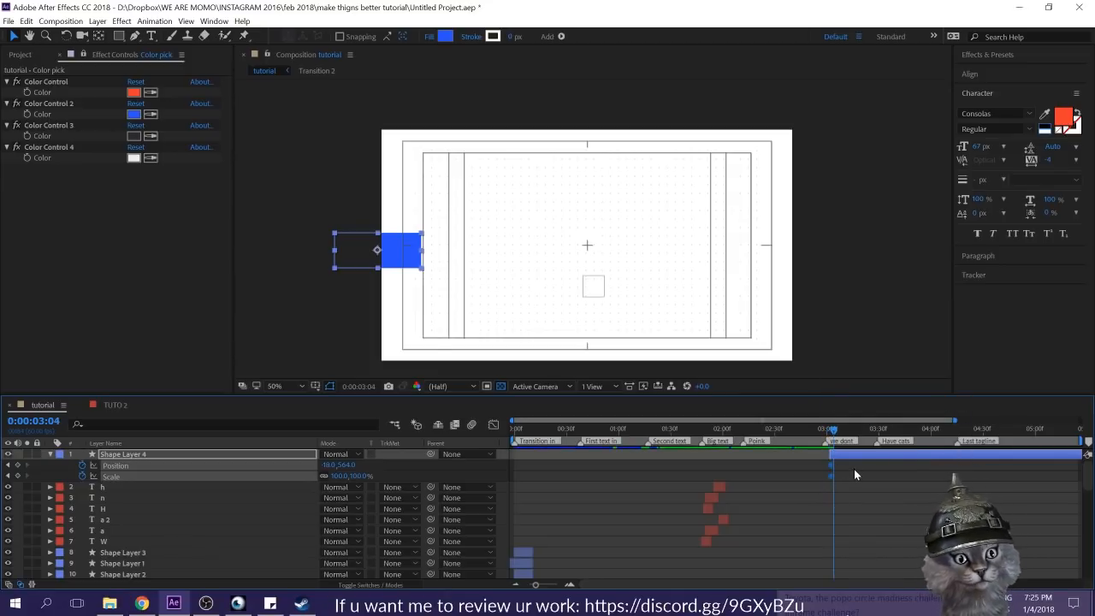
{"action": "key", "text": "Page_Down"}
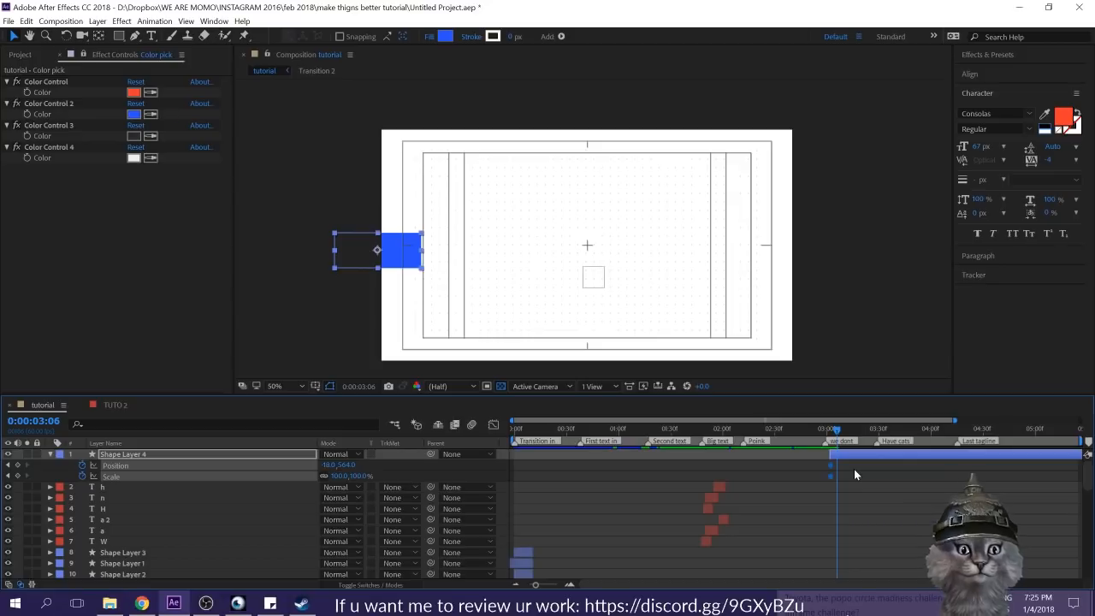
{"action": "left_click", "coordinate": [854, 469]}
{"action": "left_click", "coordinate": [860, 456]}
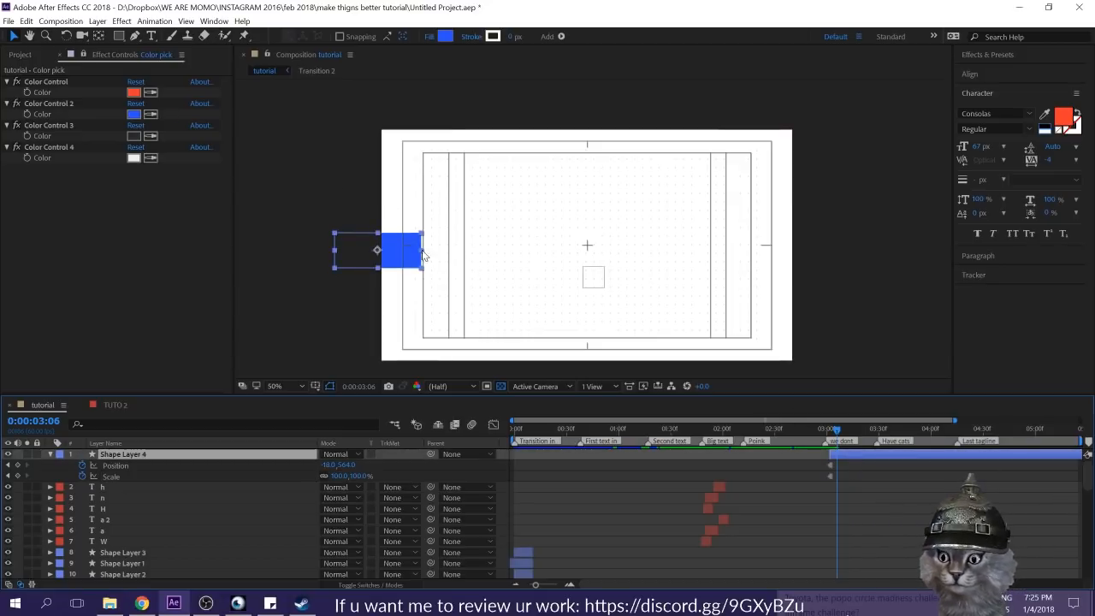
{"action": "left_click_drag", "start_coordinate": [419, 253], "coordinate": [546, 248]}
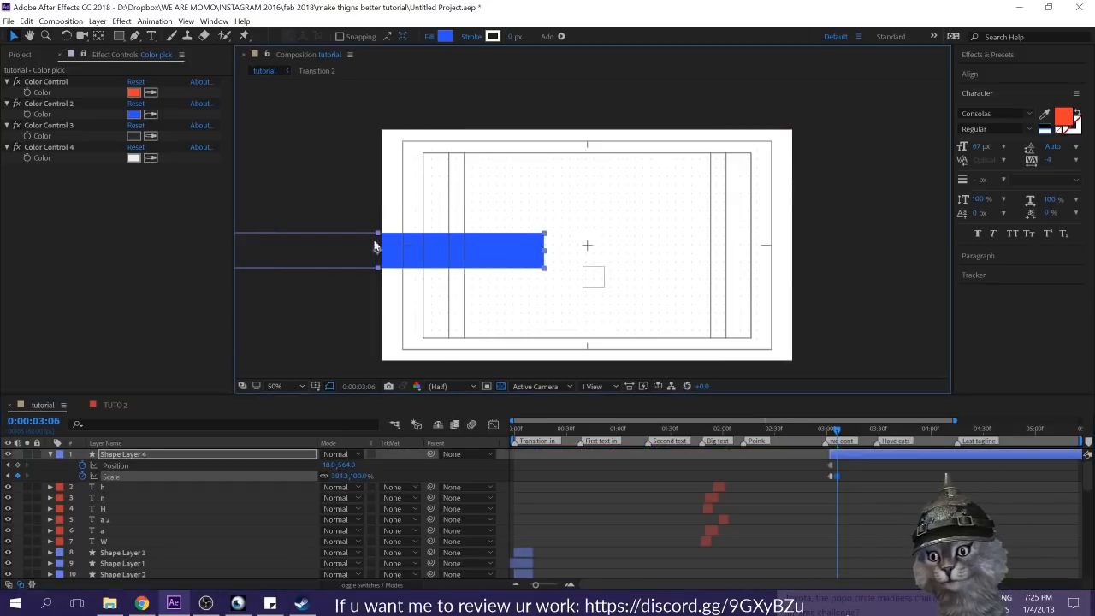
{"action": "left_click_drag", "start_coordinate": [378, 233], "coordinate": [382, 185]}
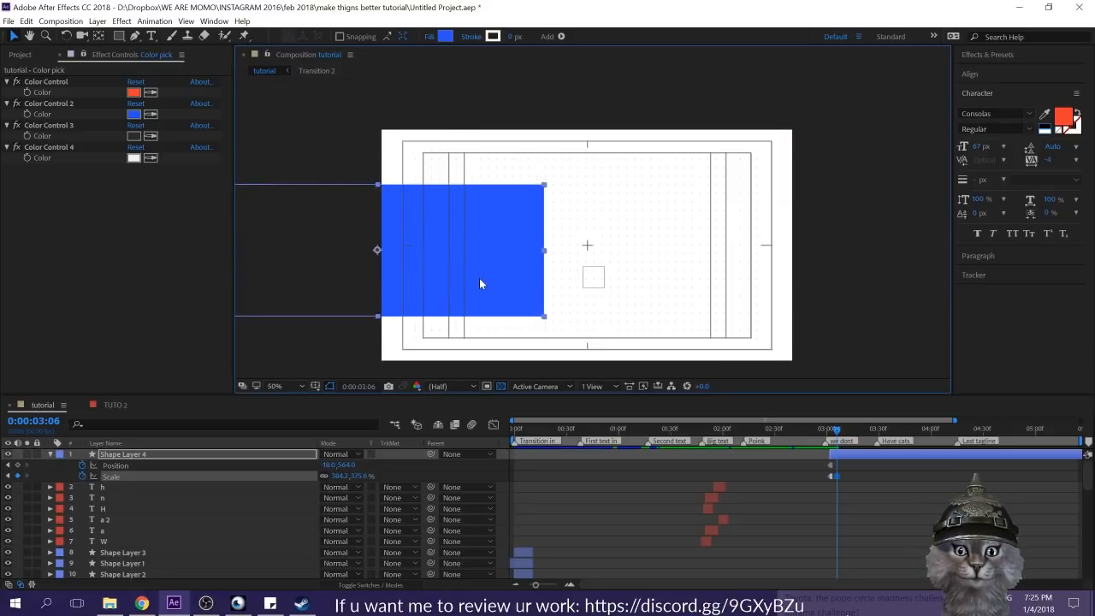
{"action": "left_click_drag", "start_coordinate": [502, 247], "coordinate": [542, 253]}
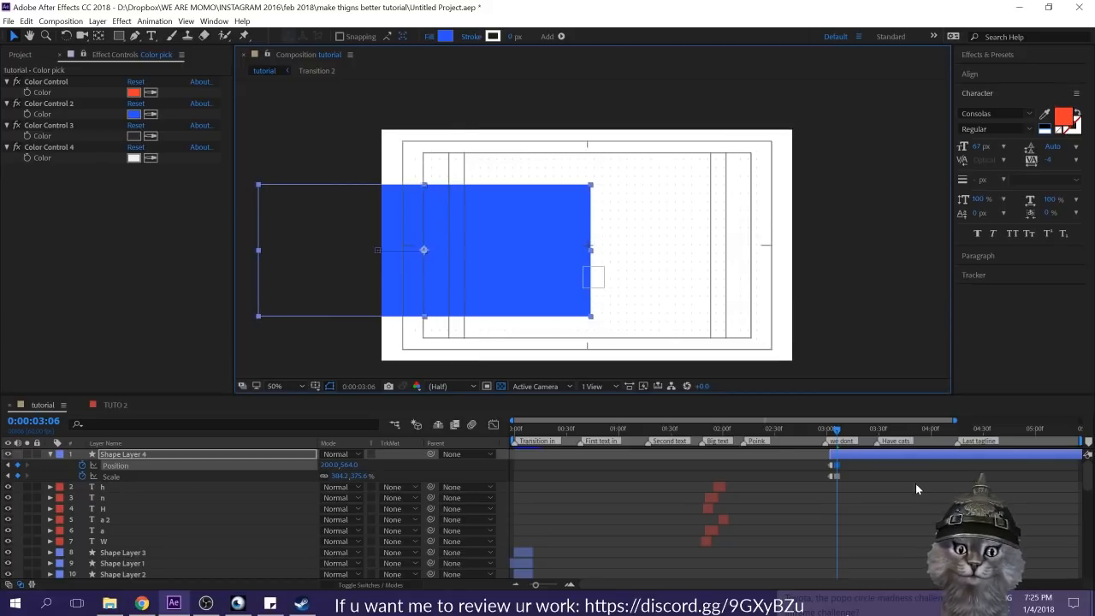
Step: Trim the end of the blue rectangle layer to about 0:00:03:10
{"action": "left_click", "coordinate": [915, 488]}
{"action": "key", "text": "space"}
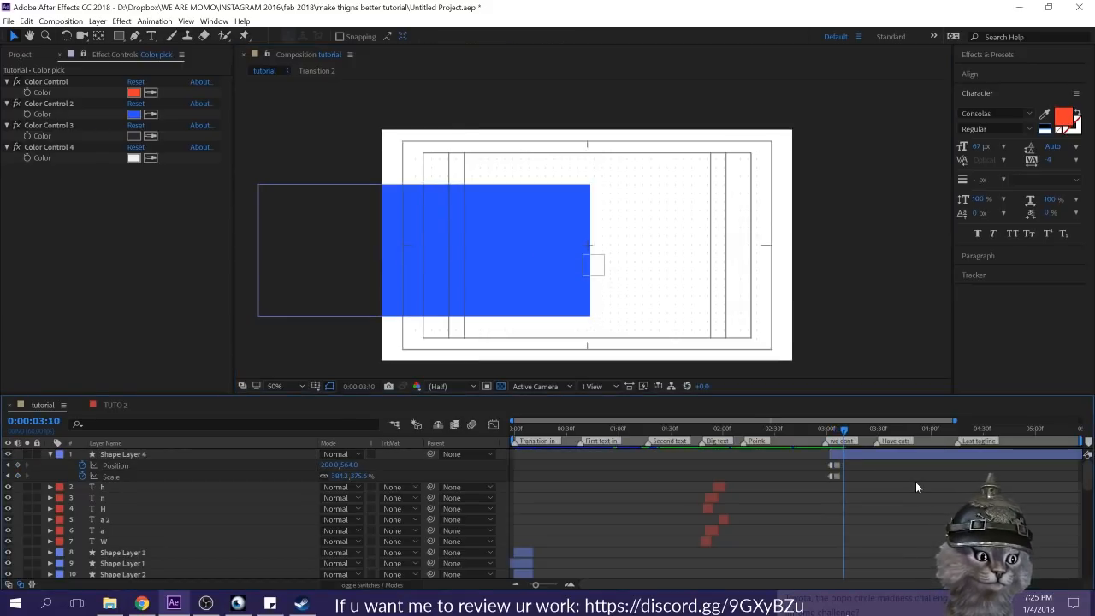
{"action": "left_click", "coordinate": [862, 454]}
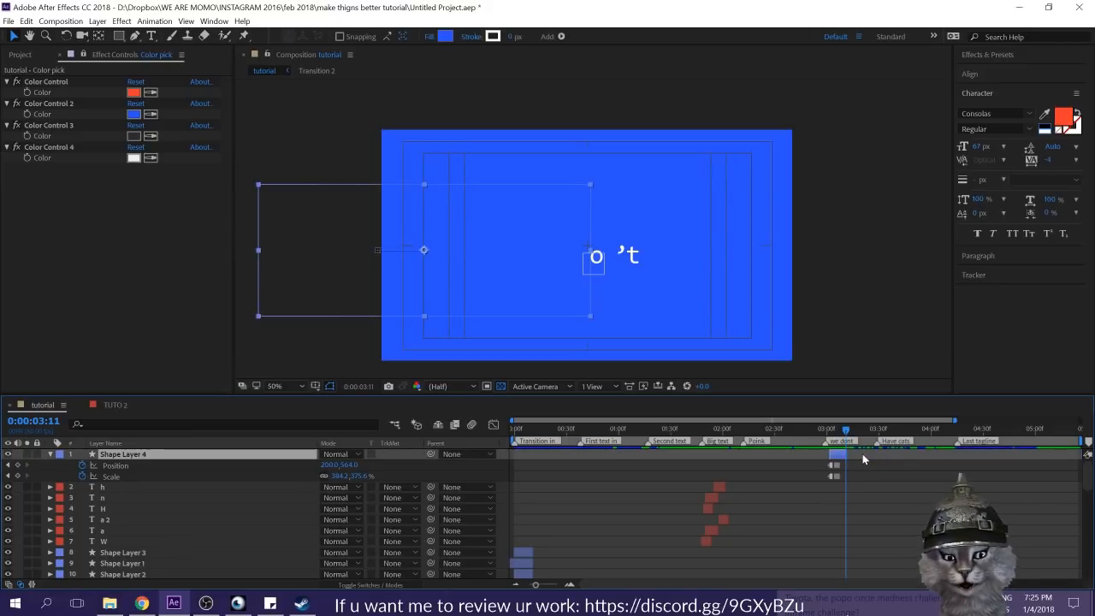
{"action": "key", "text": "space"}
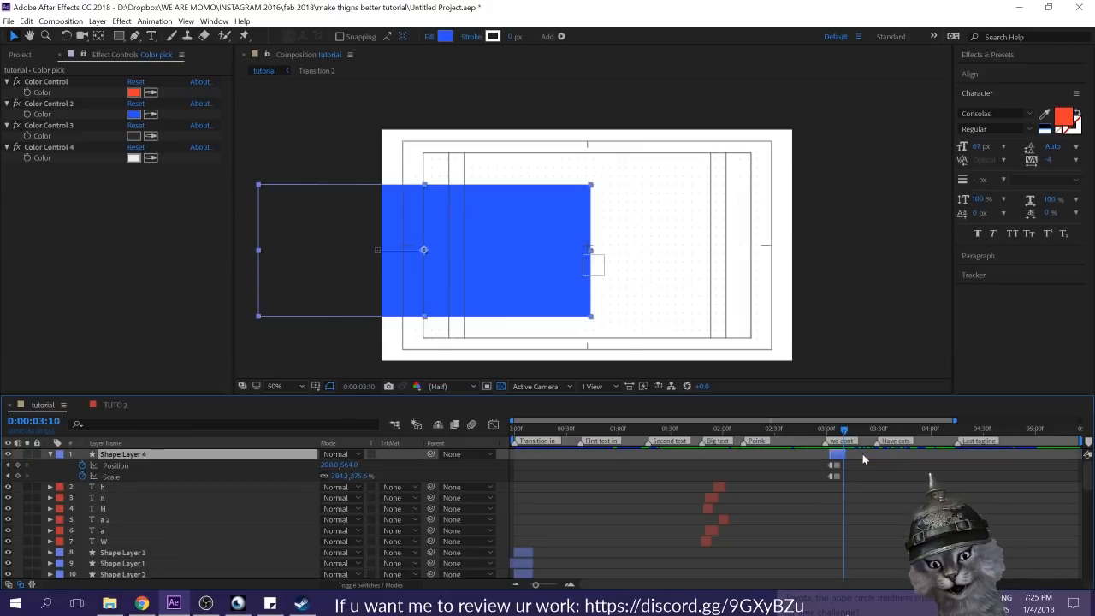
Step: Play back the blue rectangle's stepped growth into the "we dont" section
{"action": "left_click", "coordinate": [842, 462]}
{"action": "left_click_drag", "start_coordinate": [841, 428], "coordinate": [800, 427]}
{"action": "key", "text": "space"}
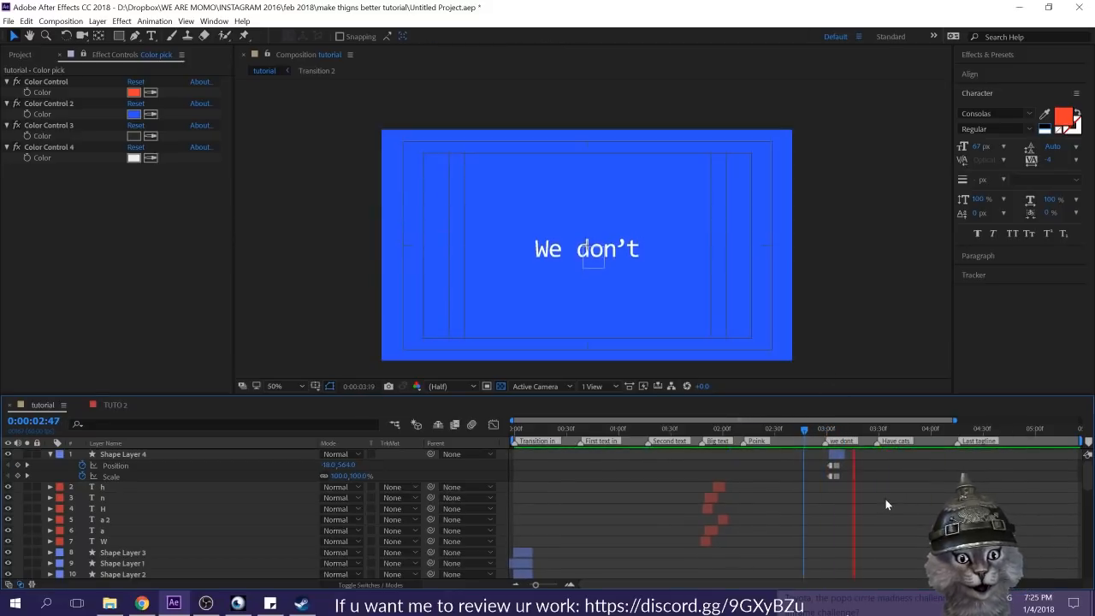
{"action": "left_click", "coordinate": [824, 429]}
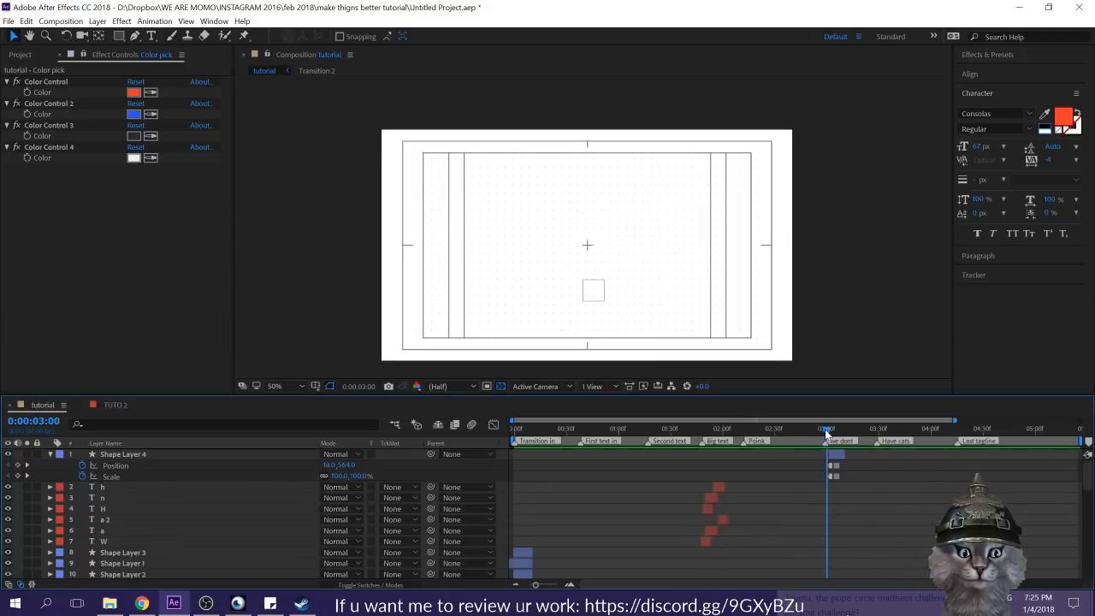
Step: Try shifting the blue rectangle layer about two frames earlier, previewing its timing into the "we dont" section
{"action": "left_click", "coordinate": [834, 458]}
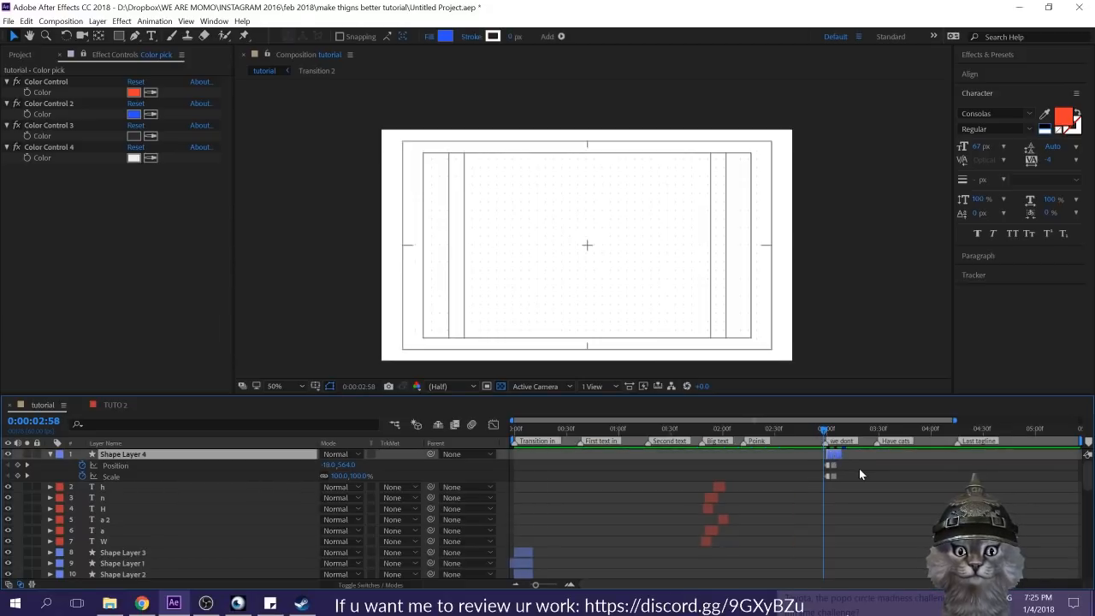
{"action": "left_click", "coordinate": [859, 469]}
{"action": "key", "text": "space"}
{"action": "left_click", "coordinate": [829, 426]}
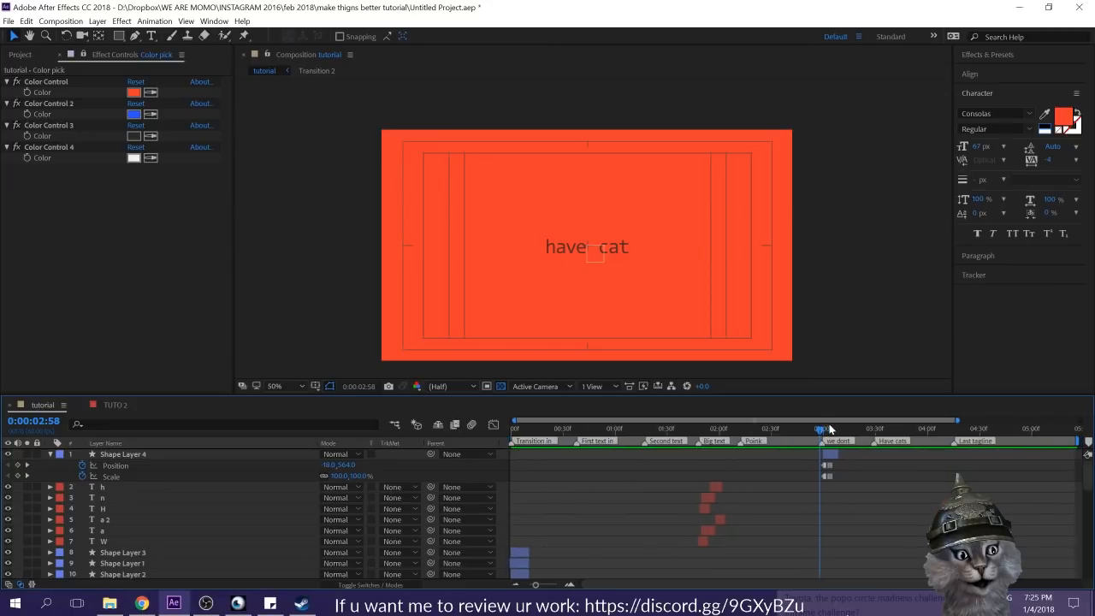
{"action": "key", "text": "space"}
{"action": "left_click_drag", "start_coordinate": [828, 454], "coordinate": [831, 455]}
{"action": "left_click", "coordinate": [862, 481]}
{"action": "key", "text": "space"}
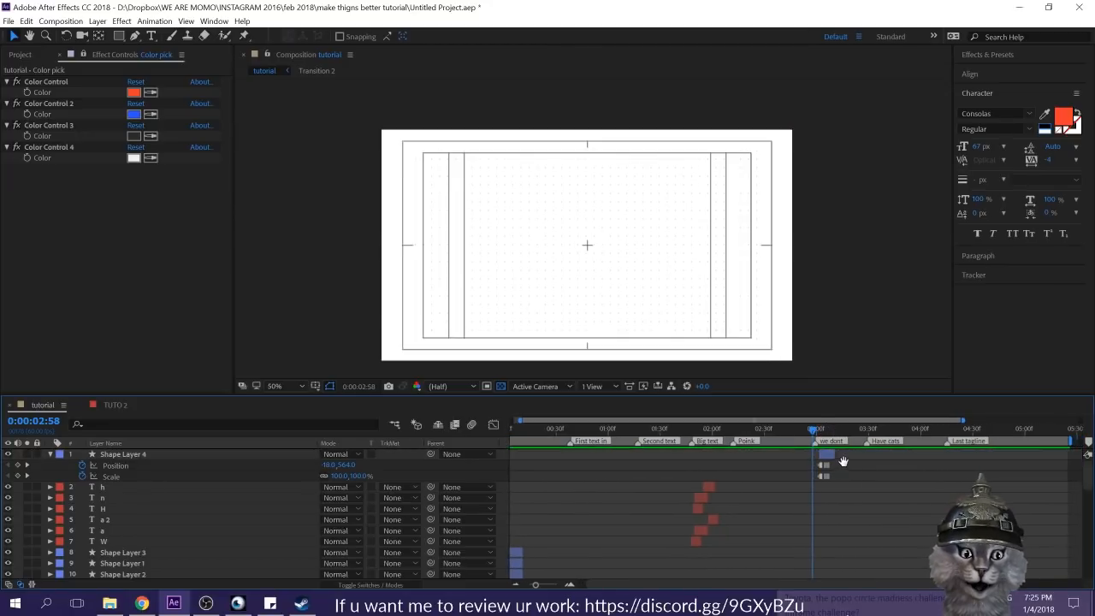
Step: Extend the start of the blue rectangle layer to about 0:00:02:58, keeping its keyframes in place, and preview the transition
{"action": "left_click", "coordinate": [816, 431]}
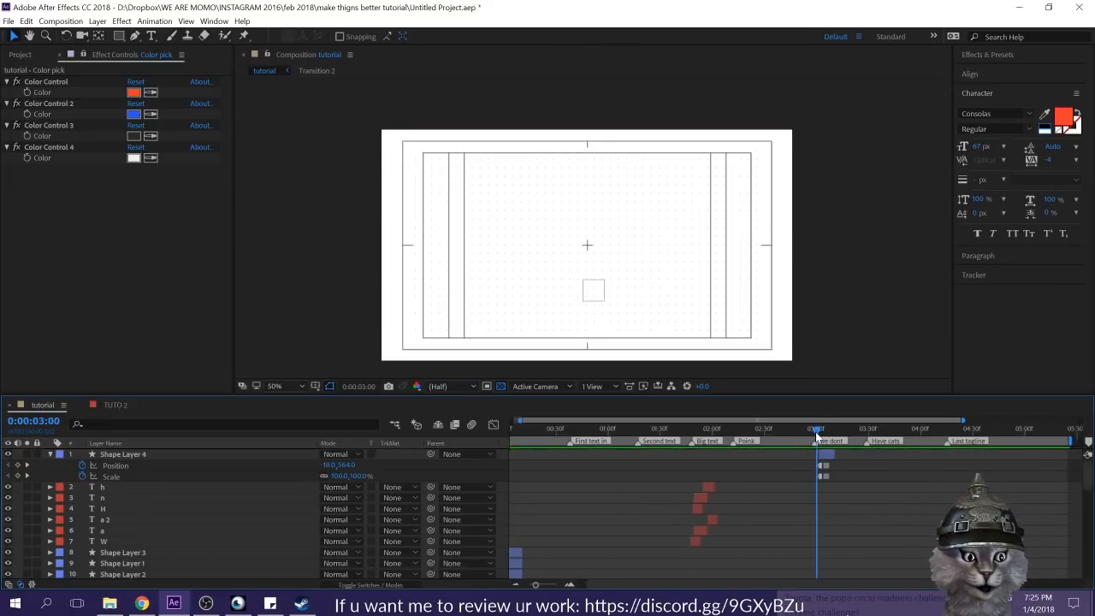
{"action": "left_click", "coordinate": [814, 454]}
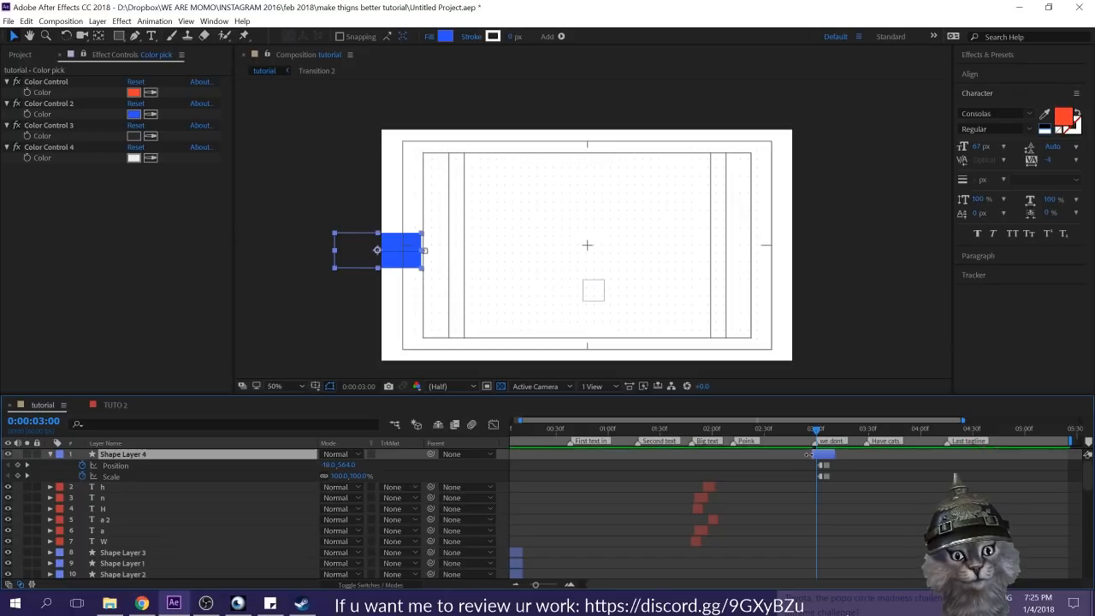
{"action": "left_click", "coordinate": [806, 426]}
{"action": "left_click", "coordinate": [892, 514]}
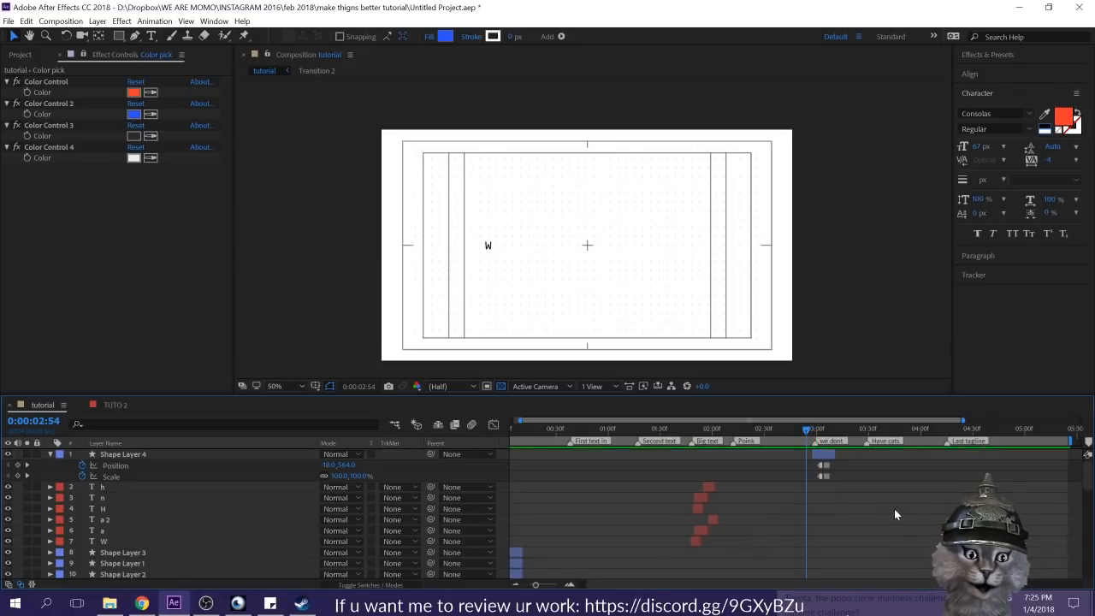
{"action": "key", "text": "space"}
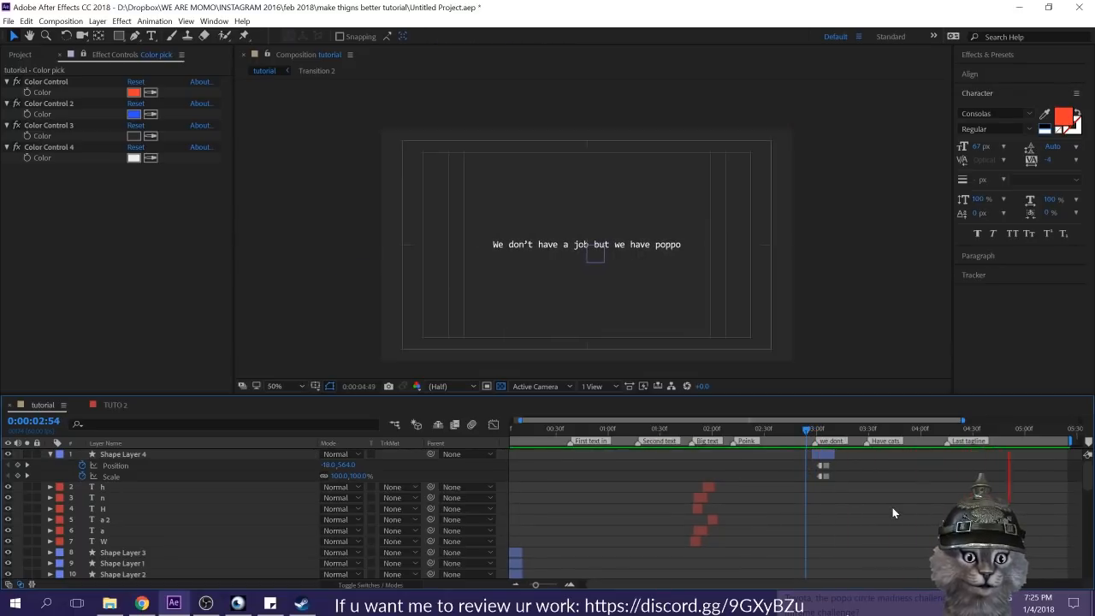
Step: Save the project and play the "tutorial" composition from its beginning
{"action": "key", "text": "ctrl+s"}
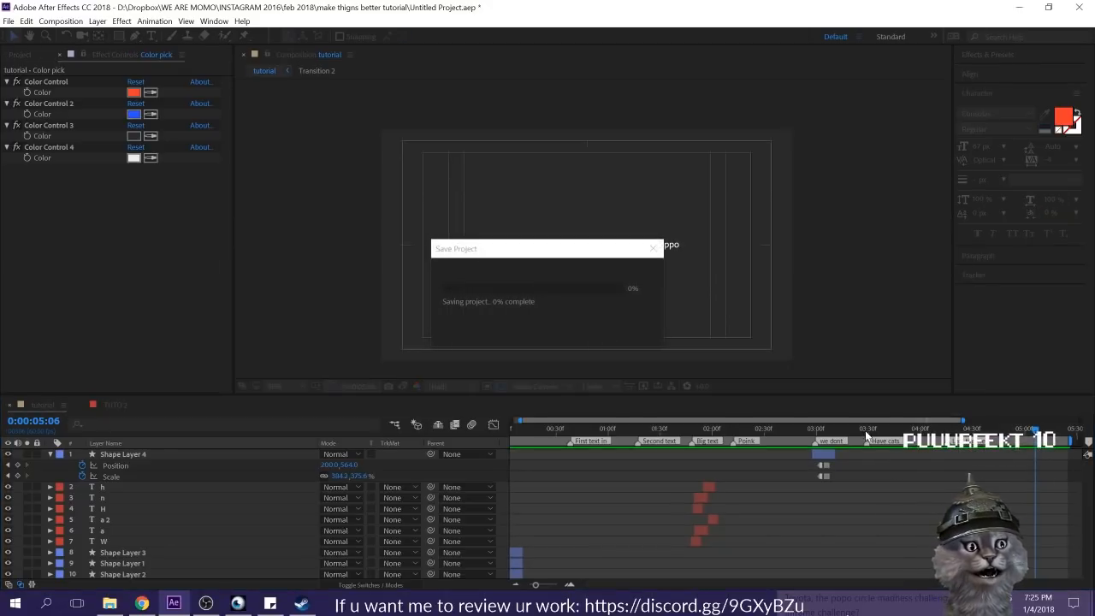
{"action": "left_click_drag", "start_coordinate": [863, 431], "coordinate": [479, 434]}
{"action": "key", "text": "space"}
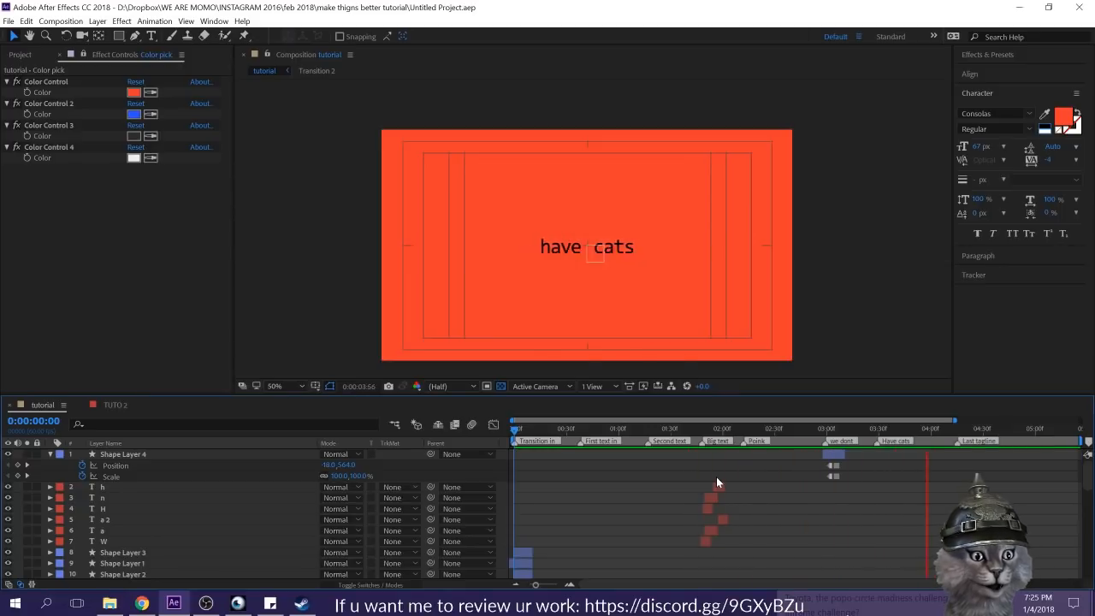
{"action": "key", "text": "space"}
{"action": "left_click_drag", "start_coordinate": [531, 431], "coordinate": [457, 435]}
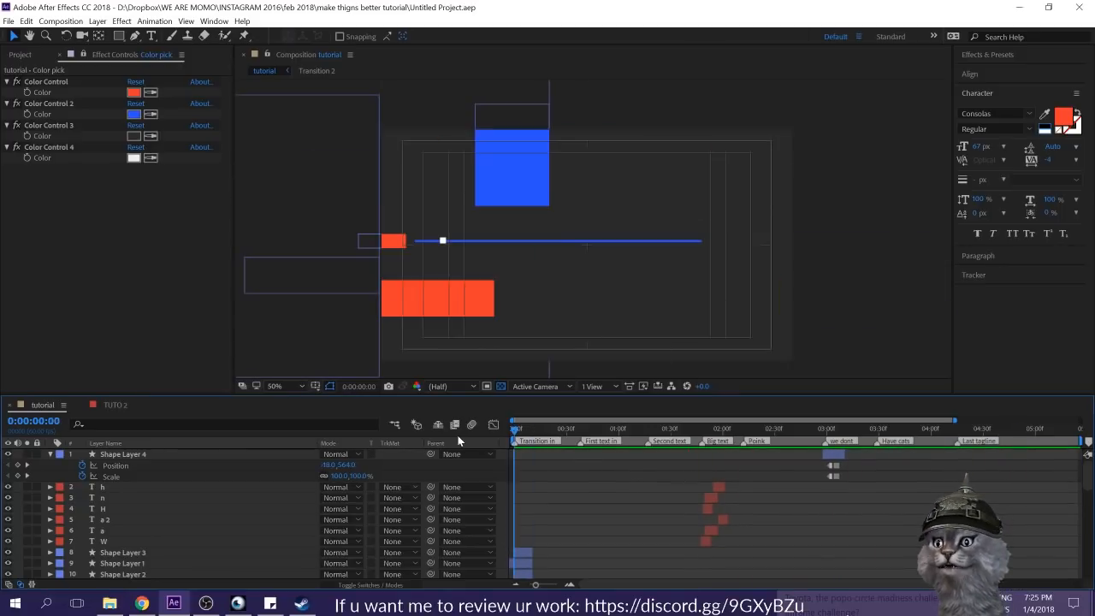
Step: Collapse the blue rectangle layer's properties and examine the shape movement in the existing Transition composition up to frame 10
{"action": "left_click", "coordinate": [49, 454]}
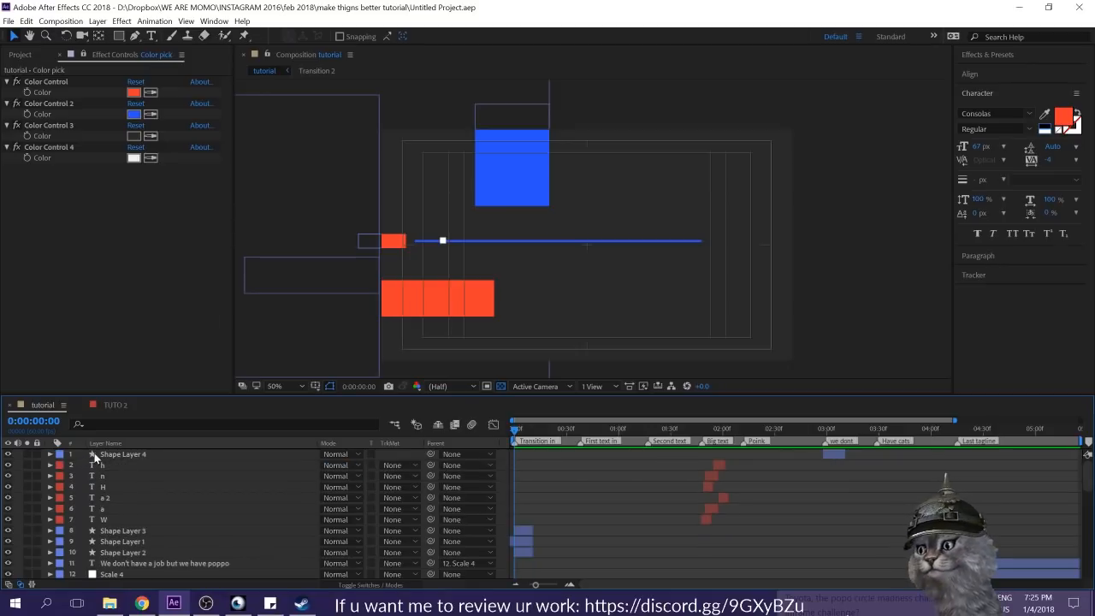
{"action": "left_click", "coordinate": [96, 455]}
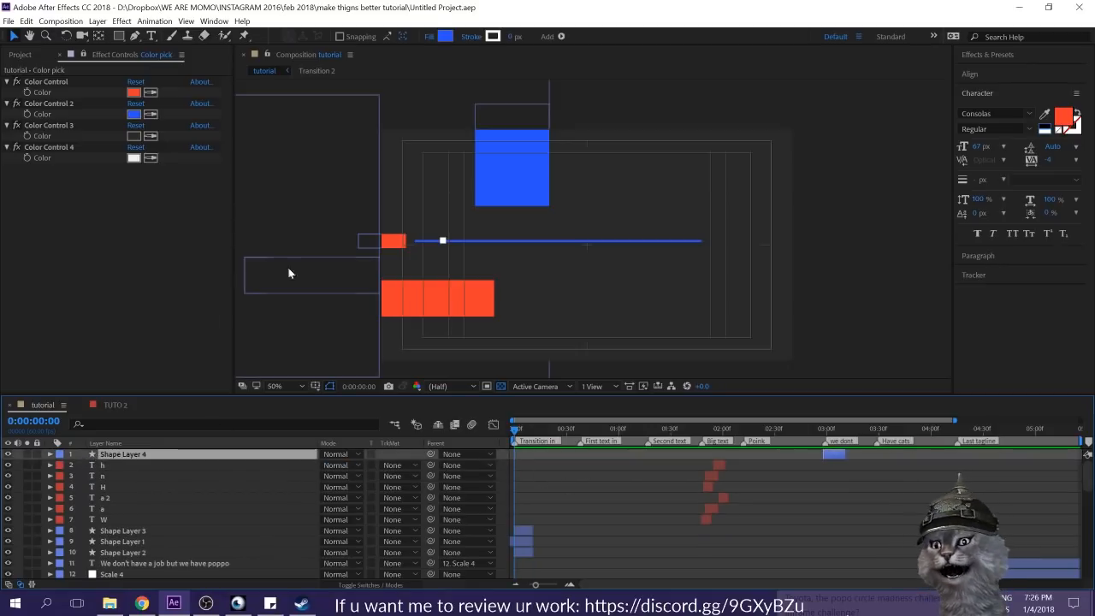
{"action": "left_click", "coordinate": [22, 55]}
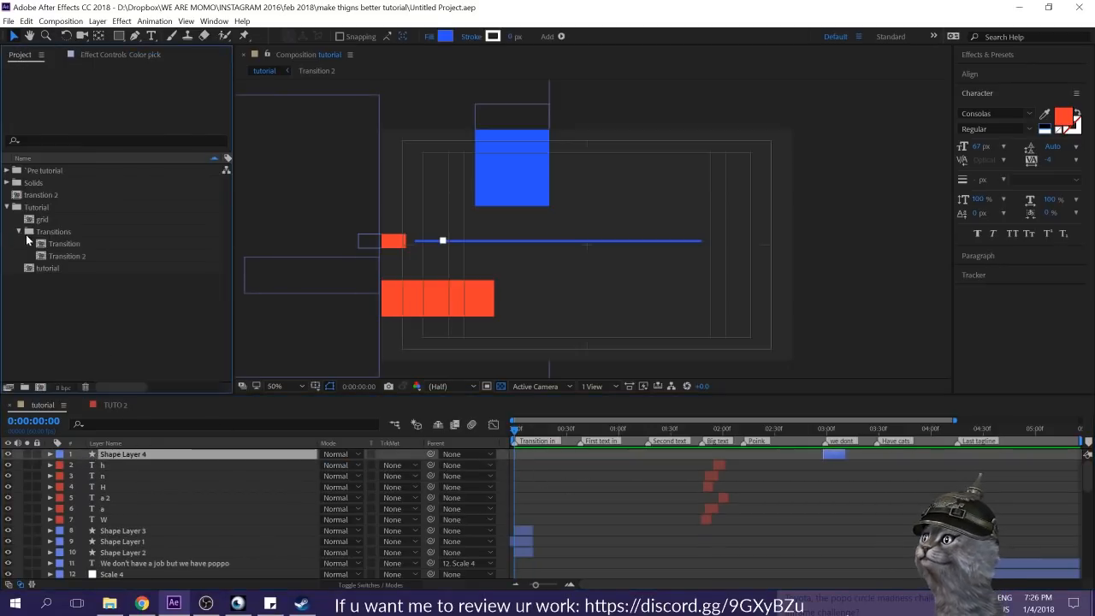
{"action": "double_click", "coordinate": [55, 243]}
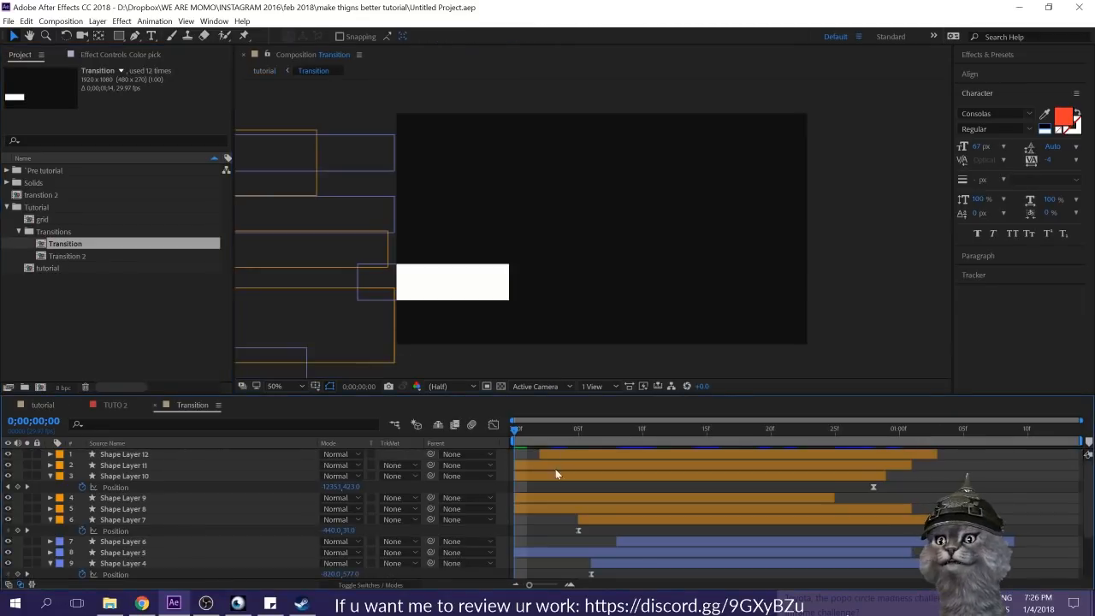
{"action": "left_click_drag", "start_coordinate": [530, 440], "coordinate": [640, 430]}
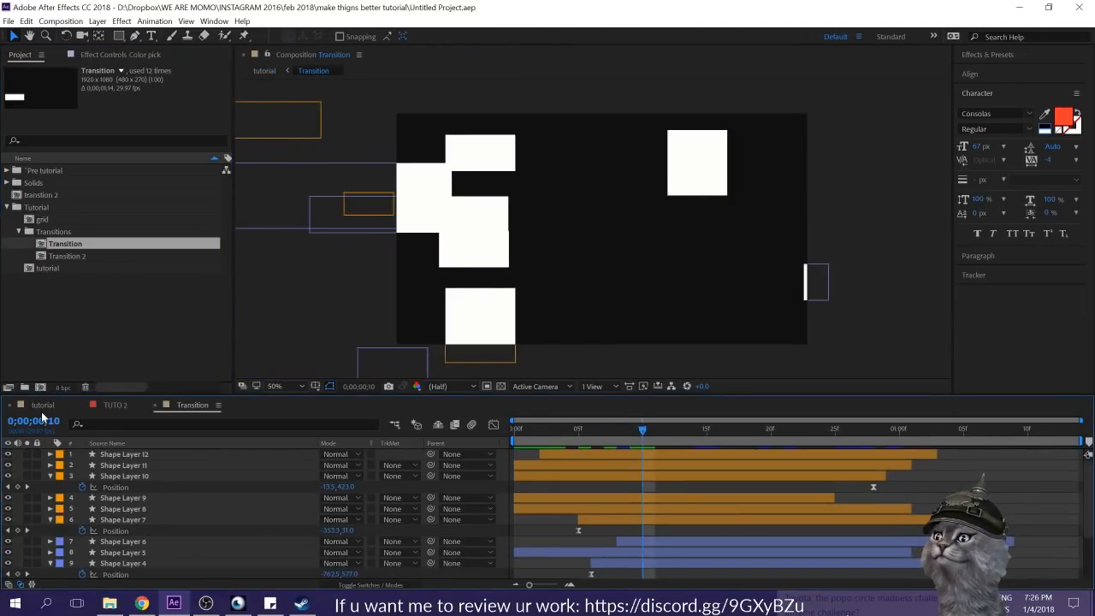
{"action": "left_click", "coordinate": [42, 405]}
Step: Start a new composition in the project's Transitions folder
{"action": "left_click", "coordinate": [158, 350]}
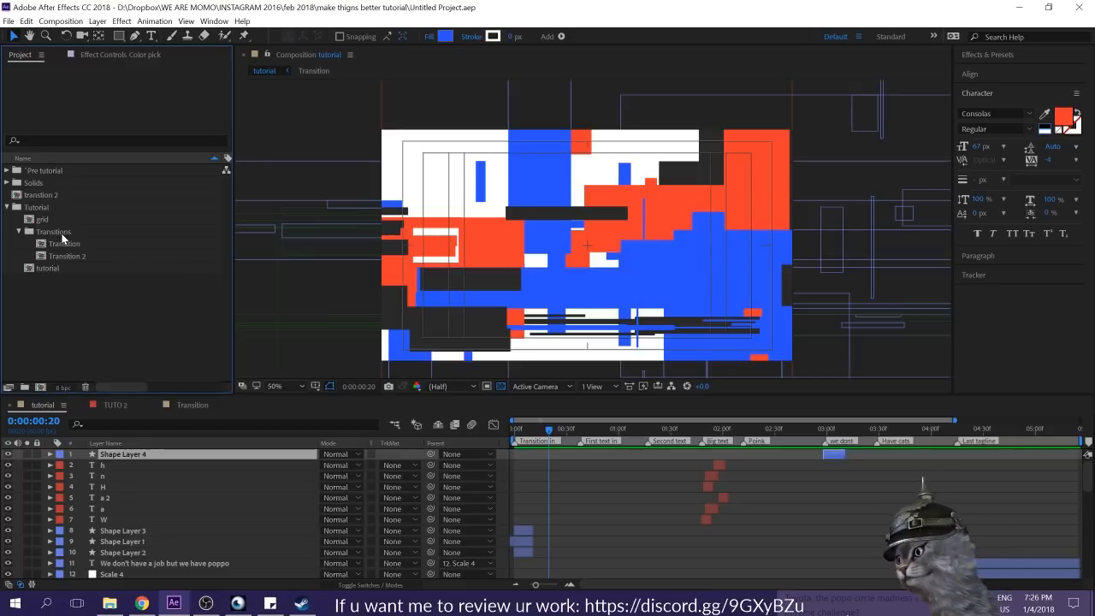
{"action": "left_click", "coordinate": [61, 240]}
{"action": "key", "text": "ctrl+n"}
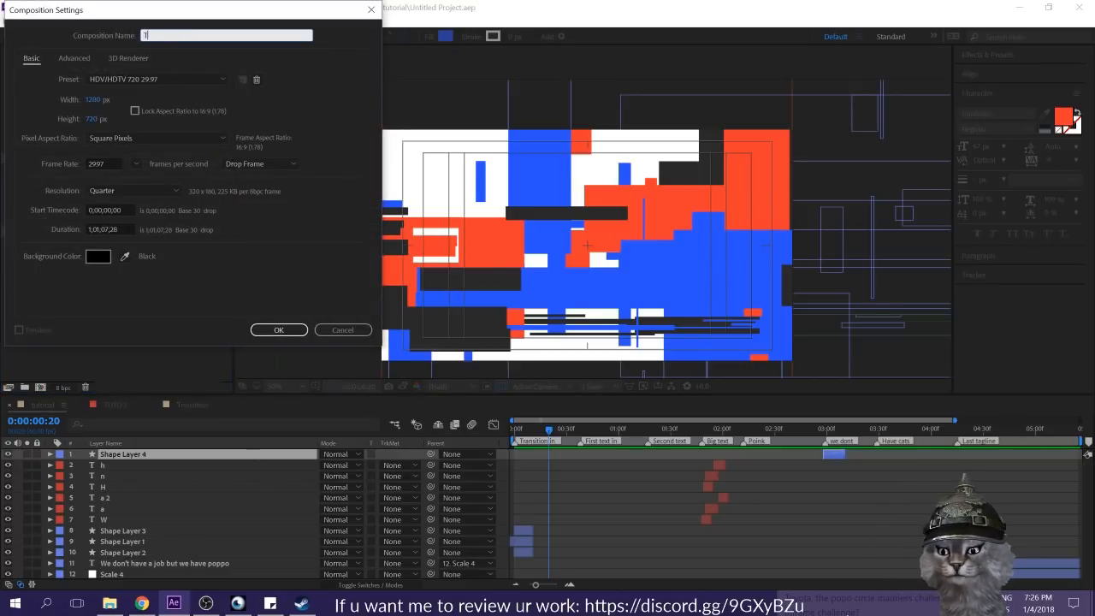
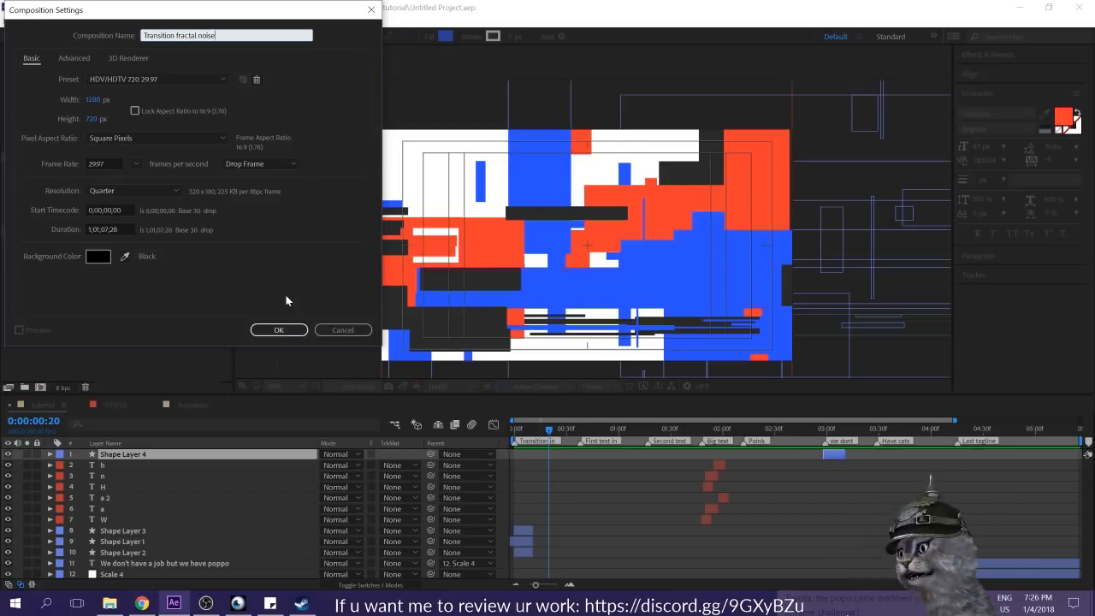
Step: Create the "Transition fractal noise" composition and add a full-frame white solid layer to it
{"action": "left_click", "coordinate": [91, 230]}
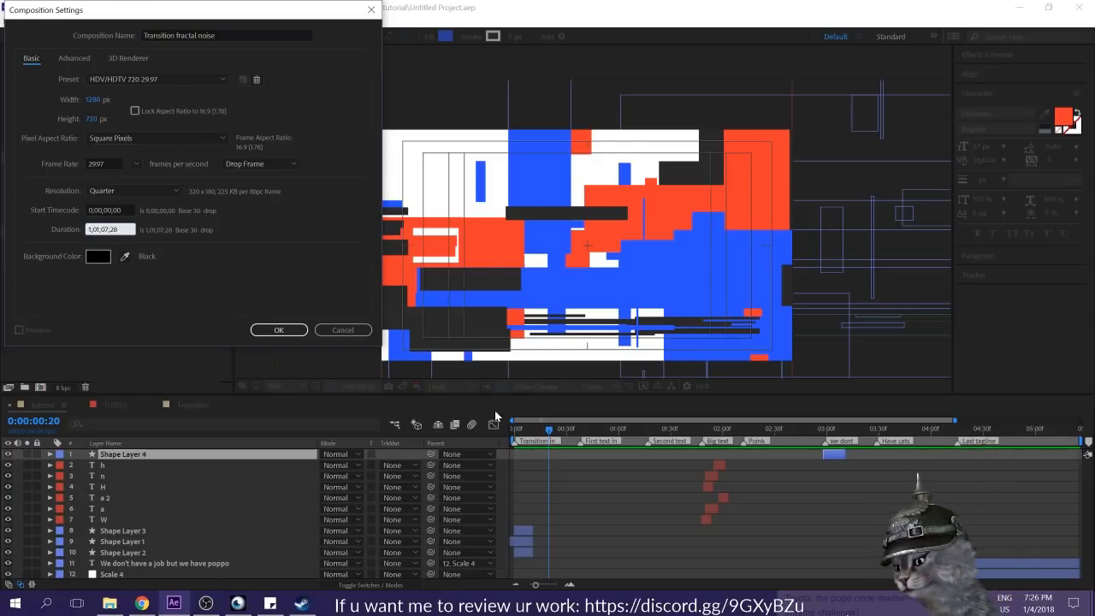
{"action": "left_click", "coordinate": [278, 330]}
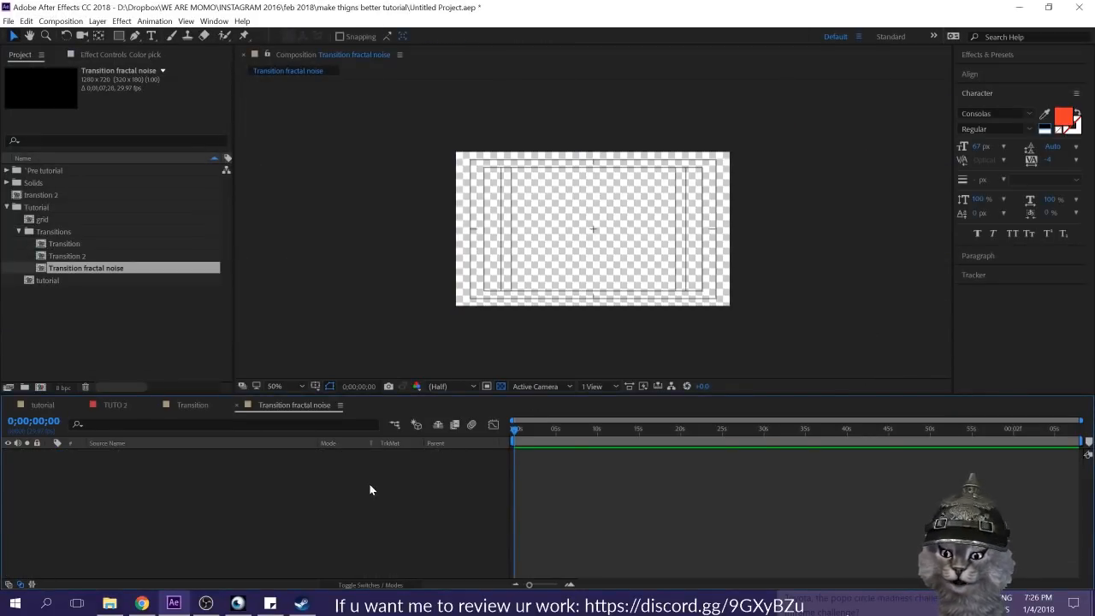
{"action": "key", "text": "ctrl+y"}
{"action": "key", "text": "Return"}
{"action": "left_click", "coordinate": [416, 520]}
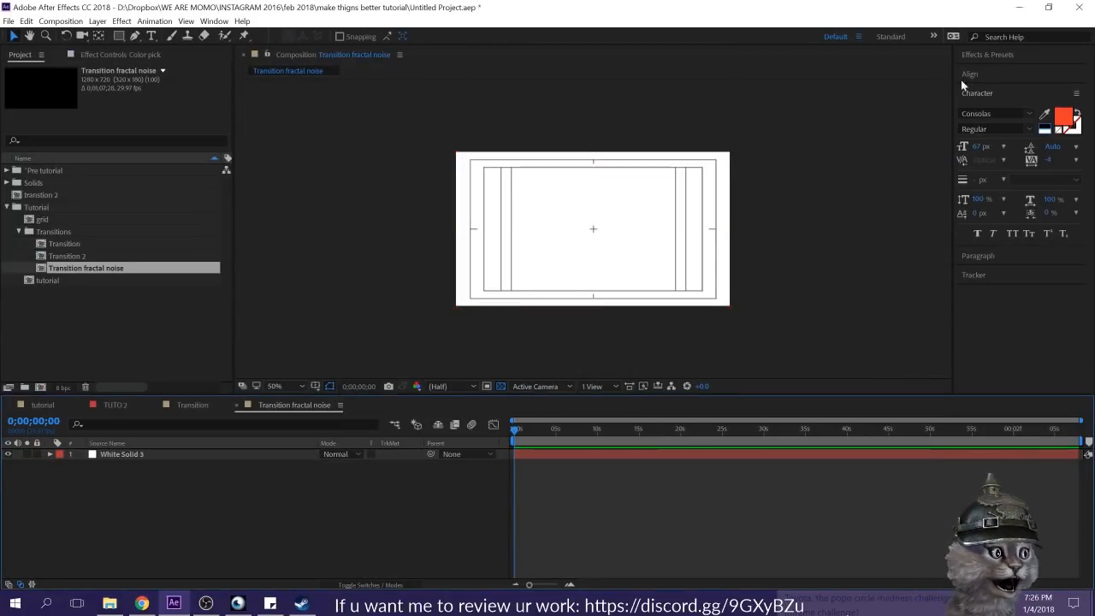
Step: Find the Fractal Noise effect and apply it to the white solid
{"action": "left_click", "coordinate": [983, 58]}
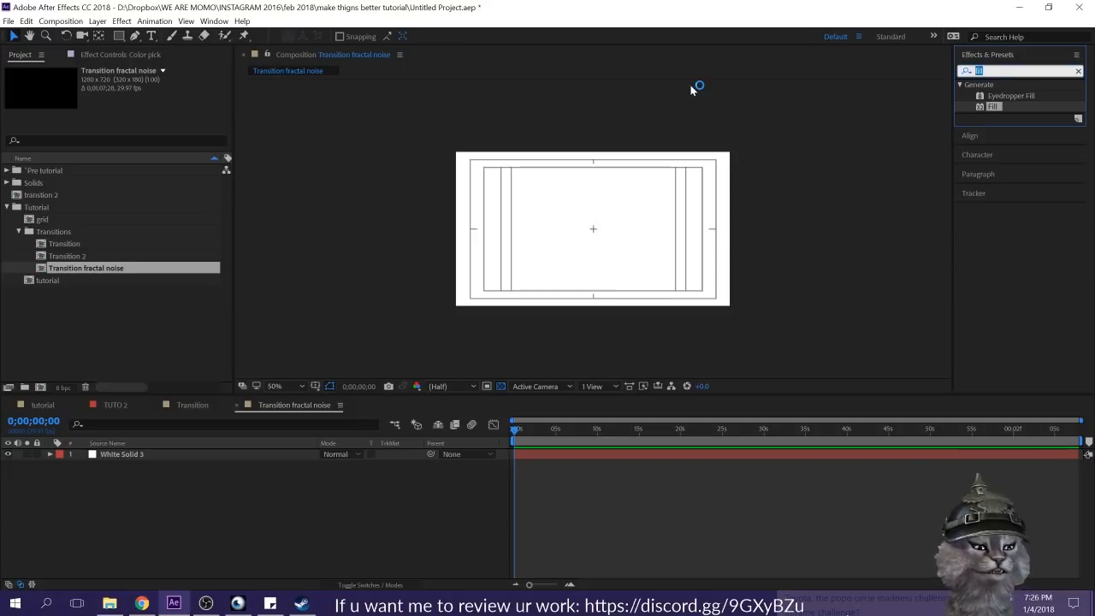
{"action": "type", "text": "frac"}
{"action": "left_click", "coordinate": [1012, 143]}
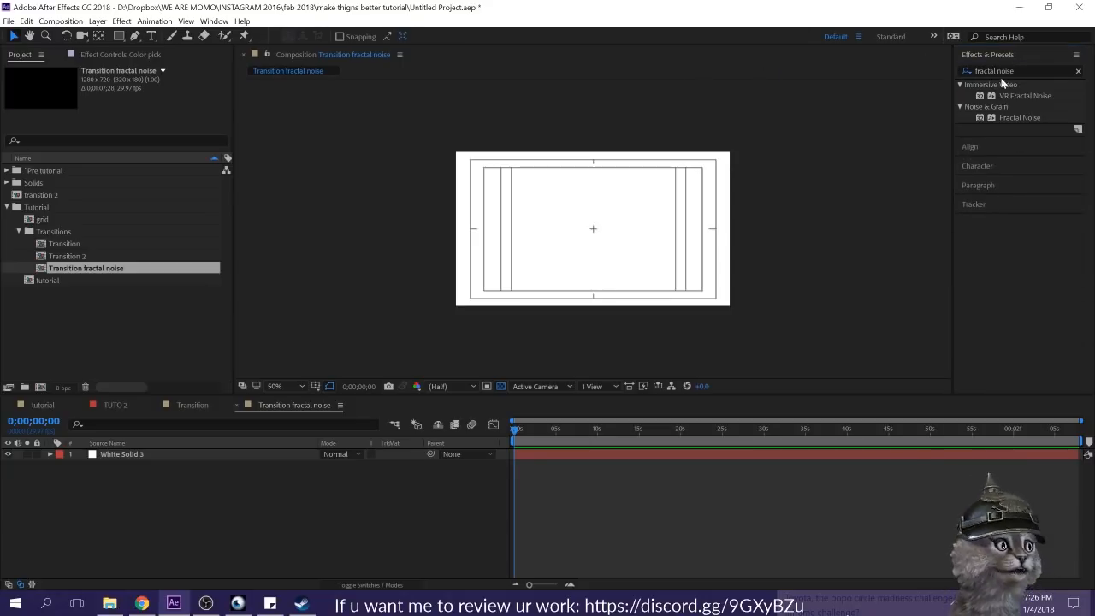
{"action": "left_click", "coordinate": [1027, 117]}
{"action": "left_click_drag", "start_coordinate": [1027, 117], "coordinate": [593, 230]}
{"action": "scroll", "coordinate": [651, 258], "scroll_direction": "up", "scroll_amount": 2}
{"action": "scroll", "coordinate": [652, 258], "scroll_direction": "down", "scroll_amount": 2}
{"action": "scroll", "coordinate": [628, 249], "scroll_direction": "up", "scroll_amount": 1}
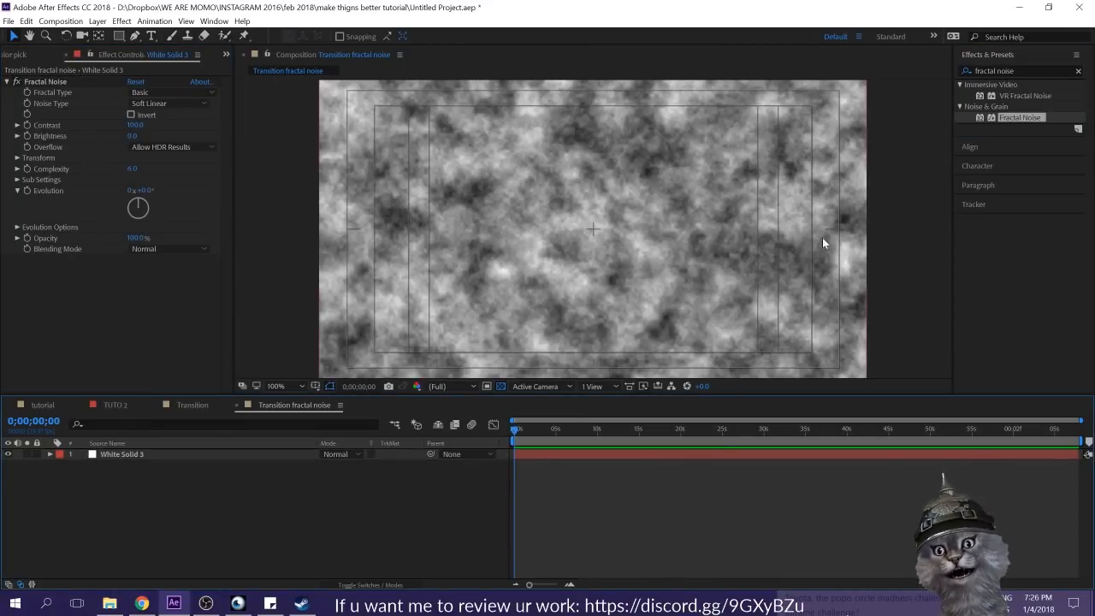
Step: Set the Fractal Noise noise type to Block and its complexity to 1
{"action": "left_click", "coordinate": [144, 93]}
{"action": "left_click", "coordinate": [141, 94]}
{"action": "left_click", "coordinate": [162, 104]}
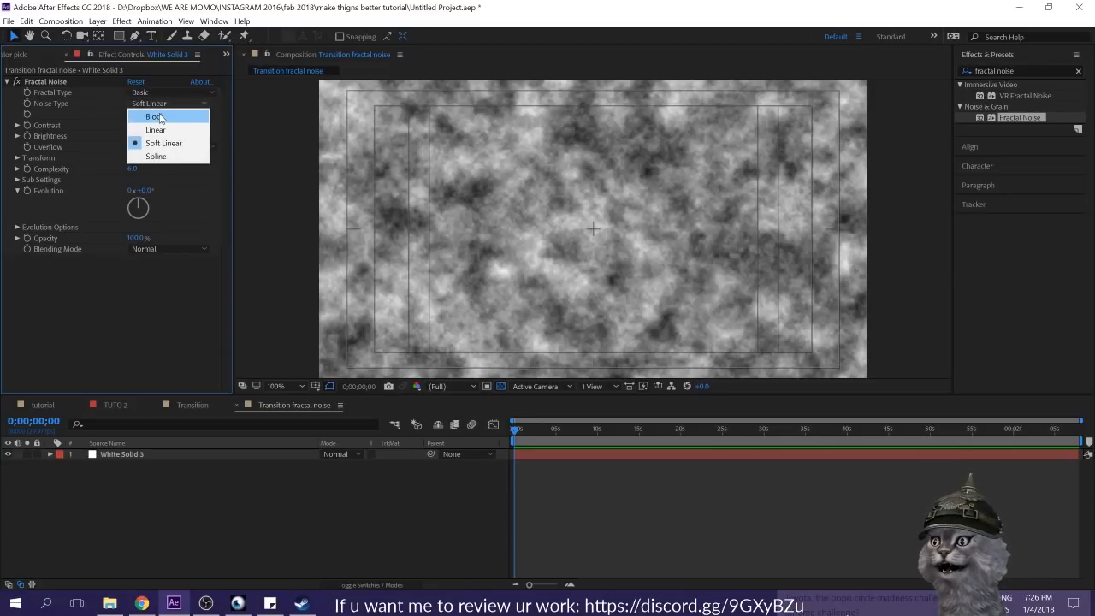
{"action": "left_click", "coordinate": [159, 115]}
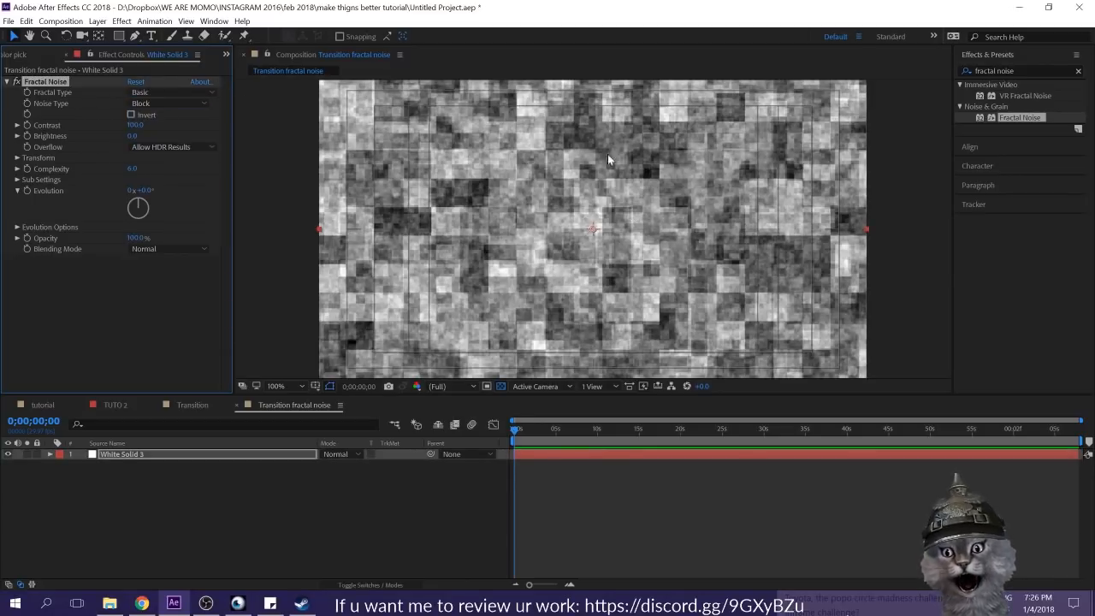
{"action": "scroll", "coordinate": [607, 160], "scroll_direction": "up", "scroll_amount": 1}
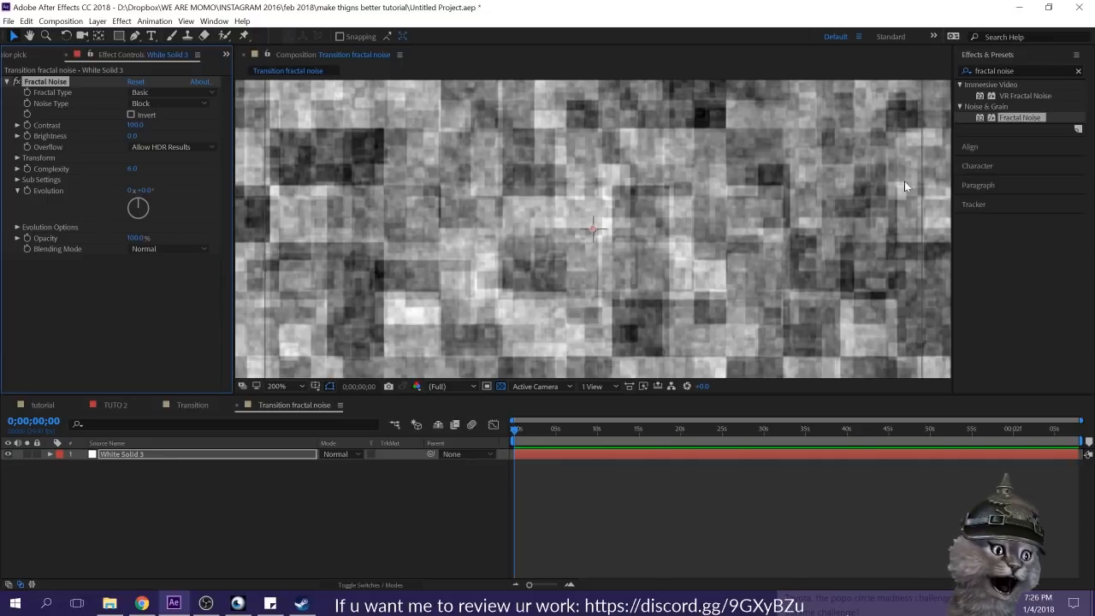
{"action": "scroll", "coordinate": [904, 181], "scroll_direction": "down", "scroll_amount": 1}
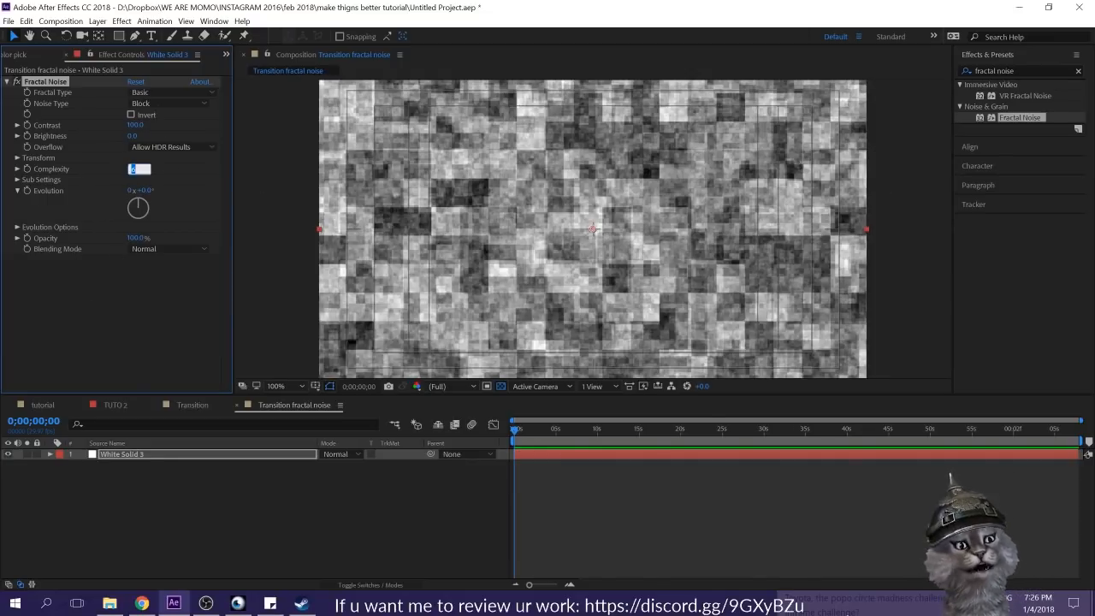
{"action": "type", "text": "1"}
{"action": "key", "text": "Return"}
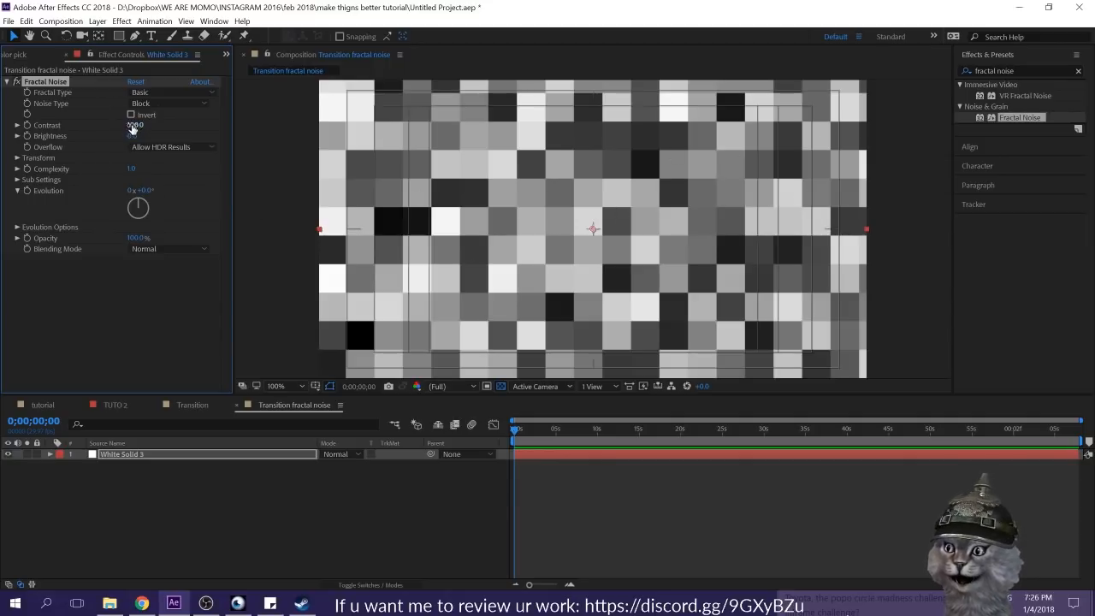
Step: Raise the Fractal Noise contrast to 1000
{"action": "type", "text": "239"}
{"action": "key", "text": "Return"}
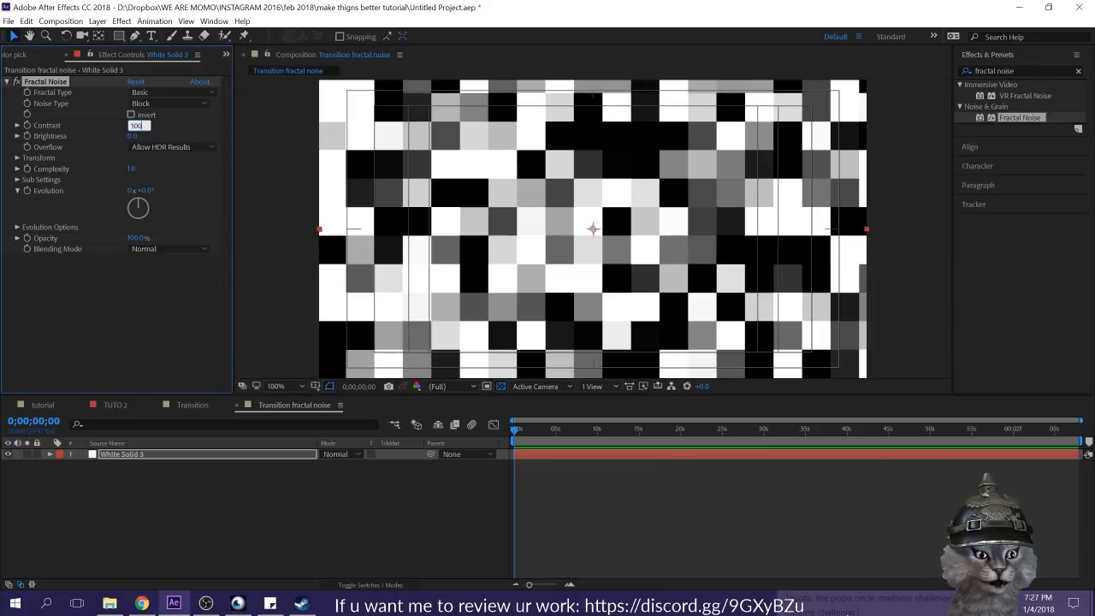
{"action": "key", "text": "Return"}
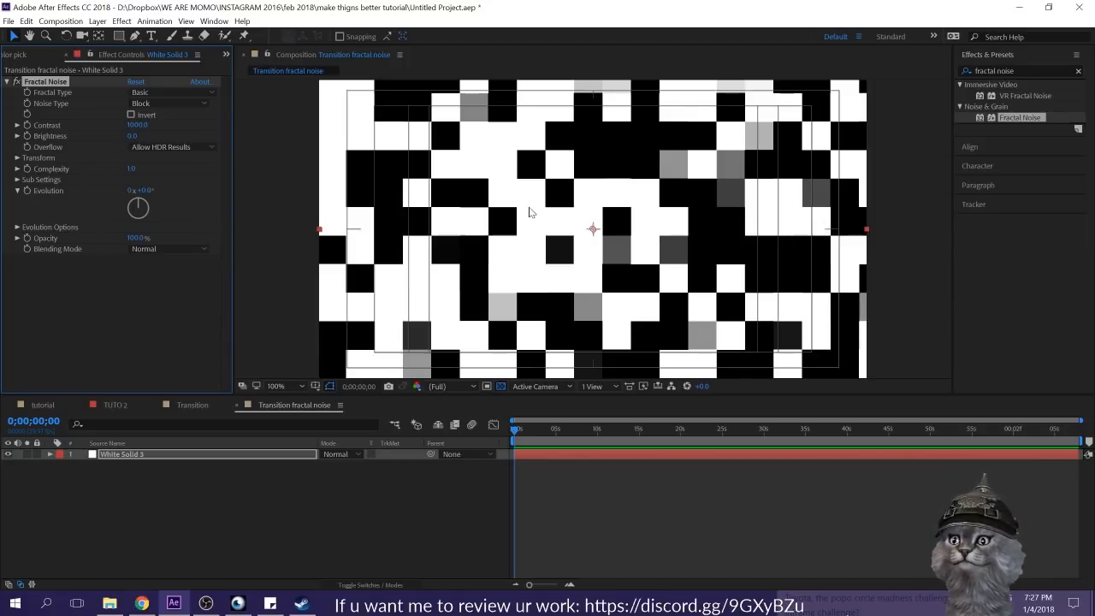
Step: Lower the Fractal Noise brightness to -400
{"action": "left_click_drag", "start_coordinate": [131, 136], "coordinate": [19, 125]}
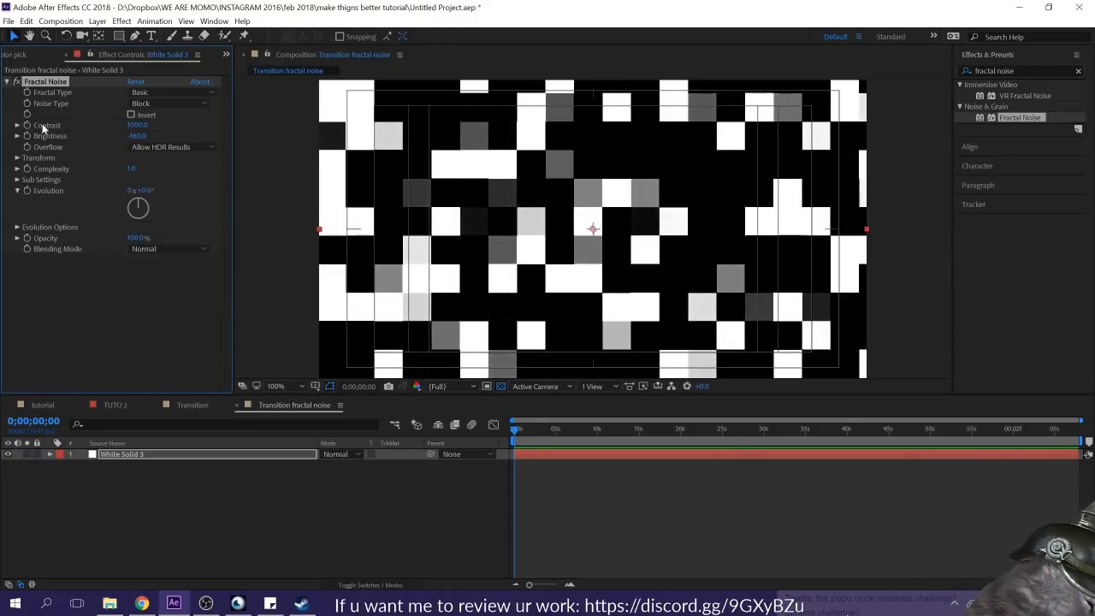
{"action": "left_click_drag", "start_coordinate": [135, 137], "coordinate": [4, 141]}
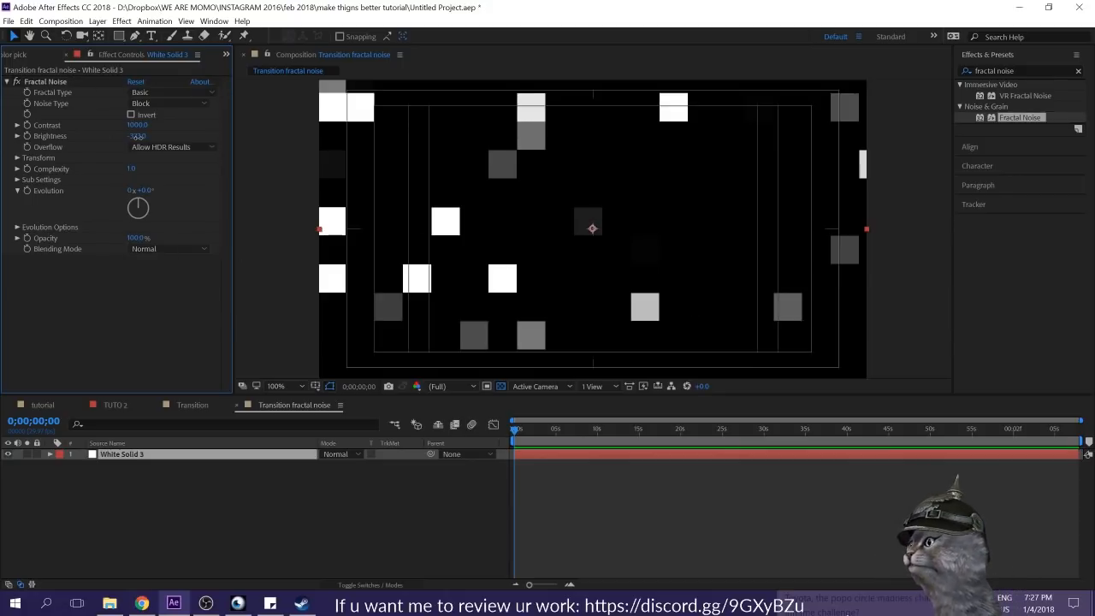
{"action": "type", "text": "-"}
{"action": "key", "text": "Return"}
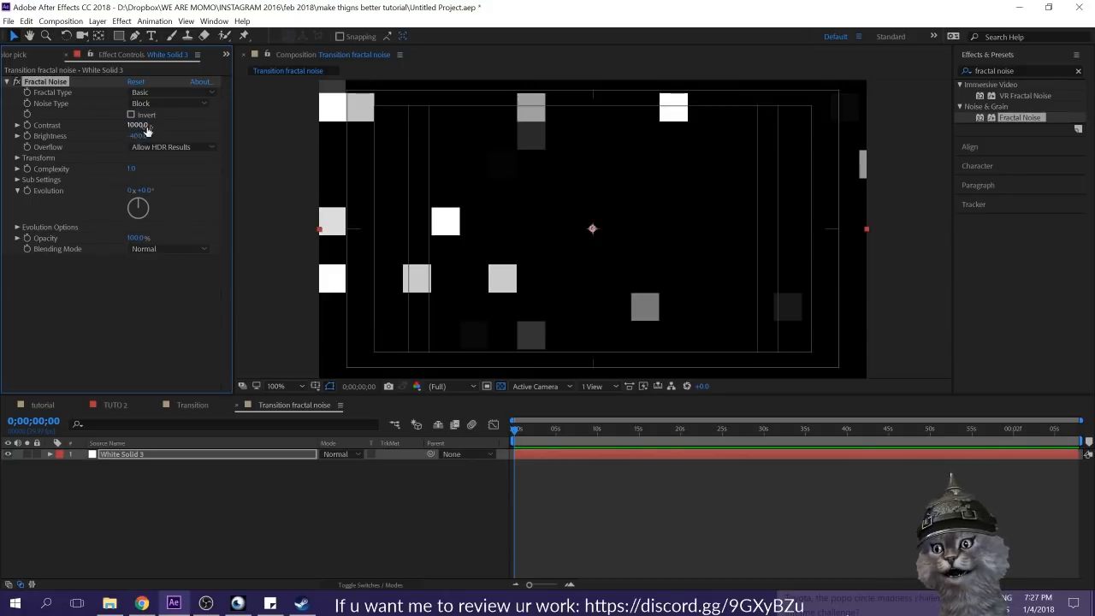
{"action": "left_click", "coordinate": [181, 310]}
Step: Try a uniform scale of 140 in the noise's transform settings and undo the change
{"action": "left_click", "coordinate": [17, 158]}
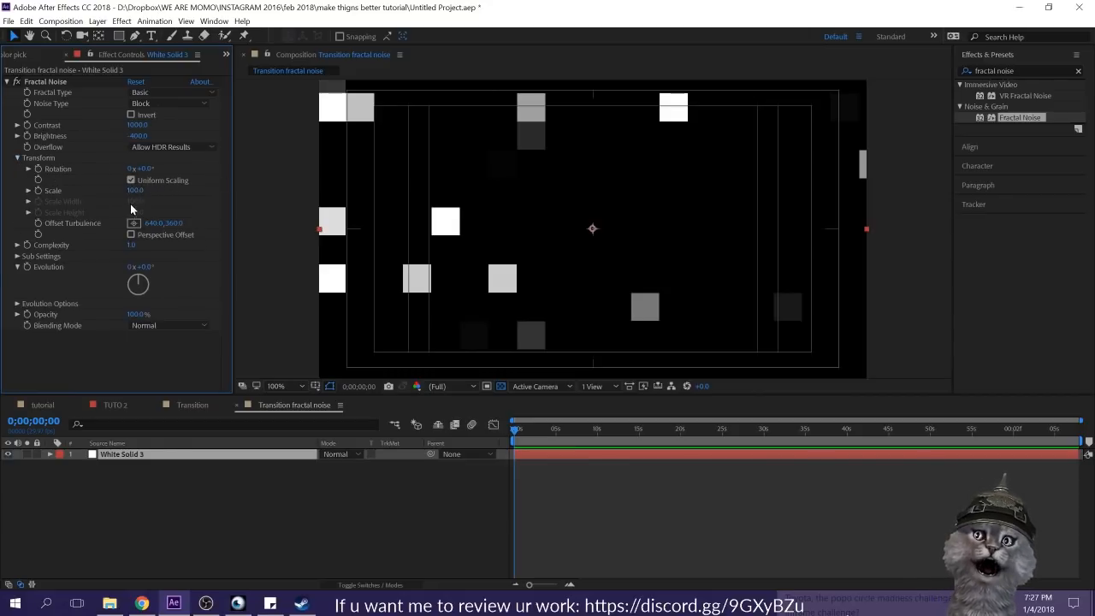
{"action": "left_click", "coordinate": [50, 454]}
{"action": "left_click", "coordinate": [49, 454]}
{"action": "left_click", "coordinate": [41, 156]}
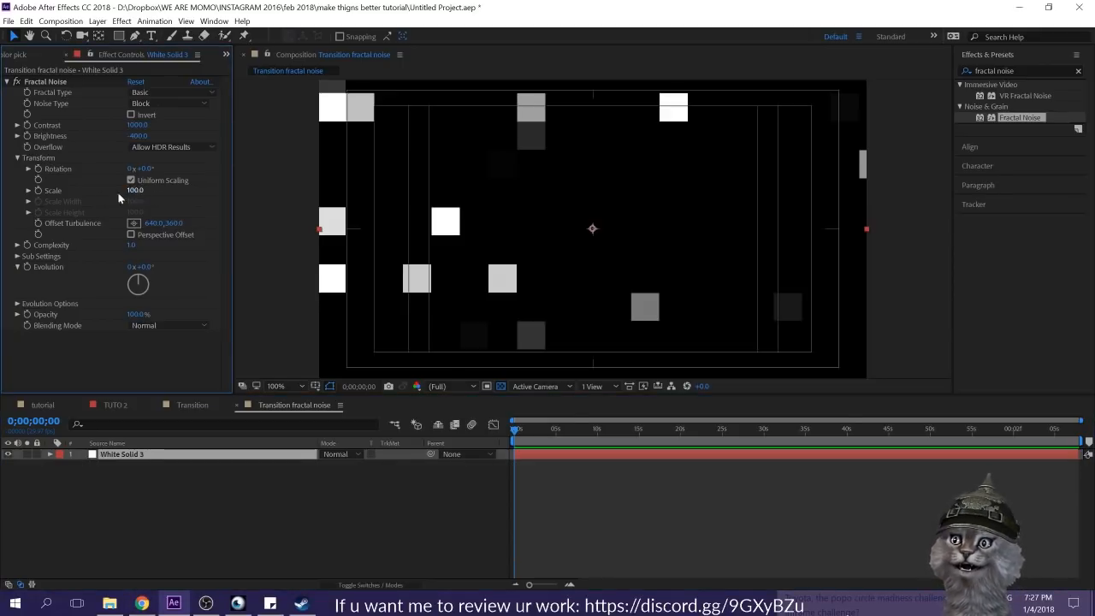
{"action": "mouse_move", "coordinate": [135, 194]}
{"action": "left_mouse_down"}
{"action": "mouse_move", "coordinate": [187, 195]}
{"action": "mouse_move", "coordinate": [111, 195]}
{"action": "mouse_move", "coordinate": [211, 195]}
{"action": "mouse_move", "coordinate": [46, 200]}
{"action": "mouse_move", "coordinate": [141, 203]}
{"action": "left_mouse_up"}
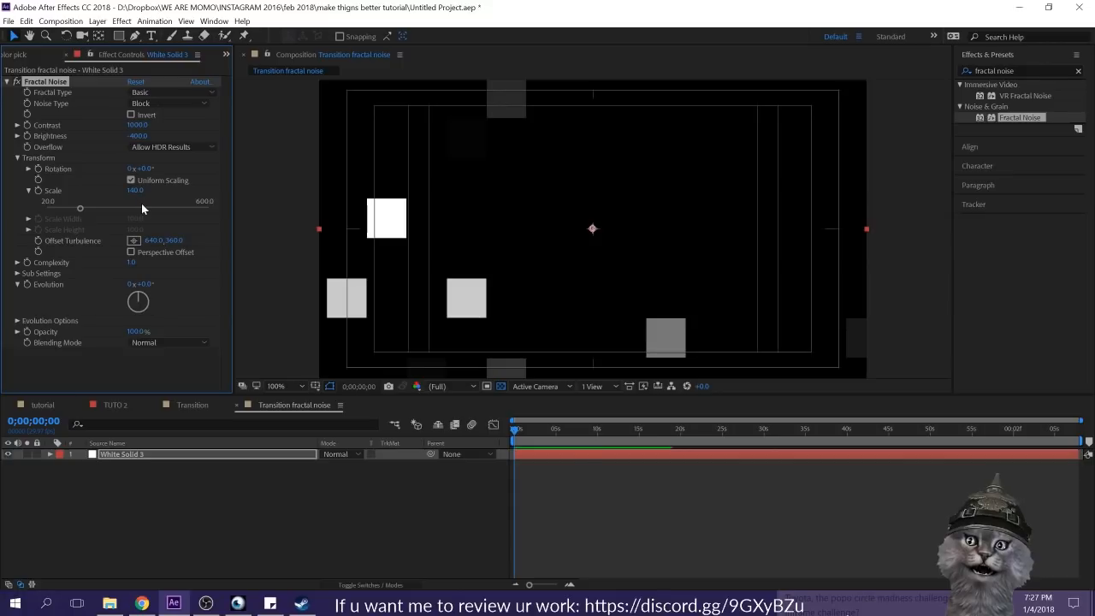
{"action": "key", "text": "ctrl+z"}
Step: Review the animation in the Transition composition and return to the Transition fractal noise composition
{"action": "left_click", "coordinate": [194, 405]}
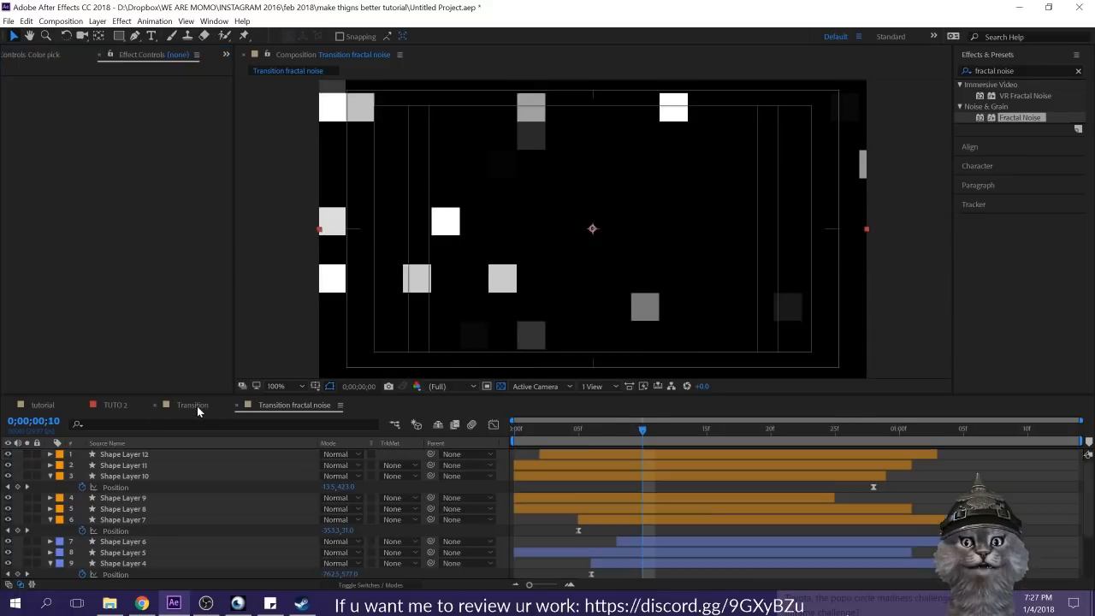
{"action": "left_click", "coordinate": [518, 427]}
{"action": "left_click_drag", "start_coordinate": [517, 428], "coordinate": [710, 425]}
{"action": "left_click", "coordinate": [293, 404]}
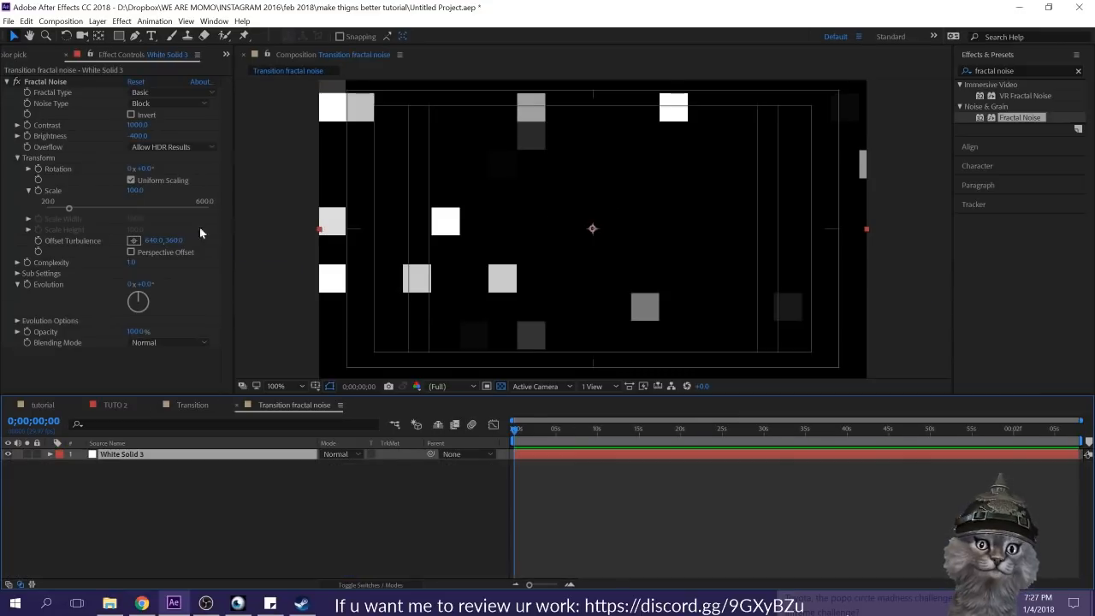
Step: Disable uniform scaling for the noise and set its scale width to 517 and scale height to 248
{"action": "left_click", "coordinate": [131, 180]}
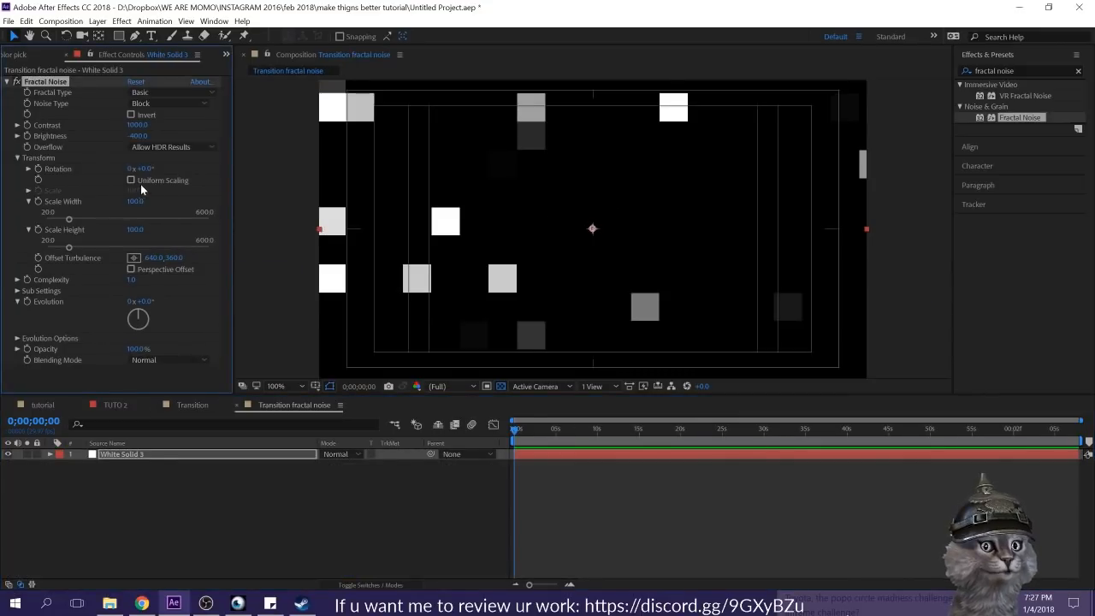
{"action": "left_click_drag", "start_coordinate": [136, 202], "coordinate": [413, 183]}
{"action": "scroll", "coordinate": [610, 239], "scroll_direction": "down", "scroll_amount": 2}
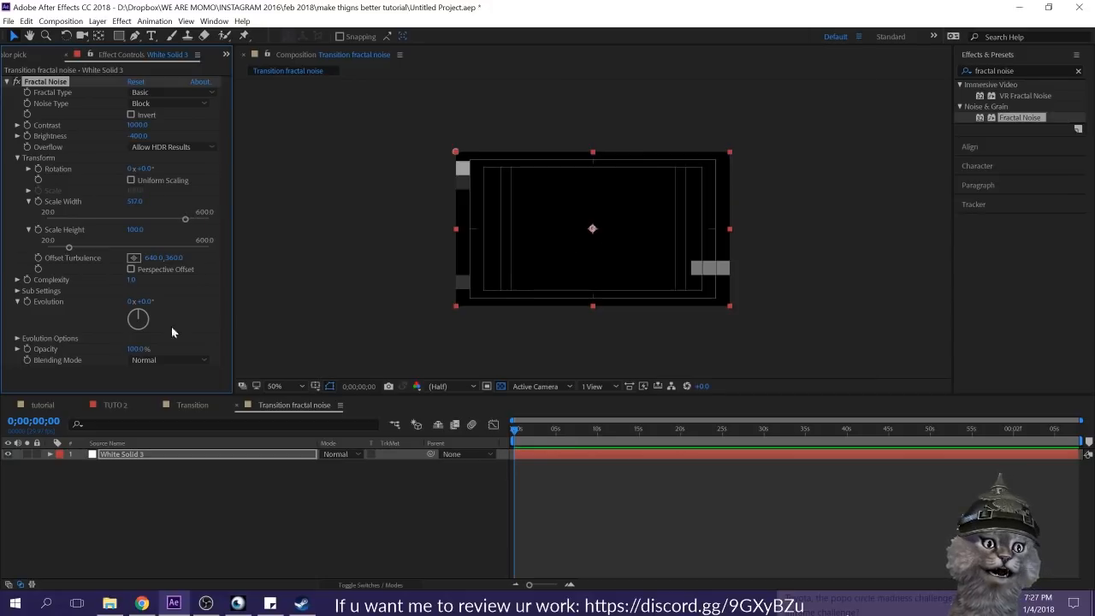
{"action": "left_click_drag", "start_coordinate": [593, 232], "coordinate": [845, 206]}
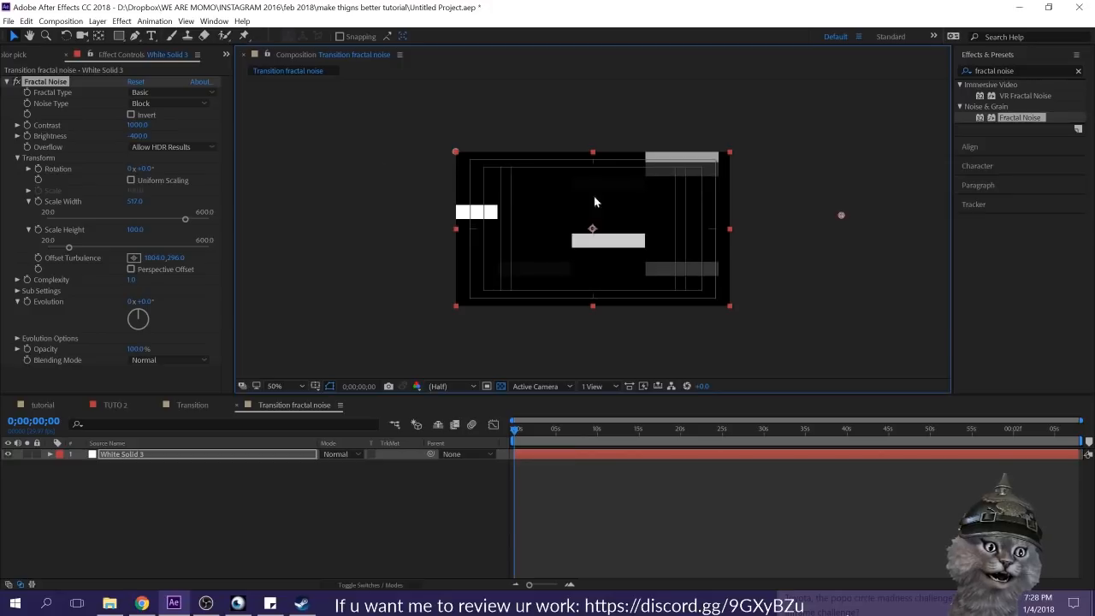
{"action": "left_click_drag", "start_coordinate": [134, 228], "coordinate": [209, 210]}
Step: Set the noise's Offset Turbulence to about 866, 244 and keyframe it at the start of the composition
{"action": "left_click_drag", "start_coordinate": [839, 216], "coordinate": [673, 228]}
{"action": "left_click_drag", "start_coordinate": [596, 231], "coordinate": [639, 204]}
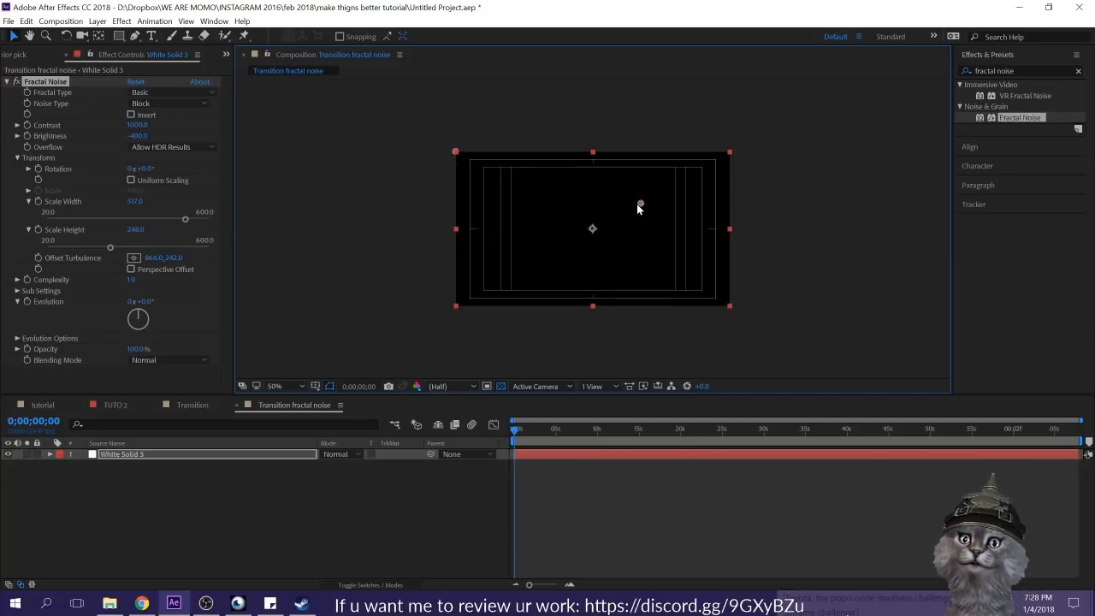
{"action": "left_click", "coordinate": [37, 258]}
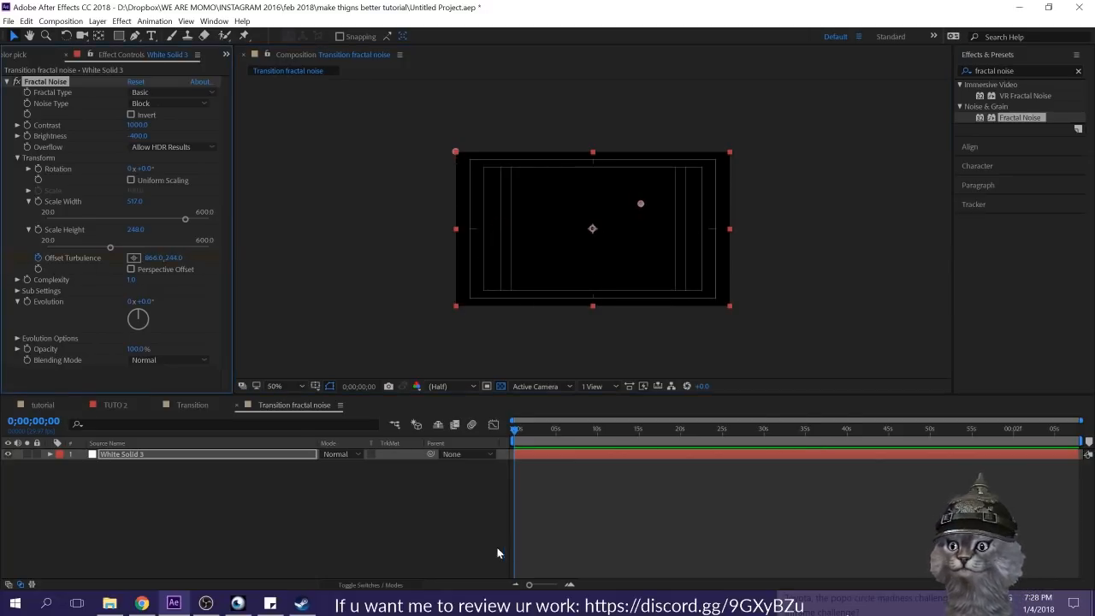
{"action": "key", "text": "u"}
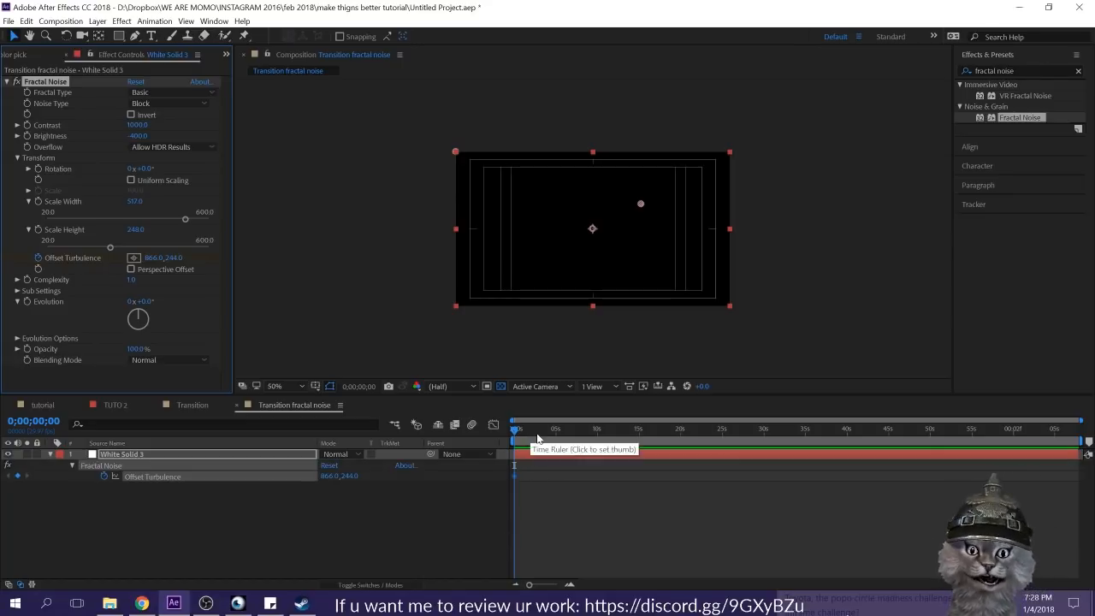
Step: End the work area at about 5 seconds and trim the composition to it
{"action": "left_click_drag", "start_coordinate": [538, 439], "coordinate": [549, 440]}
{"action": "left_click_drag", "start_coordinate": [530, 586], "coordinate": [536, 586]}
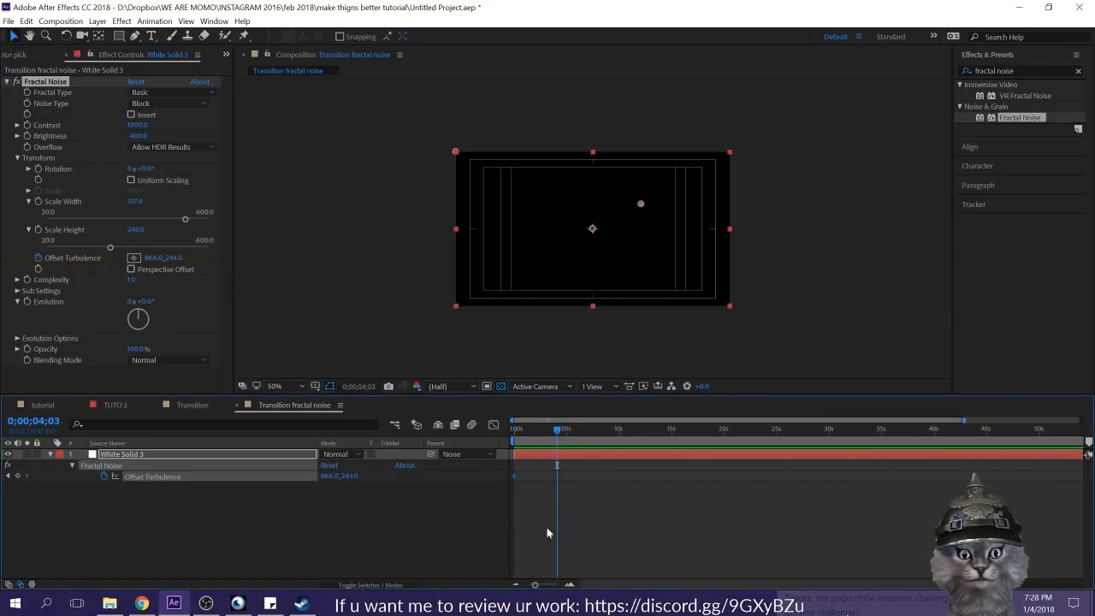
{"action": "left_click_drag", "start_coordinate": [564, 436], "coordinate": [566, 435]}
{"action": "right_click", "coordinate": [558, 442]}
{"action": "left_click", "coordinate": [590, 475]}
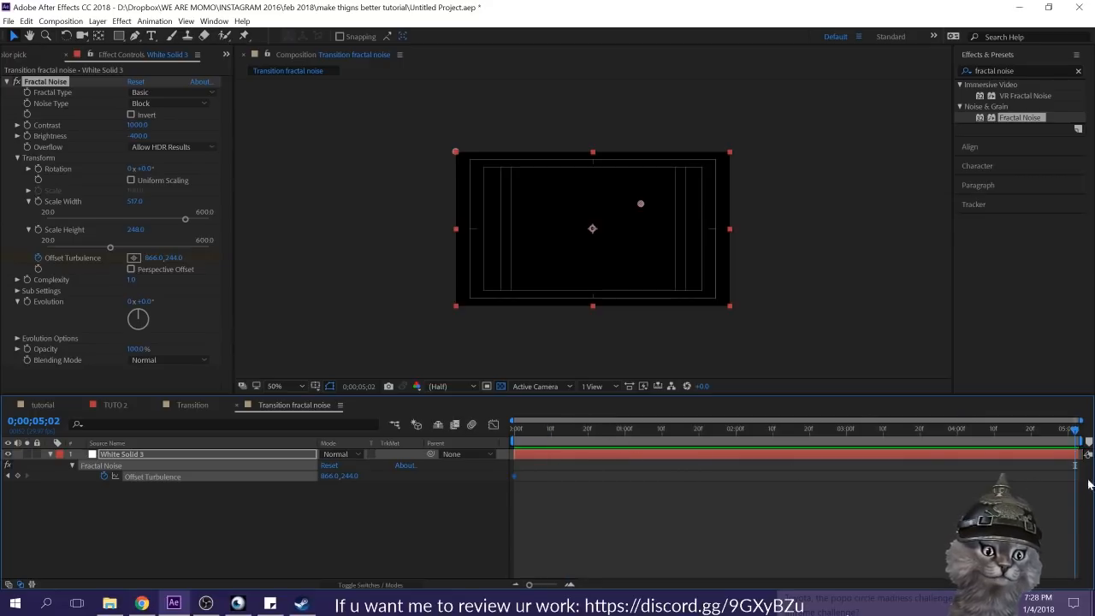
Step: Keyframe Offset Turbulence at 4691, 244 at the one-second mark and preview the horizontal motion
{"action": "left_click_drag", "start_coordinate": [754, 429], "coordinate": [625, 428]}
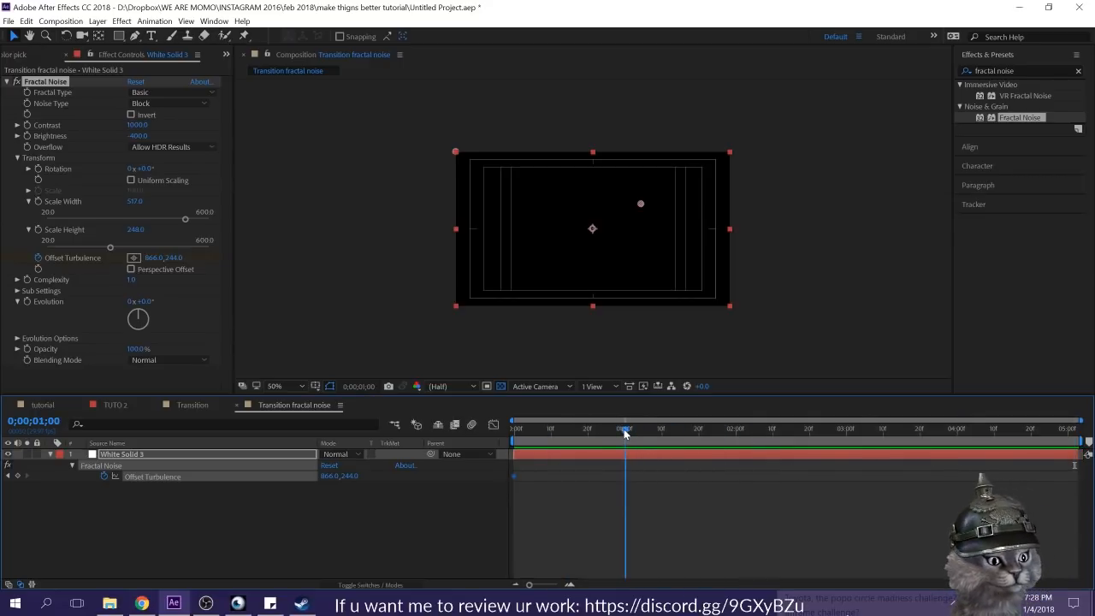
{"action": "left_click_drag", "start_coordinate": [149, 259], "coordinate": [575, 239]}
{"action": "left_click_drag", "start_coordinate": [147, 259], "coordinate": [209, 296]}
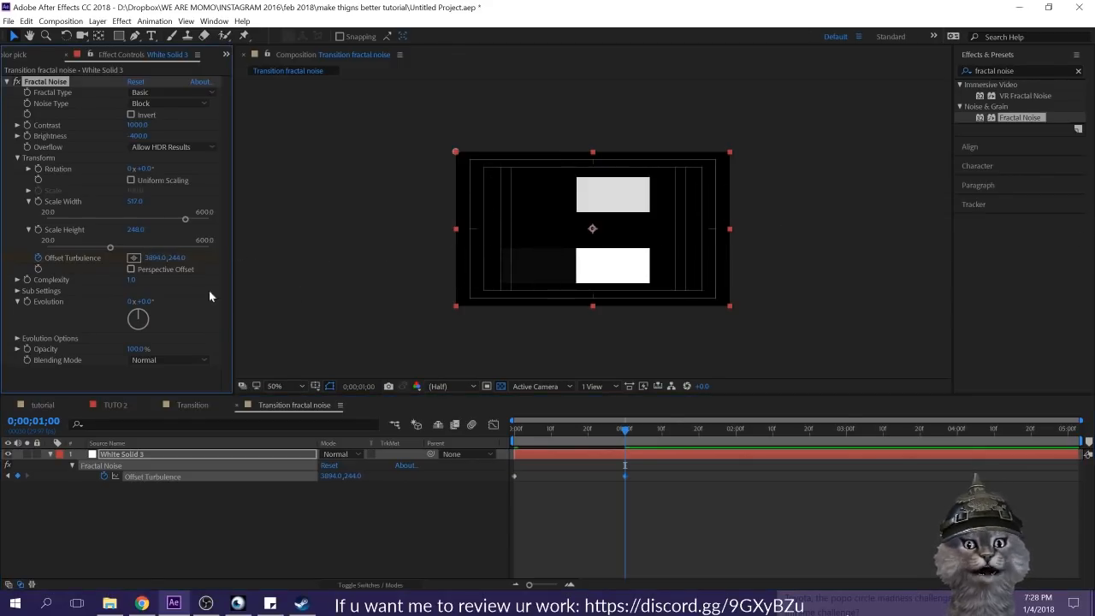
{"action": "left_click_drag", "start_coordinate": [145, 258], "coordinate": [549, 437]}
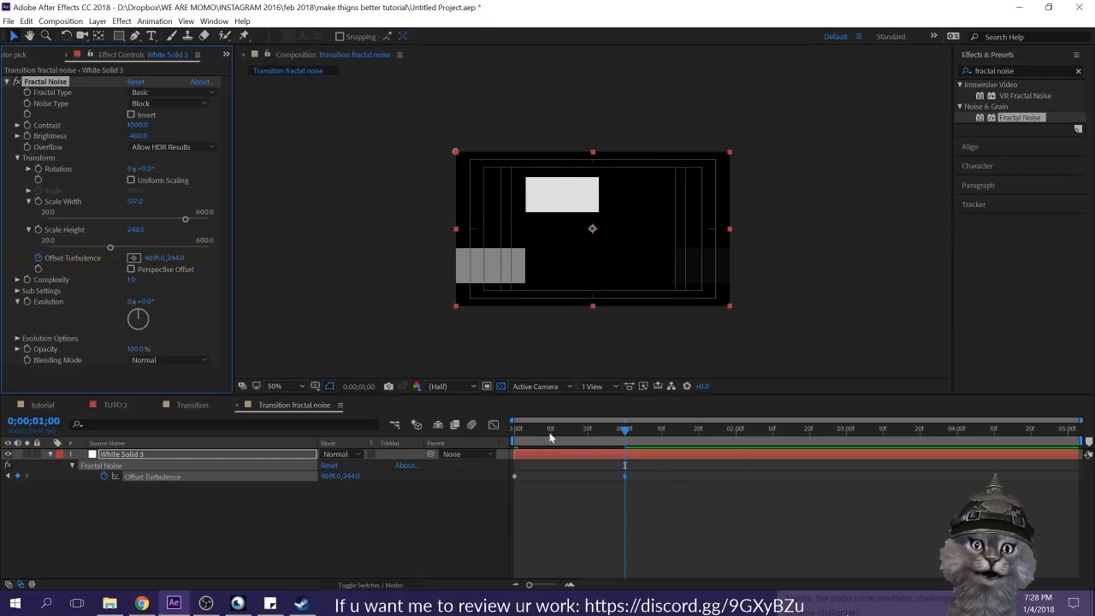
{"action": "key", "text": "space"}
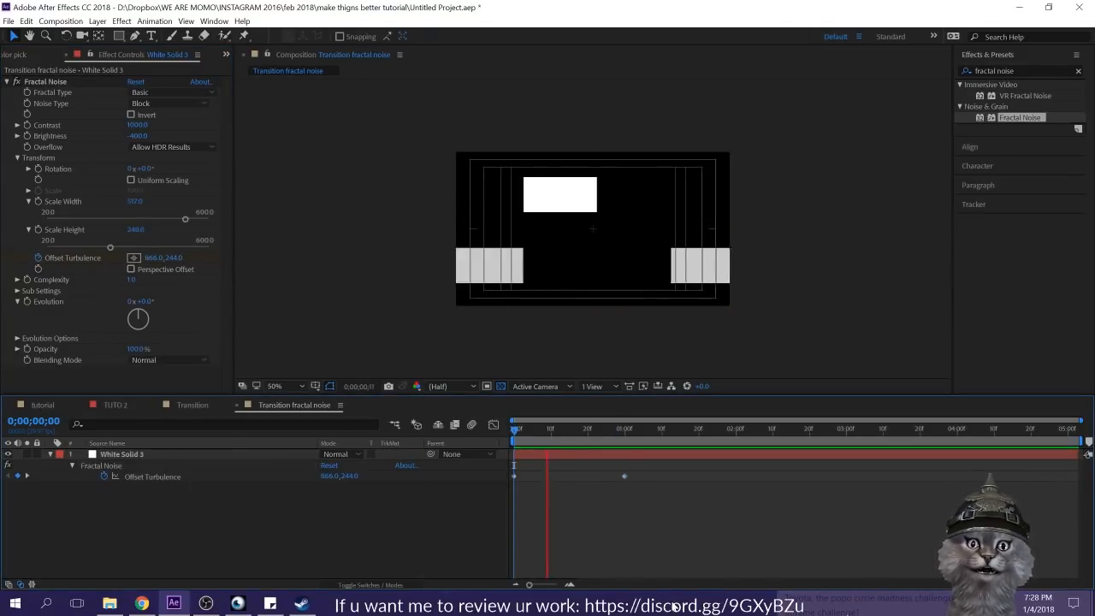
{"action": "key", "text": "space"}
Step: Ease both Offset Turbulence keyframes, reshape their speed graph so the motion peaks early and settles slowly, and preview it
{"action": "left_click_drag", "start_coordinate": [630, 464], "coordinate": [334, 518]}
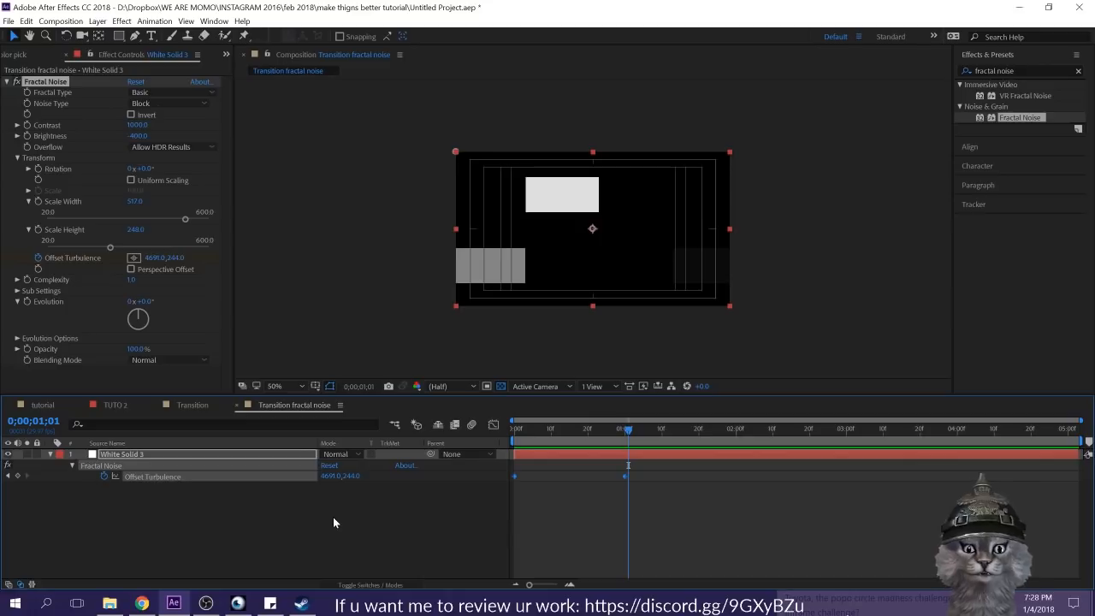
{"action": "key", "text": "F9"}
{"action": "left_click", "coordinate": [492, 425]}
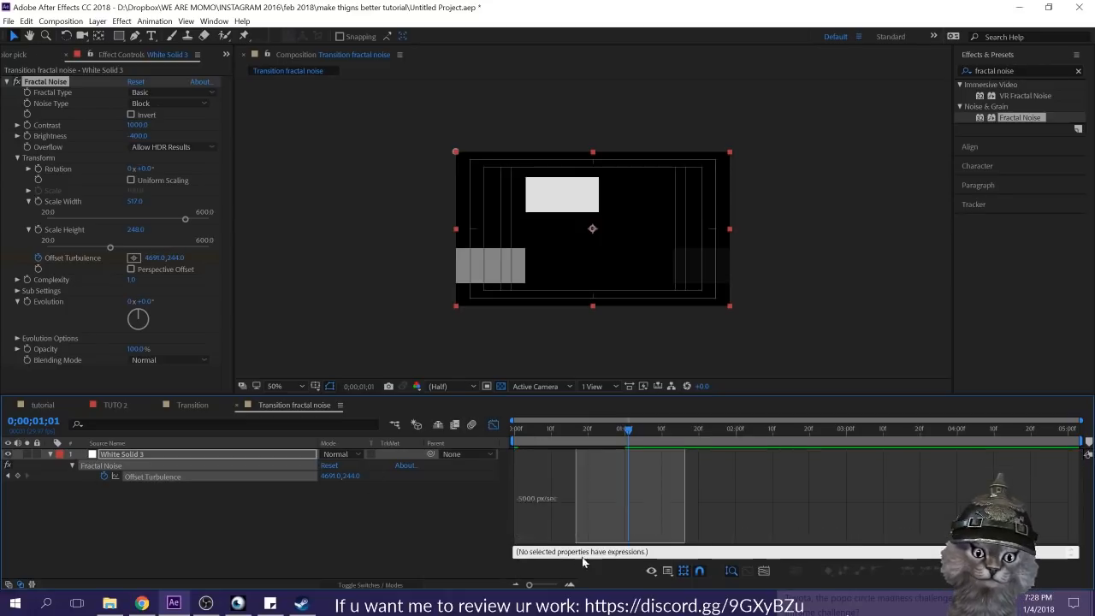
{"action": "left_click_drag", "start_coordinate": [607, 538], "coordinate": [543, 538]}
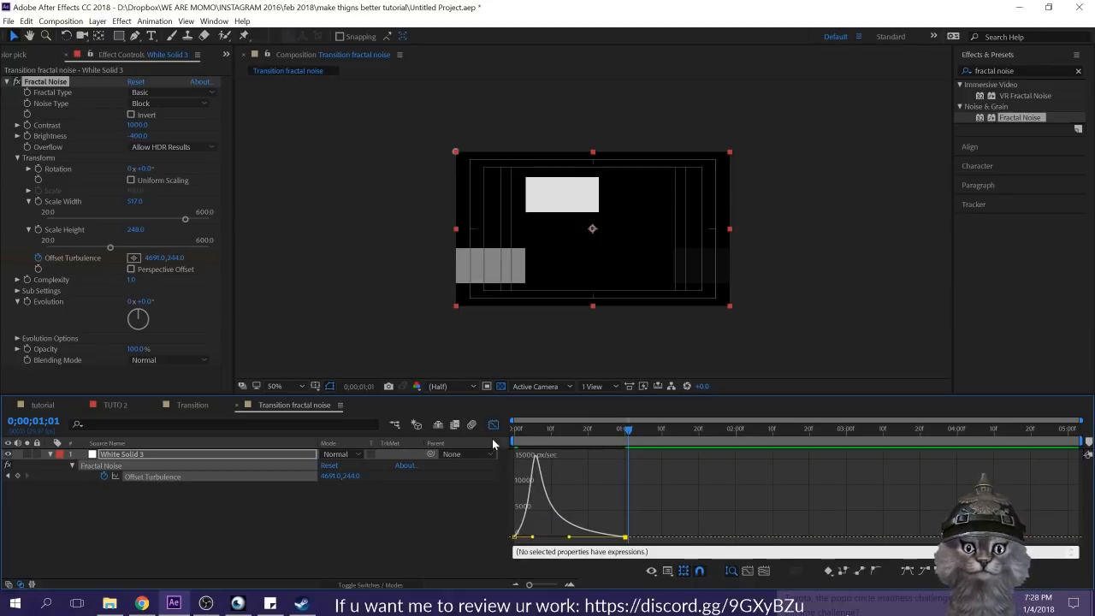
{"action": "left_click", "coordinate": [493, 425]}
{"action": "left_click_drag", "start_coordinate": [556, 429], "coordinate": [510, 437]}
{"action": "left_click", "coordinate": [590, 538]}
{"action": "key", "text": "space"}
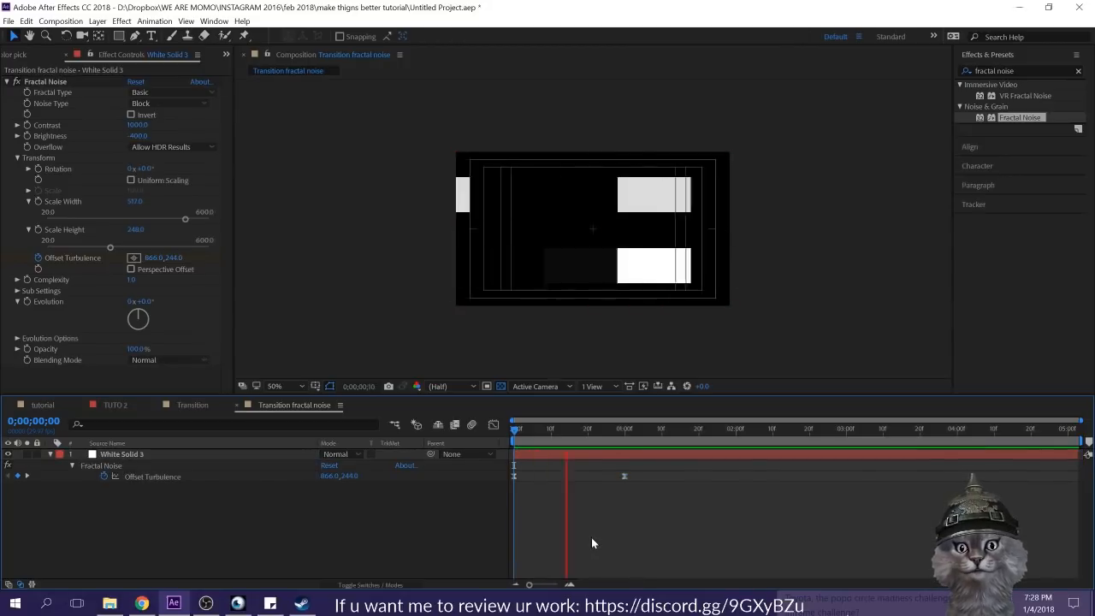
Step: Adjust the Fractal Noise to brightness -266, scale width 766 and scale height 421 for larger blocks
{"action": "left_click_drag", "start_coordinate": [626, 433], "coordinate": [584, 436]}
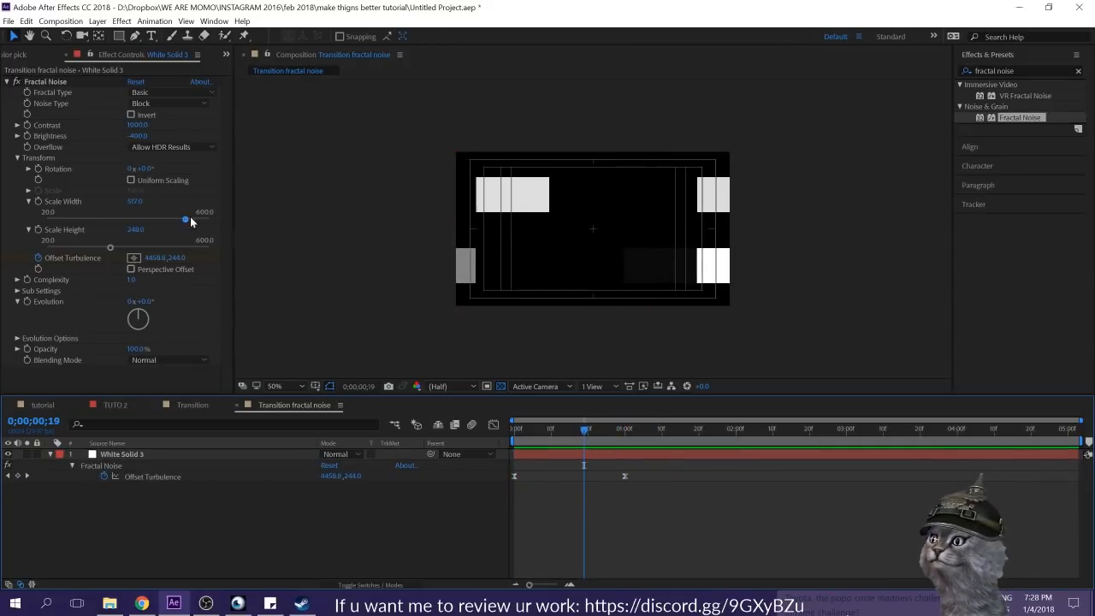
{"action": "left_click_drag", "start_coordinate": [137, 229], "coordinate": [8, 147]}
{"action": "key", "text": "ctrl+z"}
{"action": "left_click_drag", "start_coordinate": [140, 138], "coordinate": [177, 149]}
{"action": "left_click", "coordinate": [706, 593]}
{"action": "left_click_drag", "start_coordinate": [135, 202], "coordinate": [573, 451]}
Step: Set the starting Offset Turbulence keyframe to 368, 244 and preview the animation
{"action": "key", "text": "Home"}
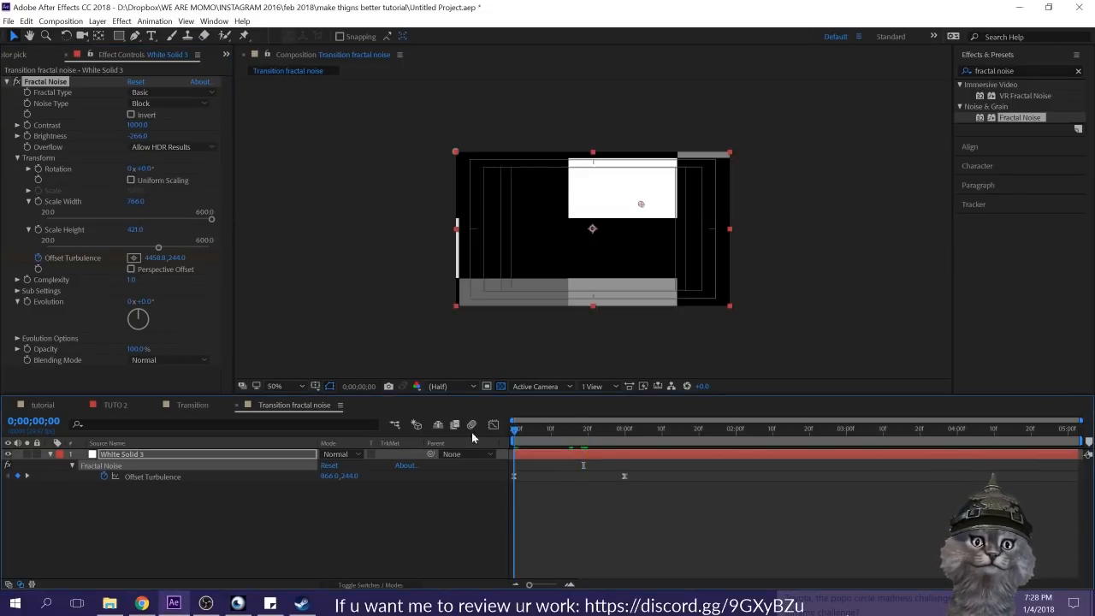
{"action": "left_click_drag", "start_coordinate": [154, 257], "coordinate": [37, 265]}
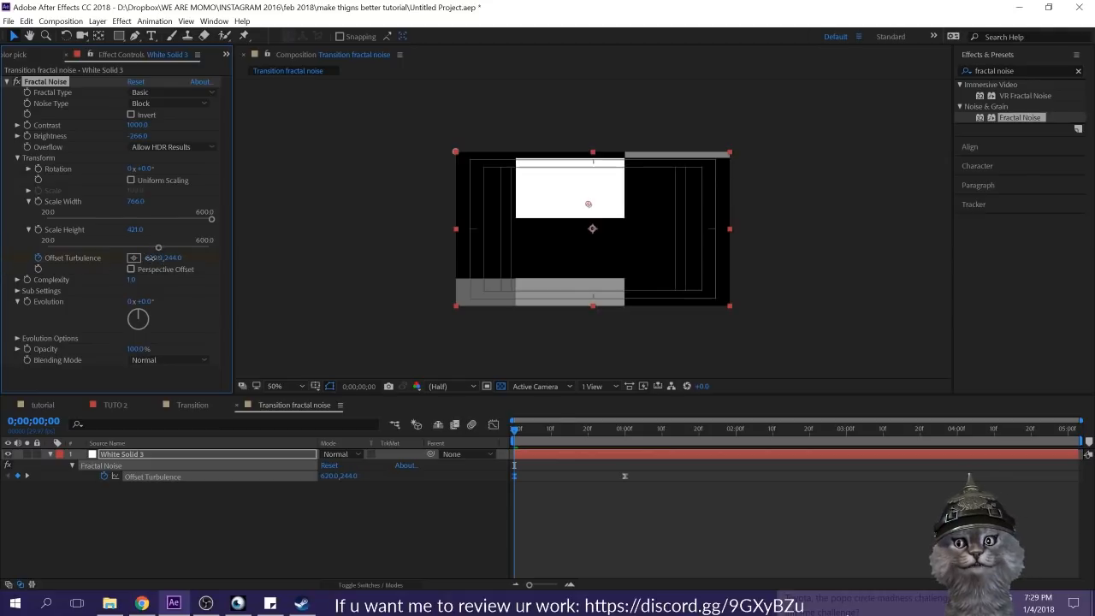
{"action": "left_click_drag", "start_coordinate": [150, 258], "coordinate": [32, 259]}
{"action": "left_click", "coordinate": [729, 572]}
{"action": "key", "text": "space"}
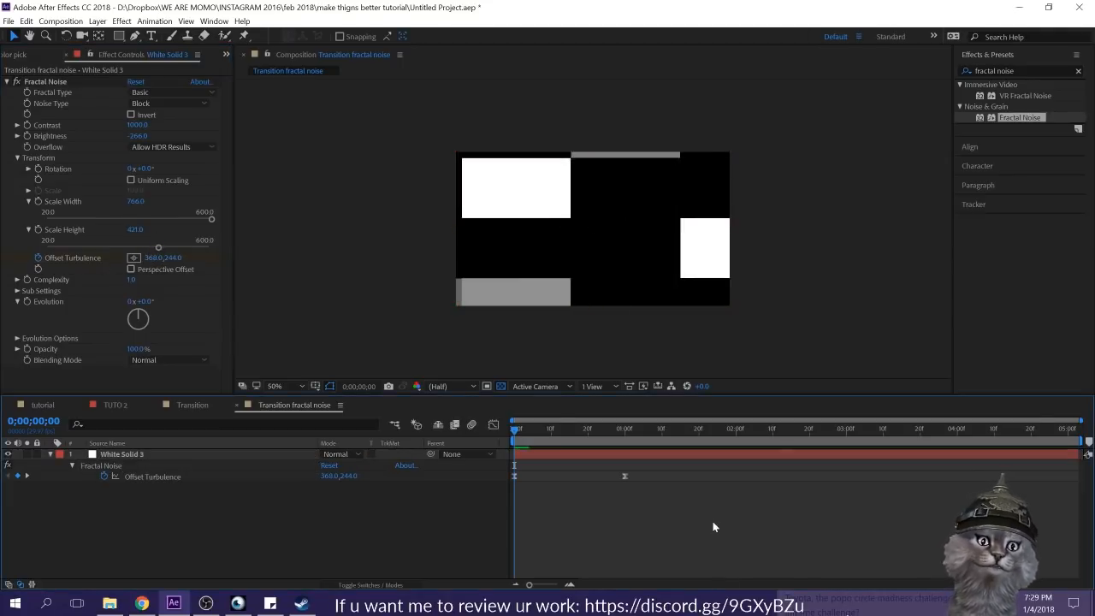
Step: Reduce the noise's scale height to 219, keeping scale width at 766, and preview from the start
{"action": "left_click", "coordinate": [639, 455]}
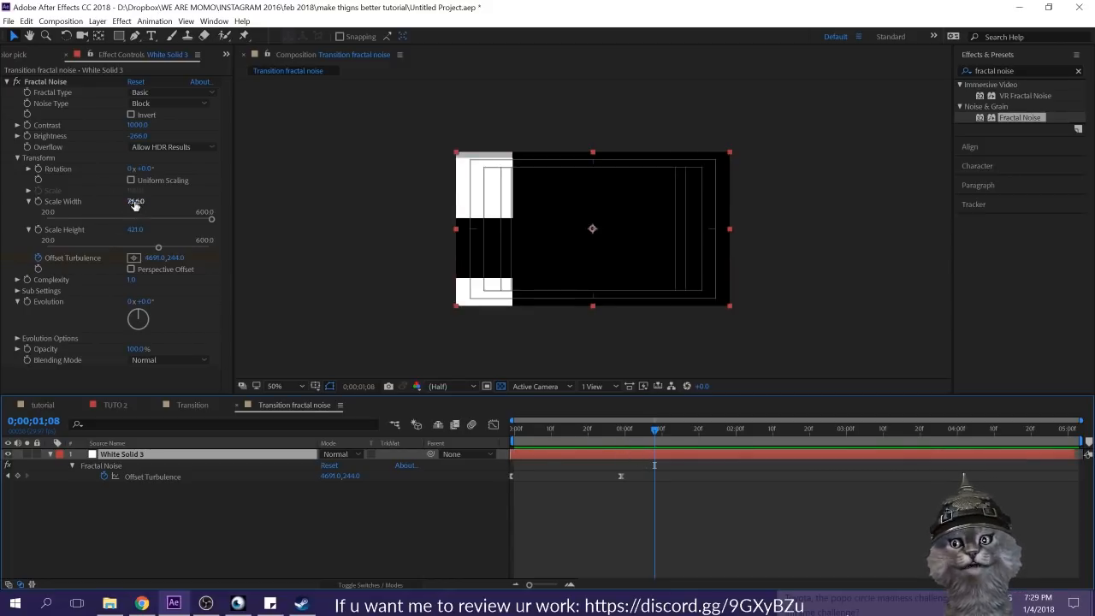
{"action": "left_click_drag", "start_coordinate": [134, 203], "coordinate": [30, 202]}
{"action": "key", "text": "ctrl+z"}
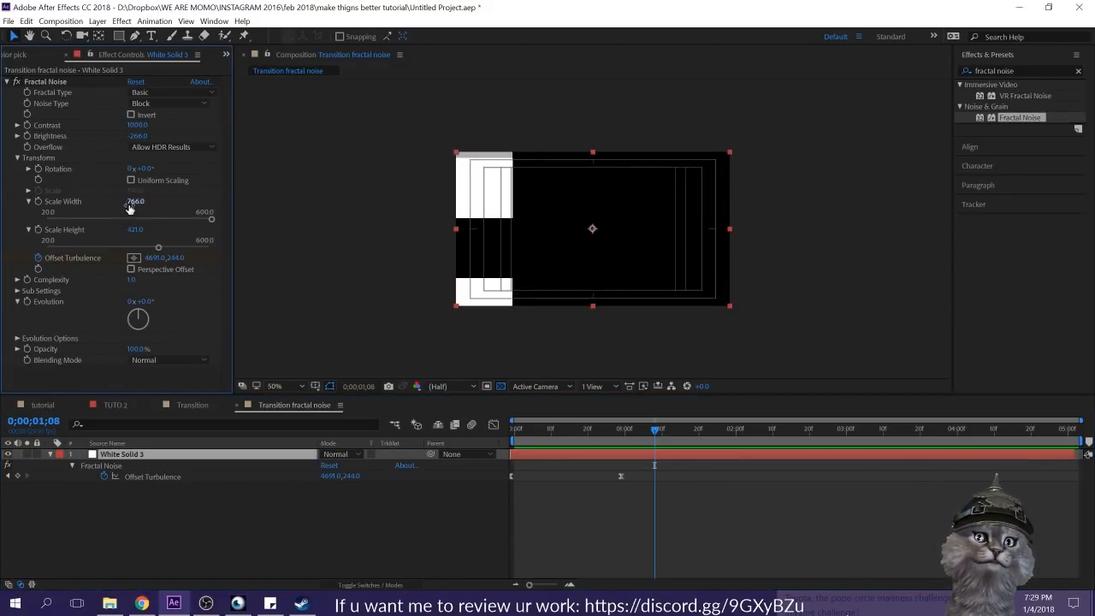
{"action": "left_click_drag", "start_coordinate": [134, 229], "coordinate": [3, 227]}
{"action": "left_click", "coordinate": [595, 480]}
{"action": "left_click_drag", "start_coordinate": [653, 429], "coordinate": [362, 415]}
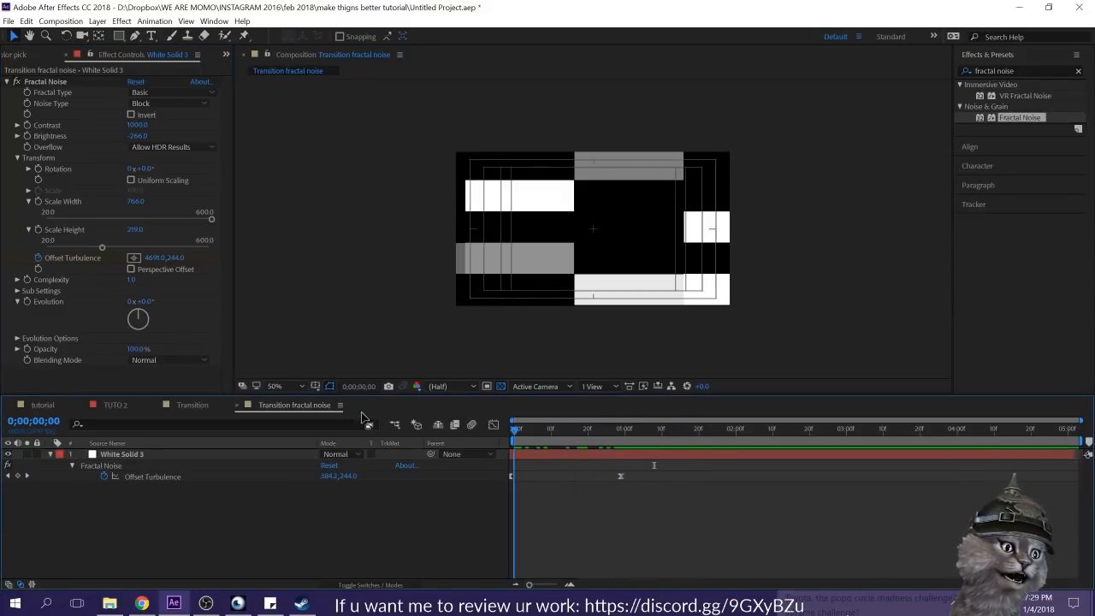
{"action": "key", "text": "space"}
{"action": "key", "text": "space"}
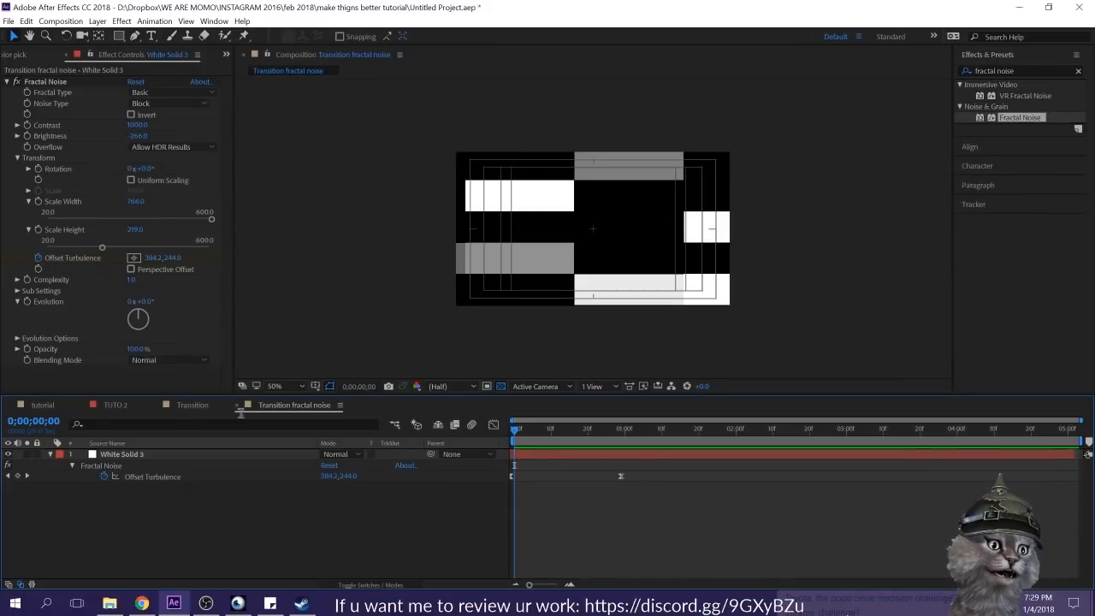
Step: Set Offset Turbulence at the composition's start to about -1192, 244 so the first frame is black, and preview the motion
{"action": "left_click_drag", "start_coordinate": [156, 259], "coordinate": [113, 330]}
{"action": "mouse_move", "coordinate": [150, 257]}
{"action": "left_mouse_down"}
{"action": "mouse_move", "coordinate": [166, 257]}
{"action": "mouse_move", "coordinate": [10, 260]}
{"action": "left_mouse_up"}
{"action": "left_click_drag", "start_coordinate": [277, 204], "coordinate": [199, 215]}
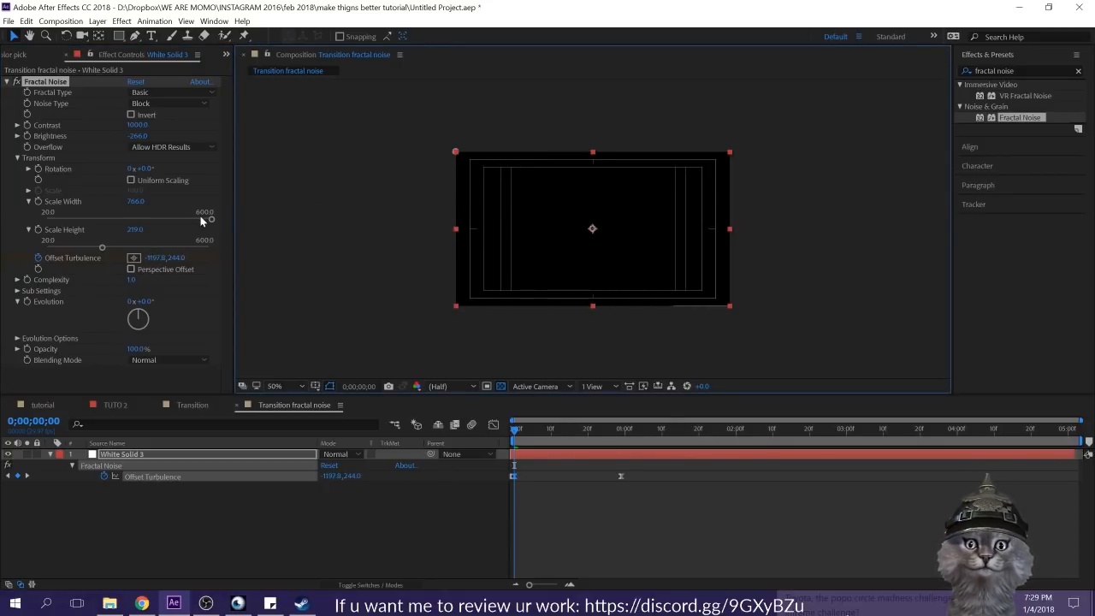
{"action": "left_click", "coordinate": [602, 431]}
{"action": "left_click_drag", "start_coordinate": [525, 429], "coordinate": [498, 433]}
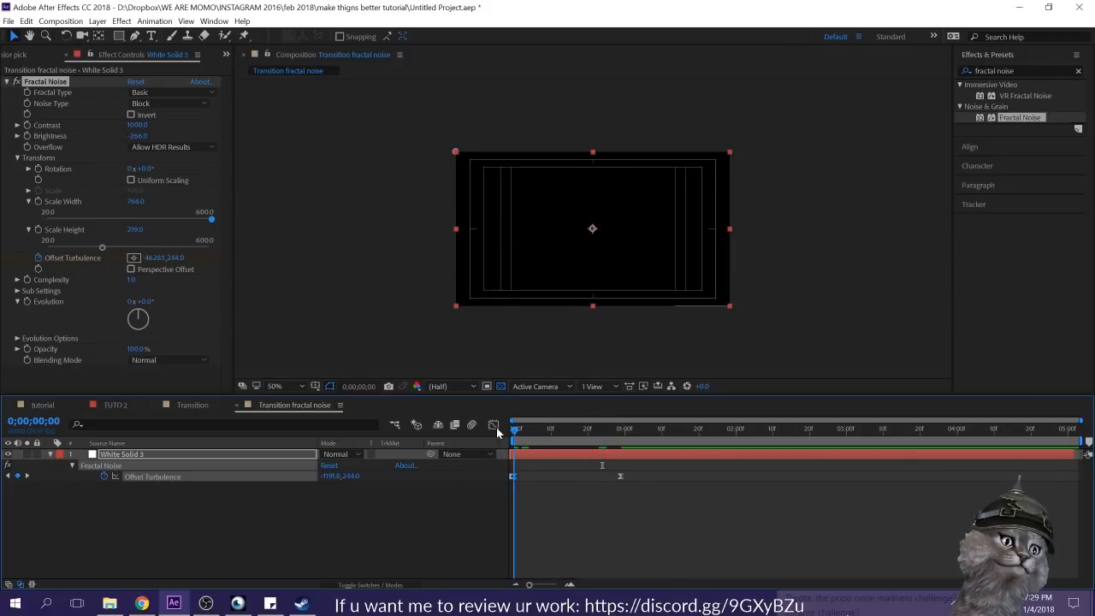
{"action": "left_click", "coordinate": [570, 509]}
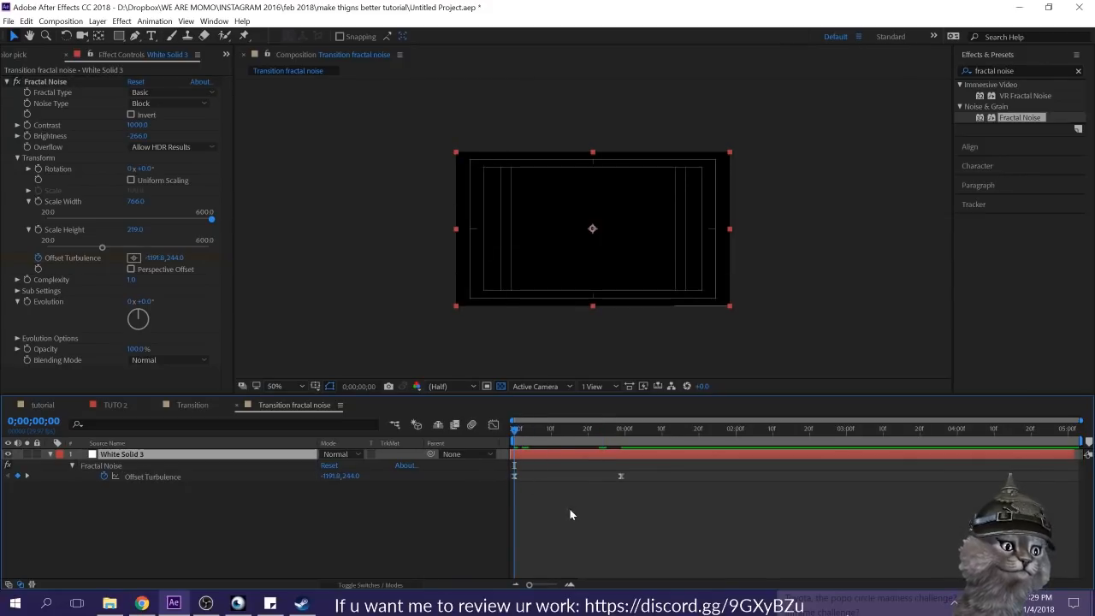
{"action": "key", "text": "space"}
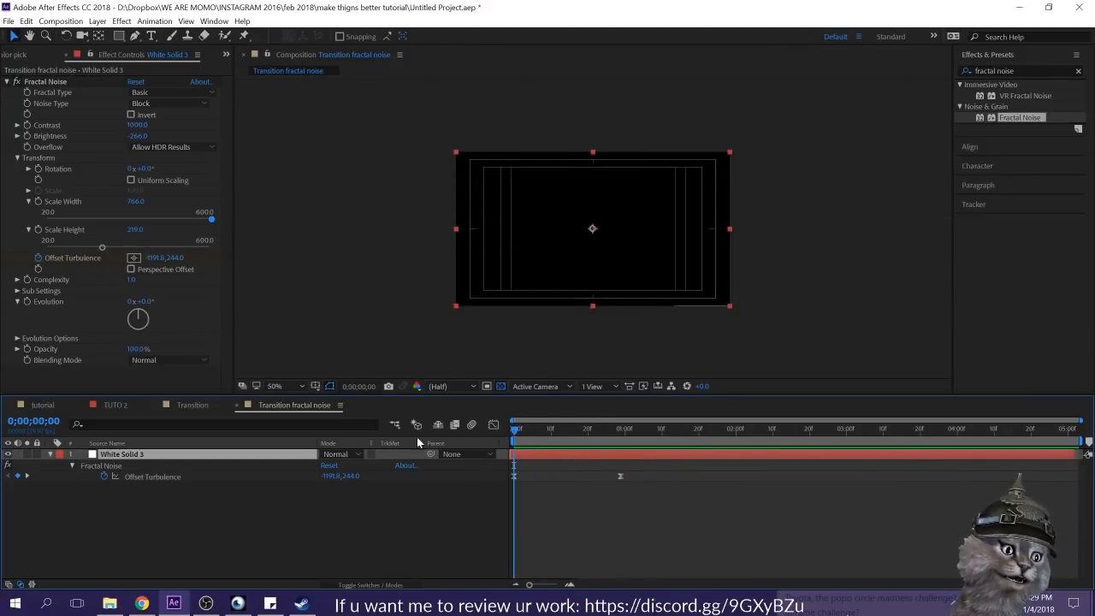
{"action": "left_click", "coordinate": [552, 509]}
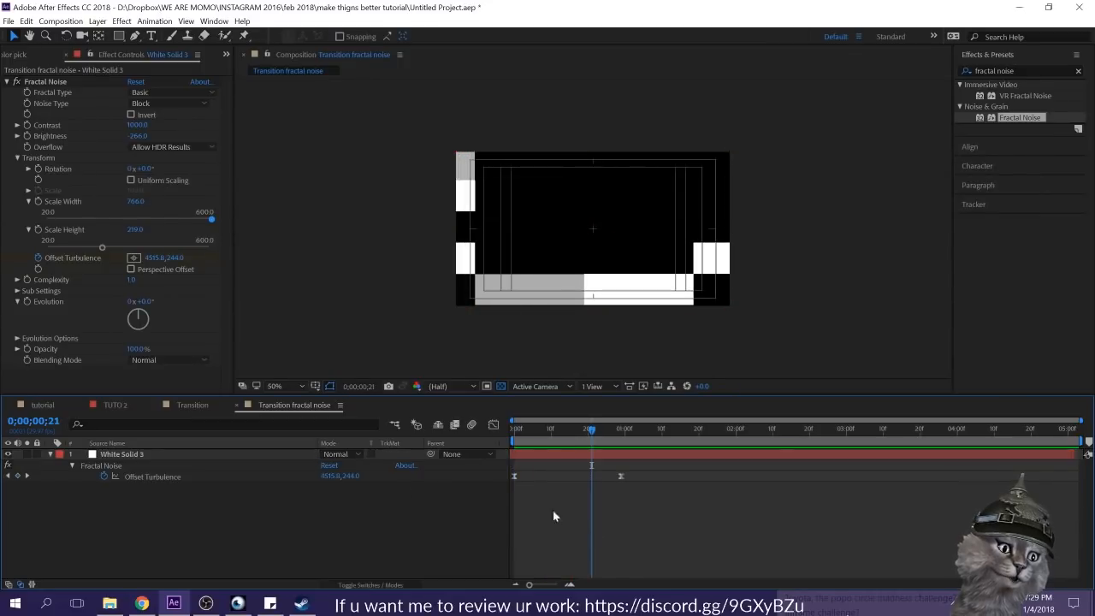
Step: Place the Transition fractal noise composition into the tutorial composition directly above Transition 2 and solo the new layer
{"action": "left_click", "coordinate": [34, 405]}
{"action": "left_click", "coordinate": [97, 91]}
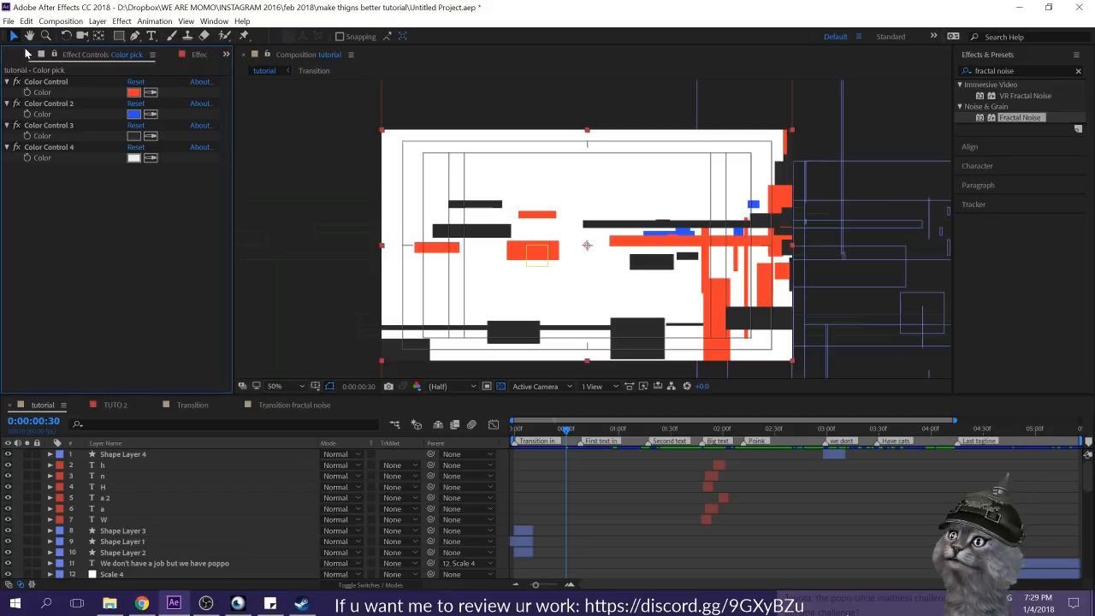
{"action": "left_click", "coordinate": [22, 55]}
{"action": "left_click", "coordinate": [122, 338]}
{"action": "left_click", "coordinate": [95, 268]}
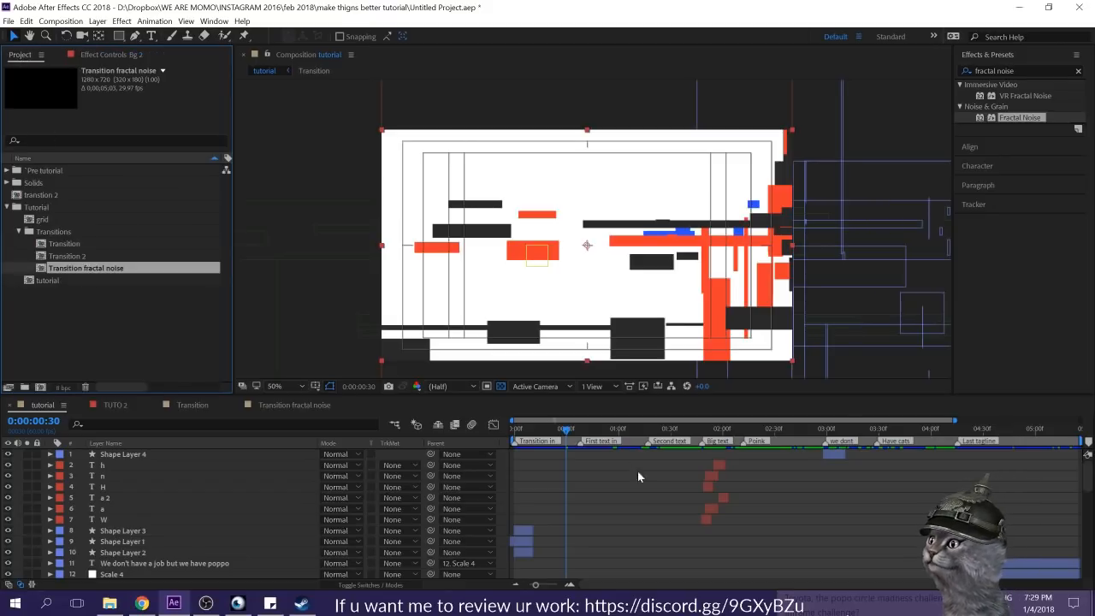
{"action": "left_click", "coordinate": [518, 428]}
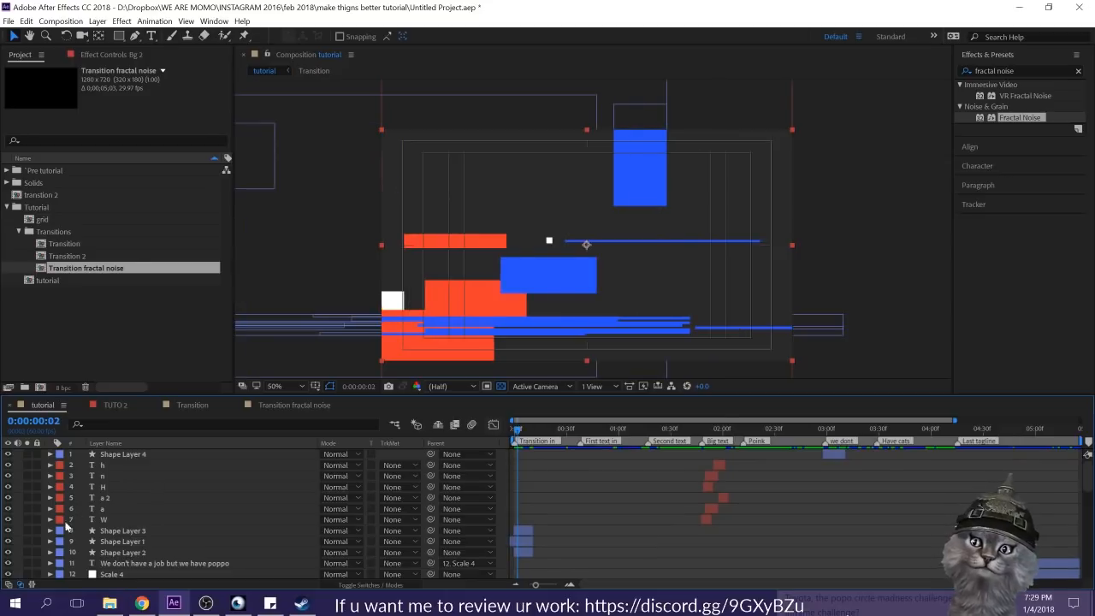
{"action": "left_click_drag", "start_coordinate": [80, 269], "coordinate": [132, 506]}
{"action": "left_click", "coordinate": [26, 508]}
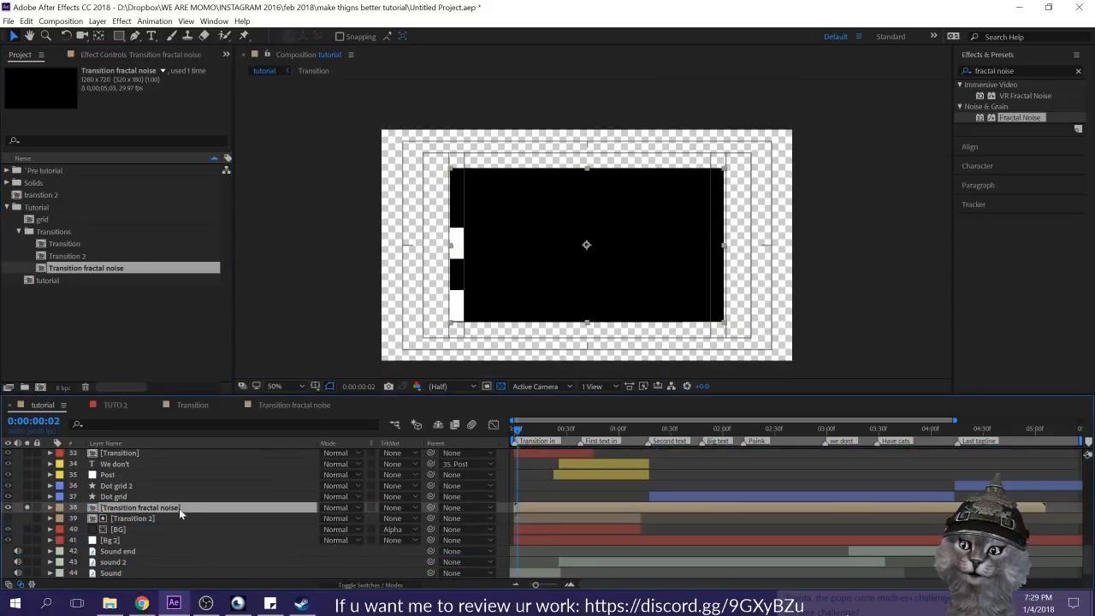
Step: Scale the Transition fractal noise layer up to cover the whole frame and preview it from the beginning
{"action": "left_click", "coordinate": [723, 326]}
{"action": "left_click_drag", "start_coordinate": [722, 326], "coordinate": [793, 366]}
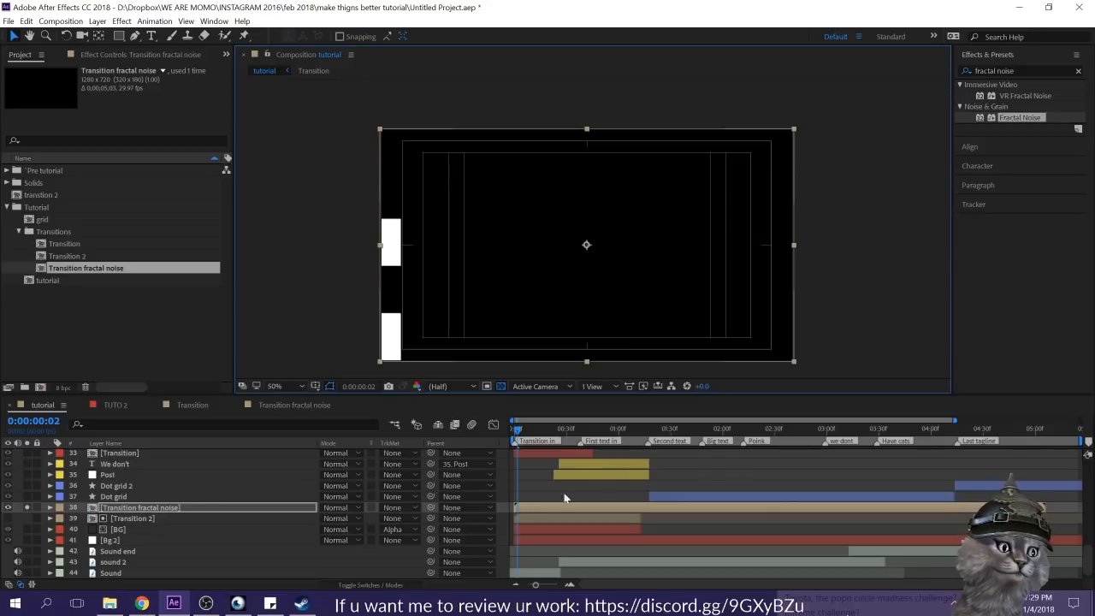
{"action": "left_click", "coordinate": [523, 466]}
{"action": "mouse_move", "coordinate": [523, 428]}
{"action": "left_mouse_down"}
{"action": "mouse_move", "coordinate": [541, 430]}
{"action": "mouse_move", "coordinate": [507, 427]}
{"action": "mouse_move", "coordinate": [534, 435]}
{"action": "mouse_move", "coordinate": [509, 437]}
{"action": "left_mouse_up"}
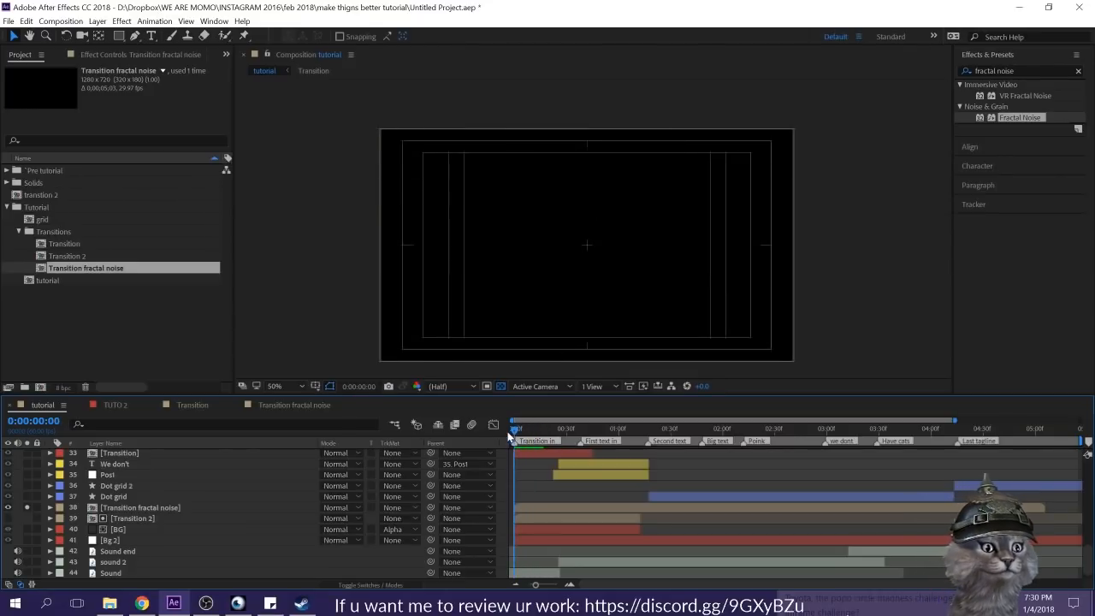
{"action": "key", "text": "space"}
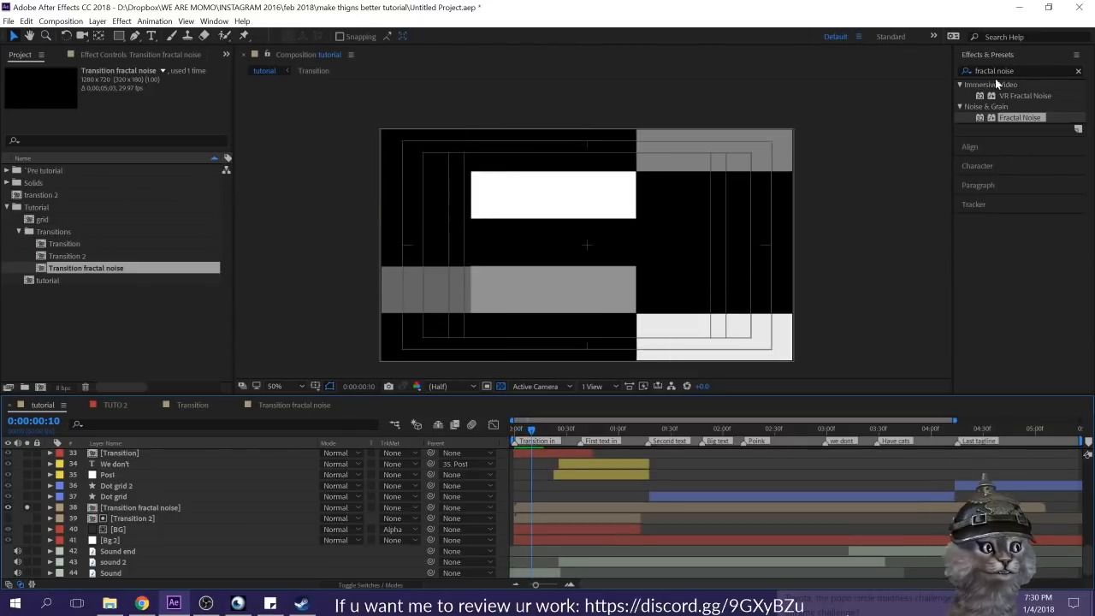
Step: Find the Fill effect and try it on the Transition fractal noise layer
{"action": "left_click", "coordinate": [1019, 70]}
{"action": "type", "text": "fill"}
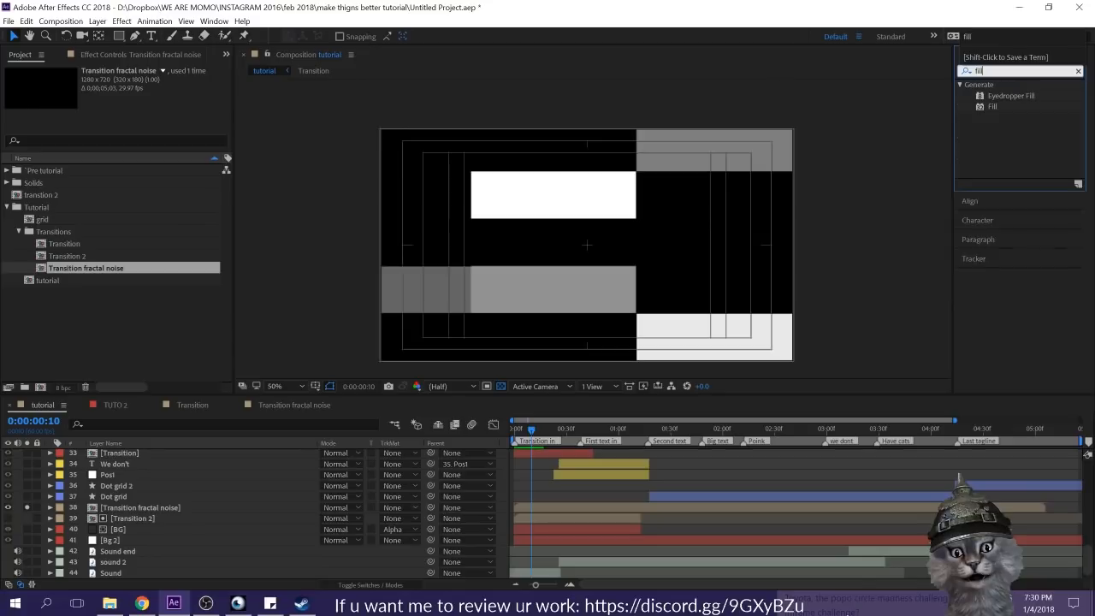
{"action": "left_click", "coordinate": [997, 107]}
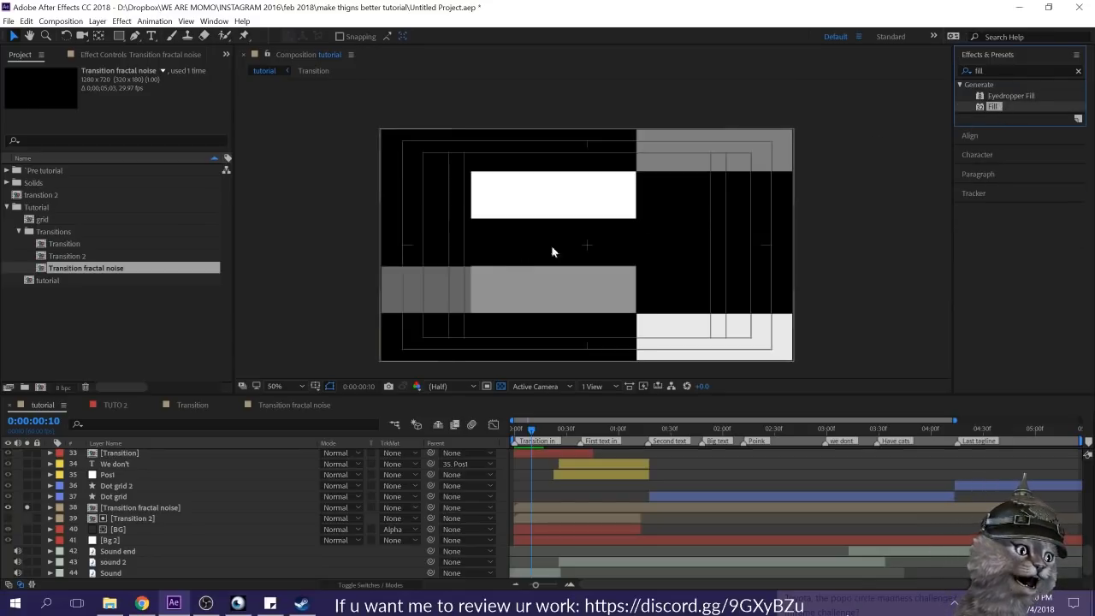
{"action": "left_click_drag", "start_coordinate": [994, 104], "coordinate": [684, 243]}
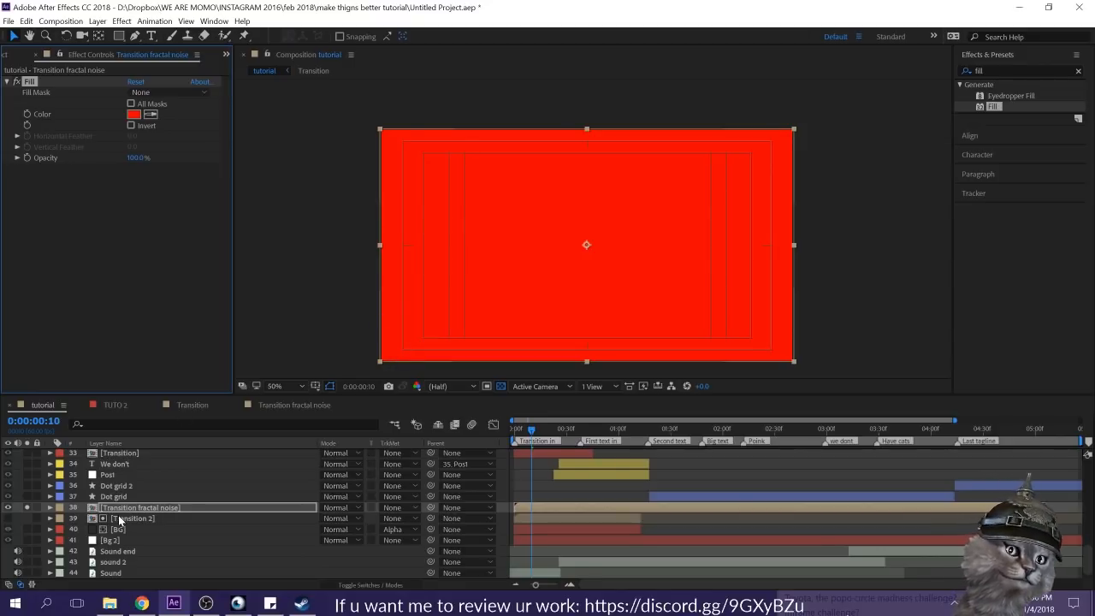
Step: Check the noise solid inside the nested composition, return to the tutorial composition, and remove the layer's Fill effect
{"action": "double_click", "coordinate": [124, 508]}
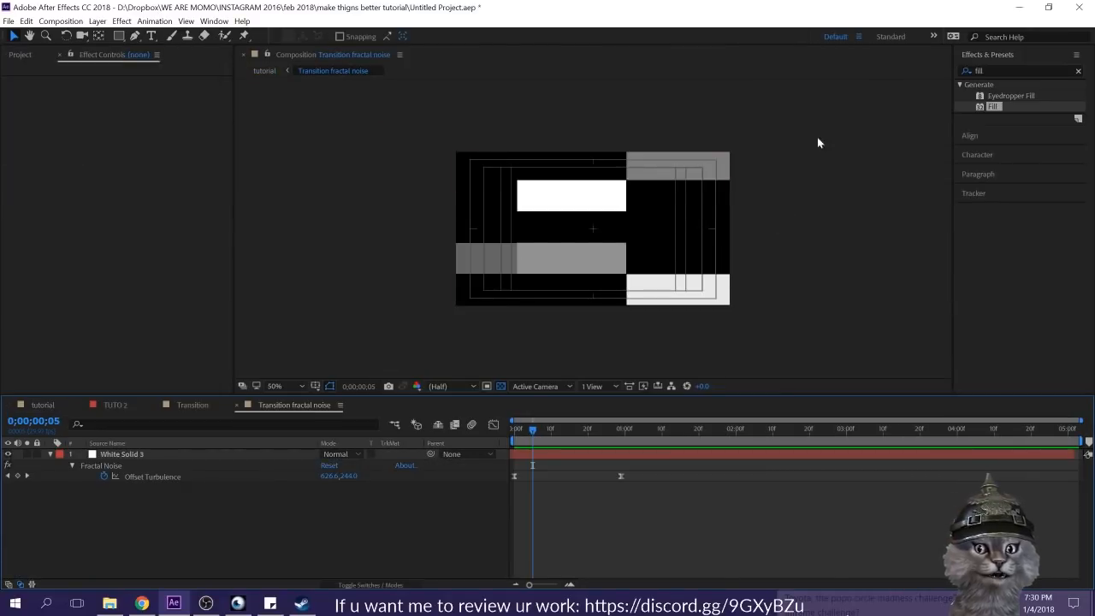
{"action": "left_click", "coordinate": [713, 220]}
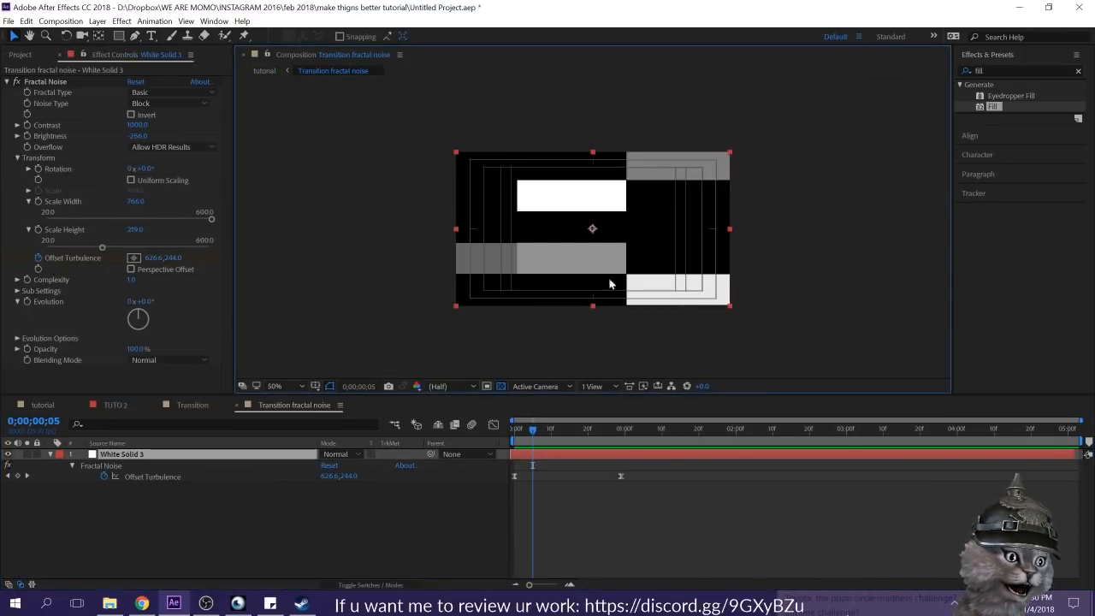
{"action": "left_click", "coordinate": [48, 406]}
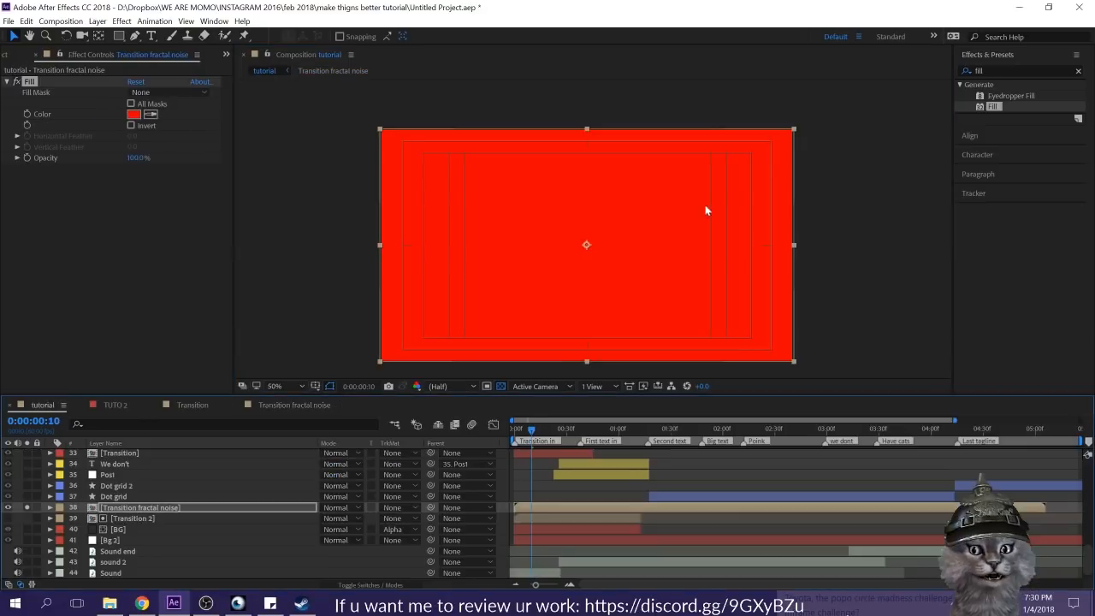
{"action": "left_click", "coordinate": [15, 83]}
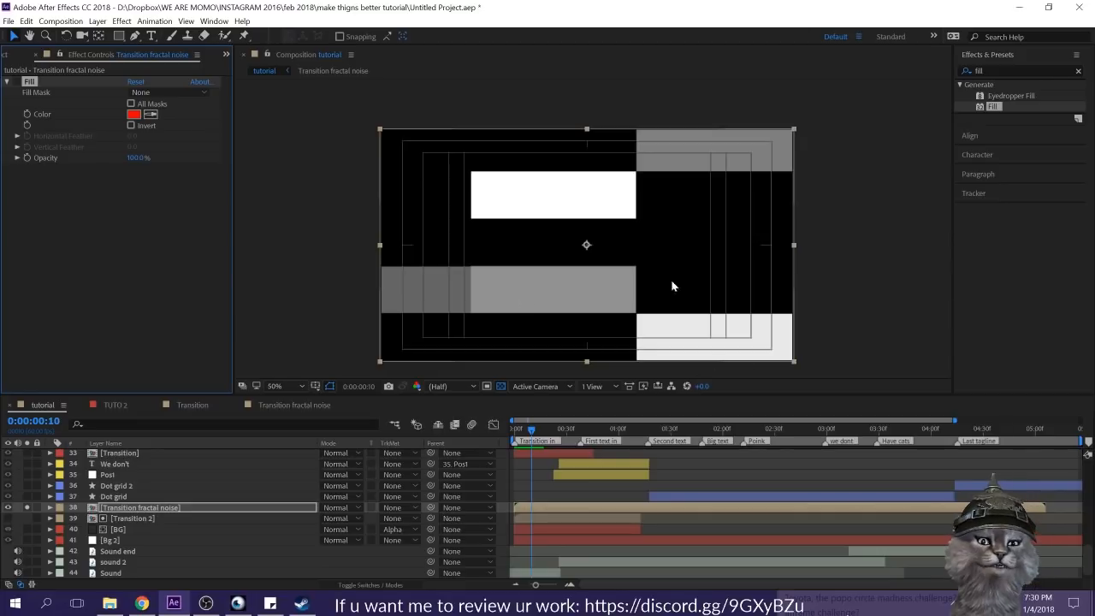
{"action": "key", "text": "Delete"}
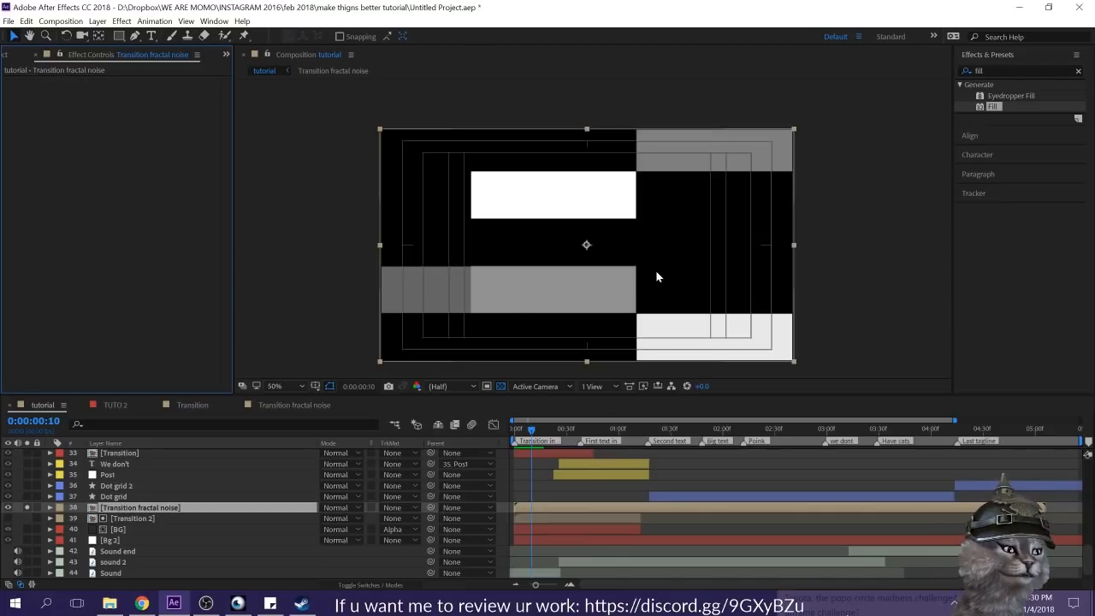
Step: Apply Linear Color Key to the Transition fractal noise layer and sample black as its key color
{"action": "left_click", "coordinate": [1013, 71]}
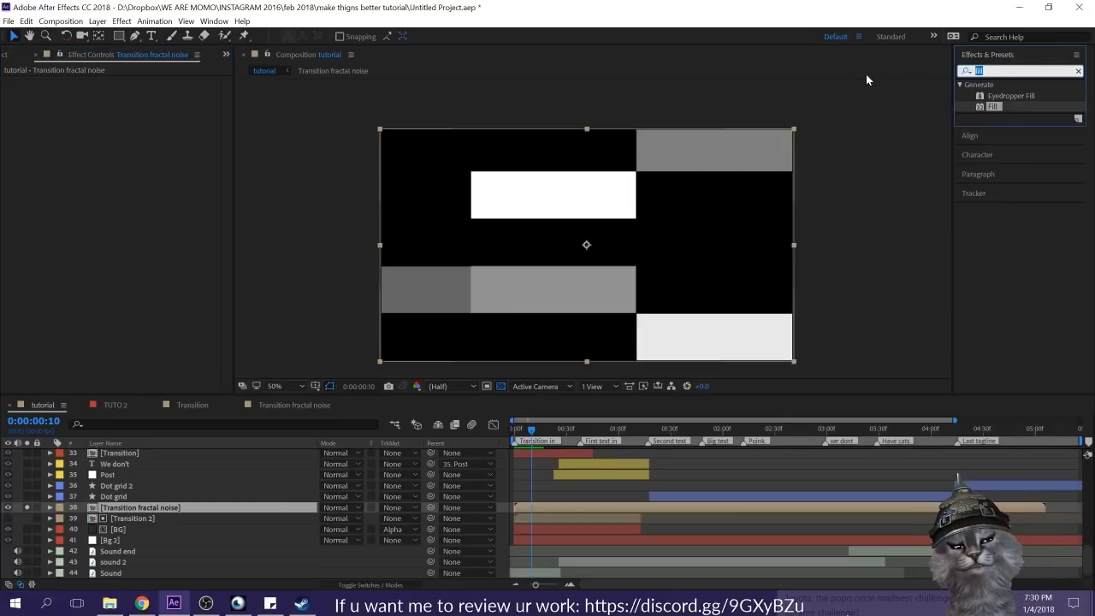
{"action": "type", "text": "linear"}
{"action": "double_click", "coordinate": [1024, 93]}
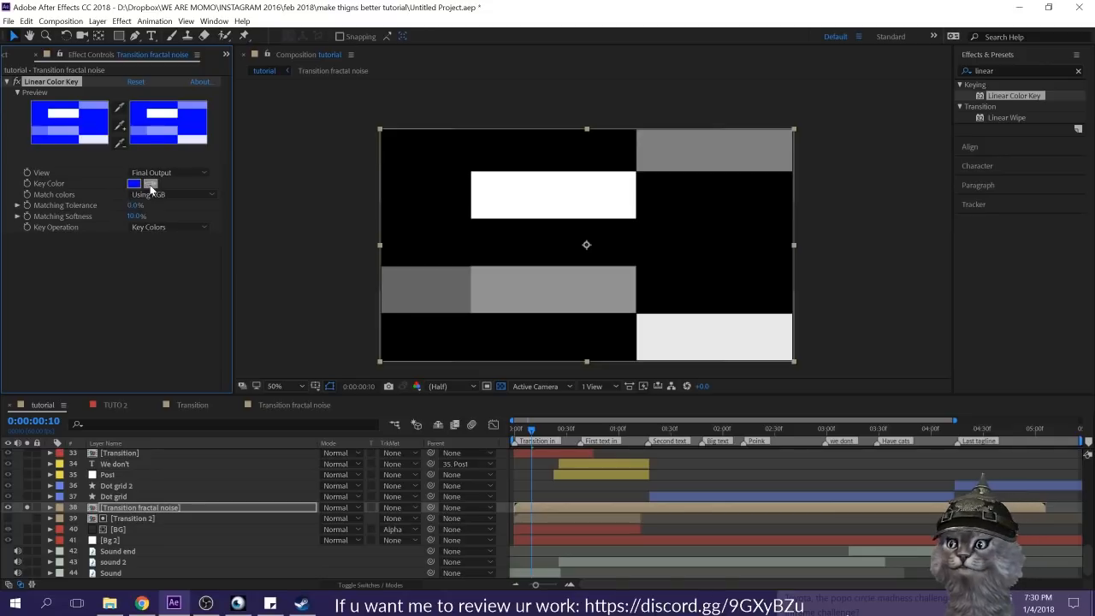
{"action": "left_click", "coordinate": [688, 233]}
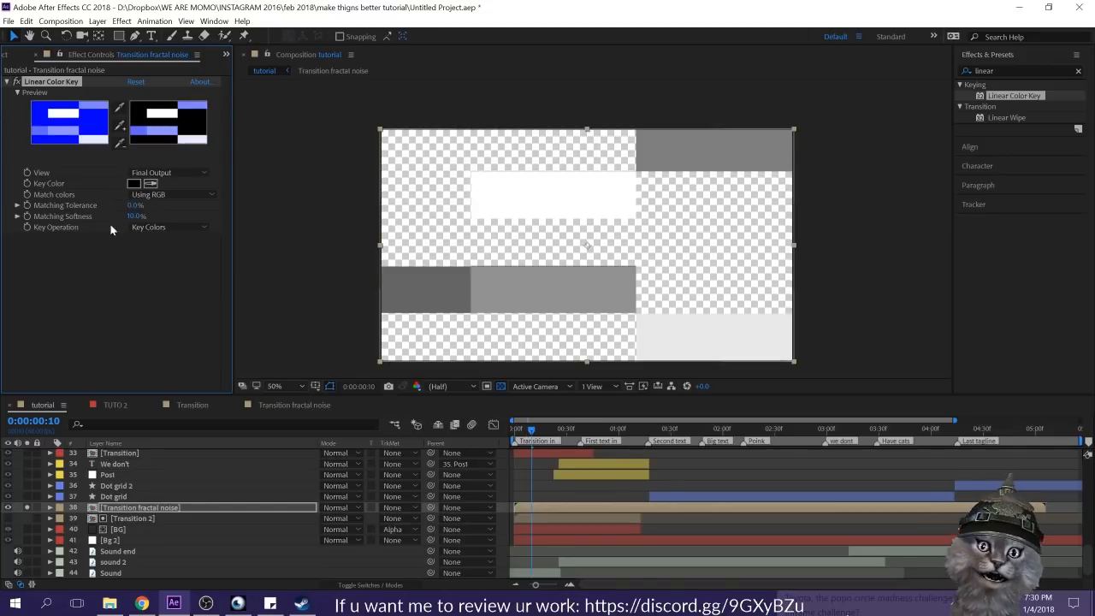
Step: Set the Linear Color Key's Matching Tolerance to 42% on the Transition fractal noise layer
{"action": "key", "text": "period"}
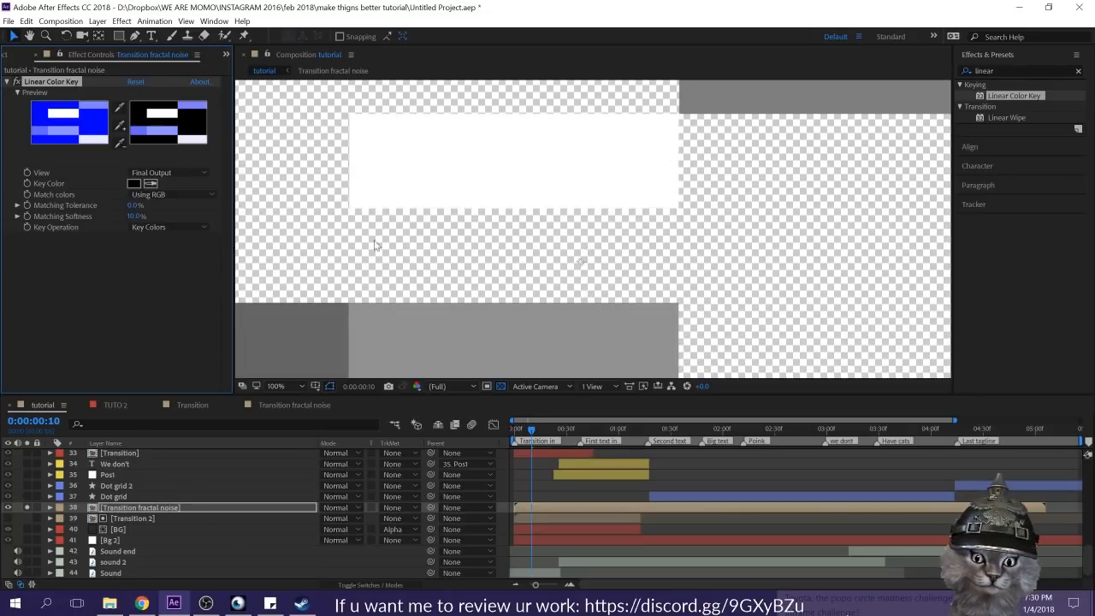
{"action": "key", "text": "comma"}
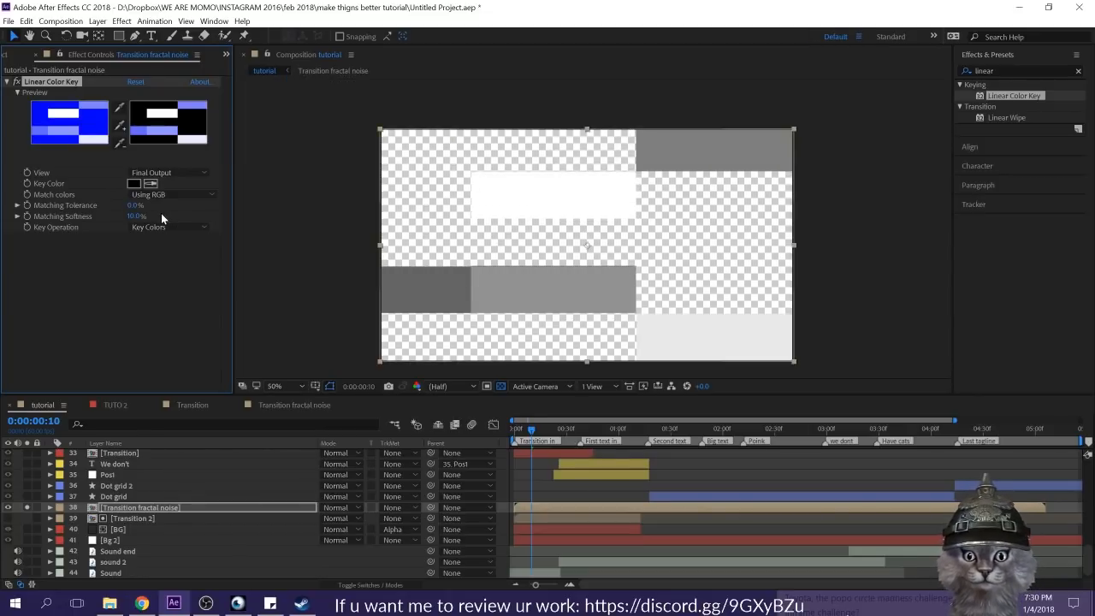
{"action": "left_click_drag", "start_coordinate": [135, 206], "coordinate": [159, 206]}
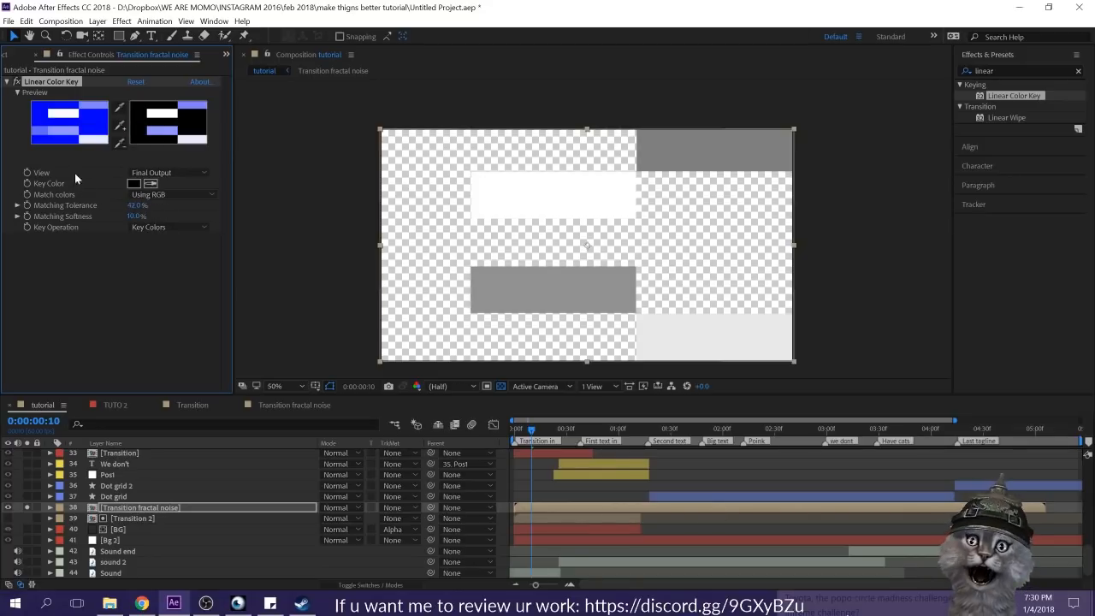
{"action": "left_click", "coordinate": [15, 115]}
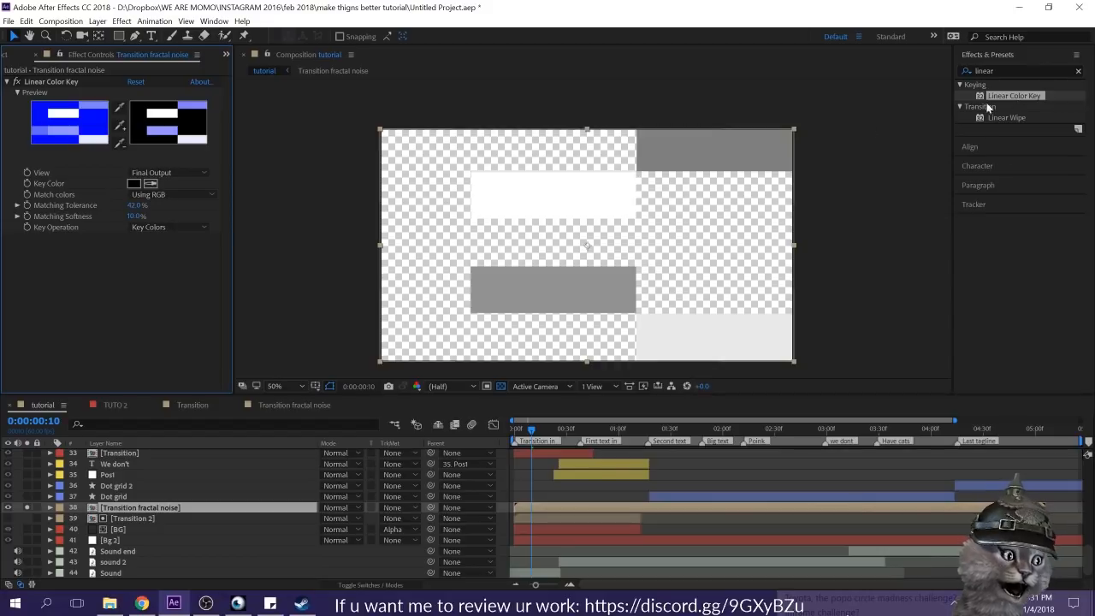
Step: Find the Color pick layer and copy the red hex value FF3A2C from its first Color Control
{"action": "left_click", "coordinate": [117, 518]}
{"action": "left_click", "coordinate": [115, 527]}
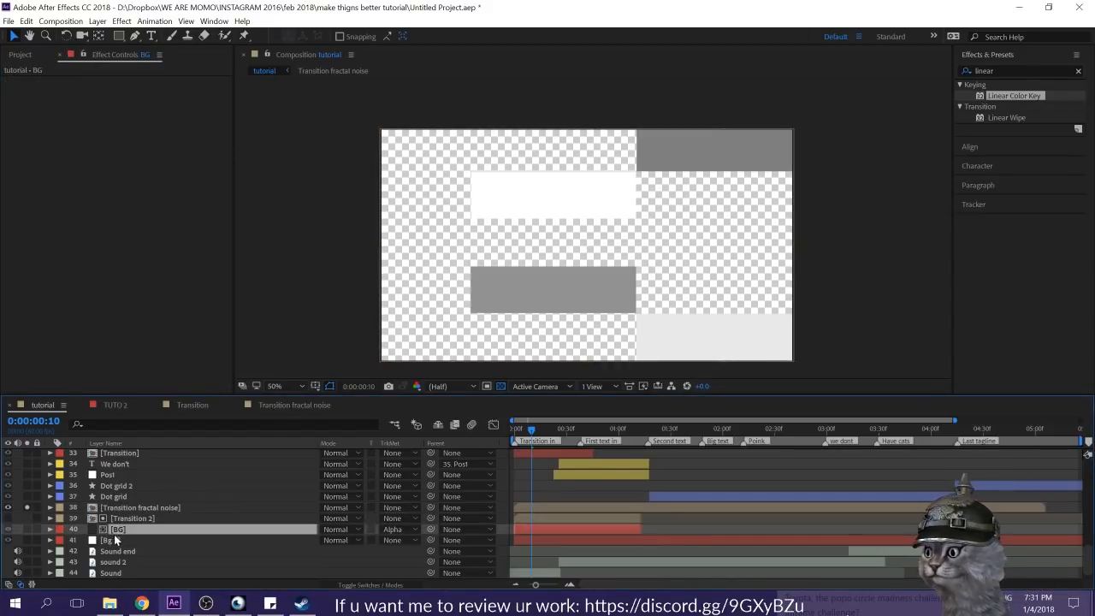
{"action": "left_click", "coordinate": [117, 537]}
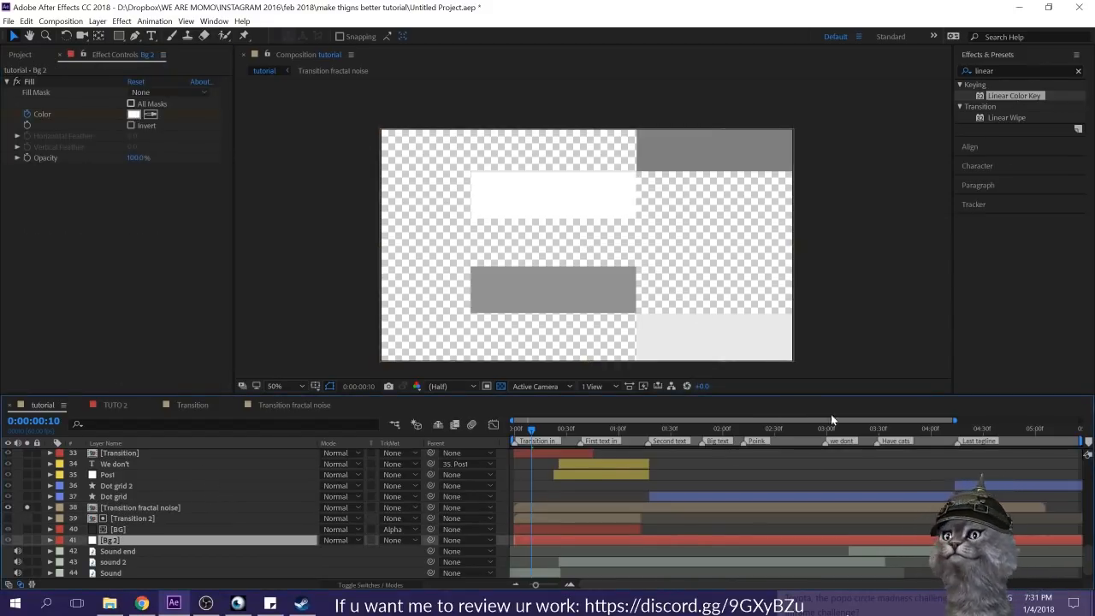
{"action": "scroll", "coordinate": [133, 556], "scroll_direction": "down", "scroll_amount": 1}
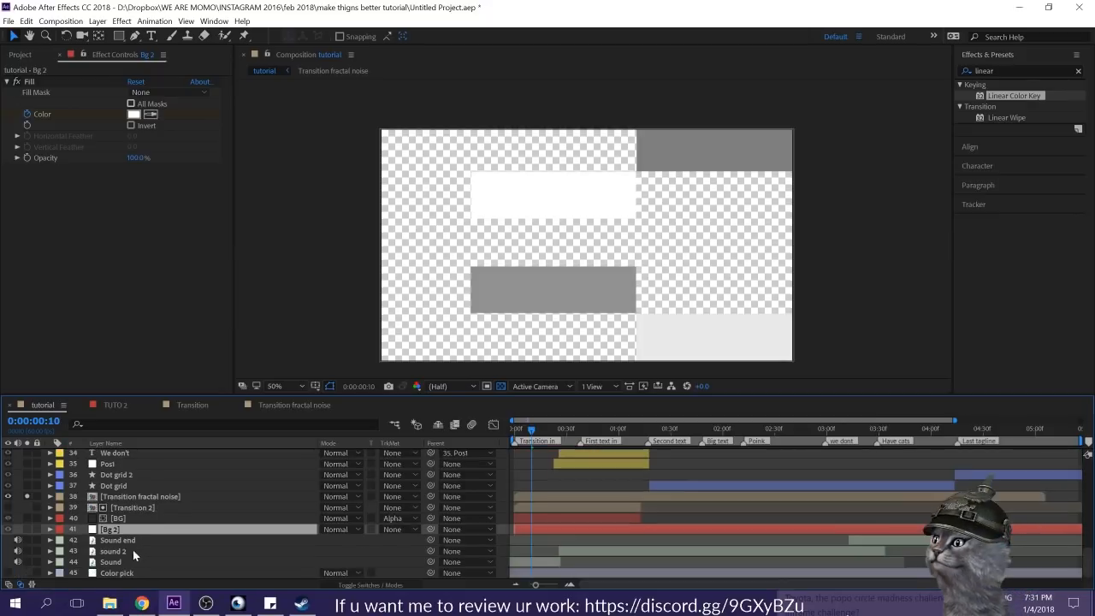
{"action": "left_click", "coordinate": [116, 572]}
{"action": "left_click", "coordinate": [133, 92]}
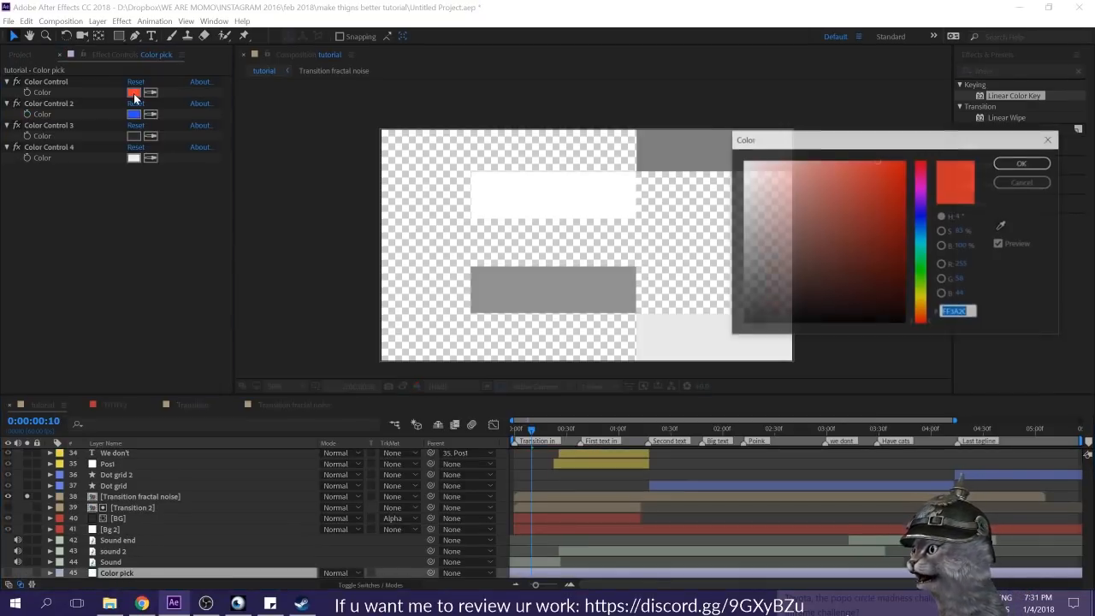
{"action": "left_click", "coordinate": [1023, 182]}
Step: Turn off solo on the Transition fractal noise layer and apply a Fill effect to it in color FF3A2C
{"action": "left_click", "coordinate": [109, 497]}
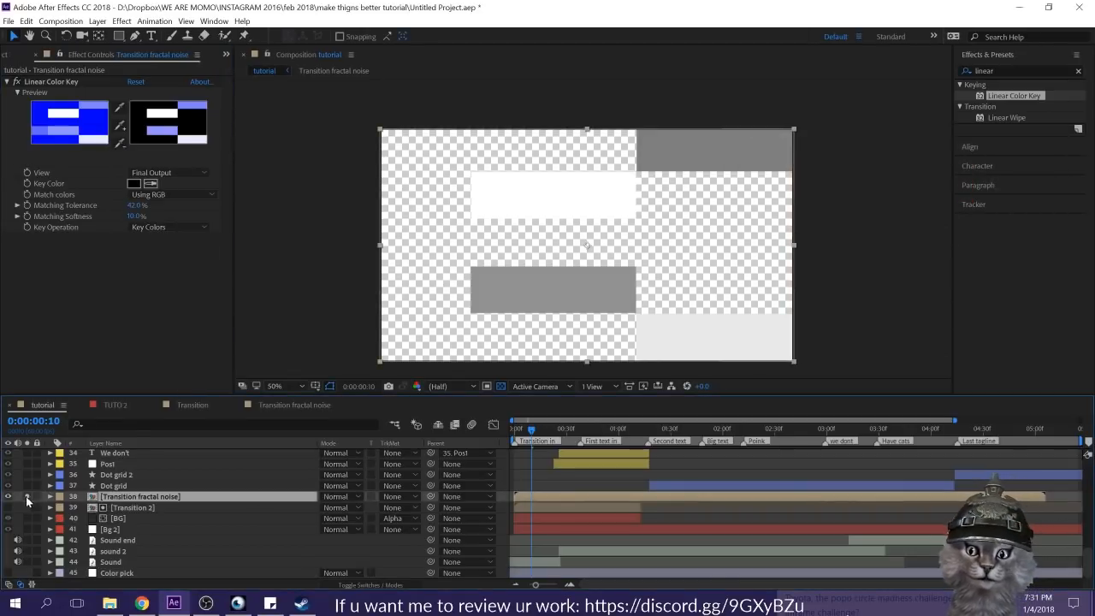
{"action": "left_click", "coordinate": [26, 499]}
{"action": "left_click", "coordinate": [114, 506]}
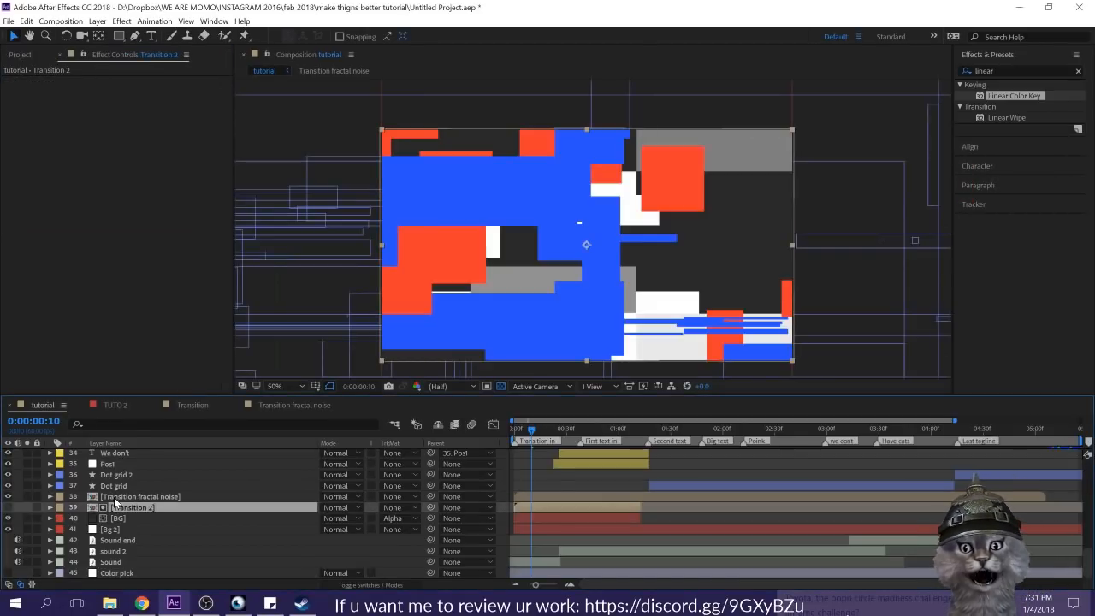
{"action": "left_click", "coordinate": [113, 497]}
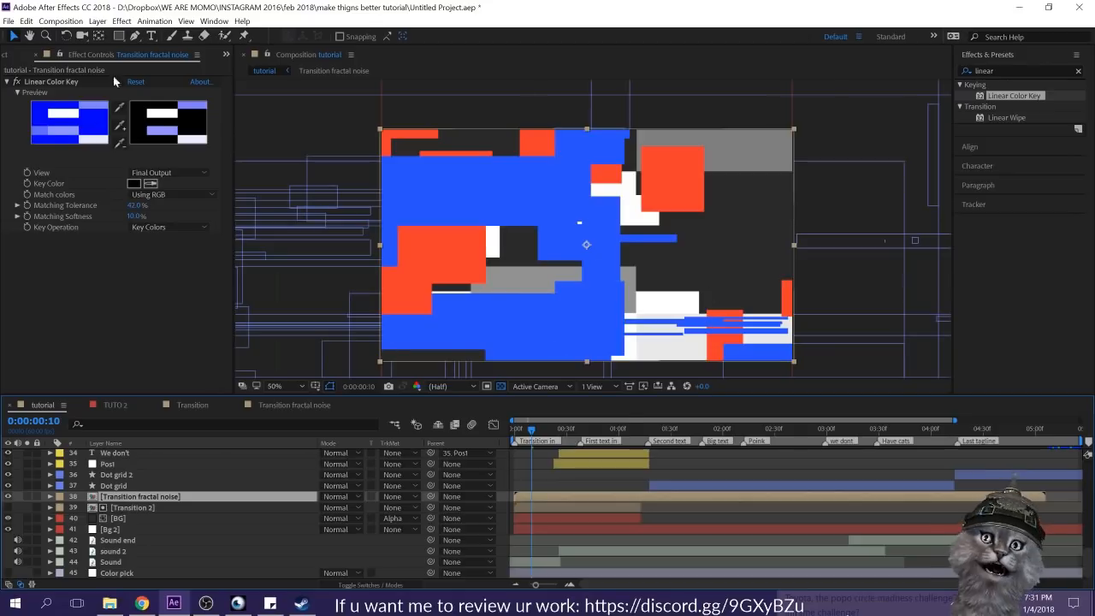
{"action": "double_click", "coordinate": [1011, 71]}
{"action": "type", "text": "fill"}
{"action": "left_click_drag", "start_coordinate": [991, 106], "coordinate": [21, 281]}
{"action": "left_click", "coordinate": [130, 271]}
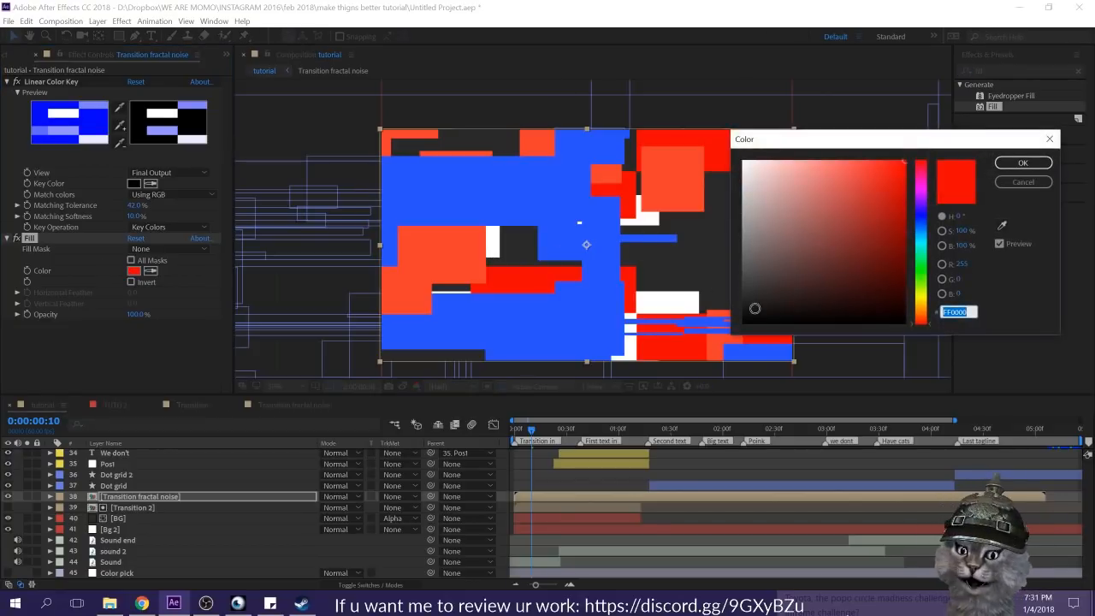
{"action": "type", "text": "FF3A2C"}
{"action": "left_click", "coordinate": [1017, 162]}
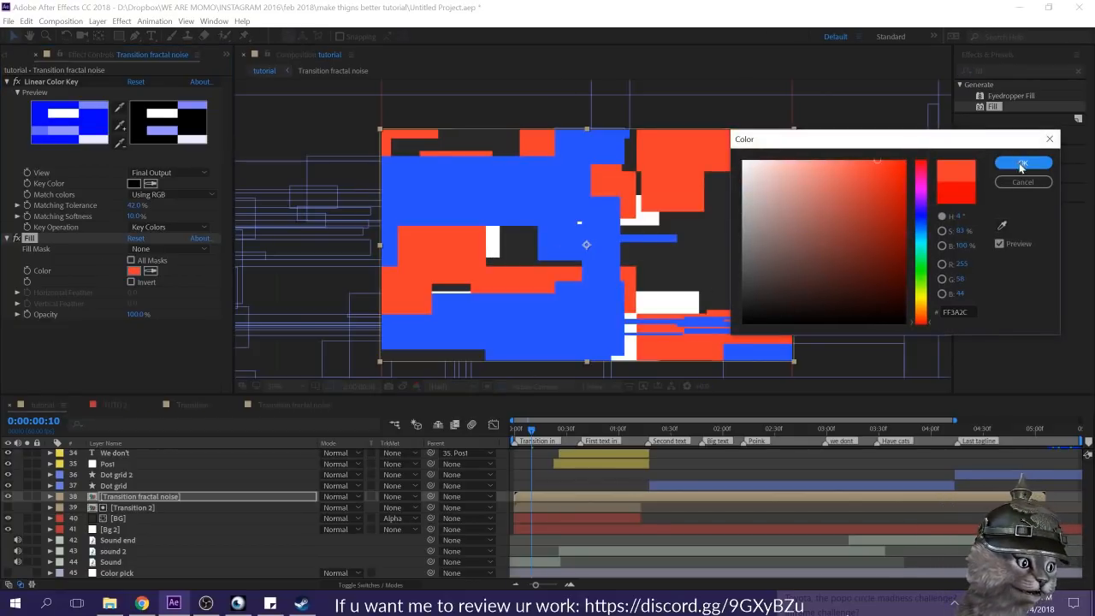
Step: Preview the filled Transition fractal noise layer in solo and trim its end to 0:00:01:04
{"action": "left_click", "coordinate": [27, 496]}
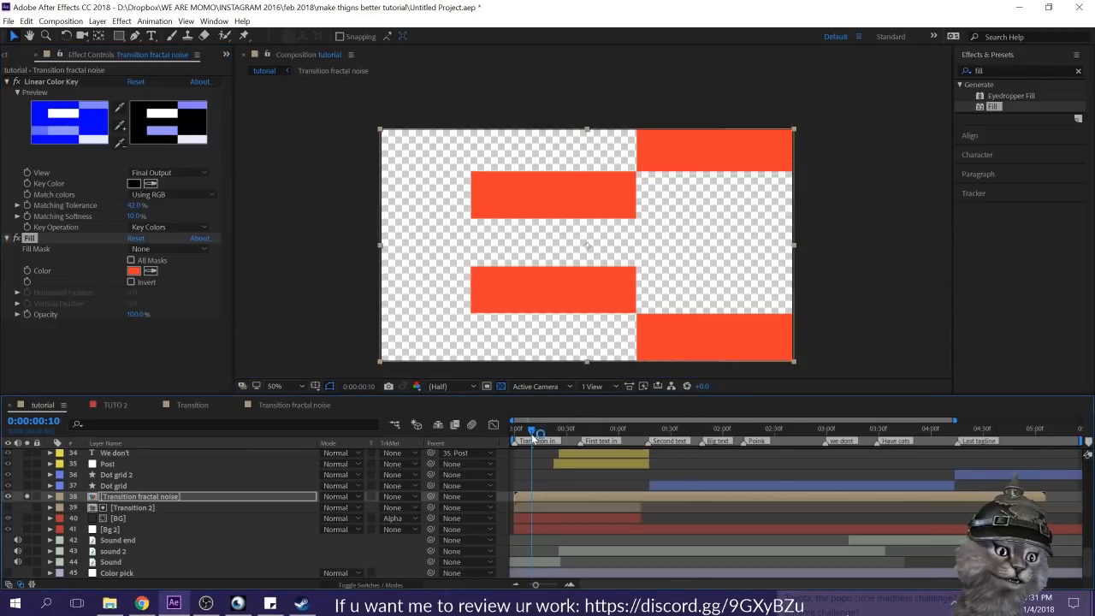
{"action": "left_click_drag", "start_coordinate": [533, 439], "coordinate": [481, 435]}
{"action": "key", "text": "space"}
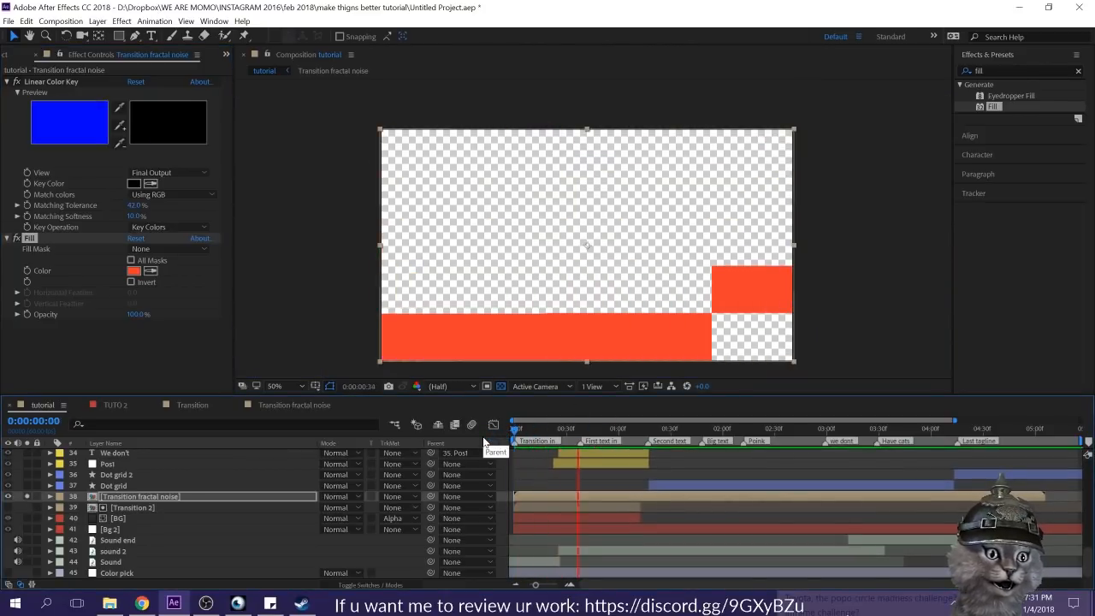
{"action": "key", "text": "space"}
{"action": "left_click", "coordinate": [553, 496]}
{"action": "mouse_move", "coordinate": [644, 437]}
{"action": "left_mouse_down"}
{"action": "mouse_move", "coordinate": [669, 441]}
{"action": "mouse_move", "coordinate": [625, 439]}
{"action": "left_mouse_up"}
{"action": "key", "text": "alt+]"}
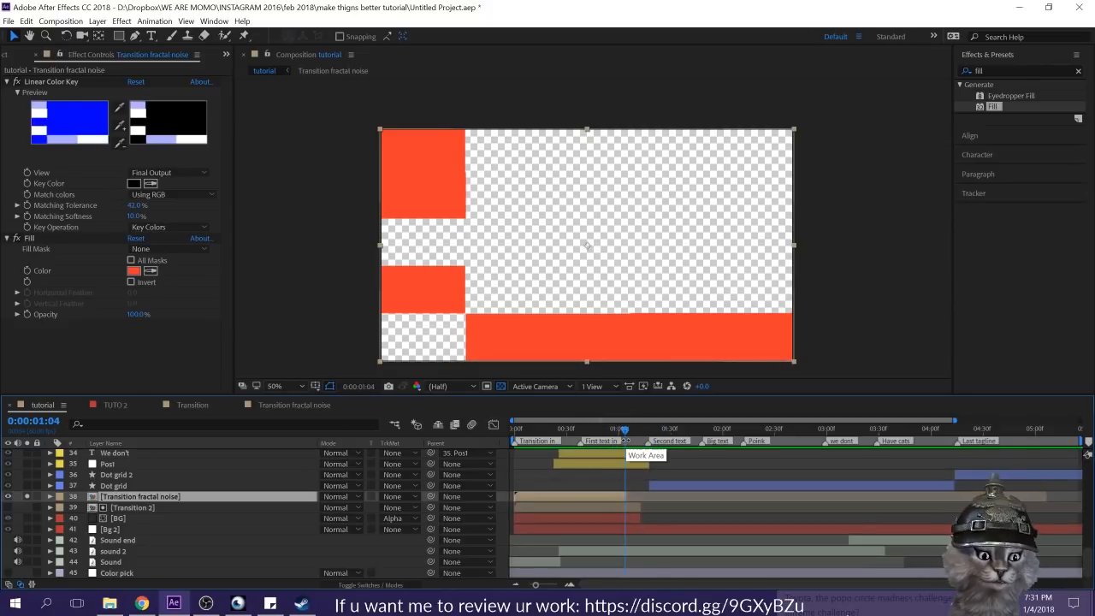
Step: Duplicate the Transition fractal noise layer and squash the duplicate vertically into a thin horizontal band across the frame's middle
{"action": "key", "text": "ctrl+d"}
{"action": "left_click_drag", "start_coordinate": [588, 134], "coordinate": [587, 237]}
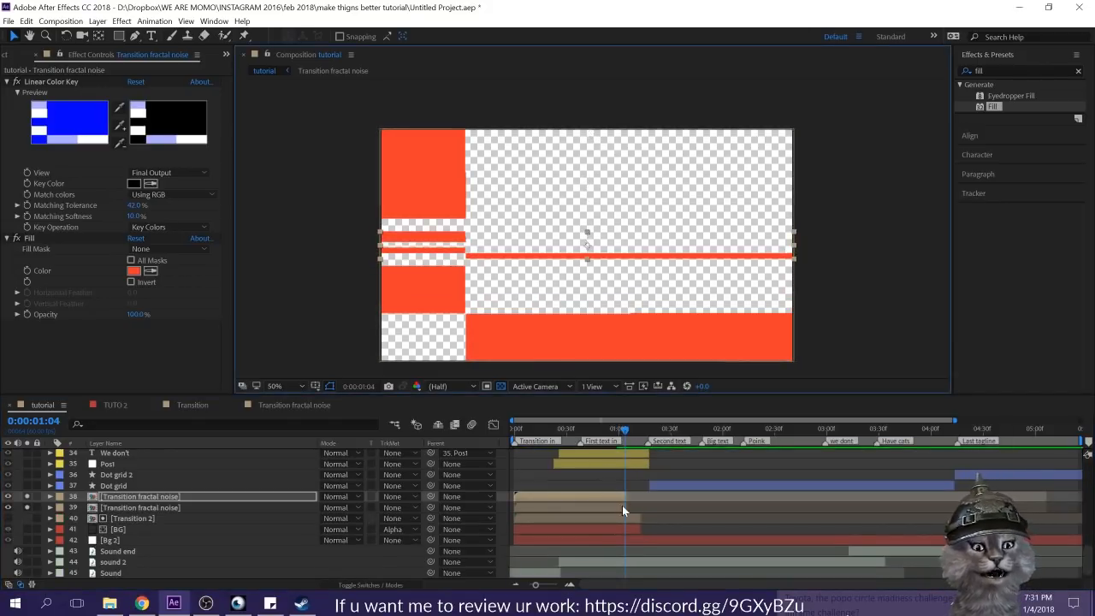
Step: Keyframe the thin band's position with Easy Ease, from centre frame at 0:00:00:00 to beyond the frame's right edge at 0:00:01:04
{"action": "key", "text": "p"}
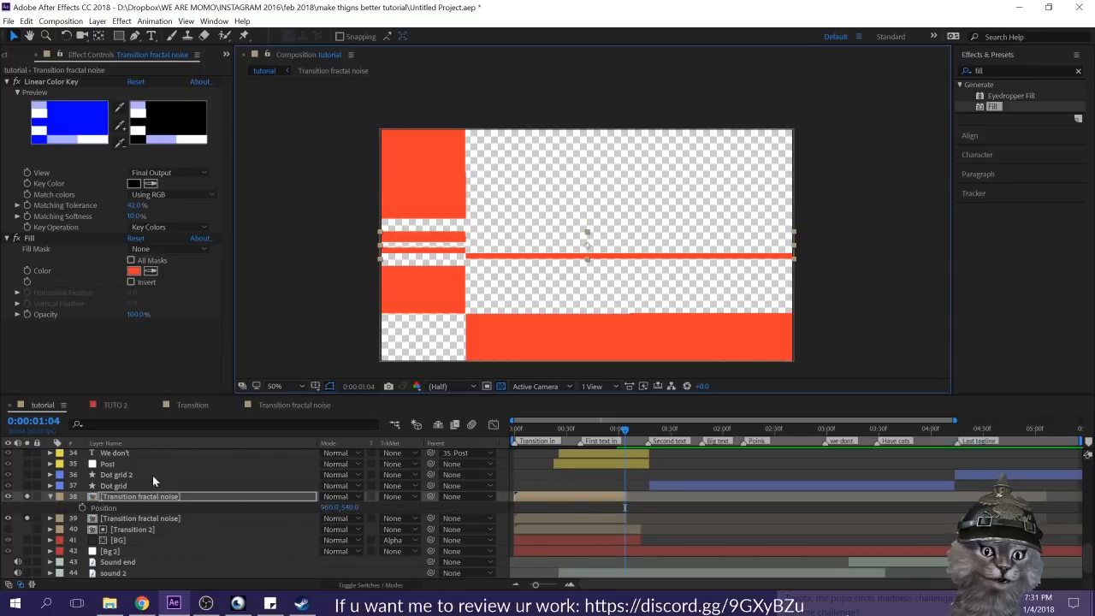
{"action": "left_click", "coordinate": [83, 507]}
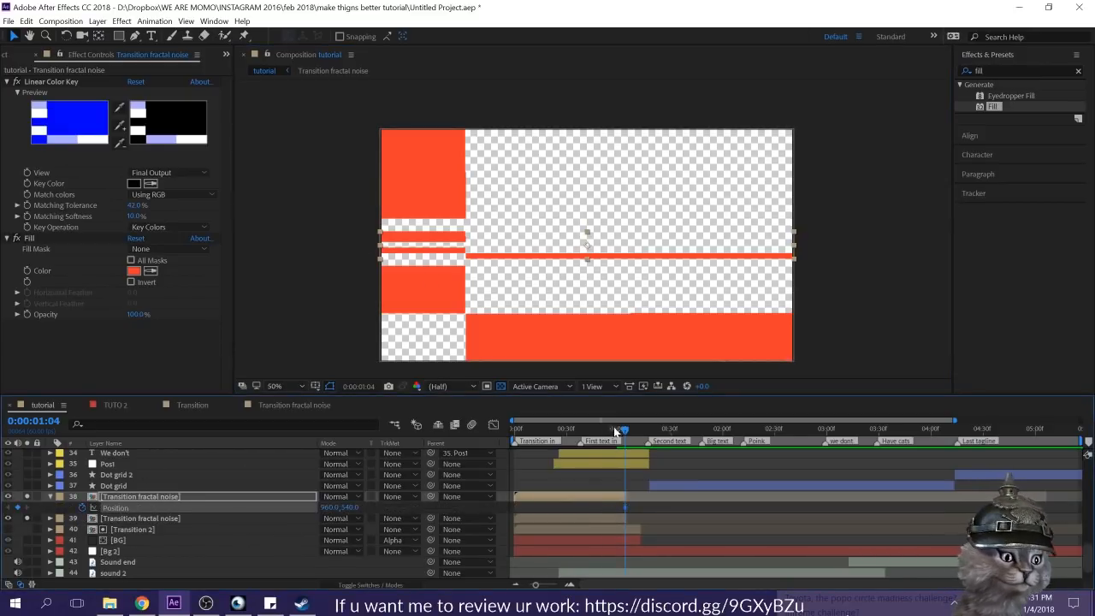
{"action": "left_click_drag", "start_coordinate": [615, 432], "coordinate": [515, 430]}
{"action": "left_click", "coordinate": [16, 507]}
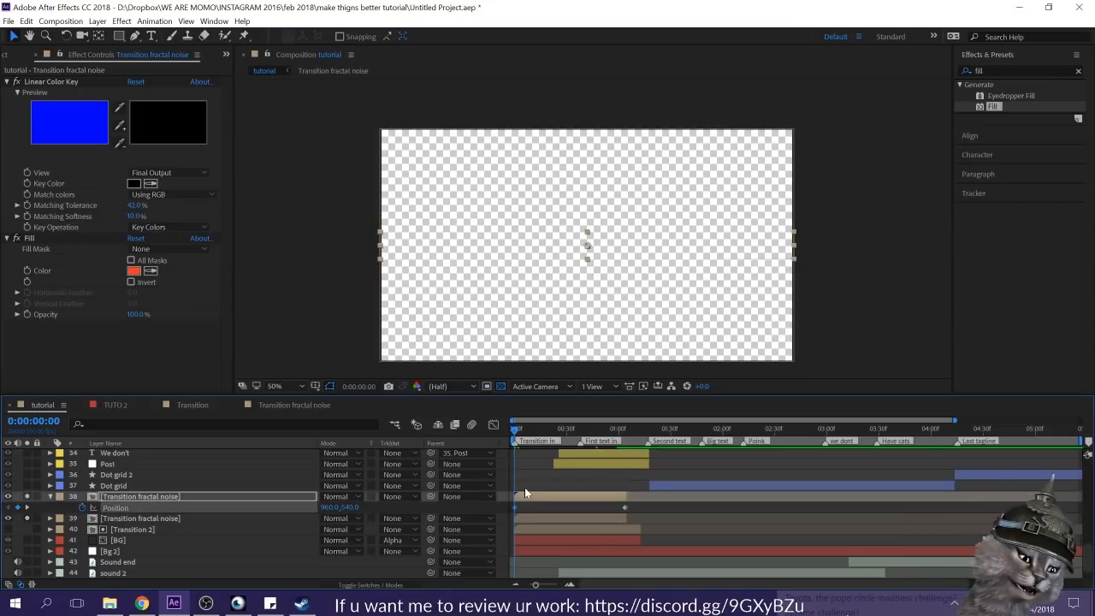
{"action": "key", "text": "k"}
{"action": "left_click_drag", "start_coordinate": [573, 242], "coordinate": [972, 259]}
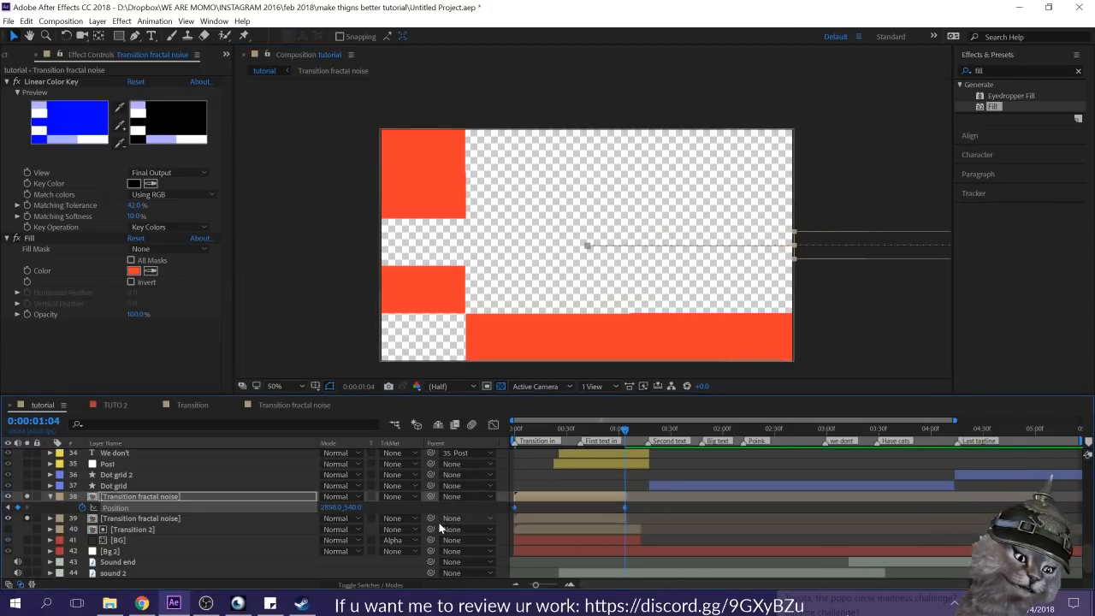
{"action": "key", "text": "Home"}
{"action": "key", "text": "space"}
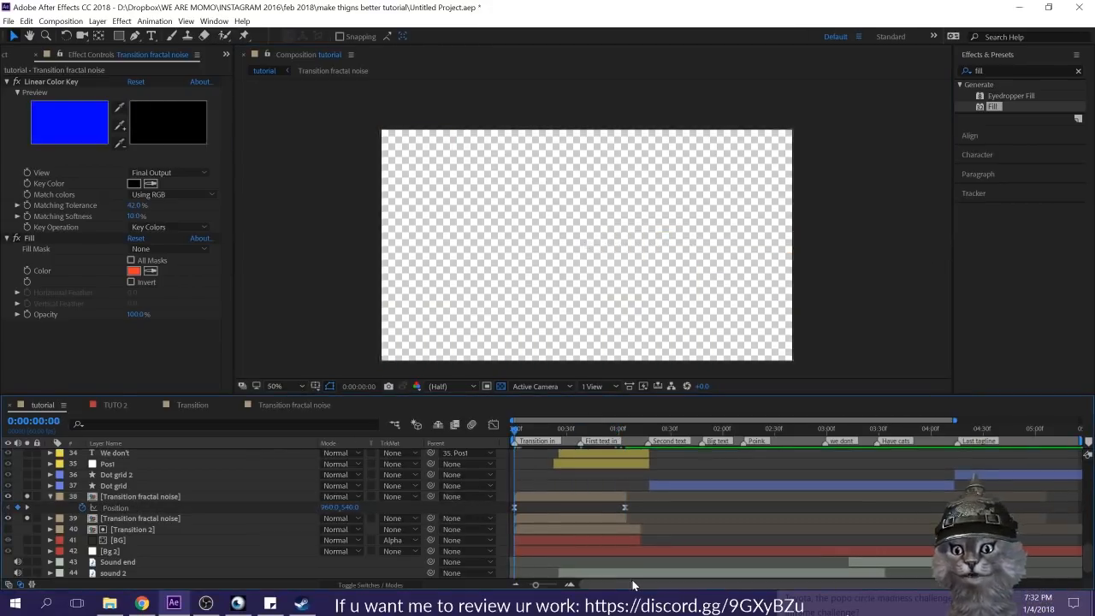
Step: Delete the original full-height Transition fractal noise layer below the thin band
{"action": "left_click", "coordinate": [622, 430]}
{"action": "left_click_drag", "start_coordinate": [623, 433], "coordinate": [629, 432]}
{"action": "left_click", "coordinate": [576, 516]}
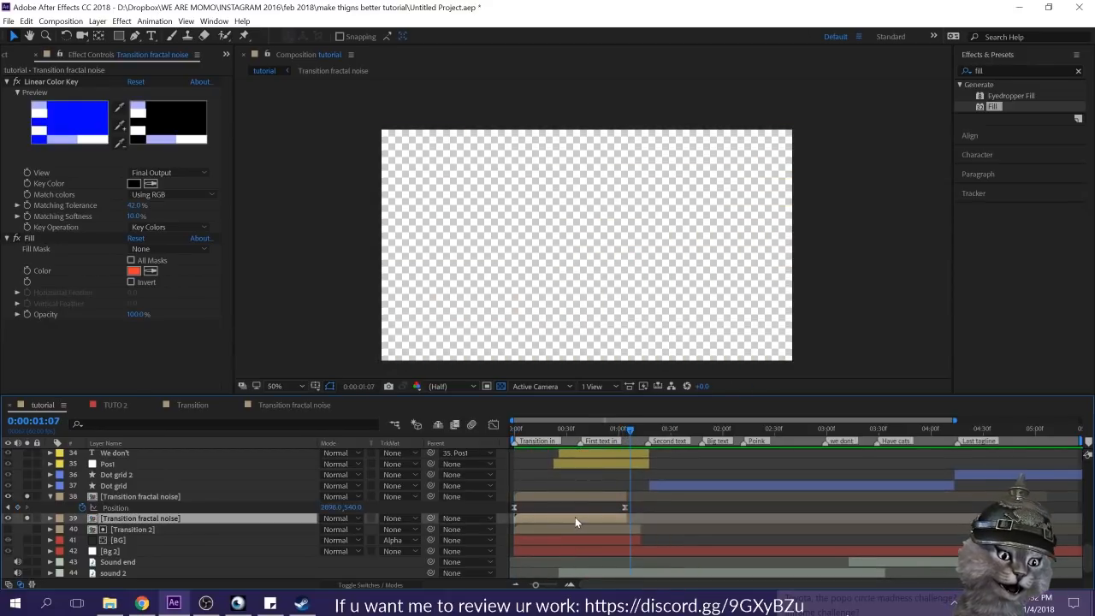
{"action": "key", "text": "Delete"}
Step: Turn off solo on the remaining Transition fractal noise band and preview it with all layers from the start
{"action": "left_click", "coordinate": [596, 496]}
{"action": "left_click_drag", "start_coordinate": [619, 428], "coordinate": [416, 432]}
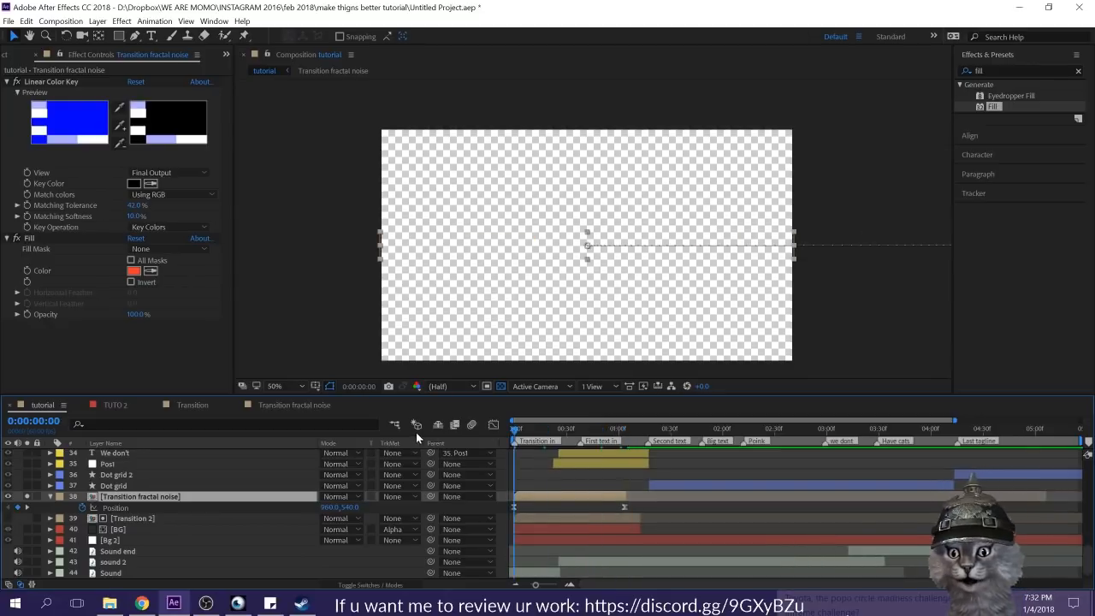
{"action": "left_click", "coordinate": [27, 496]}
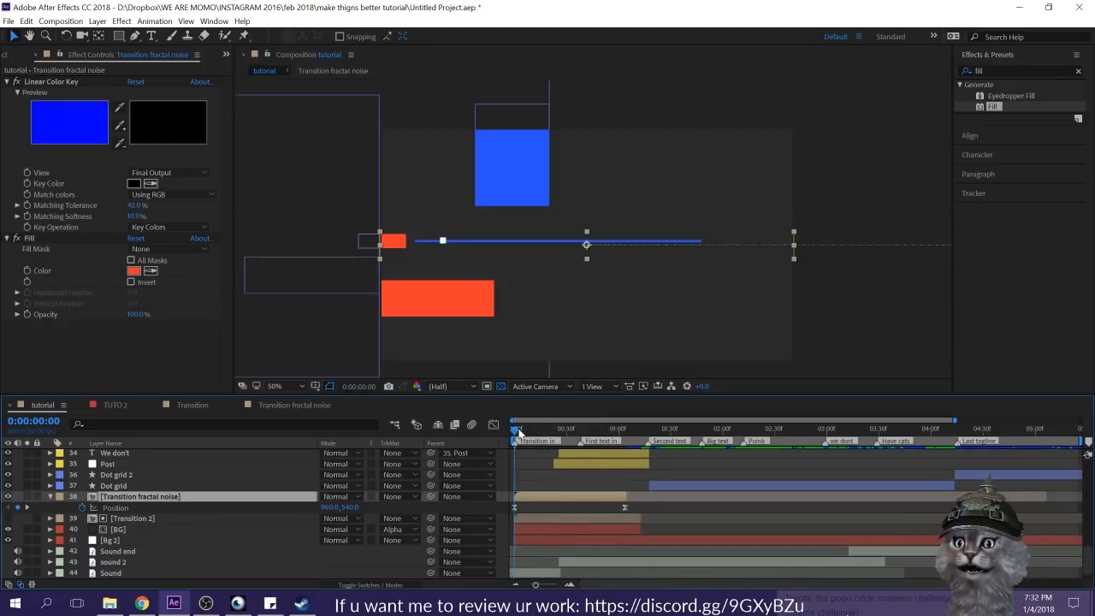
{"action": "left_click", "coordinate": [523, 480]}
{"action": "key", "text": "space"}
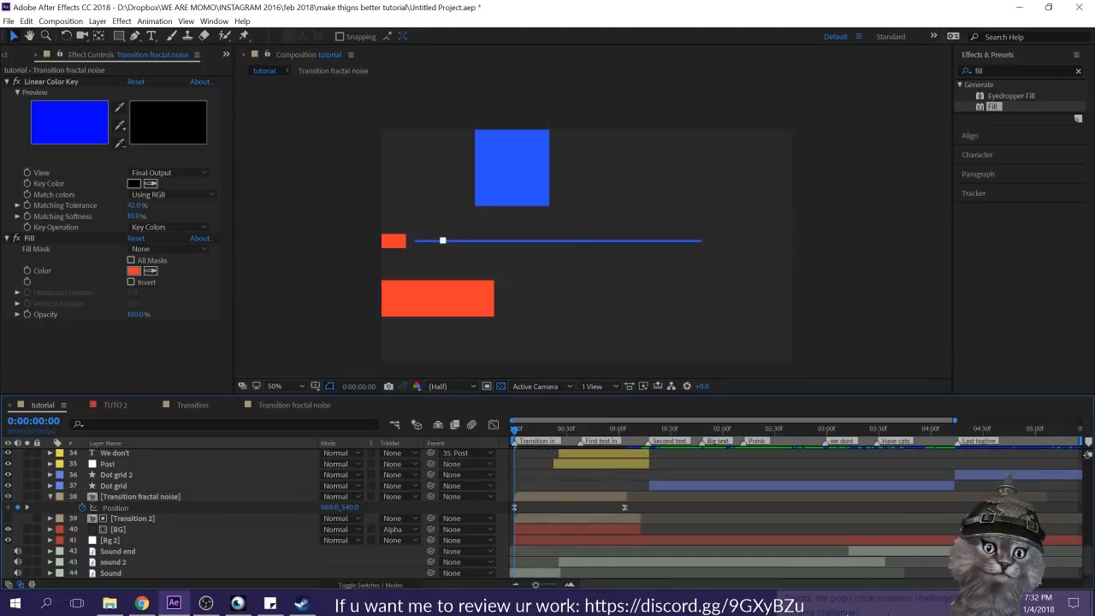
{"action": "key", "text": "space"}
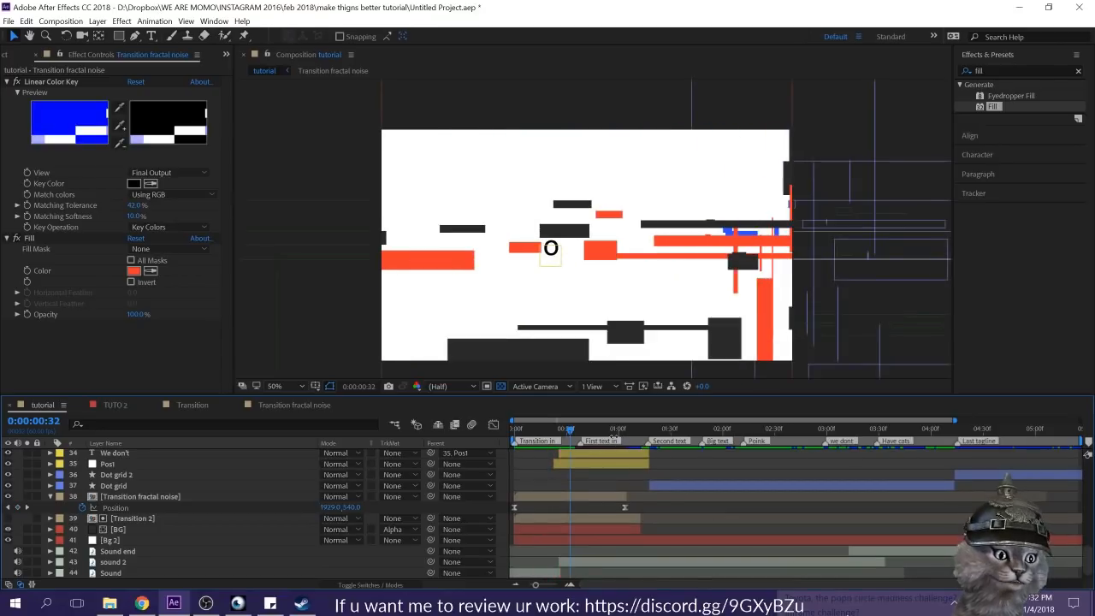
Step: Duplicate the Transition fractal noise band and place the copy just above the "We don't have books we have poppo" text layer
{"action": "left_click_drag", "start_coordinate": [610, 431], "coordinate": [708, 443]}
{"action": "left_click", "coordinate": [520, 497]}
{"action": "key", "text": "ctrl+shift+d"}
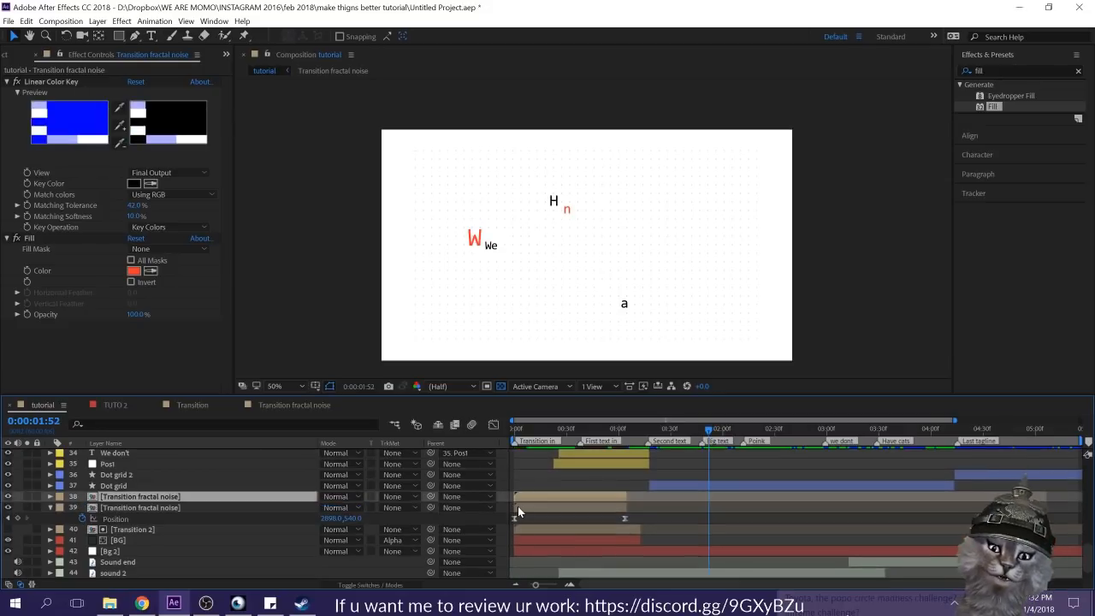
{"action": "left_click_drag", "start_coordinate": [109, 497], "coordinate": [141, 546]}
Step: Give the copied band a pink label and move its start to the Big text marker
{"action": "left_click", "coordinate": [57, 545]}
{"action": "left_click", "coordinate": [85, 384]}
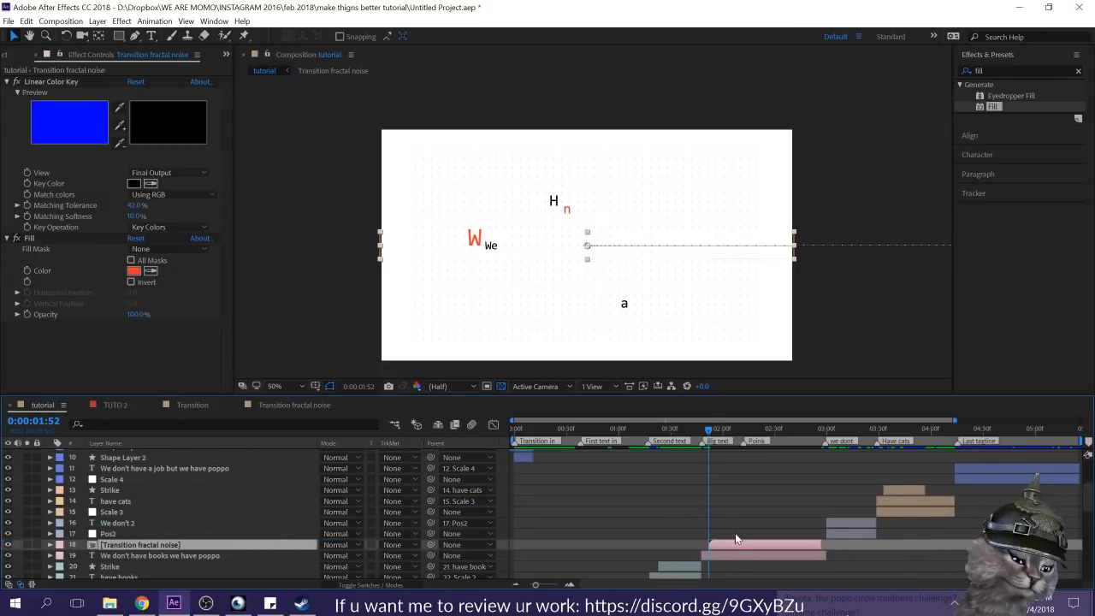
{"action": "left_click_drag", "start_coordinate": [720, 541], "coordinate": [712, 542]}
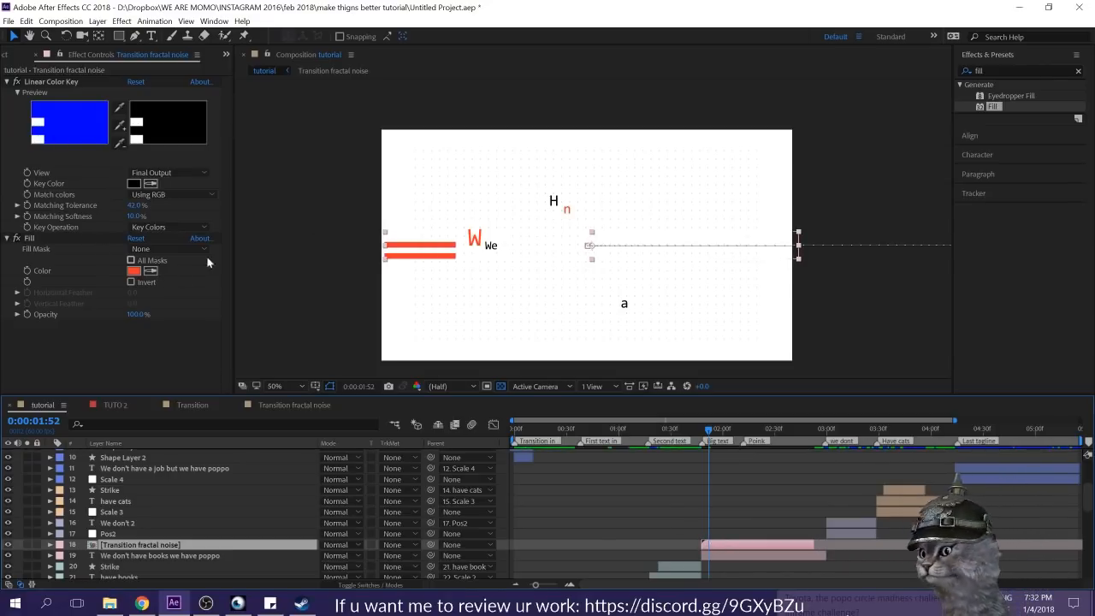
Step: Try sampling the blue from the Linear Color Key preview as the copied band's fill color
{"action": "left_click", "coordinate": [151, 272]}
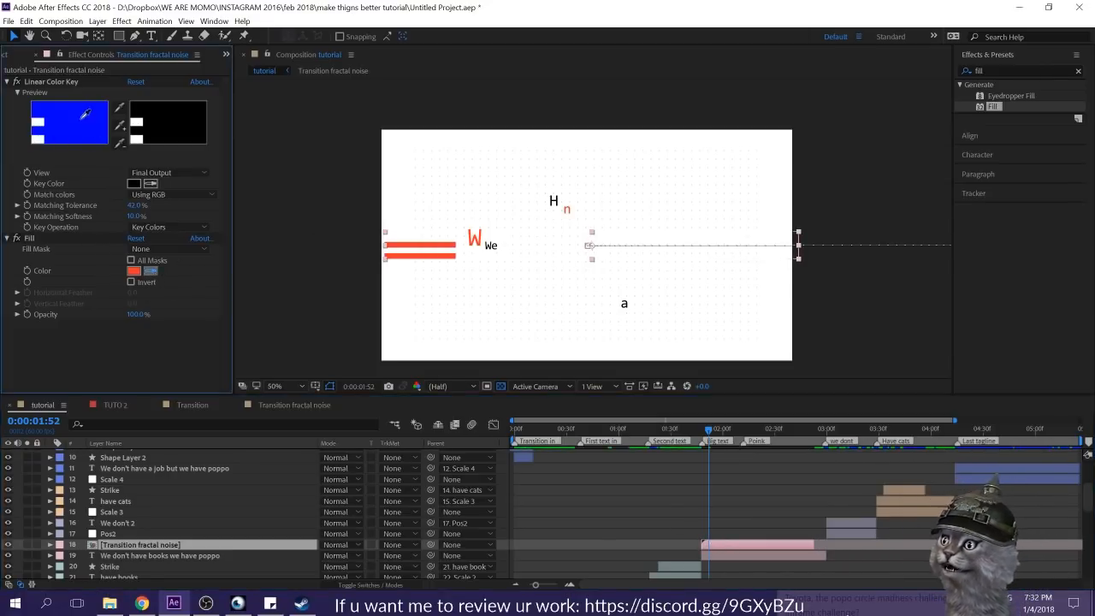
{"action": "left_click", "coordinate": [82, 115]}
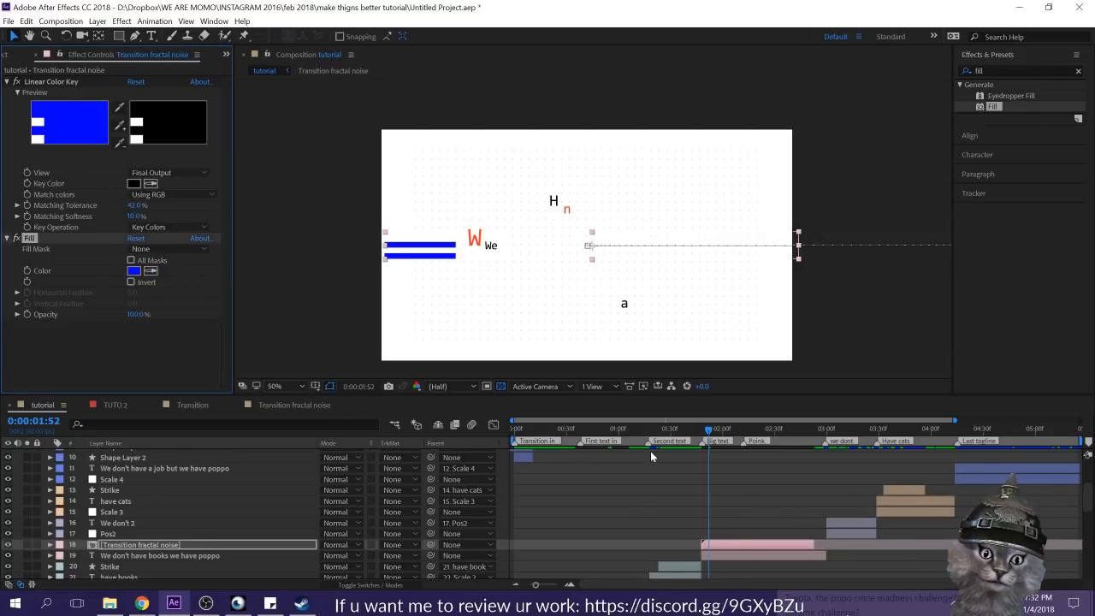
Step: Copy the palette blue's hex value 2952FF from Color Control 2 on the Color pick layer
{"action": "scroll", "coordinate": [145, 556], "scroll_direction": "down", "scroll_amount": 10}
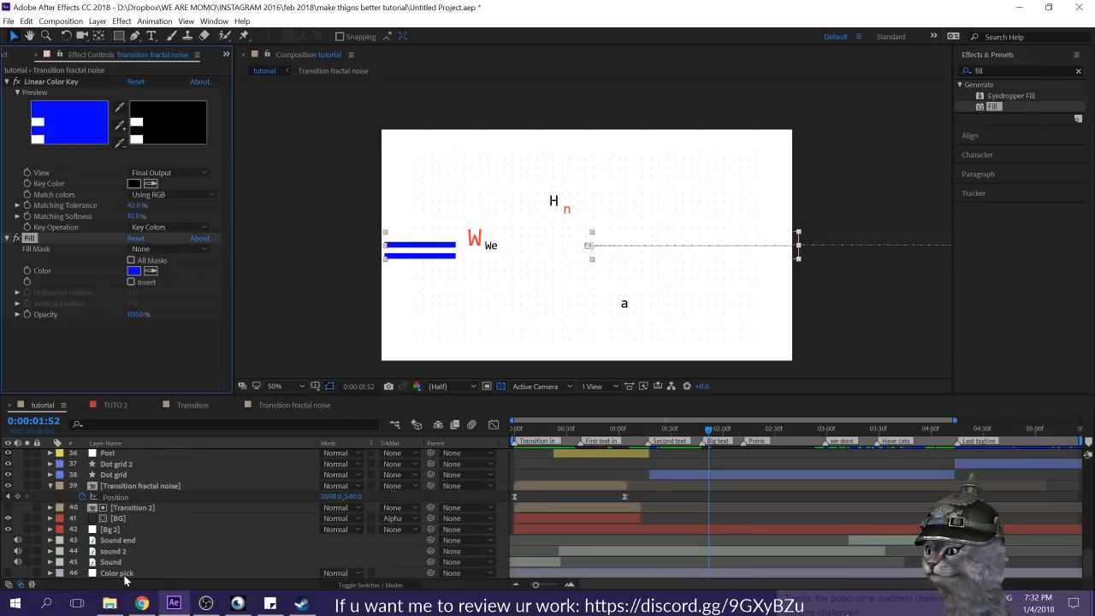
{"action": "left_click", "coordinate": [126, 572]}
{"action": "left_click", "coordinate": [133, 114]}
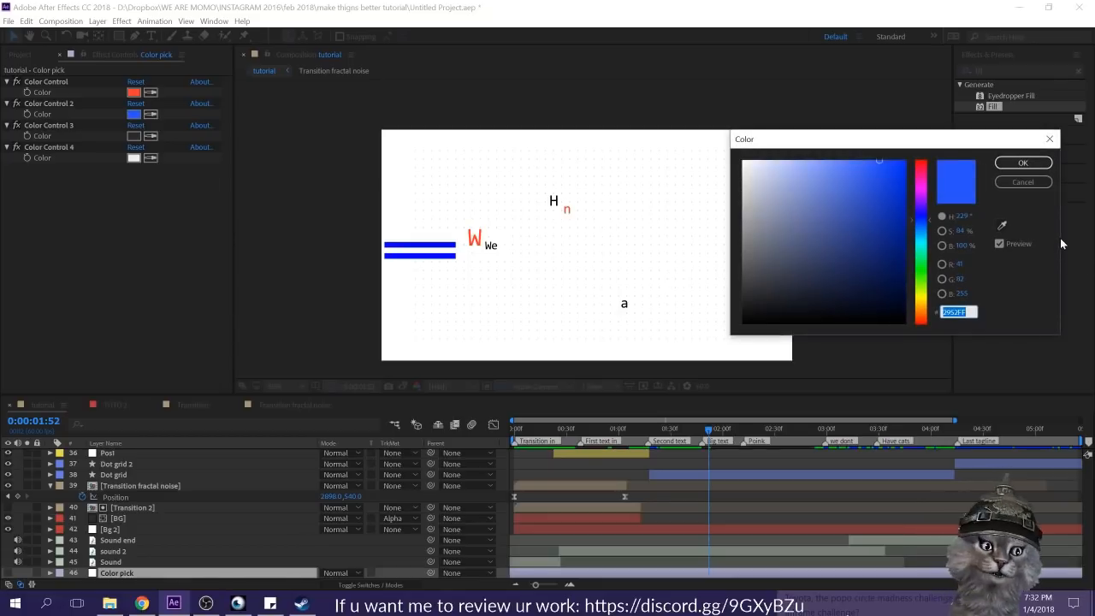
{"action": "left_click", "coordinate": [1023, 182]}
{"action": "scroll", "coordinate": [756, 494], "scroll_direction": "up", "scroll_amount": 5}
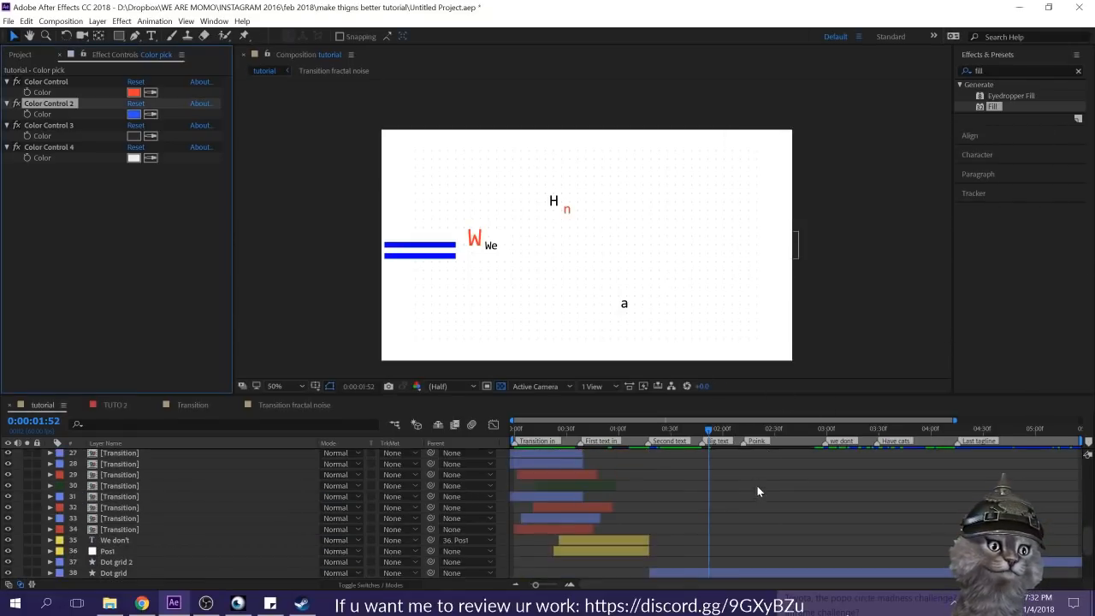
{"action": "scroll", "coordinate": [759, 500], "scroll_direction": "up", "scroll_amount": 1}
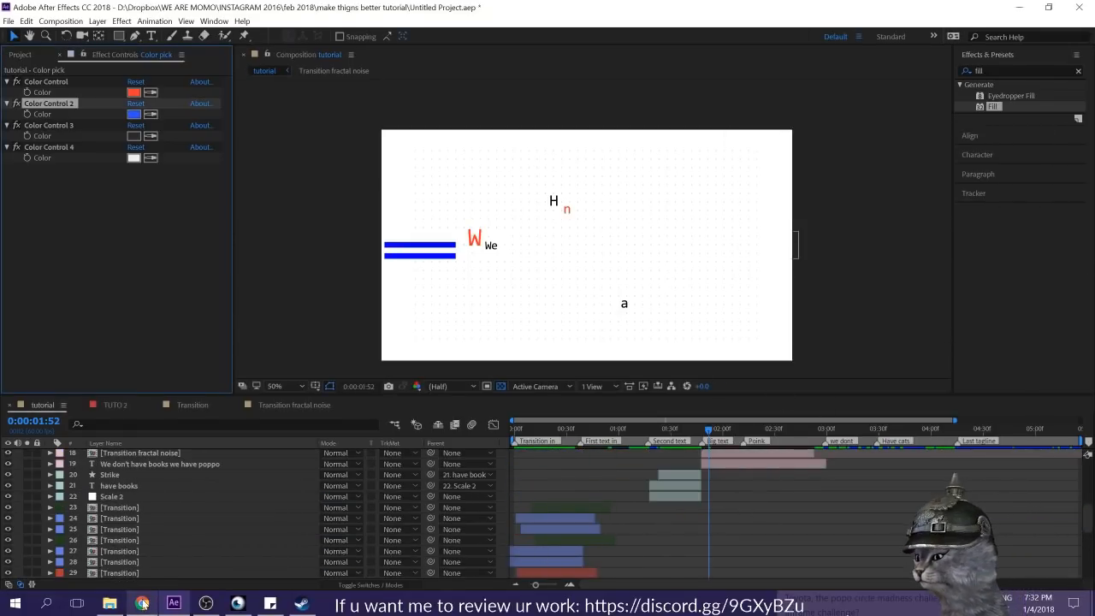
Step: Switch to Chrome and examine the motion designer's Vimeo profile and banner as a color reference, then return to After Effects
{"action": "mouse_move", "coordinate": [142, 603]}
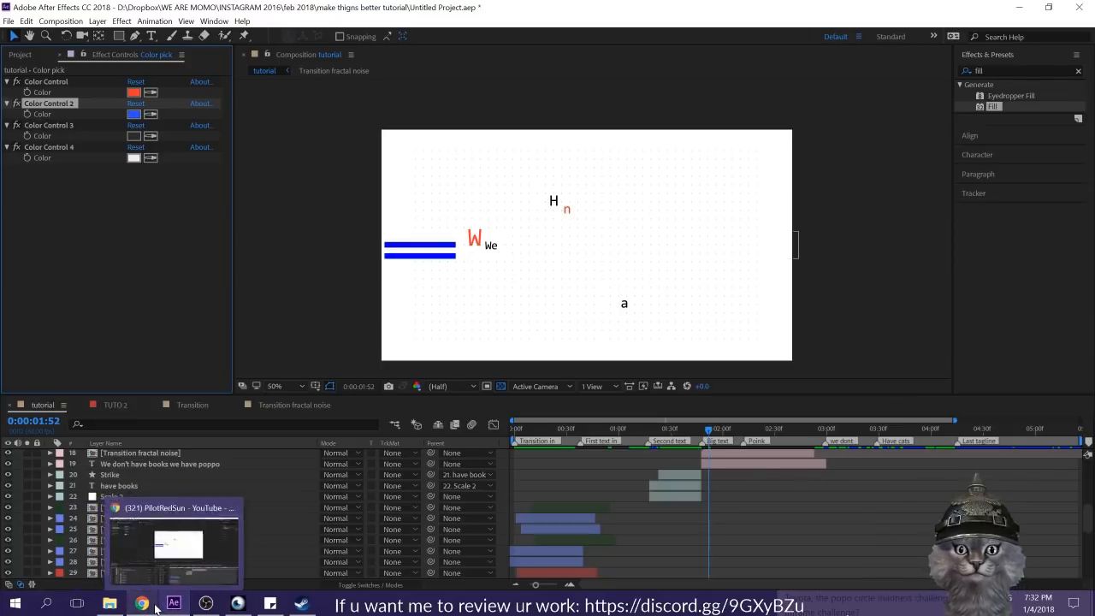
{"action": "left_click", "coordinate": [147, 601]}
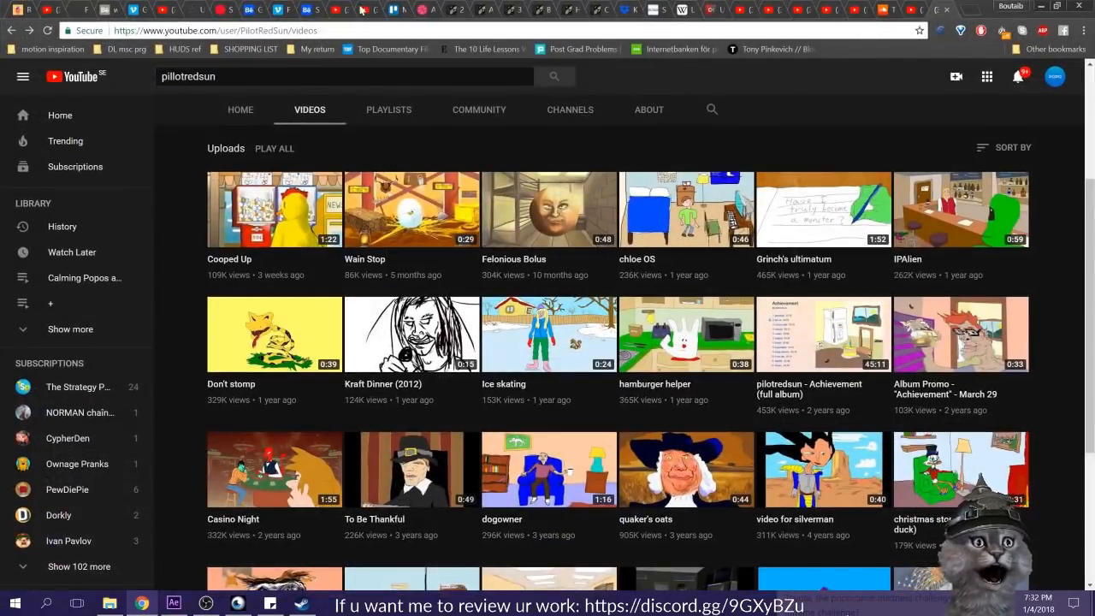
{"action": "left_click", "coordinate": [284, 11]}
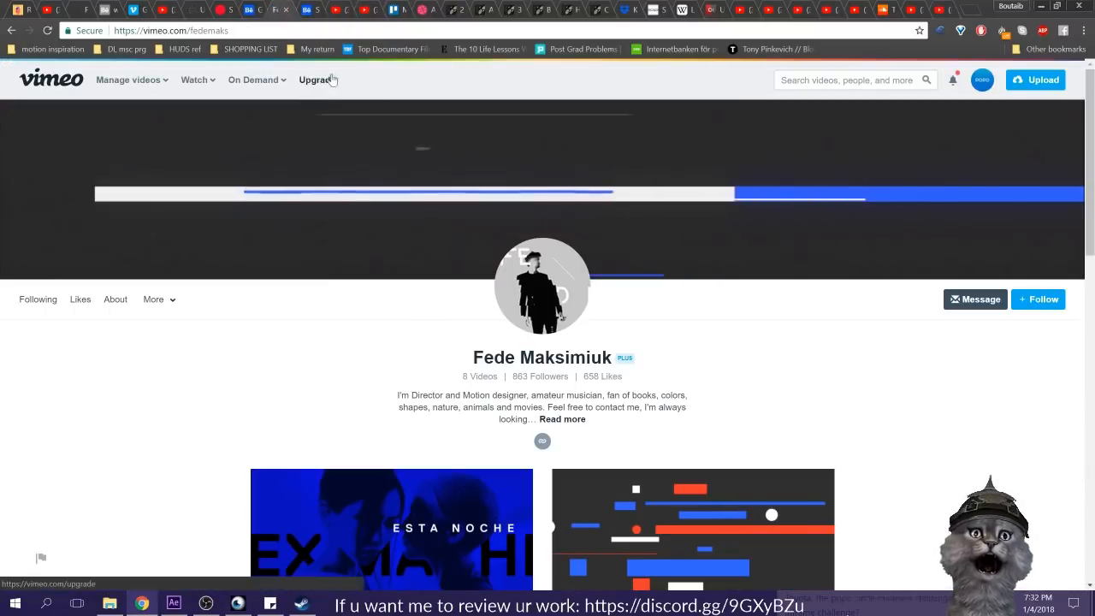
{"action": "scroll", "coordinate": [914, 352], "scroll_direction": "down", "scroll_amount": 2}
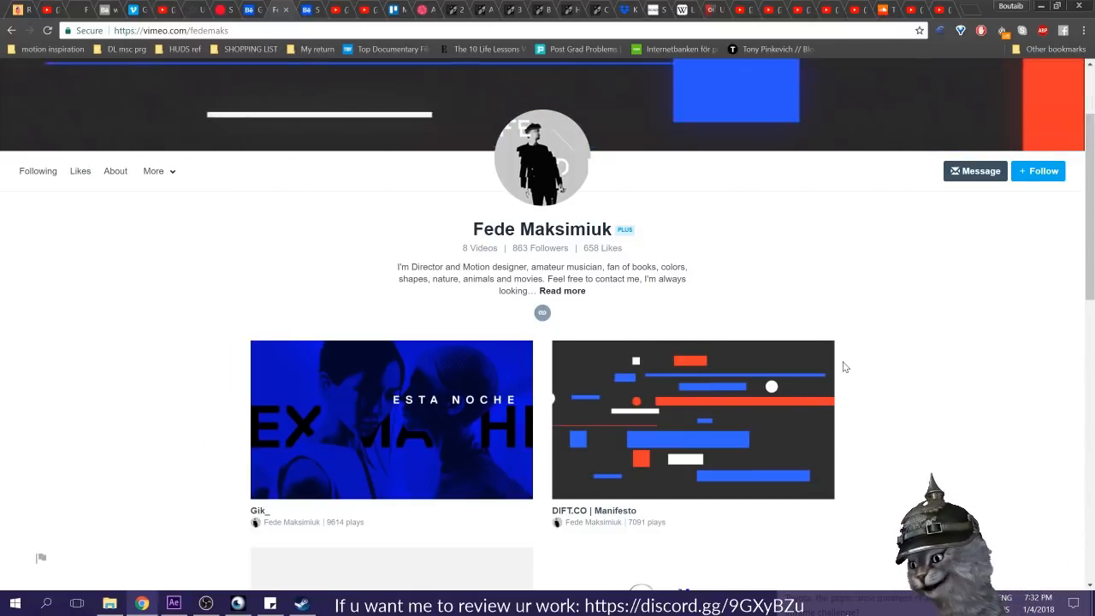
{"action": "scroll", "coordinate": [890, 381], "scroll_direction": "up", "scroll_amount": 2}
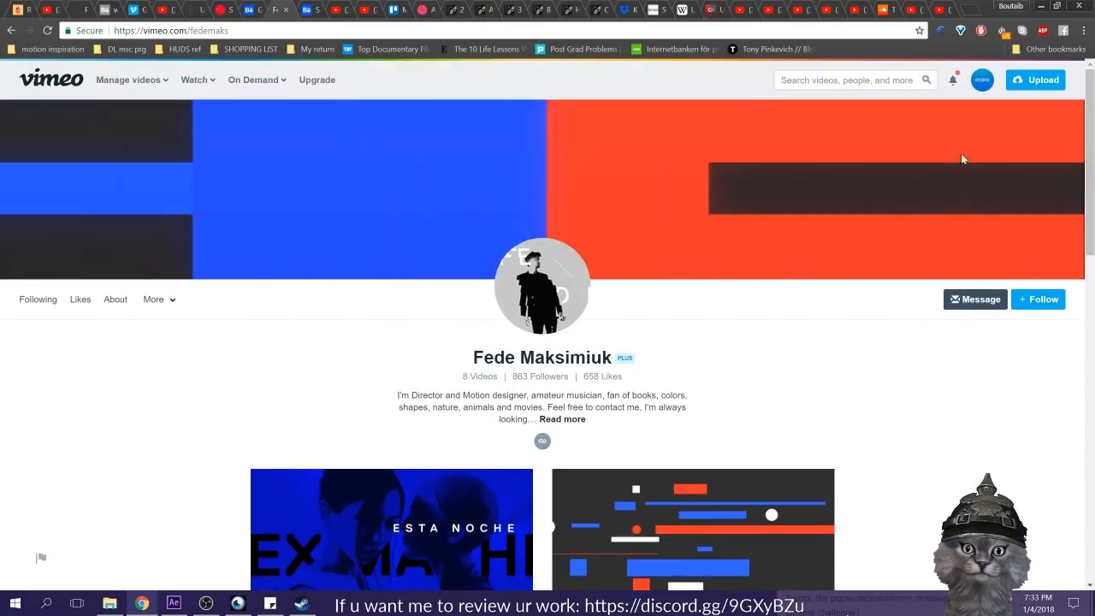
{"action": "left_click", "coordinate": [1041, 11]}
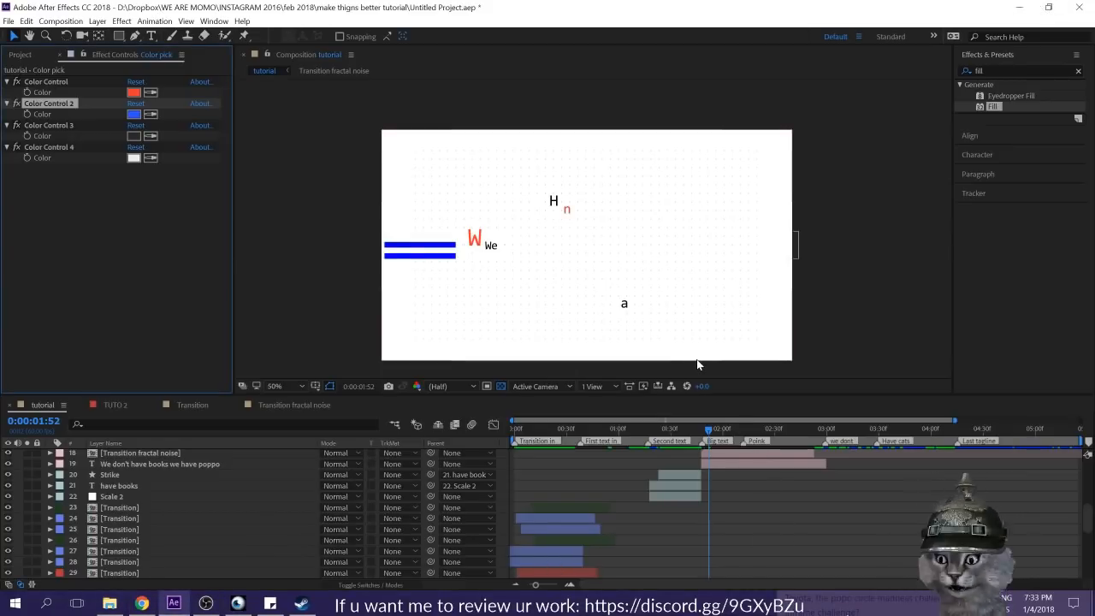
Step: Set the Fill color of the pink-labeled Transition fractal noise layer to 2952FF
{"action": "scroll", "coordinate": [702, 526], "scroll_direction": "up", "scroll_amount": 2}
{"action": "left_click", "coordinate": [721, 518]}
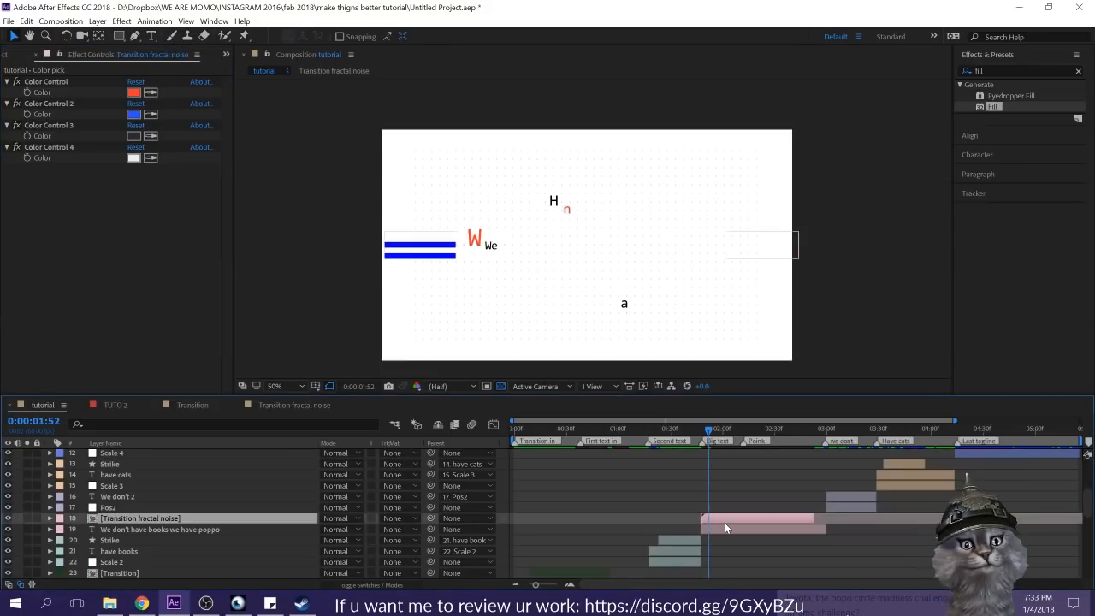
{"action": "left_click", "coordinate": [137, 273]}
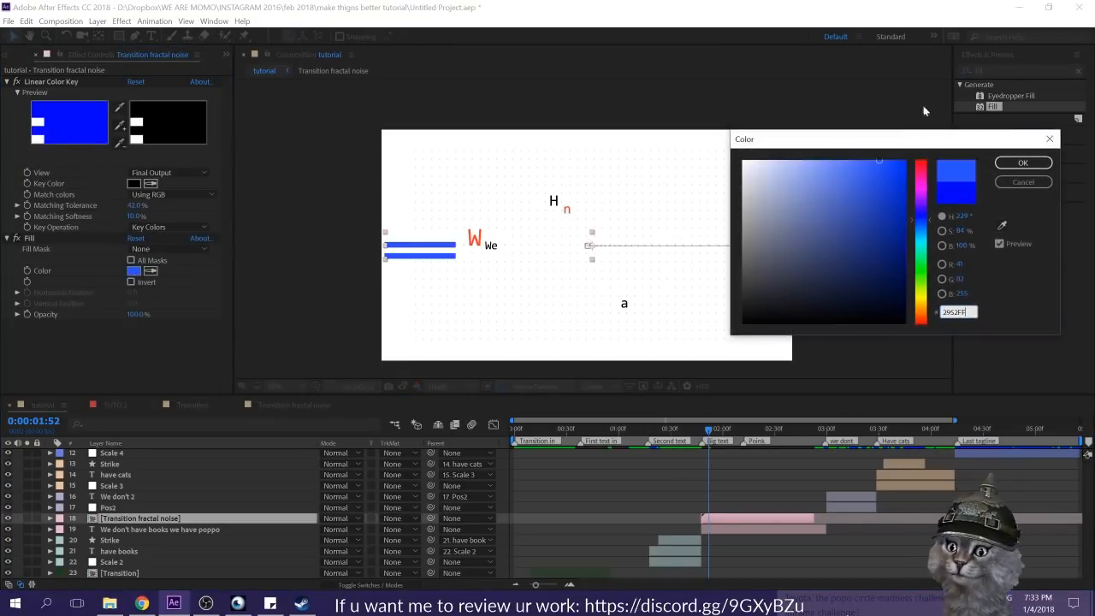
{"action": "left_click", "coordinate": [1018, 169]}
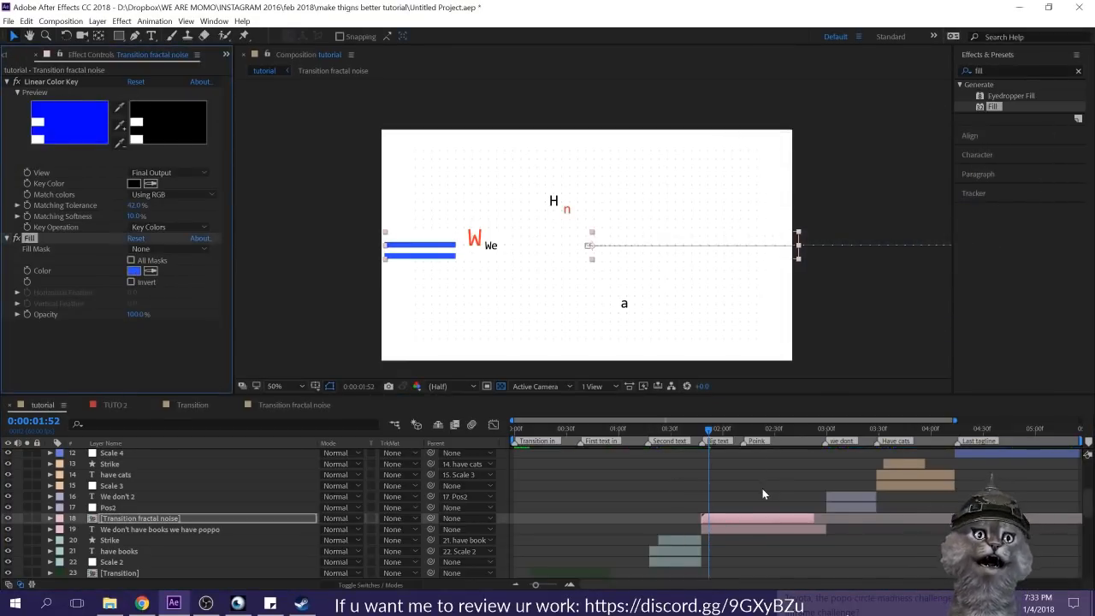
Step: Try time remapping on the copied band with a Time Remap keyframe at 0:00:02:51
{"action": "left_click_drag", "start_coordinate": [709, 431], "coordinate": [780, 437]}
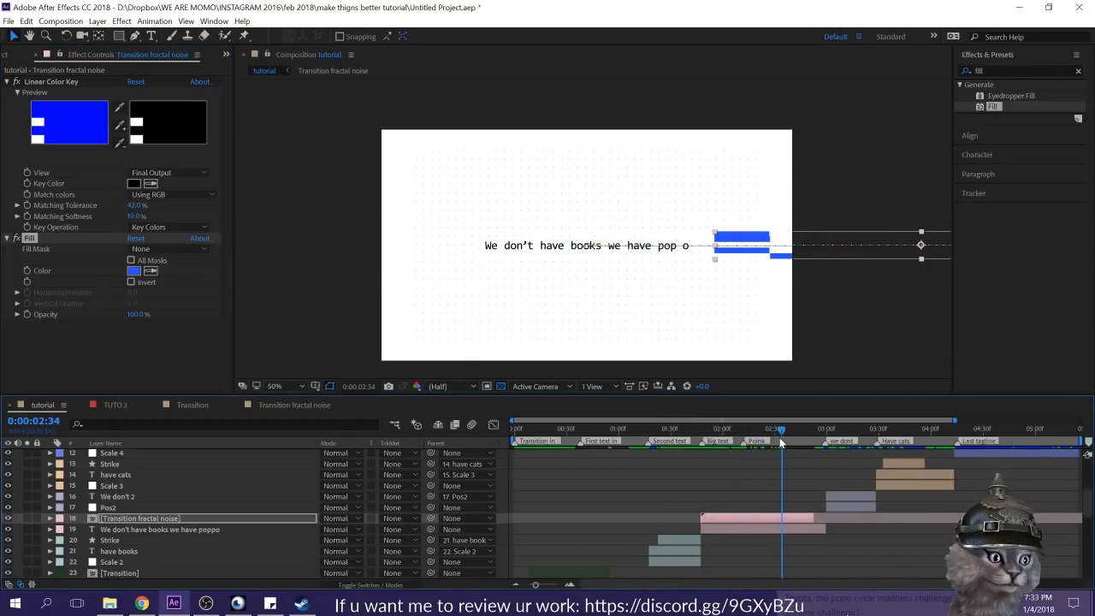
{"action": "right_click", "coordinate": [794, 514]}
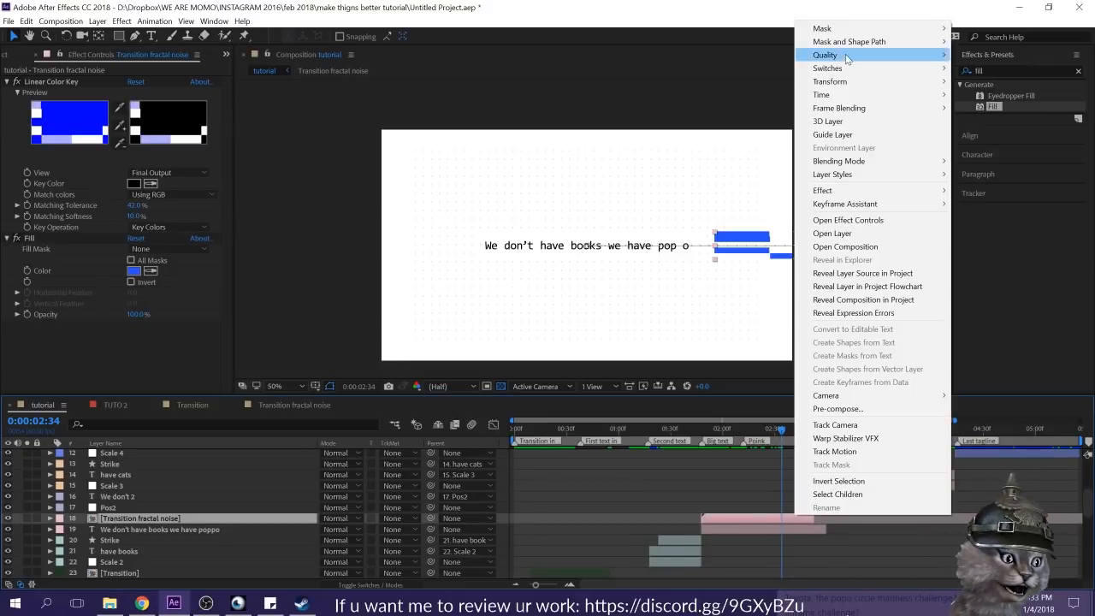
{"action": "mouse_move", "coordinate": [845, 95]}
{"action": "left_click", "coordinate": [719, 94]}
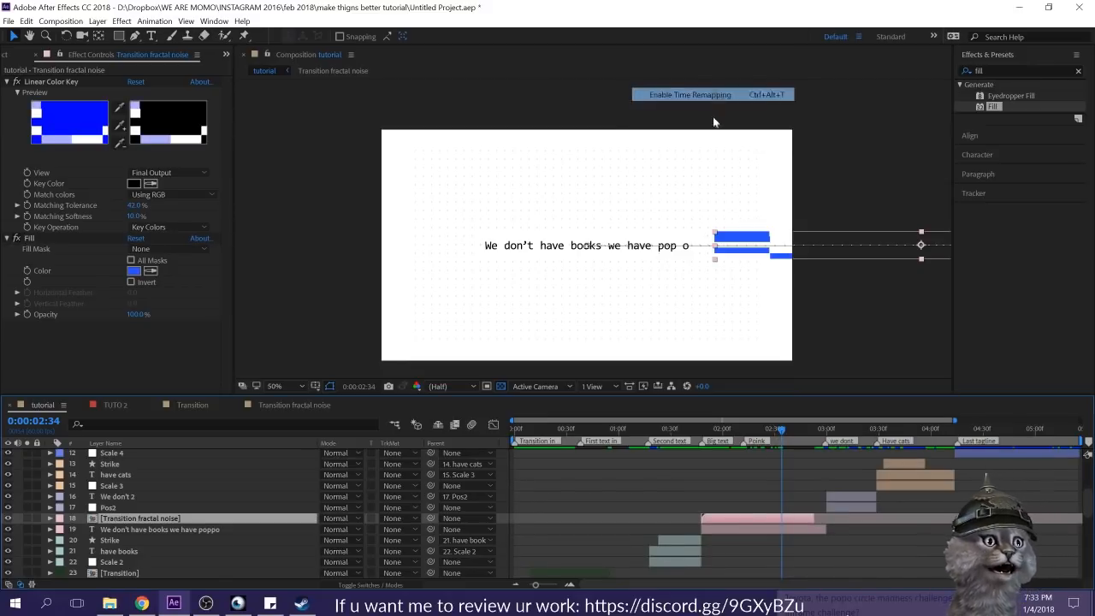
{"action": "left_click_drag", "start_coordinate": [777, 431], "coordinate": [810, 434]}
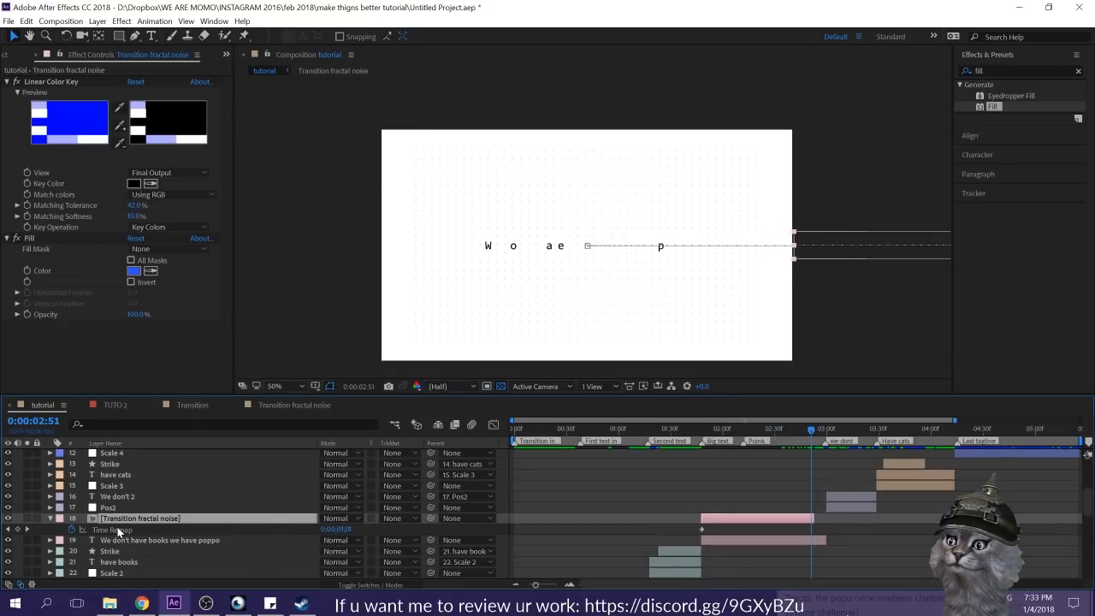
{"action": "key", "text": "shift+p"}
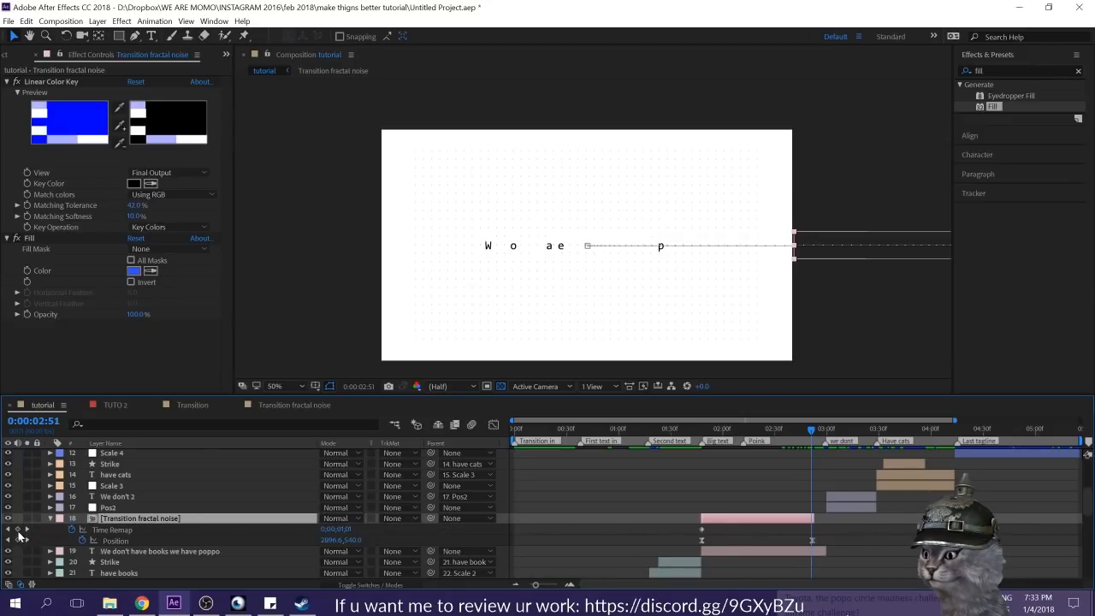
{"action": "left_click", "coordinate": [18, 529]}
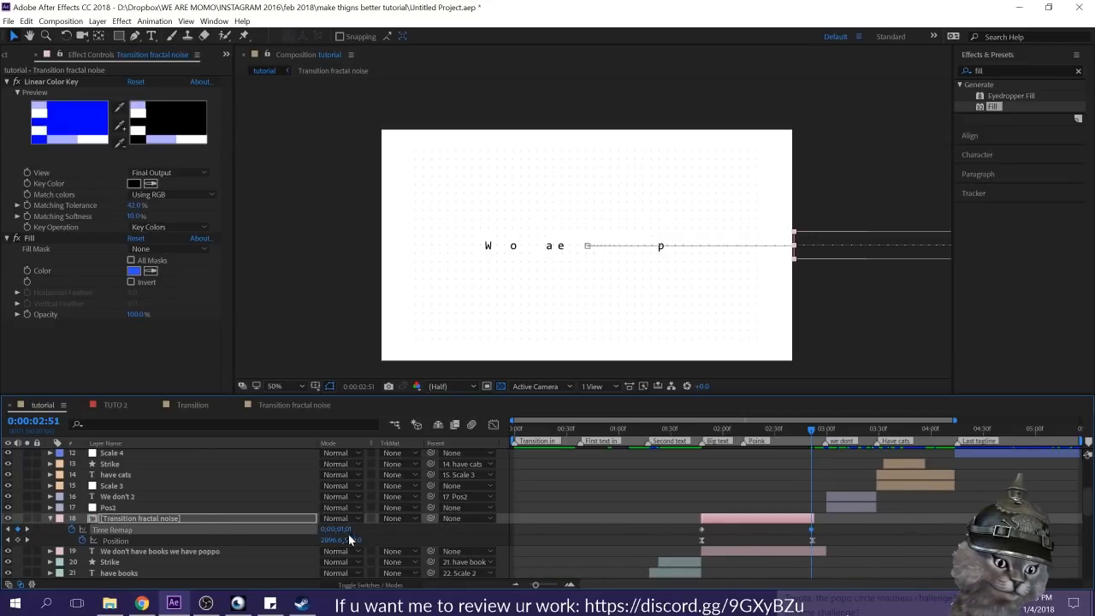
{"action": "left_click", "coordinate": [164, 520]}
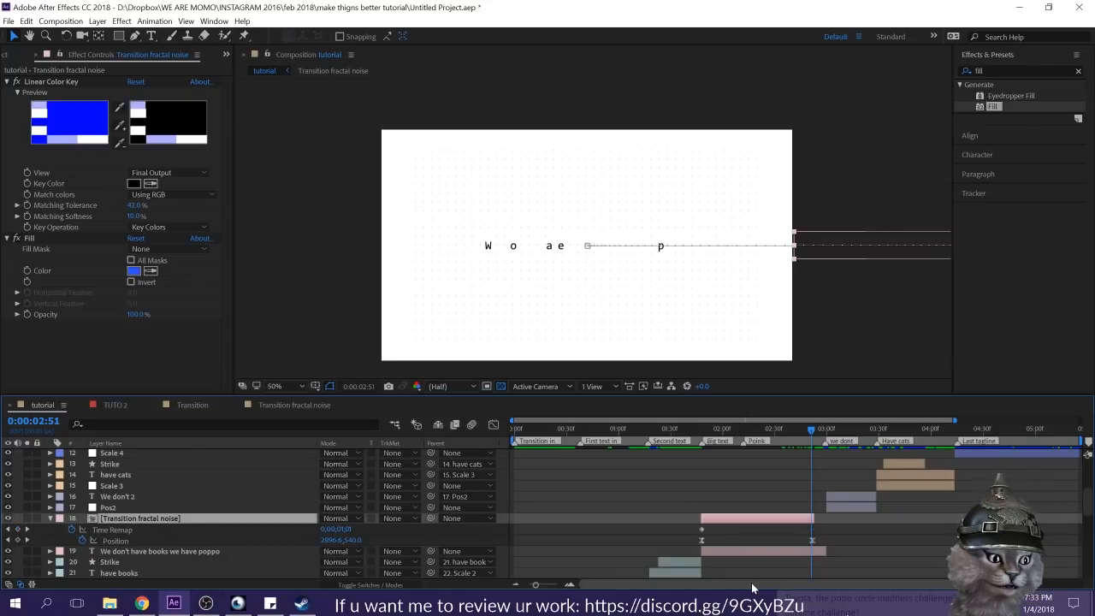
{"action": "left_click", "coordinate": [811, 530]}
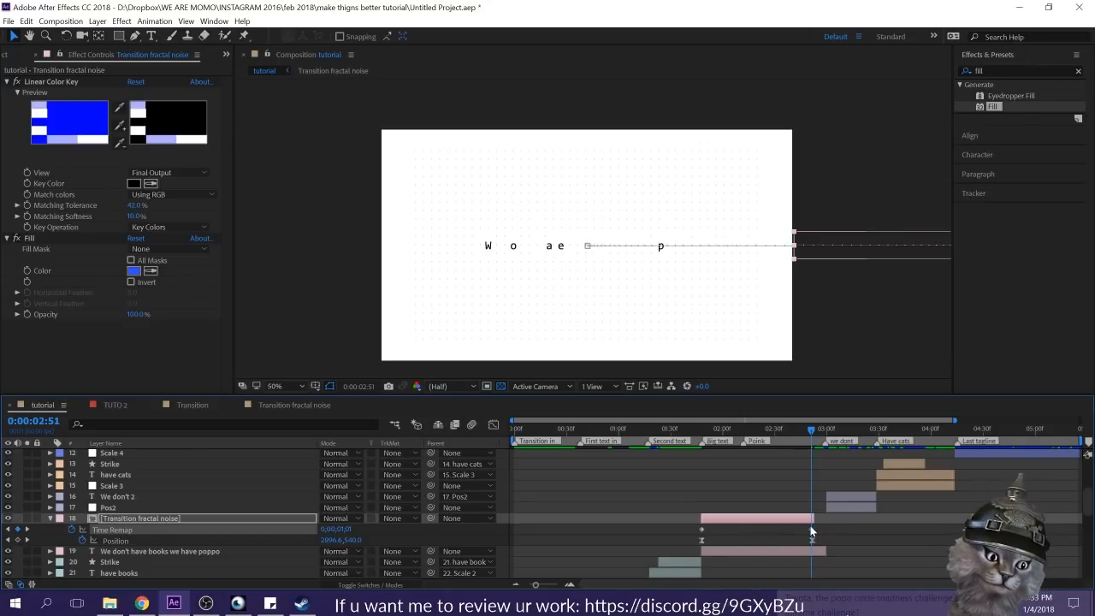
{"action": "key", "text": "ctrl+z"}
{"action": "key", "text": "ctrl+z"}
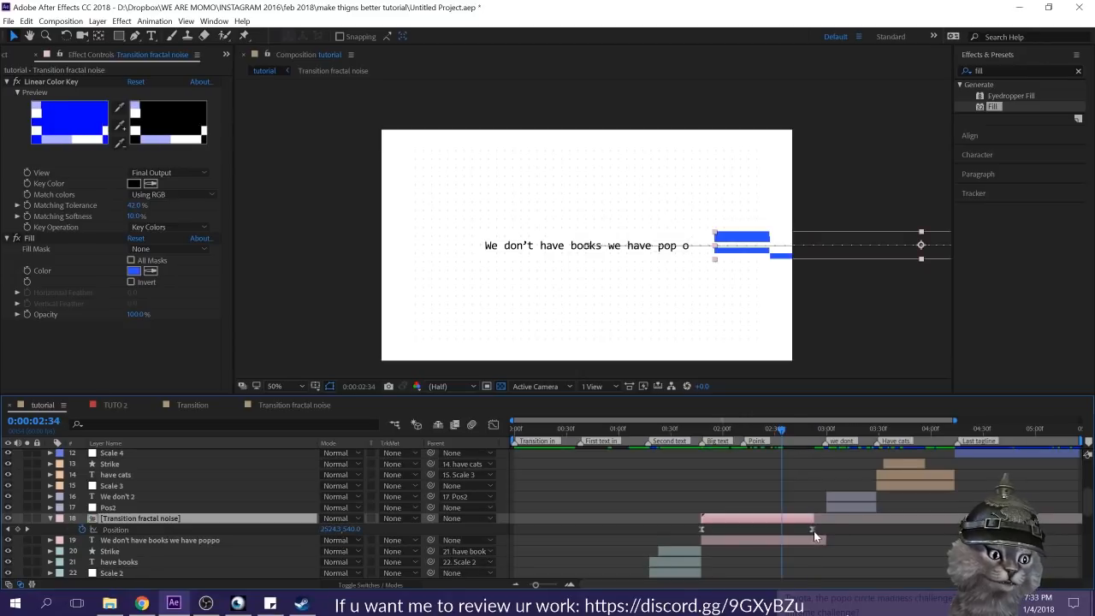
Step: Move the copied band's last Position keyframe to about 0:00:02:12 near the Poink marker and trim the layer's end there
{"action": "left_click", "coordinate": [816, 529]}
{"action": "left_click_drag", "start_coordinate": [812, 530], "coordinate": [767, 517]}
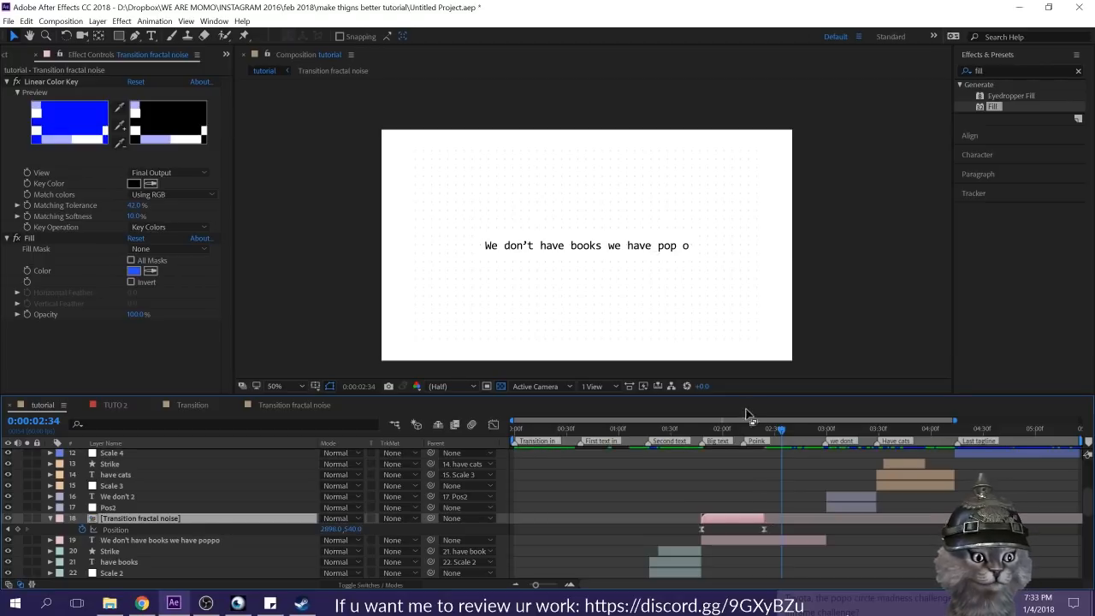
{"action": "left_click", "coordinate": [743, 428]}
{"action": "left_click_drag", "start_coordinate": [764, 531], "coordinate": [743, 518]}
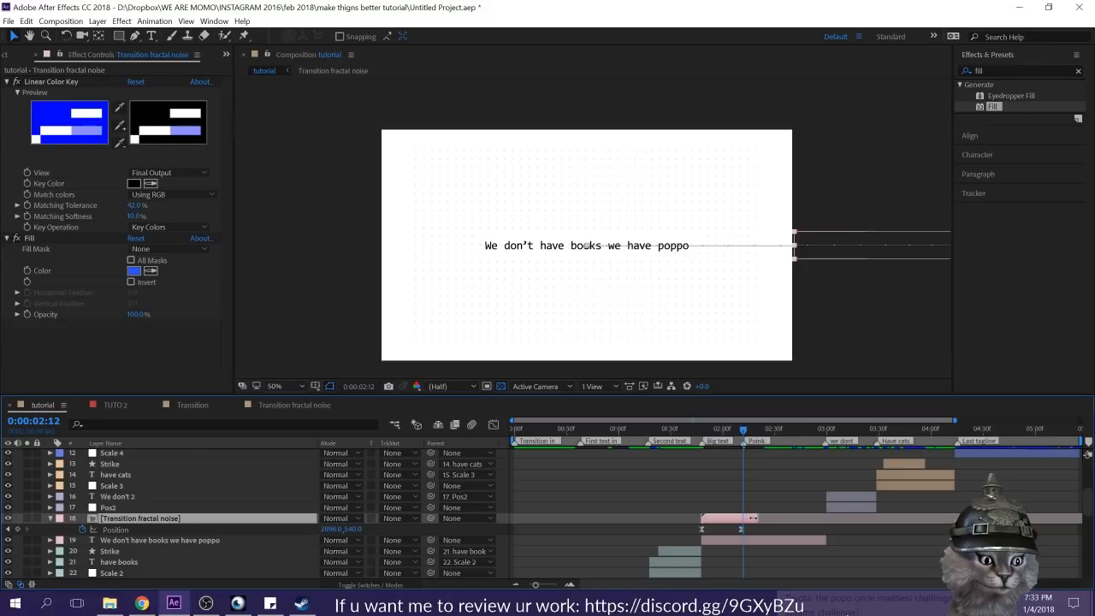
{"action": "left_click", "coordinate": [693, 428]}
{"action": "left_click_drag", "start_coordinate": [684, 436], "coordinate": [727, 441]}
Step: Draw a small blue square shape just after the word "poppo" with the Rectangle tool at 0:00:02:13
{"action": "left_click", "coordinate": [757, 540]}
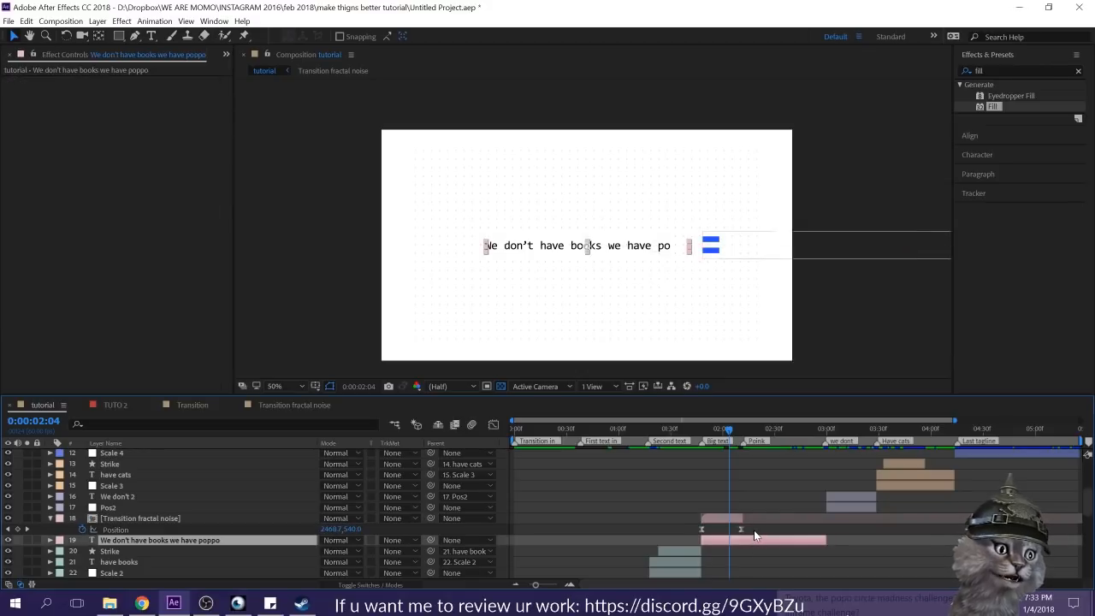
{"action": "left_click", "coordinate": [648, 228]}
{"action": "left_click", "coordinate": [121, 36]}
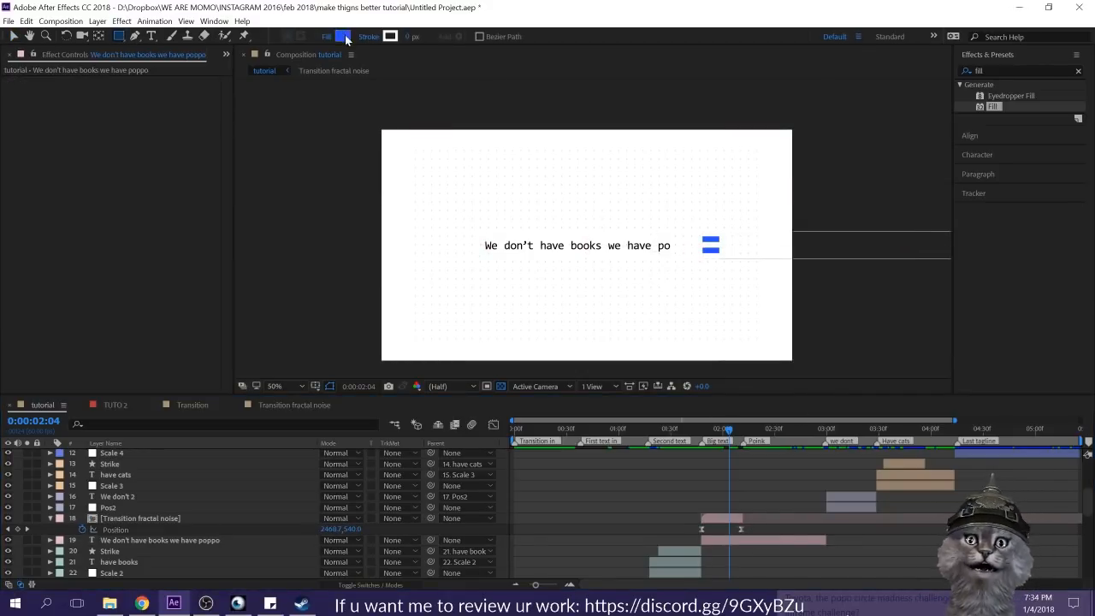
{"action": "key", "text": "slash"}
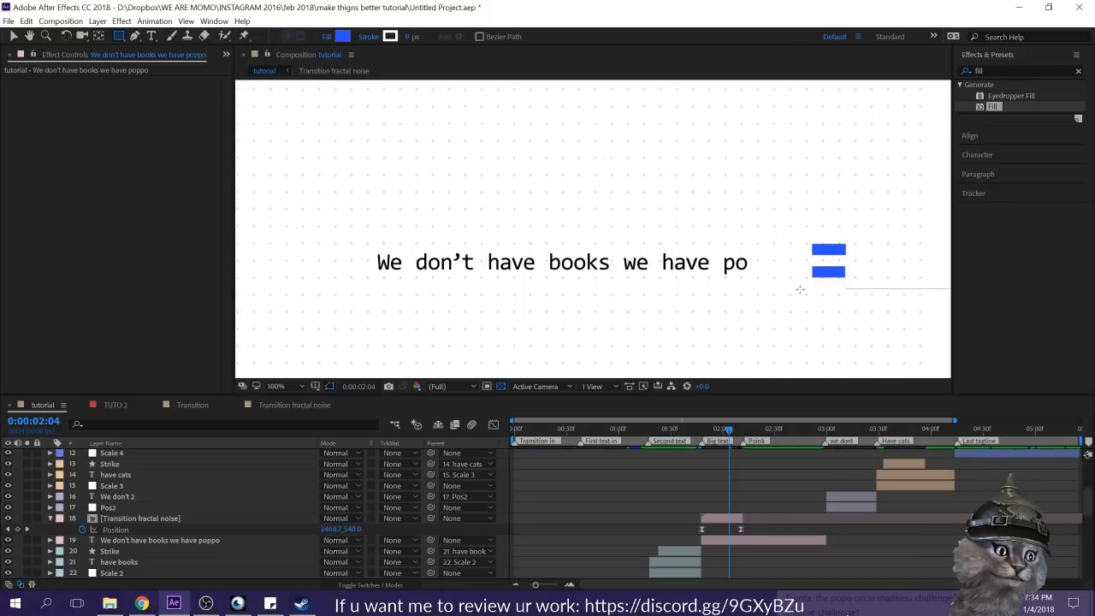
{"action": "left_click_drag", "start_coordinate": [728, 429], "coordinate": [746, 435]}
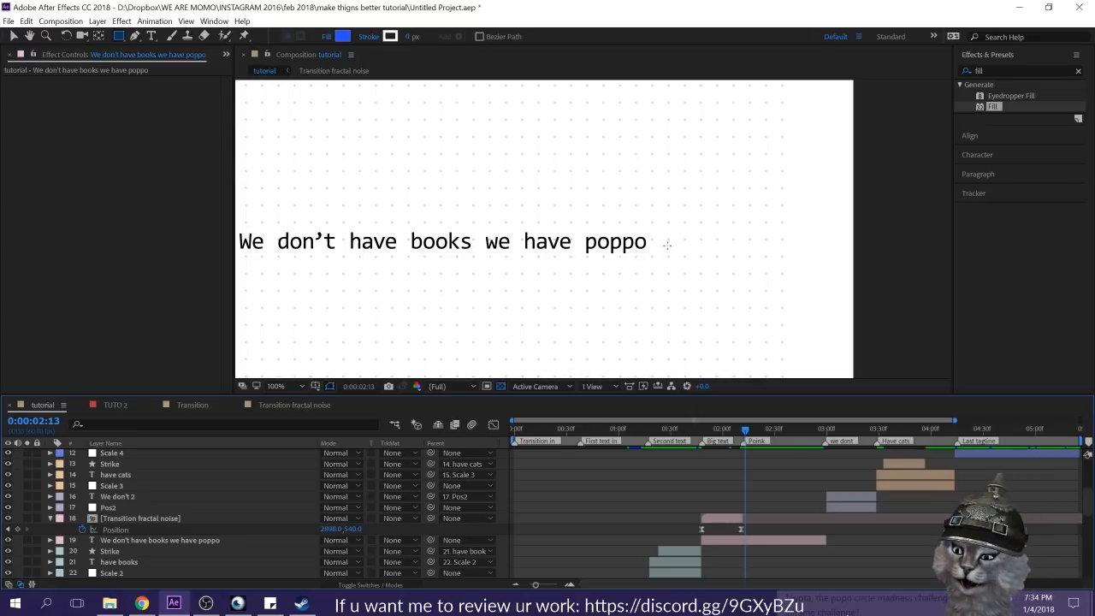
{"action": "left_click_drag", "start_coordinate": [667, 246], "coordinate": [677, 255]}
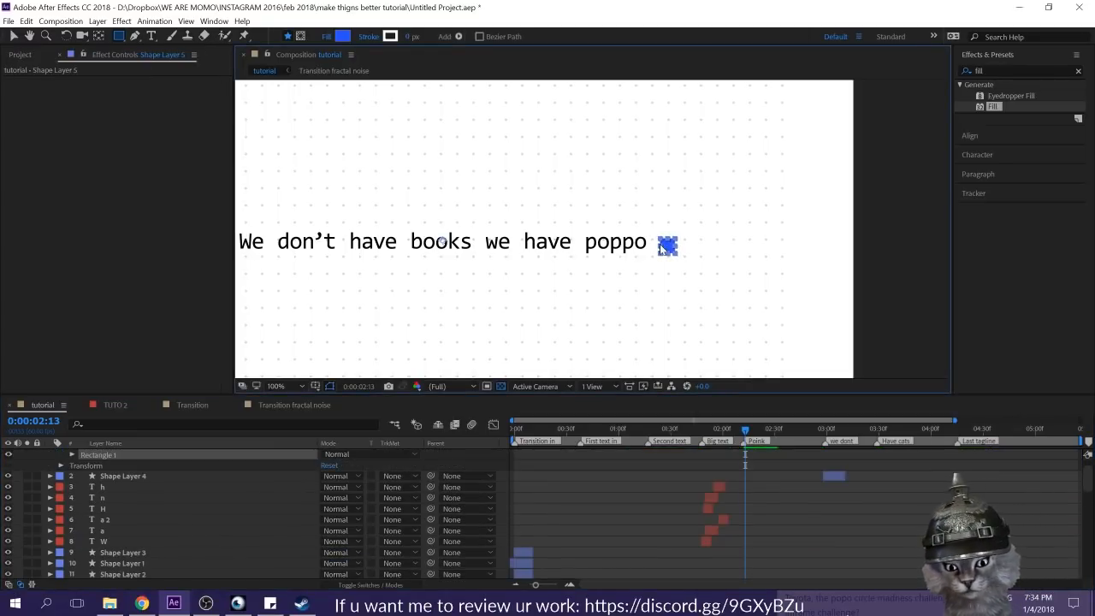
Step: Collapse the new square's shape layer and rename it "poink Cube"
{"action": "scroll", "coordinate": [776, 465], "scroll_direction": "up", "scroll_amount": 1}
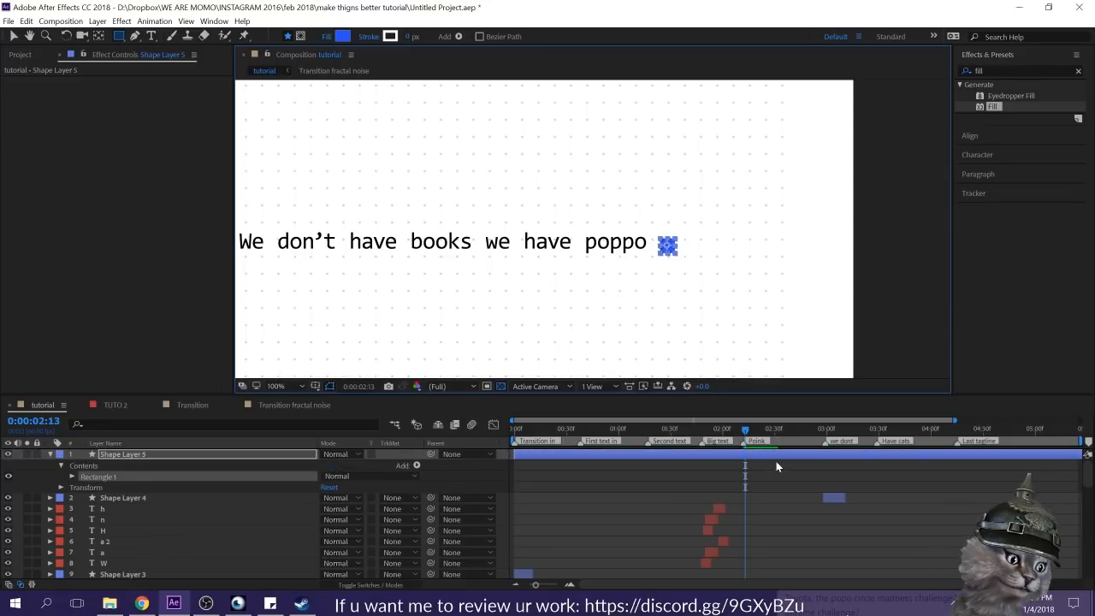
{"action": "left_click", "coordinate": [50, 454]}
{"action": "key", "text": "Return"}
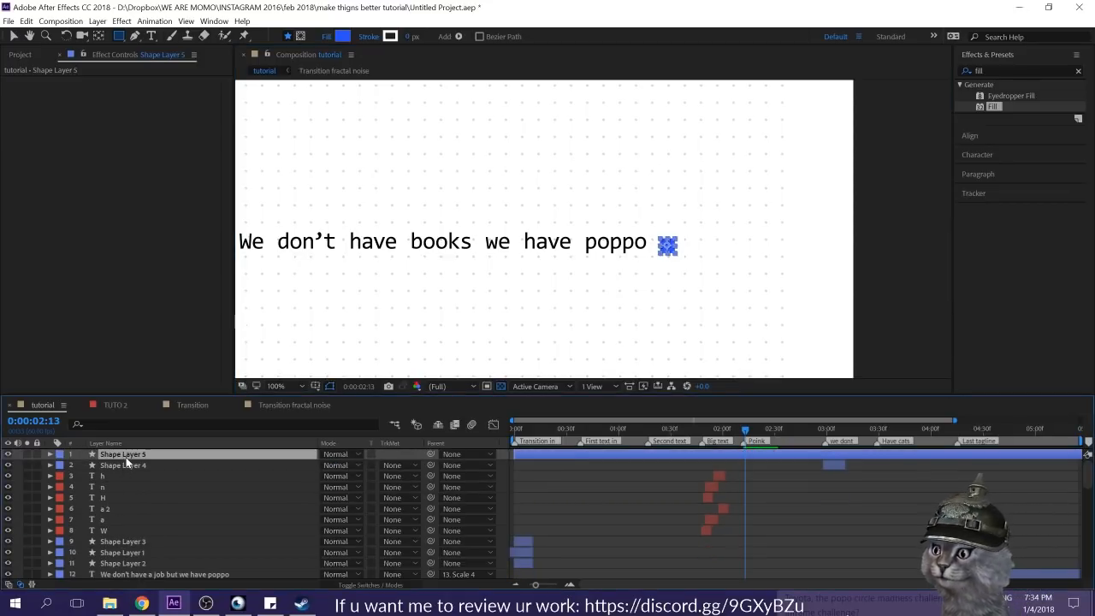
{"action": "type", "text": "poink"}
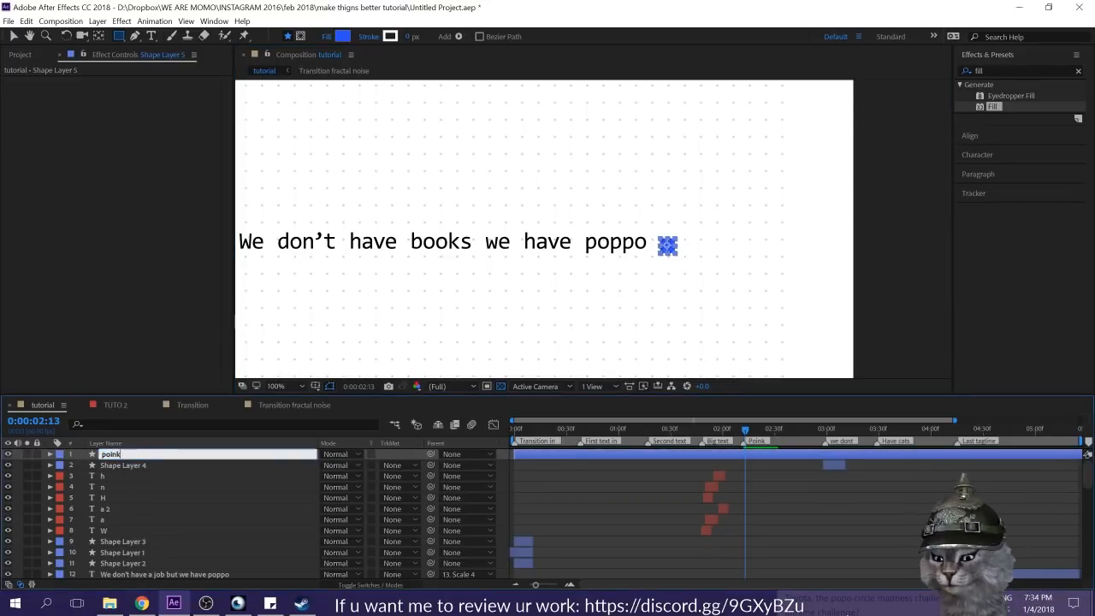
{"action": "type", "text": " Cube"}
{"action": "key", "text": "Return"}
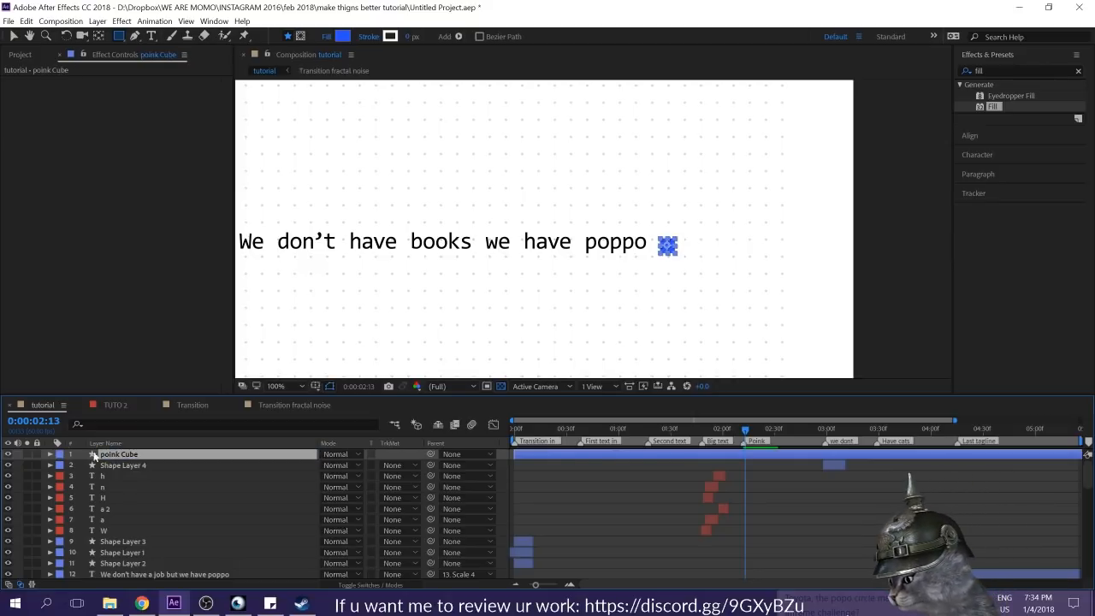
Step: Give the poink Cube layer the pink label color and move it directly above the [Transition fractal noise] layer
{"action": "left_click", "coordinate": [57, 455]}
{"action": "left_click", "coordinate": [107, 295]}
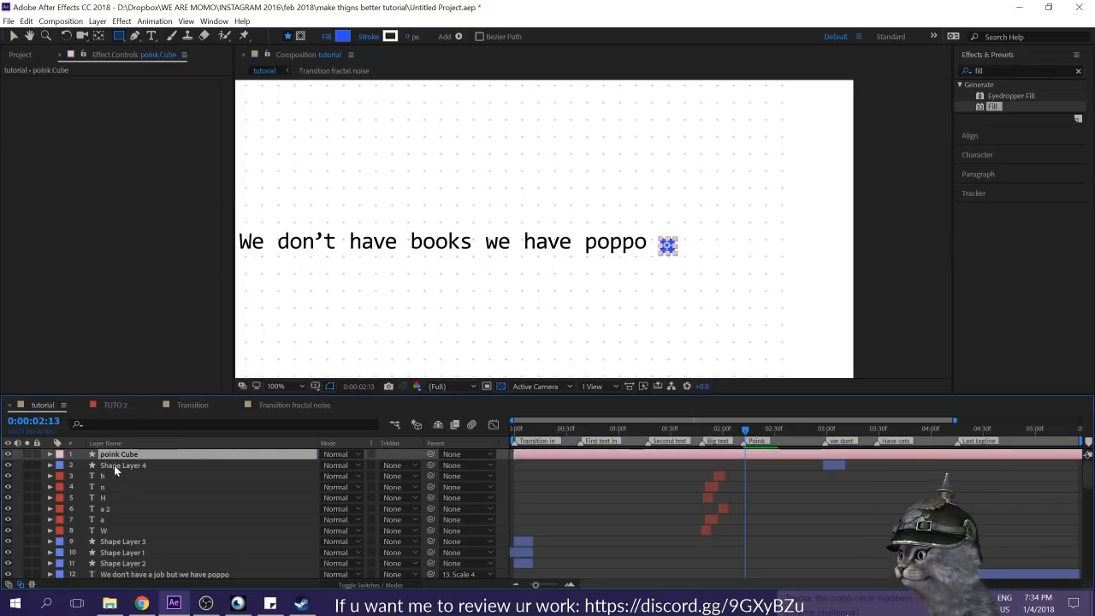
{"action": "left_click_drag", "start_coordinate": [111, 483], "coordinate": [203, 500]}
Step: Trim the poink Cube layer so it spans from the Big text marker to the Poink marker
{"action": "key", "text": "alt+bracketleft"}
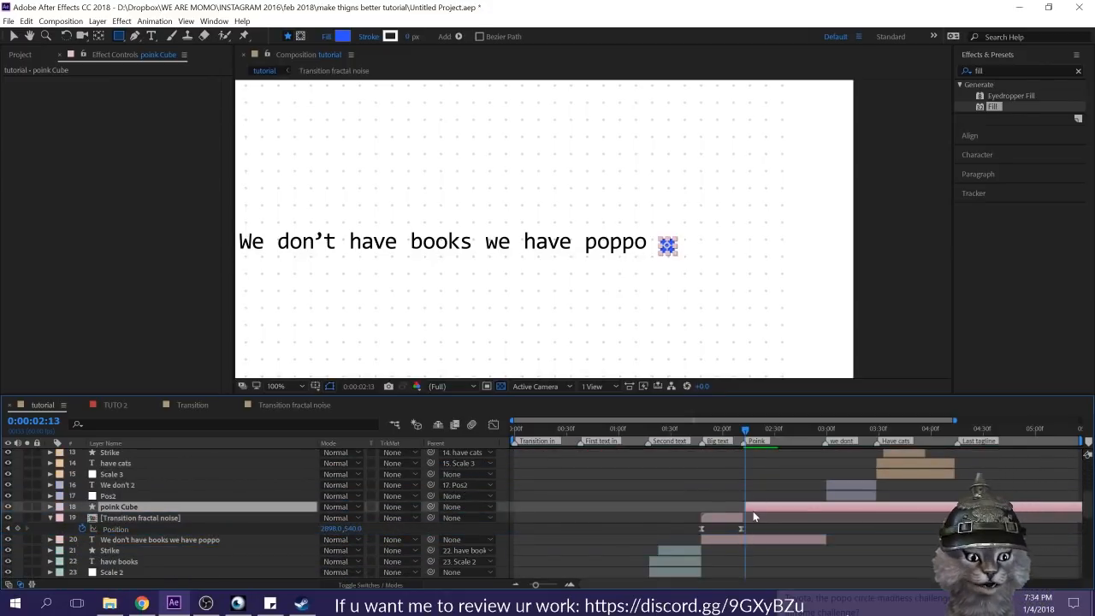
{"action": "key", "text": "alt+bracketright"}
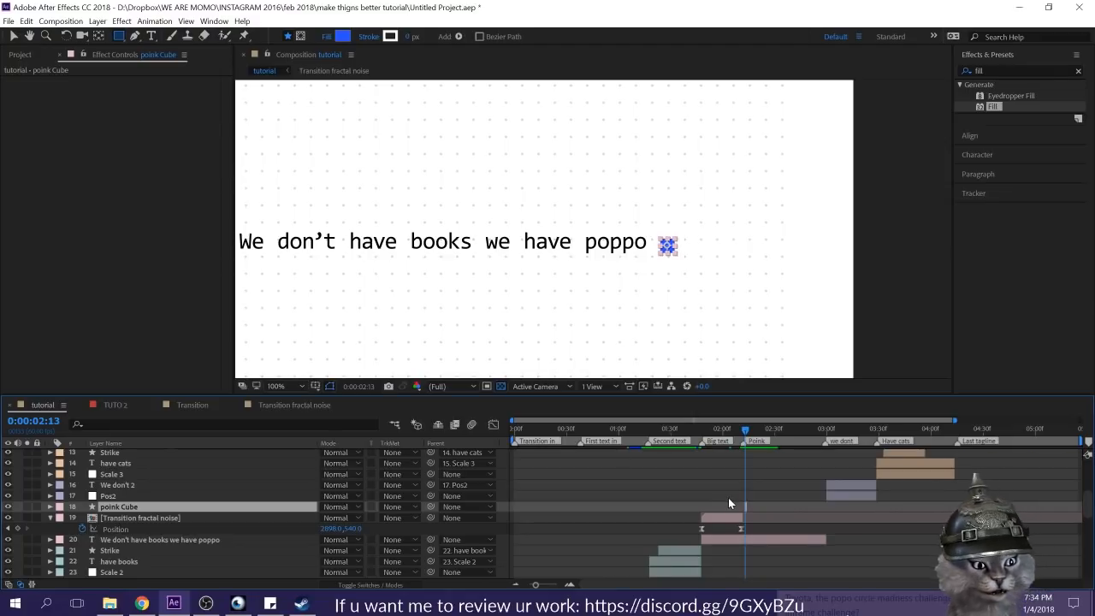
{"action": "left_click_drag", "start_coordinate": [744, 507], "coordinate": [699, 507]}
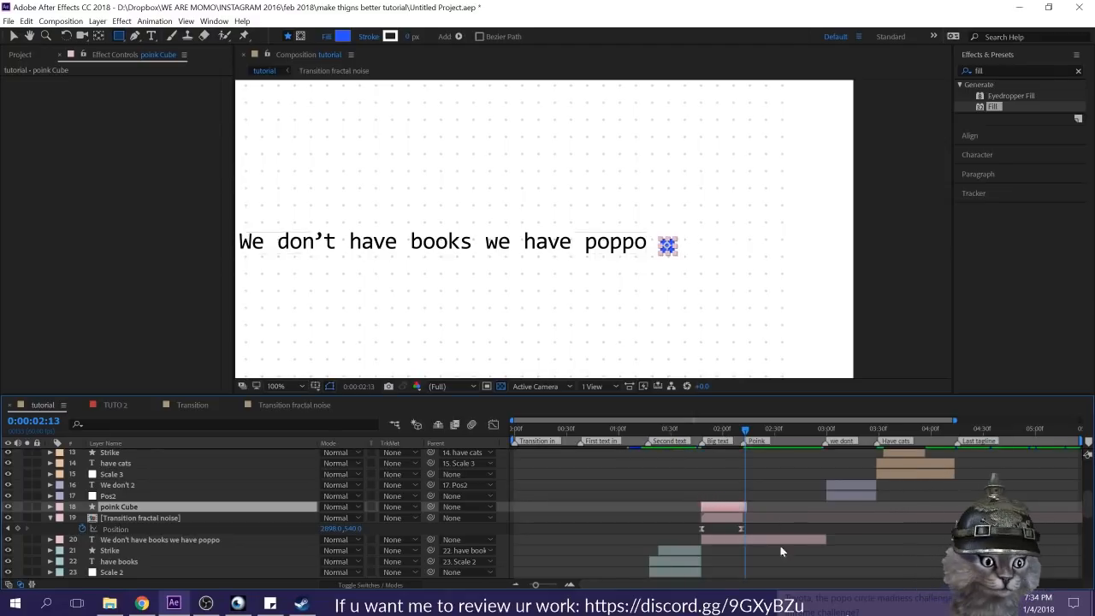
{"action": "left_click", "coordinate": [772, 489]}
Step: Move the poink Cube's anchor point to the middle of its right edge and save the project
{"action": "left_click", "coordinate": [735, 507]}
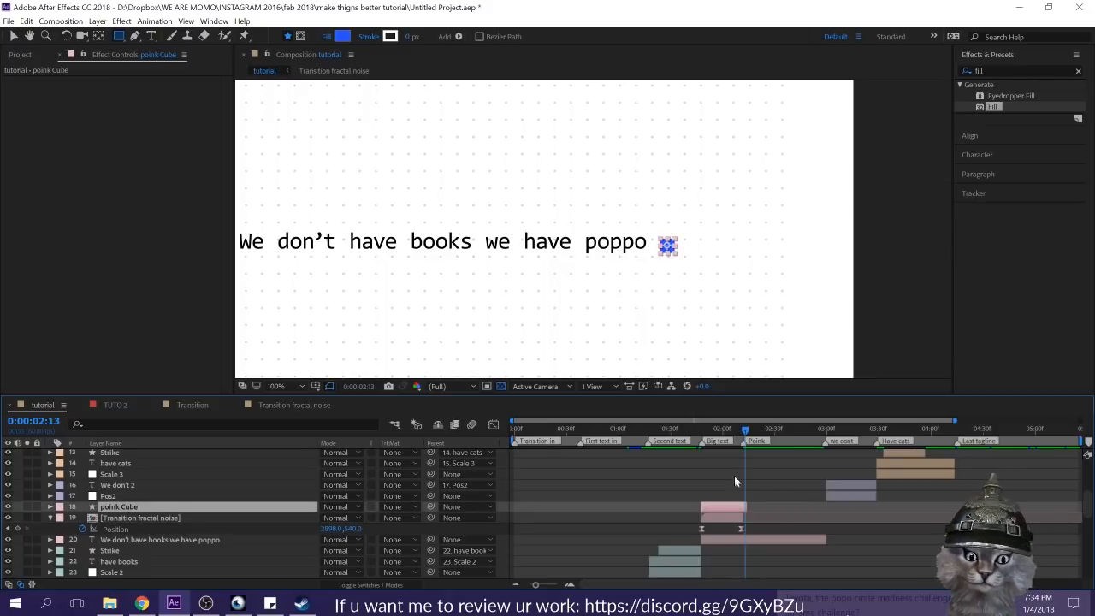
{"action": "key", "text": "y"}
{"action": "left_click", "coordinate": [667, 248]}
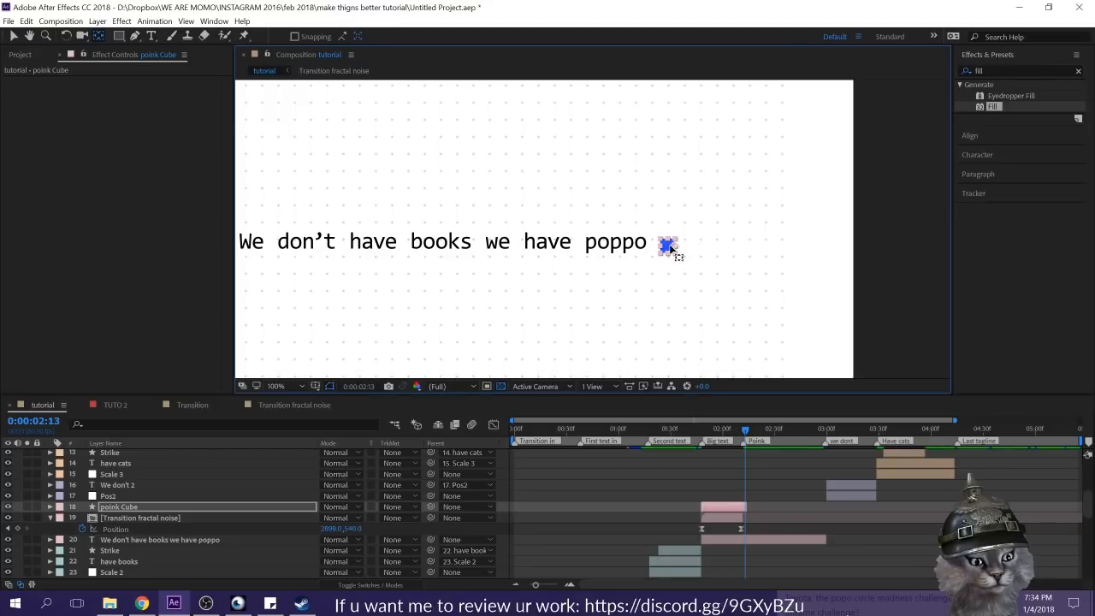
{"action": "key", "text": "ctrl+s"}
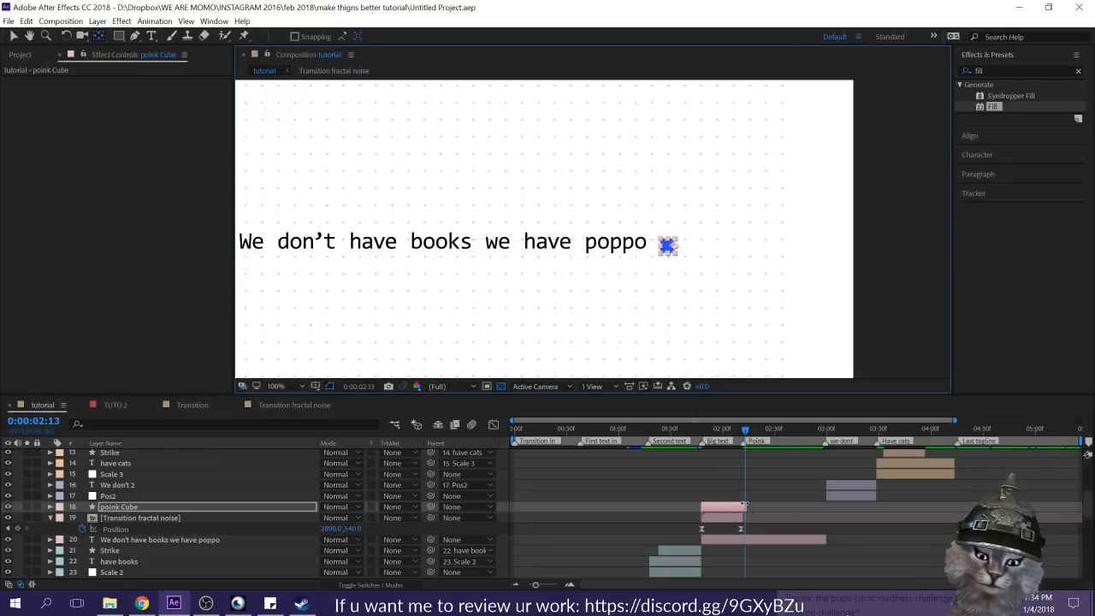
Step: Add Position and Scale keyframes to the poink Cube at 0:00:02:13
{"action": "key", "text": "p"}
{"action": "left_click", "coordinate": [81, 518]}
{"action": "key", "text": "shift+s"}
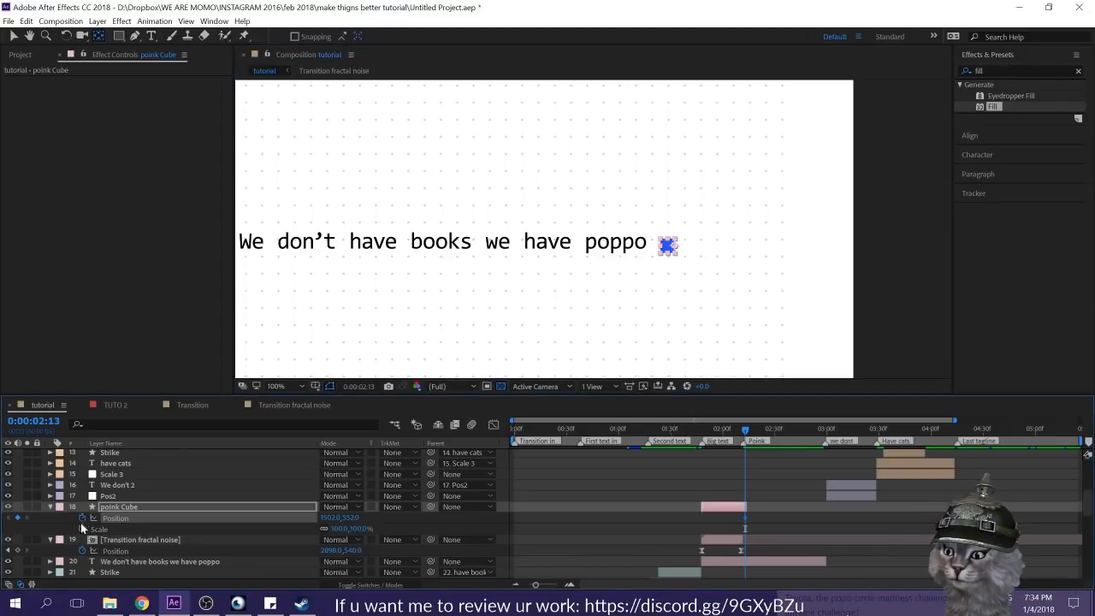
{"action": "left_click", "coordinate": [82, 529]}
Step: At 0:00:01:48, move the poink Cube horizontally to Position 564, 552 near the sentence's start and add a Scale keyframe
{"action": "key", "text": "i"}
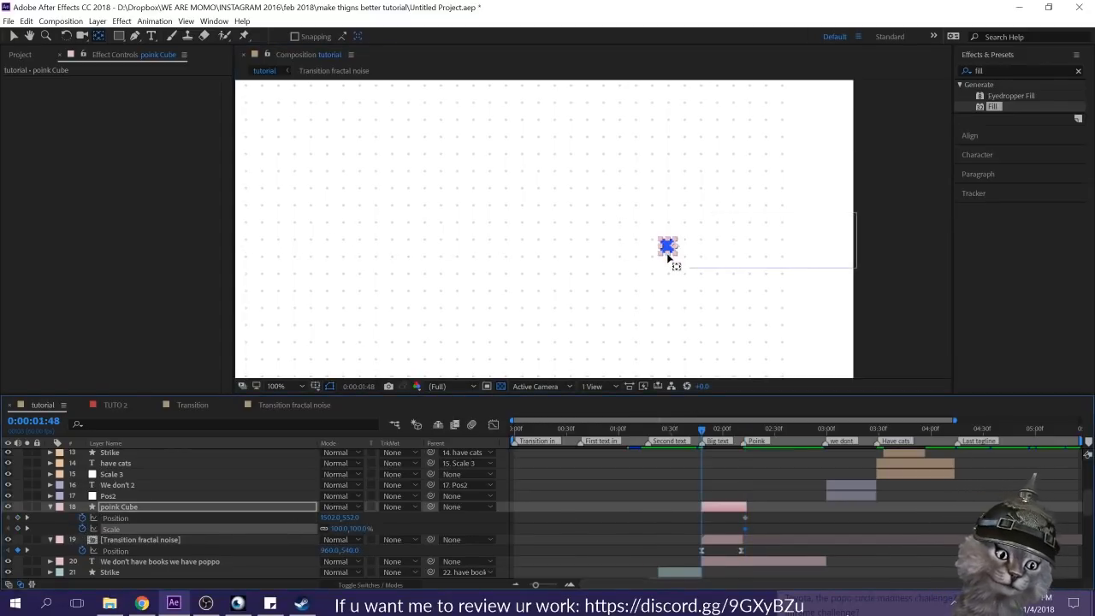
{"action": "key", "text": "comma"}
{"action": "key", "text": "v"}
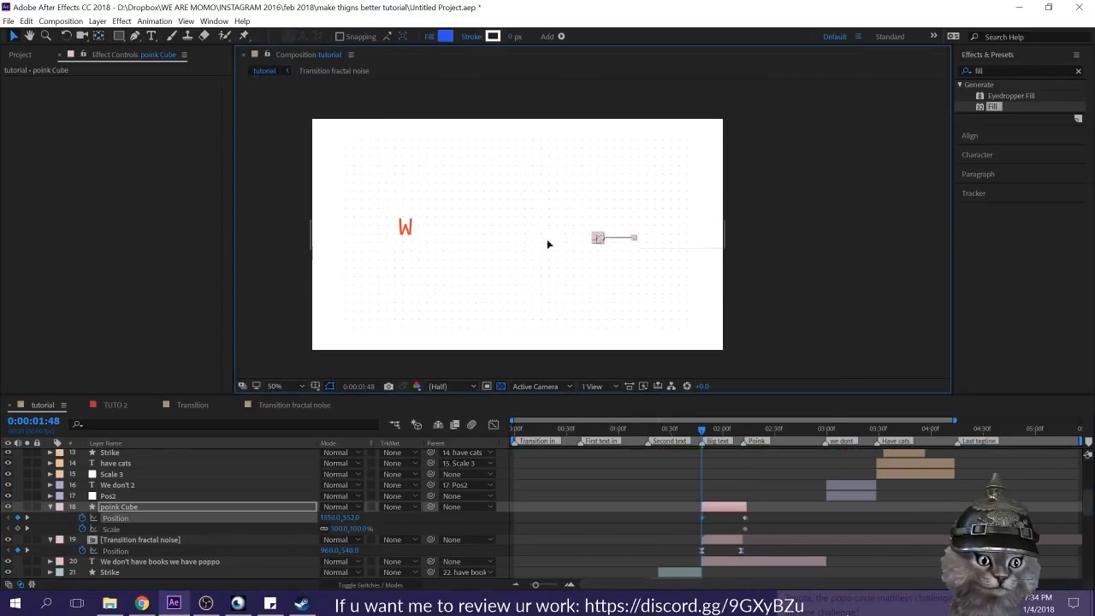
{"action": "key", "text": "period"}
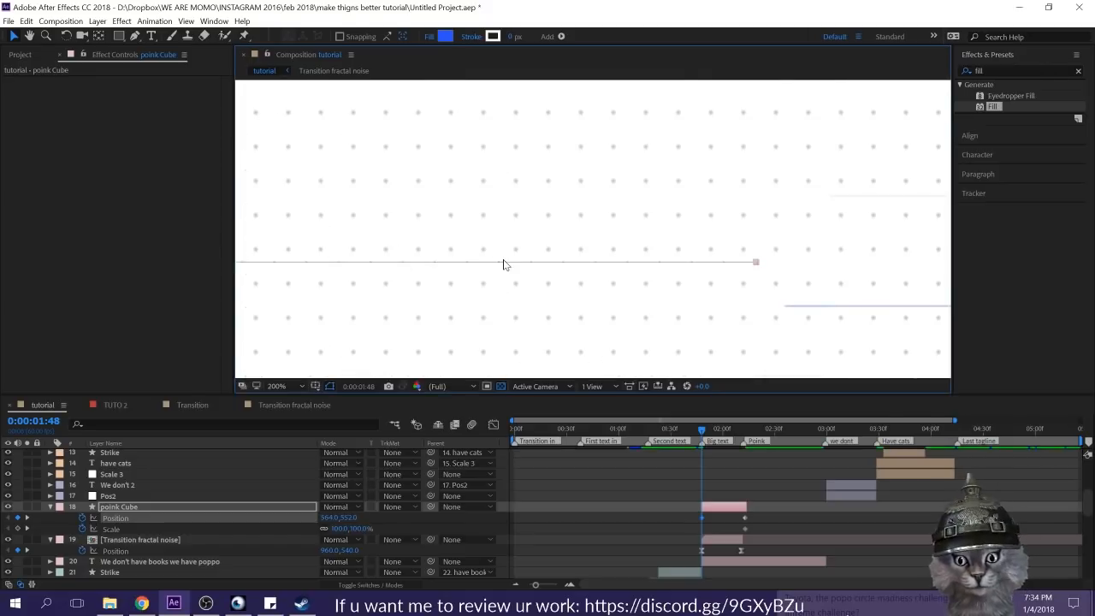
{"action": "key", "text": "comma"}
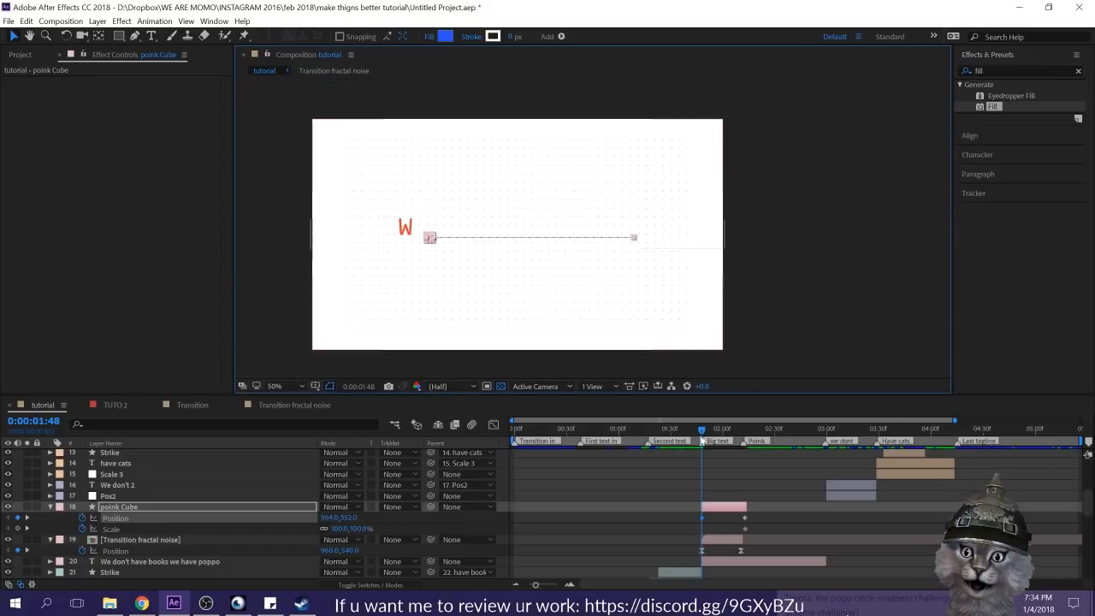
{"action": "left_click", "coordinate": [17, 527]}
Step: Stretch the poink Cube to about 1088% wide and 88% high at 0:00:01:59, and Easy Ease all its Position and Scale keyframes
{"action": "key", "text": "space"}
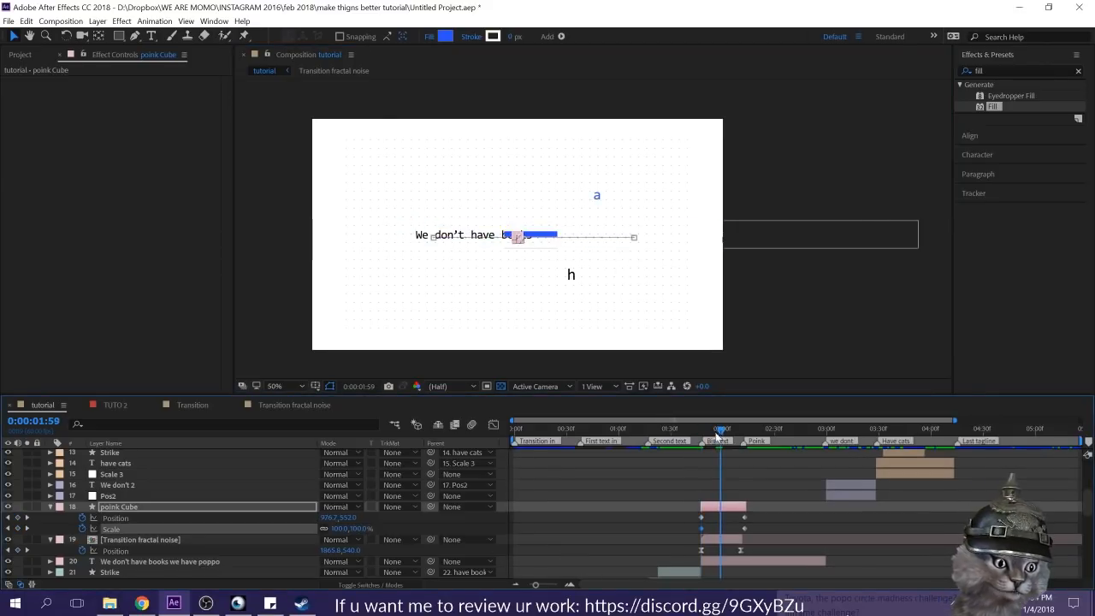
{"action": "left_click_drag", "start_coordinate": [516, 241], "coordinate": [460, 237]}
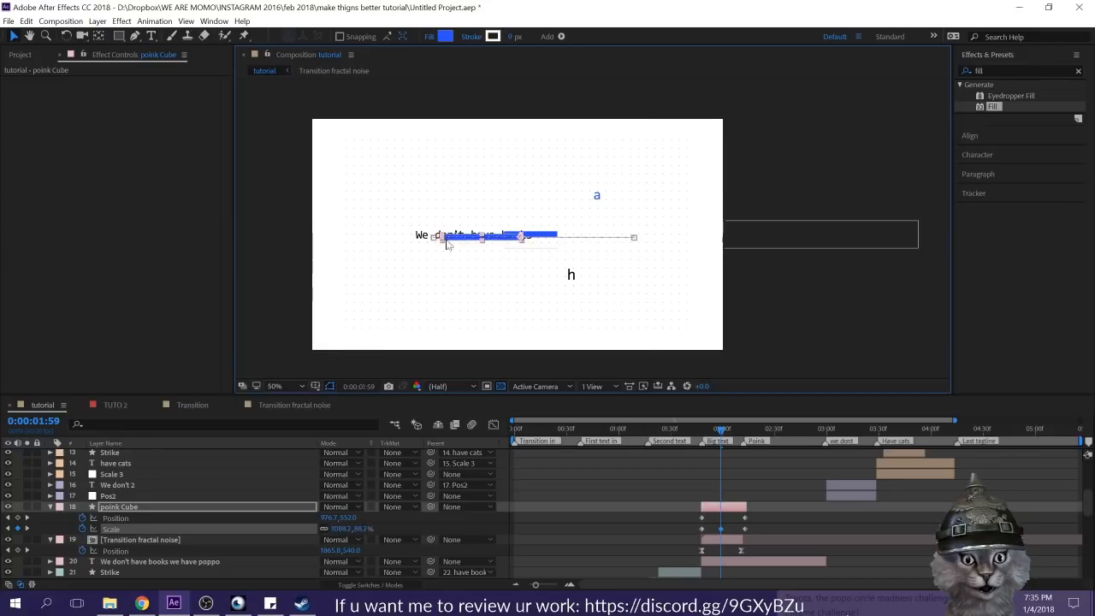
{"action": "left_click_drag", "start_coordinate": [720, 428], "coordinate": [740, 432]}
{"action": "scroll", "coordinate": [739, 374], "scroll_direction": "up", "scroll_amount": 1}
{"action": "left_click_drag", "start_coordinate": [762, 521], "coordinate": [683, 530]}
{"action": "key", "text": "F9"}
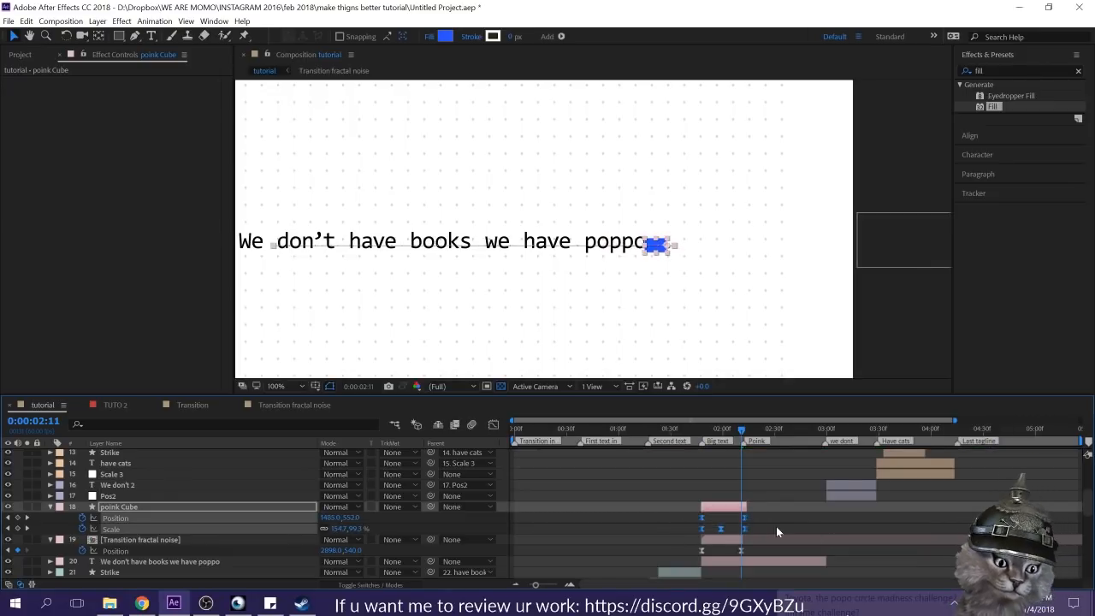
Step: Lengthen the ease into the poink Cube's last Position keyframe in the speed graph
{"action": "left_click", "coordinate": [787, 526]}
{"action": "left_click_drag", "start_coordinate": [771, 518], "coordinate": [722, 514]}
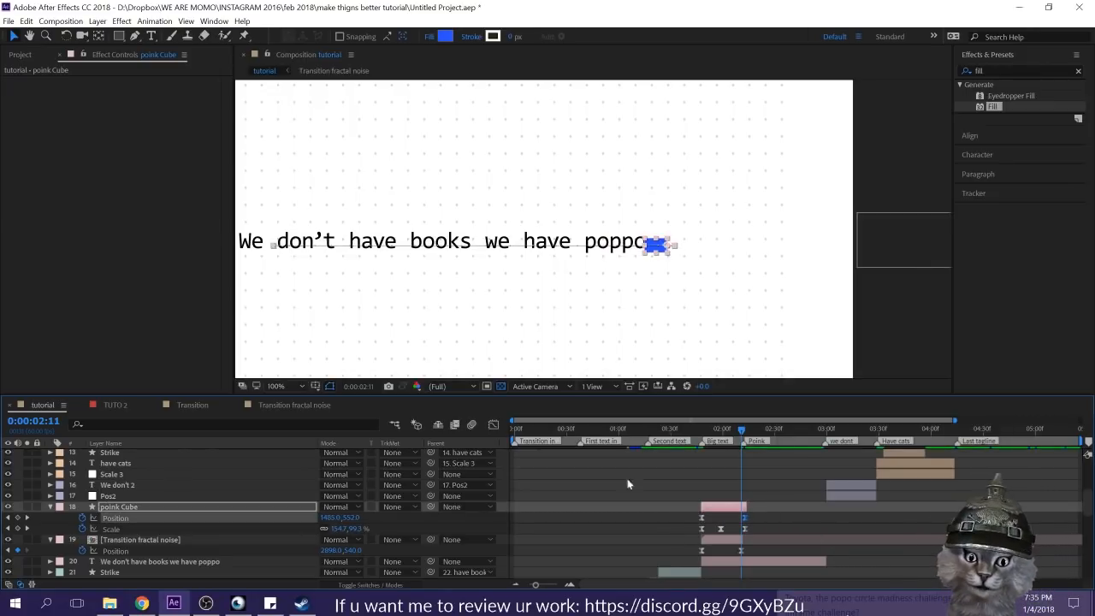
{"action": "left_click", "coordinate": [493, 425]}
{"action": "left_click_drag", "start_coordinate": [731, 539], "coordinate": [722, 538]}
{"action": "left_click", "coordinate": [493, 424]}
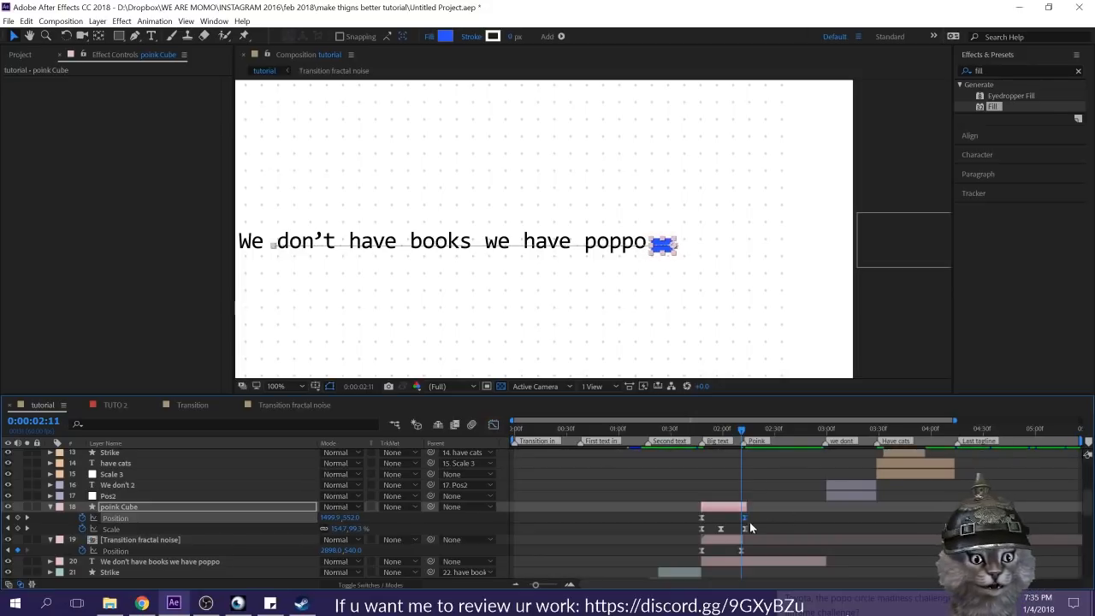
Step: Reshape the Scale speed curve to ease longer around the poink Cube's middle keyframe, and preview from 0:00:01:46
{"action": "left_click", "coordinate": [745, 528]}
{"action": "left_click", "coordinate": [493, 424]}
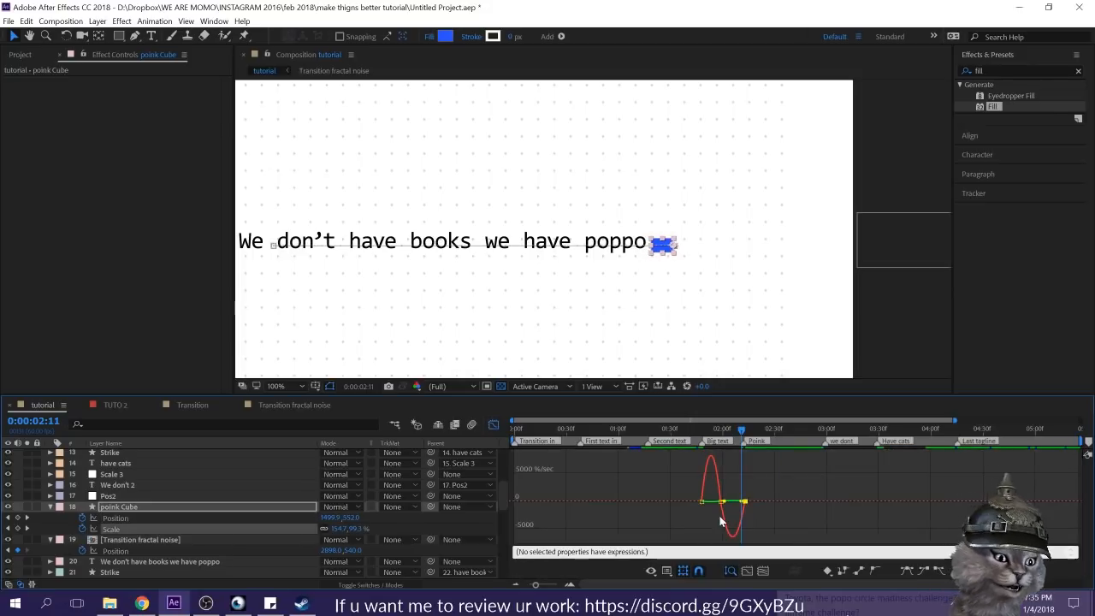
{"action": "left_click_drag", "start_coordinate": [718, 505], "coordinate": [742, 518]}
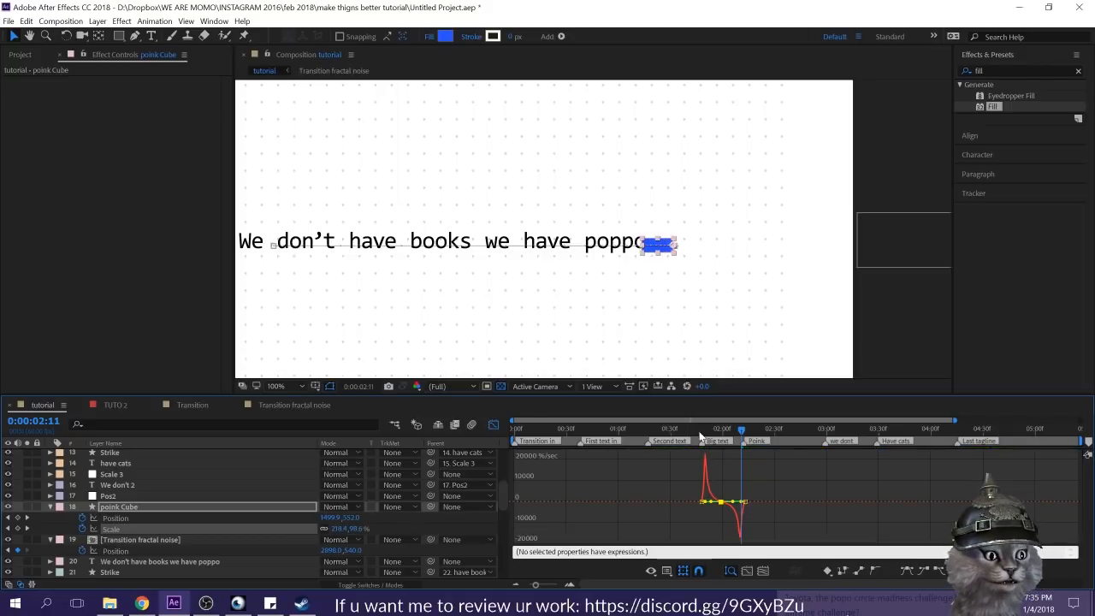
{"action": "left_click", "coordinate": [699, 431]}
{"action": "scroll", "coordinate": [684, 263], "scroll_direction": "down", "scroll_amount": 1}
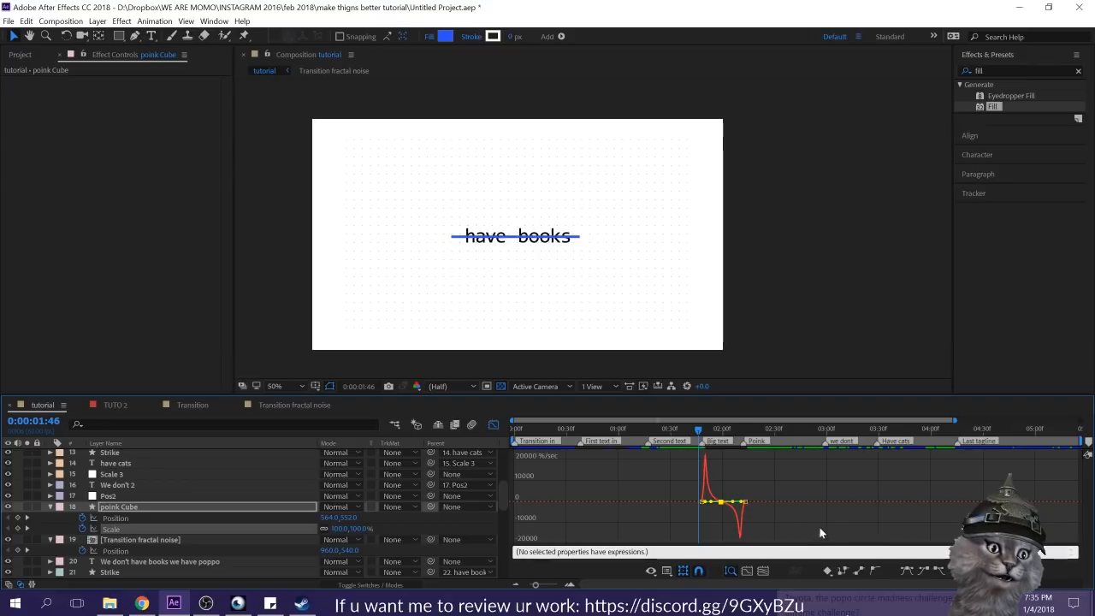
{"action": "key", "text": "space"}
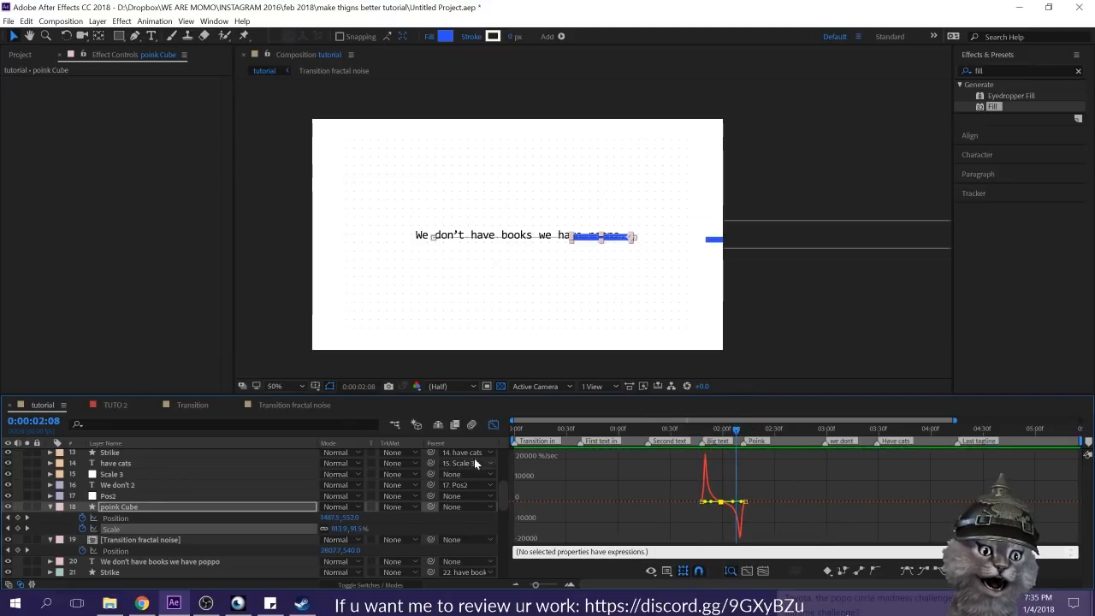
Step: Extend the poink Cube layer's end to the "we dont" marker and collapse the [Transition fractal noise] layer's properties
{"action": "left_click", "coordinate": [493, 425]}
{"action": "left_click", "coordinate": [764, 505]}
{"action": "left_click", "coordinate": [737, 539]}
{"action": "left_click", "coordinate": [742, 506]}
{"action": "left_click_drag", "start_coordinate": [804, 508], "coordinate": [830, 509]}
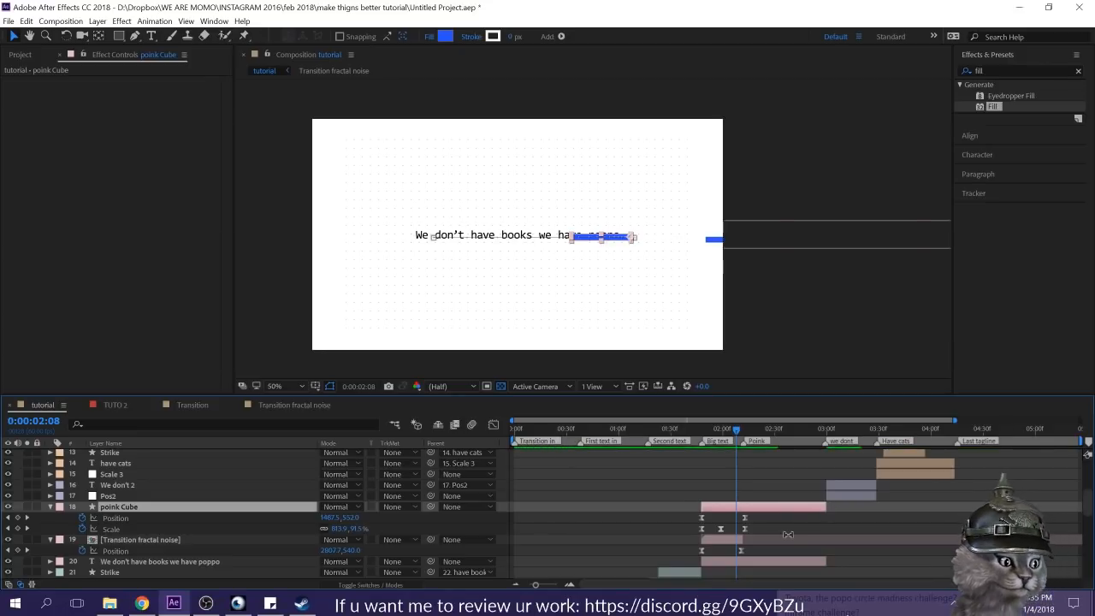
{"action": "left_click", "coordinate": [787, 538]}
{"action": "left_click", "coordinate": [132, 506]}
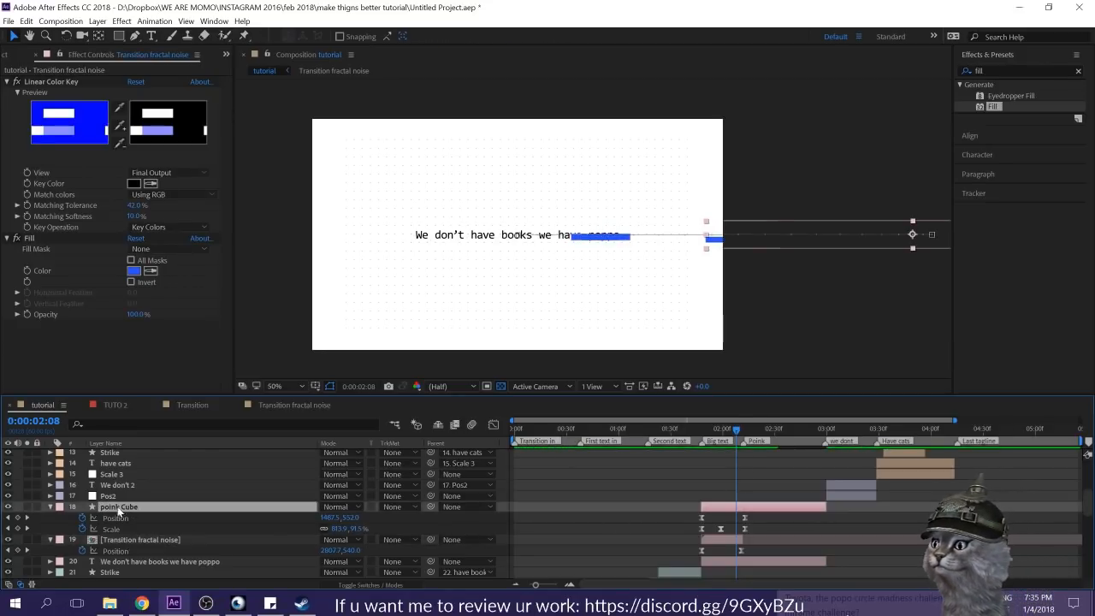
{"action": "left_click", "coordinate": [50, 541]}
{"action": "left_click", "coordinate": [668, 519]}
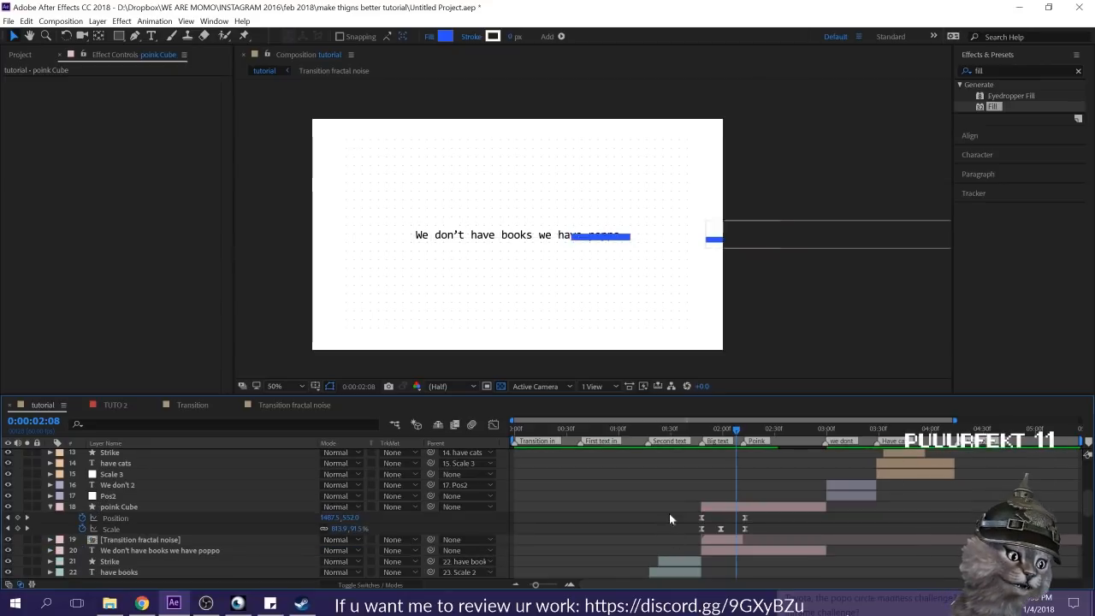
Step: Preview and scrub the poink Cube animation from the second text through the disappearing letters to examine its timing
{"action": "left_click", "coordinate": [697, 430]}
{"action": "key", "text": "space"}
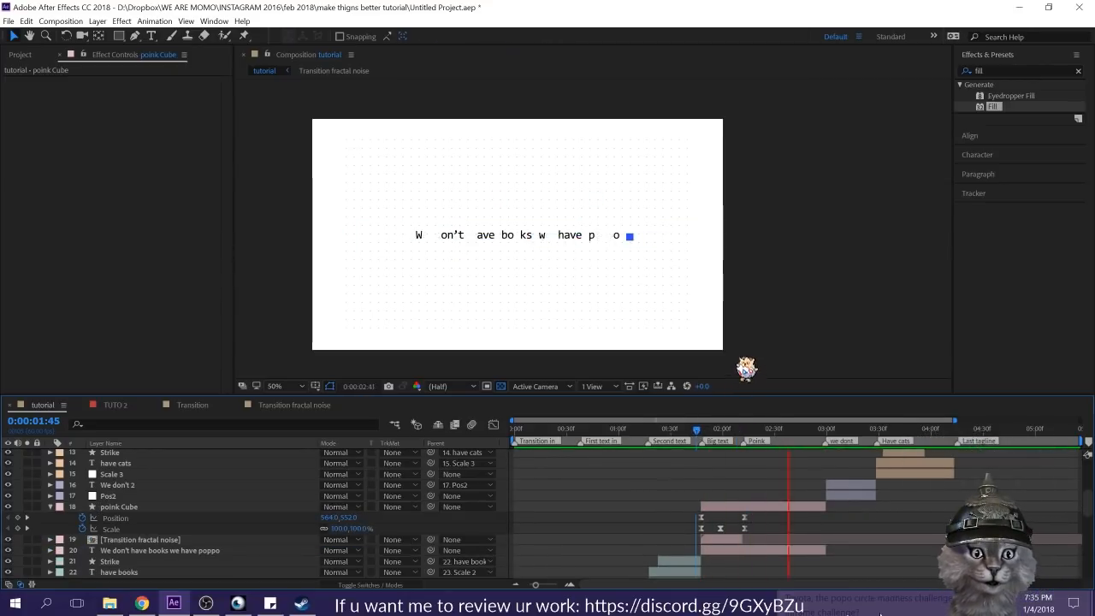
{"action": "left_click", "coordinate": [659, 428]}
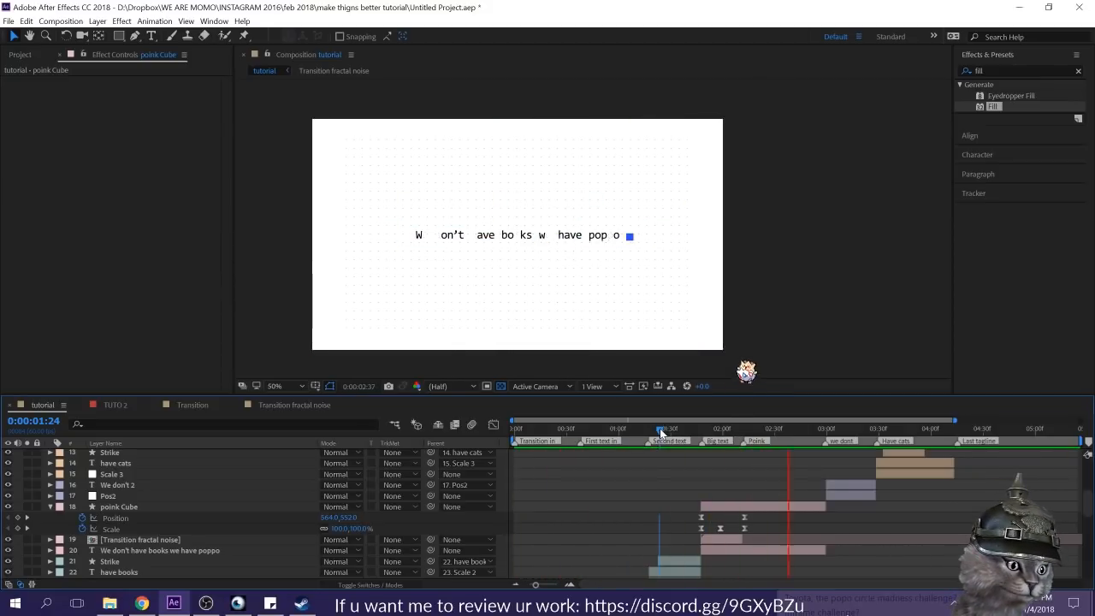
{"action": "left_click_drag", "start_coordinate": [659, 428], "coordinate": [780, 429]}
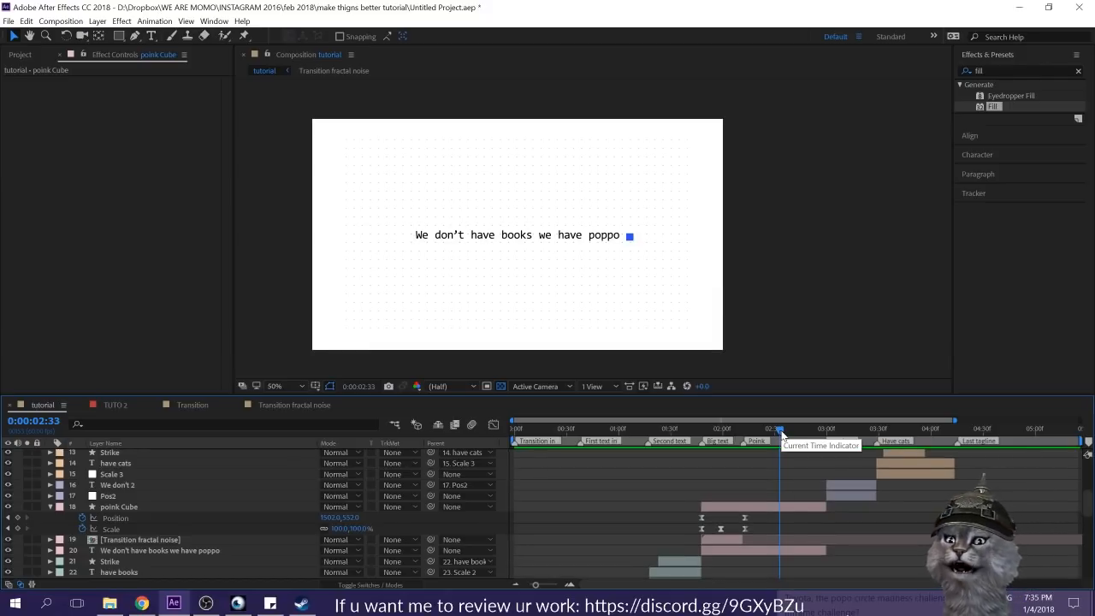
{"action": "key", "text": "space"}
{"action": "left_click", "coordinate": [785, 425]}
{"action": "key", "text": "space"}
Step: Add a Scale keyframe to the poink Cube at 0:00:02:42 and toggle it to a hold keyframe
{"action": "left_click", "coordinate": [795, 430]}
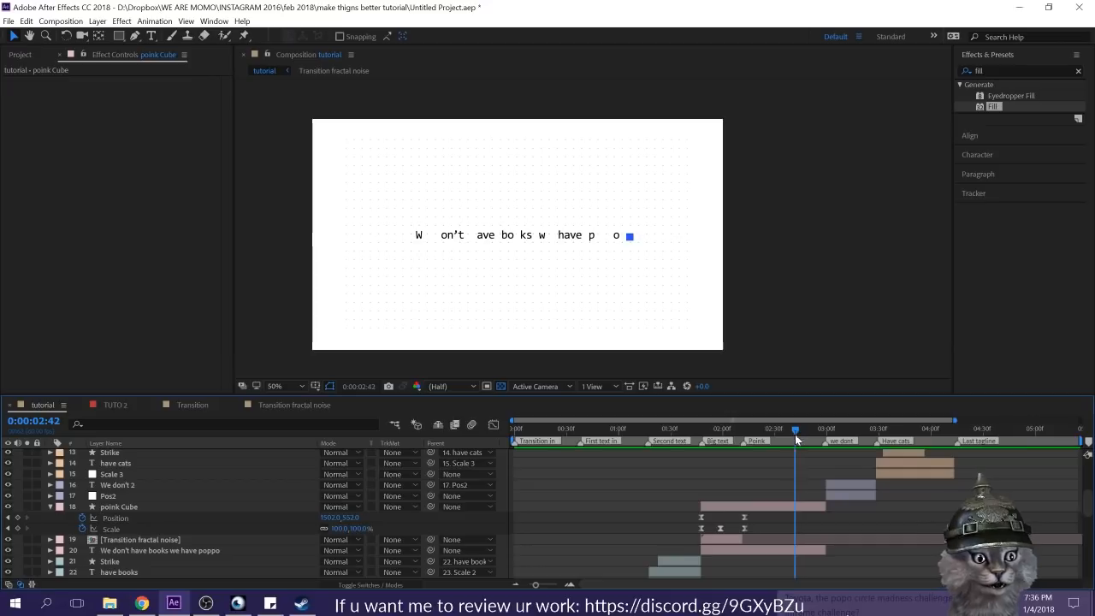
{"action": "left_click", "coordinate": [788, 507]}
{"action": "key", "text": "u"}
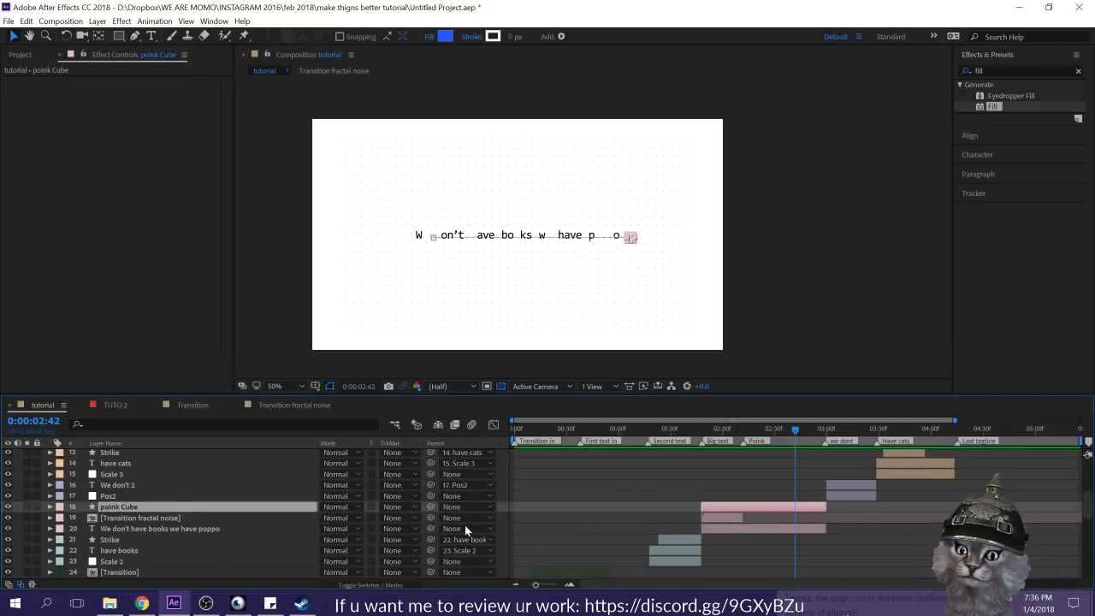
{"action": "key", "text": "s"}
{"action": "left_click", "coordinate": [17, 518]}
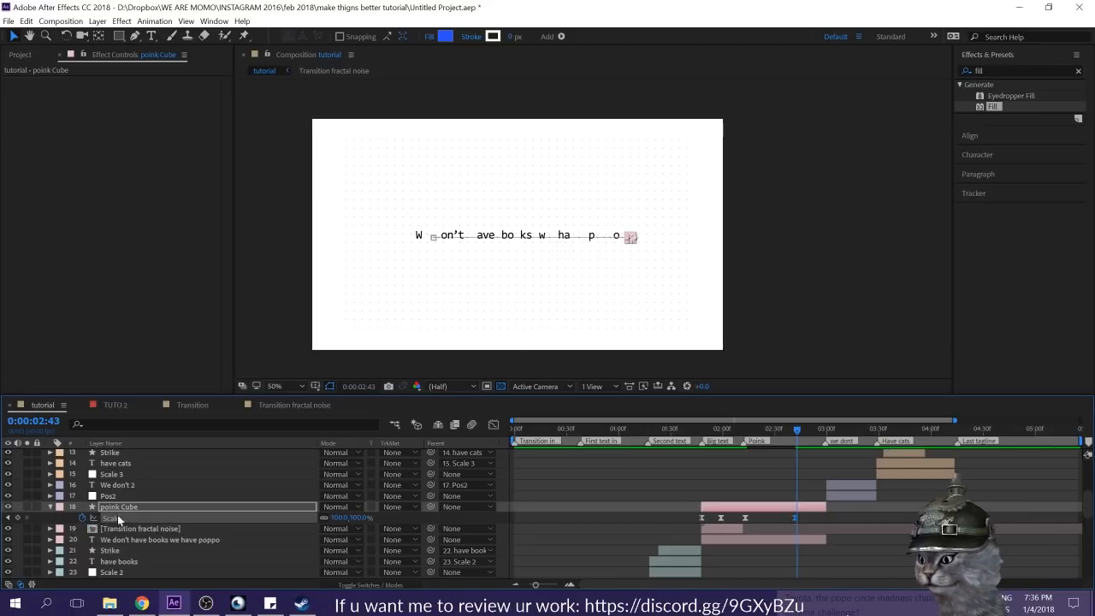
{"action": "right_click", "coordinate": [795, 519]}
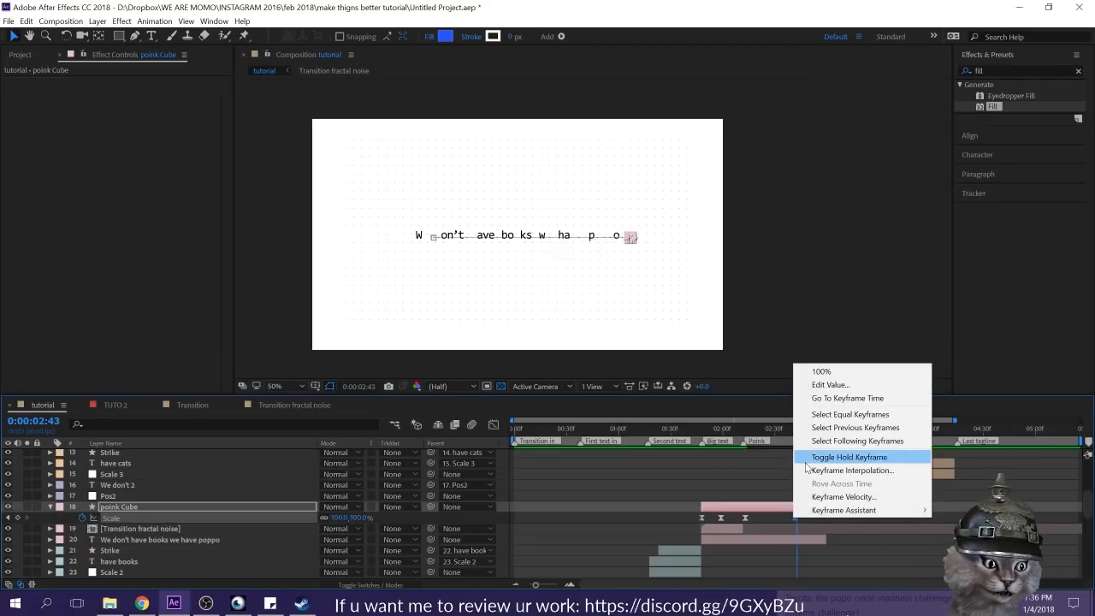
{"action": "left_click", "coordinate": [847, 455]}
{"action": "left_click", "coordinate": [804, 516]}
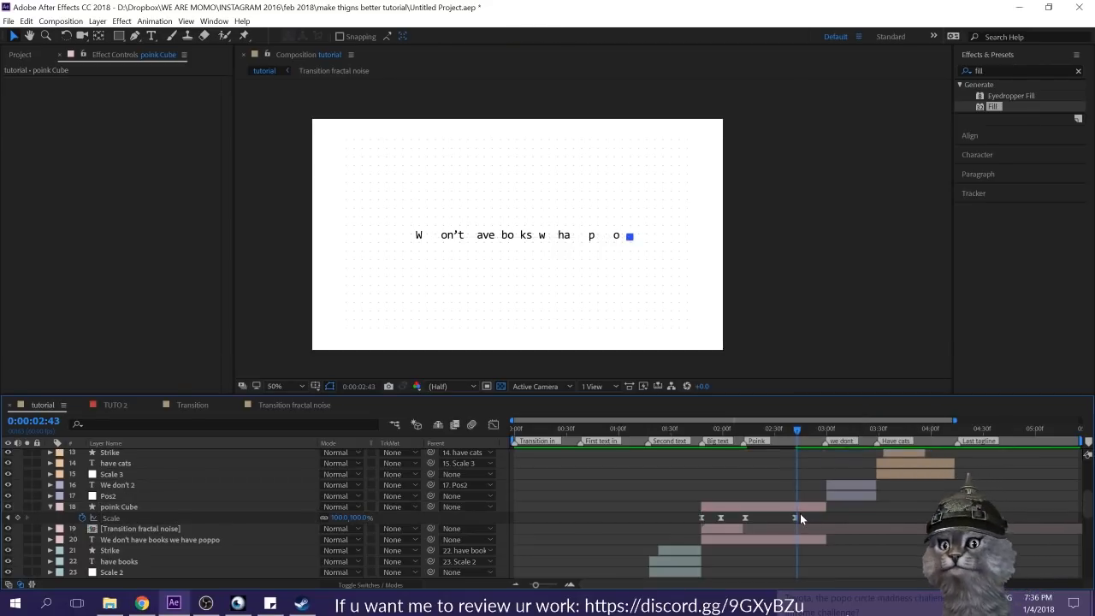
Step: Enlarge the poink Cube at 0:00:02:43 so its left edge reaches the last letter, and advance to 0:00:02:46
{"action": "left_click", "coordinate": [793, 517]}
{"action": "scroll", "coordinate": [592, 226], "scroll_direction": "up", "scroll_amount": 2}
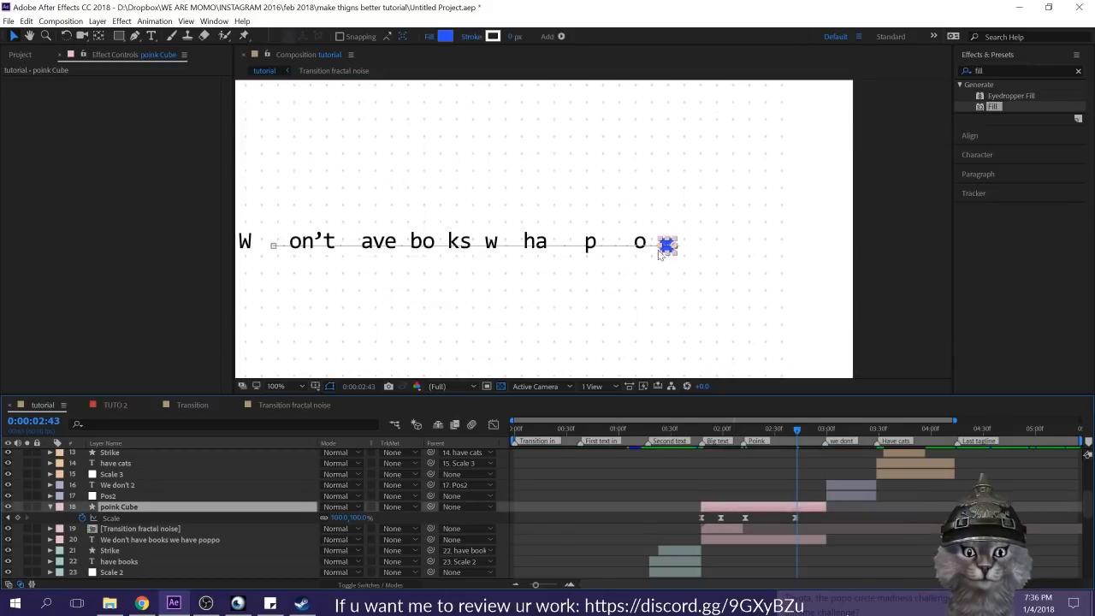
{"action": "left_click_drag", "start_coordinate": [658, 255], "coordinate": [649, 268]}
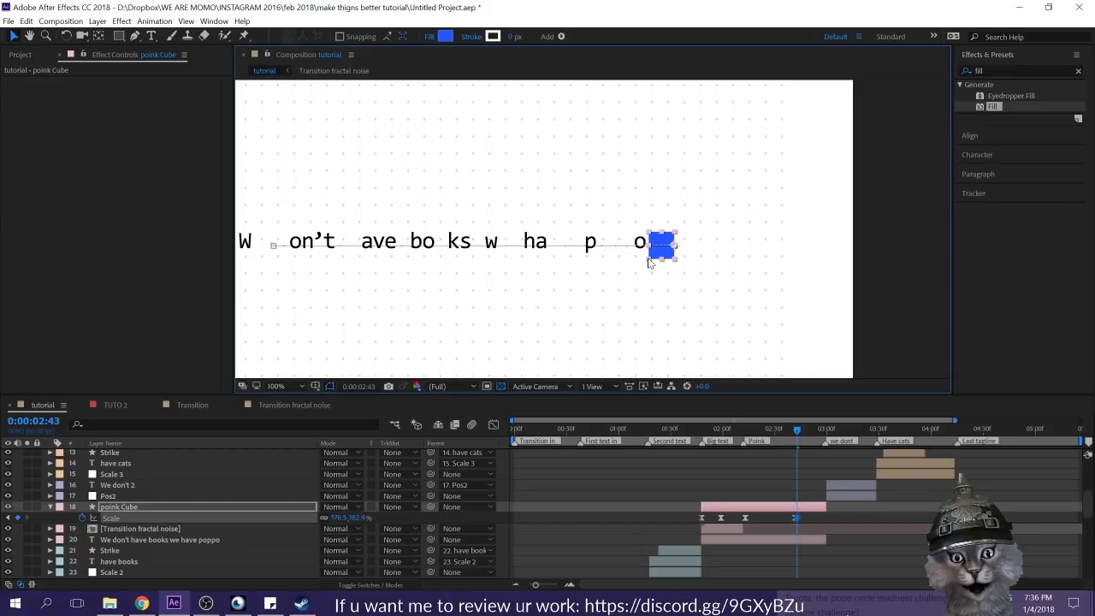
{"action": "left_click", "coordinate": [804, 432]}
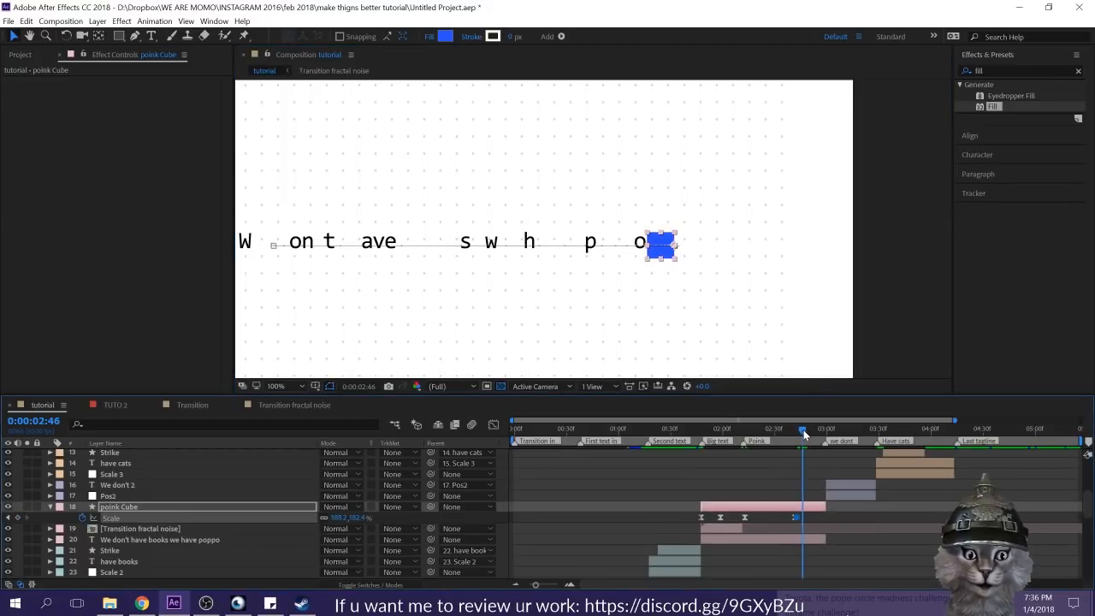
Step: Enlarge the poink Cube at 0:00:02:46 so it covers the letters "p" and "o", and deselect it
{"action": "left_click_drag", "start_coordinate": [650, 265], "coordinate": [587, 284]}
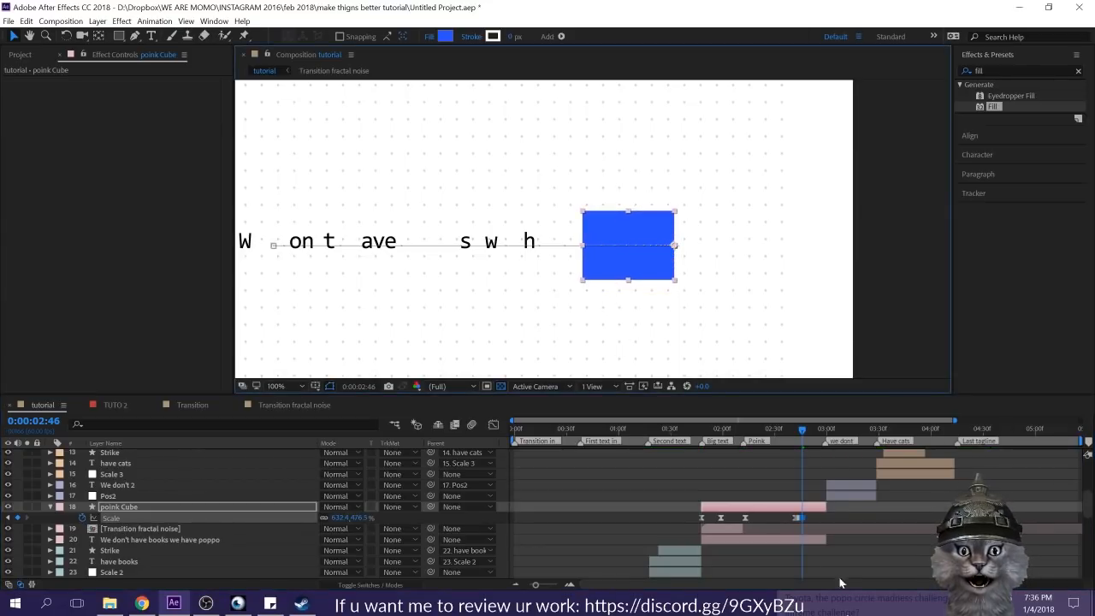
{"action": "left_click", "coordinate": [825, 515]}
{"action": "left_click", "coordinate": [825, 515]}
Step: Play back and scrub the tutorial animation to check the poink Cube's growth, and collapse that layer's properties
{"action": "scroll", "coordinate": [656, 260], "scroll_direction": "down", "scroll_amount": 3}
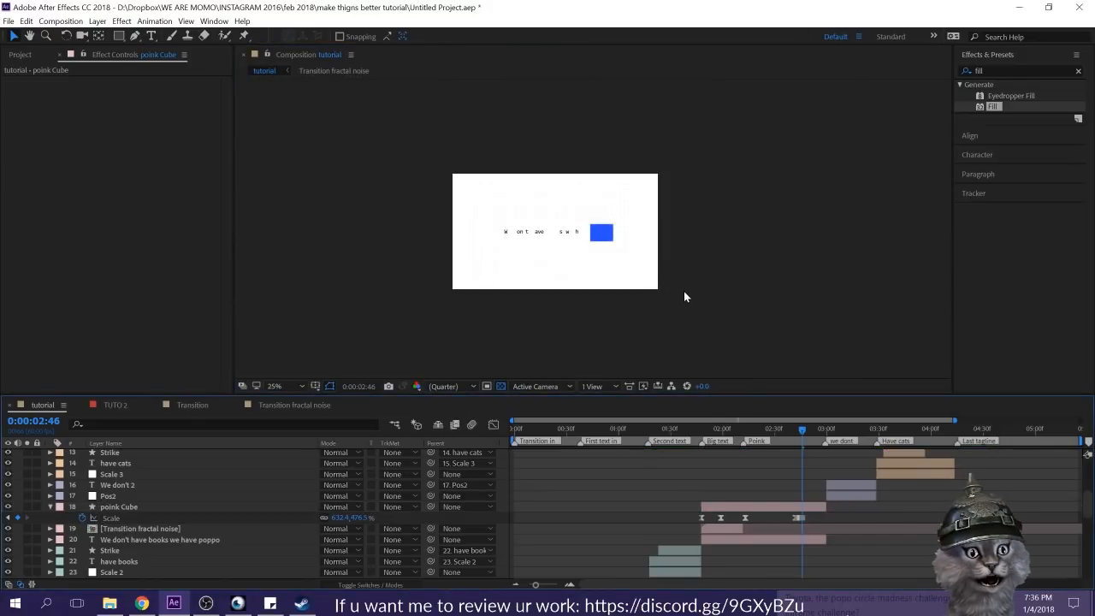
{"action": "scroll", "coordinate": [687, 294], "scroll_direction": "up", "scroll_amount": 1}
{"action": "left_click_drag", "start_coordinate": [777, 429], "coordinate": [720, 438]}
{"action": "key", "text": "space"}
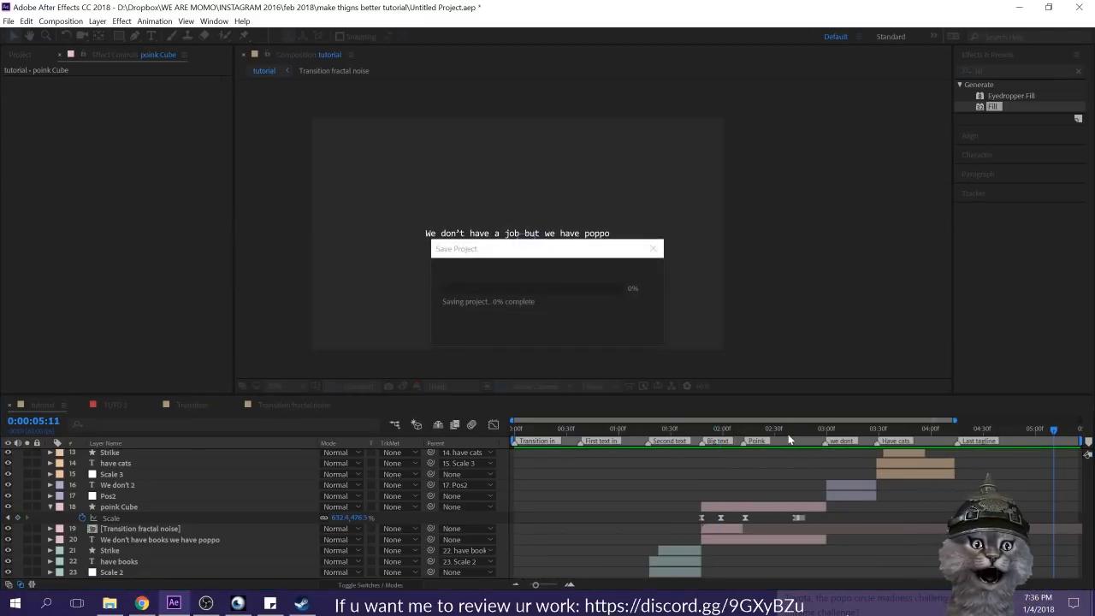
{"action": "left_click", "coordinate": [786, 431]}
{"action": "left_click_drag", "start_coordinate": [781, 431], "coordinate": [543, 432]}
{"action": "left_click_drag", "start_coordinate": [612, 437], "coordinate": [735, 439]}
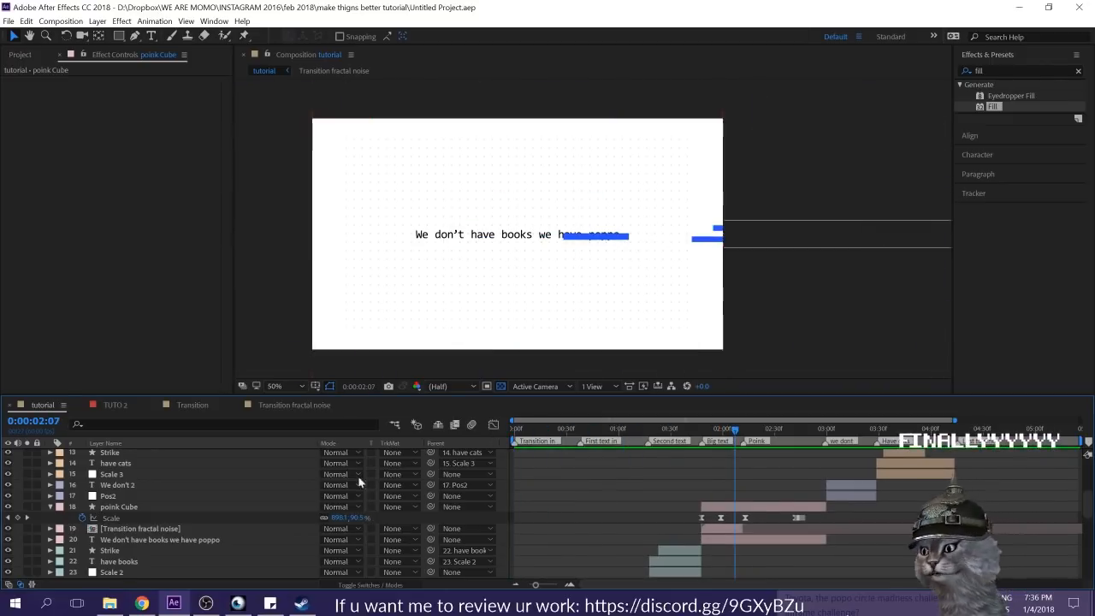
{"action": "left_click", "coordinate": [52, 507]}
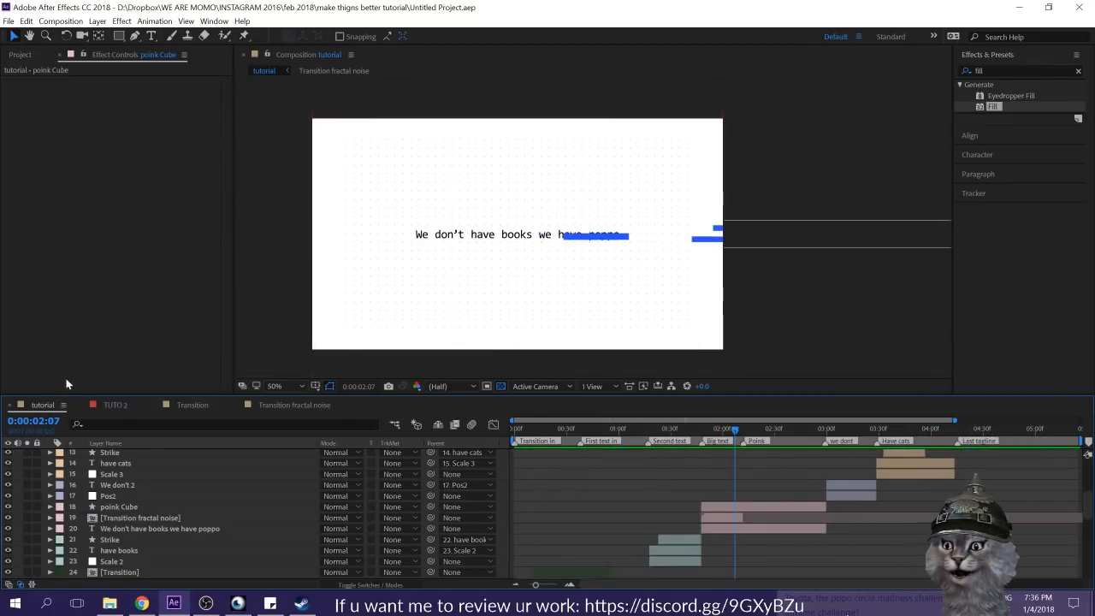
Step: In the TUTO 2 composition, examine Shape Layer 37's Position keyframes and the small squares moving around the "have cats" text
{"action": "left_click", "coordinate": [115, 405]}
{"action": "left_click_drag", "start_coordinate": [919, 427], "coordinate": [963, 431]}
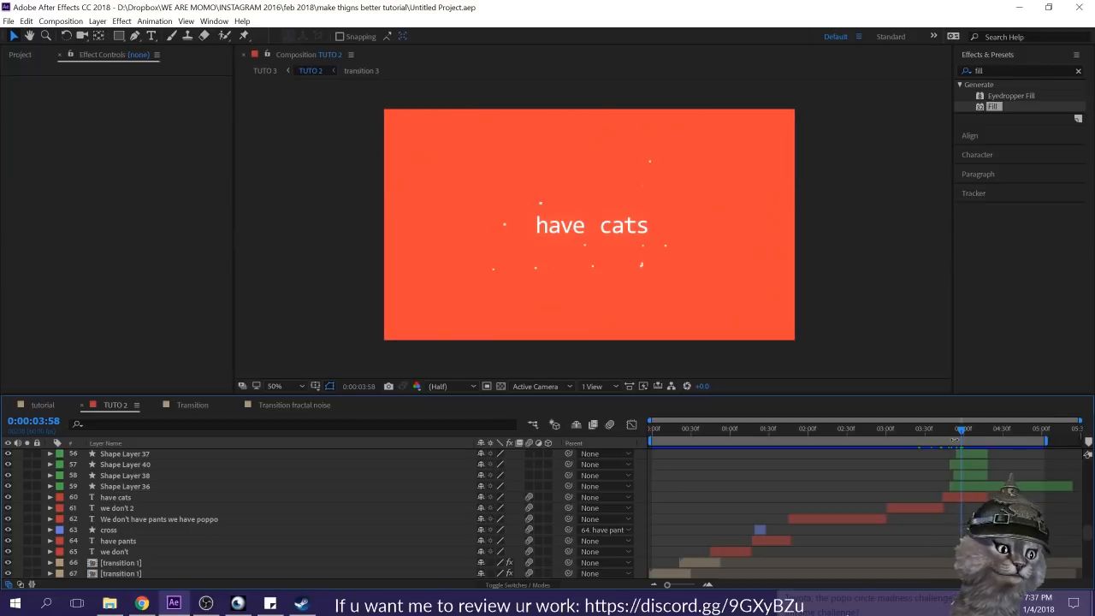
{"action": "left_click_drag", "start_coordinate": [962, 428], "coordinate": [972, 432]}
{"action": "left_click", "coordinate": [978, 453]}
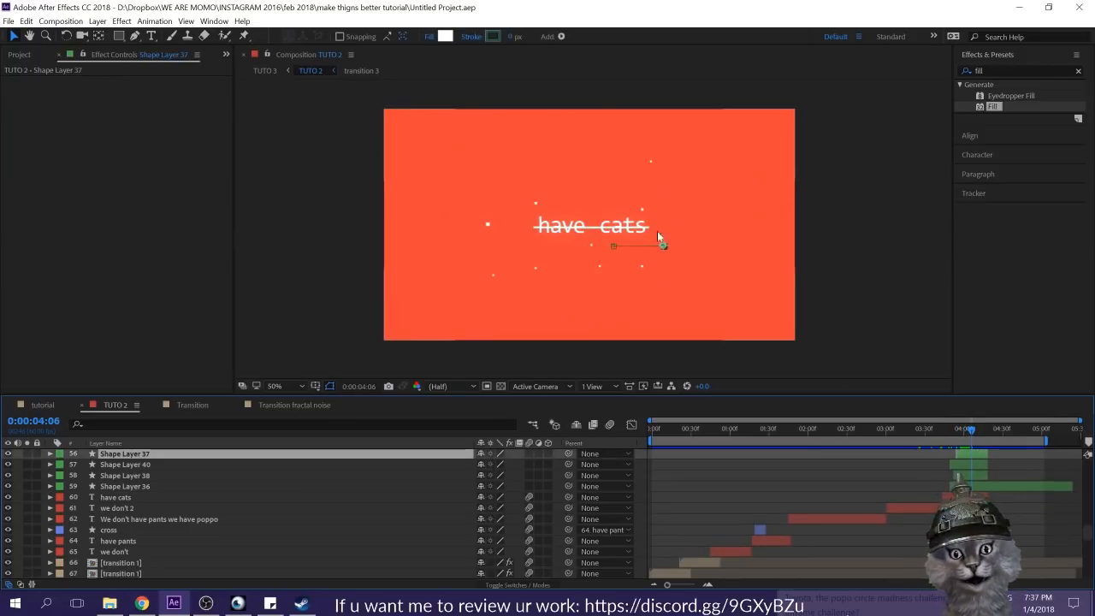
{"action": "scroll", "coordinate": [650, 208], "scroll_direction": "up", "scroll_amount": 2}
{"action": "key", "text": "p"}
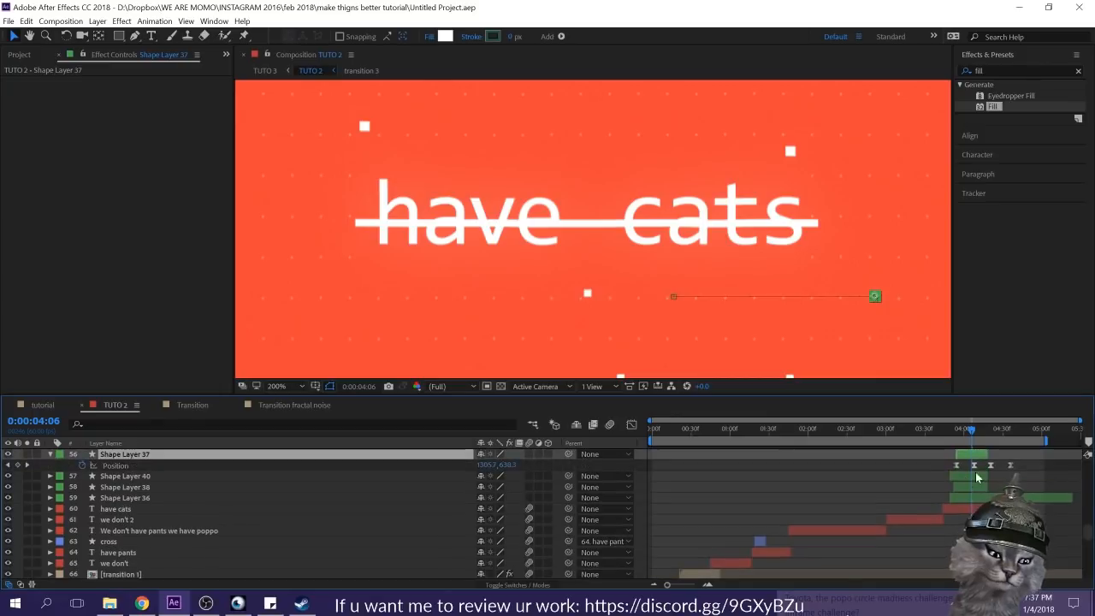
{"action": "left_click_drag", "start_coordinate": [959, 432], "coordinate": [1032, 430]}
{"action": "scroll", "coordinate": [820, 345], "scroll_direction": "down", "scroll_amount": 3}
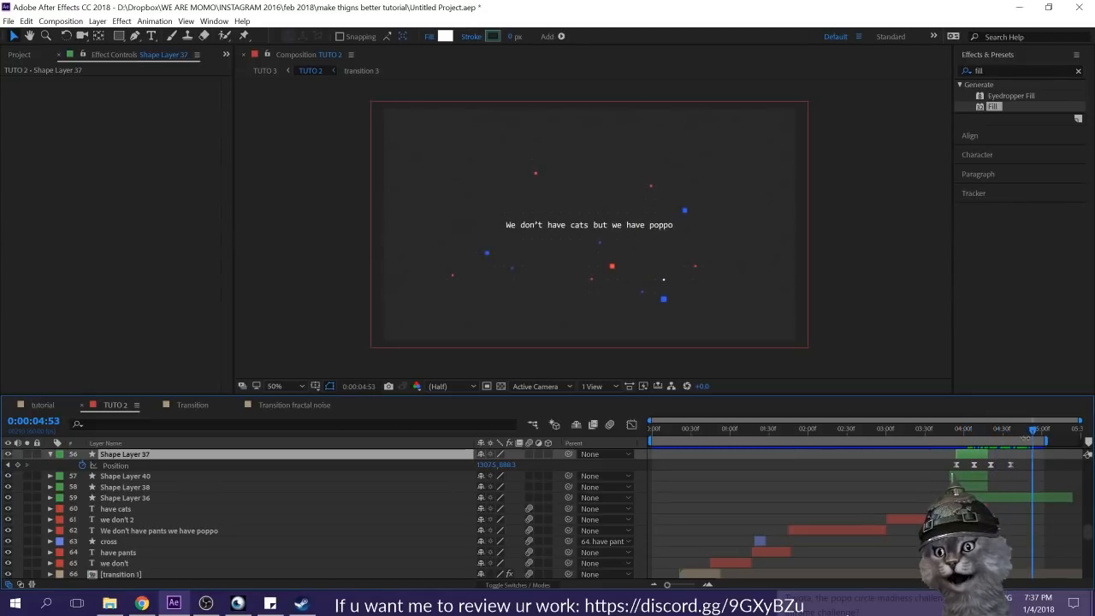
Step: Return to the tutorial composition, show its topmost layers, and save the project
{"action": "left_click", "coordinate": [36, 405]}
{"action": "scroll", "coordinate": [774, 475], "scroll_direction": "up", "scroll_amount": 4}
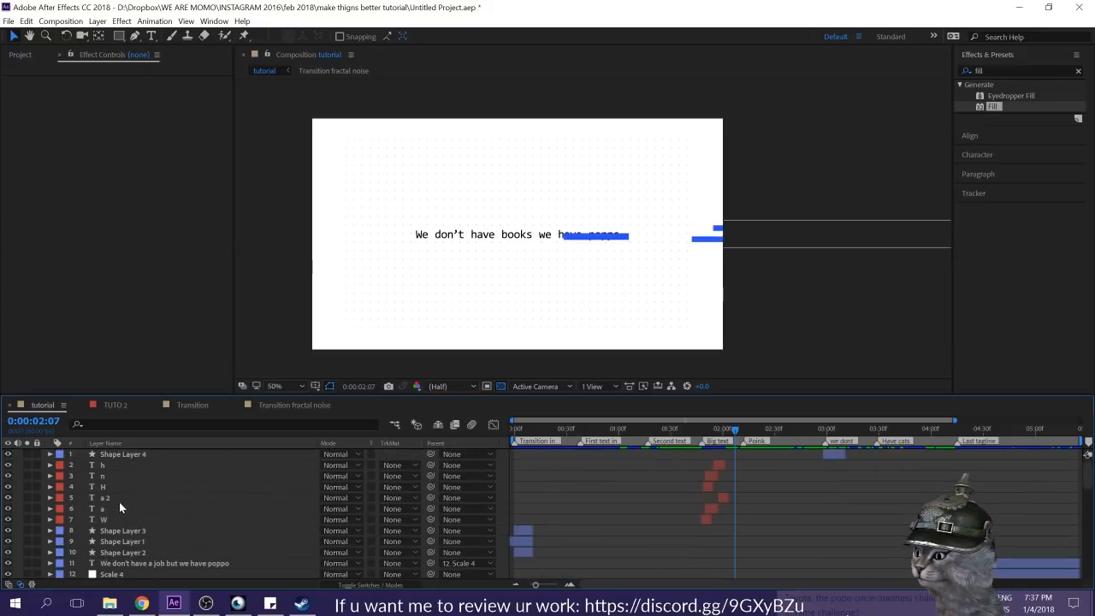
{"action": "scroll", "coordinate": [639, 484], "scroll_direction": "down", "scroll_amount": 3}
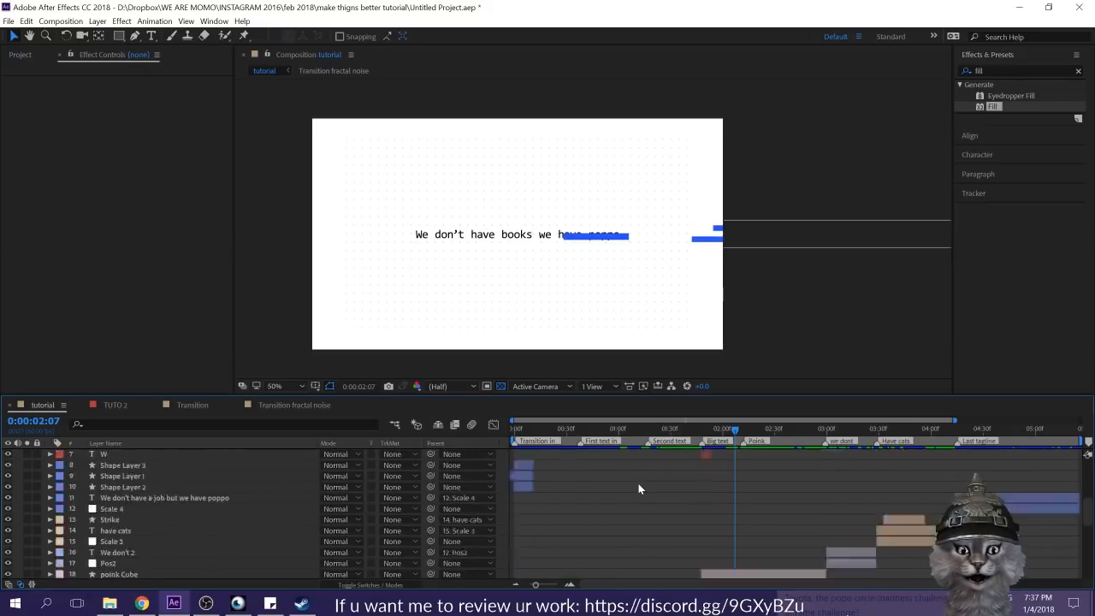
{"action": "scroll", "coordinate": [638, 483], "scroll_direction": "up", "scroll_amount": 3}
{"action": "key", "text": "ctrl+s"}
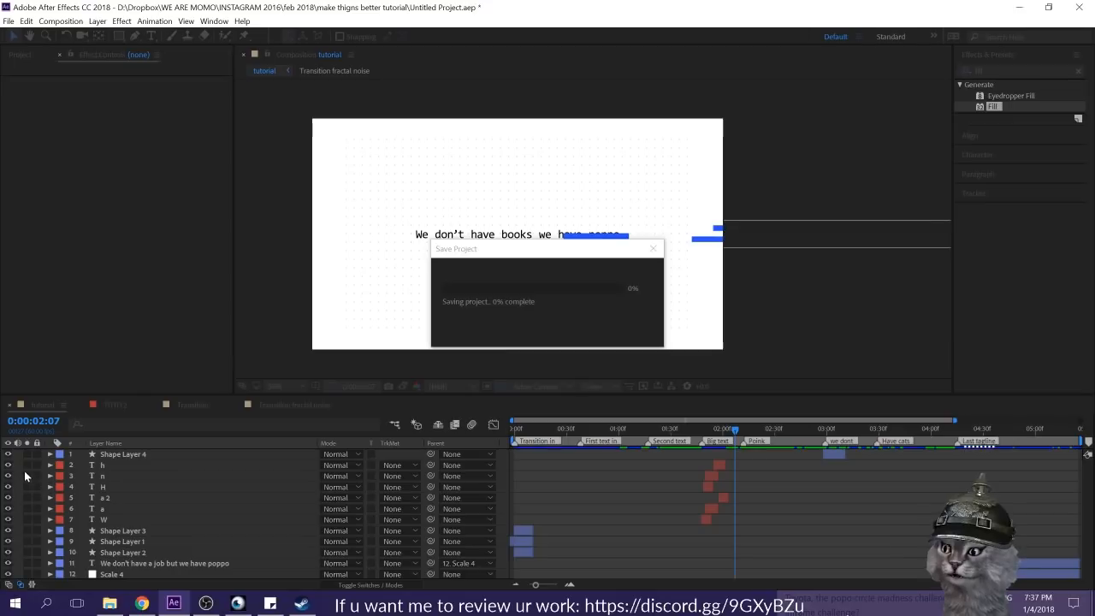
Step: Add a new adjustment layer above all layers in the tutorial composition and return to 0:00:00:00
{"action": "right_click", "coordinate": [16, 462]}
{"action": "mouse_move", "coordinate": [69, 463]}
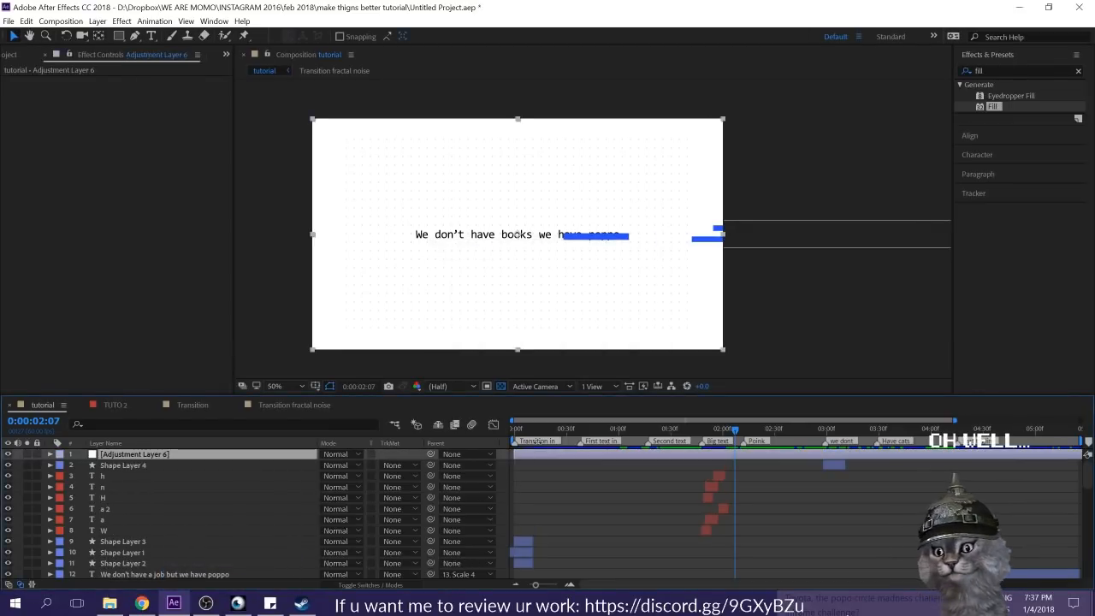
{"action": "left_click_drag", "start_coordinate": [523, 430], "coordinate": [458, 424]}
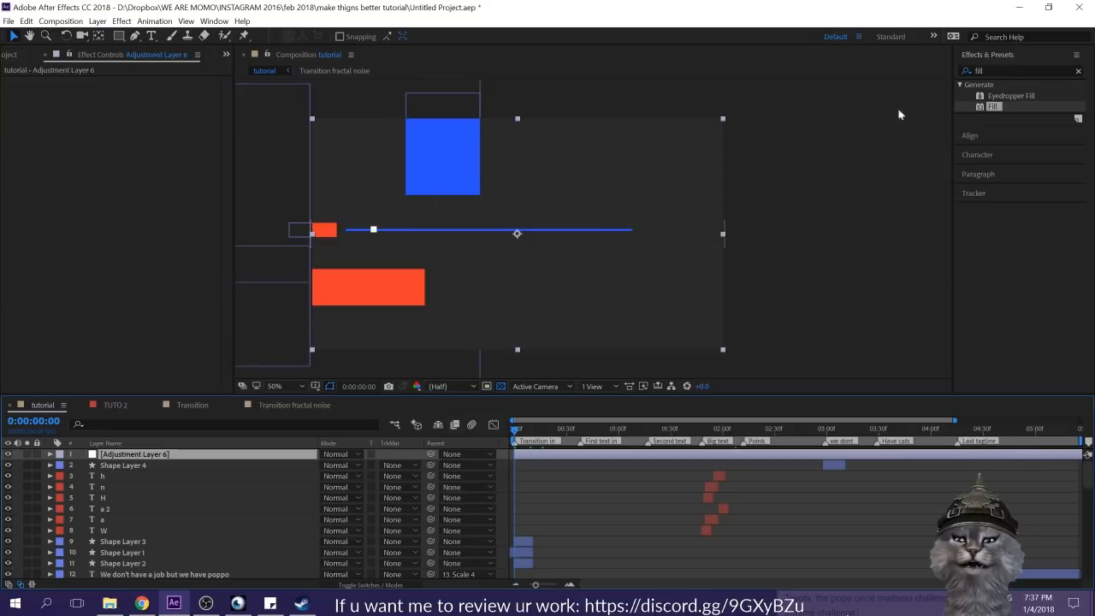
Step: Apply the Noise effect to the adjustment layer with the Amount of Noise at 3%
{"action": "left_click", "coordinate": [996, 71]}
{"action": "type", "text": "noise"}
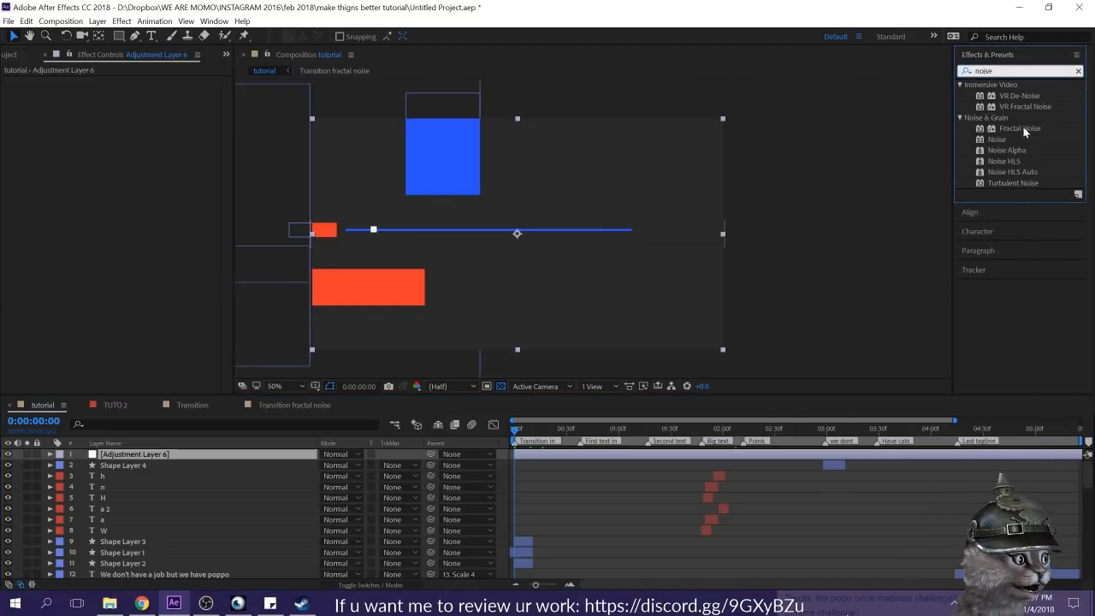
{"action": "left_click_drag", "start_coordinate": [997, 139], "coordinate": [231, 124]}
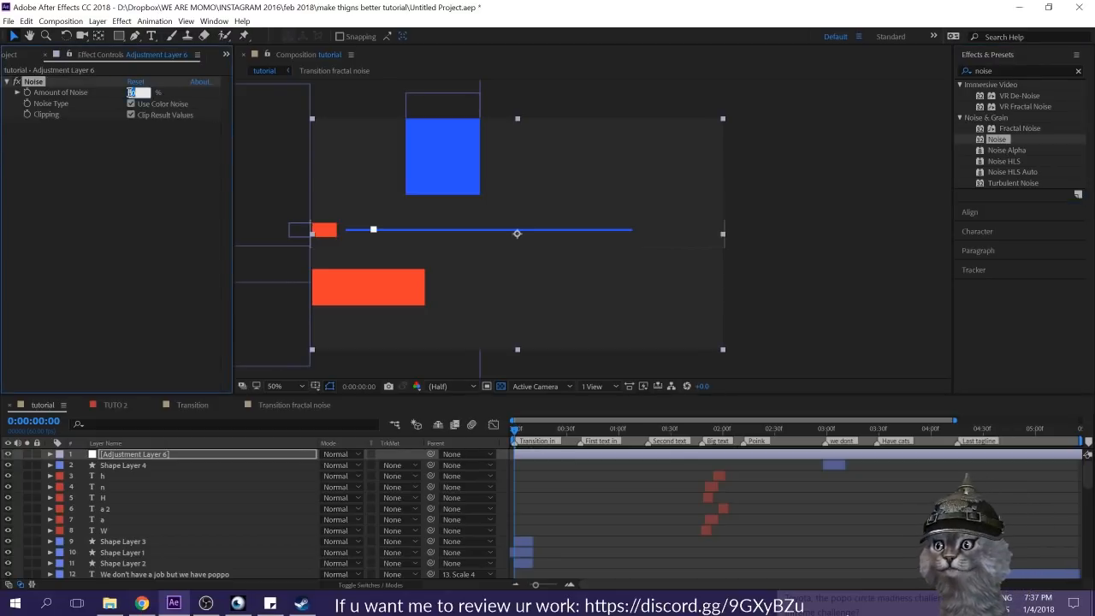
{"action": "scroll", "coordinate": [396, 186], "scroll_direction": "up", "scroll_amount": 6}
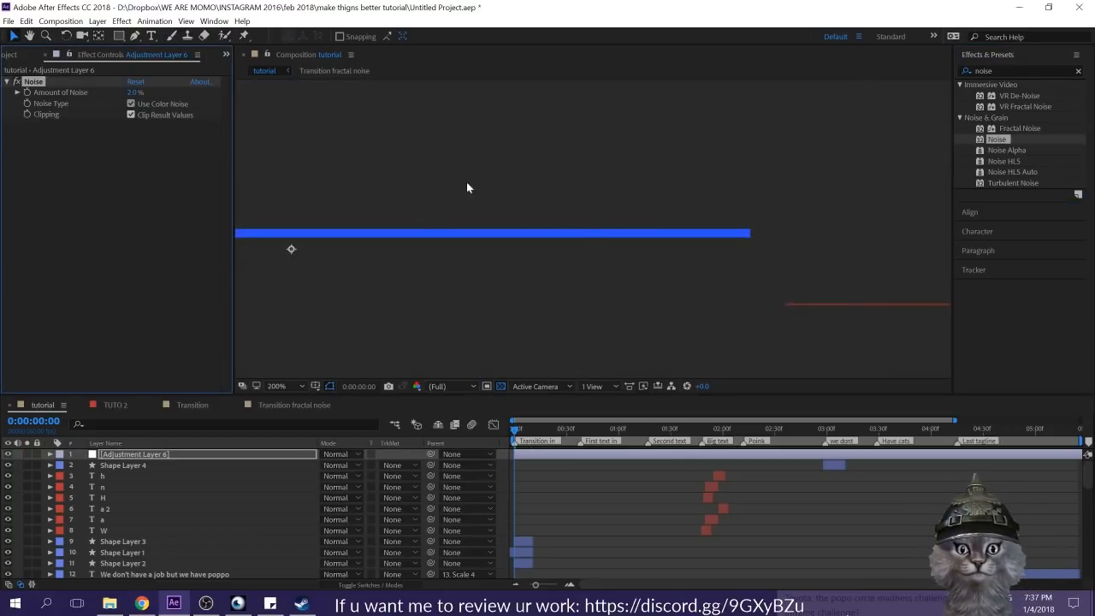
{"action": "left_click", "coordinate": [17, 87]}
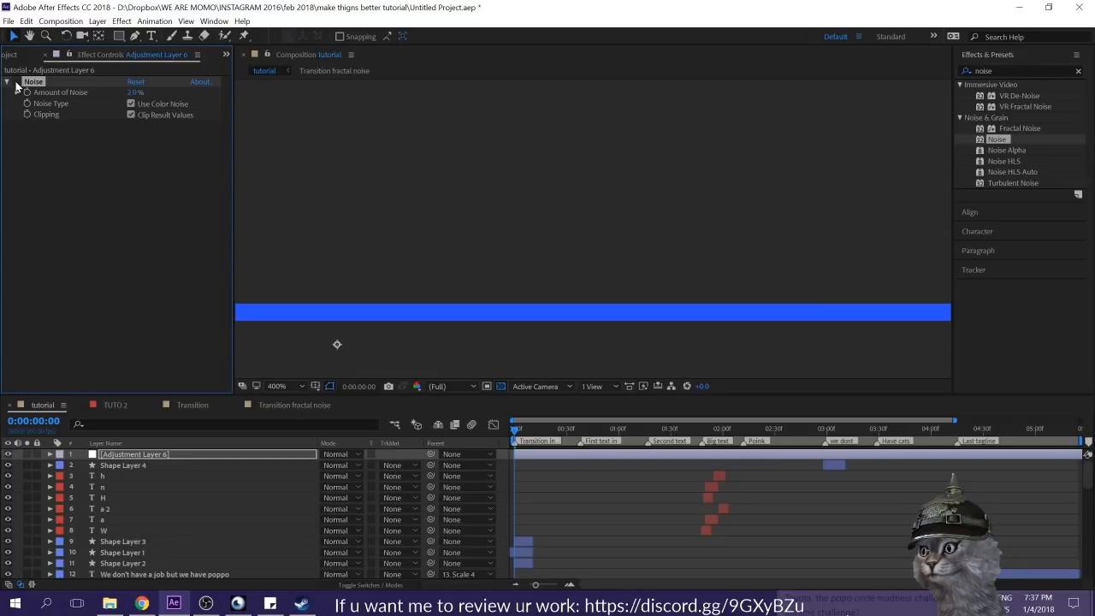
{"action": "scroll", "coordinate": [555, 209], "scroll_direction": "down", "scroll_amount": 4}
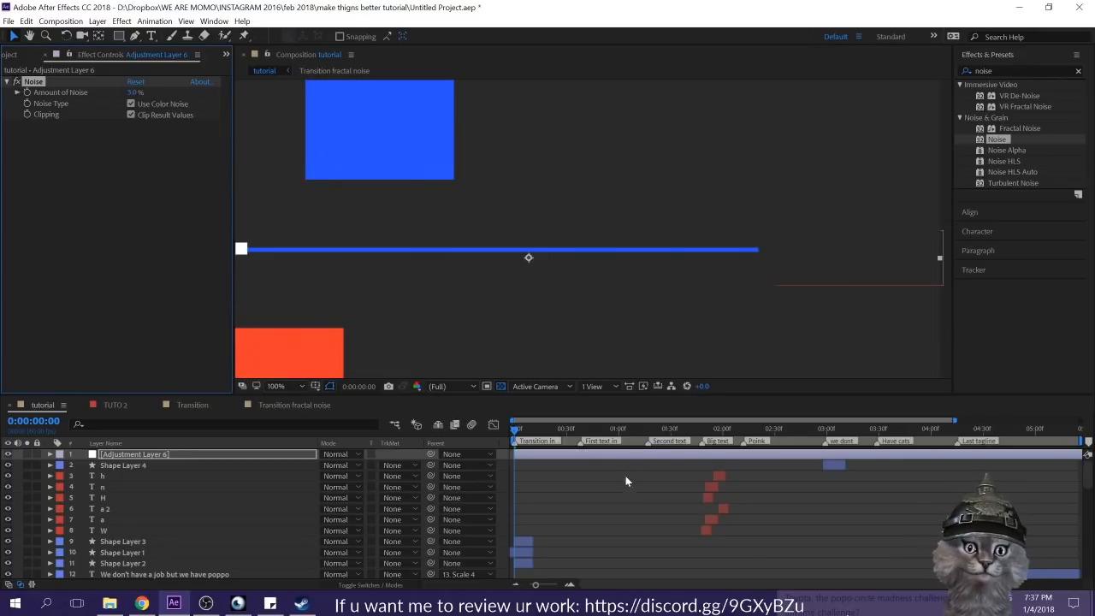
{"action": "scroll", "coordinate": [585, 290], "scroll_direction": "down", "scroll_amount": 2}
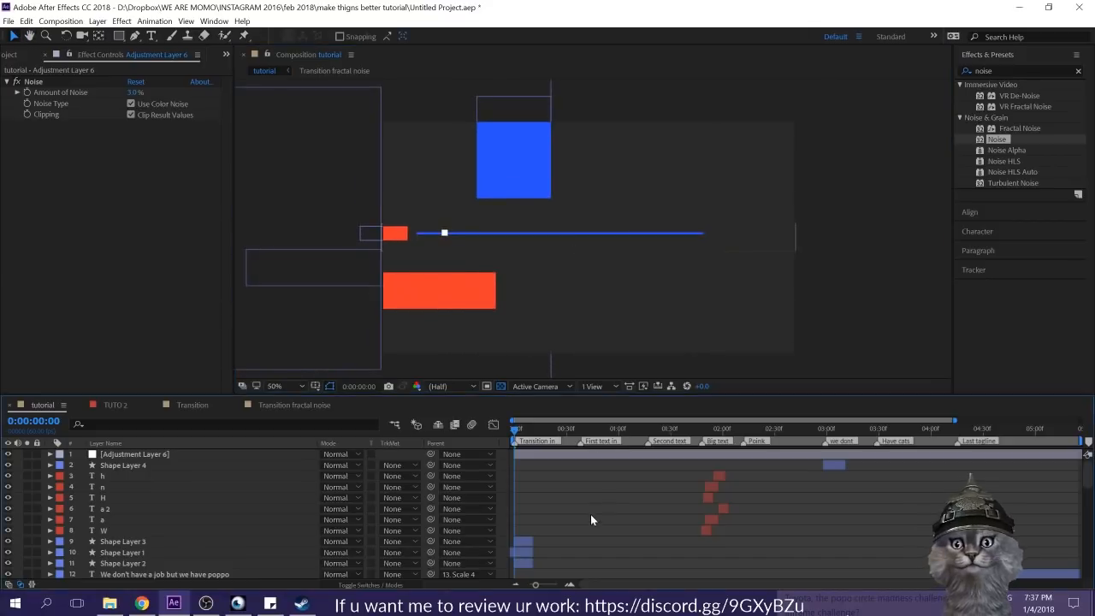
Step: Apply CC Lens to the adjustment layer and set its Size to 212
{"action": "left_click", "coordinate": [517, 454]}
{"action": "left_click", "coordinate": [1012, 74]}
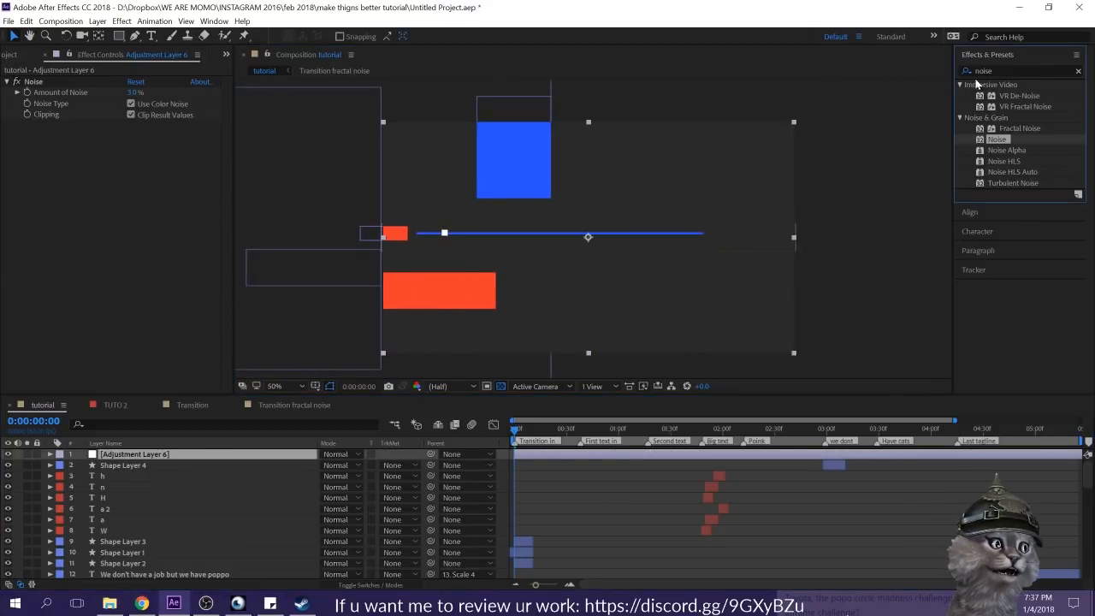
{"action": "type", "text": "cc len"}
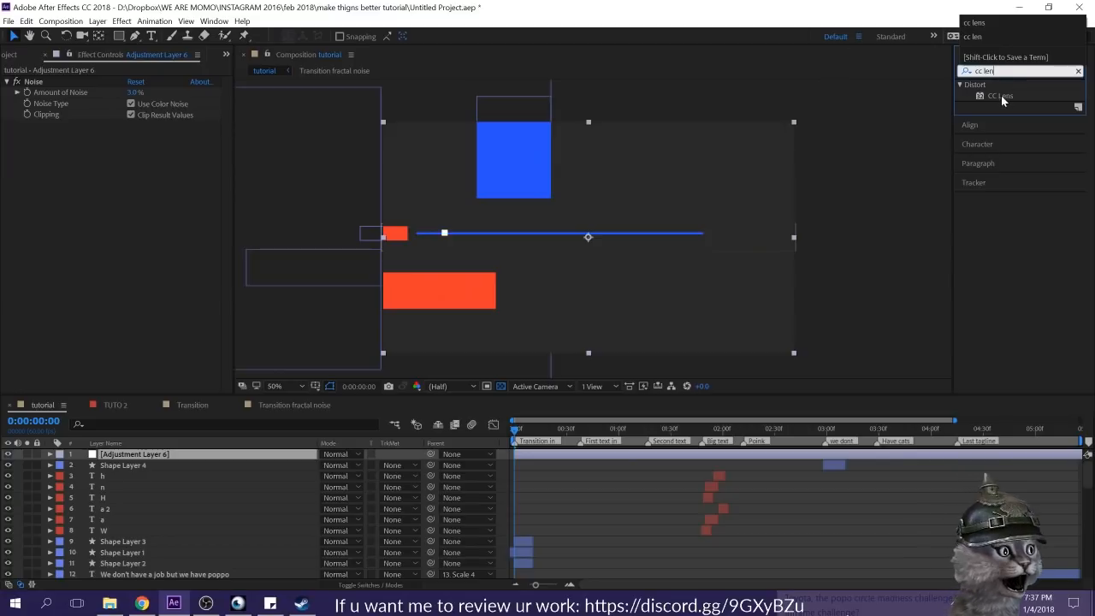
{"action": "double_click", "coordinate": [1001, 95]}
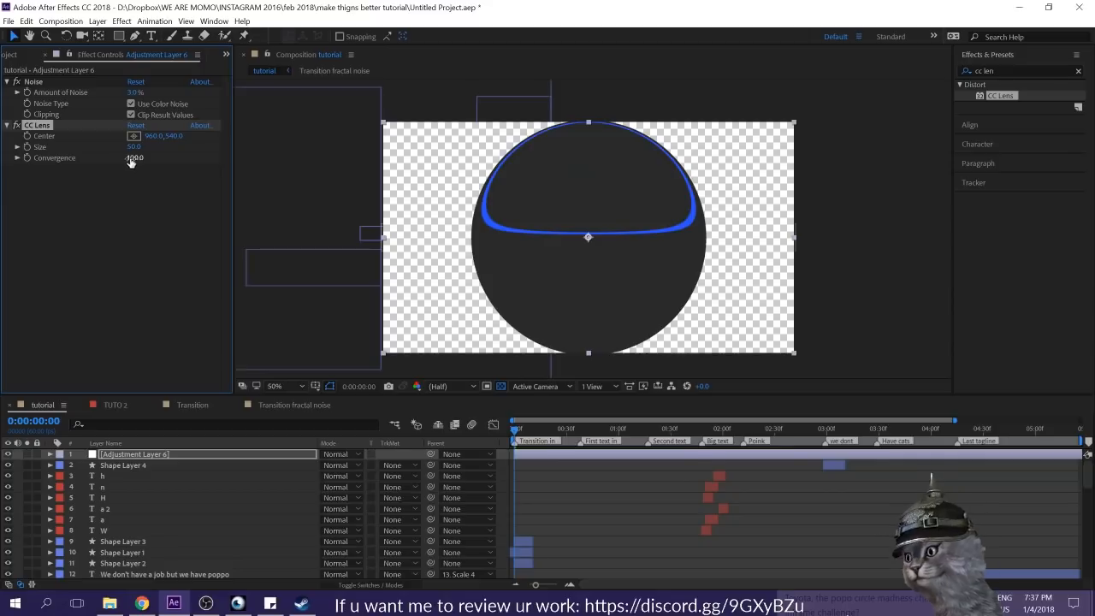
{"action": "left_click_drag", "start_coordinate": [102, 157], "coordinate": [344, 161]}
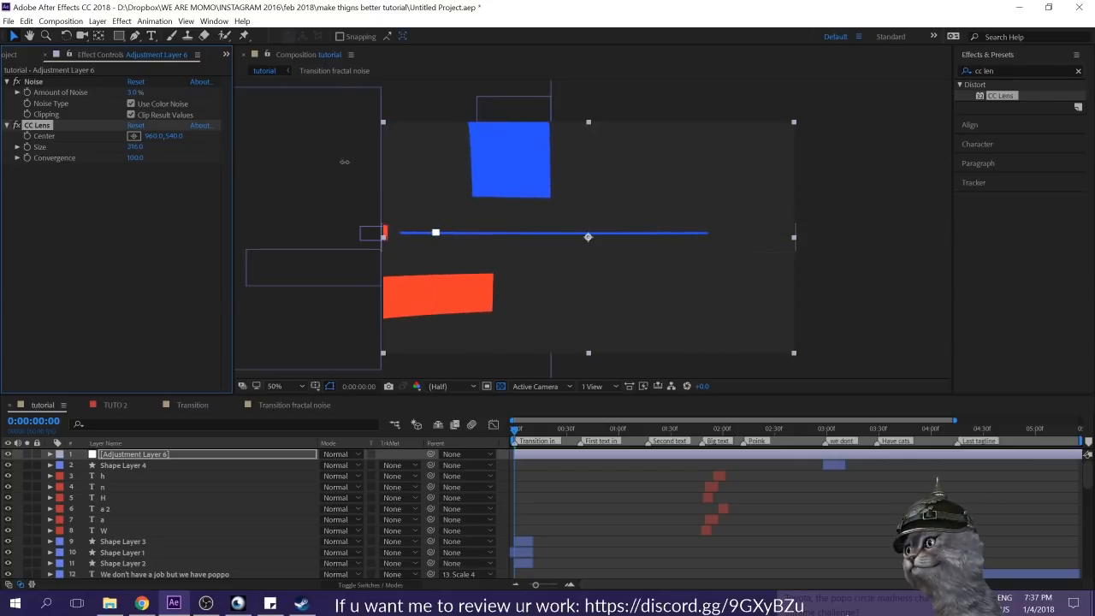
{"action": "mouse_move", "coordinate": [301, 192]}
{"action": "left_mouse_down"}
{"action": "mouse_move", "coordinate": [259, 196]}
{"action": "mouse_move", "coordinate": [319, 192]}
{"action": "left_mouse_up"}
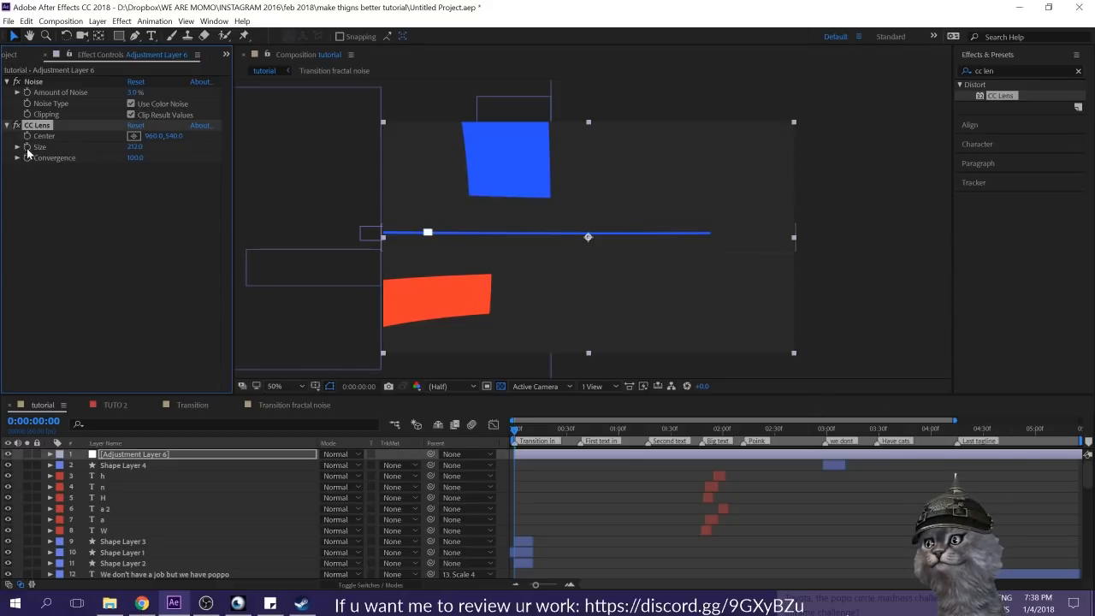
Step: Keyframe the CC Lens Size at 0:00:00:00 and toggle it to a hold keyframe
{"action": "key", "text": "u"}
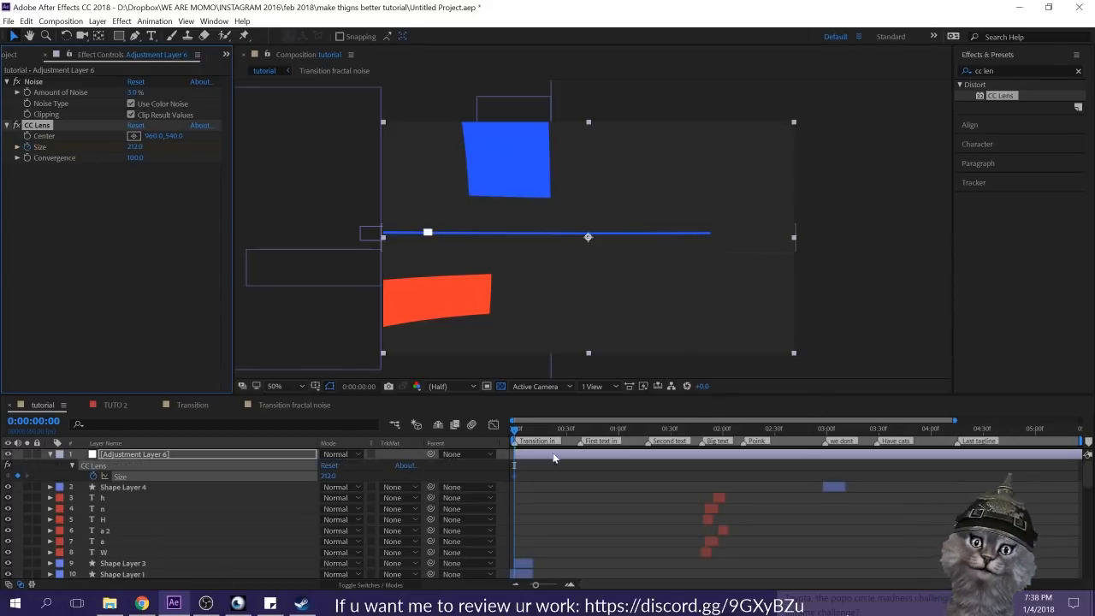
{"action": "right_click", "coordinate": [513, 476]}
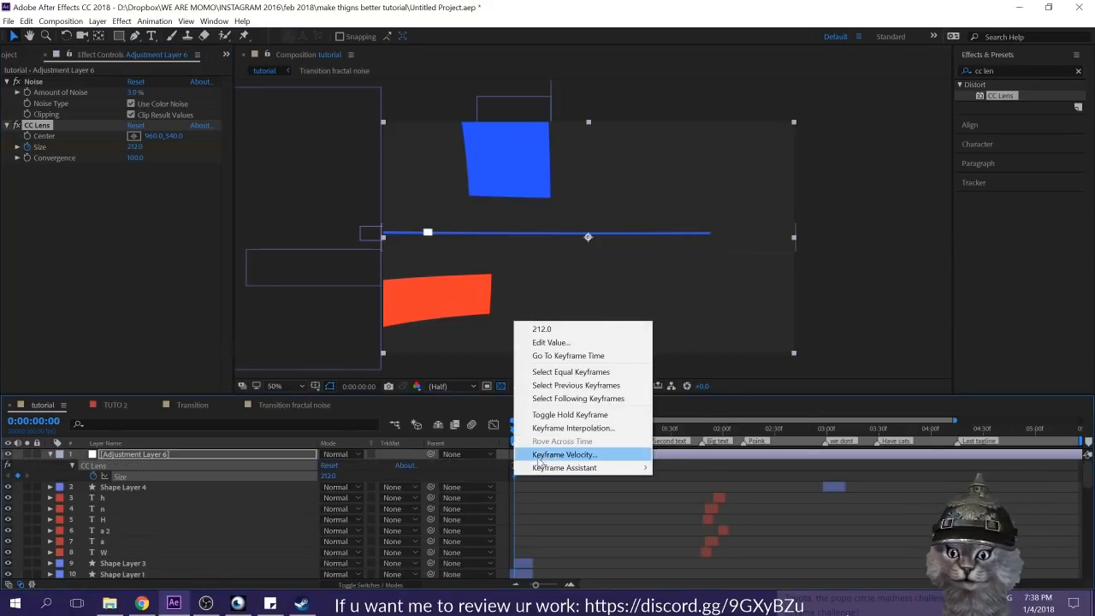
{"action": "left_click", "coordinate": [548, 414]}
Step: Set the CC Lens Size to 500 at 0:00:00:07 and deselect the adjustment layer
{"action": "left_click_drag", "start_coordinate": [514, 434], "coordinate": [526, 437]}
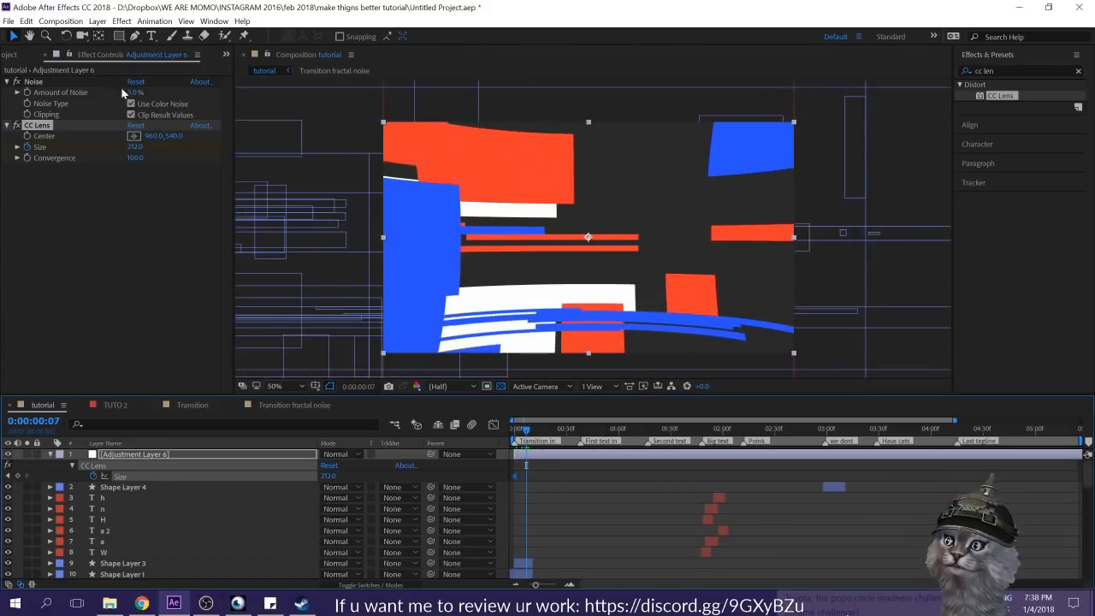
{"action": "left_click", "coordinate": [137, 147]}
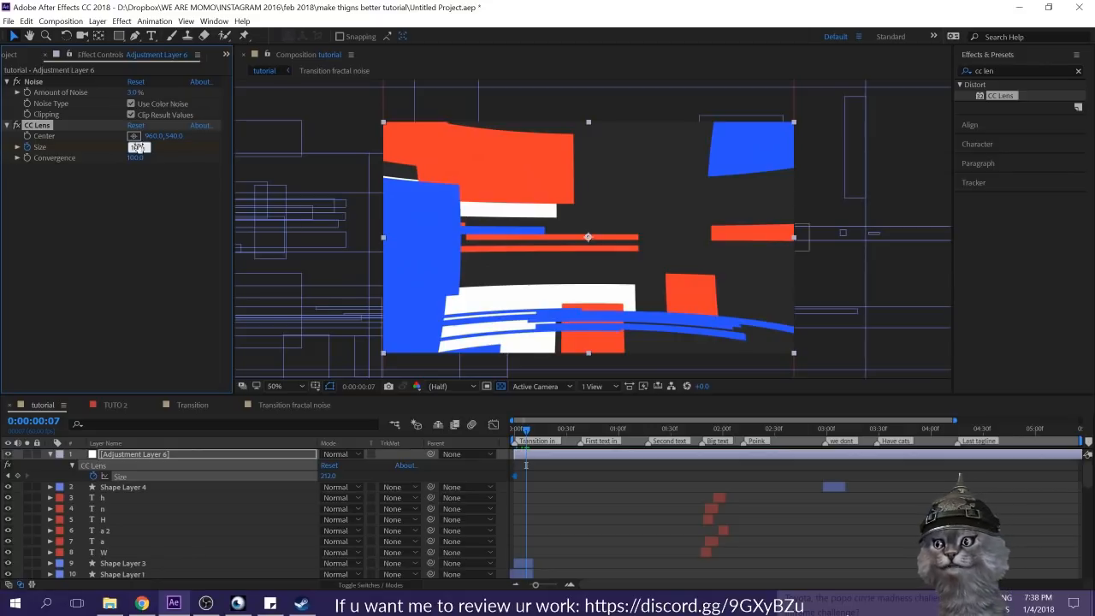
{"action": "type", "text": "100"}
{"action": "key", "text": "Return"}
{"action": "left_click_drag", "start_coordinate": [137, 148], "coordinate": [874, 177]}
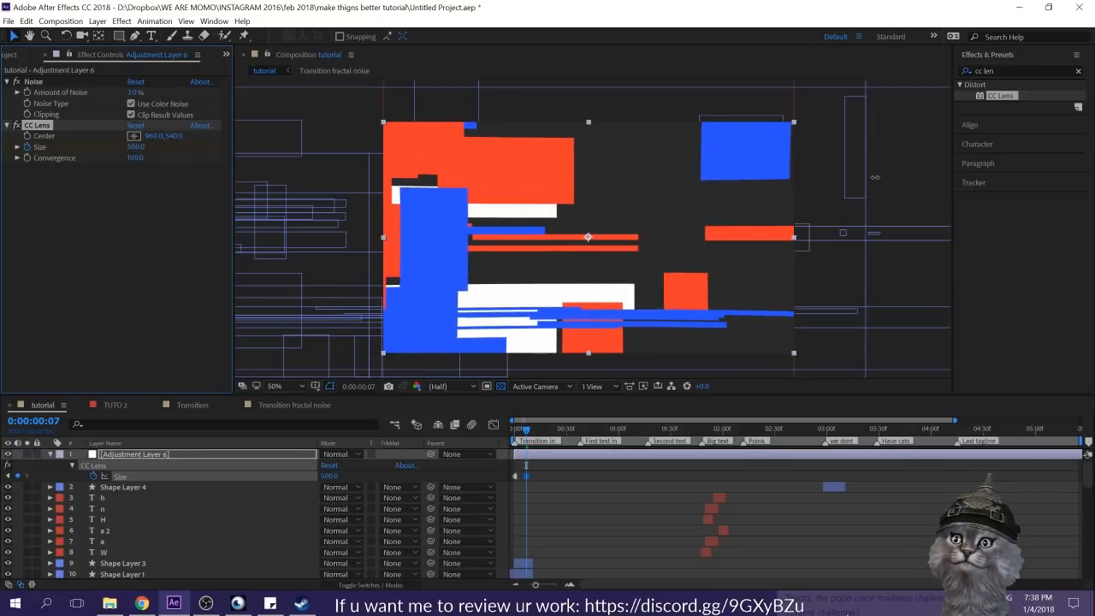
{"action": "left_click", "coordinate": [565, 462]}
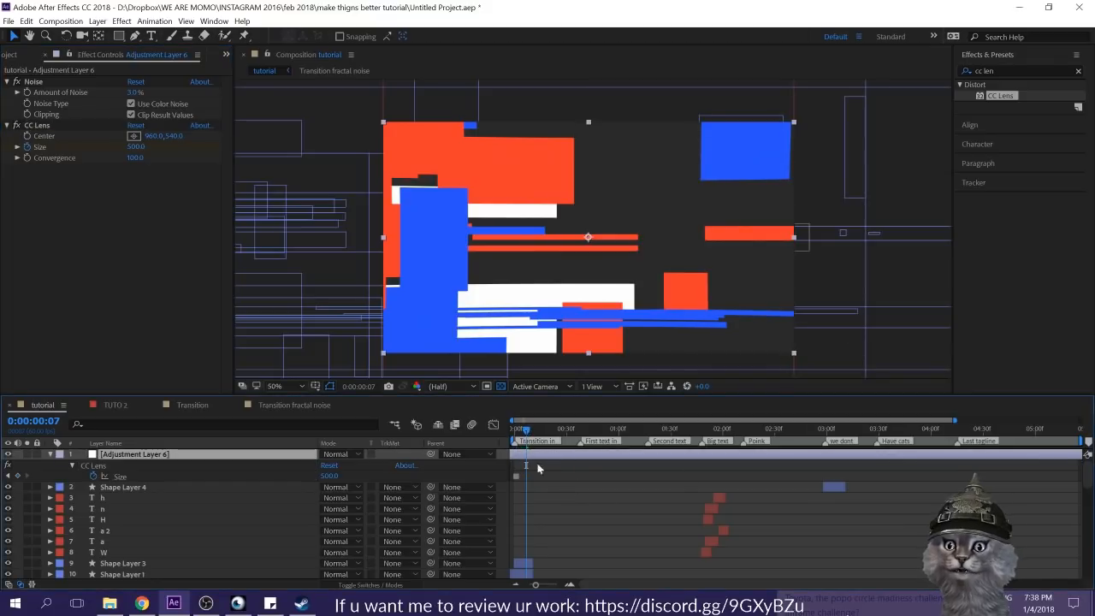
{"action": "left_click", "coordinate": [586, 487]}
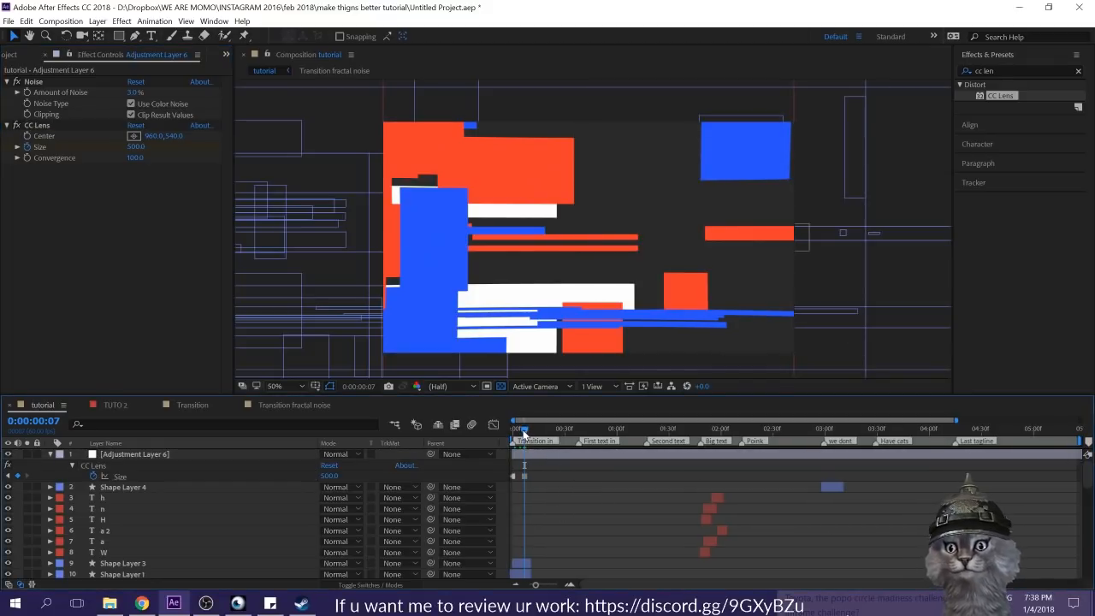
Step: Preview the opening transition from the first frame to check the lens distortion change
{"action": "left_click_drag", "start_coordinate": [523, 435], "coordinate": [479, 433]}
{"action": "key", "text": "space"}
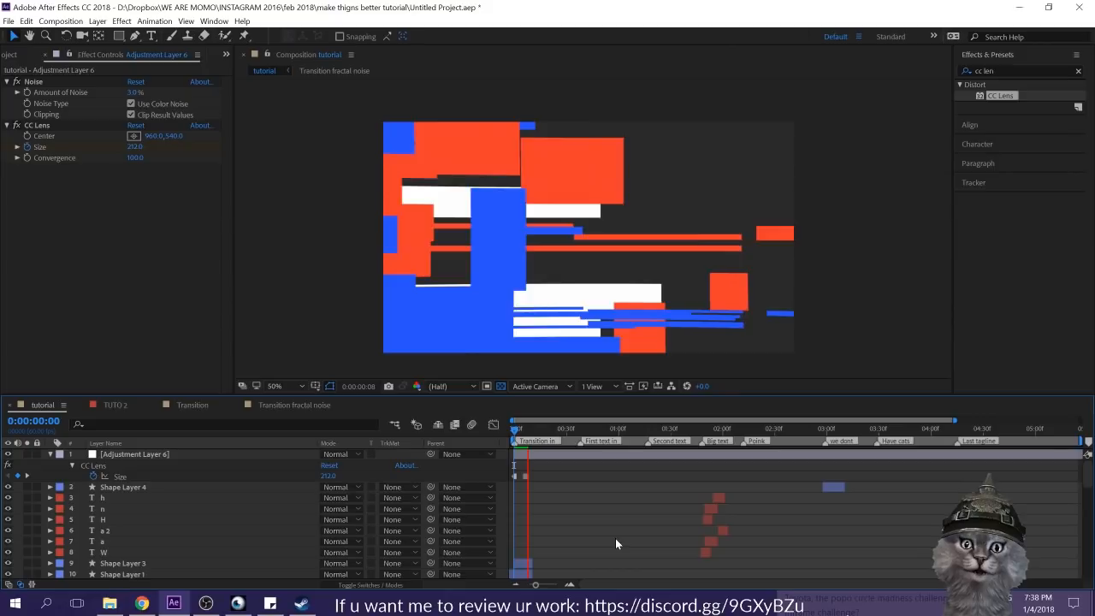
{"action": "left_click", "coordinate": [532, 429]}
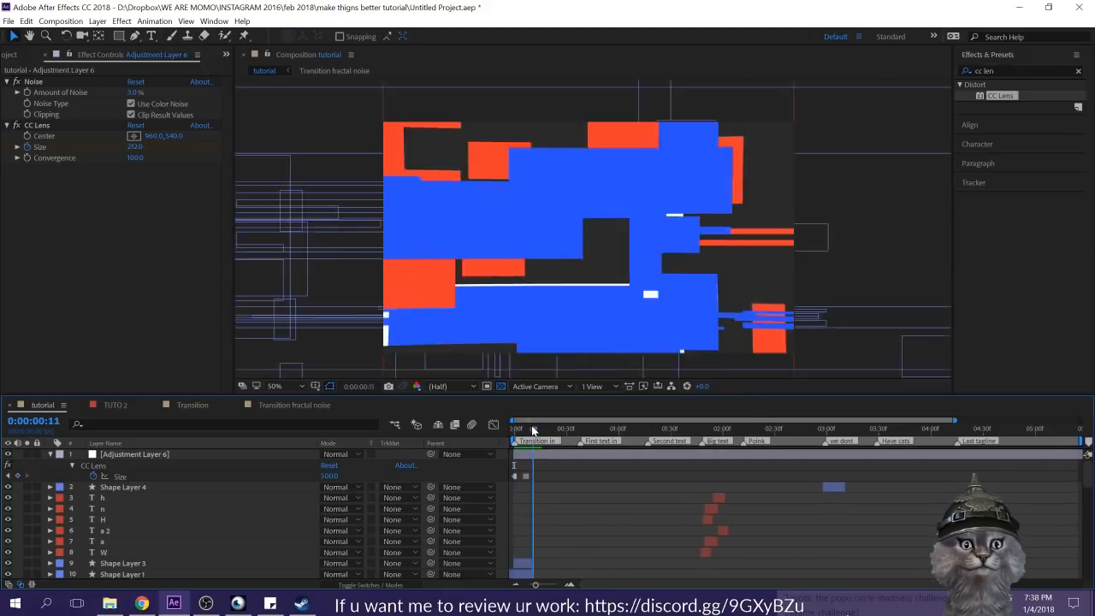
{"action": "left_click_drag", "start_coordinate": [532, 429], "coordinate": [465, 429]}
{"action": "key", "text": "space"}
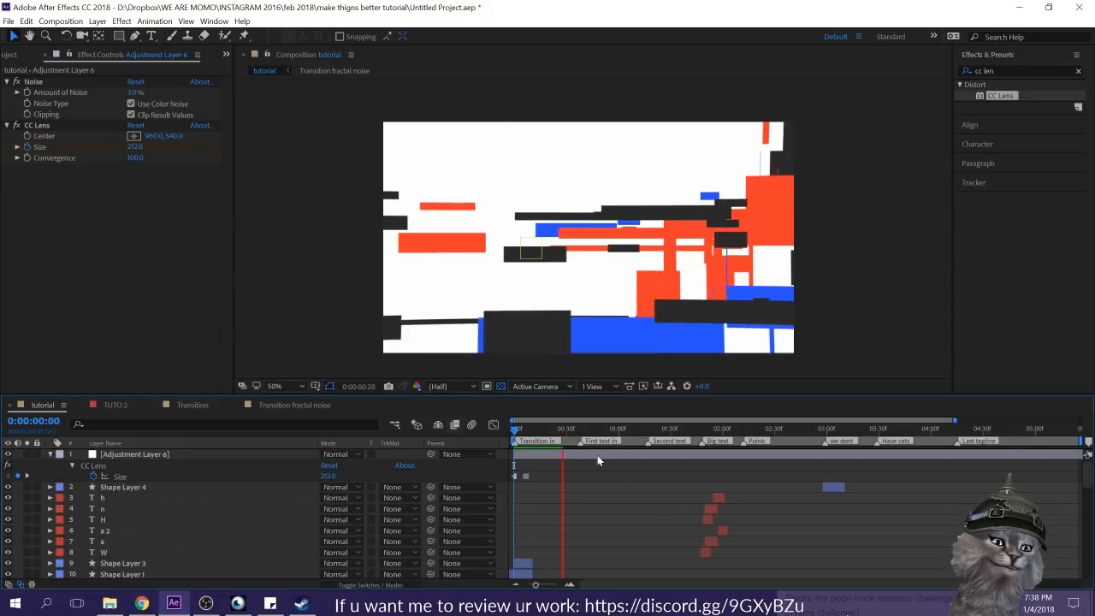
Step: Replay the whole composition from 0:00:00:00 to review the lens and noise effects in motion
{"action": "left_click_drag", "start_coordinate": [534, 429], "coordinate": [484, 431]}
{"action": "key", "text": "space"}
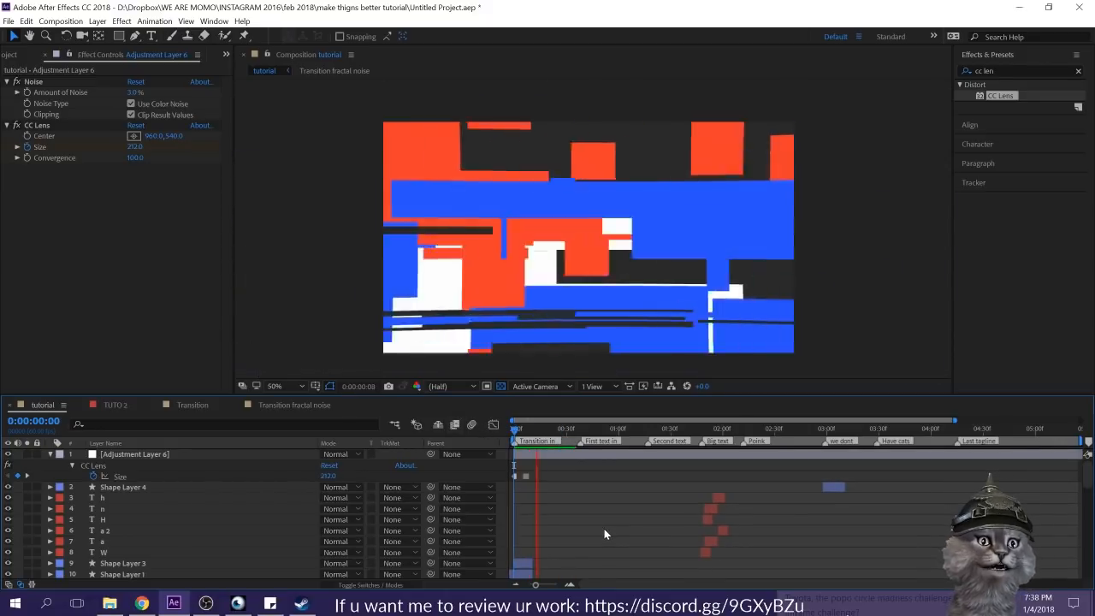
{"action": "mouse_move", "coordinate": [515, 429]}
{"action": "left_mouse_down"}
{"action": "mouse_move", "coordinate": [537, 436]}
{"action": "mouse_move", "coordinate": [513, 432]}
{"action": "left_mouse_up"}
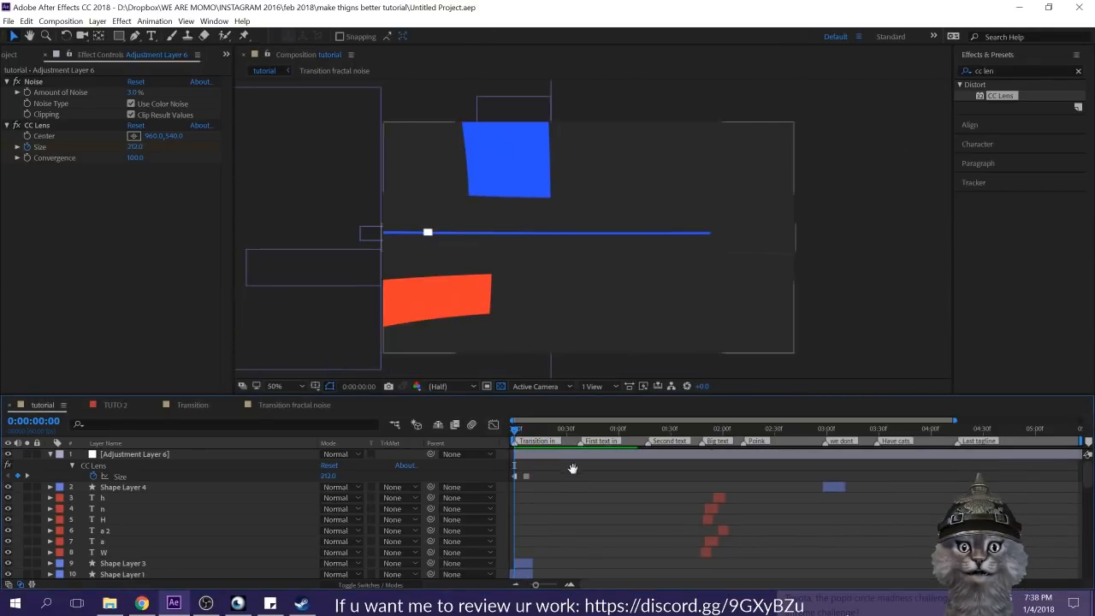
{"action": "key", "text": "space"}
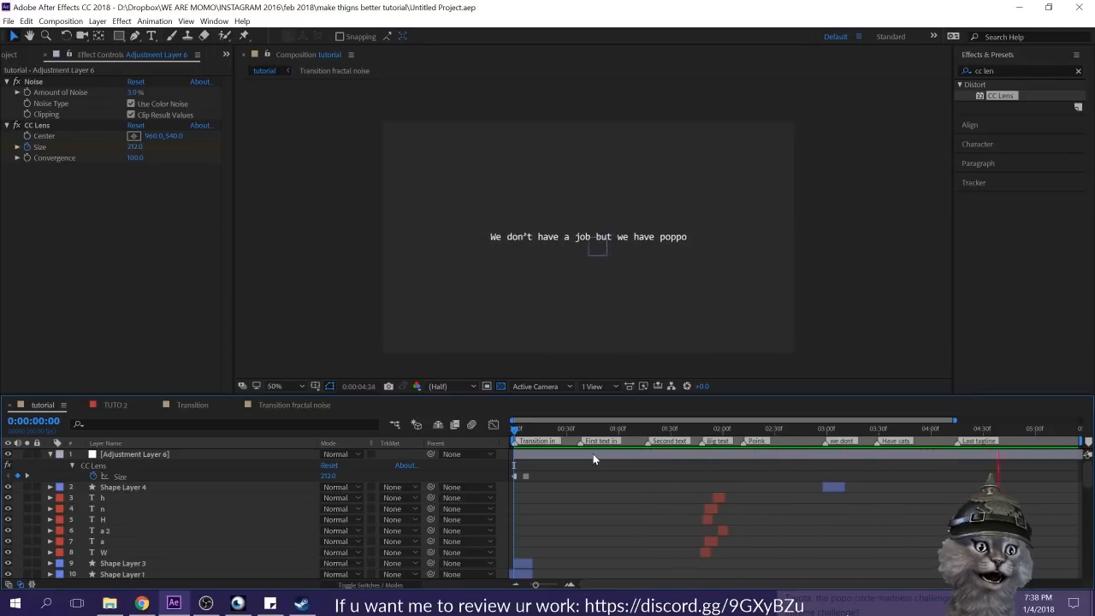
Step: Apply the Transform effect to the adjustment layer at 0:00:03:29, where the "have cats" text begins
{"action": "left_click_drag", "start_coordinate": [598, 430], "coordinate": [822, 434]}
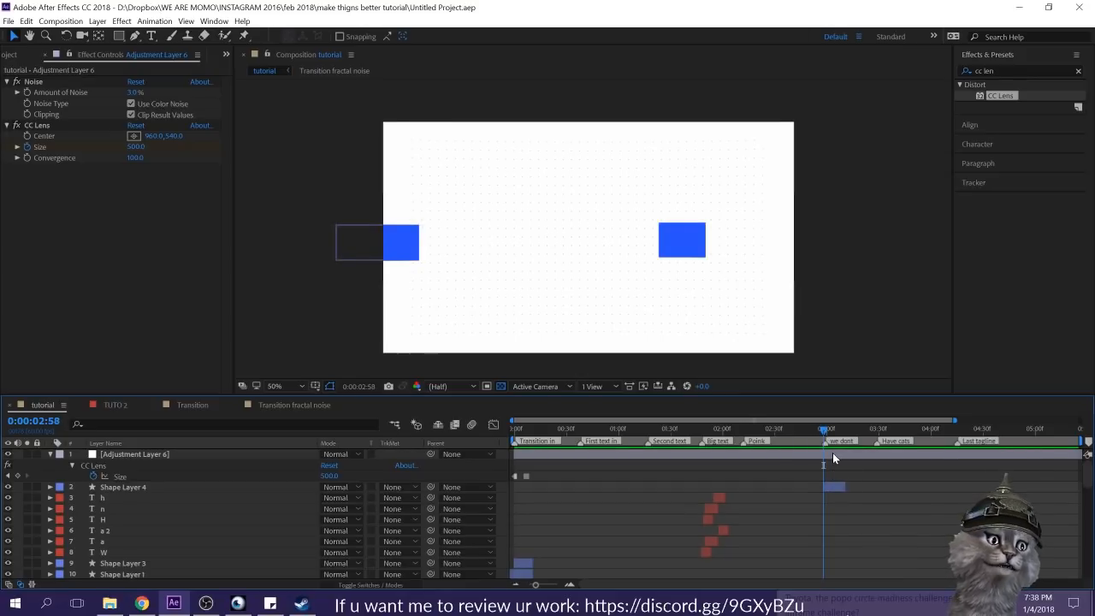
{"action": "left_click", "coordinate": [832, 453]}
{"action": "left_click_drag", "start_coordinate": [821, 428], "coordinate": [794, 430]}
{"action": "left_click_drag", "start_coordinate": [869, 438], "coordinate": [876, 452]}
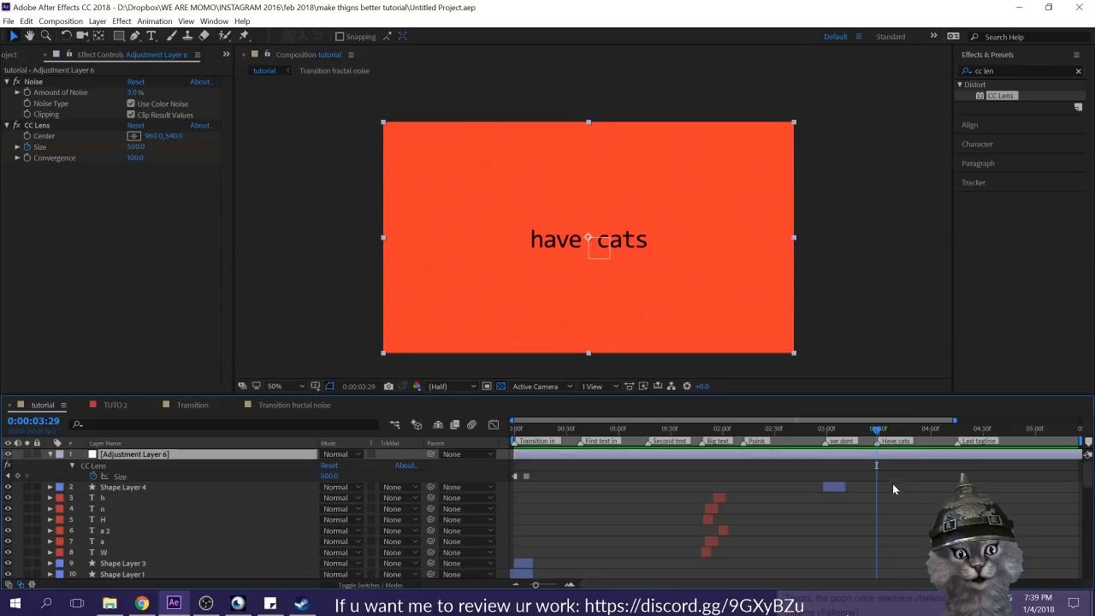
{"action": "left_click", "coordinate": [996, 71]}
{"action": "type", "text": "trans"}
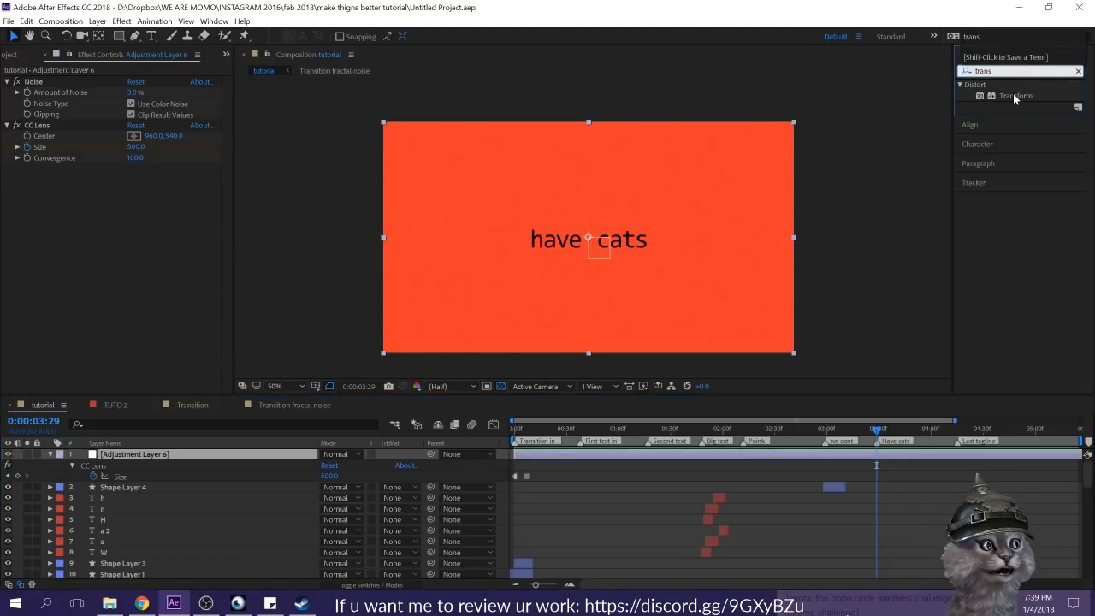
{"action": "left_click_drag", "start_coordinate": [1015, 98], "coordinate": [135, 232]}
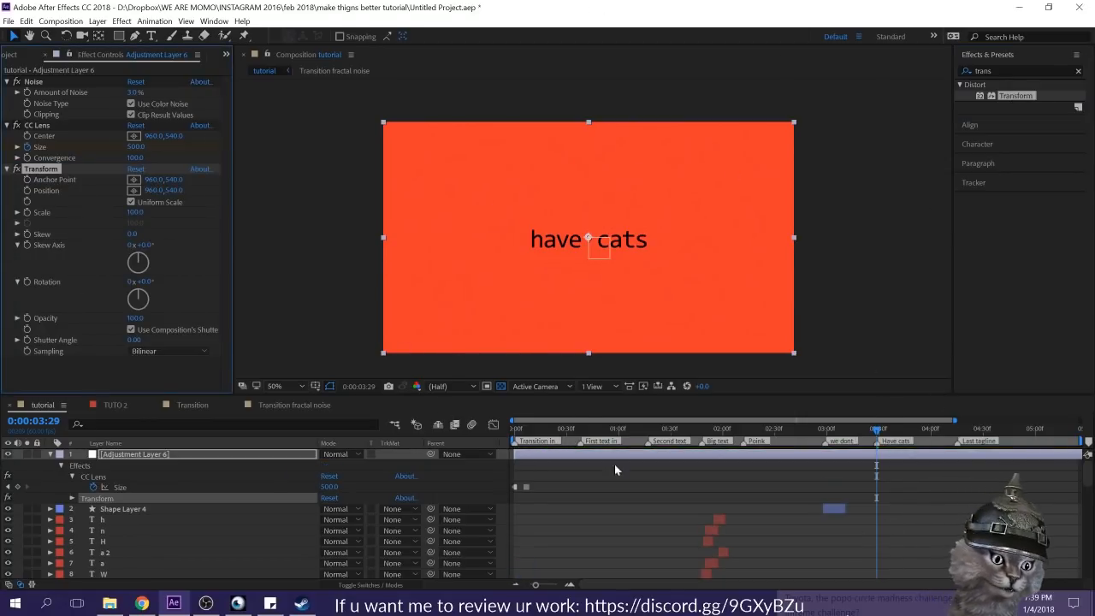
Step: Keyframe the Transform effect's Rotation at 0:00:03:28 and set it to 180° at 0:00:03:29
{"action": "left_click_drag", "start_coordinate": [145, 281], "coordinate": [250, 273]}
{"action": "key", "text": "ctrl+z"}
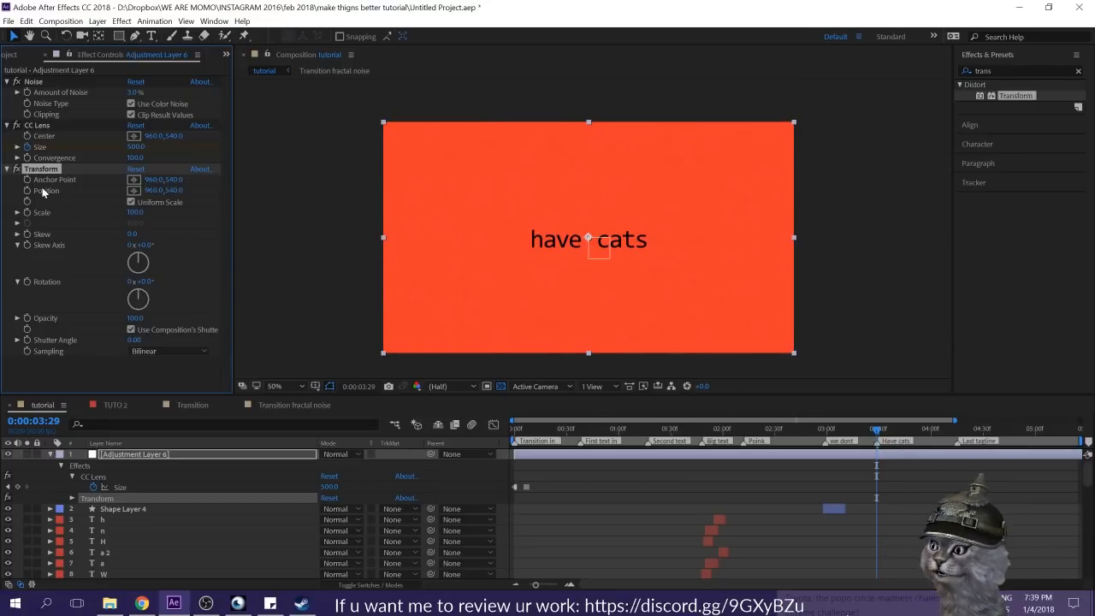
{"action": "key", "text": "Page_Up"}
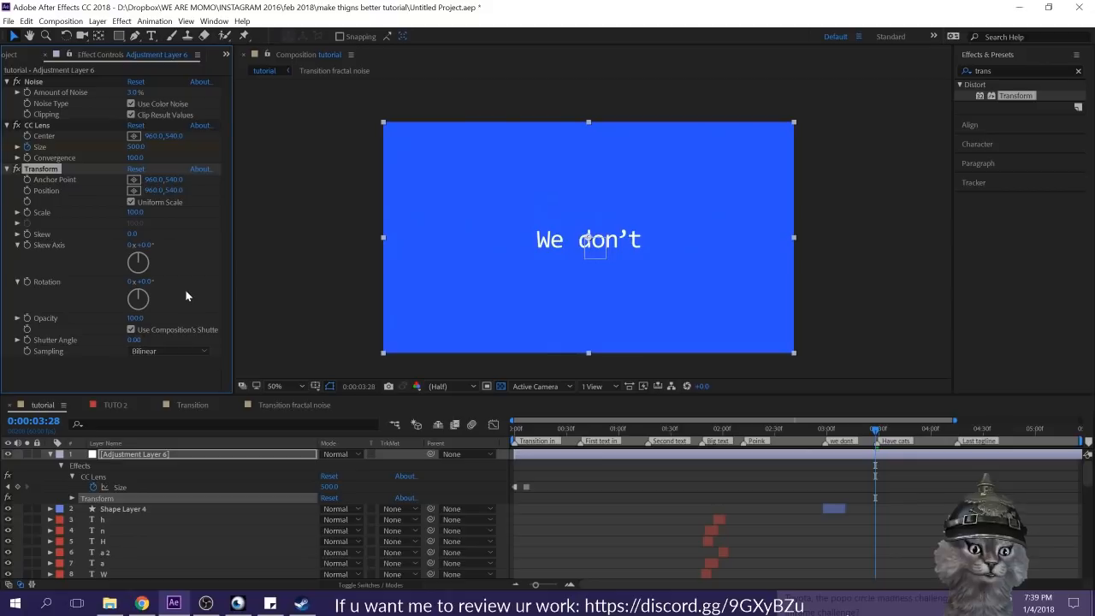
{"action": "left_click", "coordinate": [27, 281]}
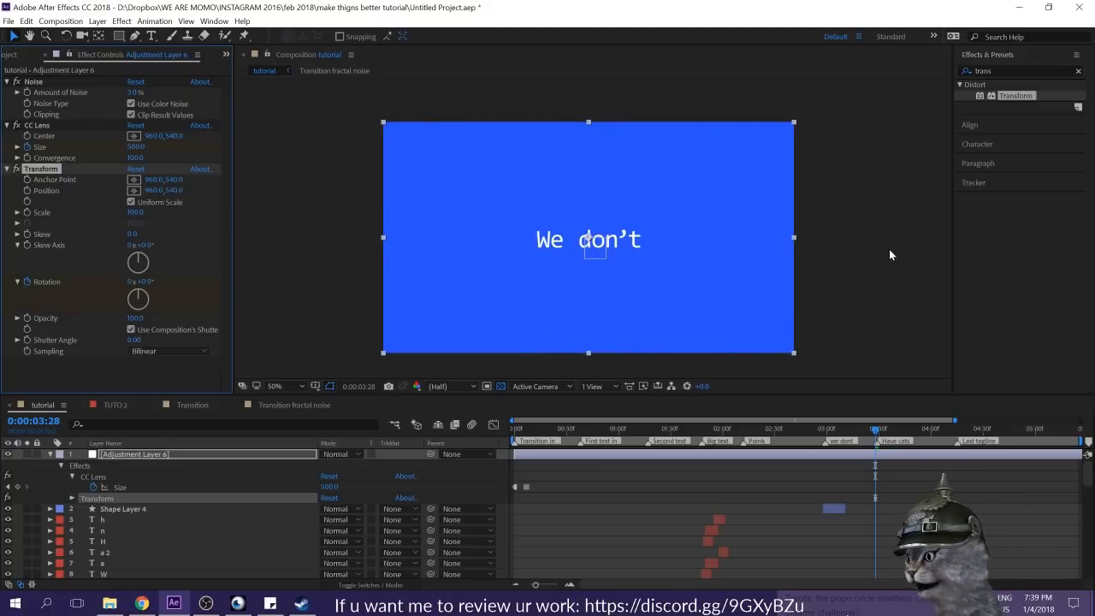
{"action": "key", "text": "Page_Down"}
{"action": "scroll", "coordinate": [961, 467], "scroll_direction": "down", "scroll_amount": 5}
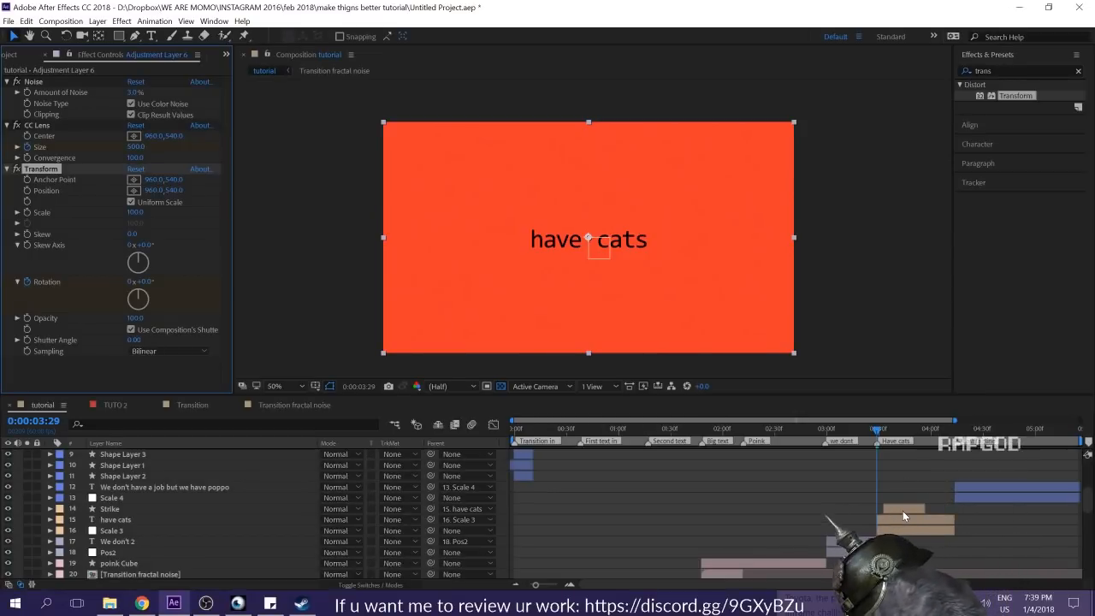
{"action": "key", "text": "u"}
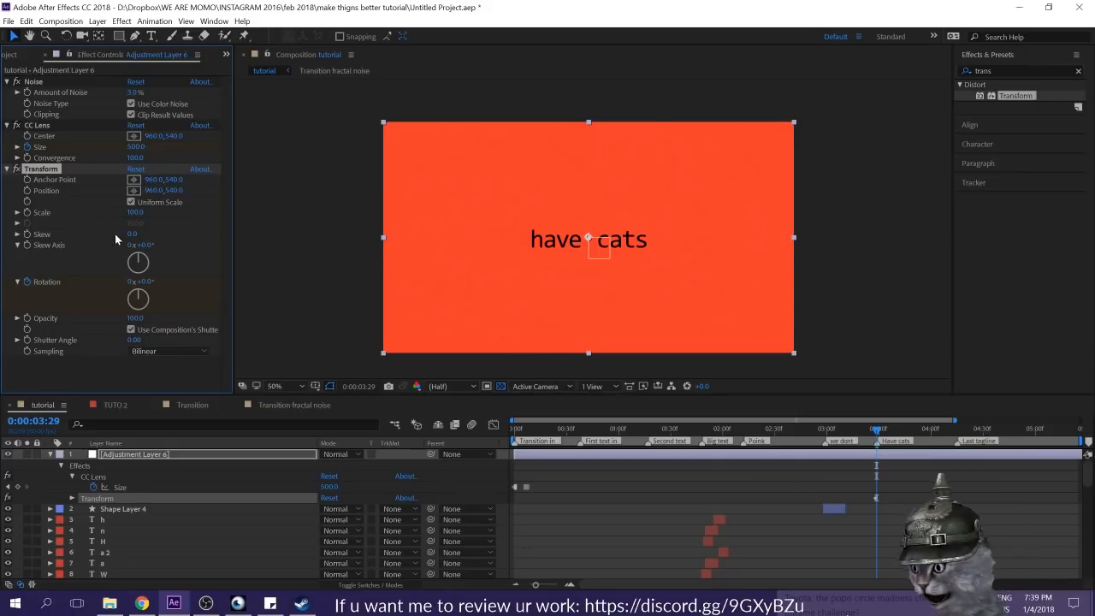
{"action": "left_click", "coordinate": [147, 278]}
{"action": "left_click", "coordinate": [145, 282]}
{"action": "type", "text": "150"}
{"action": "key", "text": "Return"}
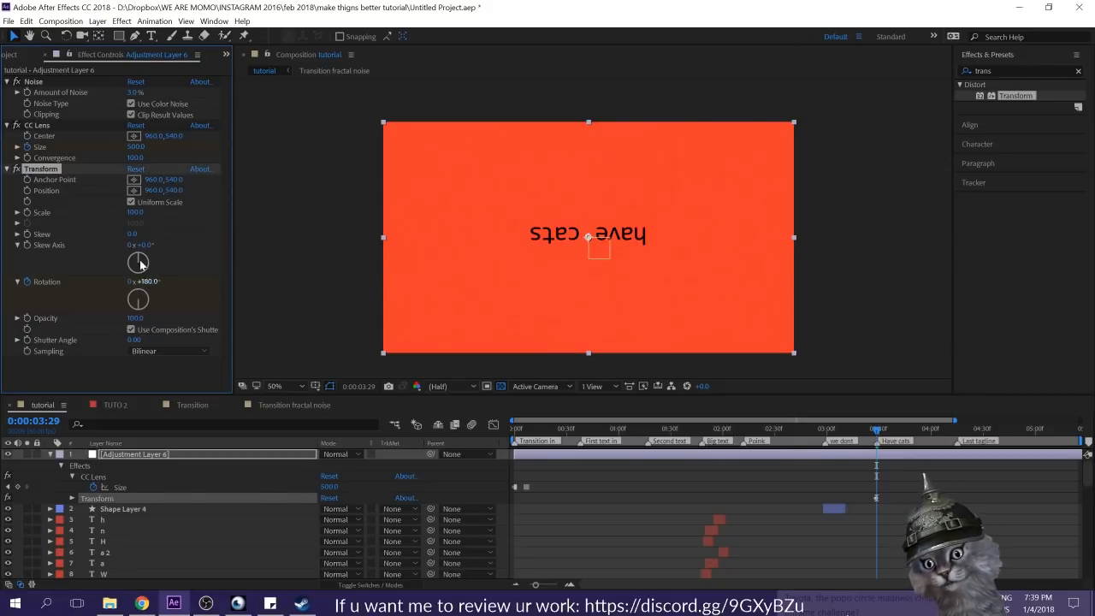
Step: Move to 0:00:03:58, reveal the adjustment layer's keyframes and toggle the 180° Rotation keyframe to a hold keyframe
{"action": "left_click", "coordinate": [897, 483]}
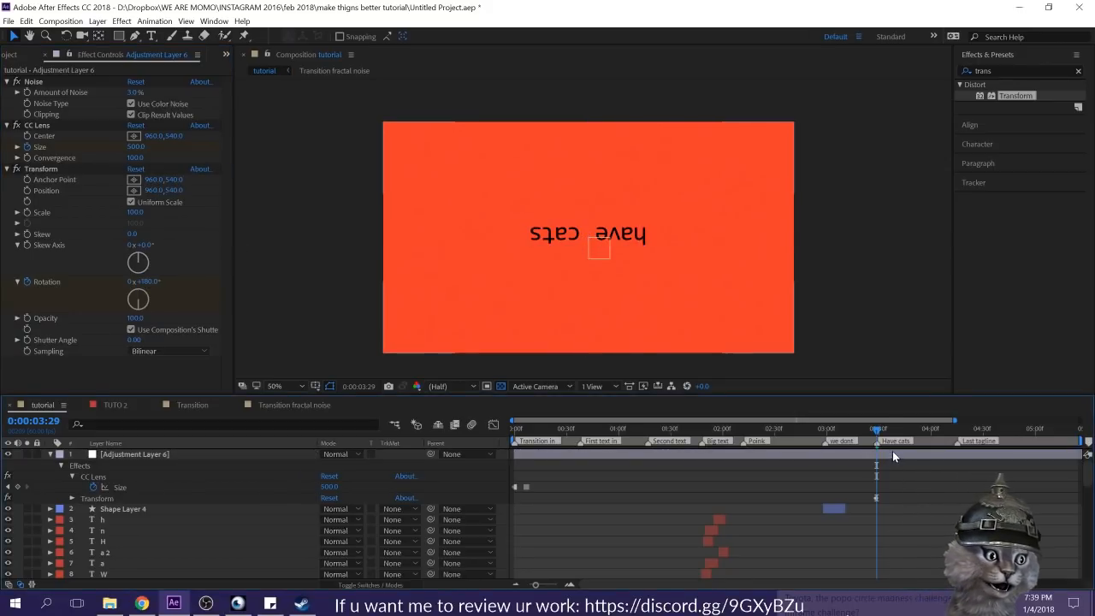
{"action": "left_click", "coordinate": [920, 440]}
{"action": "left_click_drag", "start_coordinate": [920, 440], "coordinate": [927, 444]}
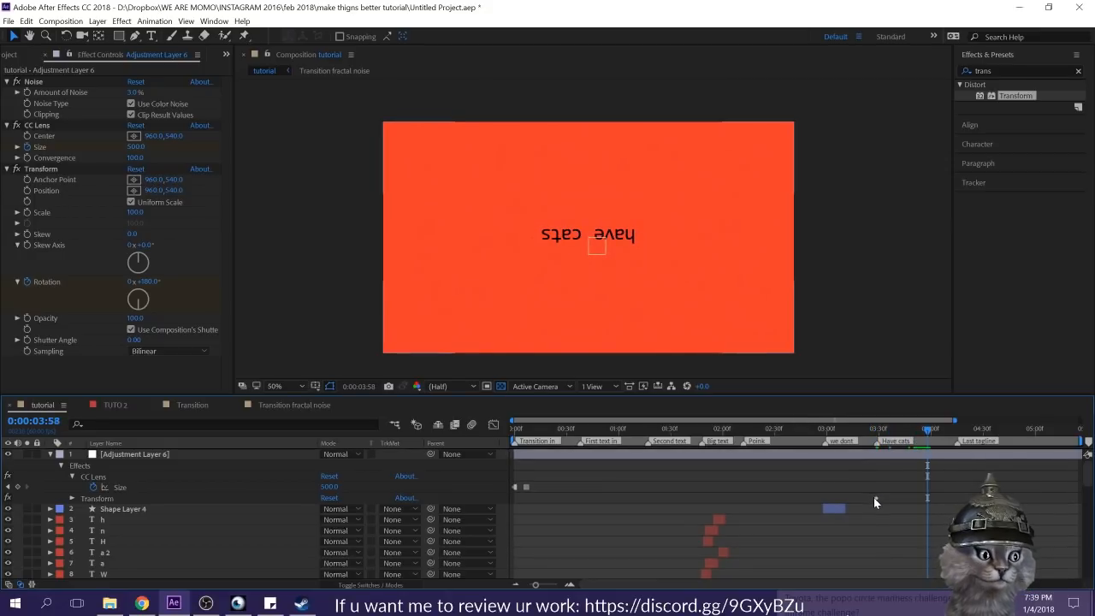
{"action": "left_click", "coordinate": [884, 452]}
{"action": "key", "text": "u"}
{"action": "key", "text": "u"}
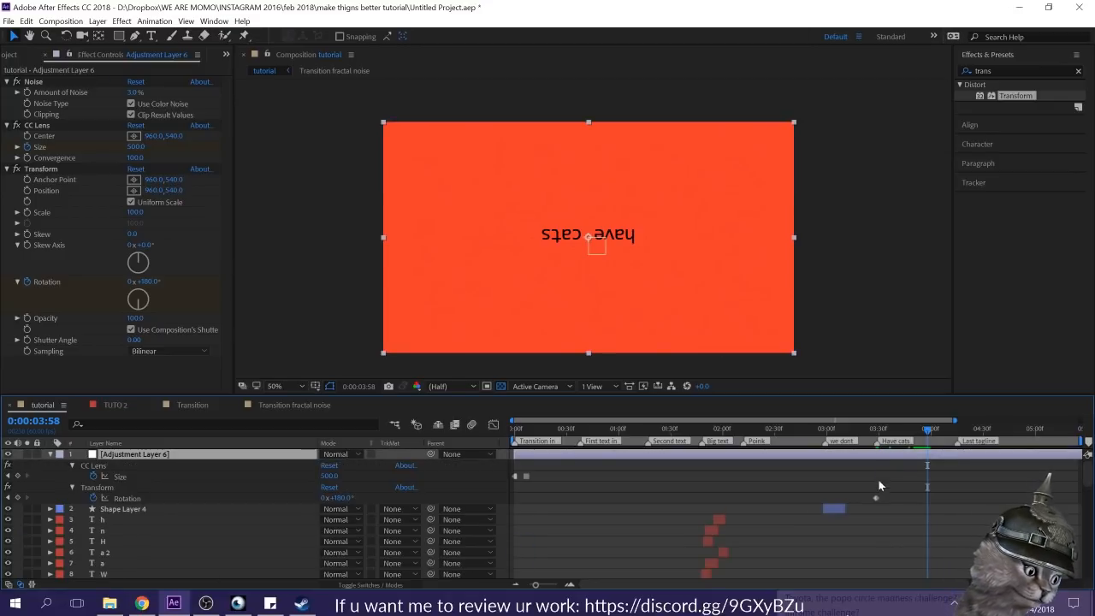
{"action": "left_click", "coordinate": [875, 498]}
{"action": "right_click", "coordinate": [875, 499]}
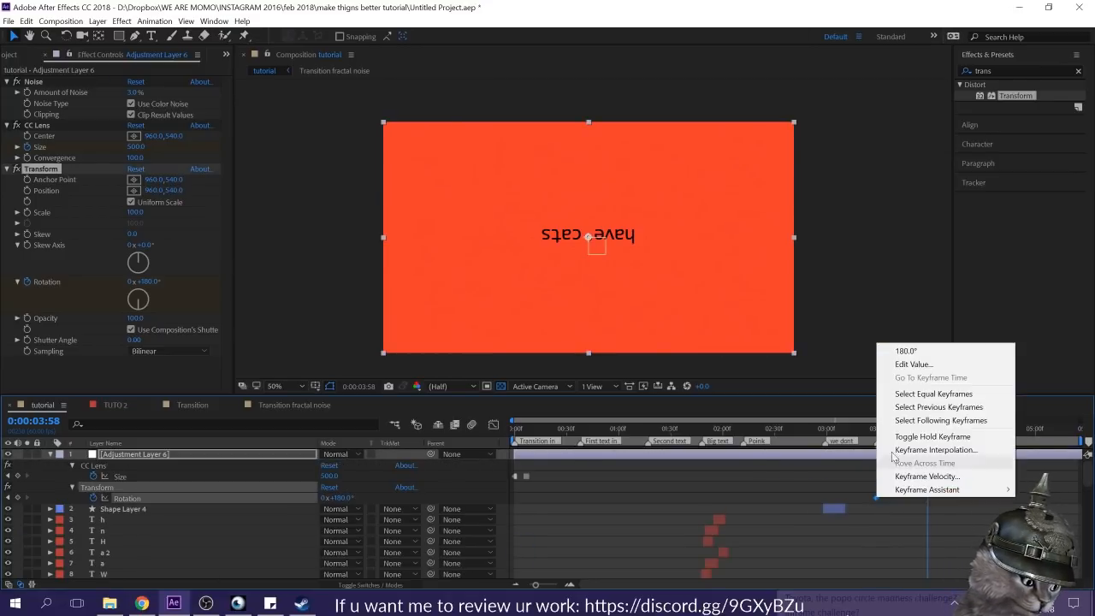
{"action": "left_click", "coordinate": [932, 439]}
Step: Paste a copy of the 0° Rotation keyframe at 0:00:03:58
{"action": "left_click", "coordinate": [874, 499]}
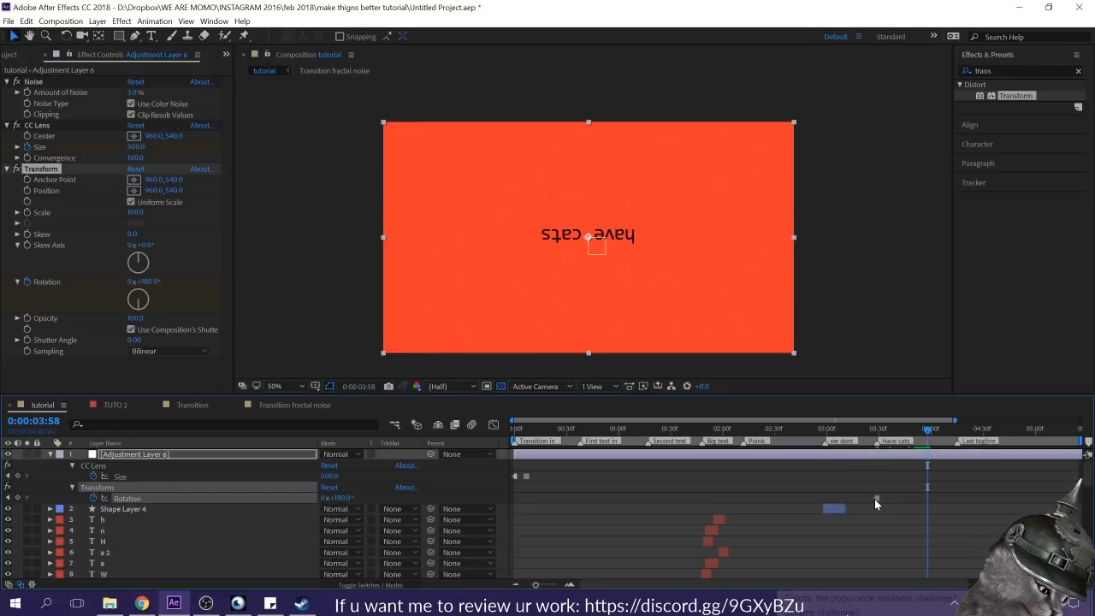
{"action": "key", "text": "ctrl+c"}
{"action": "key", "text": "ctrl+v"}
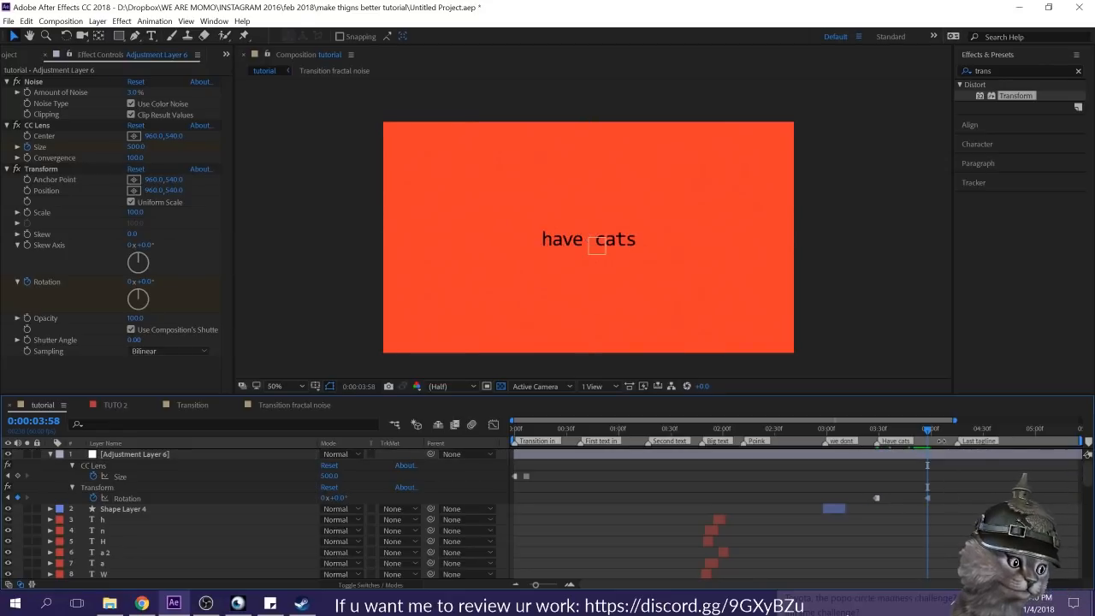
Step: Preview the composition, then replay from 0:00:02:53 to check the flip of the "have cats" section
{"action": "key", "text": "space"}
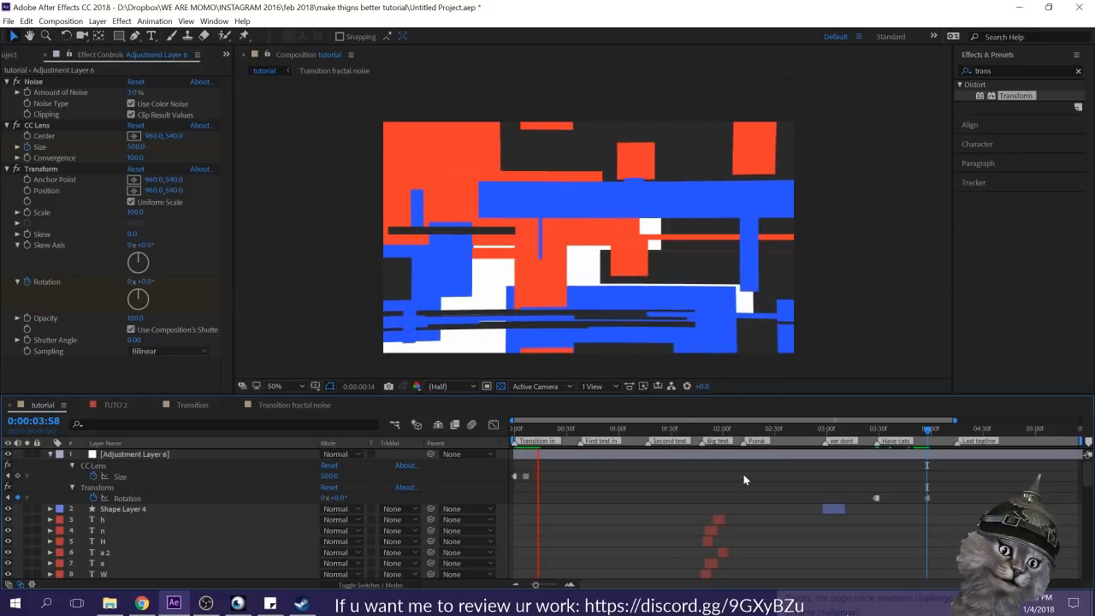
{"action": "mouse_move", "coordinate": [808, 433]}
{"action": "left_mouse_down"}
{"action": "mouse_move", "coordinate": [798, 433]}
{"action": "mouse_move", "coordinate": [814, 436]}
{"action": "left_mouse_up"}
{"action": "key", "text": "space"}
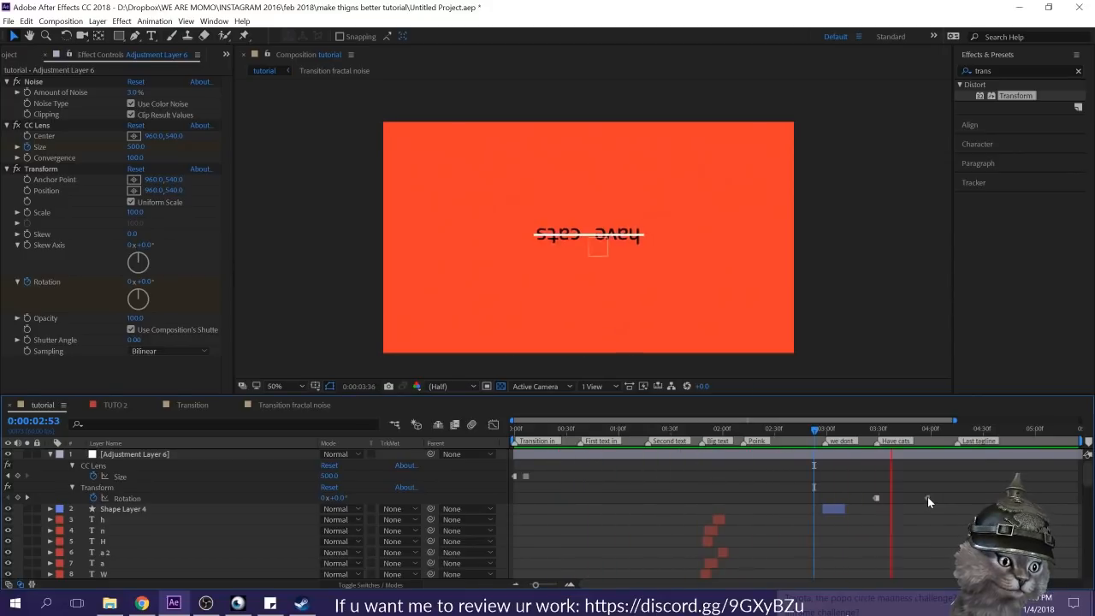
{"action": "key", "text": "space"}
Step: Try the Invert effect on the adjustment layer at 0:00:03:36
{"action": "left_click_drag", "start_coordinate": [898, 428], "coordinate": [889, 428]}
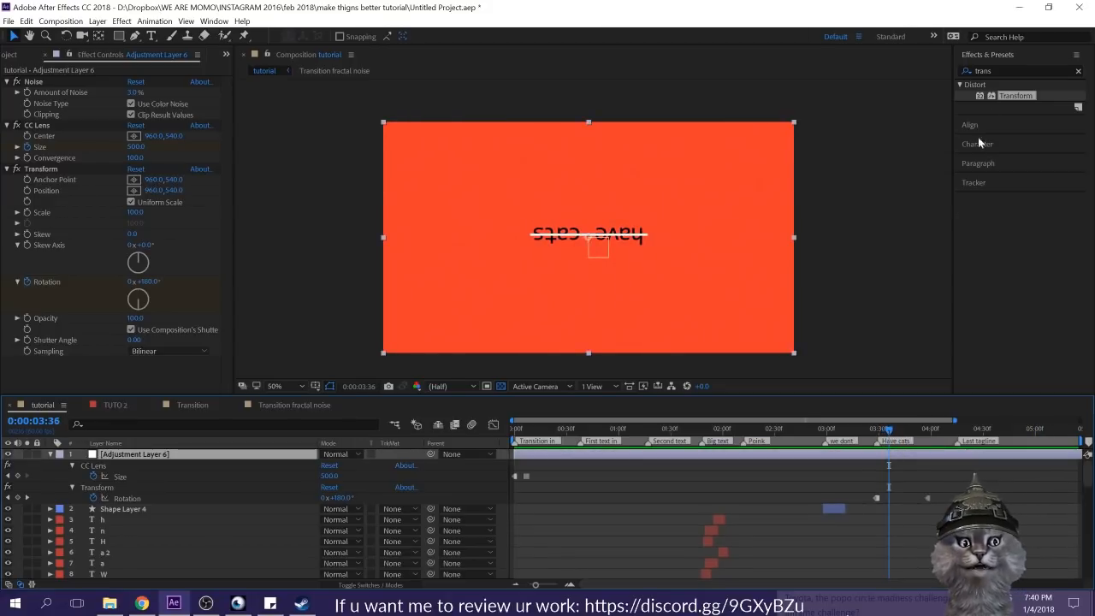
{"action": "left_click", "coordinate": [1013, 72]}
{"action": "type", "text": "in"}
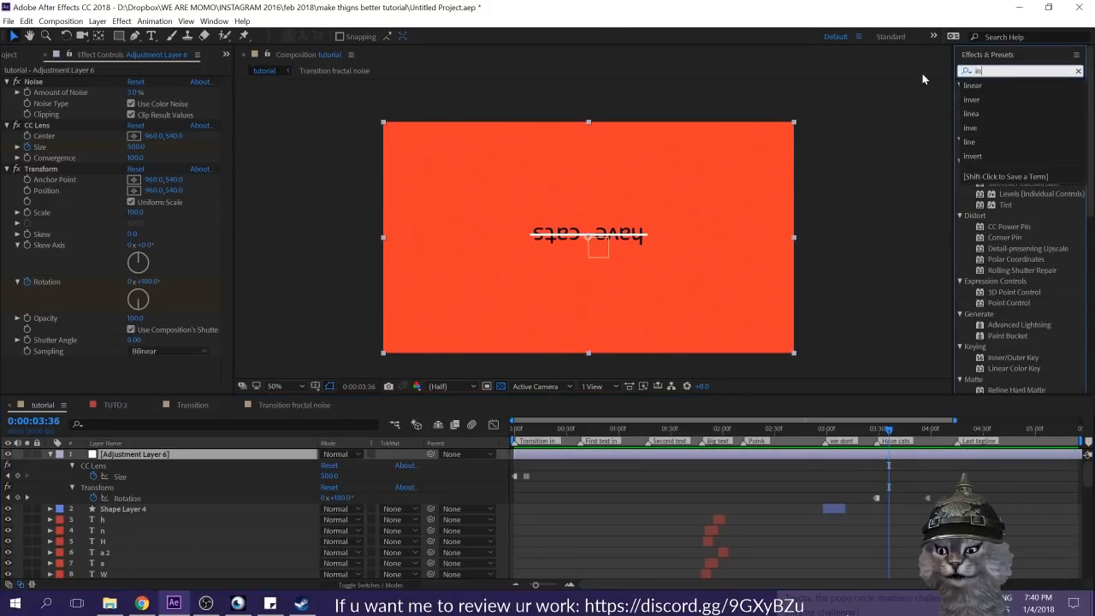
{"action": "type", "text": "ve"}
{"action": "double_click", "coordinate": [998, 94]}
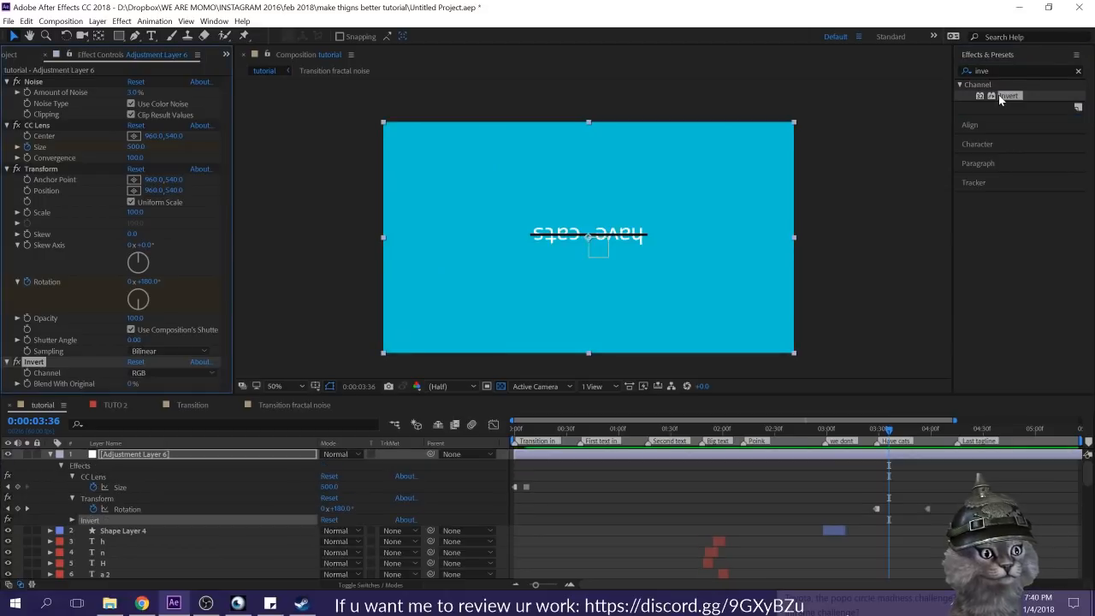
Step: Try the Red, Green and Blue channel options of the Invert effect
{"action": "left_click", "coordinate": [145, 373]}
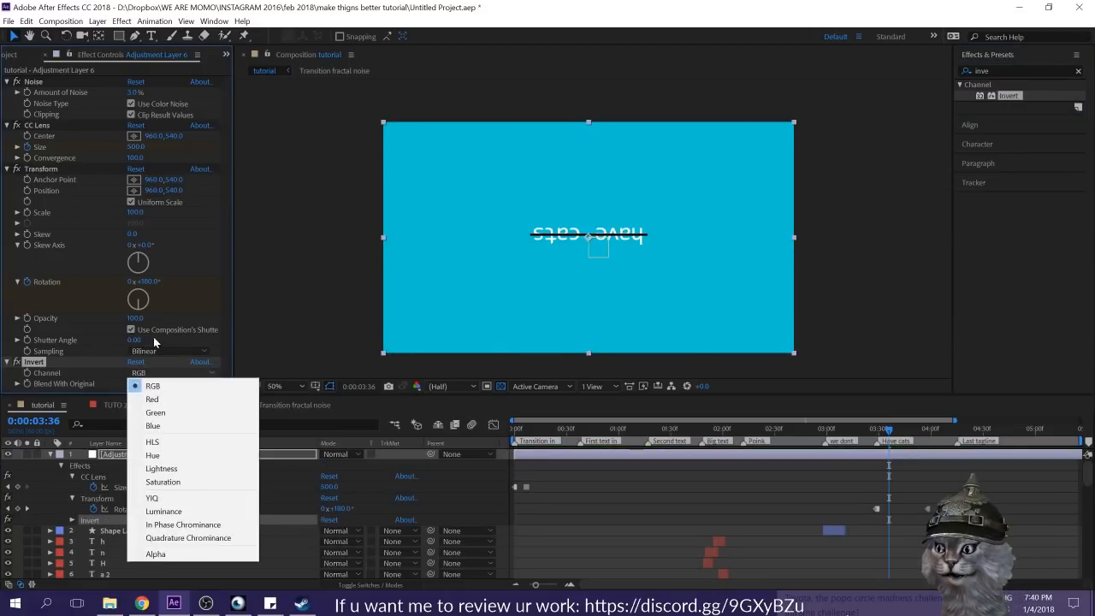
{"action": "left_click", "coordinate": [154, 399]}
{"action": "left_click", "coordinate": [155, 373]}
{"action": "left_click", "coordinate": [152, 413]}
{"action": "left_click", "coordinate": [149, 373]}
{"action": "left_click", "coordinate": [153, 426]}
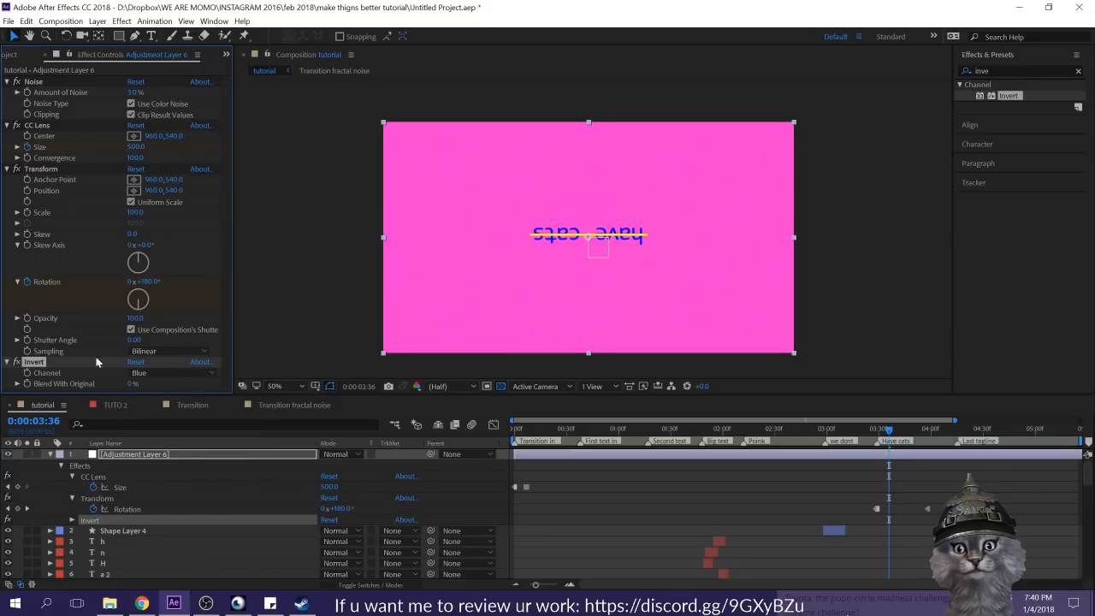
Step: Try Blend With Original values up to 68% on the Invert effect, and delete the effect
{"action": "left_click_drag", "start_coordinate": [130, 385], "coordinate": [233, 383]}
{"action": "key", "text": "ctrl+z"}
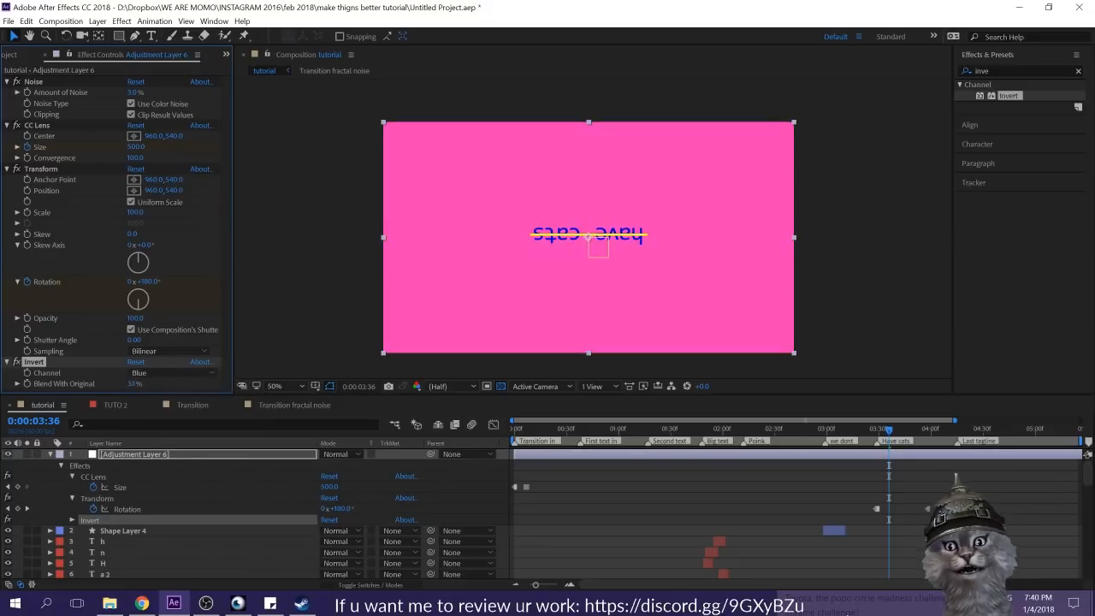
{"action": "left_click_drag", "start_coordinate": [134, 384], "coordinate": [282, 384]}
{"action": "scroll", "coordinate": [632, 234], "scroll_direction": "down", "scroll_amount": 2}
{"action": "scroll", "coordinate": [613, 233], "scroll_direction": "up", "scroll_amount": 3}
{"action": "scroll", "coordinate": [604, 231], "scroll_direction": "down", "scroll_amount": 1}
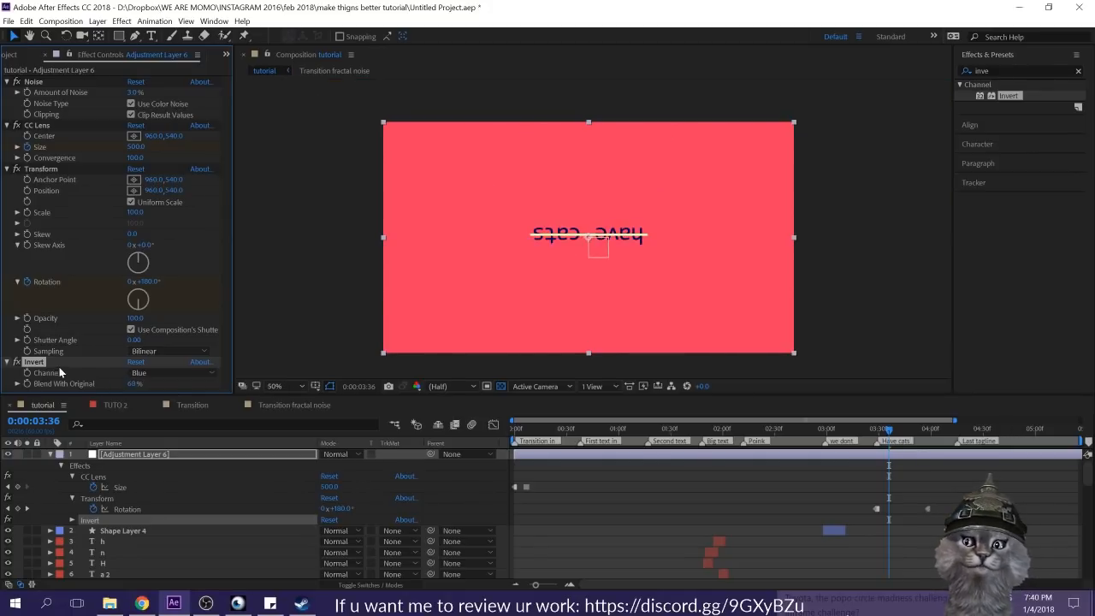
{"action": "key", "text": "Delete"}
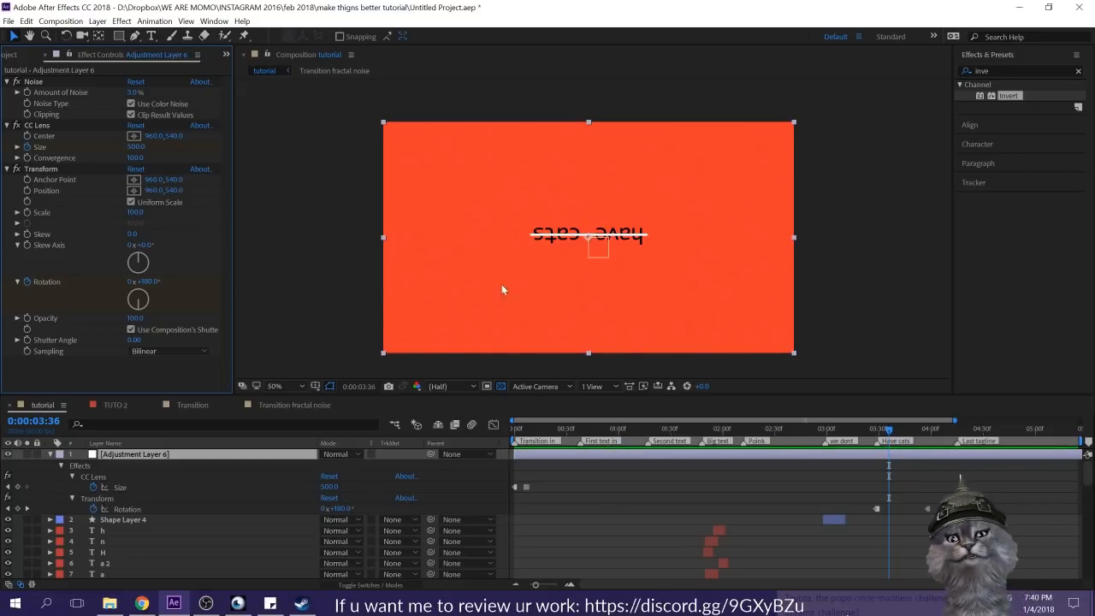
Step: Collapse the adjustment layer, rename it CC and deselect it
{"action": "left_click", "coordinate": [12, 469]}
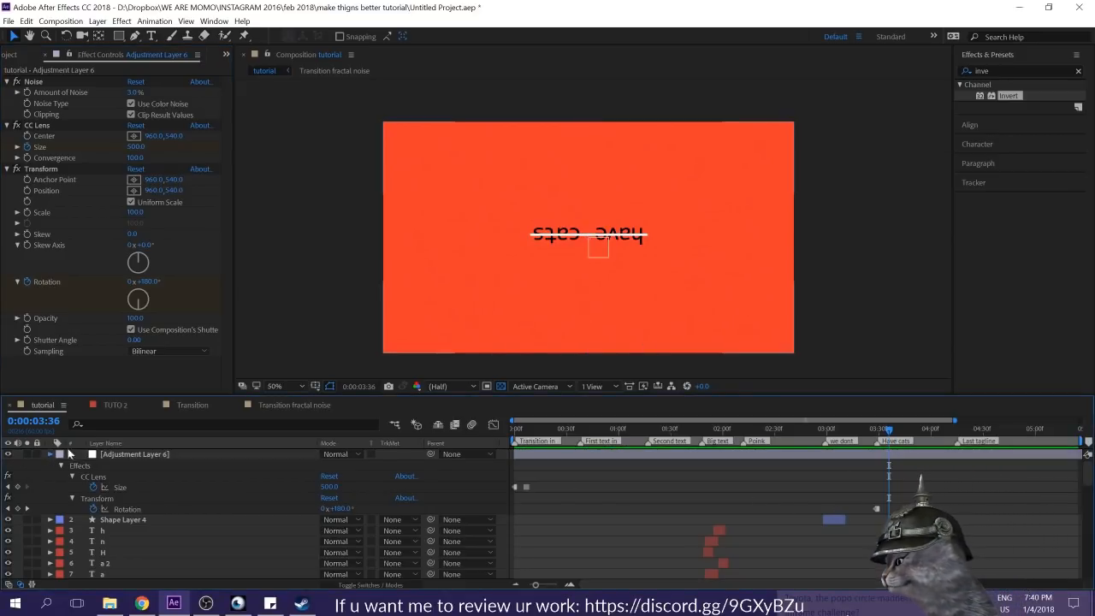
{"action": "left_click", "coordinate": [49, 454]}
{"action": "left_click", "coordinate": [115, 454]}
{"action": "key", "text": "Return"}
{"action": "type", "text": "CC"}
{"action": "key", "text": "Return"}
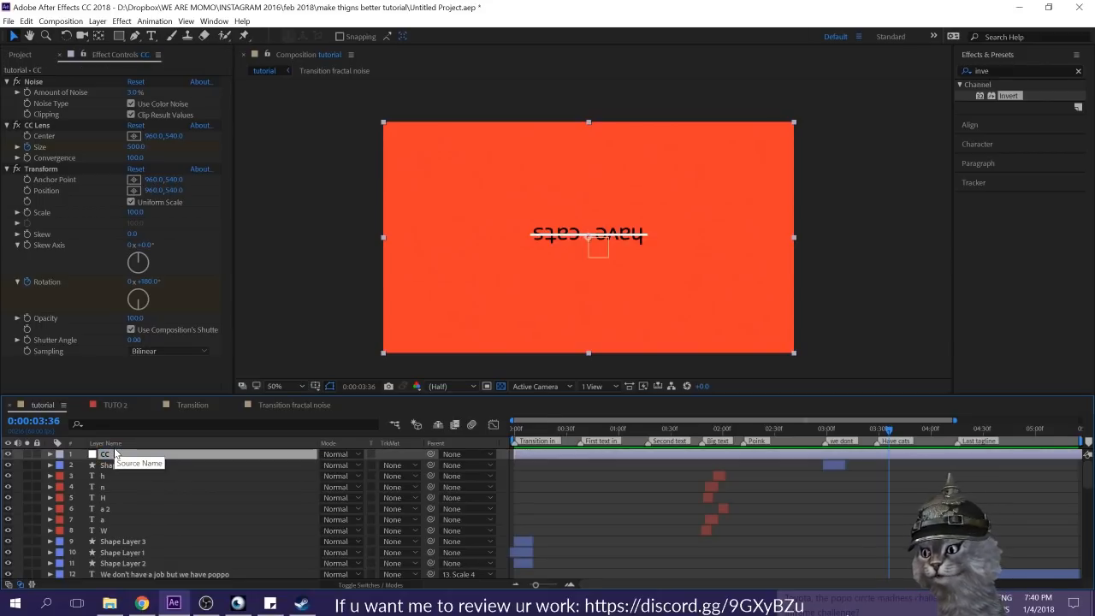
{"action": "left_click", "coordinate": [876, 474]}
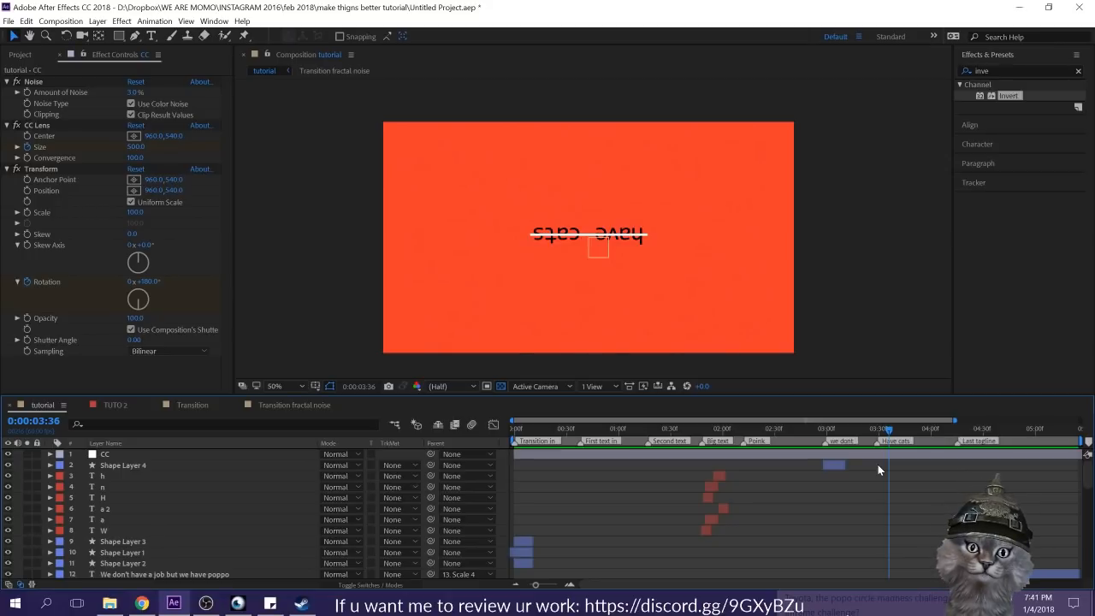
Step: Go to 0:00:02:16, activate the Rectangle tool and select the Dot grid layer
{"action": "scroll", "coordinate": [929, 484], "scroll_direction": "down", "scroll_amount": 3}
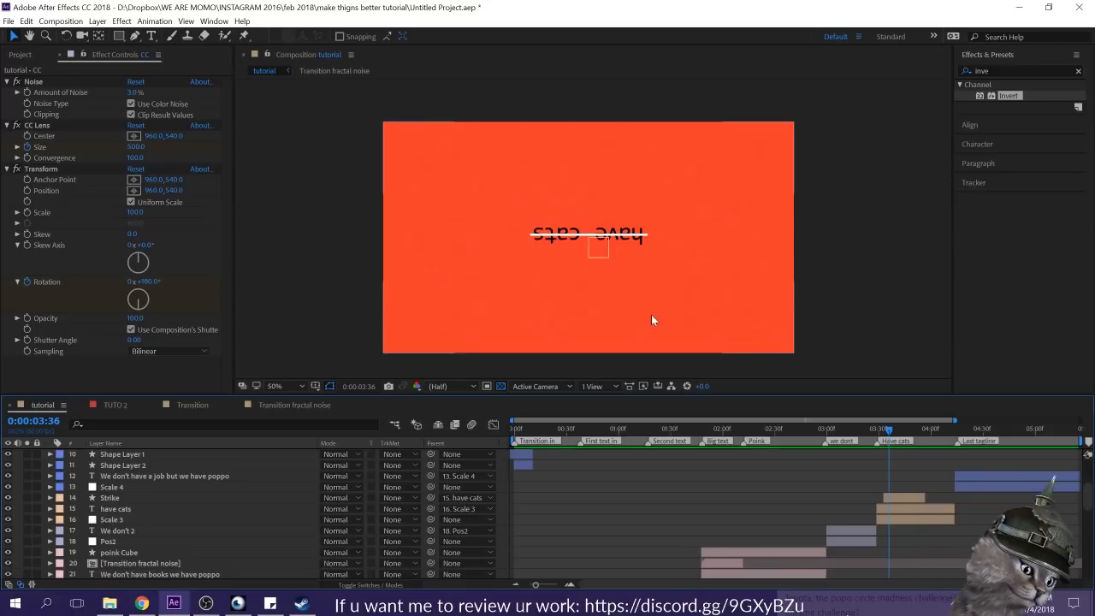
{"action": "left_click_drag", "start_coordinate": [622, 428], "coordinate": [750, 443]}
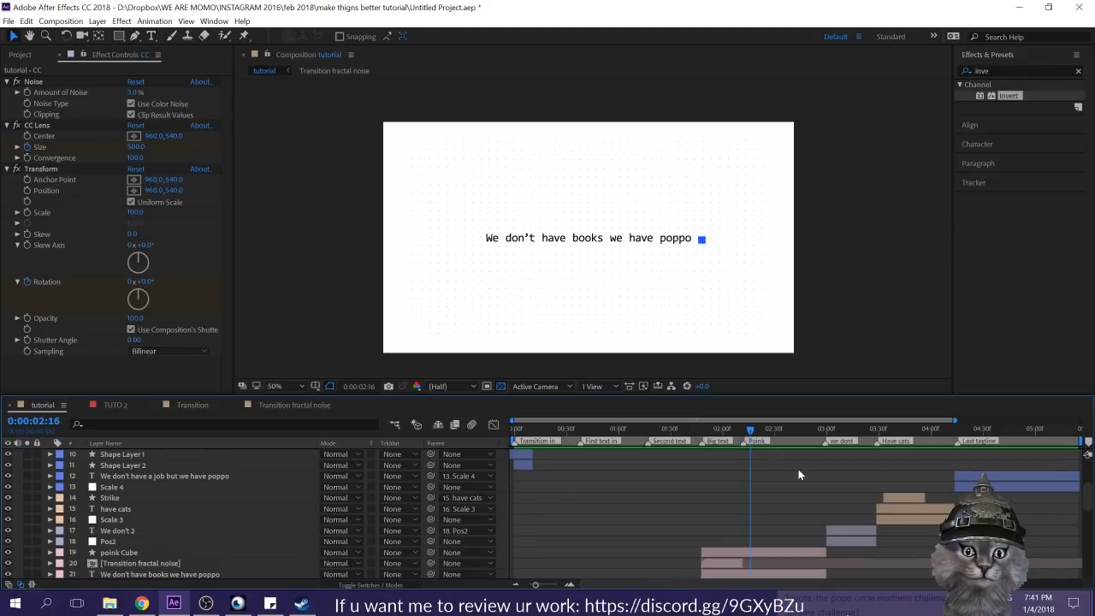
{"action": "left_click", "coordinate": [119, 37]}
{"action": "scroll", "coordinate": [720, 506], "scroll_direction": "down", "scroll_amount": 10}
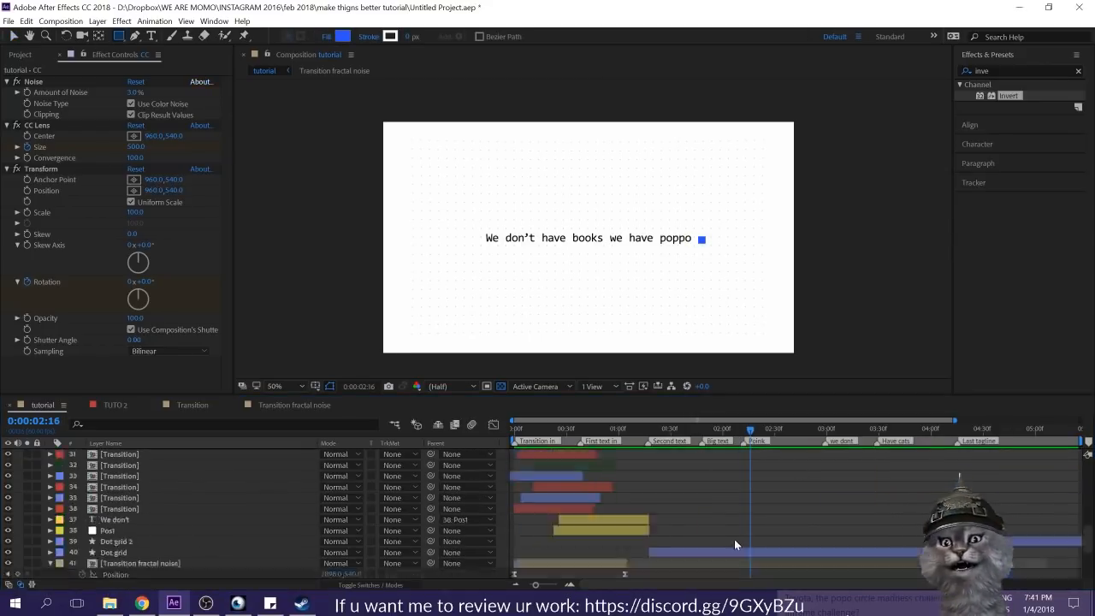
{"action": "left_click", "coordinate": [745, 476]}
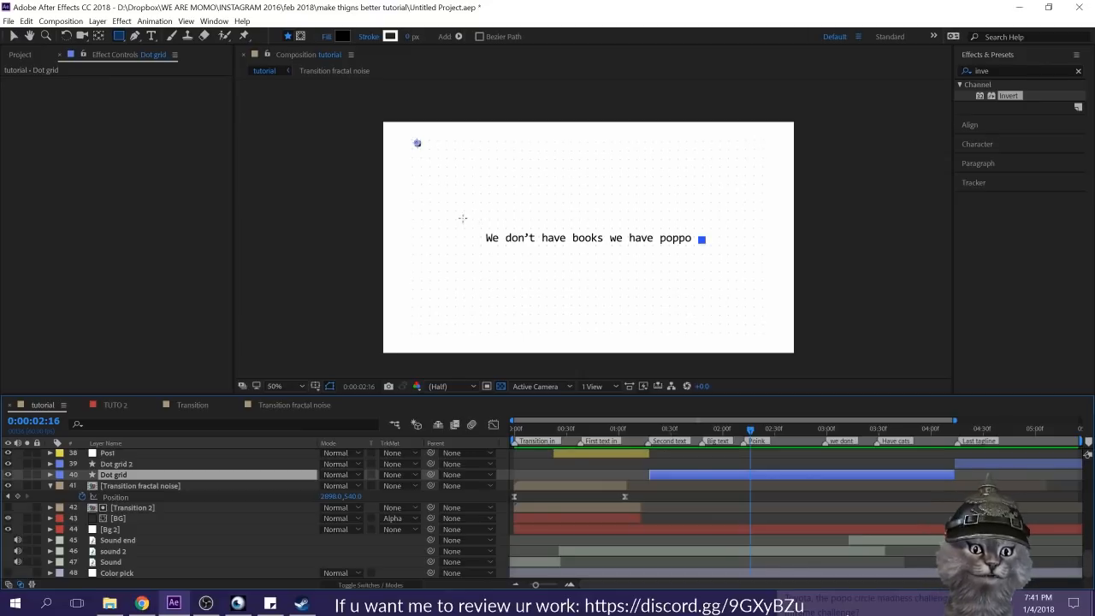
{"action": "mouse_move", "coordinate": [416, 142]}
{"action": "left_mouse_down"}
{"action": "mouse_move", "coordinate": [702, 268]}
{"action": "mouse_move", "coordinate": [733, 267]}
{"action": "left_mouse_up"}
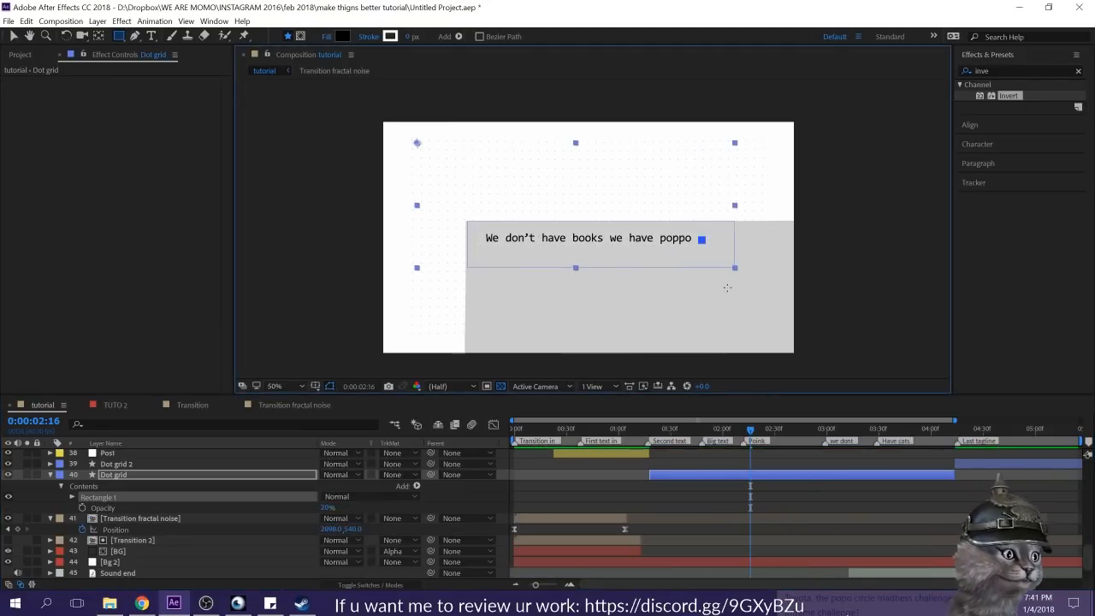
{"action": "key", "text": "ctrl+z"}
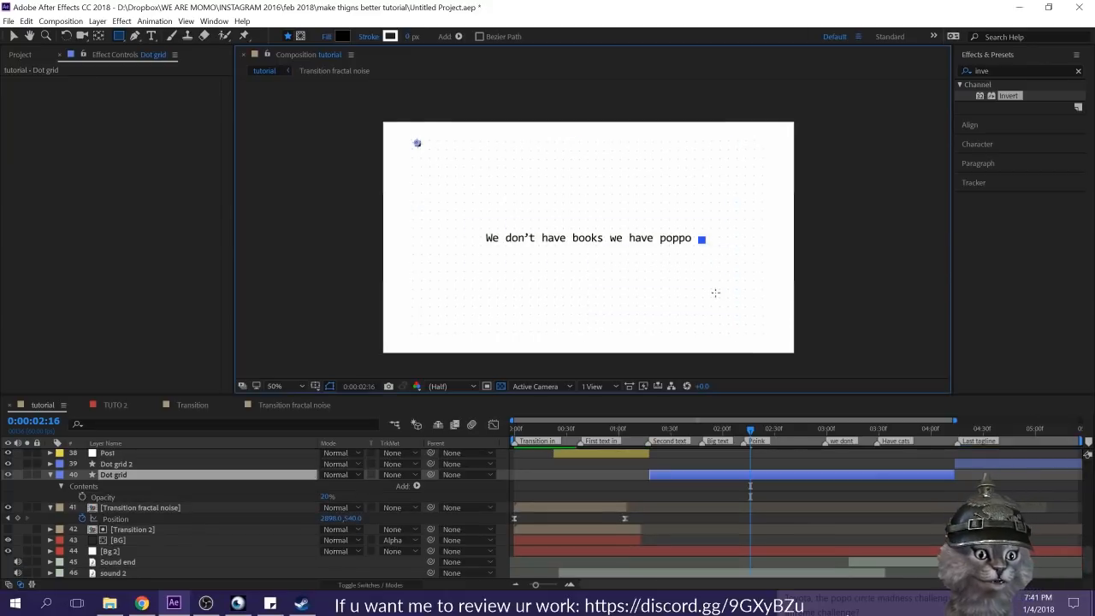
{"action": "key", "text": "ctrl+shift+z"}
{"action": "key", "text": "ctrl+z"}
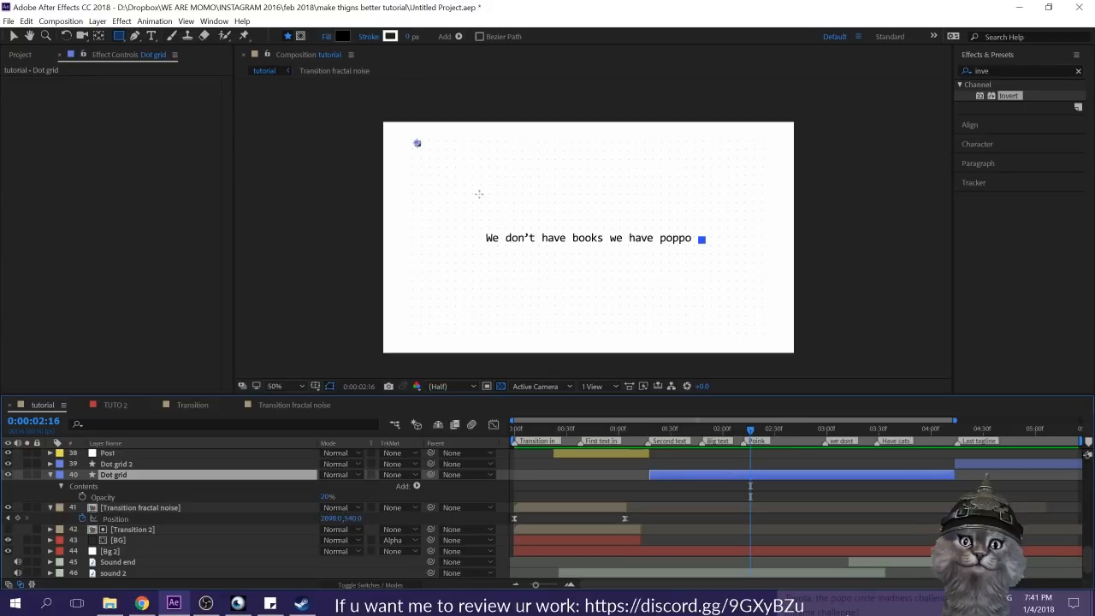
Step: Draw a rectangular mask on the Dot grid layer around the "We don't have books we have poppo" line and set it to Subtract
{"action": "left_click", "coordinate": [301, 37]}
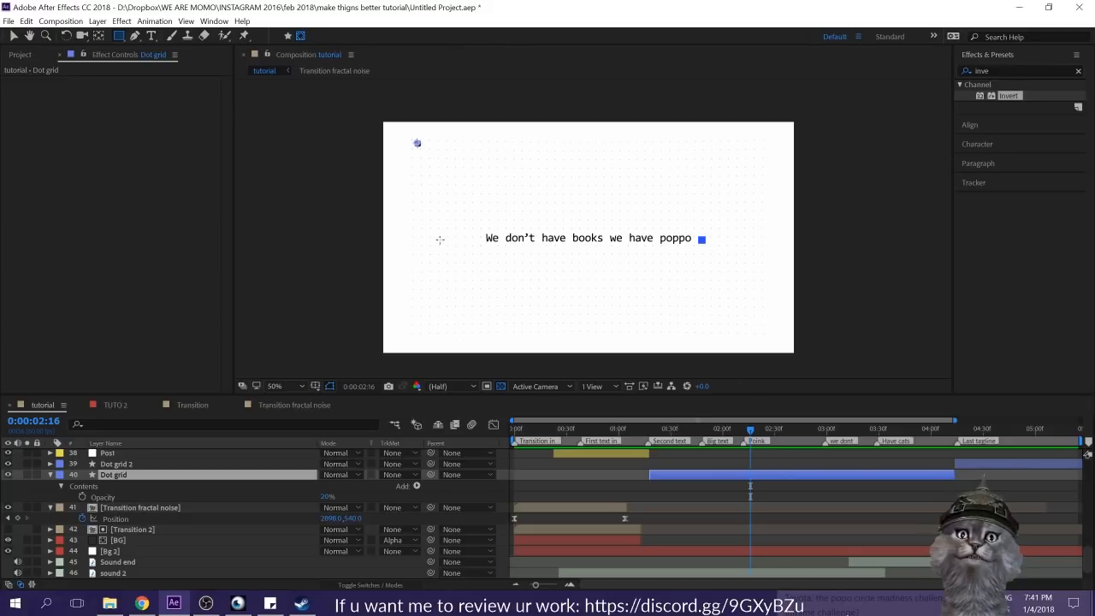
{"action": "left_click_drag", "start_coordinate": [676, 251], "coordinate": [700, 250]}
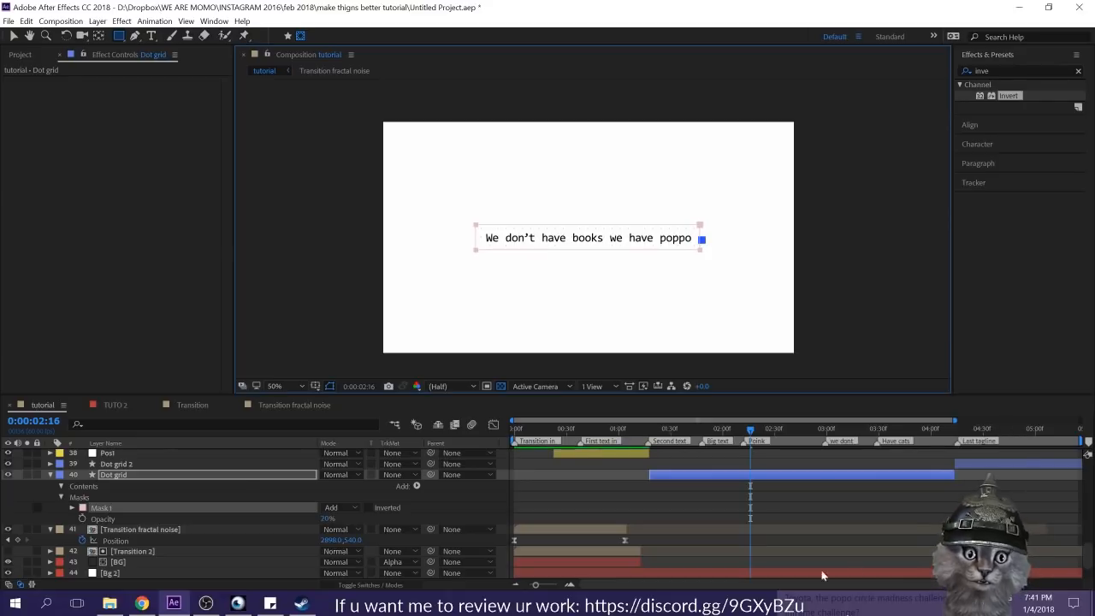
{"action": "left_click", "coordinate": [349, 502]}
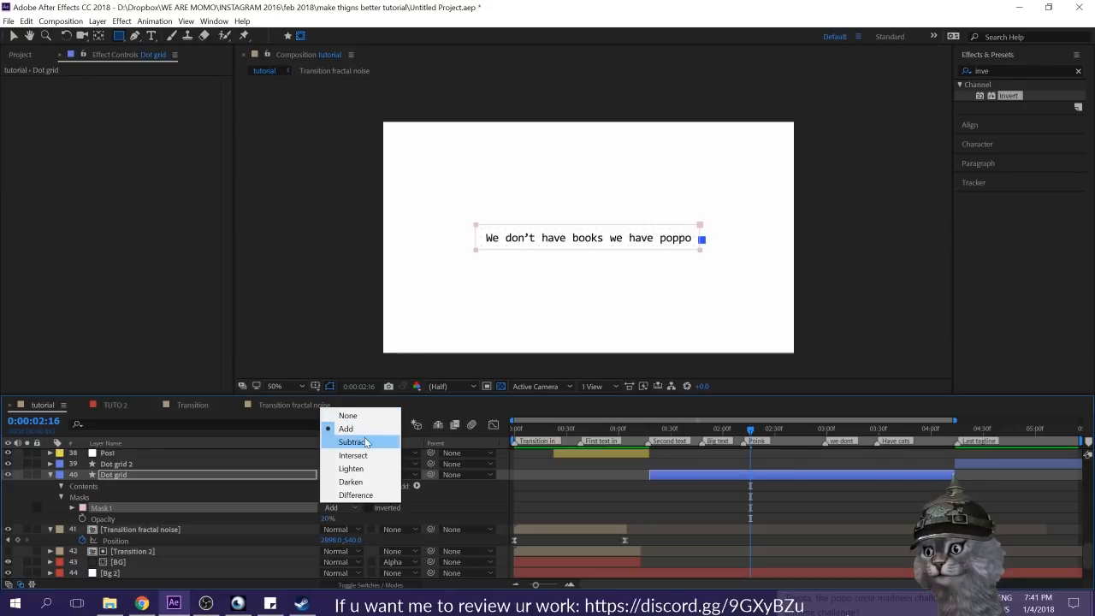
{"action": "left_click", "coordinate": [353, 441]}
{"action": "left_click", "coordinate": [773, 505]}
{"action": "left_click", "coordinate": [751, 474]}
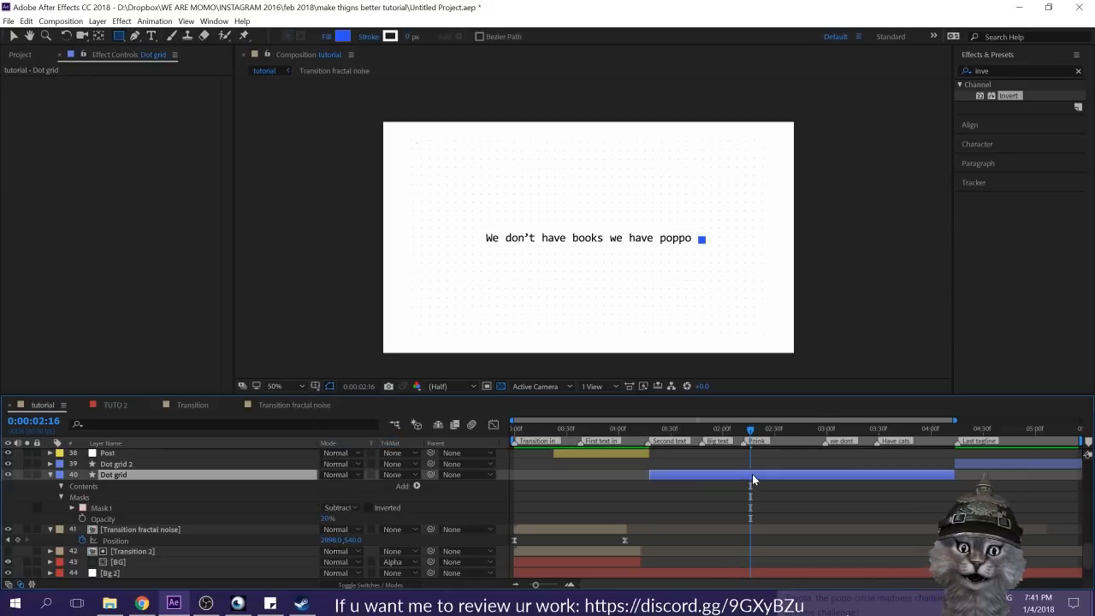
Step: Add a Mask Path keyframe to the Dot grid mask at 0:00:02:16 and make it a hold keyframe
{"action": "left_click", "coordinate": [101, 509]}
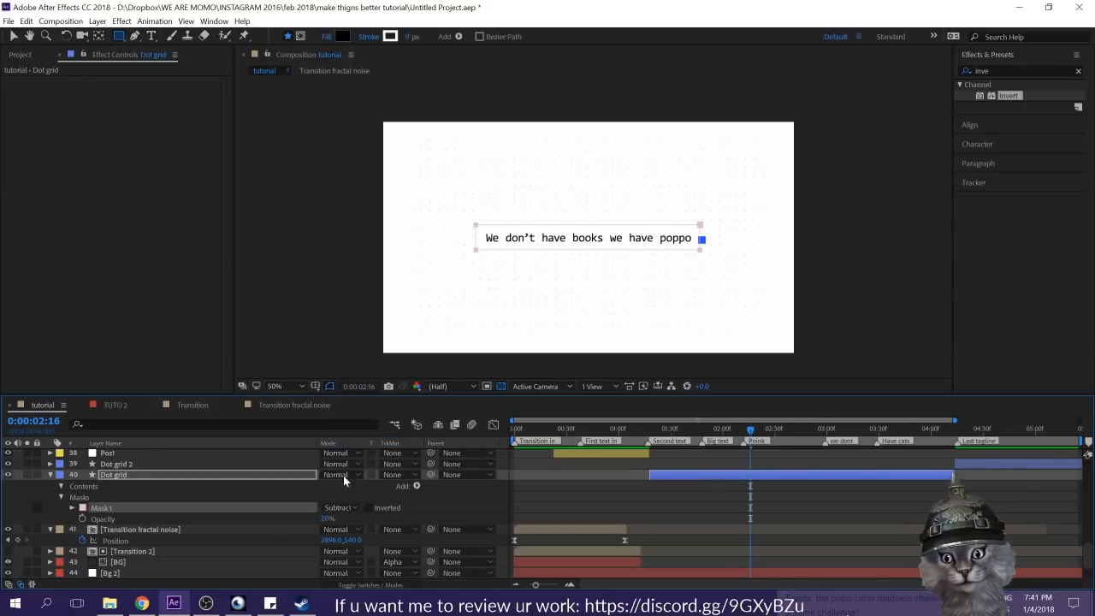
{"action": "left_click", "coordinate": [72, 507]}
{"action": "left_click", "coordinate": [130, 519]}
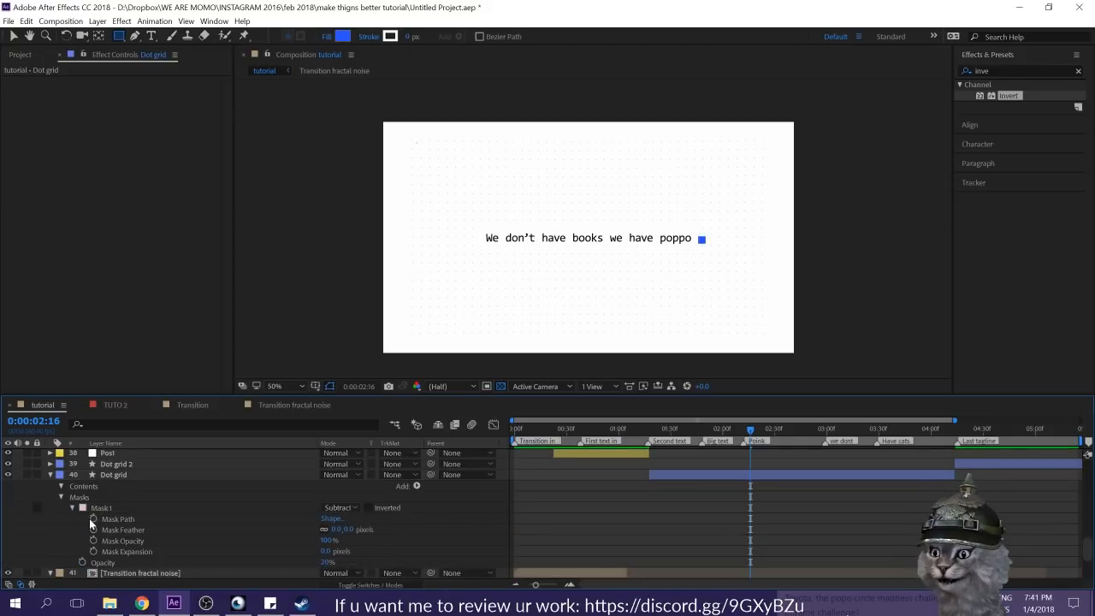
{"action": "right_click", "coordinate": [749, 519]}
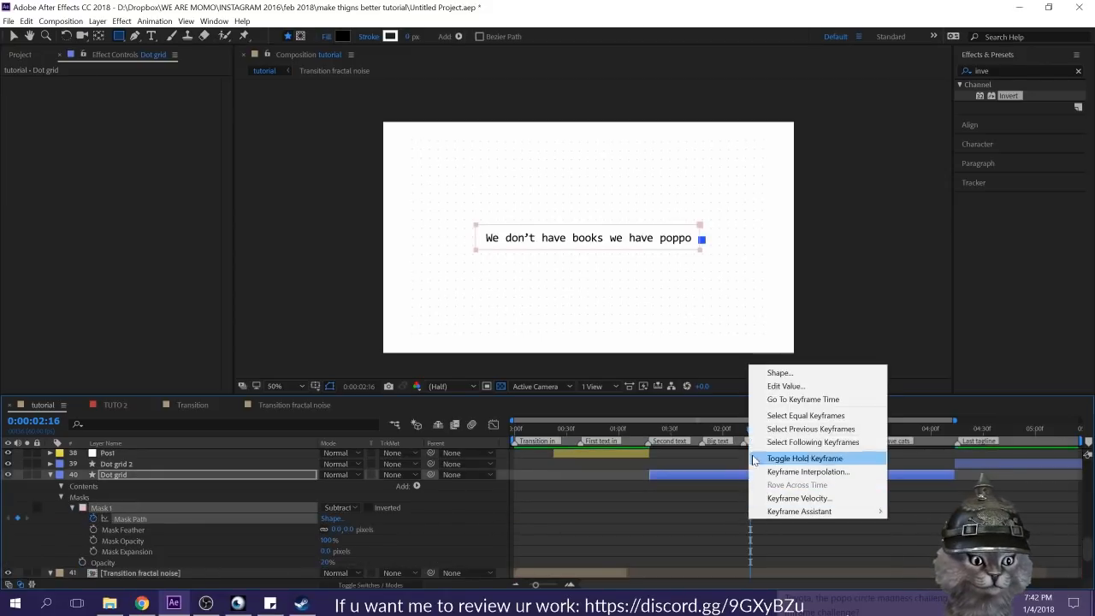
{"action": "left_click", "coordinate": [807, 457]}
Step: Move the Mask Path hold keyframe to 0:00:01:48, where the big text begins
{"action": "key", "text": "Page_Up"}
{"action": "key", "text": "Page_Up"}
{"action": "key", "text": "Page_Up"}
{"action": "key", "text": "Page_Up"}
{"action": "key", "text": "Page_Up"}
{"action": "key", "text": "Page_Up"}
{"action": "key", "text": "Page_Up"}
{"action": "key", "text": "Page_Up"}
{"action": "key", "text": "Page_Up"}
{"action": "key", "text": "Page_Up"}
{"action": "key", "text": "Page_Up"}
{"action": "key", "text": "Page_Up"}
{"action": "key", "text": "Page_Up"}
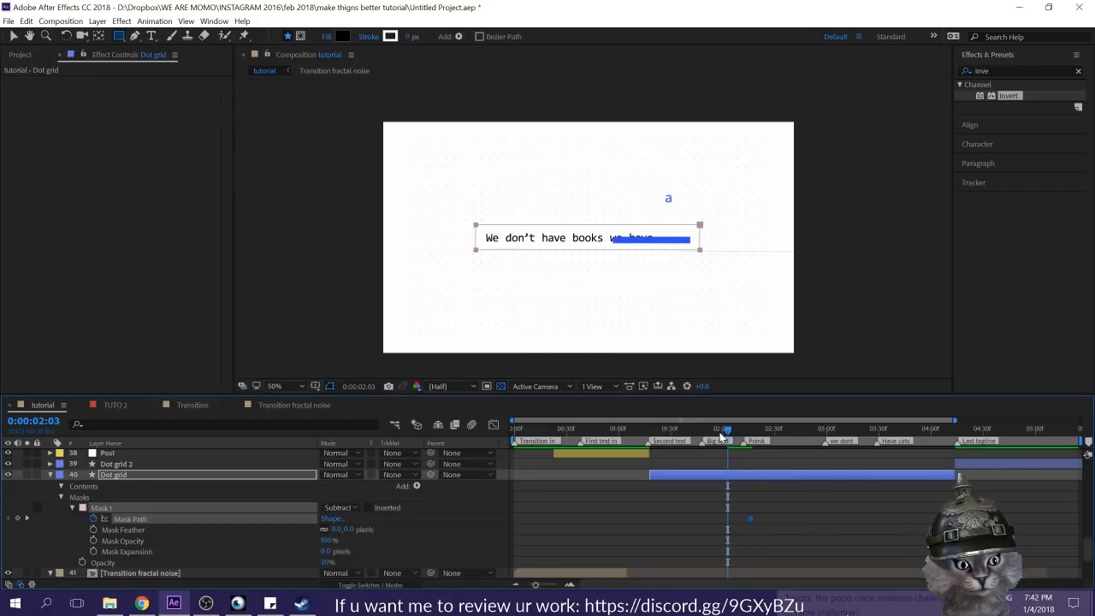
{"action": "left_click_drag", "start_coordinate": [749, 517], "coordinate": [650, 524]}
{"action": "left_click_drag", "start_coordinate": [684, 430], "coordinate": [701, 432]}
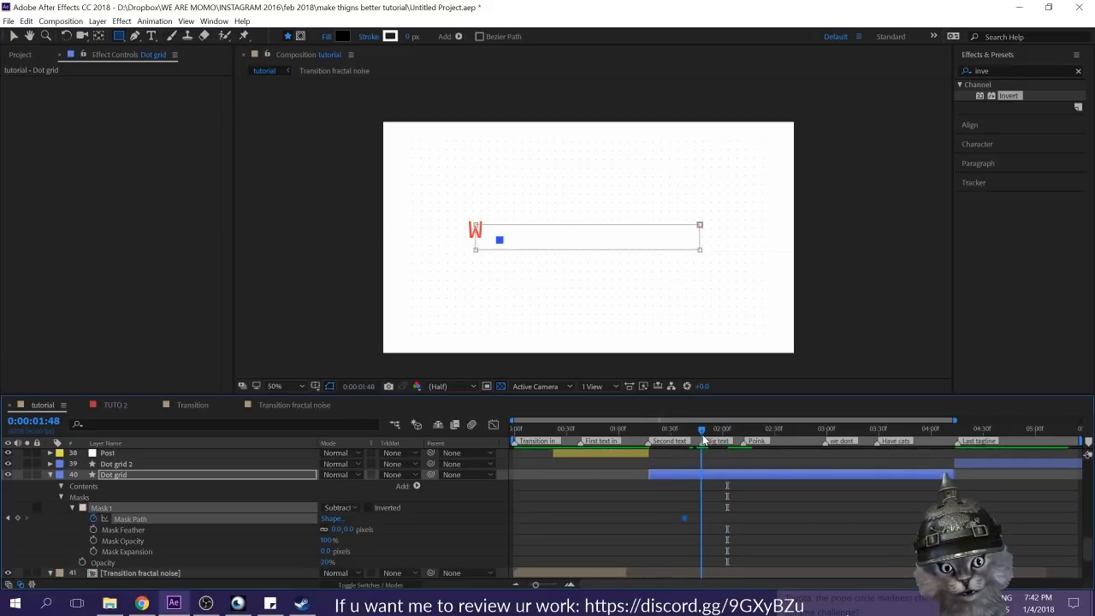
{"action": "left_click_drag", "start_coordinate": [684, 518], "coordinate": [702, 518]}
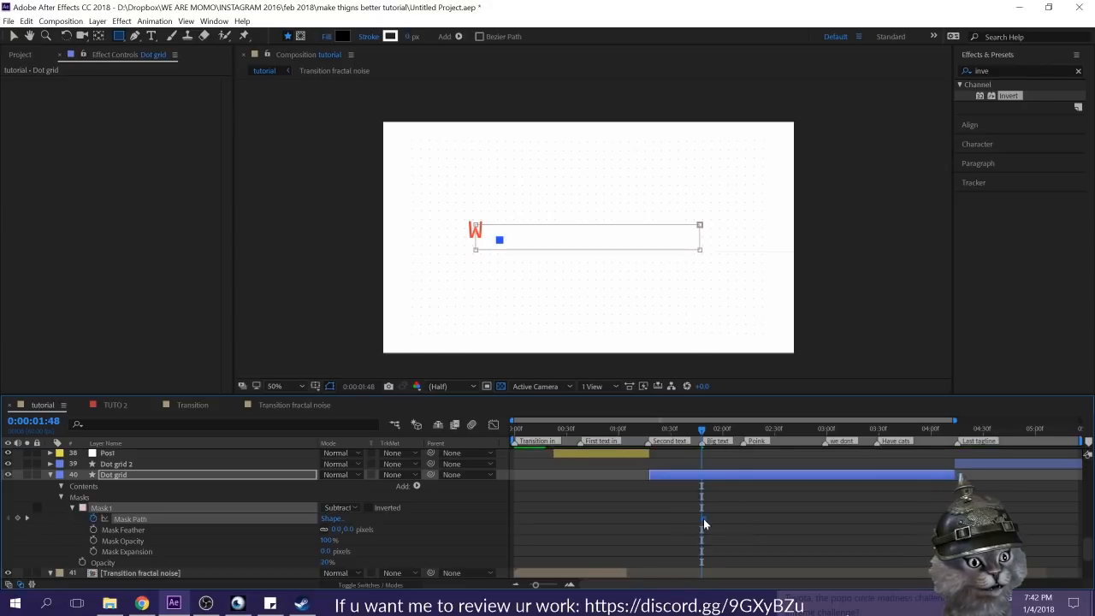
Step: At 0:00:01:36, move the Dot grid mask outside the left edge of the frame and make that Mask Path keyframe a hold keyframe
{"action": "left_click_drag", "start_coordinate": [703, 433], "coordinate": [700, 435]}
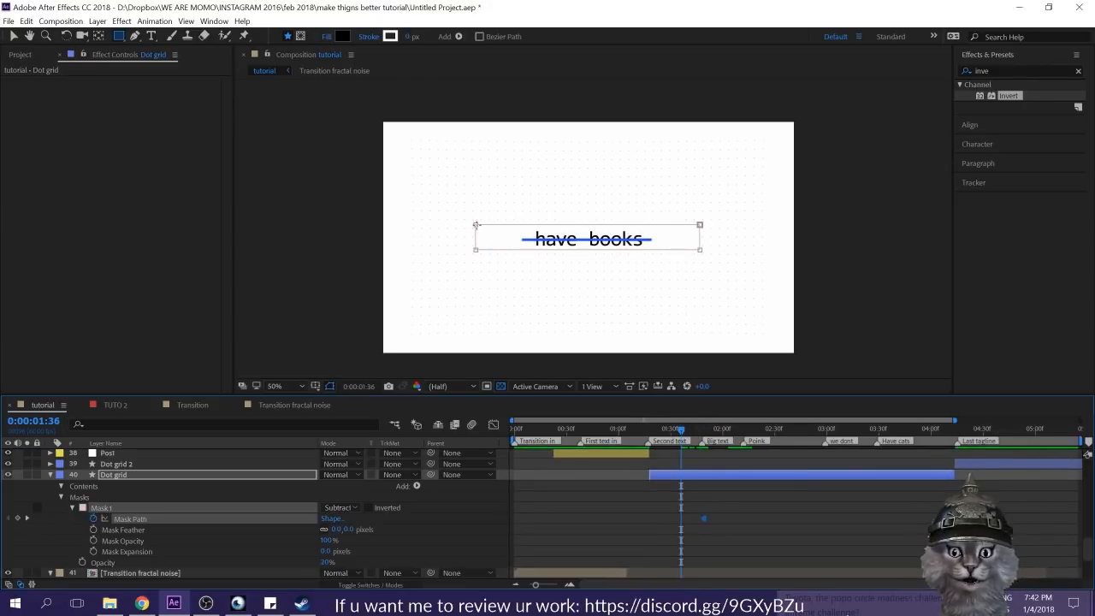
{"action": "key", "text": "v"}
{"action": "left_click_drag", "start_coordinate": [553, 236], "coordinate": [165, 224]}
{"action": "left_click_drag", "start_coordinate": [262, 224], "coordinate": [249, 219]}
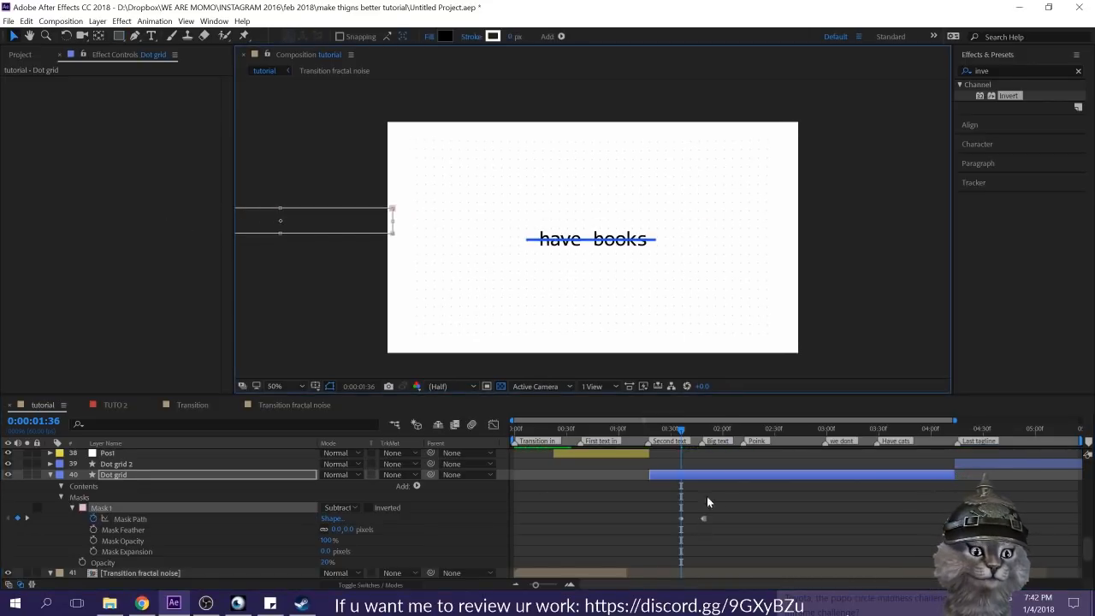
{"action": "right_click", "coordinate": [681, 519]}
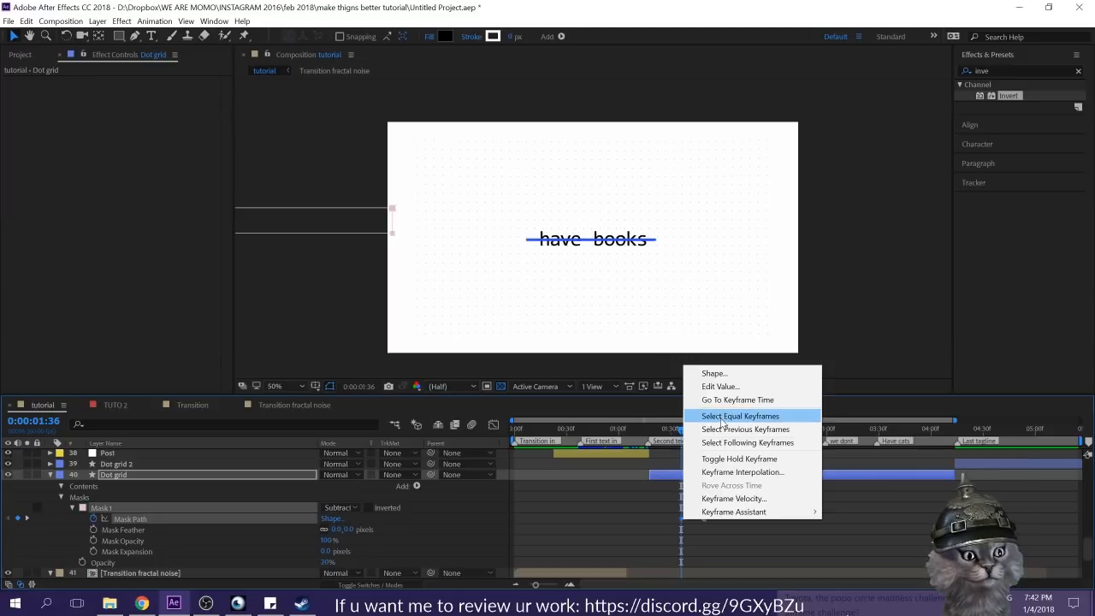
{"action": "left_click", "coordinate": [752, 457]}
Step: Copy the off-frame Mask Path keyframe and paste it shortly before the "we dont" marker
{"action": "left_click_drag", "start_coordinate": [690, 438], "coordinate": [806, 431]}
{"action": "left_click", "coordinate": [682, 519]}
{"action": "key", "text": "ctrl+c"}
{"action": "key", "text": "ctrl+v"}
{"action": "left_click", "coordinate": [839, 519]}
Step: At 0:00:03:11, duplicate the sentence-sized Mask Path keyframe and resize the mask to fit around the "We don't" text
{"action": "left_click_drag", "start_coordinate": [800, 431], "coordinate": [844, 490]}
{"action": "left_click", "coordinate": [844, 475]}
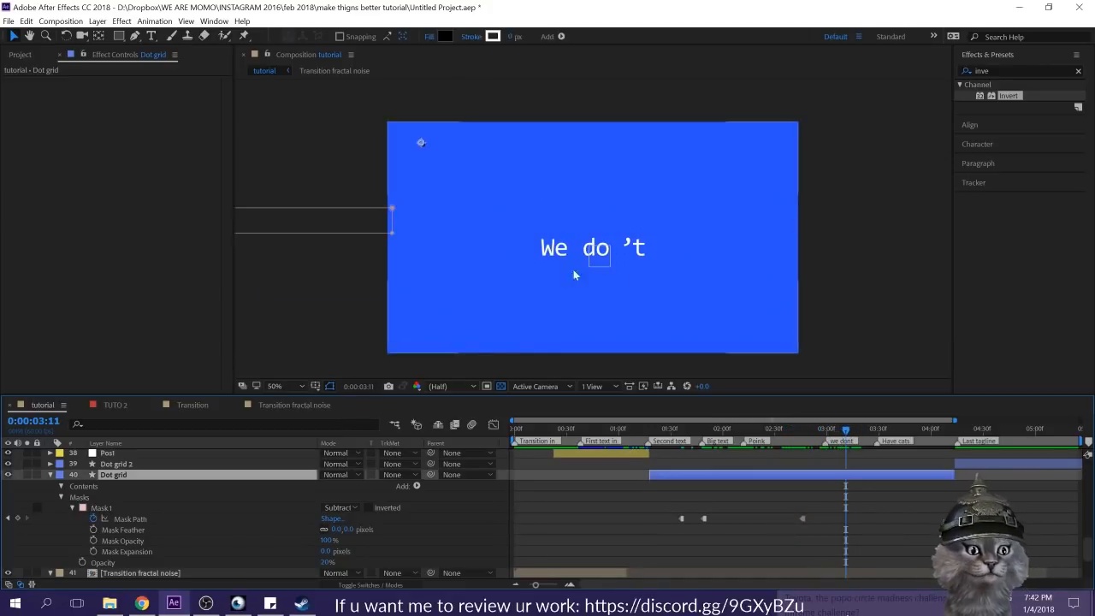
{"action": "left_click", "coordinate": [699, 526]}
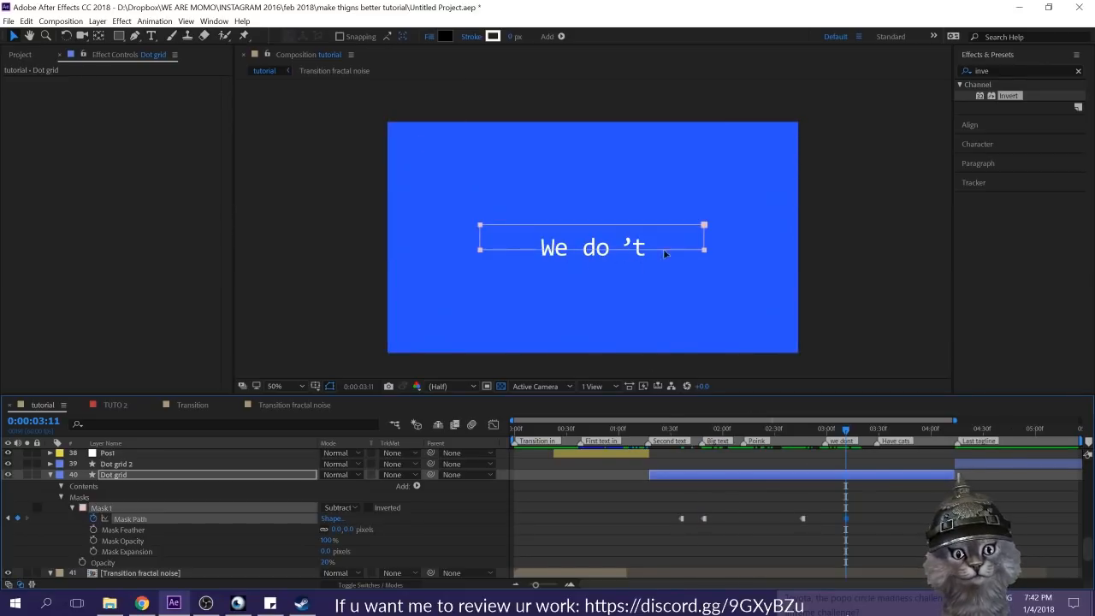
{"action": "left_click", "coordinate": [704, 252]}
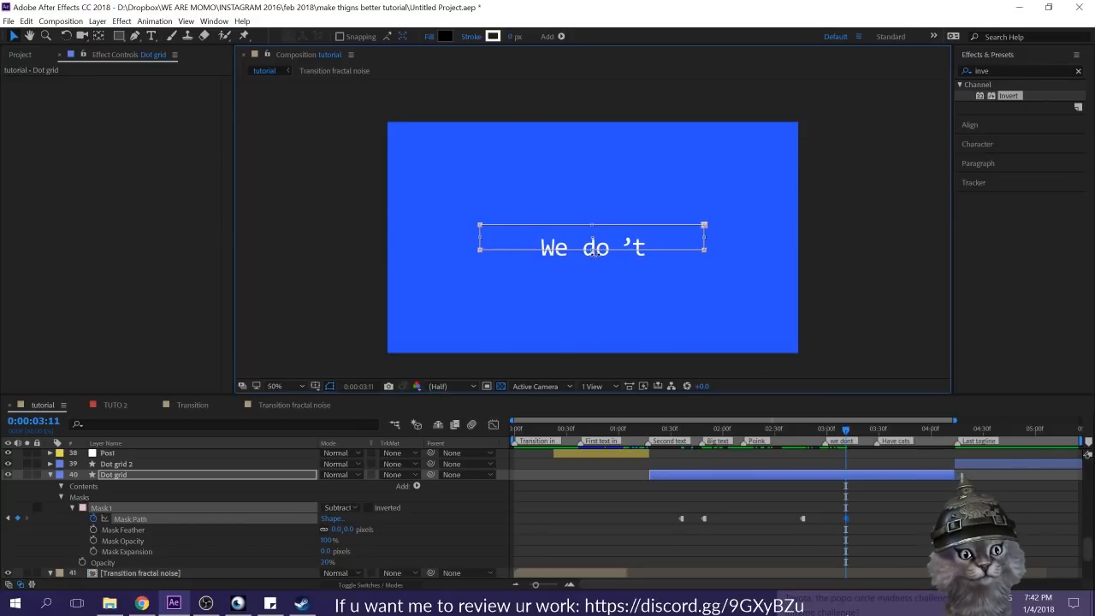
{"action": "left_click_drag", "start_coordinate": [592, 248], "coordinate": [592, 278]}
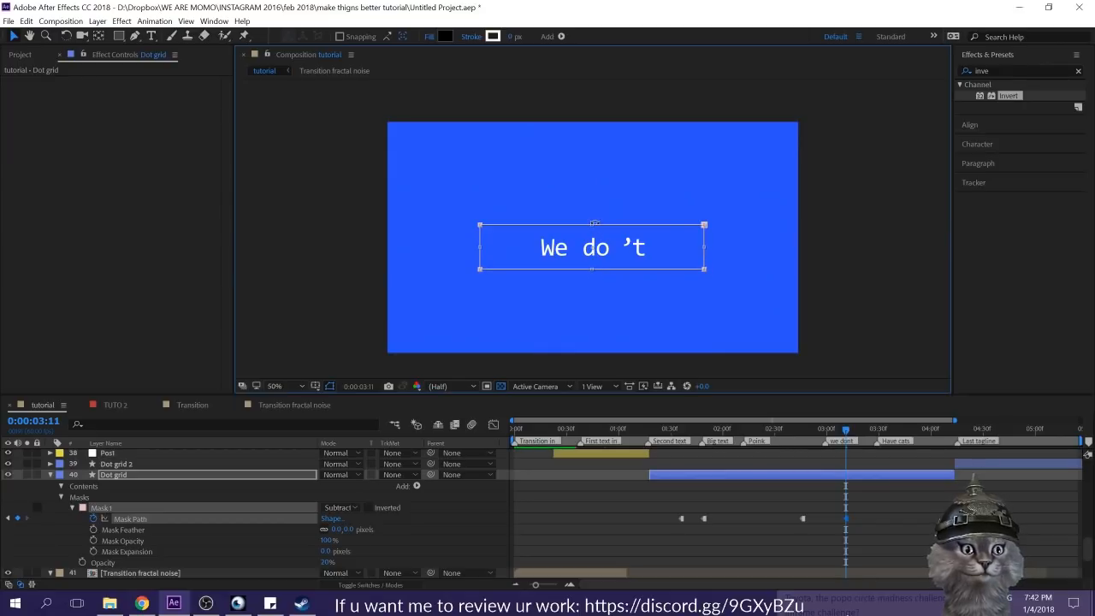
{"action": "left_click_drag", "start_coordinate": [591, 224], "coordinate": [591, 214]}
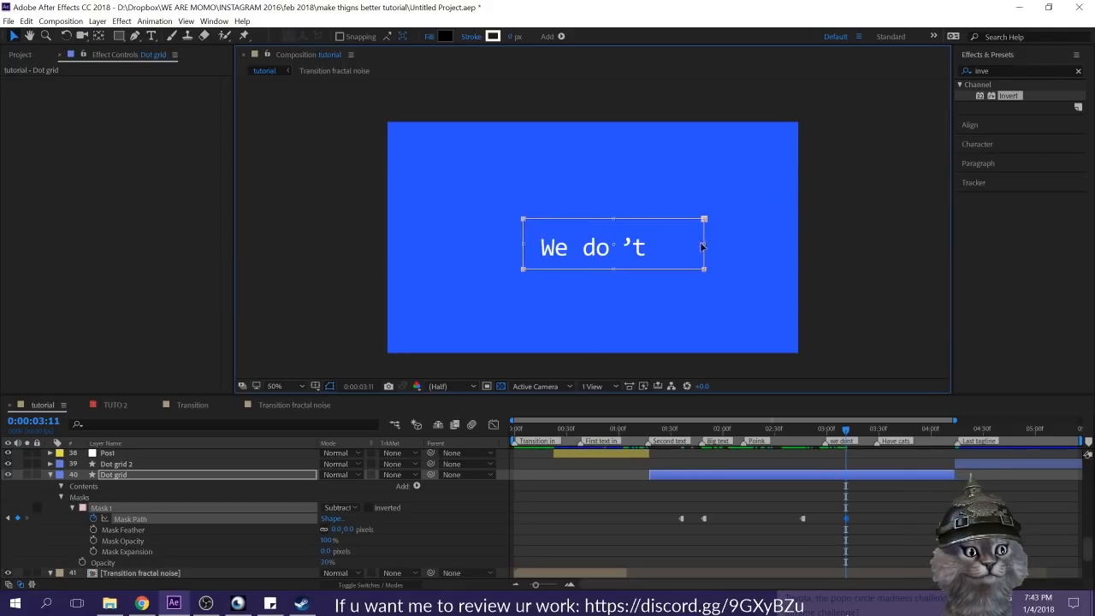
{"action": "left_click_drag", "start_coordinate": [703, 243], "coordinate": [667, 246]}
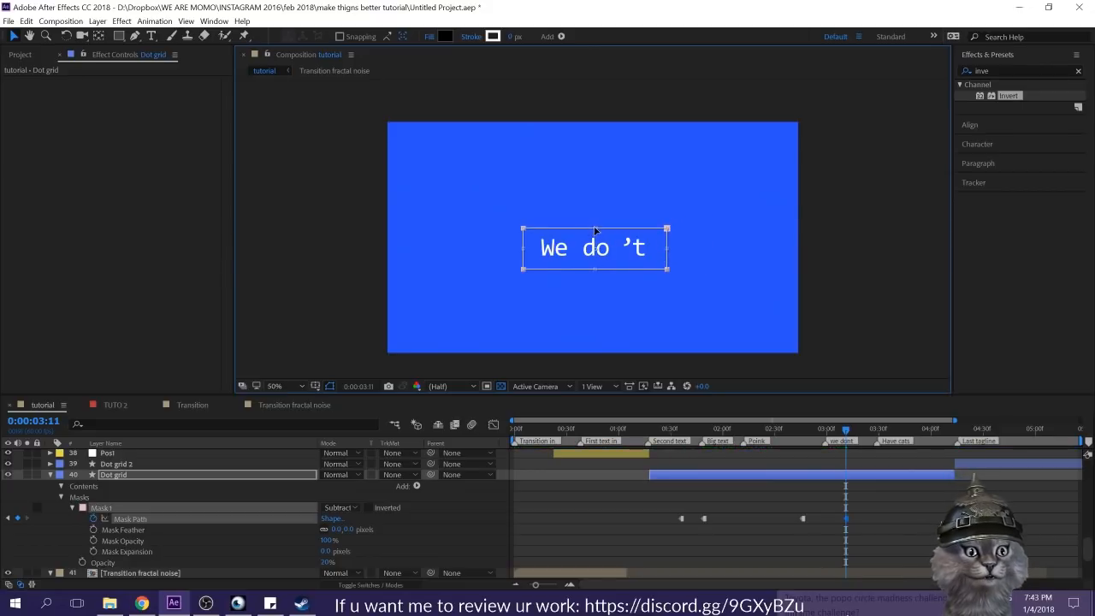
Step: Paste a copy of the off-frame Mask Path keyframe at 0:00:03:58 on the Dot grid layer
{"action": "left_click", "coordinate": [849, 425]}
{"action": "left_click_drag", "start_coordinate": [849, 425], "coordinate": [927, 441]}
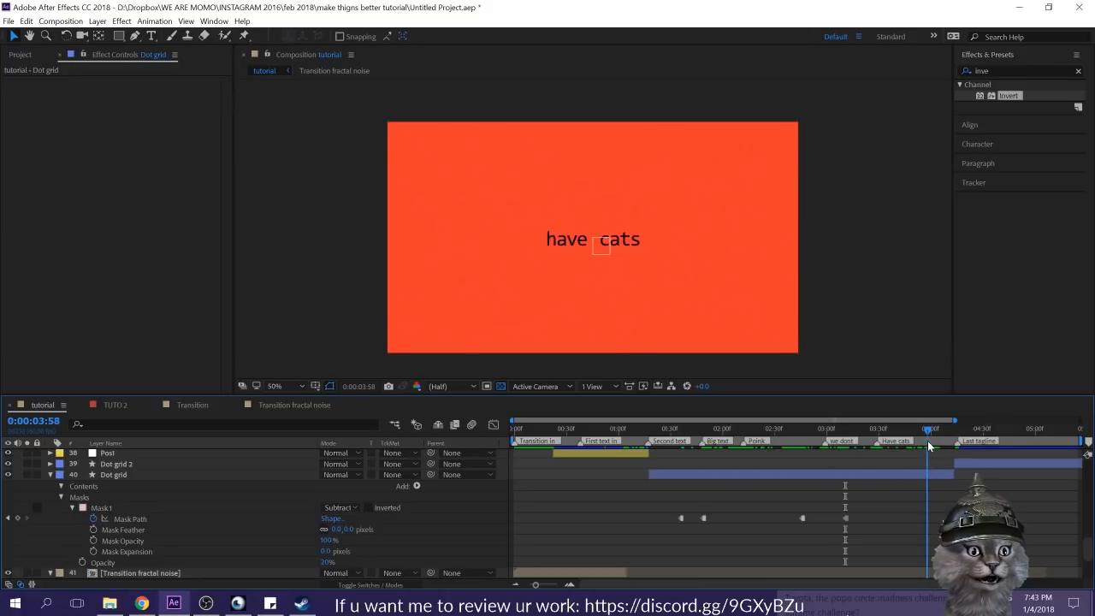
{"action": "left_click_drag", "start_coordinate": [732, 503], "coordinate": [696, 528]}
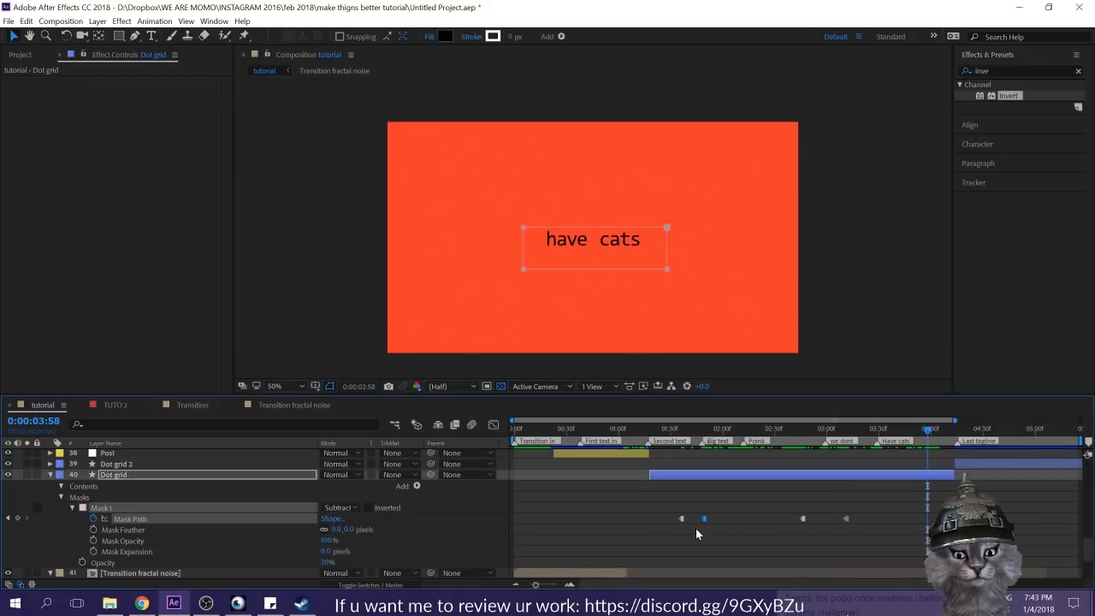
{"action": "left_click_drag", "start_coordinate": [802, 496], "coordinate": [799, 529]}
{"action": "key", "text": "ctrl+c"}
{"action": "key", "text": "ctrl+v"}
{"action": "left_click", "coordinate": [933, 488]}
Step: Copy the sentence-sized Mask Path keyframe from Dot grid and paste it onto the Dot grid 2 layer at 0:00:04:14
{"action": "left_click_drag", "start_coordinate": [929, 430], "coordinate": [957, 440]}
{"action": "left_click", "coordinate": [966, 463]}
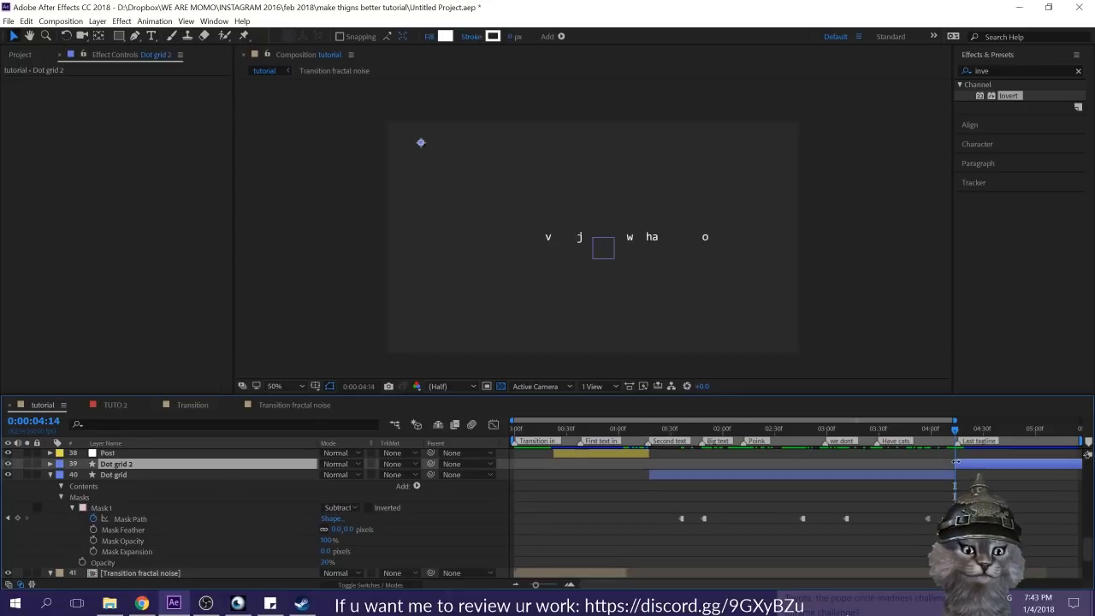
{"action": "left_click", "coordinate": [730, 513]}
{"action": "left_click_drag", "start_coordinate": [731, 513], "coordinate": [698, 533]}
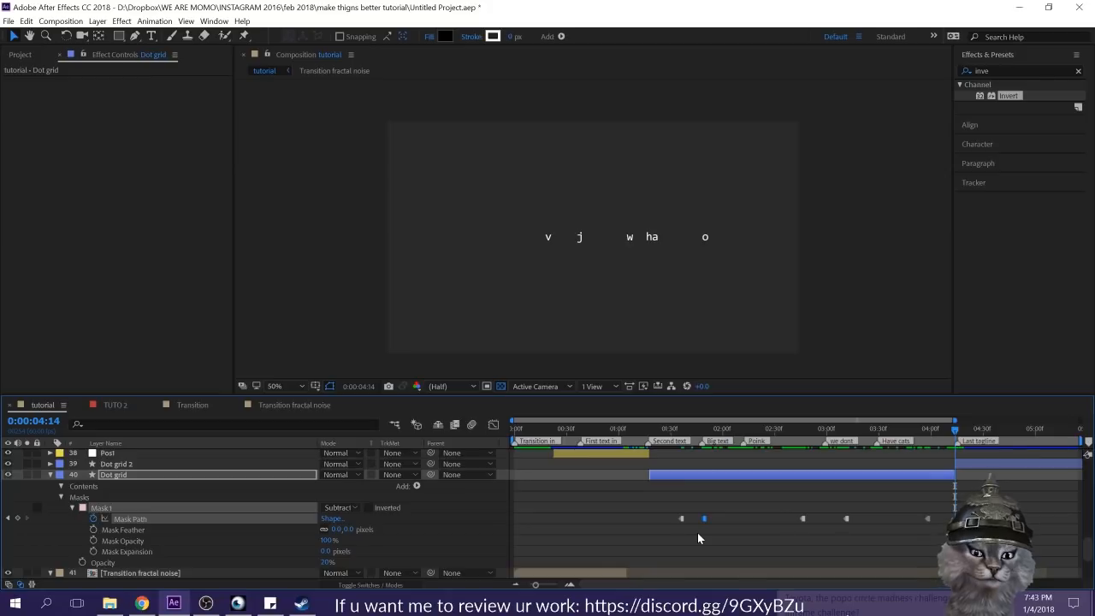
{"action": "left_click", "coordinate": [968, 463]}
{"action": "double_click", "coordinate": [967, 463]}
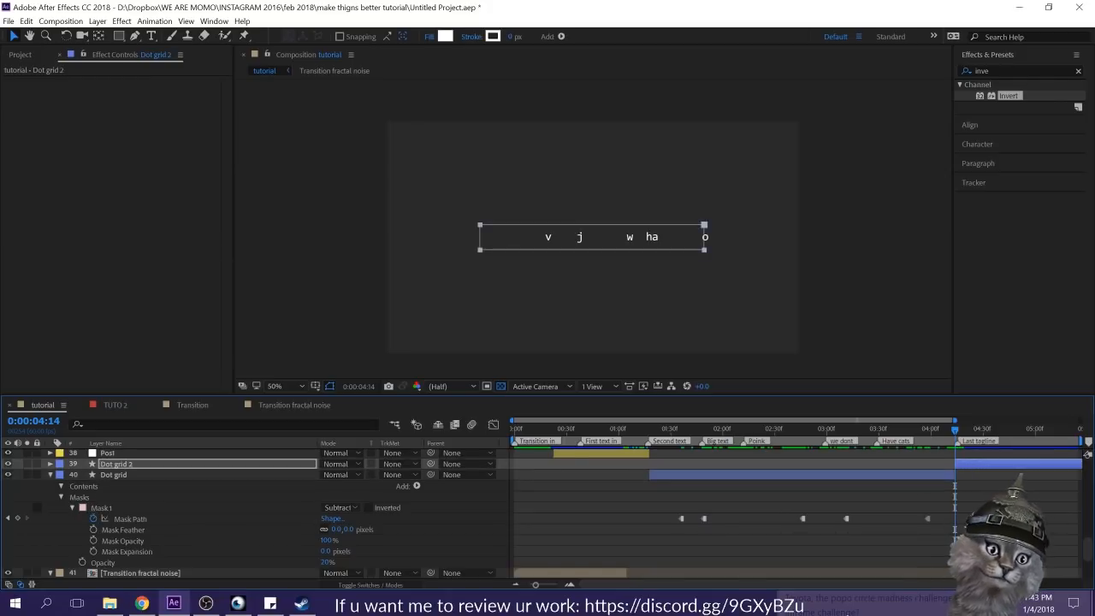
Step: Reveal the Dot grid 2 mask, set its mode to Subtract and preview the composition
{"action": "left_click", "coordinate": [978, 483]}
{"action": "left_click", "coordinate": [978, 464]}
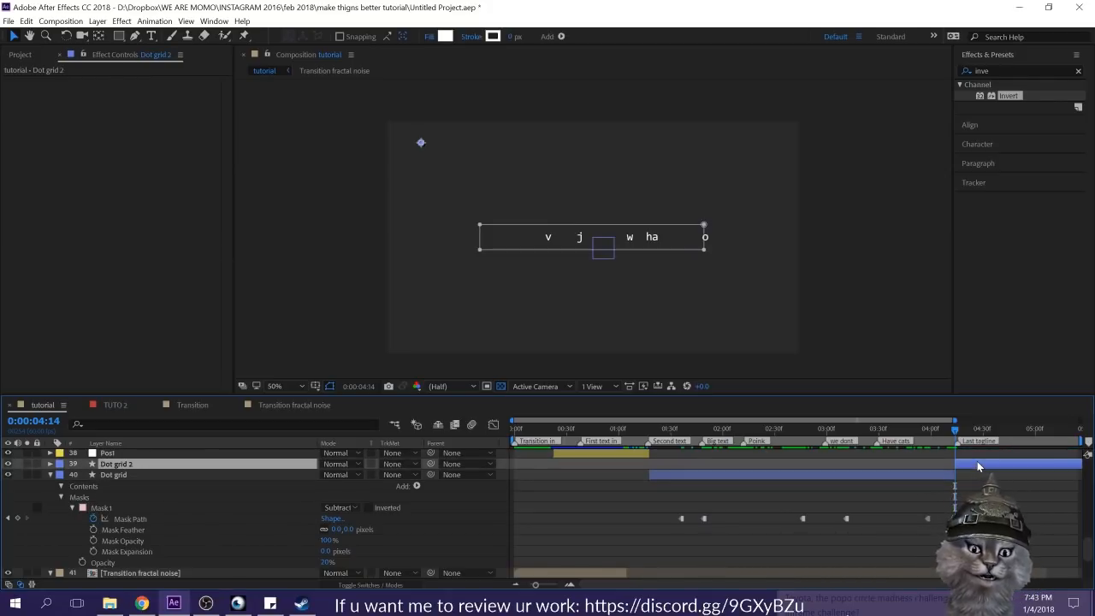
{"action": "key", "text": "m"}
{"action": "left_click", "coordinate": [333, 476]}
{"action": "left_click", "coordinate": [352, 514]}
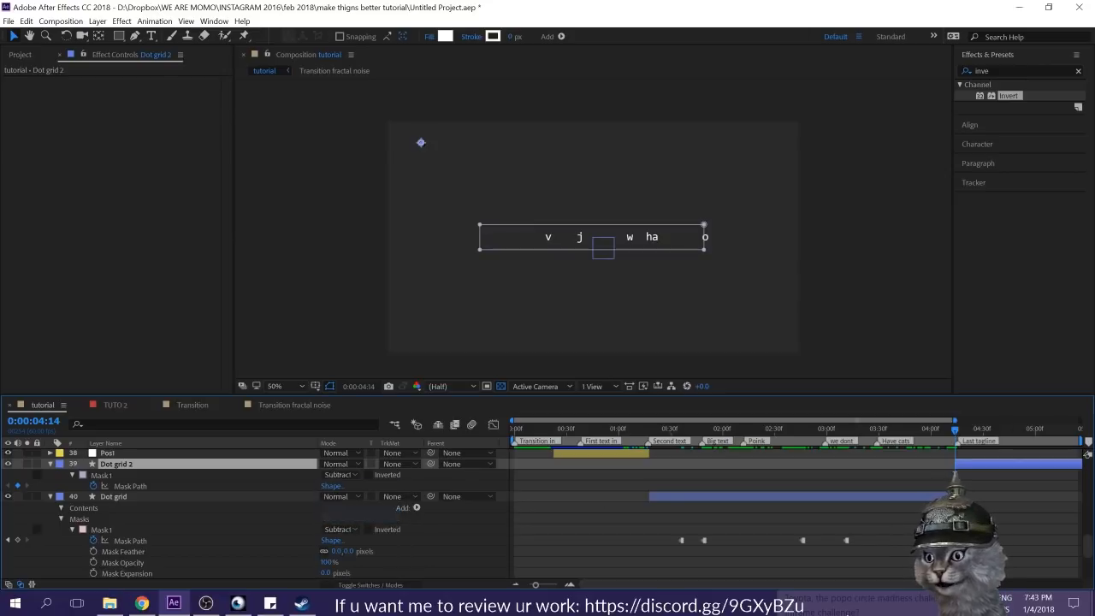
{"action": "left_click", "coordinate": [1006, 493]}
{"action": "key", "text": "space"}
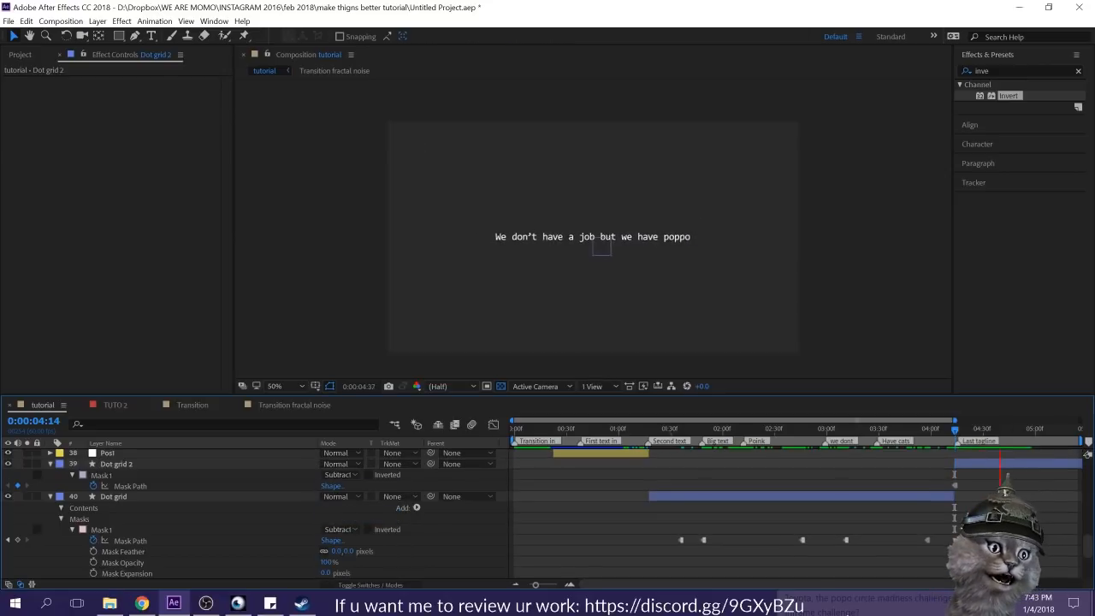
Step: At 0:00:04:14, widen the Dot grid 2 mask past both sides of the frame and play back the composition
{"action": "left_click", "coordinate": [987, 461]}
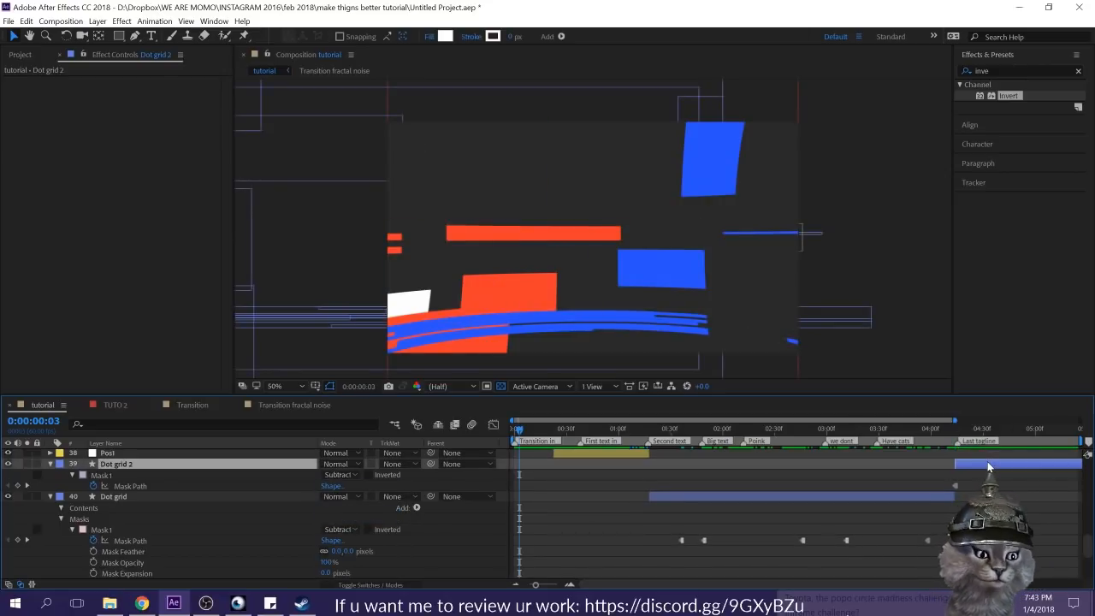
{"action": "key", "text": "i"}
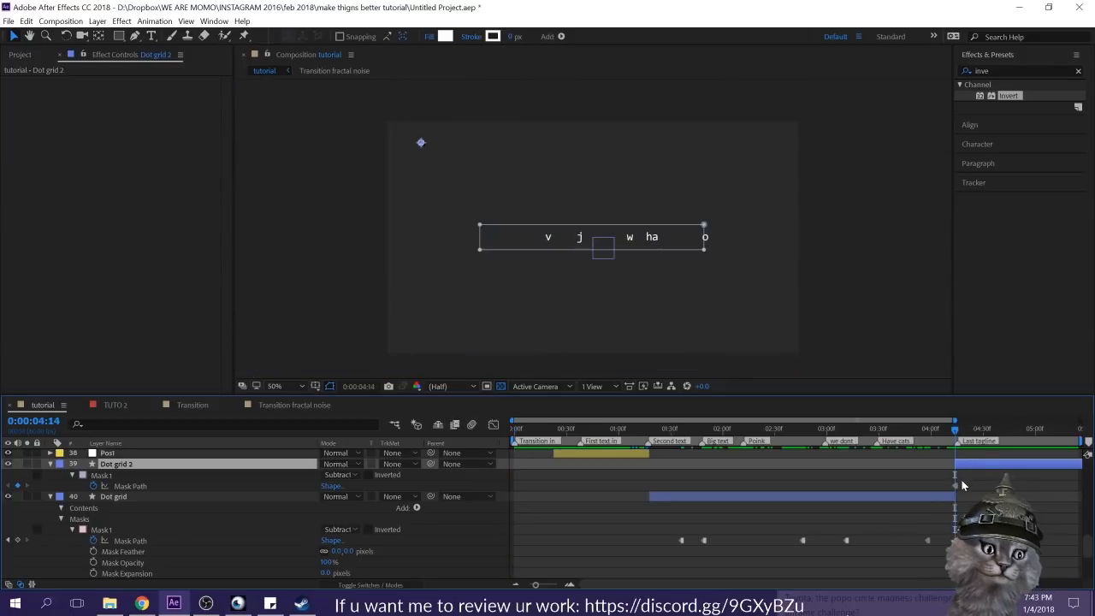
{"action": "left_click", "coordinate": [705, 236]}
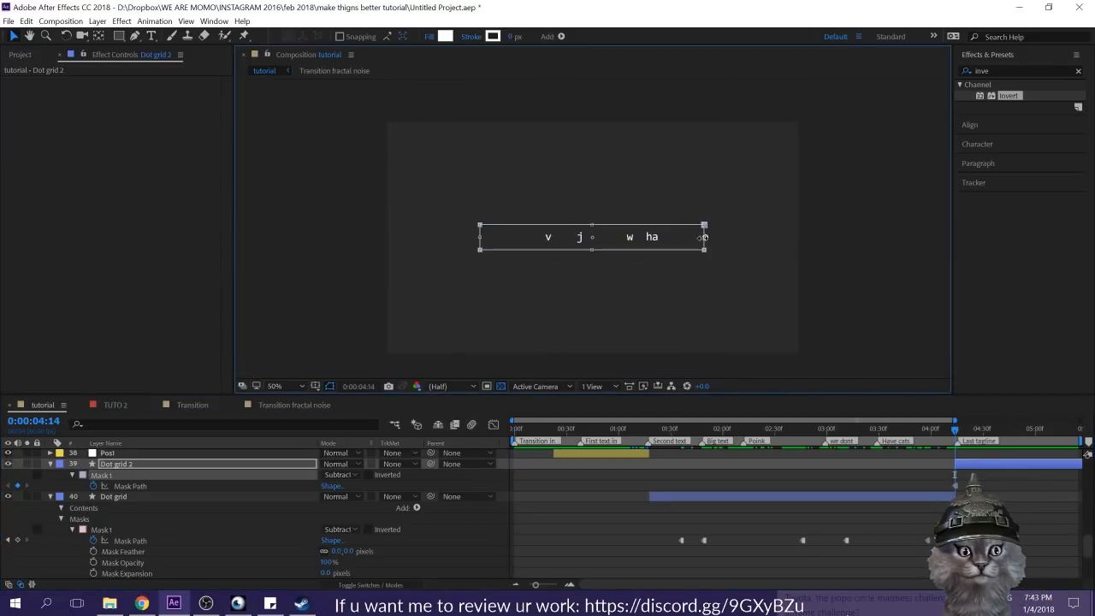
{"action": "left_click_drag", "start_coordinate": [704, 236], "coordinate": [804, 247]}
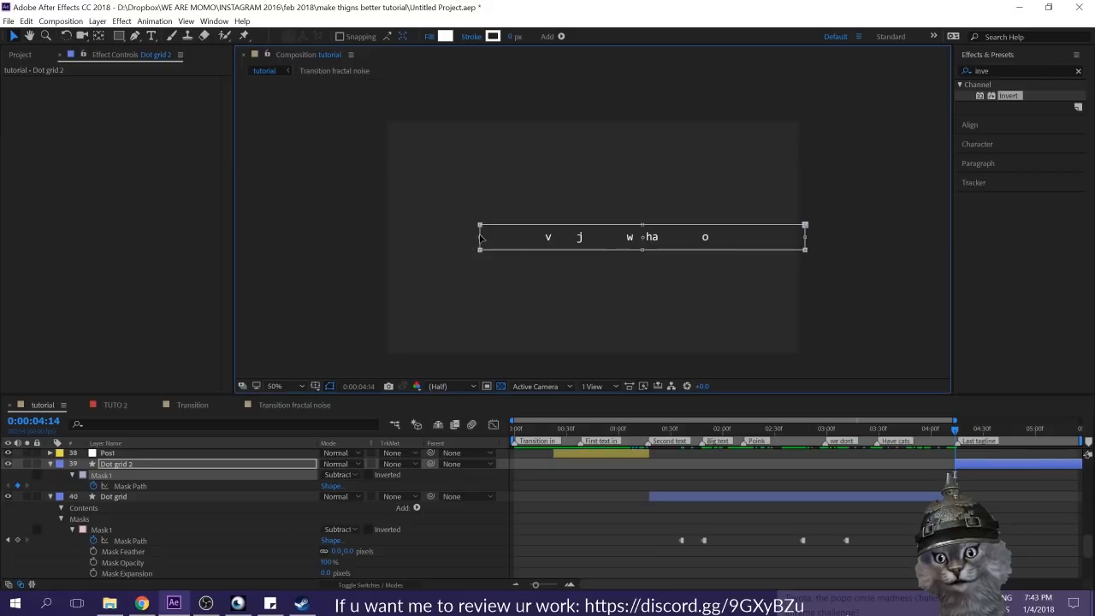
{"action": "left_click_drag", "start_coordinate": [478, 247], "coordinate": [344, 248]}
{"action": "left_click", "coordinate": [560, 170]}
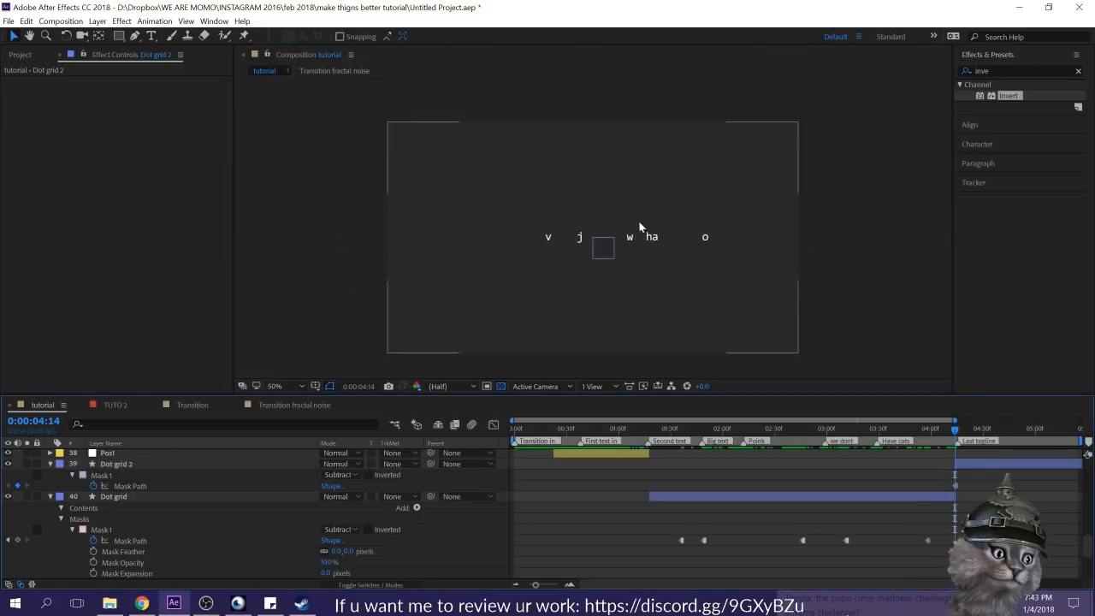
{"action": "key", "text": "space"}
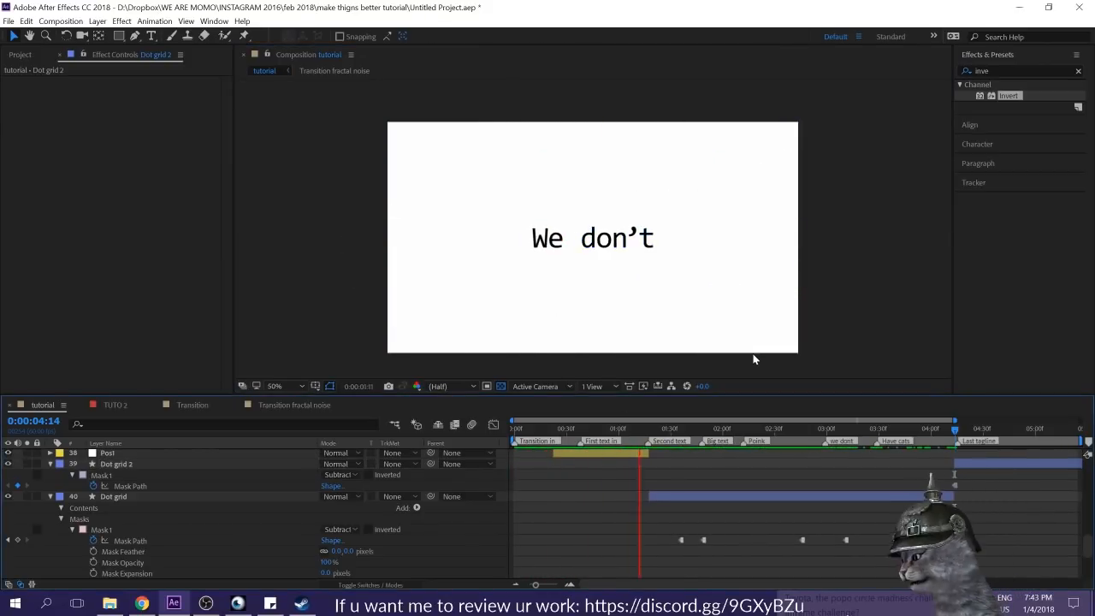